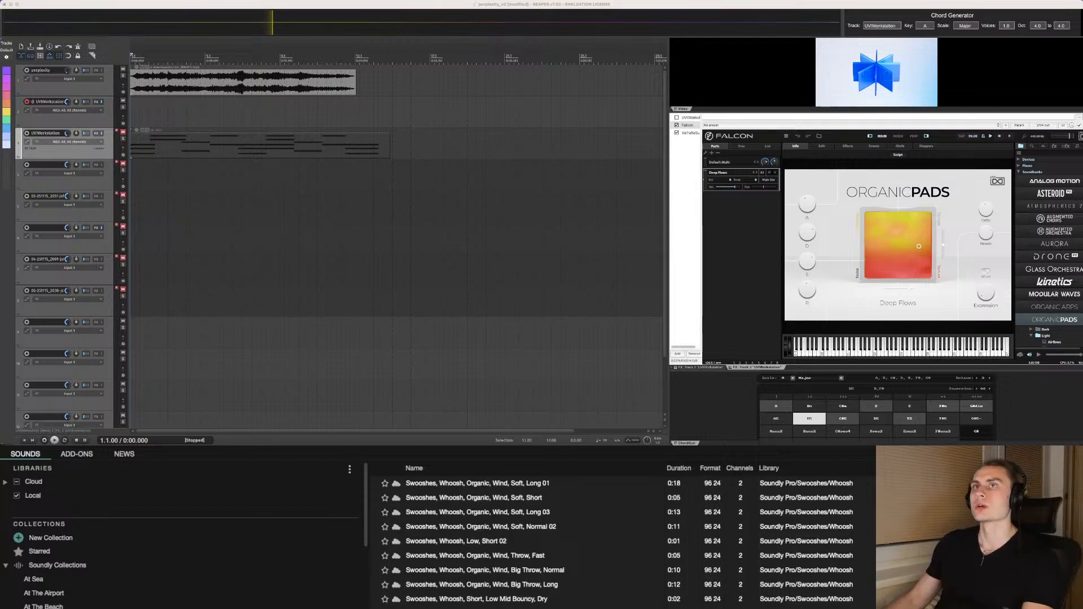
Step: Switch to the REAPER project and enlarge the docked video preview above the Falcon plugin window
key("super+Tab")
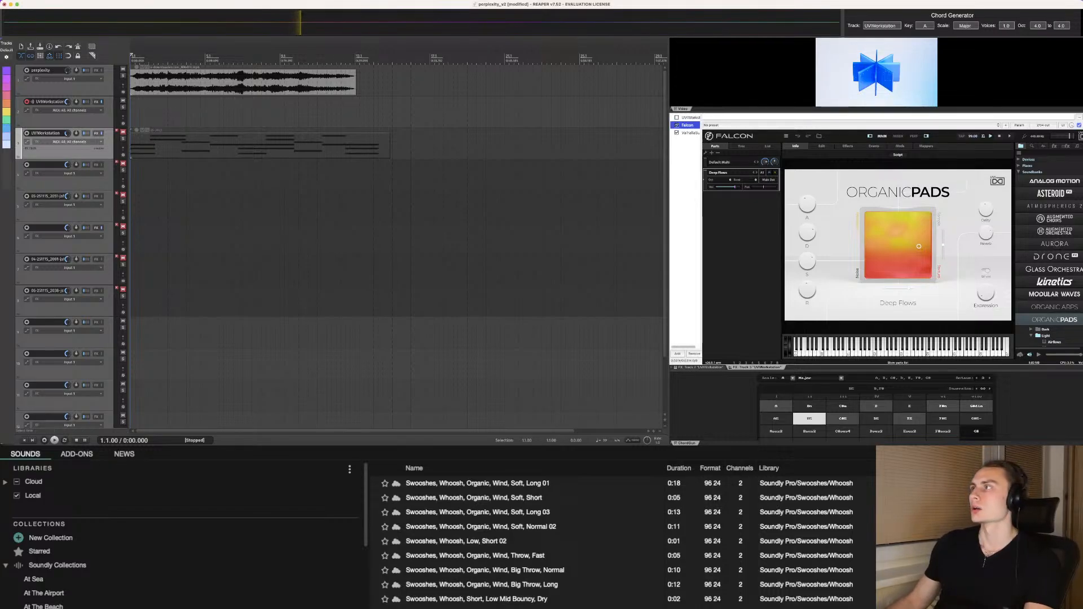
scroll(192, 144, "up", 5)
scroll(191, 144, "down", 10)
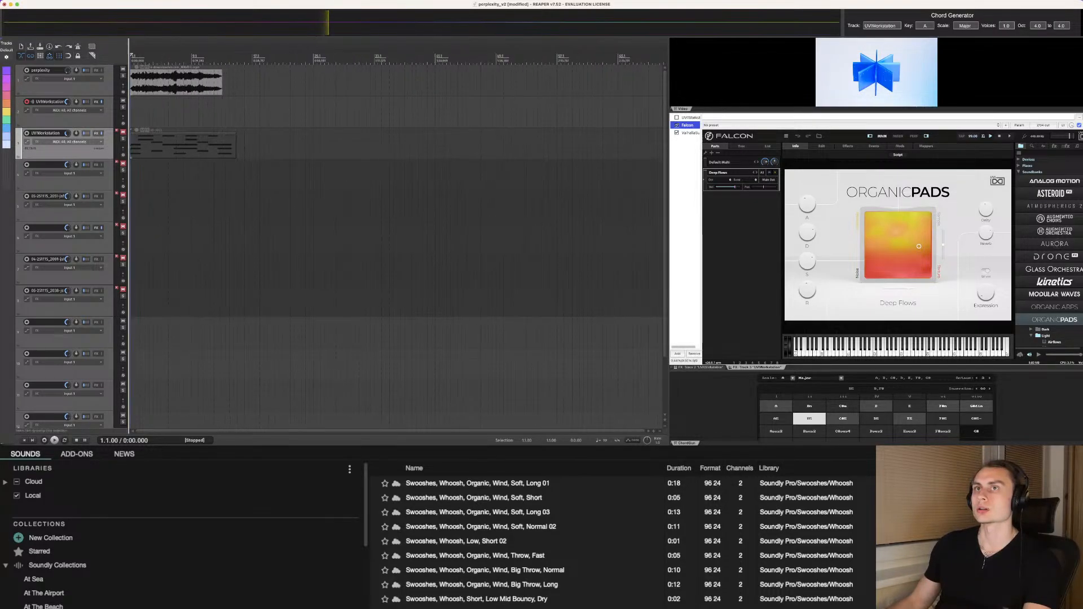
scroll(395, 242, "up", 5)
scroll(395, 243, "down", 6)
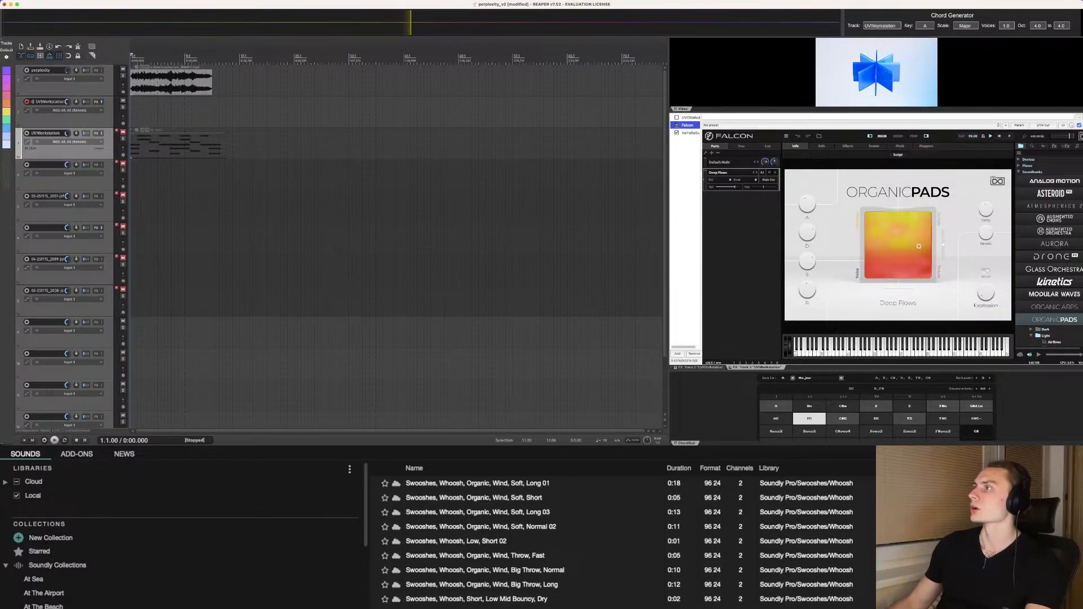
left_click_drag(869, 112, 869, 158)
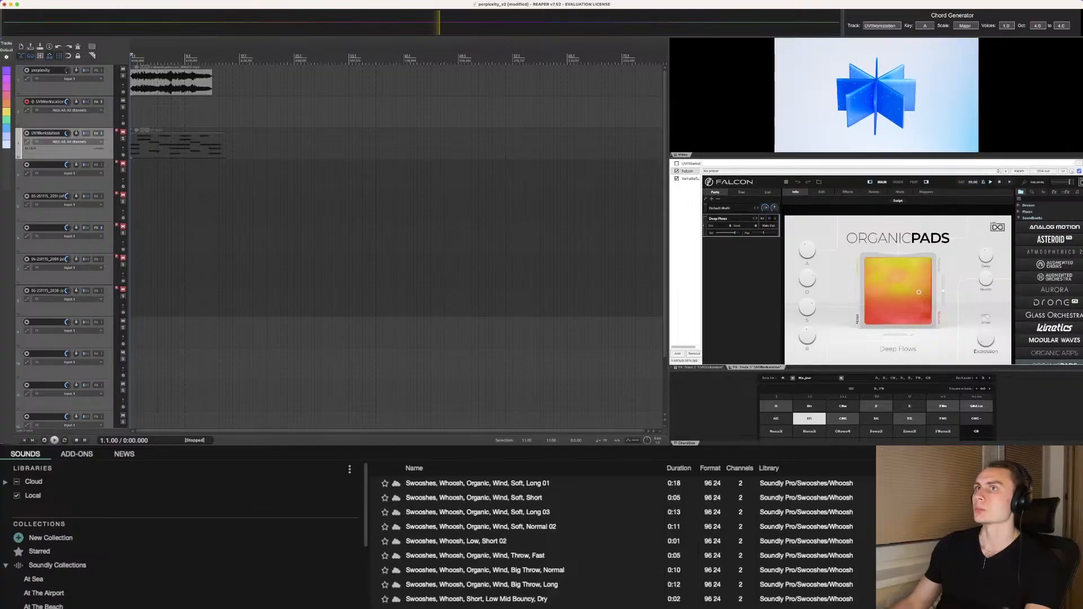
Step: Play the project from the start to review the video with its audio, and stop playback
scroll(220, 144, "up", 3)
scroll(395, 243, "up", 1)
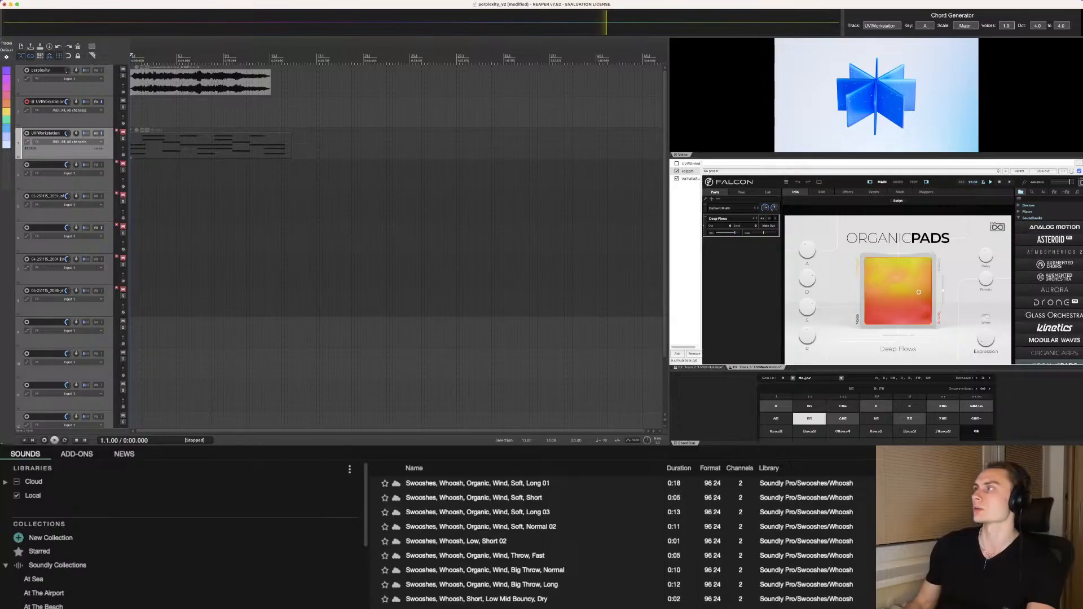
key("space")
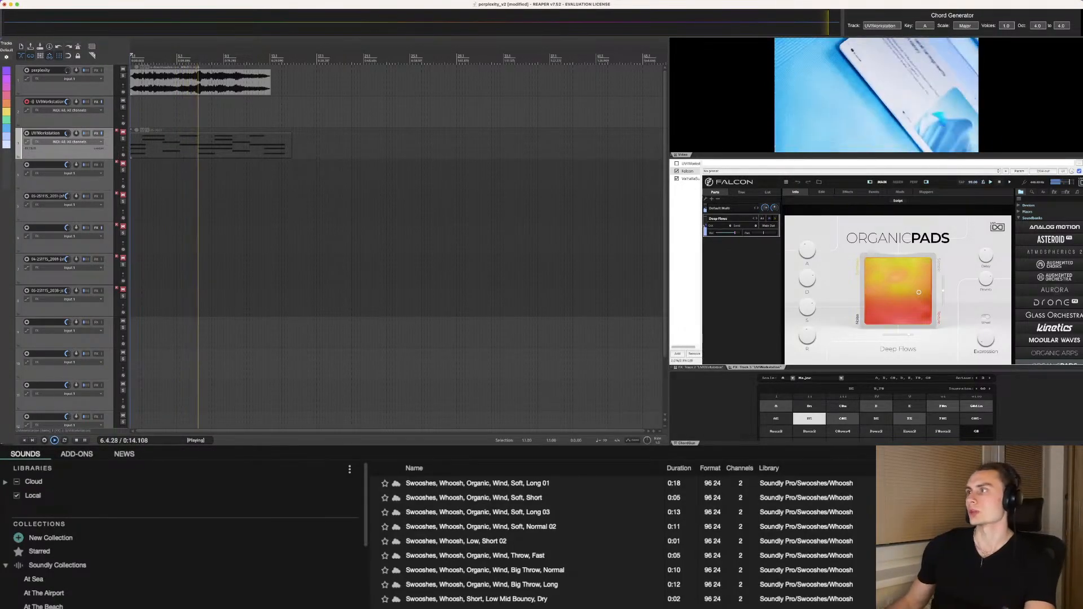
key("space")
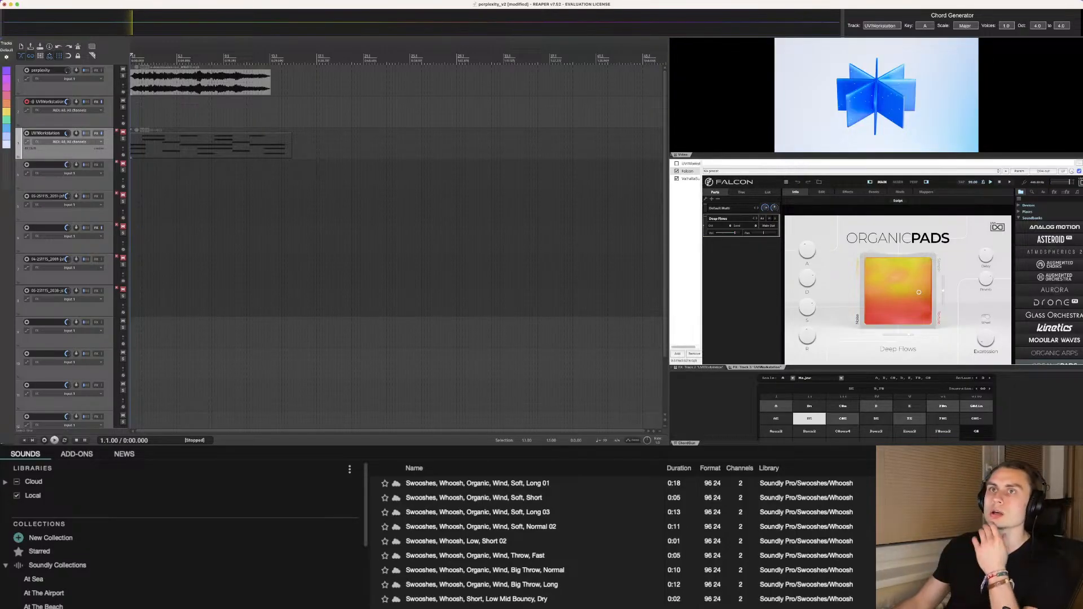
Step: Unmute the five empty tracks directly below the UVIWorkstation MIDI item's track
left_click(63, 182)
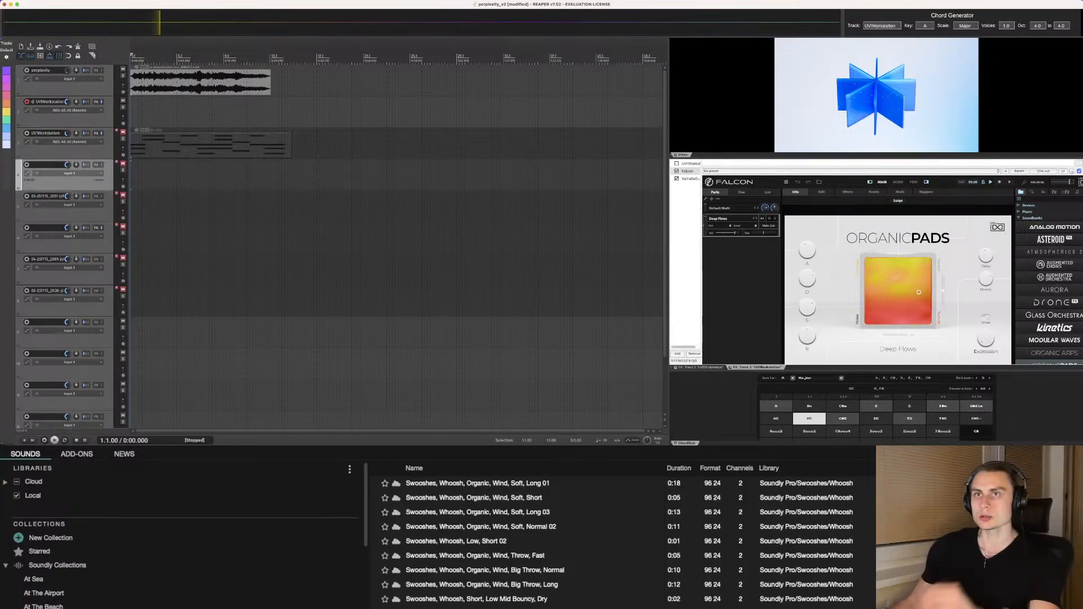
left_click(63, 308, "shift")
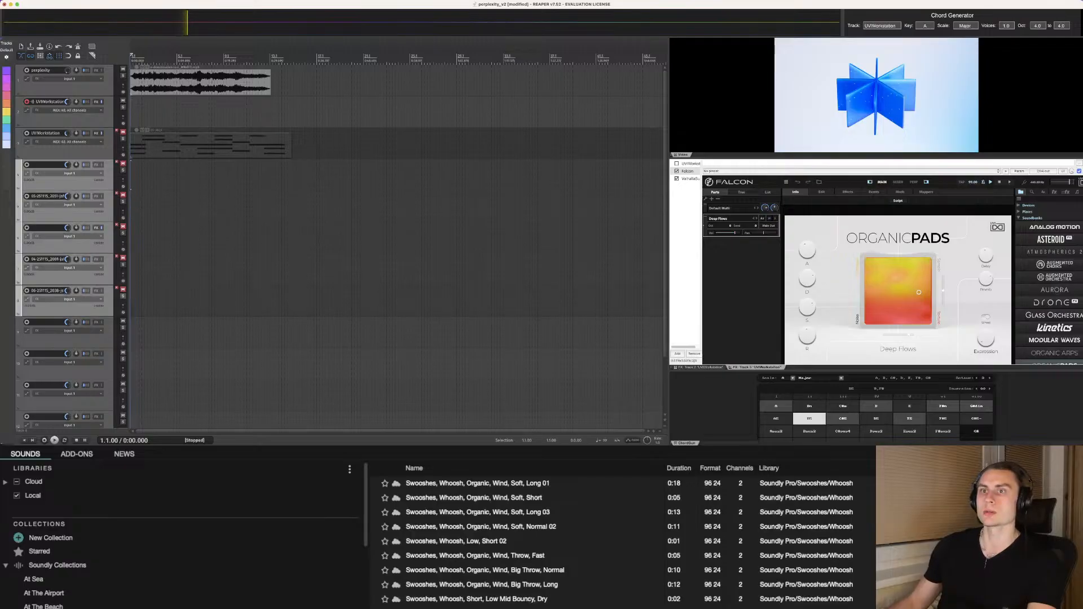
left_click(123, 290)
scroll(395, 237, "up", 3)
scroll(395, 237, "down", 1)
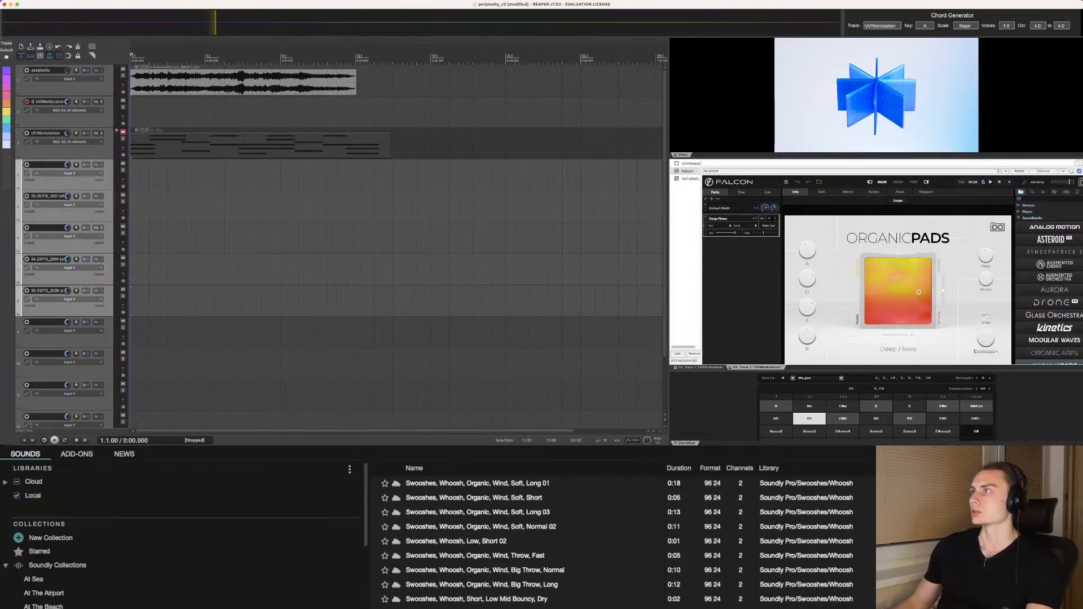
scroll(395, 237, "up", 4)
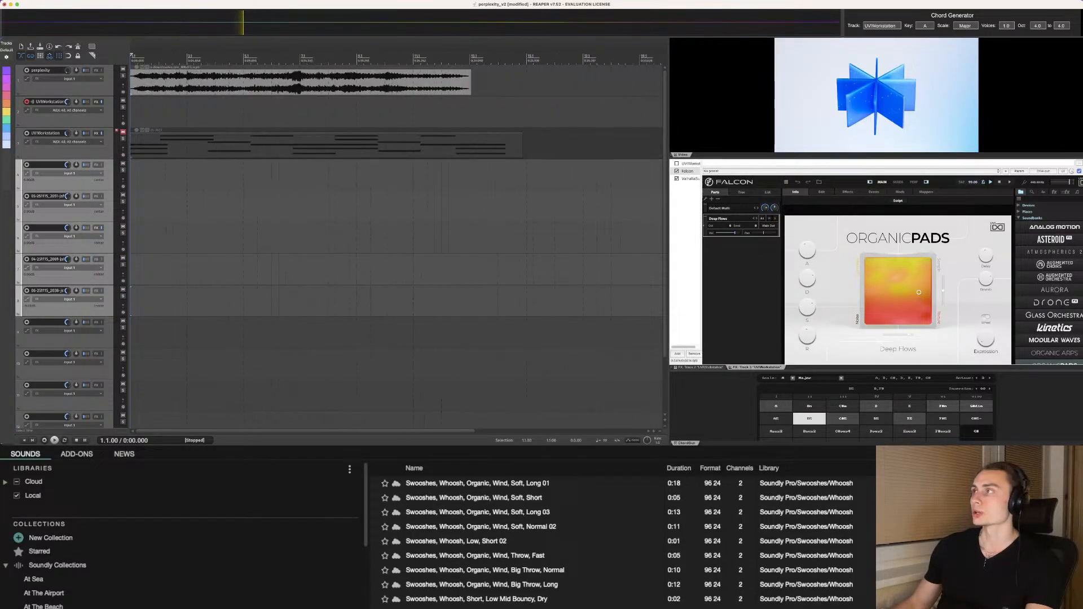
scroll(1049, 293, "down", 3)
scroll(1049, 294, "up", 2)
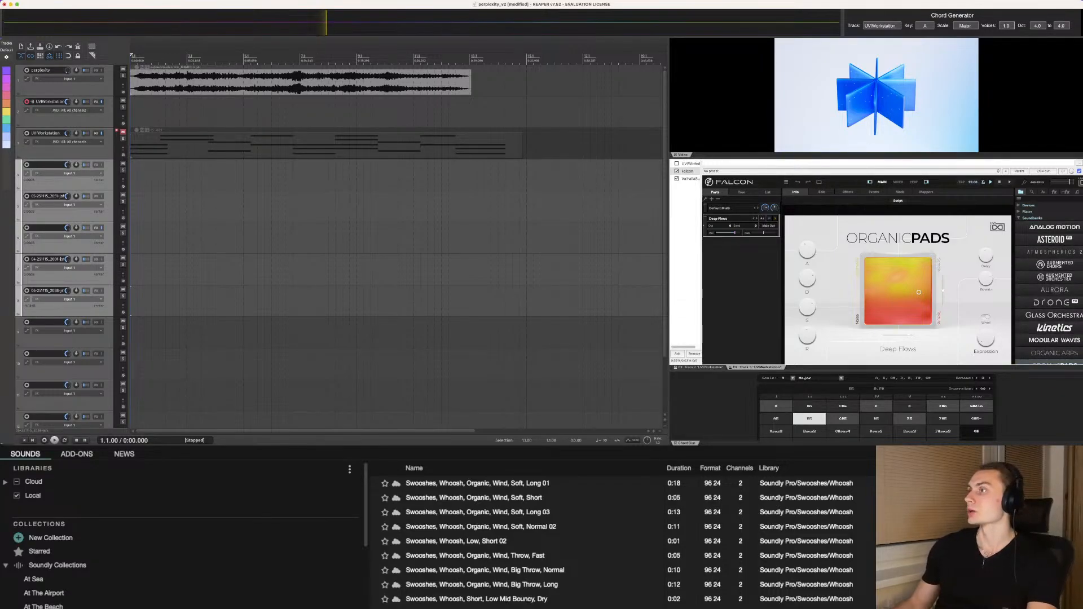
Step: Widen the plugin dock slightly and look through Falcon's list of soundbanks
left_click_drag(669, 253, 664, 254)
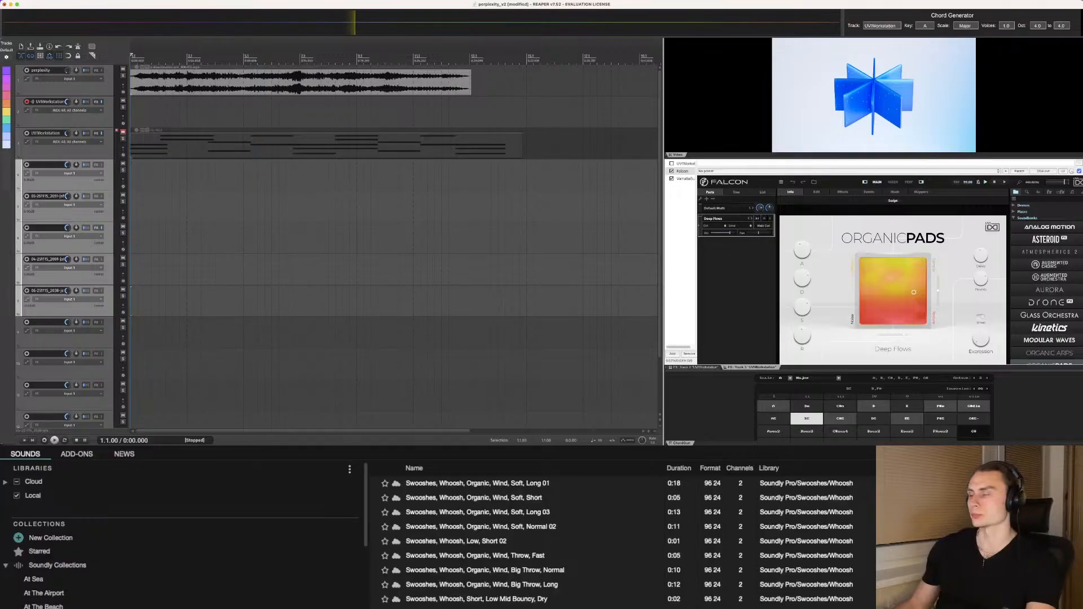
scroll(1047, 291, "down", 4)
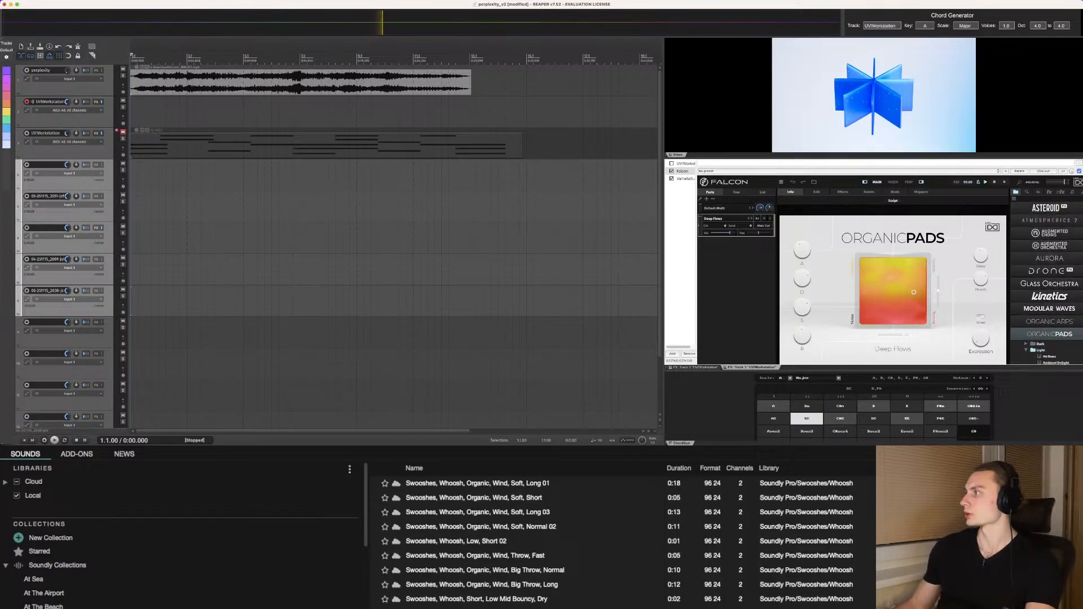
scroll(1047, 290, "up", 4)
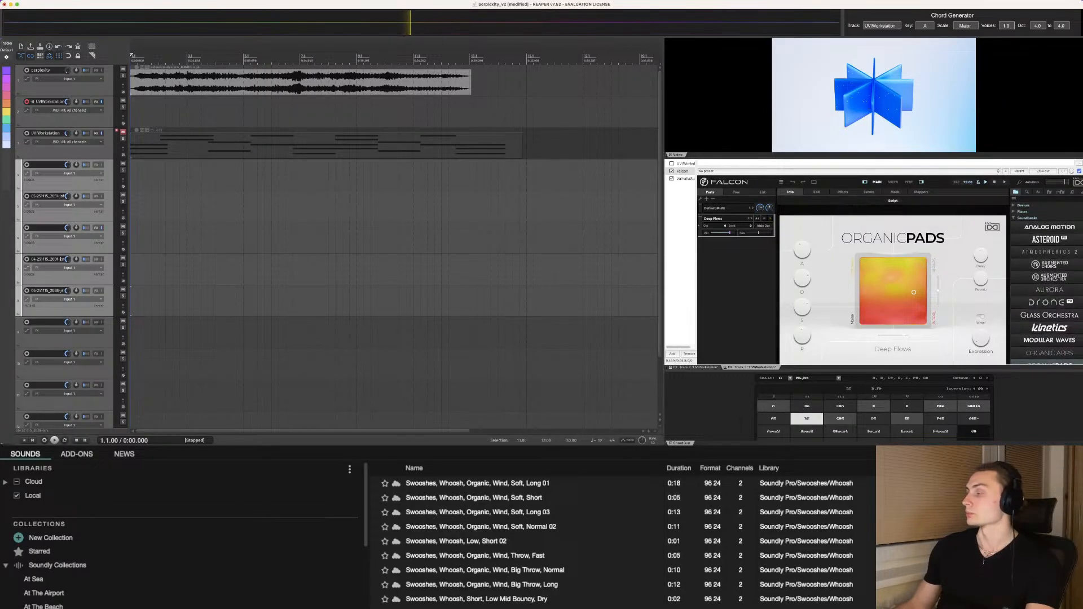
scroll(1046, 290, "down", 2)
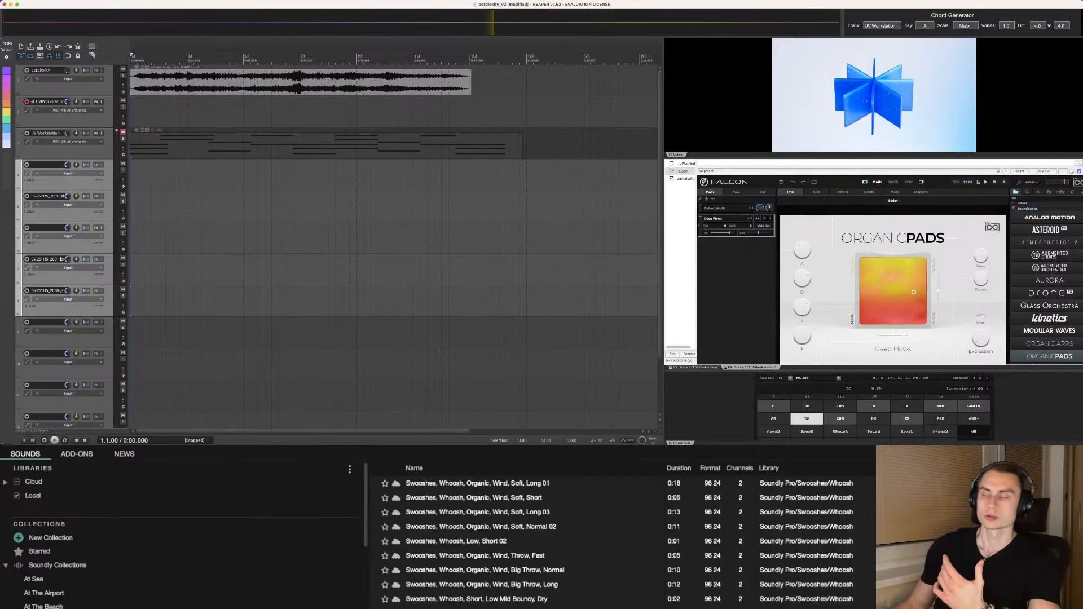
scroll(1047, 282, "down", 1)
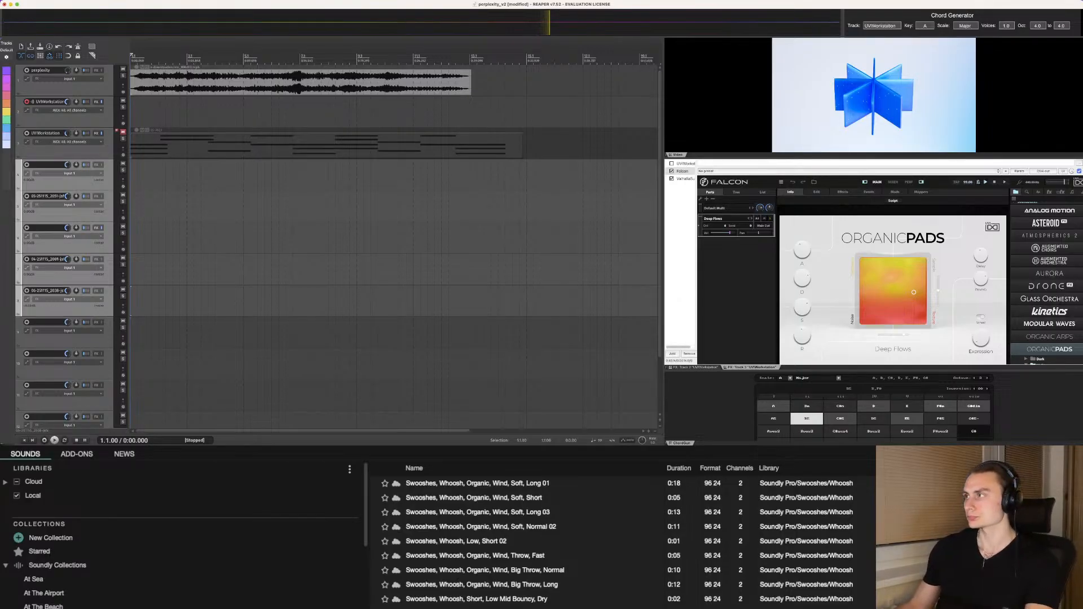
scroll(1047, 282, "up", 1)
scroll(1046, 282, "down", 1)
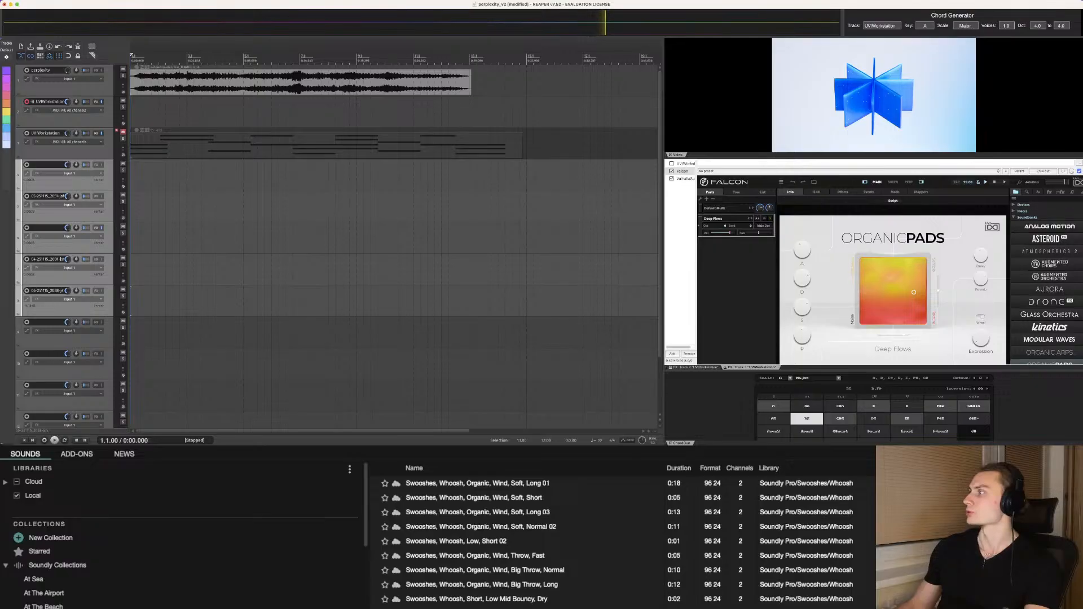
left_click(395, 207)
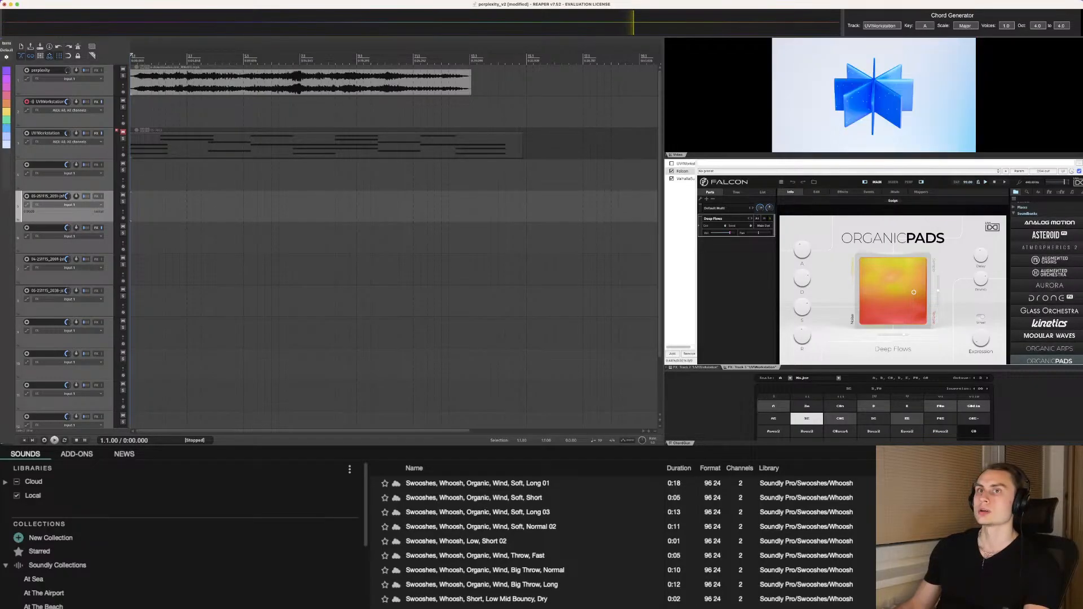
scroll(395, 207, "up", 2)
scroll(395, 207, "down", 3)
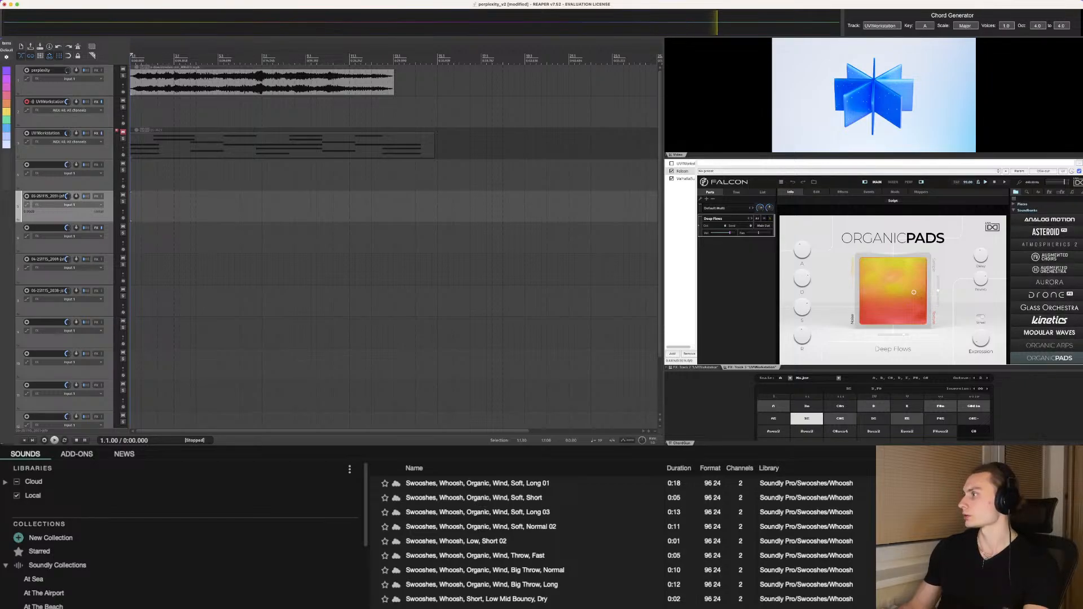
scroll(1048, 282, "down", 2)
scroll(1047, 282, "down", 5)
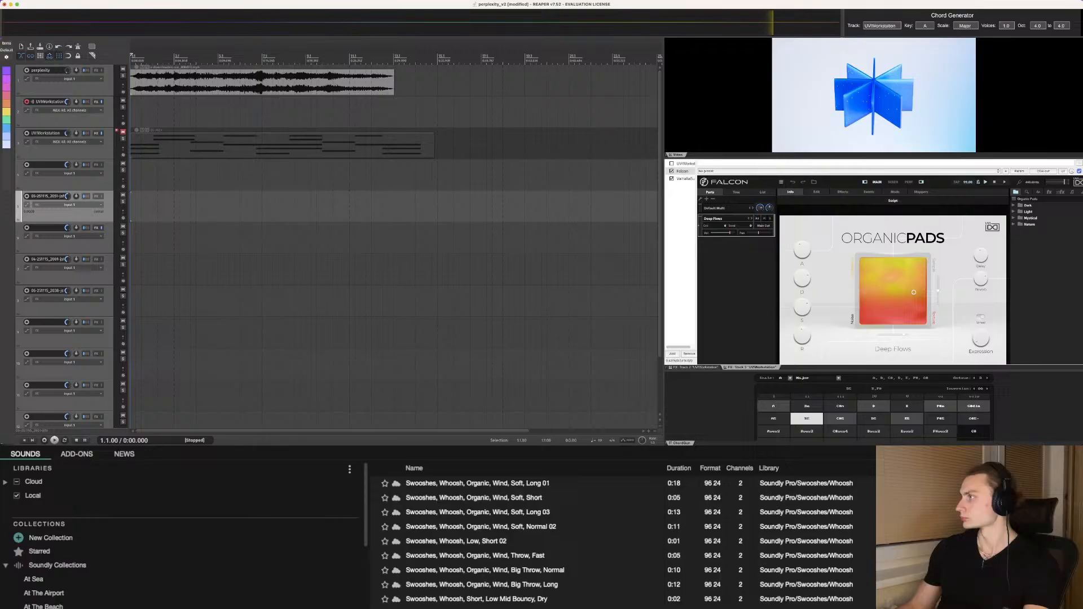
Step: Browse the Light presets of the Organic Pads soundbank in the Falcon instance of the muted UVIWorkstation track
left_click(1014, 198)
left_click(1014, 219)
scroll(1047, 282, "down", 1)
double_click(1049, 352)
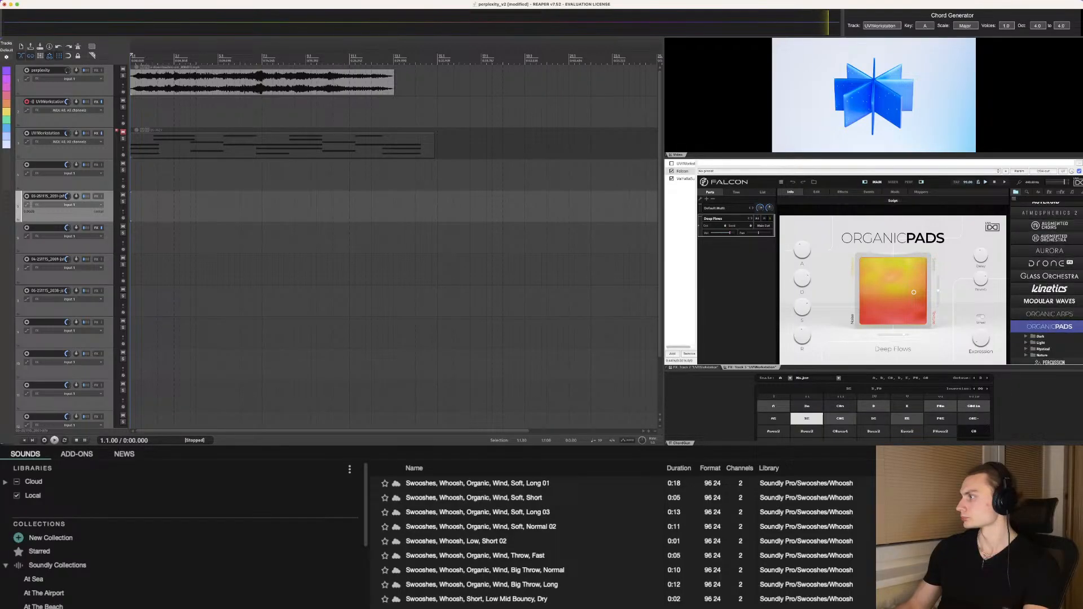
left_click(1026, 342)
left_click(1050, 348)
scroll(1050, 344, "down", 1)
left_click(1053, 336)
left_click(1053, 342)
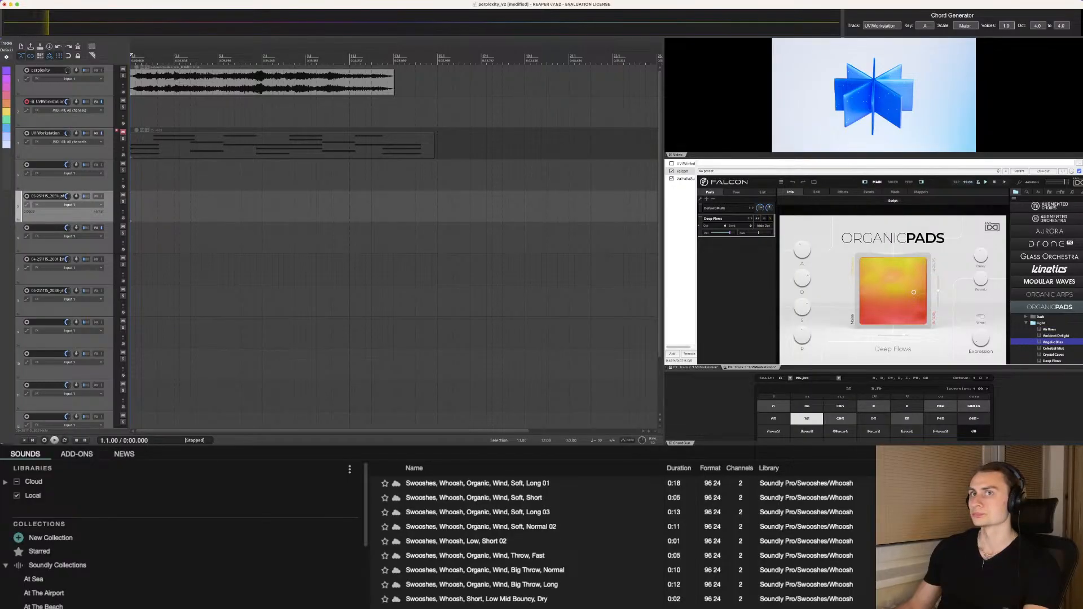
Step: Show the Falcon instance of the record-armed UVIWorkstation track and collapse its Augmented Orchestra soundbank
left_click(50, 102)
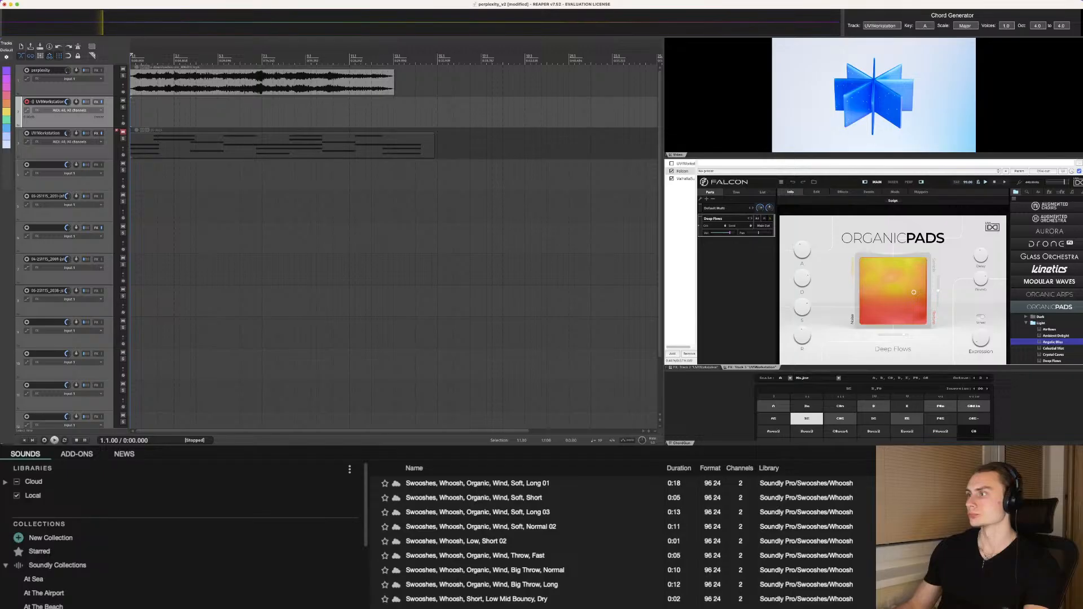
left_click(696, 368)
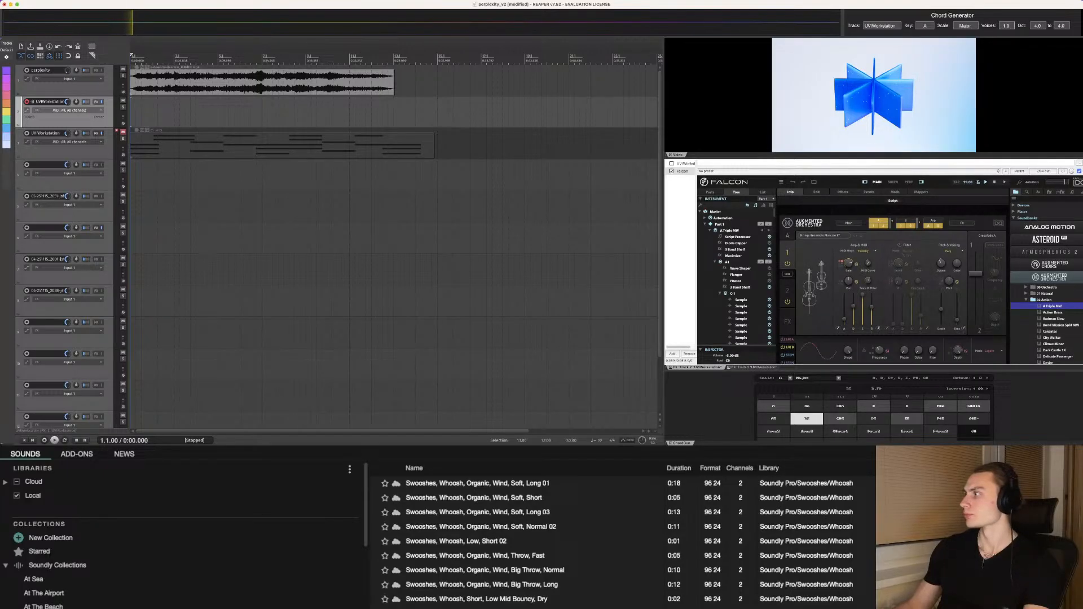
scroll(1049, 254, "down", 2)
double_click(1050, 253)
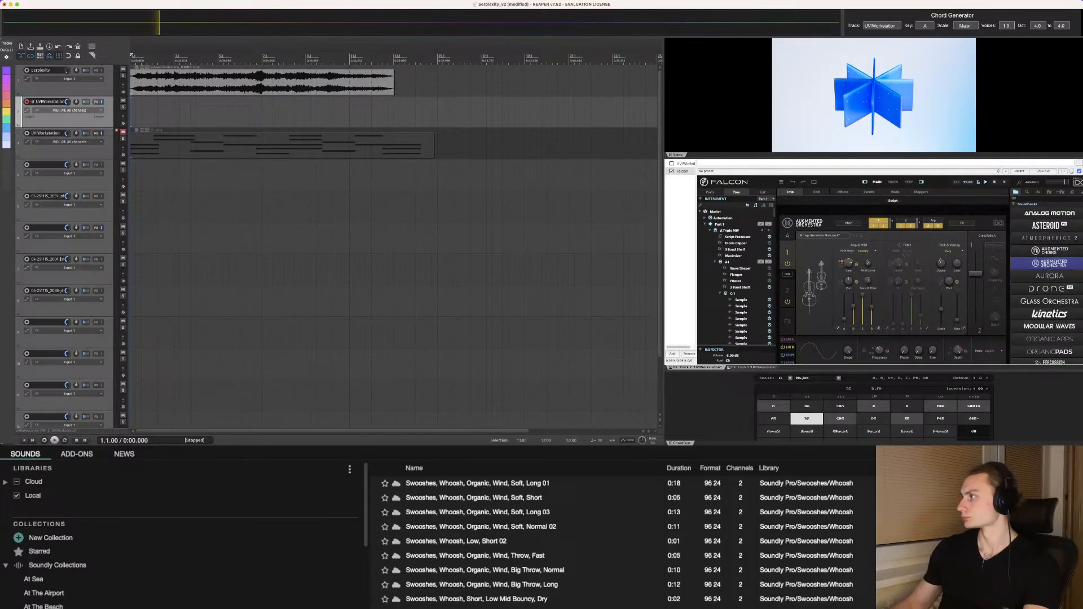
Step: Audition the Light presets of the Organic Pads soundbank in the armed track's Falcon, and collapse the soundbank
double_click(1050, 353)
left_click(1026, 343)
left_click(1056, 356)
scroll(1054, 348, "down", 3)
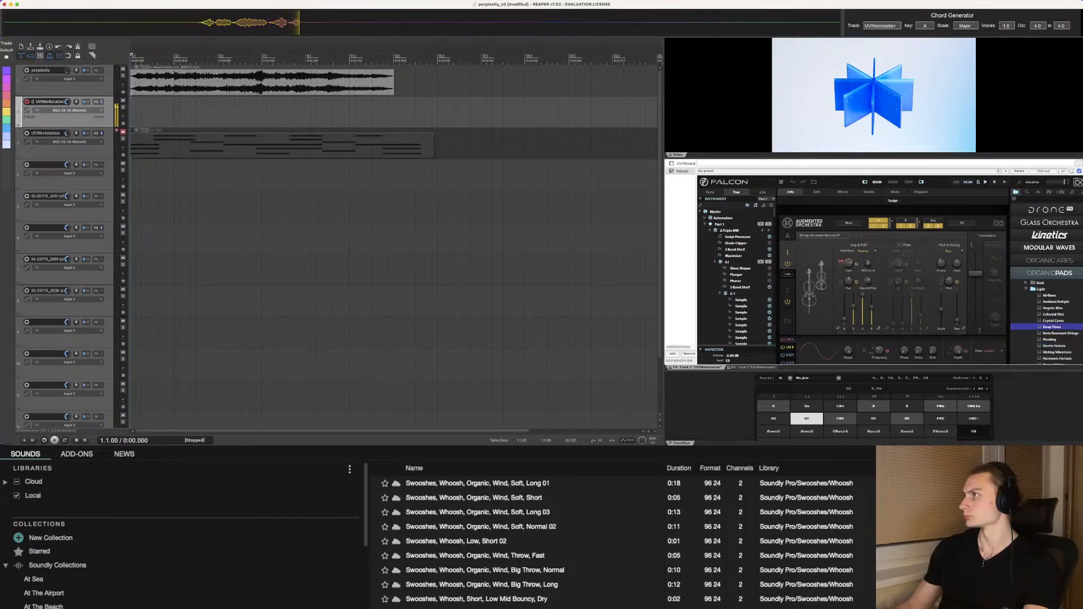
scroll(1052, 320, "down", 2)
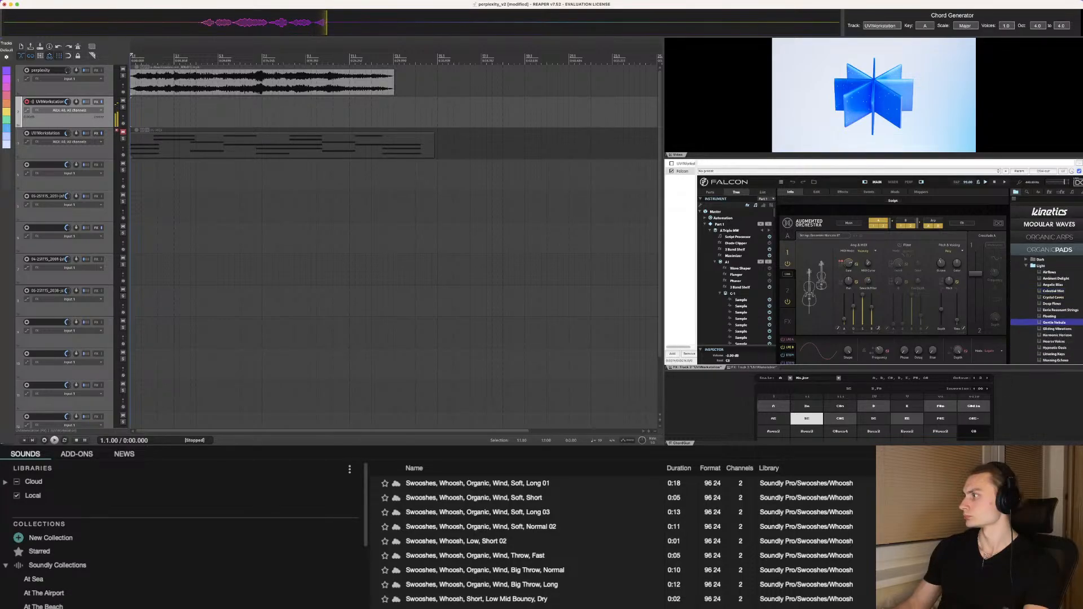
scroll(1052, 305, "down", 5)
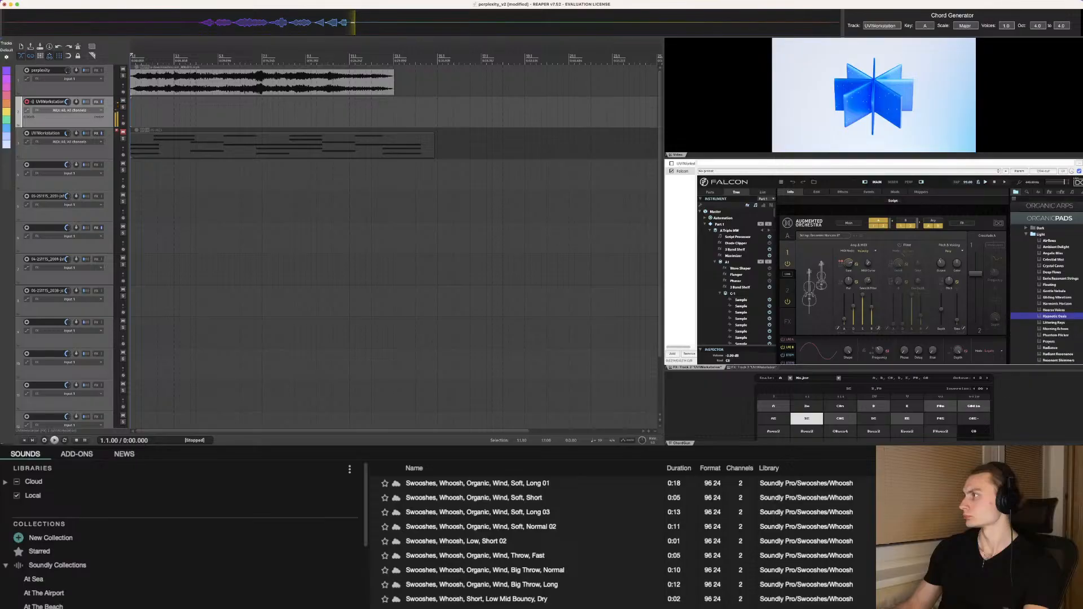
scroll(1050, 343, "up", 12)
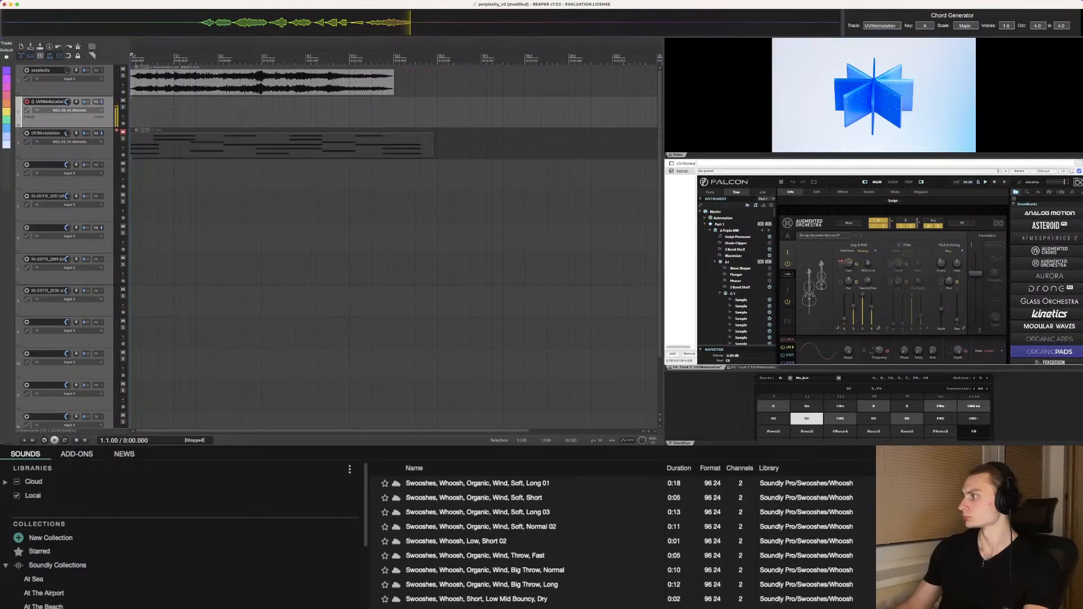
Step: Enlarge the Falcon window downward and expand the 00 Best Of folder of the Synth Anthology 4 soundbank
left_click_drag(1048, 370, 1048, 411)
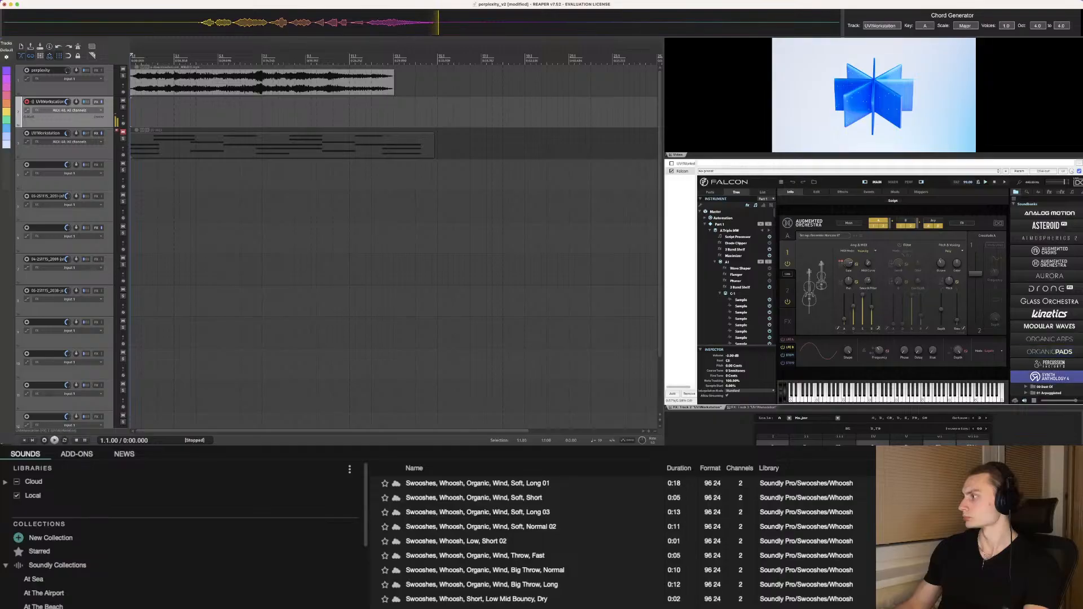
scroll(1049, 339, "down", 3)
left_click(1026, 299)
Step: Audition the 00 Best Of presets of Synth Anthology 4 and load Super Chorder
left_click(1048, 305)
left_click(1051, 312)
left_click(1053, 318)
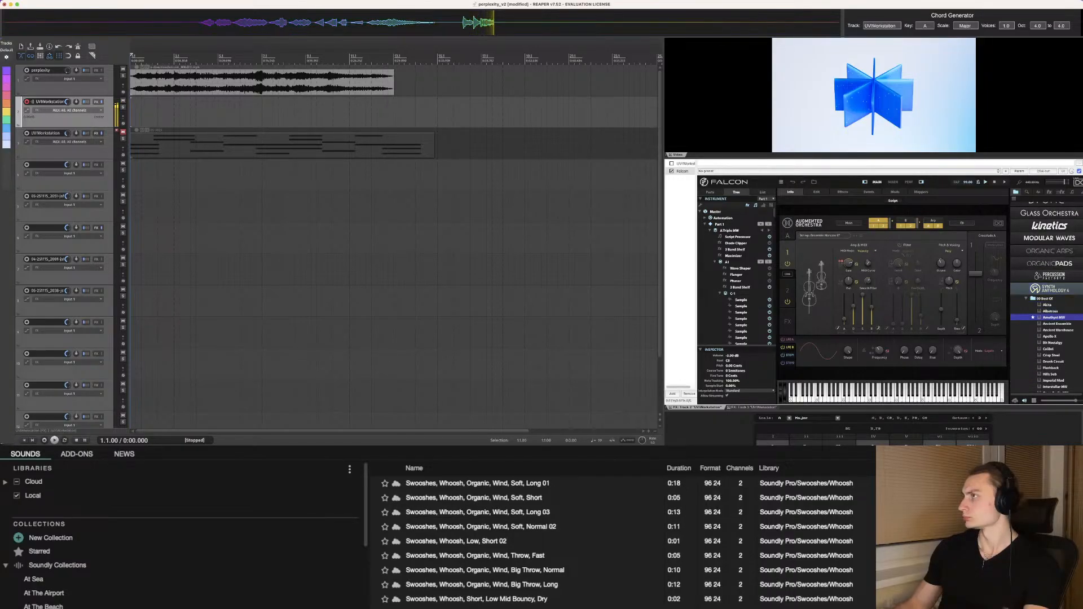
left_click(1057, 324)
left_click(1058, 331)
left_click(1050, 337)
scroll(1050, 337, "down", 2)
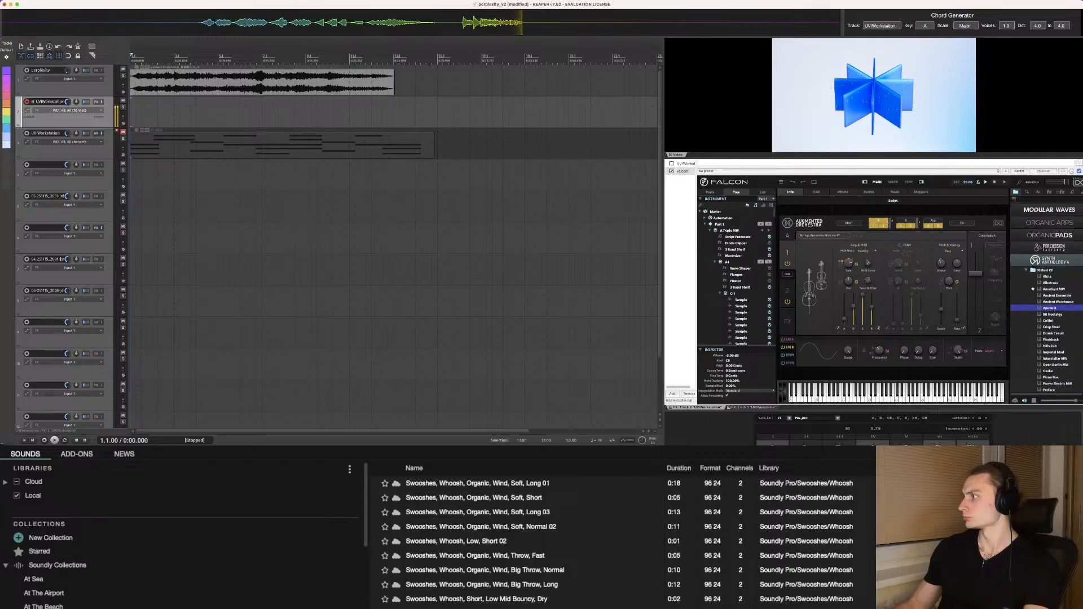
left_click(1054, 379)
scroll(1047, 297, "down", 1)
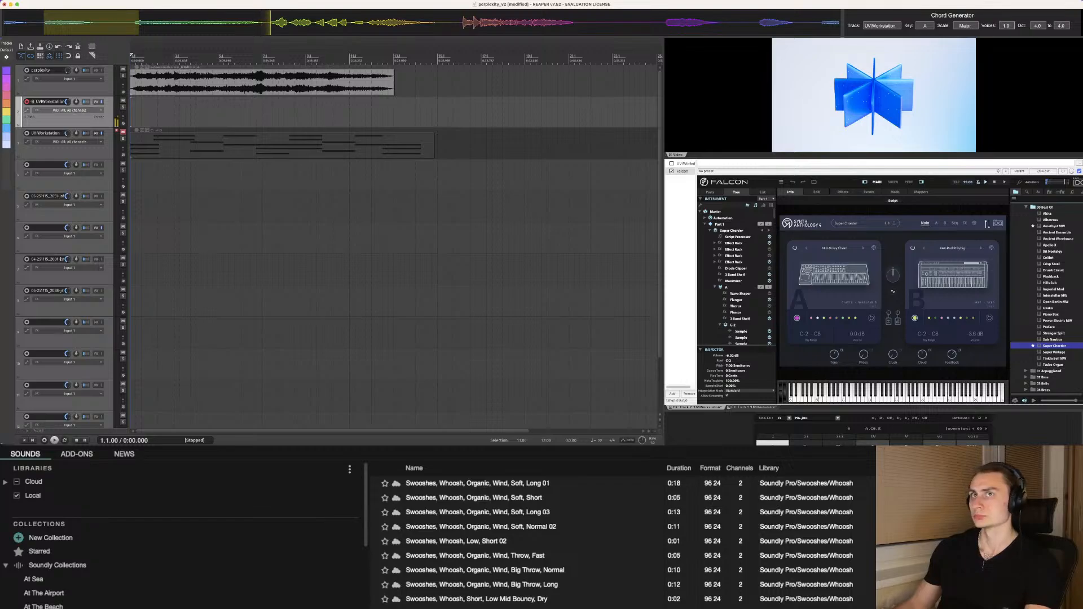
Step: Place the selected section of the captured audio at the project start on the empty track below the muted UVIWorkstation track, and play it
left_click(150, 175)
left_click_drag(145, 170, 134, 165)
key("w")
key("space")
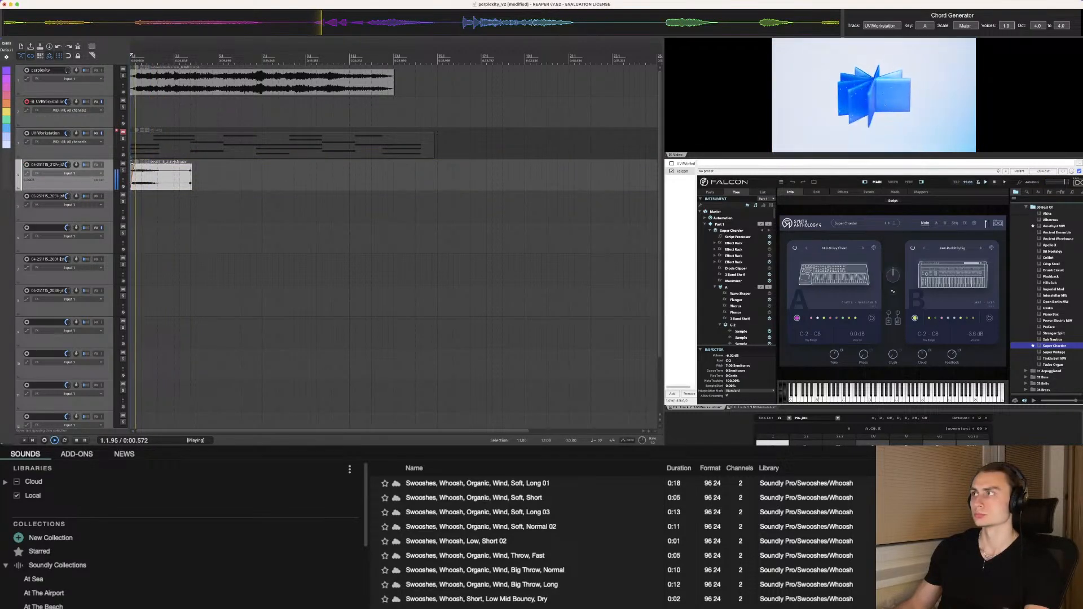
Step: Trim the end of the captured Super Chorder item at the project start, fade it in and out, and play it
key("space")
left_click_drag(191, 177, 152, 177)
left_click_drag(152, 169, 146, 165)
scroll(147, 168, "up", 3)
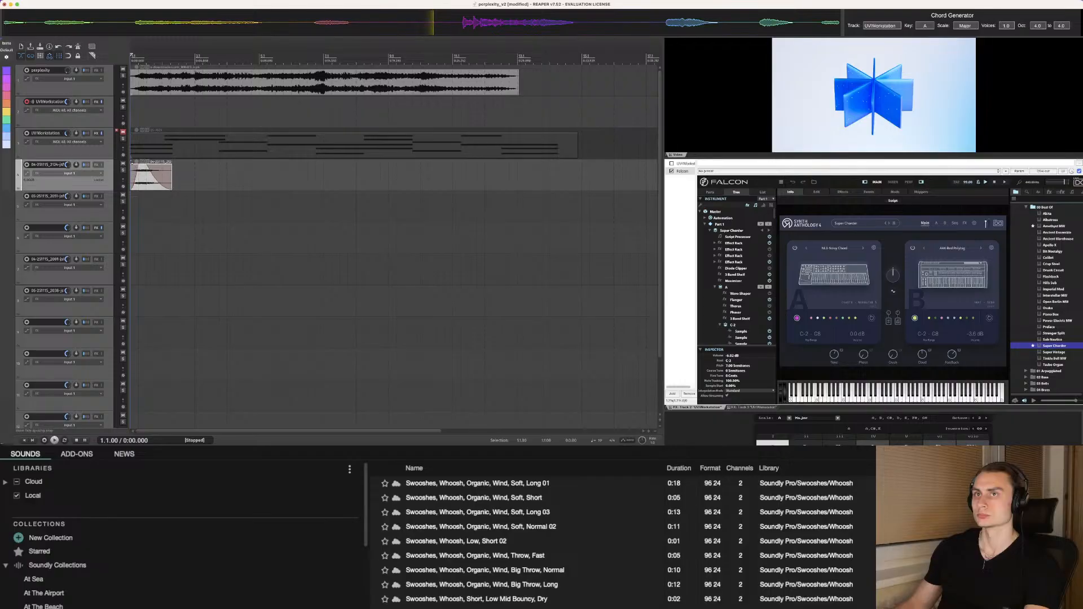
key("space")
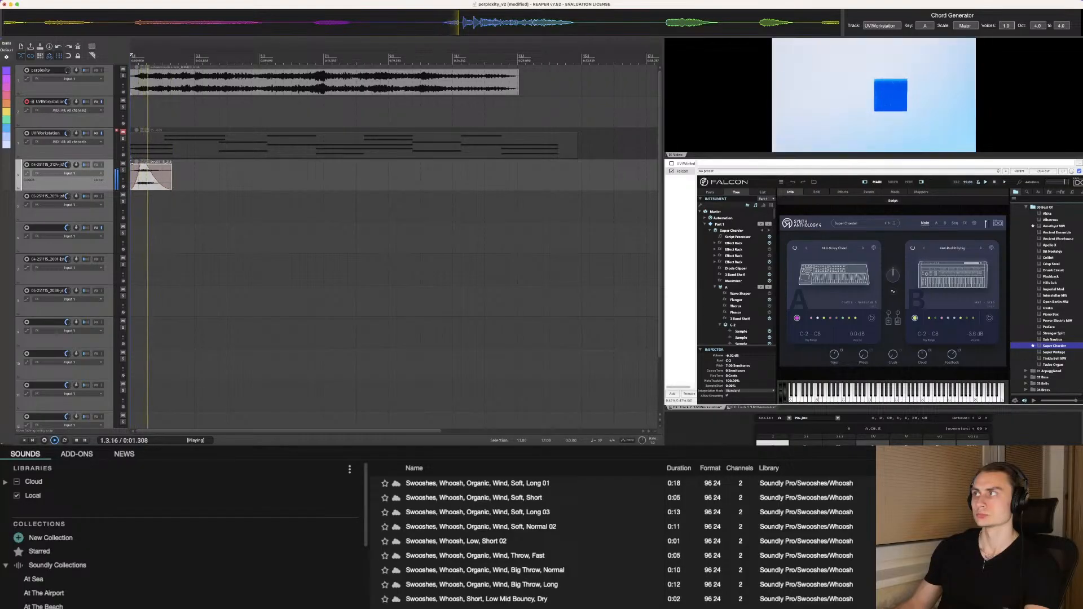
key("space")
scroll(171, 171, "down", 1)
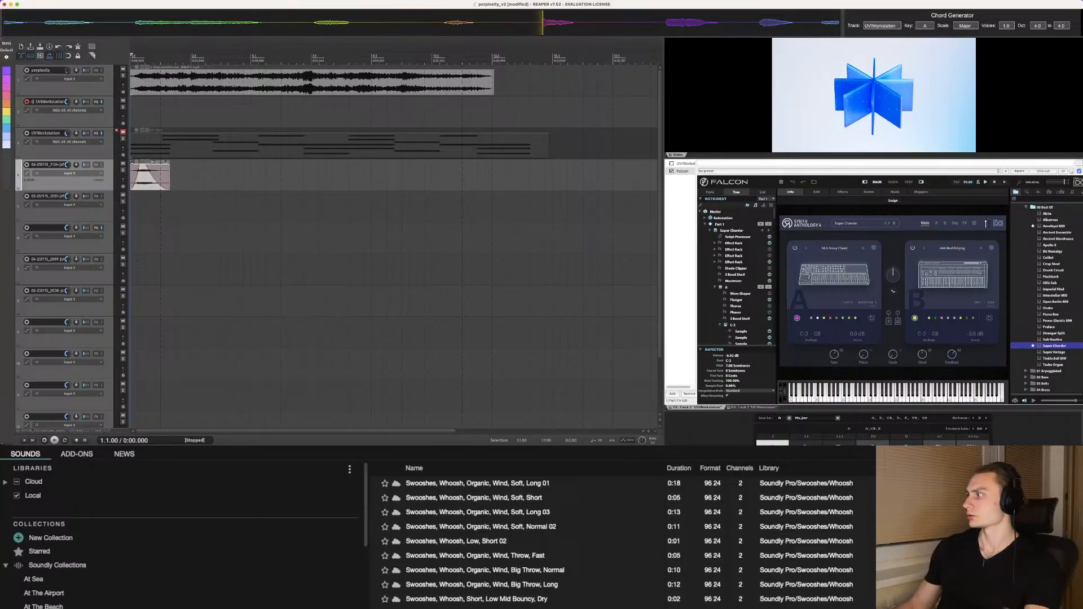
Step: Audition the last three presets of the Synth Anthology 4 00 Best Of folder in Falcon
left_click(1054, 352)
left_click(1054, 359)
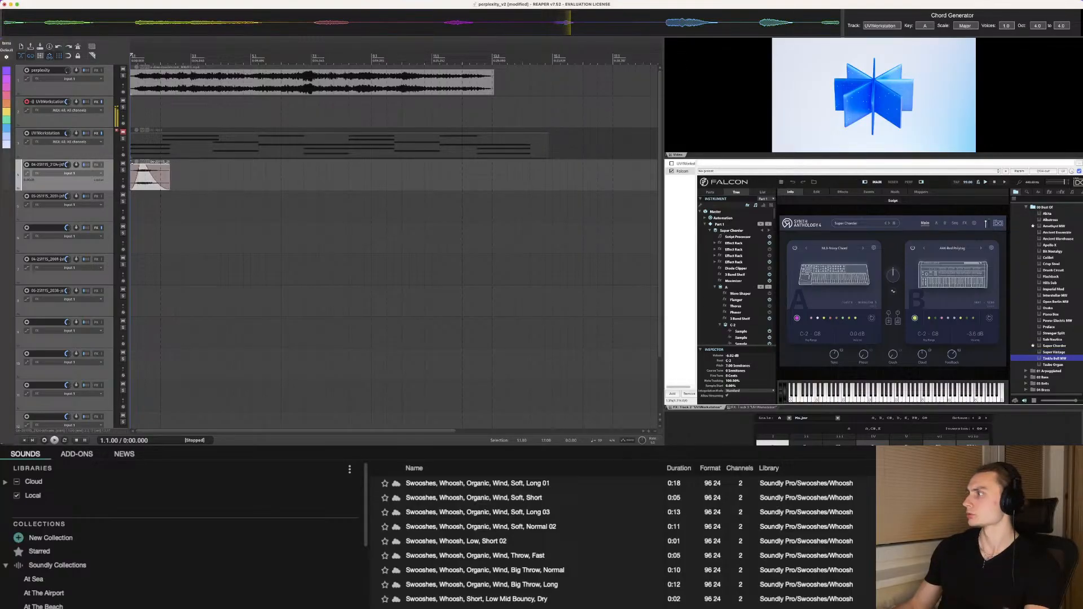
left_click(1053, 365)
scroll(1053, 361, "down", 2)
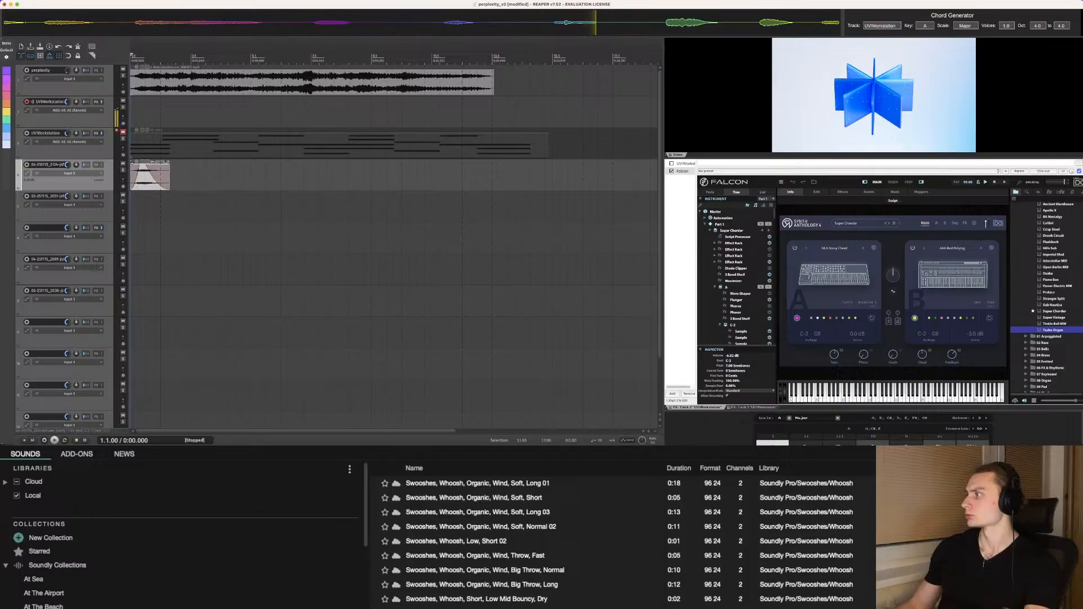
Step: Expand the 02 Bass folder, audition its first presets, and load Banana Bass
left_click(1043, 343)
left_click(1053, 349)
left_click(1053, 355)
scroll(1053, 356, "down", 1)
left_click(1054, 357)
left_click(1053, 363)
scroll(1053, 363, "down", 1)
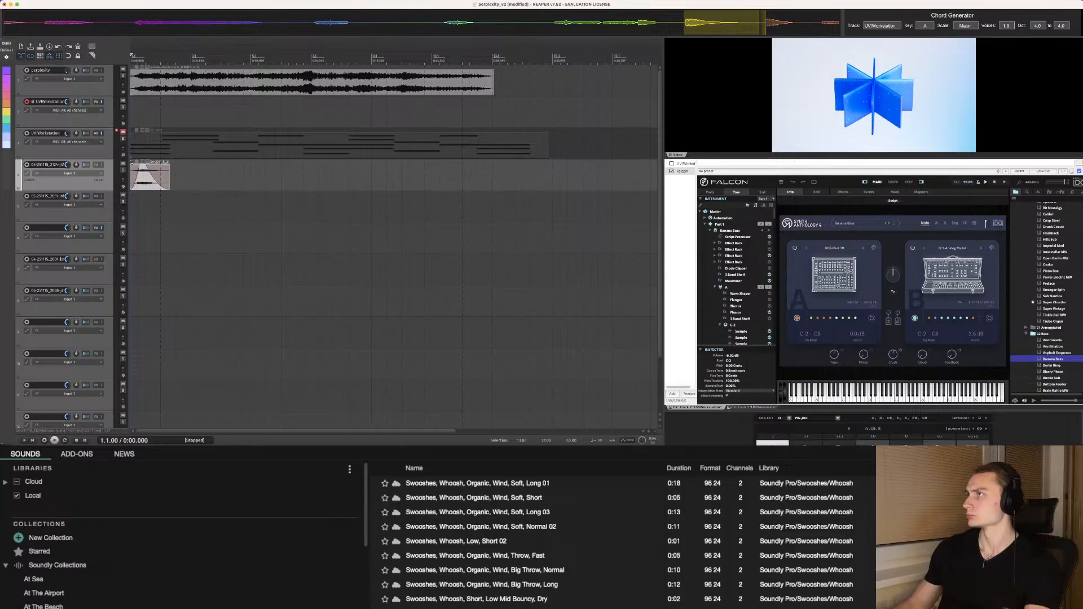
Step: Place the captured Banana Bass audio at the project start on the track below the Super Chorder item
left_click(155, 206)
key("super+v")
scroll(192, 208, "up", 3)
left_click_drag(192, 207, 140, 197)
key("w")
Step: Play the opening repeatedly to check the chord and bass items together against the video
key("space")
key("space")
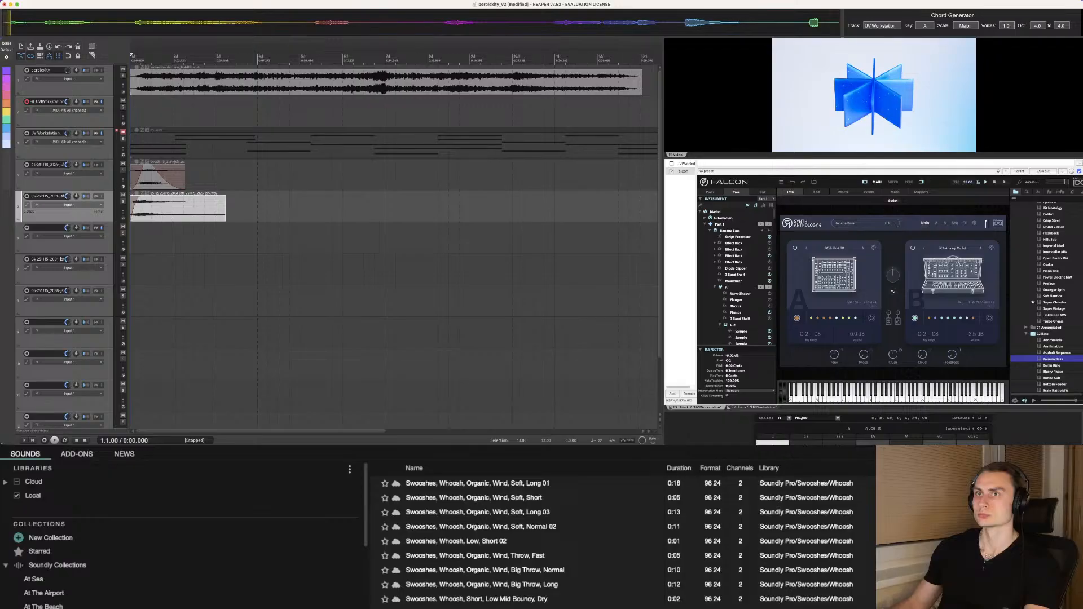
key("space")
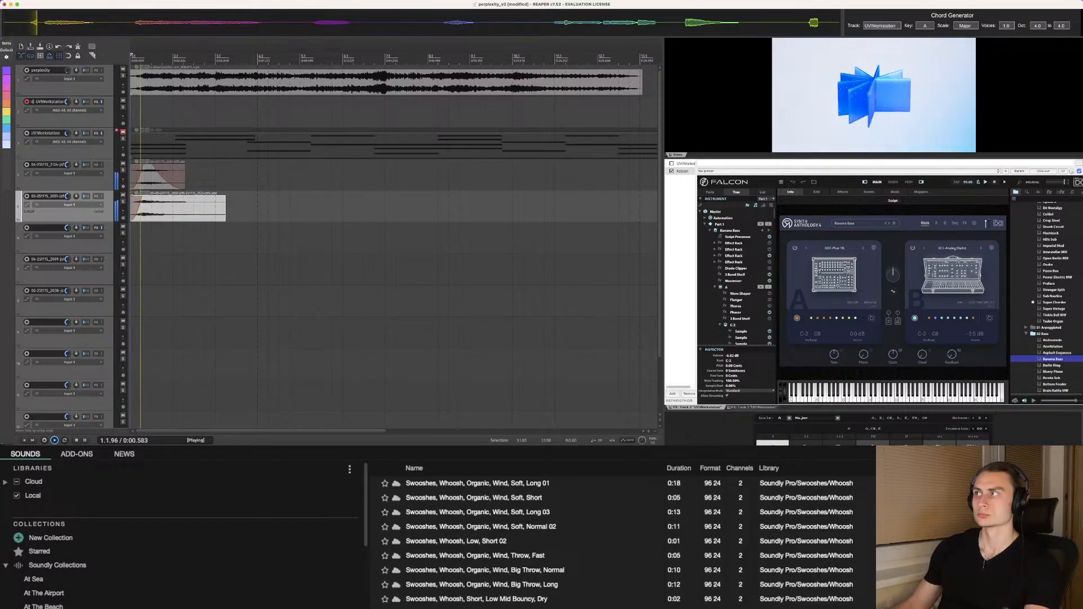
key("space")
key("space")
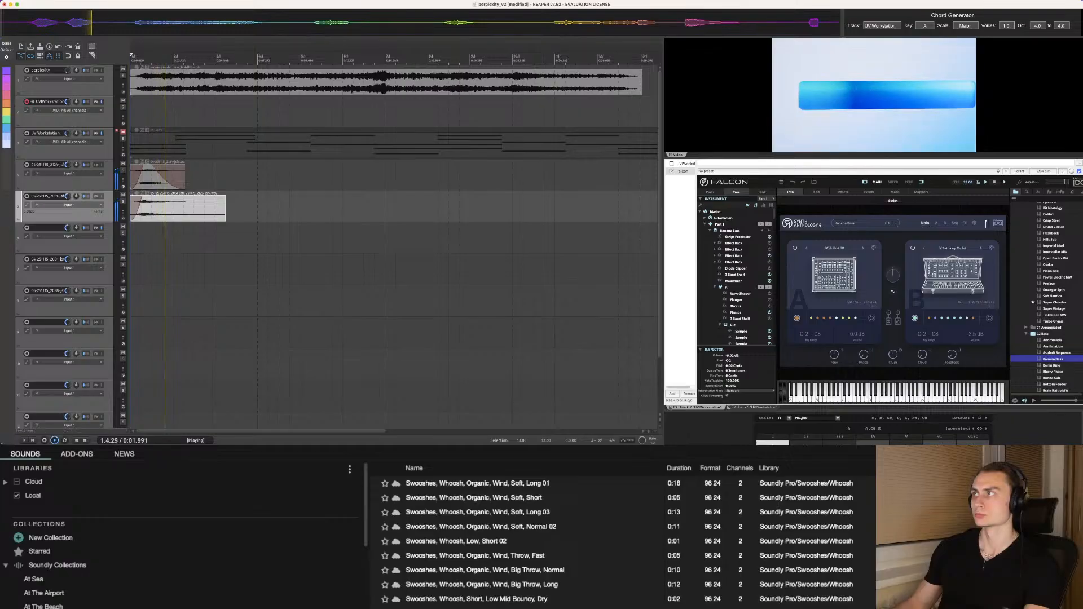
key("space")
key("space")
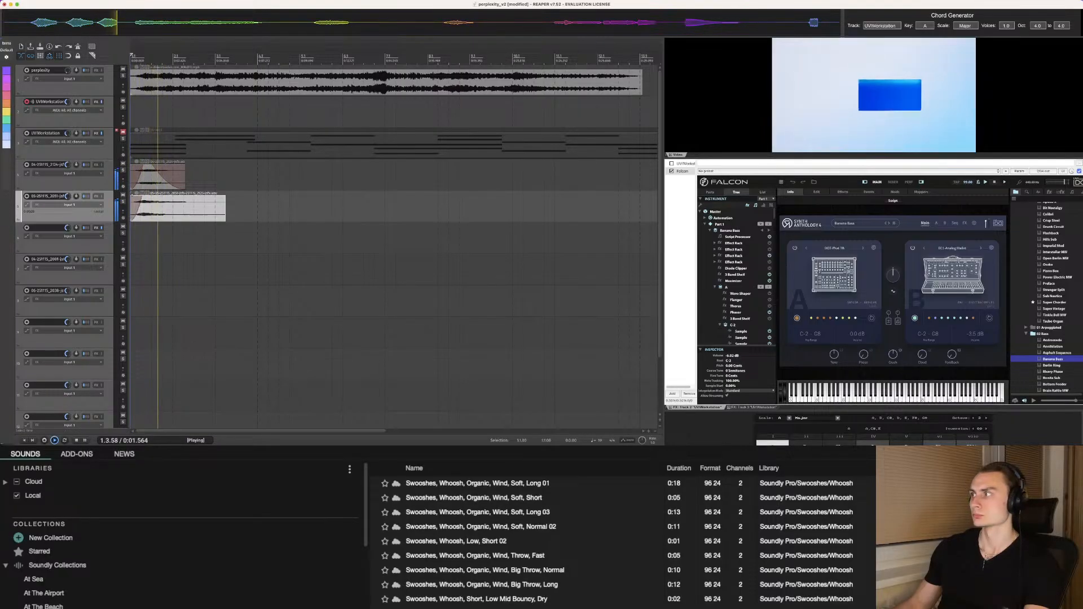
key("space")
Step: Replace the expanded 02 Bass folder with 04 Brass, audition its second preset, and play the project opening
left_click(1053, 372)
left_click(1027, 334)
scroll(1046, 339, "down", 1)
left_click(1026, 330)
left_click(1054, 342)
key("space")
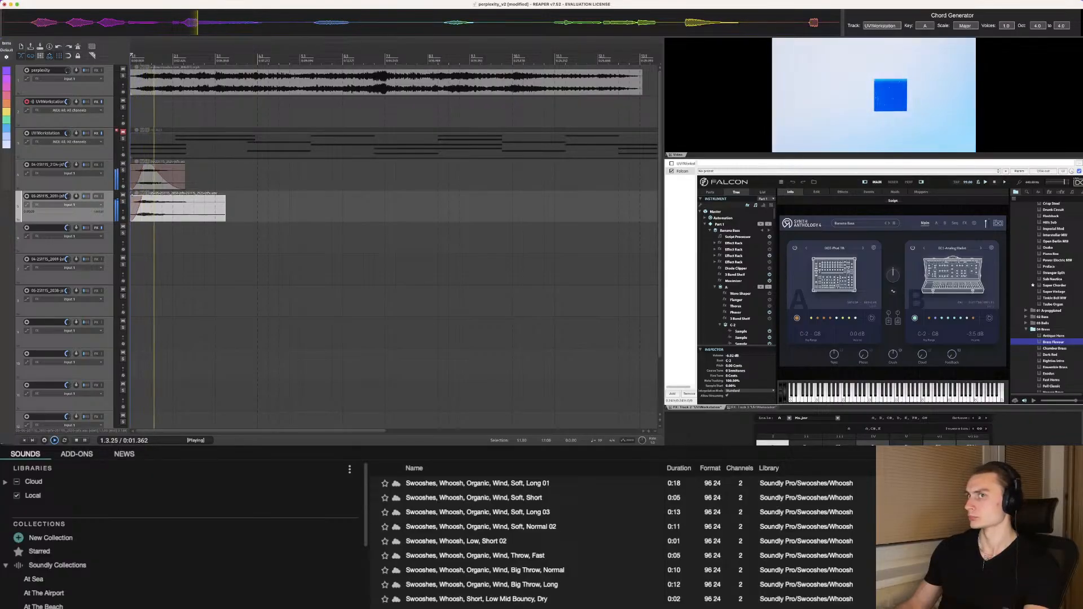
key("space")
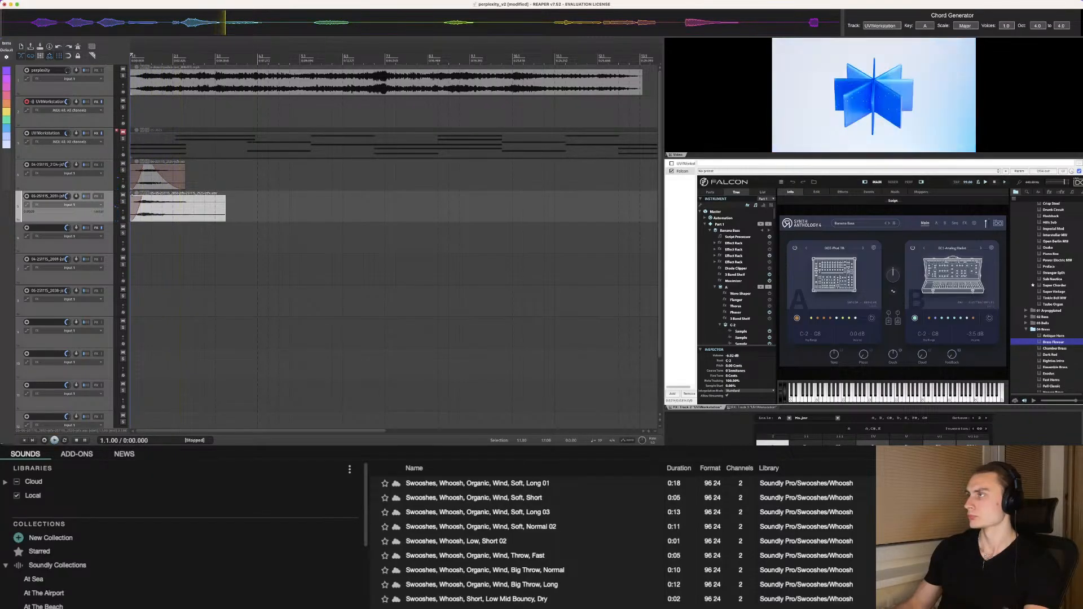
scroll(394, 248, "up", 1)
scroll(394, 248, "down", 3)
scroll(394, 249, "up", 1)
scroll(394, 249, "down", 1)
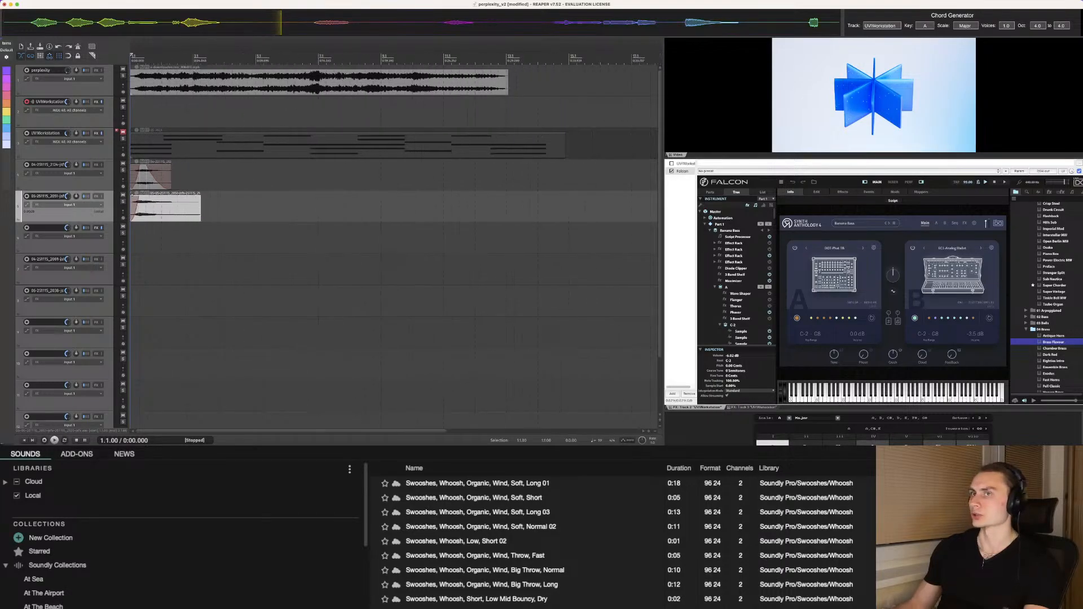
scroll(394, 248, "up", 2)
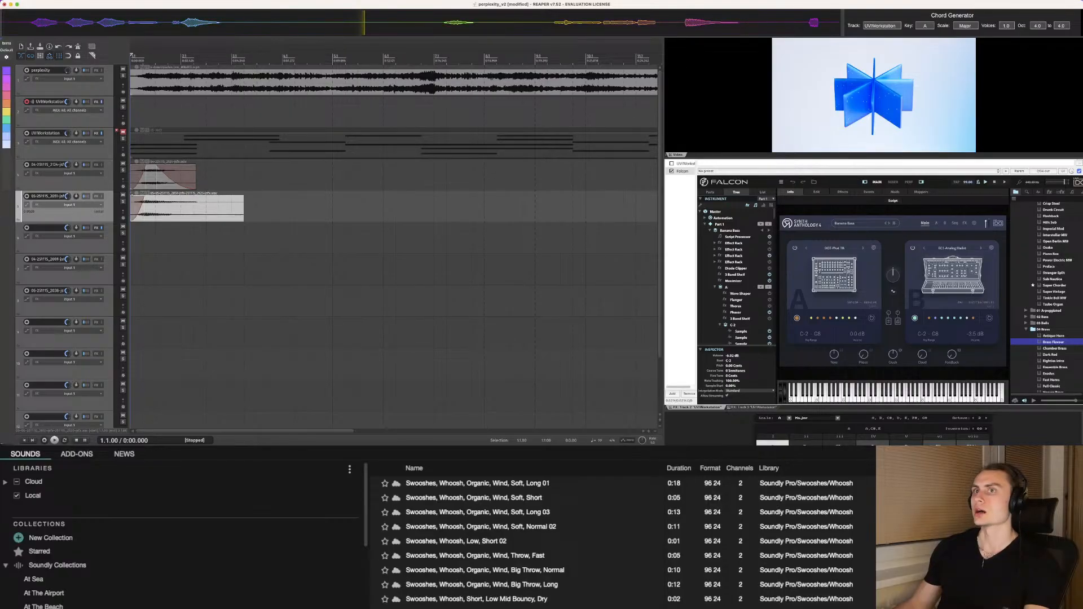
scroll(394, 248, "down", 2)
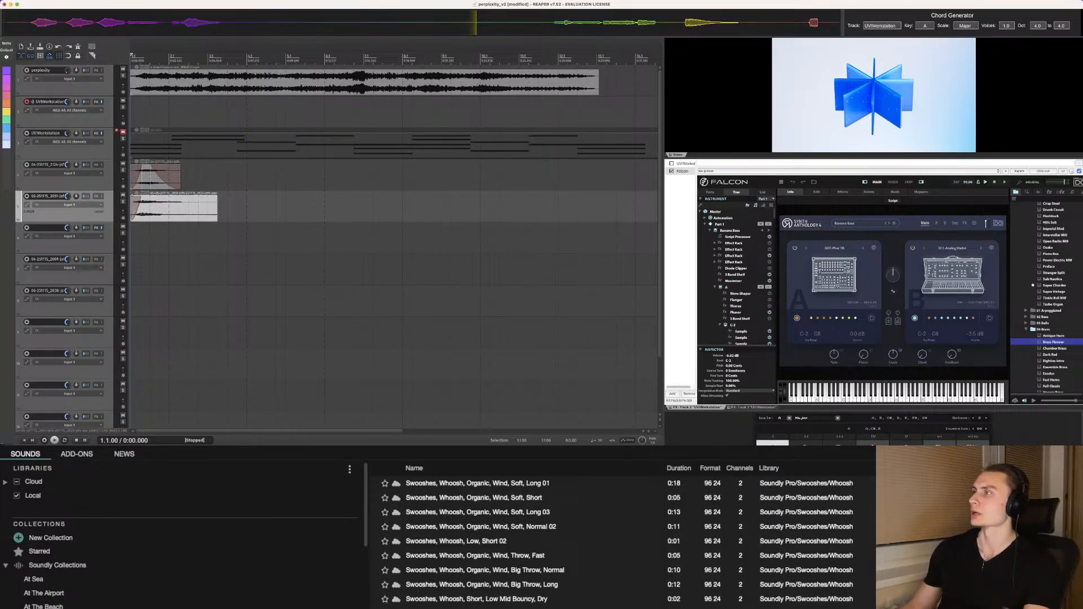
Step: Audition the 04 Brass presets down to Ensemble Brass, playing the project opening before and after for comparison
key("space")
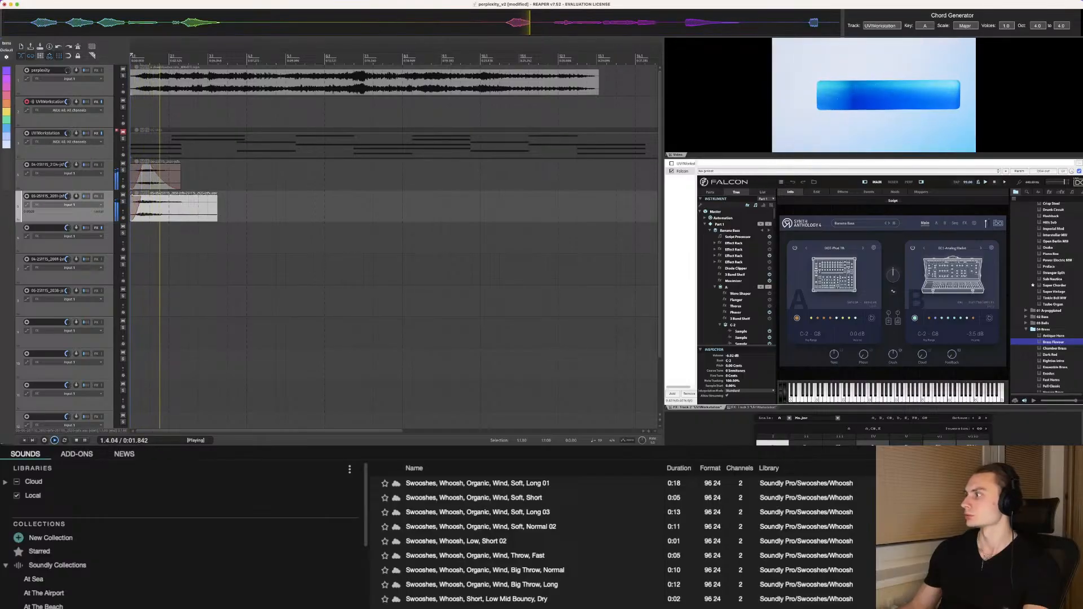
key("space")
key("Down")
key("Down")
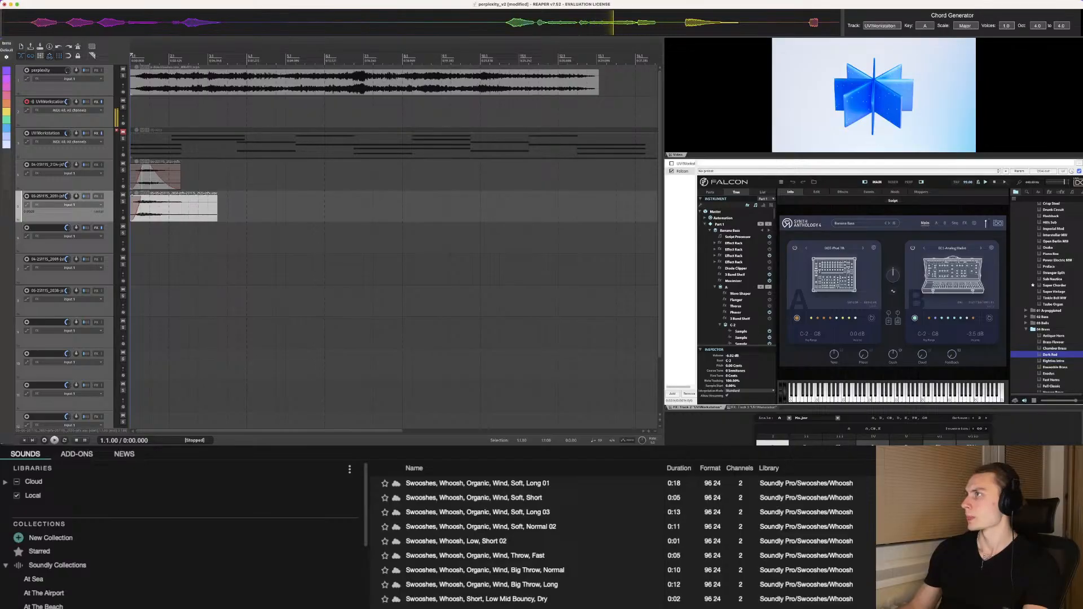
key("Down")
key("Down")
key("space")
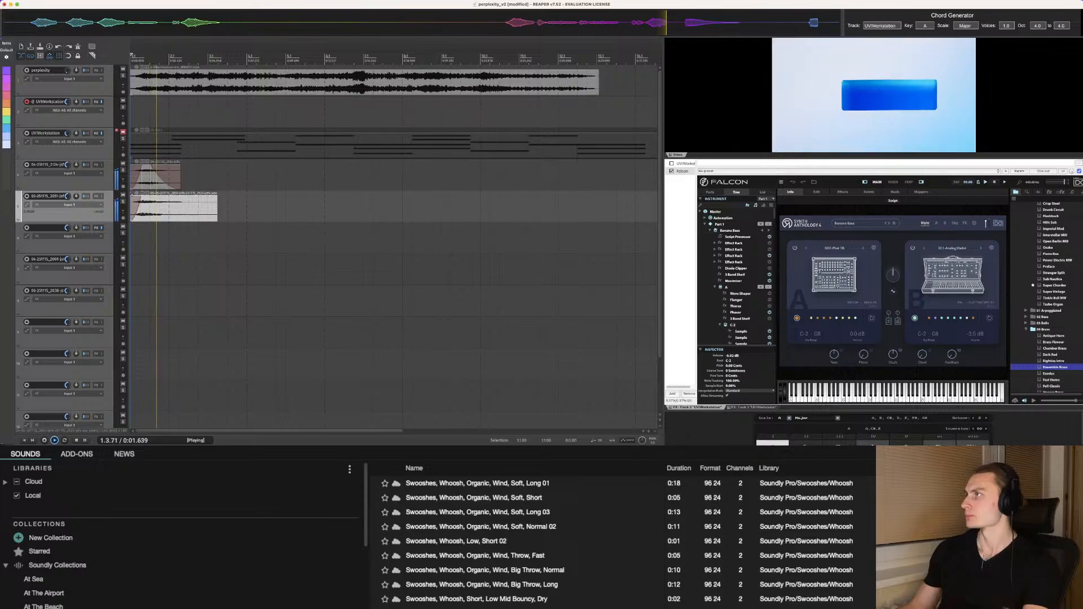
key("space")
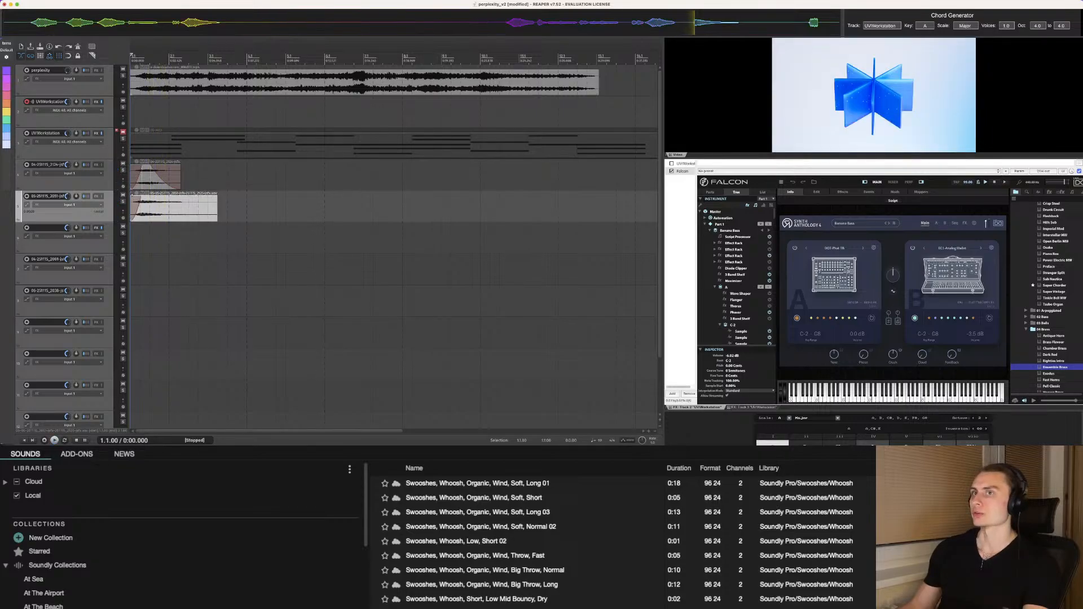
Step: Set the edit cursor at about 2.14 s on the empty track below the bass item, and collapse the 04 Brass folder
left_click(178, 253)
left_click(165, 252)
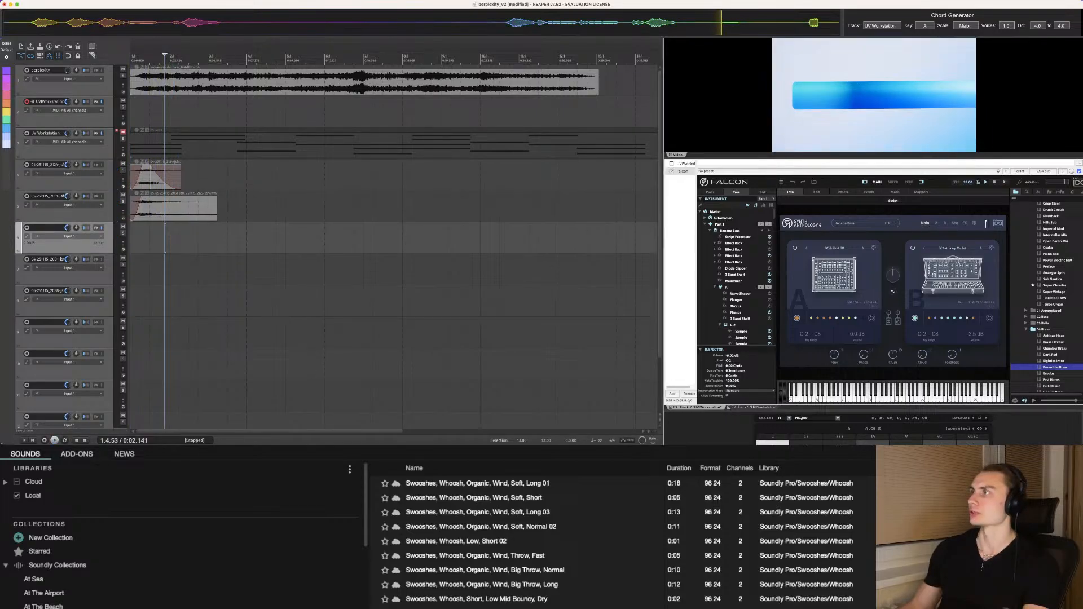
scroll(1046, 299, "down", 3)
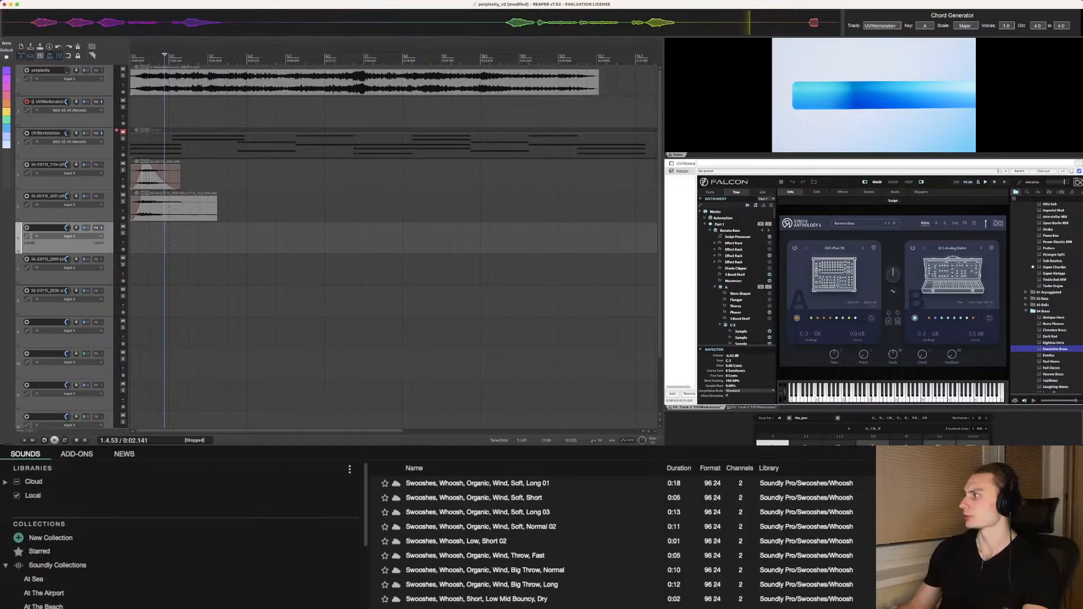
scroll(1046, 299, "down", 2)
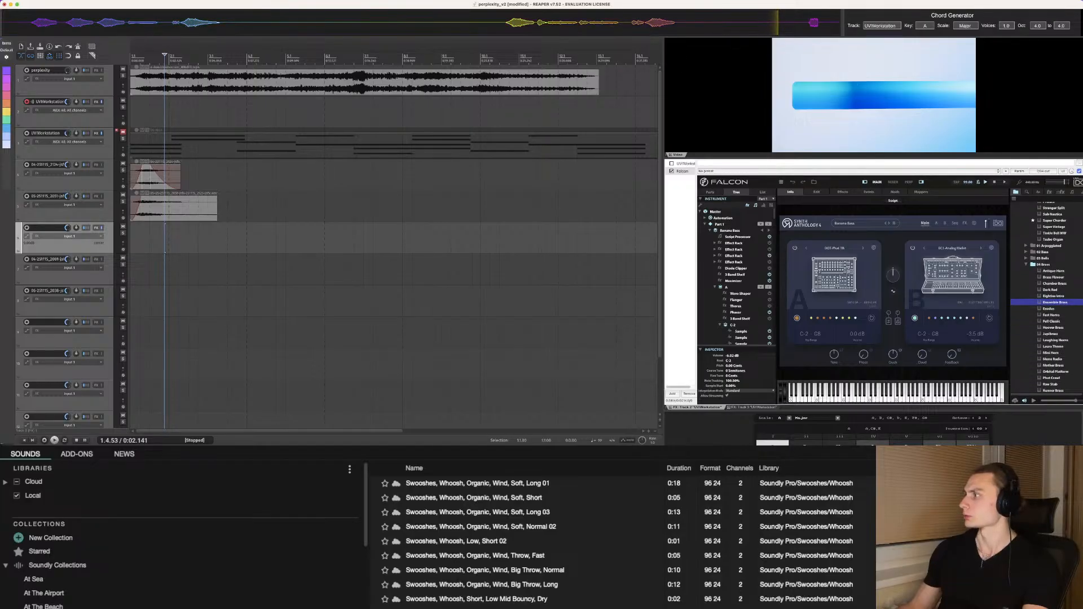
left_click(1027, 264)
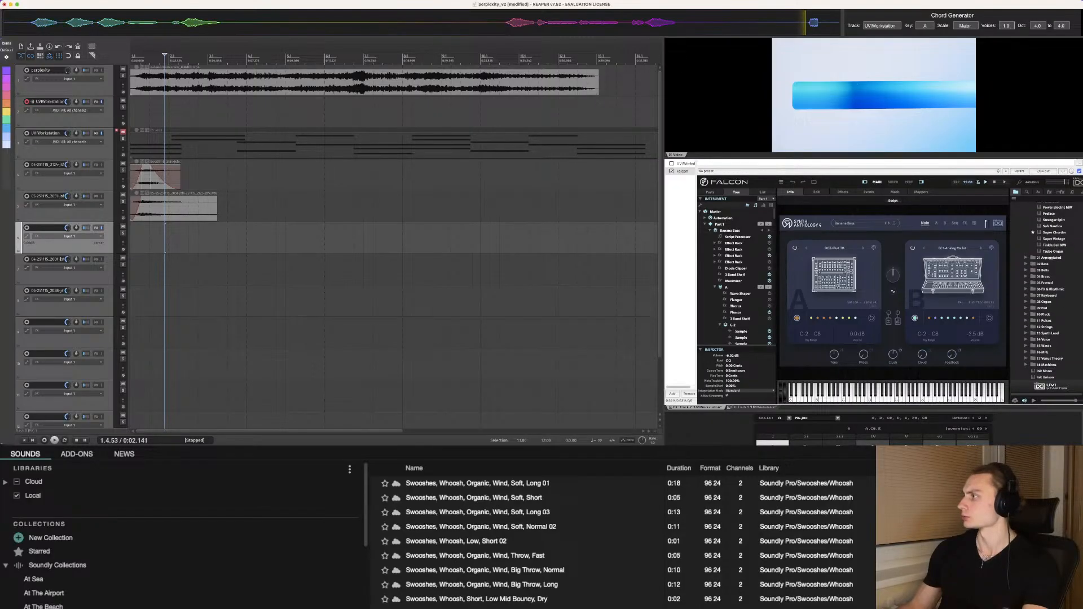
Step: Expand the 10 Pluck folder, audition several of its presets, and load Aesthetic
left_click(1026, 314)
left_click(1051, 327)
left_click(1051, 320)
left_click(1051, 334)
left_click(1050, 327)
left_click(1051, 320)
left_click(1048, 352)
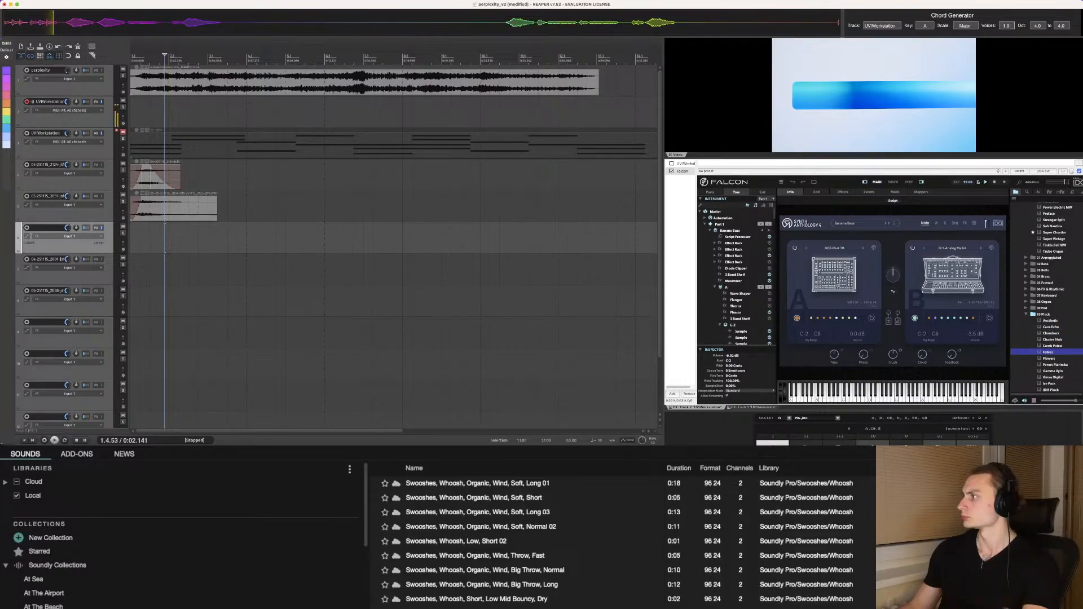
left_click(1051, 321)
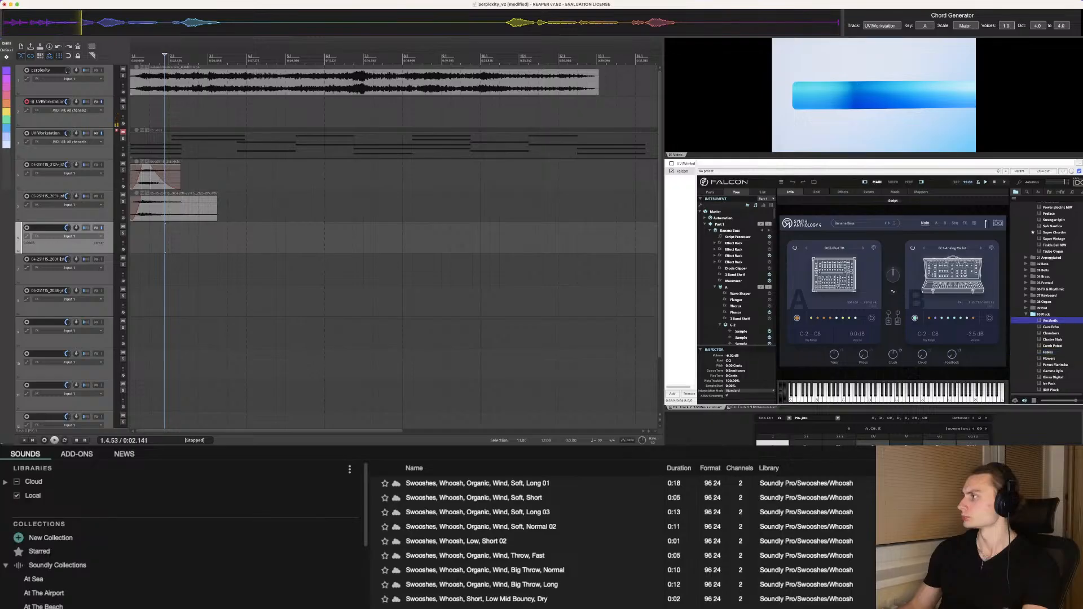
double_click(1051, 320)
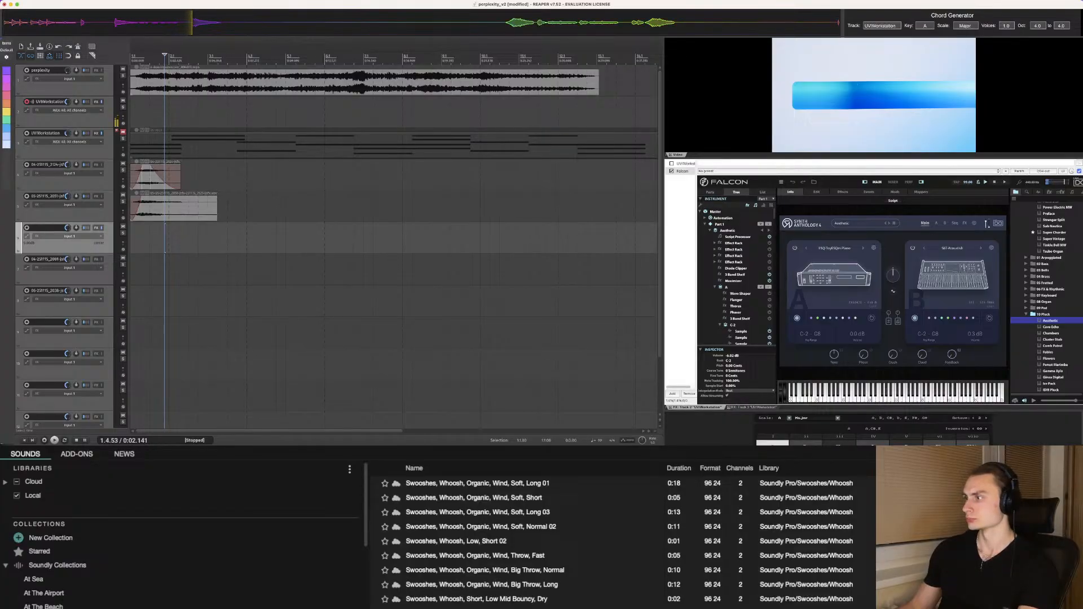
Step: Play a chord with the pluck preset and place the captured audio at about 1.94 s on the track below the bass item
key("3")
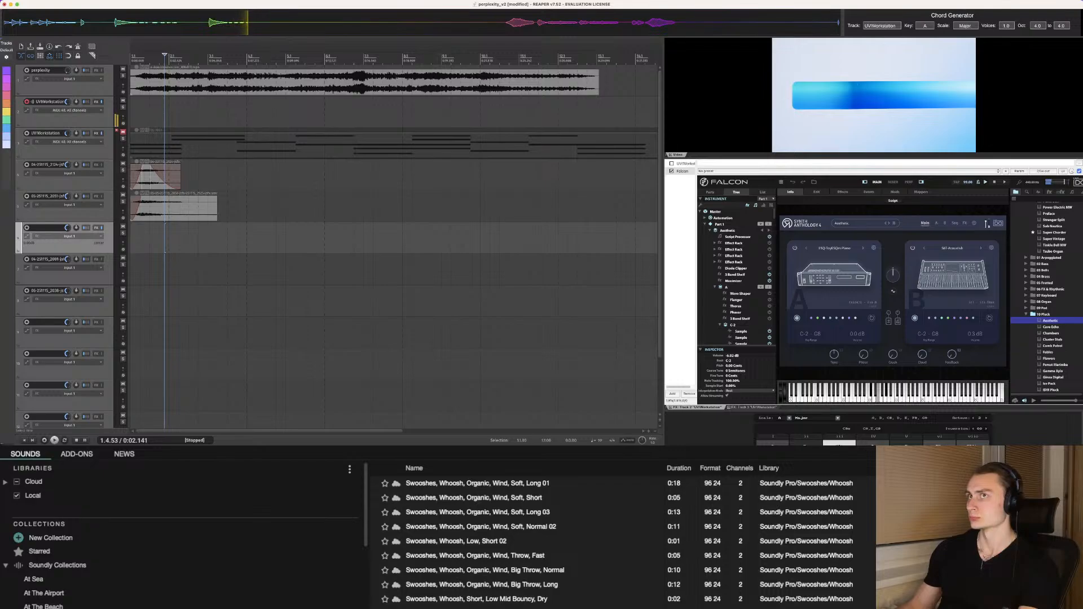
left_click(363, 225)
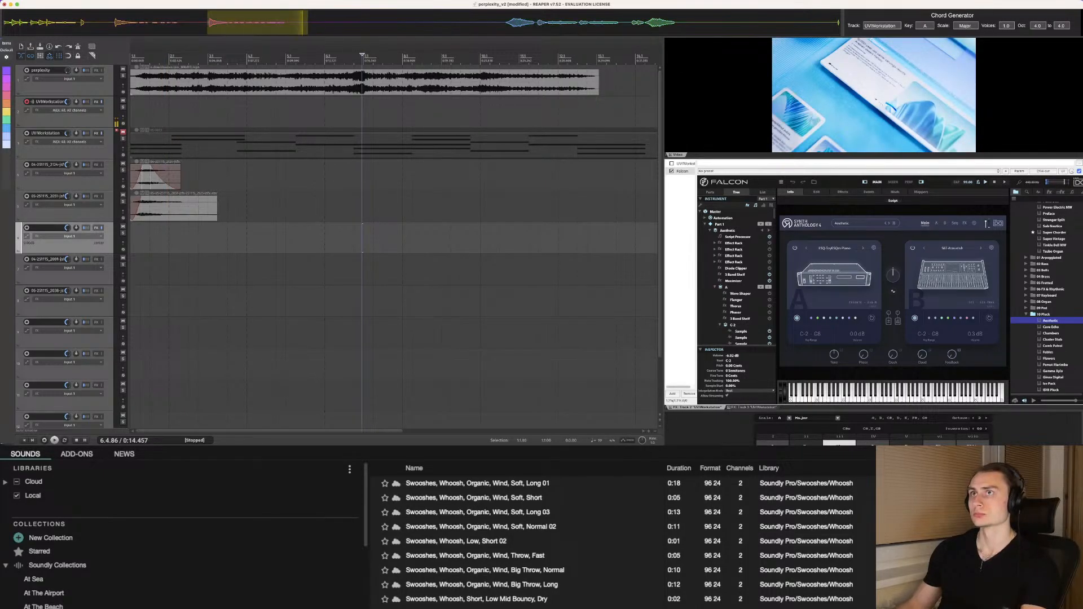
left_click(198, 209)
left_click(162, 237)
left_click_drag(161, 237, 162, 237)
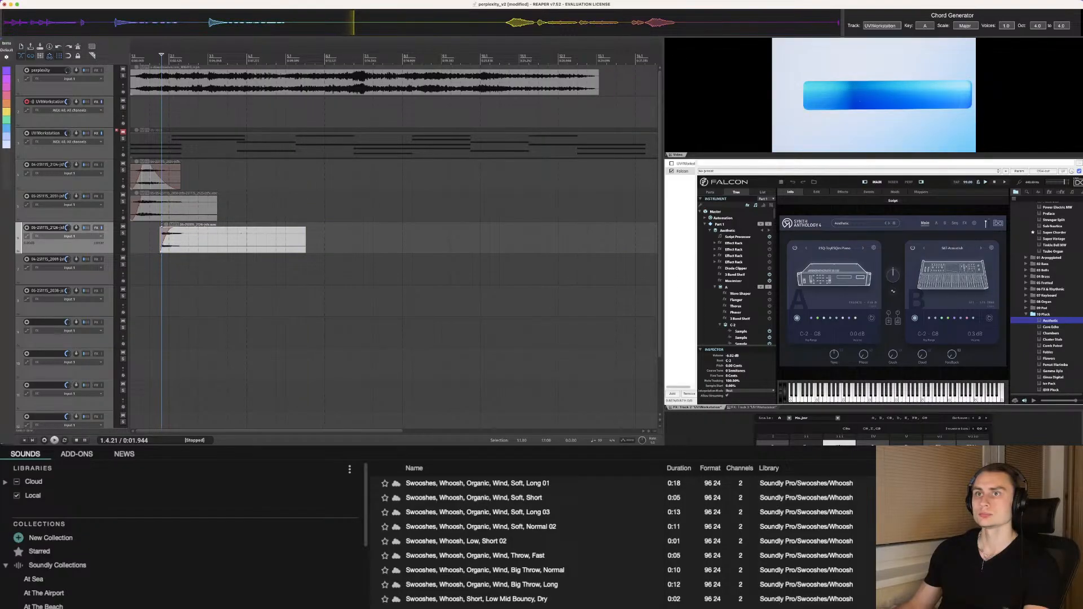
Step: Move the captured pluck item earlier to start at about 1.1 s, and play the opening to check its timing
left_click(148, 240)
key("space")
key("space")
left_click_drag(191, 240, 178, 240)
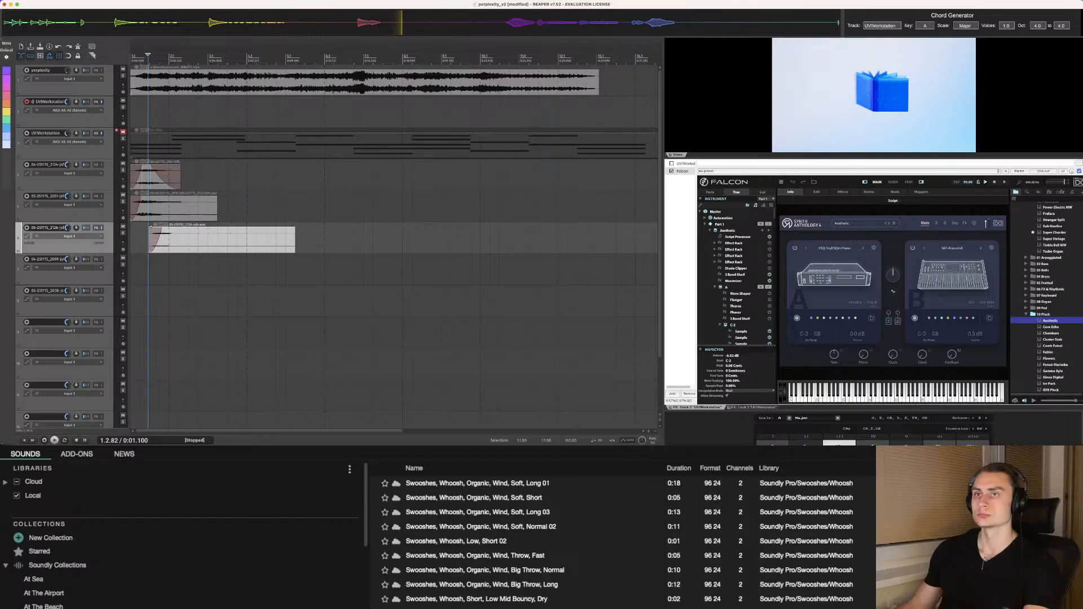
key("space")
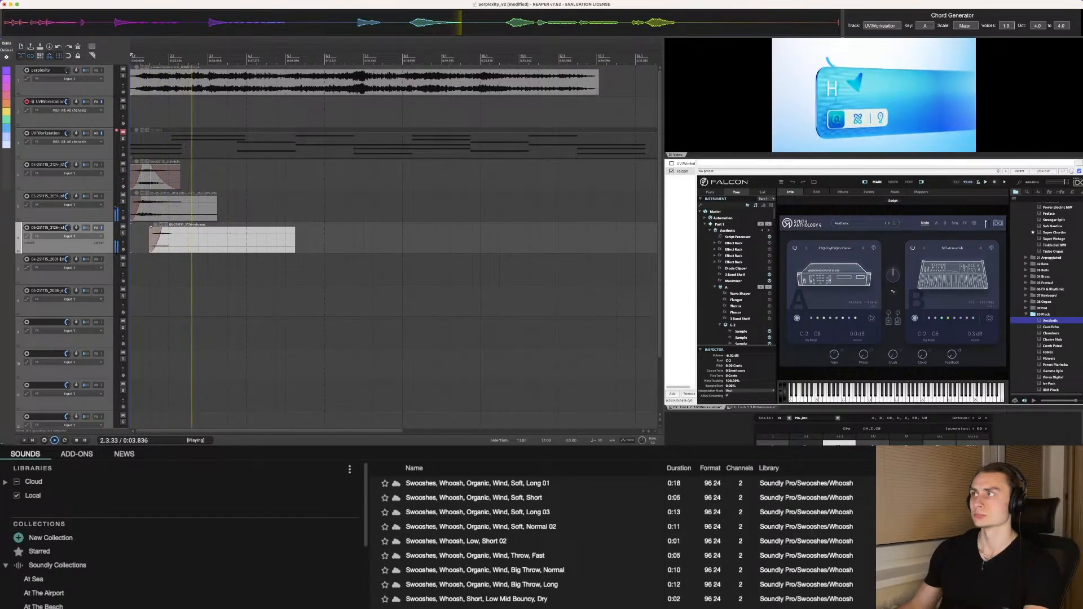
key("space")
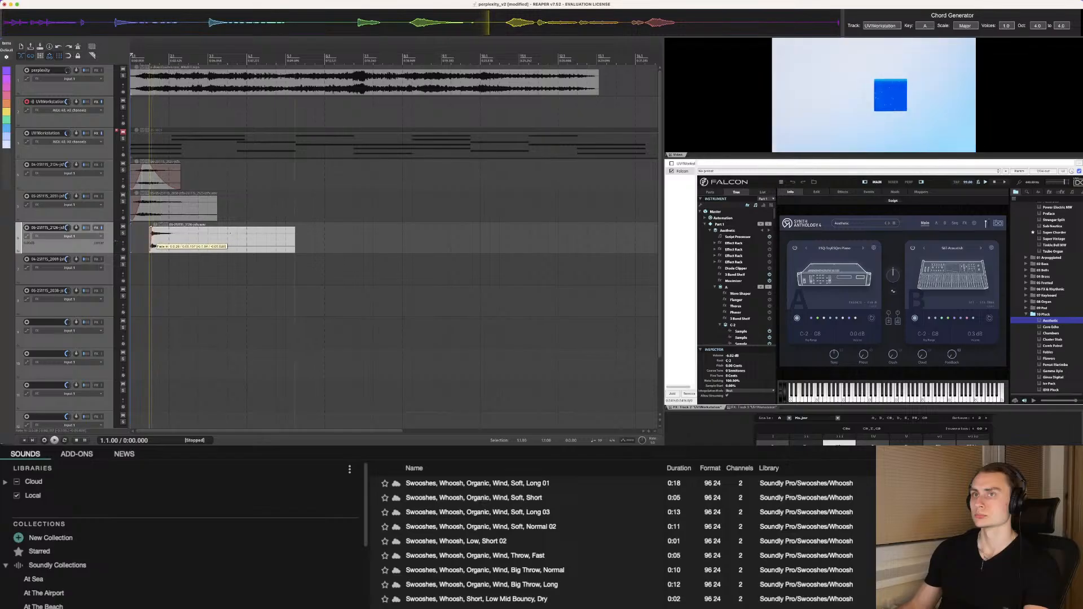
Step: Adjust the fade-in of the captured pluck item and play the opening before and after the change
key("space")
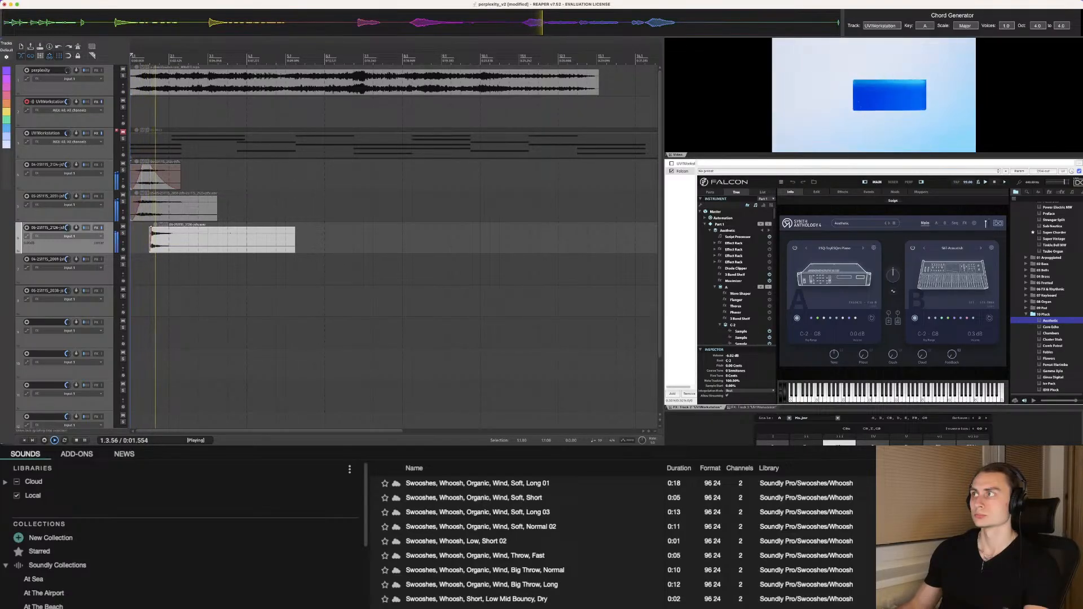
key("space")
left_click_drag(150, 228, 155, 228)
key("space")
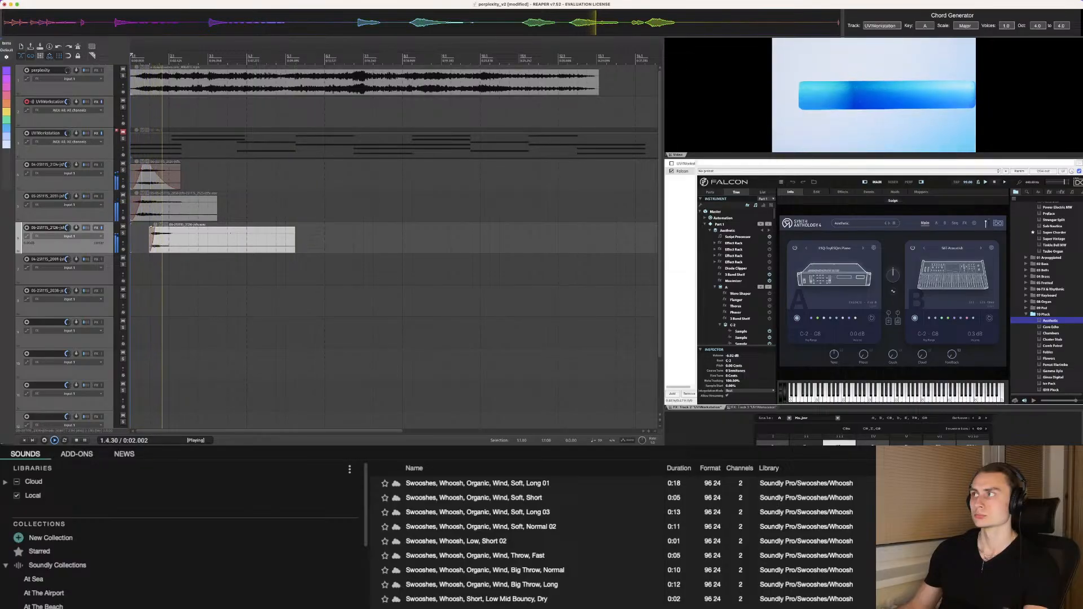
key("space")
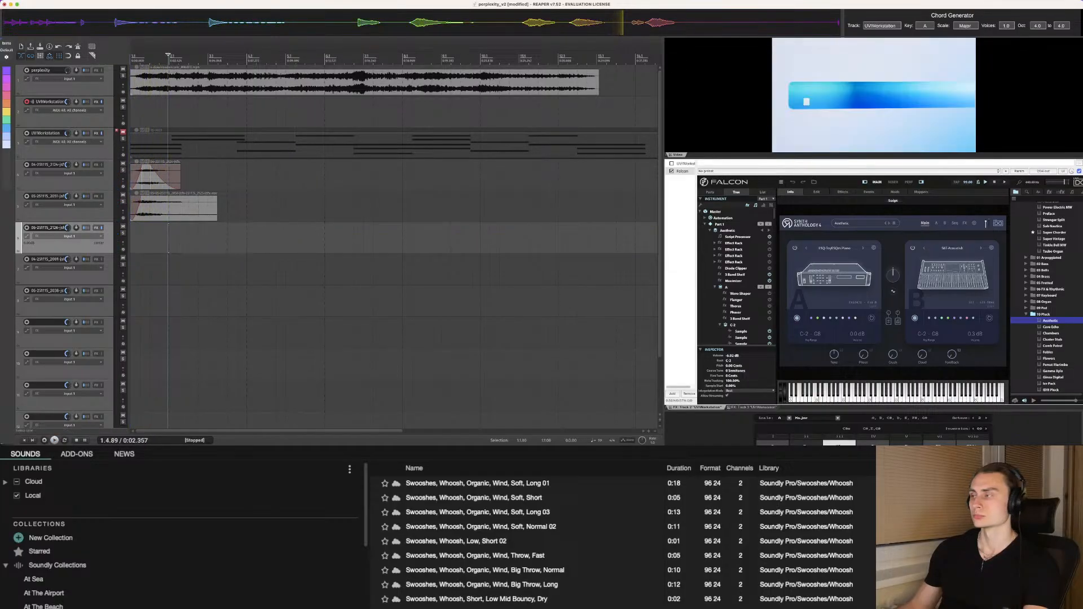
Step: Preview a few more pluck presets, expand the 09 Pad folder, audition its first presets and load Close Encounters
left_click(1049, 359)
left_click(1048, 353)
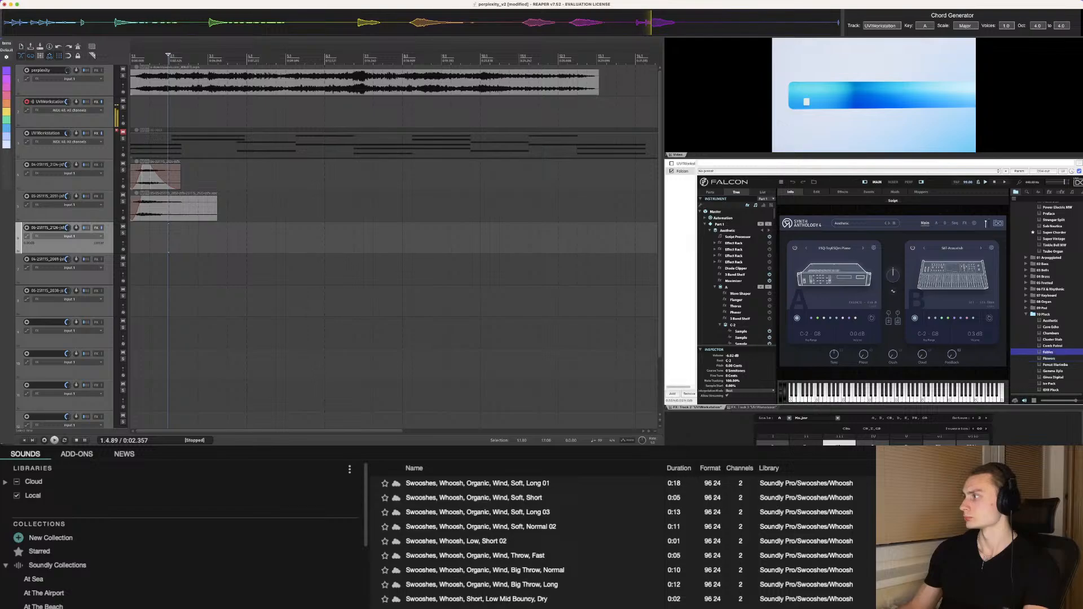
left_click(1042, 308)
left_click(1054, 321)
left_click(1055, 314)
left_click(1054, 327)
left_click(1056, 333)
left_click(1055, 340)
left_click(1051, 346)
left_click(1056, 352)
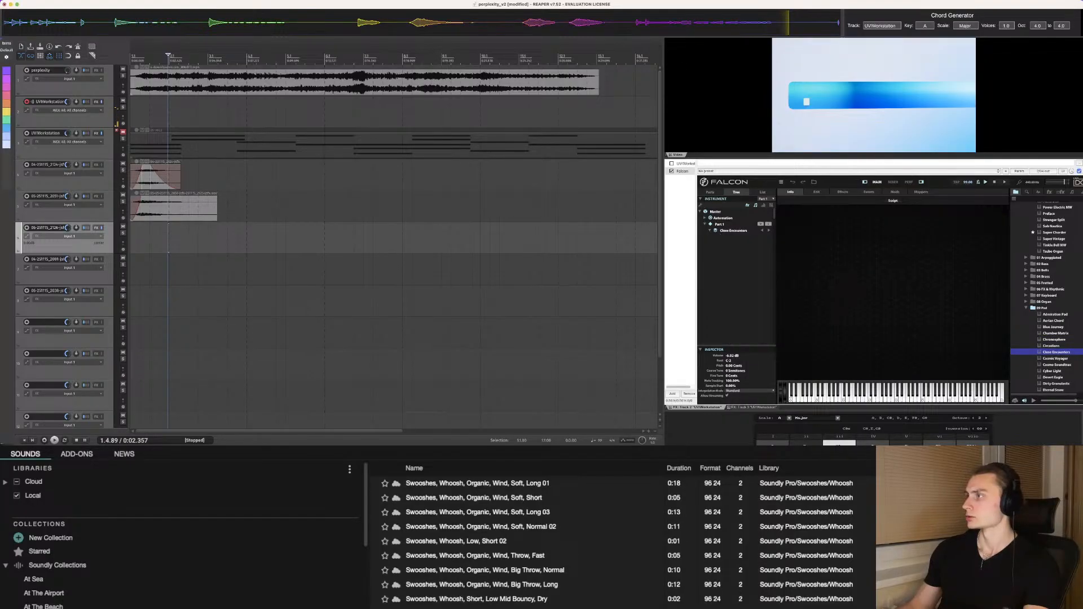
Step: Play a chord with the Close Encounters pad and place the captured audio on the empty track below the existing items
scroll(394, 243, "down", 1)
scroll(394, 243, "up", 3)
scroll(394, 242, "down", 1)
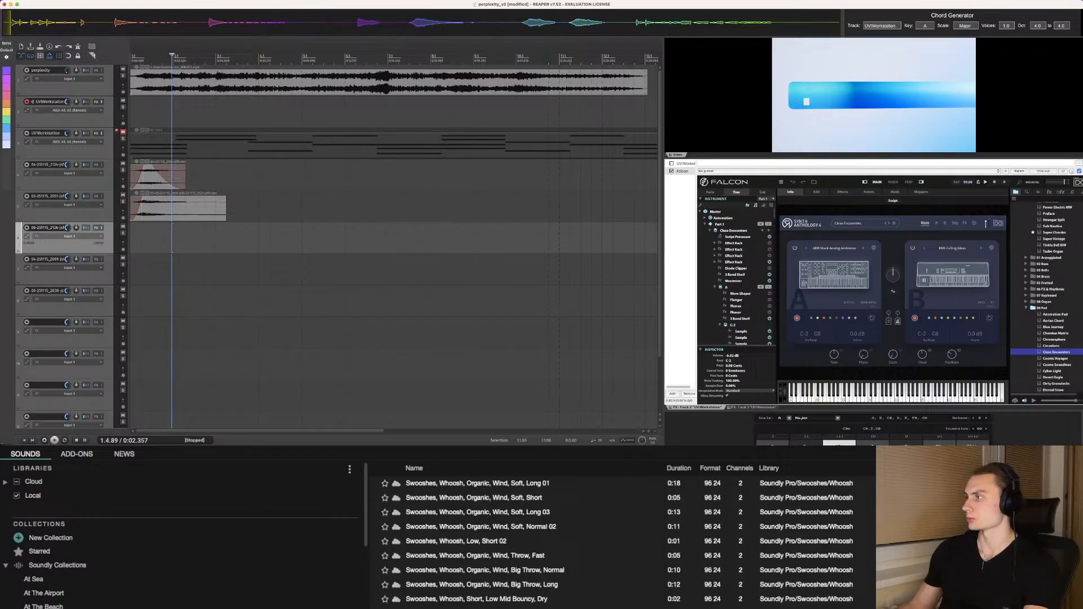
key("1")
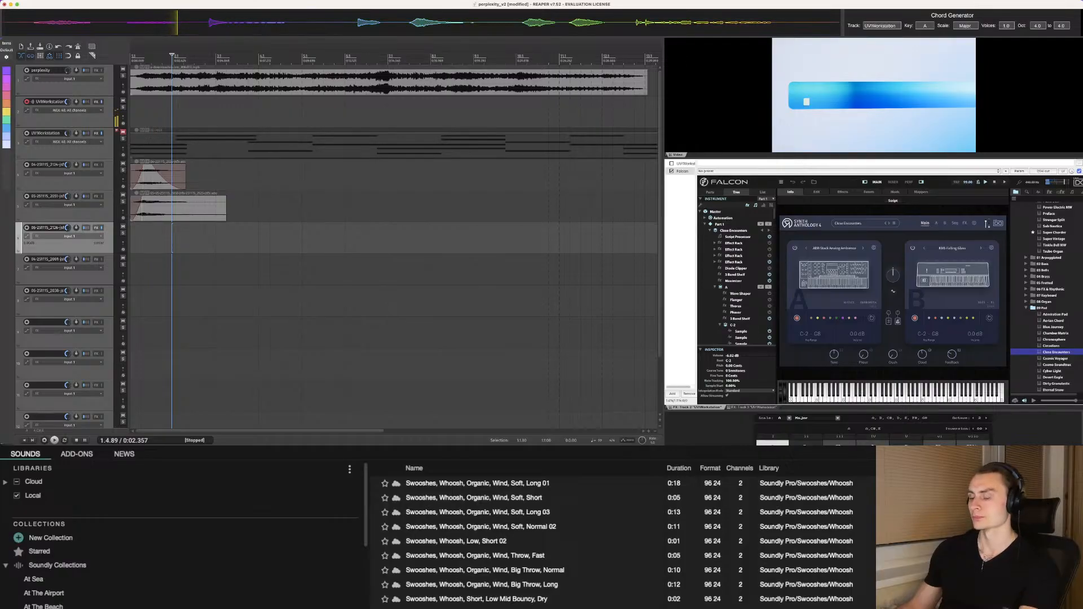
left_click_drag(124, 24, 182, 23)
left_click_drag(116, 126, 214, 237)
Step: Move the captured pad item earlier to start at about 1.2 s, playing the opening between adjustments
left_click_drag(258, 238, 212, 238)
key("w")
key("space")
left_click_drag(201, 237, 181, 237)
key("space")
key("space")
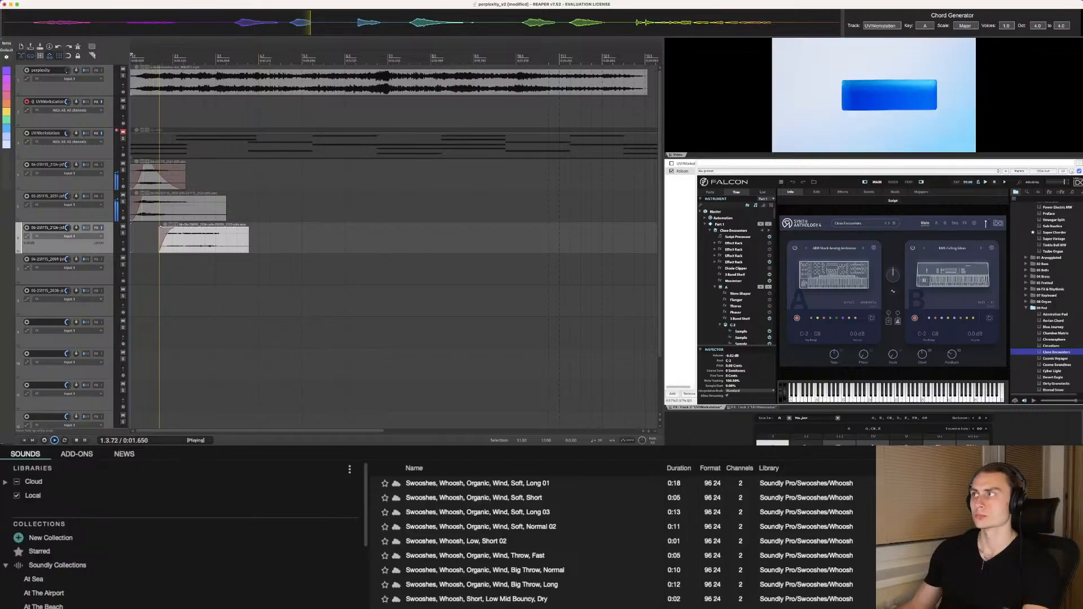
left_click_drag(189, 238, 182, 238)
key("space")
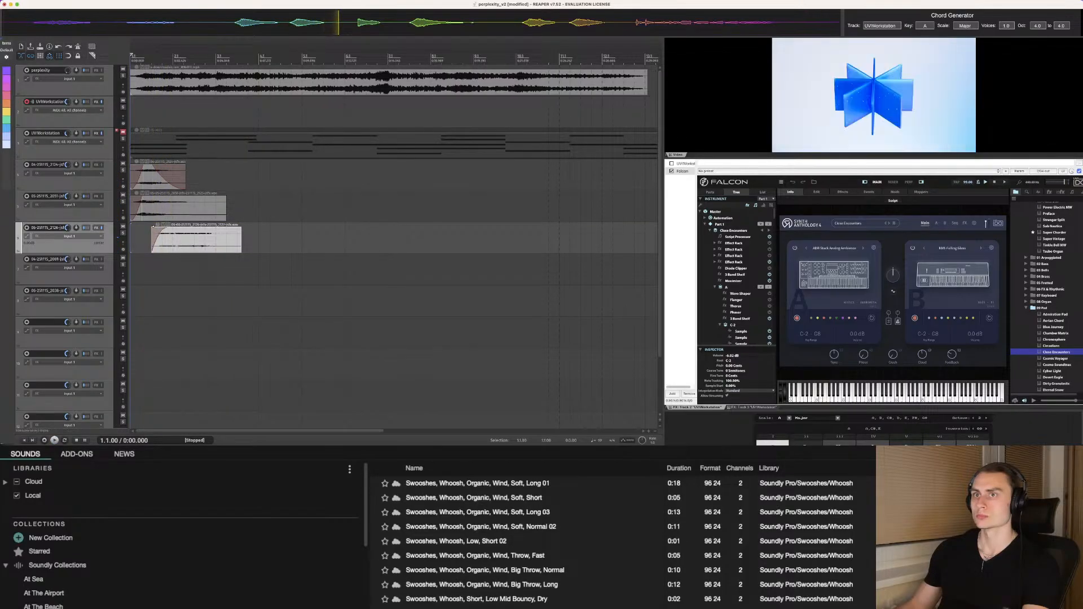
Step: Replay the opening to check the pad item's timing and fade-in against the video
key("space")
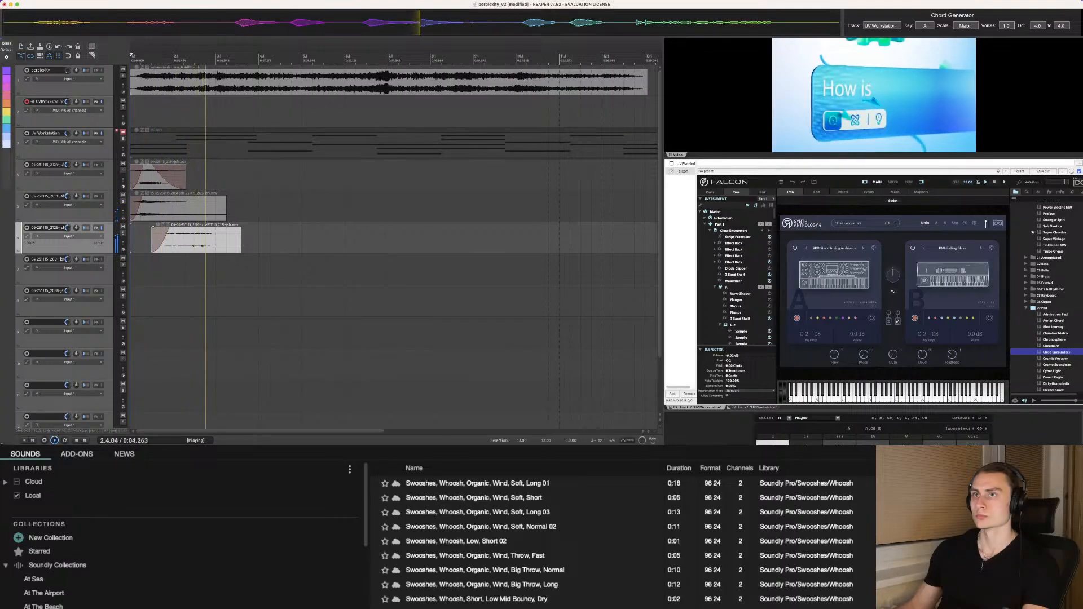
key("space")
key("space")
key("space")
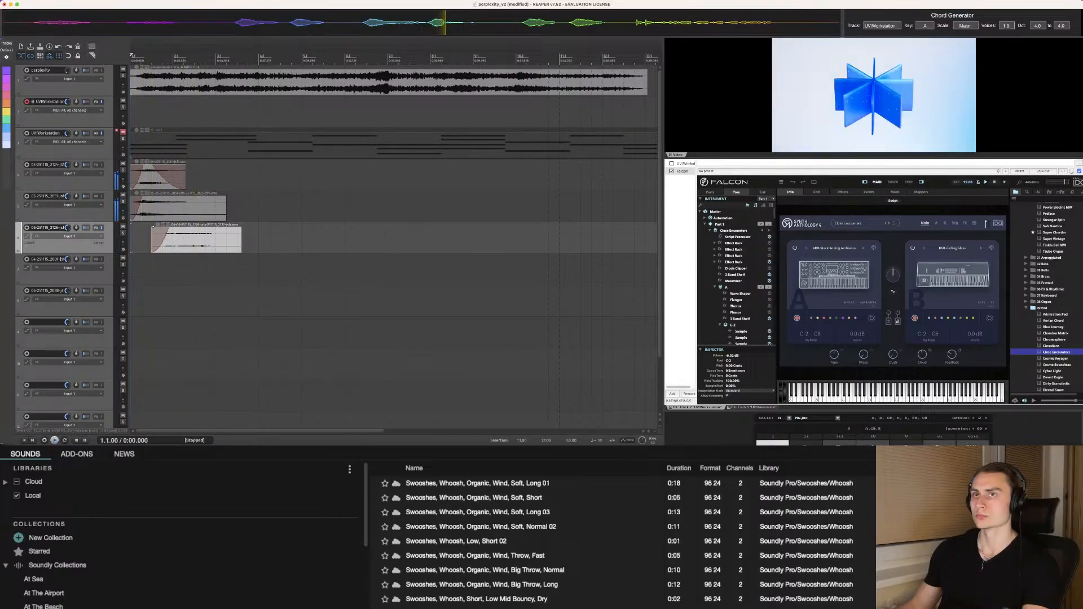
Step: Compare the opening with the UVIWorkstation chord MIDI track unmuted and muted again
left_click(123, 132)
key("space")
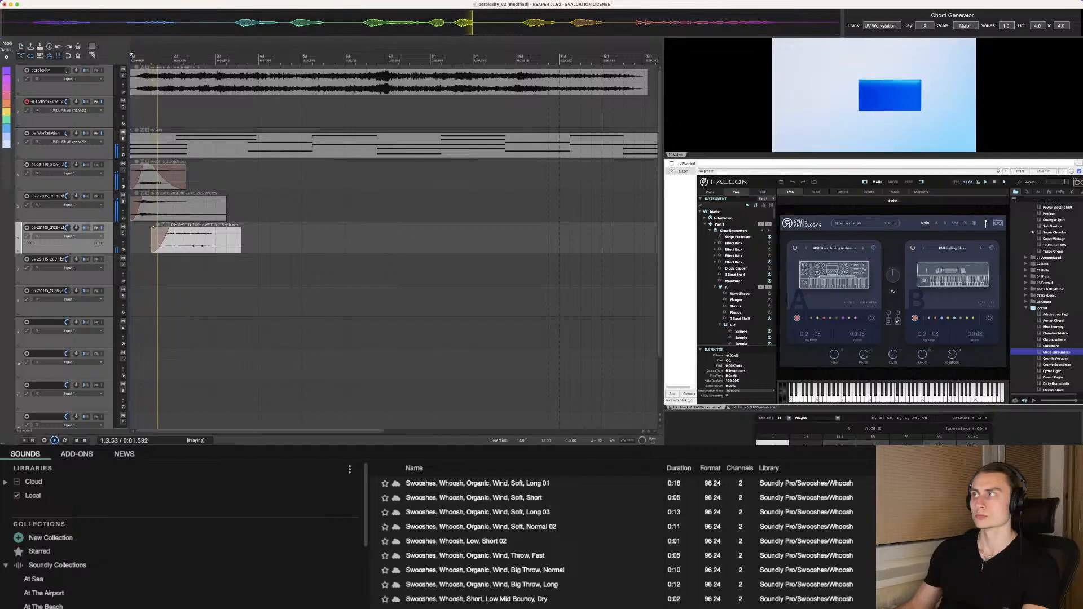
key("space")
left_click(123, 132)
key("space")
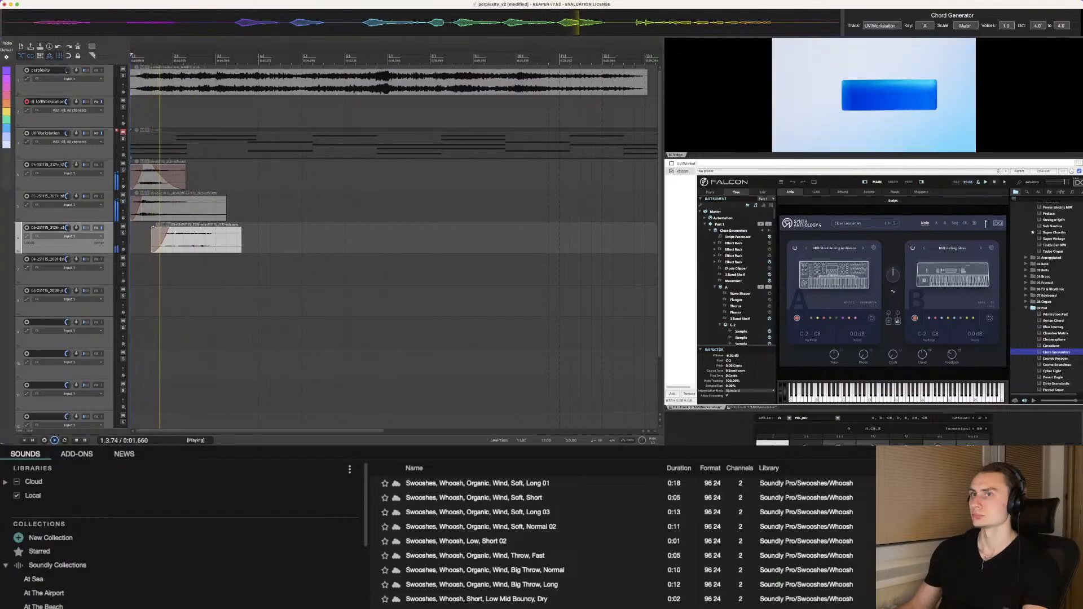
key("space")
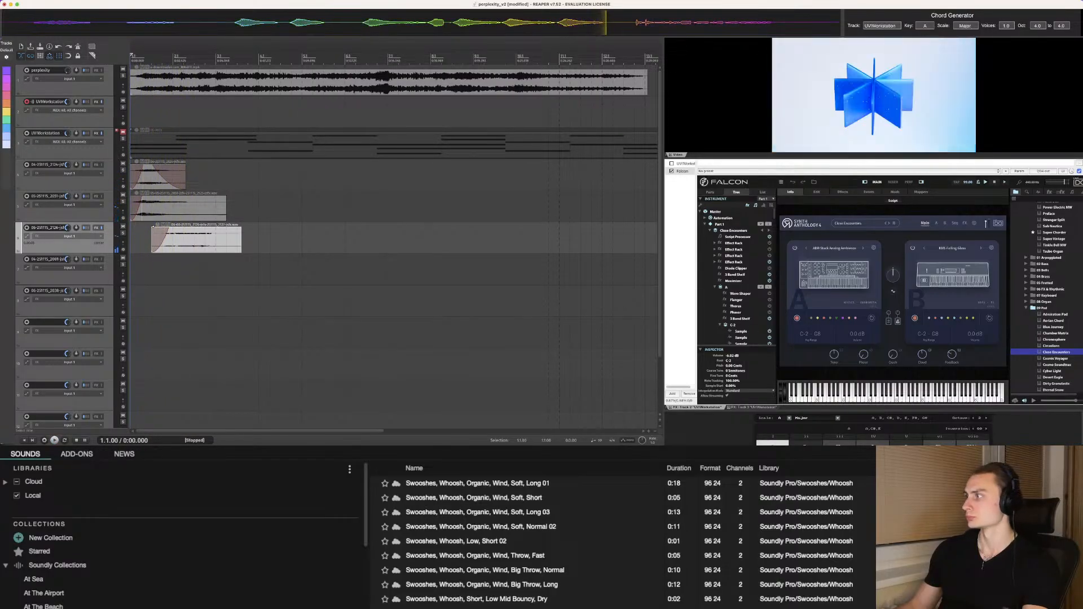
Step: Load the Cosmic Voyager pad preset and place its captured audio at about 1.2 s on the track below the first pad item
left_click(1055, 359)
key("space")
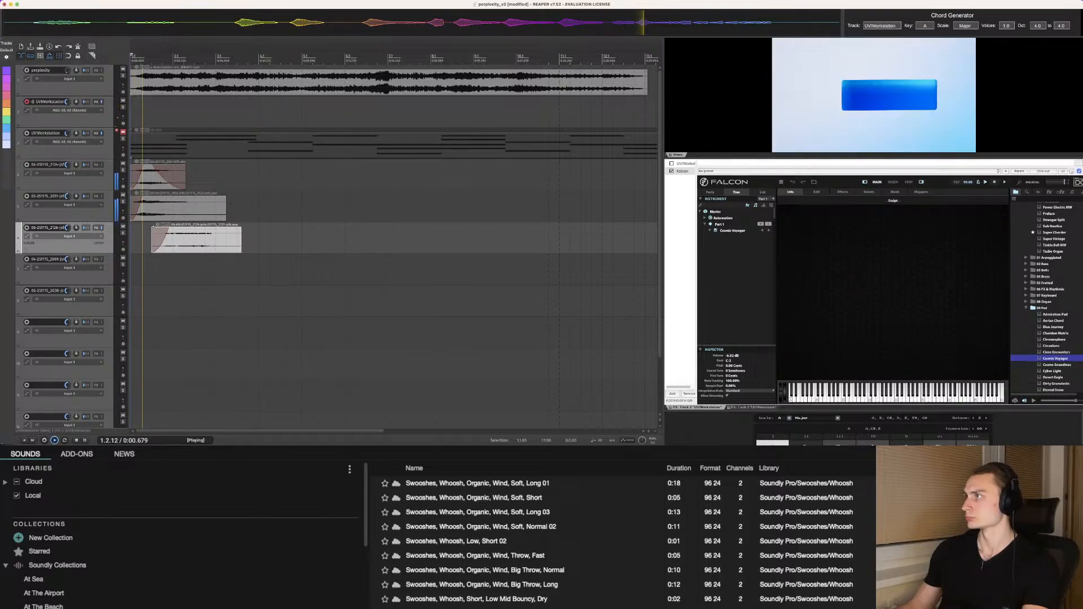
key("space")
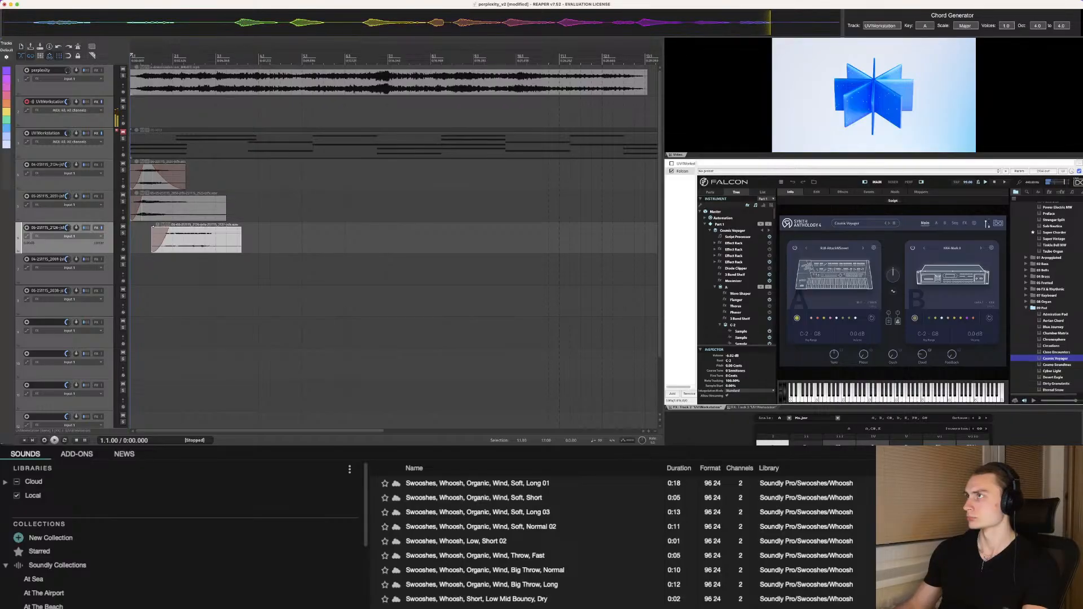
left_click_drag(153, 226, 185, 275)
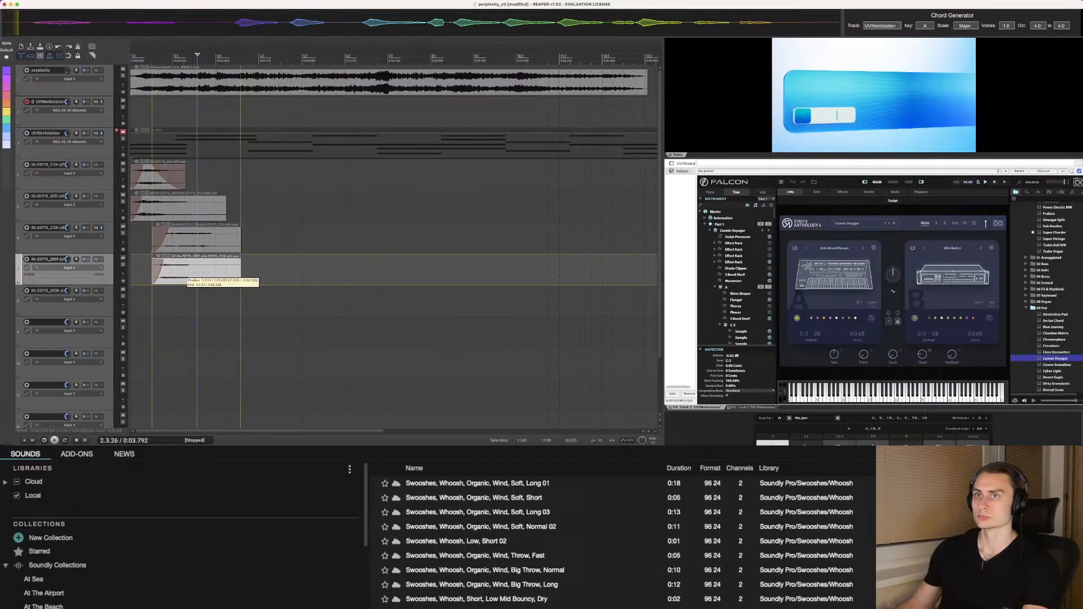
Step: Play the opening from the start several times to check how the two layered pads sound together
key("w")
key("space")
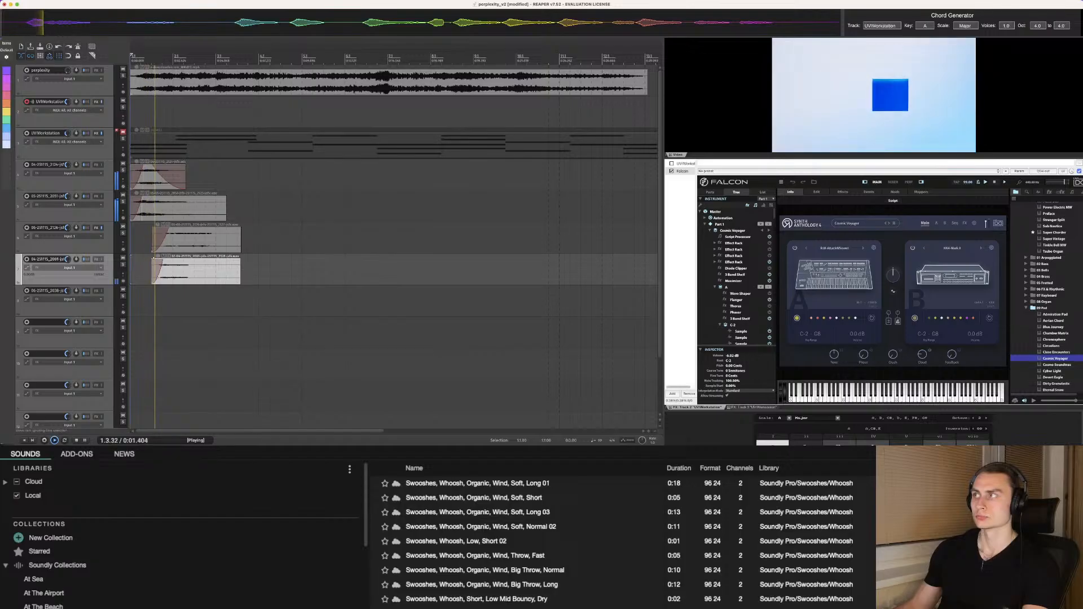
key("space")
key("space")
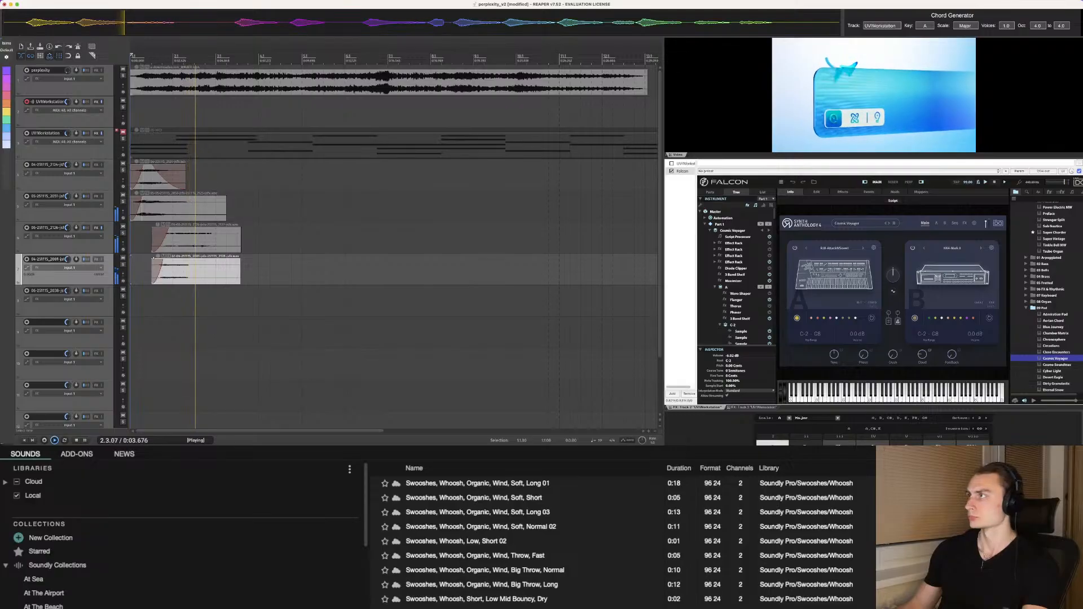
key("space")
scroll(154, 258, "up", 2)
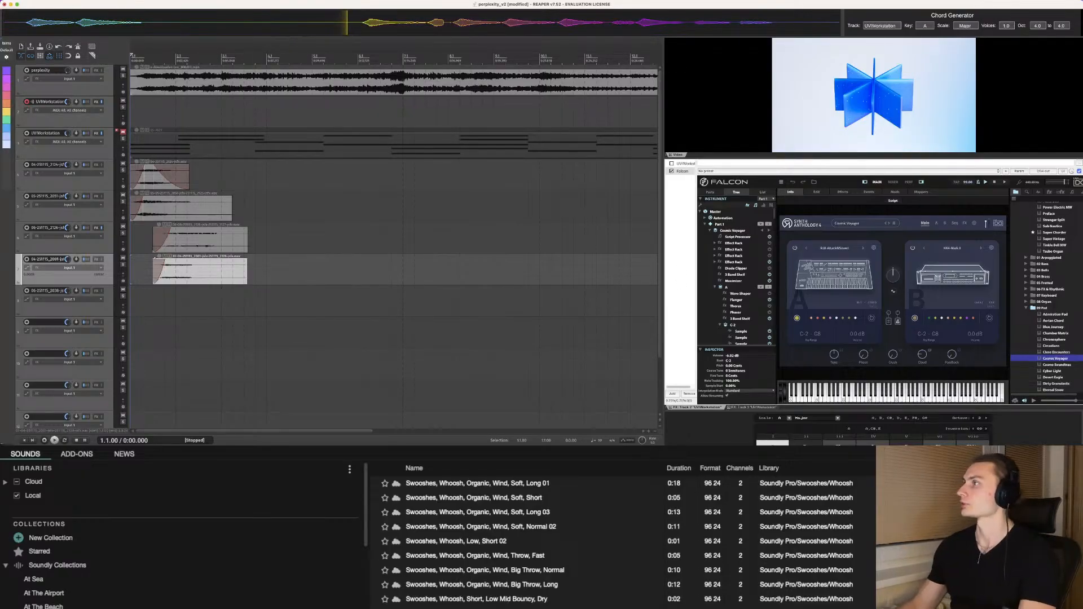
scroll(350, 254, "down", 1)
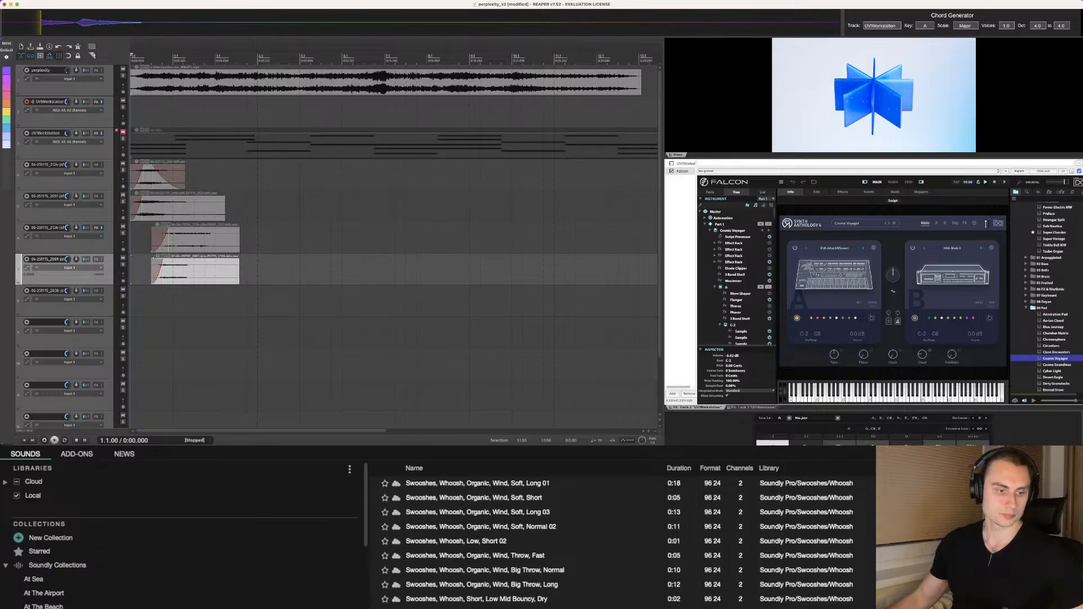
key("space")
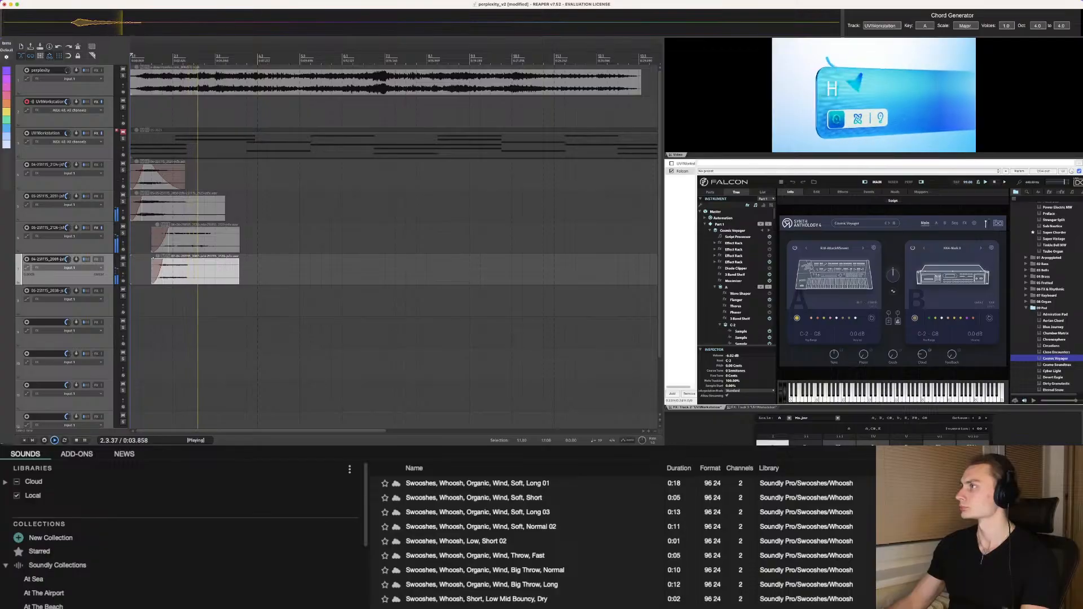
key("space")
Step: Try the pad preset after Cosmic Voyager, expand the 03 Bells folder and step through its first presets during playback
left_click(1057, 365)
key("space")
key("space")
left_click(1026, 270)
left_click(1050, 283)
key("Up")
key("Down")
key("Down")
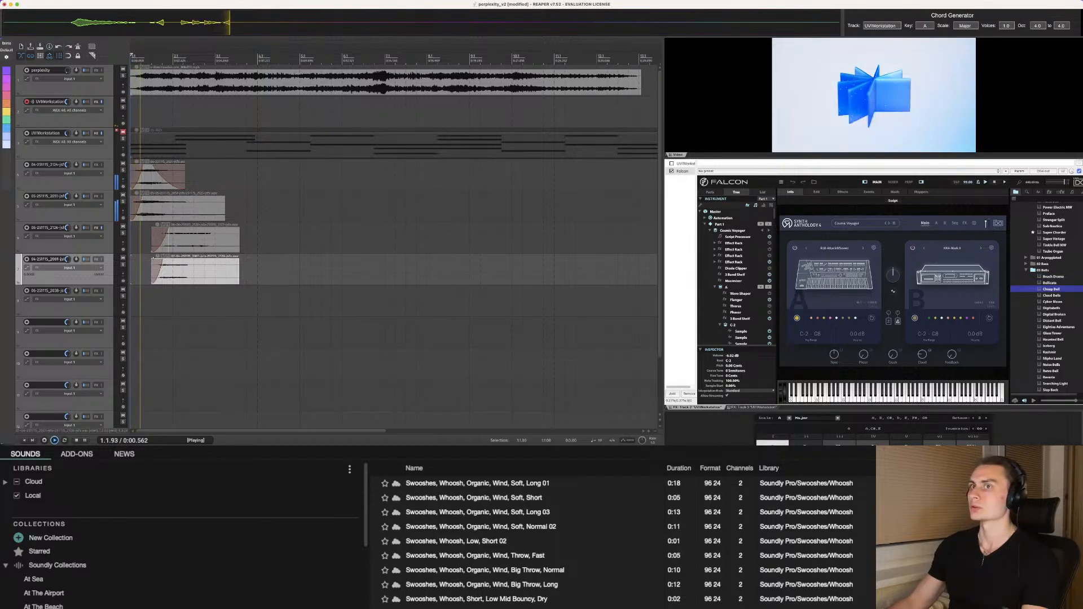
Step: Select the empty track below the second pad item and return the play position to the project start
left_click(198, 176)
left_click(208, 176)
left_click(202, 176)
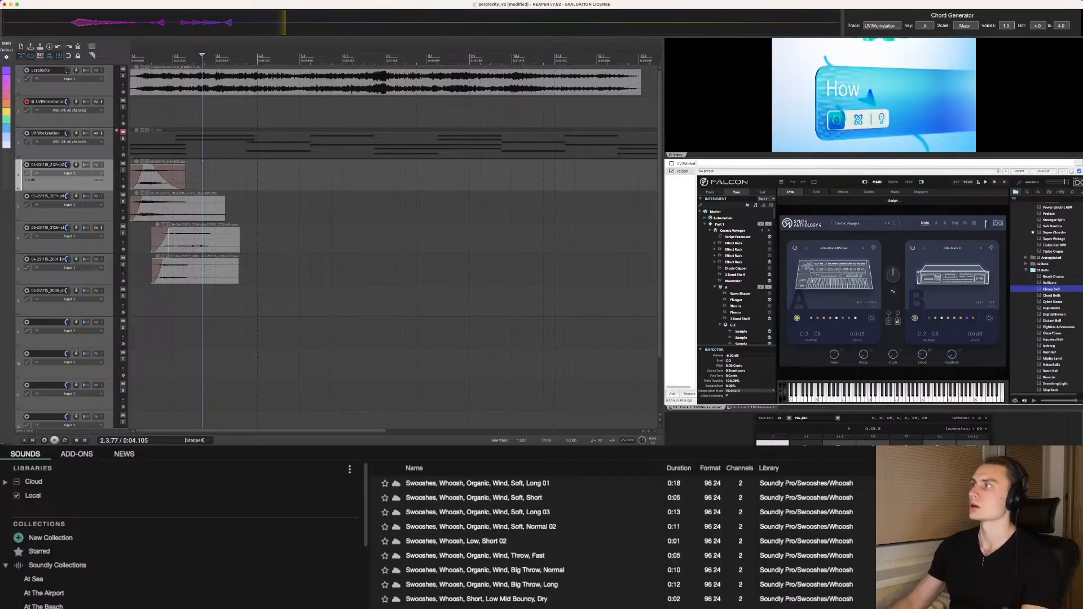
left_click(182, 302)
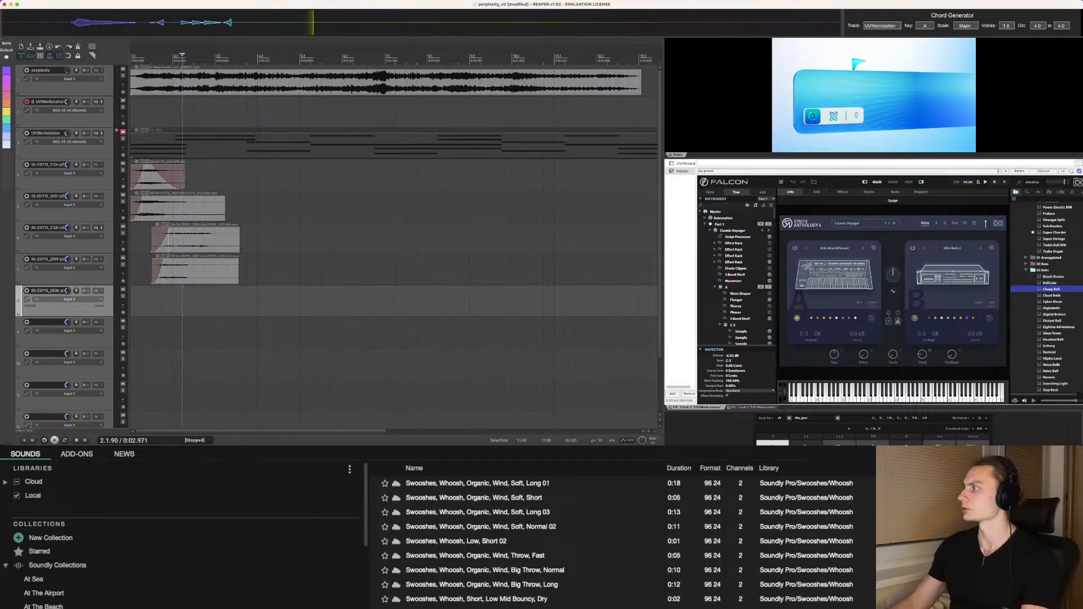
key("w")
Step: Audition further presets in the 03 Bells folder and load the first one in the list
left_click(1051, 296)
left_click(1052, 302)
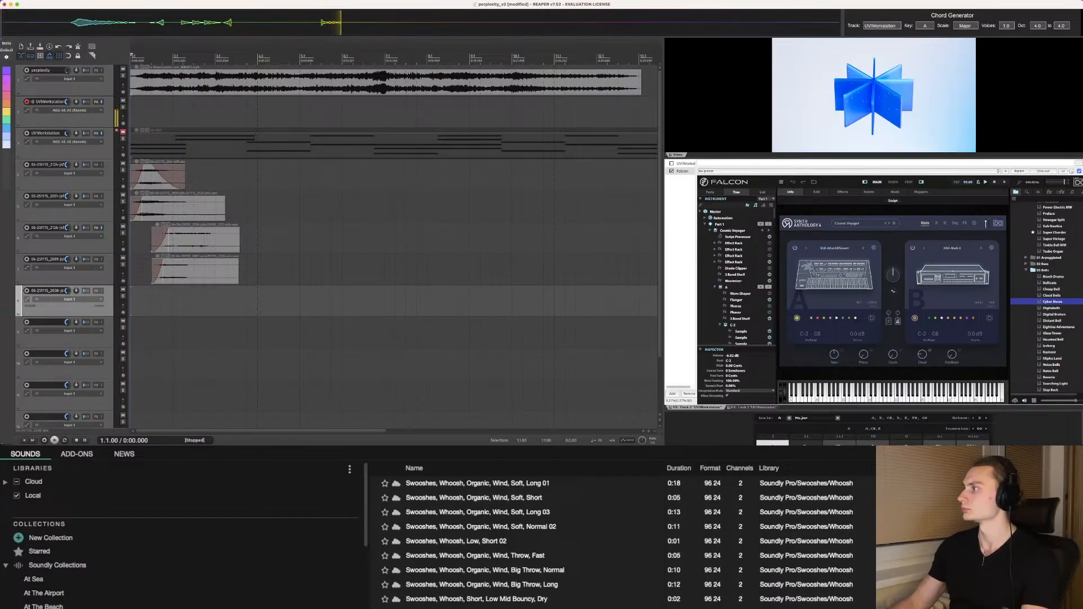
left_click(1052, 296)
key("Up")
key("Up")
key("Up")
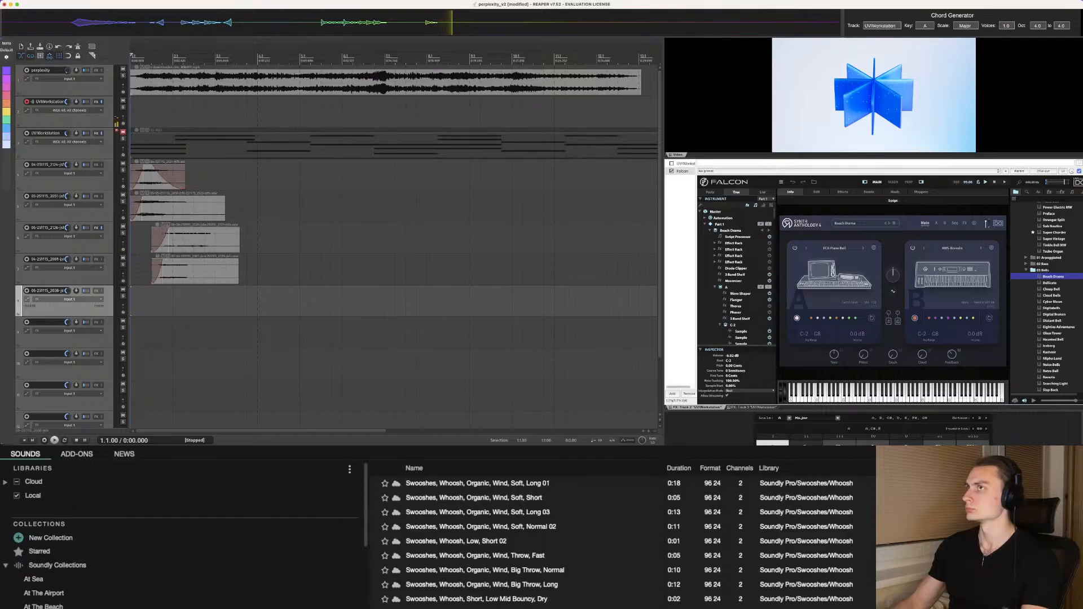
Step: Place the captured bell audio on the track below the pads, check it in playback and shift its start to about 3.3 s
left_click_drag(423, 23, 186, 300)
mouse_move(222, 299)
left_mouse_down()
mouse_move(195, 299)
mouse_move(206, 299)
left_mouse_up()
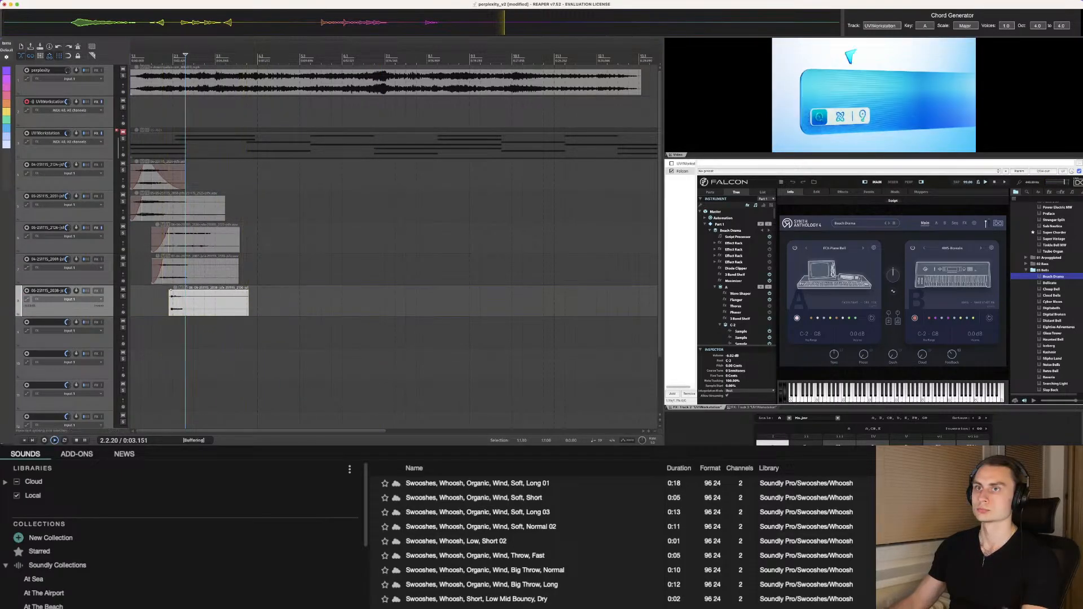
left_click(162, 305)
key("space")
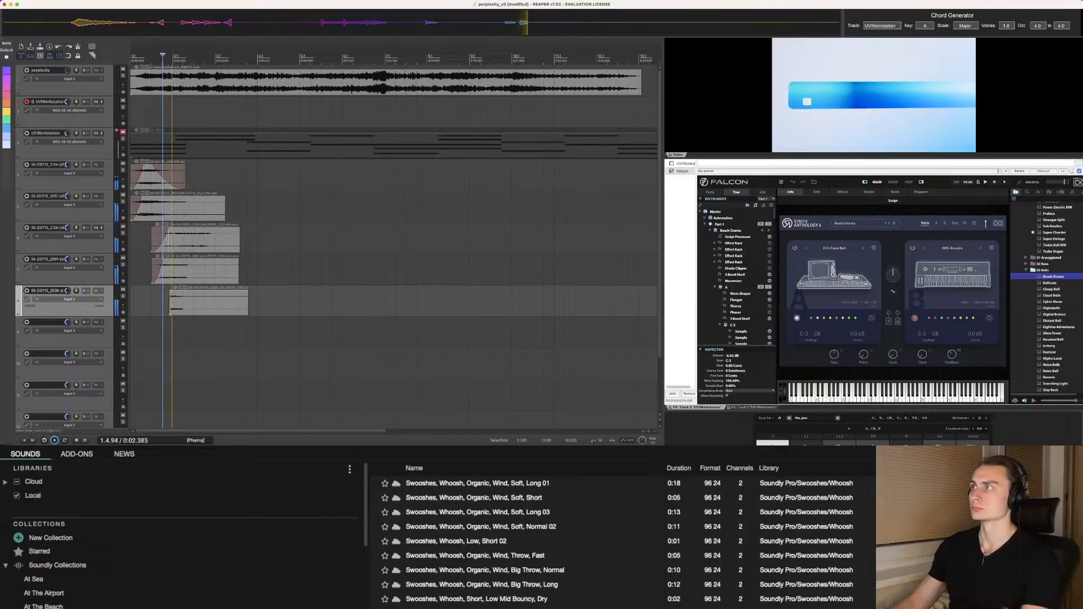
key("space")
left_click_drag(171, 291, 189, 290)
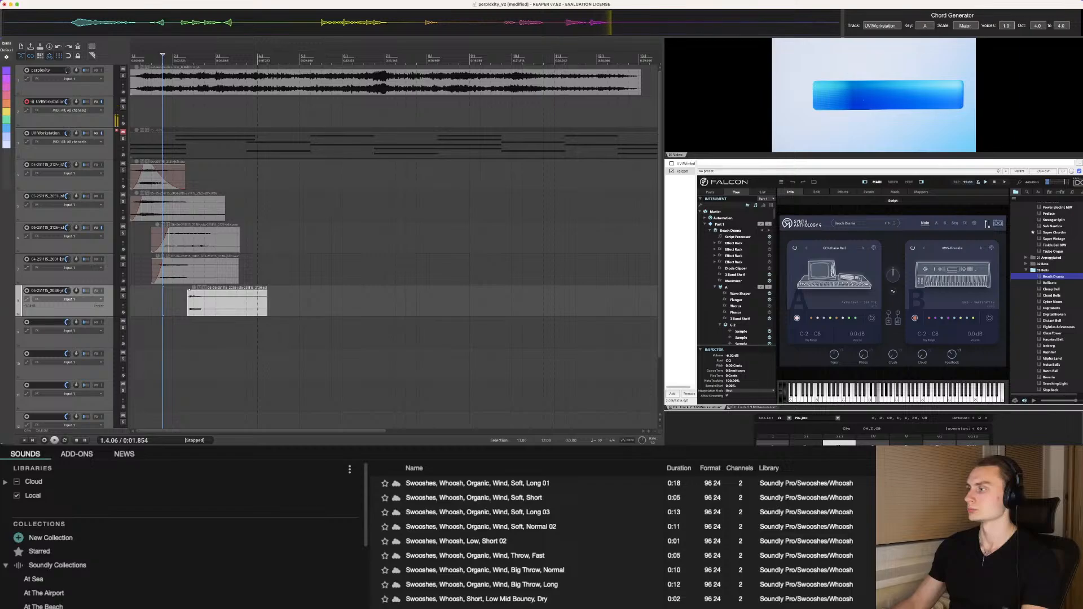
Step: Enlarge the chord pad area, play the second chord with the bell preset and restore the Falcon window's height
left_click_drag(808, 410, 808, 358)
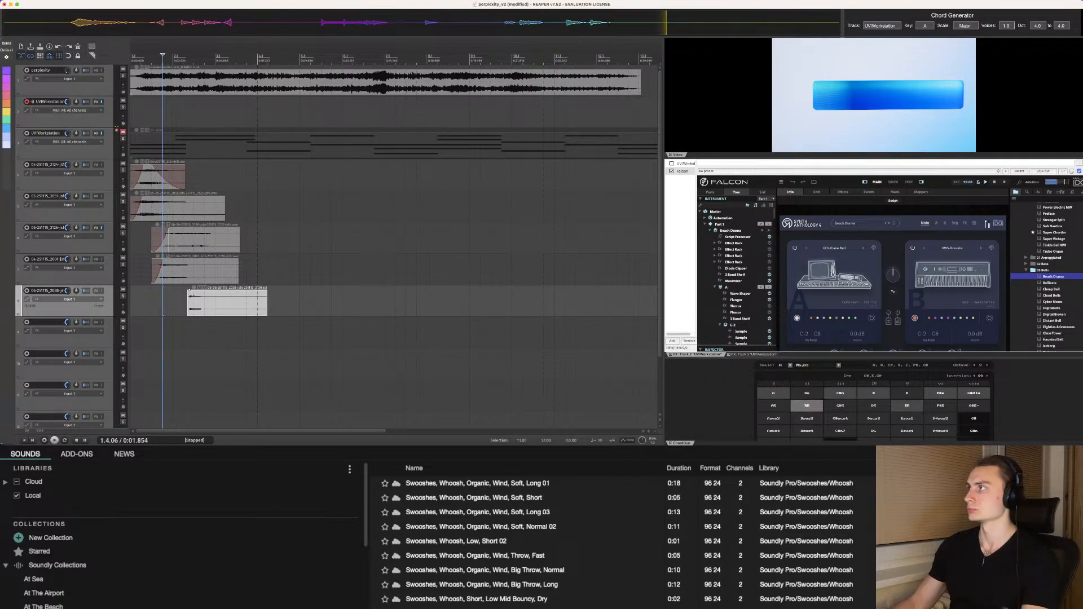
key("2")
left_click_drag(808, 359, 809, 422)
Step: Move the captured bell item earlier to start at about 2.7 s, and play the section before and after the change
key("space")
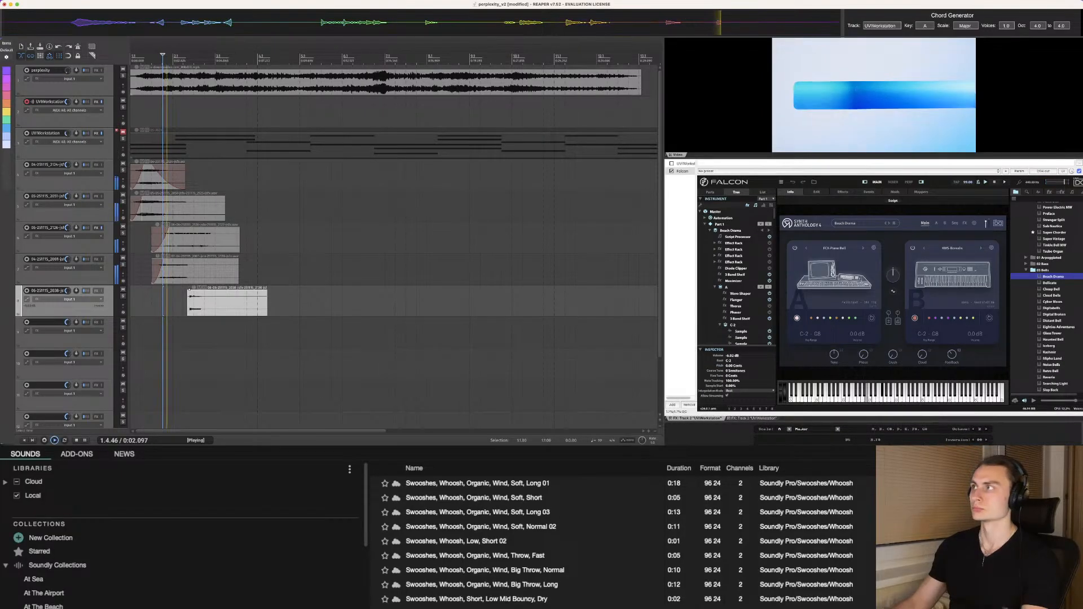
left_click_drag(203, 303, 192, 302)
key("space")
key("space")
key("space")
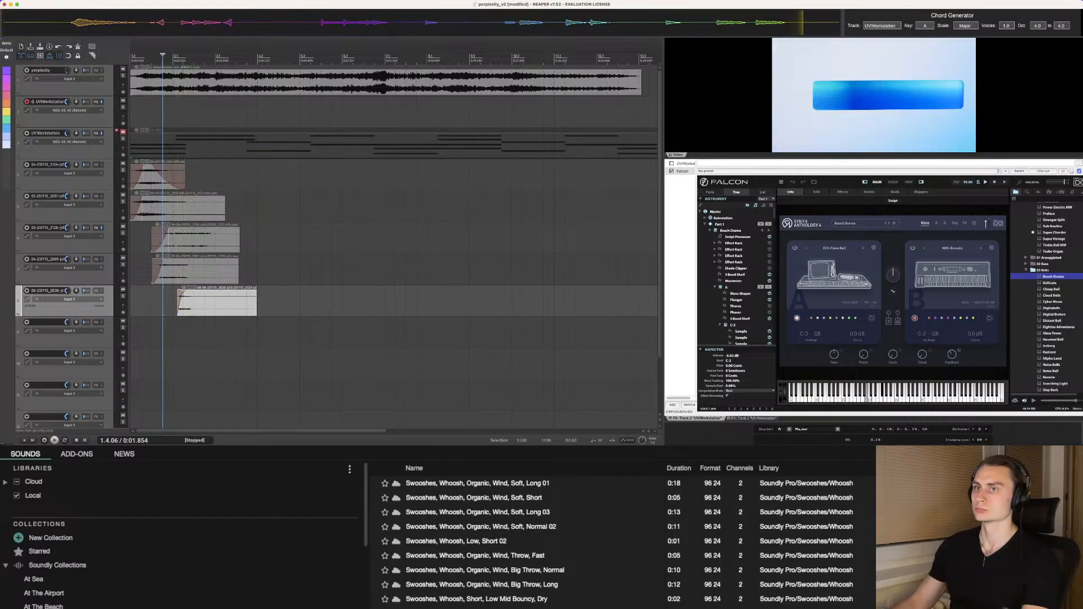
key("space")
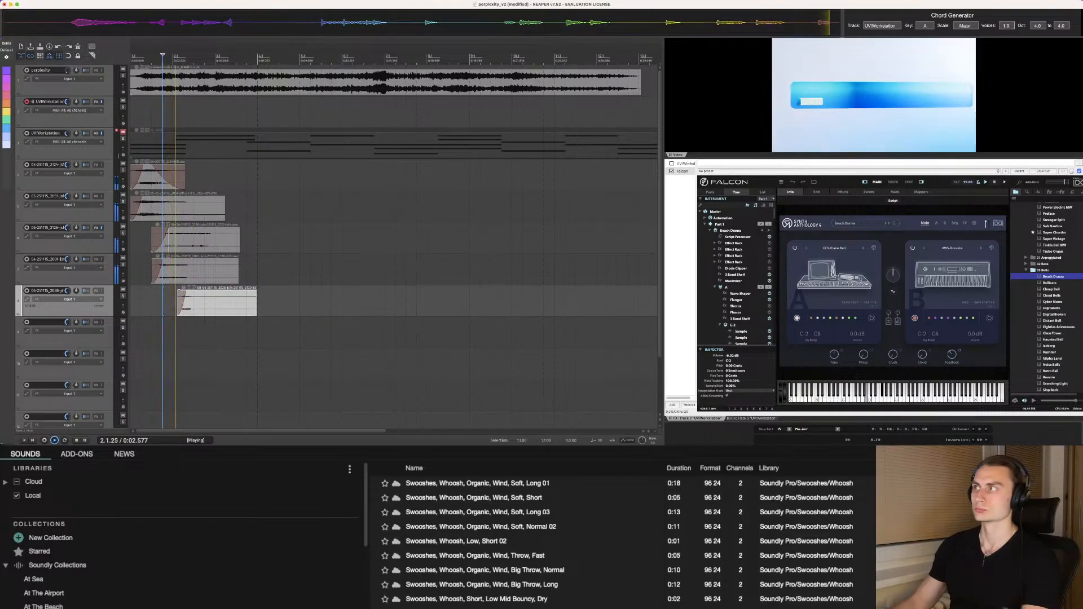
key("space")
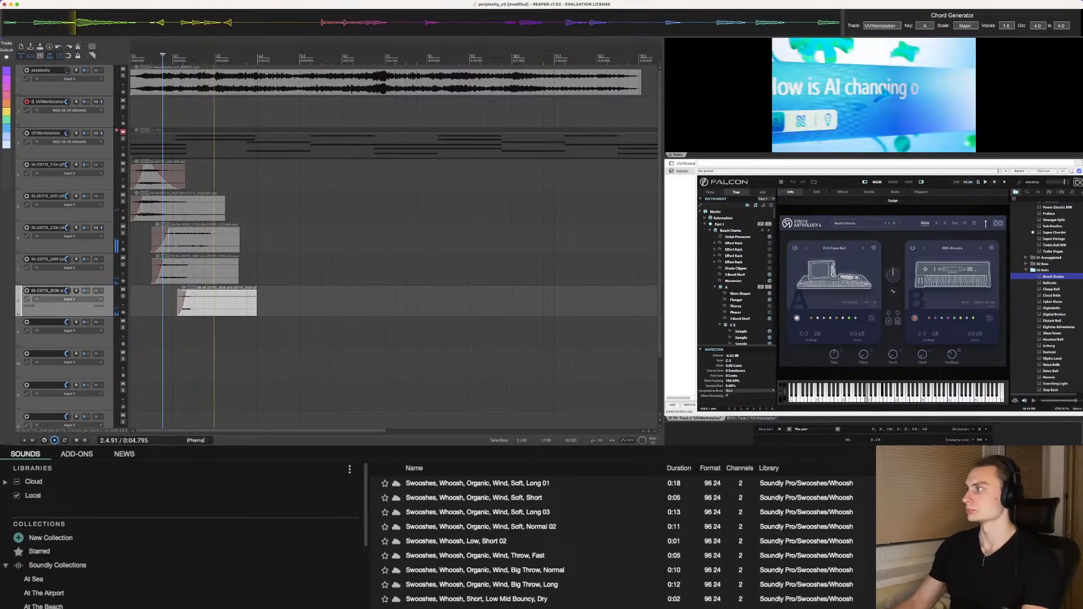
key("space")
Step: Load the Cloud Bells preset and place its captured audio at about 2.7 s on the track below the first bell item
key("Down")
key("Down")
key("Down")
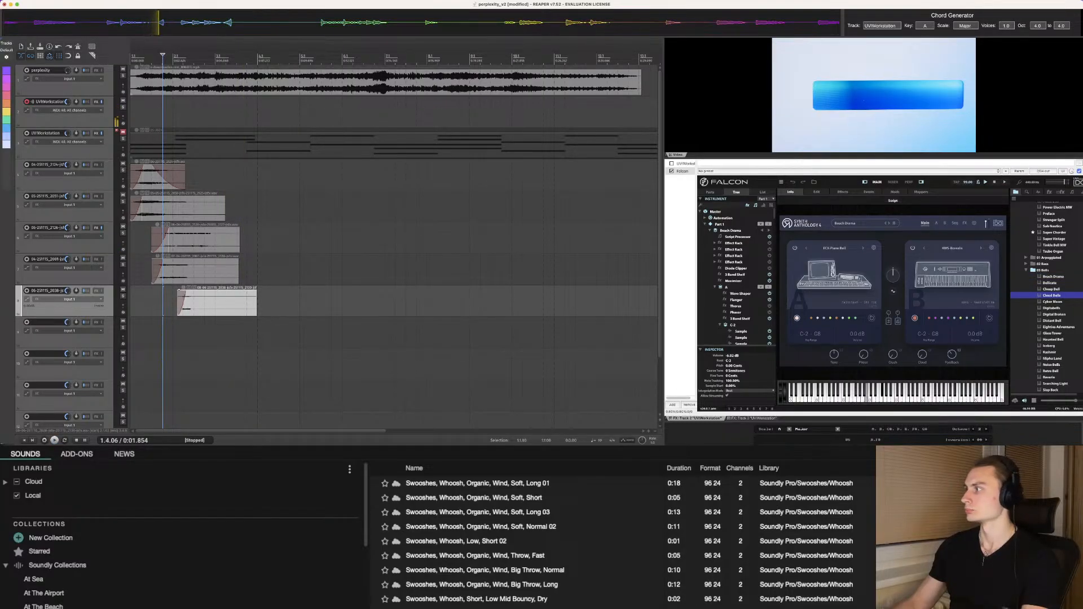
key("Return")
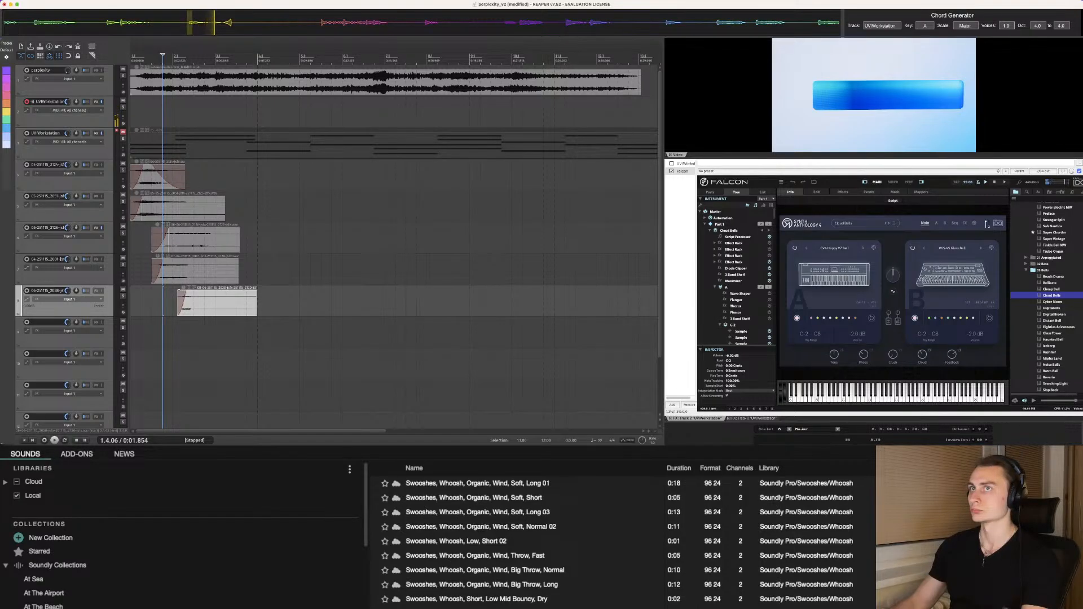
left_click_drag(209, 22, 189, 323)
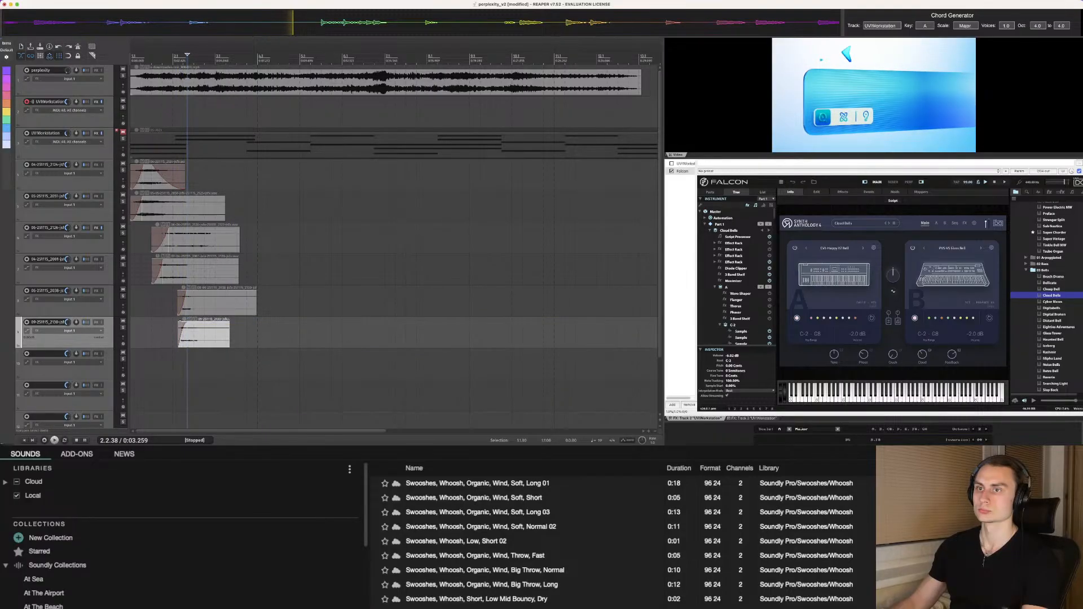
Step: Shift the Cloud Bells item slightly earlier and play the section from about 2.2 s
key("w")
key("space")
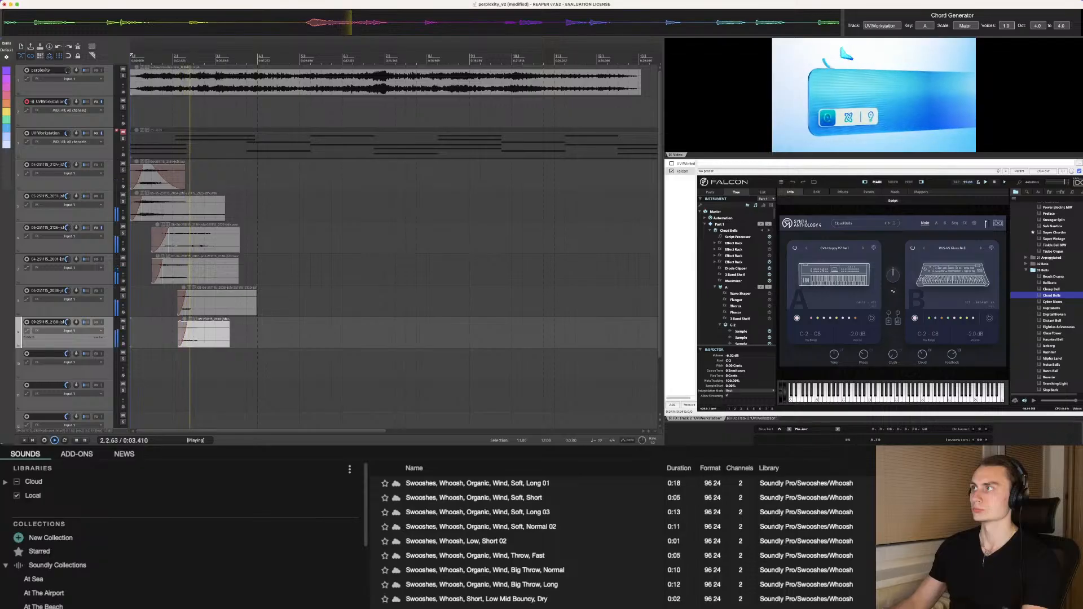
left_click_drag(207, 331, 205, 331)
left_click(169, 307)
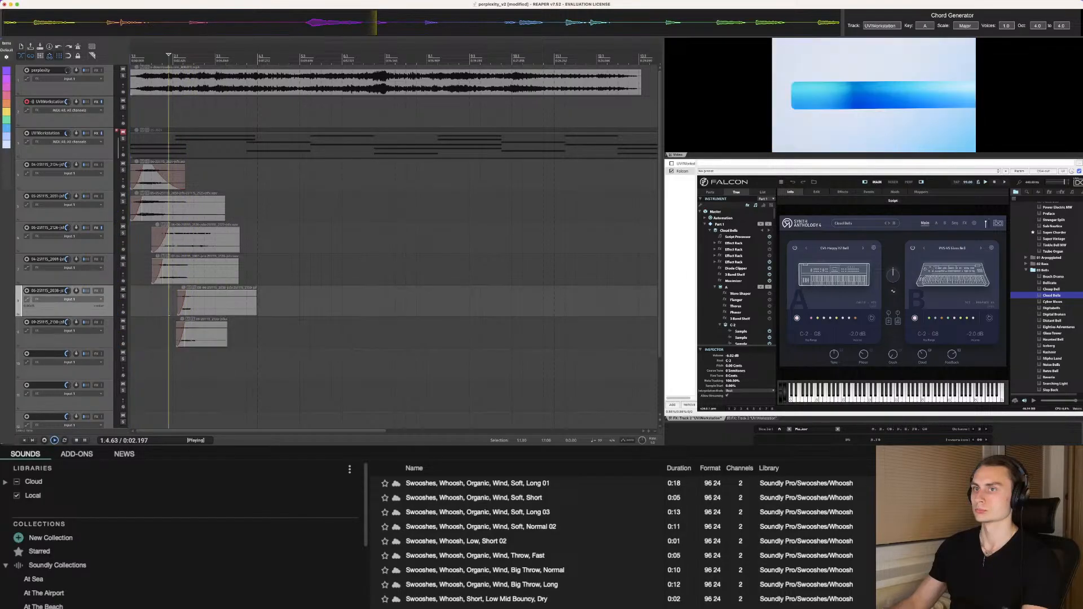
key("space")
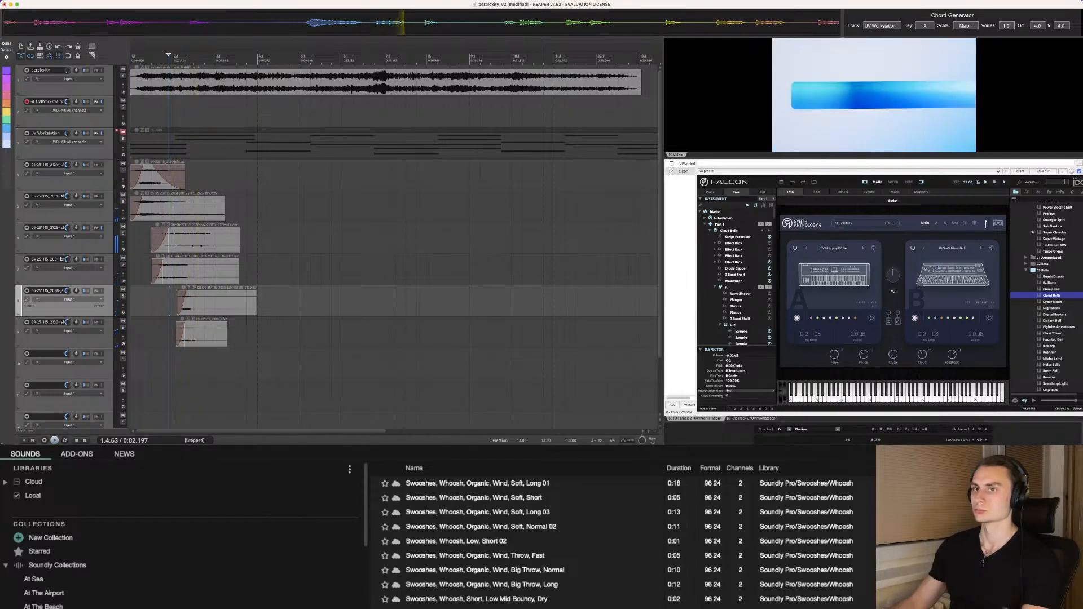
key("space")
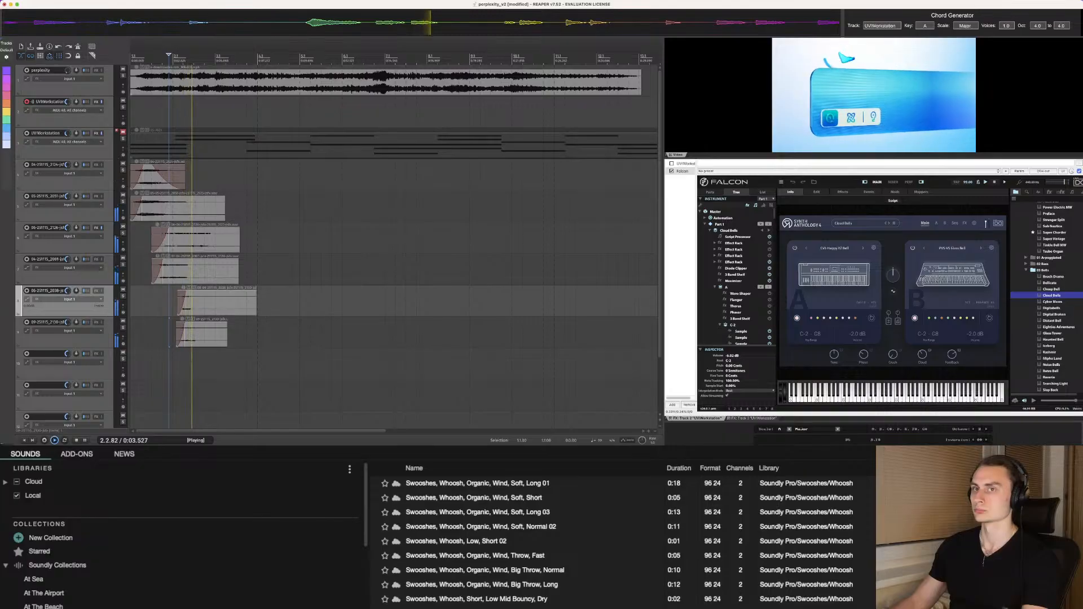
key("space")
Step: Insert a new track above the two bell tracks and nest both bell tracks under it as a folder
key("Up")
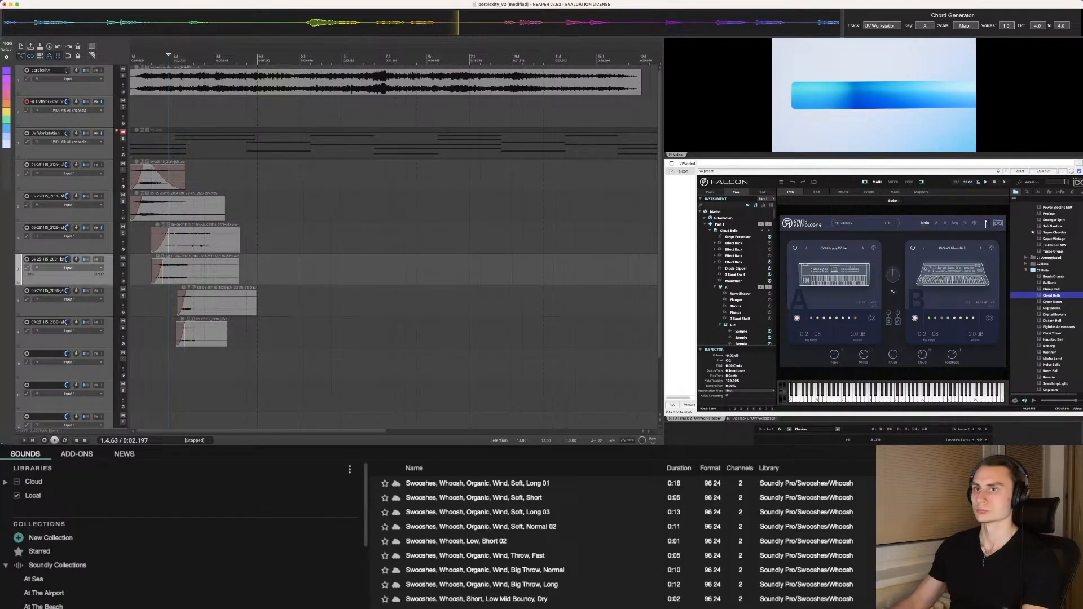
key("super+t")
key("Down")
key("shift+Down")
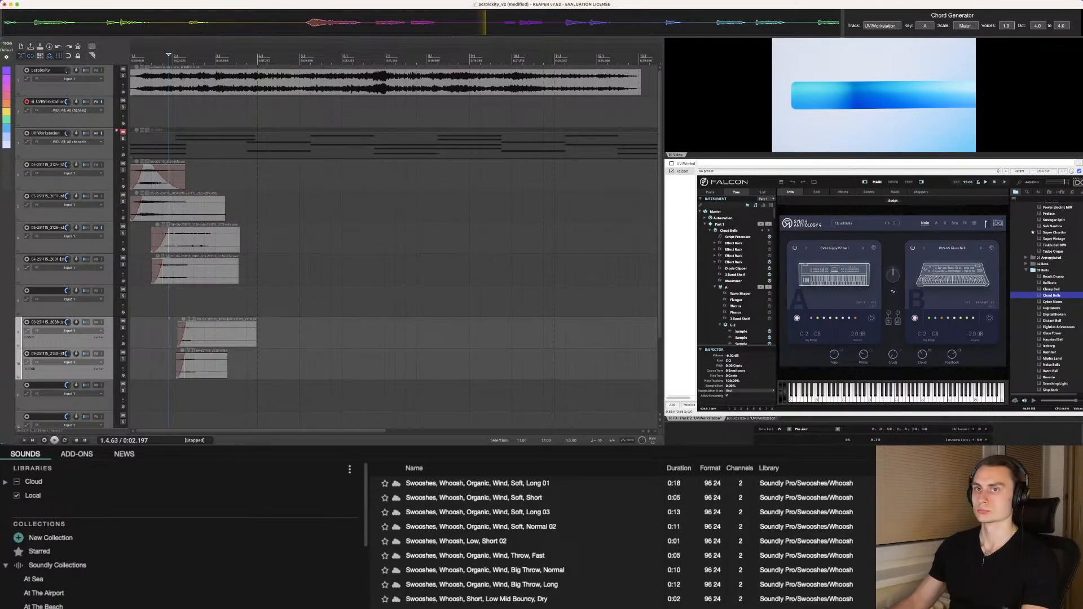
key("Tab")
Step: Play the arrangement with the grouped bell tracks against the video and return to the project start
left_click(164, 301)
key("space")
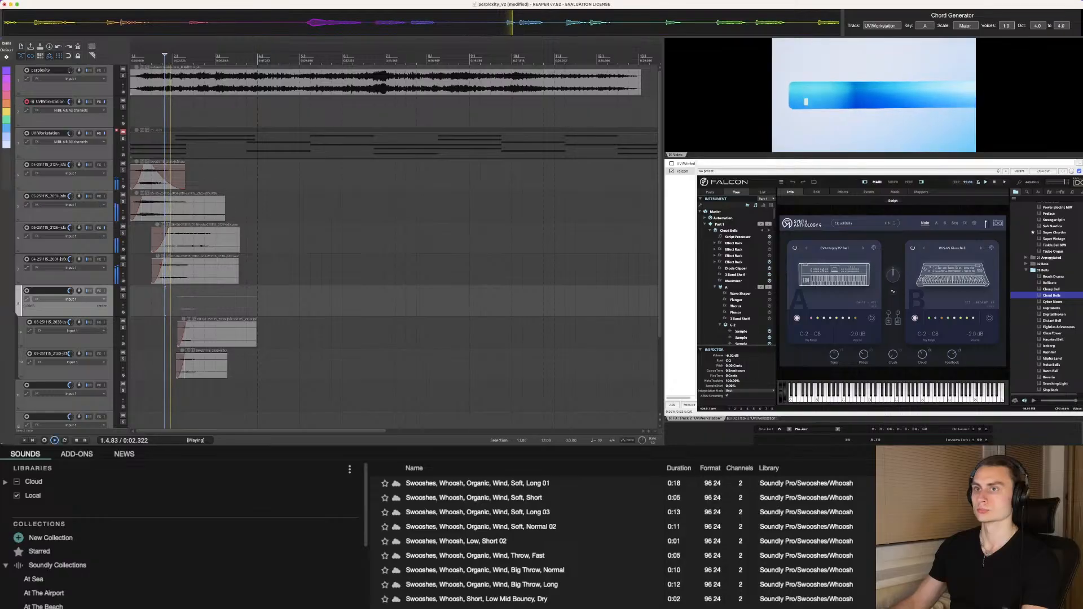
key("Home")
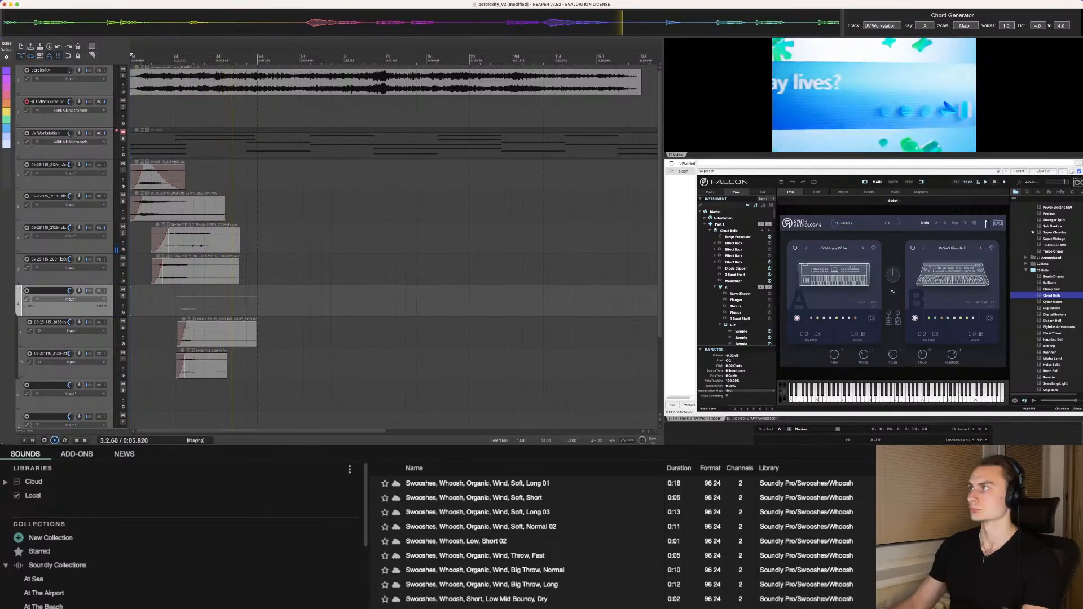
key("space")
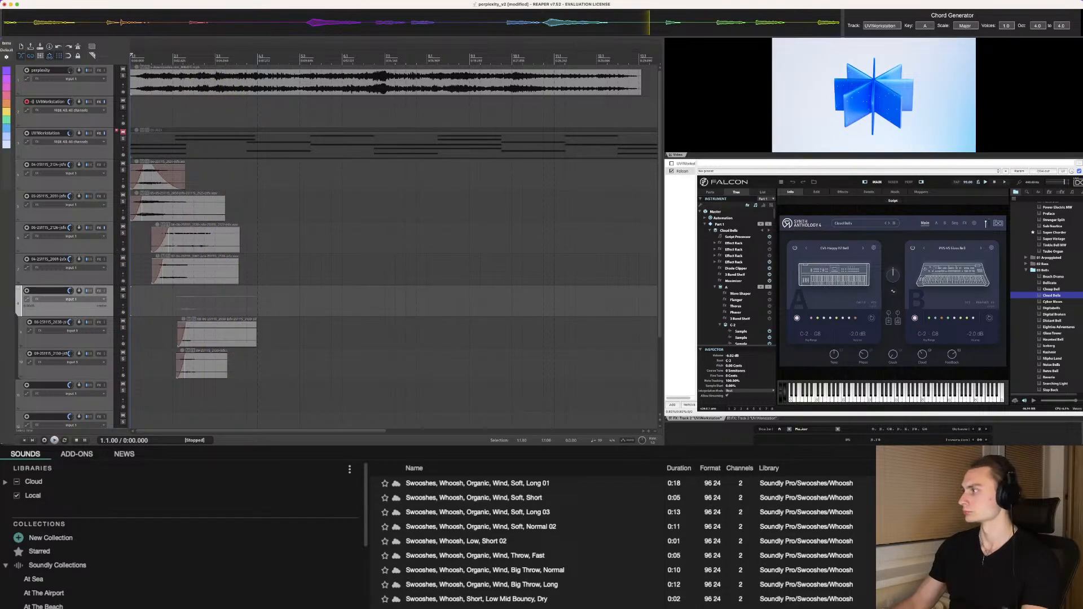
Step: Preview further presets in Falcon's bells folder, including Haunted Bell and Iceberg
left_click(1058, 327)
left_click(1053, 333)
left_click(1053, 340)
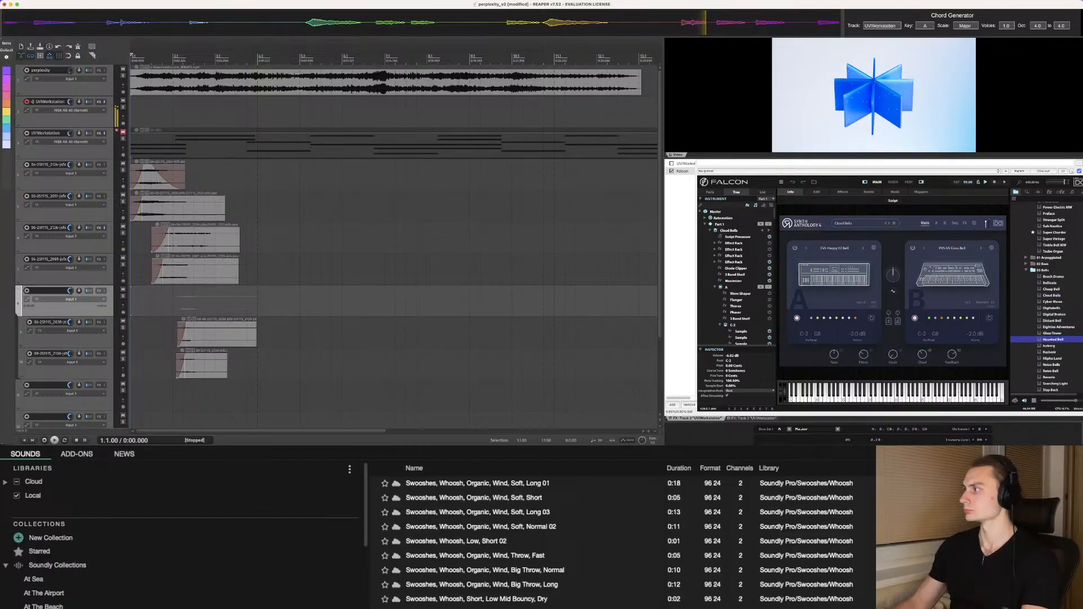
left_click(1050, 346)
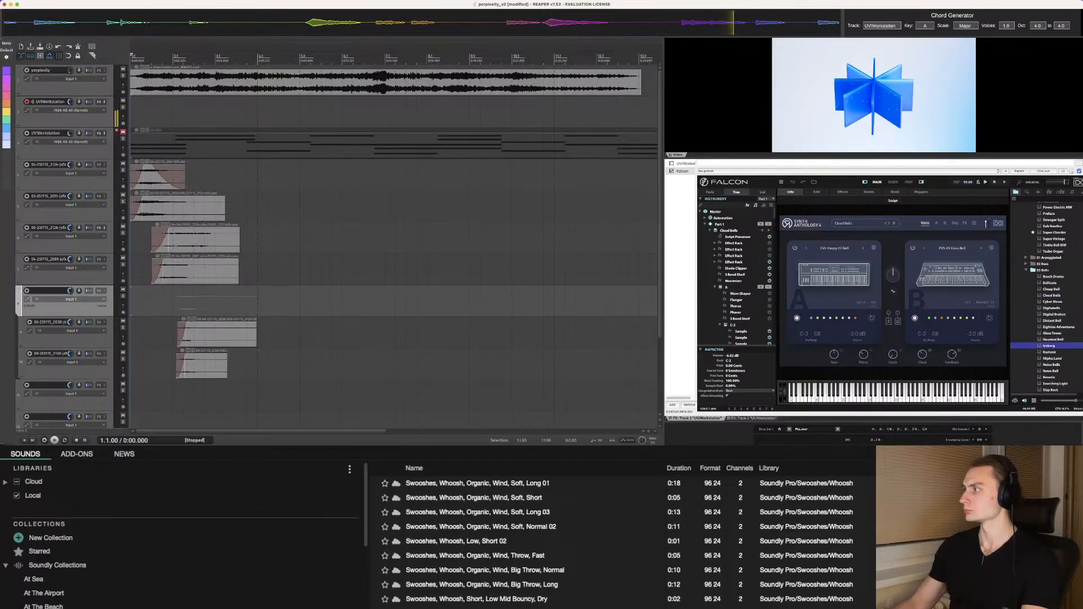
Step: Examine the video frames from about 2.5 s to past 5.7 s, comparing the visual events with the sound layers
left_click(253, 301)
key("space")
key("space")
key("w")
left_click(176, 301)
left_click(185, 301)
left_click(201, 301)
left_click(235, 300)
left_click(275, 301)
left_click(215, 288)
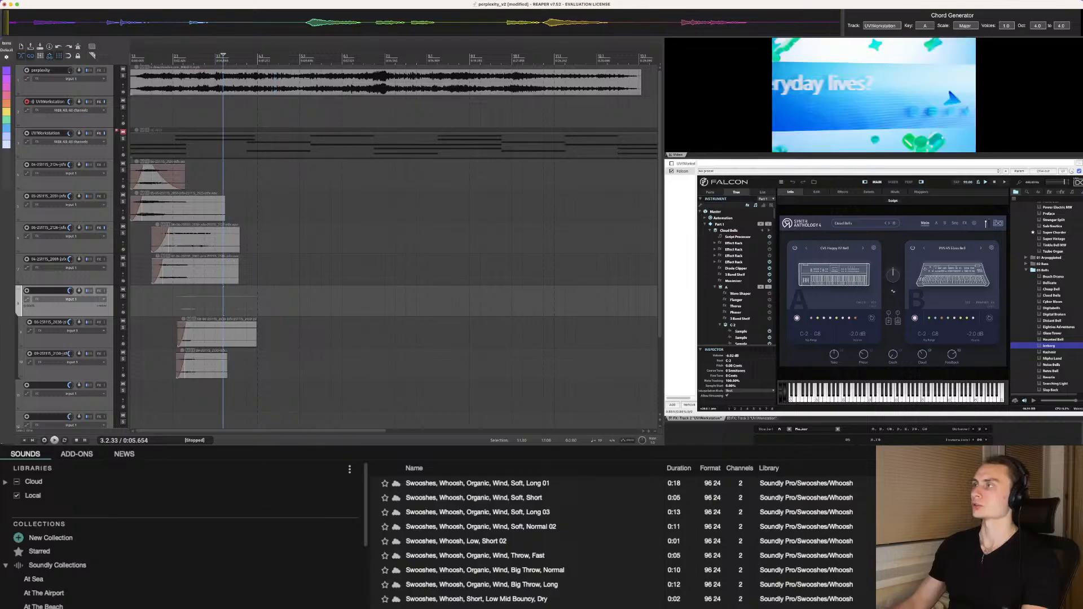
left_click(173, 299)
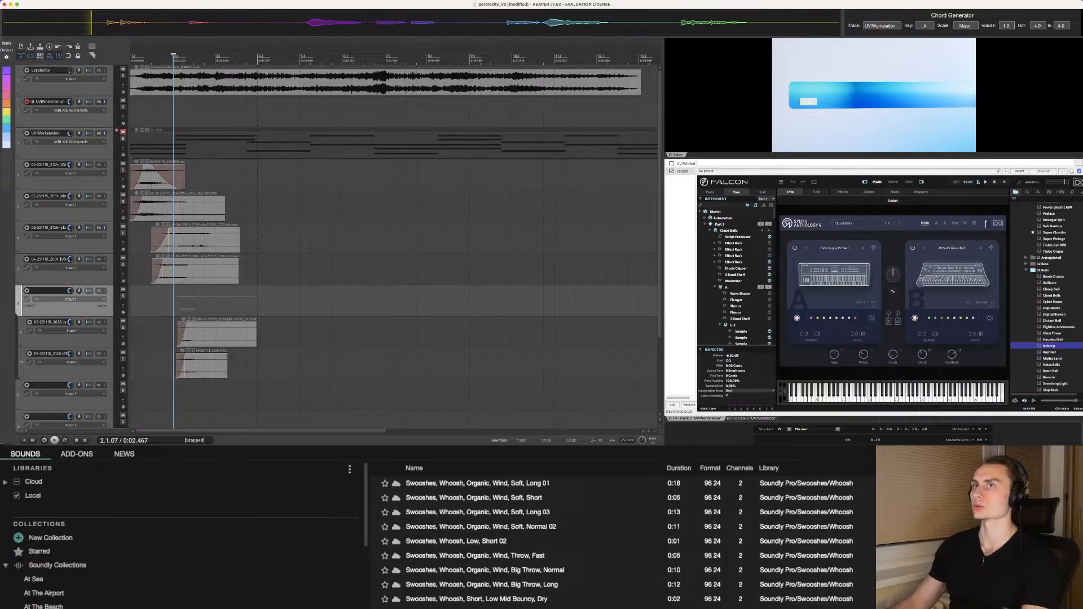
left_click(204, 299)
left_click(231, 299)
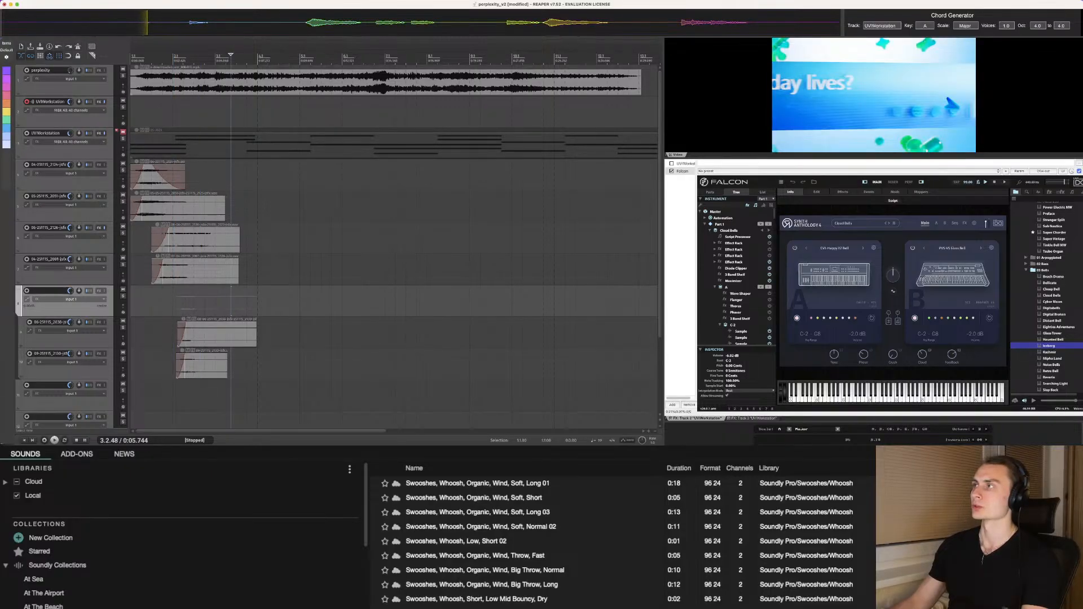
left_click(275, 300)
left_click(203, 299)
left_click(184, 299)
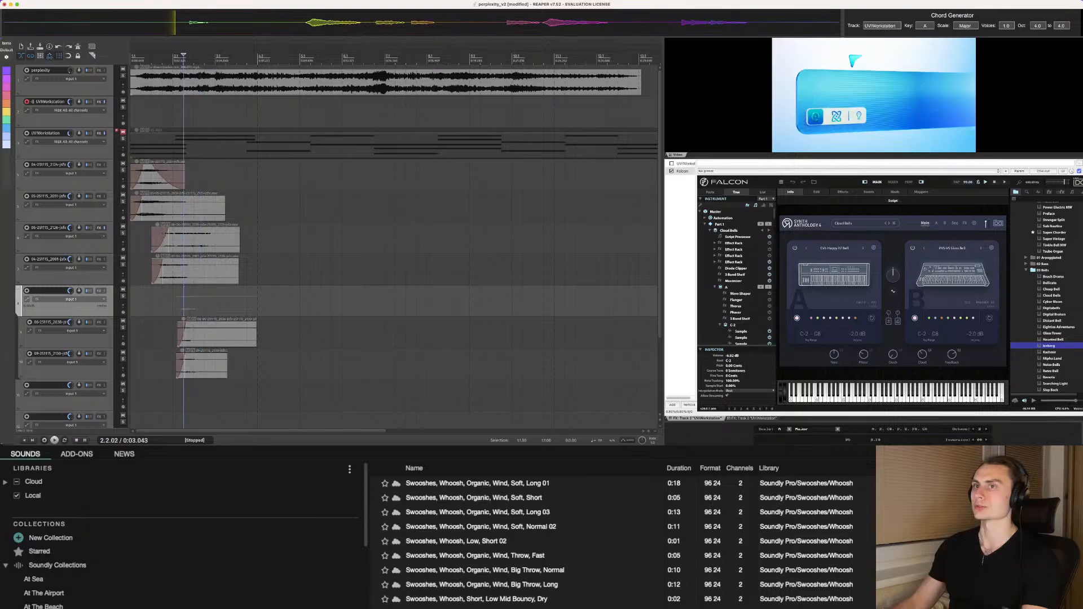
left_click(176, 299)
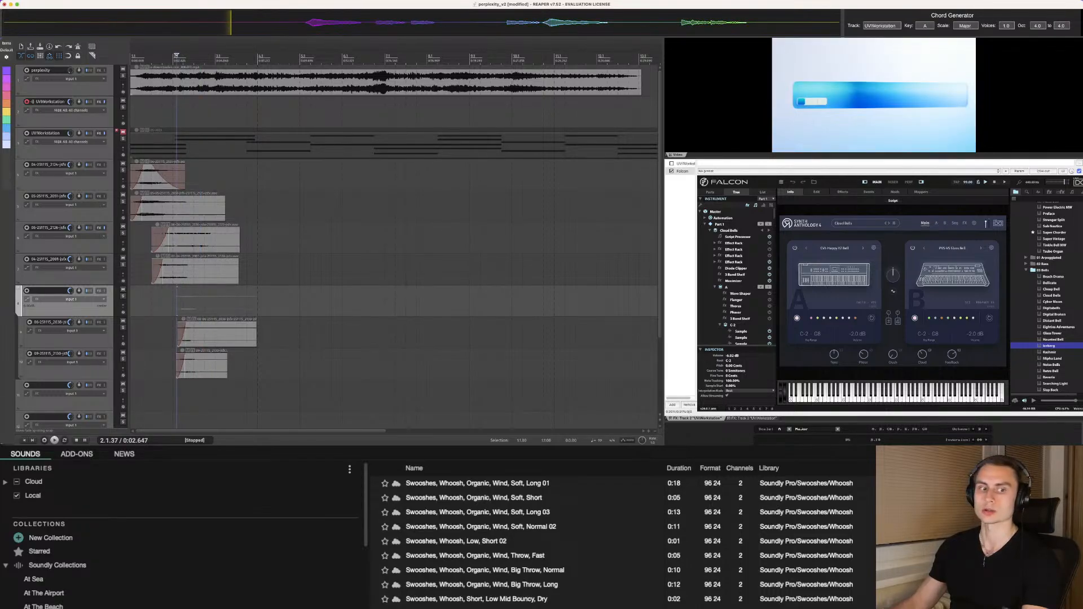
Step: Play the project from the start and listen to the combined layers against the video
key("w")
key("space")
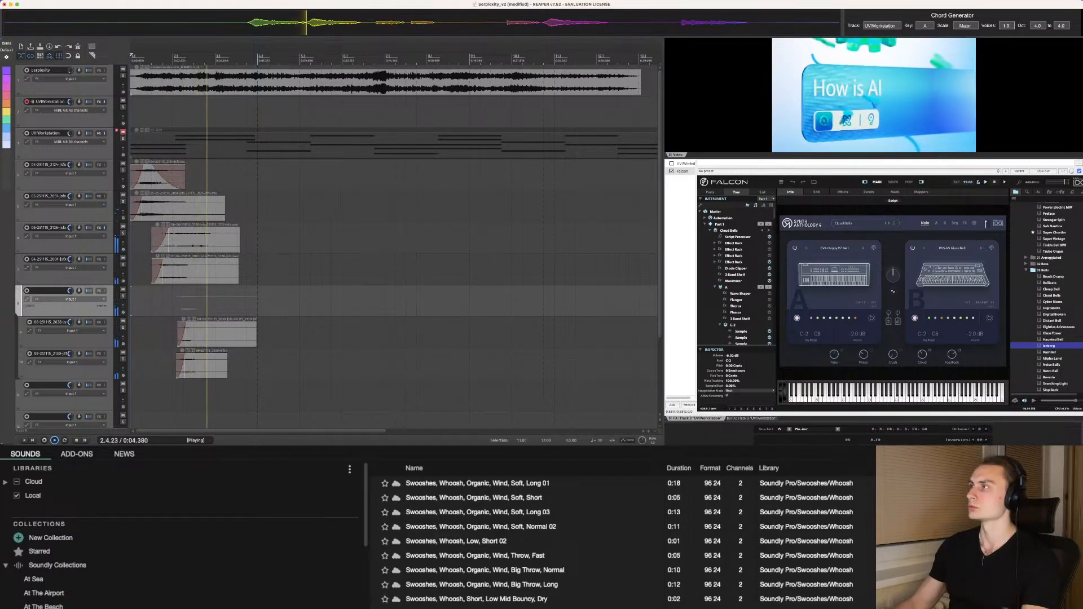
key("space")
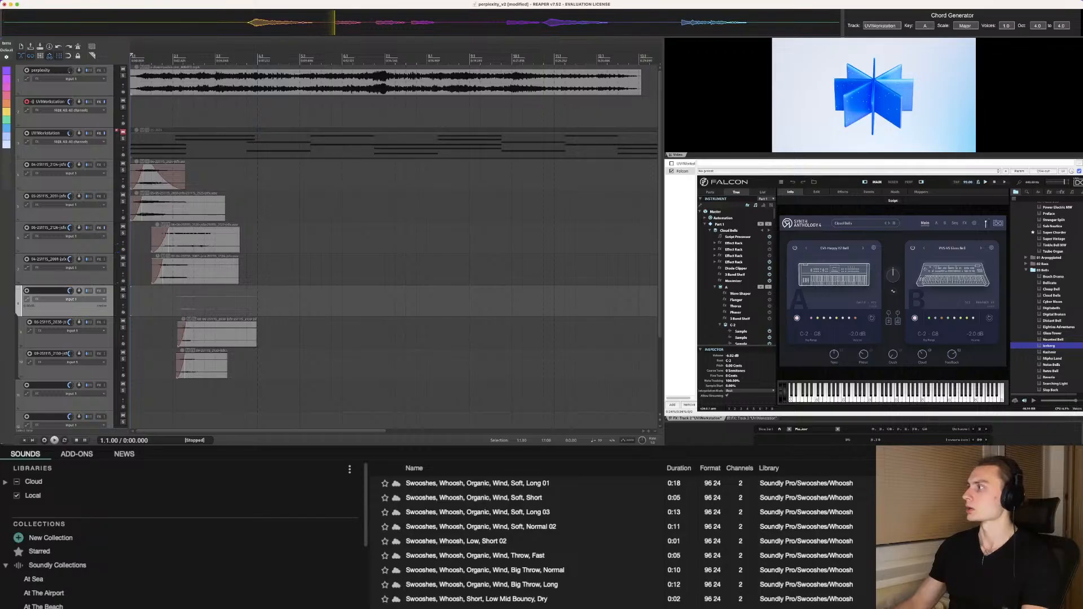
Step: Open the Synth Anthology 4 pad folder and preview its presets, including Chromosphere, Cosmic Voyager and Desert Eagle
scroll(1047, 299, "up", 3)
scroll(1047, 293, "up", 5)
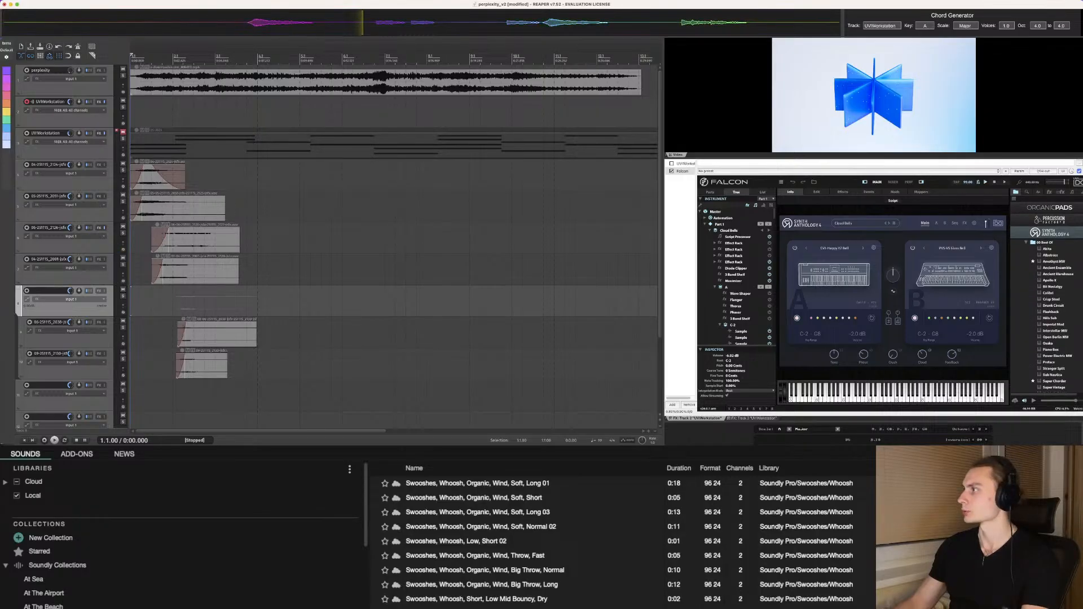
left_click(1027, 261)
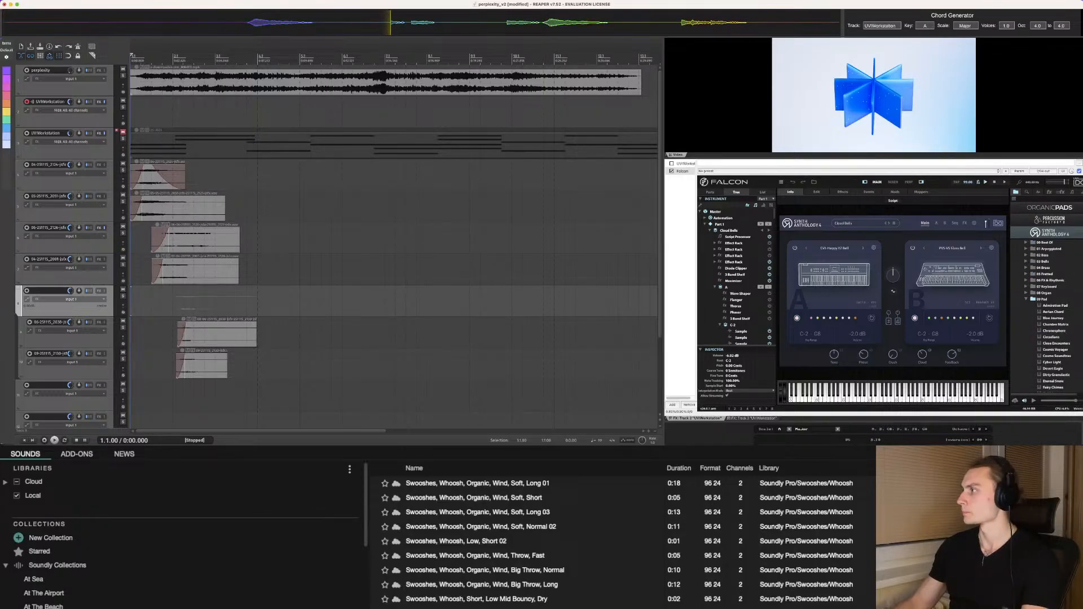
left_click(1053, 318)
left_click(1054, 331)
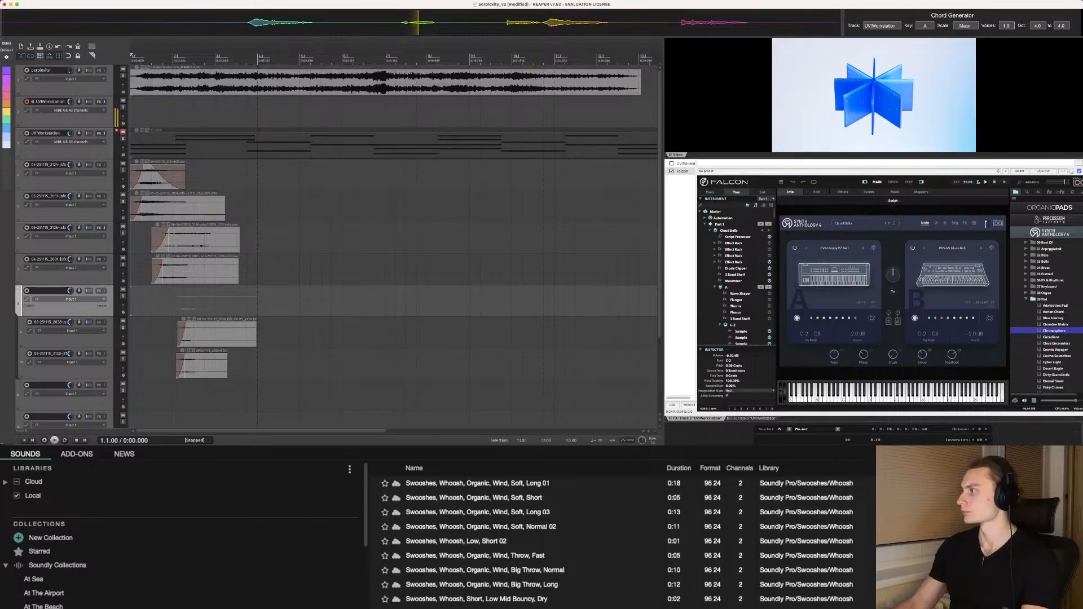
left_click(1052, 336)
scroll(1052, 337, "down", 1)
left_click(1056, 339)
scroll(1056, 339, "down", 1)
left_click(1055, 323)
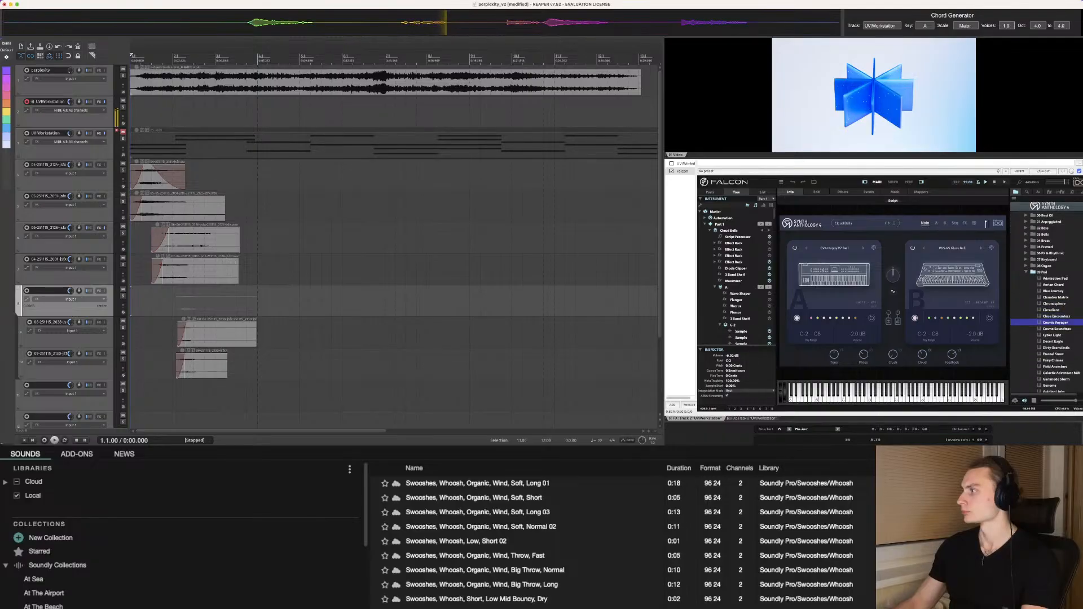
left_click(1053, 335)
left_click(1053, 342)
scroll(1053, 342, "down", 1)
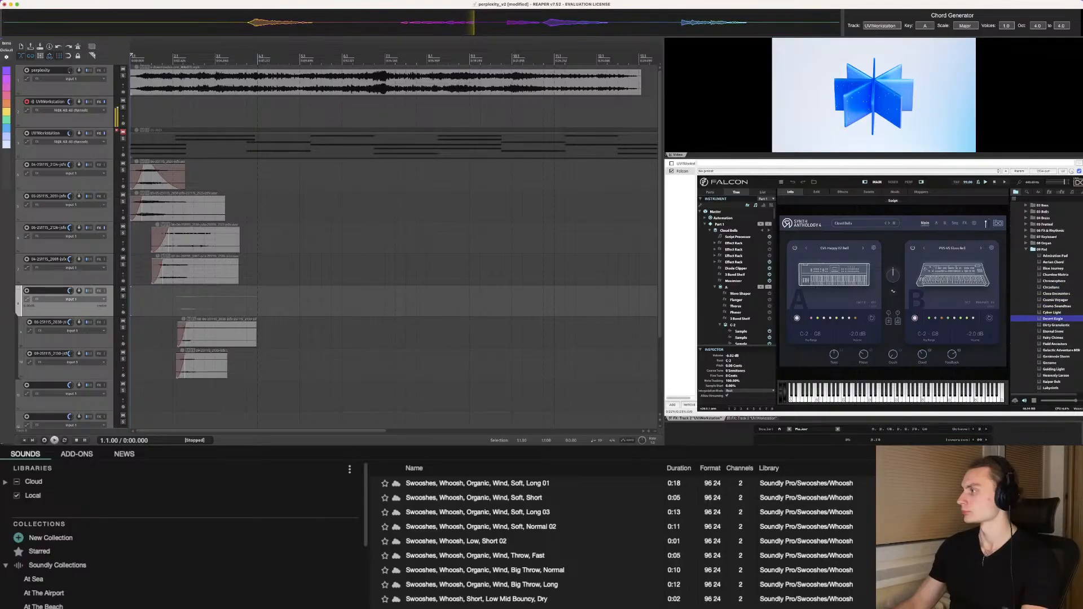
Step: Preview a few more pad presets, including Eternal Snow, and load Fairy Chimes
left_click(1055, 325)
left_click(1054, 331)
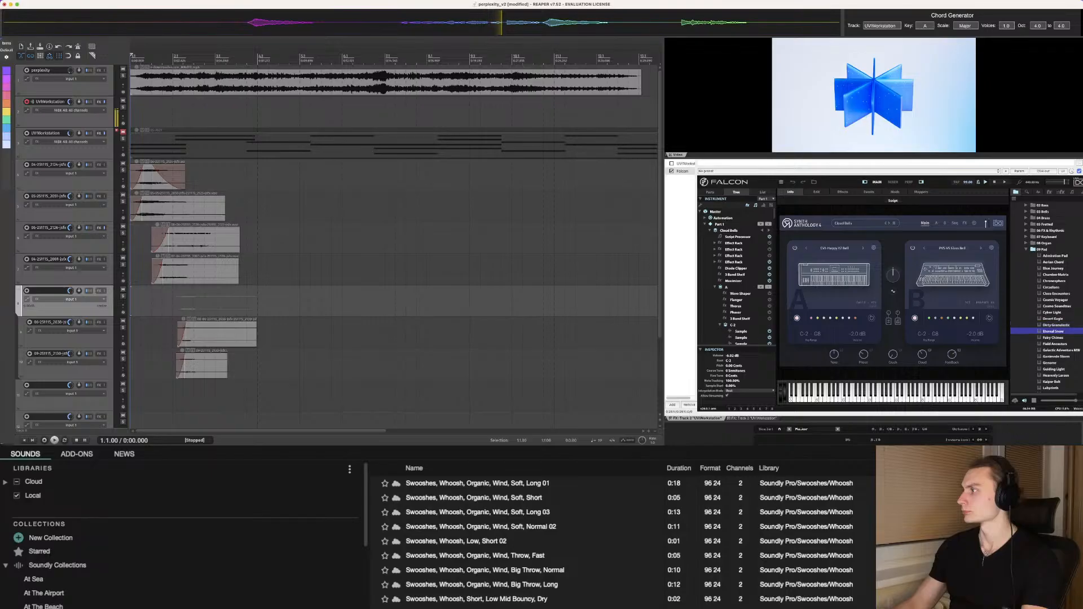
left_click(1053, 319)
left_click(1053, 338)
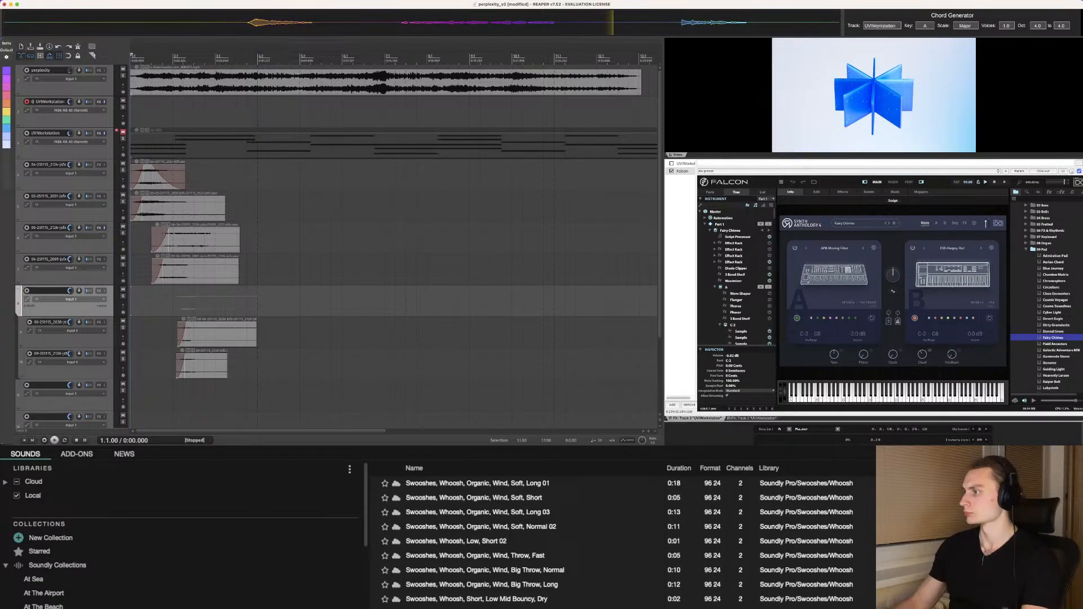
Step: Enlarge the chord pad area, play the A chord with Fairy Chimes and restore the Falcon window's height
left_click_drag(790, 422, 790, 392)
left_click(772, 428)
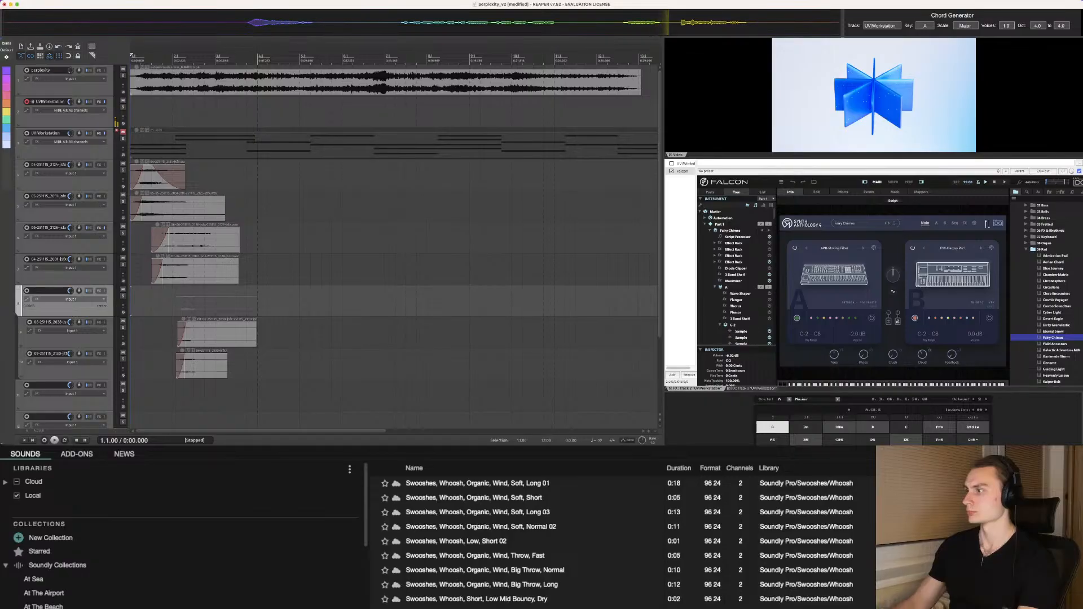
left_click_drag(790, 392, 790, 422)
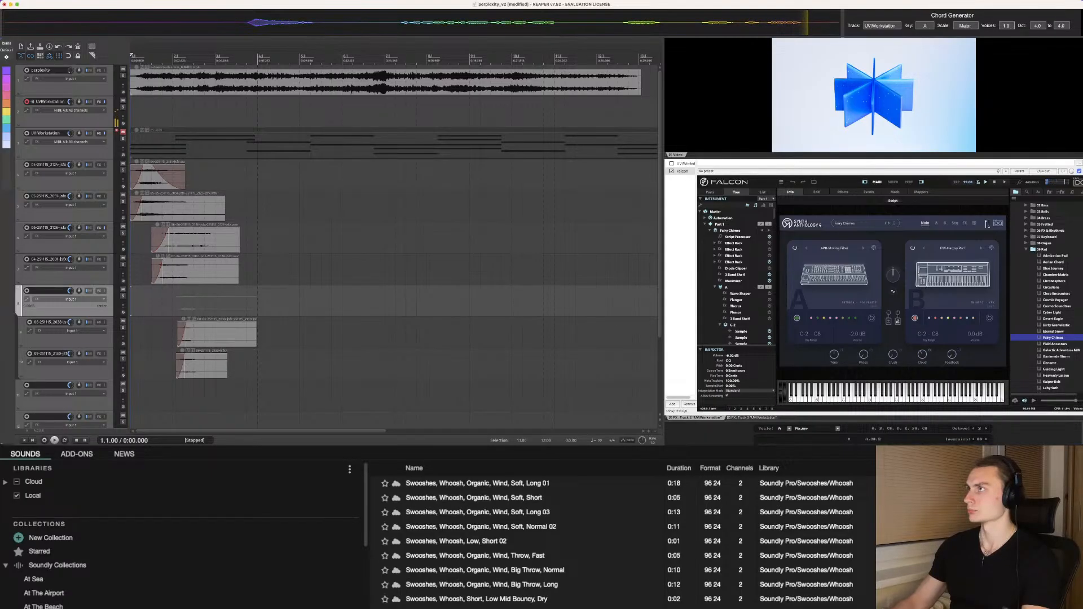
Step: Place the captured Fairy Chimes audio at about 6.7 s on the track below the bell folder and play from the start
mouse_move(805, 24)
left_mouse_down()
mouse_move(310, 333)
mouse_move(261, 387)
mouse_move(248, 351)
left_mouse_up()
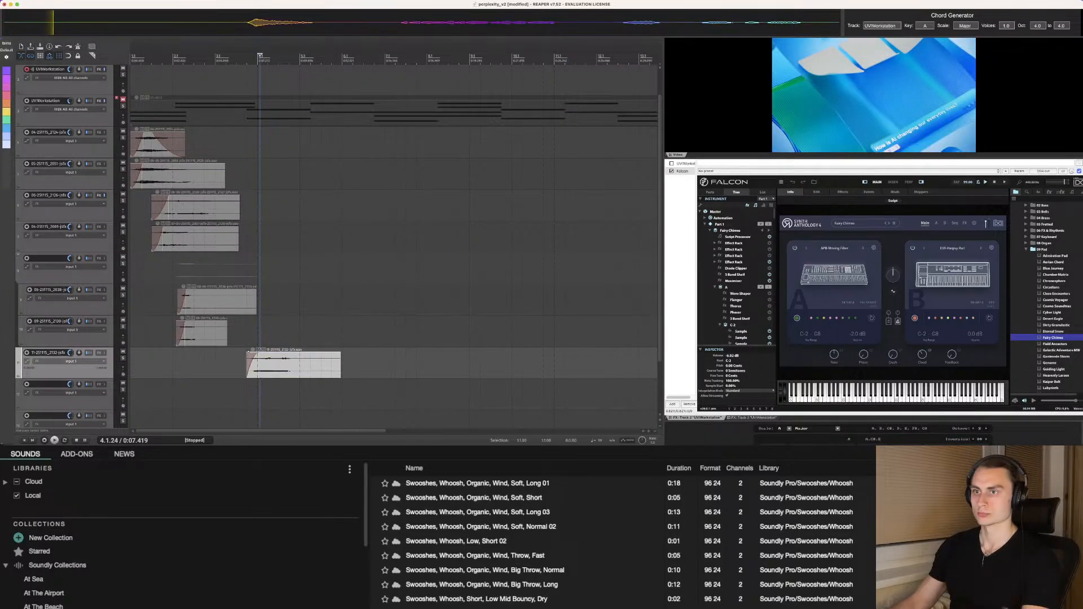
key("Home")
key("space")
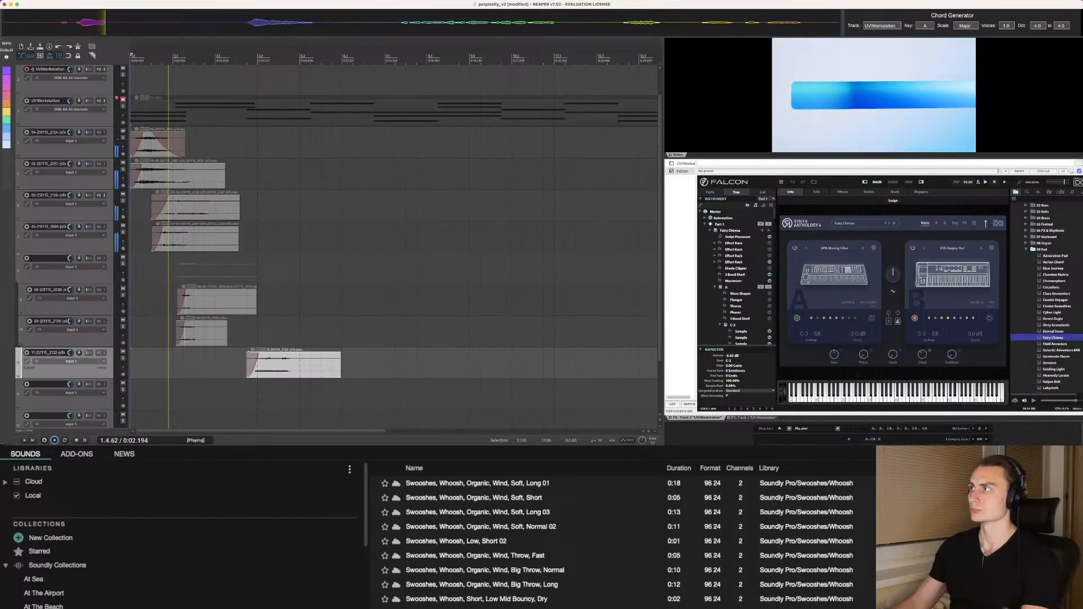
key("space")
Step: Move the Fairy Chimes item earlier to start at about 3.9 s and play it back in context from the project start
left_click_drag(248, 351, 199, 352)
key("space")
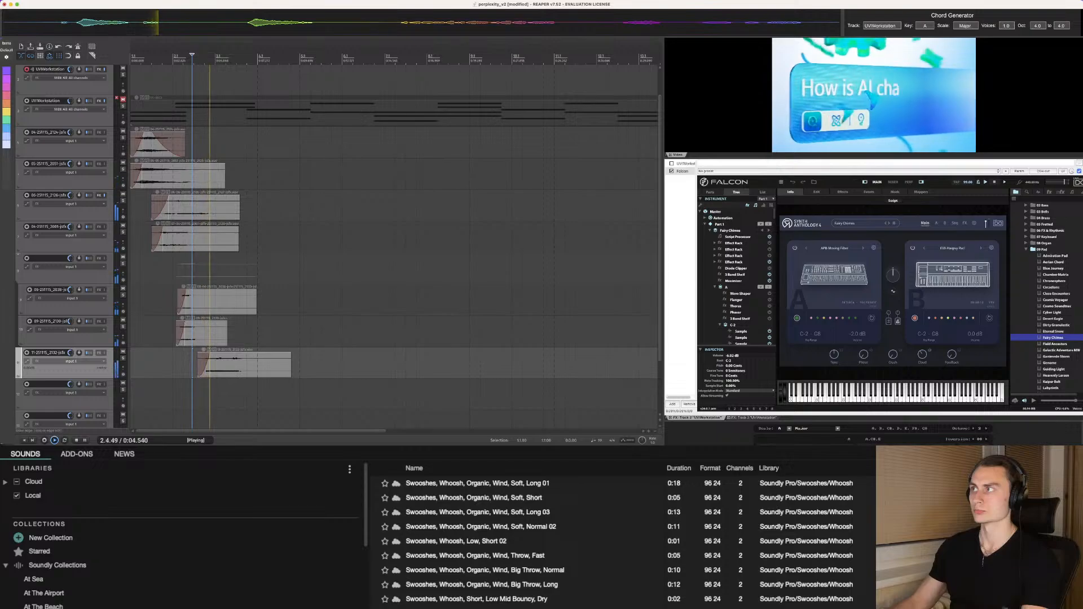
key("space")
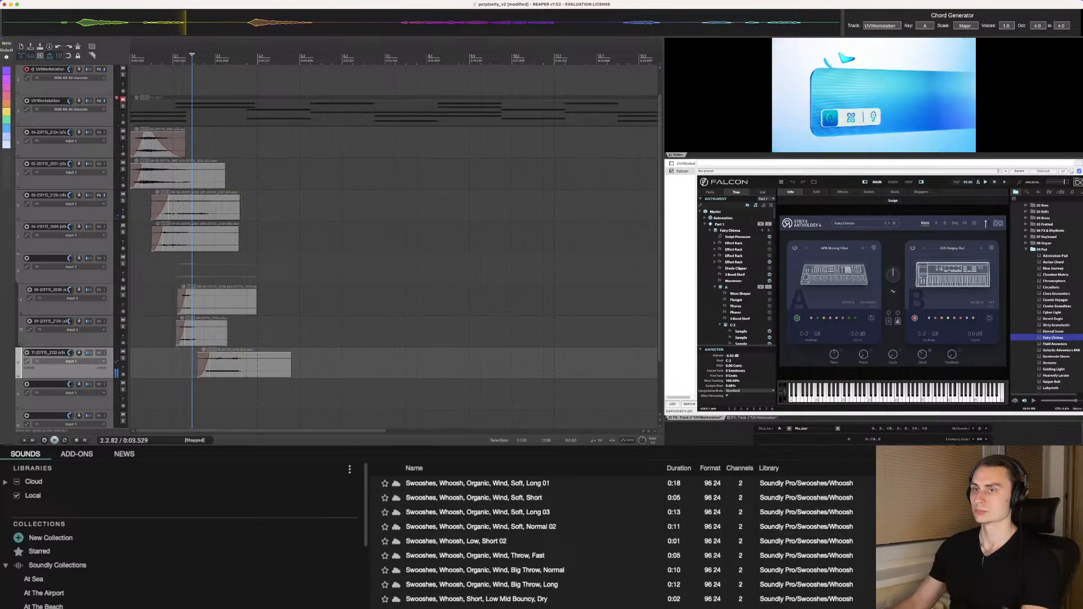
key("Home")
key("space")
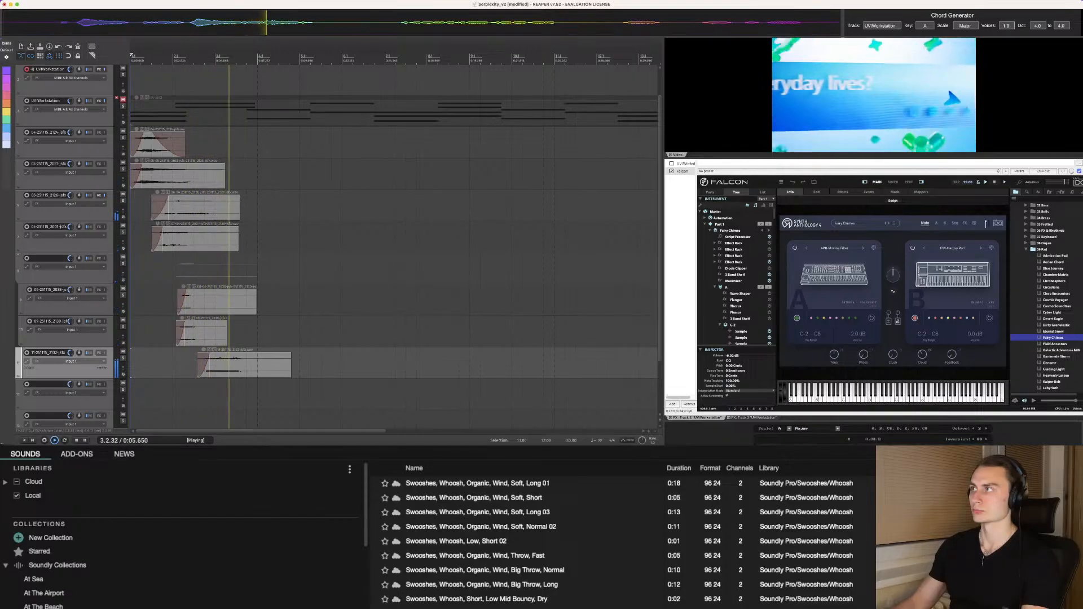
key("space")
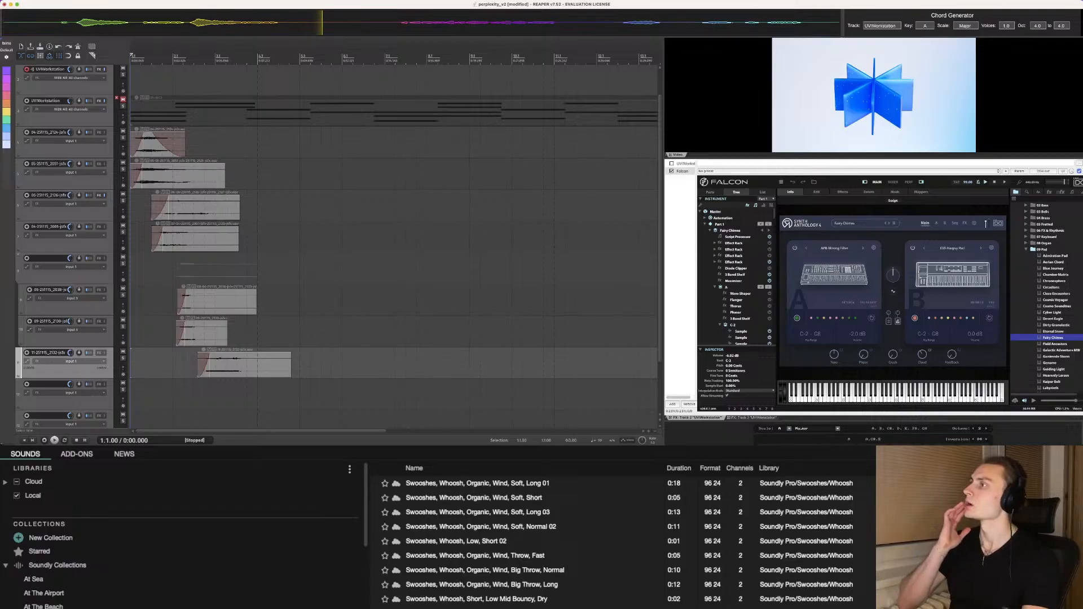
scroll(246, 365, "down", 1)
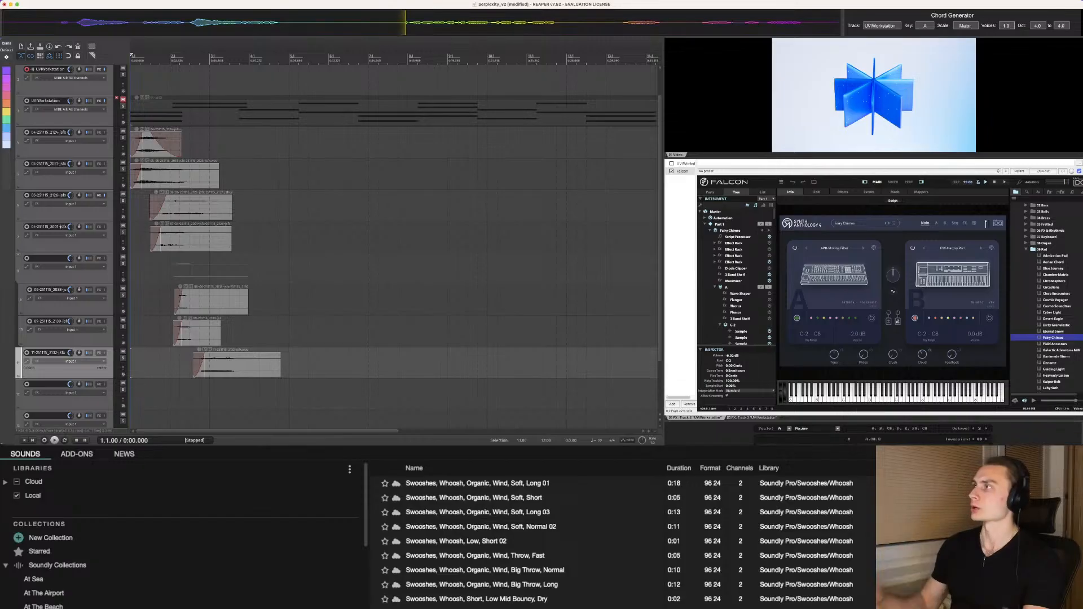
scroll(395, 243, "down", 2)
scroll(395, 243, "down", 3)
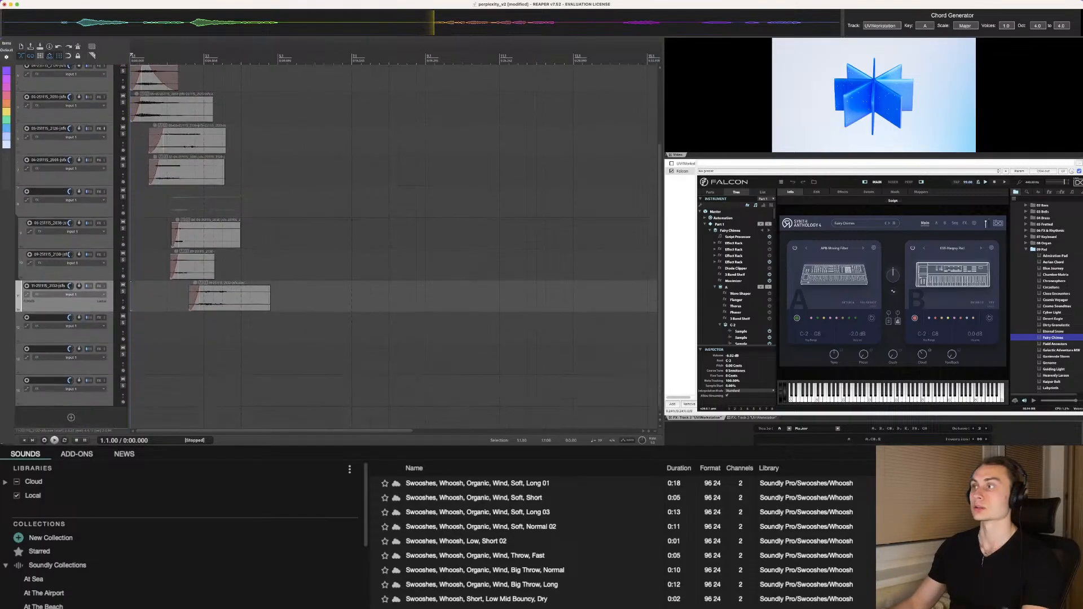
Step: Load the UI Bubble 01 preset from the Click soundbank's User Interface category in UVI Workstation
scroll(220, 341, "up", 1)
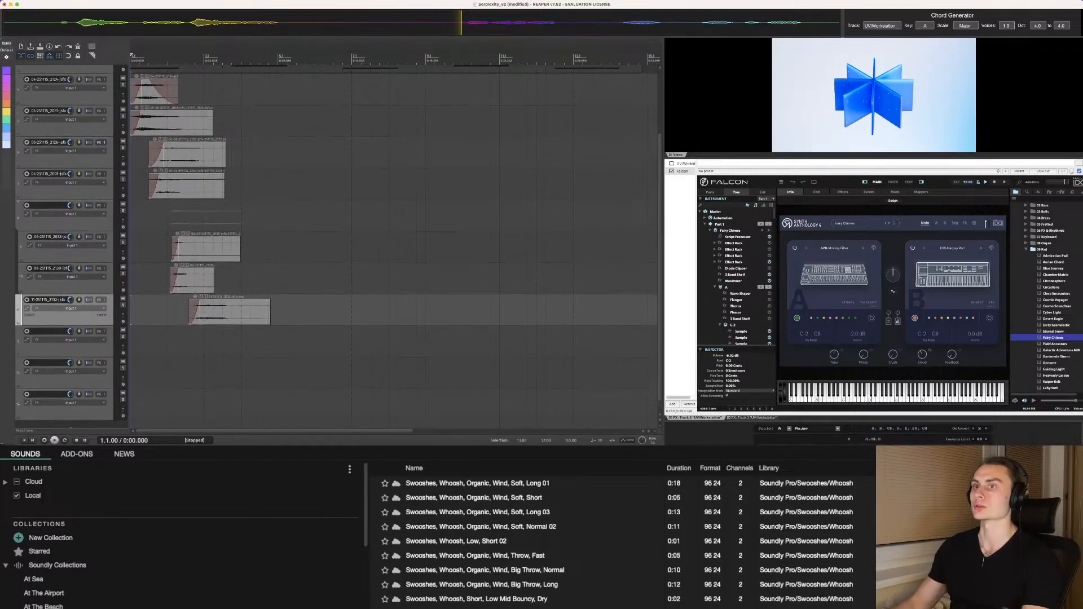
left_click(221, 341)
left_click(228, 341)
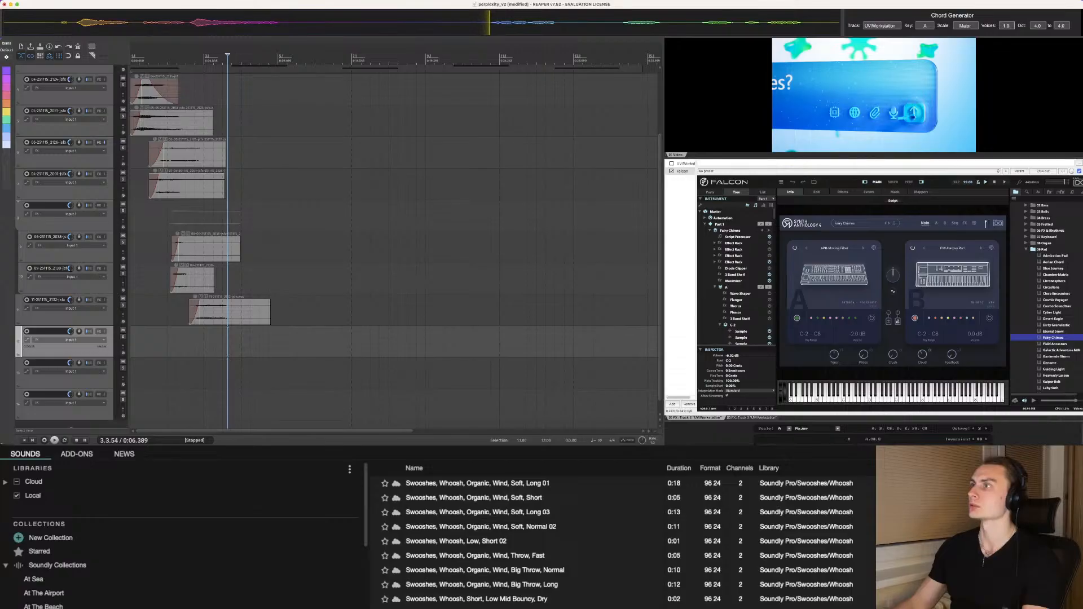
left_click(685, 164)
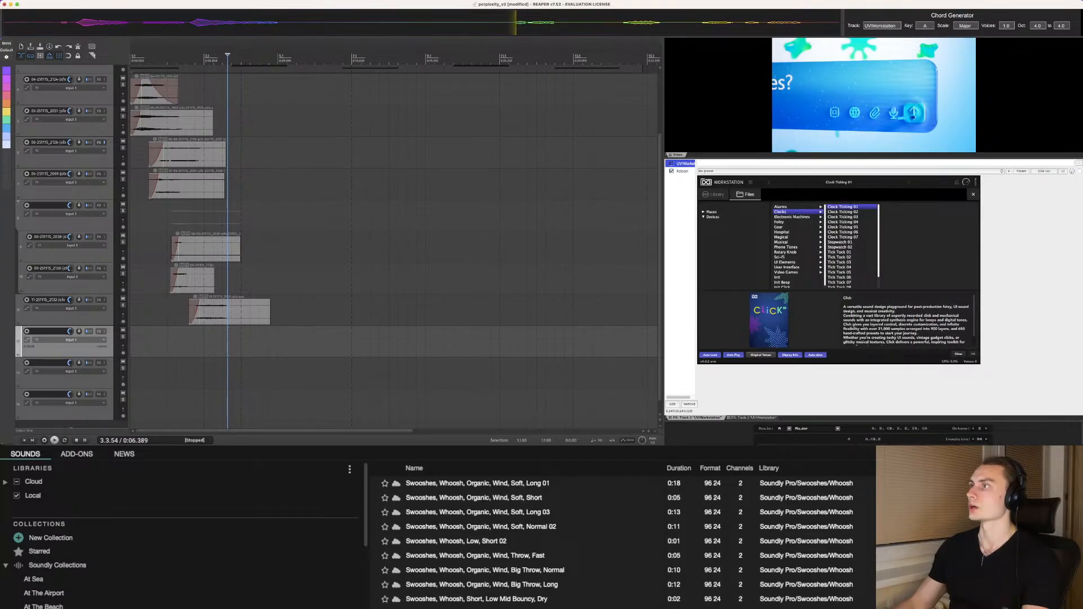
scroll(797, 247, "down", 1)
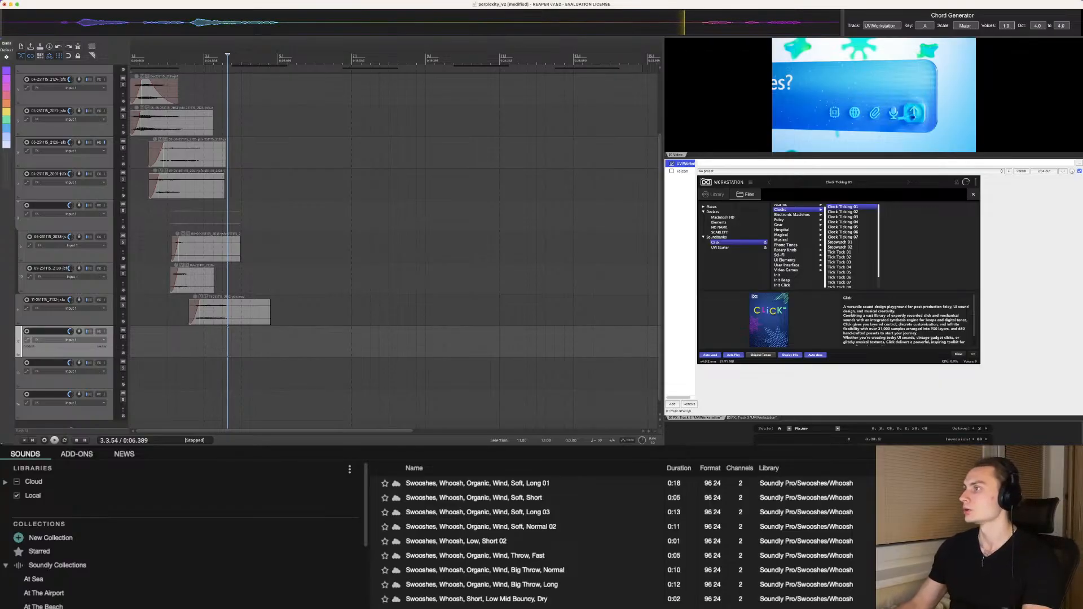
left_click(787, 265)
left_click(848, 212)
left_click(841, 223)
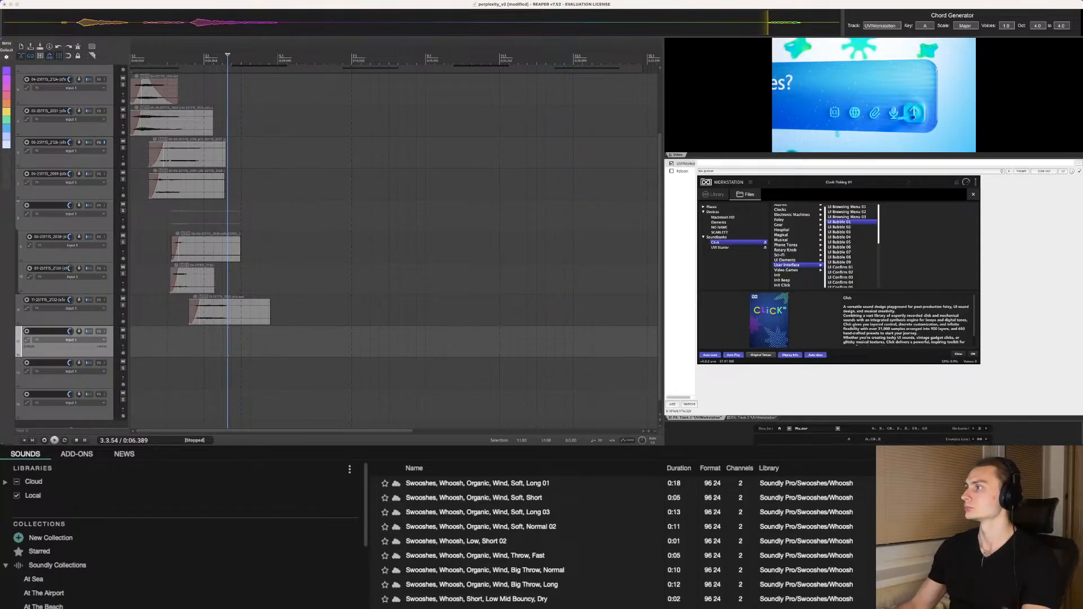
double_click(841, 222)
Step: Place the captured UI Bubble 01 audio at about 7.7 s on the empty track below the Fairy Chimes item
left_click(389, 184)
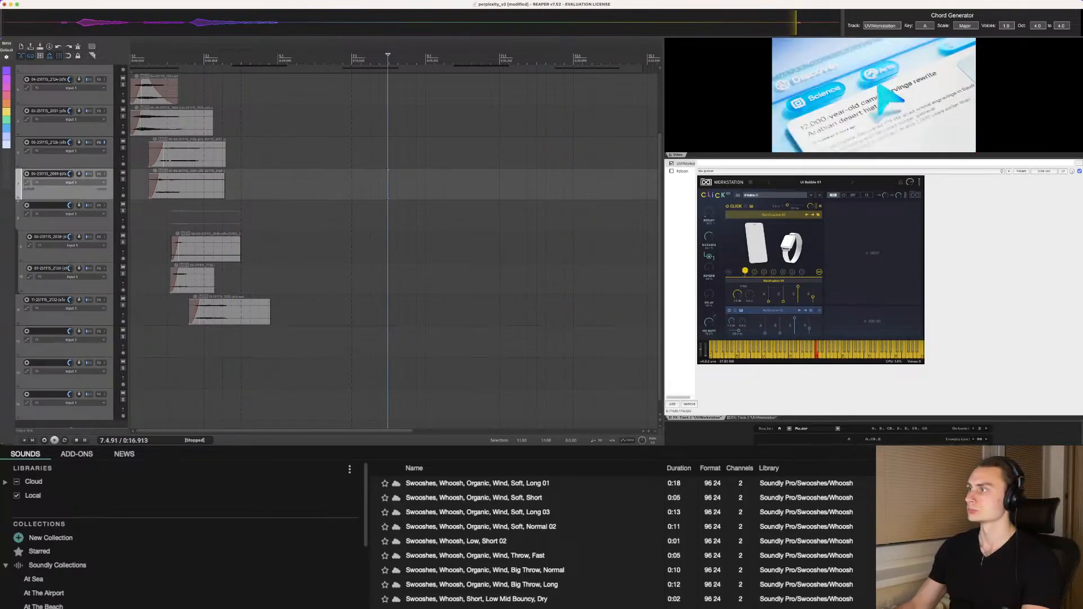
left_click(372, 184)
left_click(330, 185)
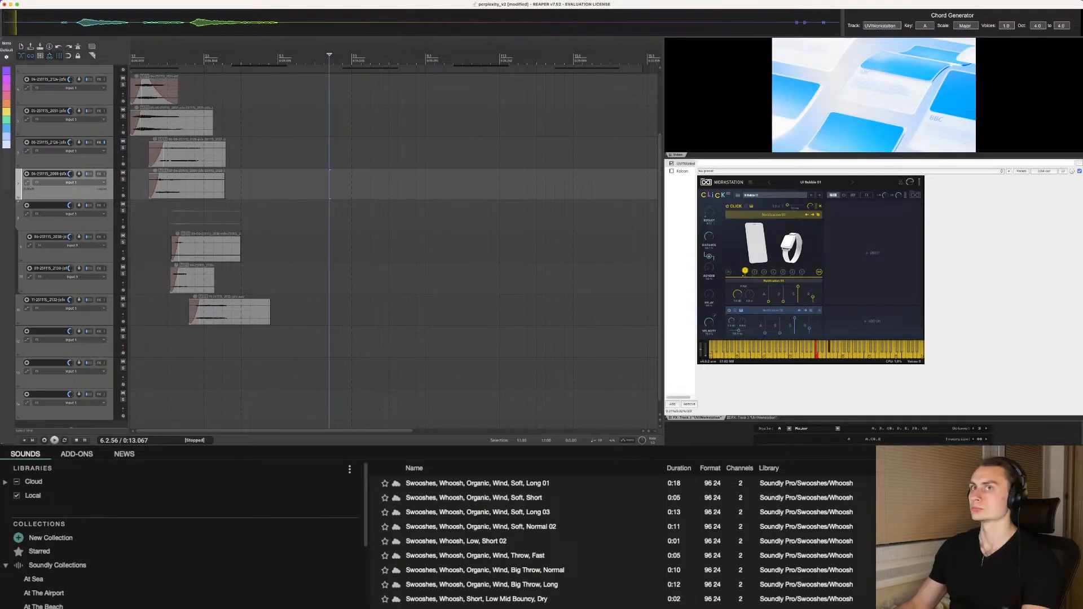
scroll(395, 238, "up", 3)
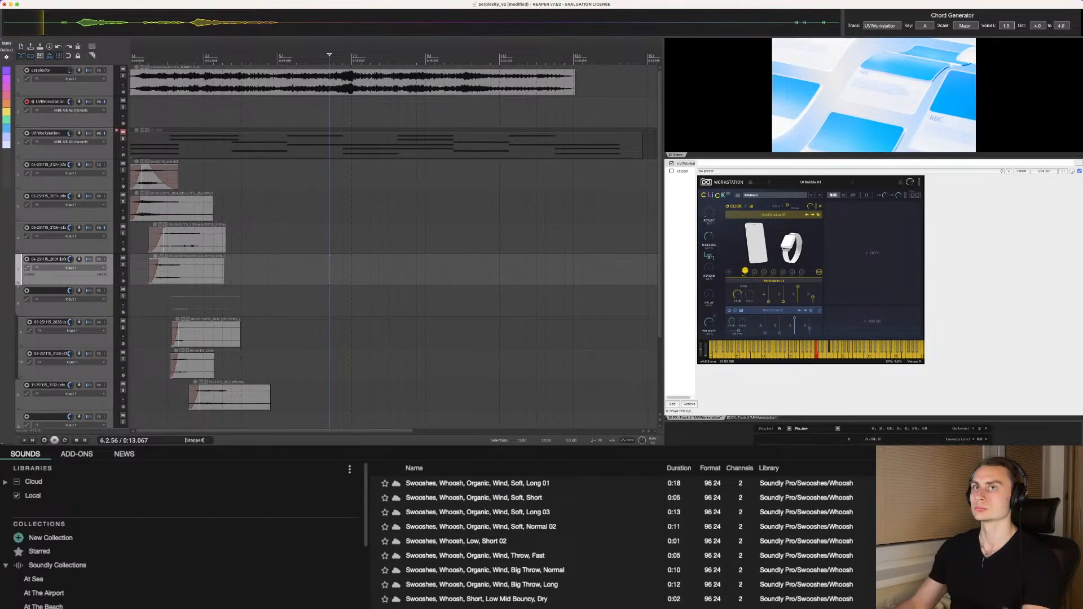
scroll(395, 238, "down", 2)
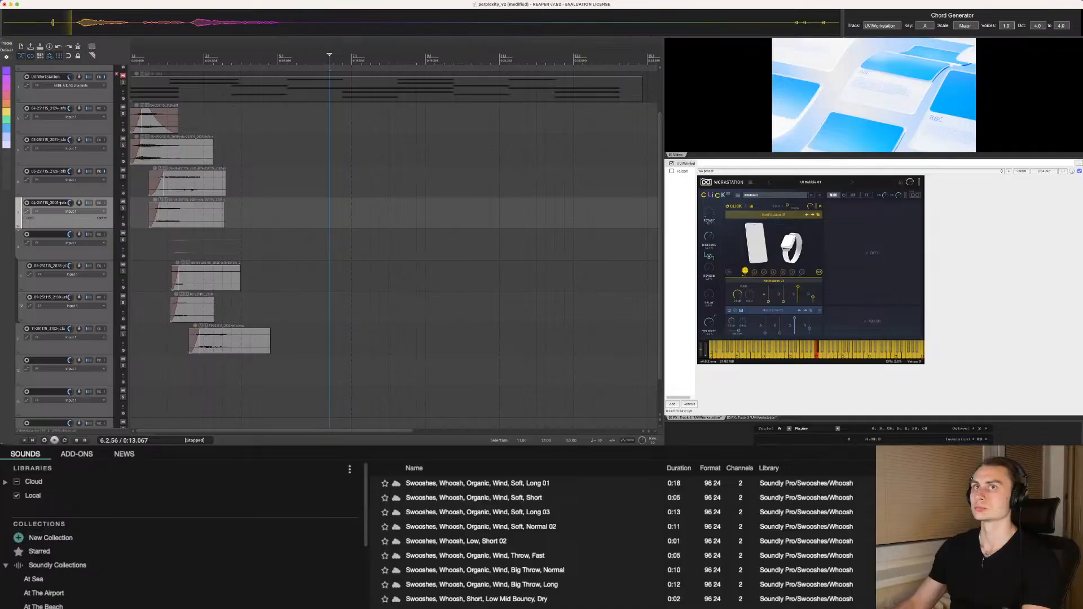
left_click(252, 384)
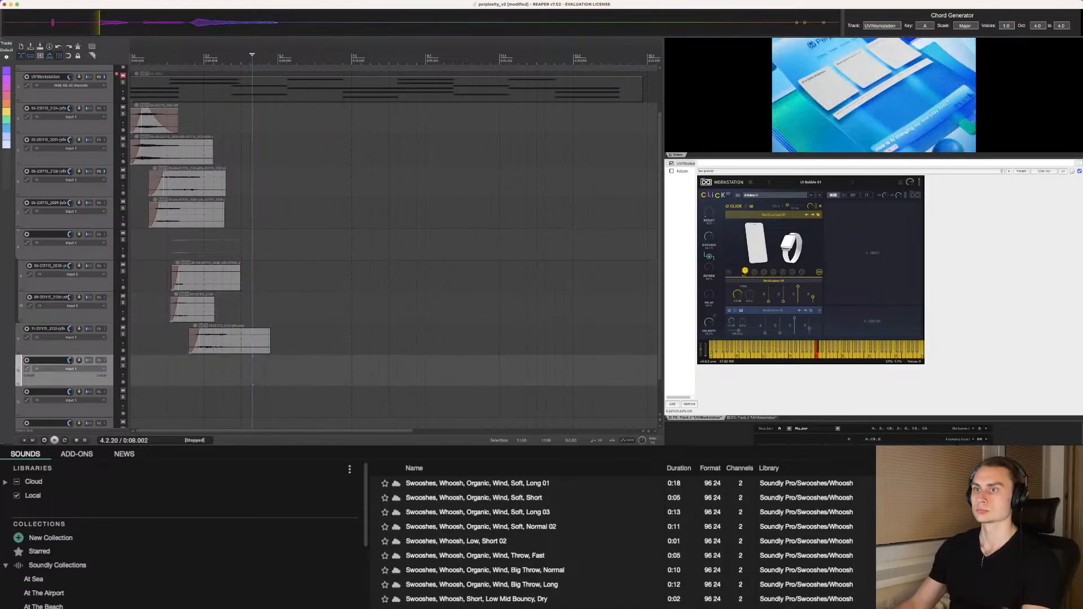
left_click_drag(267, 372, 262, 371)
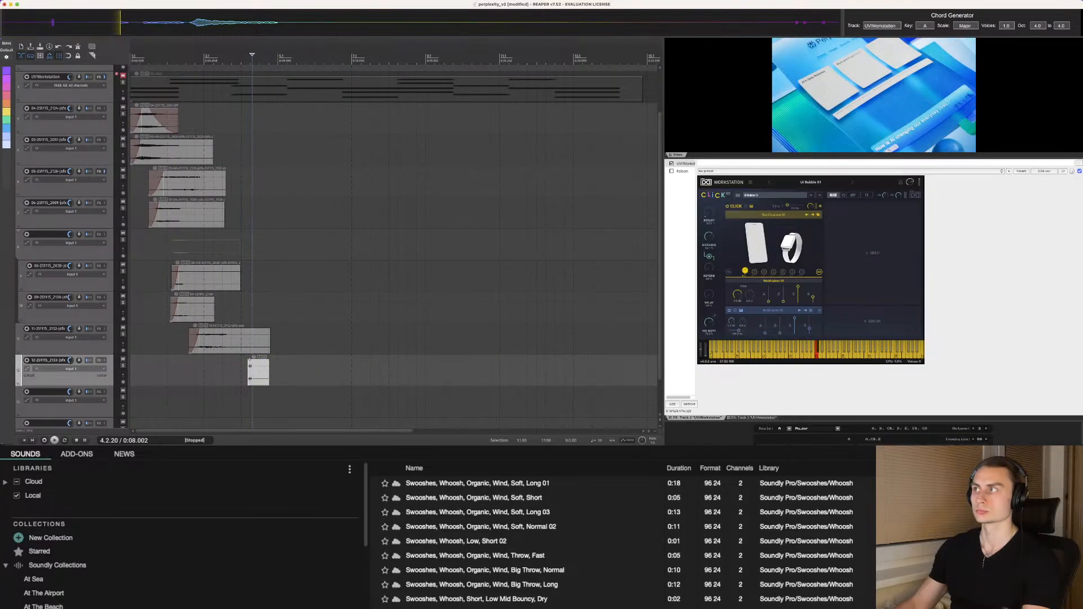
Step: Move the UI Bubble item earlier to start at about 6.3 s, checking its timing with the track temporarily soloed
left_click(231, 372)
key("F6")
key("space")
key("space")
left_click_drag(261, 371, 234, 367)
left_click(224, 367)
key("space")
key("space")
left_click(221, 367)
key("space")
key("space")
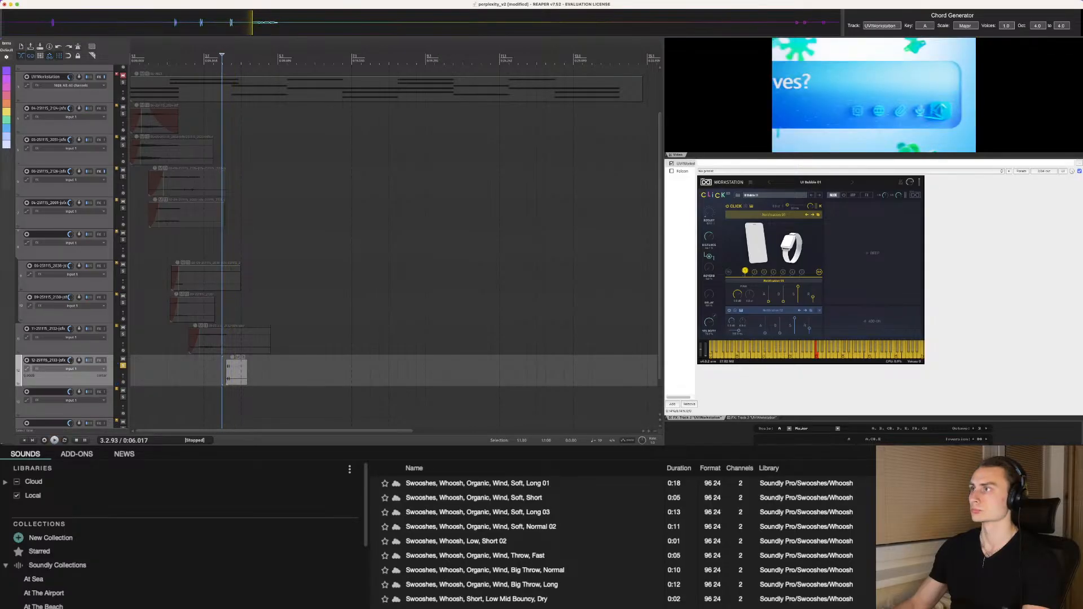
left_click(123, 365)
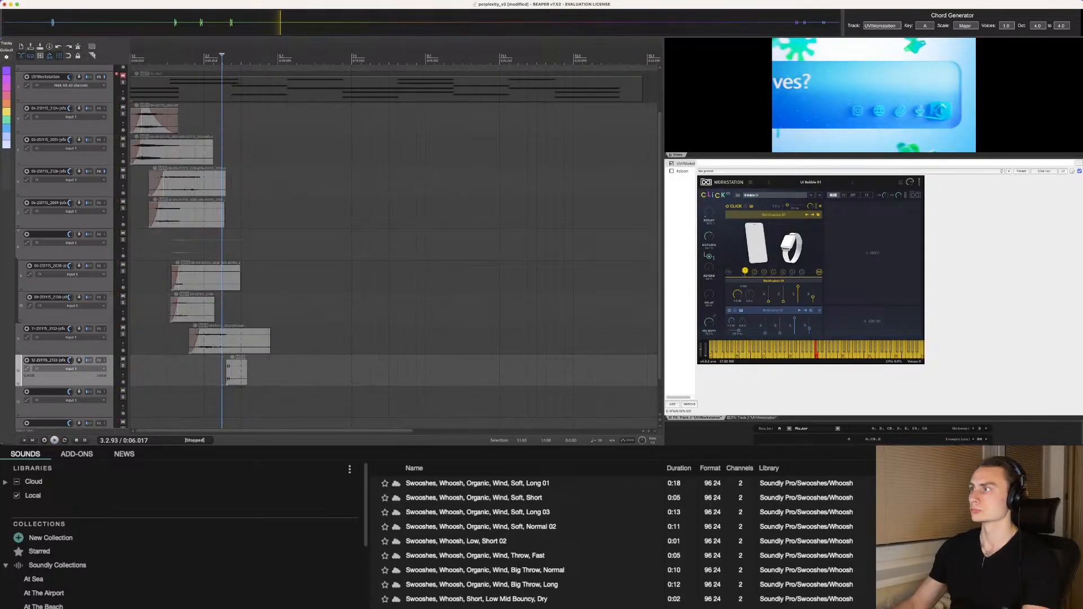
Step: Step through the following Click presets in UVI Workstation and audition them until an instrument-based click sound is loaded
left_click(819, 196)
left_click(820, 196)
left_click(819, 195)
left_click(820, 195)
left_click(819, 196)
left_click(819, 196)
left_click(820, 195)
left_click(819, 195)
left_click(820, 195)
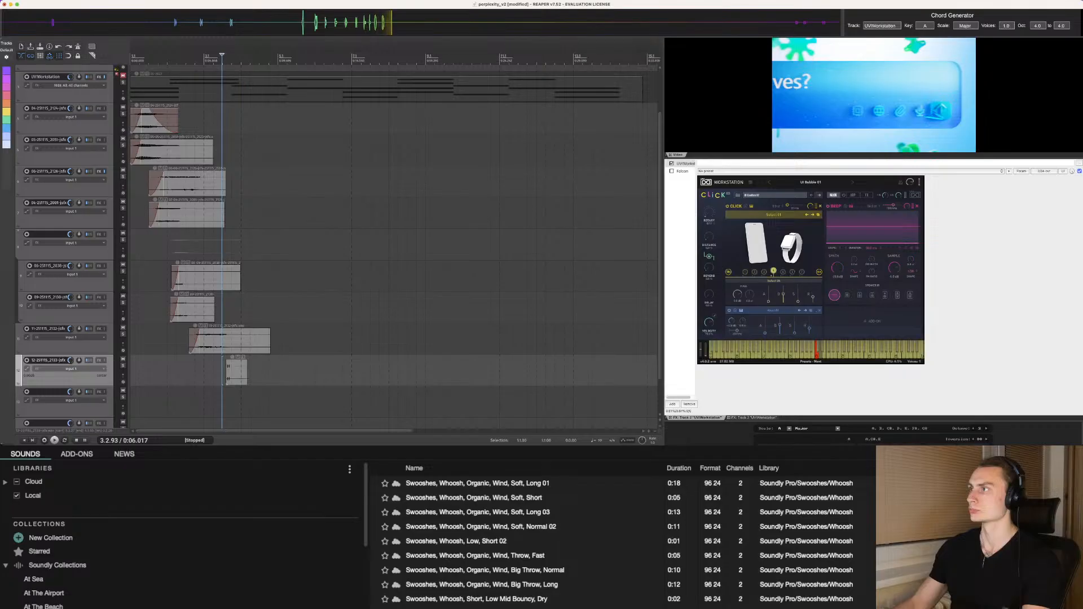
left_click(819, 195)
left_click(820, 196)
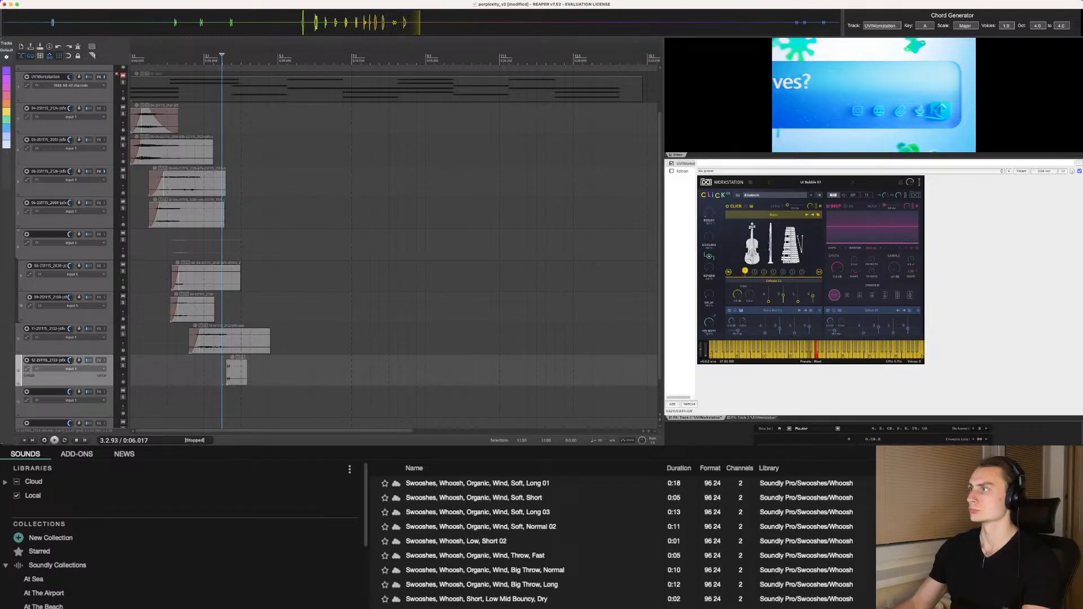
left_click(811, 195)
left_click(819, 196)
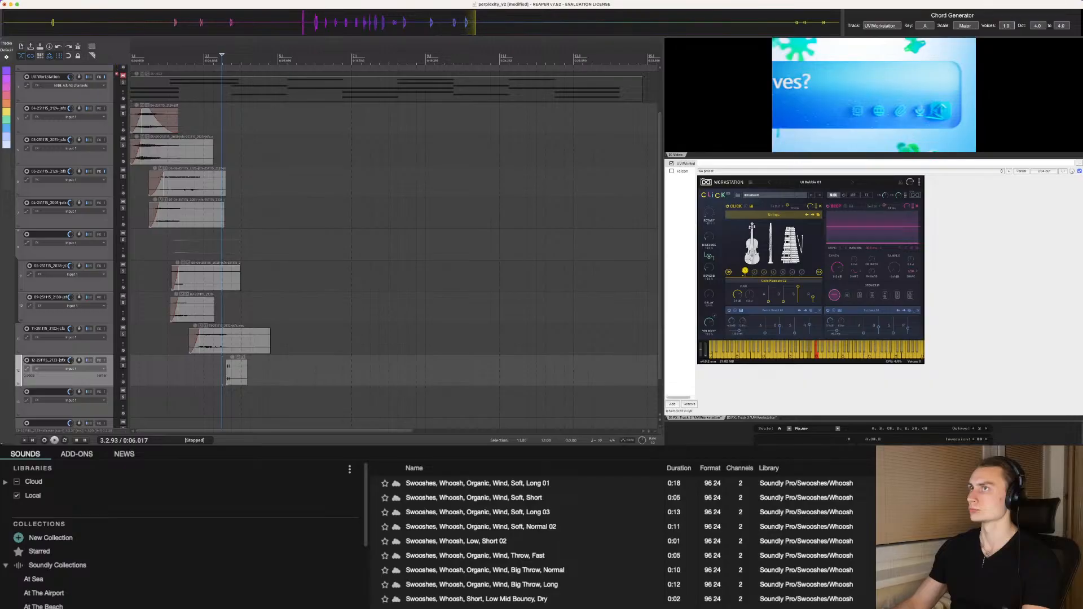
Step: Place the captured instrument click audio at about 6.3 s on the track below the UI Bubble item
left_click(232, 402)
left_click(226, 402)
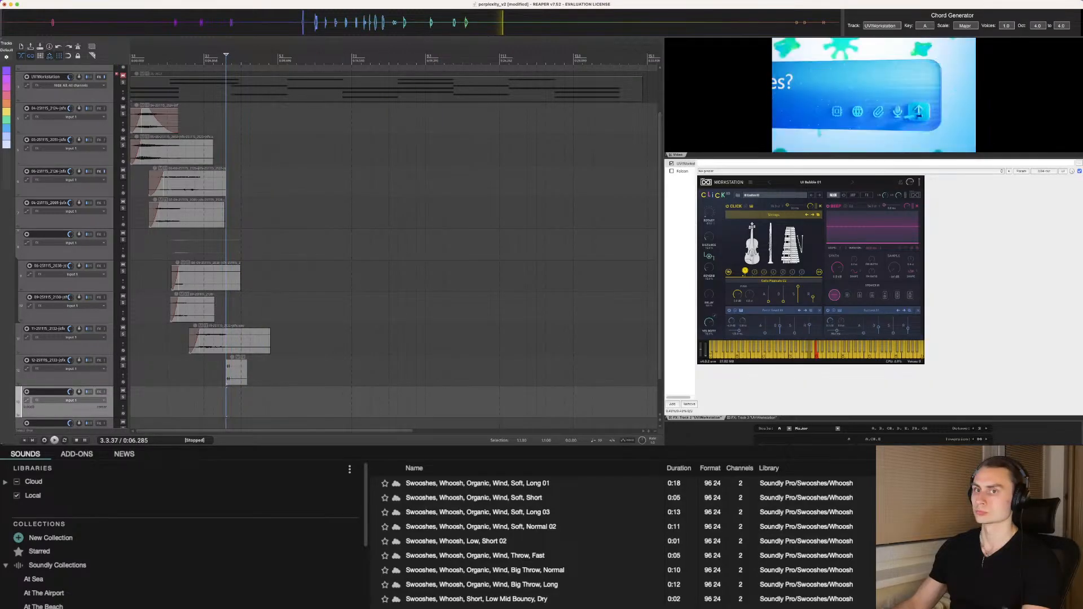
left_click(239, 402)
Step: Insert a new track above the two click tracks and nest both in it as a folder
left_click(62, 346)
key("super+t")
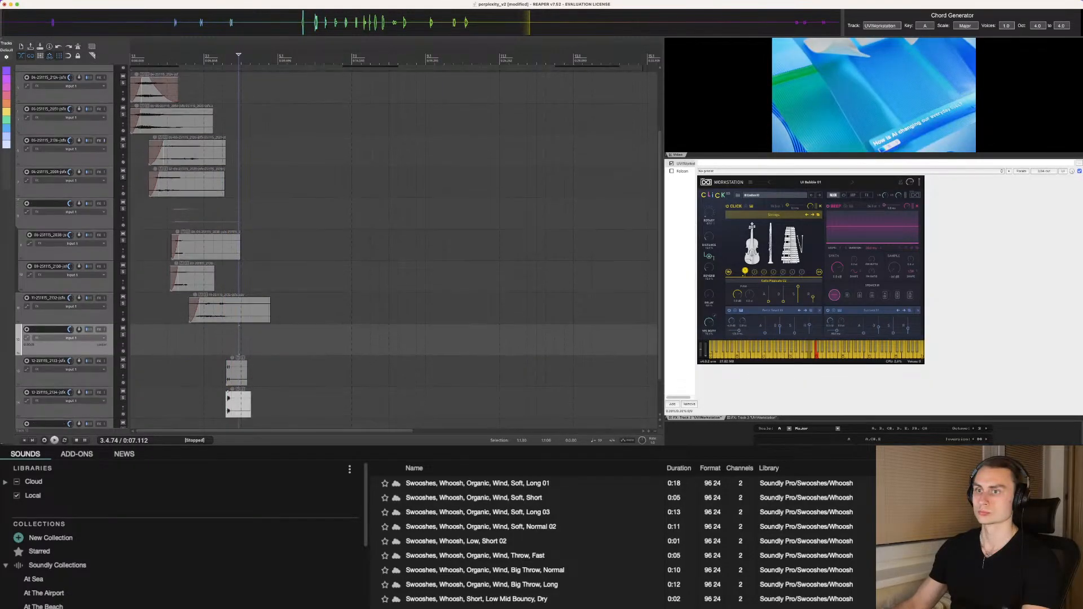
left_click(62, 377)
left_click(62, 408, "shift")
key("Tab")
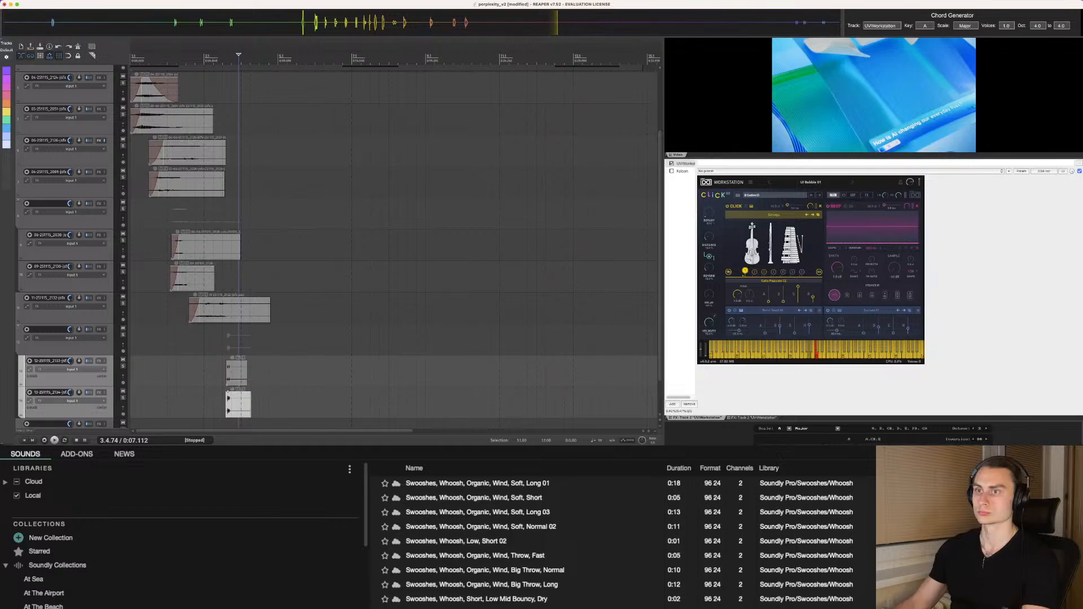
Step: Play the grouped click sounds twice from about 6.1 s against the video
left_click(227, 340)
left_click(223, 341)
key("space")
key("space")
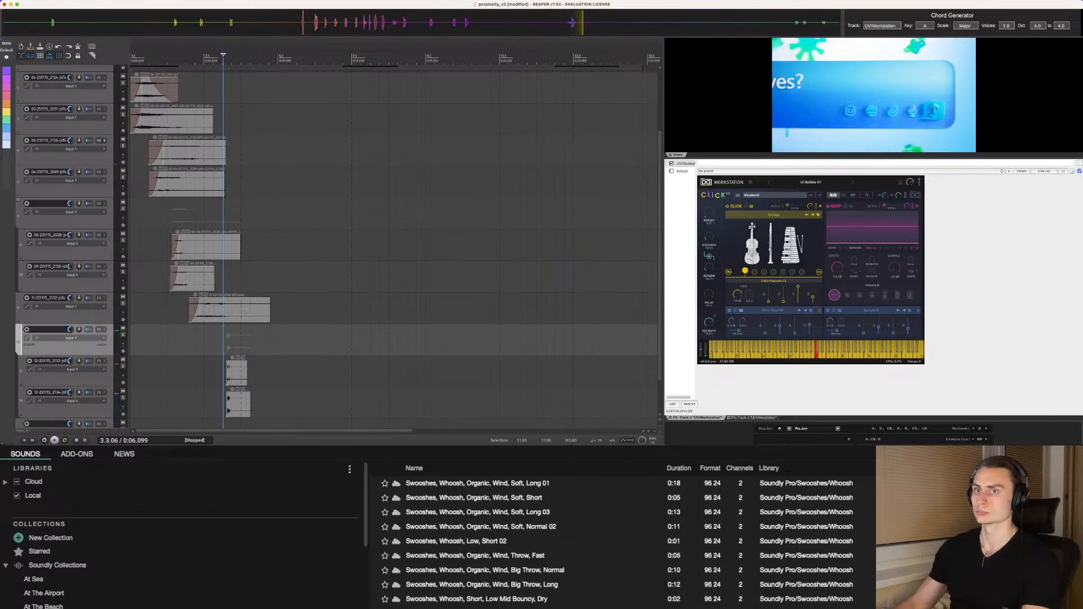
key("space")
key("space")
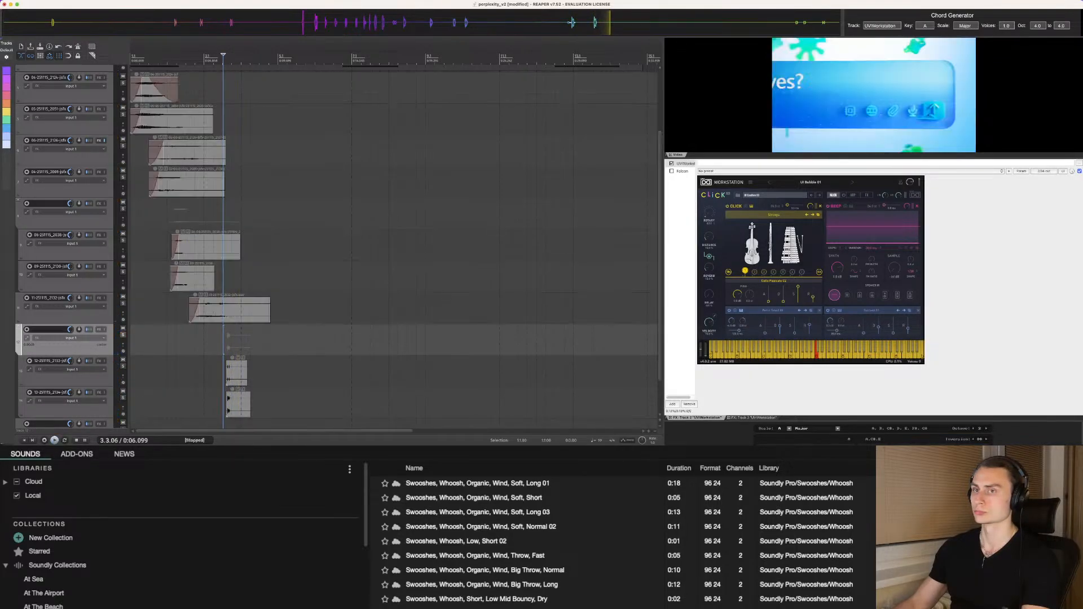
Step: Bring up the Falcon instrument and play the mix from about 5.5 s
left_click(682, 171)
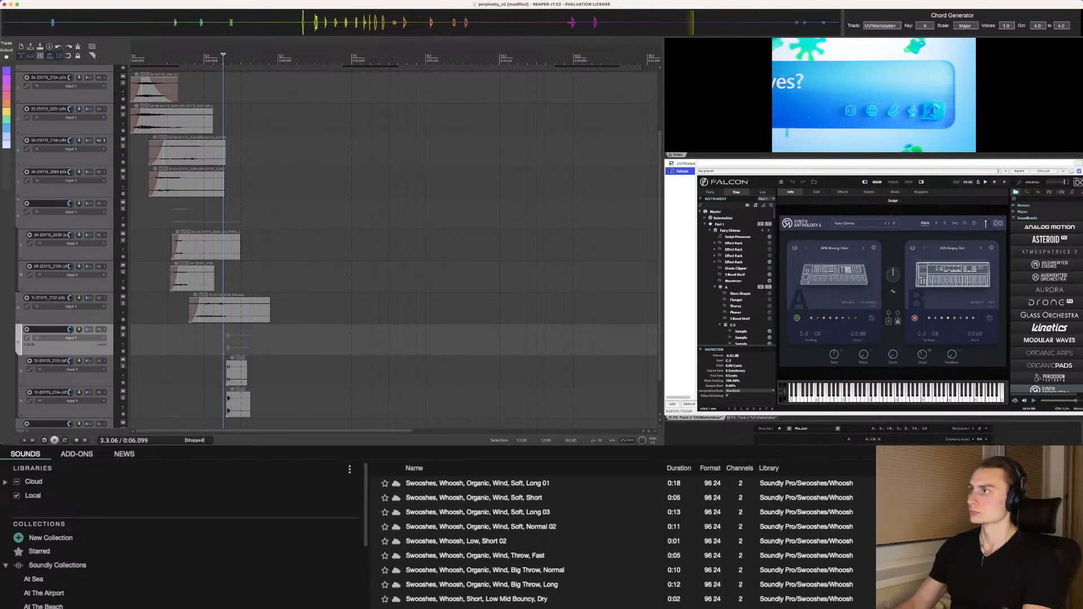
left_click(214, 372)
key("space")
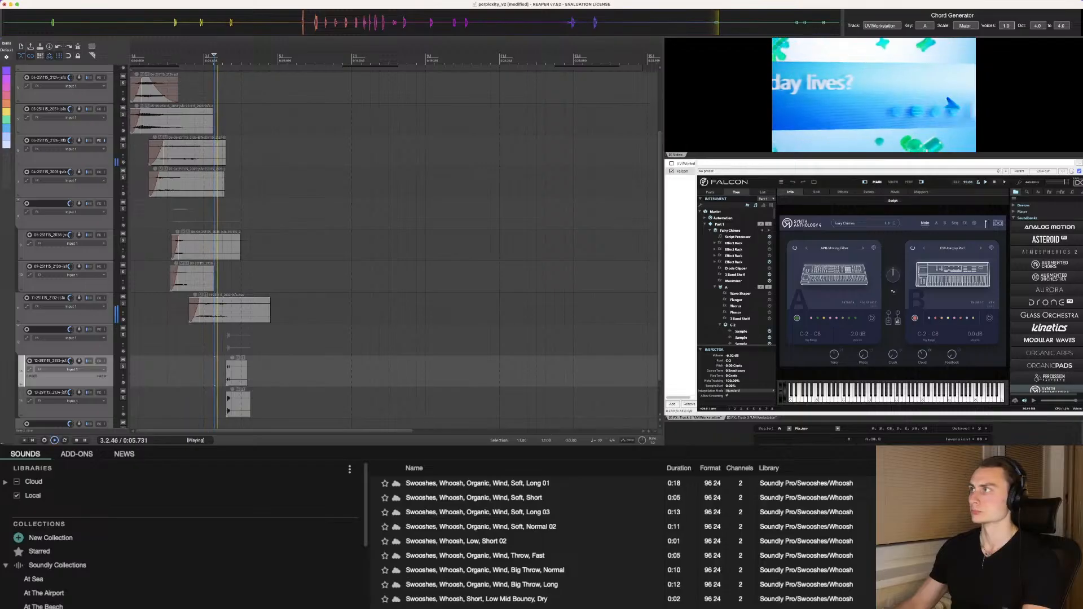
key("space")
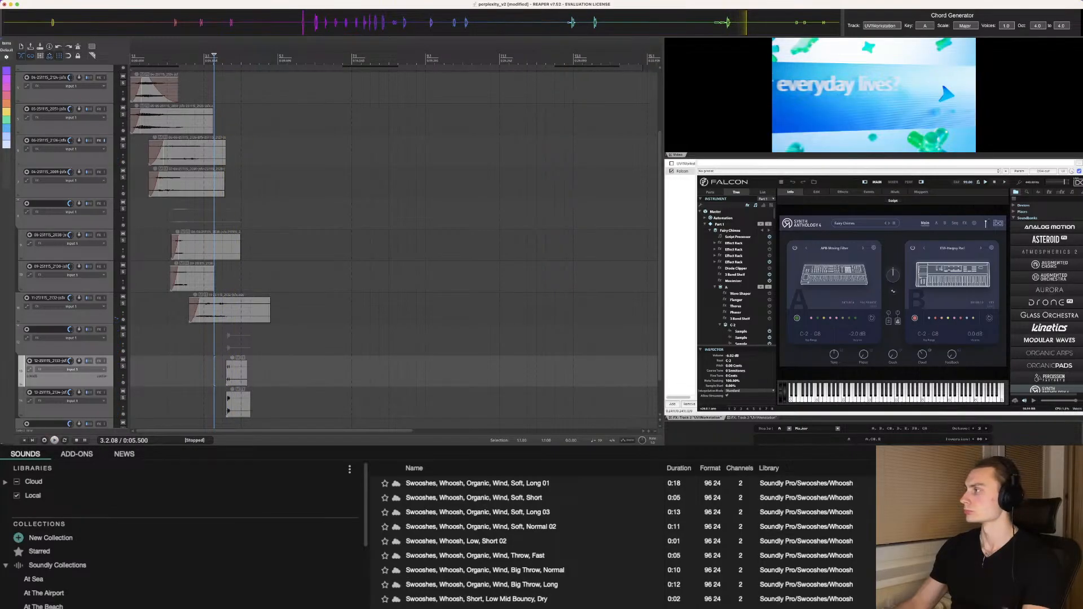
Step: Load the Speachy Froggy preset from the FX category of Falcon's Analog Motion library
left_click(1049, 227)
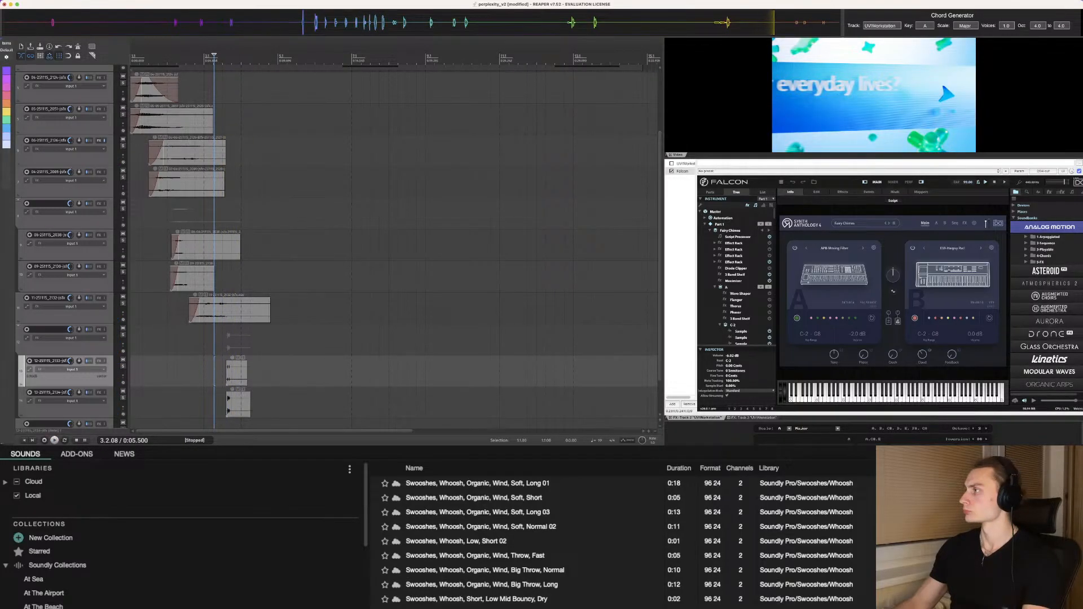
left_click(1040, 262)
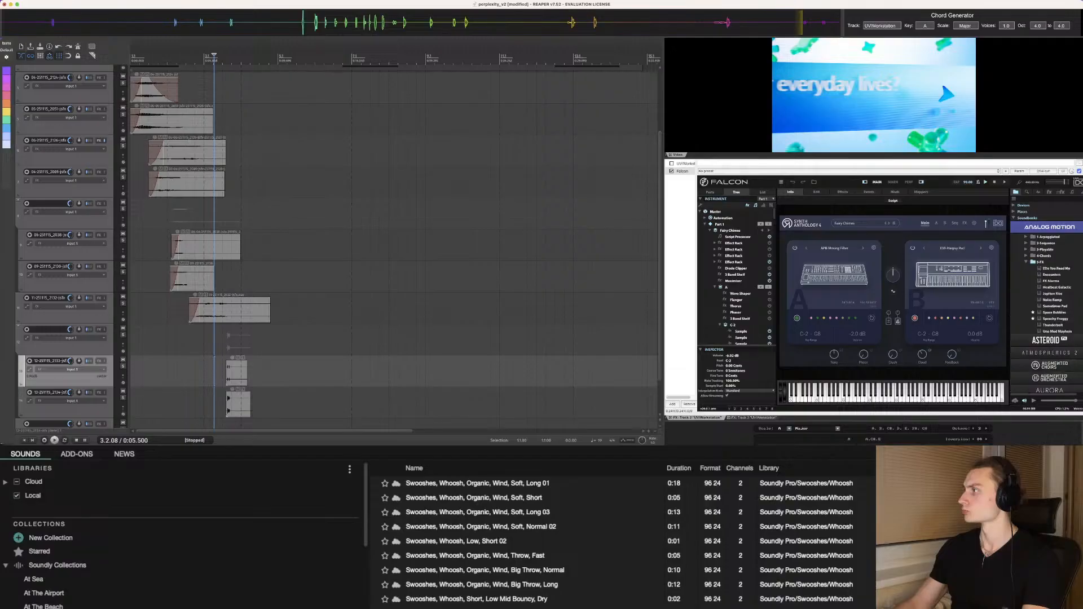
left_click(1055, 318)
left_click(1054, 313)
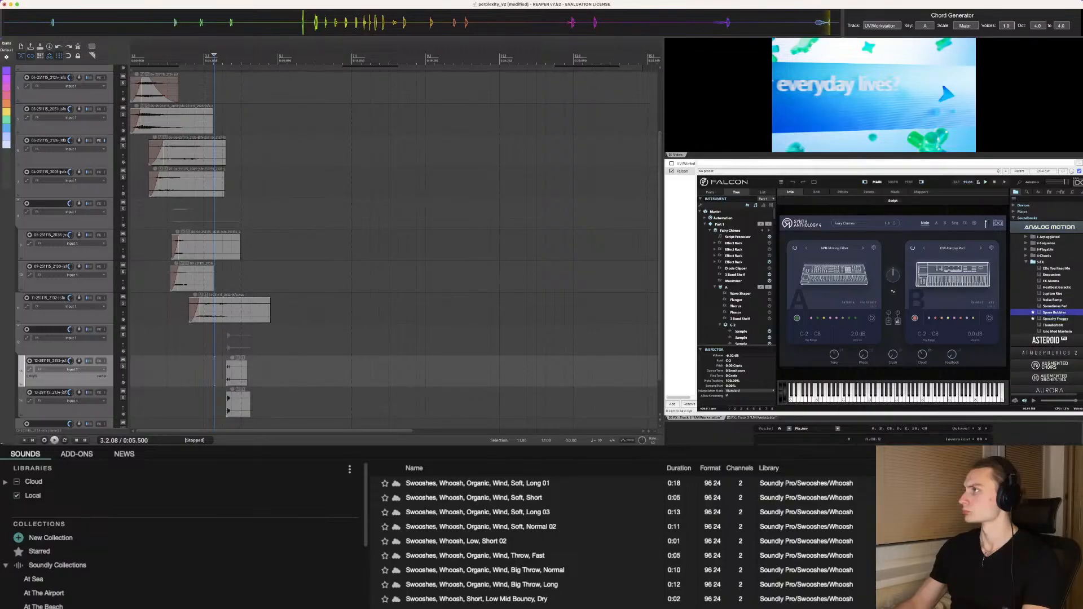
left_click(1056, 319)
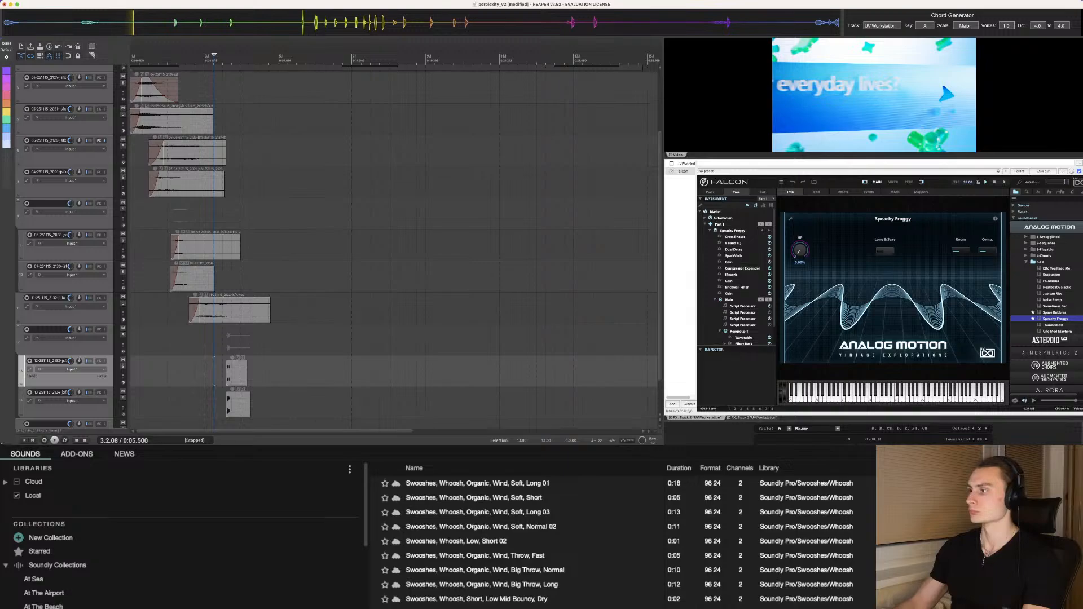
Step: Reveal the chord pads to play Speachy Froggy, restore the Falcon window's height and place the captured audio at about 6.3 s below the clicks
left_click_drag(846, 422, 846, 406)
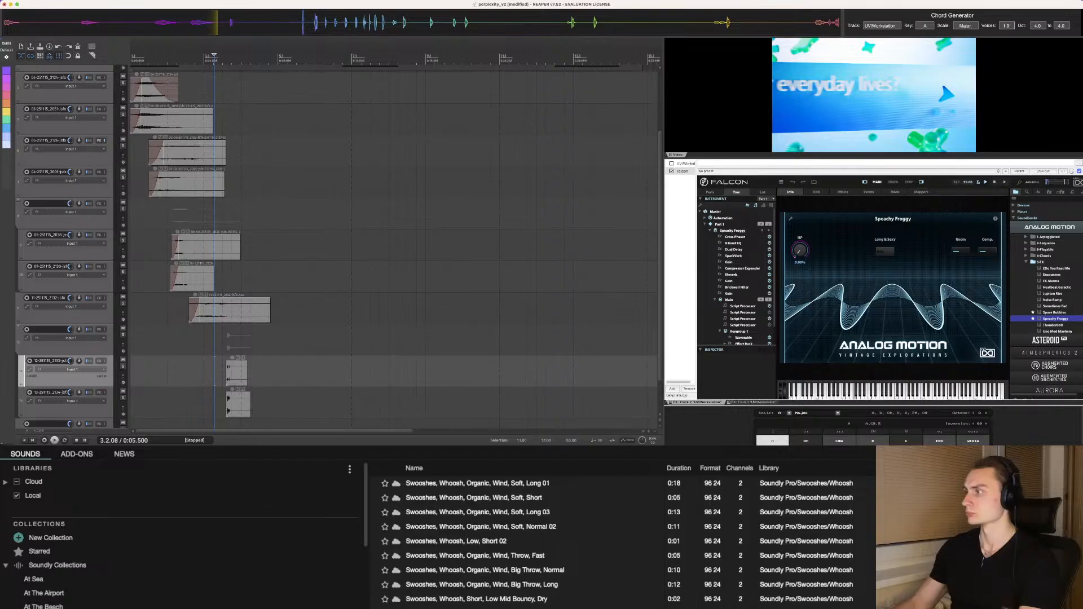
left_click_drag(874, 406, 874, 418)
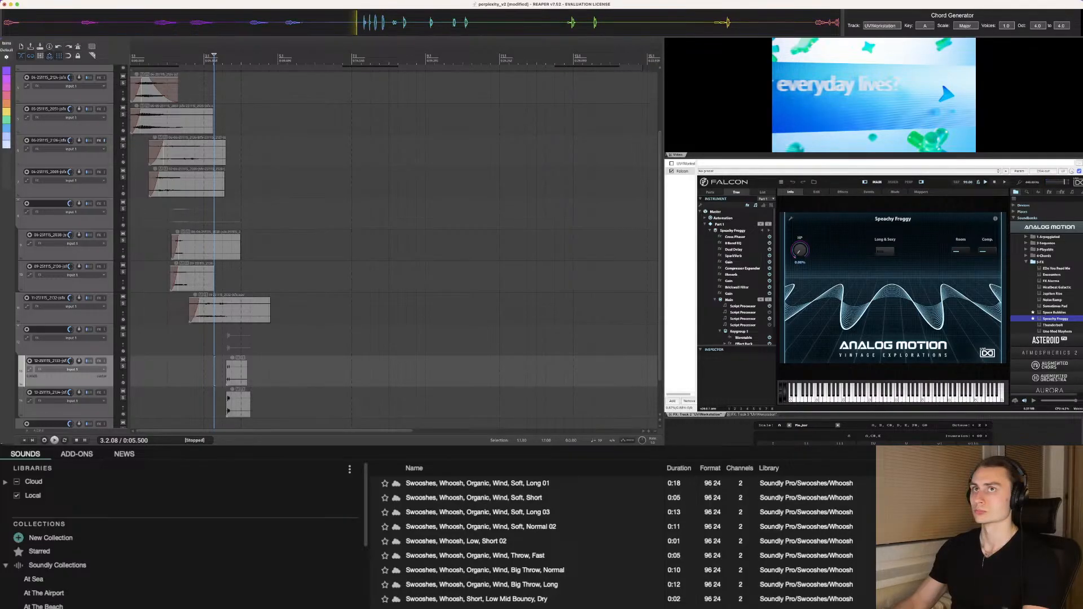
left_click_drag(214, 371, 238, 393)
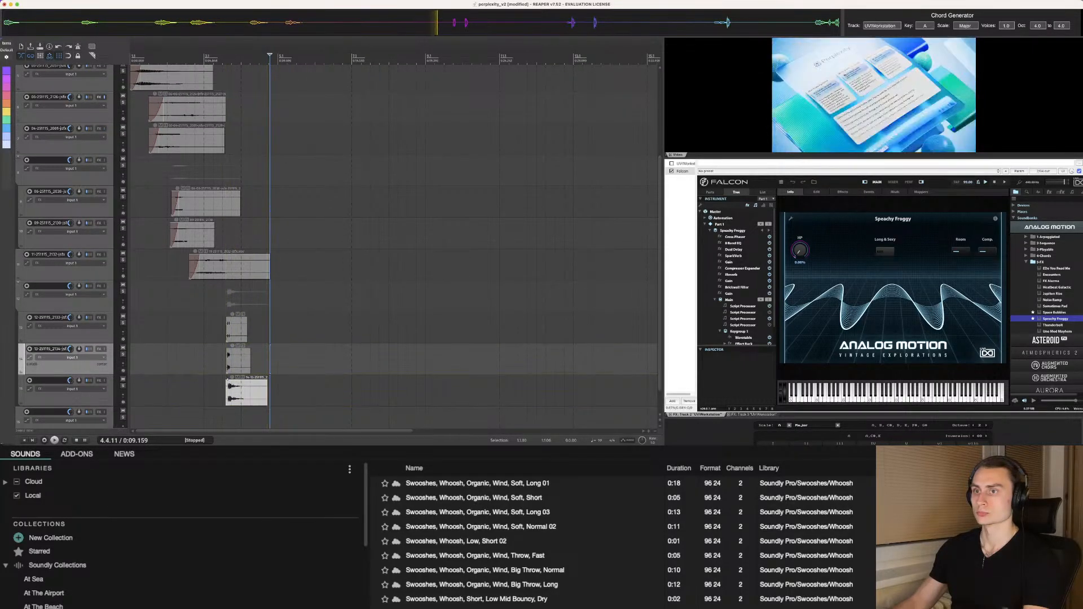
Step: Nudge the Speachy Froggy item slightly earlier to about 6.2 s and play it in context from about 5.8 s
left_click(219, 367)
key("space")
key("space")
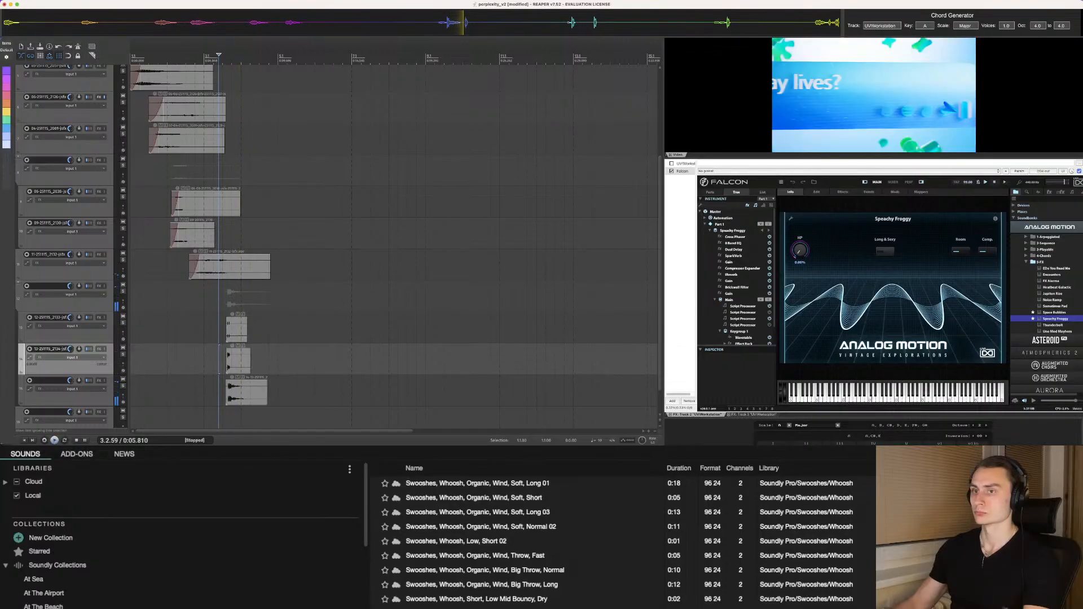
scroll(226, 364, "up", 5)
left_click_drag(418, 393, 416, 393)
key("space")
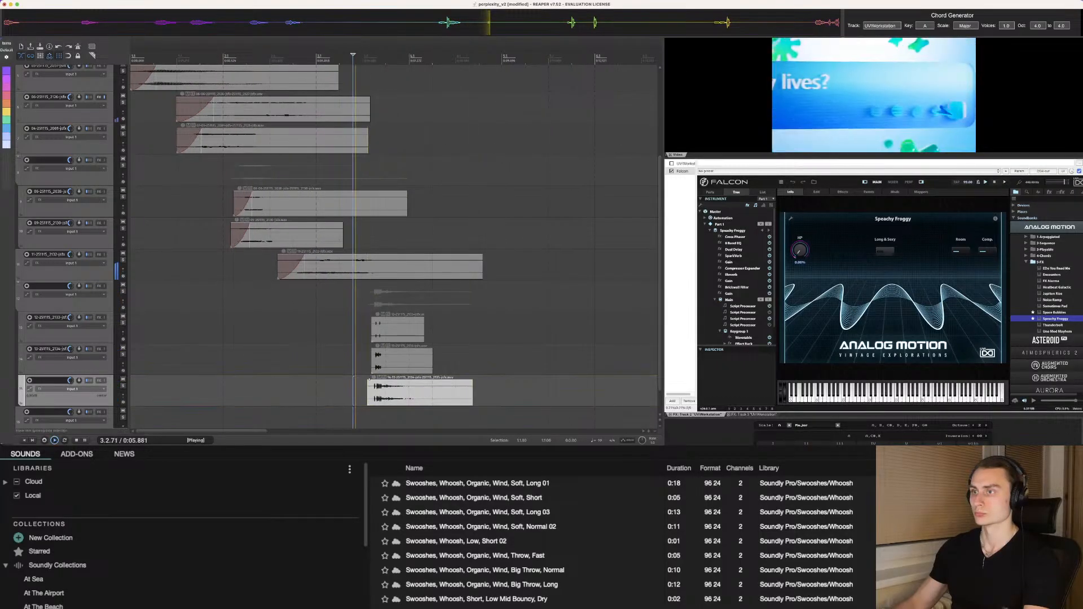
key("space")
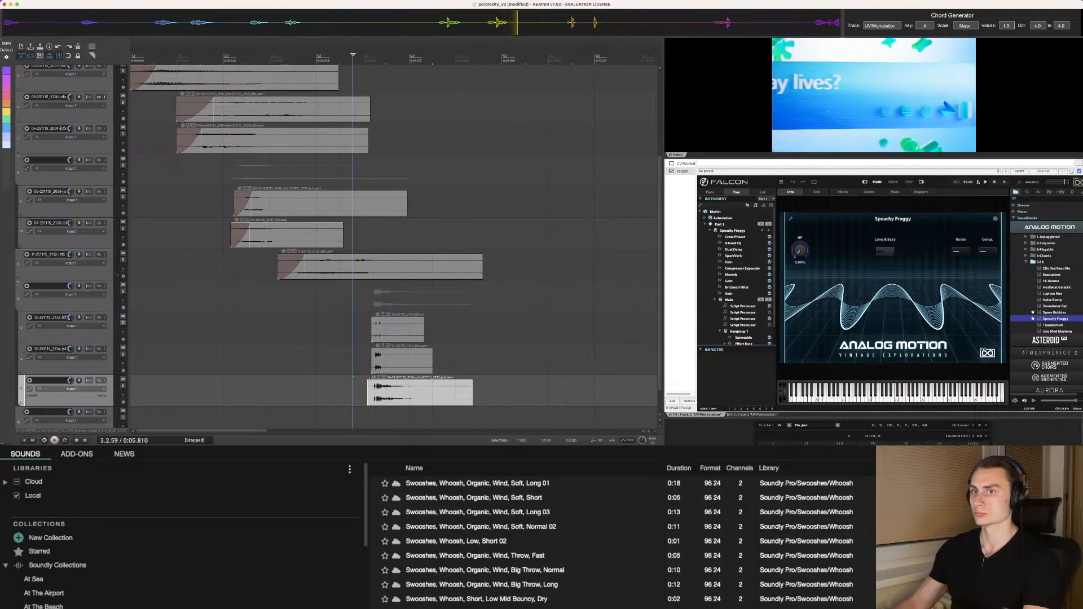
Step: Solo the UI Bubble track, play it from about 5.8 s and remove the solo
left_click(123, 323)
key("space")
key("space")
left_click(123, 323)
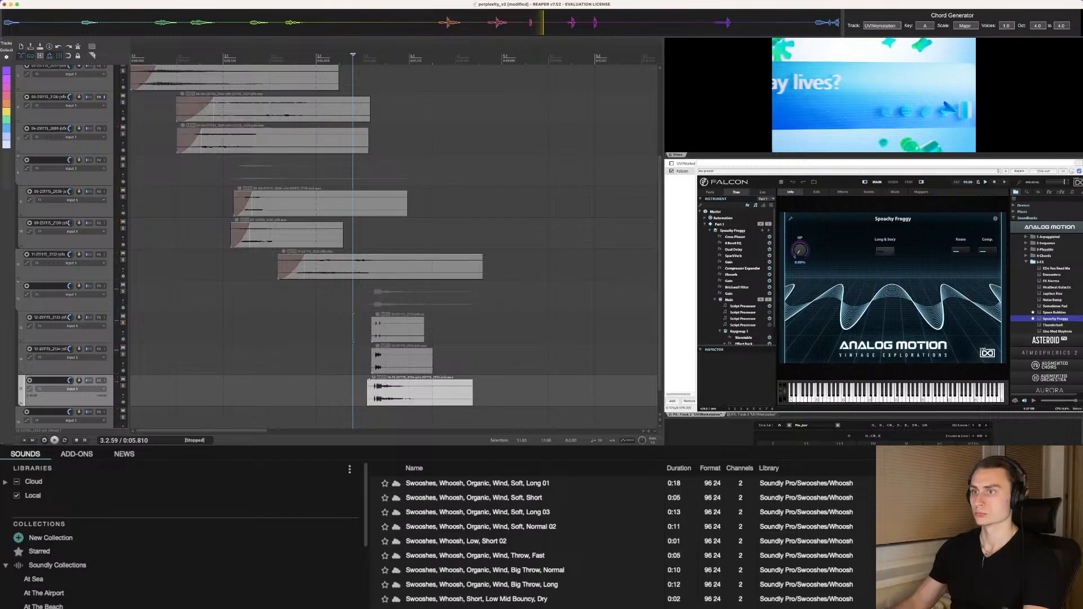
Step: Mute the track directly above Speachy Froggy, shift the Speachy Froggy item to about 6.3 s, fade it in and play it
left_click(123, 348)
scroll(378, 393, "down", 1)
key("space")
key("space")
left_click_drag(379, 395, 386, 395)
key("space")
key("space")
left_click_drag(367, 381, 368, 382)
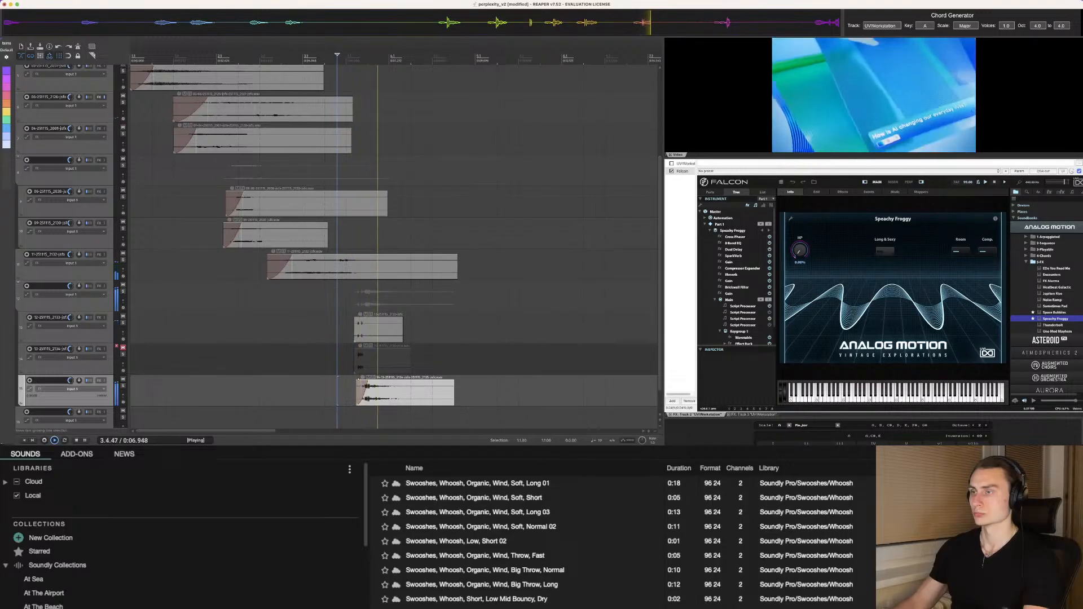
key("space")
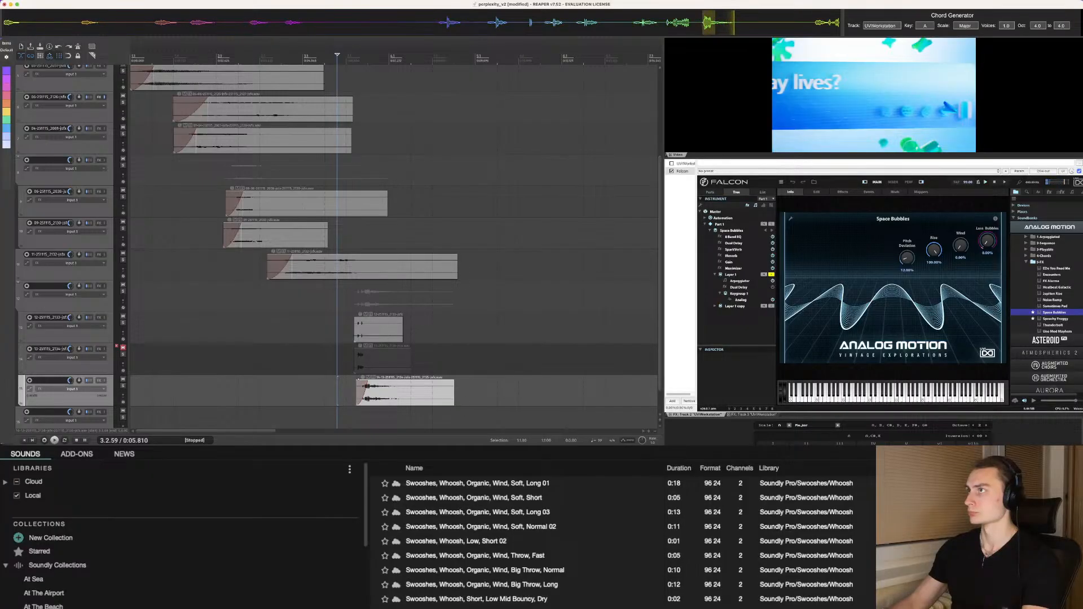
Step: Place the captured Space Bubbles audio at about 6.3 s on a new track above Speachy Froggy and play it from about 5.5 s
left_click_drag(725, 22, 371, 351)
scroll(488, 389, "down", 1)
key("super+t")
left_click(326, 358)
key("space")
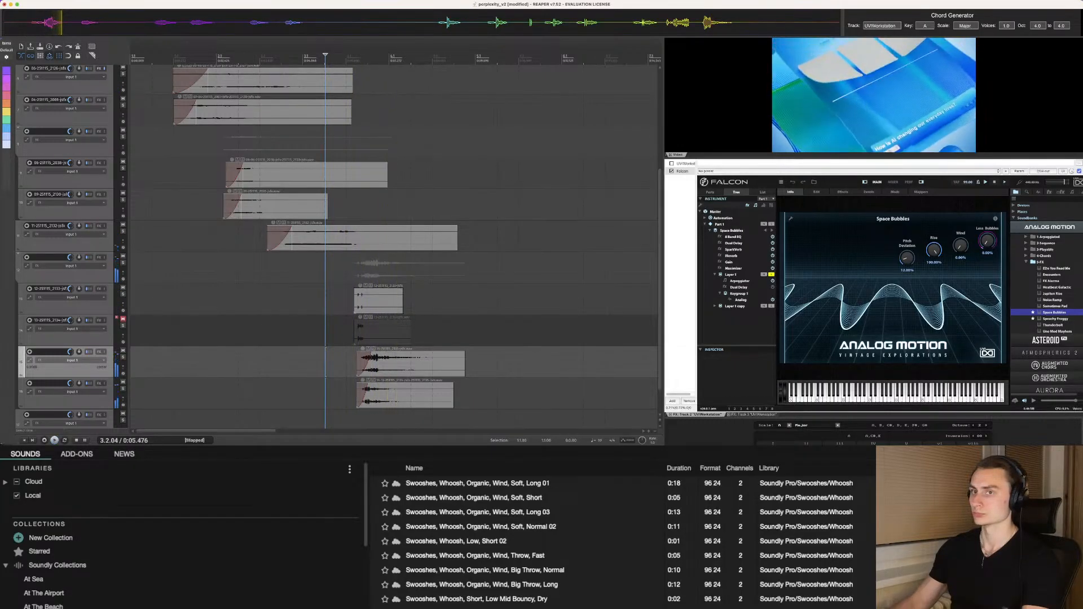
key("space")
key("space")
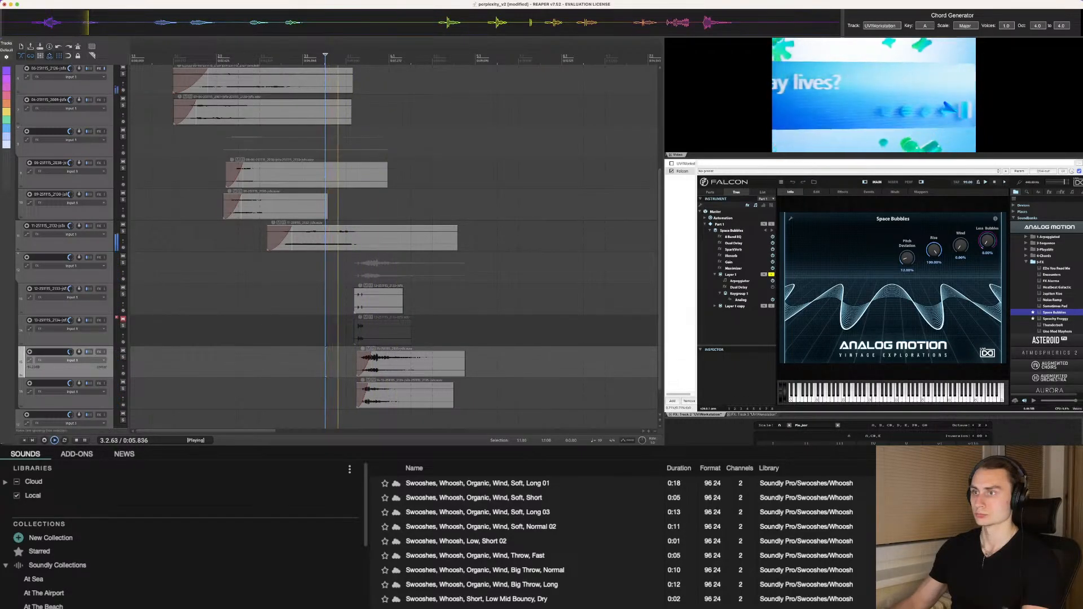
key("space")
Step: Trim and fade the Space Bubbles item to span about 6.2 to 7.6 s and play it in context
left_click_drag(465, 362, 354, 351)
key("space")
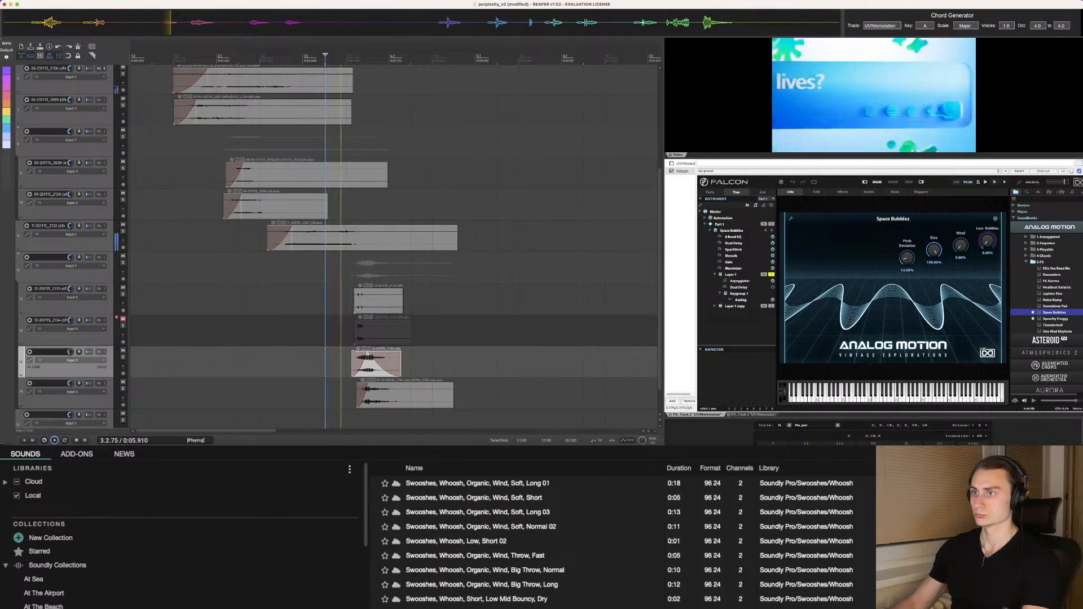
key("space")
key("space")
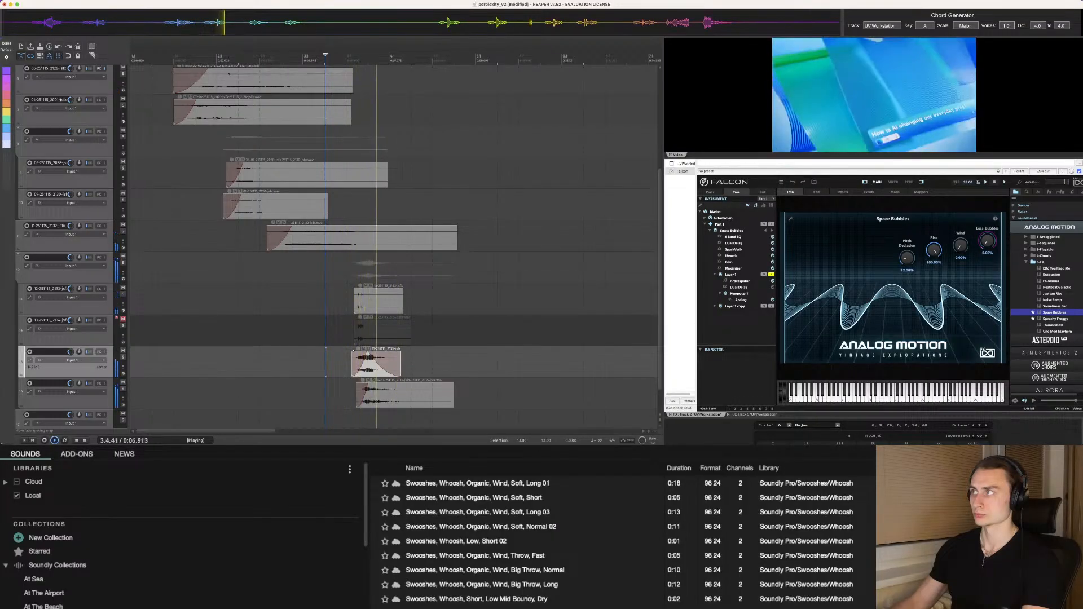
key("space")
Step: Shorten the Speachy Froggy item to end at about 8.2 s with a fade-out, and play it with Space Bubbles muted
left_click_drag(453, 395, 385, 385)
left_click(390, 395)
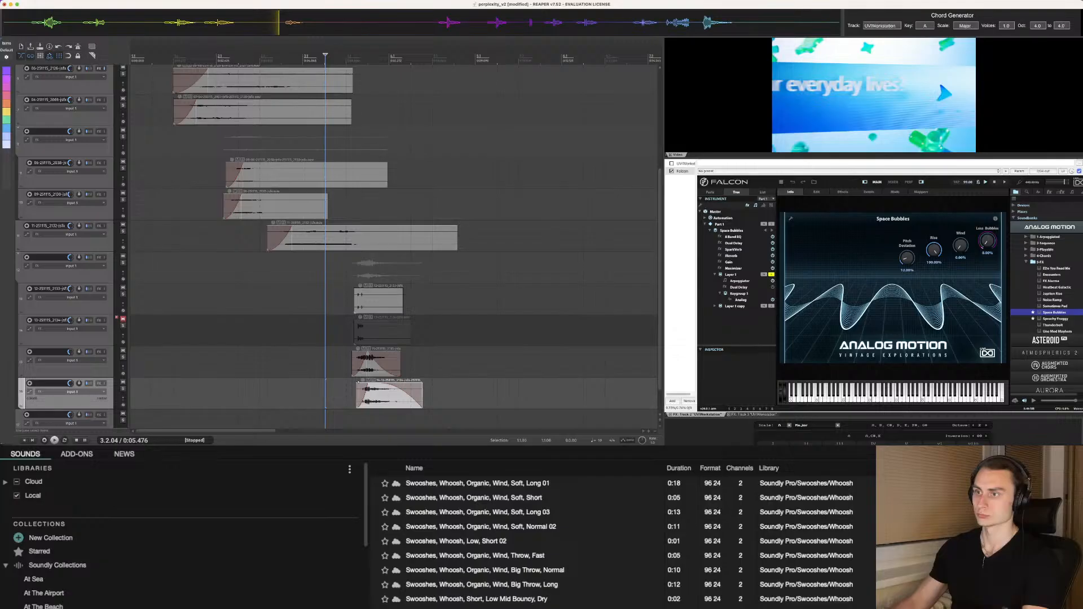
key("space")
key("space")
key("space")
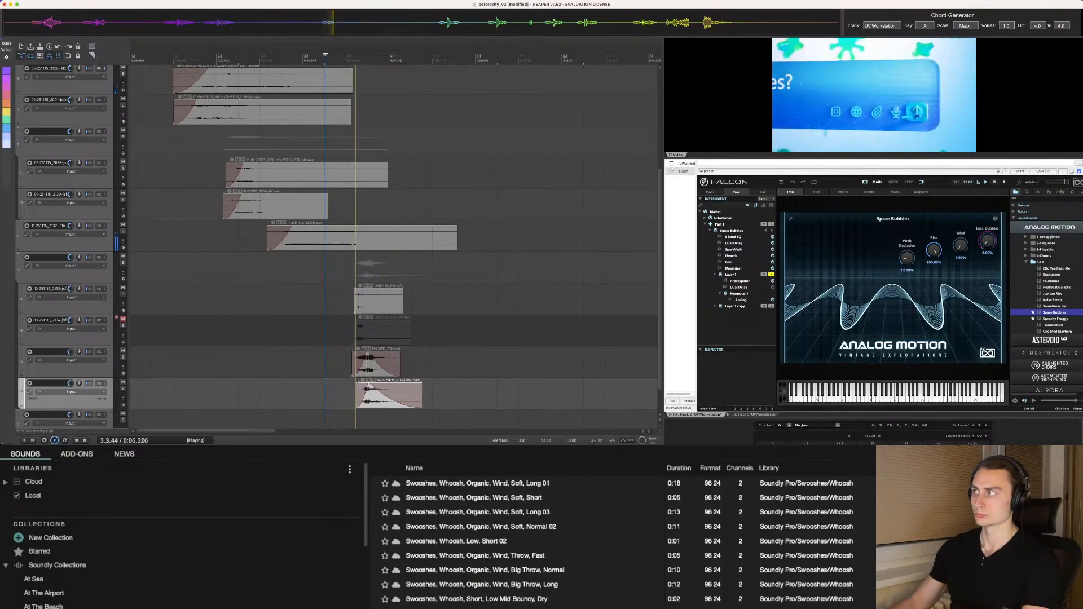
key("space")
key("space")
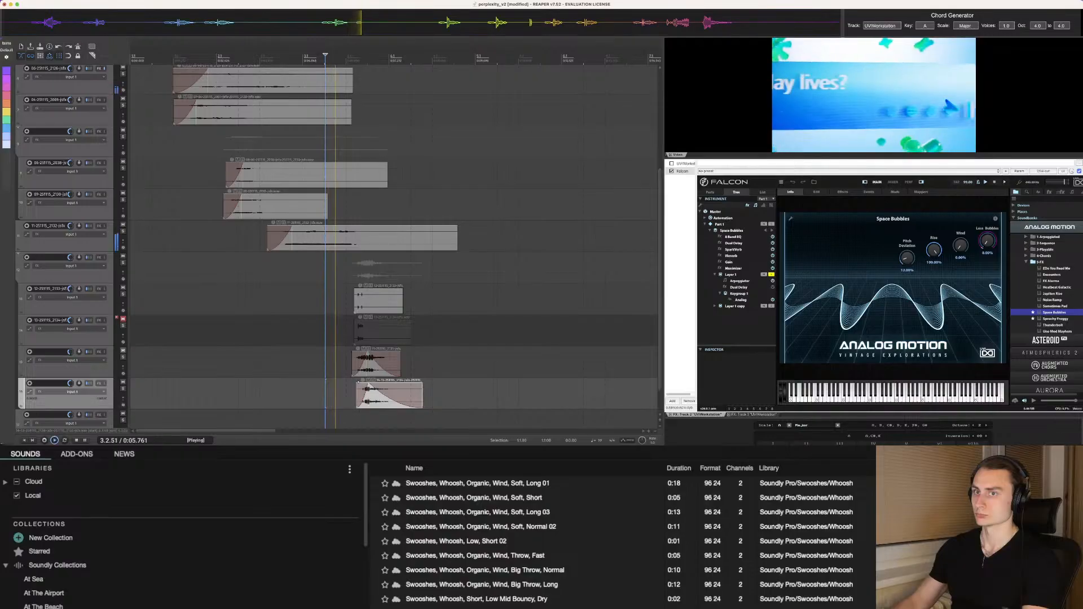
key("space")
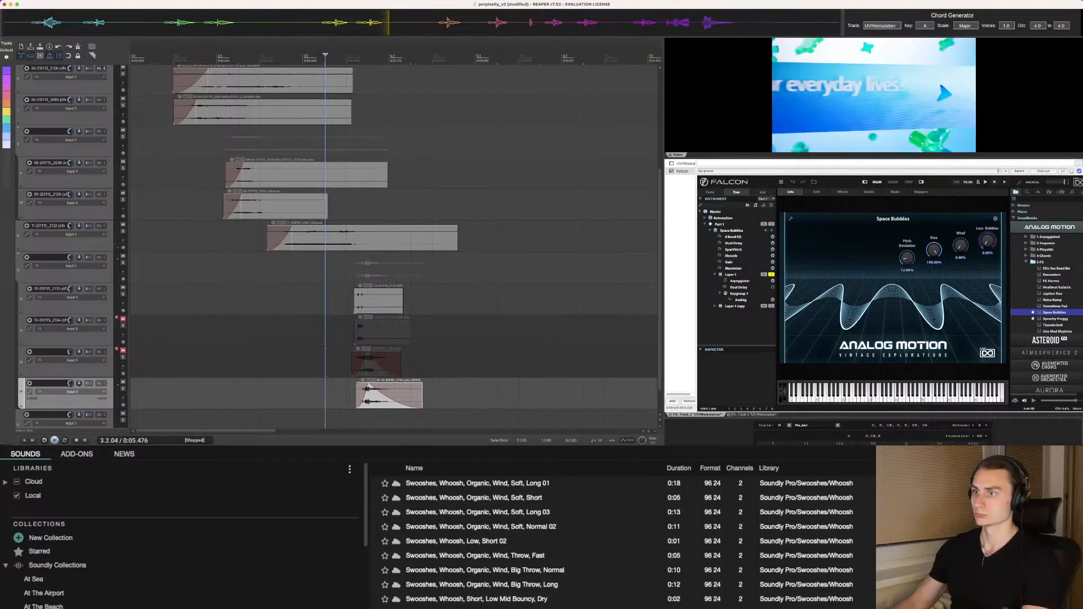
Step: Shorten the faded Speachy Froggy item further to end at about 7.6 s, checking it by playing from about 5.5 s
left_click_drag(422, 396, 394, 397)
key("space")
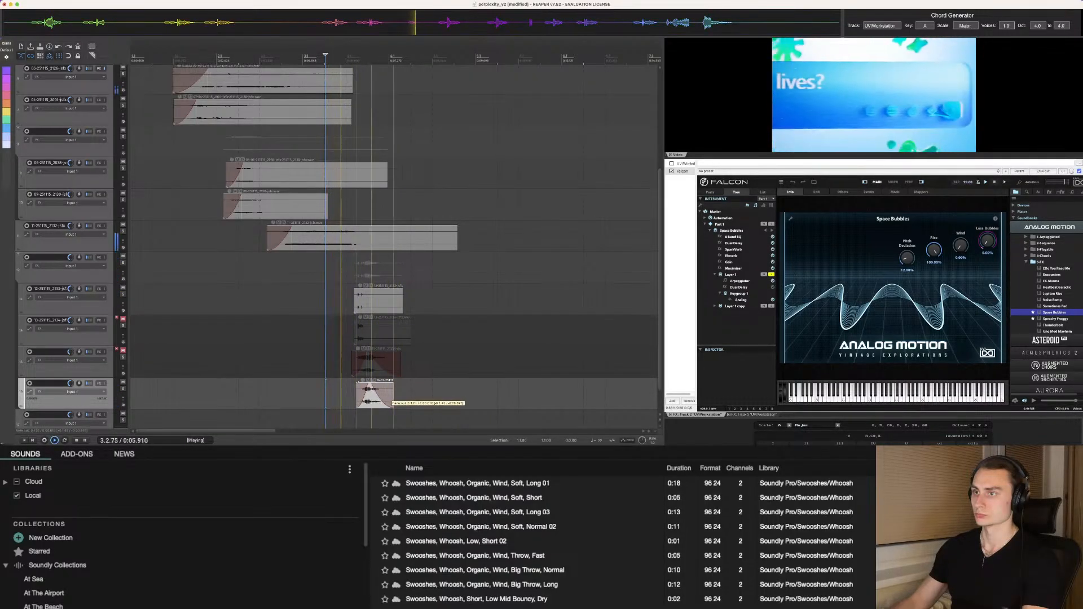
key("space")
key("space")
left_click_drag(394, 392, 380, 391)
key("space")
key("space")
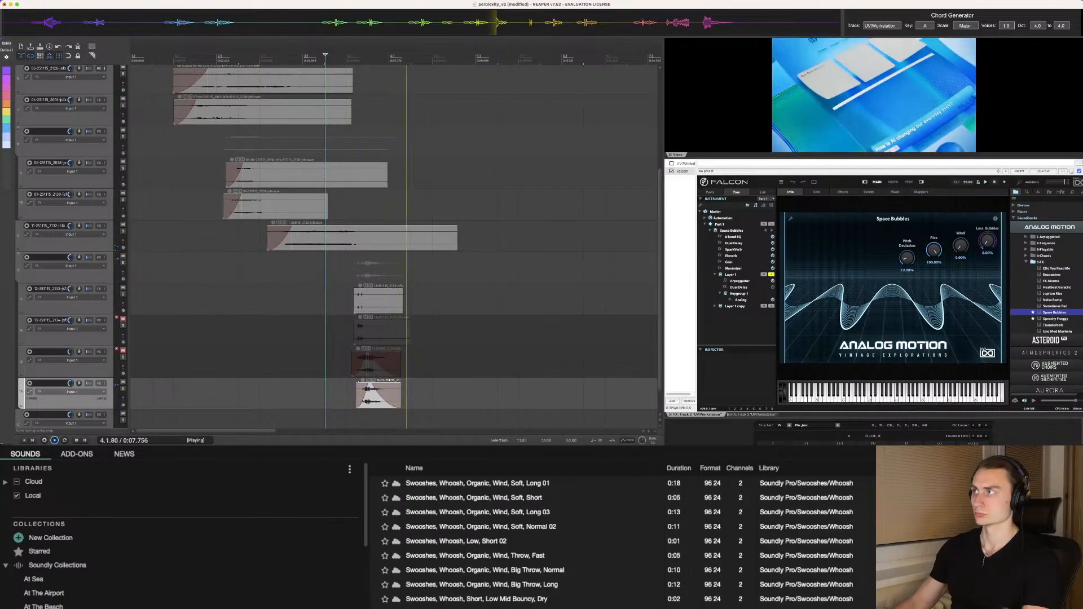
key("space")
key("space")
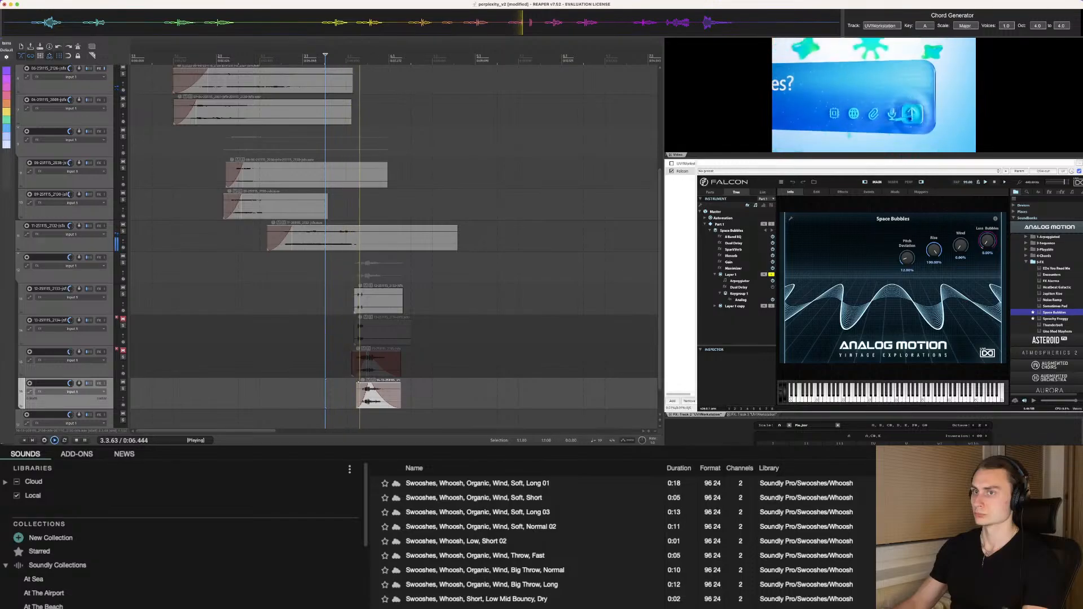
key("space")
Step: Play with the muted track above Space Bubbles briefly enabled, mute it again and unmute the Space Bubbles track
left_click(123, 320)
key("space")
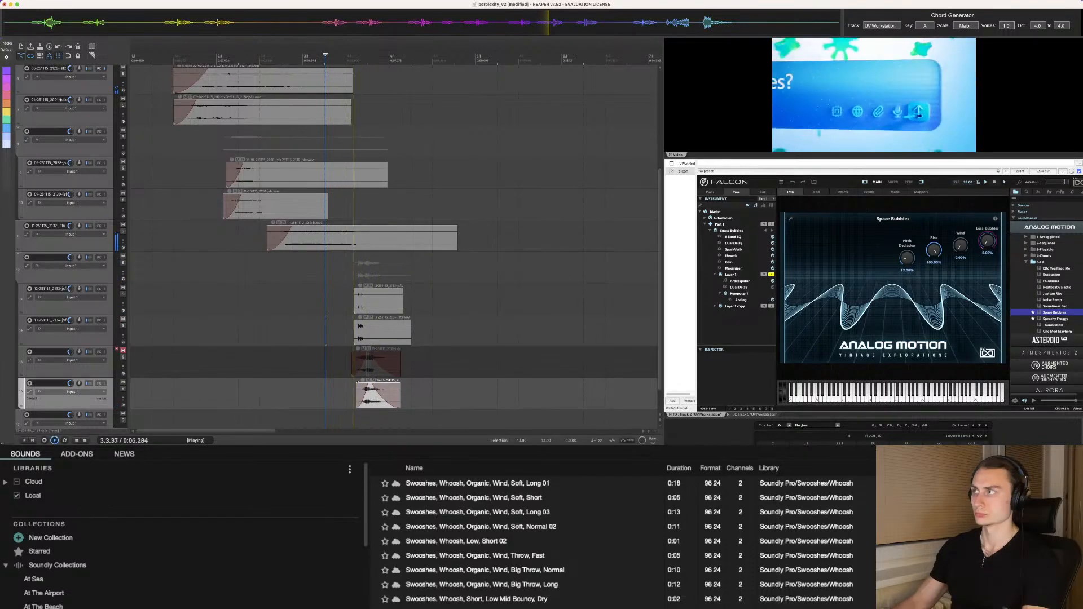
key("space")
left_click(123, 320)
key("space")
left_click(123, 351)
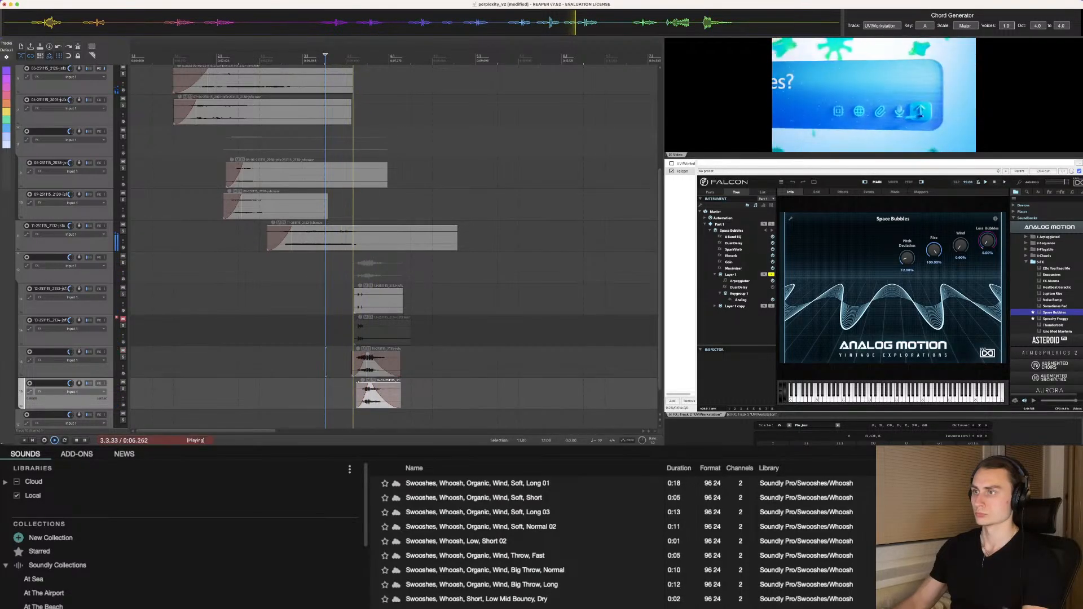
key("space")
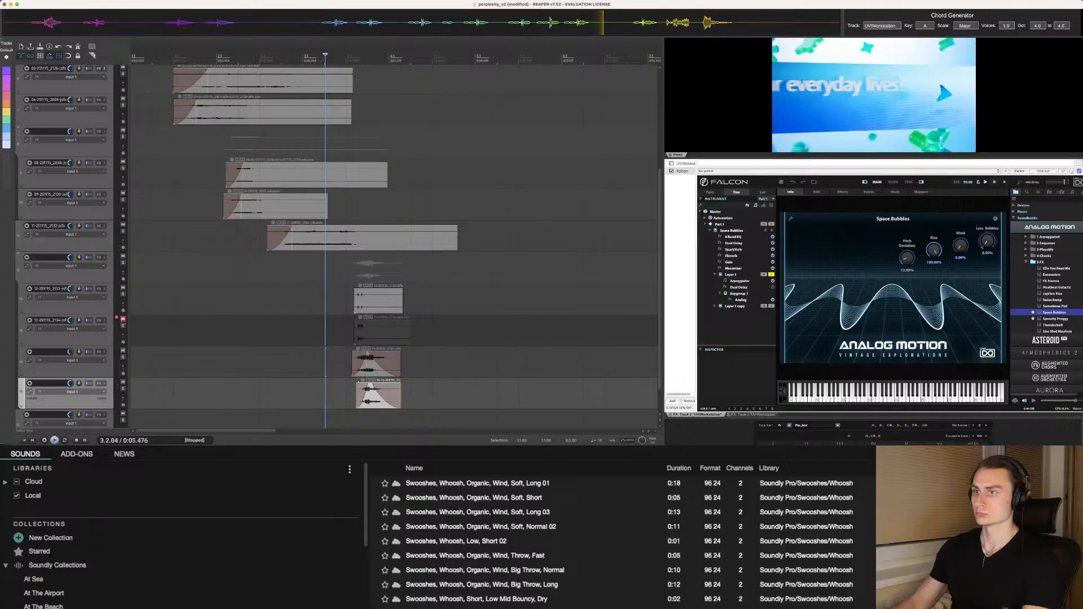
Step: Move the Space Bubbles item to about 6.3 s, extend its end to about 7.8 s with a fade-out and play it
left_click_drag(401, 363, 378, 361)
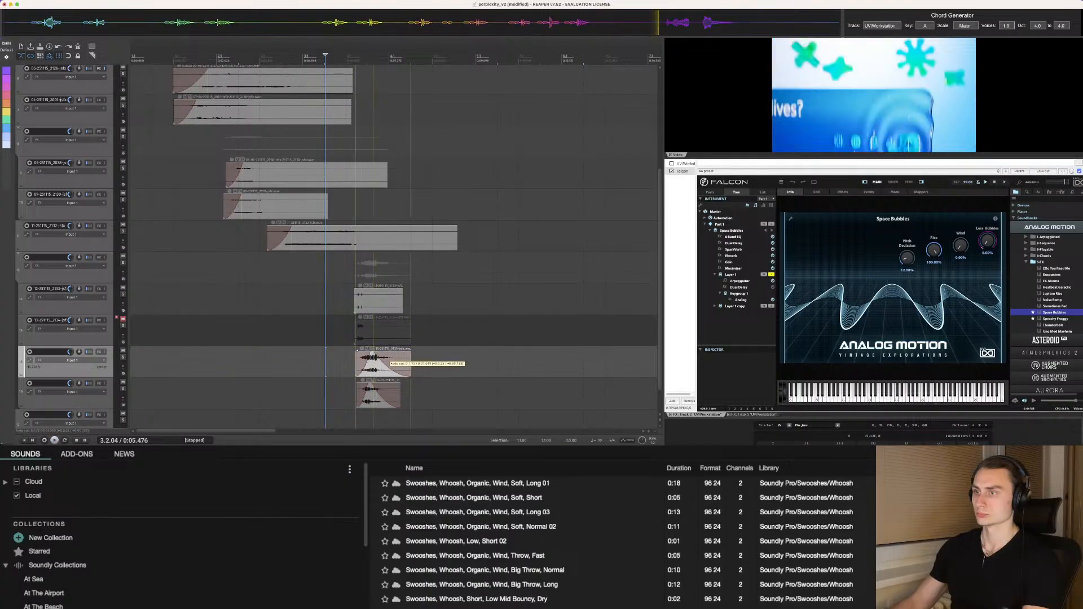
key("space")
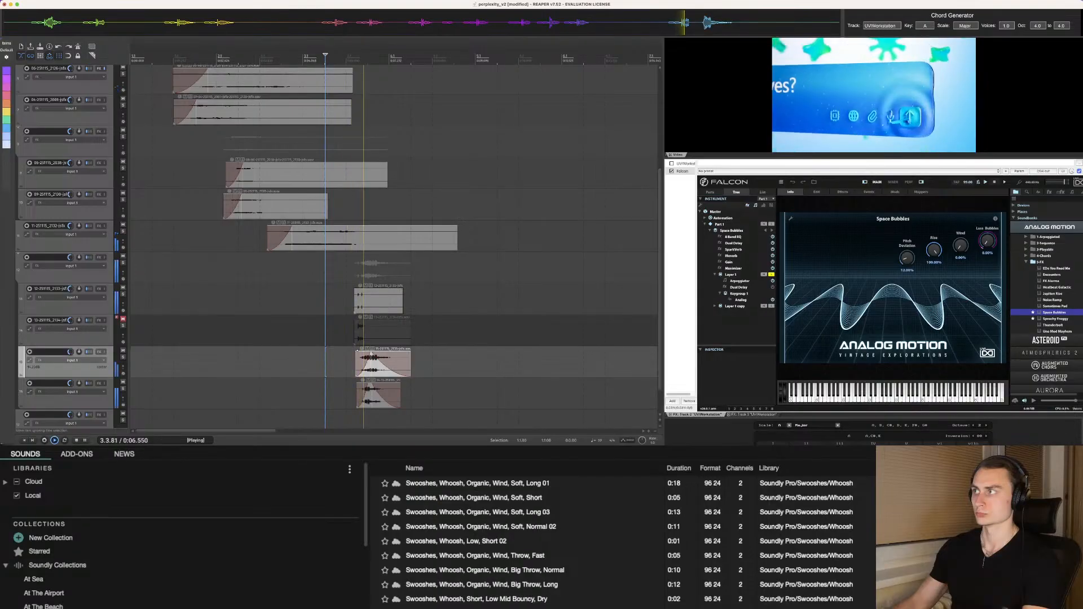
key("space")
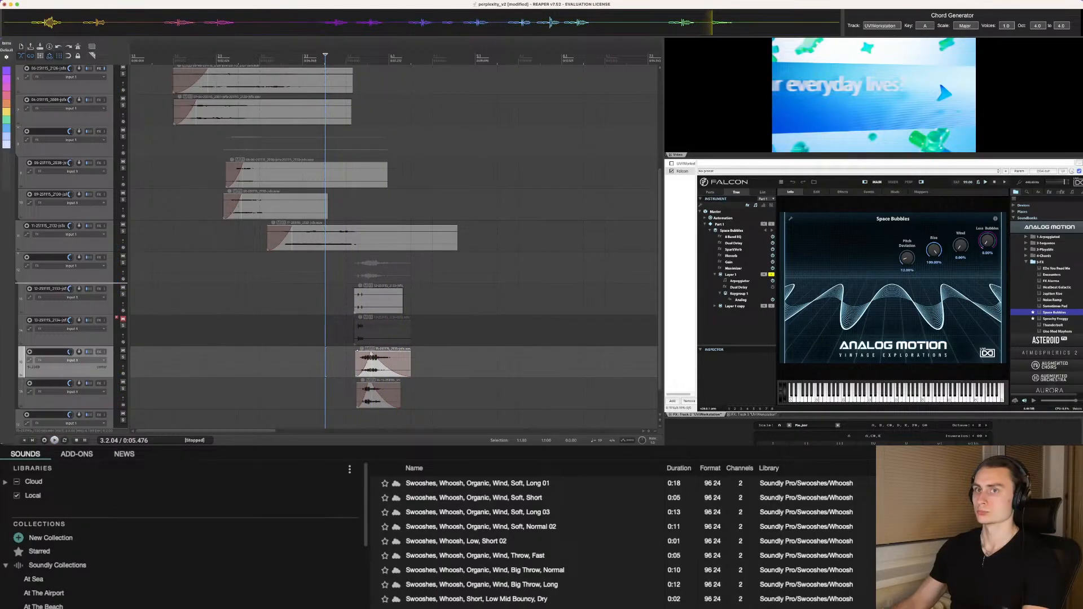
Step: Add a track above the muted one and load UI Confirm 01 from Click's User Interface category in UVI Workstation
key("Up")
key("Up")
key("super+t")
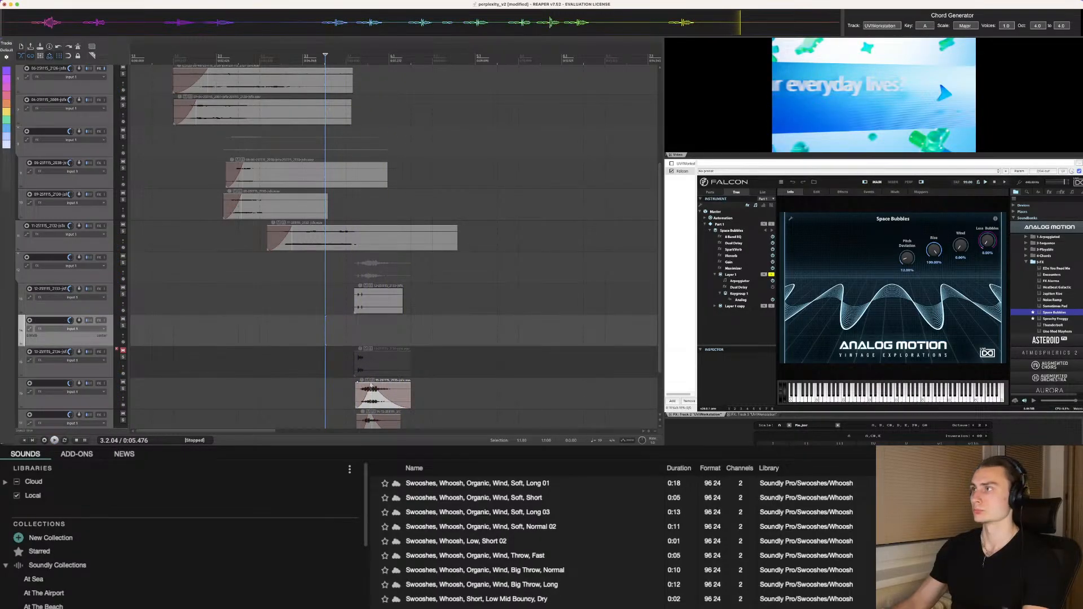
left_click(671, 171)
left_click(672, 164)
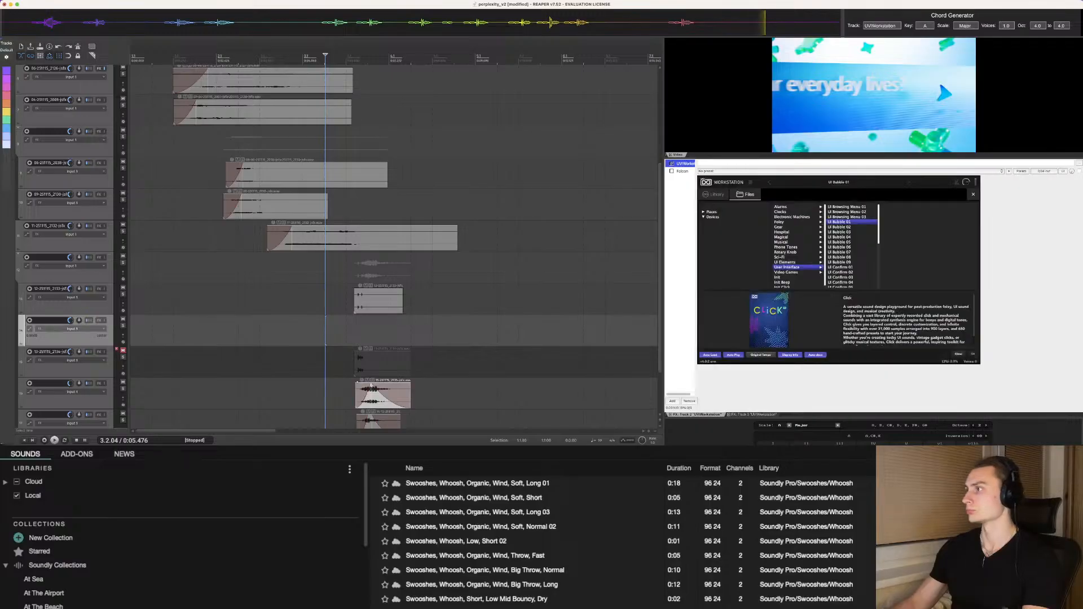
left_click(841, 268)
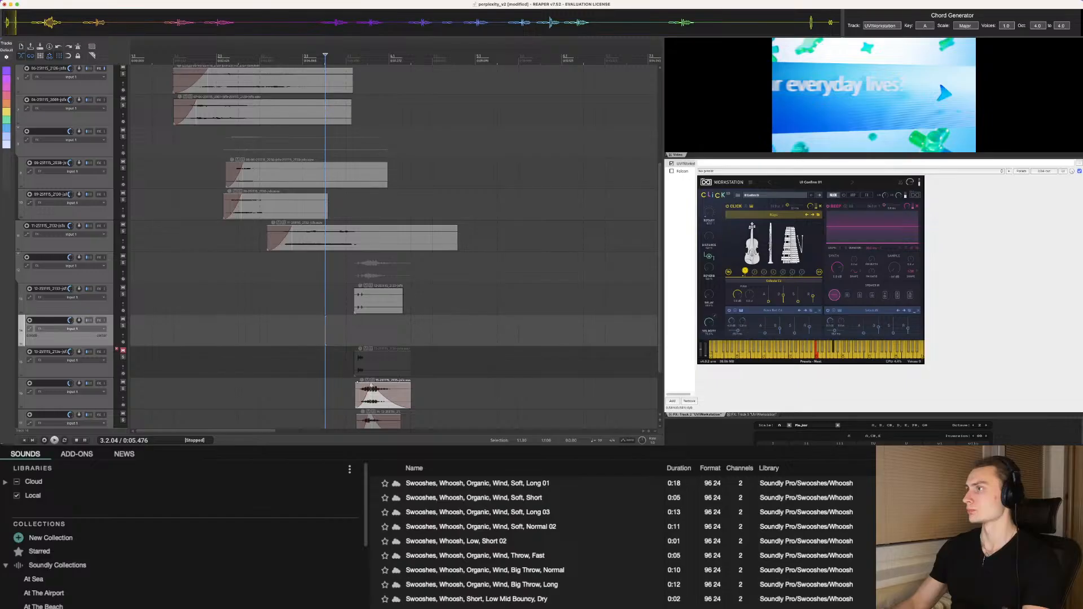
Step: Step through the sounds inside Click and stop on the one picturing a phone and a watch
left_click(820, 195)
left_click(819, 195)
left_click(820, 196)
left_click(820, 195)
left_click(820, 195)
left_click(819, 195)
left_click(812, 195)
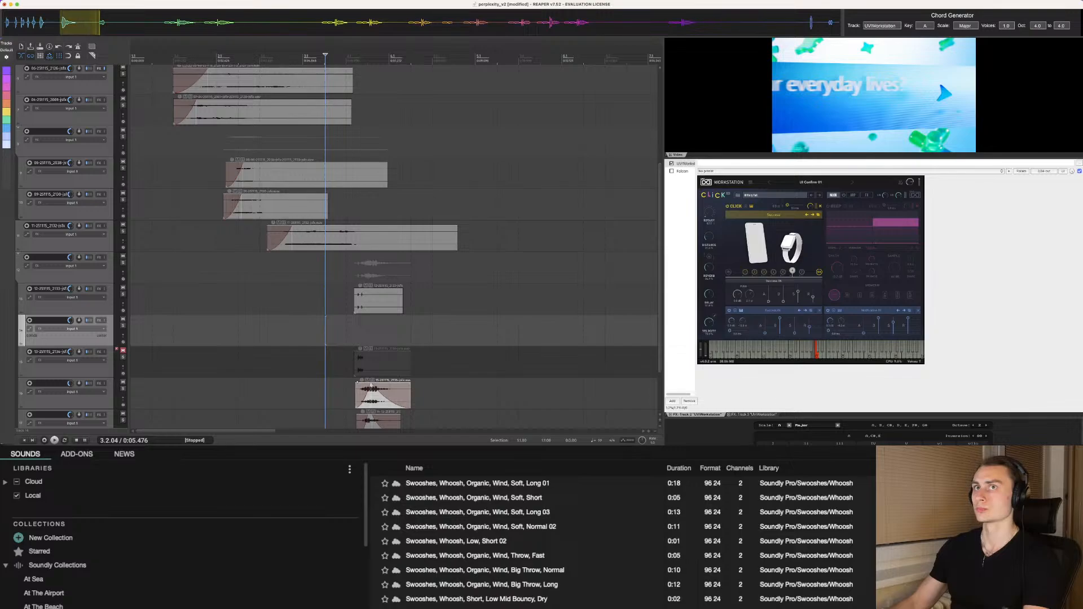
Step: Place the captured Click sound at about 6.3 s on the track below Speachy Froggy and play it
left_click_drag(325, 331, 438, 395)
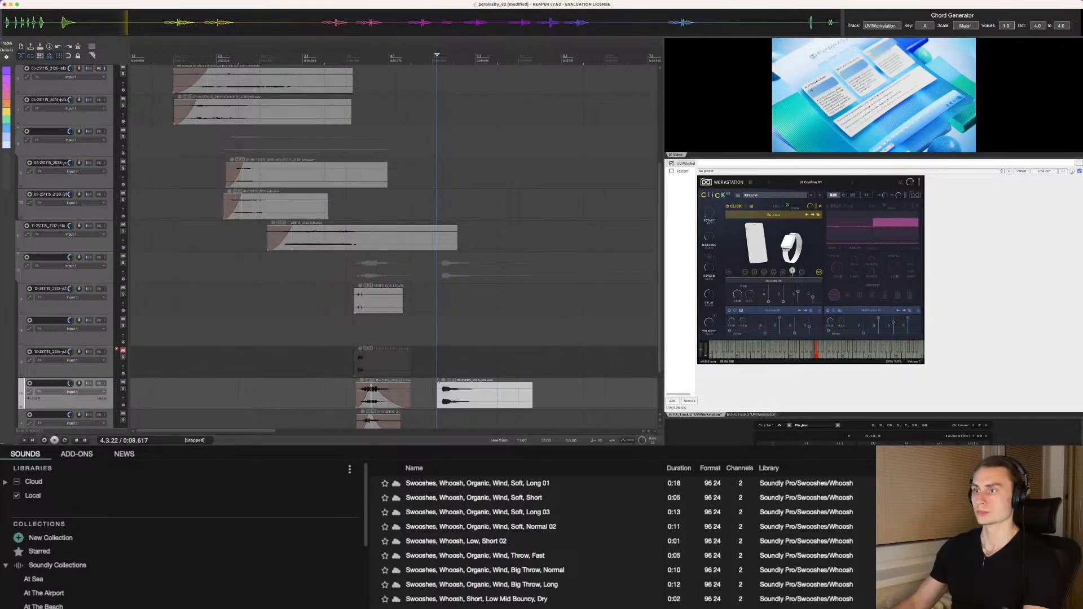
scroll(437, 394, "down", 2)
left_click_drag(439, 316, 359, 389)
left_click(357, 395)
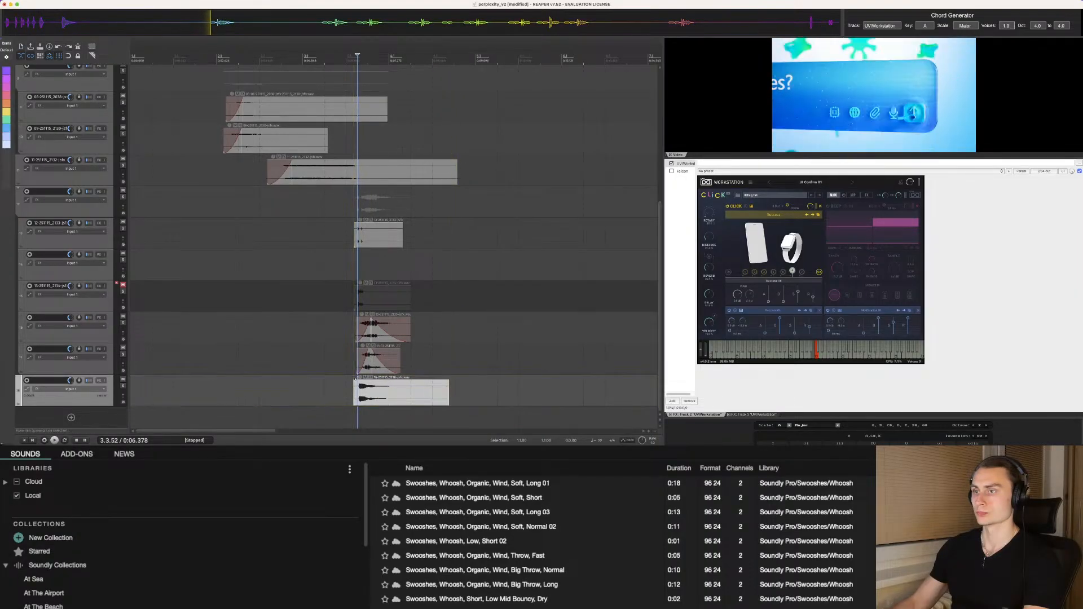
left_click(349, 395)
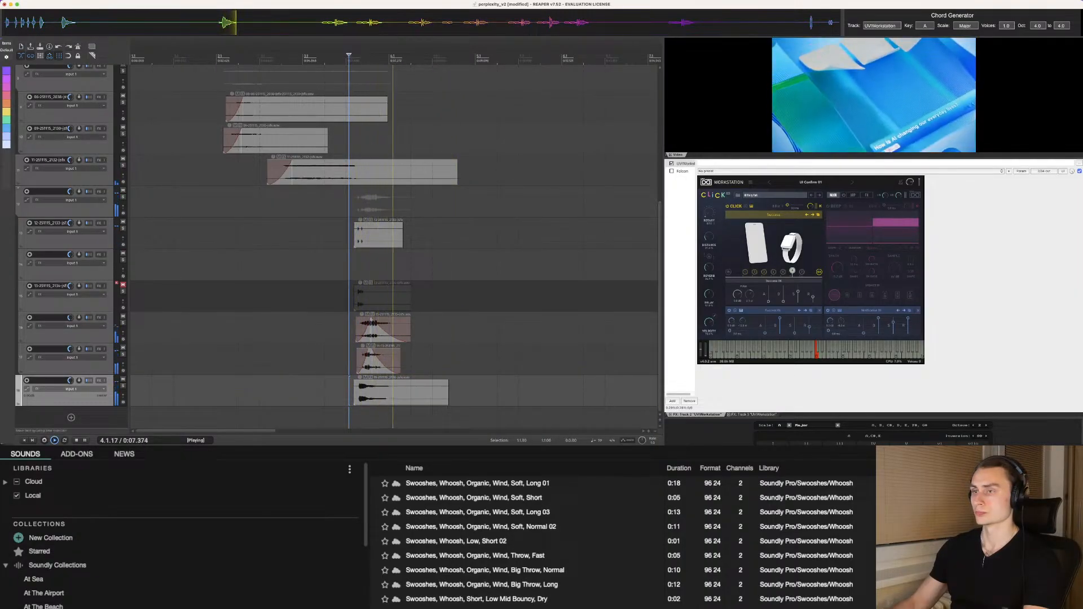
key("space")
key("space")
Step: Fine-tune the Click item's start around 6.3 s, playing it in context from about 5.8 s
left_click_drag(366, 388, 365, 389)
left_click(359, 265)
left_click(335, 361)
key("space")
key("space")
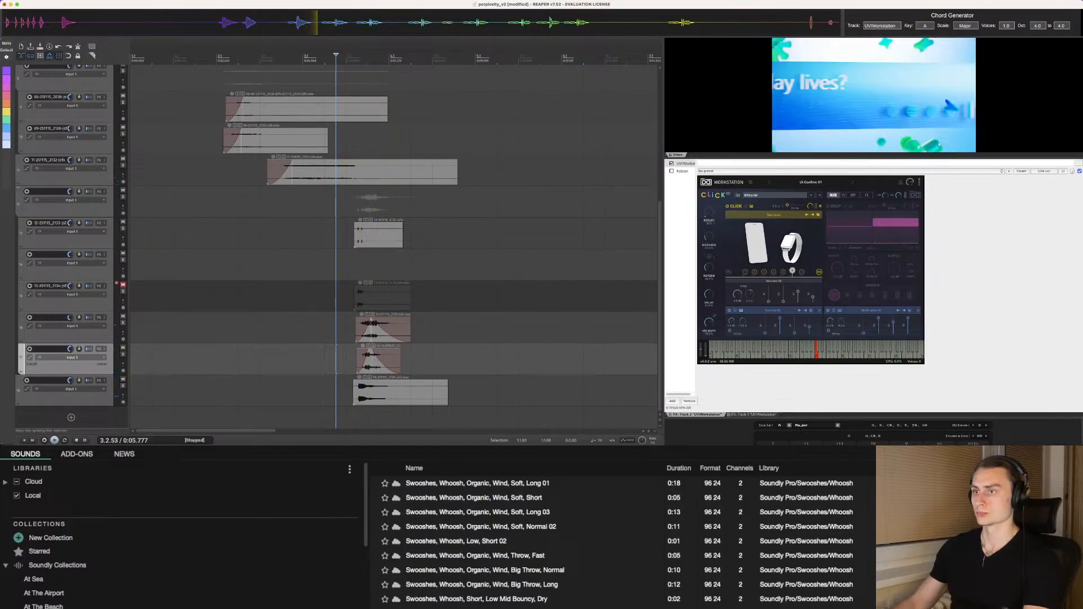
left_click(68, 396)
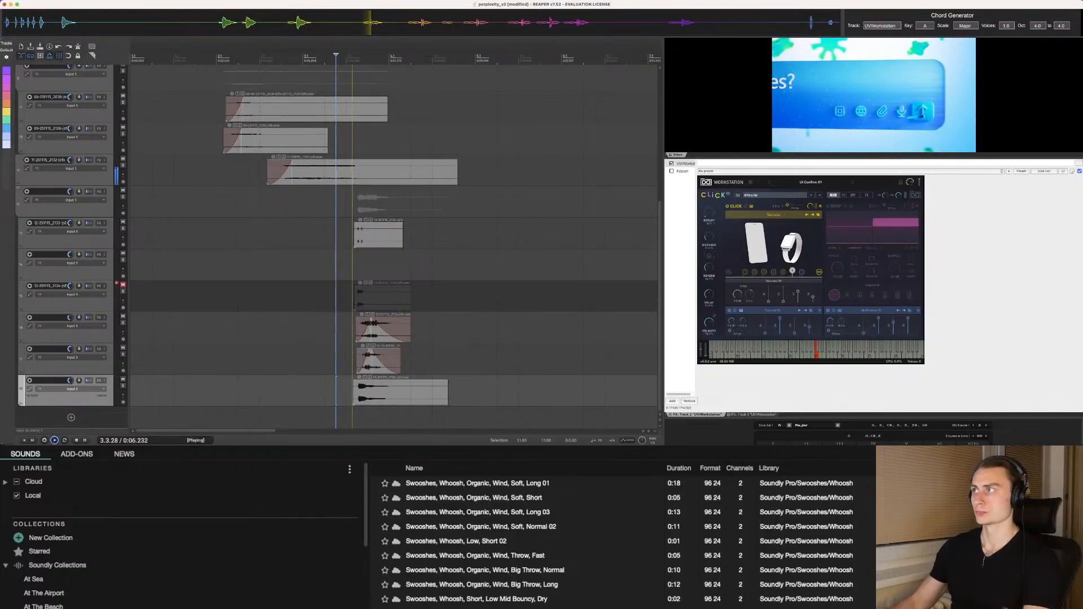
key("space")
scroll(394, 242, "up", 3)
left_click_drag(443, 389, 446, 390)
key("space")
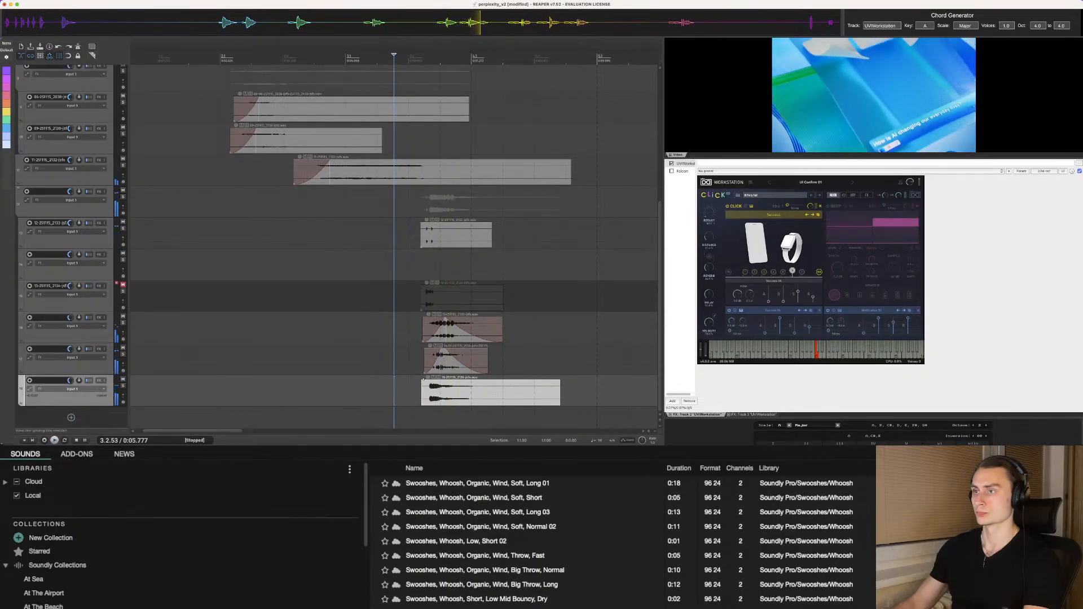
Step: Move the Space Bubbles and Speachy Froggy items together slightly earlier to about 6.2 s and play them
left_click_drag(536, 327, 479, 373)
left_click_drag(492, 323, 487, 323)
key("space")
key("space")
Step: Nudge the Click item earlier to about 6.2 s, give it a short fade-in and play it from about 5.8 s
left_click_drag(489, 392, 485, 392)
left_click_drag(420, 380, 439, 380)
key("space")
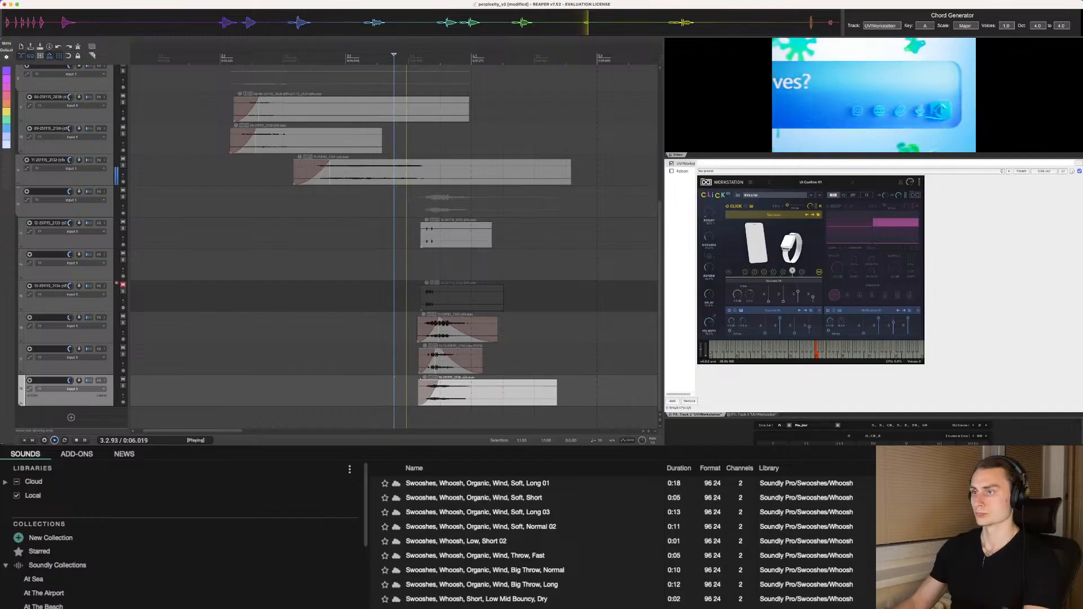
key("space")
key("space")
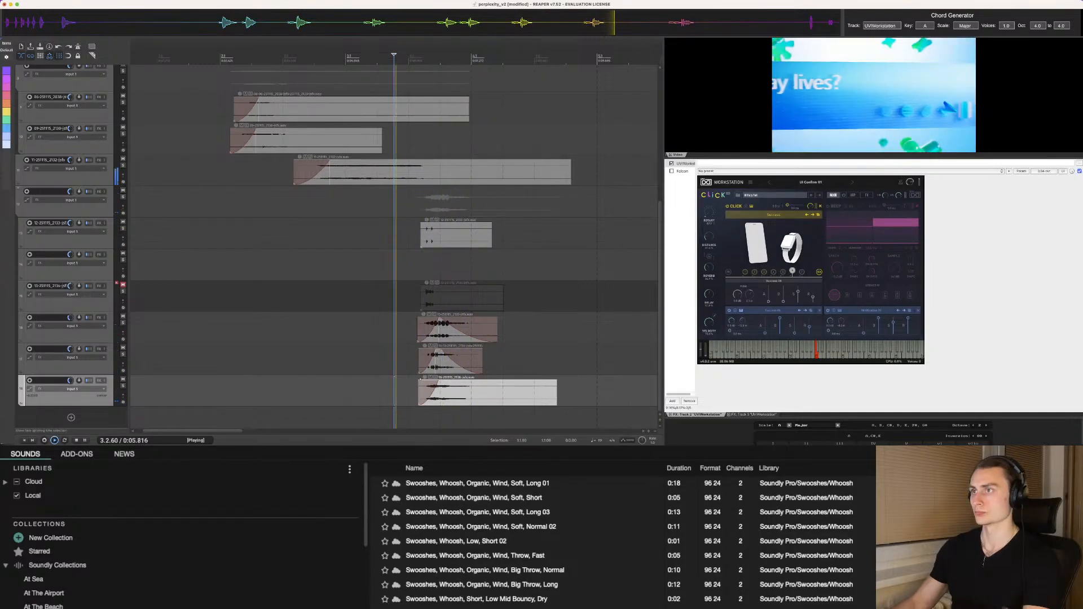
key("space")
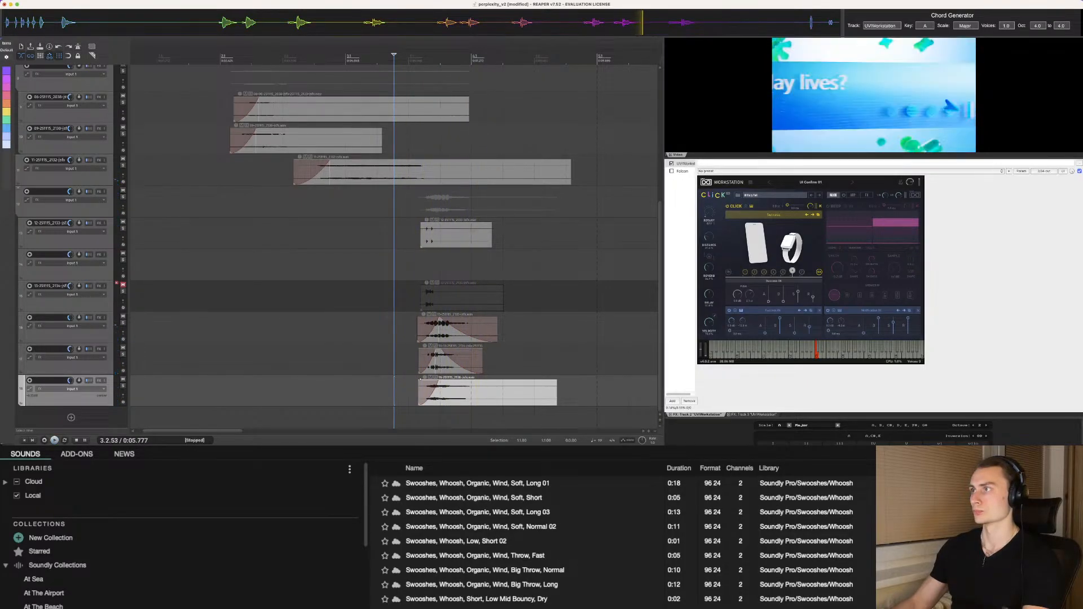
Step: Step forward through the Click presets in UVI Workstation and audition them up to the phone and smartwatch preset with the BODY layer
left_click(819, 195)
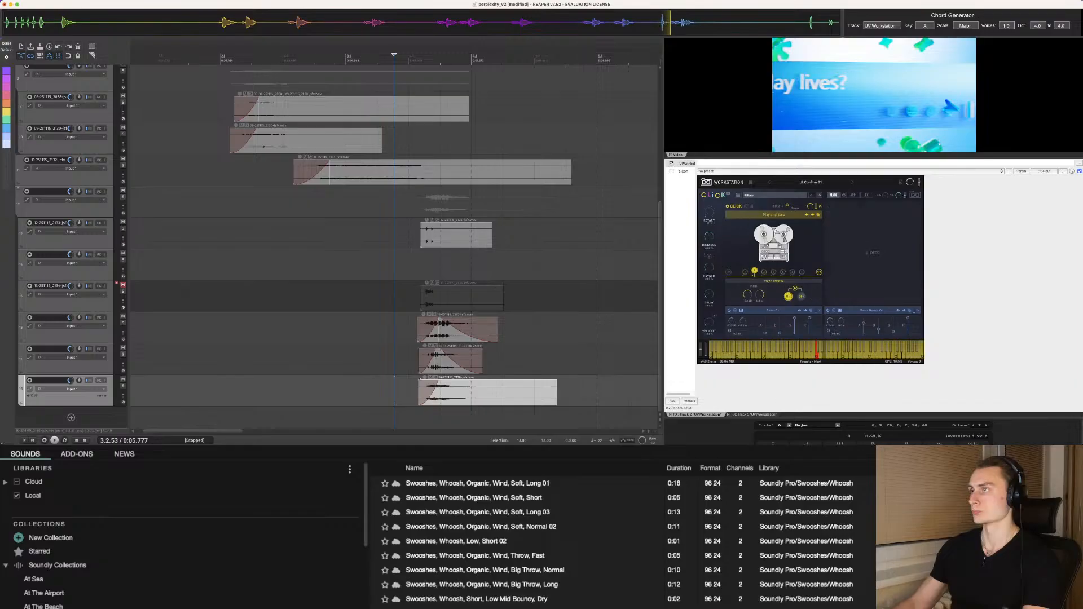
left_click(820, 196)
left_click(819, 196)
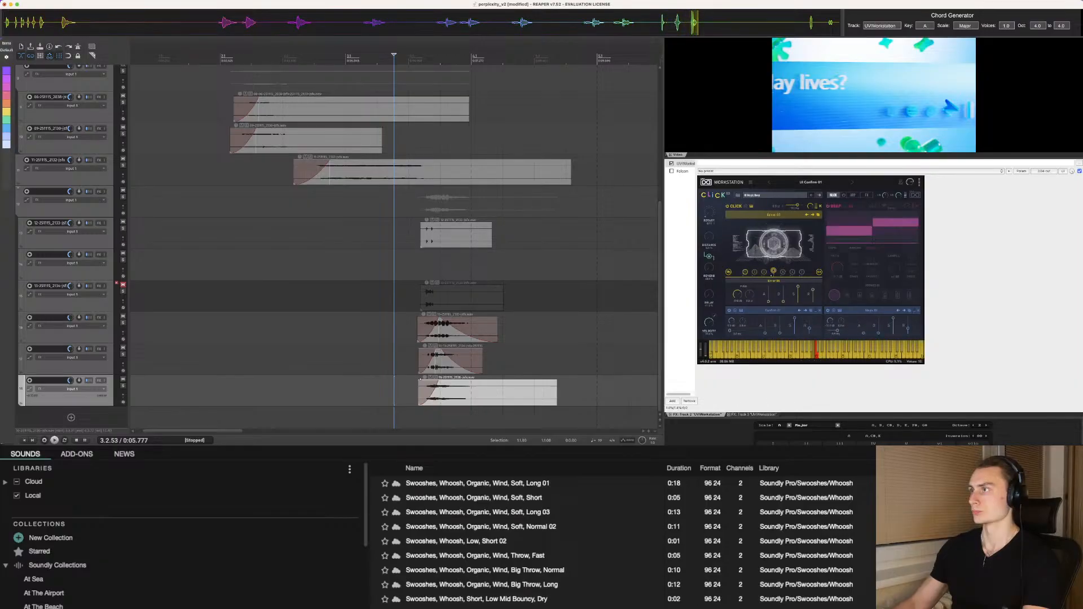
left_click(819, 196)
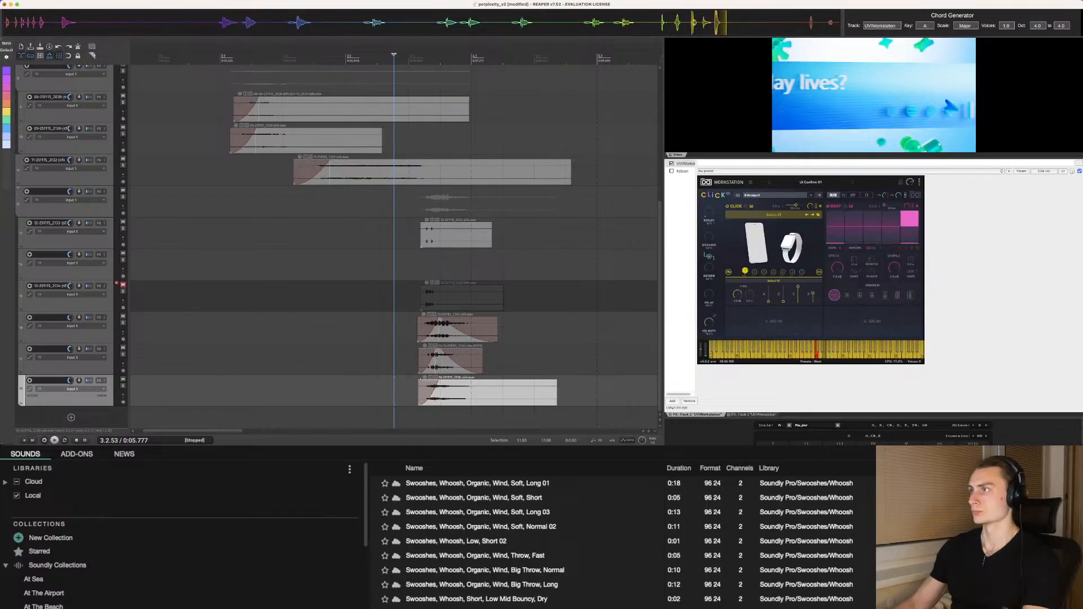
left_click(819, 195)
left_click(811, 195)
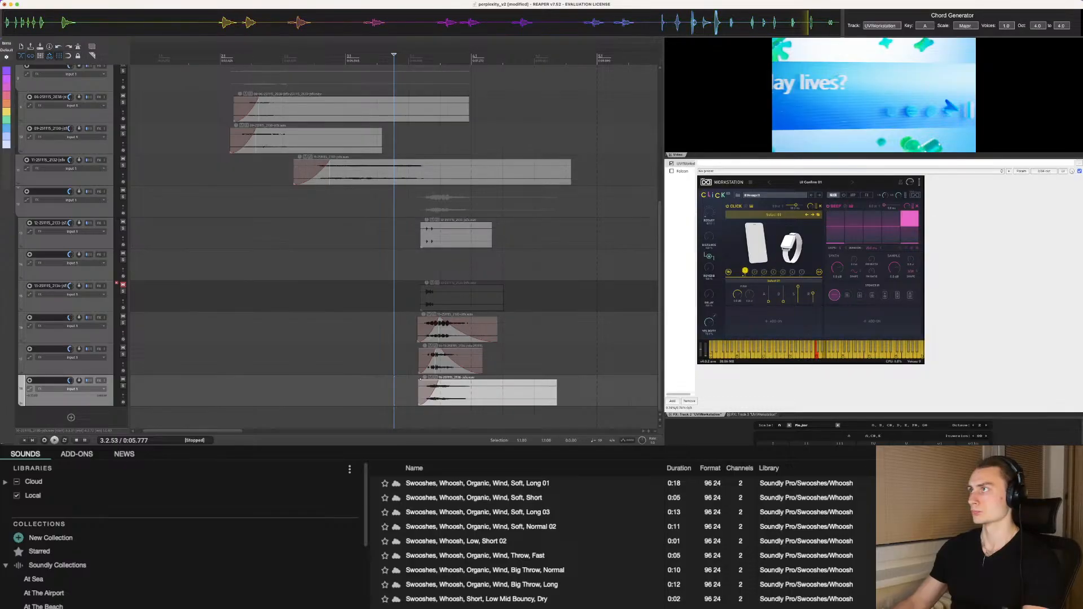
Step: Place the captured Click sound at about 6.2 s on the empty track and play it in context from about 6.0 s
left_click_drag(800, 23, 428, 263)
left_click_drag(449, 264, 437, 265)
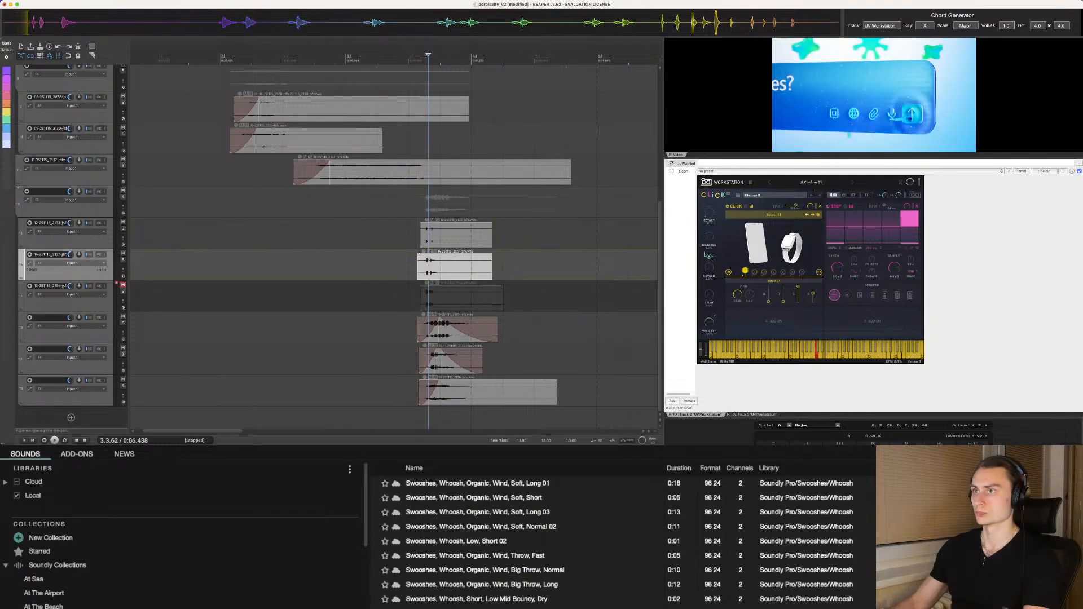
left_click(405, 233)
key("space")
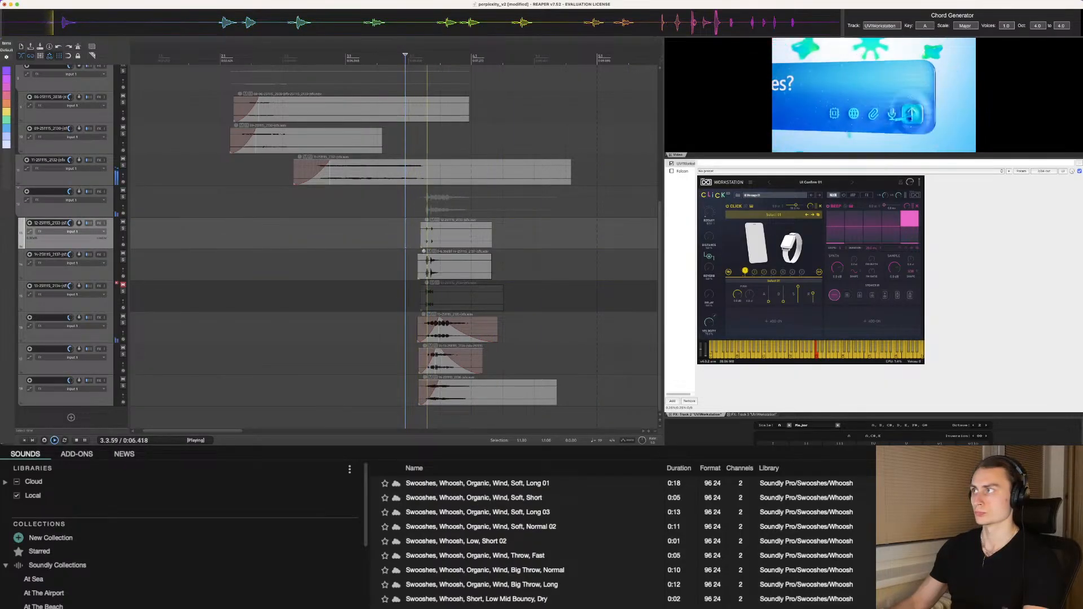
key("space")
key("space")
key("space")
key("space")
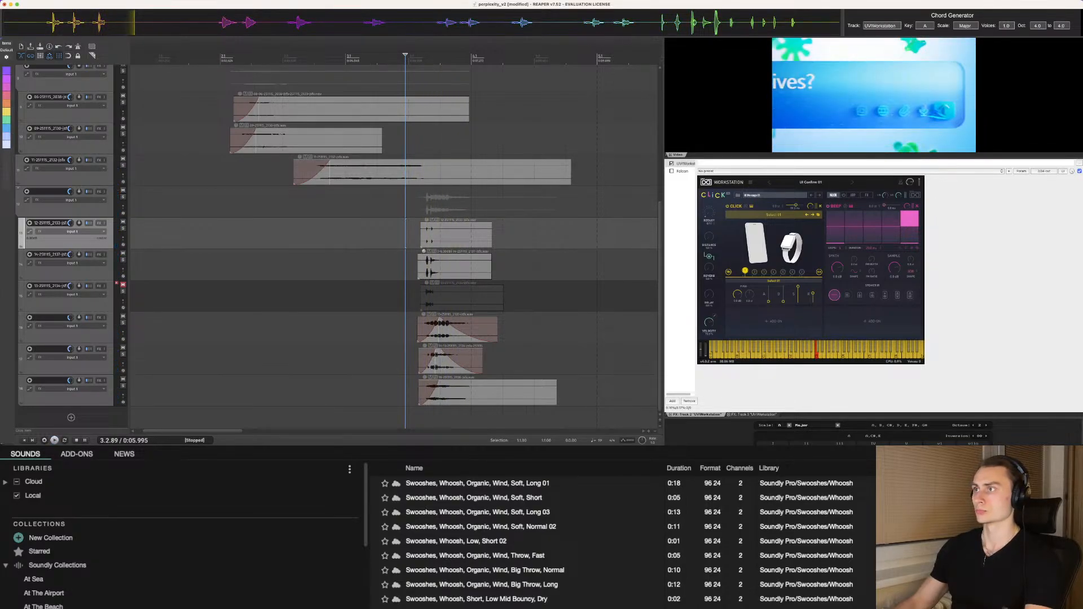
Step: Search Soundly for click sounds and audition the first three results
left_click(508, 527)
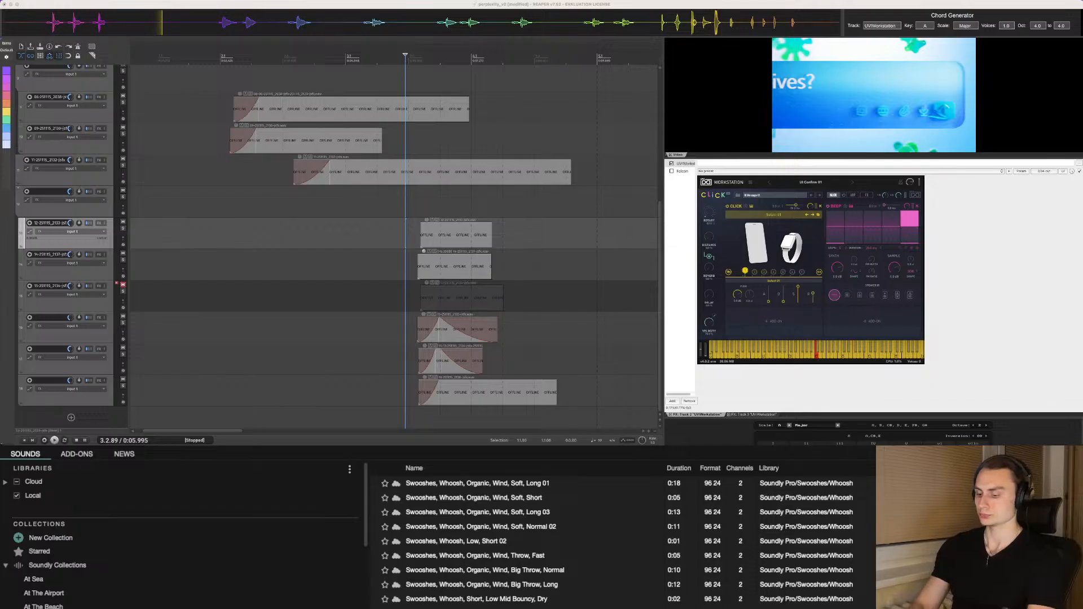
key("Return")
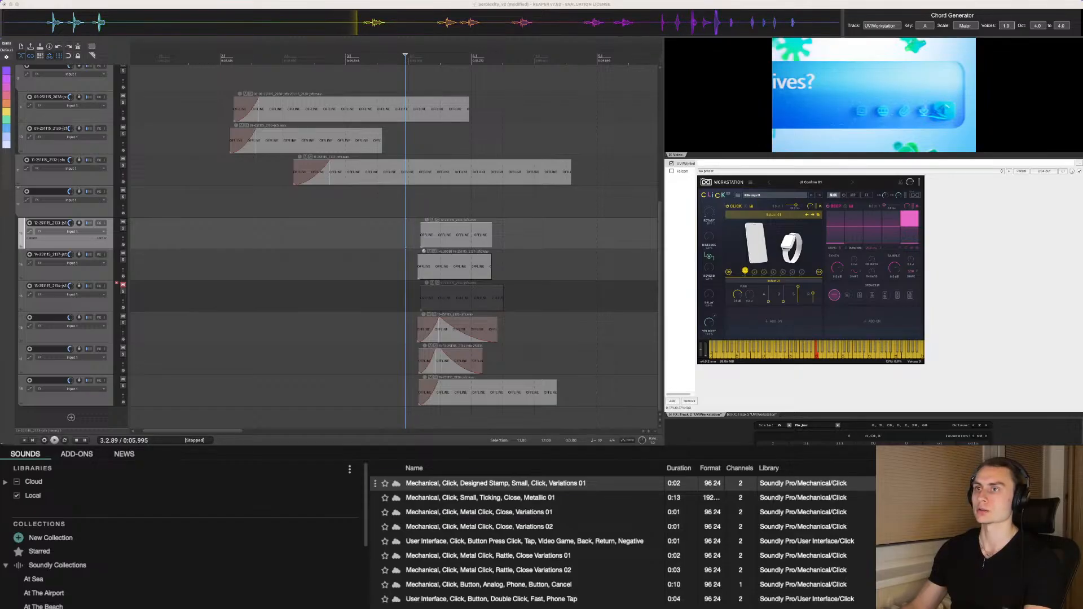
left_click(684, 484)
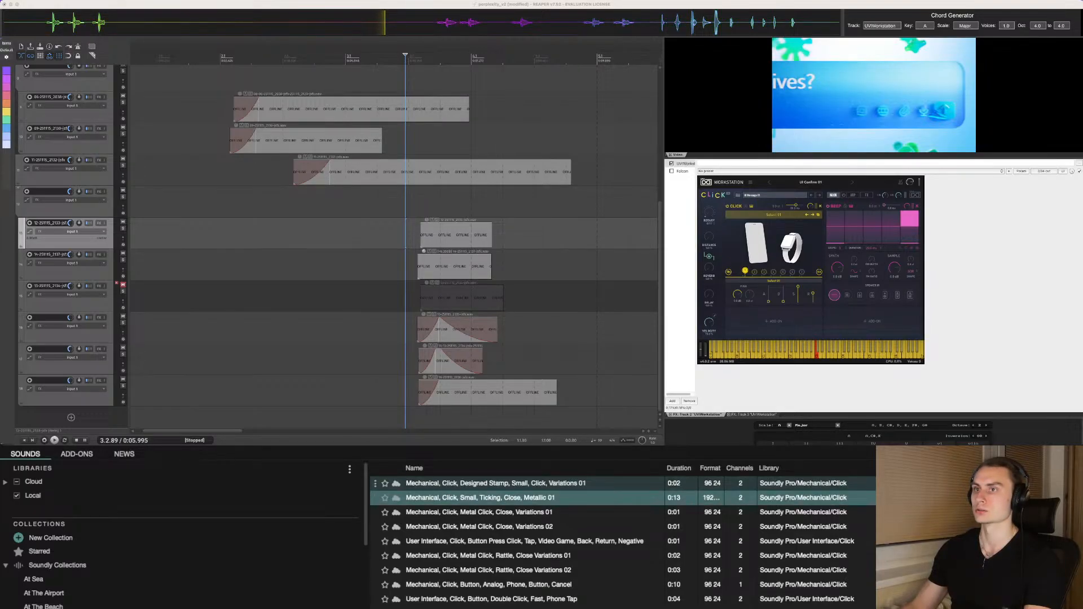
key("Up")
key("Down")
key("Down")
key("Up")
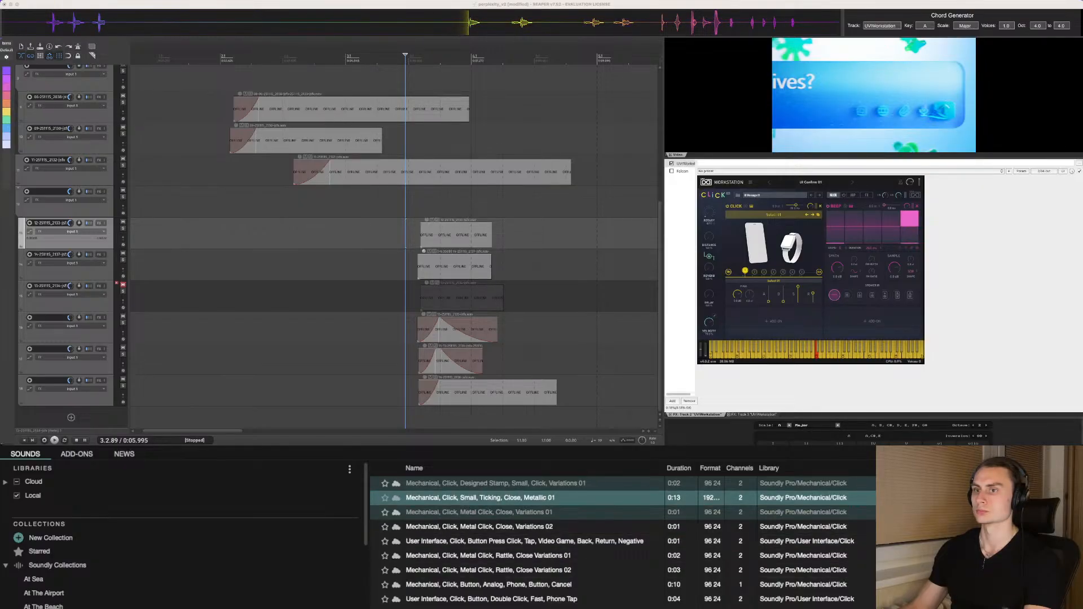
Step: Try Mechanical, Click, Small, Ticking, Close, Metallic 01 on a new track at about 6.4 s in context
left_click_drag(481, 498, 528, 234)
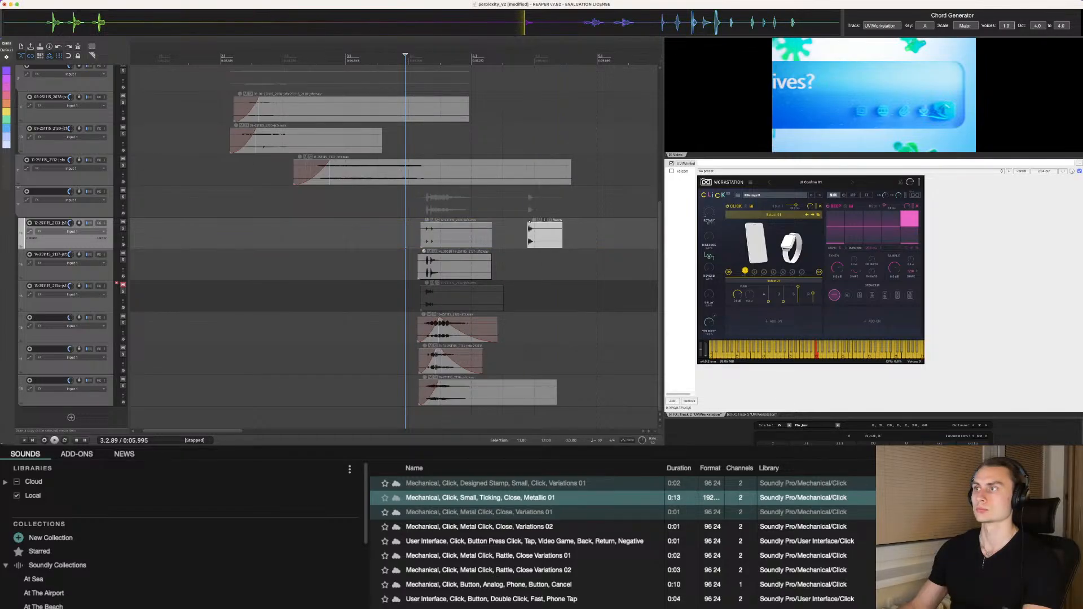
key("super+t")
left_click_drag(537, 236, 435, 263)
key("space")
key("space")
key("space")
key("space")
key("Delete")
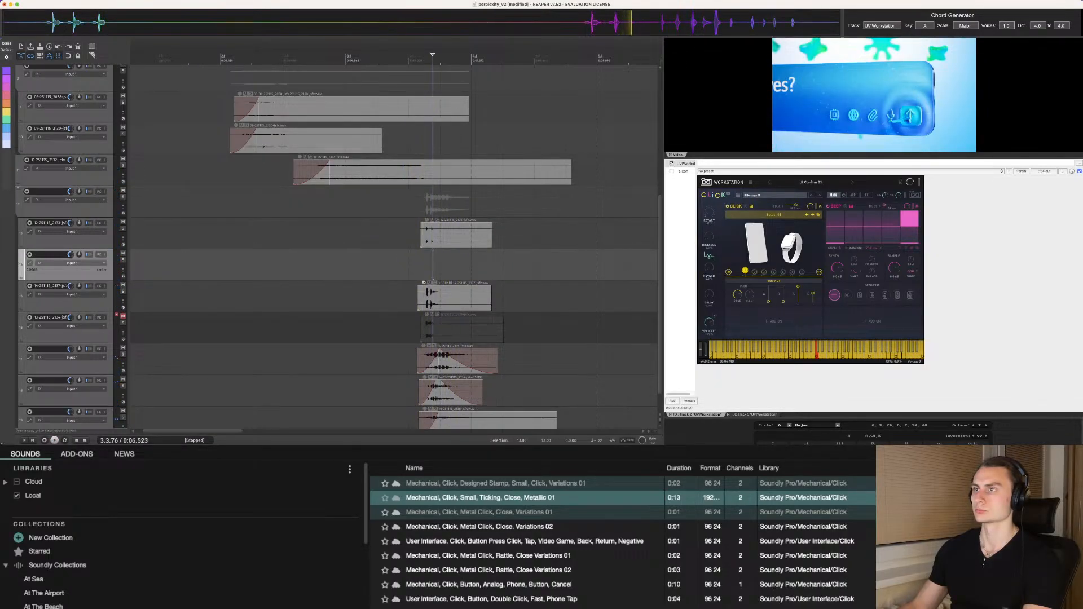
Step: Audition Metal Click, Close, Variations 02, Metal Click, Rattle, Close Variations 01 and the Back, Return, Negative button click in Soundly
left_click(524, 541)
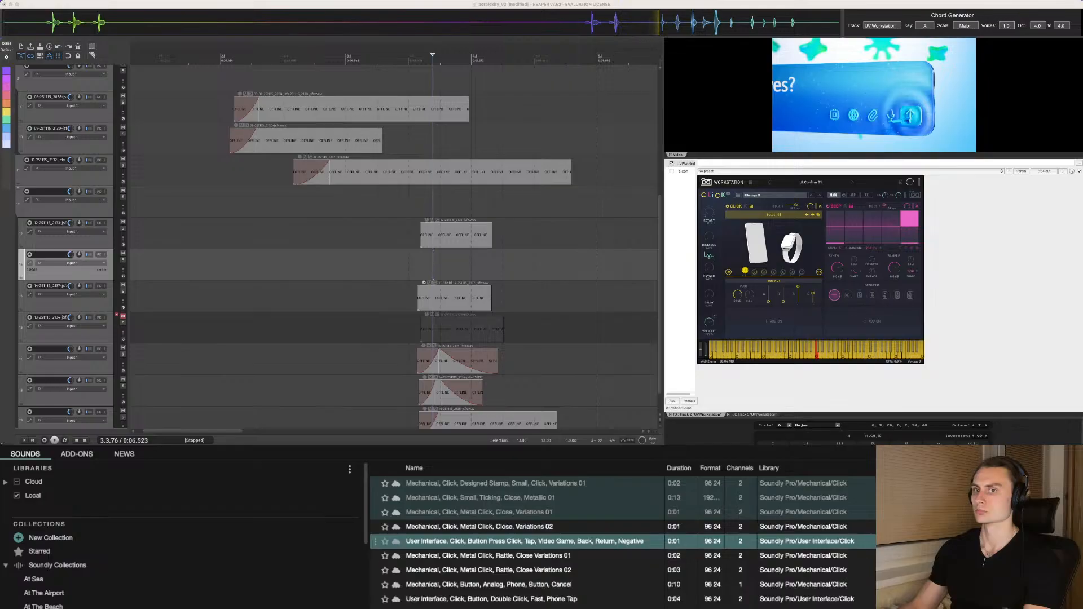
left_click(525, 527)
left_click(524, 556)
left_click(525, 542)
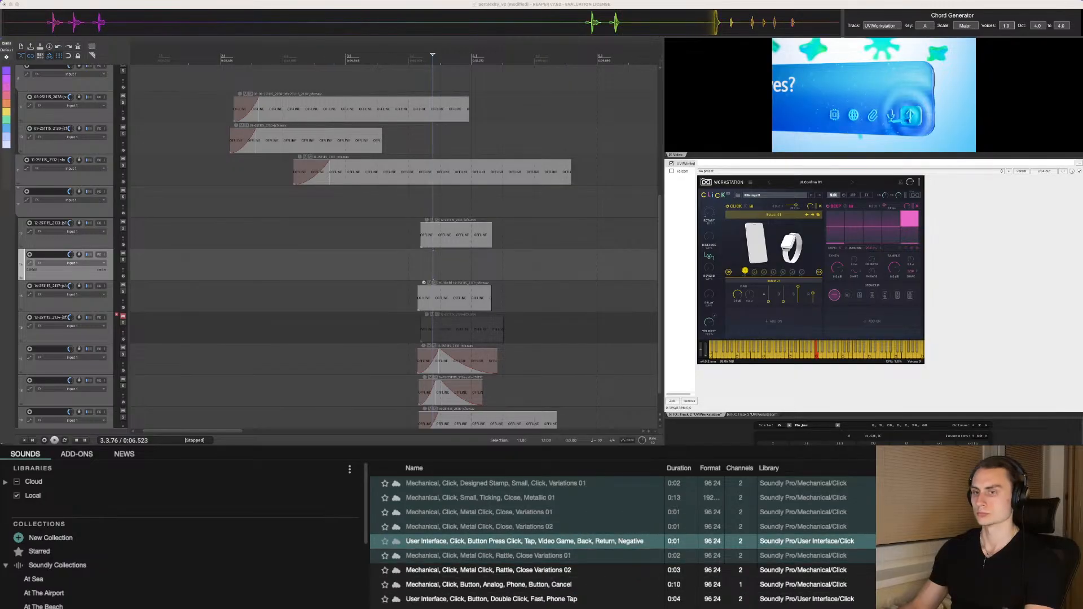
Step: Place the Button Press Click, Tap, Video Game, Back, Return, Negative sound at about 6.4 s on the empty track and play it in context
left_click_drag(525, 541, 438, 296)
key("space")
key("space")
key("space")
key("space")
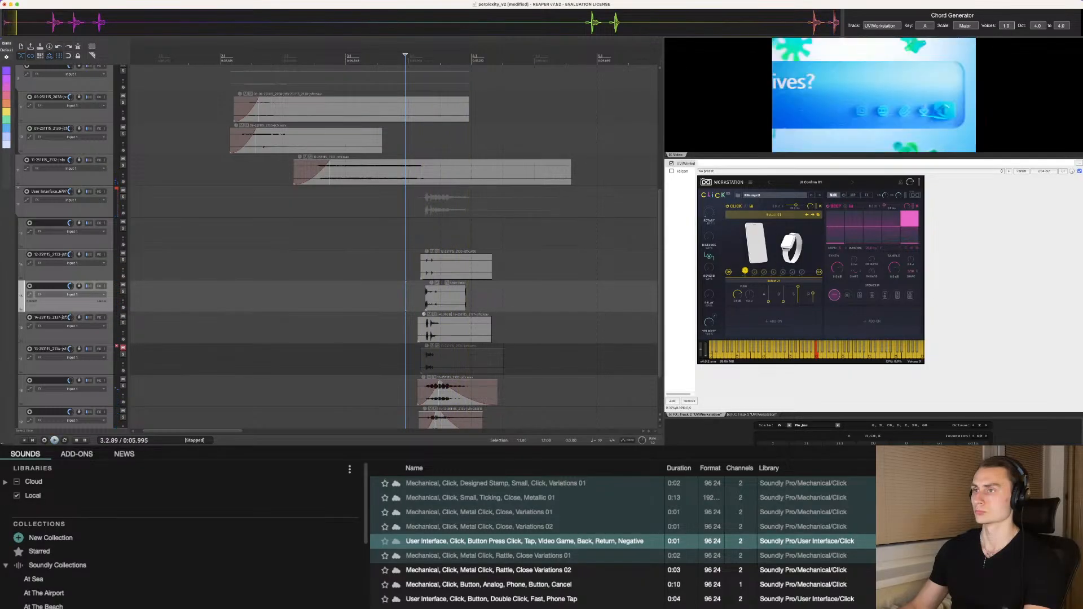
Step: Audition the Soundly click results from Designed Stamp, Small, Click, Variations 01 down to Button, Double Click, Fast, Phone Tap and back
left_click(531, 585)
key("Down")
key("Down")
key("Down")
key("Down")
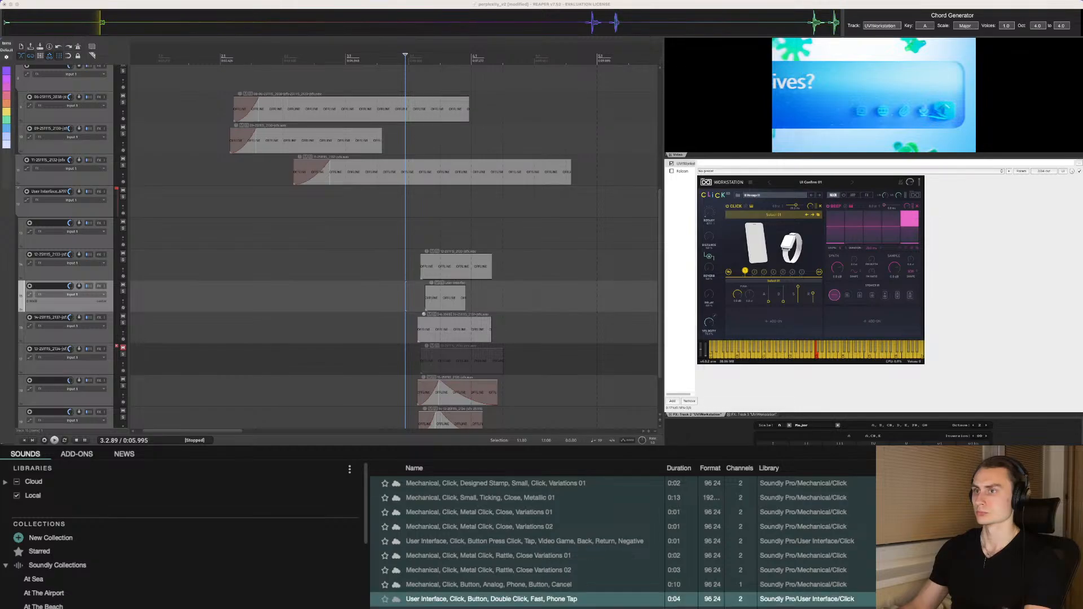
key("Down")
key("Up")
key("Up")
key("Up")
key("Up")
key("Up")
key("Up")
key("Up")
key("Up")
key("Up")
key("Down")
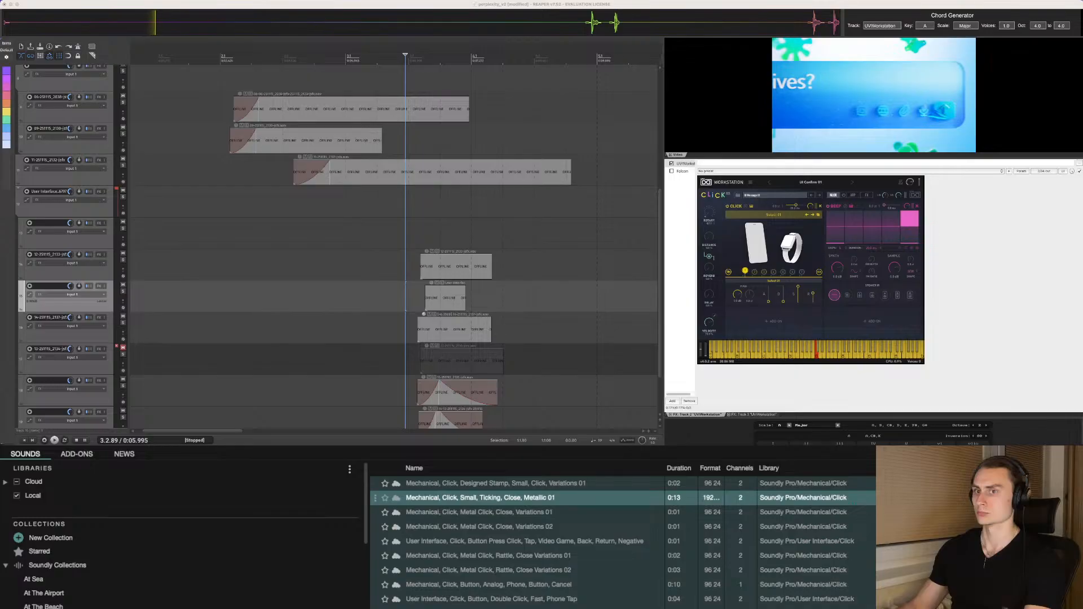
key("Up")
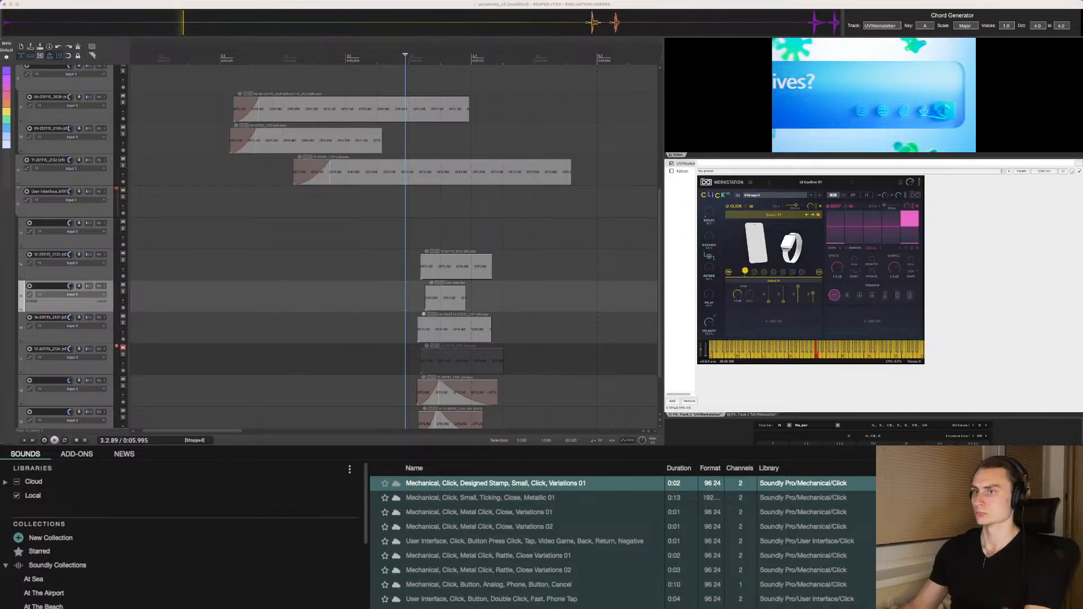
key("Down")
key("Down")
key("Down")
key("Down")
key("Down")
key("Up")
key("Up")
key("Up")
key("Up")
key("Up")
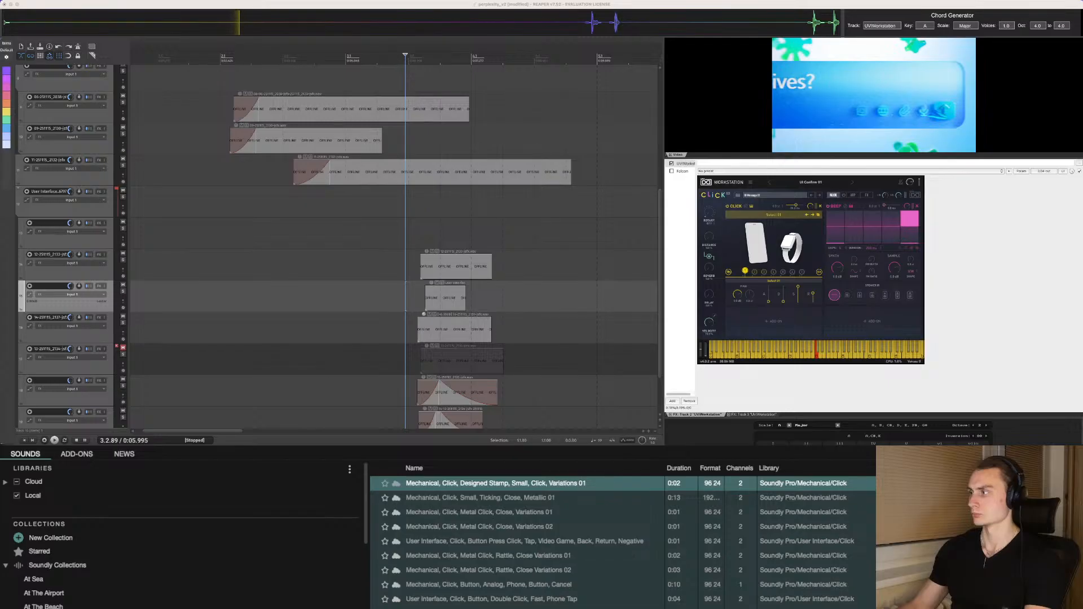
Step: Try a segment of Designed Stamp, Small, Click, Variations 01 on a new track at about 6.4 s, playing it from about 6.0 s
key("s")
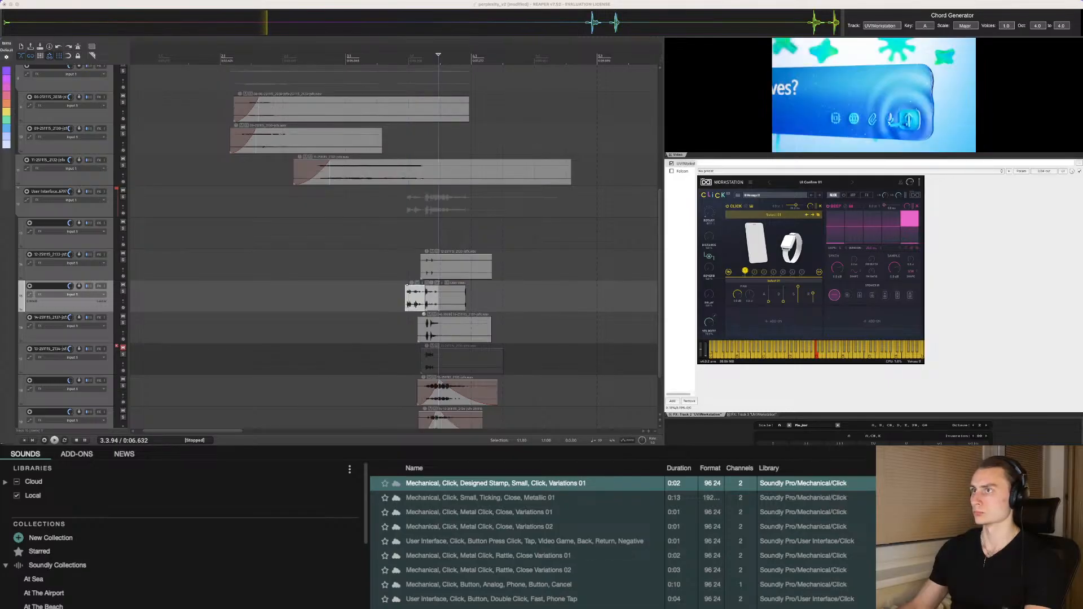
key("super+t")
left_click_drag(416, 299, 436, 324)
left_click(406, 326)
key("space")
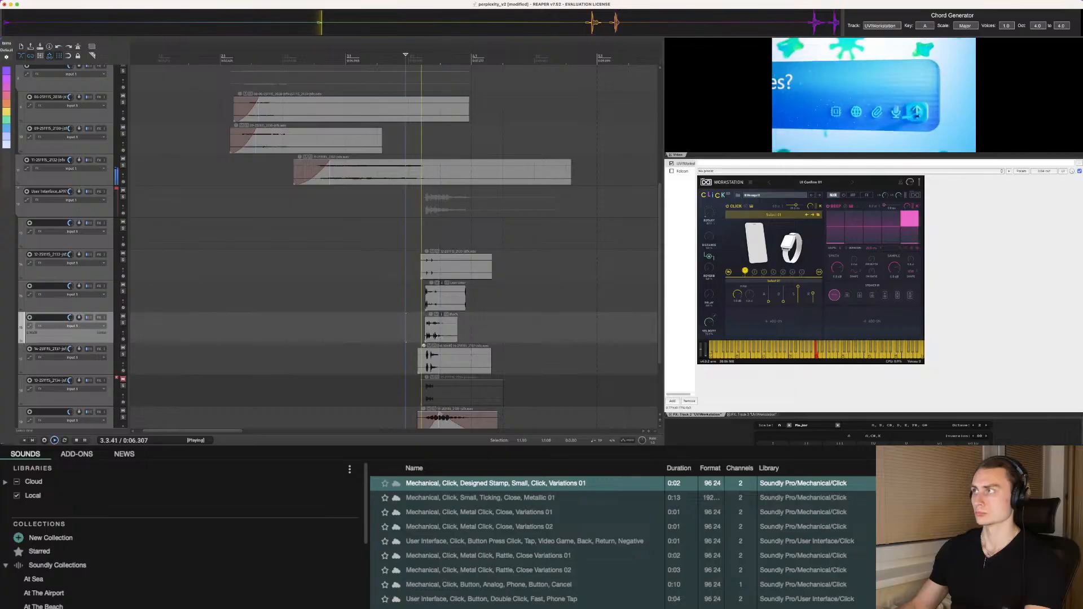
key("space")
left_click(457, 327)
key("Delete")
Step: Audition click sounds further through the Soundly results, including user interface, clock, game controller and gun mechanism sounds
key("super+Tab")
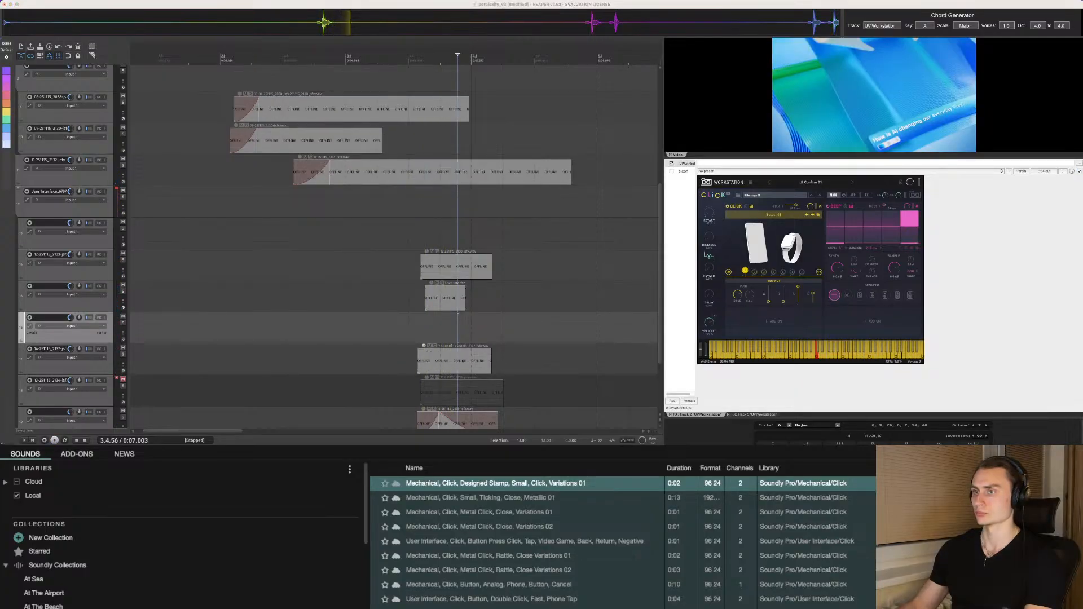
key("r")
key("r")
key("r")
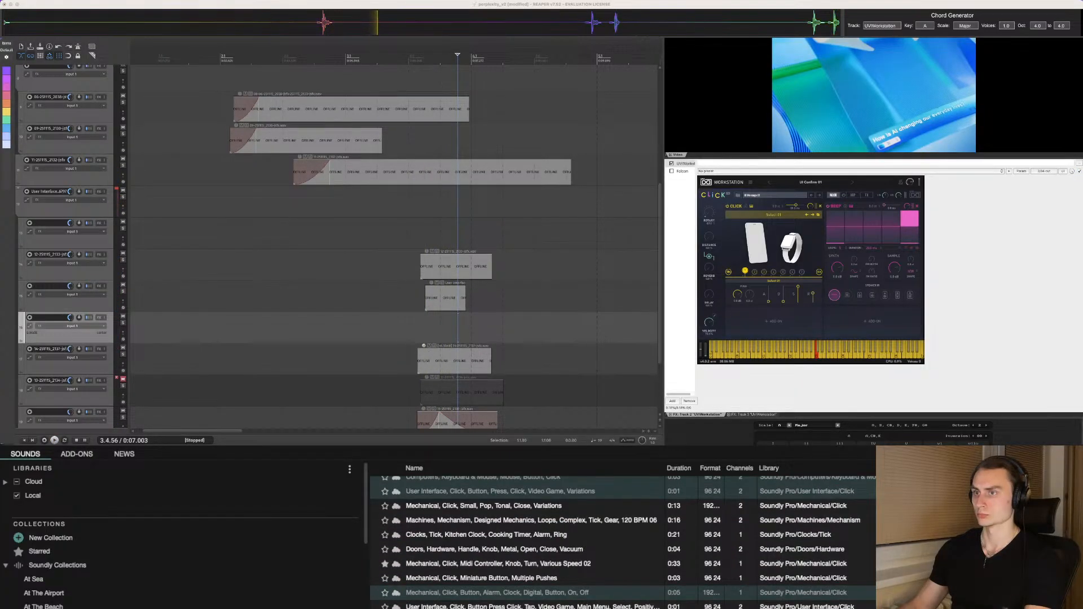
scroll(530, 582, "down", 3)
left_click(530, 582)
scroll(530, 576, "down", 3)
left_click(530, 571)
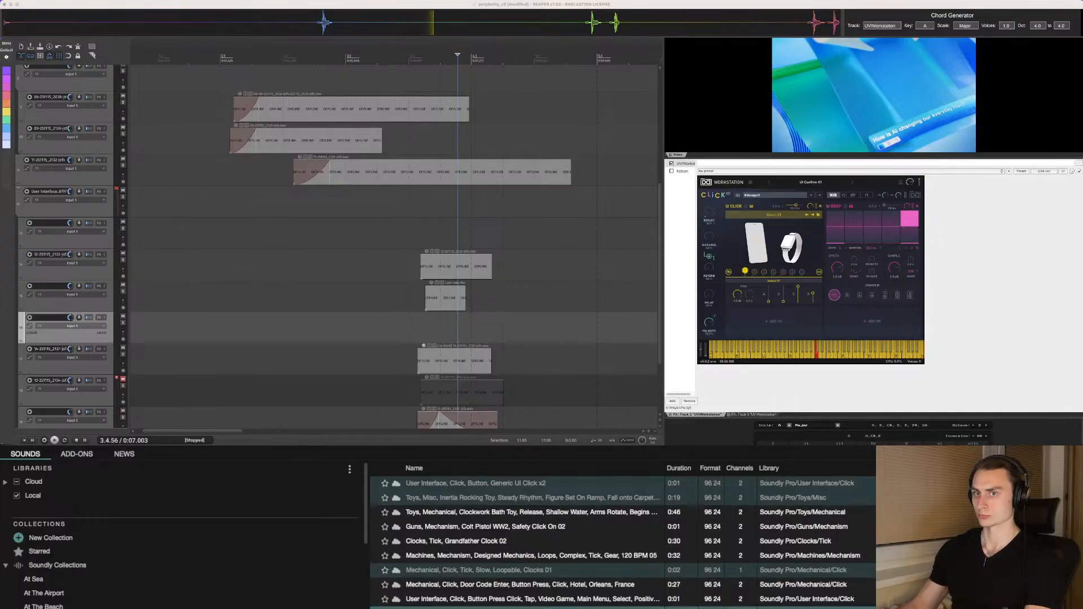
scroll(621, 541, "down", 5)
scroll(621, 542, "down", 6)
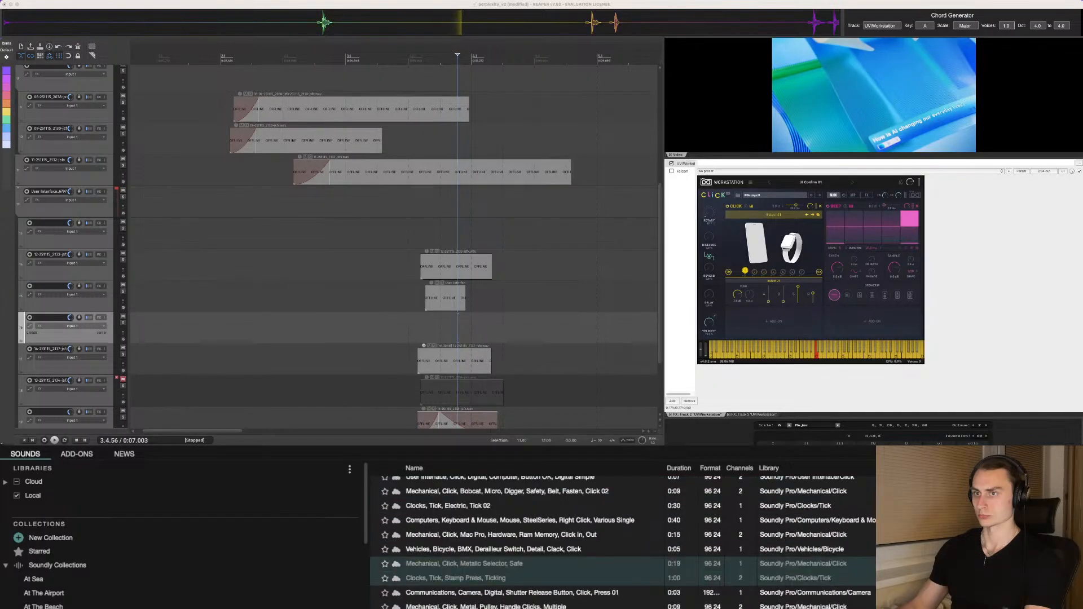
left_click(530, 582)
scroll(531, 582, "down", 3)
left_click(531, 582)
scroll(531, 582, "down", 3)
left_click(530, 581)
scroll(531, 582, "down", 3)
left_click(530, 579)
scroll(531, 570, "down", 3)
left_click(530, 567)
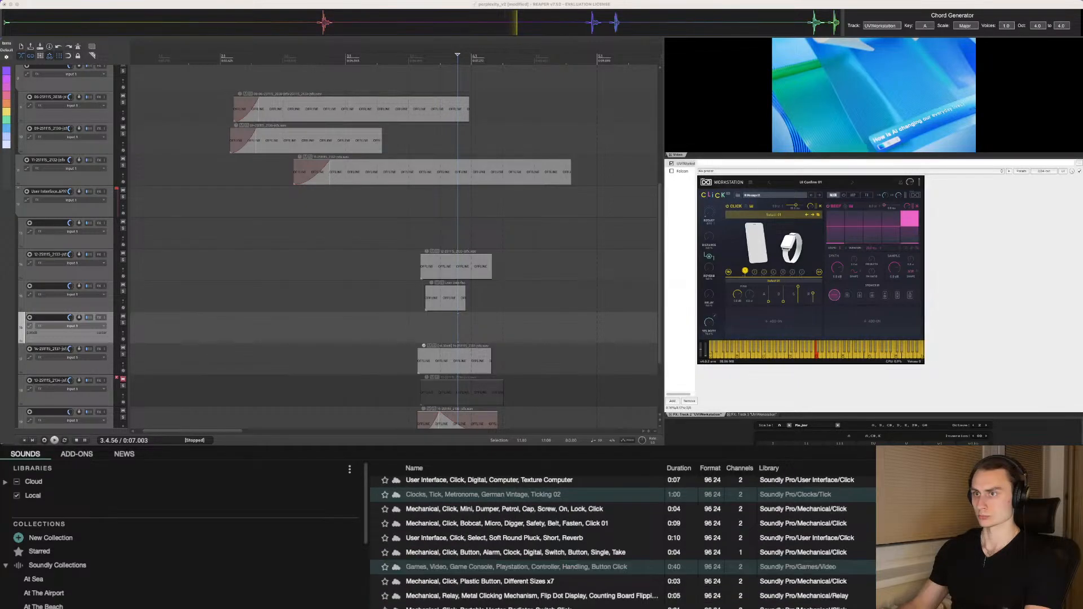
scroll(530, 559, "down", 3)
left_click(530, 557)
scroll(531, 598, "down", 2)
scroll(531, 547, "down", 4)
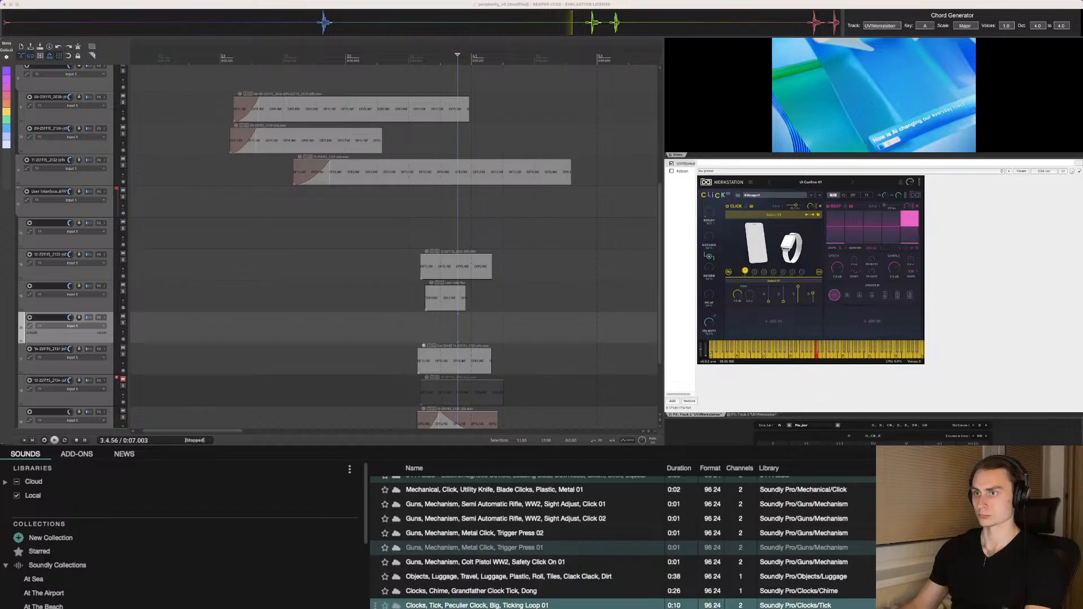
Step: Return to REAPER, set the playback position to about 6.0 s and audition further acoustic instrument Click presets in UVI Workstation
key("super+Tab")
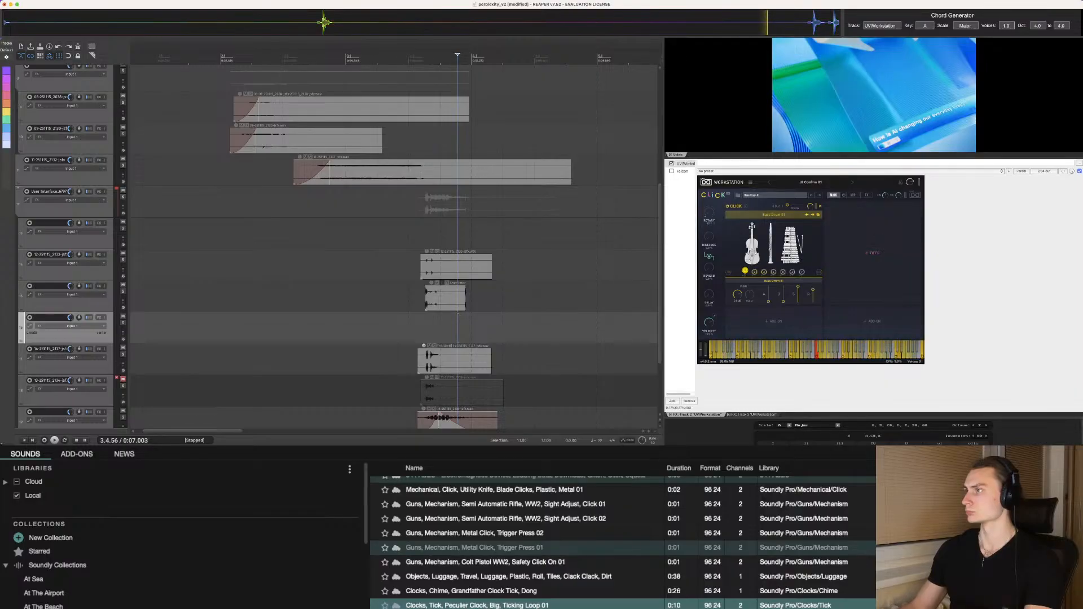
left_click(404, 296)
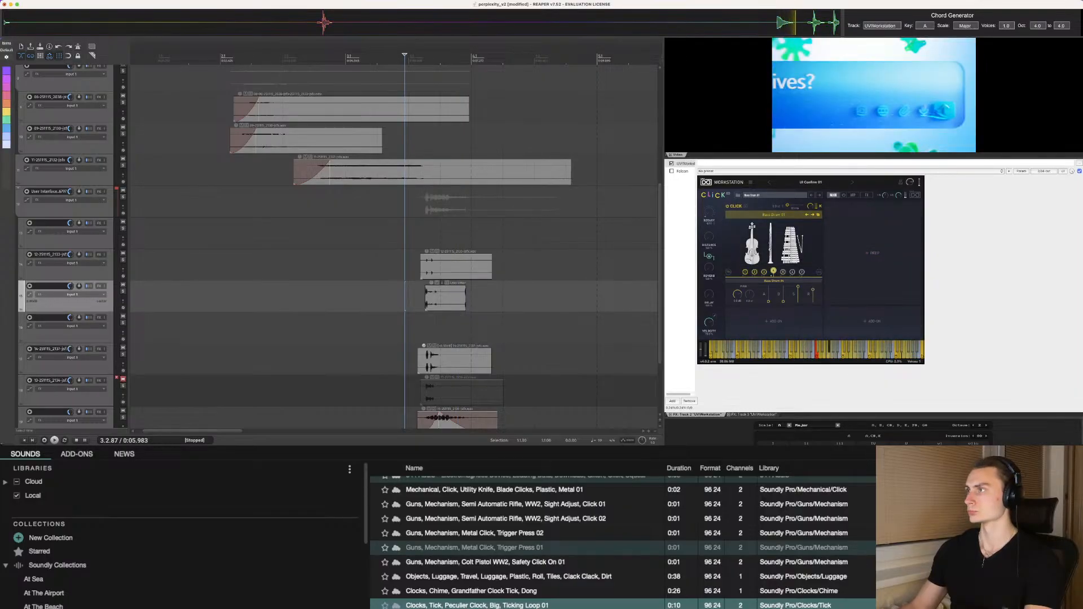
left_click(820, 195)
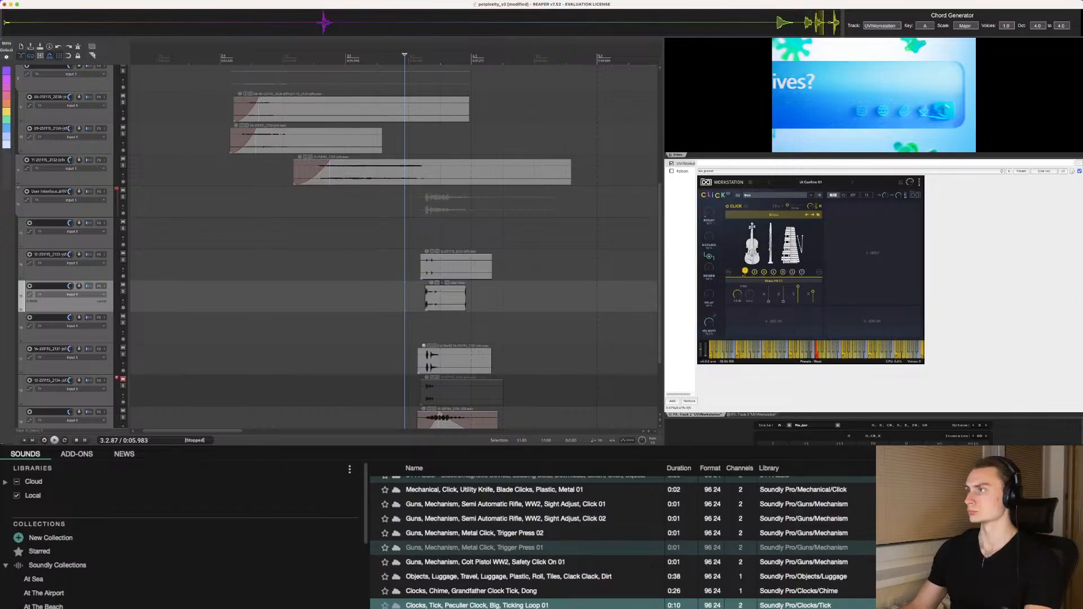
left_click(819, 195)
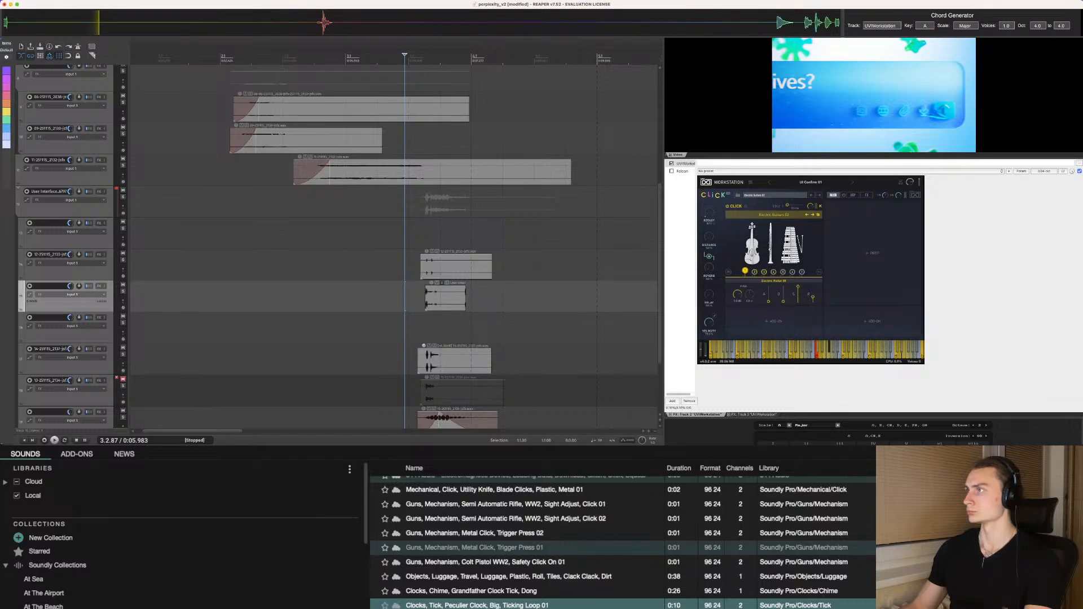
Step: Hide the docked video window, load the next Click preset in UVI Workstation and pick its sixth sound variation
left_click(671, 154)
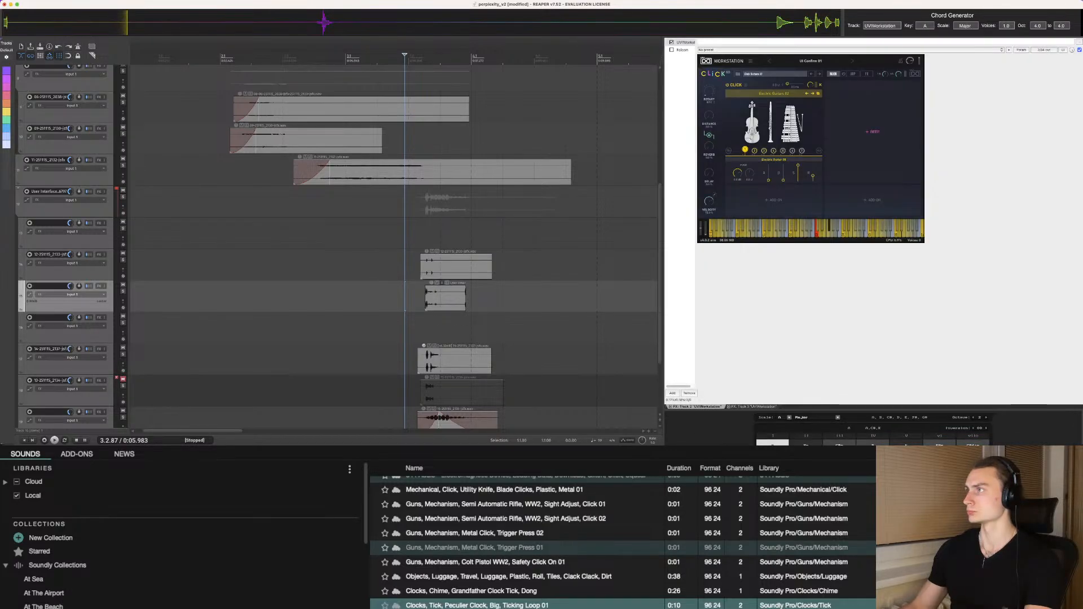
left_click(820, 74)
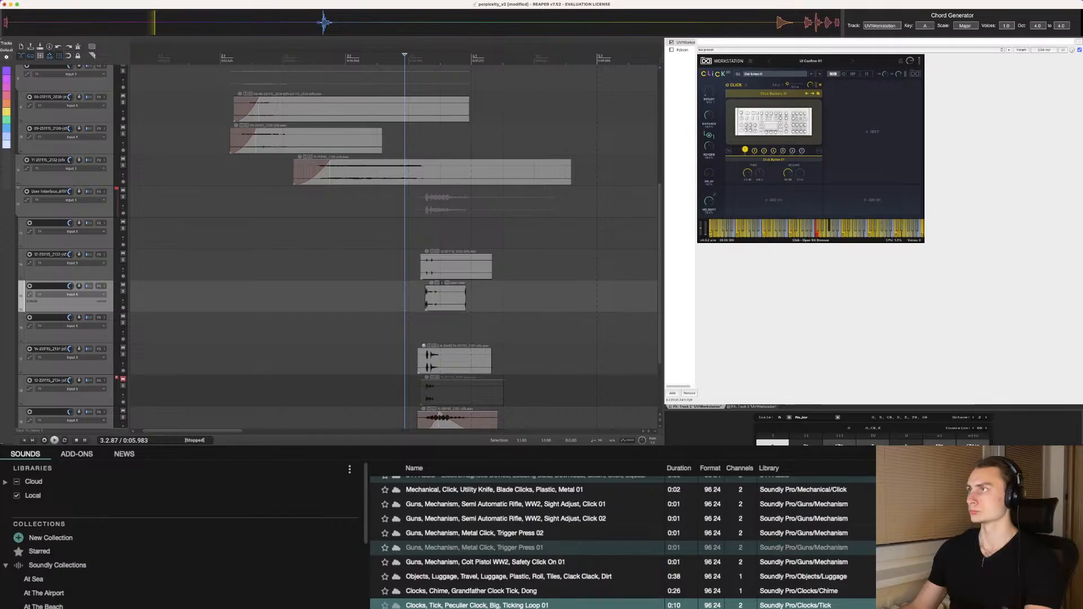
left_click(792, 150)
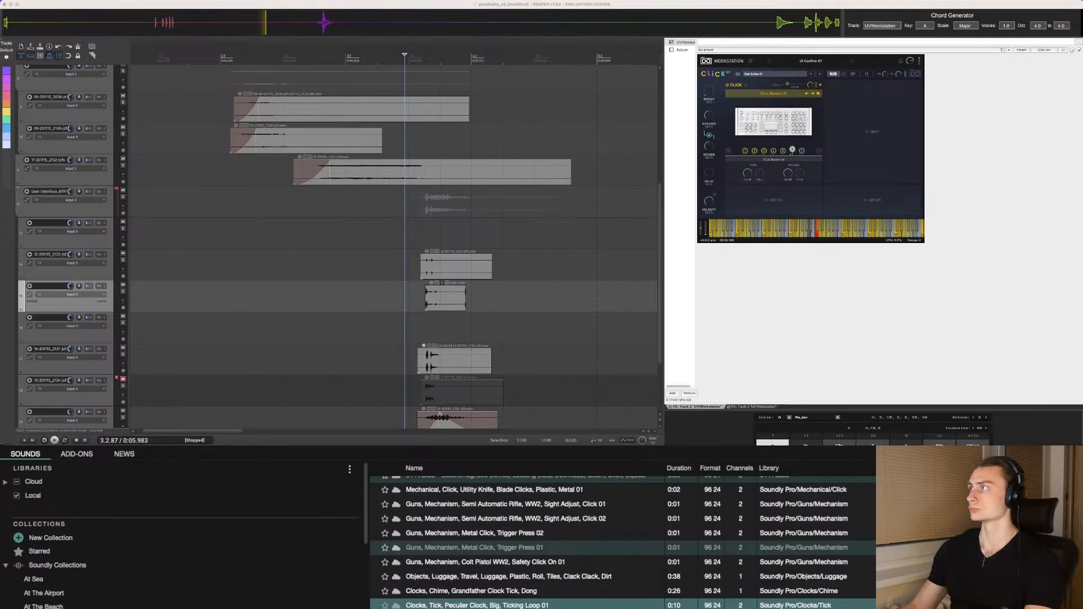
Step: Show the video window again and dock it above the UVI Workstation effects window
key("super+shift+v")
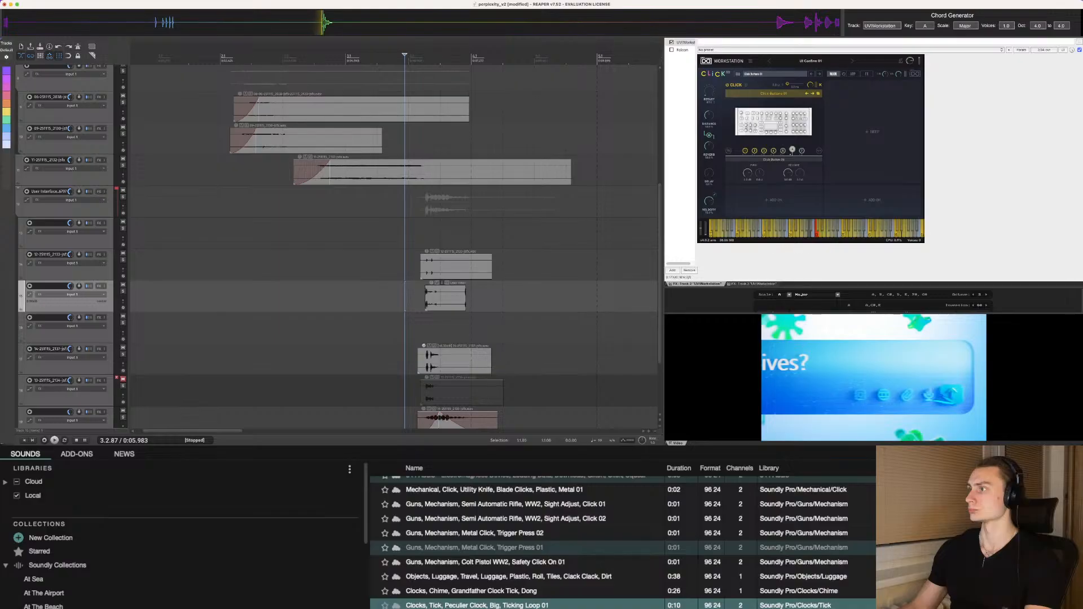
left_click_drag(678, 443, 872, 45)
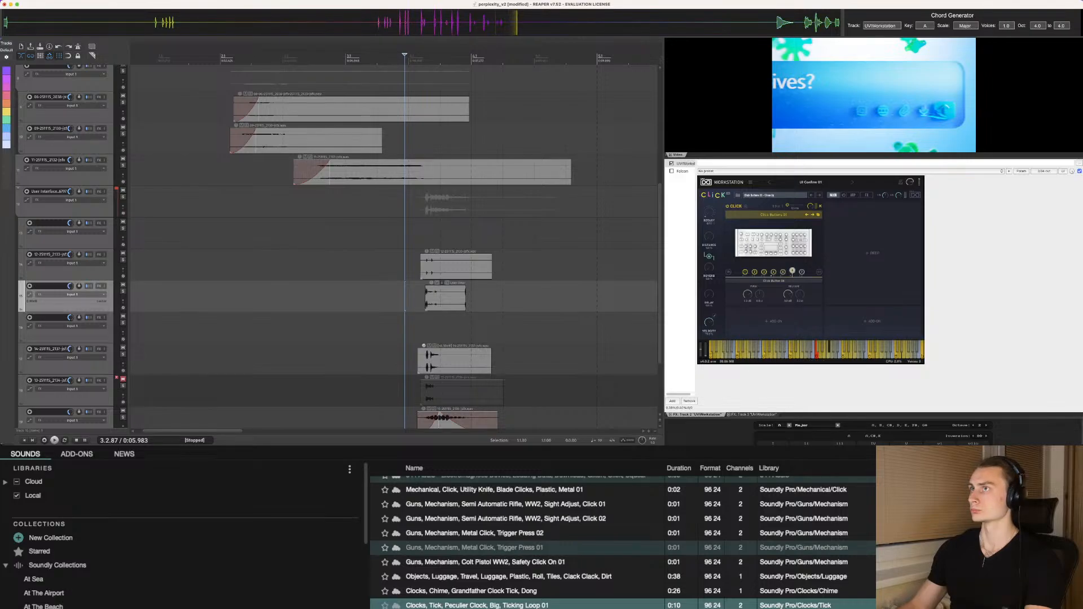
Step: Paste the captured UVI Workstation click onto the empty track below the Soundly click, starting at about 6.3 s
left_click(462, 297)
left_click(428, 327)
key("super+v")
left_click_drag(443, 326, 436, 326)
Step: Split the pasted click at about 6.65 s and shift the second part earlier so it overlaps the first
left_click(440, 326)
key("s")
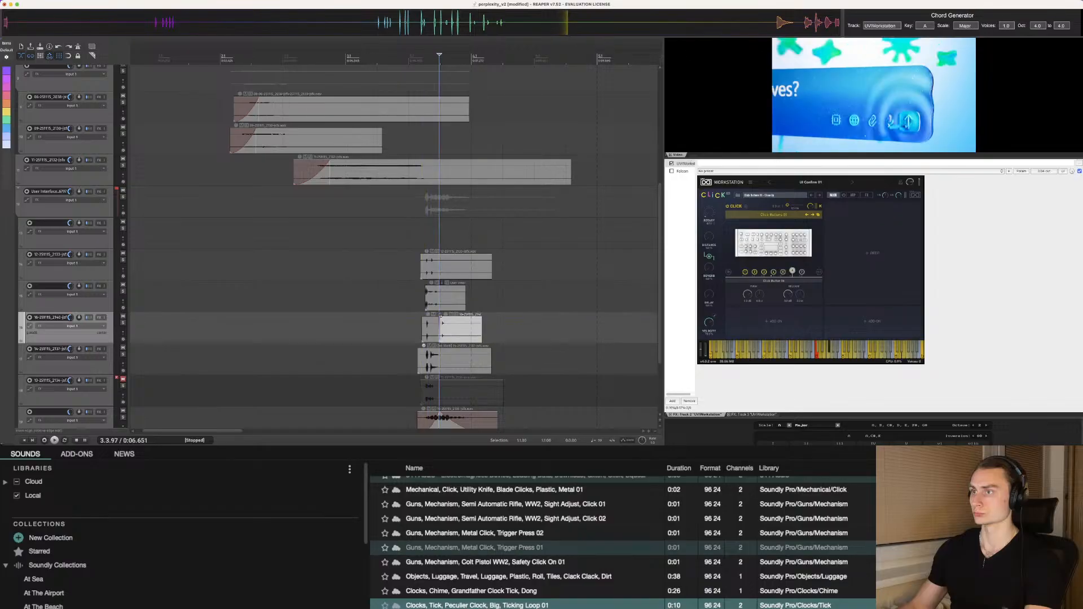
scroll(441, 321, "up", 6)
left_click_drag(395, 319, 373, 325)
Step: Play the edited click from about 6.2 s, both with the other layers and with its track soloed
left_click(315, 333)
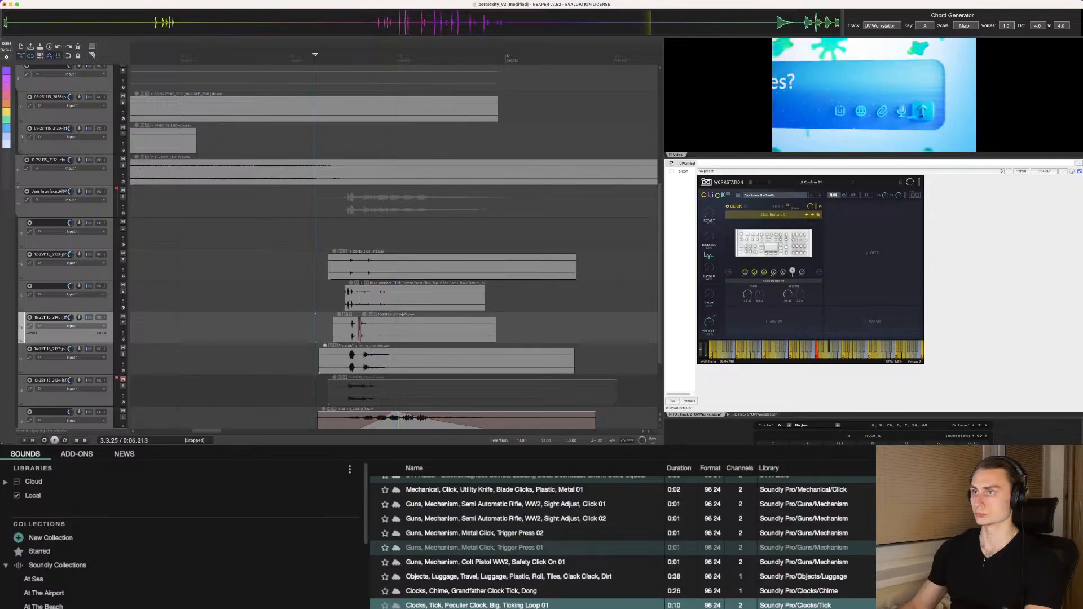
key("space")
scroll(315, 339, "down", 2)
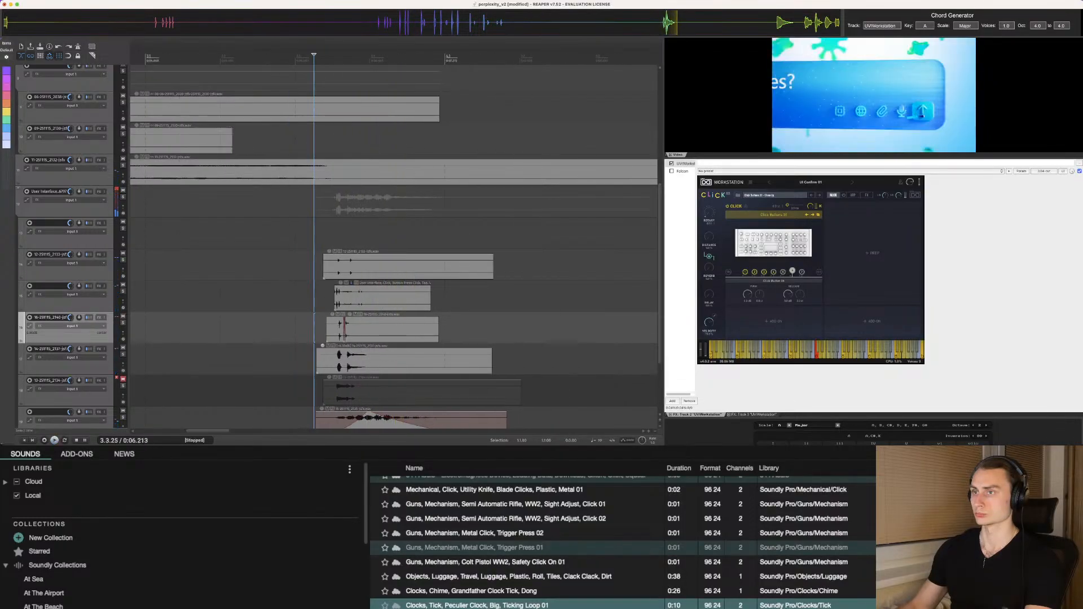
scroll(314, 341, "up", 2)
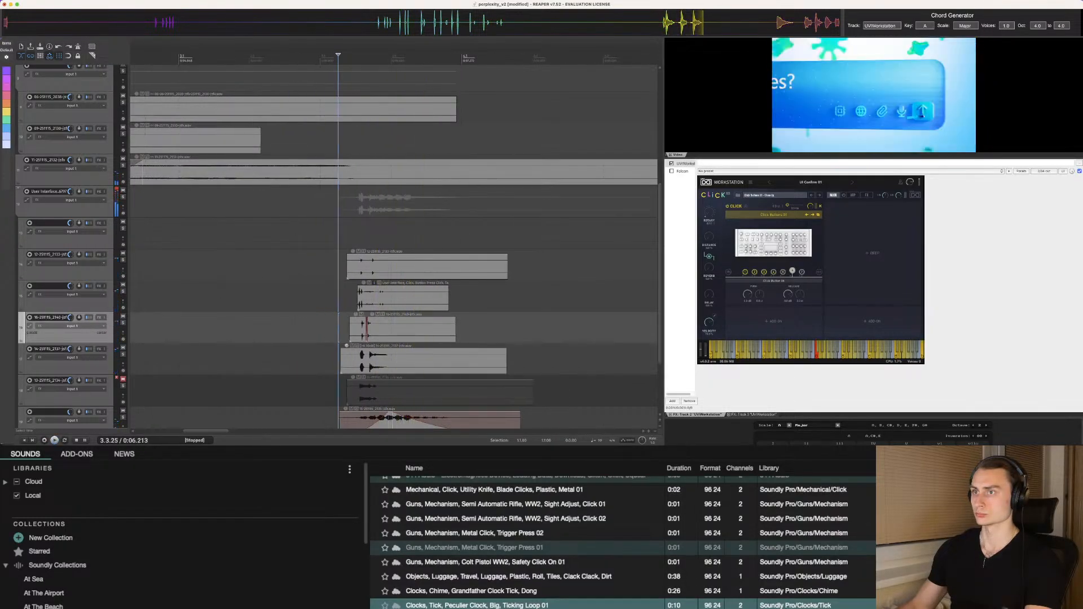
key("space")
key("F6")
key("space")
key("space")
key("F6")
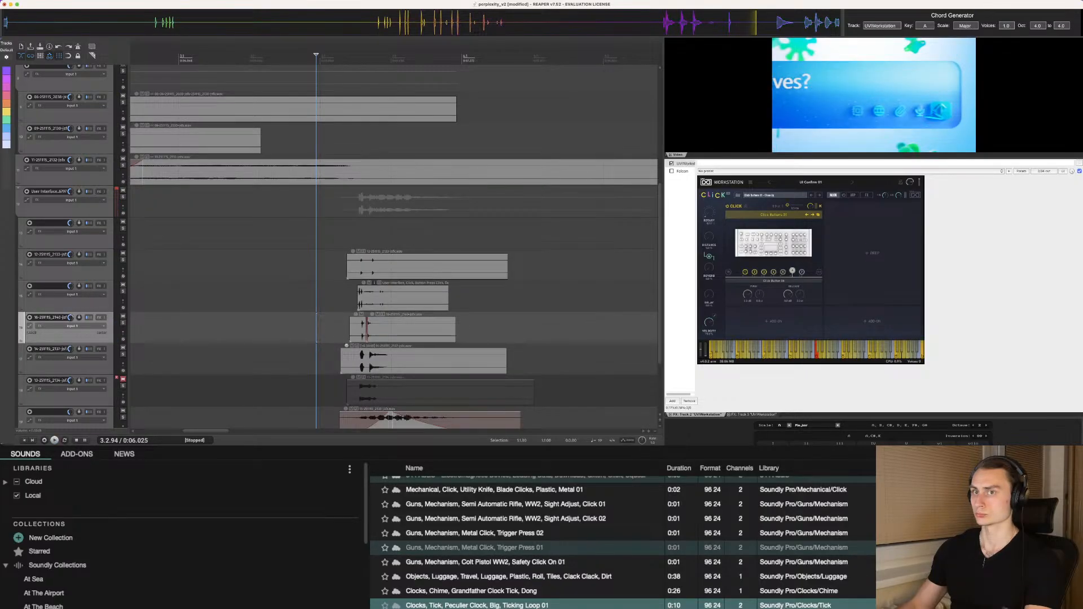
Step: Play all click layers together repeatedly from about 6.0 s to judge the new layer against the picture
key("space")
key("space")
scroll(455, 327, "down", 3)
key("space")
key("space")
key("space")
key("space")
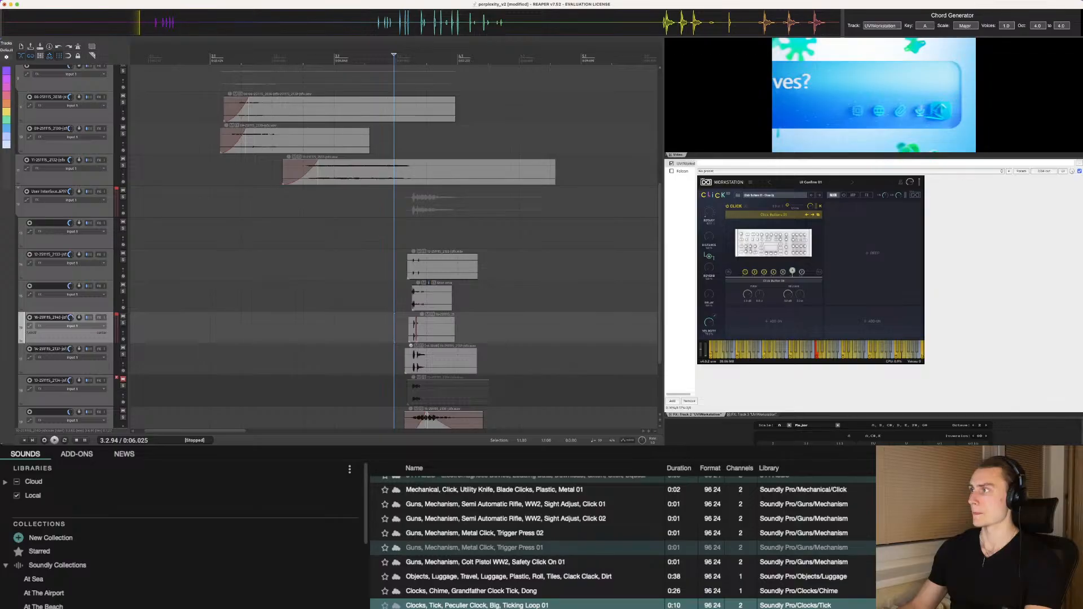
Step: Switch to Soundly, search for kick sounds and audition them down to Musical, Sample, 808 Kick, Boom, Sub, Thump, Short, Clean 04
key("super+Tab")
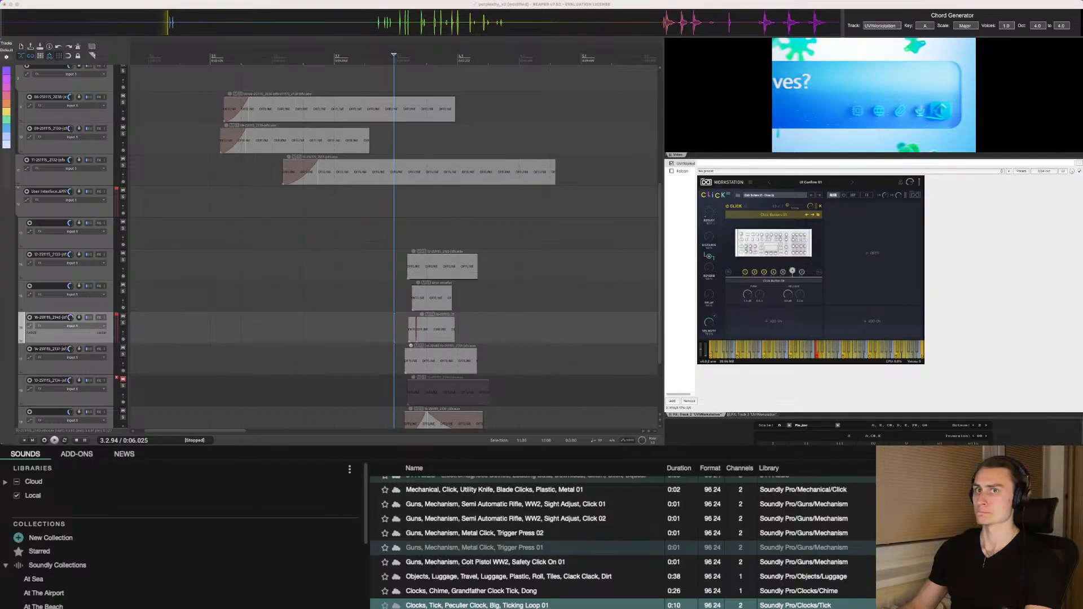
key("Return")
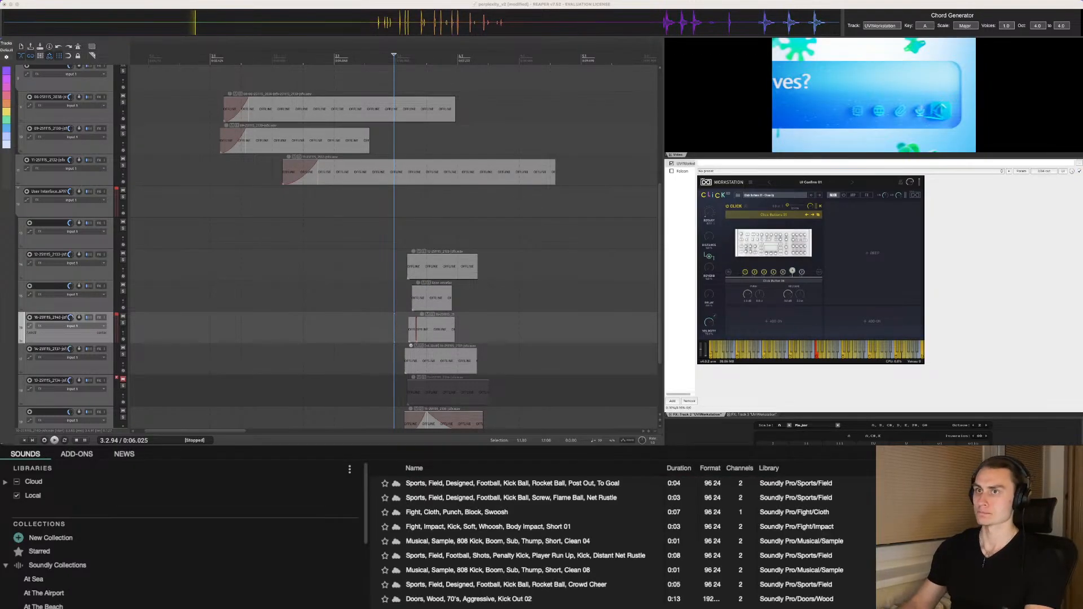
key("Down")
key("Down")
key("Down")
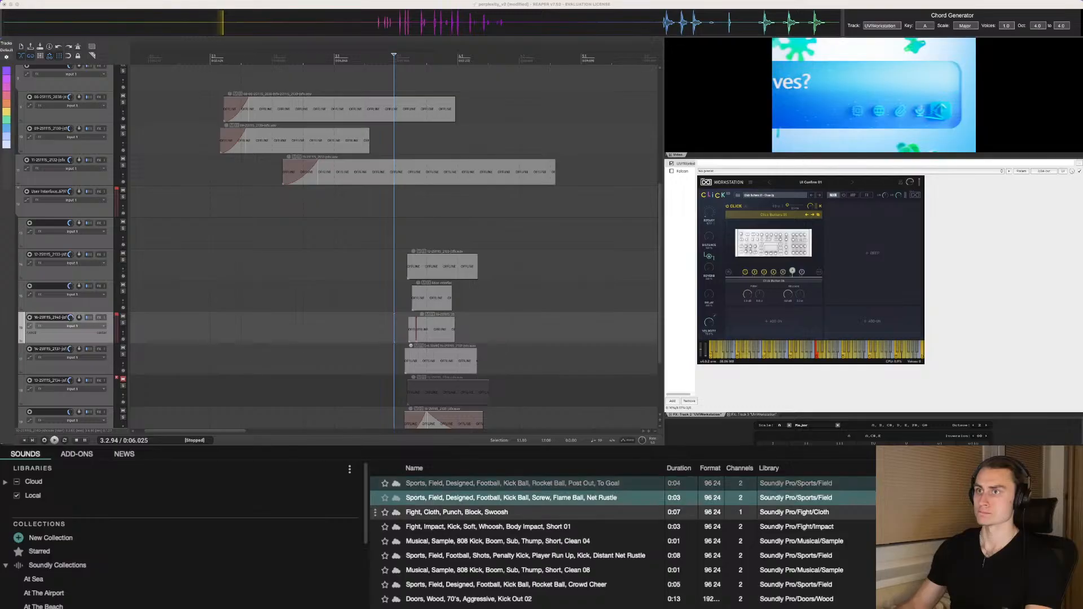
key("Down")
key("Down")
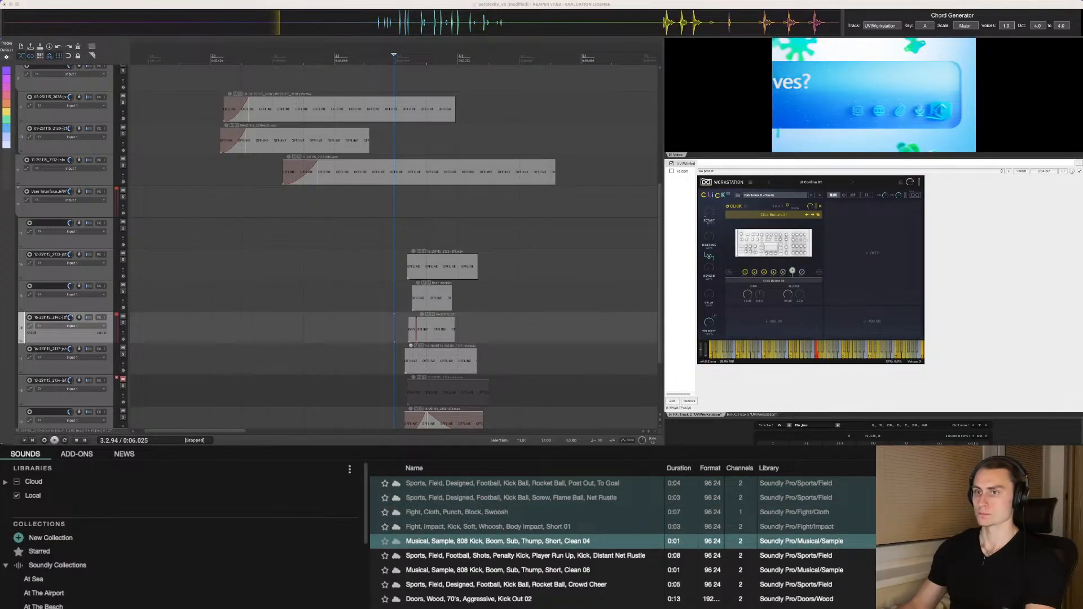
Step: Send the 808 Kick Clean 04 sample to REAPER and place it on a new track at about 6.4 s
key("s")
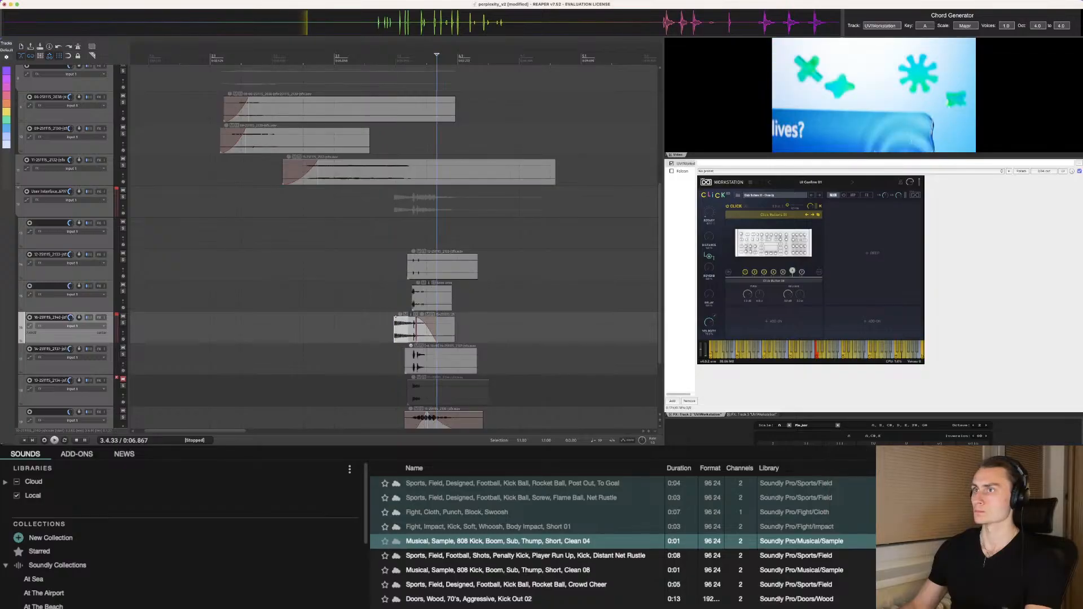
key("super+t")
scroll(405, 316, "down", 1)
left_click_drag(405, 299, 368, 318)
key("space")
key("space")
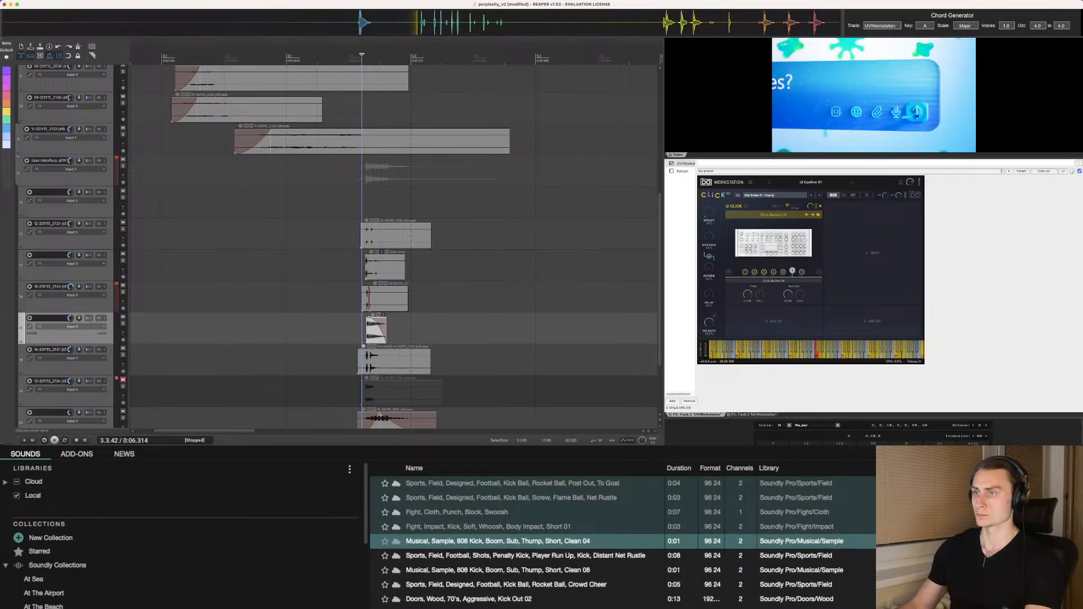
Step: Play the layered click with the 808 kick from about 6.3 s, and the whole project from its start
scroll(367, 316, "up", 3)
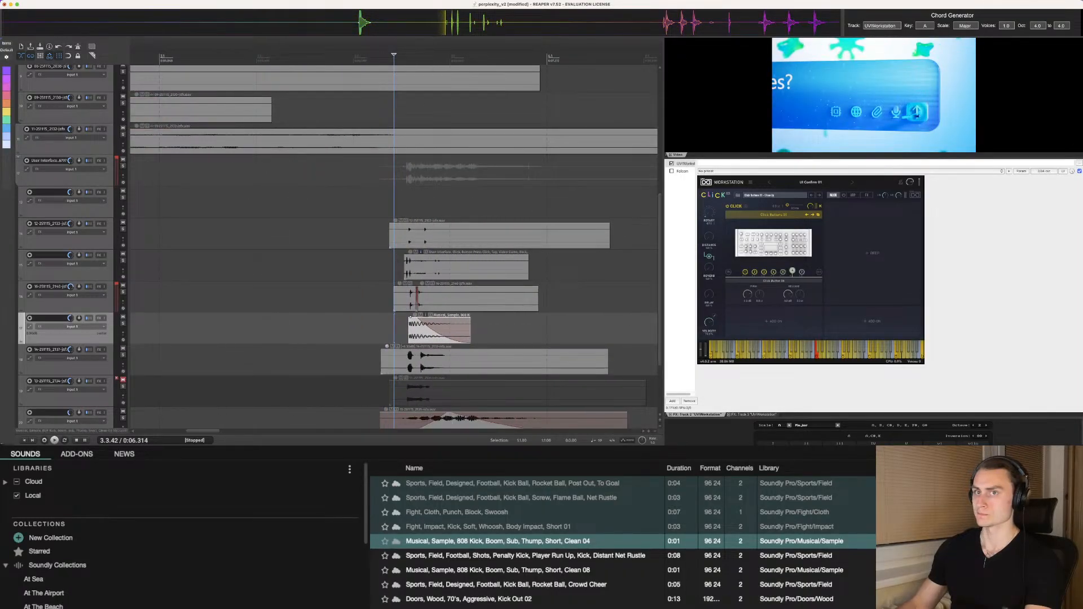
key("space")
scroll(367, 316, "down", 3)
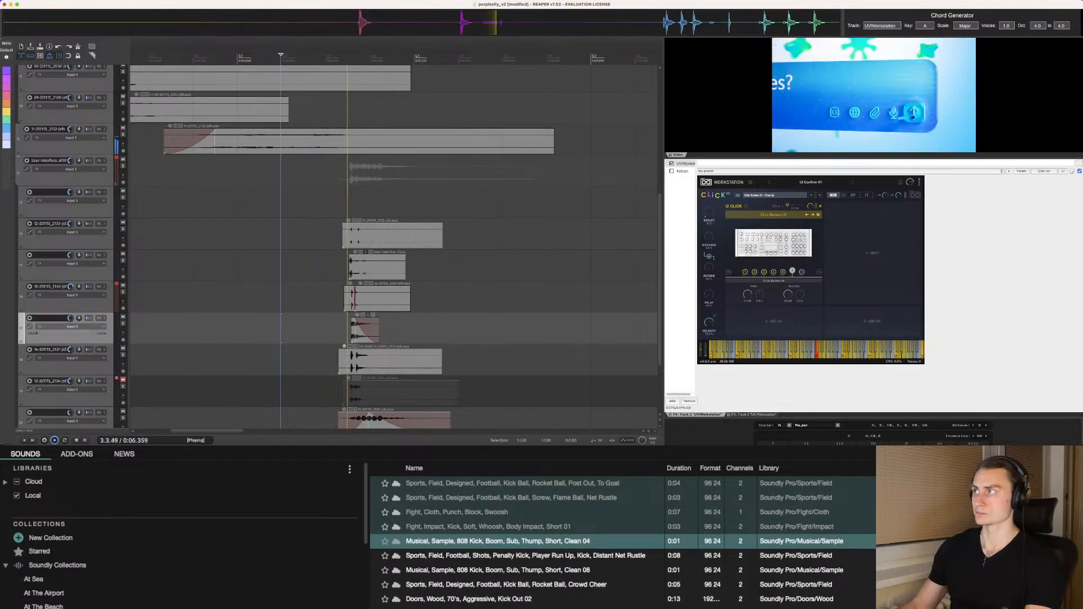
scroll(350, 316, "down", 1)
key("w")
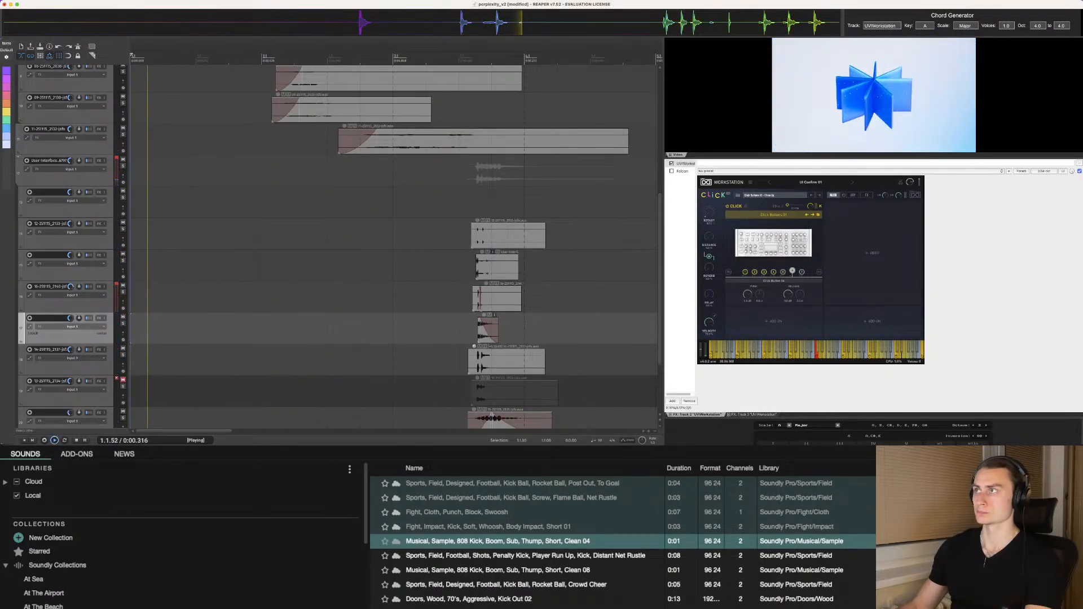
scroll(350, 316, "down", 3)
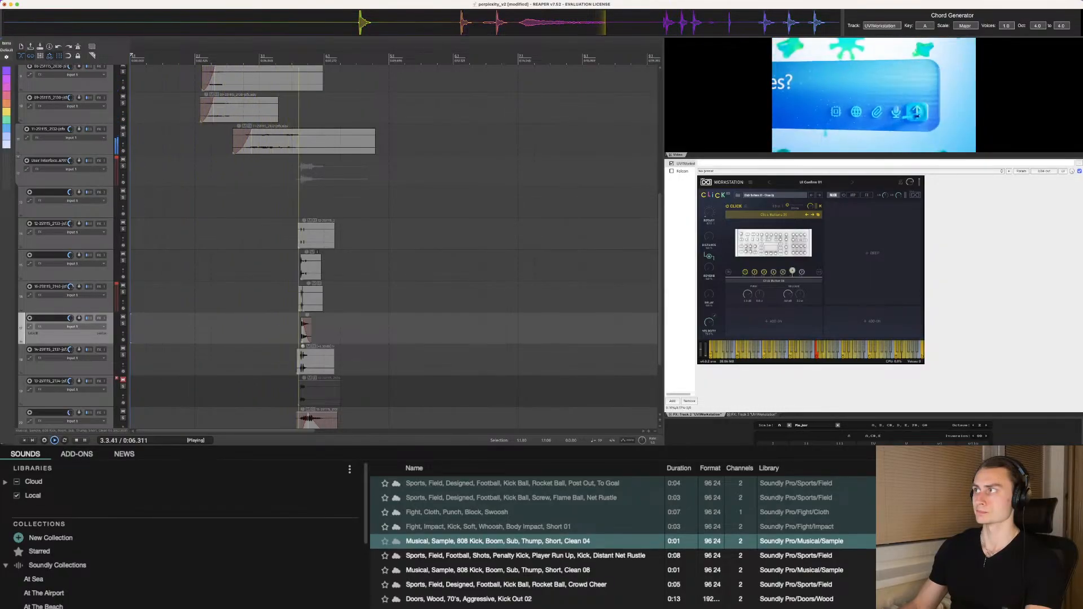
key("space")
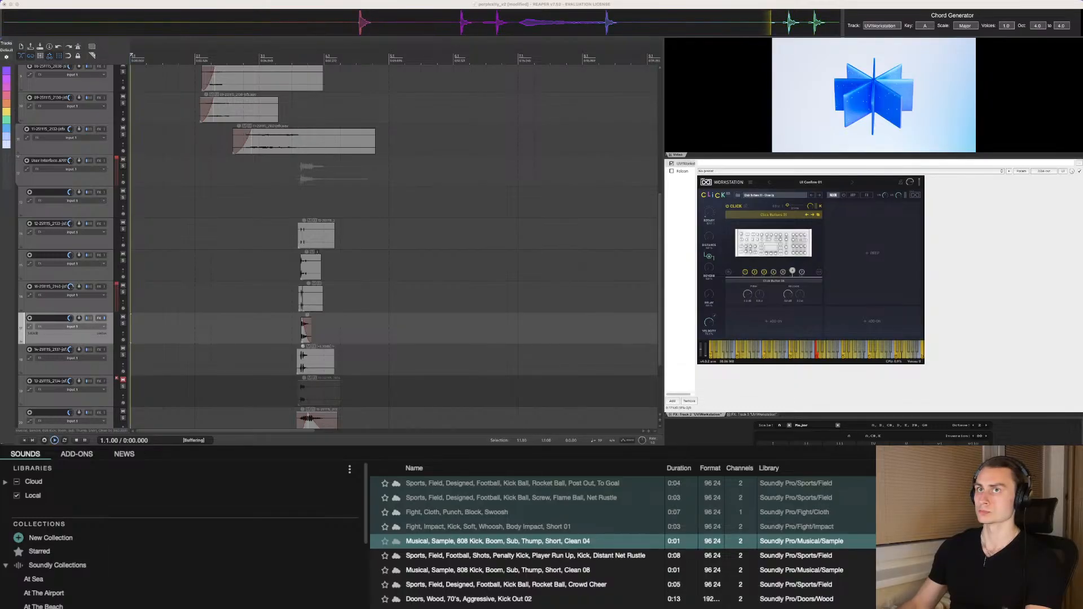
Step: Set the playback position to about 6.0 s and play the layered click with the 808 kick
left_click(292, 266)
key("space")
key("space")
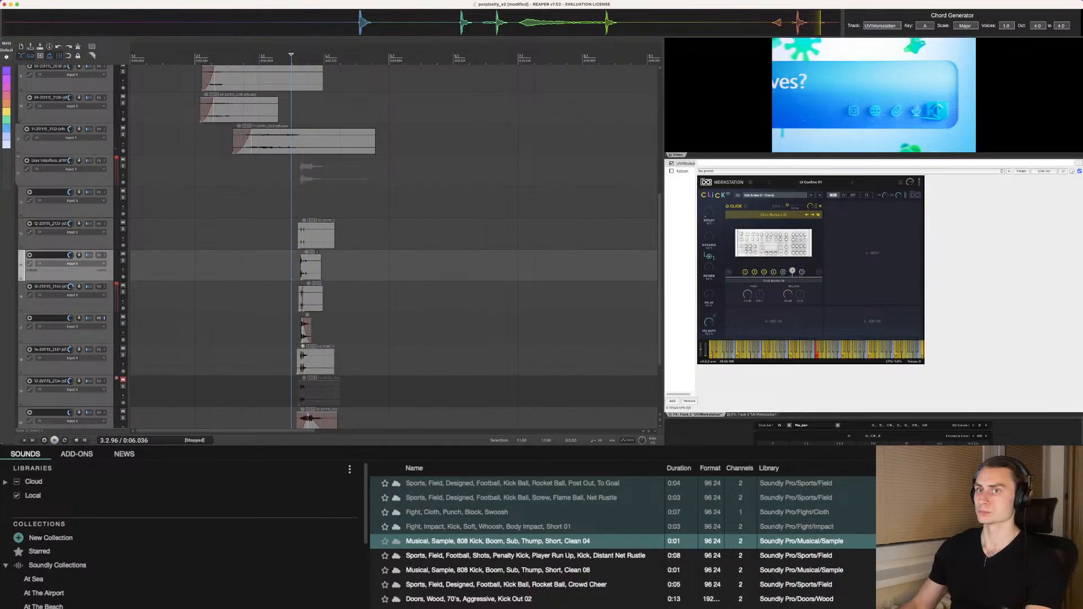
key("space")
key("space")
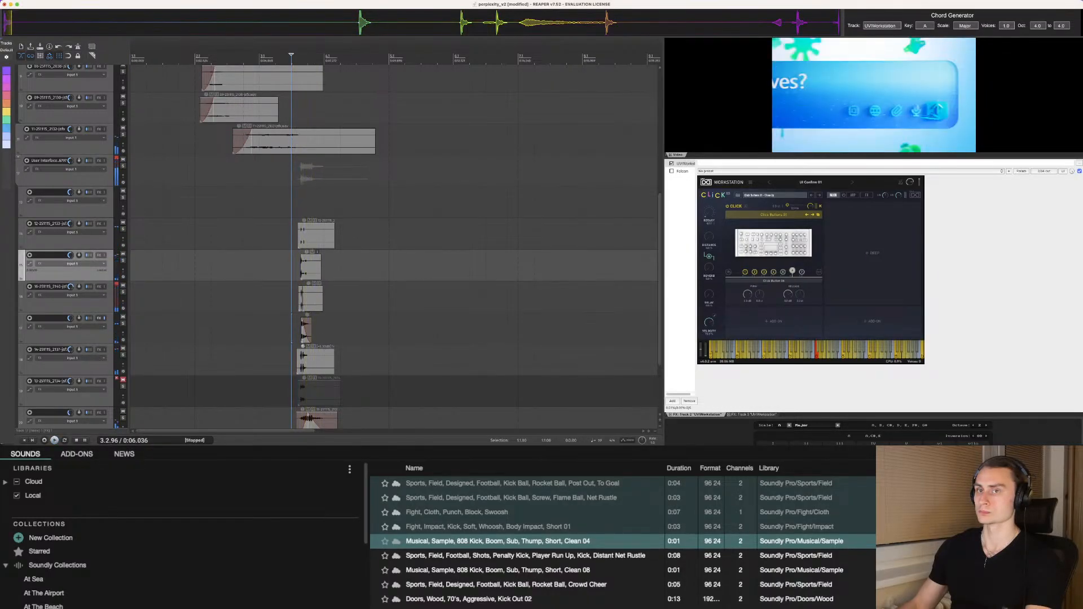
Step: Extend the end of the 808 kick item to about 7.1 s and play it soloed and with all layers
left_click_drag(311, 324, 308, 321)
key("F6")
key("space")
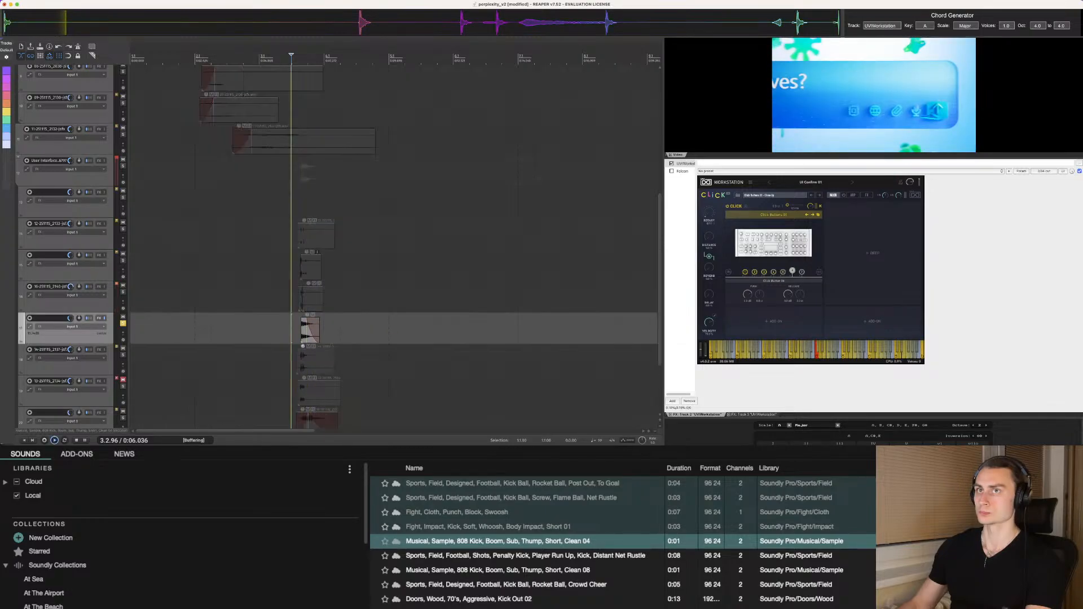
key("space")
key("super+Tab")
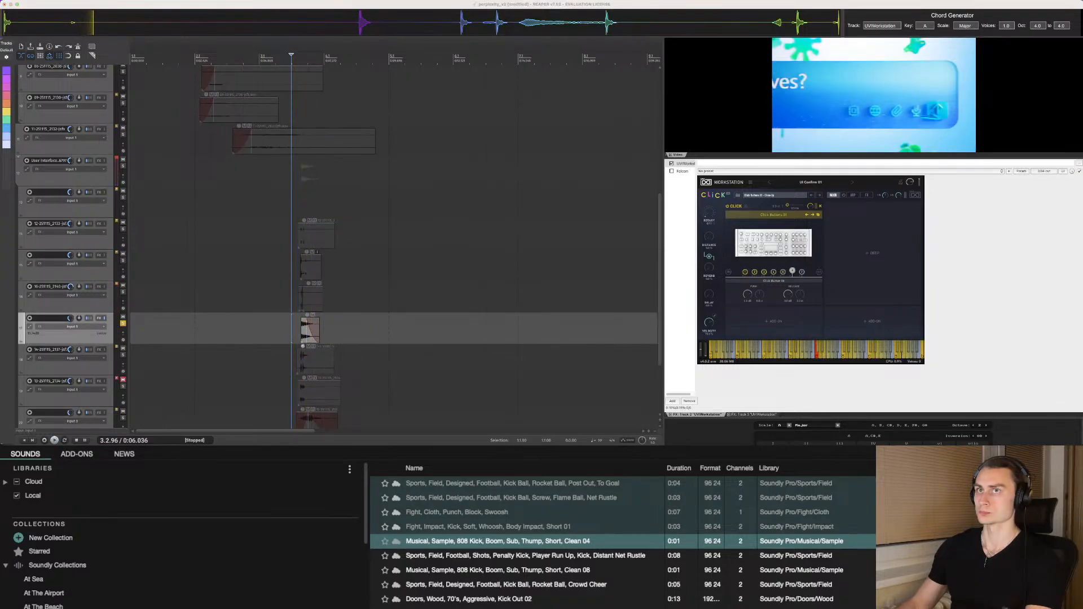
key("space")
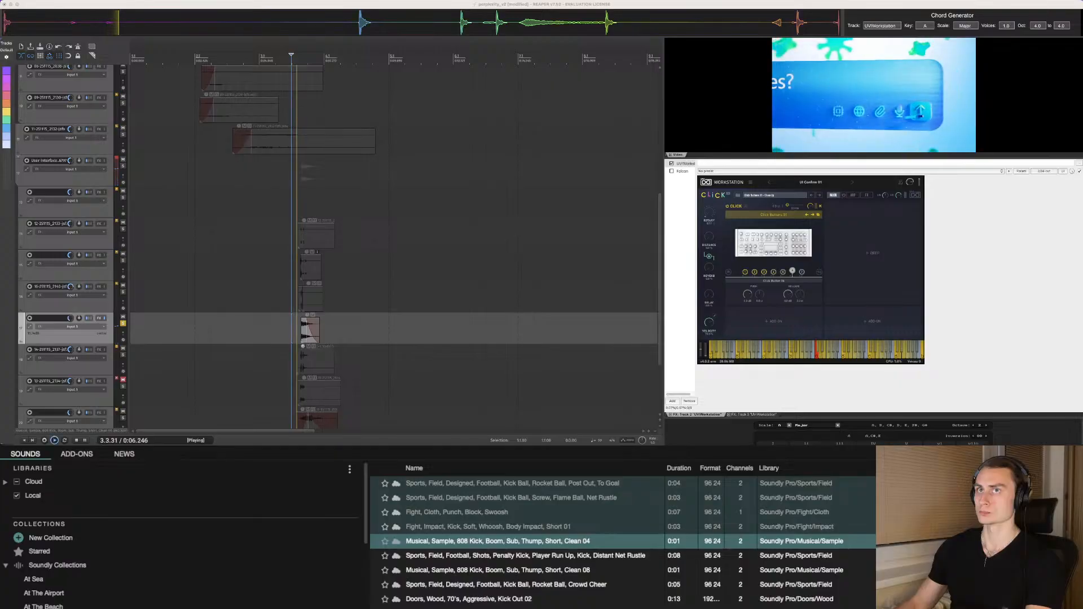
key("space")
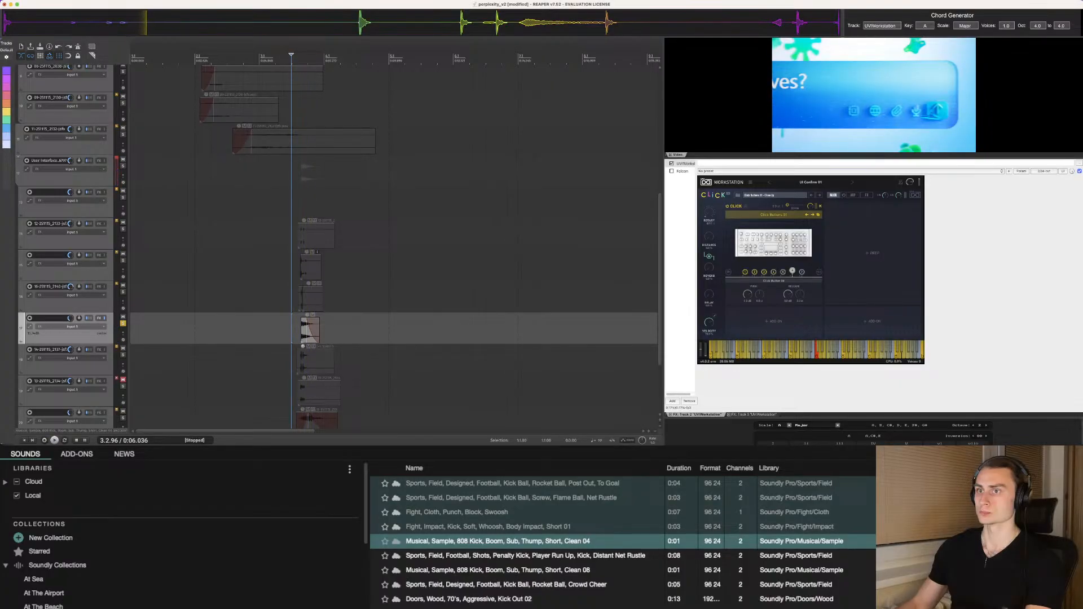
key("space")
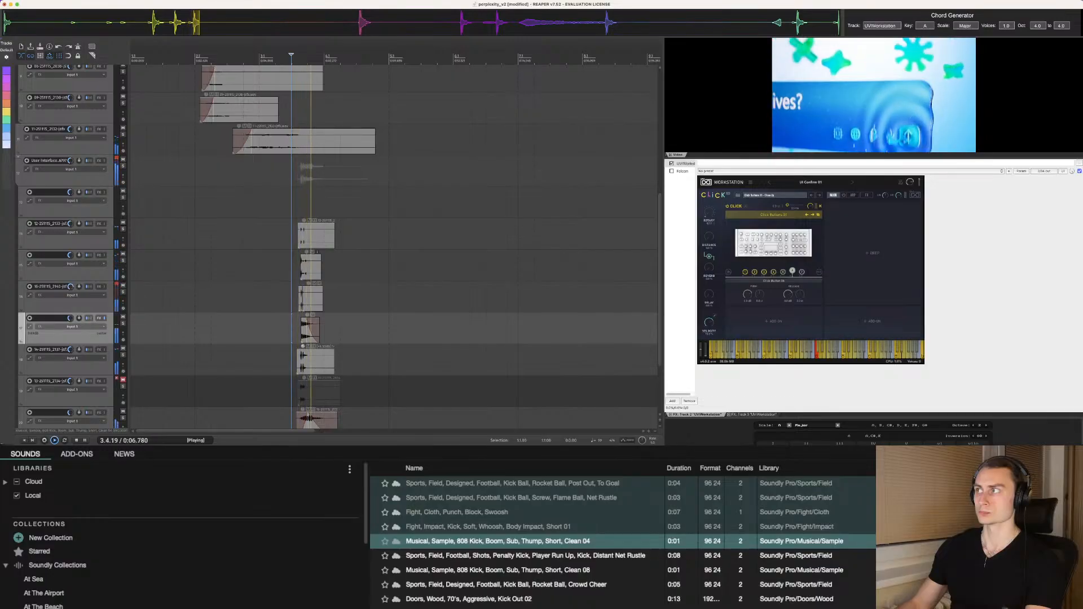
key("space")
Step: Try the 808 kick item slightly later, at about 6.5 s, playing the result from about 6.2 s
scroll(309, 329, "up", 10)
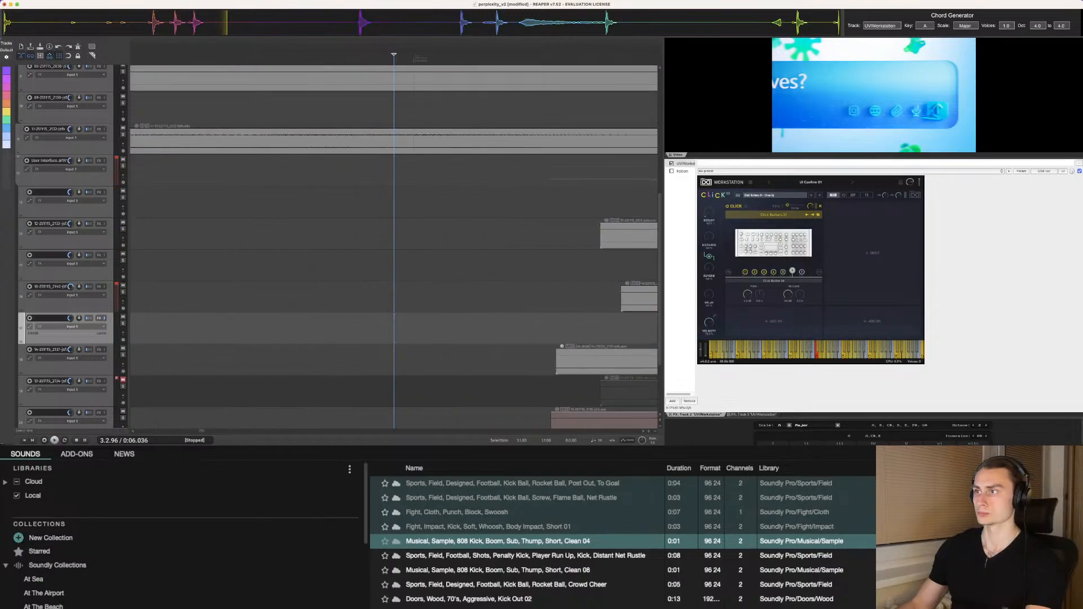
scroll(394, 247, "down", 2)
scroll(394, 247, "right", 5)
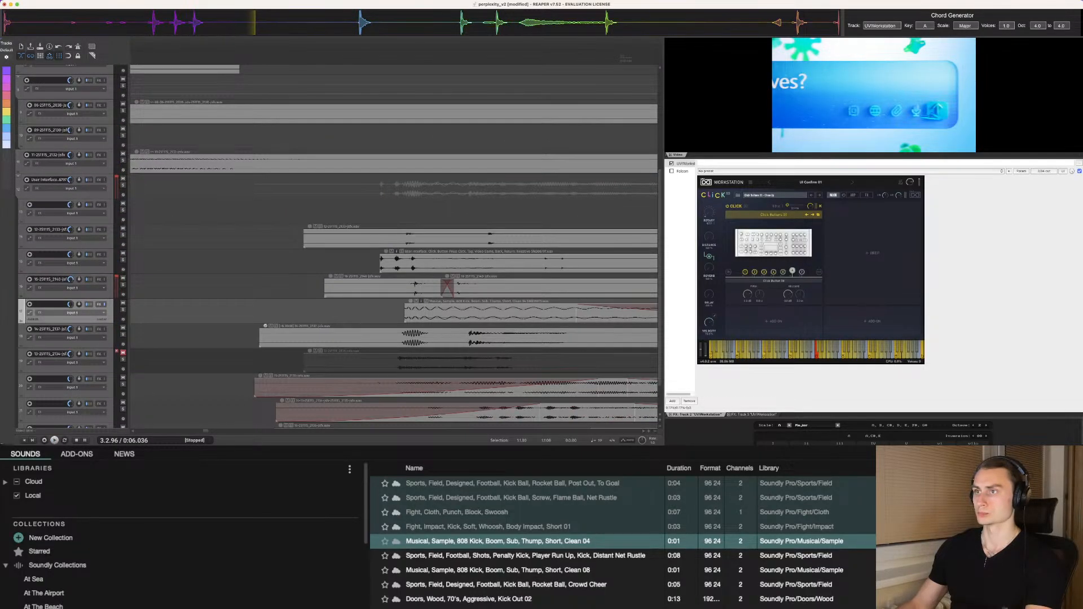
left_click(382, 311)
left_click_drag(426, 310, 426, 310)
scroll(411, 305, "down", 3)
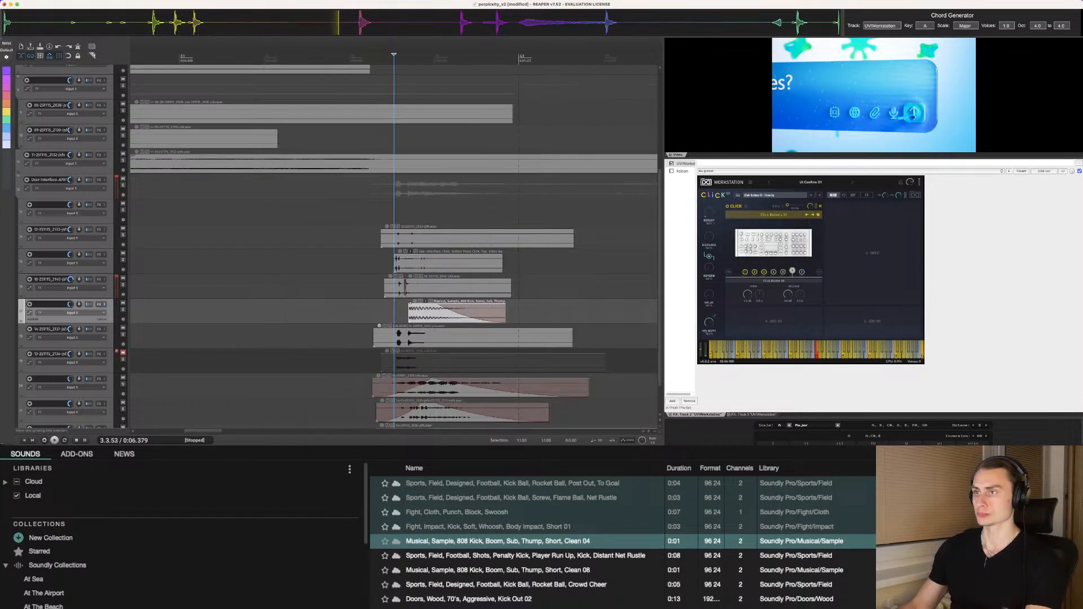
scroll(410, 304, "down", 2)
left_click(377, 307)
key("space")
key("space")
key("space")
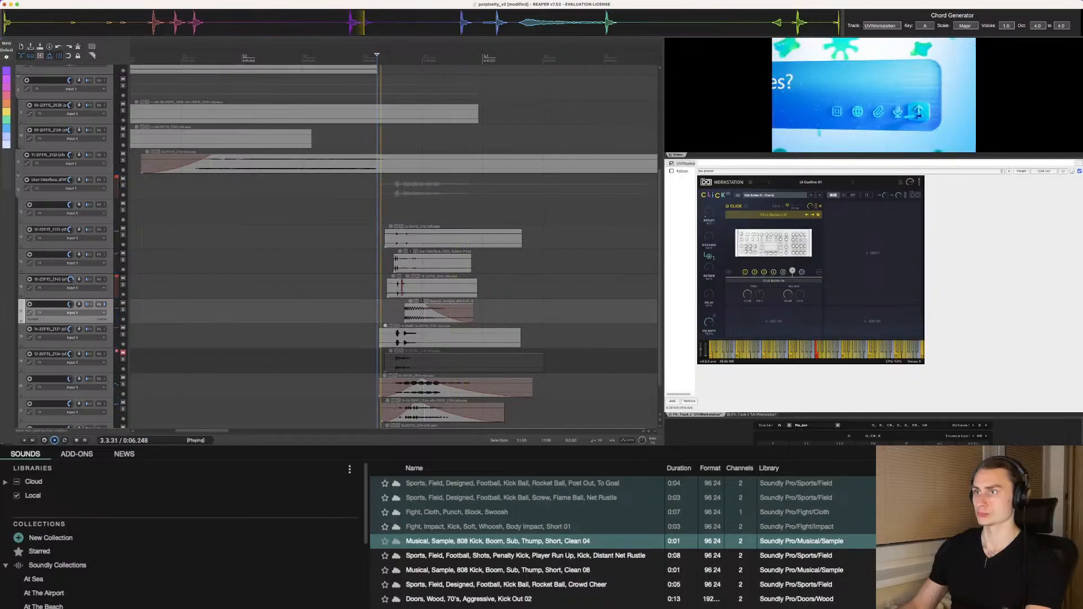
Step: Play the layers again from about 6.2 s and move the 808 kick item earlier, to about 6.4 s
scroll(410, 305, "up", 2)
key("space")
key("space")
key("space")
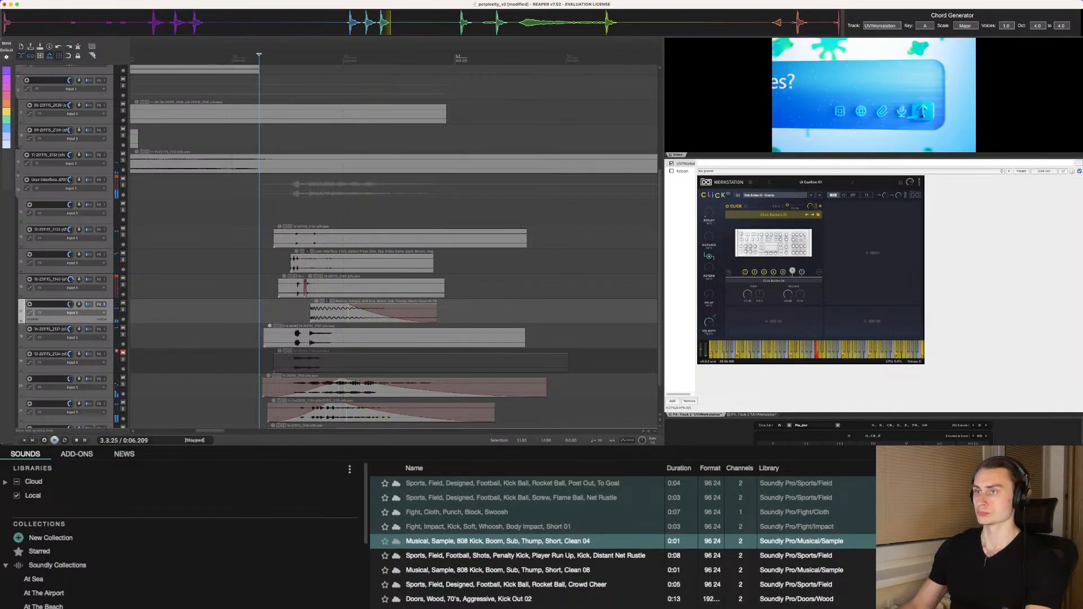
scroll(410, 305, "up", 3)
left_click_drag(590, 310, 547, 310)
scroll(547, 310, "down", 4)
Step: Insert an empty track below the 808 kick and audition more Soundly kick results, including 808 Kick Clean 08
key("super+t")
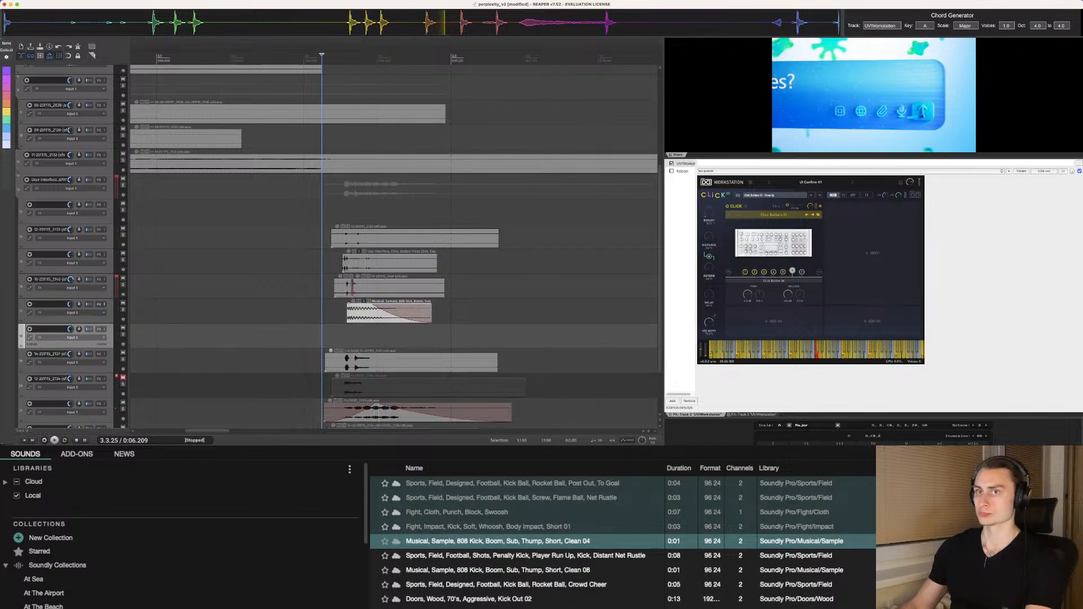
left_click(525, 570)
left_click(525, 570)
left_click(525, 556)
key("Down")
key("Down")
key("Down")
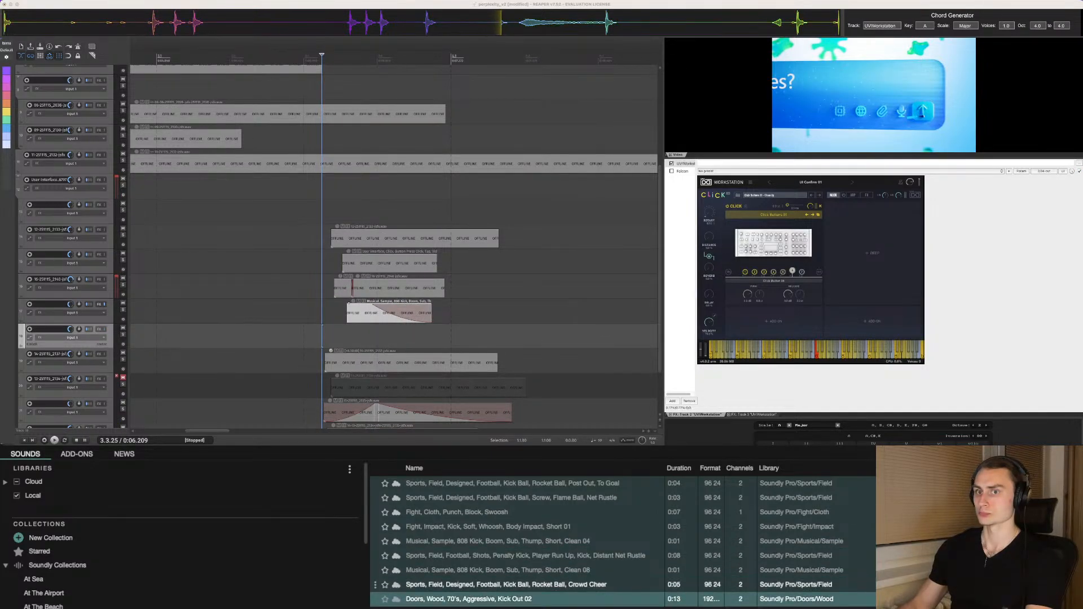
key("Up")
key("Up")
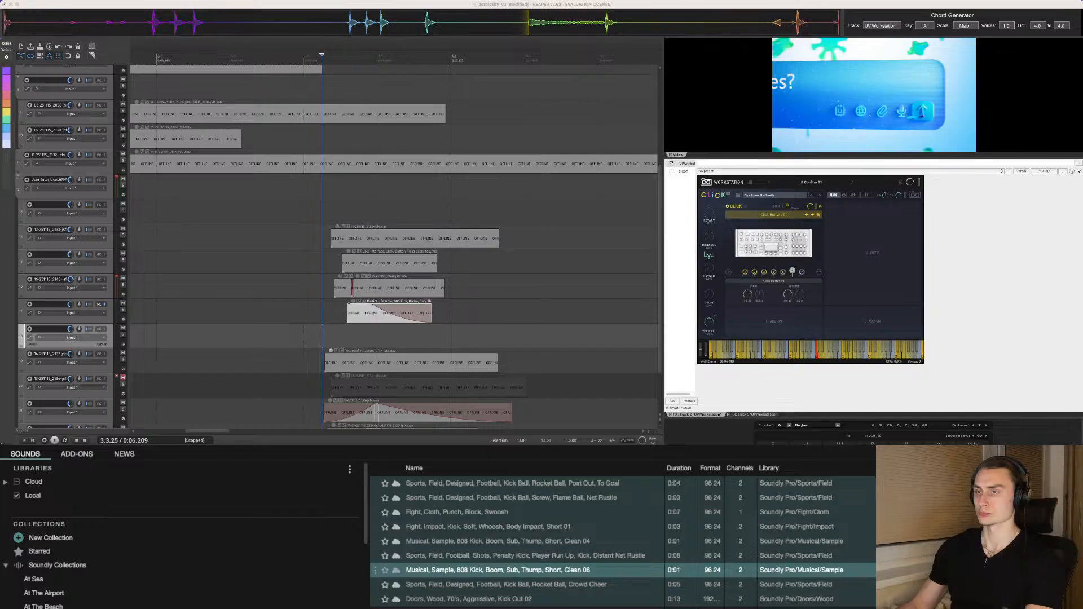
Step: Paste a copy of the 808 kick item and move it onto the new track, starting at about 6.55 s
left_click(364, 305)
left_click(348, 305)
key("super+v")
left_click_drag(444, 308, 443, 332)
scroll(443, 332, "right", 2)
scroll(444, 331, "up", 1)
scroll(369, 309, "up", 4)
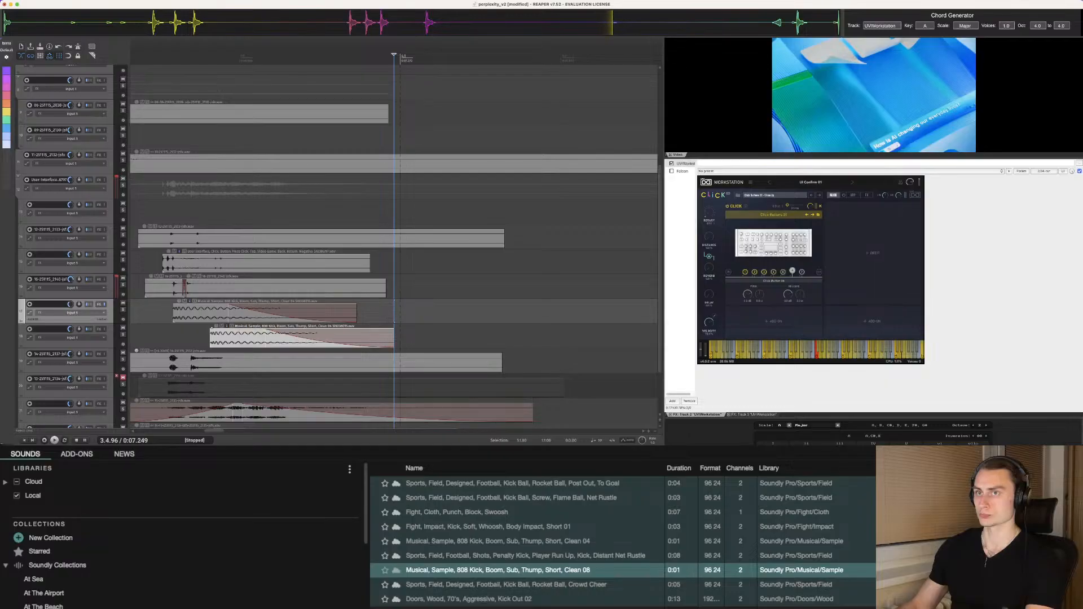
Step: Move the copied 808 kick item earlier, to about 6.47 s, and play the layers from about 6.05 s
left_click(169, 337)
left_click_drag(231, 336, 207, 336)
scroll(207, 337, "down", 1)
scroll(409, 330, "down", 2)
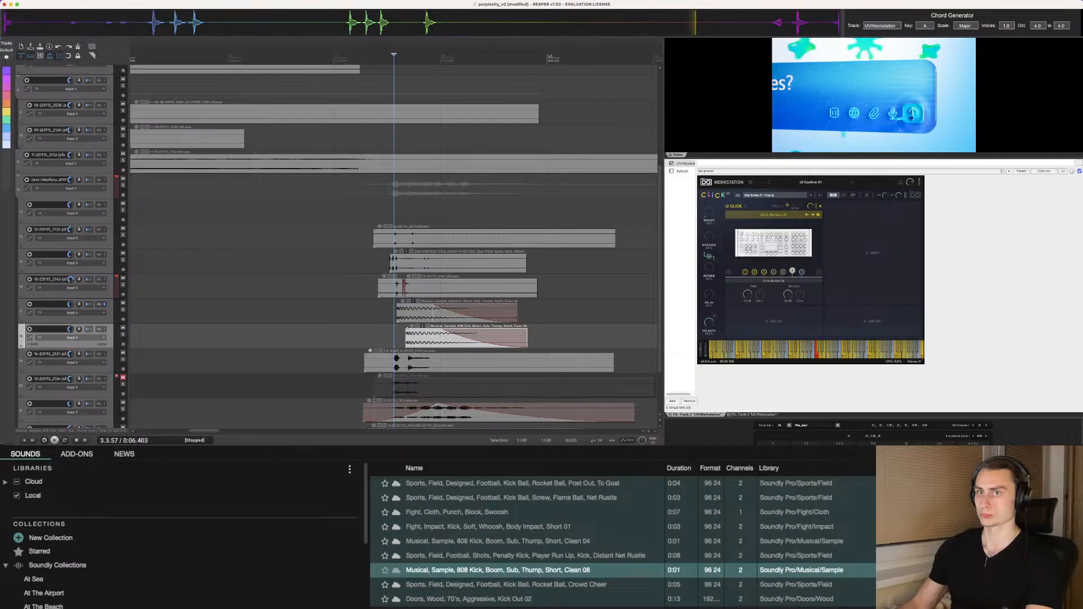
key("space")
key("space")
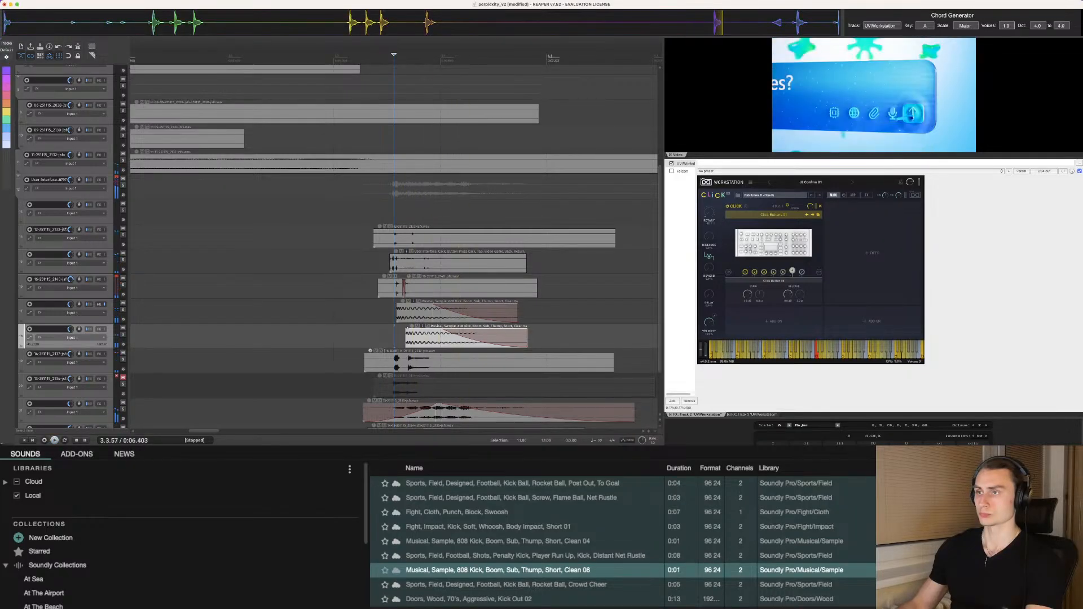
left_click(333, 336)
key("space")
key("space")
Step: Trim the ends of both 808 kick items, the first to about 0.05 s long and the second to about 0.25 s, auditioning the layers between trims
left_click_drag(518, 314, 412, 314)
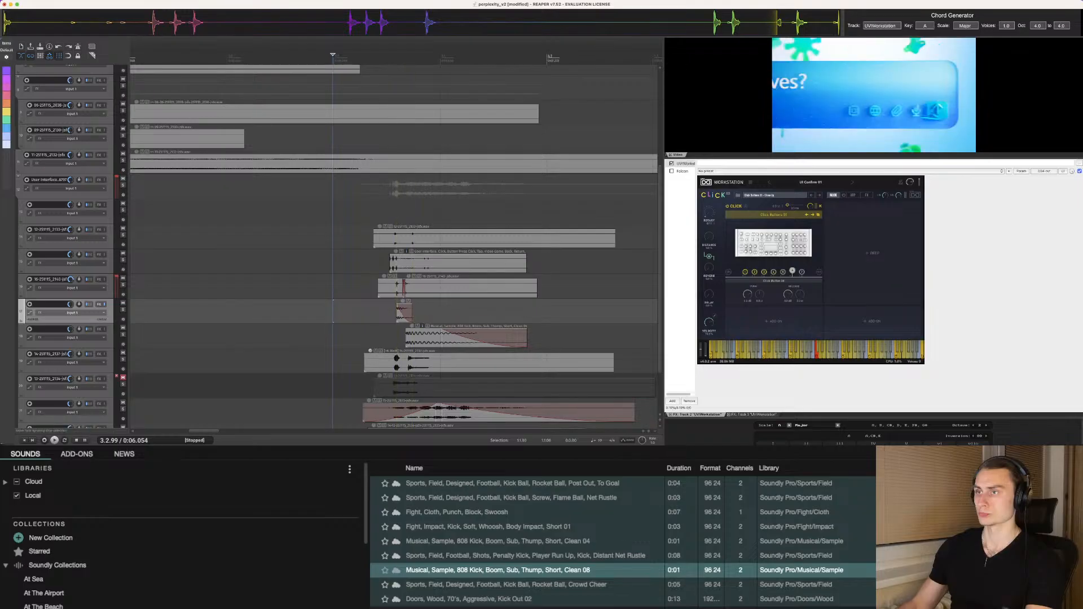
key("space")
key("space")
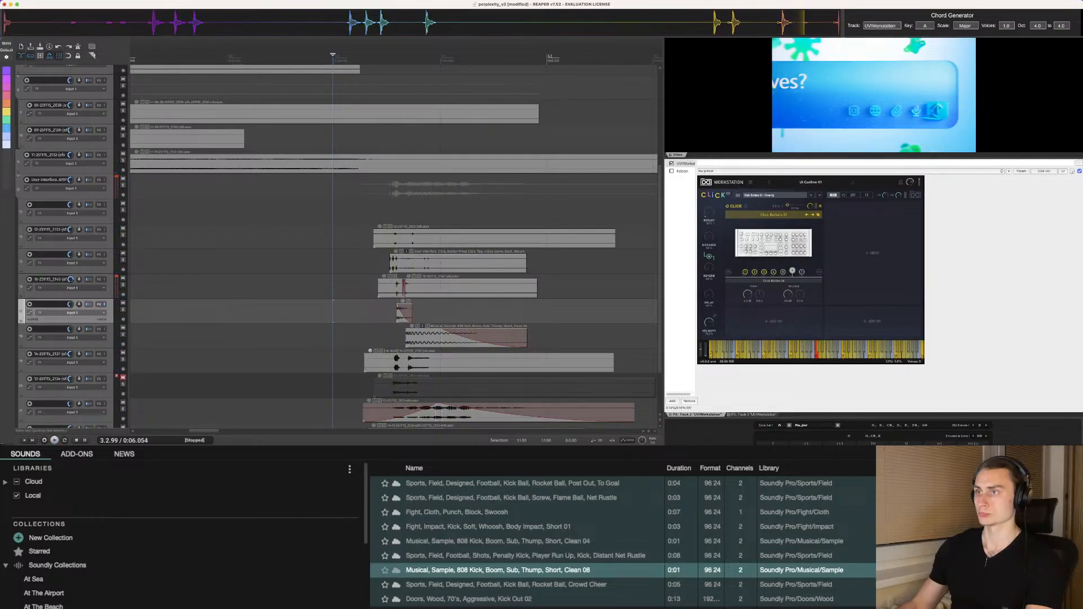
left_click_drag(413, 314, 406, 313)
left_click(400, 305)
scroll(397, 306, "up", 3)
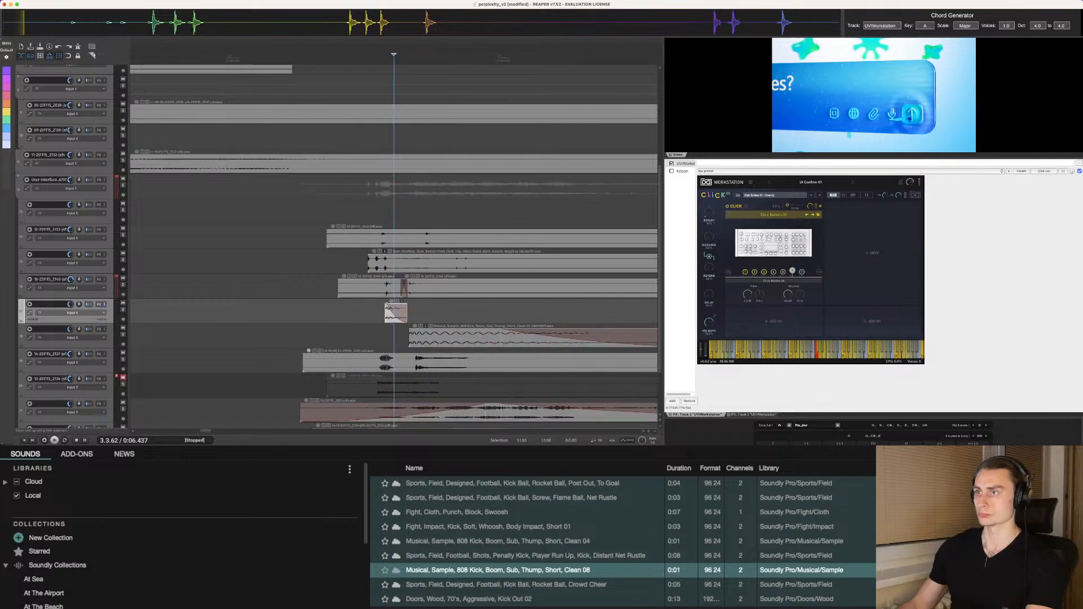
key("space")
left_click(209, 280)
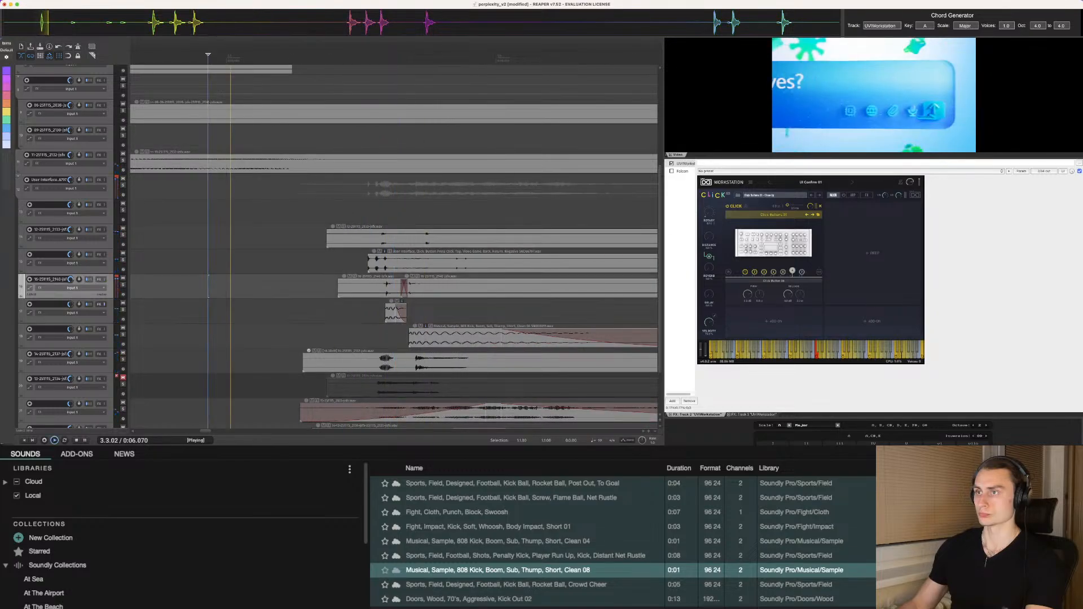
scroll(348, 279, "down", 7)
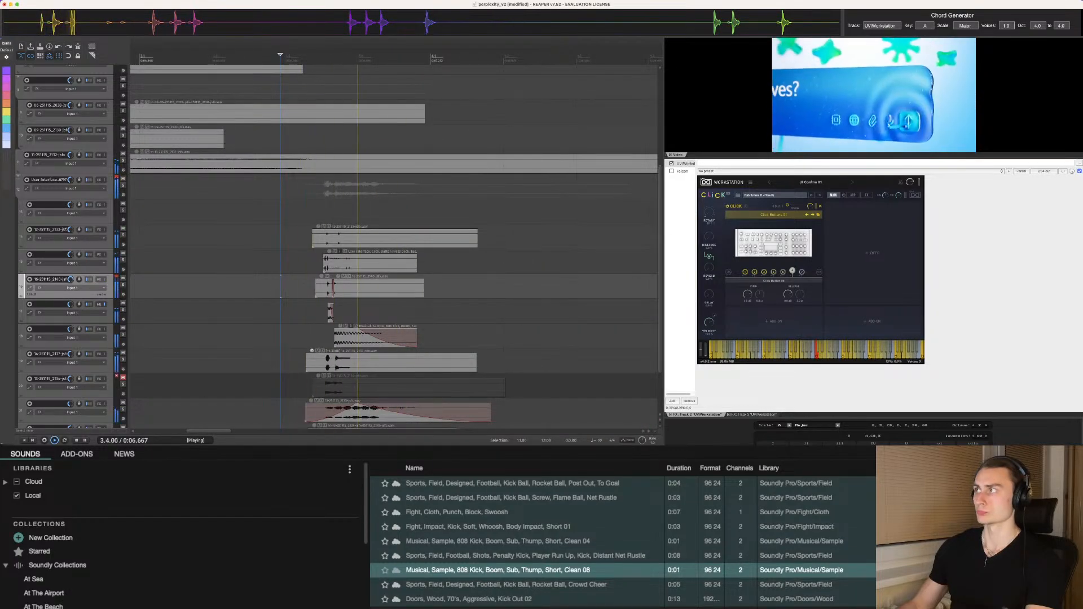
key("space")
left_click_drag(390, 331, 364, 330)
left_click(305, 337)
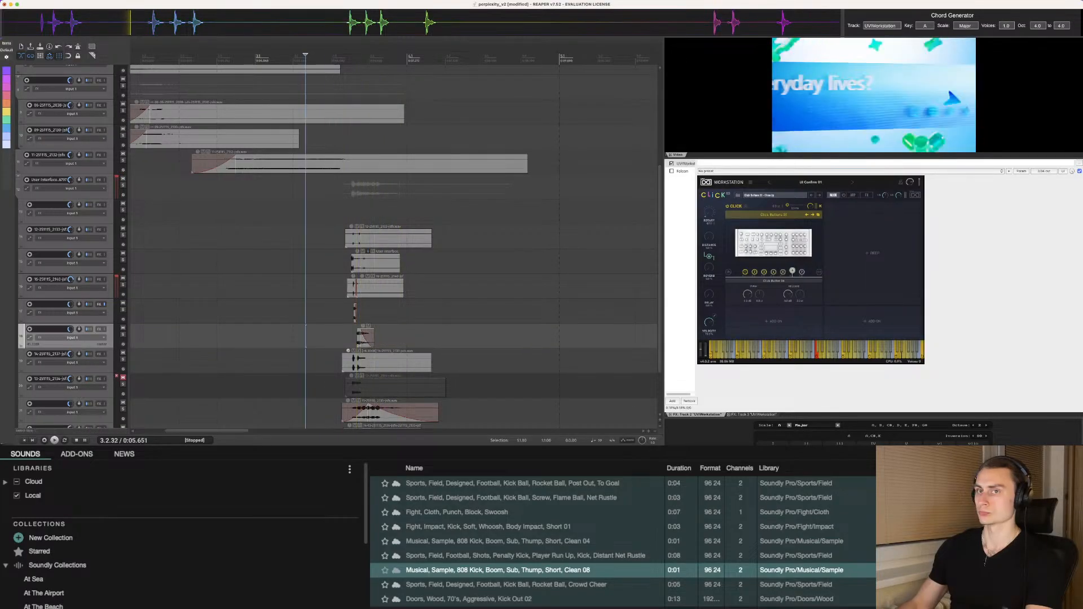
Step: Insert an empty track above the two 808 kick tracks, nest both inside it as a folder, and play from about 5.65 s
left_click(57, 291)
key("super+t")
left_click(57, 343)
left_click(57, 366, "shift")
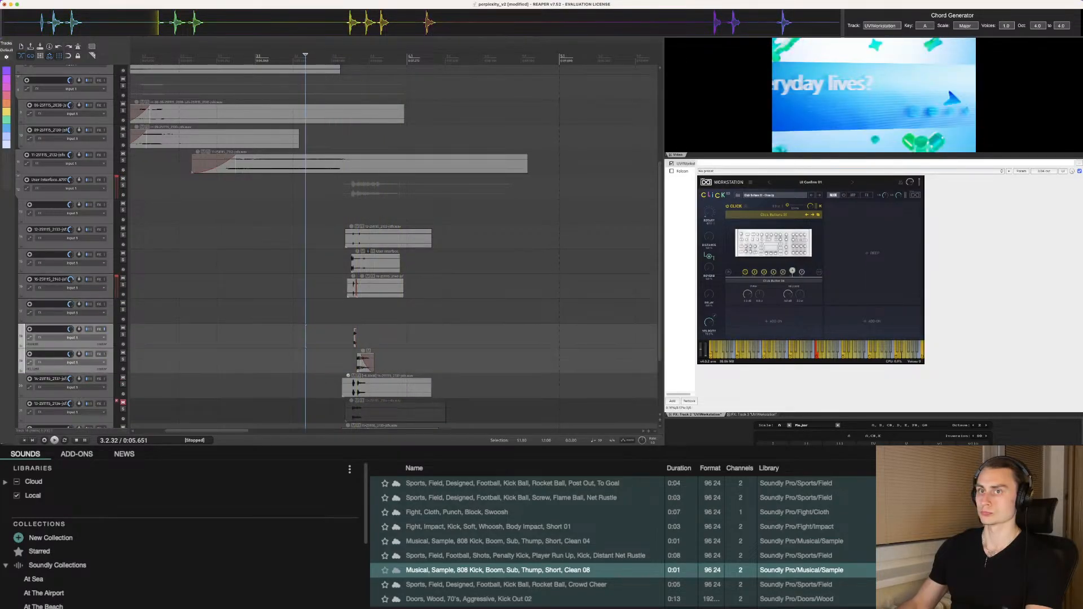
left_click_drag(57, 367, 57, 323)
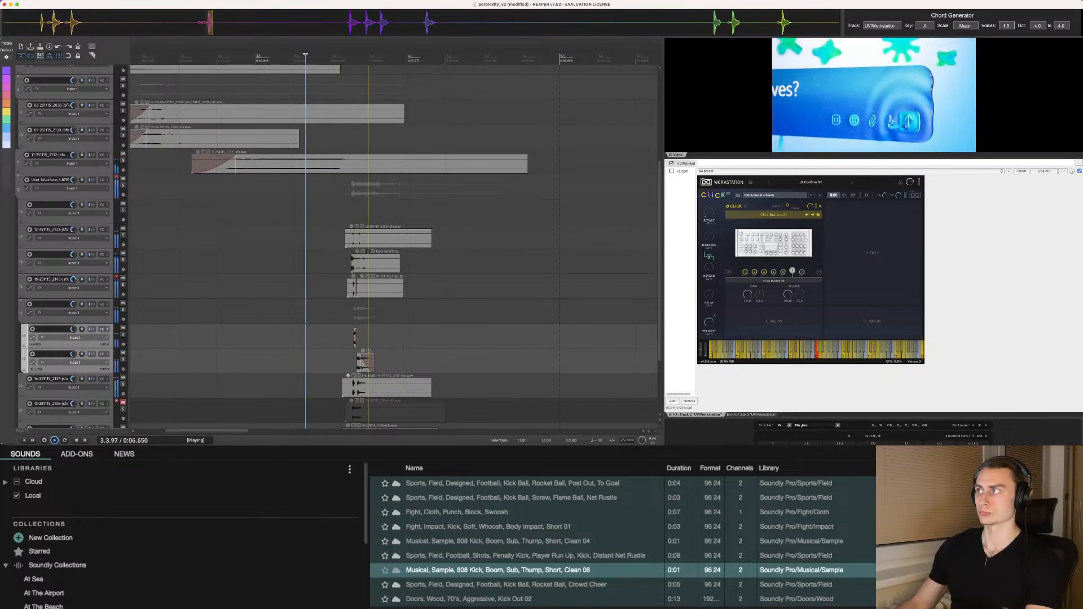
key("space")
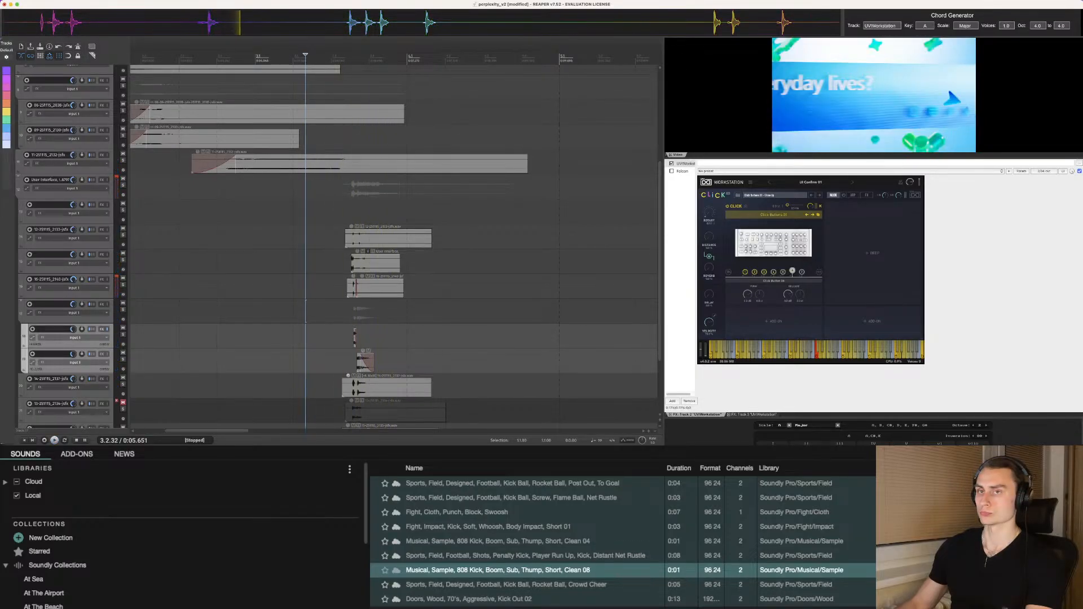
Step: Insert a track named Reverb below the second UVIWorkstation track
scroll(394, 247, "up", 5)
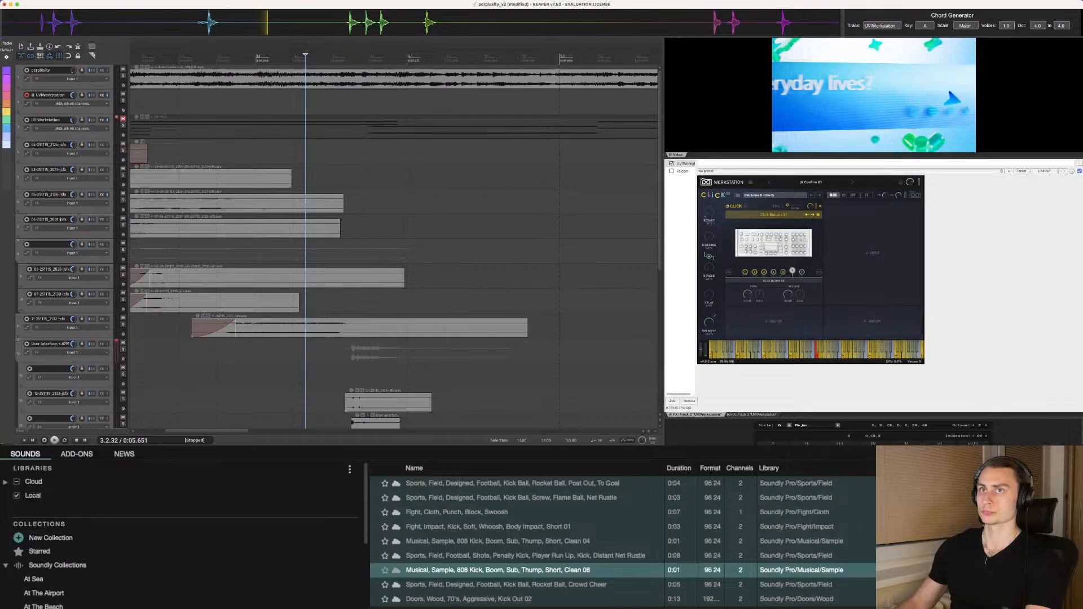
key("super+t")
type("Reverb")
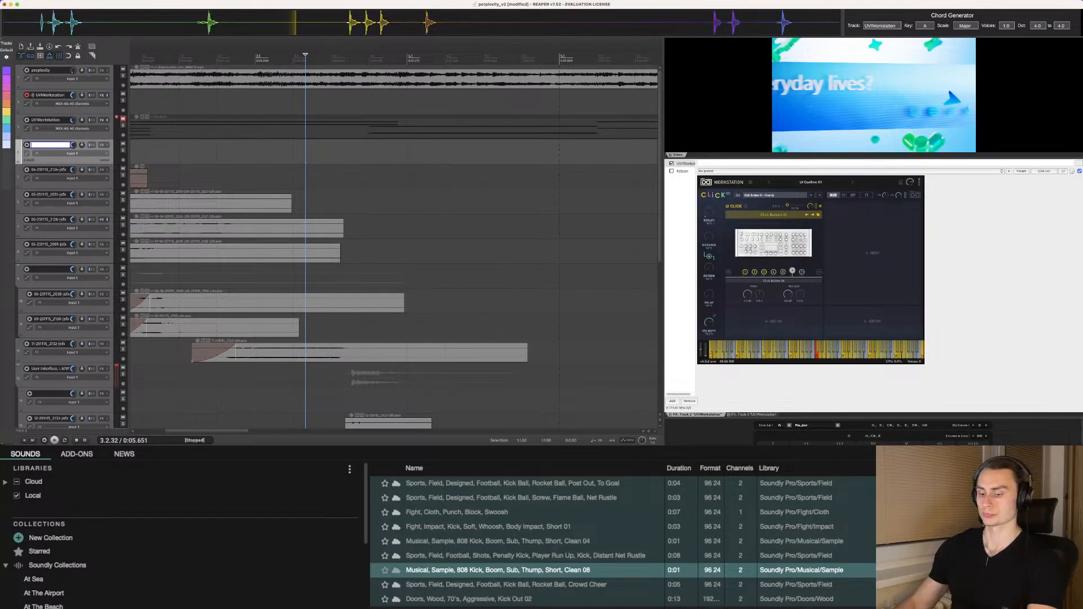
key("Return")
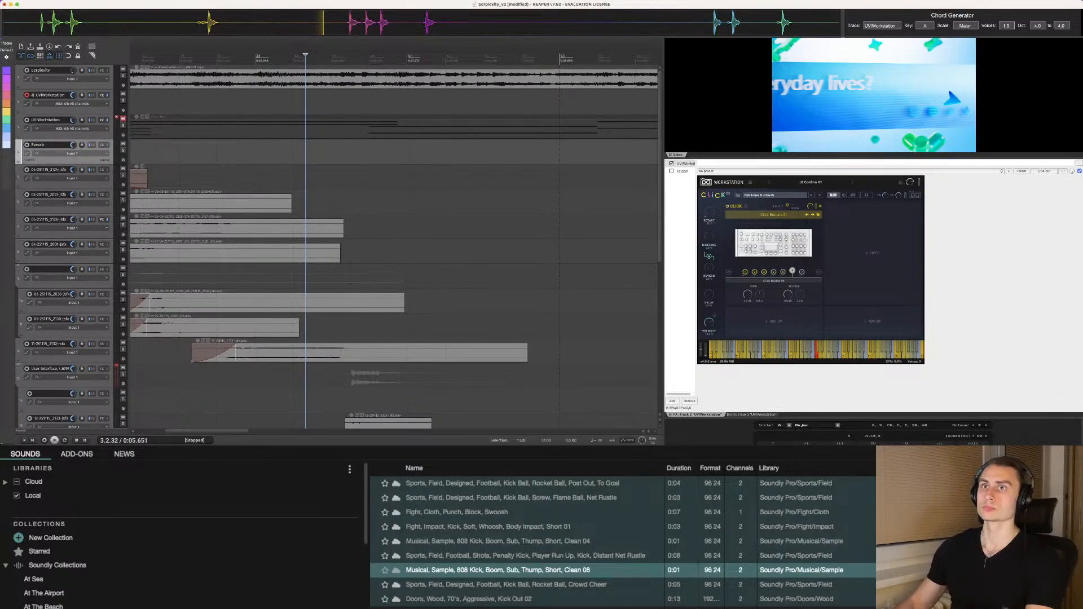
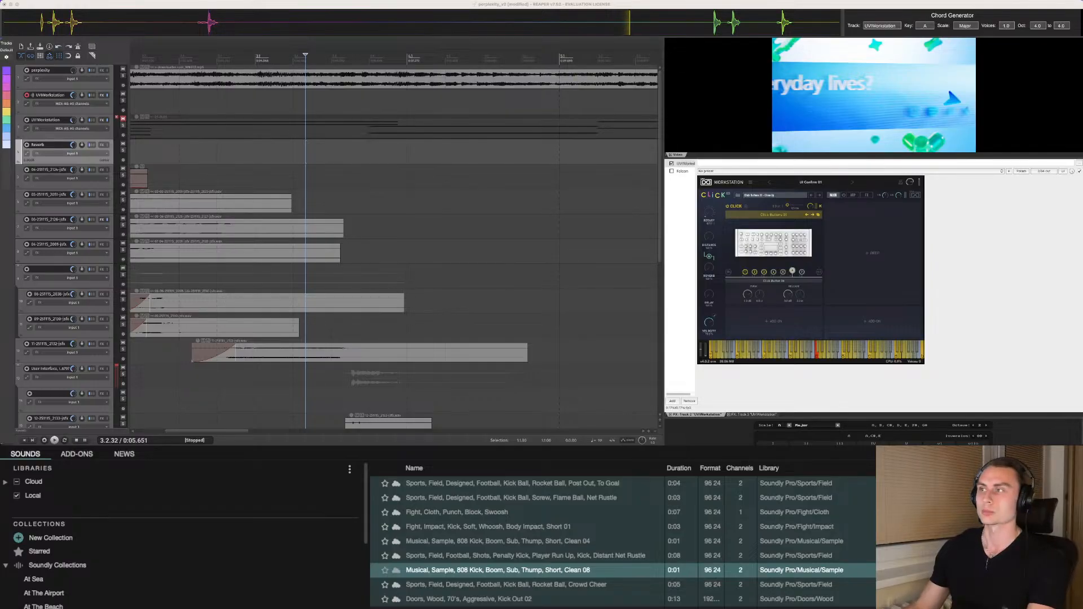
Step: Return the edit cursor to the project start and look over the arrangement from the Reverb track down to the lowest sound layers
scroll(394, 243, "up", 2)
scroll(394, 243, "down", 4)
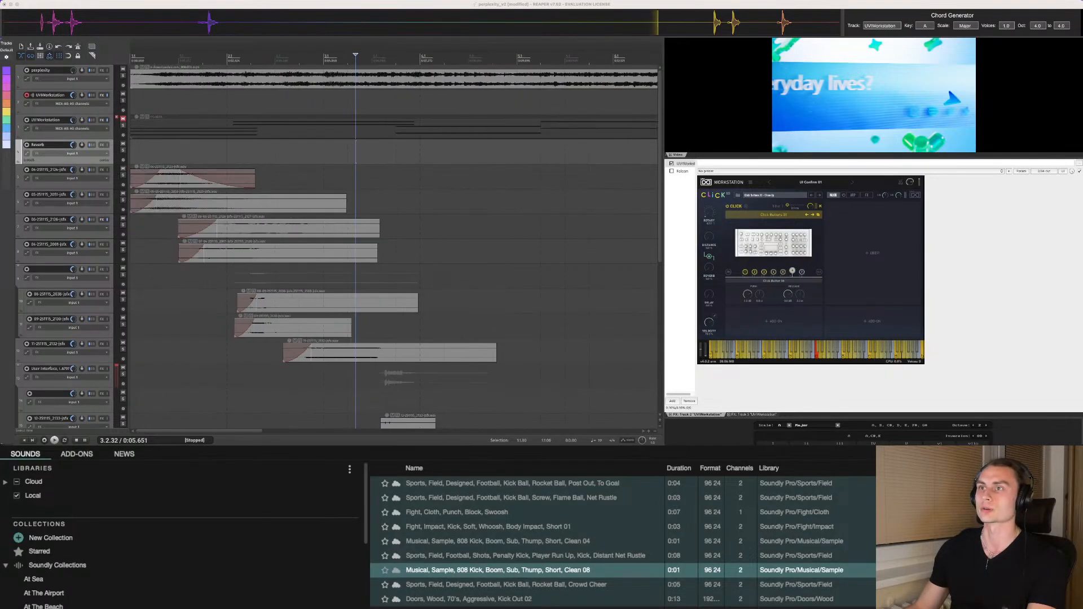
left_click(203, 303)
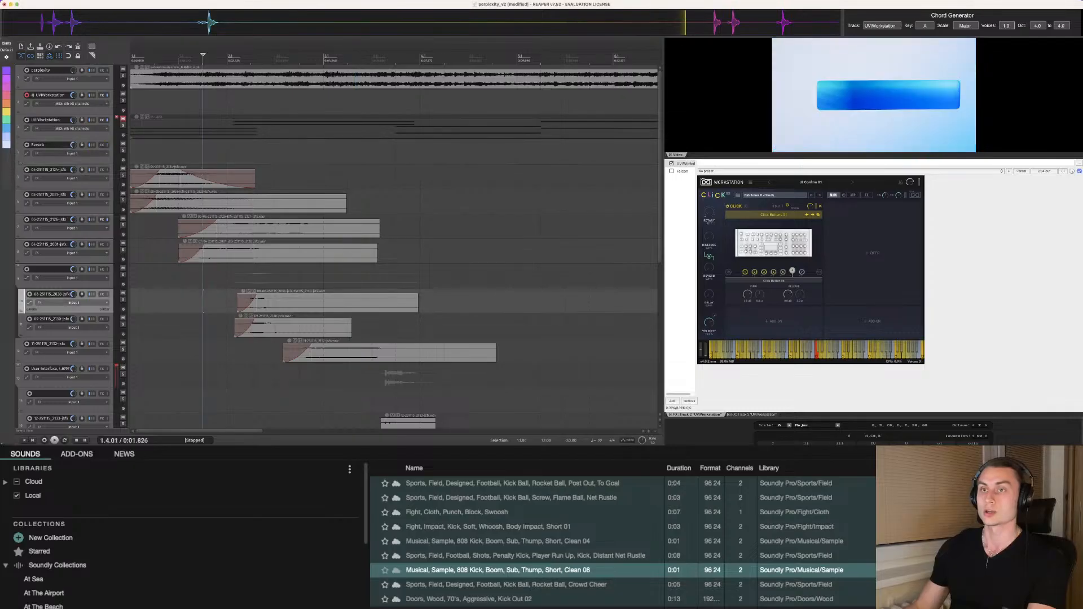
key("w")
scroll(203, 303, "down", 3)
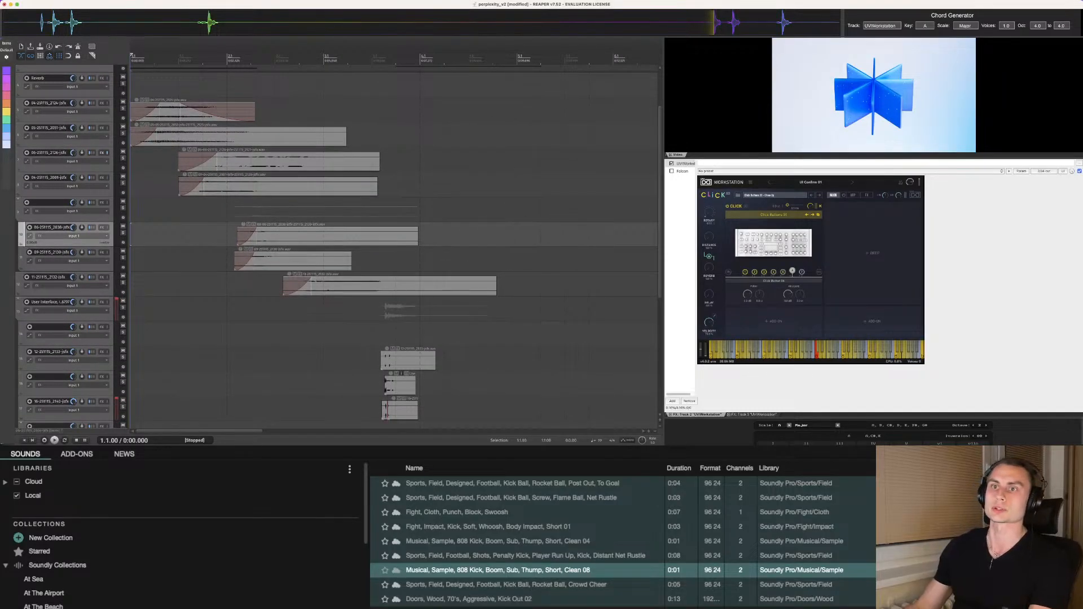
scroll(394, 249, "up", 2)
scroll(393, 249, "down", 5)
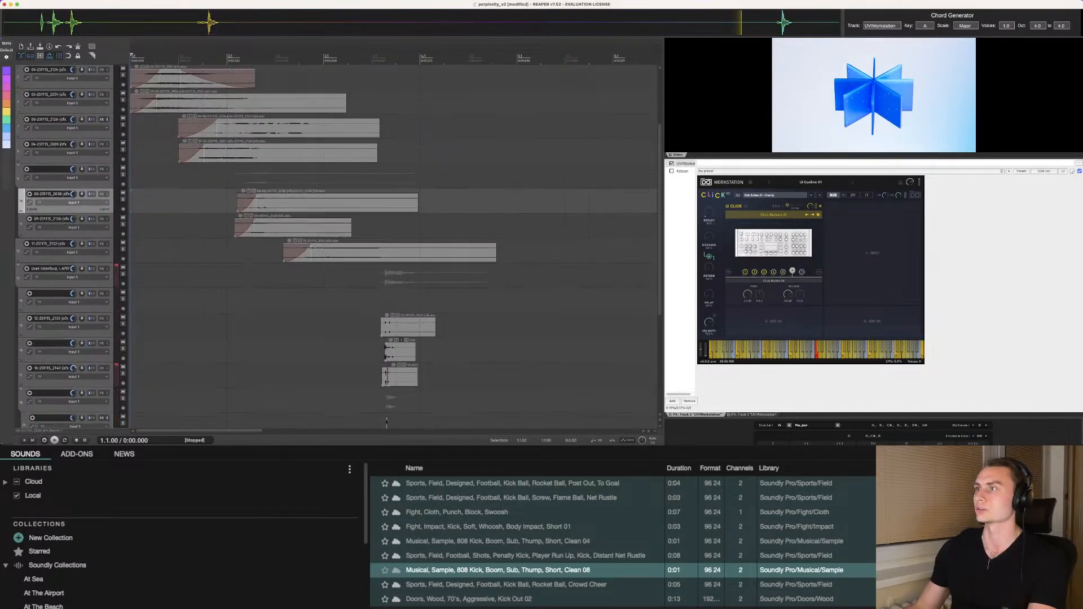
scroll(394, 249, "down", 2)
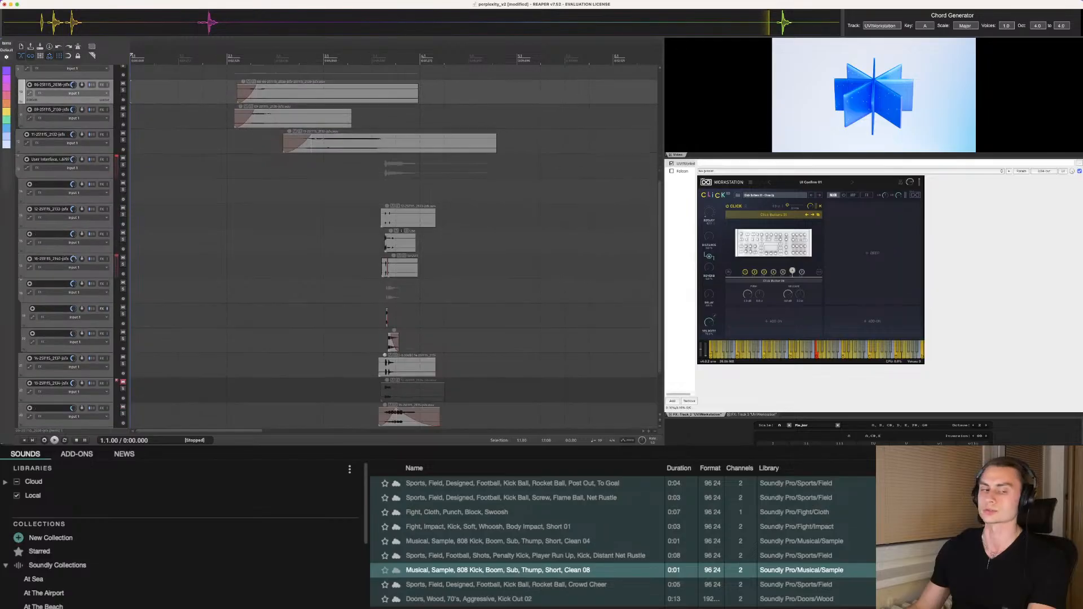
scroll(394, 248, "down", 3)
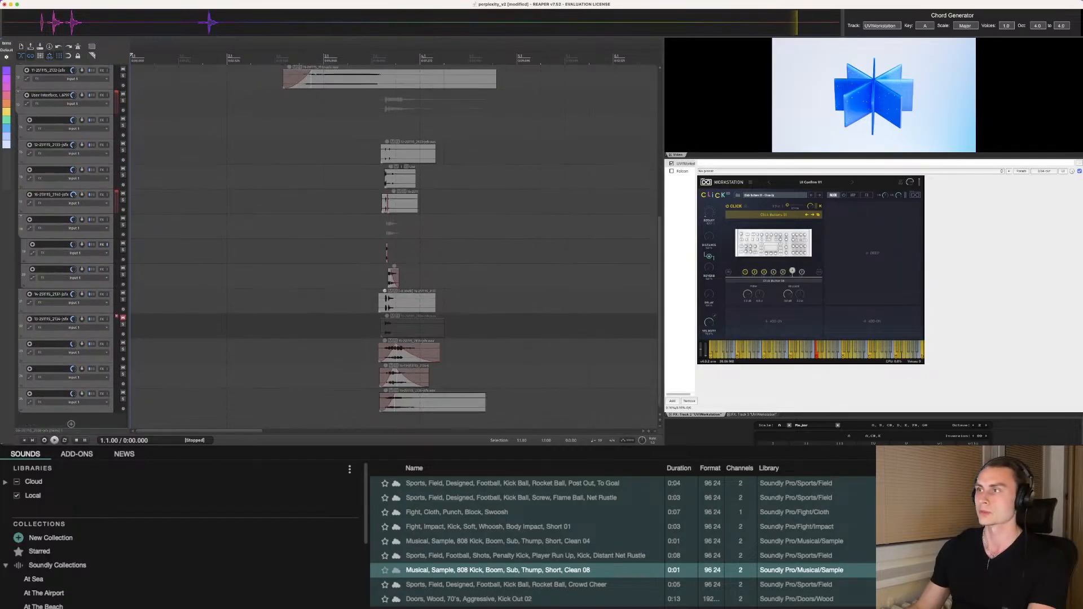
scroll(394, 248, "up", 4)
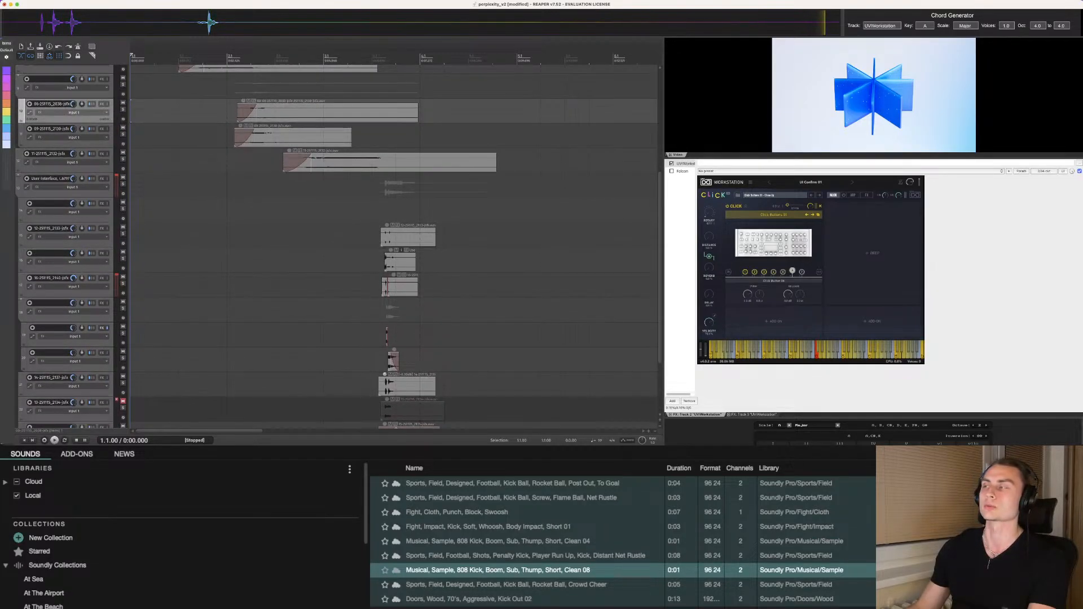
scroll(394, 248, "down", 1)
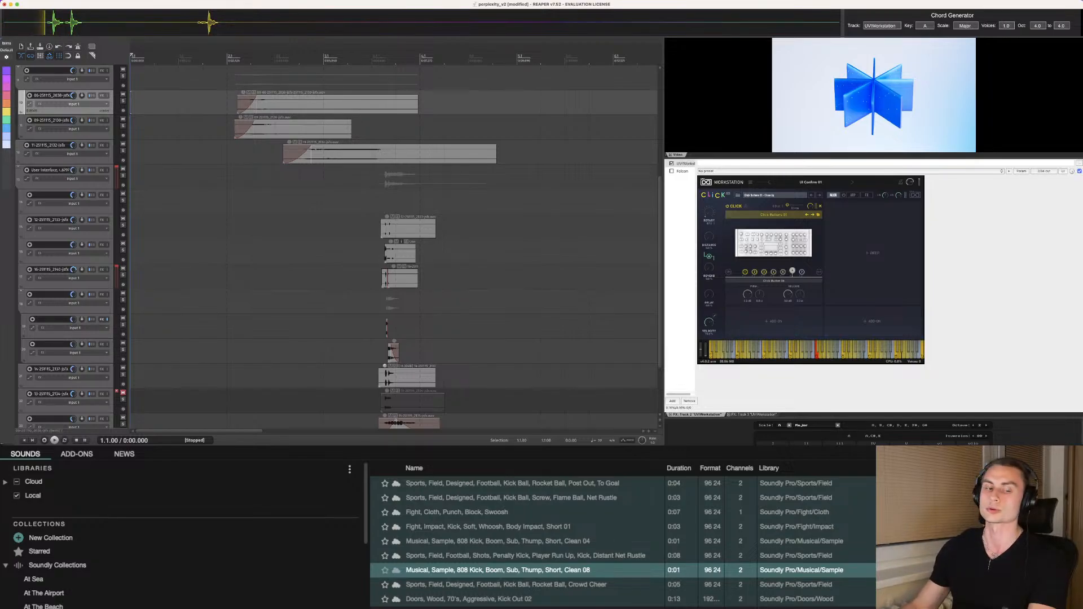
scroll(394, 248, "up", 3)
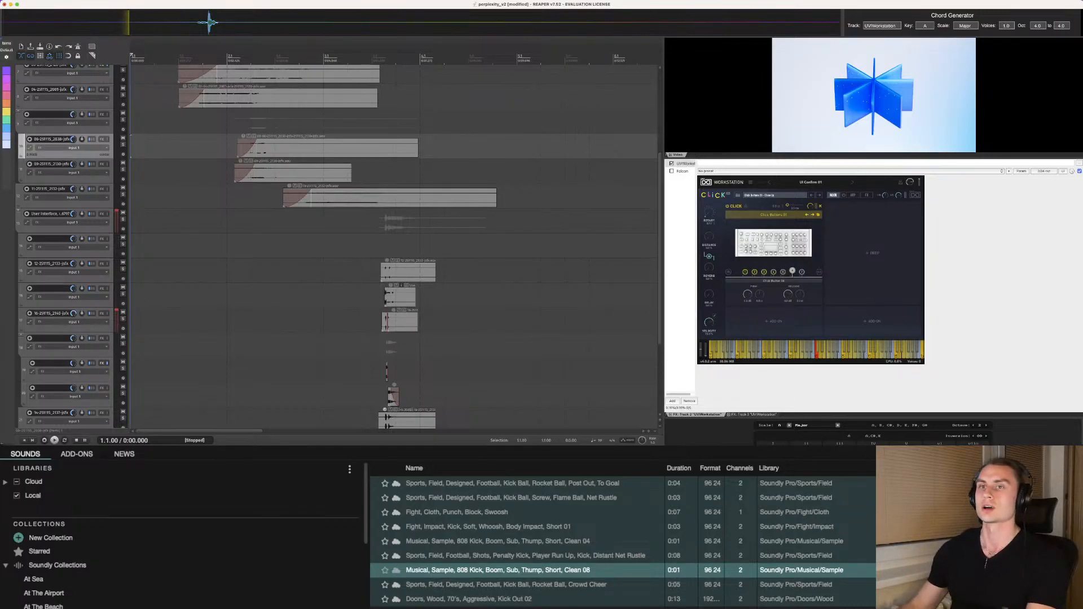
scroll(394, 248, "down", 2)
scroll(394, 248, "down", 1)
scroll(394, 248, "up", 1)
Step: Place the edit cursor just before the button click layers, at about 6.26 s, and examine how the tracks around them are layered
left_click(443, 310)
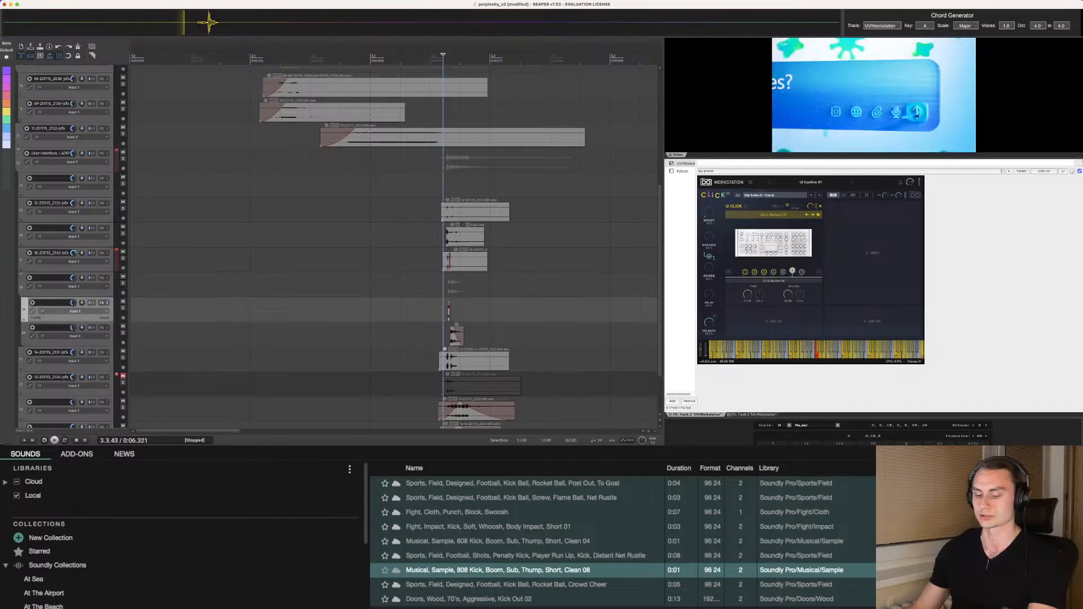
scroll(443, 310, "down", 1)
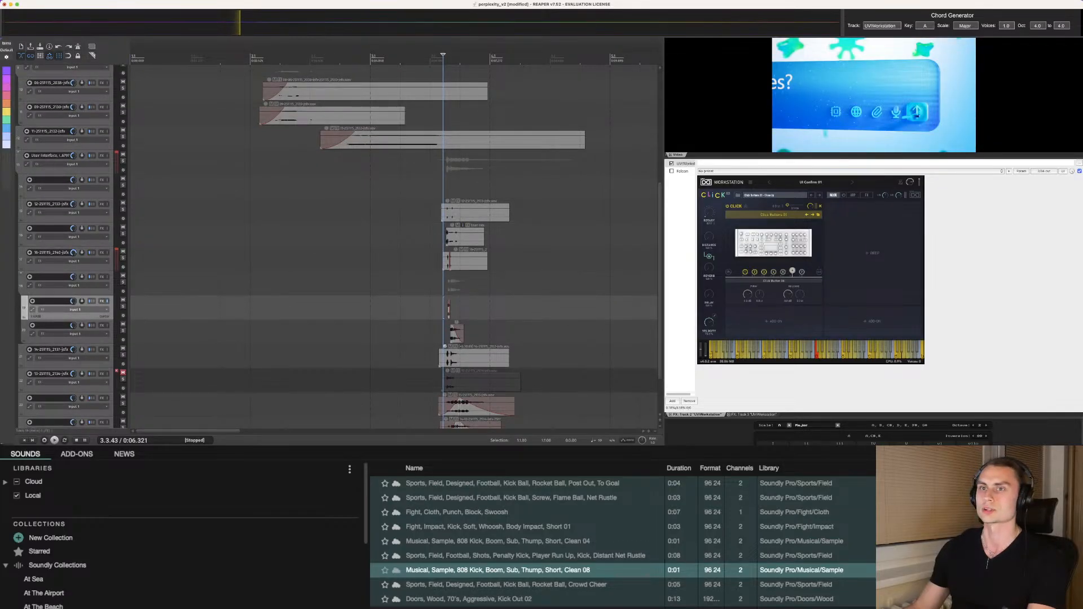
scroll(394, 248, "up", 8)
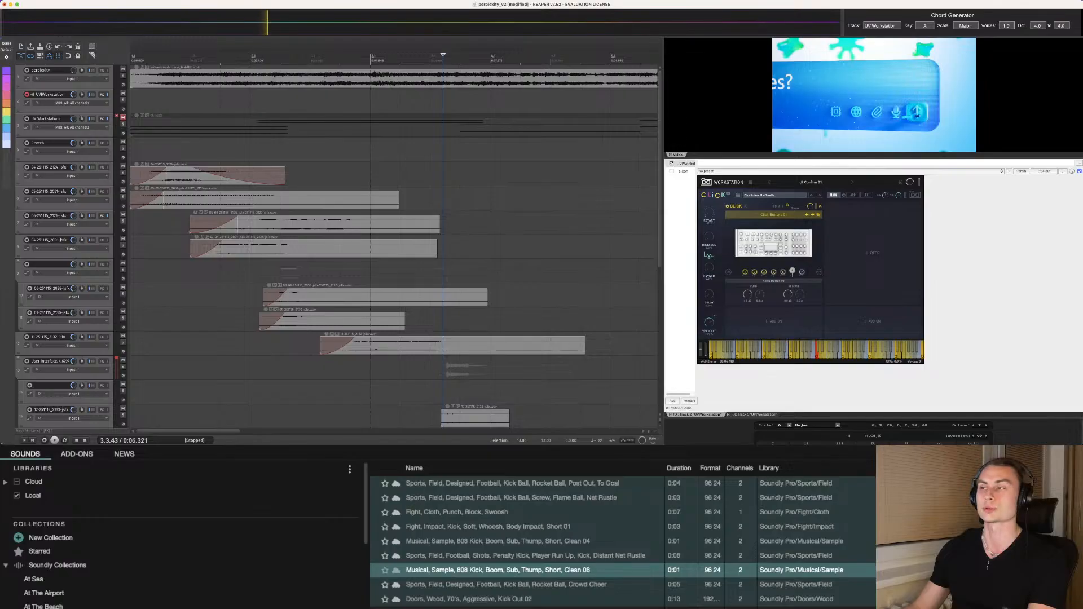
key("super+Tab")
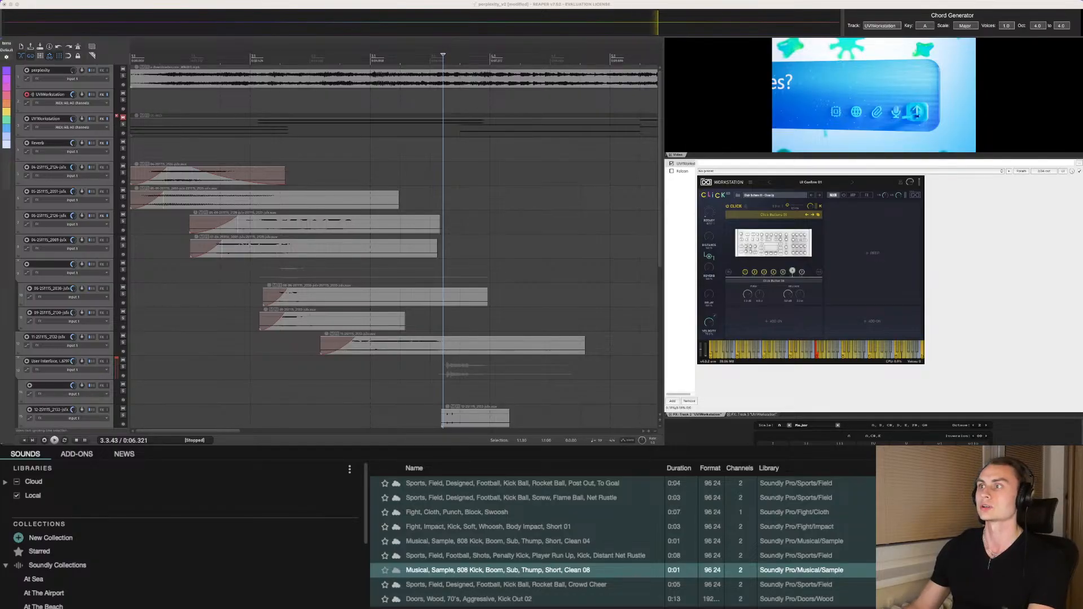
scroll(395, 248, "down", 5)
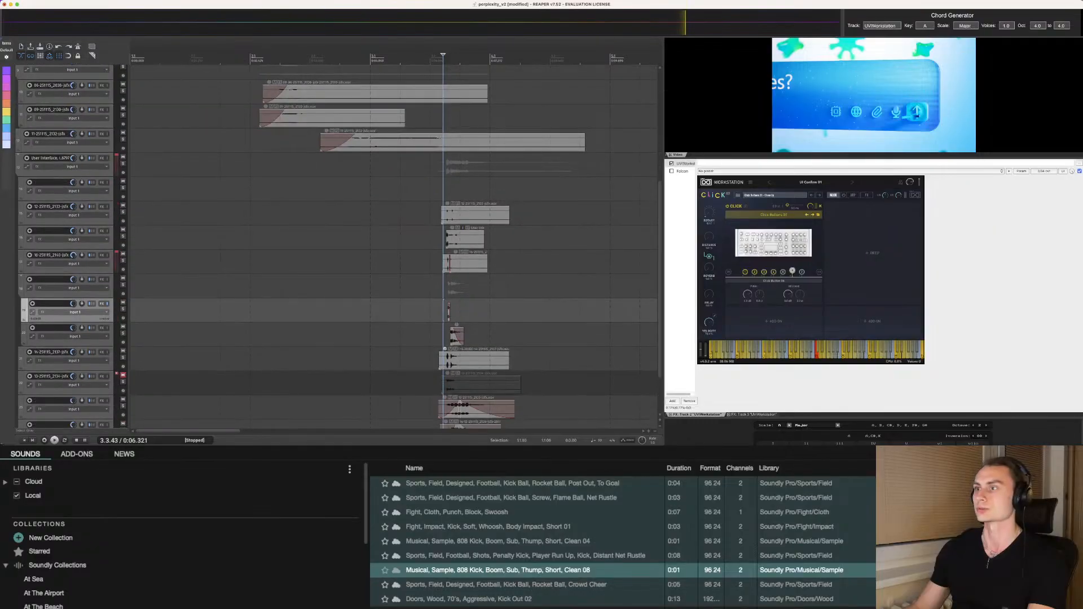
scroll(394, 248, "up", 1)
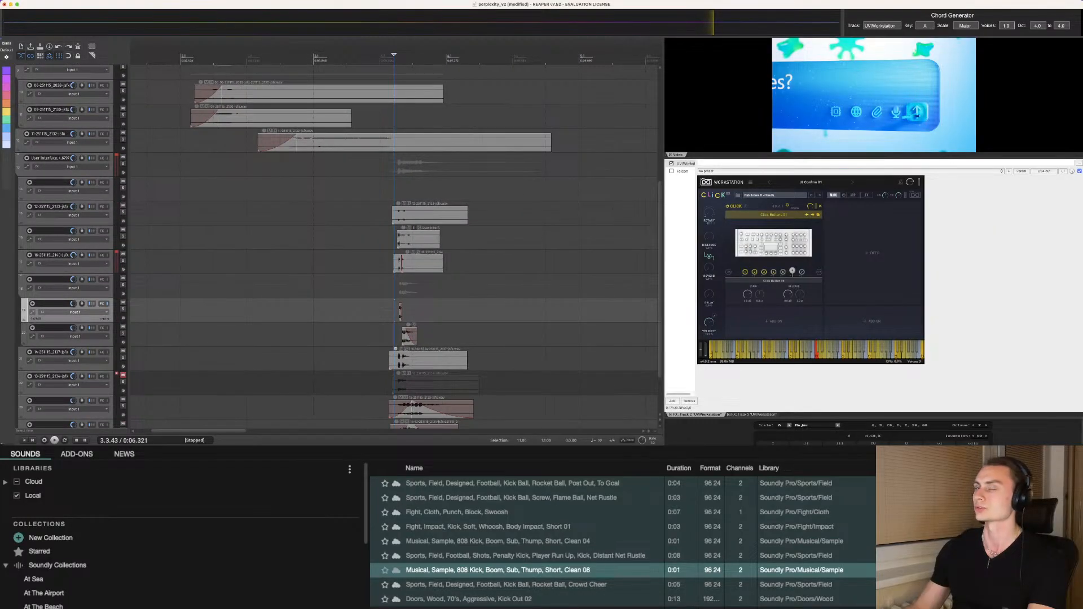
scroll(395, 249, "up", 3)
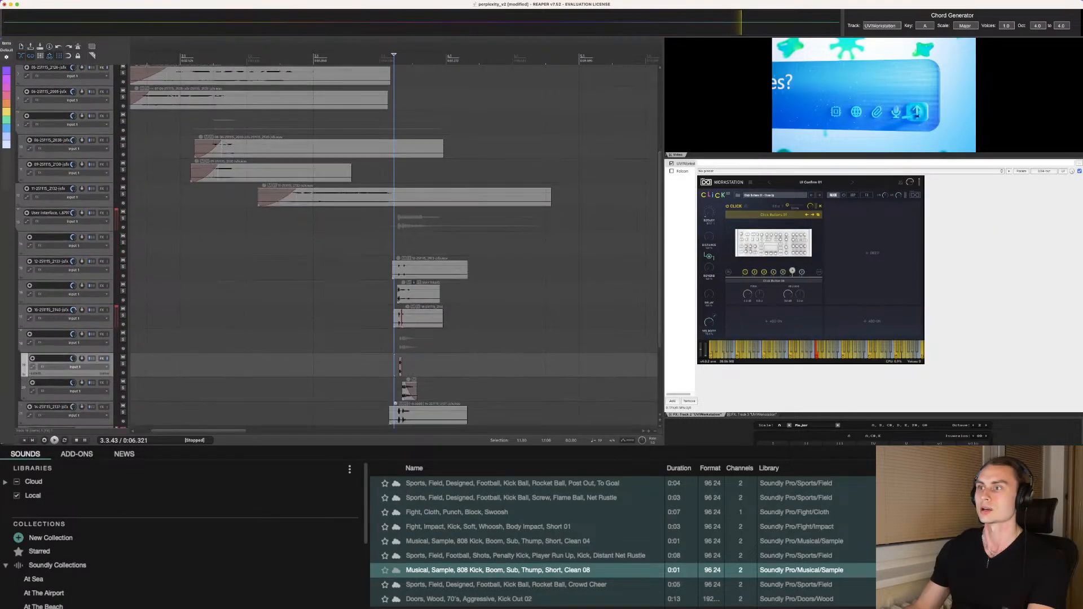
scroll(395, 248, "down", 3)
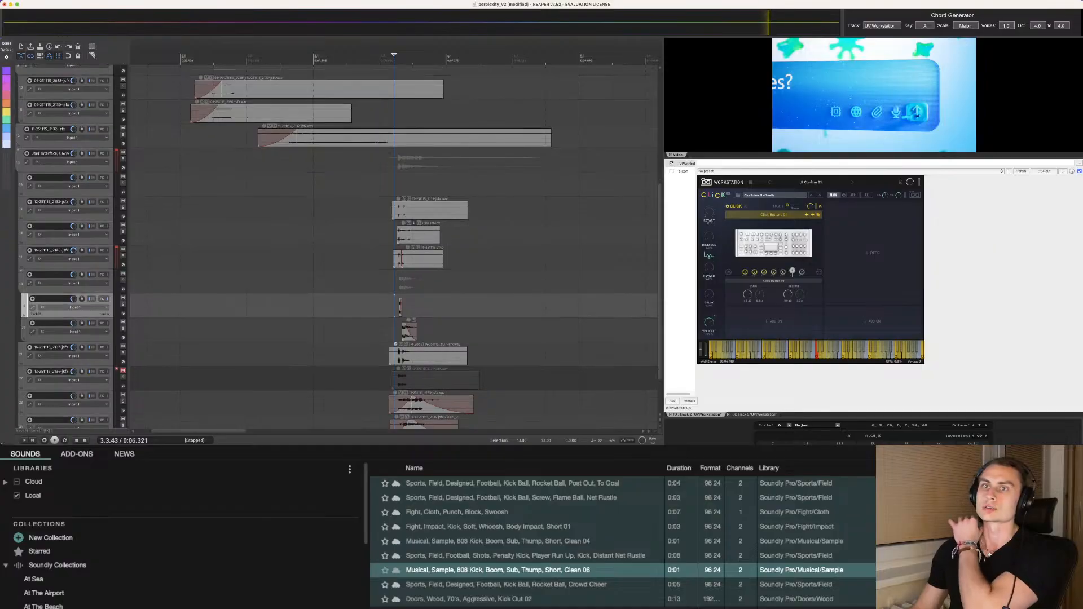
scroll(394, 248, "down", 1)
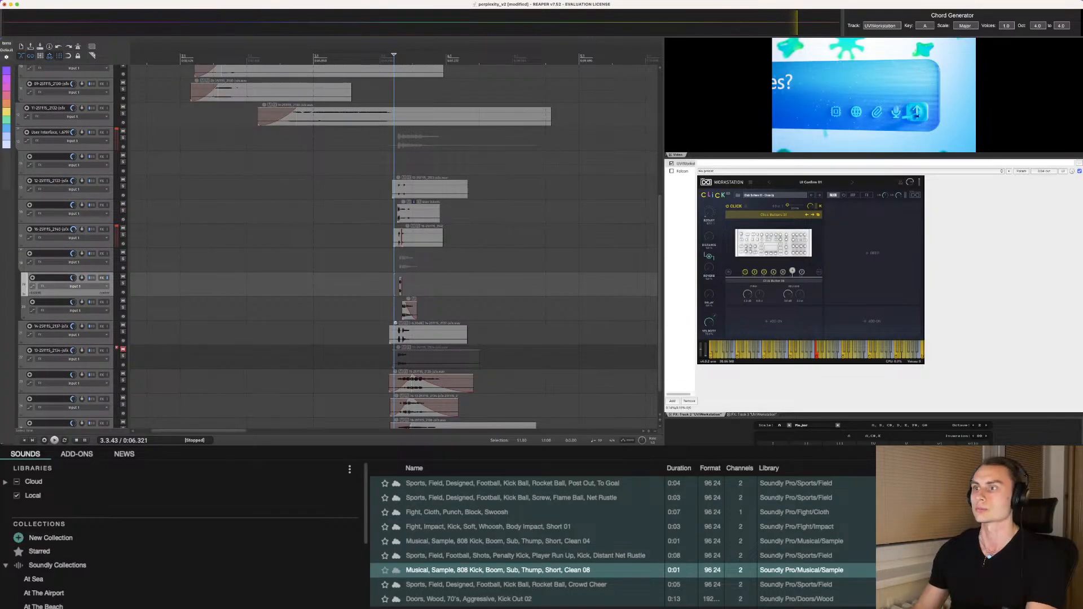
scroll(395, 248, "down", 2)
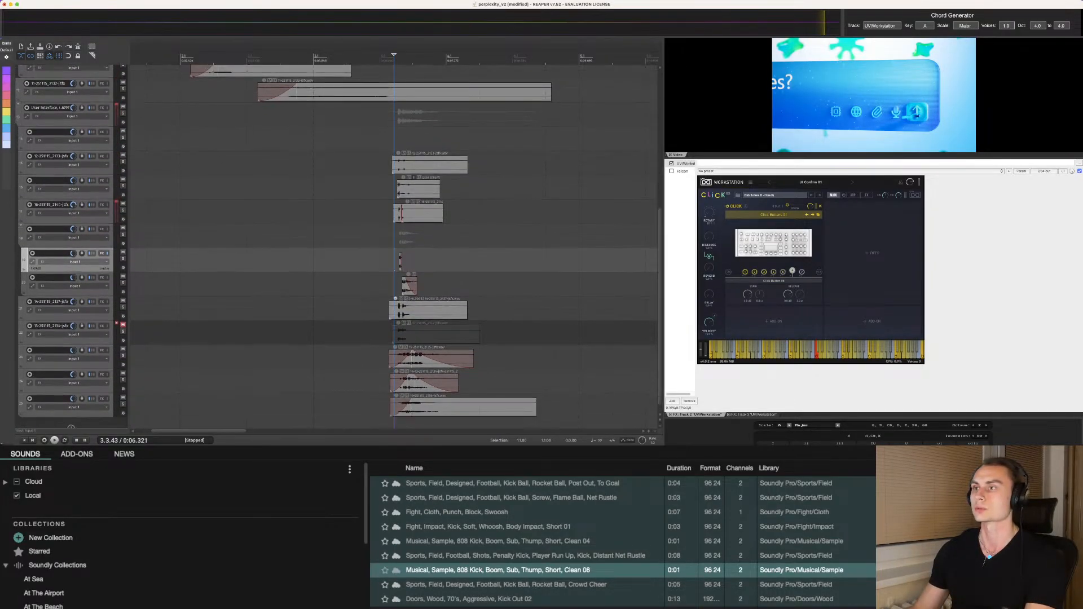
left_click(391, 139)
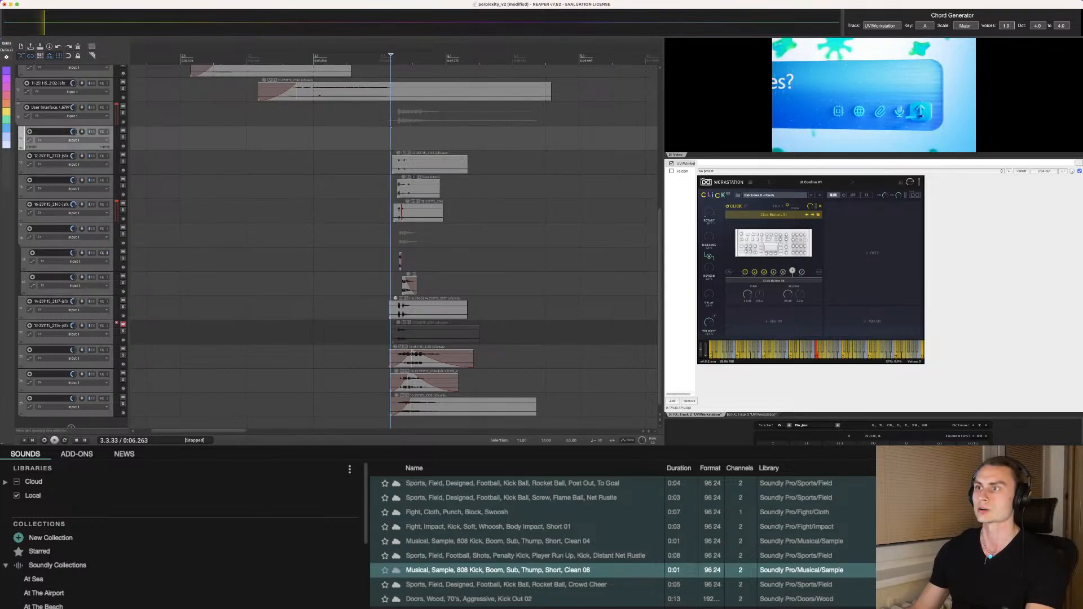
Step: Audition the three button click layers above the 808 kick folder in solo, adding the third for a second playback, and release the solos
scroll(338, 243, "up", 2)
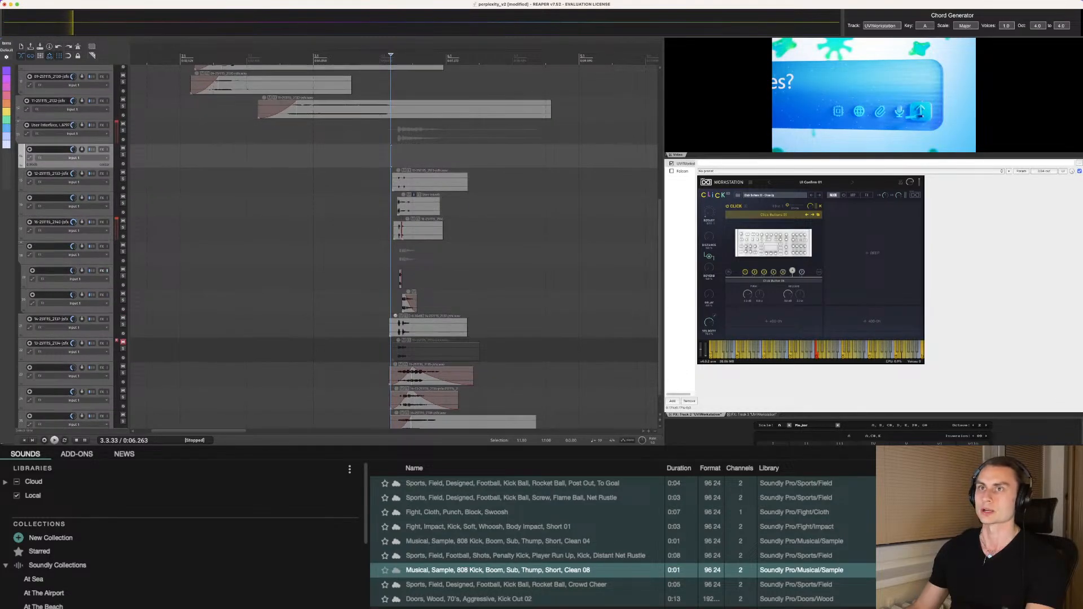
left_click(123, 179)
left_click(123, 203)
key("space")
key("space")
left_click(123, 227)
key("space")
key("space")
left_click(123, 227)
left_click(123, 203)
left_click(123, 179)
Step: Solo the 808 kick folder on its own and release it again
scroll(395, 248, "down", 2)
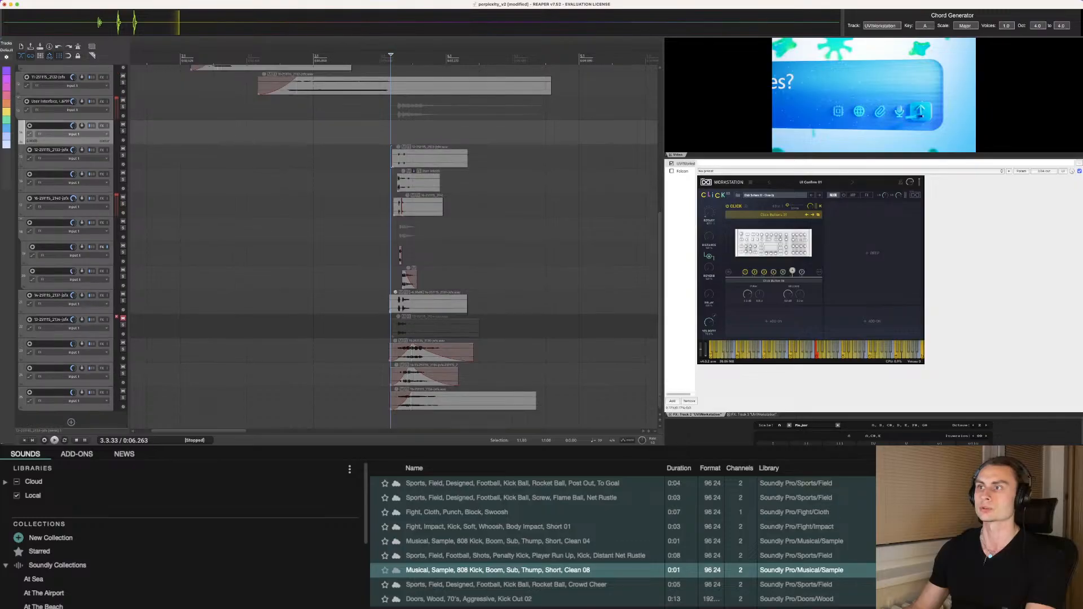
left_click(123, 228)
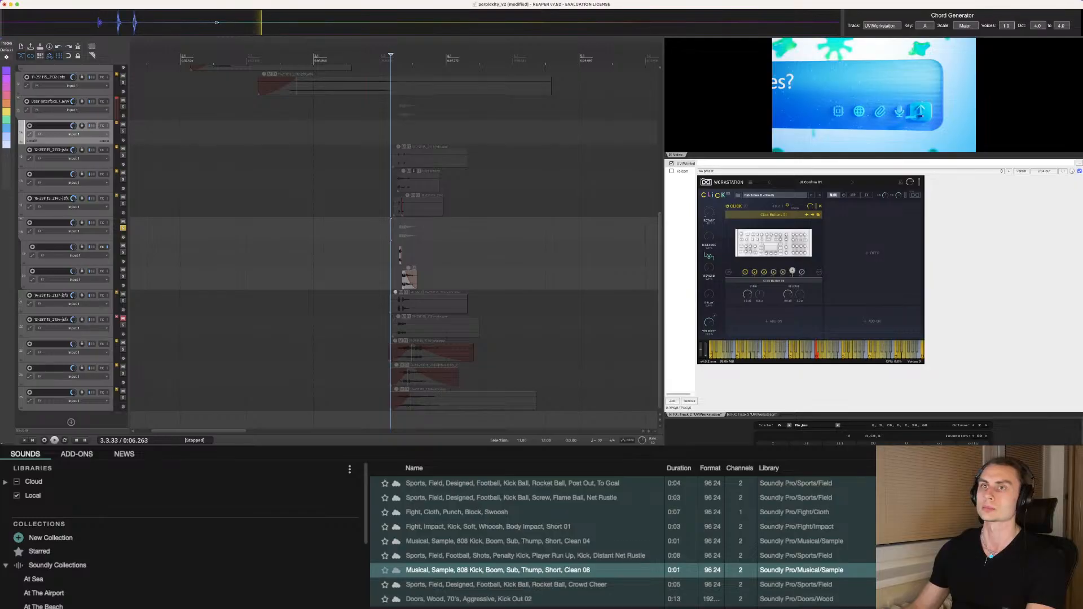
left_click(124, 228)
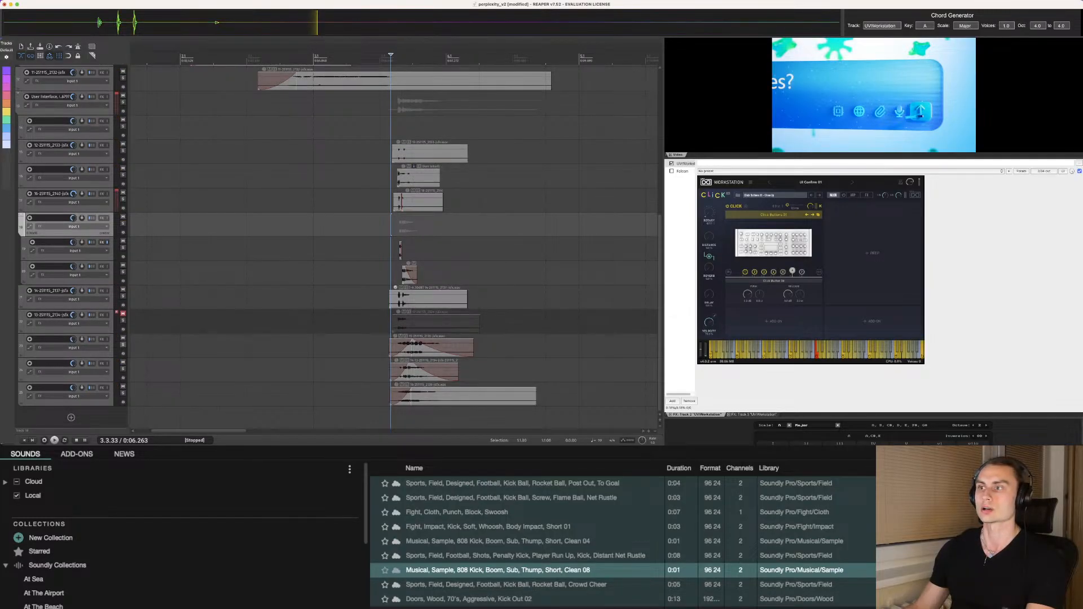
Step: Audition the three lowest sound layers together in solo from about 6.26 s and release their solos
left_click(123, 345)
left_click(123, 370)
left_click(123, 393)
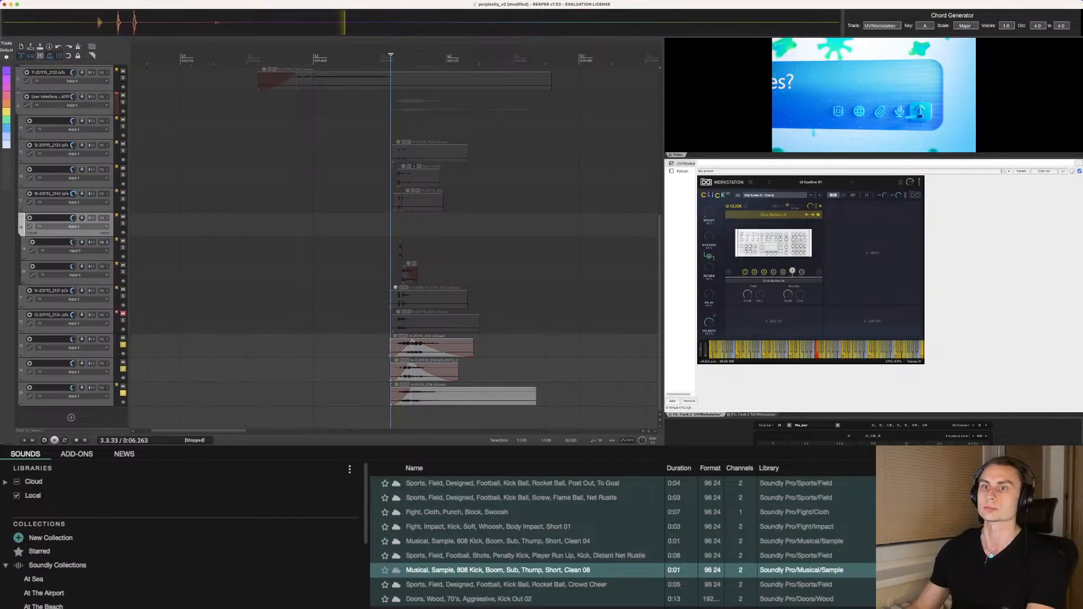
key("space")
key("space")
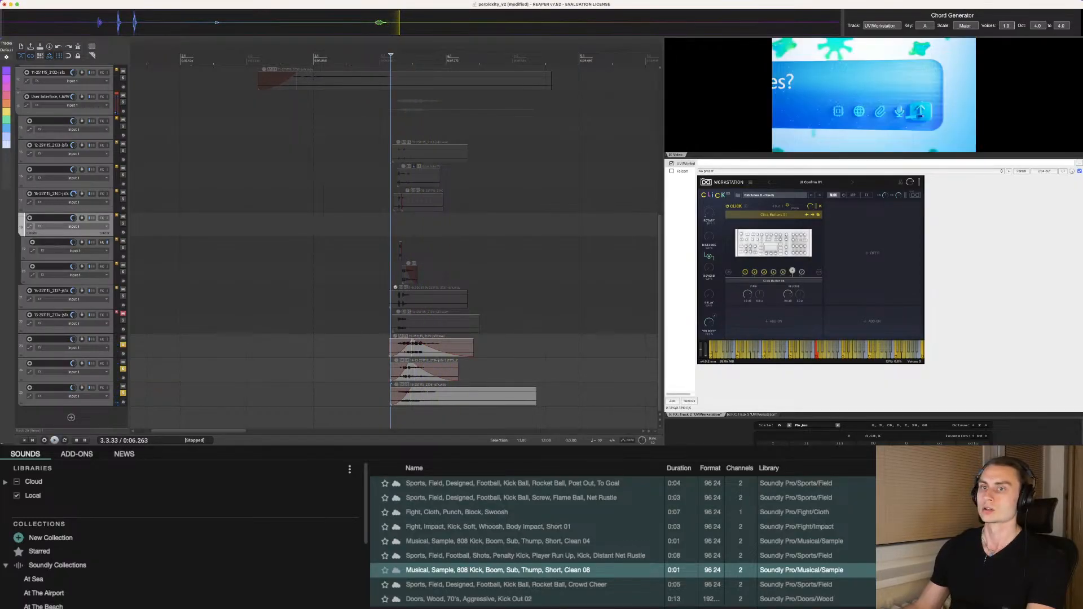
left_click(123, 344)
left_click(123, 369)
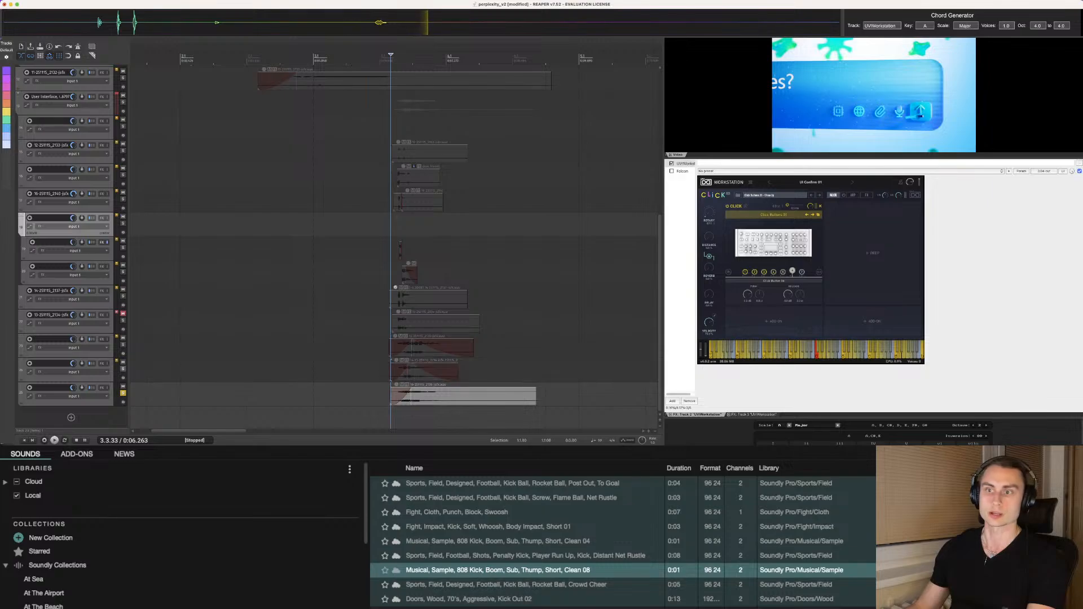
left_click(123, 394)
Step: Place the edit cursor at about 5.3 s, before the button click, and play the full mix from there
scroll(316, 261, "up", 1)
scroll(316, 261, "up", 1)
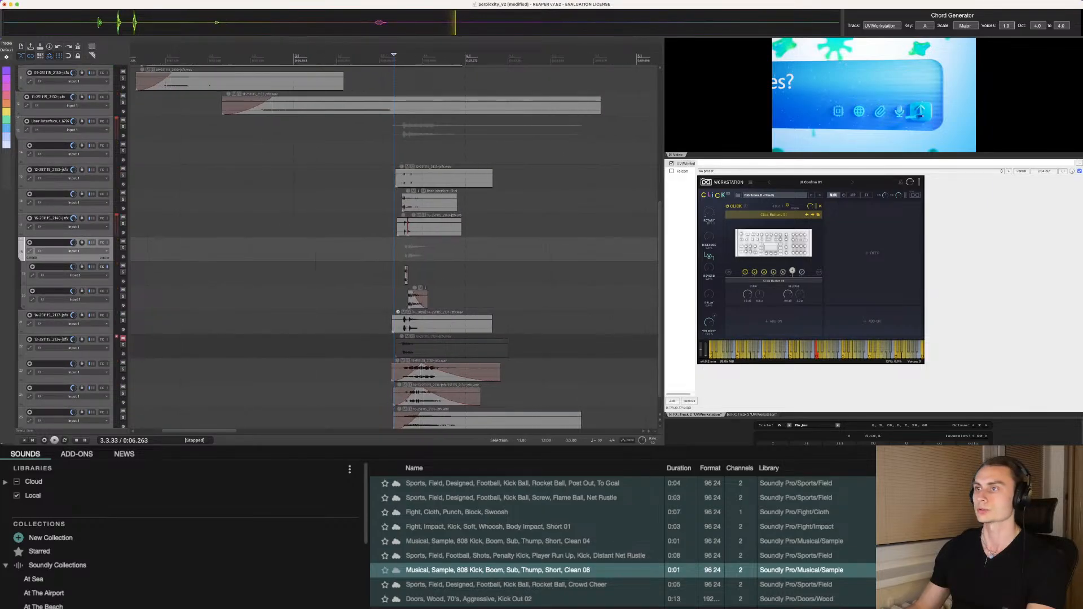
scroll(316, 261, "up", 10)
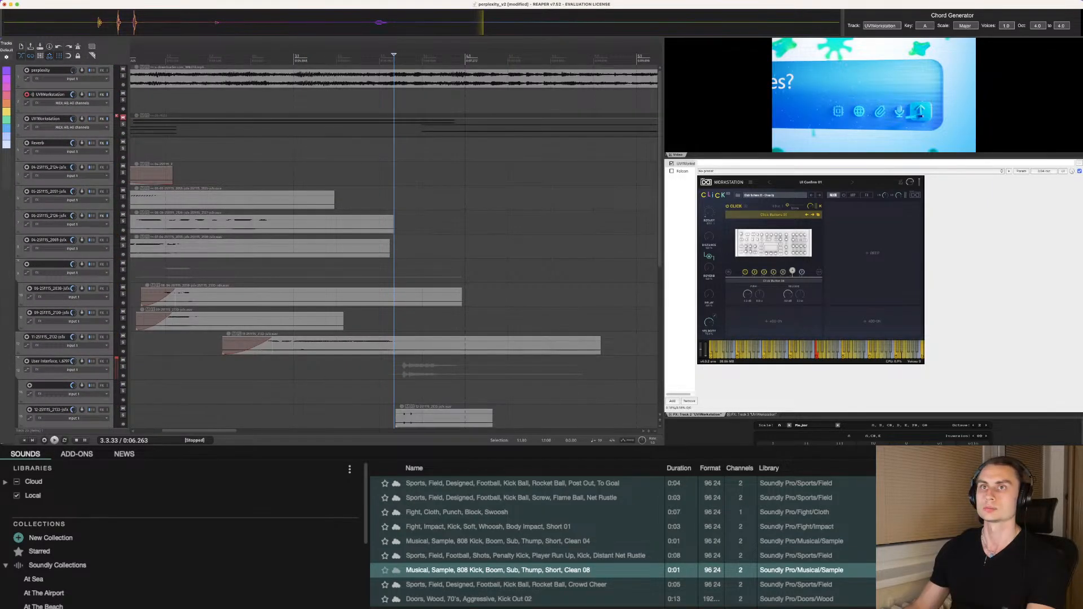
key("super+Tab")
key("super+Tab")
scroll(394, 249, "down", 7)
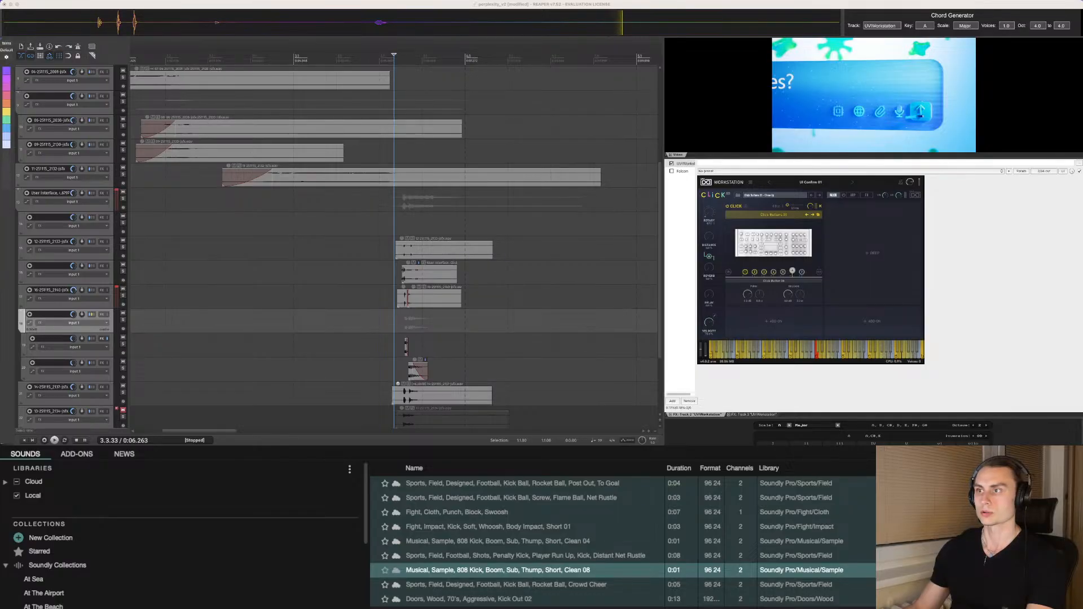
left_click(322, 298)
key("space")
key("space")
Step: Solo the 808 kick folder, play it from about 5.3 s and again from about 6.04 s, and release the solo
left_click(123, 320)
key("space")
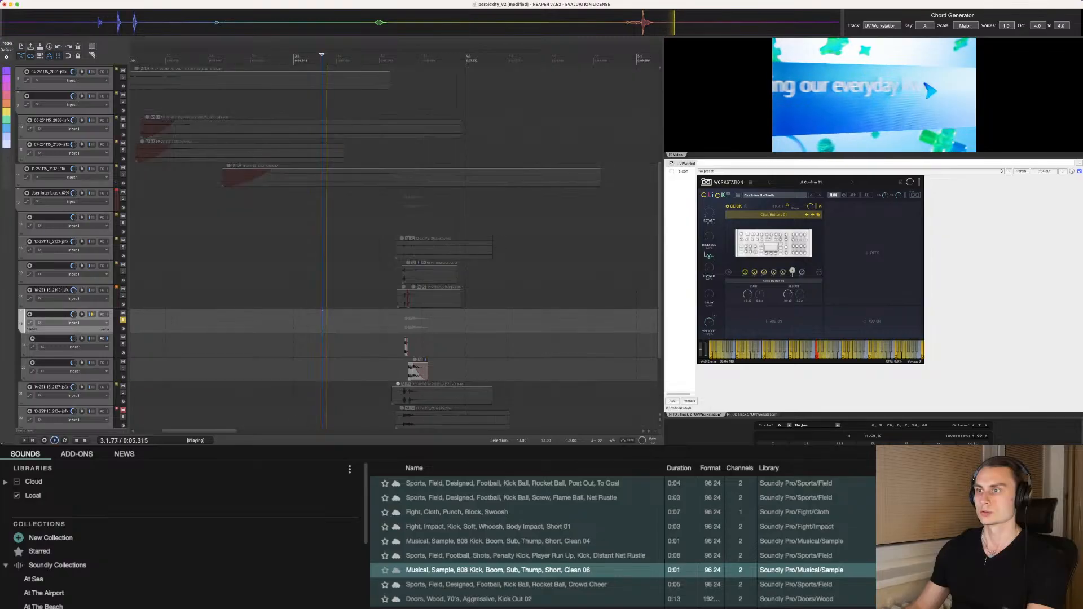
key("space")
left_click(378, 345)
key("space")
key("space")
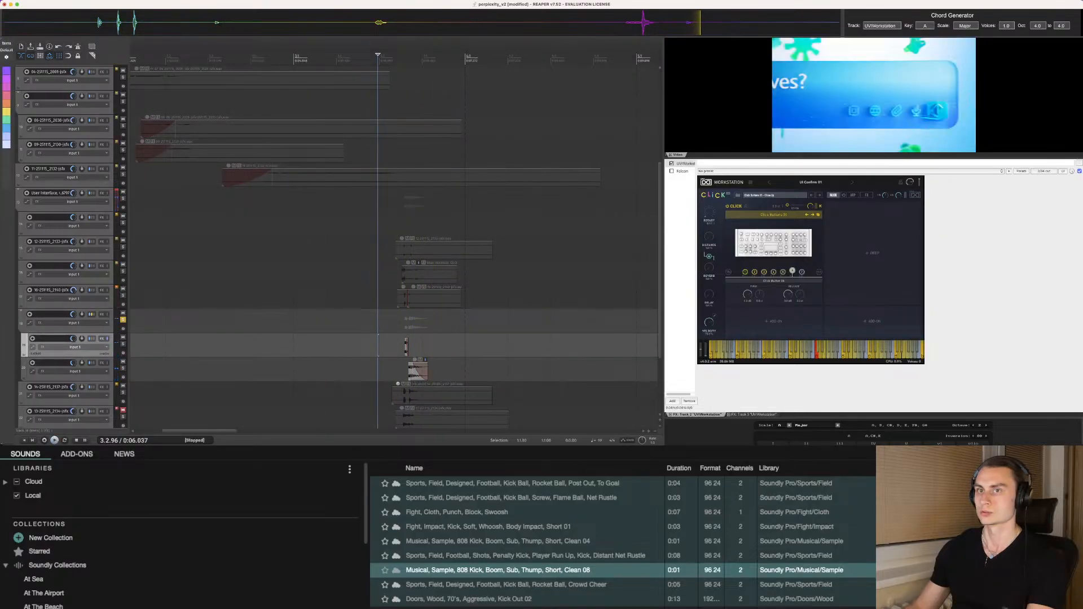
left_click(123, 320)
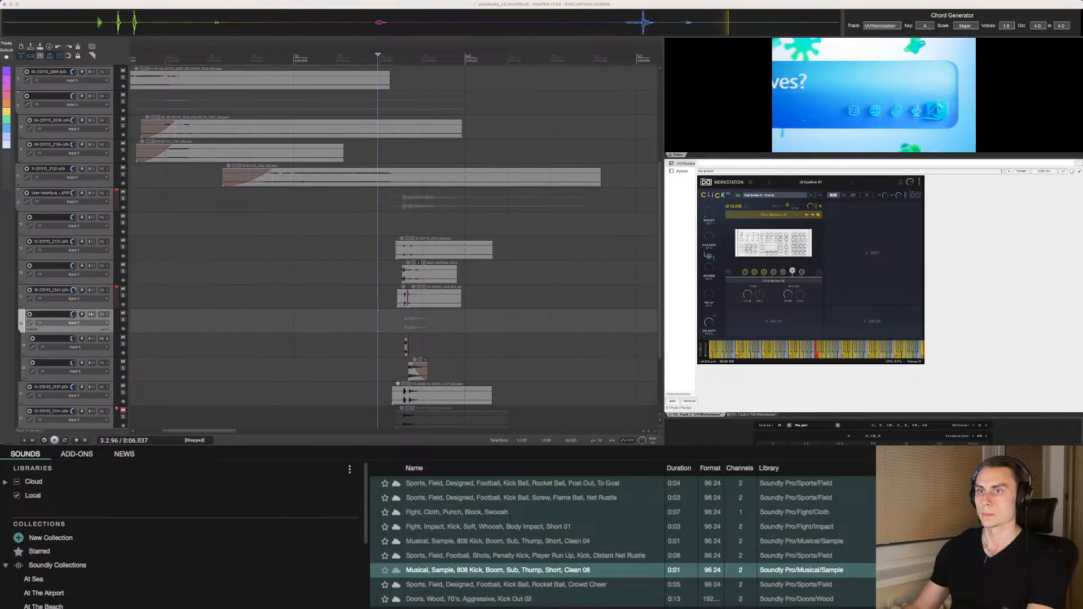
Step: Play the button click moment with all layers several times from about 6.04 s to check it against the picture
key("super+Tab")
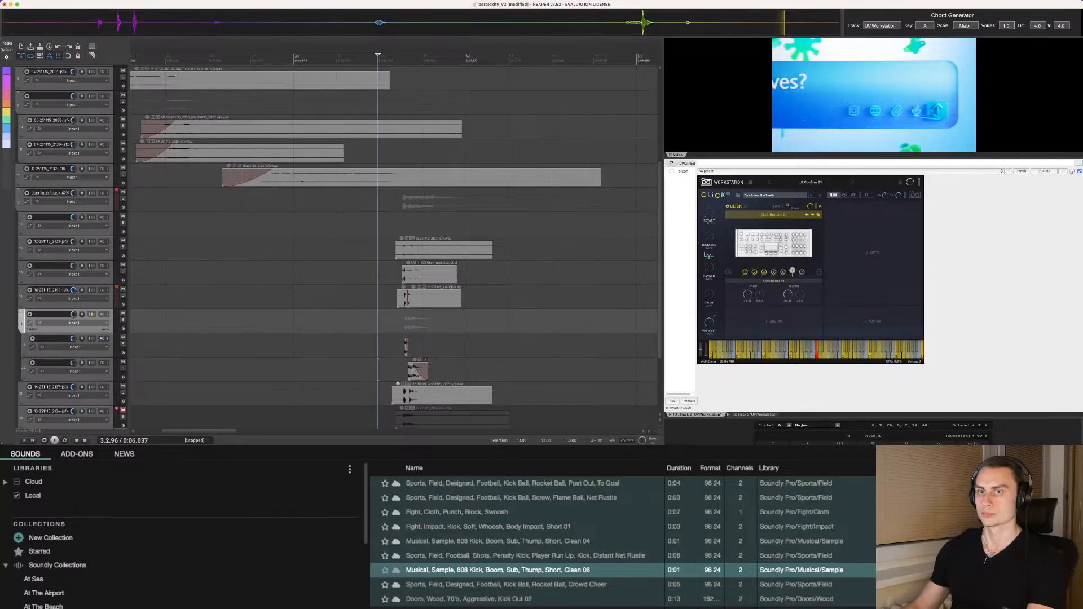
key("space")
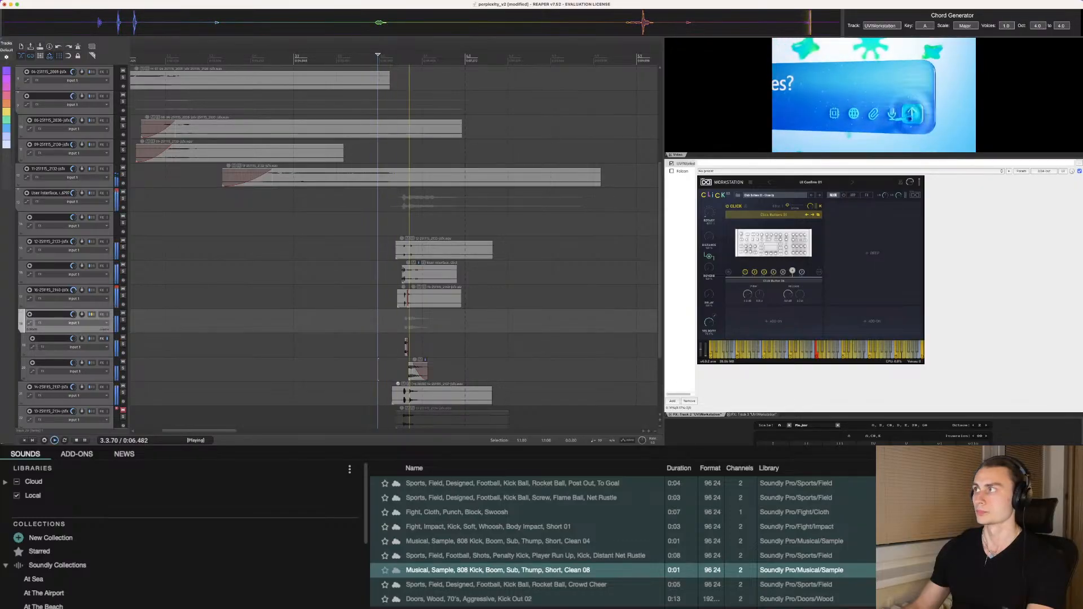
key("space")
key("super+Tab")
key("super+Tab")
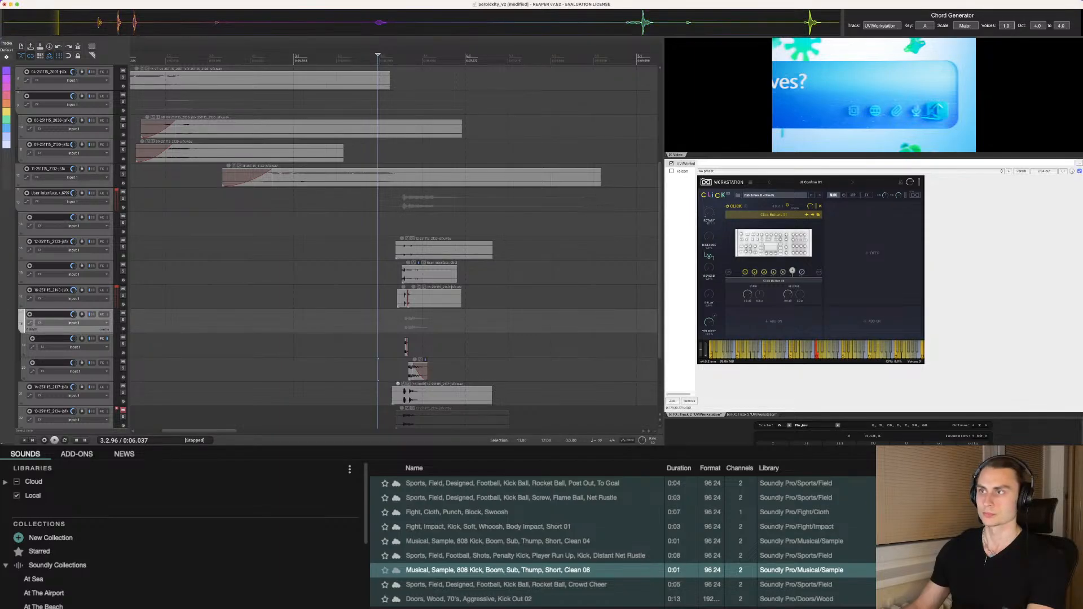
scroll(395, 249, "left", 1)
scroll(395, 249, "up", 1)
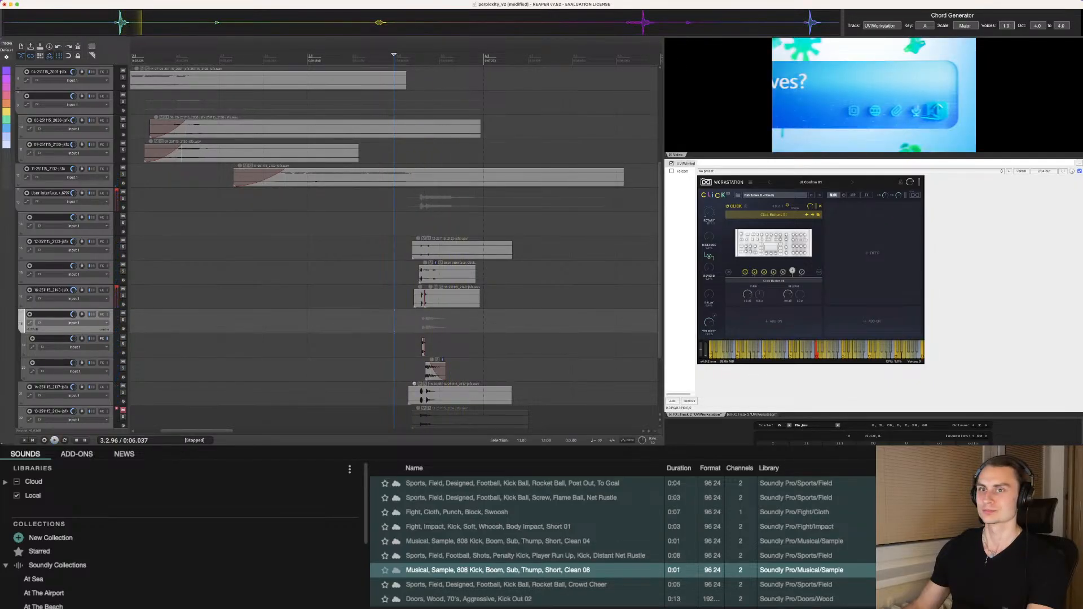
key("space")
key("space")
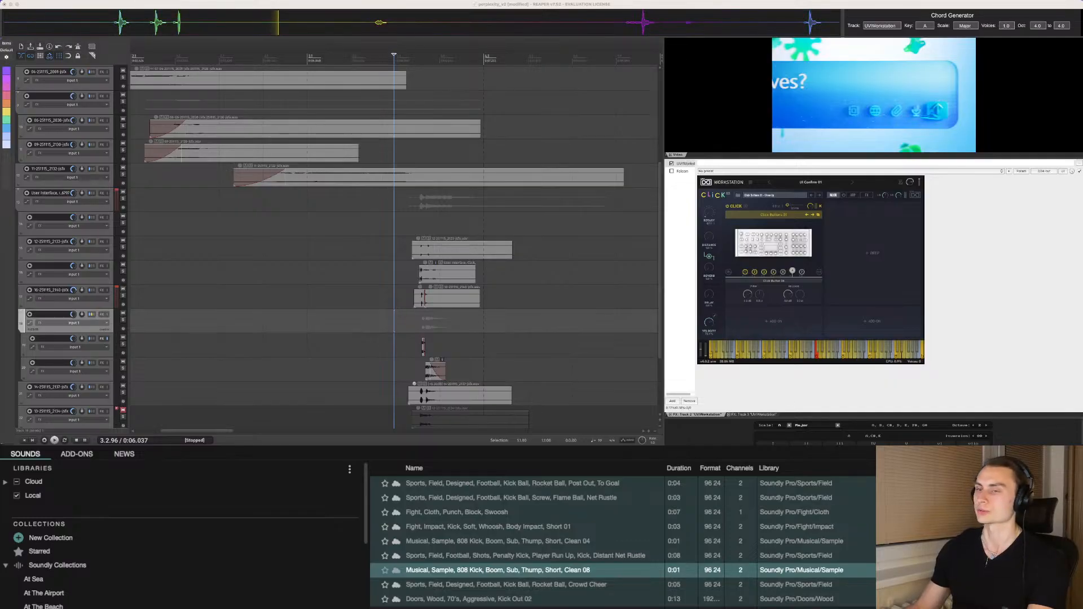
key("space")
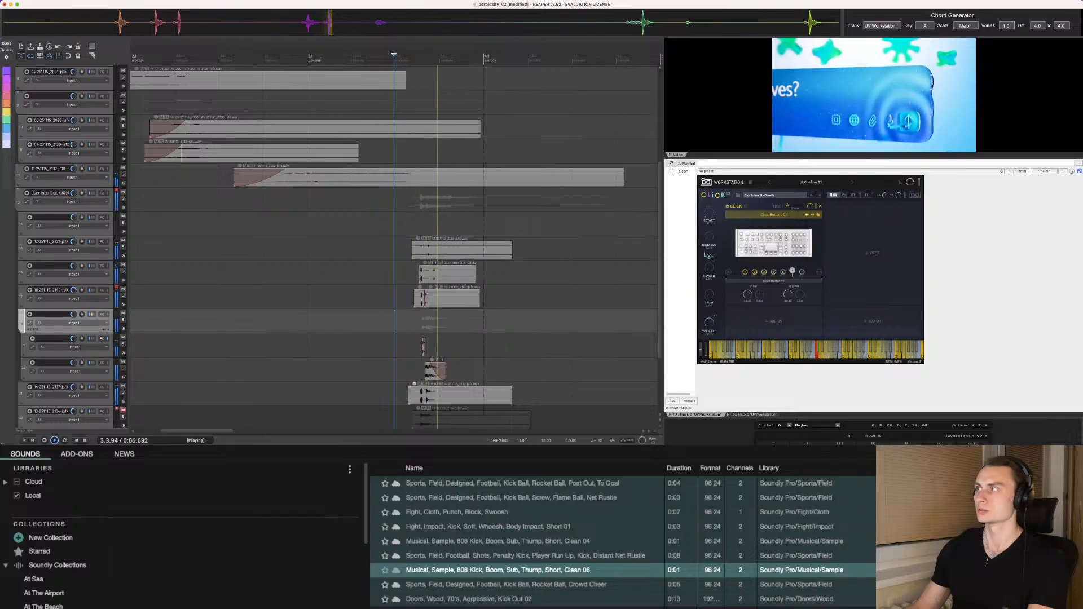
key("space")
Step: Return the edit cursor to the project start and play the whole sequence through the button click
scroll(395, 243, "down", 5)
scroll(395, 248, "down", 4)
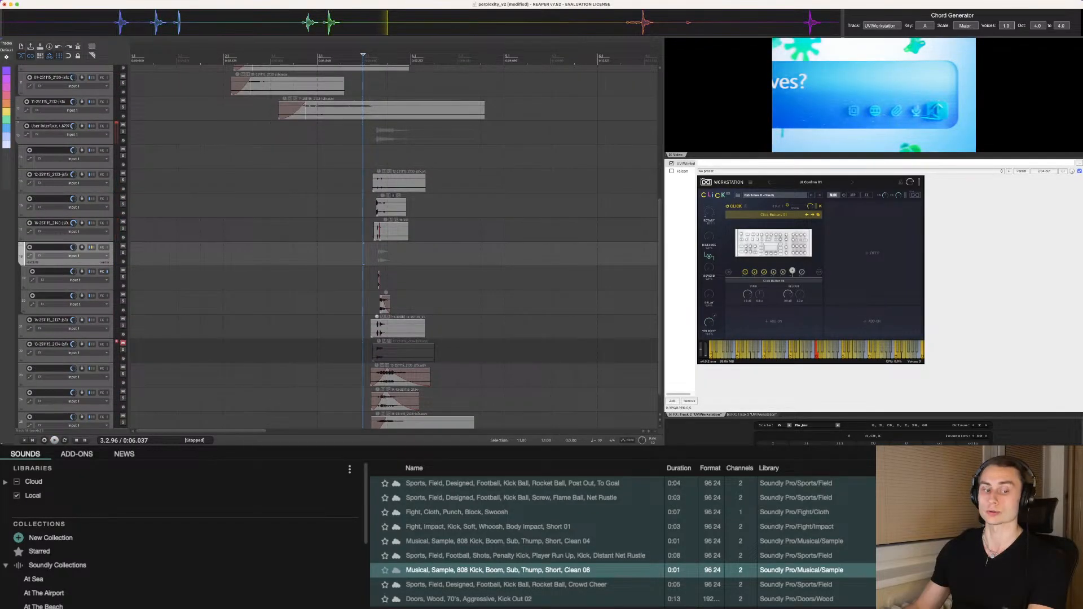
scroll(395, 248, "down", 2)
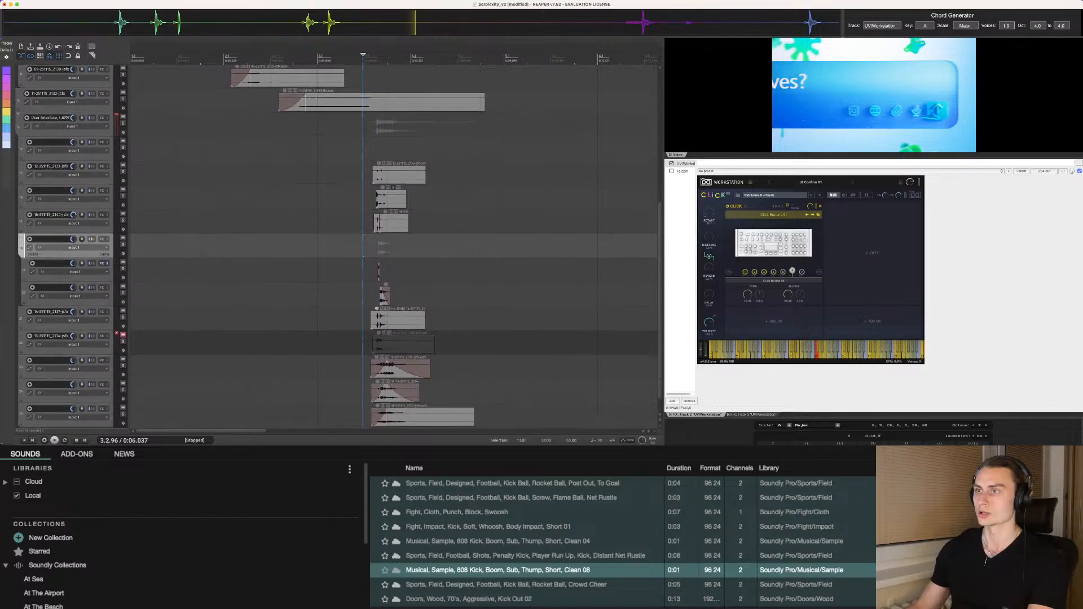
scroll(395, 248, "up", 3)
key("Home")
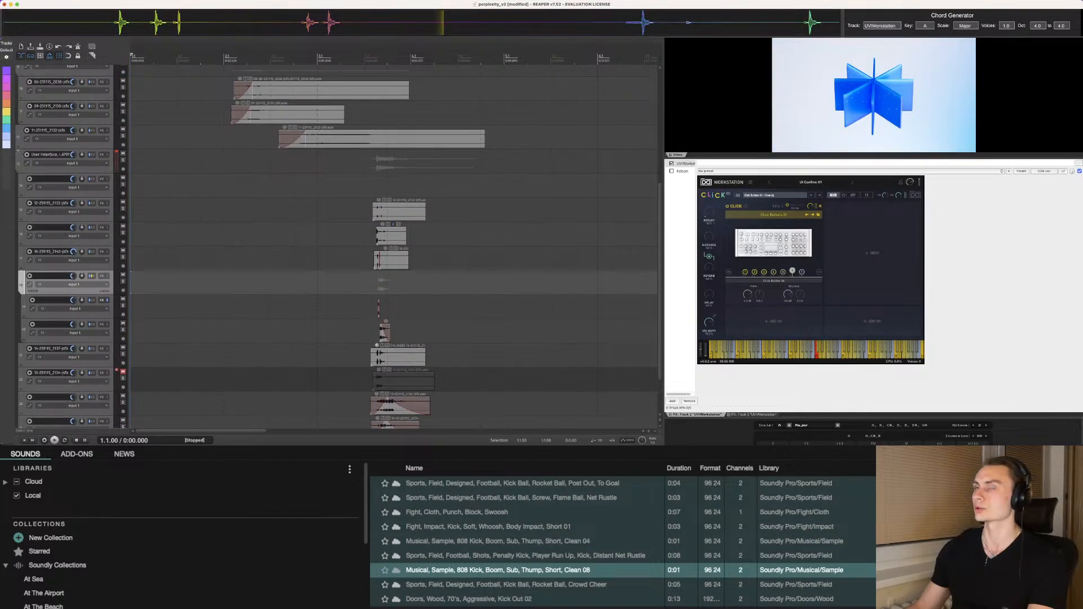
key("space")
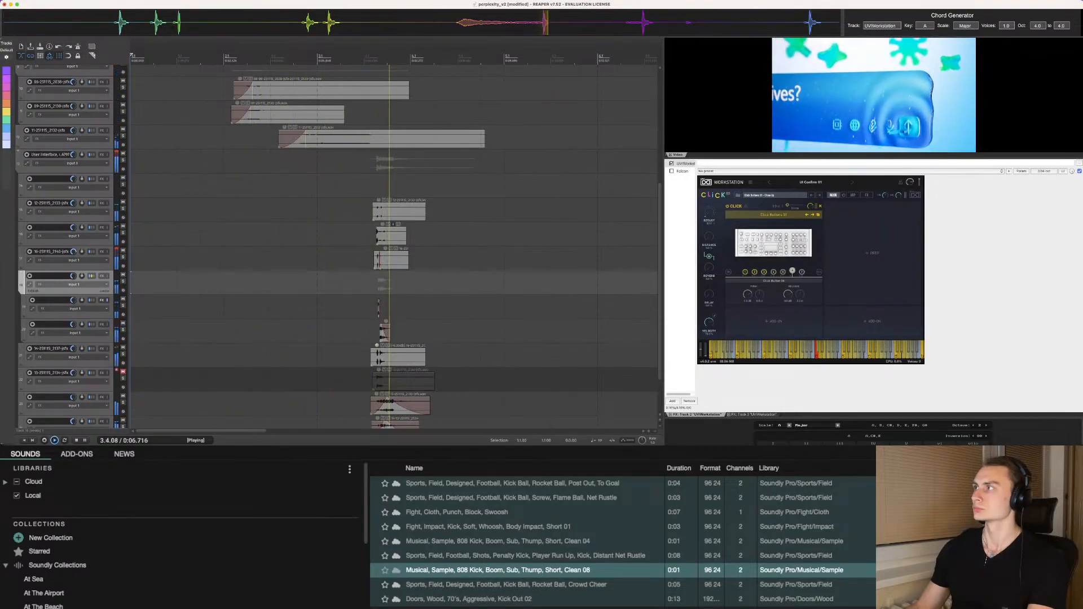
key("space")
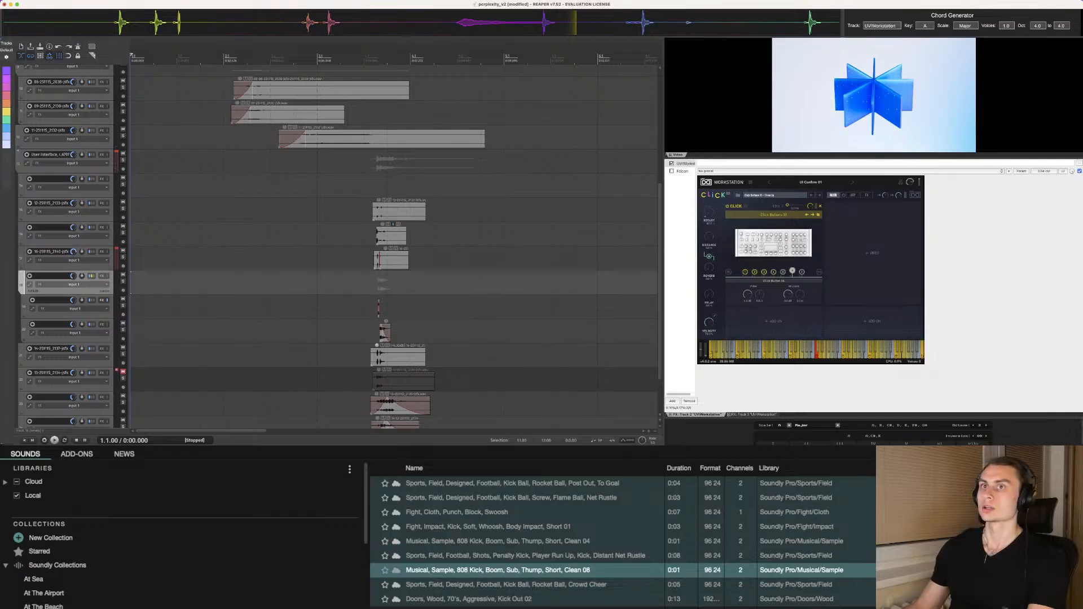
Step: Examine the full arrangement from the perplexity video track down to the lowest sound layers to see how the sounds are stacked
scroll(395, 249, "up", 10)
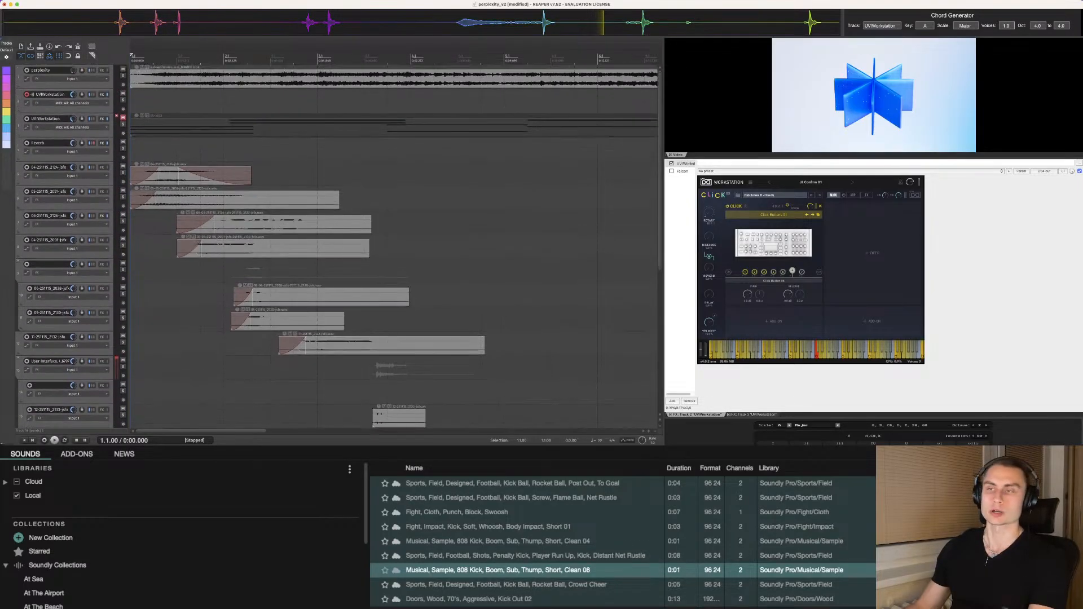
scroll(395, 249, "down", 5)
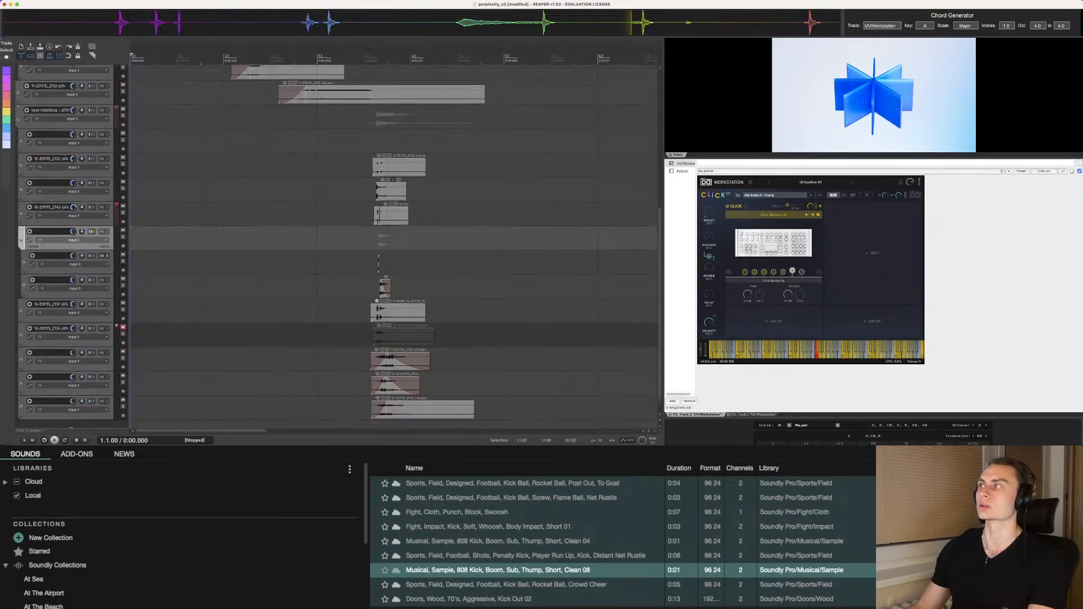
scroll(395, 248, "down", 5)
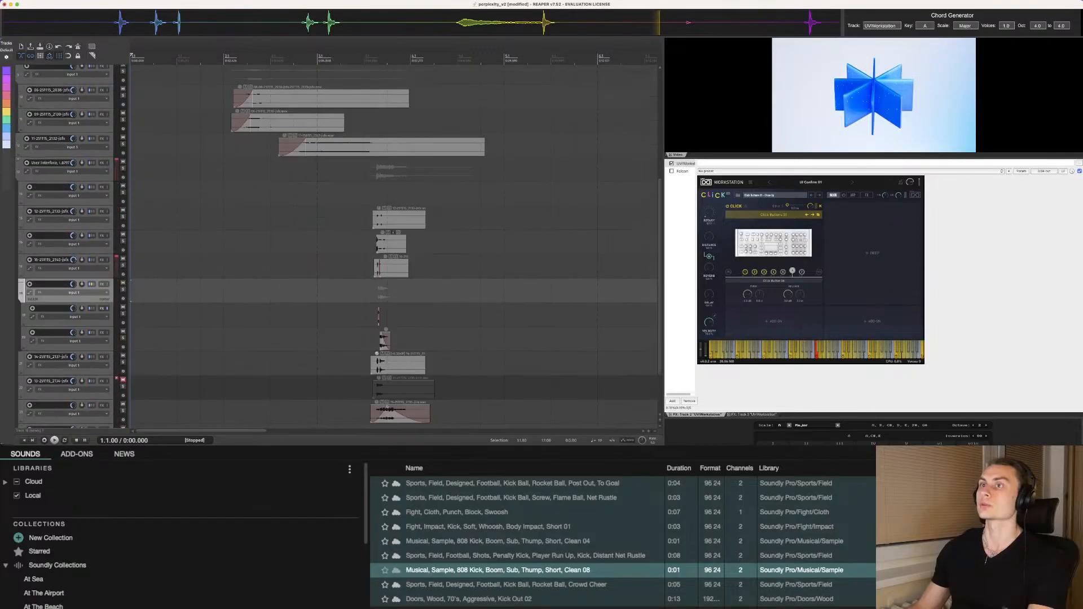
scroll(395, 248, "down", 1)
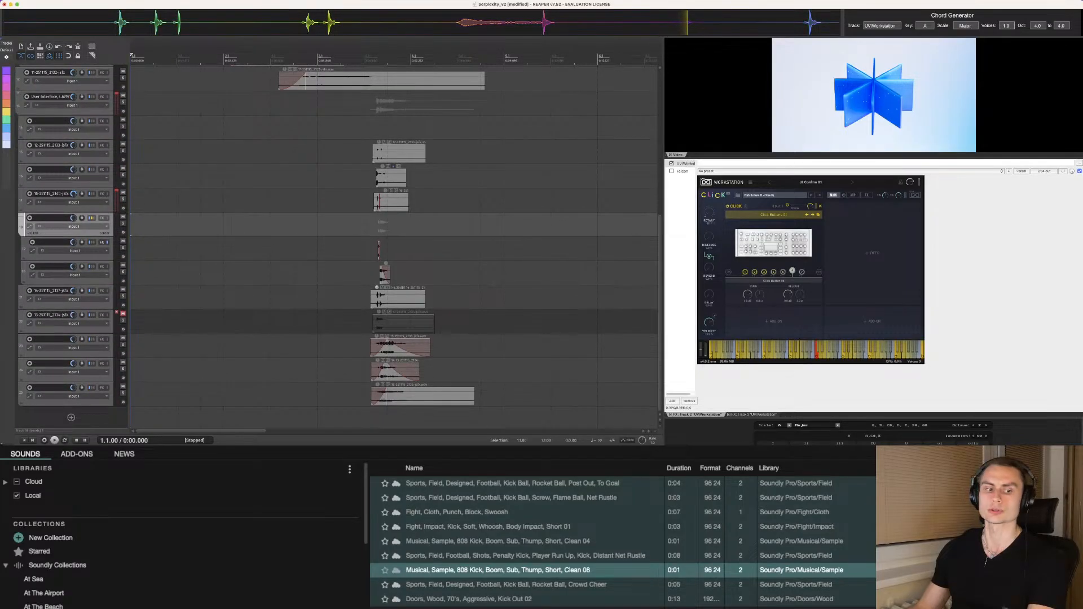
scroll(395, 248, "up", 10)
scroll(395, 248, "down", 2)
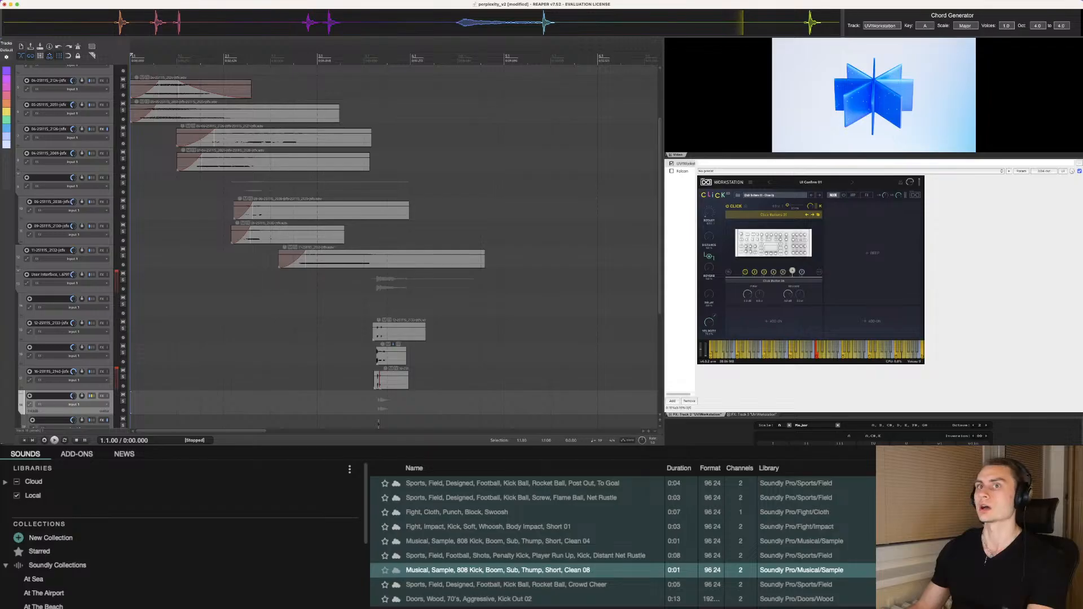
scroll(395, 249, "down", 2)
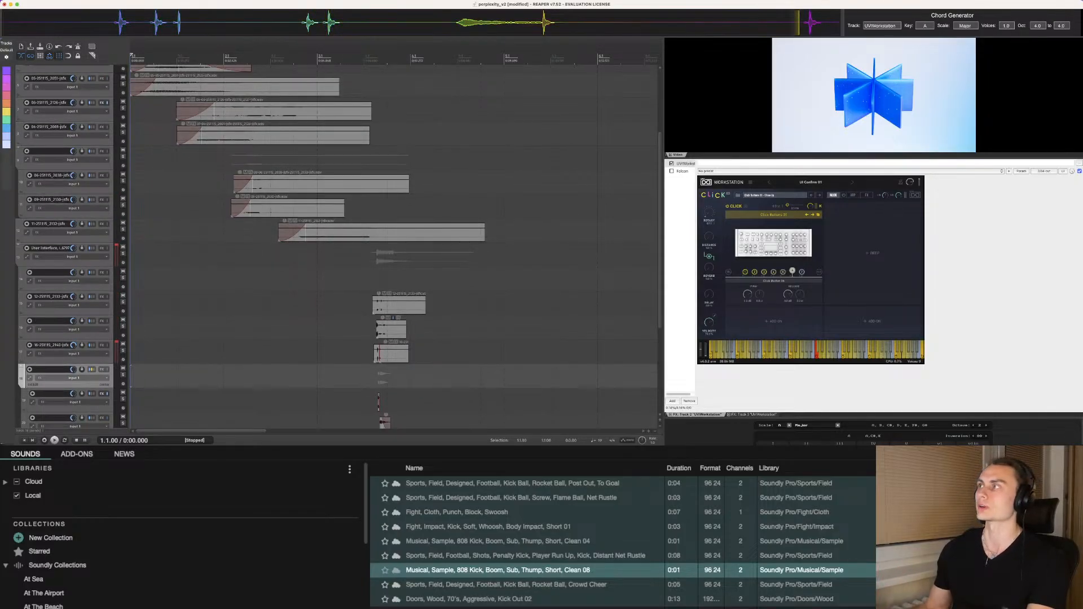
scroll(395, 248, "down", 10)
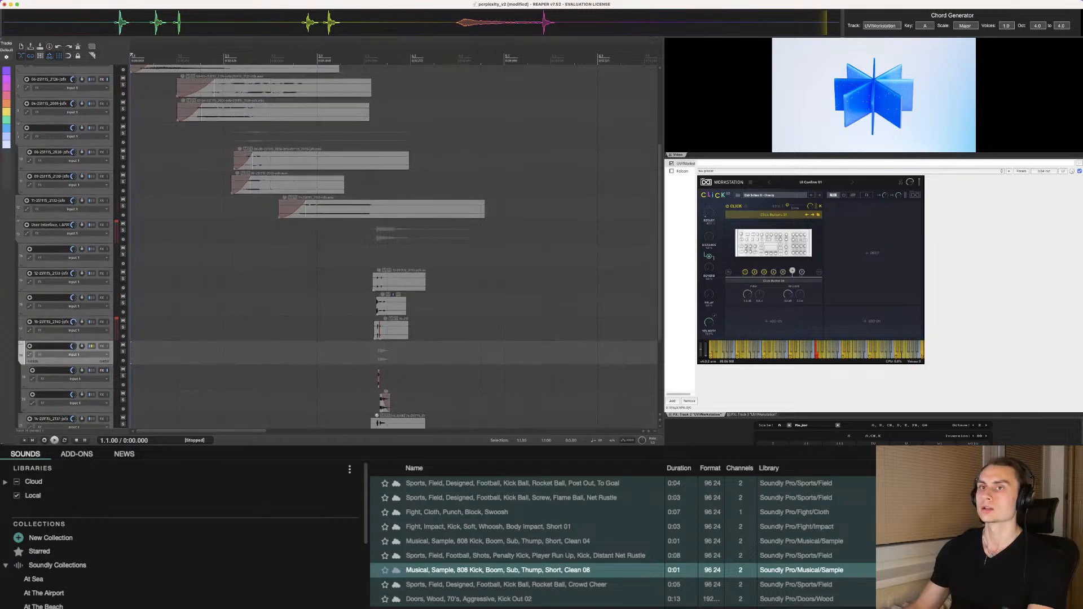
scroll(395, 248, "up", 1)
scroll(395, 248, "down", 1)
scroll(395, 248, "down", 1)
scroll(395, 248, "up", 2)
scroll(395, 249, "up", 1)
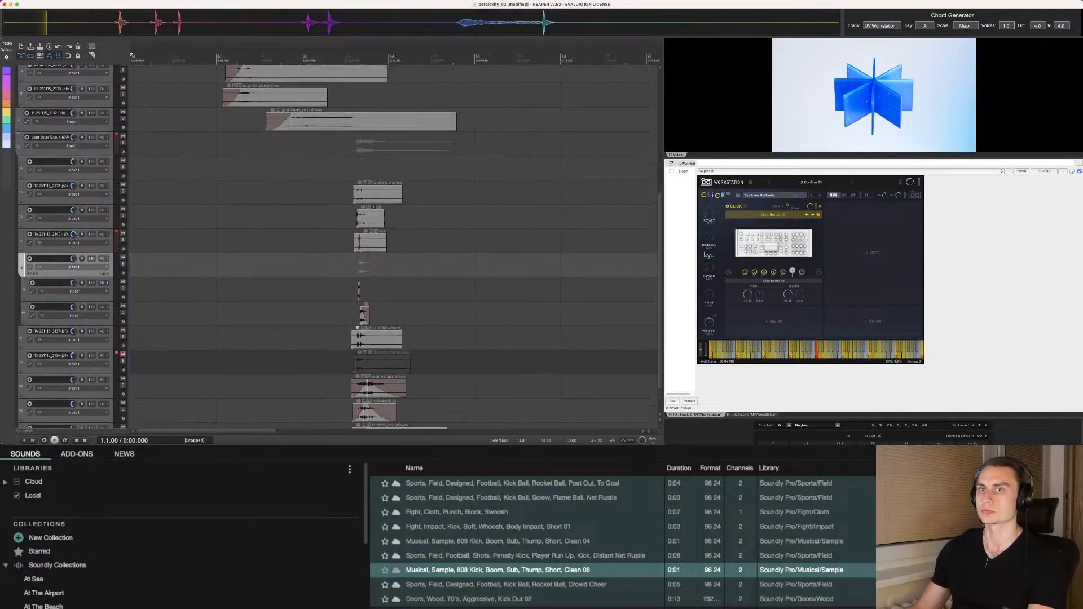
scroll(395, 249, "down", 3)
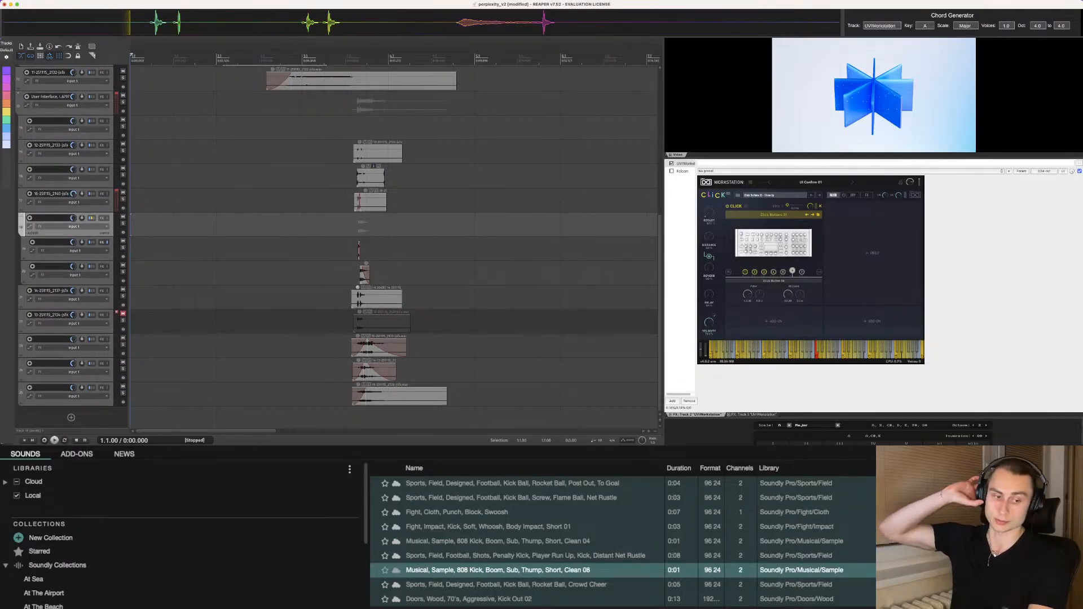
scroll(395, 248, "up", 15)
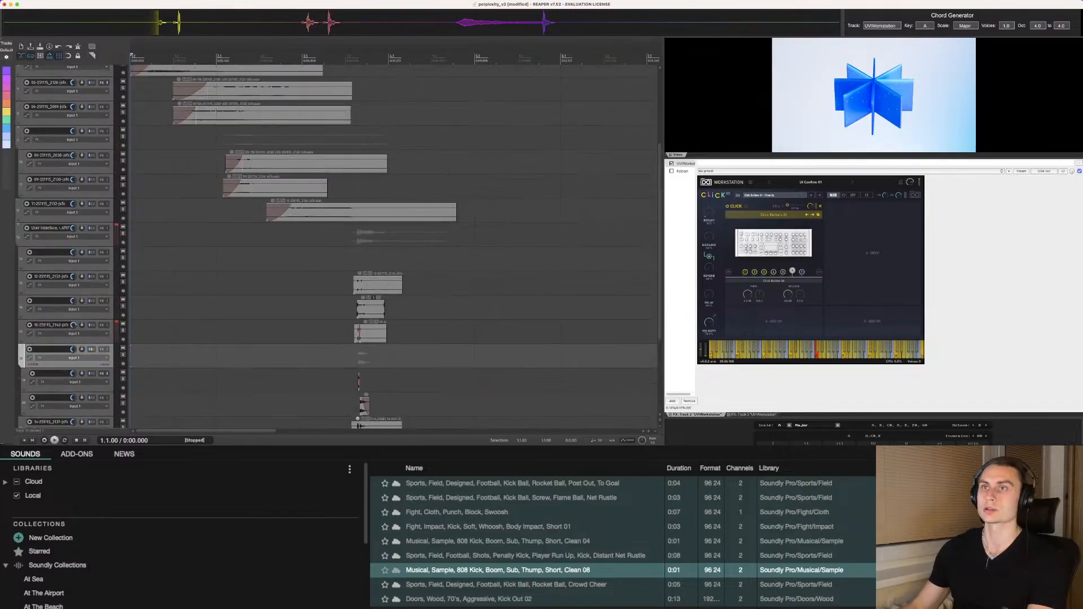
scroll(395, 249, "up", 3)
scroll(395, 248, "down", 1)
scroll(395, 248, "up", 3)
scroll(395, 248, "down", 1)
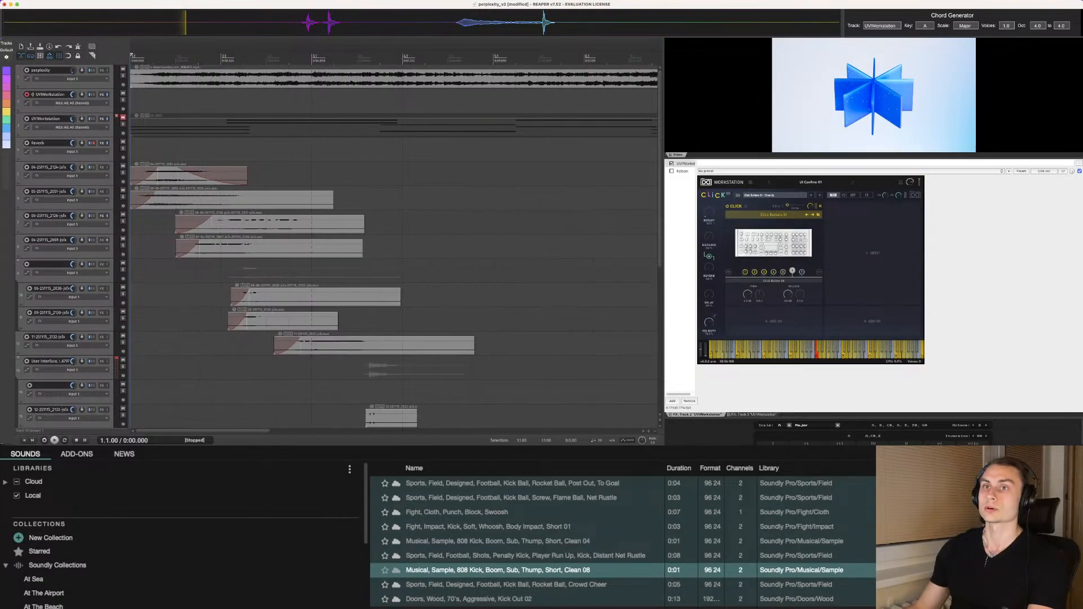
Step: Review the track layers from the long opening sounds down to the lowest button click layers
scroll(395, 248, "down", 2)
scroll(395, 248, "up", 3)
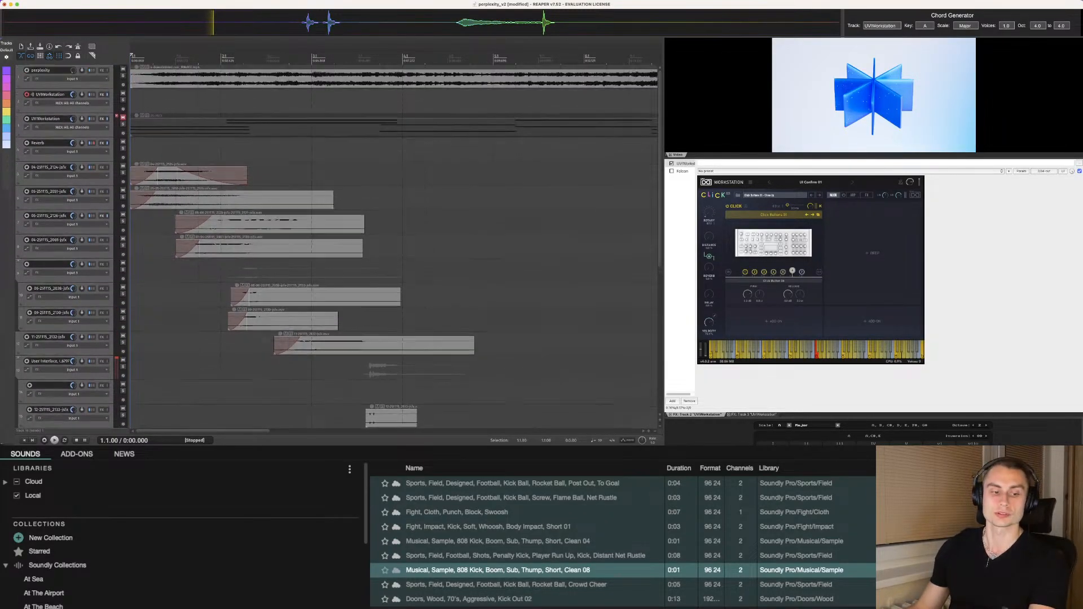
scroll(395, 248, "down", 5)
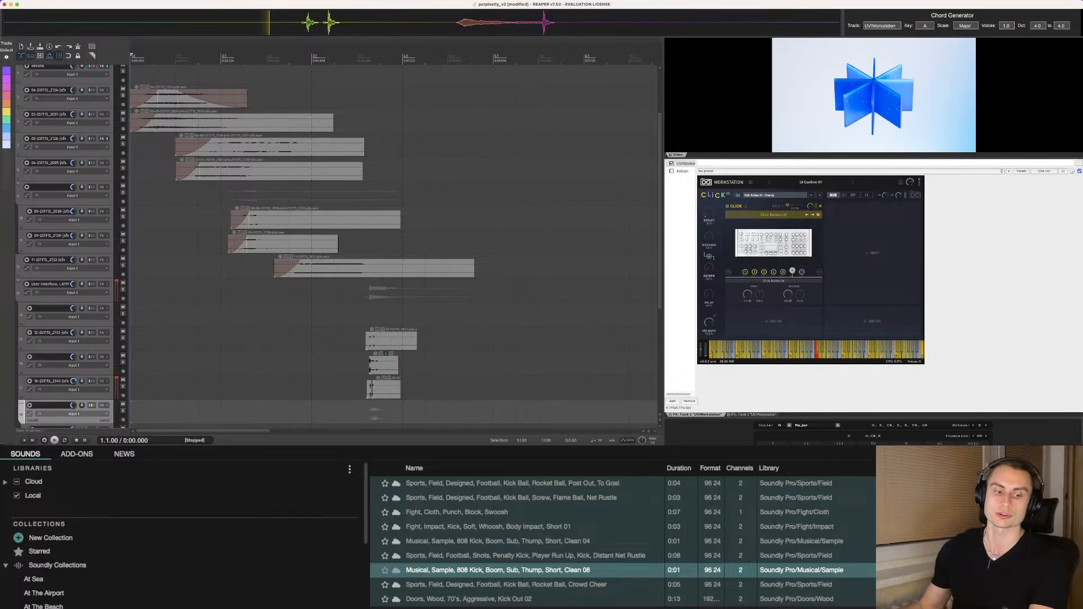
scroll(395, 248, "down", 3)
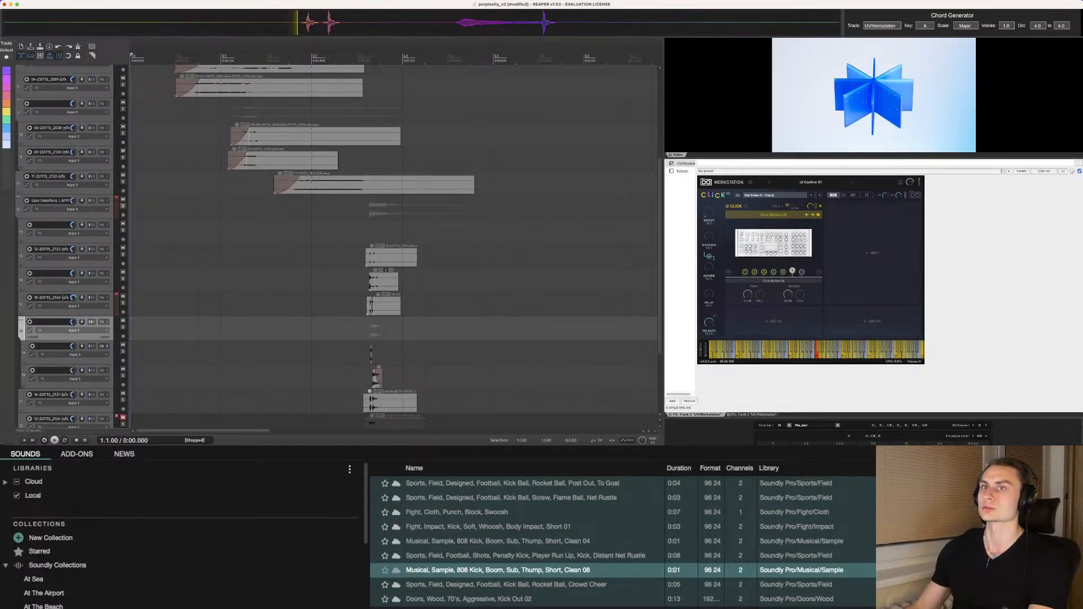
scroll(395, 248, "down", 4)
scroll(395, 249, "down", 5)
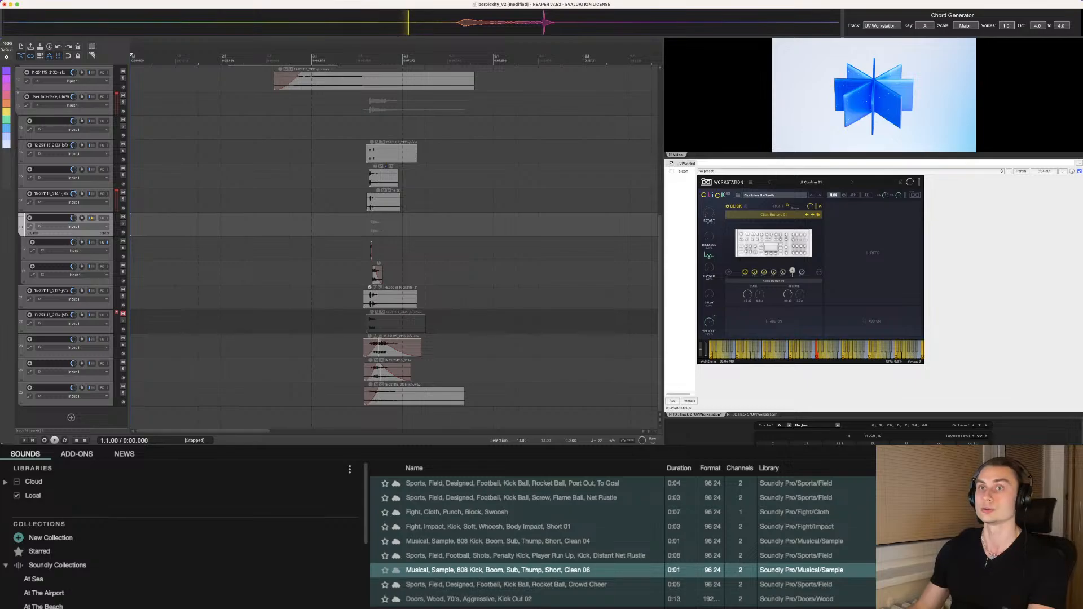
left_click(52, 267)
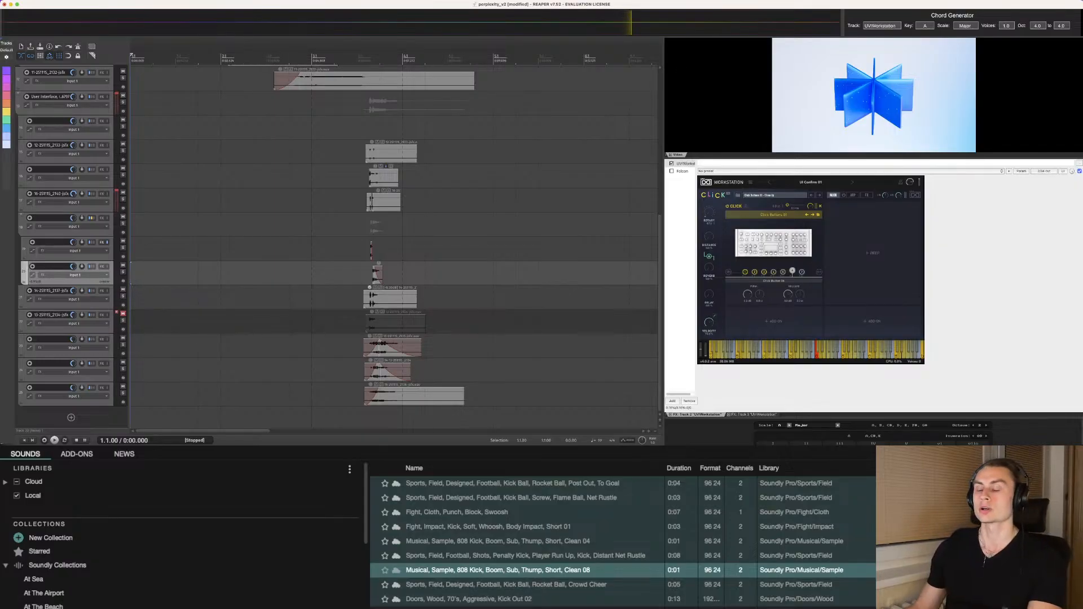
Step: Select the sound "Fight, Cloth, Punch, Block, Swoosh" in Soundly and return to REAPER
left_click(511, 498)
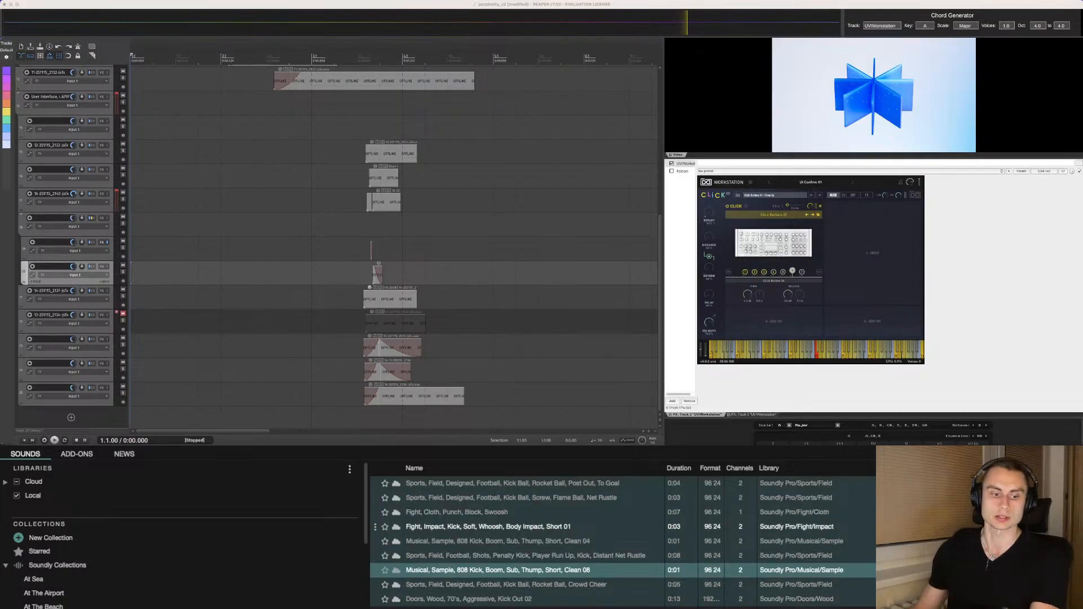
left_click(497, 513)
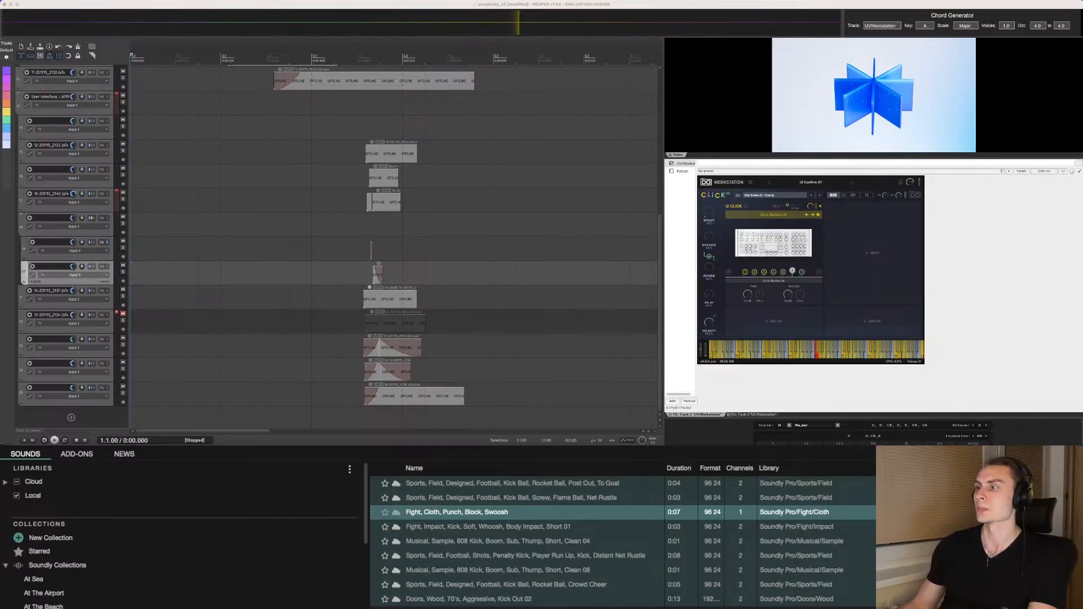
key("super+Tab")
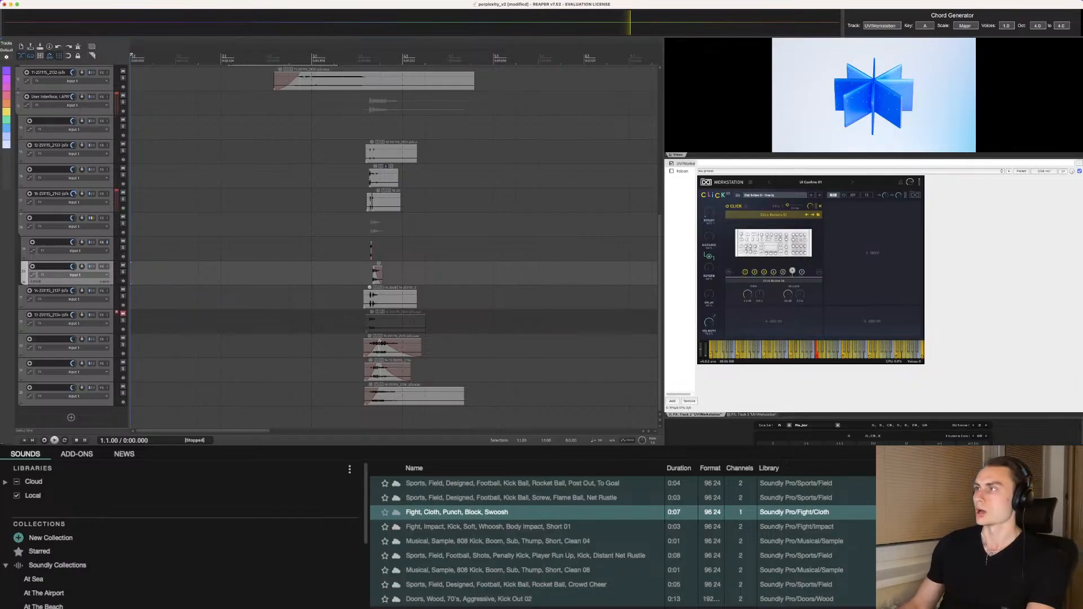
Step: Compare the Falcon instrument with UVI Workstation's Click soundbank, collapsing the FX folder in Falcon's Analog Motion soundbank
left_click(682, 171)
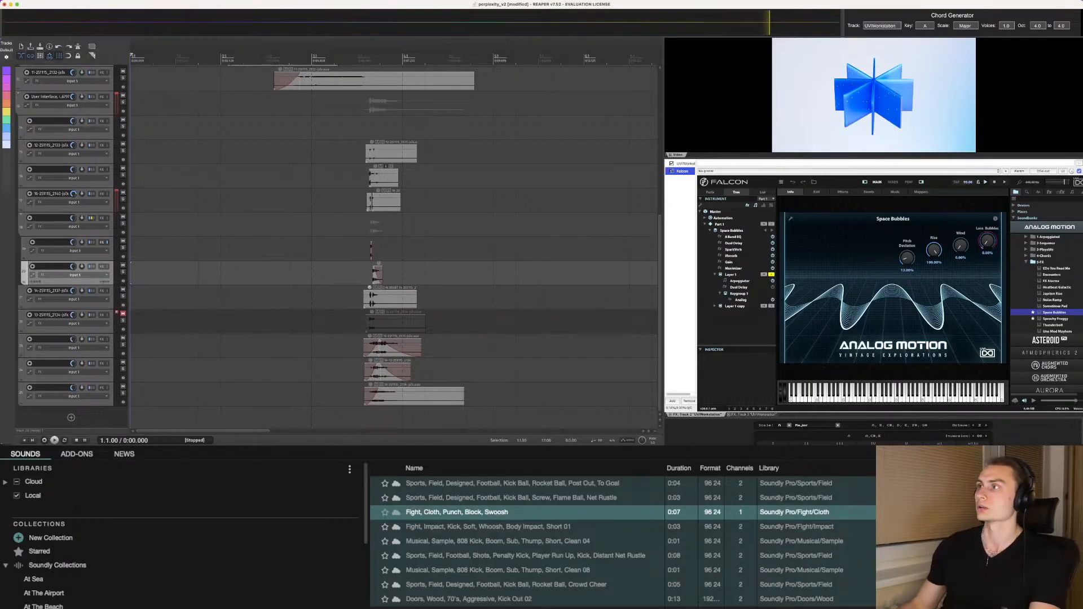
left_click(685, 163)
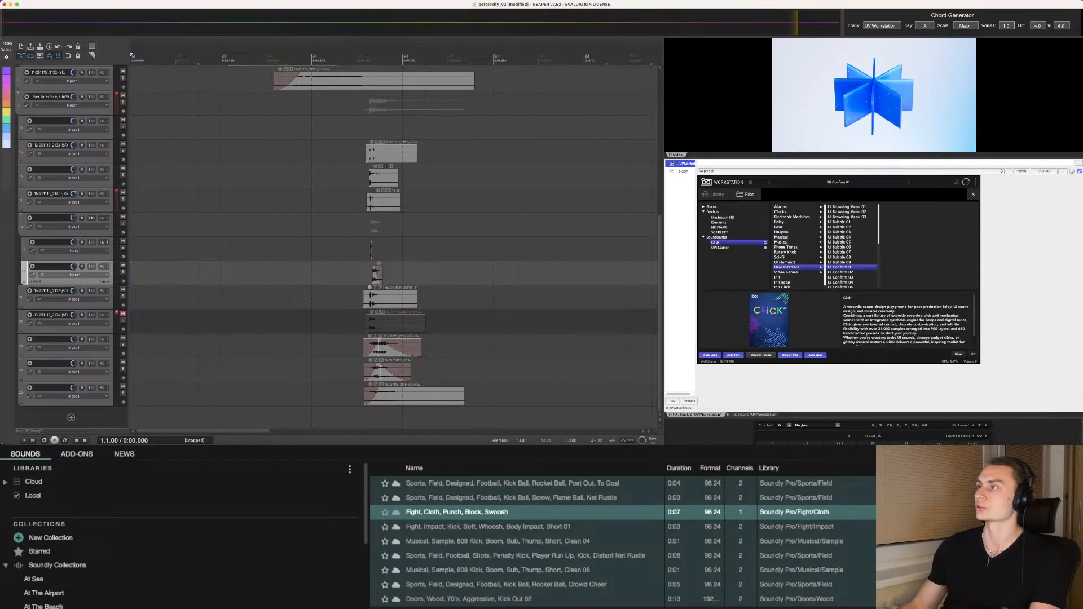
left_click(683, 171)
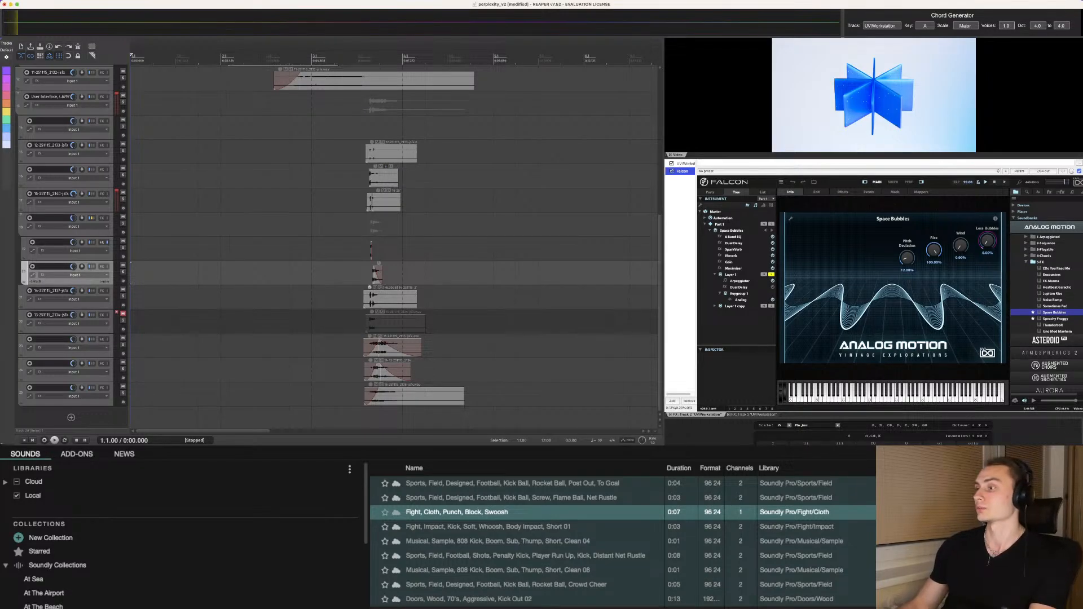
left_click(1026, 262)
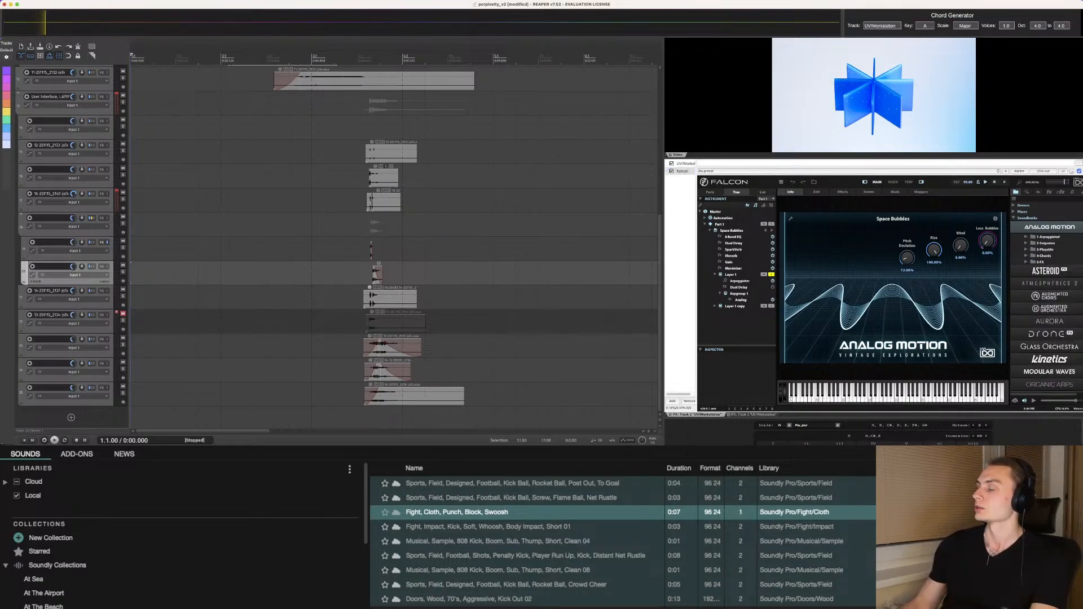
left_click(685, 164)
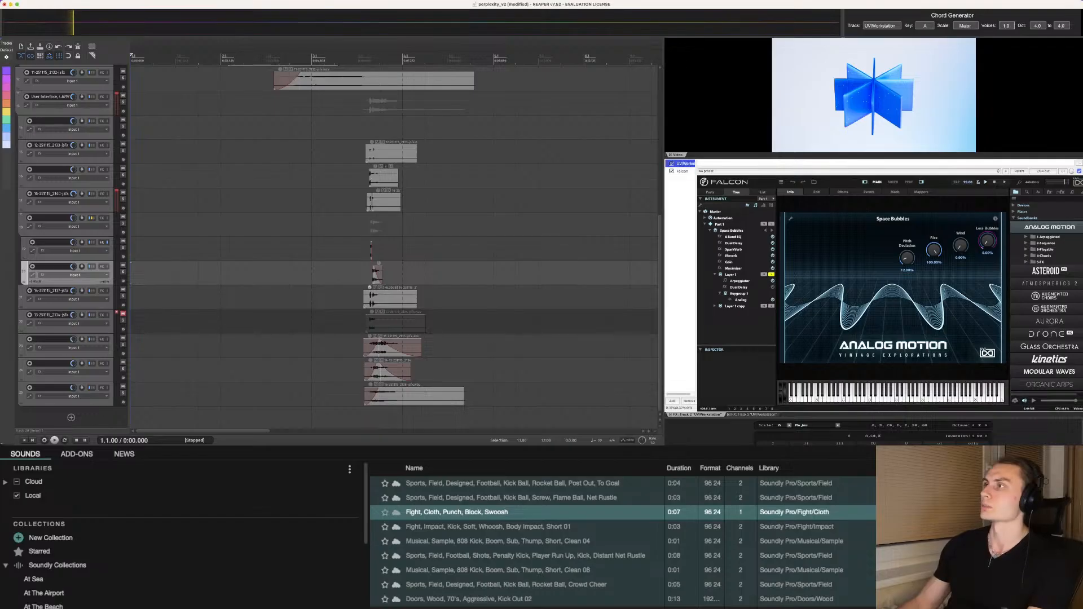
left_click(683, 171)
left_click(685, 164)
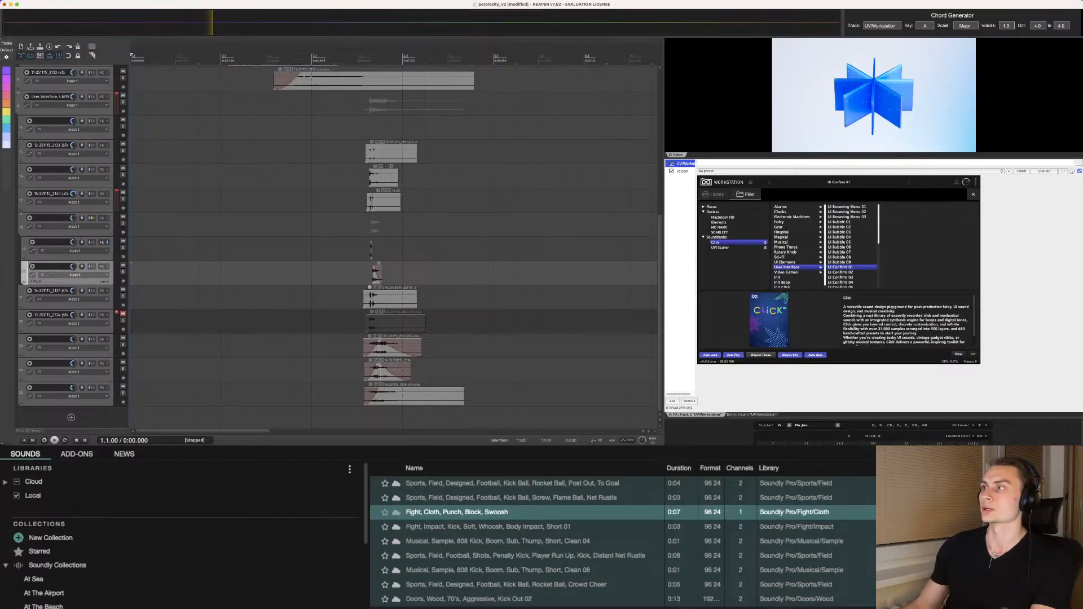
left_click(682, 171)
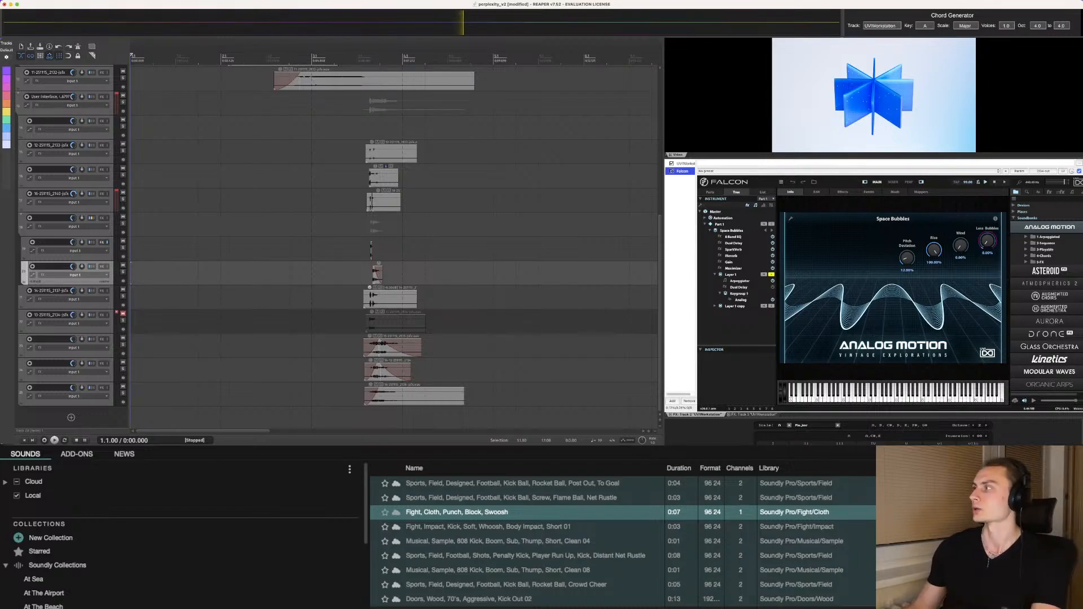
Step: Expand the Asteroid soundbank in Falcon and look through its preset folders
left_click(1049, 272)
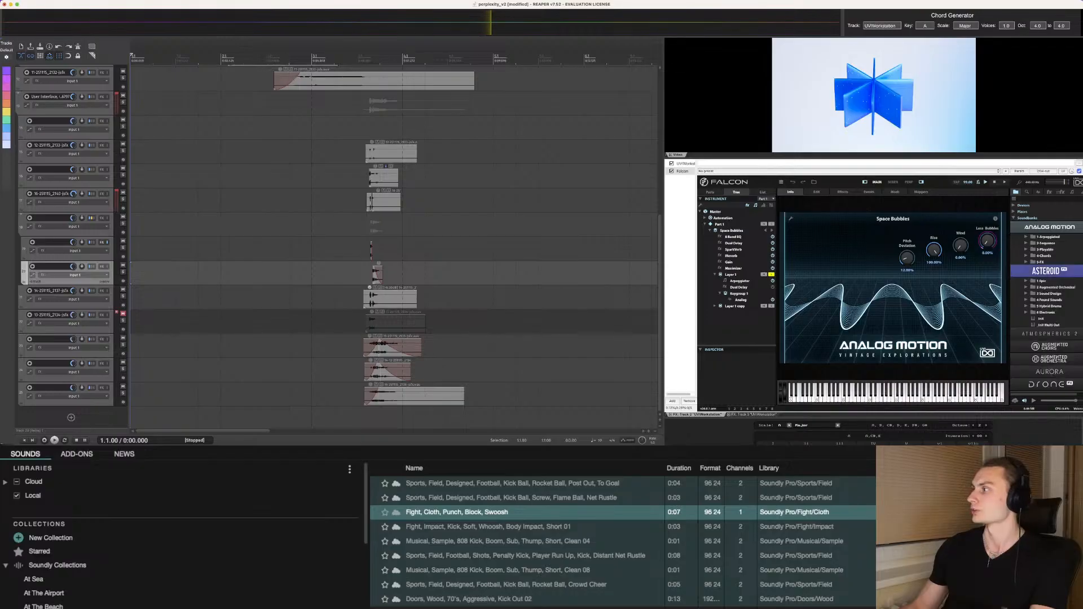
scroll(1048, 271, "down", 2)
scroll(1047, 294, "up", 1)
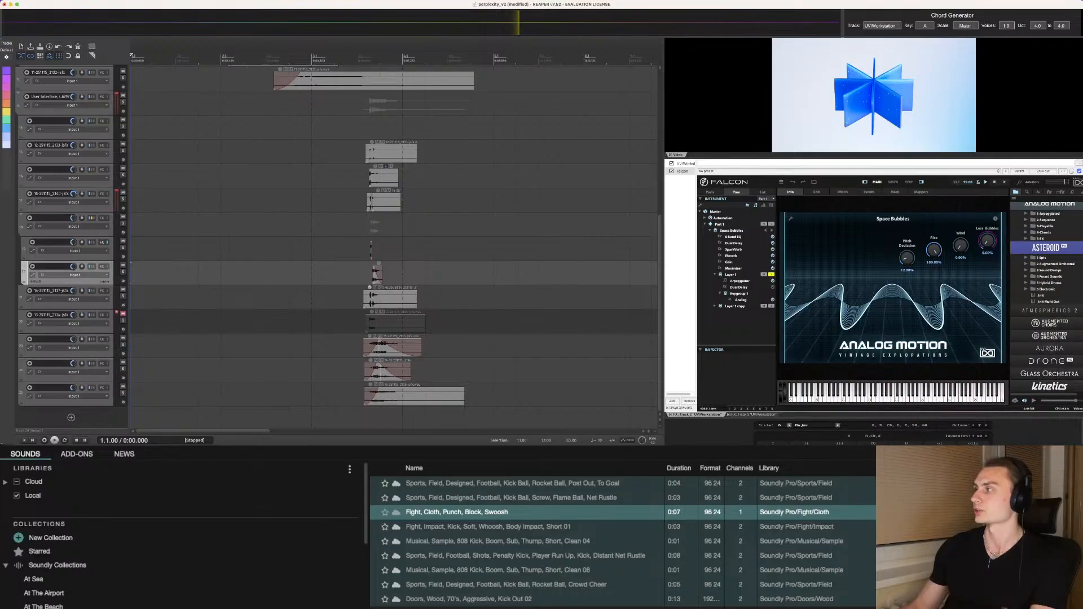
scroll(1047, 294, "down", 1)
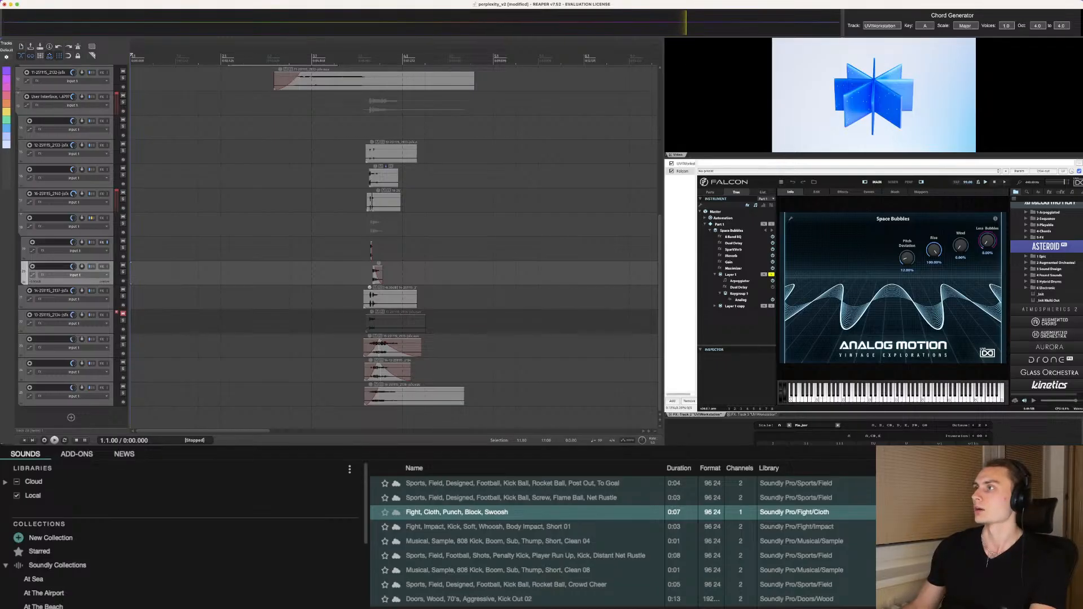
Step: Check UVI Workstation's Click library once more and browse Falcon's soundbank list down to Synth Anthology 4
left_click(685, 164)
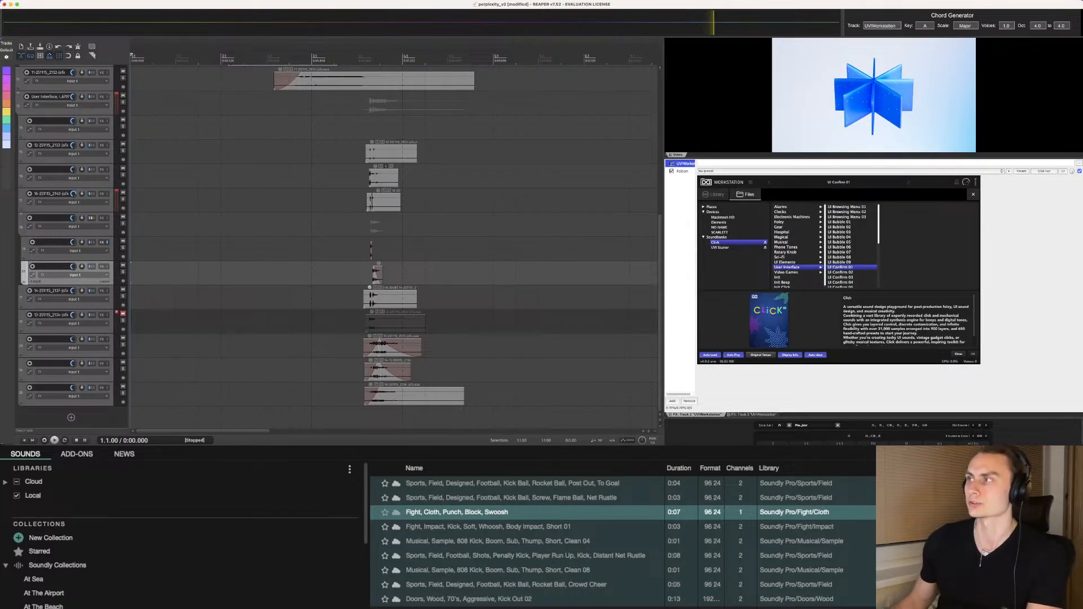
left_click(682, 171)
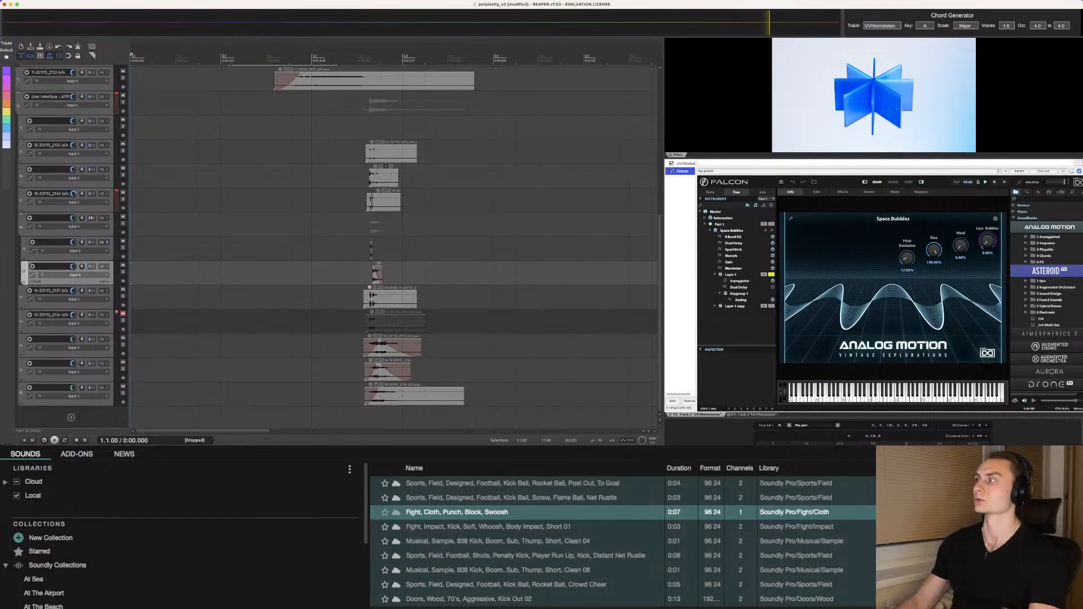
scroll(1047, 299, "down", 2)
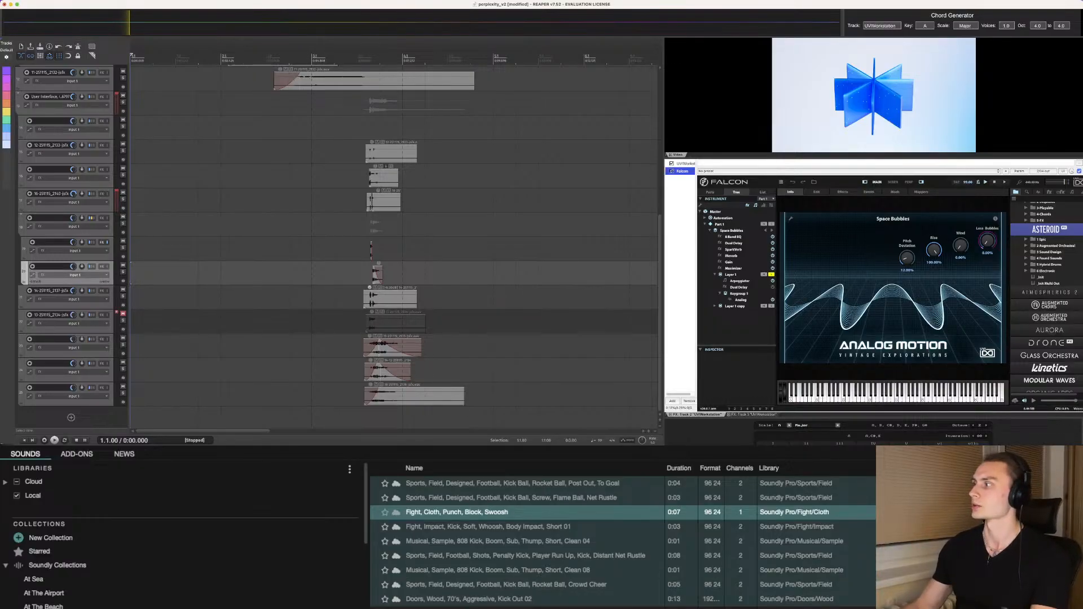
scroll(1047, 299, "down", 1)
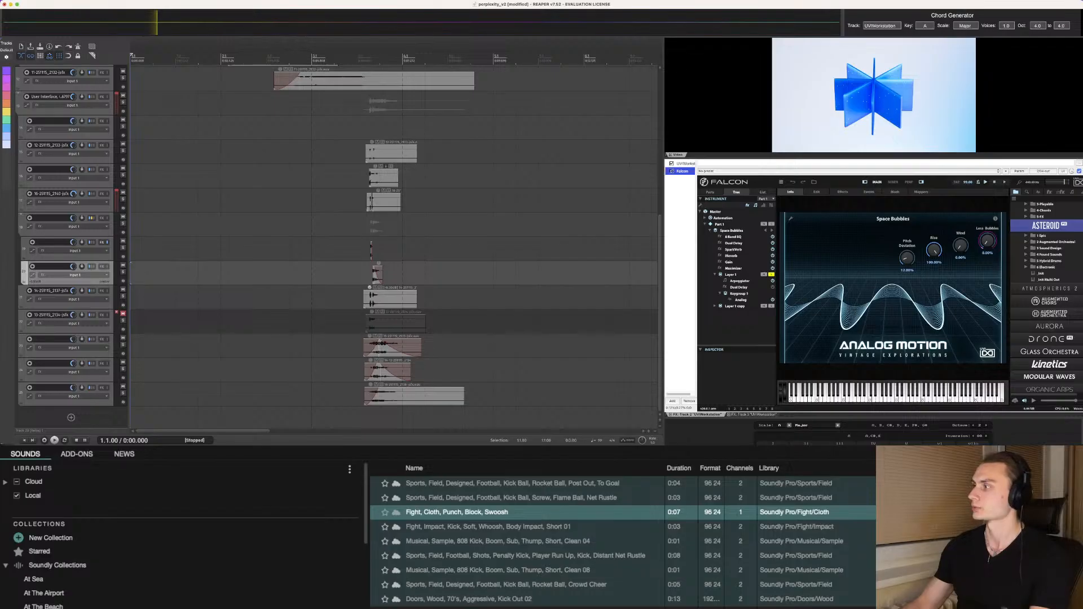
scroll(1046, 299, "down", 2)
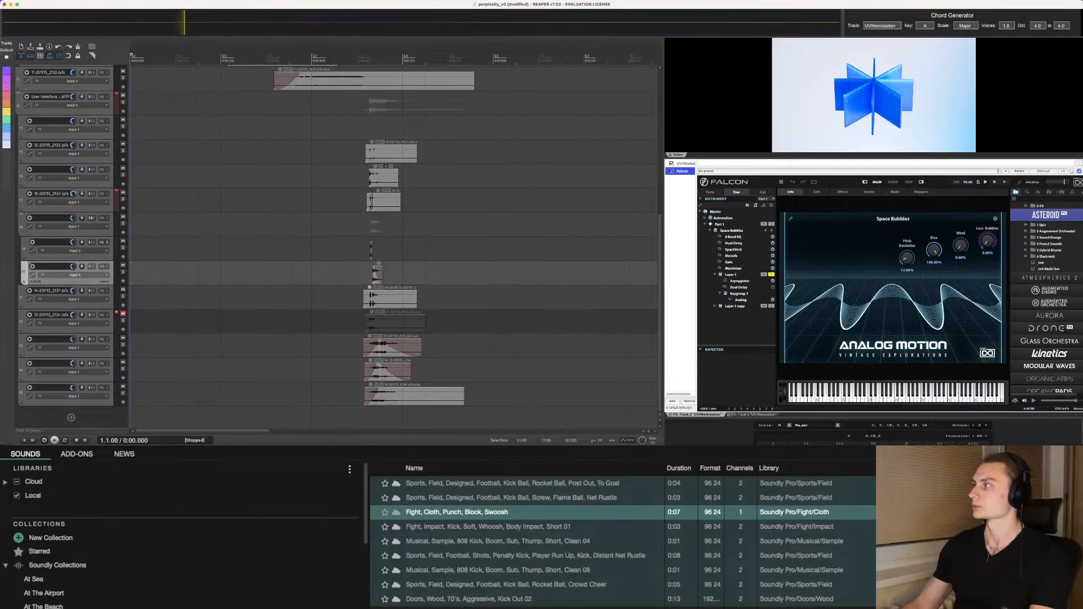
scroll(1047, 299, "down", 3)
scroll(1047, 299, "down", 3)
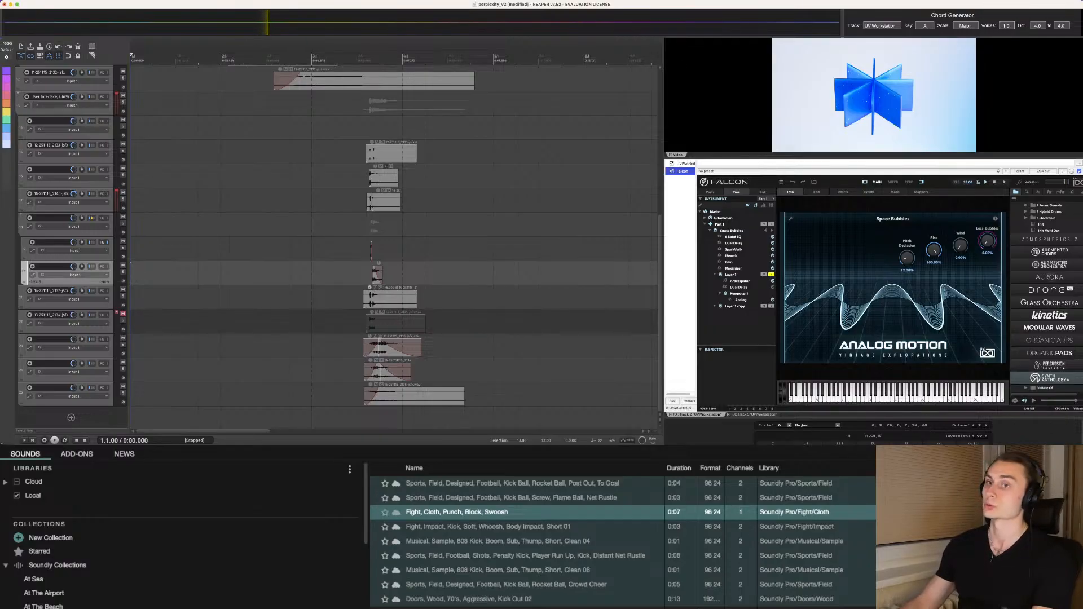
Step: Add two new tracks below the lowest sound layer
left_click(64, 403)
key("super+t")
key("super+t")
scroll(248, 302, "down", 4)
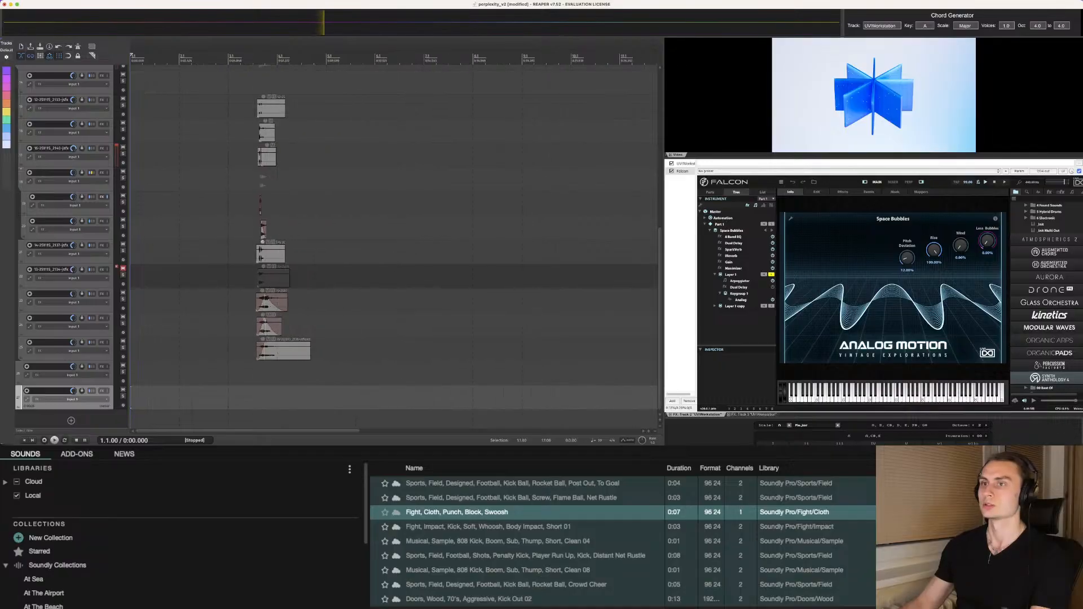
Step: Place the edit cursor at about 6.07 s, just before the button click sounds
left_click(244, 301)
scroll(244, 301, "down", 1)
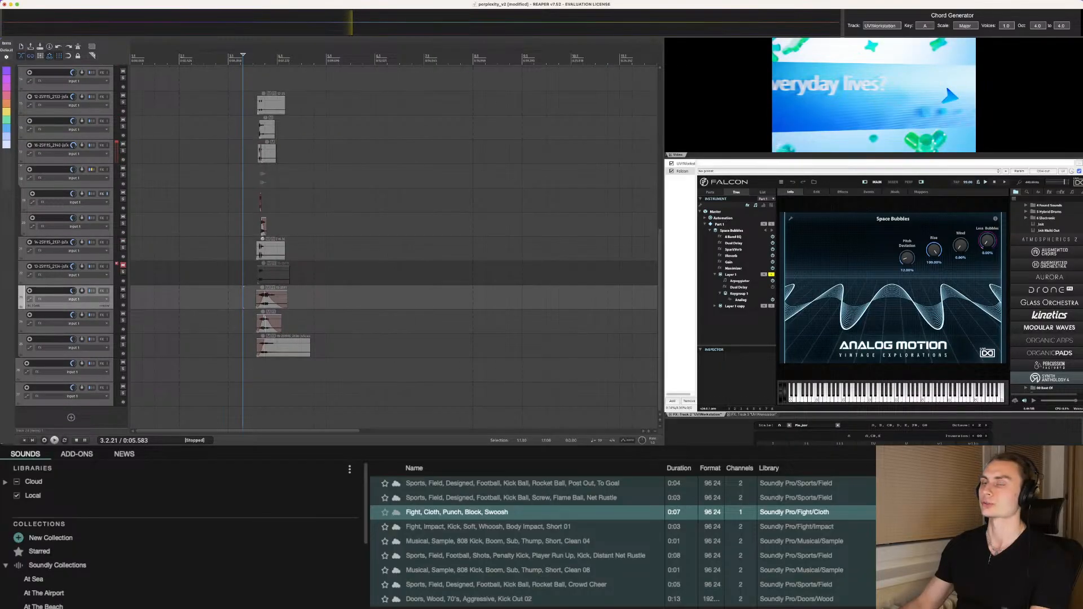
left_click(253, 201)
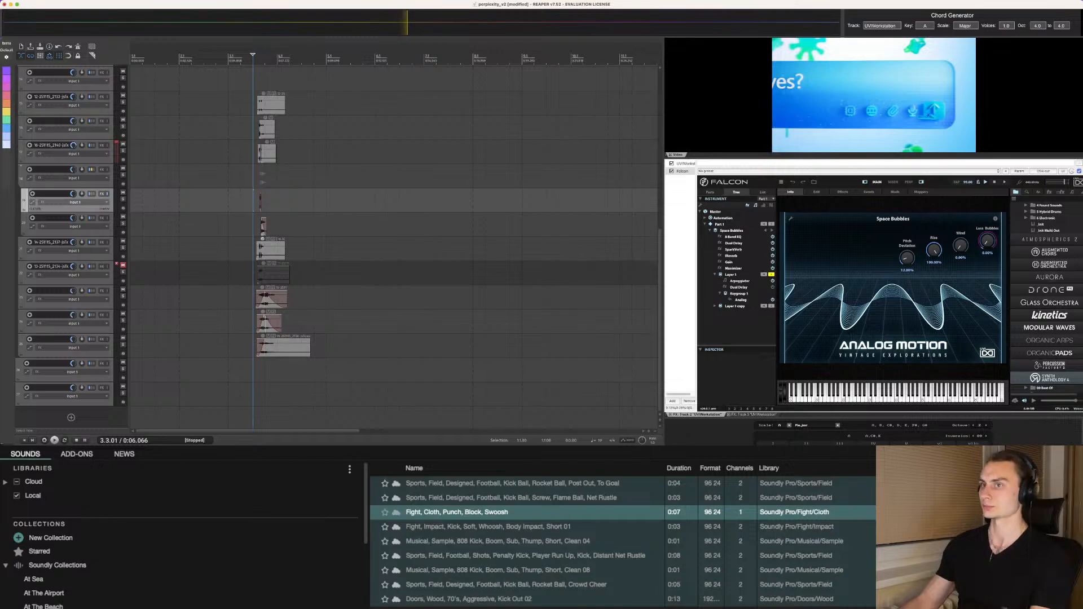
Step: Play the project from 3.3.01 to review the existing sound effects against the video
key("space")
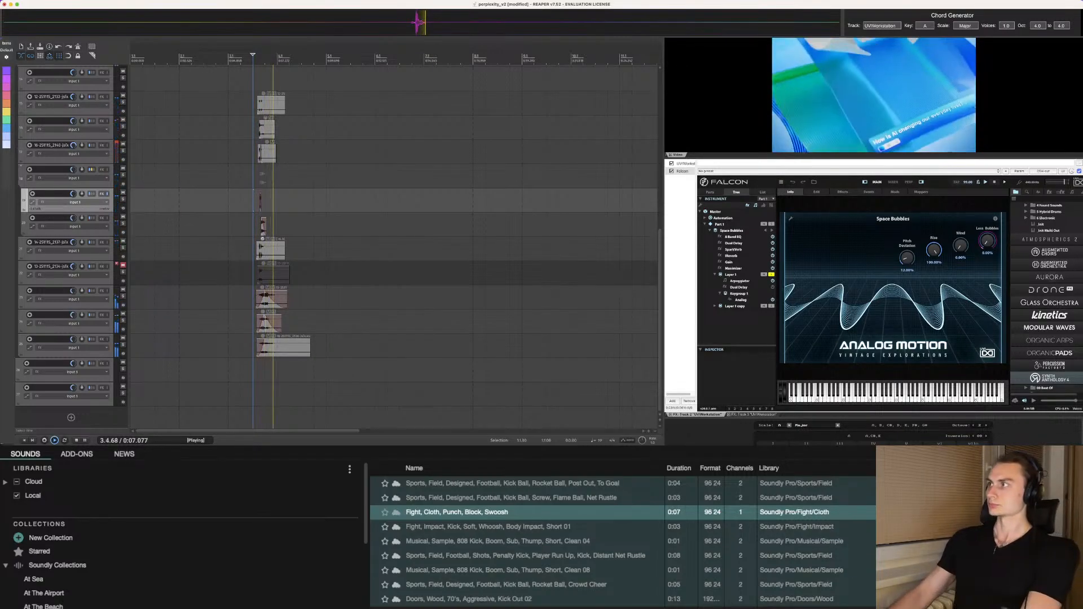
key("space")
scroll(395, 243, "down", 1)
key("space")
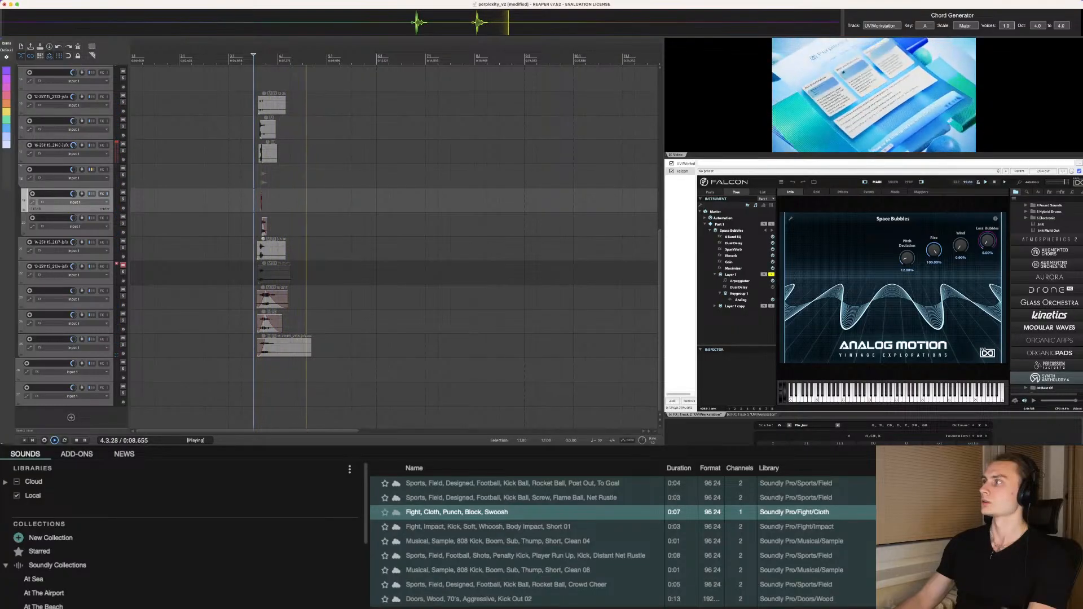
key("space")
Step: Place the edit cursor at 4.3.25 and audition presets in Analog Motion's 4 Chords category
scroll(1047, 282, "up", 4)
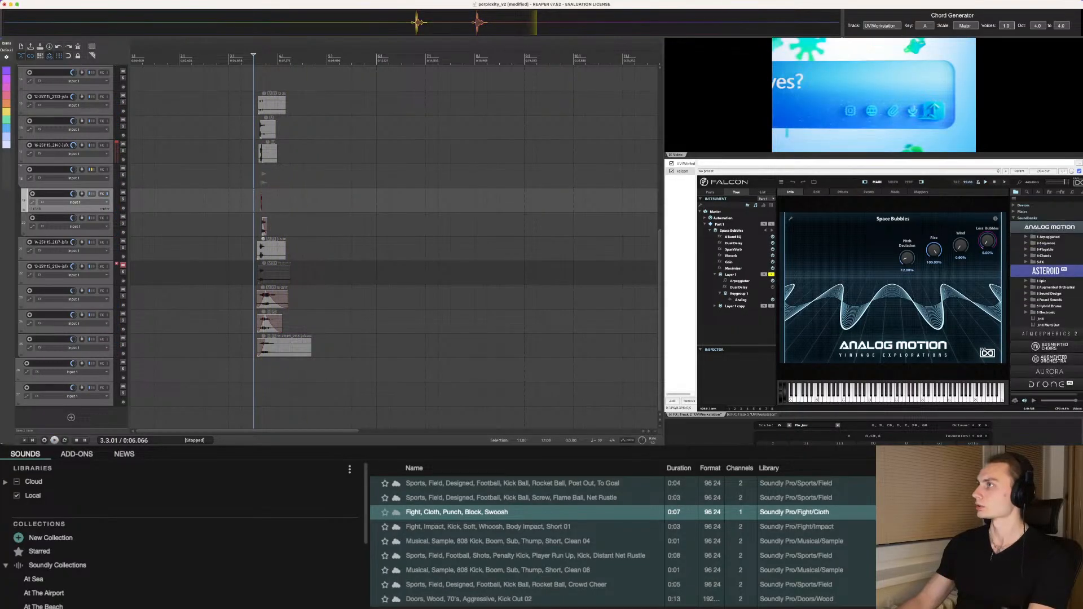
left_click(306, 311)
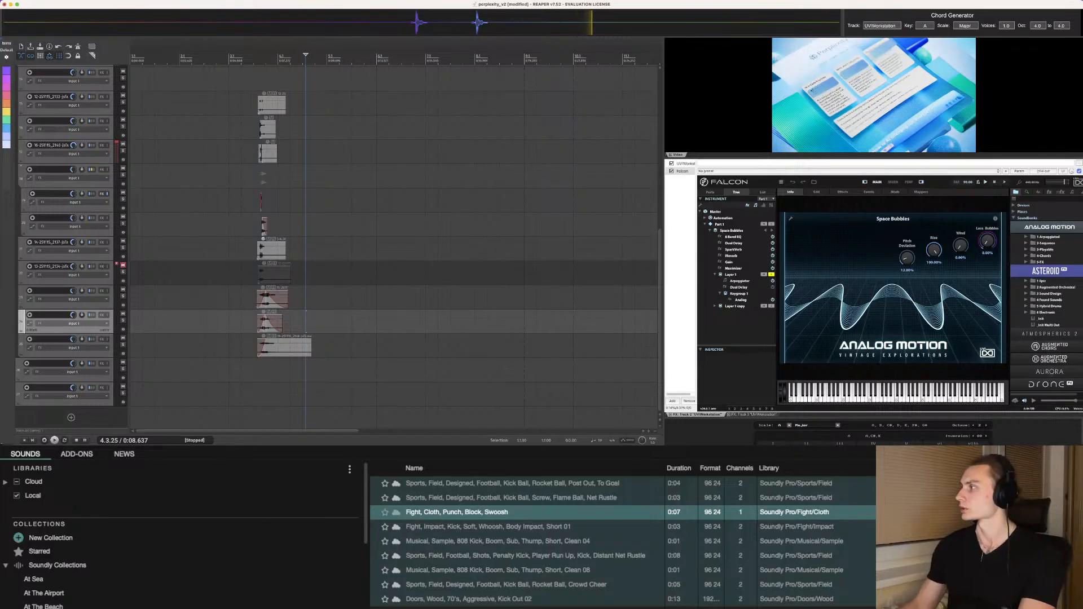
left_click(1027, 255)
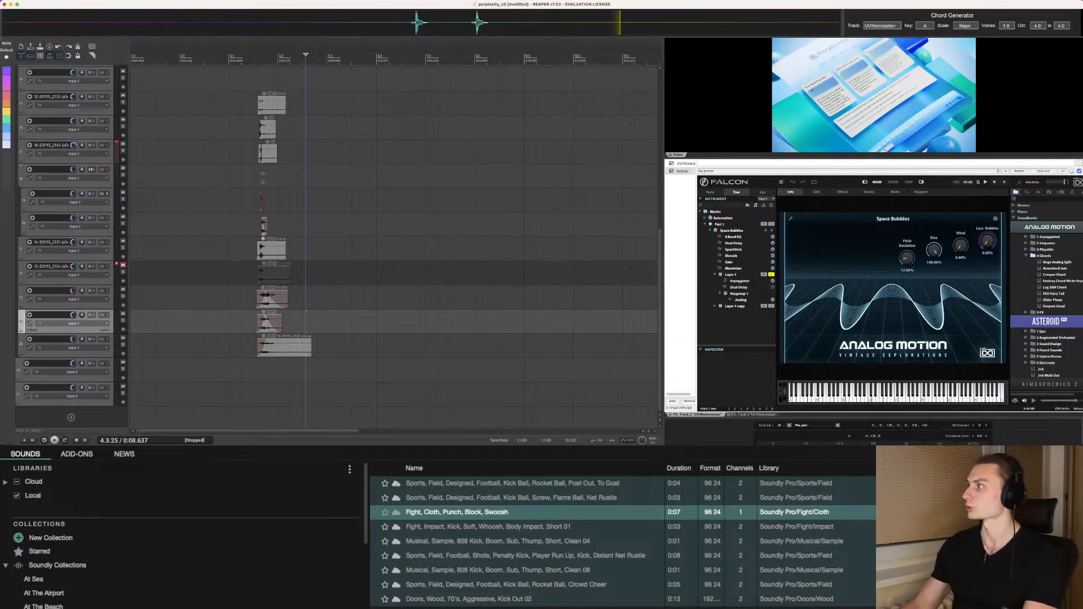
left_click(1057, 263)
key("Down")
key("Down")
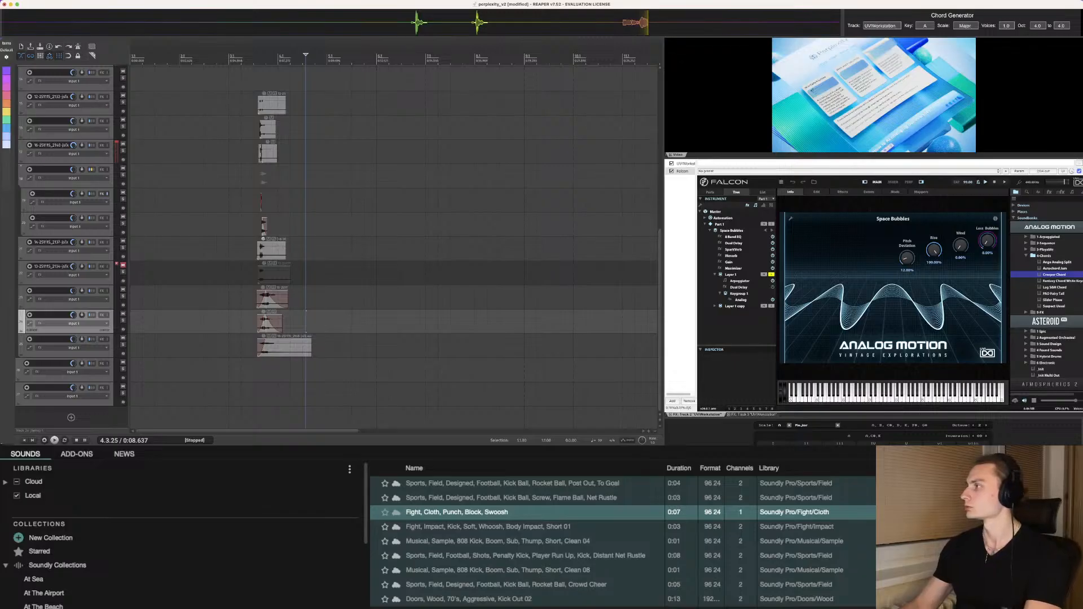
Step: Find the Synth Anthology 4 soundbank in Falcon's preset browser and expand its 09 Pad category
scroll(1047, 299, "down", 10)
scroll(1046, 300, "down", 5)
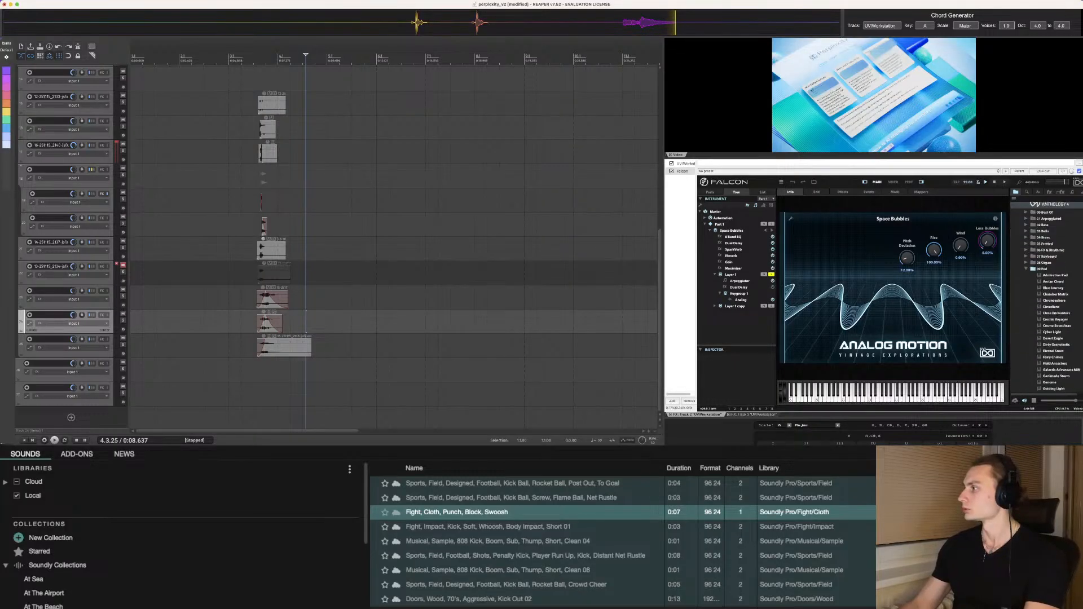
left_click(1042, 275)
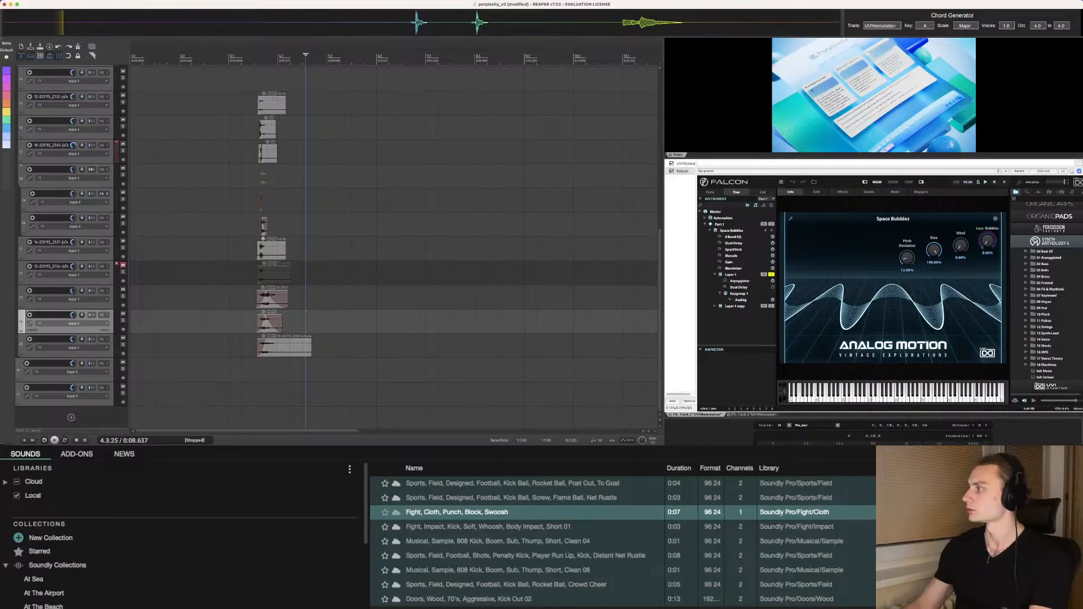
left_click(1043, 270)
left_click(1043, 270)
left_click(1043, 270)
left_click(1050, 282)
left_click(1043, 271)
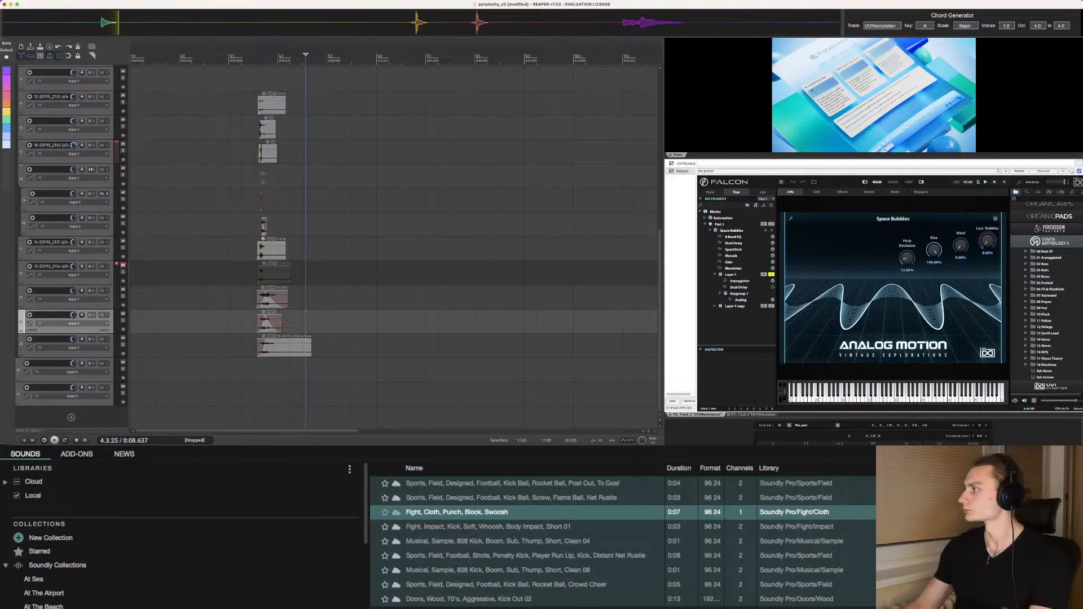
left_click(1045, 301)
left_click(1026, 308)
Step: Audition the pad presets around Close Encounters and Cosmic Voyager, and load Cosmo Soundtrax
left_click(1053, 320)
scroll(1053, 320, "down", 1)
left_click(1051, 325)
left_click(1053, 331)
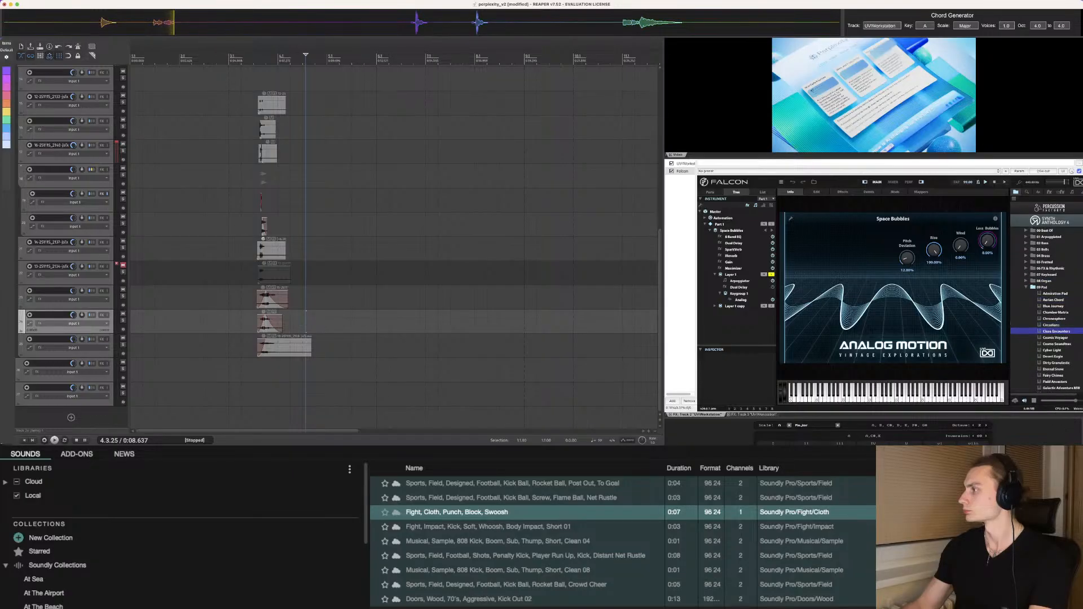
scroll(1053, 331, "down", 1)
left_click(1055, 335)
scroll(1053, 333, "down", 1)
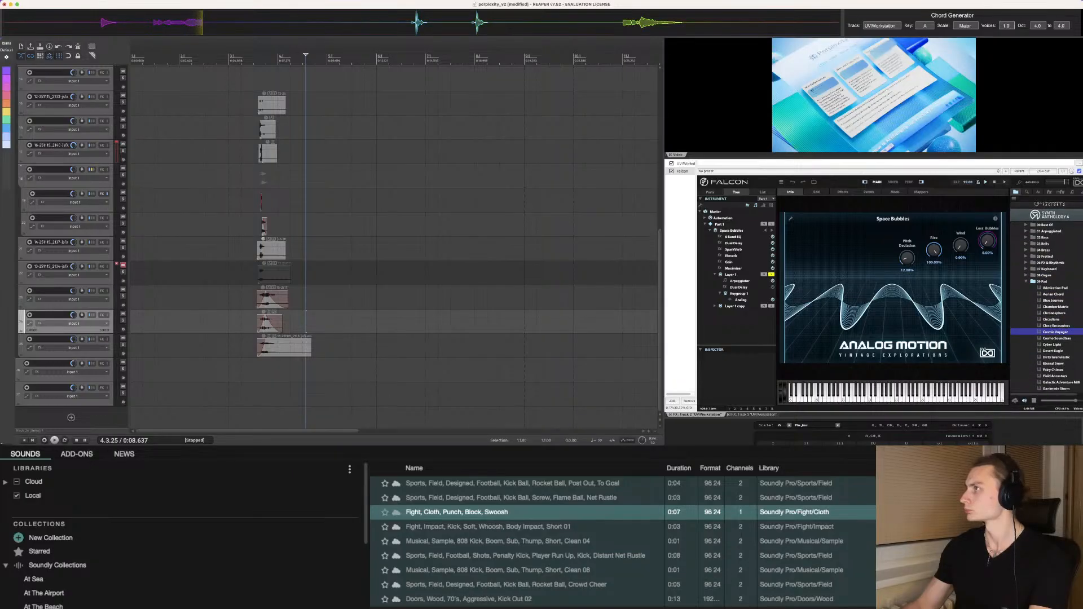
left_click(1057, 339)
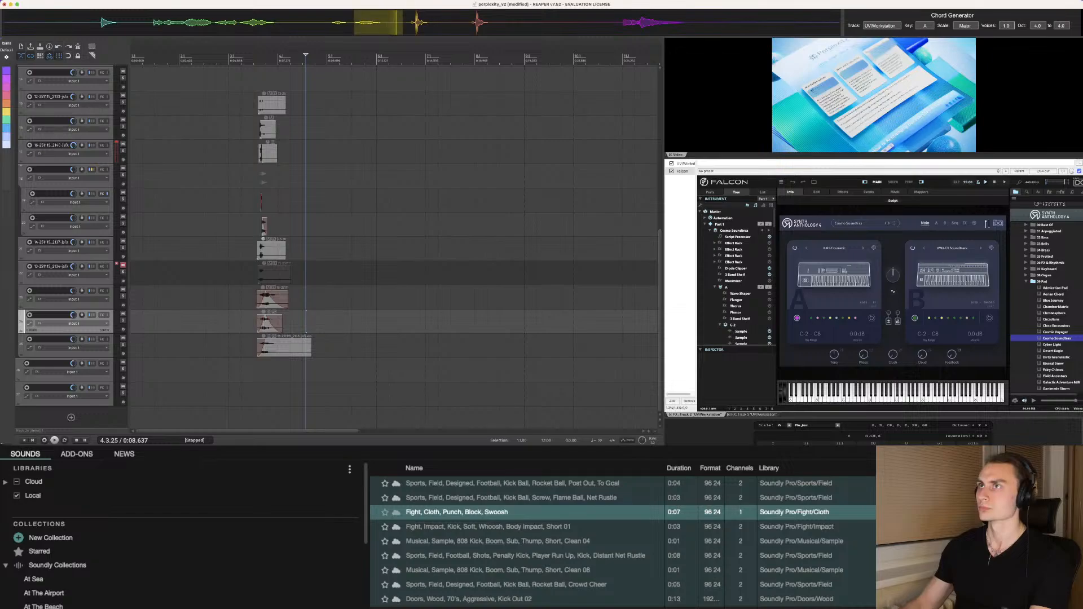
Step: Move the recorded pad clip on the track below the other effects to the start of the timeline
left_click(422, 199)
left_click(215, 347)
left_click(172, 371)
left_click_drag(206, 366, 163, 365)
scroll(163, 365, "up", 1)
scroll(170, 366, "up", 1)
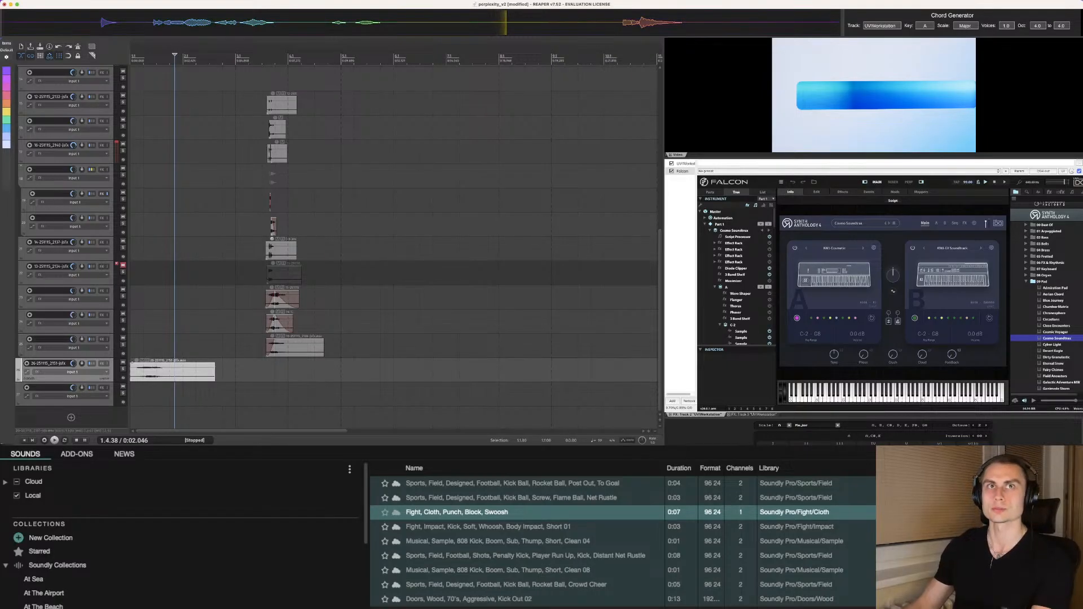
scroll(169, 366, "down", 2)
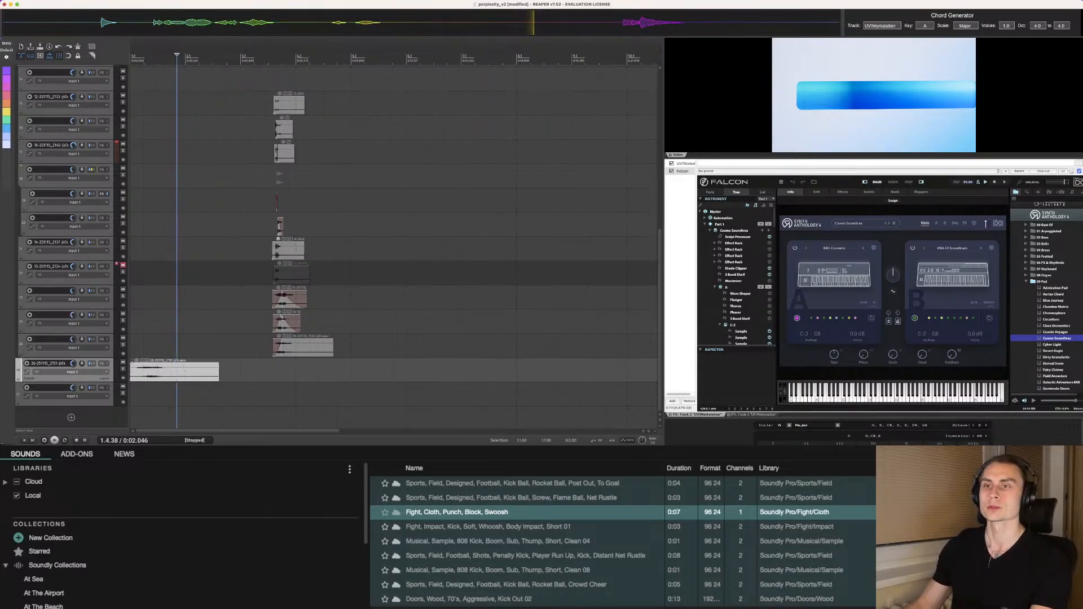
scroll(131, 362, "up", 2)
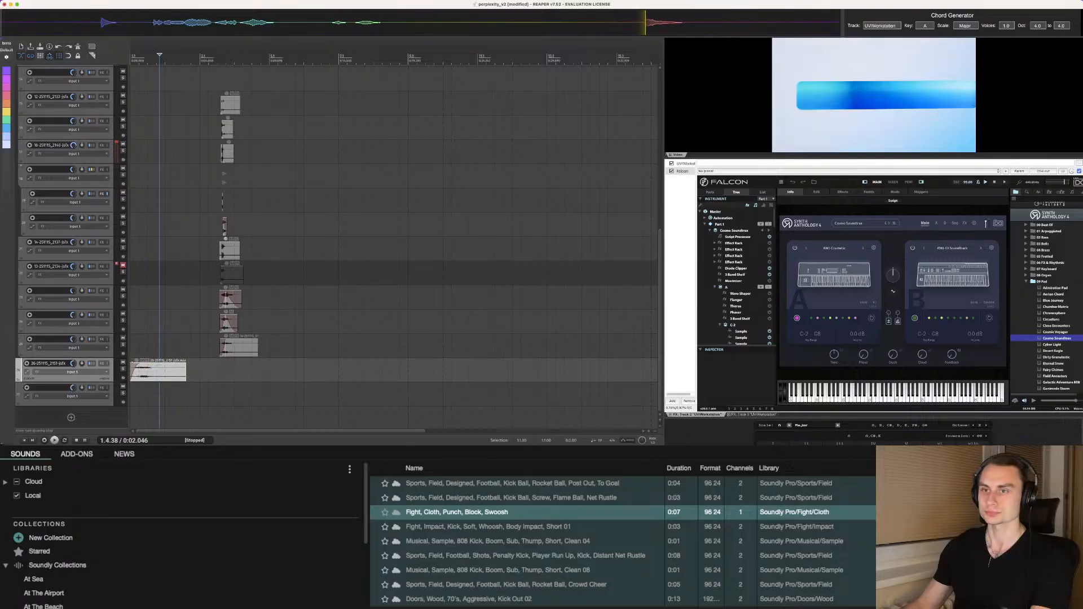
Step: Select the pad clip, return the edit cursor to the project start and play the clip against the video
left_click(138, 350)
key("w")
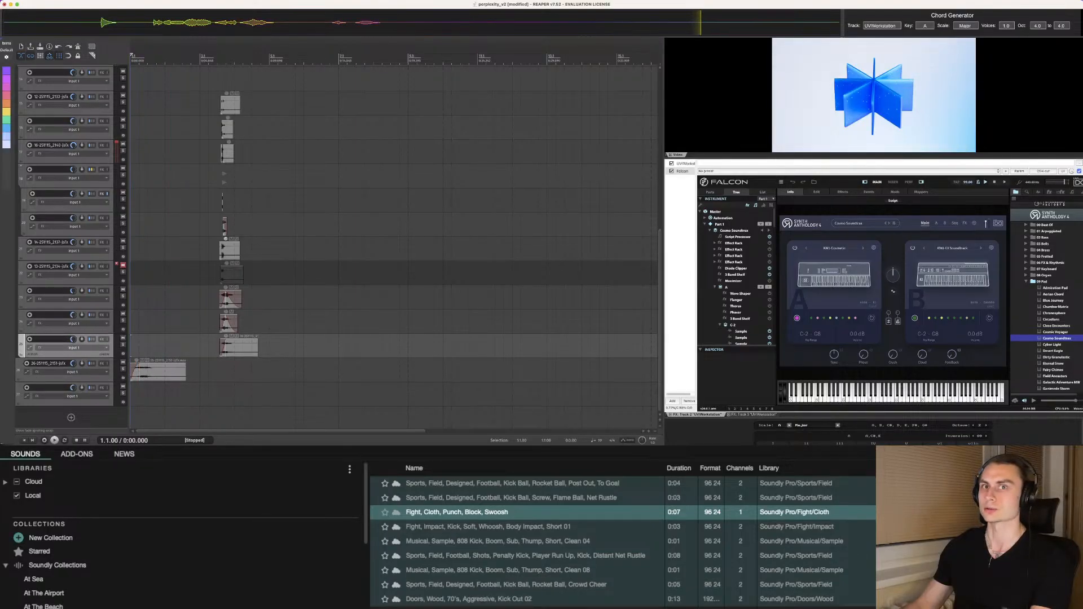
left_click_drag(206, 395, 166, 370)
key("w")
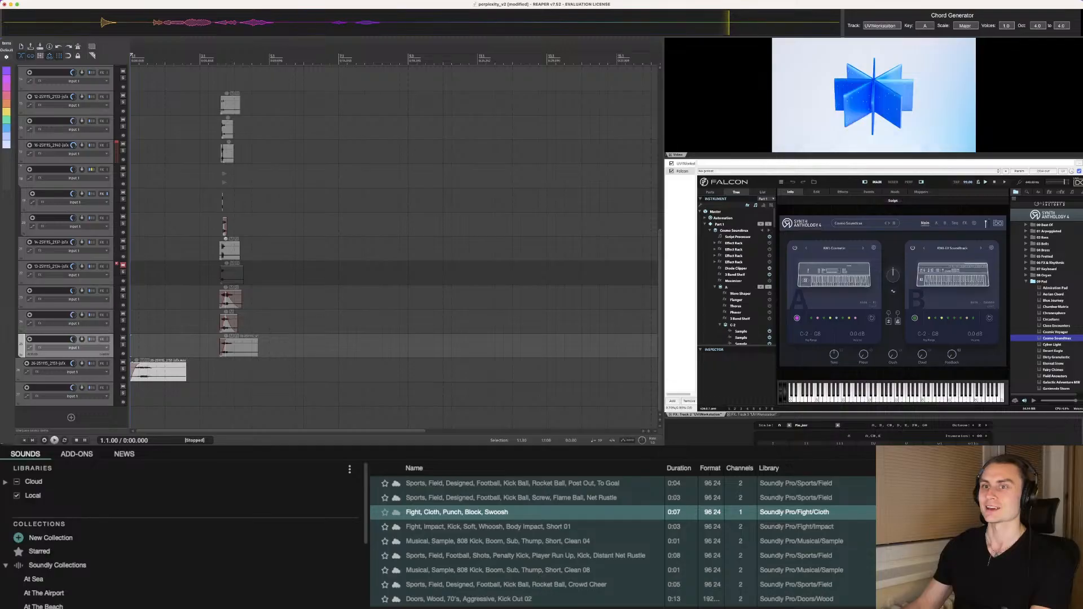
left_click(136, 372)
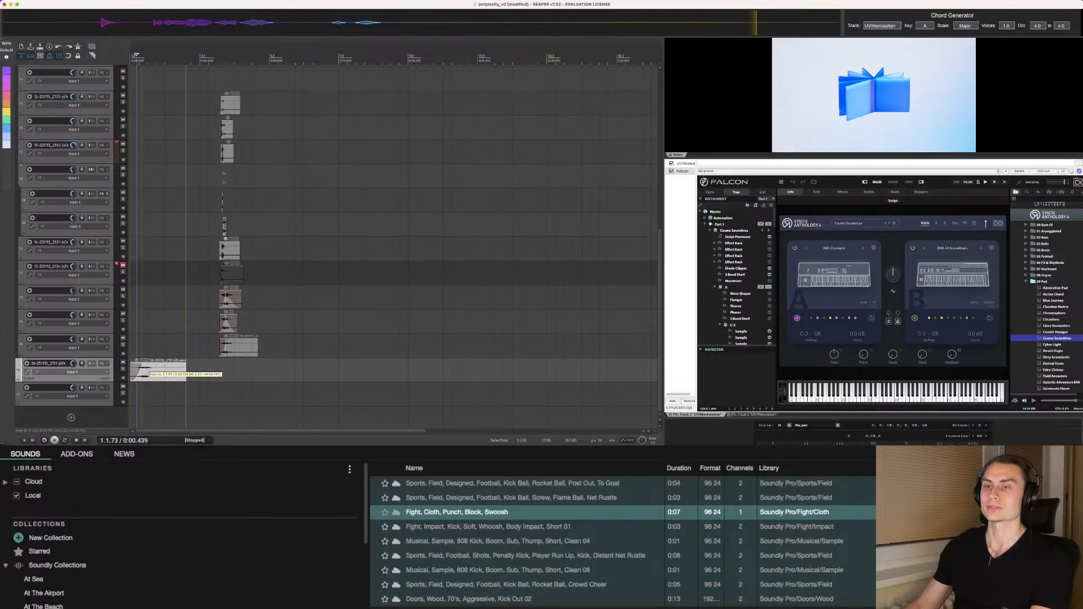
scroll(136, 372, "up", 1)
scroll(137, 372, "up", 1)
key("w")
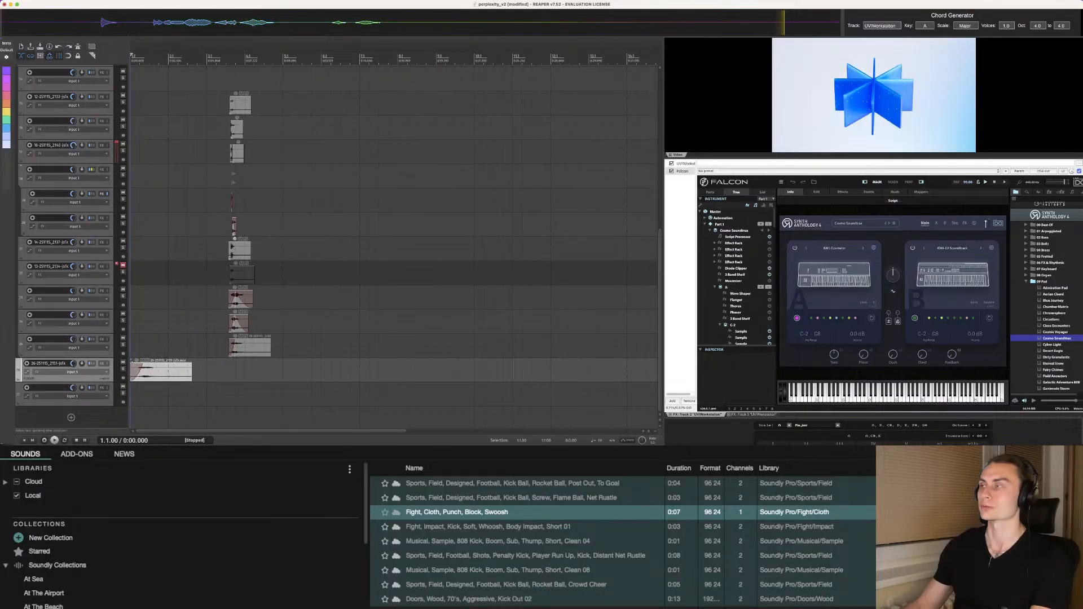
scroll(131, 361, "up", 2)
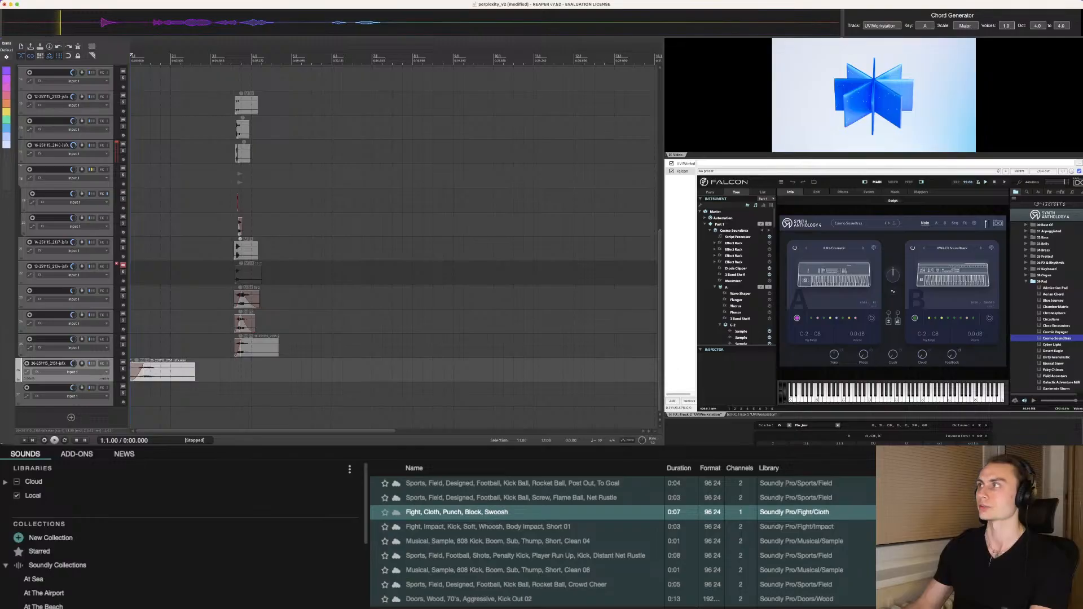
key("space")
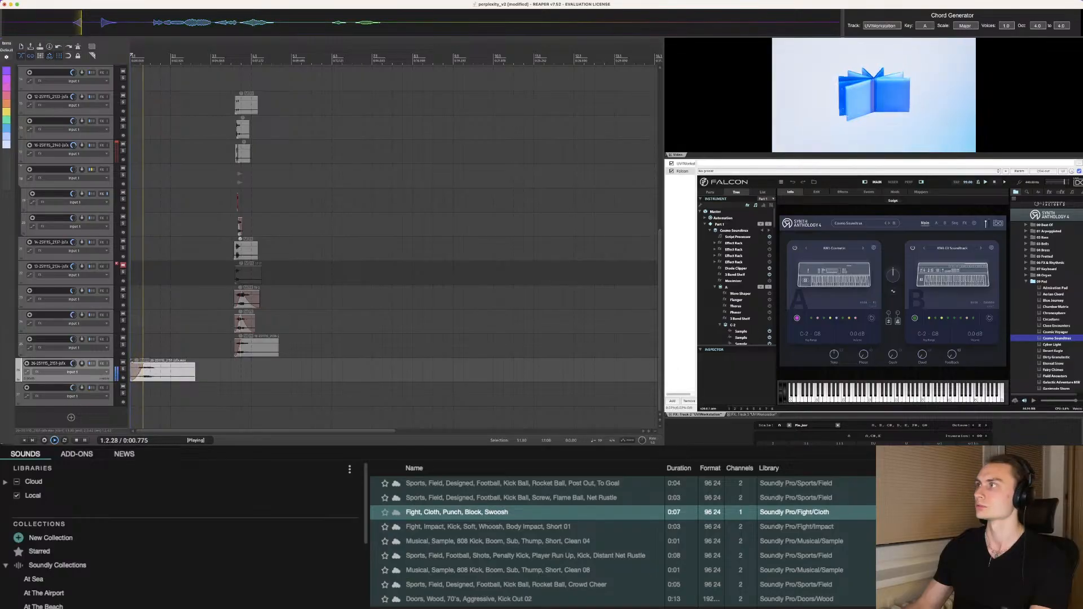
key("space")
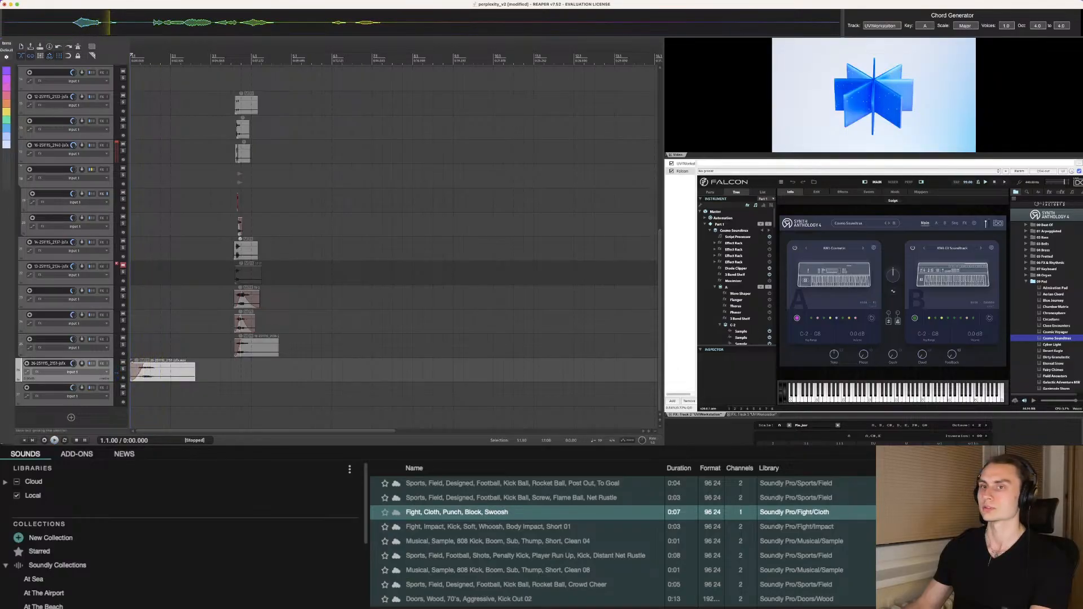
Step: Nudge the pad clip slightly later for a playback check from the start, and delete it from its track
left_click_drag(169, 369, 171, 370)
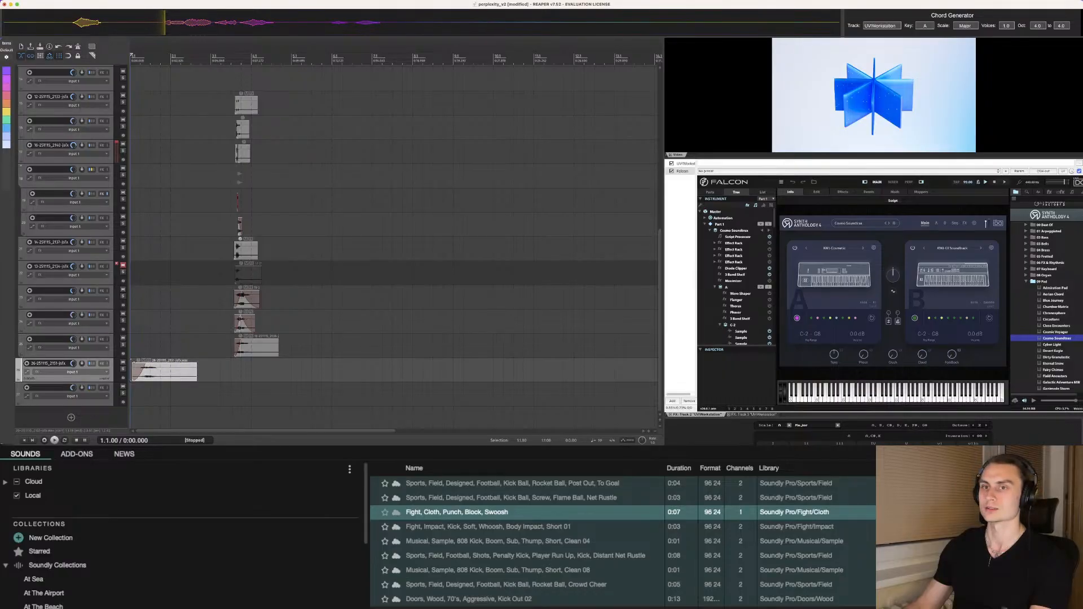
key("space")
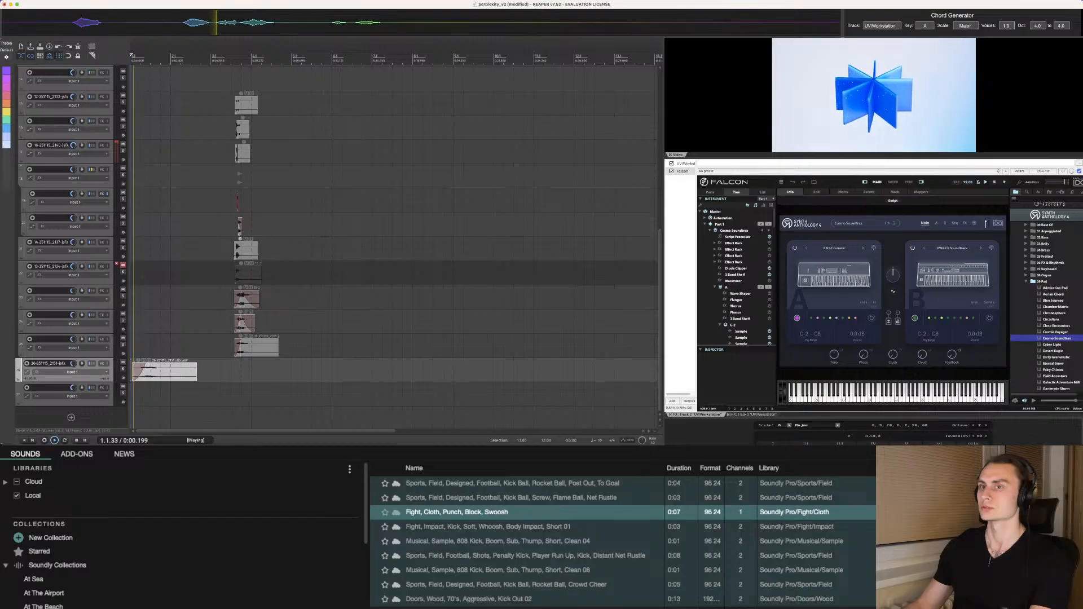
key("space")
left_click(164, 371)
key("Delete")
Step: Audition more Synth Anthology 4 pad presets further down the list and load Guiding Light
left_click(1053, 351)
key("Down")
key("Down")
key("Down")
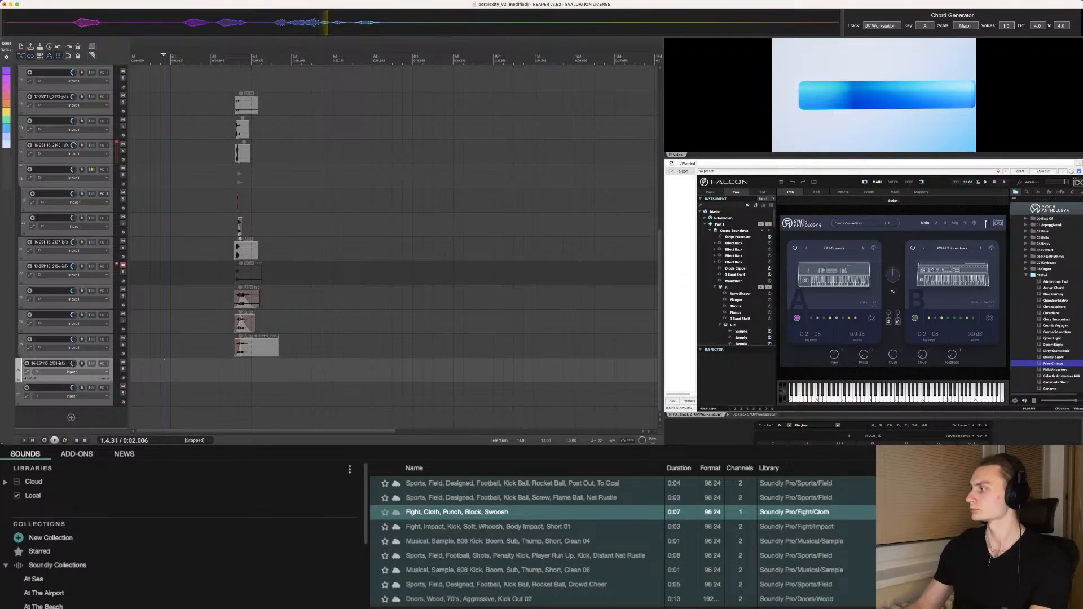
key("Down")
key("Down")
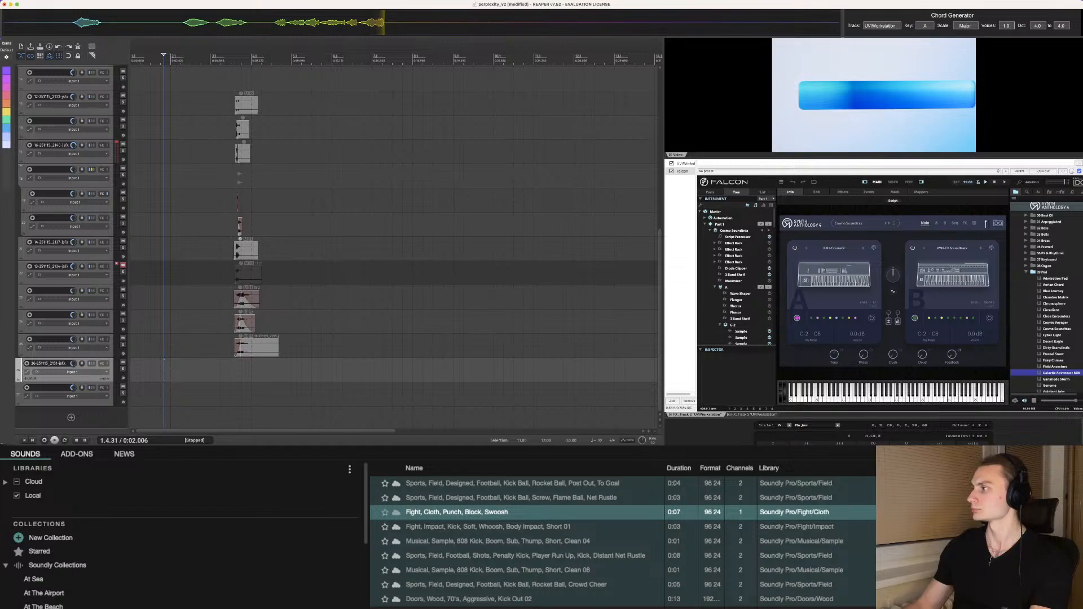
key("Down")
key("Down")
key("Down")
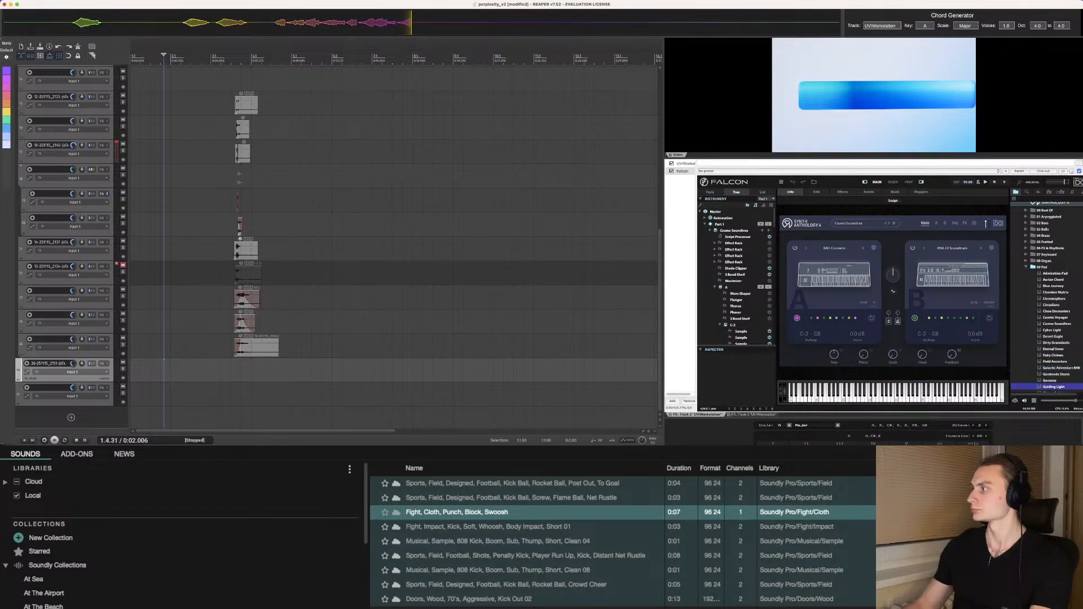
key("Down")
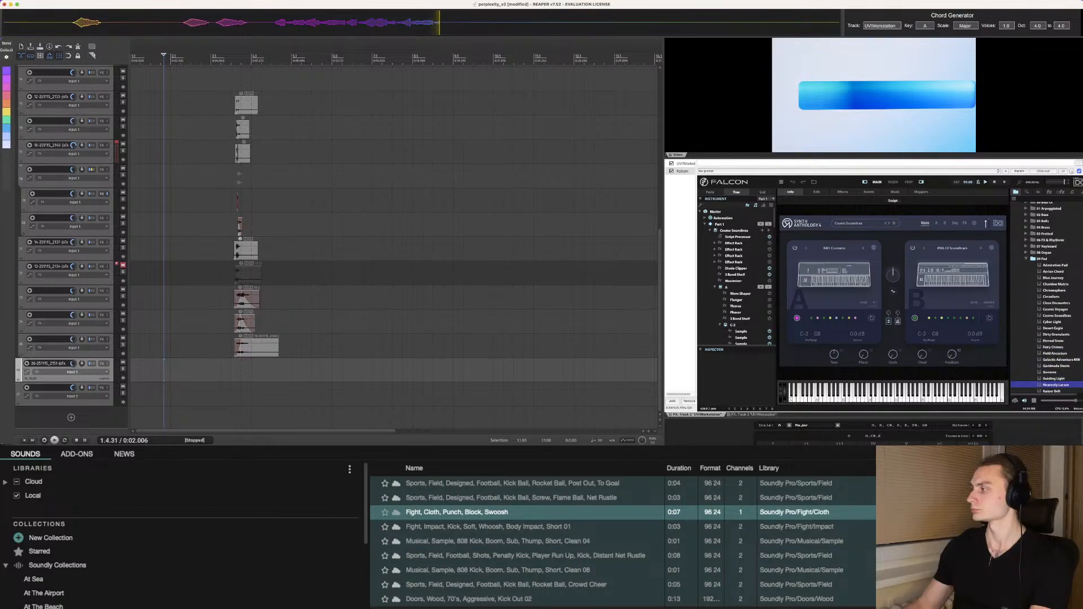
key("Up")
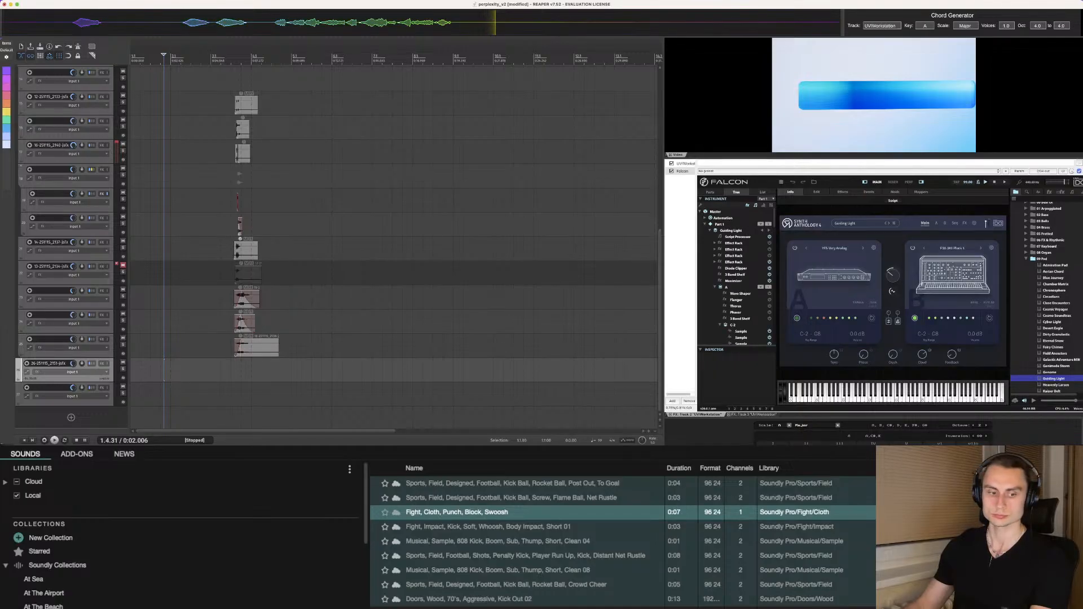
Step: Place the edit cursor at 3.2.63, just before the layered effect clips, and play that section against the video
scroll(394, 248, "down", 1)
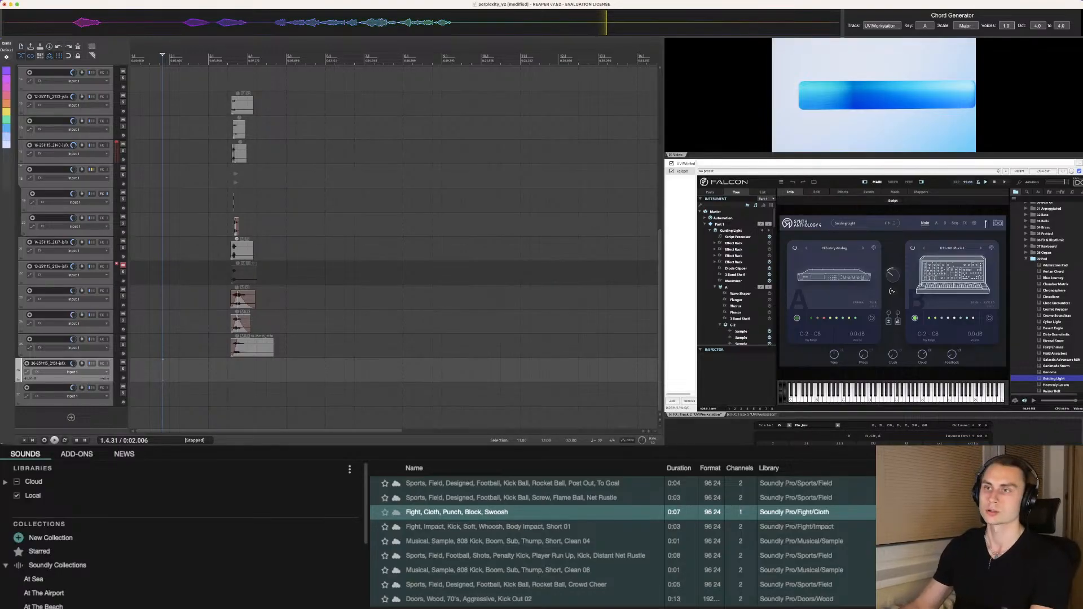
left_click(219, 298)
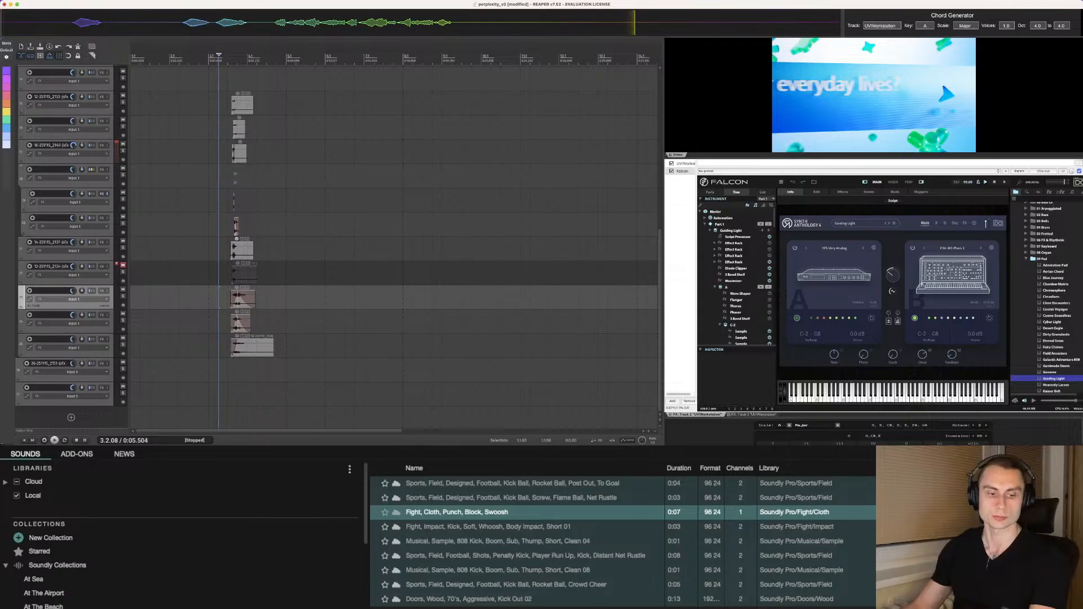
scroll(237, 299, "down", 2)
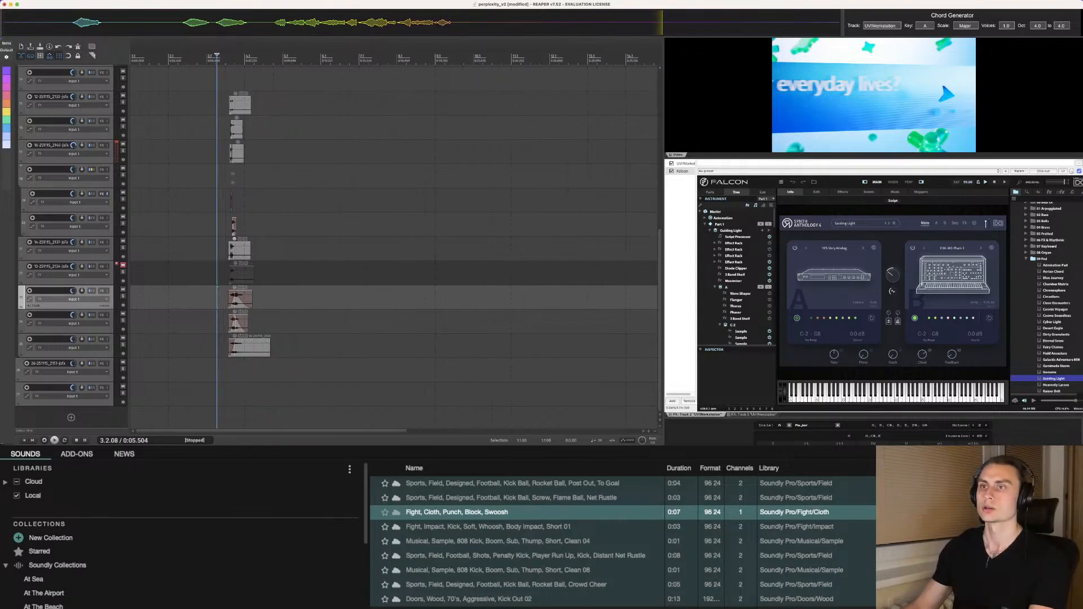
scroll(237, 299, "up", 3)
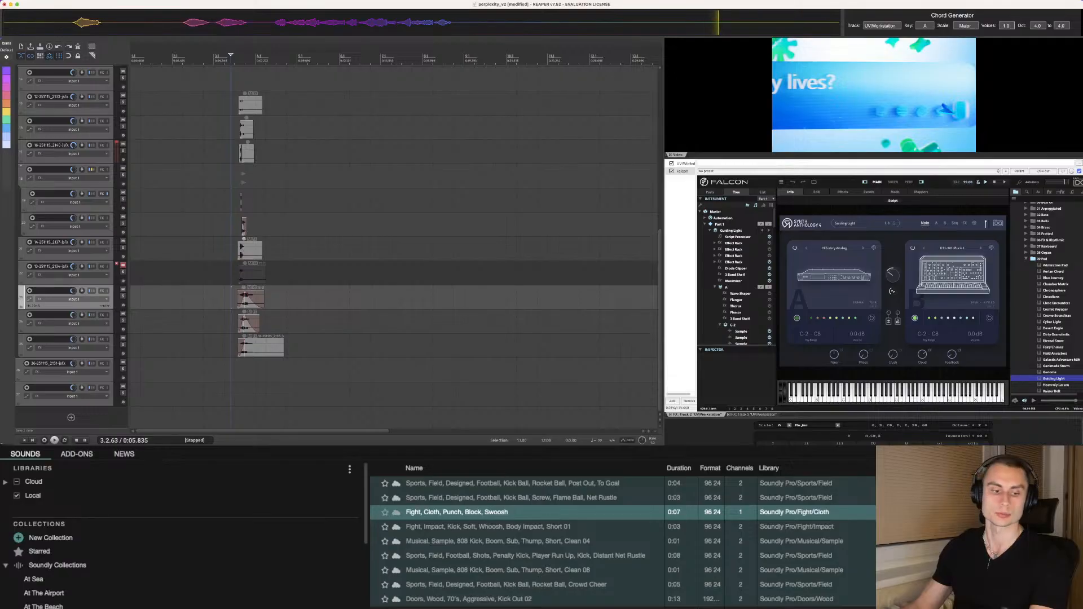
key("space")
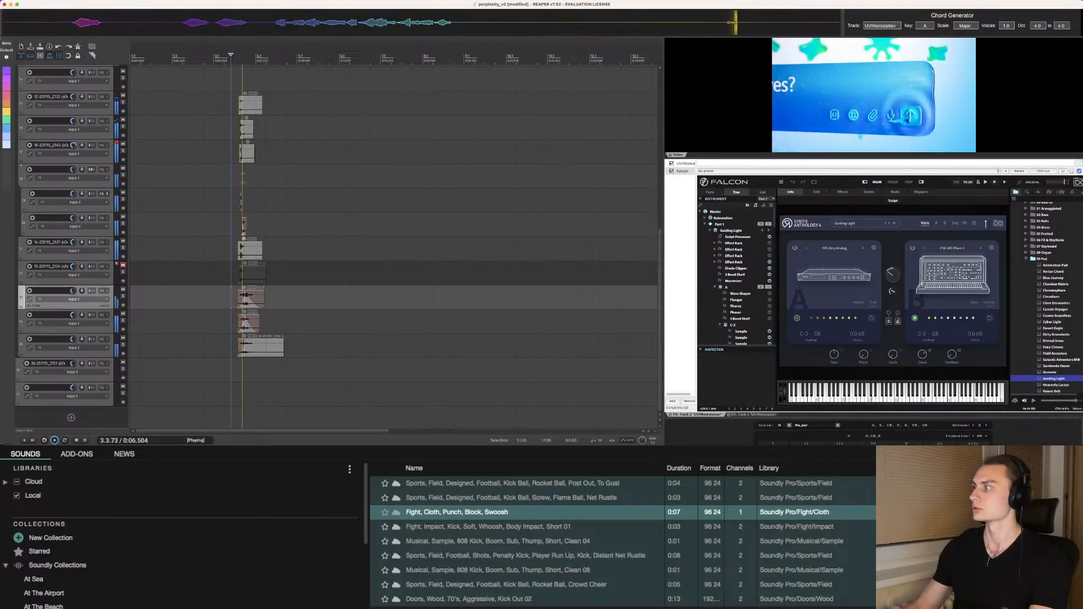
key("space")
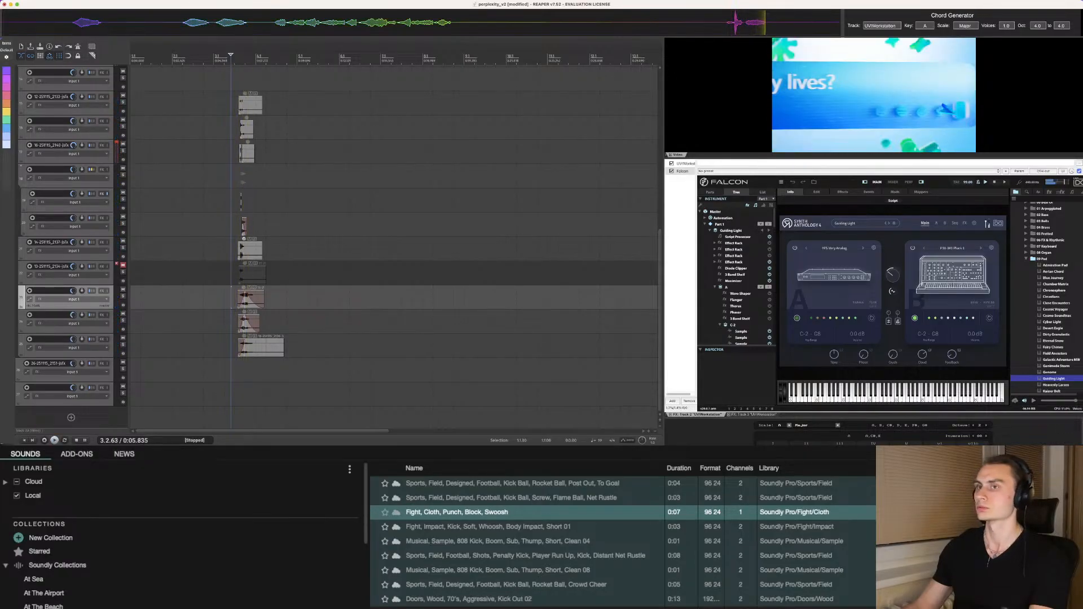
Step: Play the section from 3.1.03, leading into the layered effect clips, against the video
left_click(220, 273)
left_click(215, 273)
key("space")
scroll(214, 274, "down", 2)
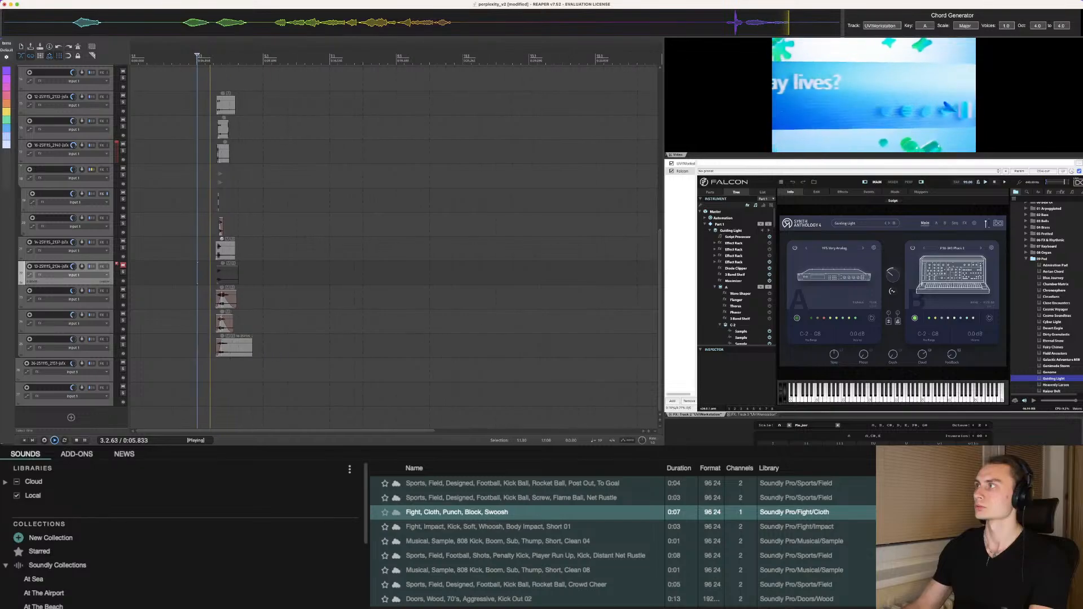
key("space")
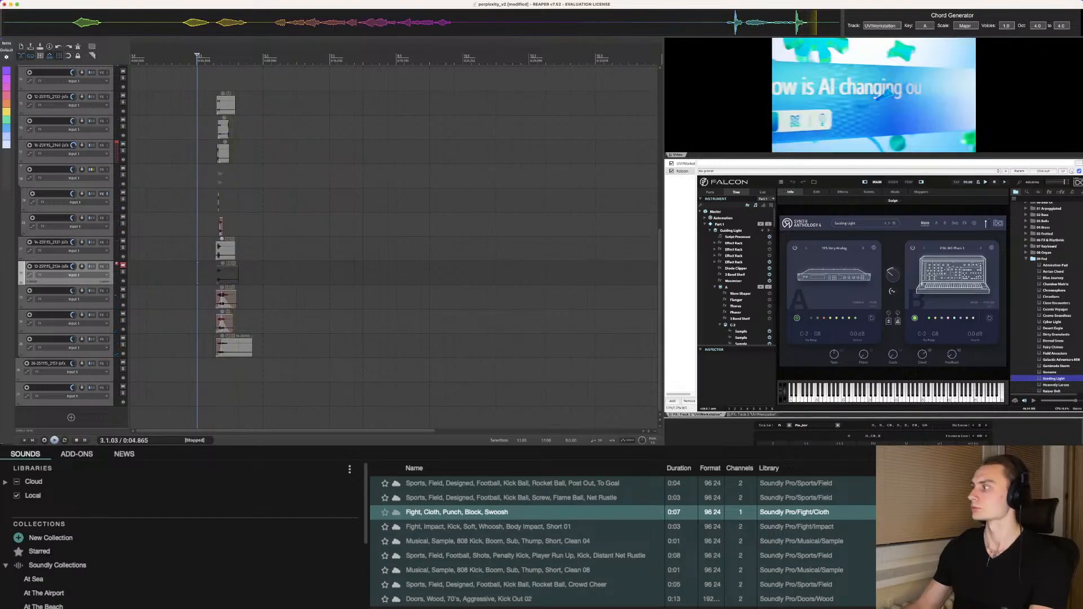
Step: Browse the Synth Anthology 4 pad presets beyond Guiding Light and load Planet Shuttle
key("Down")
key("Down")
key("Down")
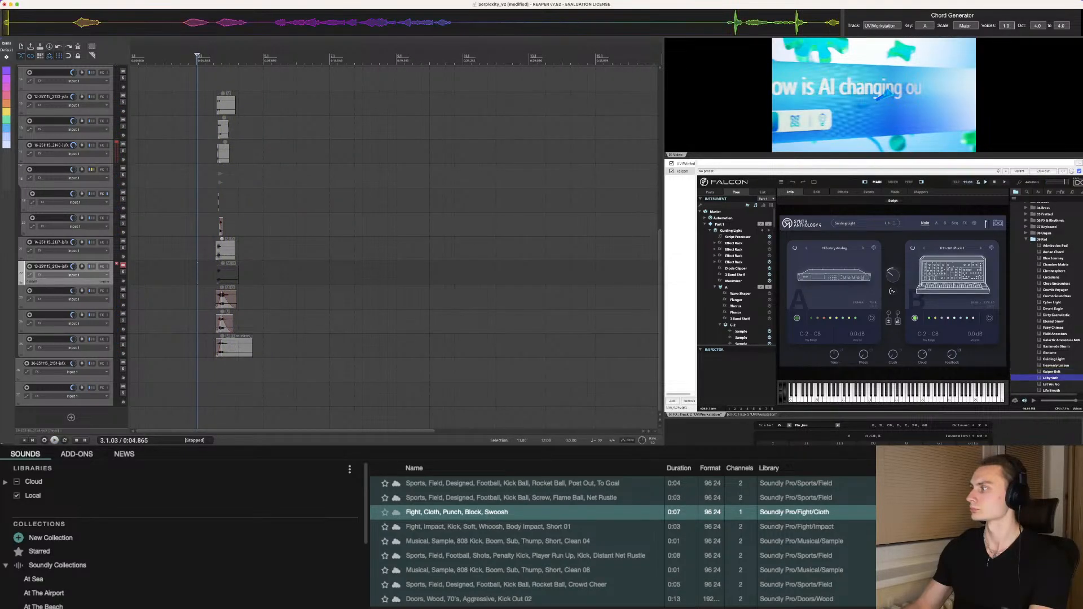
key("Down")
key("Down")
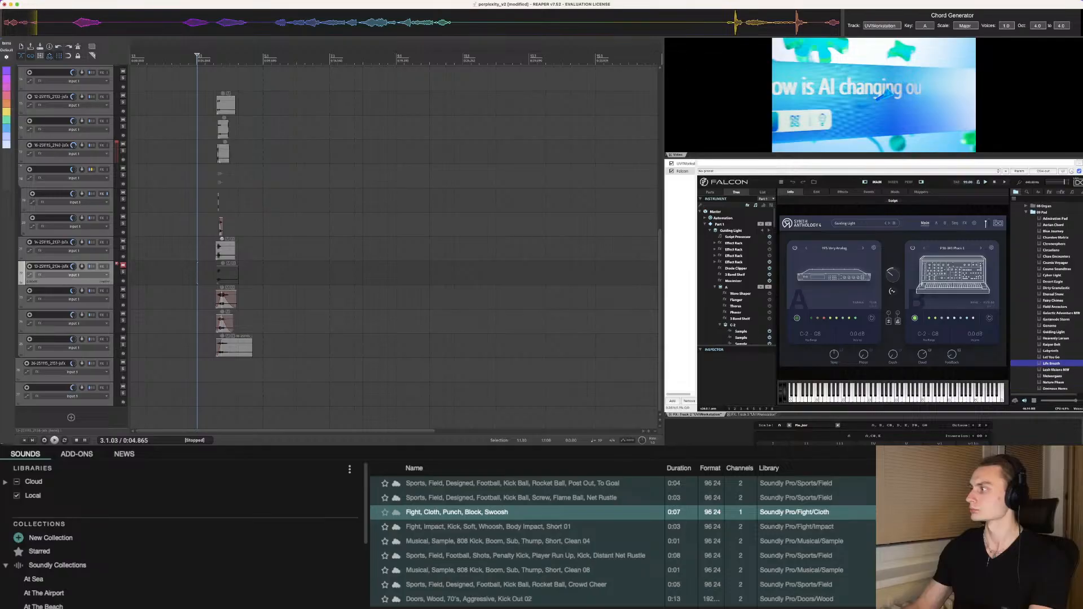
key("Down")
key("Down")
key("Down")
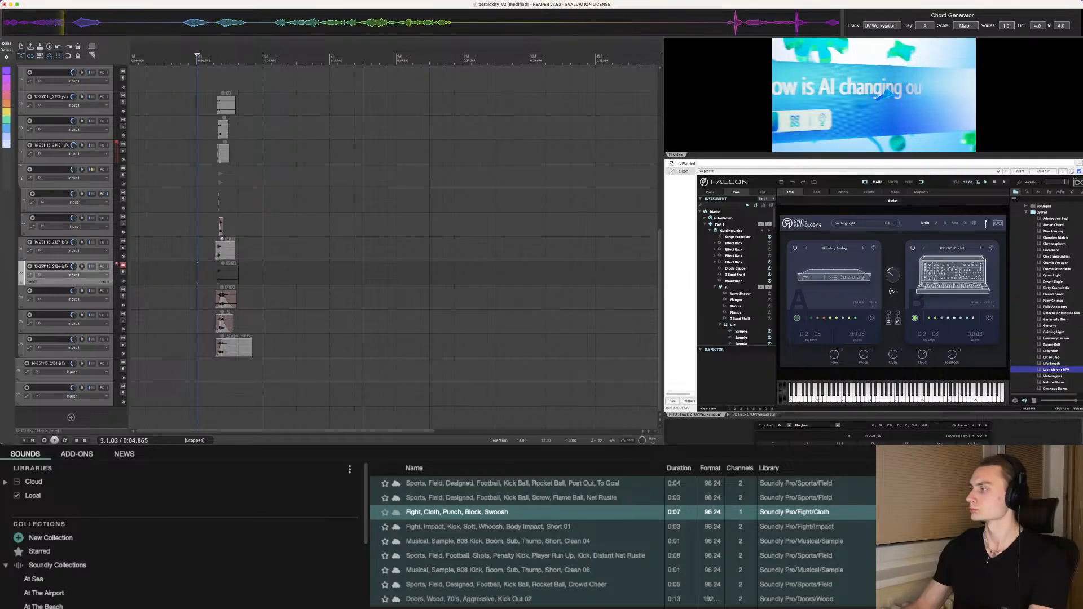
key("Down")
key("Down")
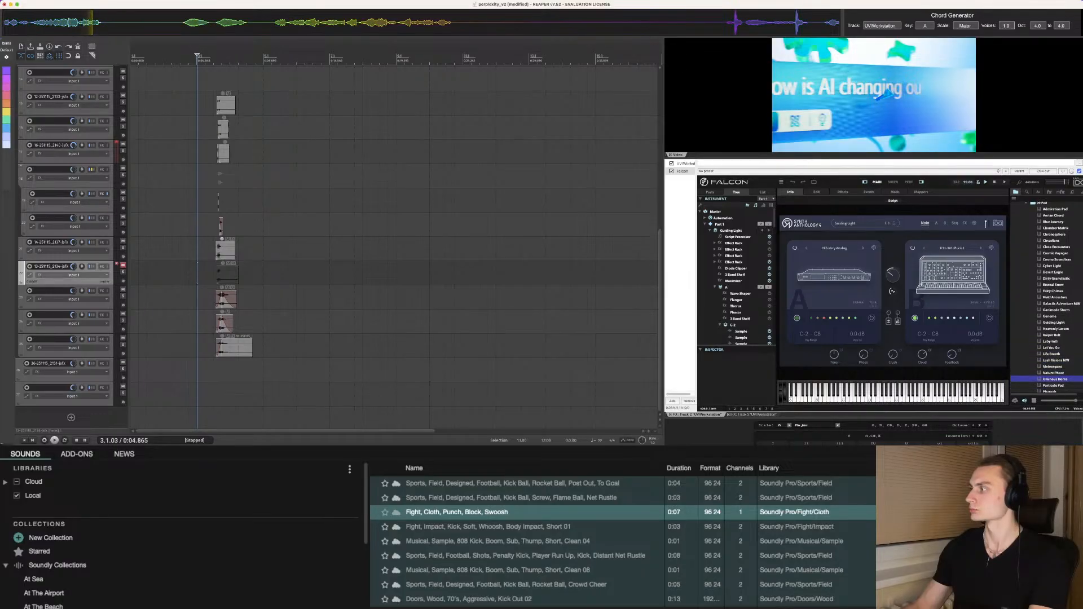
key("Down")
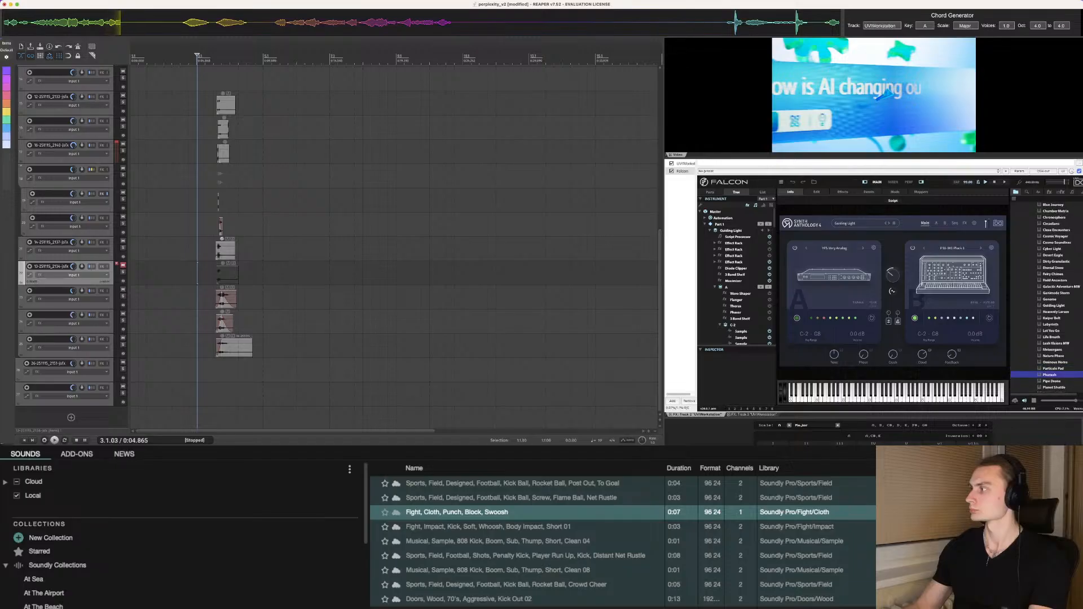
key("Down")
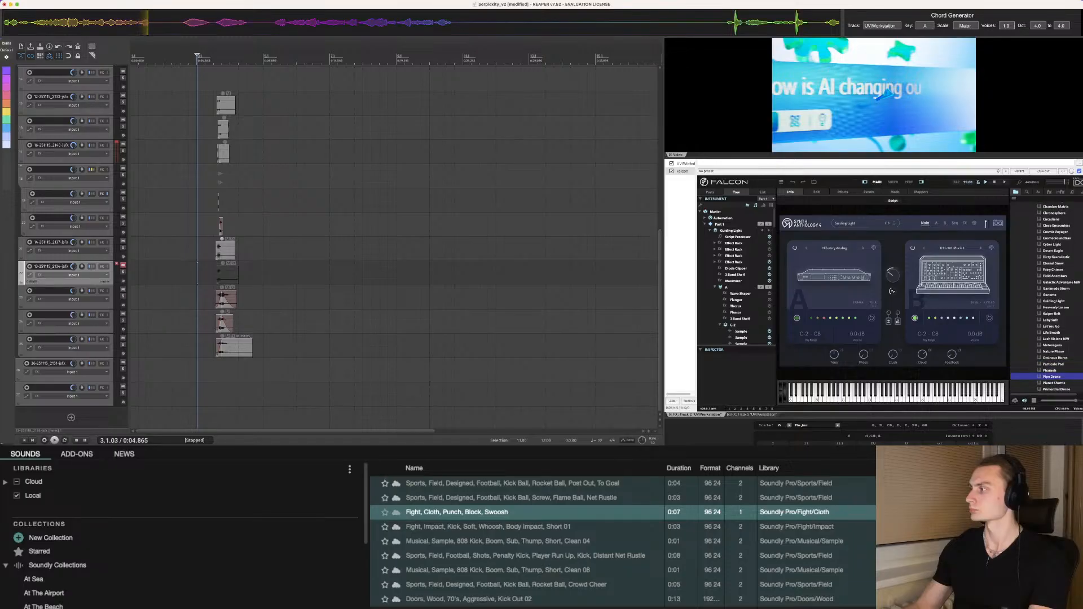
key("Down")
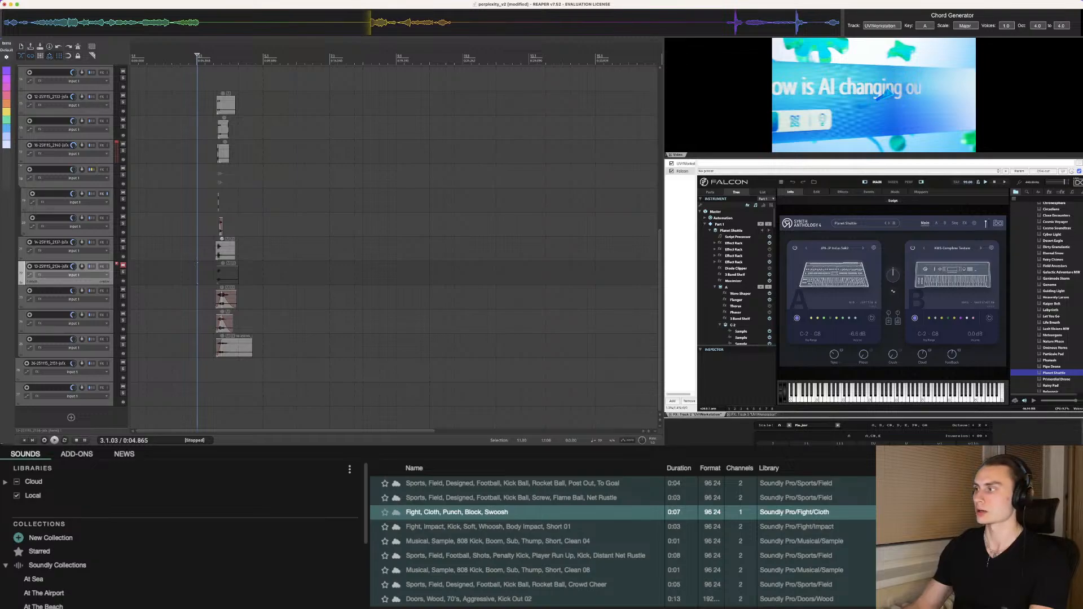
Step: Resize the docked video and Falcon panes to reveal the chord generator's chord pads
left_click_drag(874, 418, 874, 395)
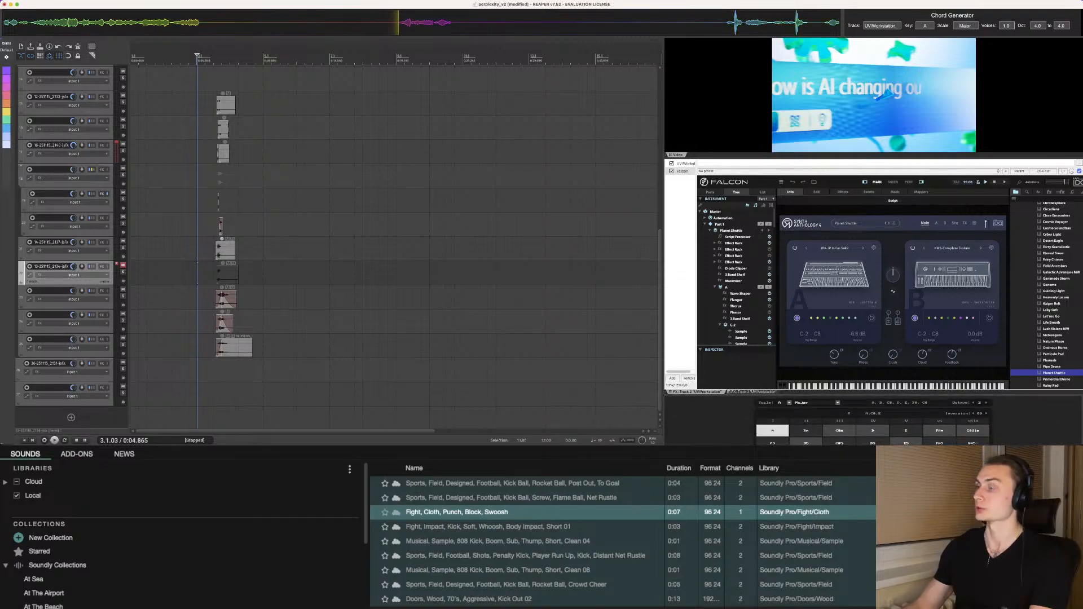
left_click_drag(874, 159, 874, 144)
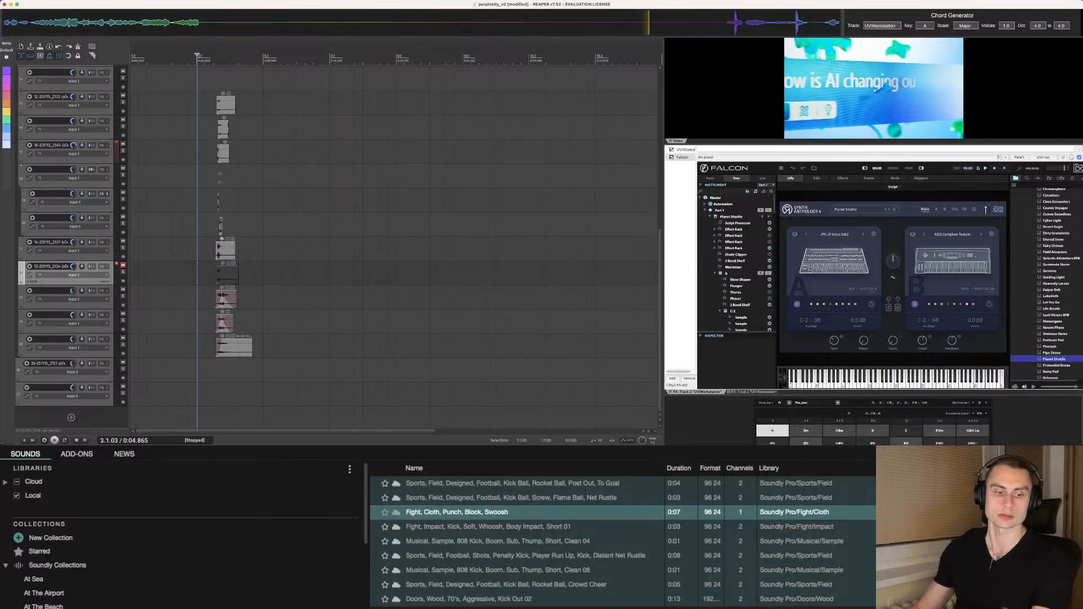
key("super+Tab")
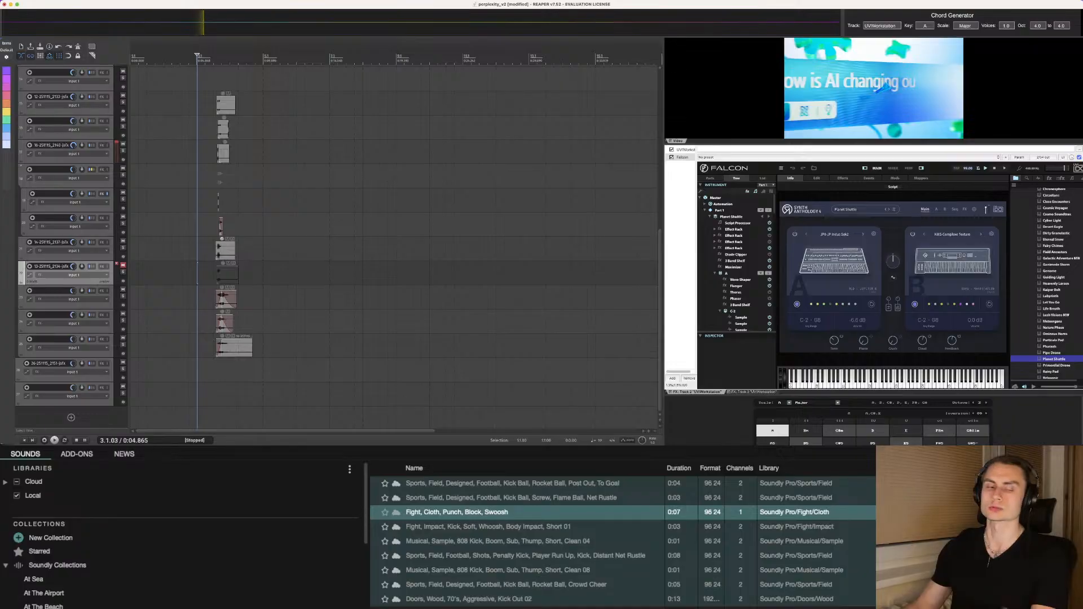
Step: Place the captured Planet Shuttle audio on the empty track below the layered effects, just after 4.1
left_click(209, 249)
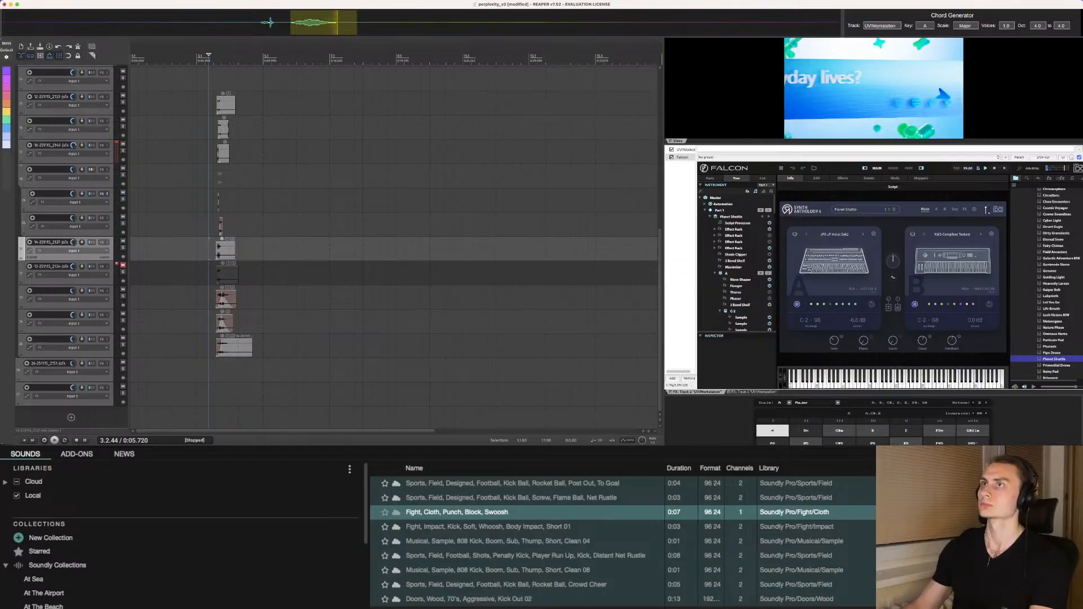
left_click_drag(210, 249, 262, 372)
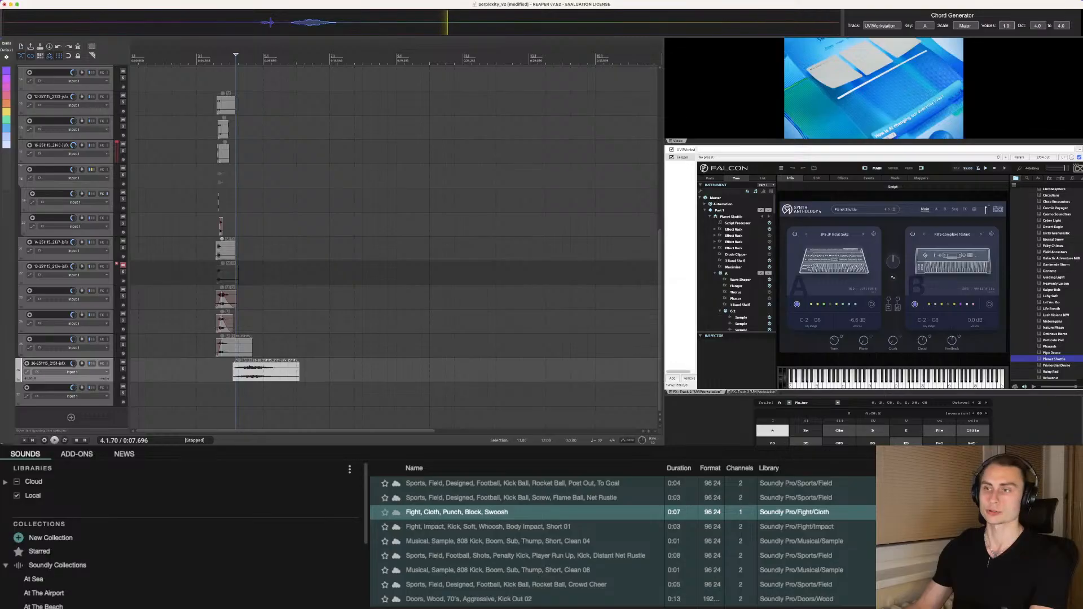
key("super+Tab")
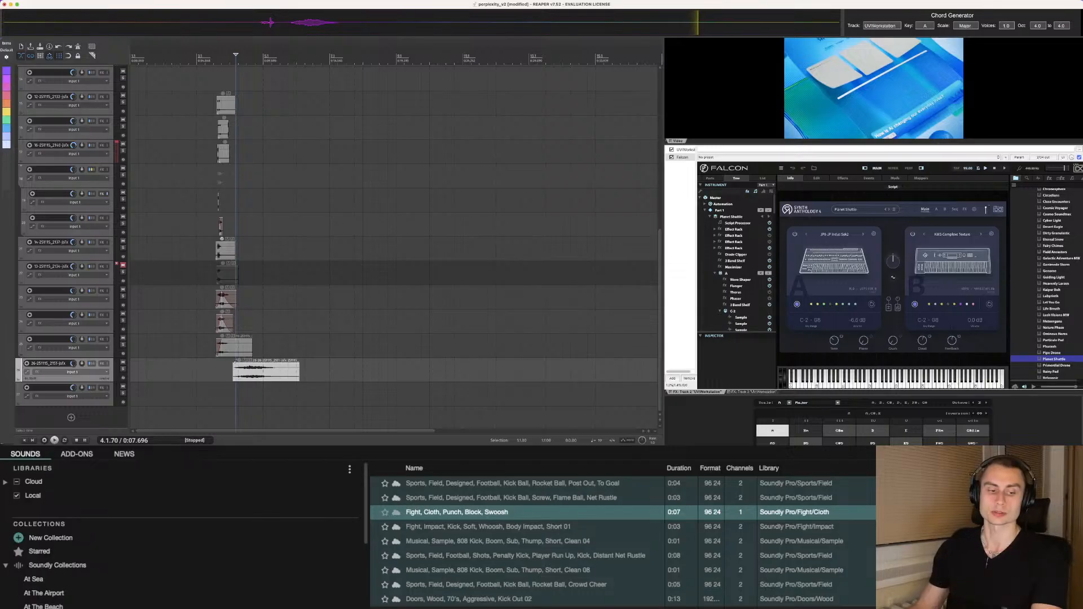
Step: Add a fade-in to the start of the new Planet Shuttle pad clip
left_click(213, 323)
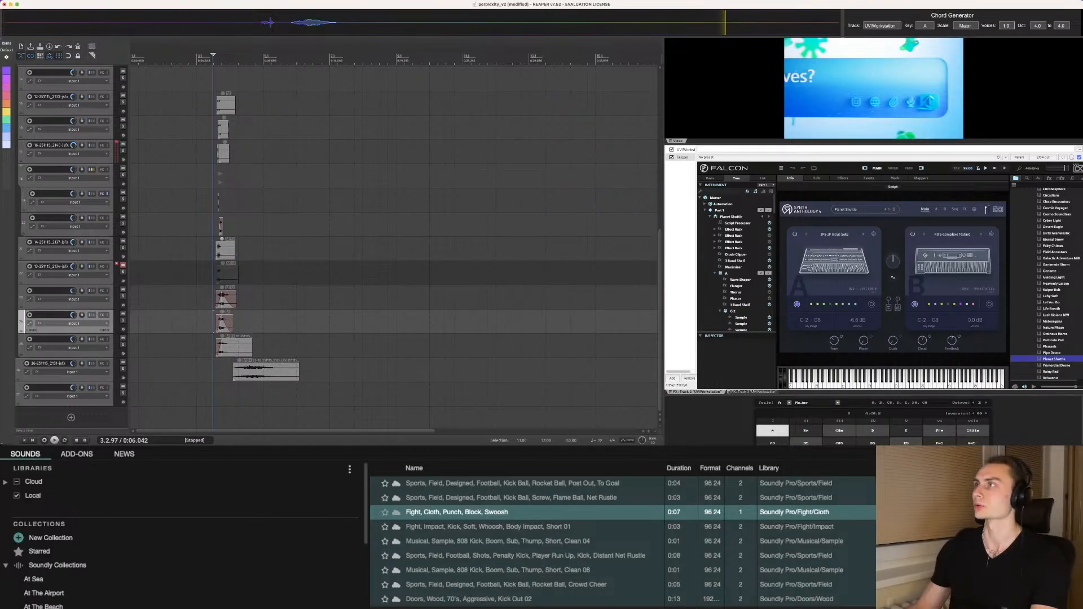
left_click(209, 298)
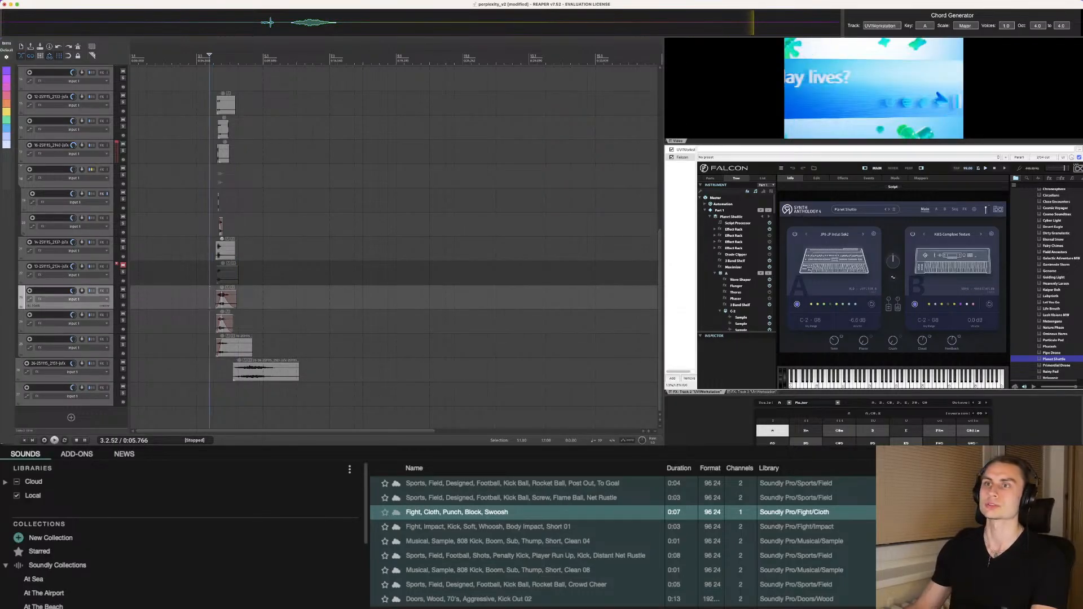
scroll(210, 298, "up", 3)
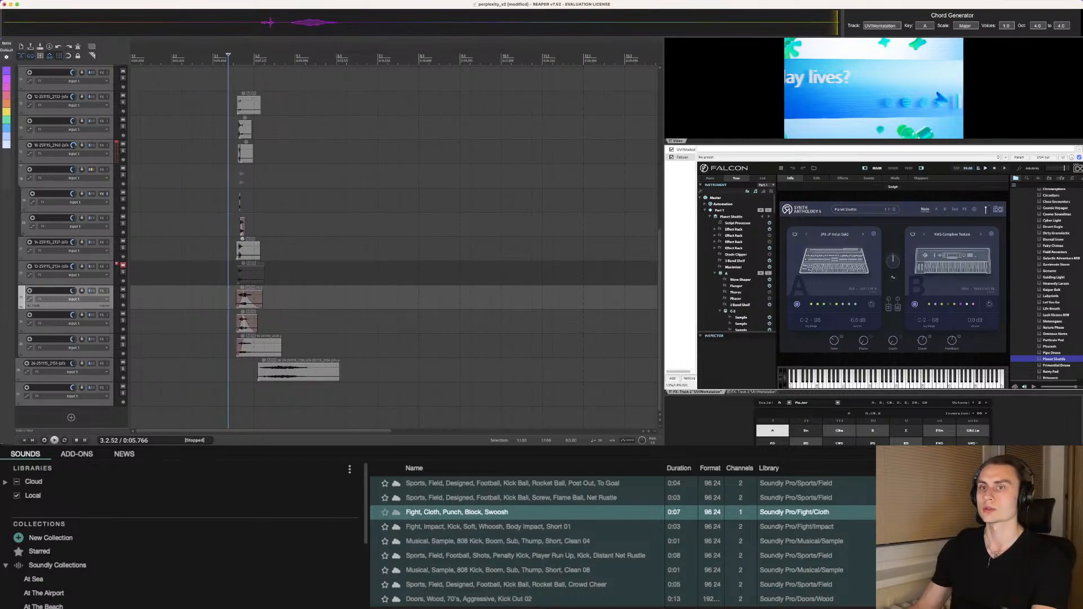
left_click(245, 370)
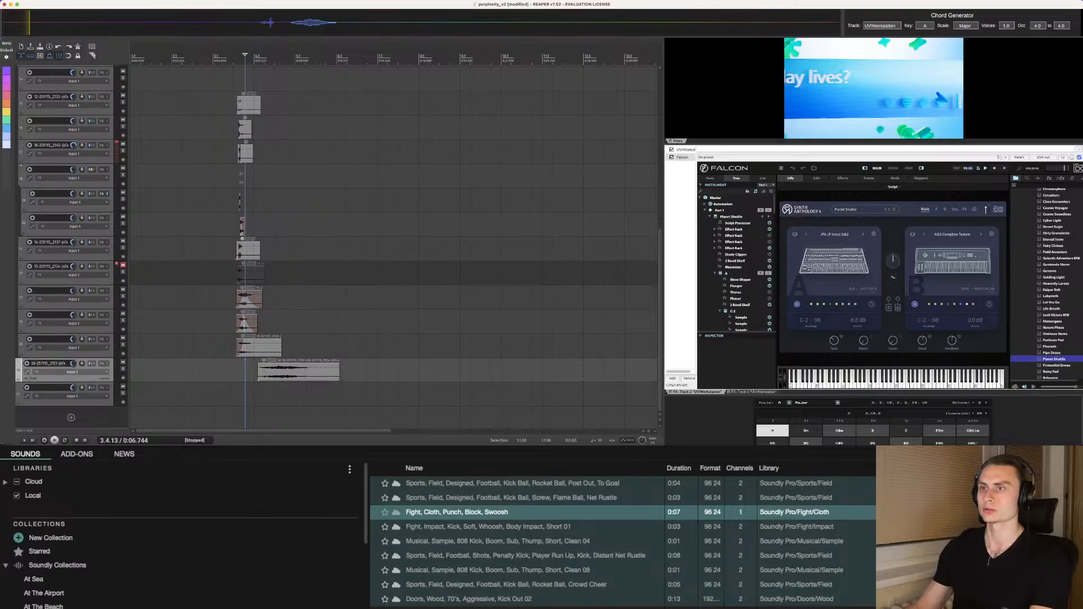
left_click_drag(259, 365, 293, 375)
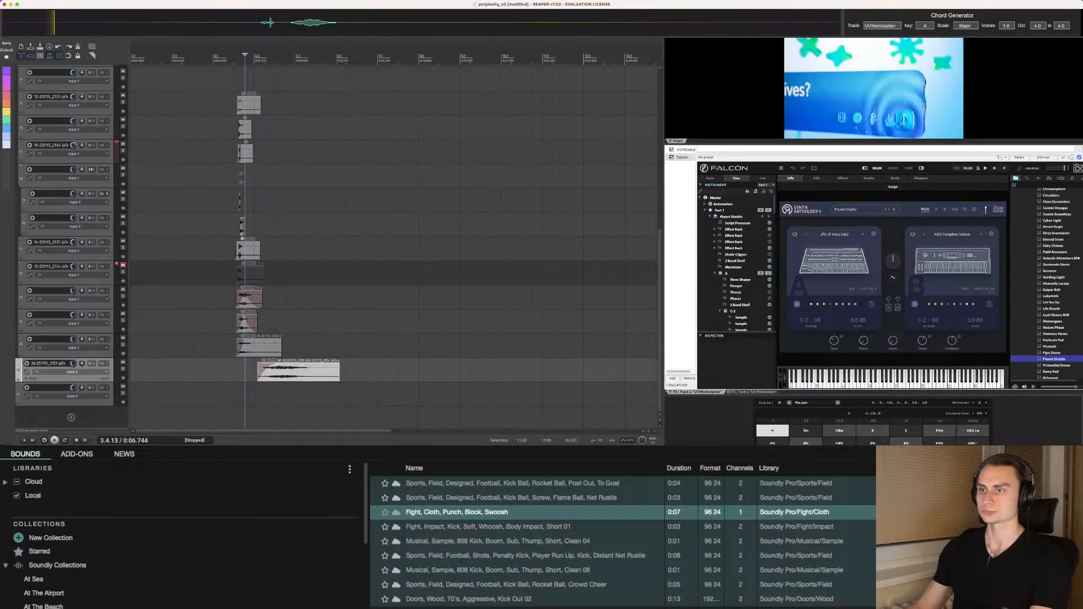
scroll(305, 339, "down", 1)
scroll(305, 339, "up", 2)
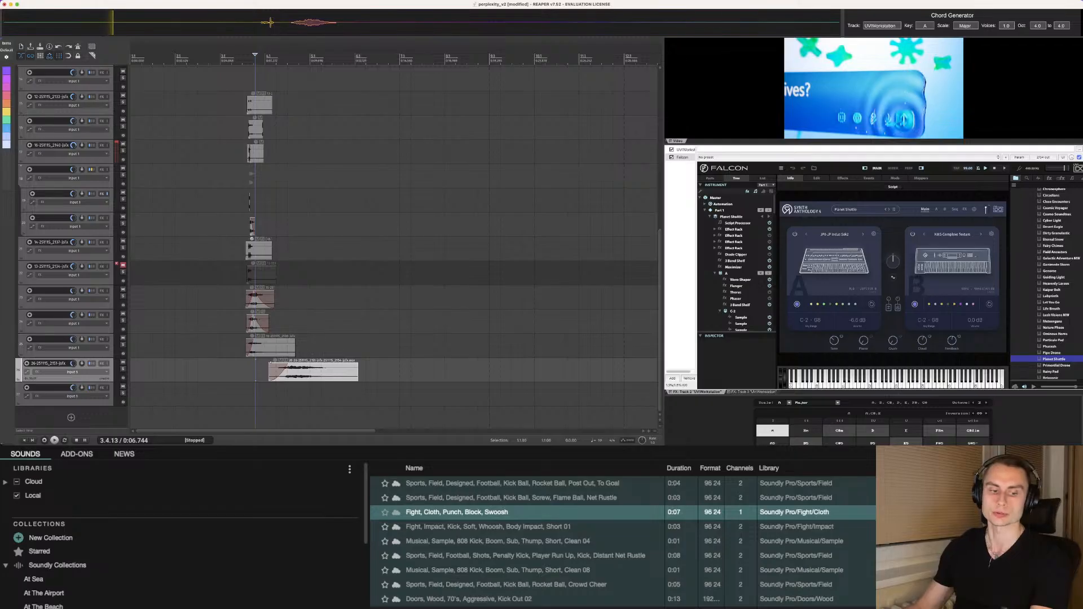
Step: Move the faded pad clip earlier to line up with the start of the layered effects and play it
left_click(238, 348)
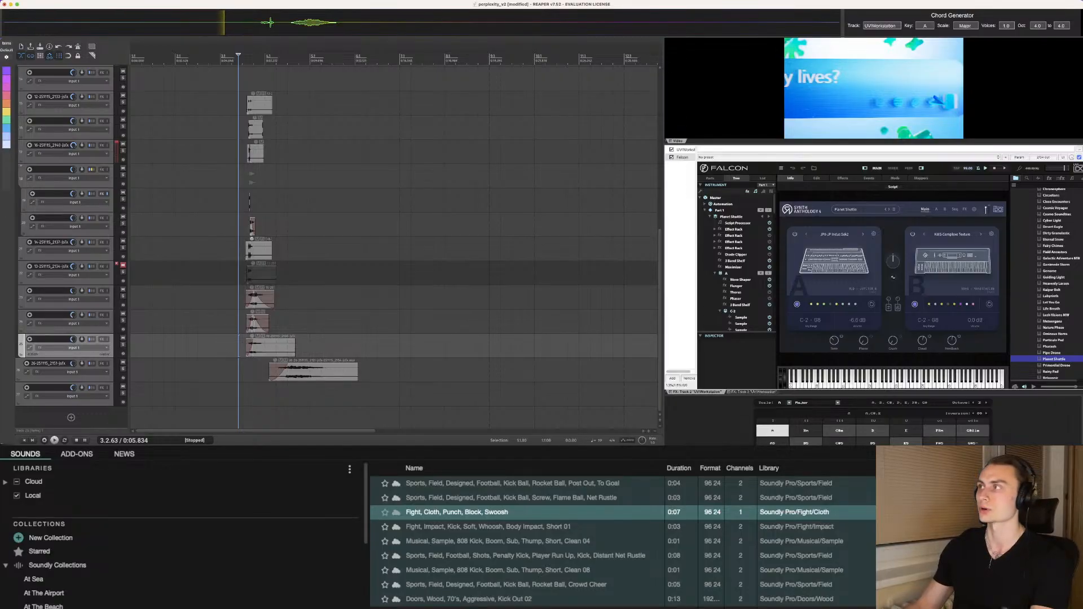
left_click_drag(304, 371, 281, 371)
left_click(252, 396)
key("space")
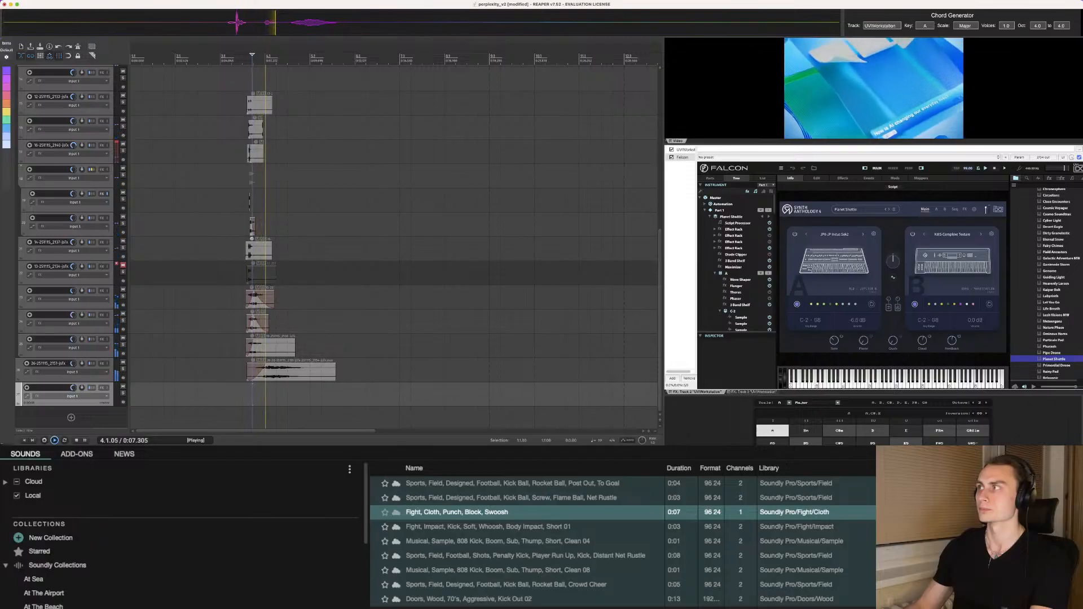
key("space")
Step: Play the layered section twice from 3.1.59 to check the repositioned pad clip against the video
left_click(227, 372)
key("space")
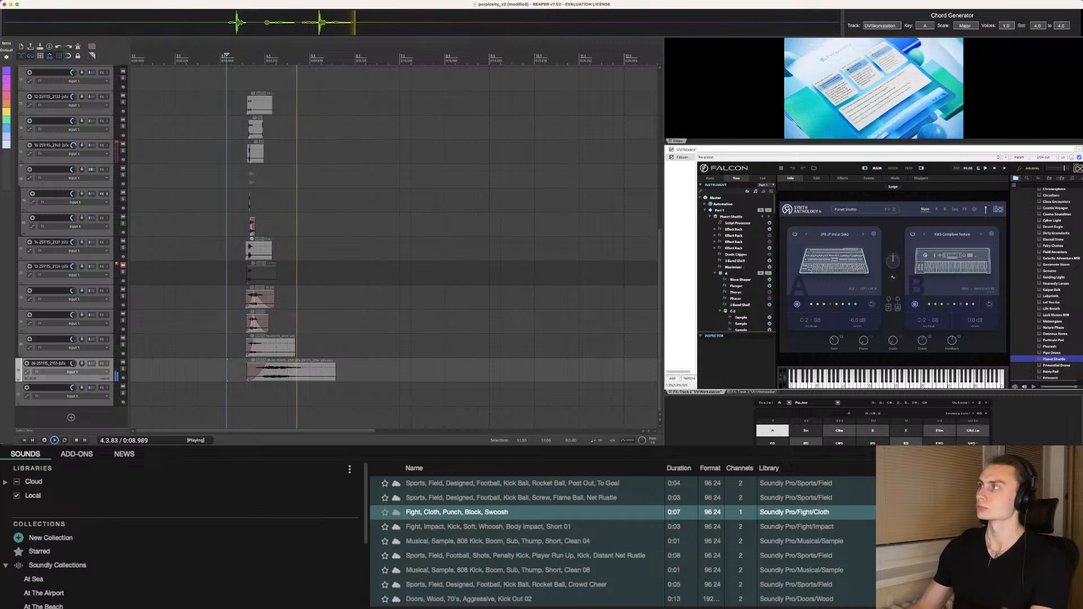
key("space")
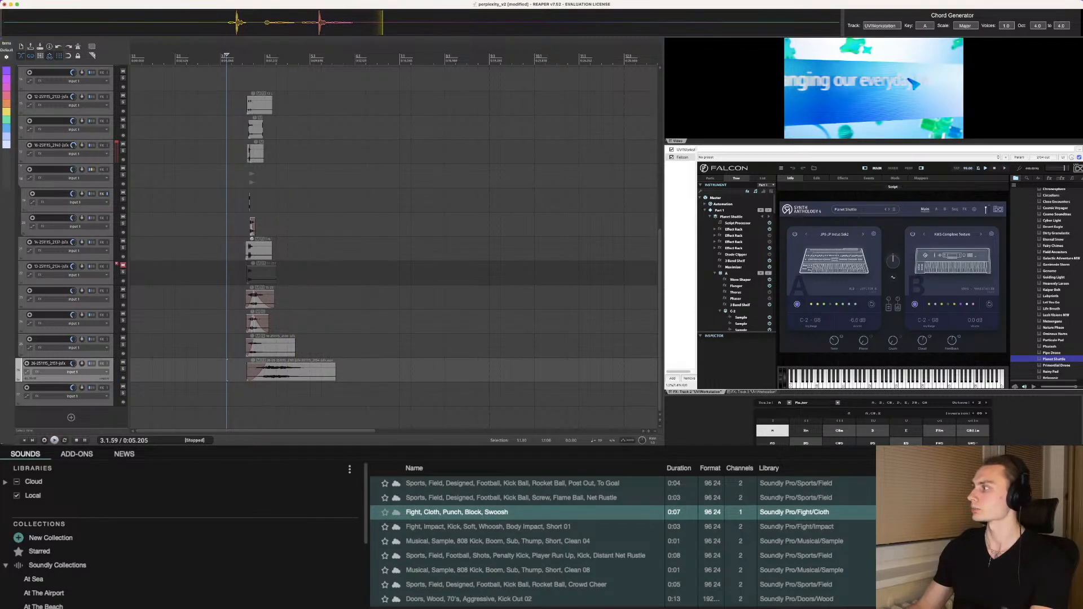
key("space")
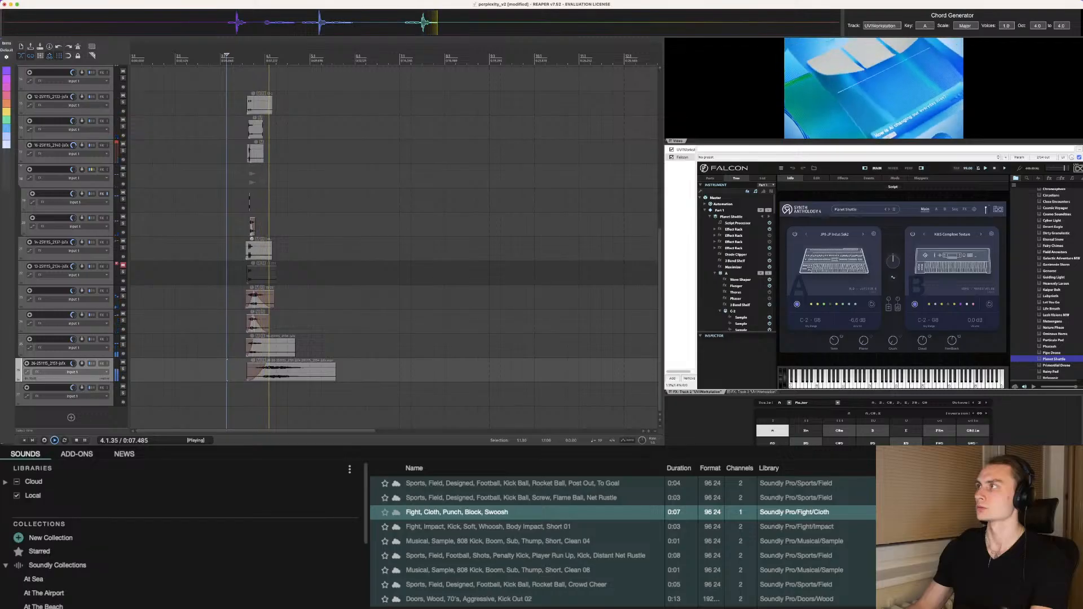
key("space")
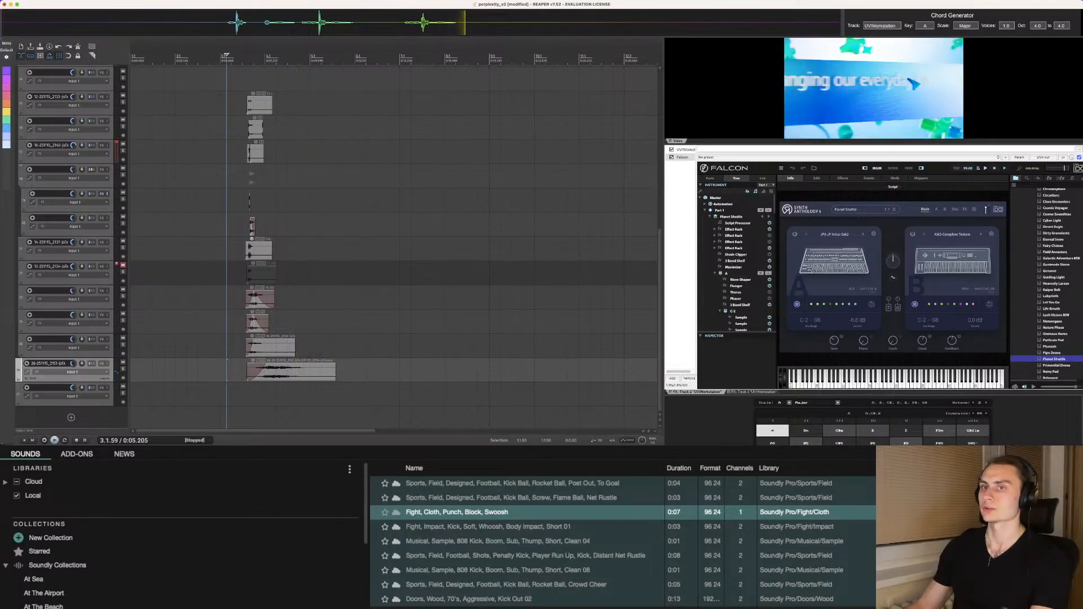
Step: Switch from the pad presets to the Synth Anthology 4 arpeggiated presets and load Double Up
scroll(395, 245, "up", 2)
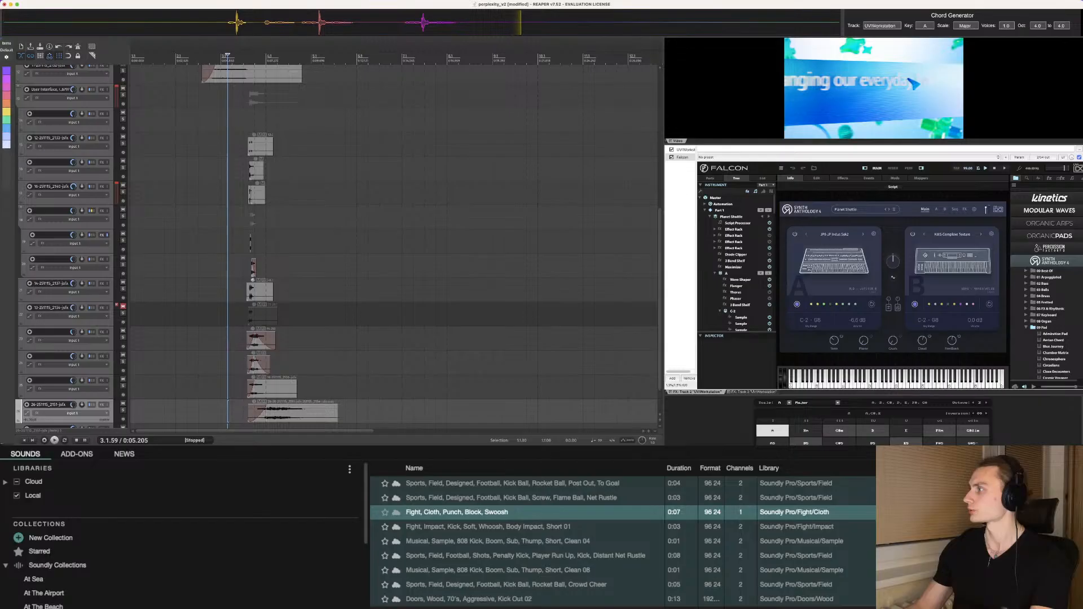
left_click(1027, 277)
left_click(1055, 284)
left_click(1055, 290)
left_click(1054, 296)
key("Down")
key("Down")
key("Down")
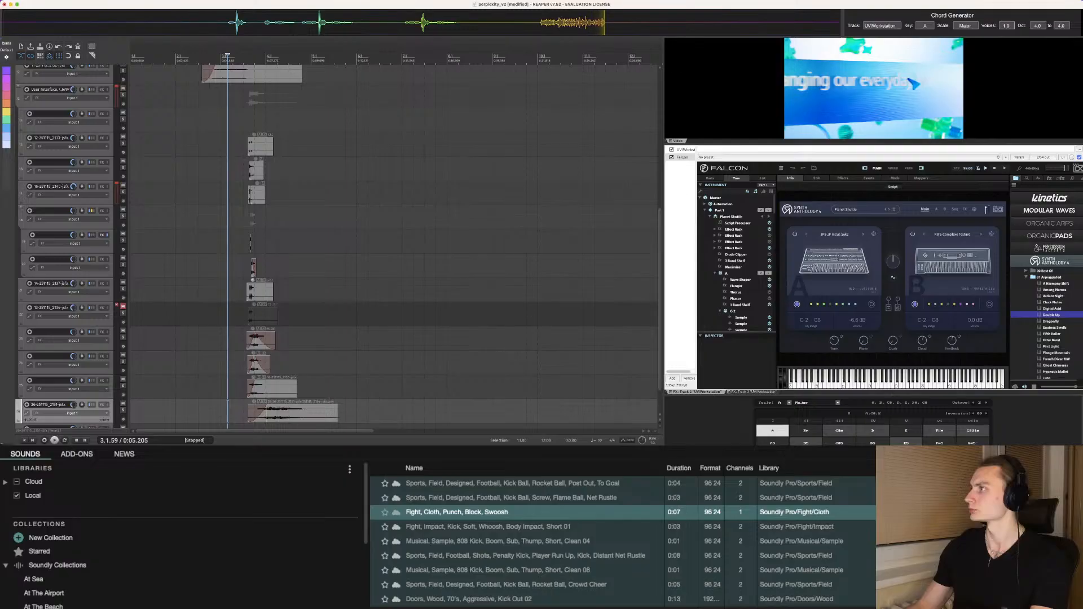
double_click(1052, 315)
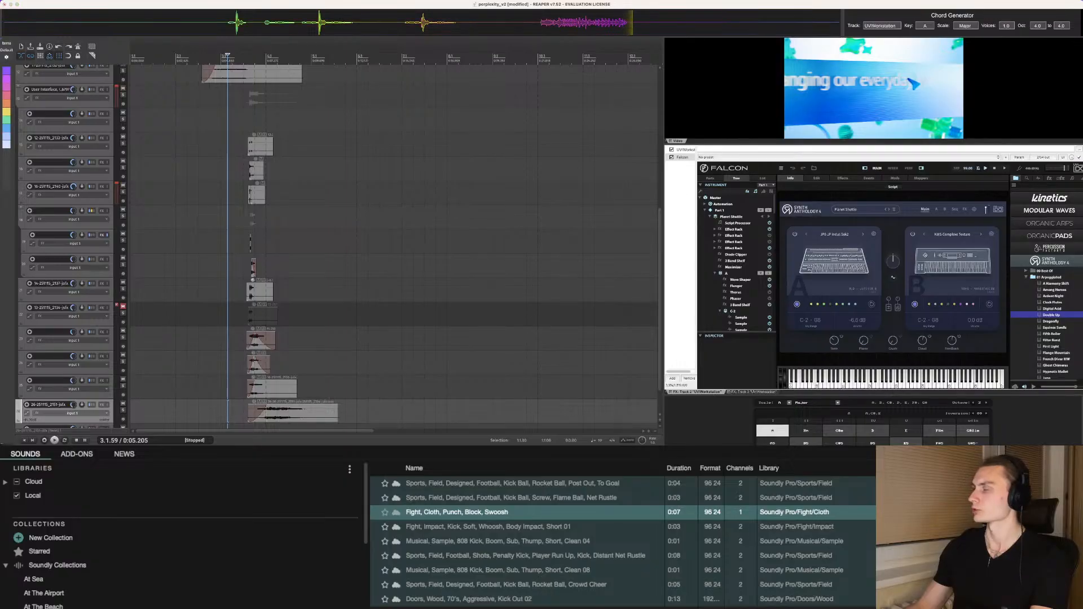
Step: Place the captured Double Up audio on the last track, aligned with the layered effects, and play it from 3.3.46
scroll(394, 248, "down", 2)
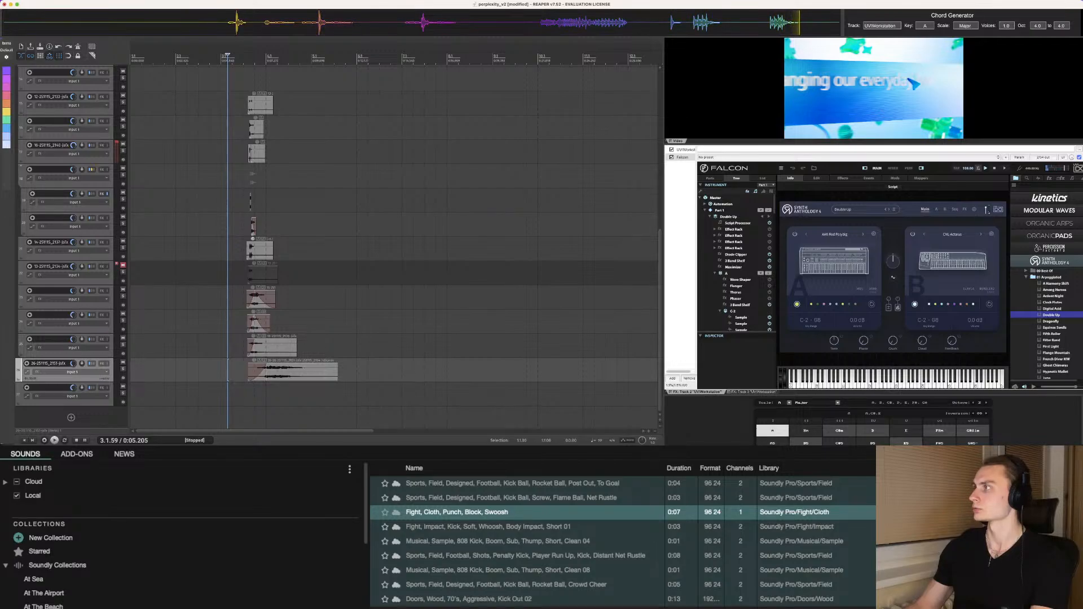
mouse_move(767, 23)
left_mouse_down()
mouse_move(825, 23)
mouse_move(264, 389)
mouse_move(288, 397)
mouse_move(277, 397)
left_mouse_up()
left_click(249, 398)
key("space")
key("space")
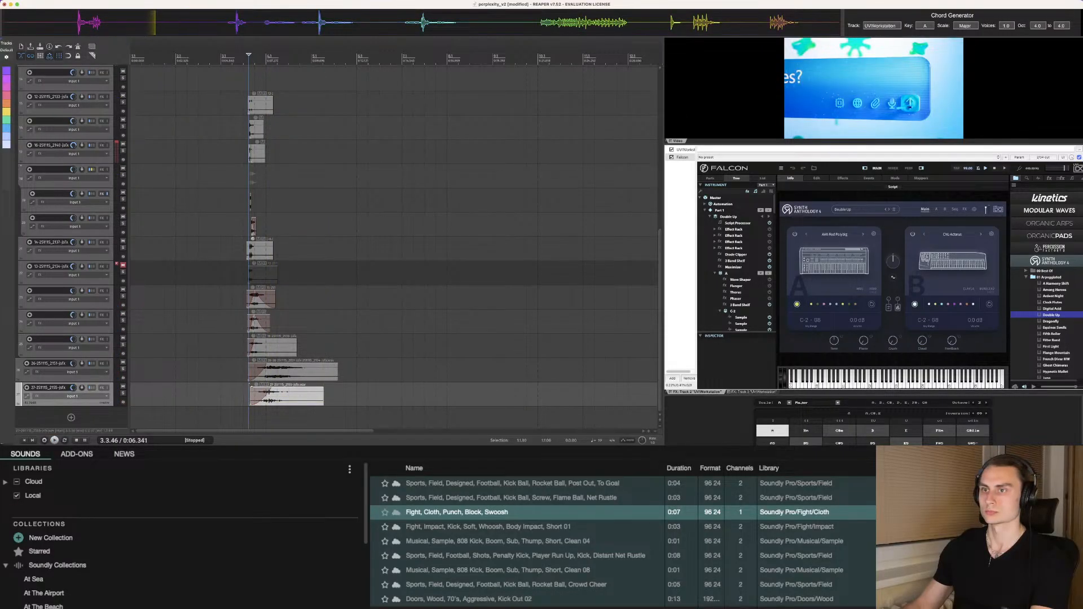
Step: Play the layers from 3.2.04 and shorten the end of the Double Up clip
left_click(233, 370)
key("space")
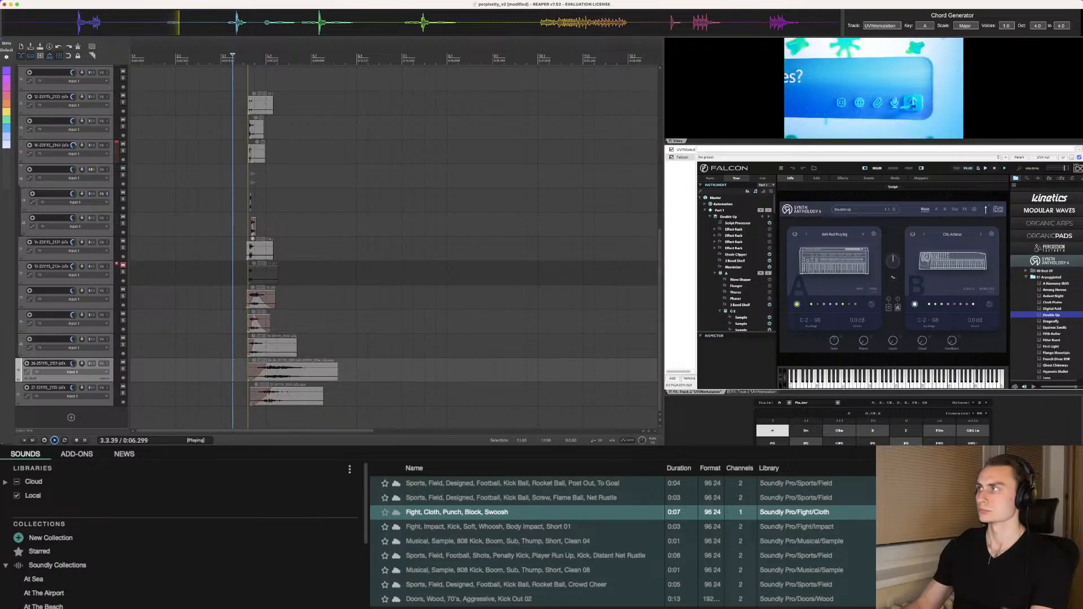
key("space")
left_click_drag(323, 395, 302, 395)
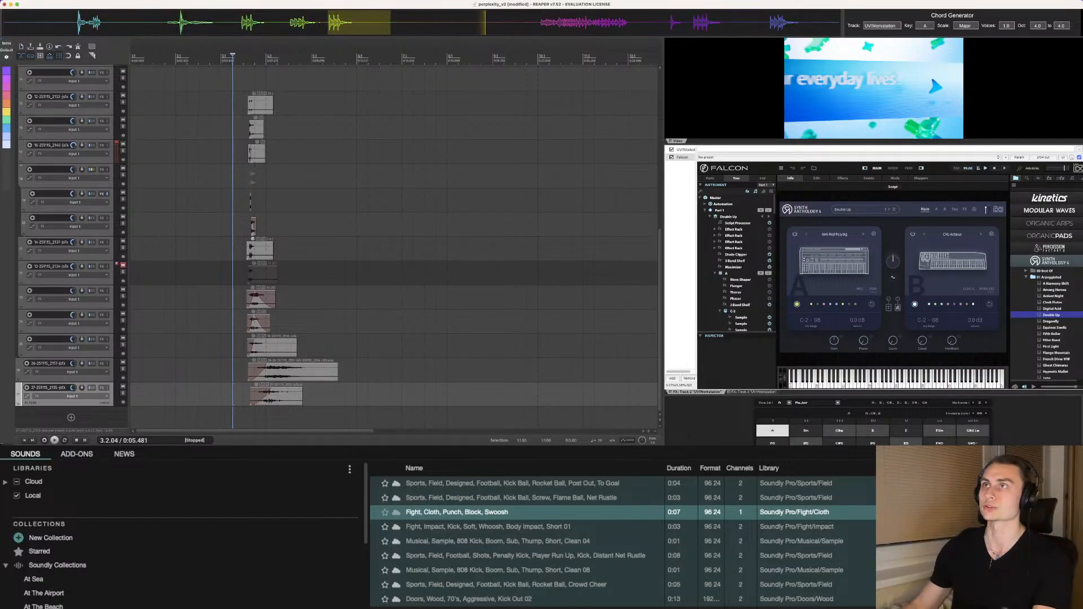
Step: Place another captured Double Up take on the Planet Shuttle track at about 6.1.59
left_click(431, 248)
left_click_drag(431, 249, 364, 370)
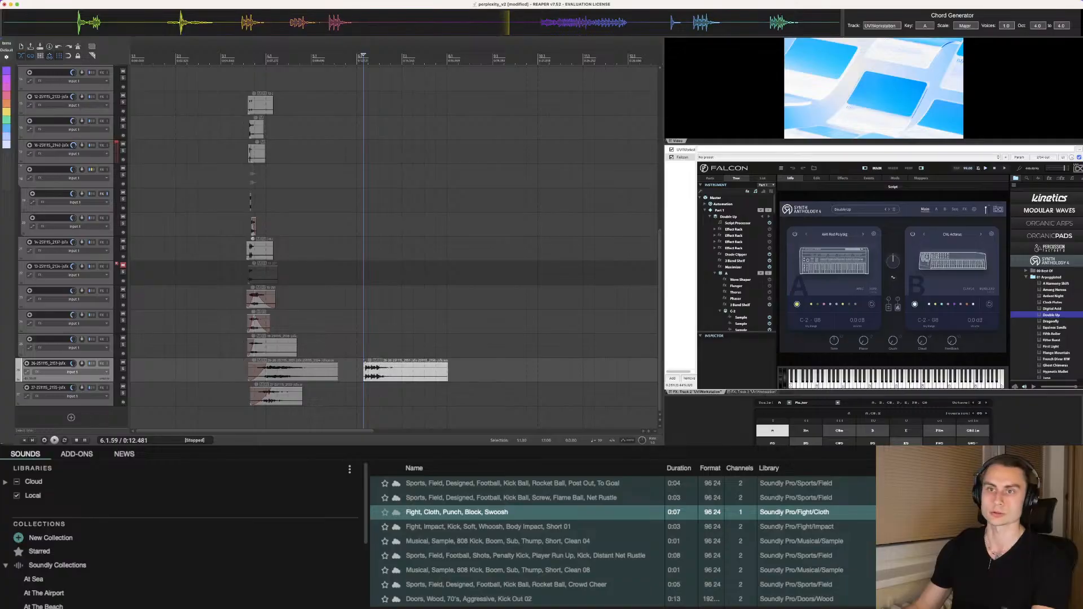
Step: Add a track below Planet Shuttle, move the Double Up take onto it beneath the layers, and mute the older Double Up clip's track
key("super+Tab")
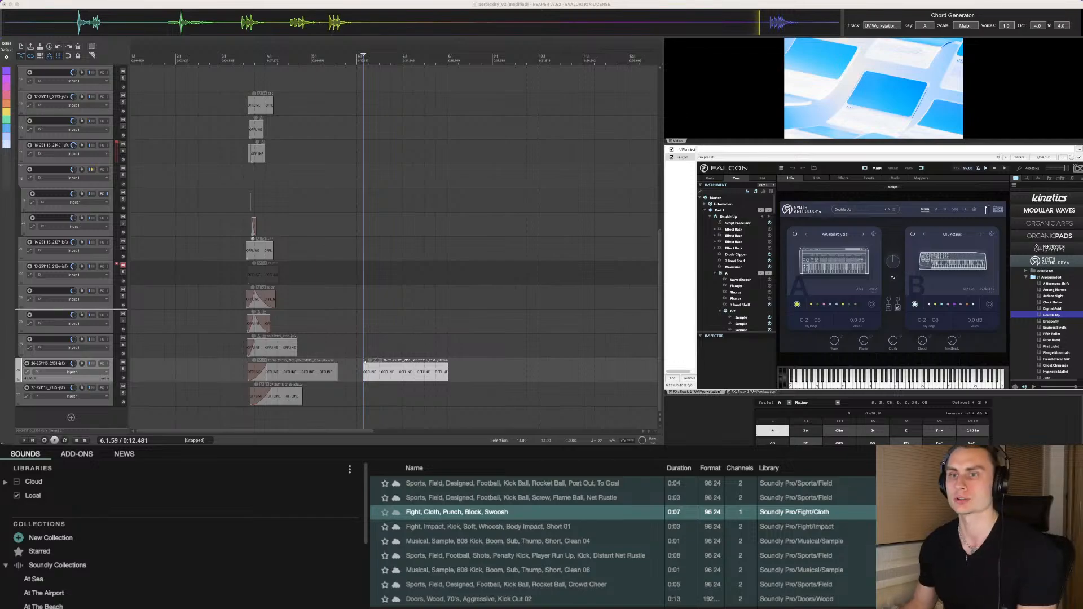
key("super+t")
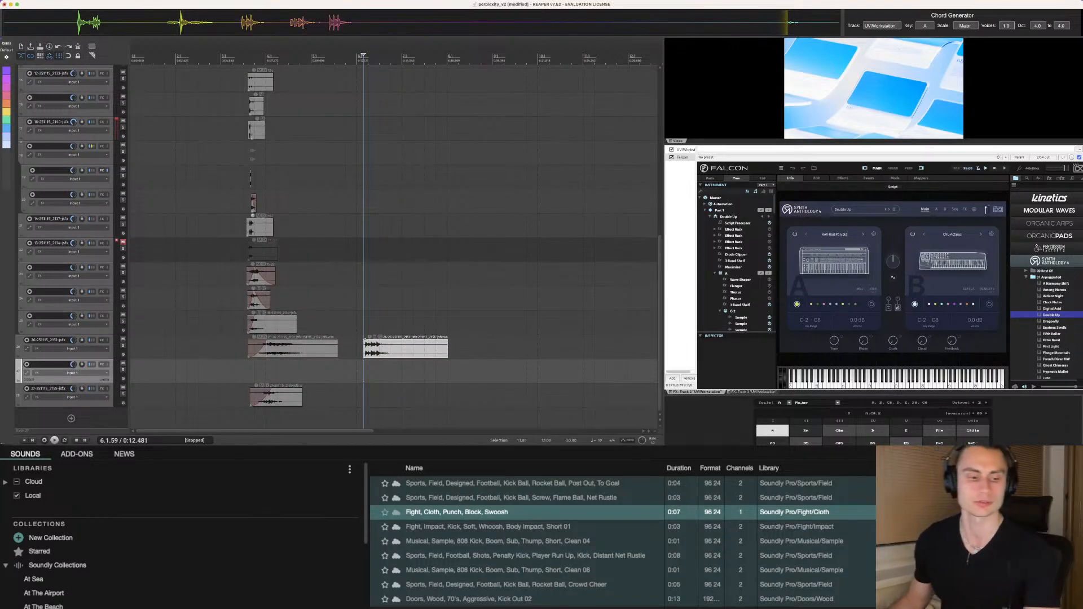
left_click_drag(395, 349, 286, 372)
key("m")
Step: Play the layered effects with the moved Double Up take from 3.3.71
left_click(253, 378)
key("space")
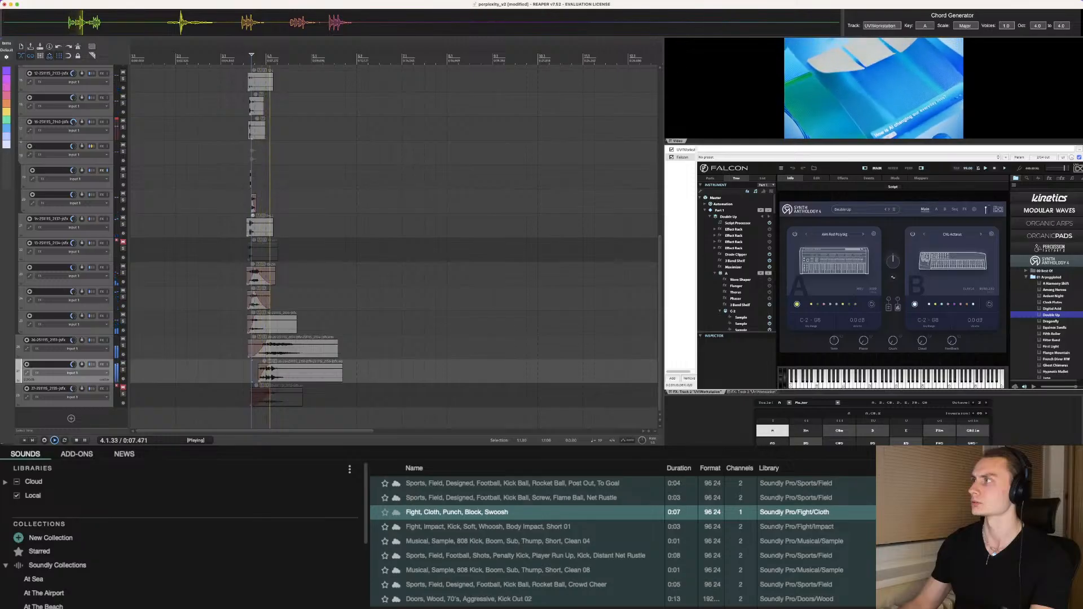
key("space")
Step: Shift the moved Double Up clip slightly earlier and give its start a fade-in
key("super+Tab")
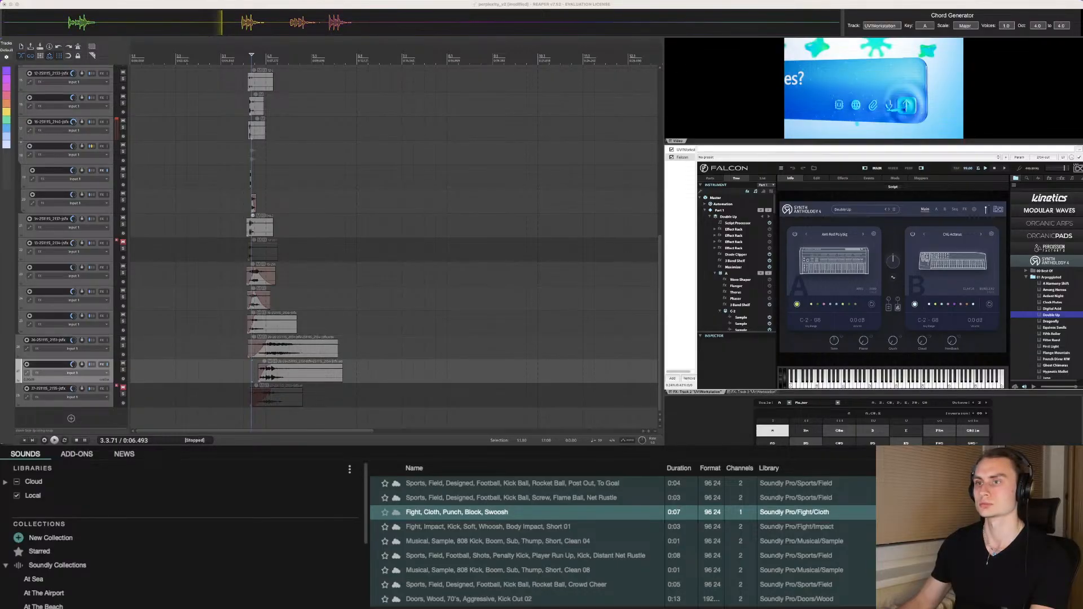
left_click(302, 373)
left_click_drag(272, 370, 287, 370)
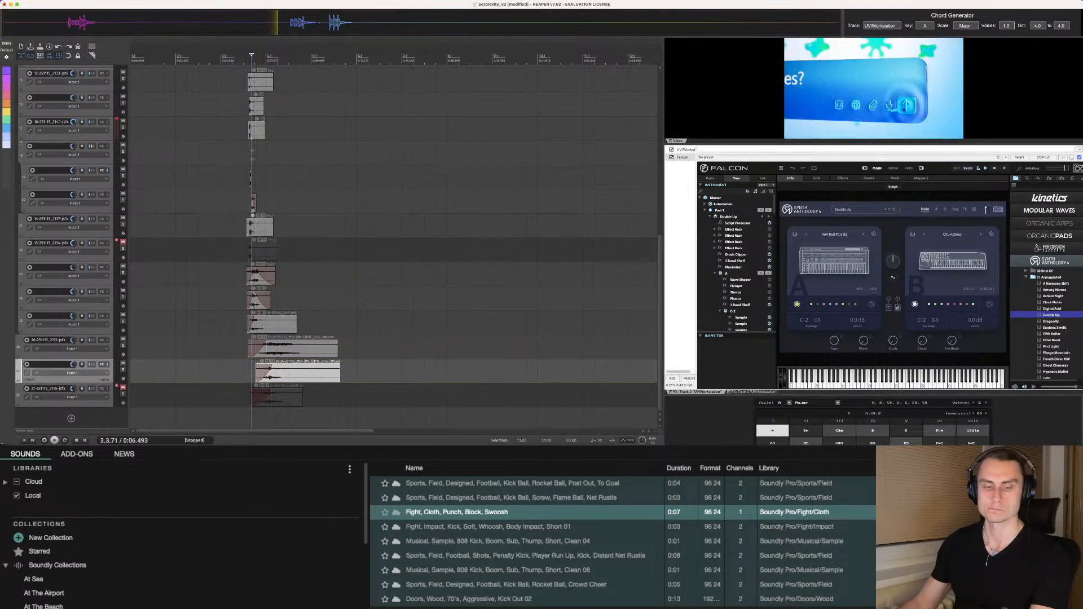
left_click_drag(73, 365, 73, 368)
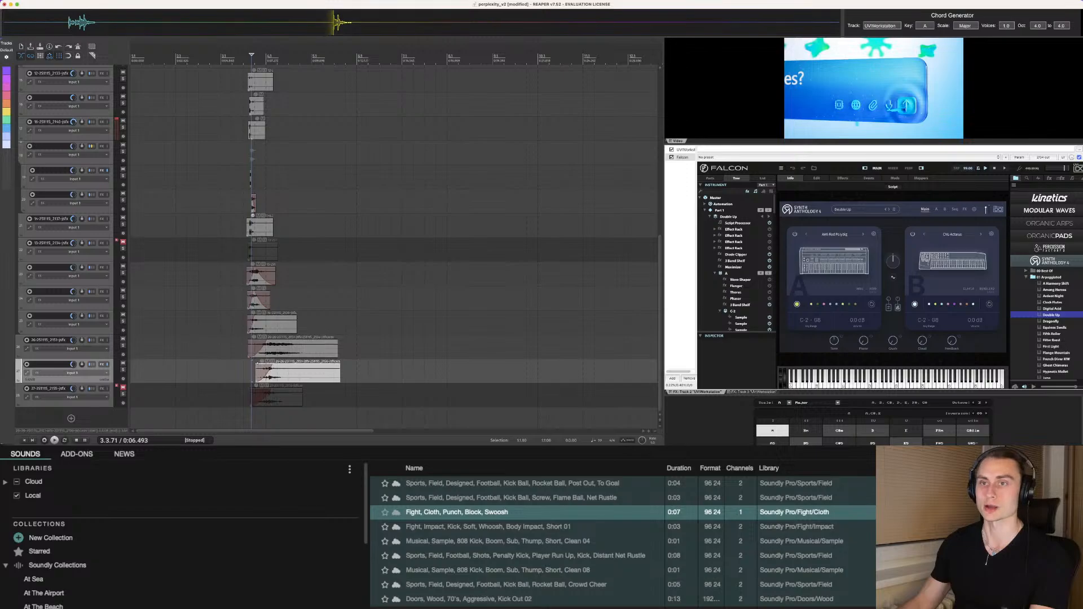
Step: Play the layers together with the Double Up clip from 3.1.74
left_click(241, 348)
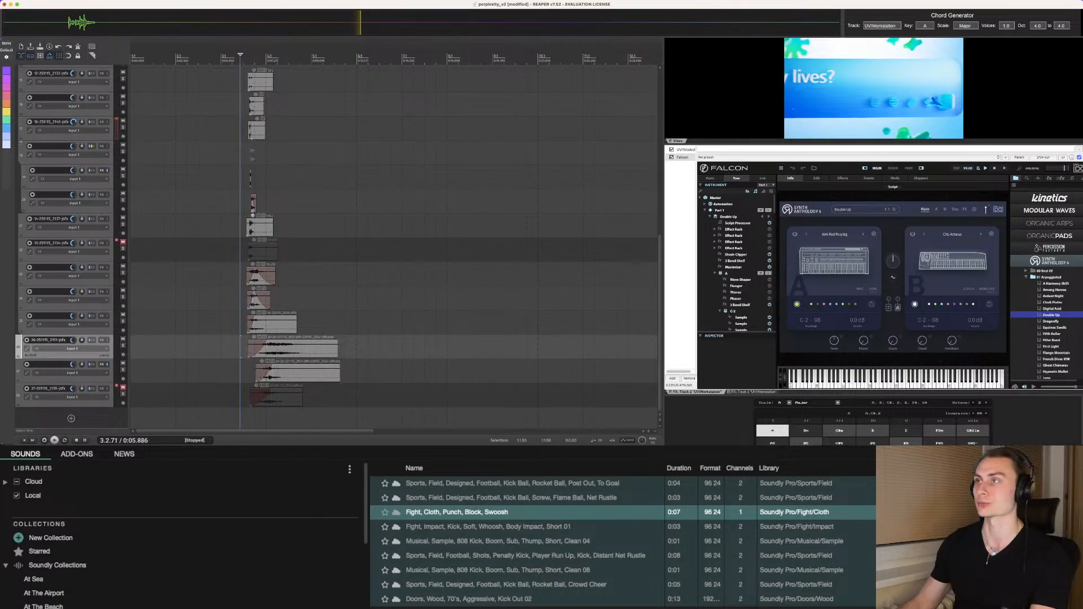
left_click(229, 325)
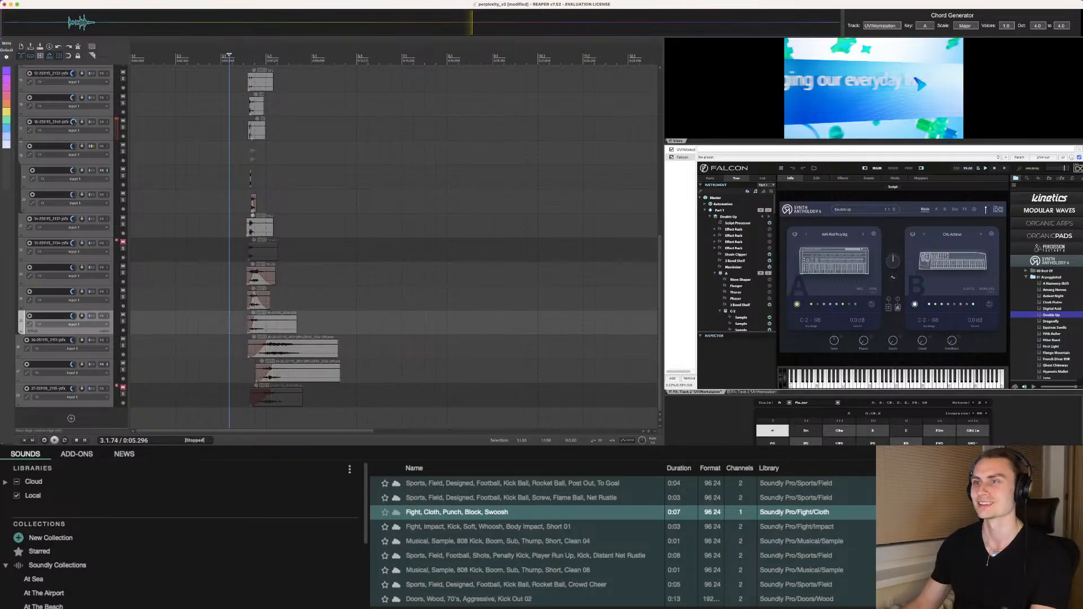
key("space")
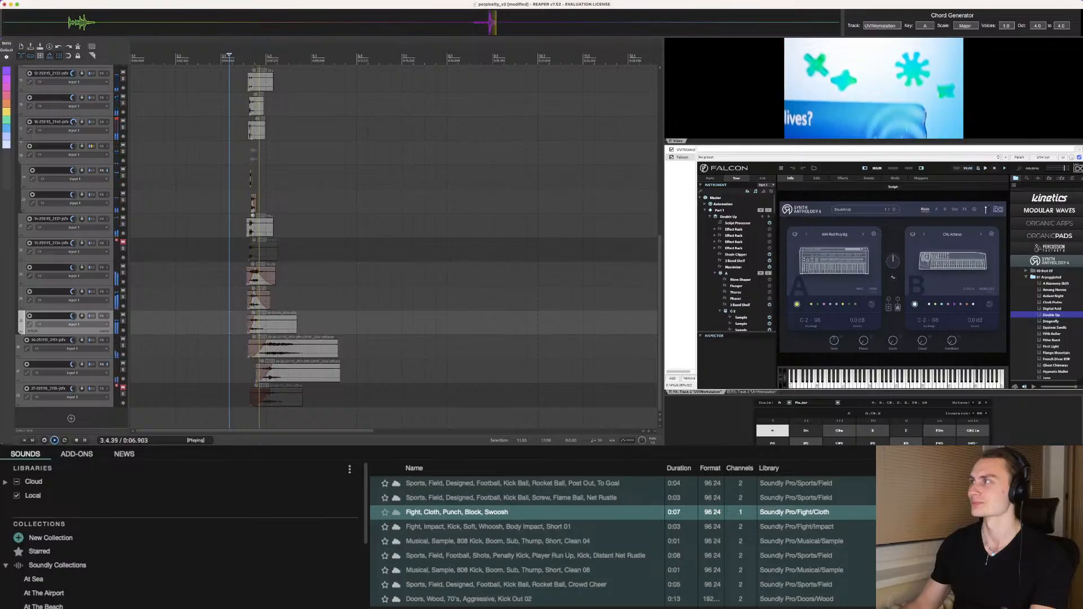
key("space")
key("space")
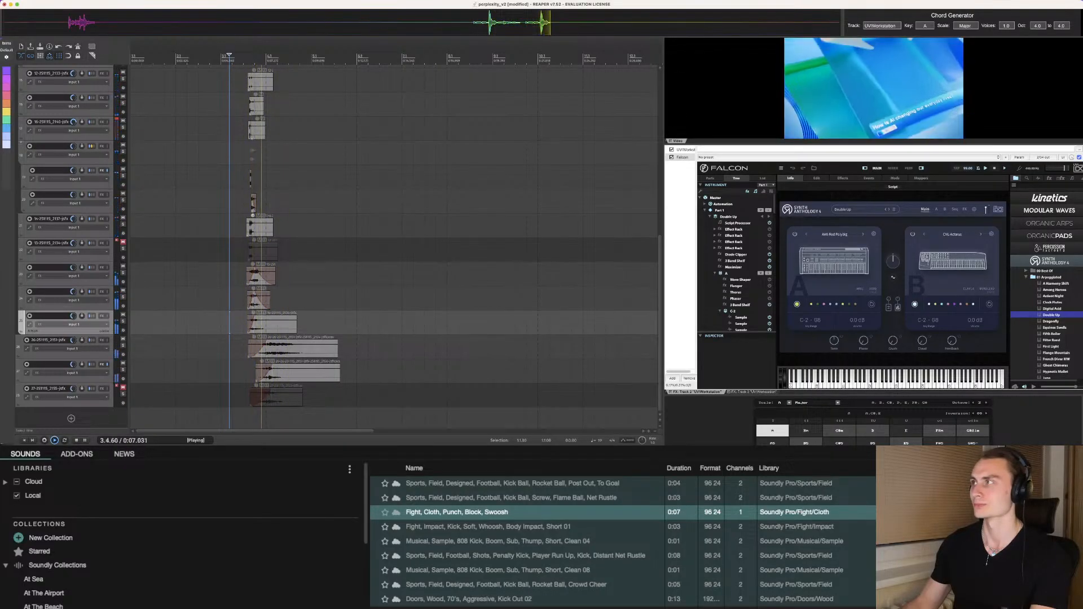
key("space")
Step: Mute the second Double Up track and add three empty tracks below the Planet Shuttle track
left_click(123, 363)
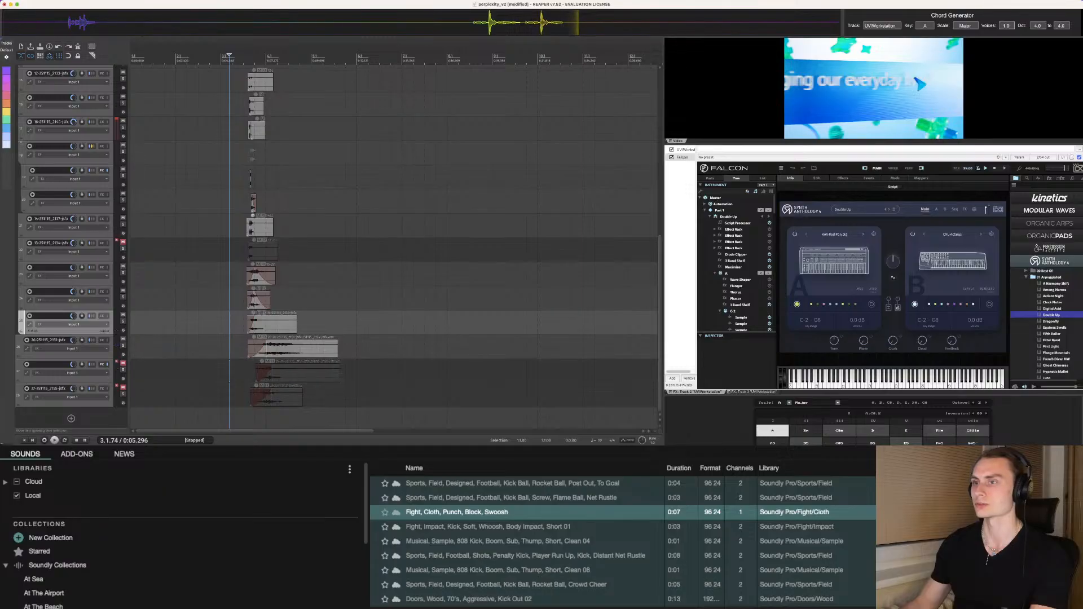
left_click(51, 341)
key("super+t")
key("super+t")
key("super+t")
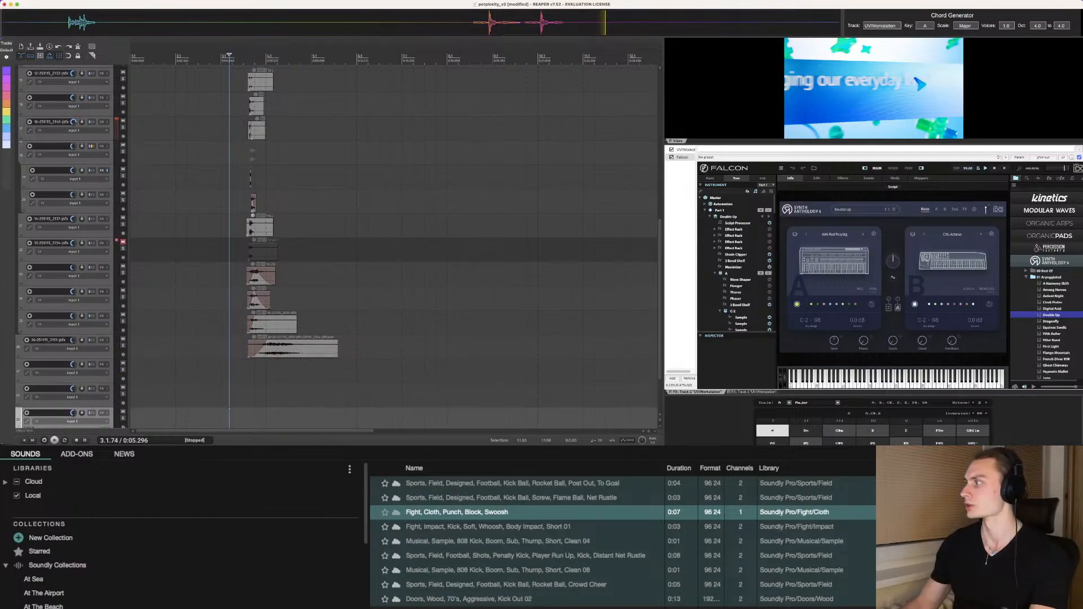
Step: Load the First Light arpeggiated preset and play the A chord
left_click(1055, 327)
left_click(1052, 334)
key("Down")
key("Down")
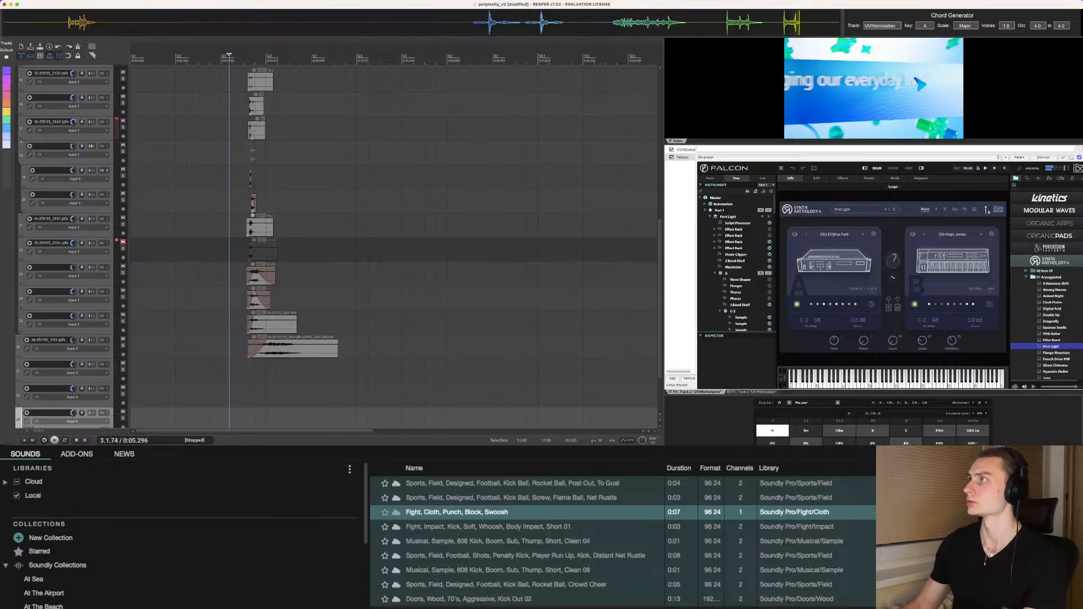
left_click(672, 150)
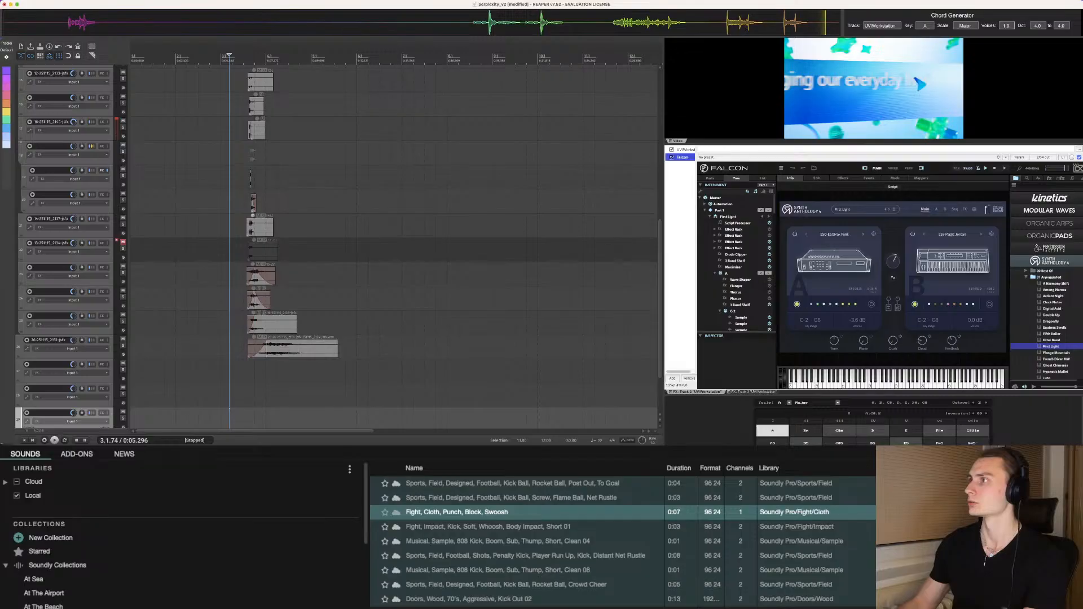
key("super+Tab")
left_click(773, 431)
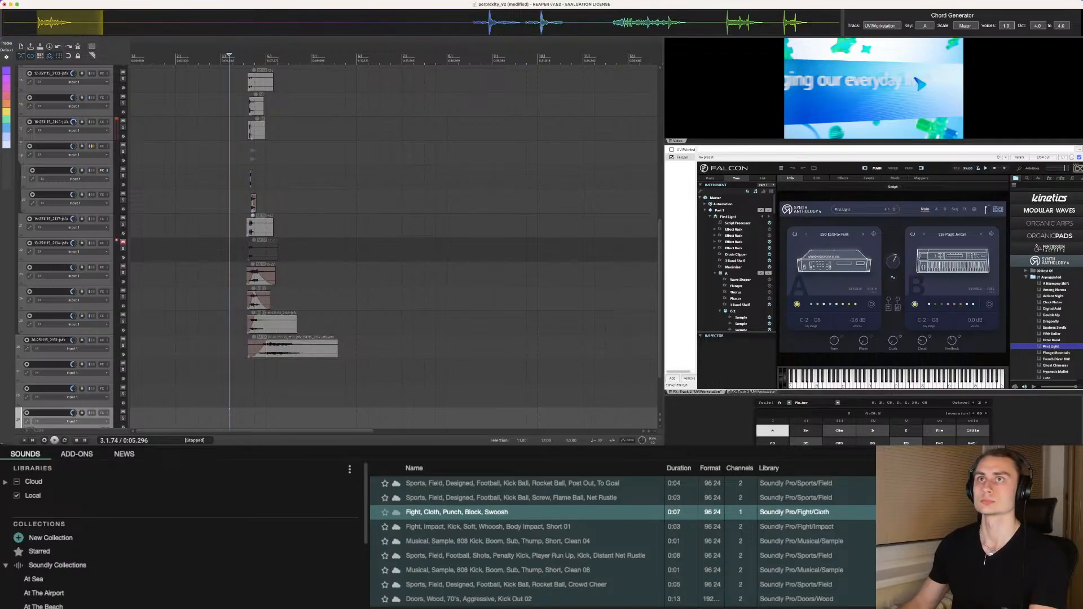
Step: Place the captured First Light audio on the first empty track beneath the layers and play it from 3.2.77
left_click_drag(79, 23, 283, 371)
left_click(241, 371)
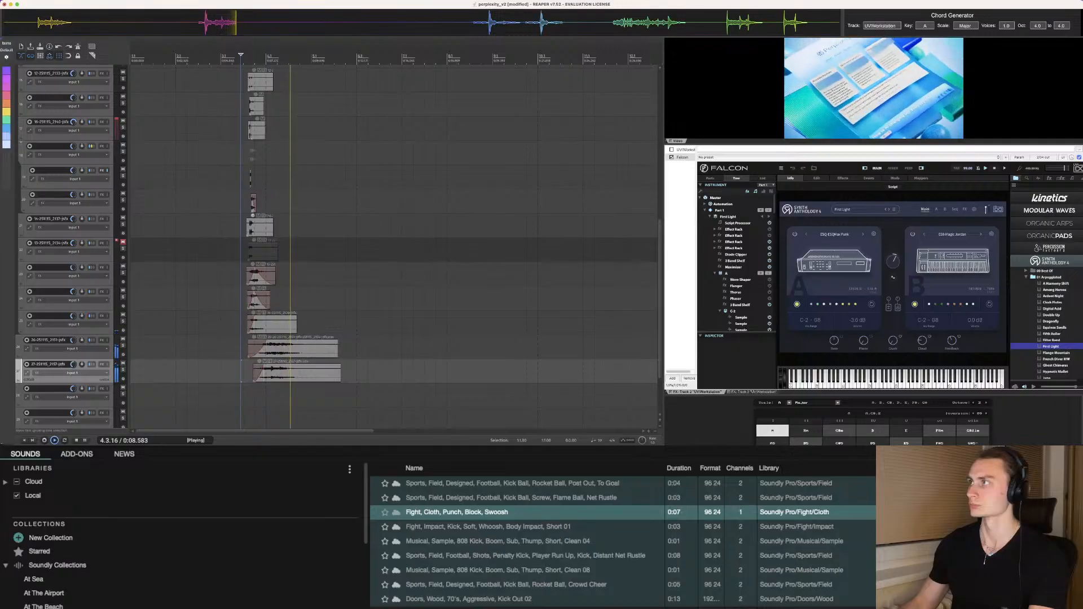
key("space")
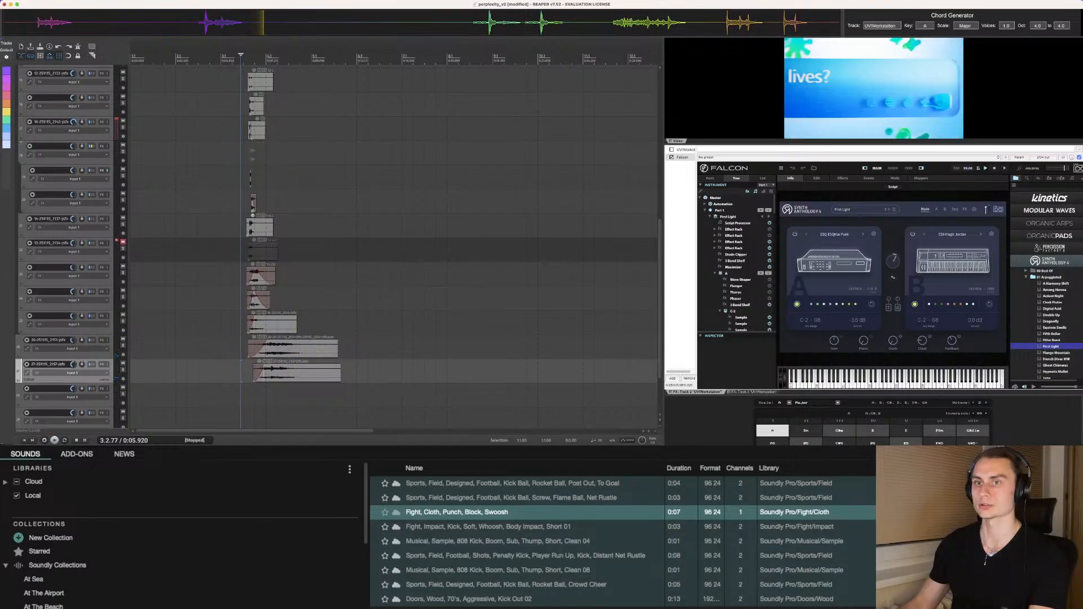
key("space")
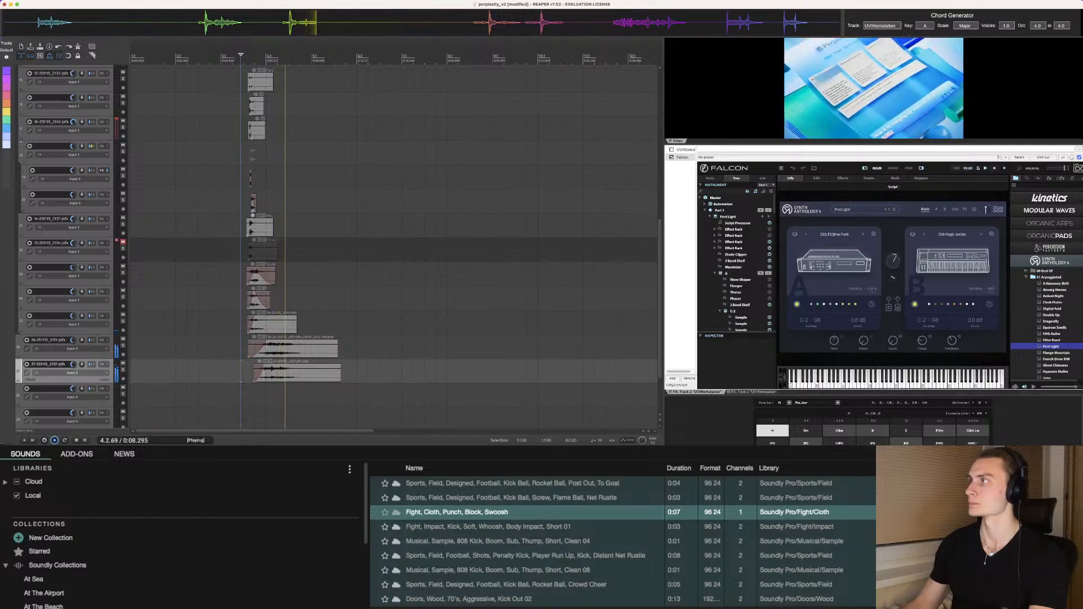
key("space")
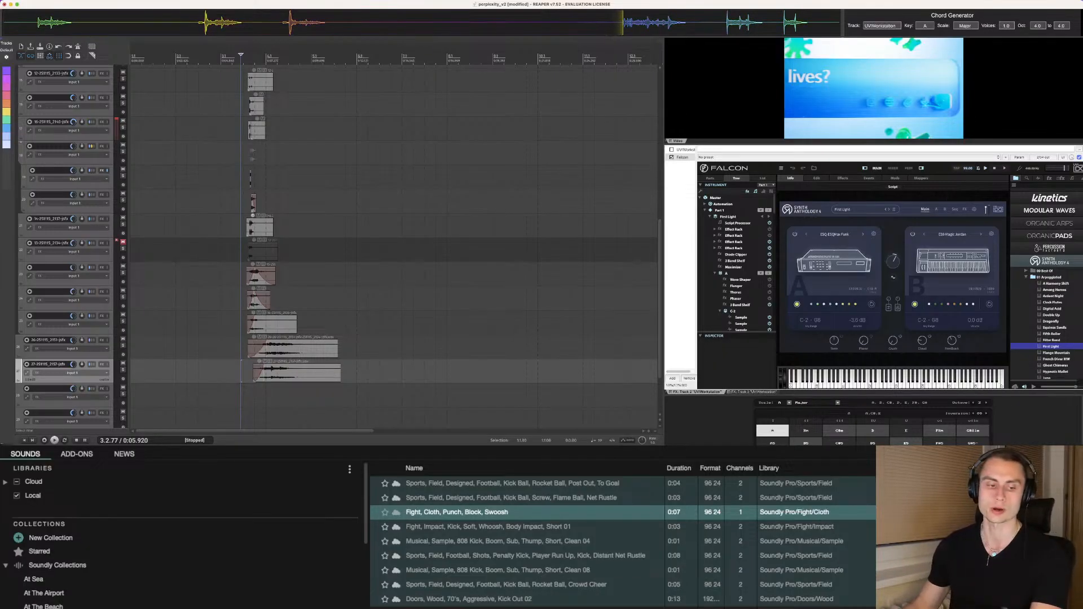
Step: Play the layers with the First Light clip from 3.2.46
left_click(229, 298)
left_click(237, 298)
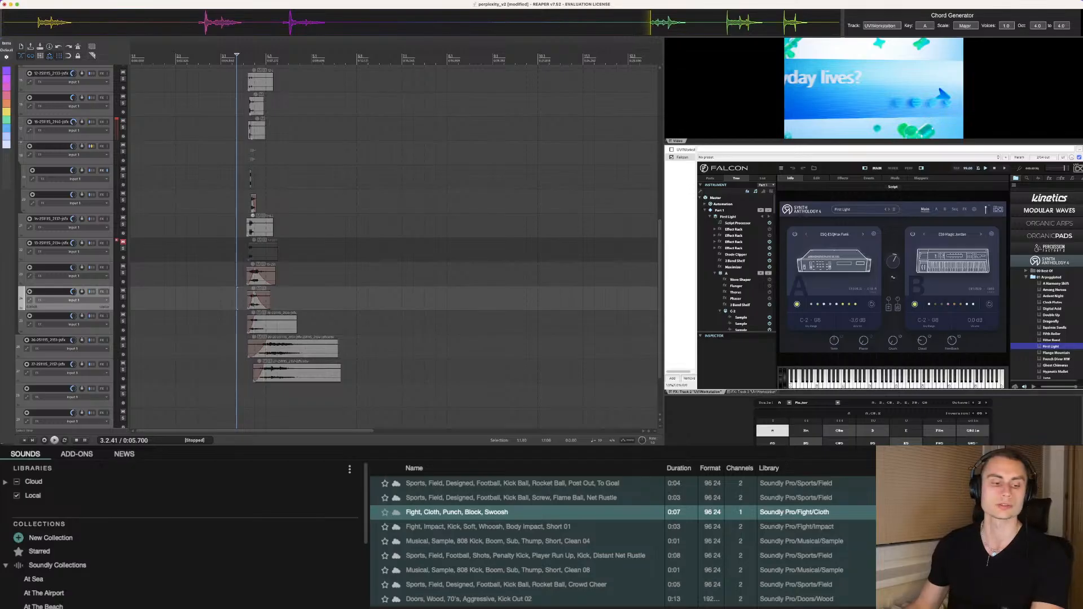
left_click(231, 299)
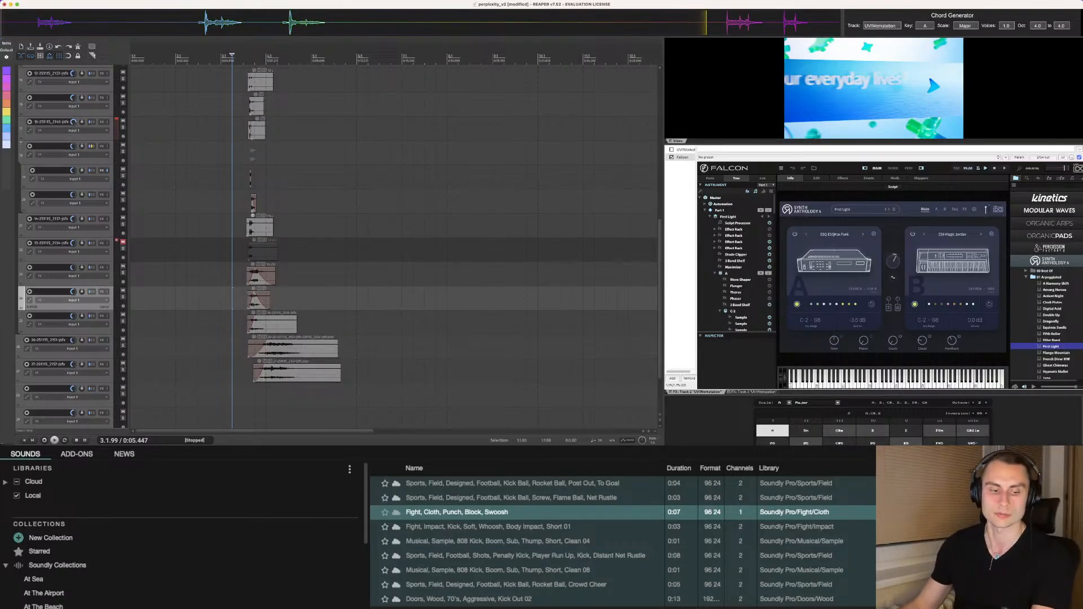
left_click(238, 275)
key("space")
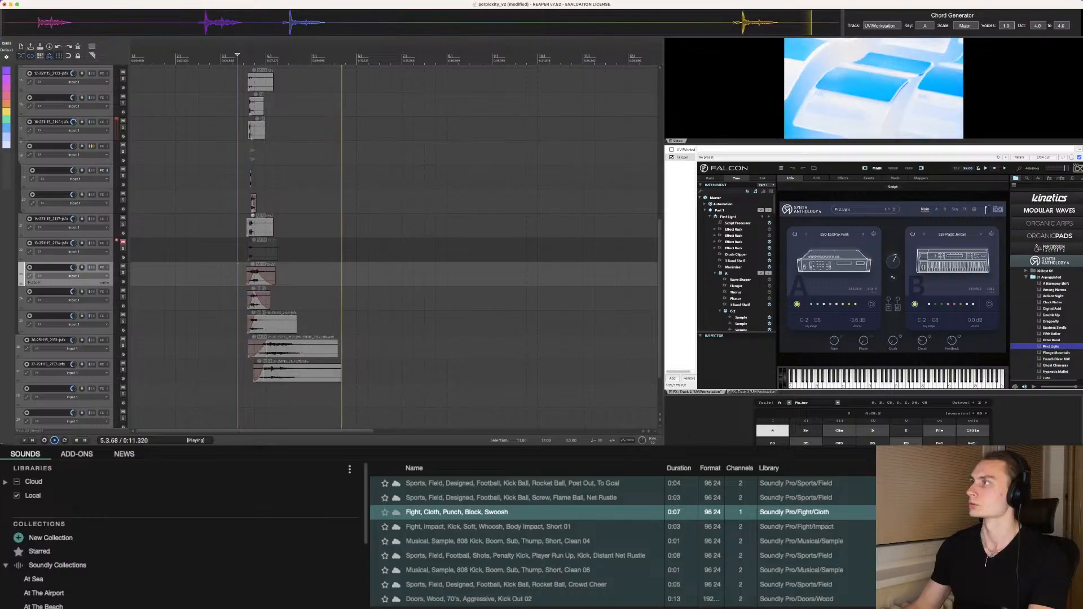
key("space")
Step: Browse the arpeggiated presets that follow First Light in Synth Anthology 4
key("Down")
key("Down")
key("Down")
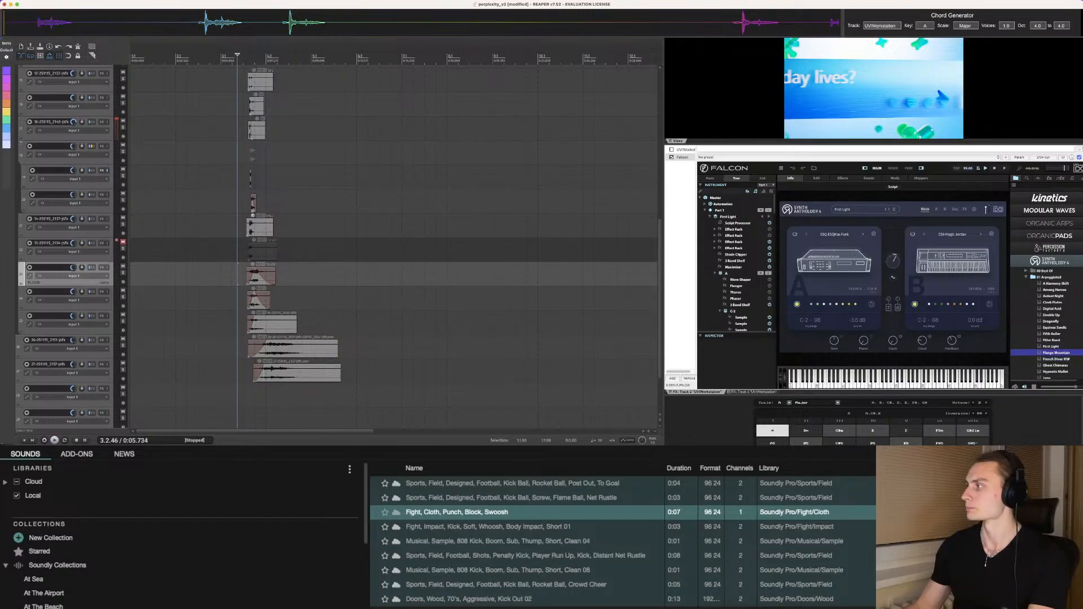
key("Down")
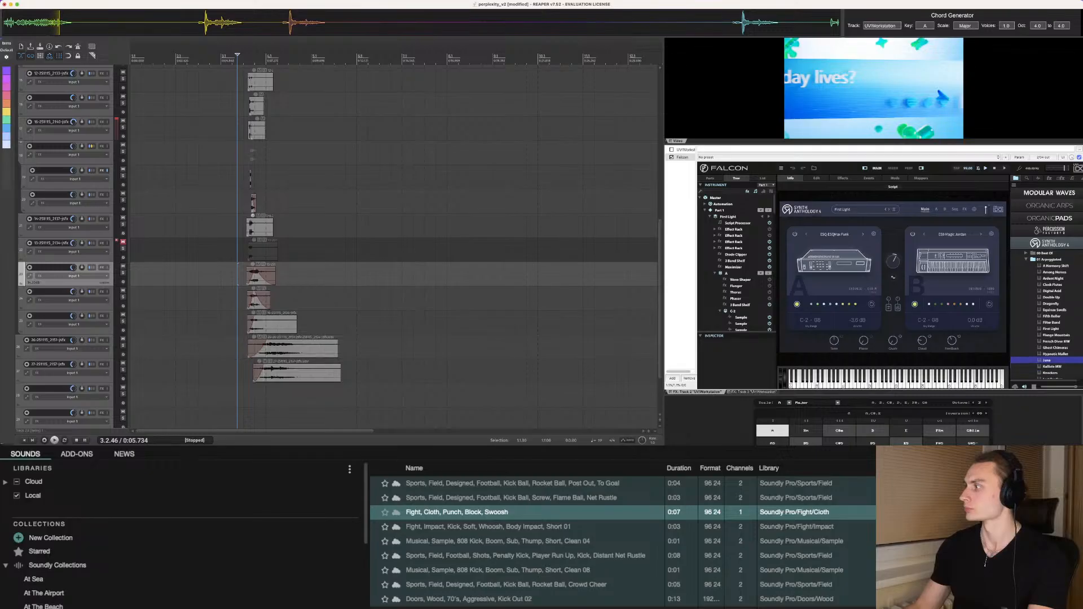
key("Down")
key("Down")
key("Down")
key("Down")
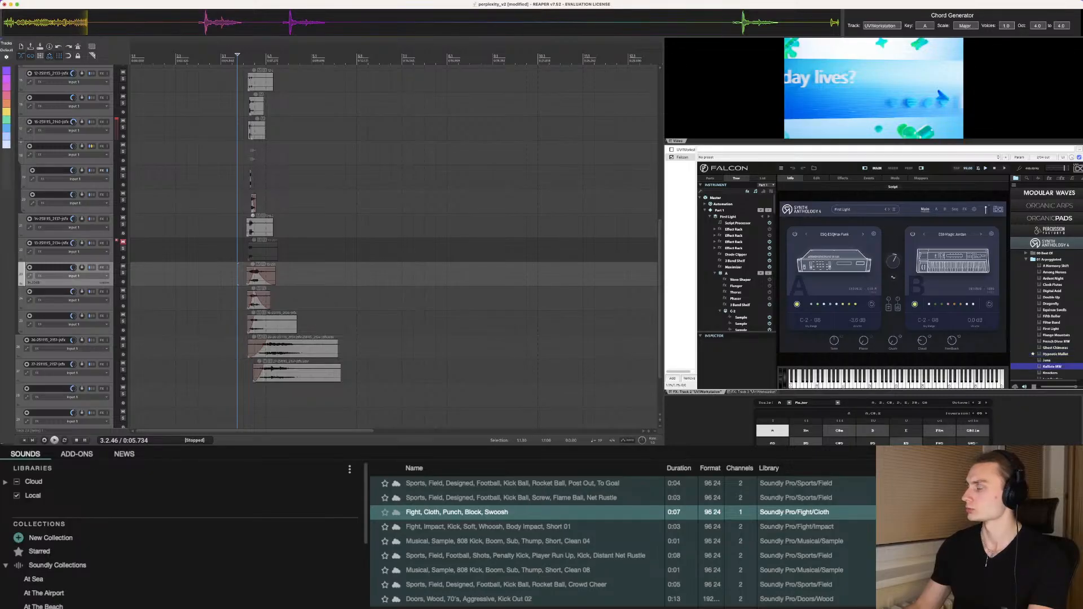
Step: Browse the Best Of presets in Synth Anthology 4 instead of the arpeggiated ones
left_click(1056, 244)
left_click(1049, 238)
left_click(1045, 232)
left_click(1057, 257)
key("Down")
key("Down")
key("Down")
key("Down")
key("Down")
key("Down")
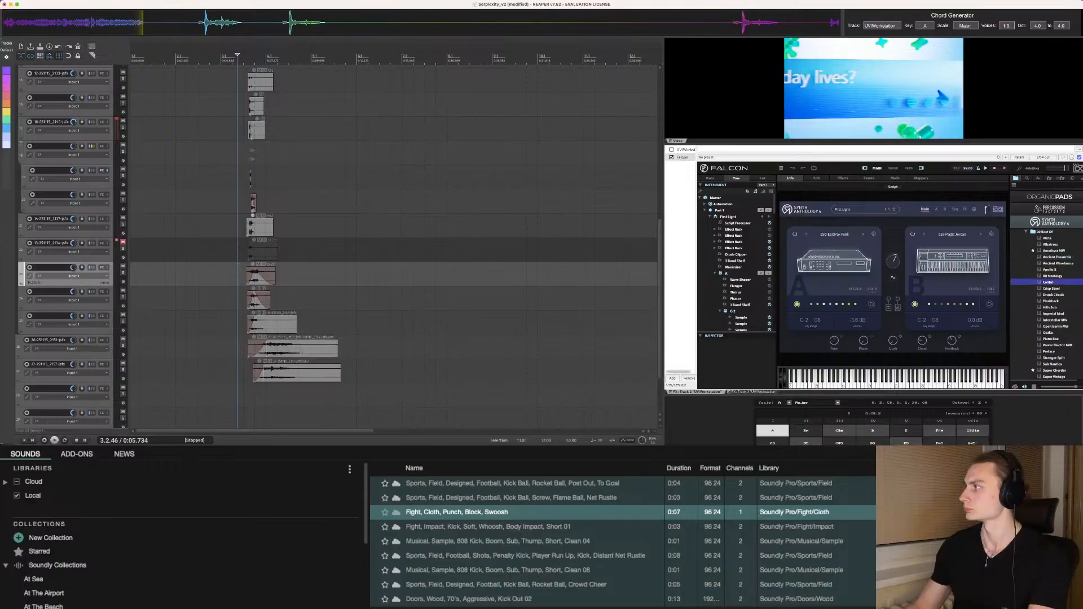
Step: Switch to the Synth Anthology 4 pad presets and load Galactic Adventure MW
left_click(1045, 232)
left_click(1045, 289)
scroll(1047, 288, "down", 3)
left_click(1061, 354)
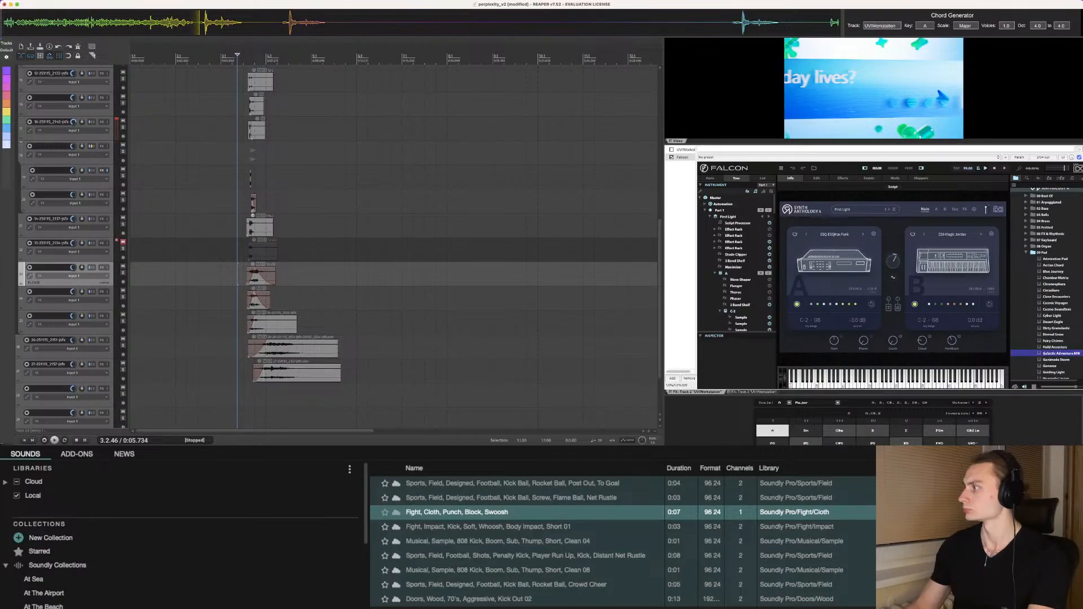
scroll(1061, 354, "down", 2)
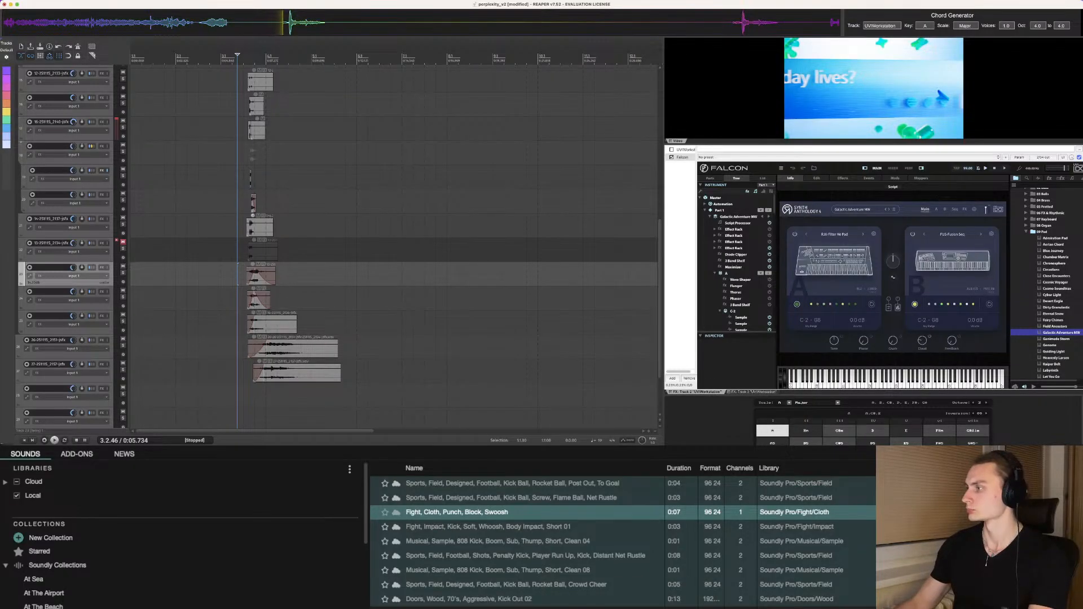
Step: Play a C#m7 chord and place its captured Galactic Adventure audio on the empty track below the First Light clip
left_click_drag(841, 395, 841, 357)
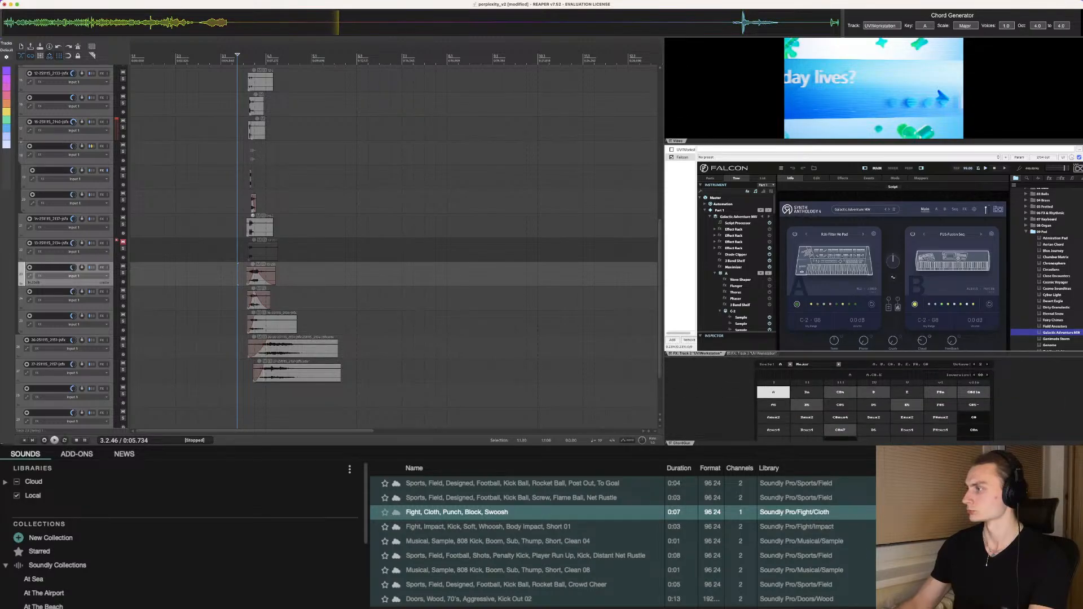
left_click(841, 430)
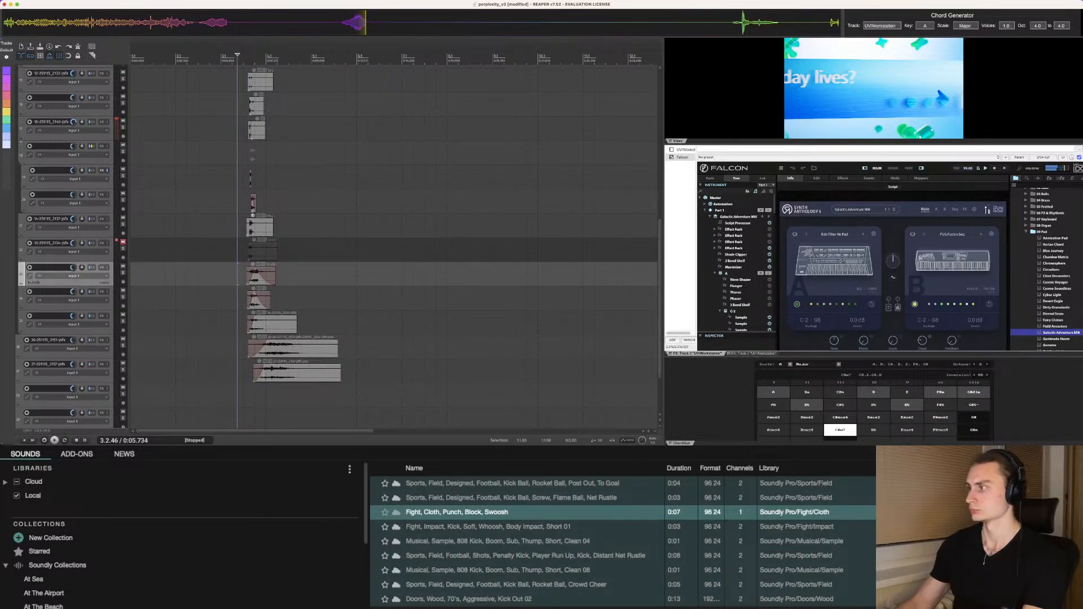
left_click_drag(840, 357, 841, 433)
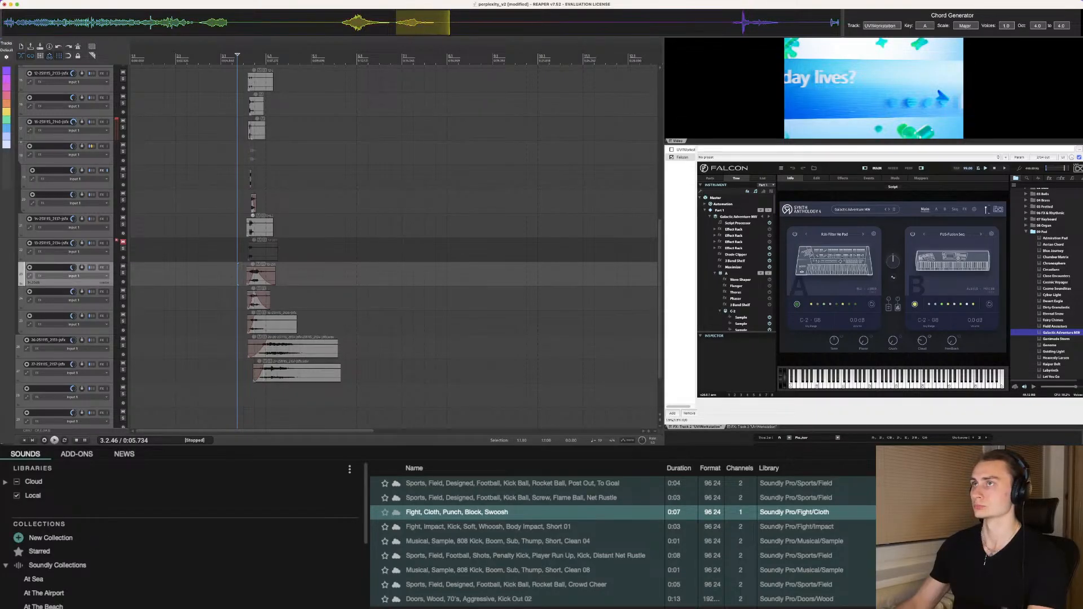
left_click_drag(424, 22, 317, 394)
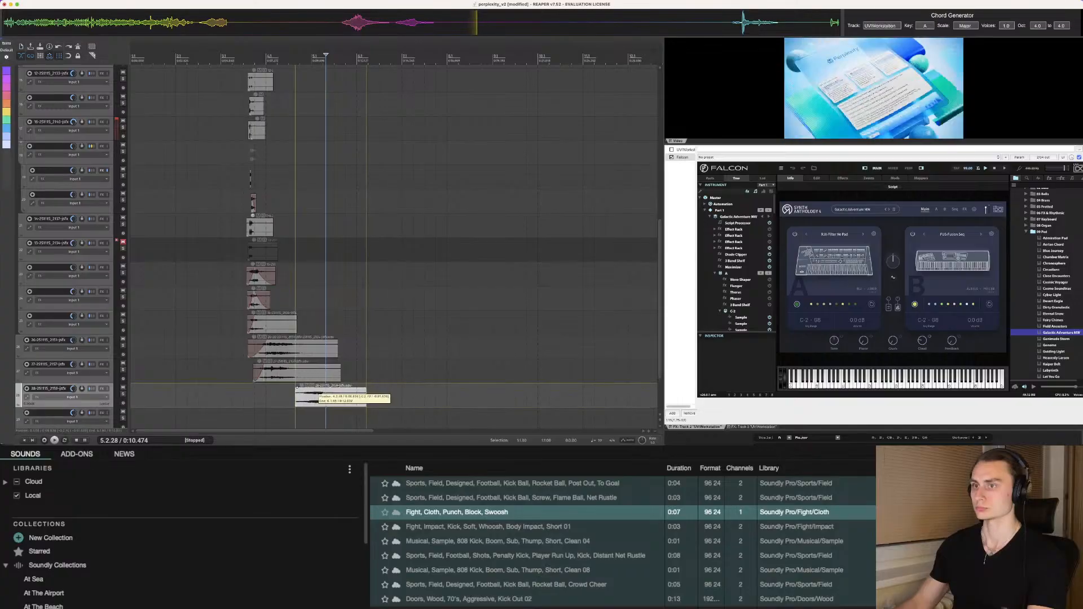
left_click(264, 396)
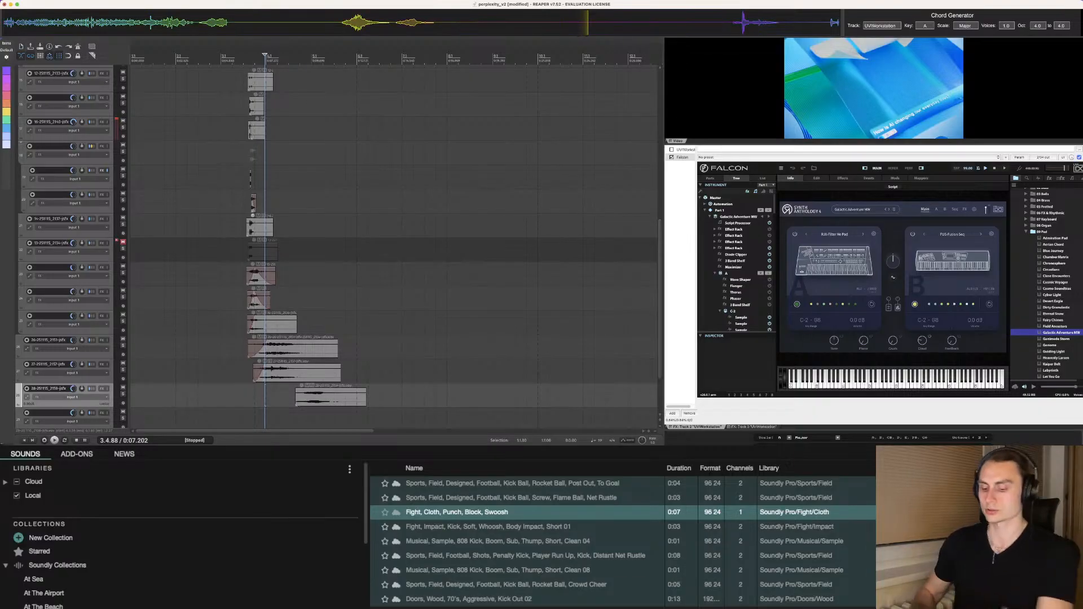
key("super+Tab")
key("super+Tab")
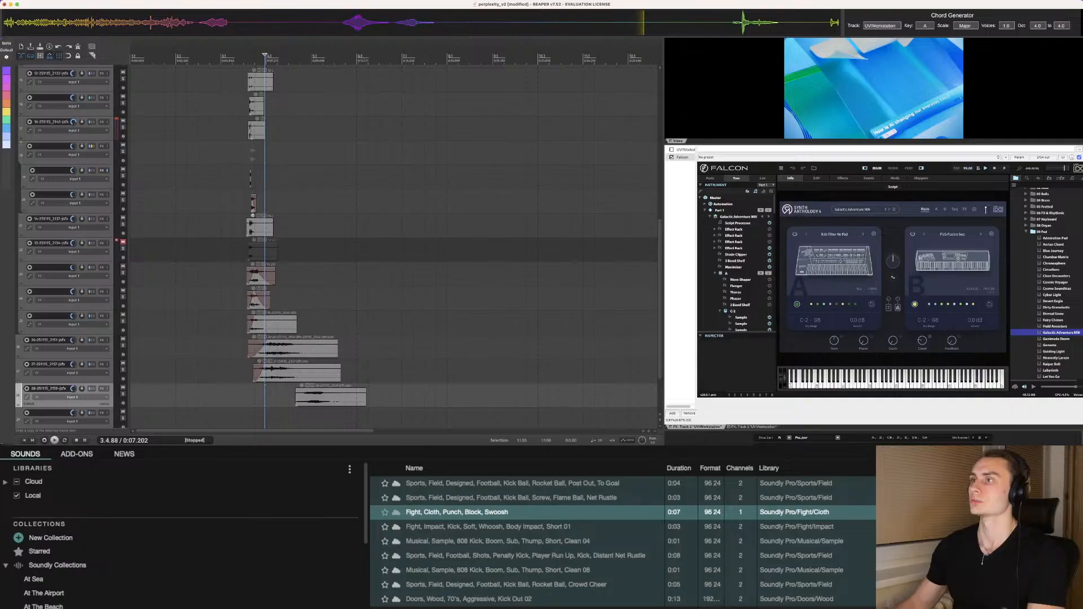
key("super+Tab")
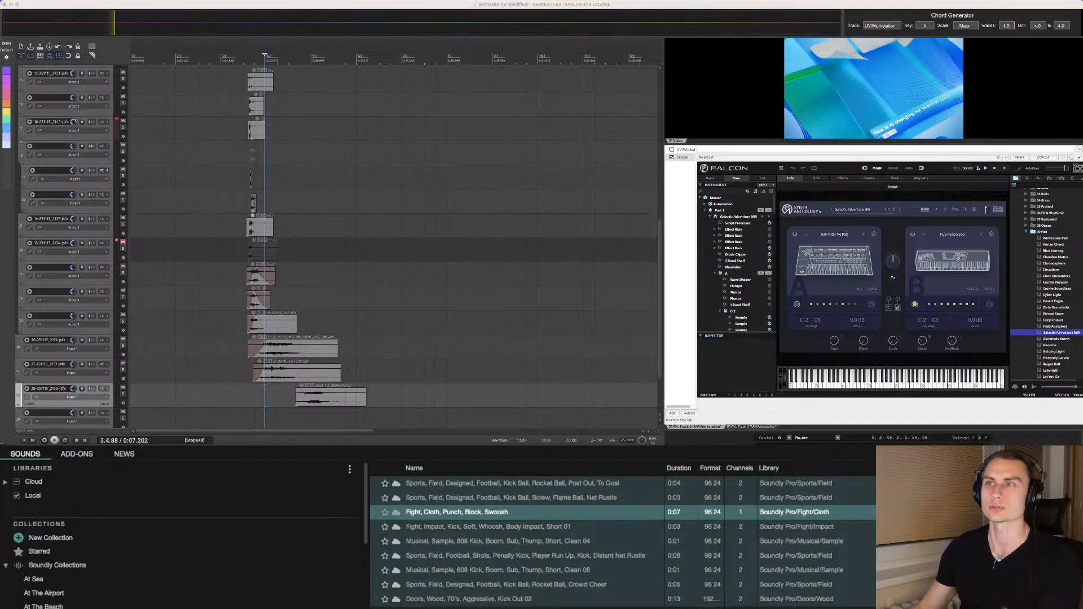
Step: Review the project's stacked sound layers, from the instrument tracks down to the captured synth clips
left_click(233, 216)
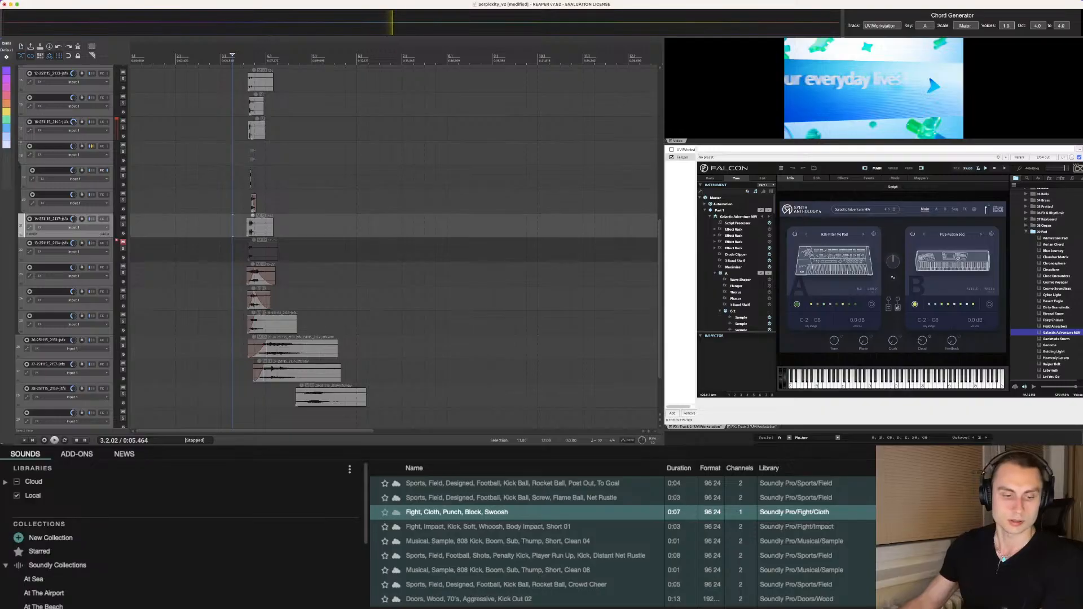
scroll(395, 248, "down", 5)
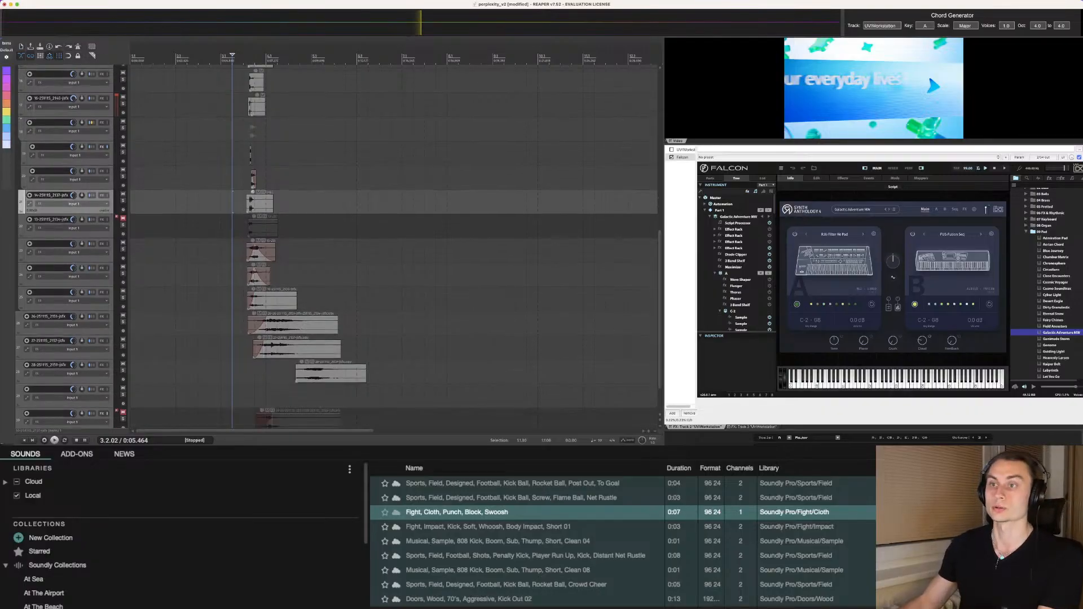
scroll(395, 248, "up", 1)
key("super+Tab")
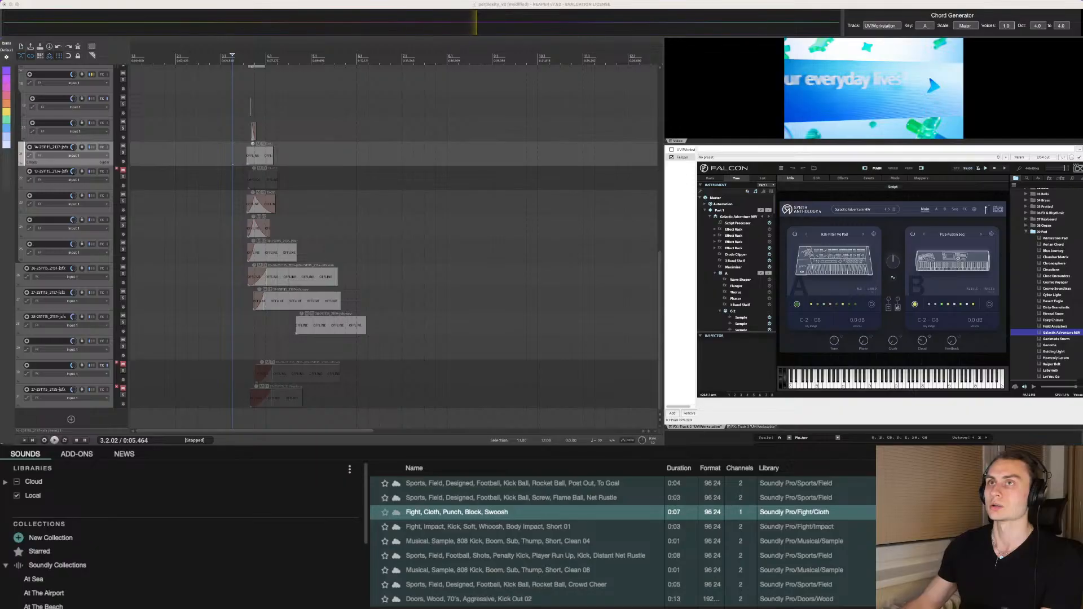
key("super+Tab")
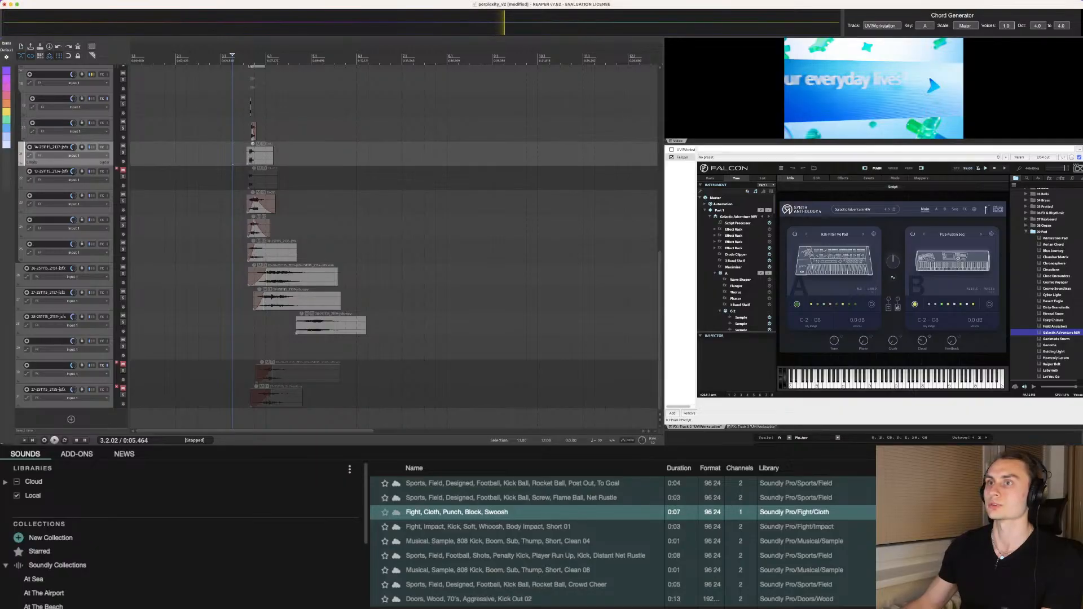
left_click(214, 227)
scroll(214, 227, "up", 20)
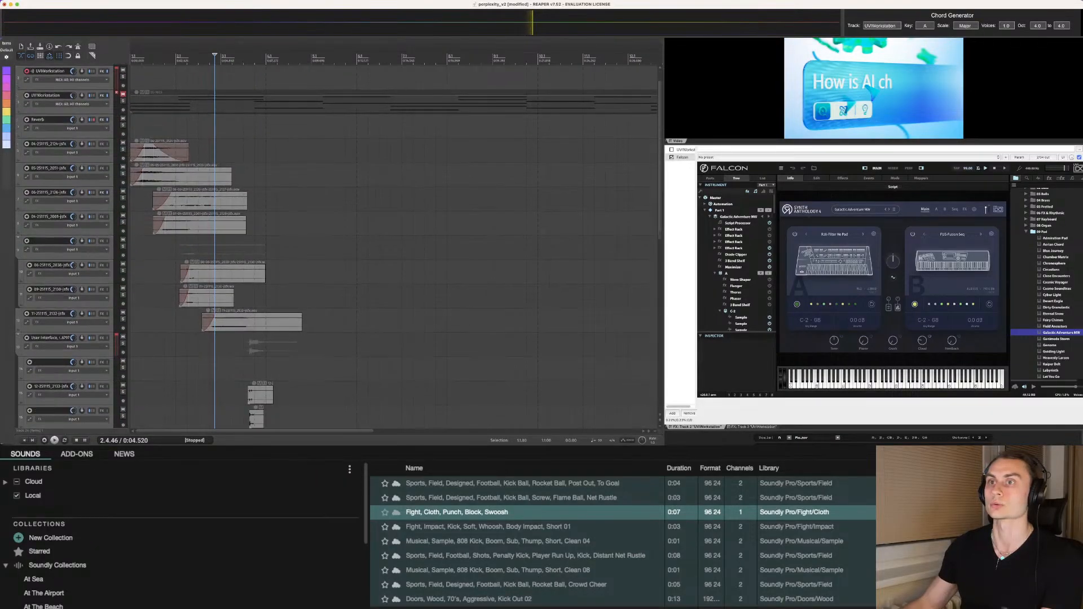
scroll(395, 249, "down", 1)
scroll(395, 248, "down", 5)
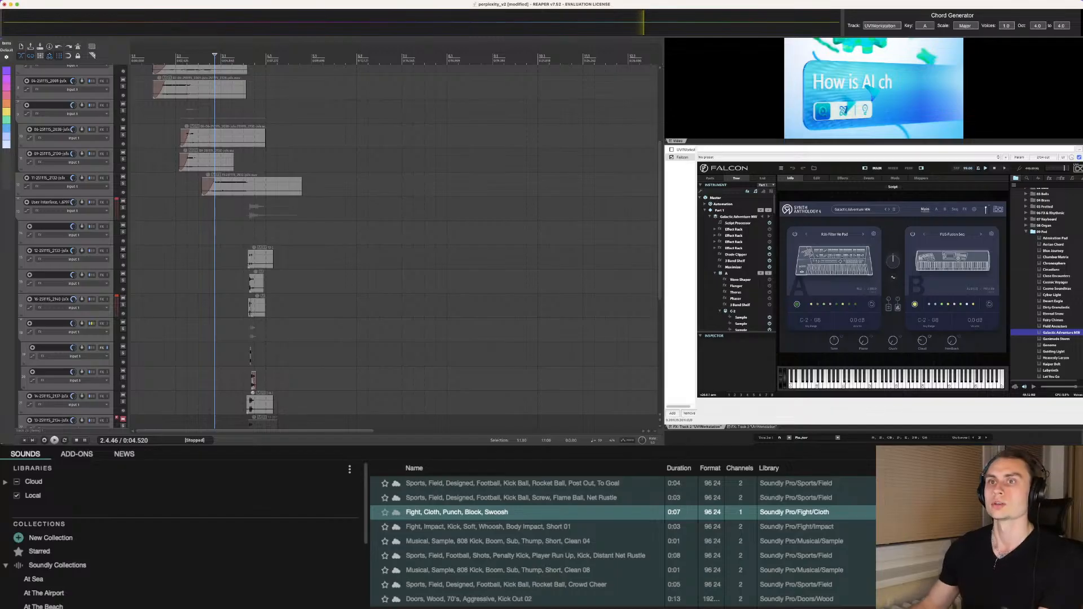
scroll(395, 248, "down", 6)
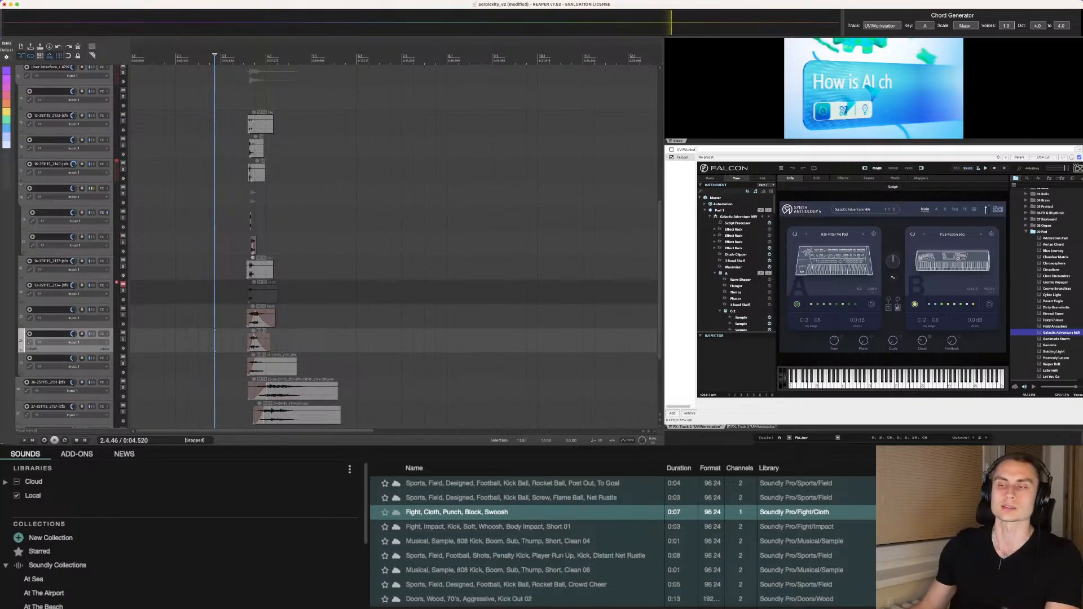
scroll(395, 248, "down", 1)
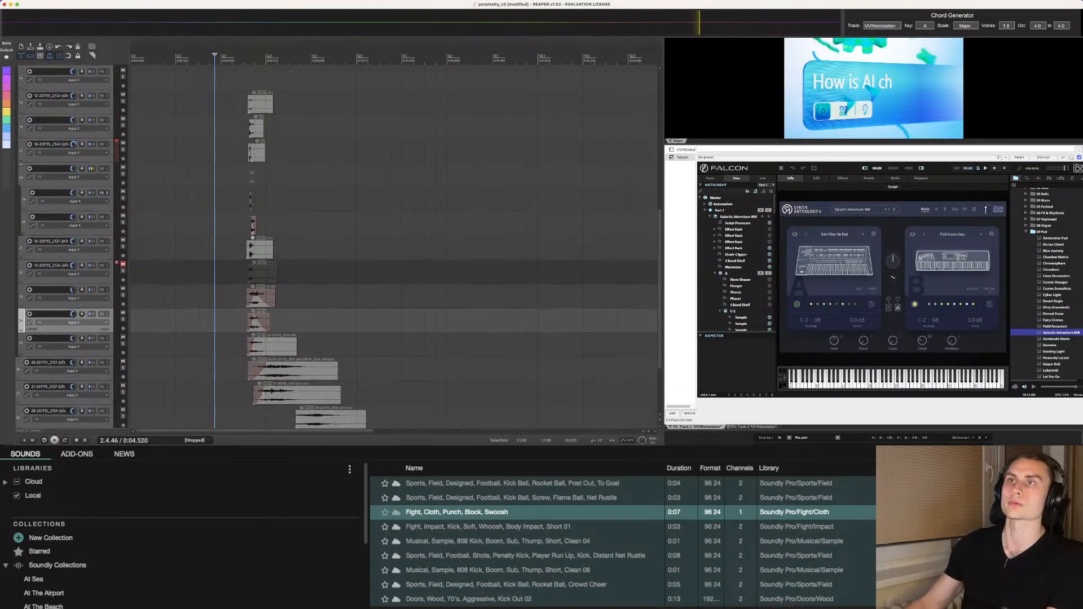
scroll(395, 249, "down", 4)
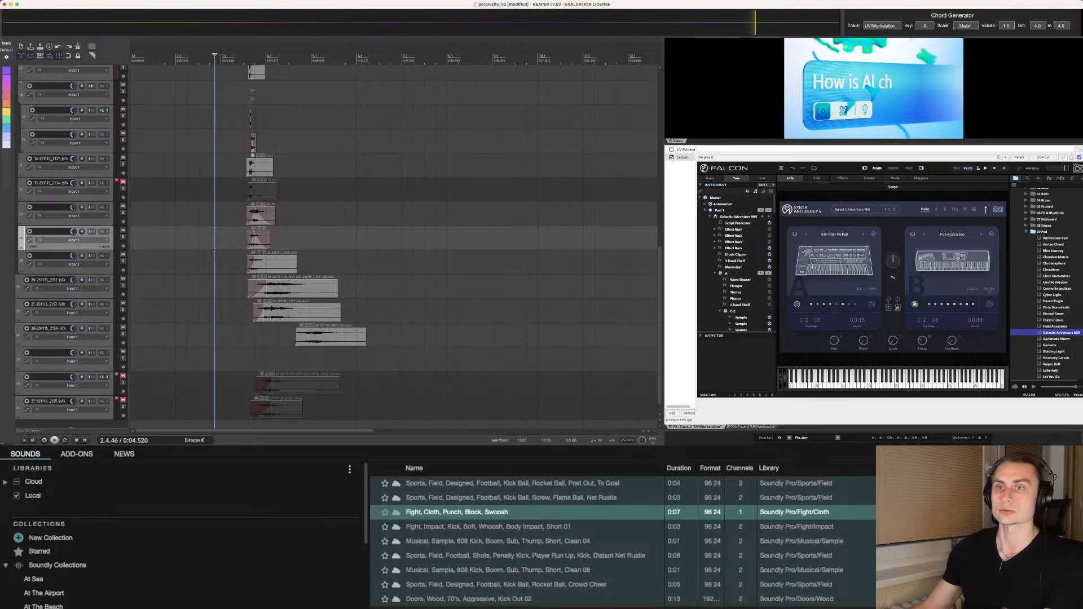
scroll(339, 243, "down", 1)
Step: Play the transition from shortly before the impact sounds to hear the Galactic Adventure clip with the other layers
left_click(62, 325)
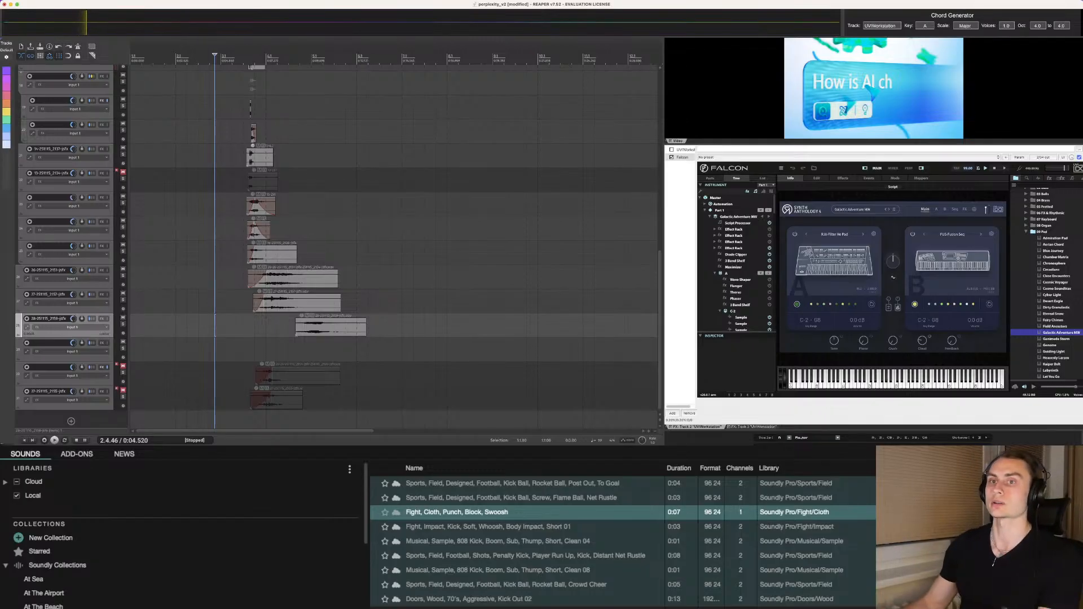
left_click(234, 277)
key("space")
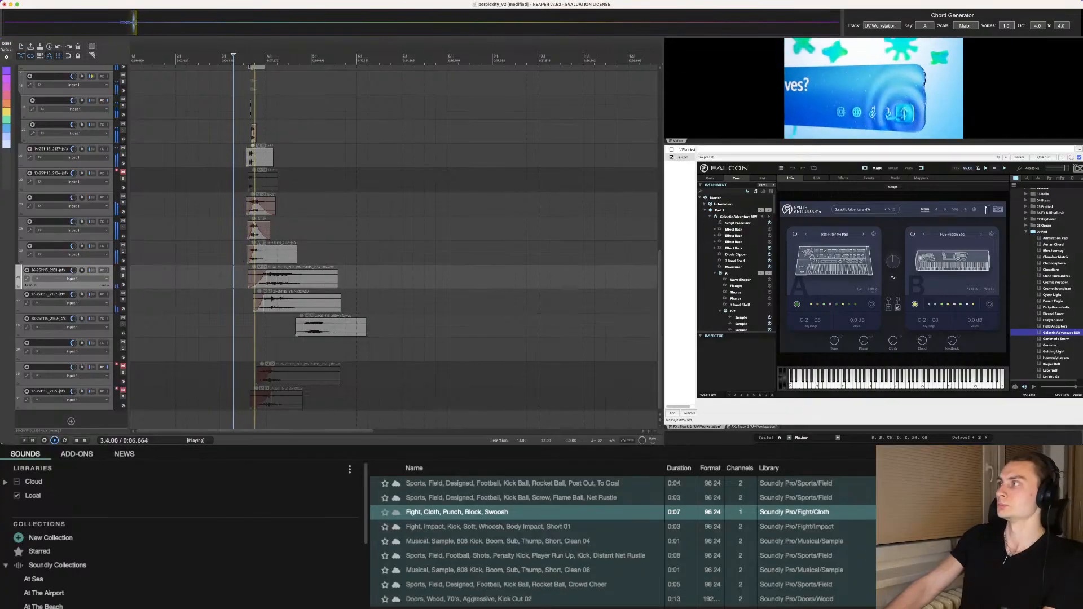
key("space")
left_click(244, 326)
key("space")
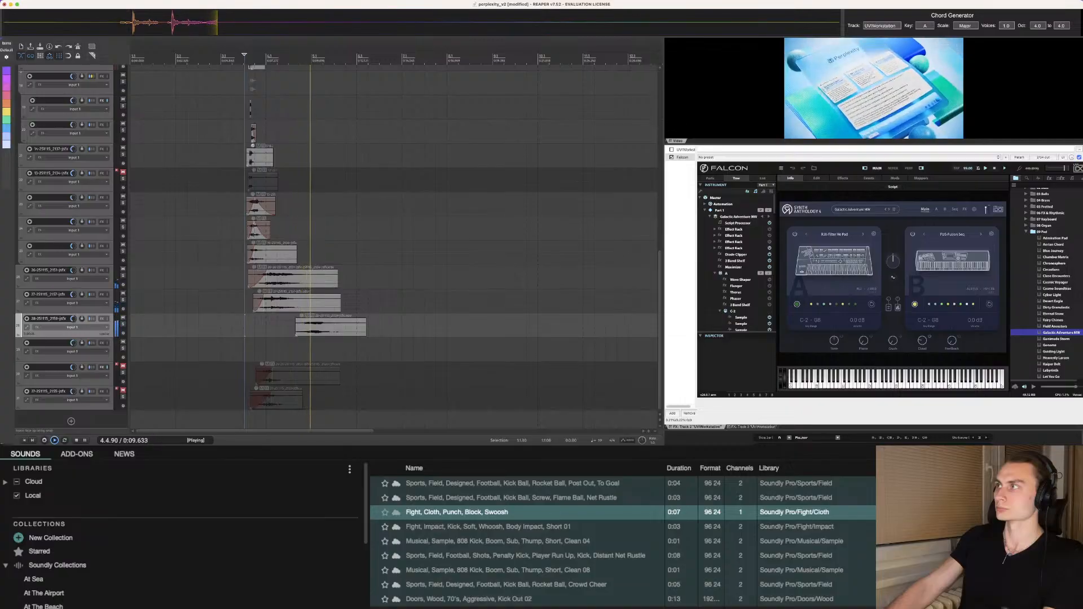
key("space")
Step: Move the Galactic Adventure clip earlier to overlap the other synth layers, give it a fade-in and audition it
left_click_drag(297, 320, 252, 320)
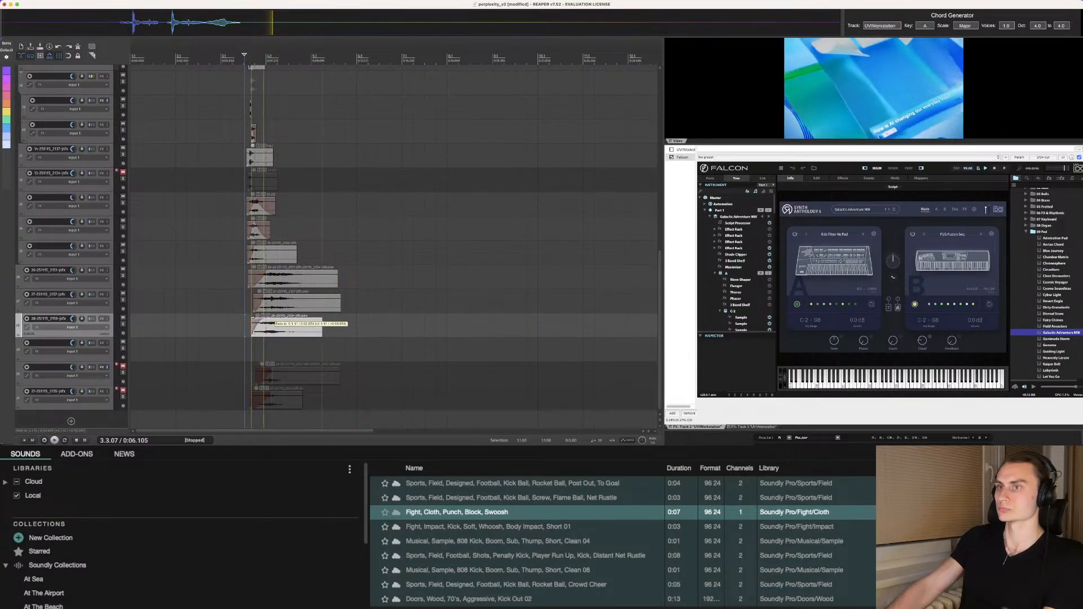
left_click(262, 323)
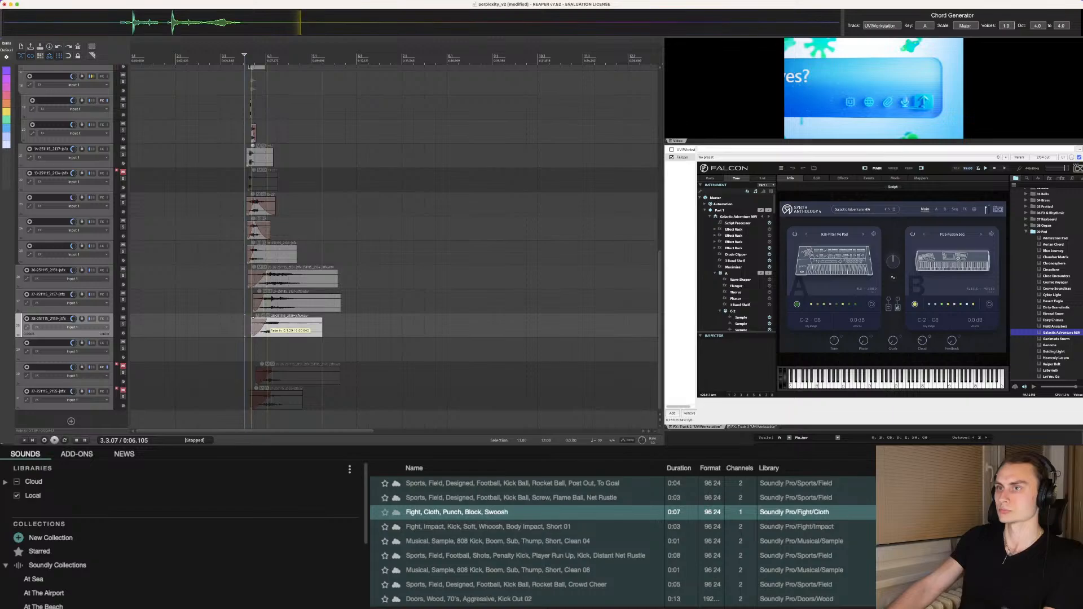
left_click(243, 326)
key("space")
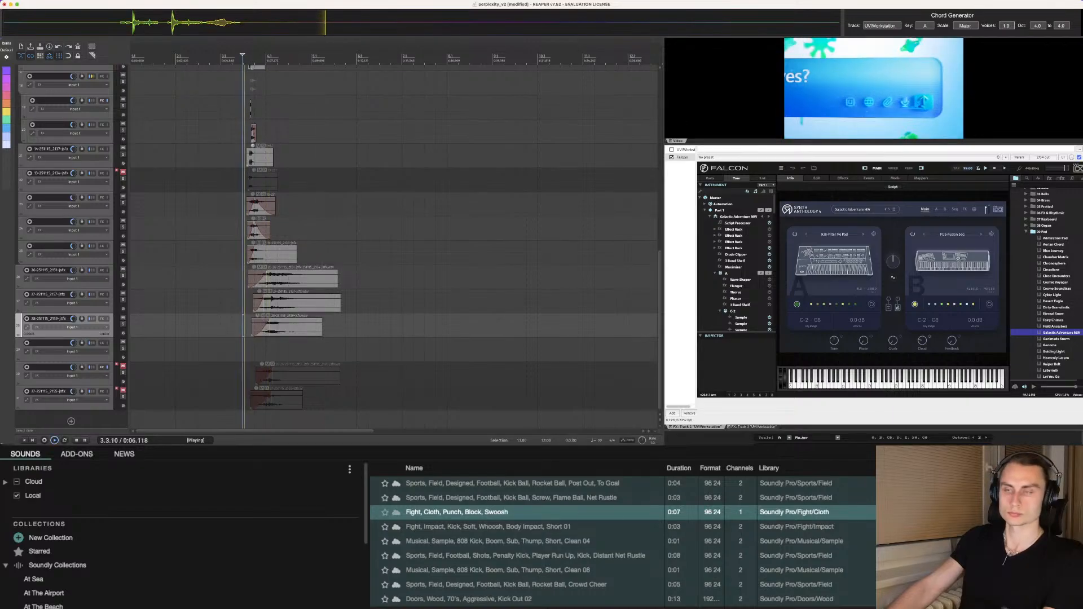
key("space")
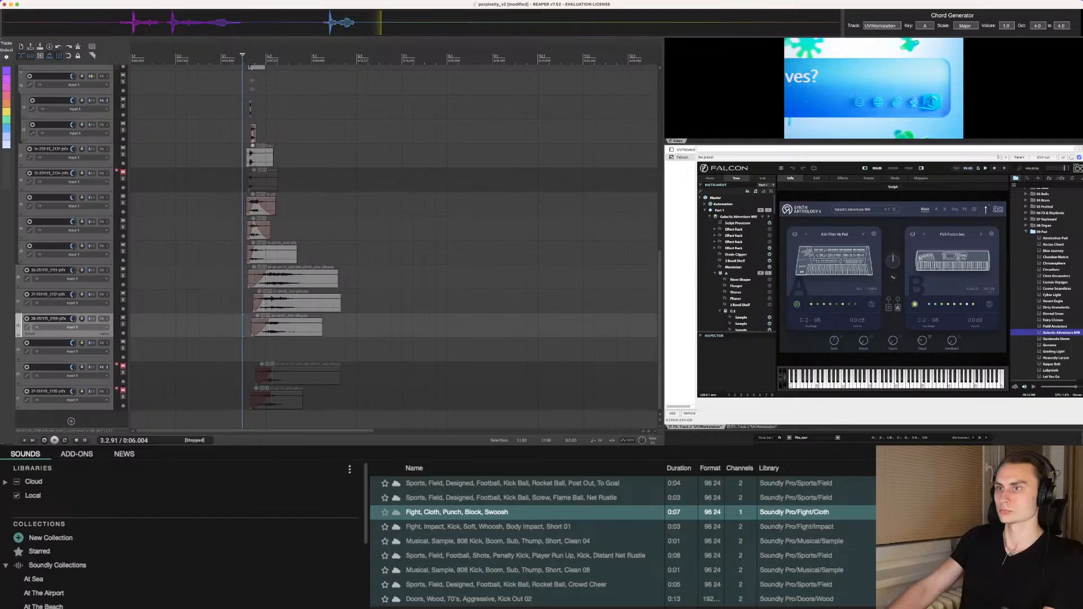
Step: Shift the Galactic Adventure clip slightly earlier so it starts just before the layers above, and play back the mix
left_click_drag(289, 328, 282, 329)
key("space")
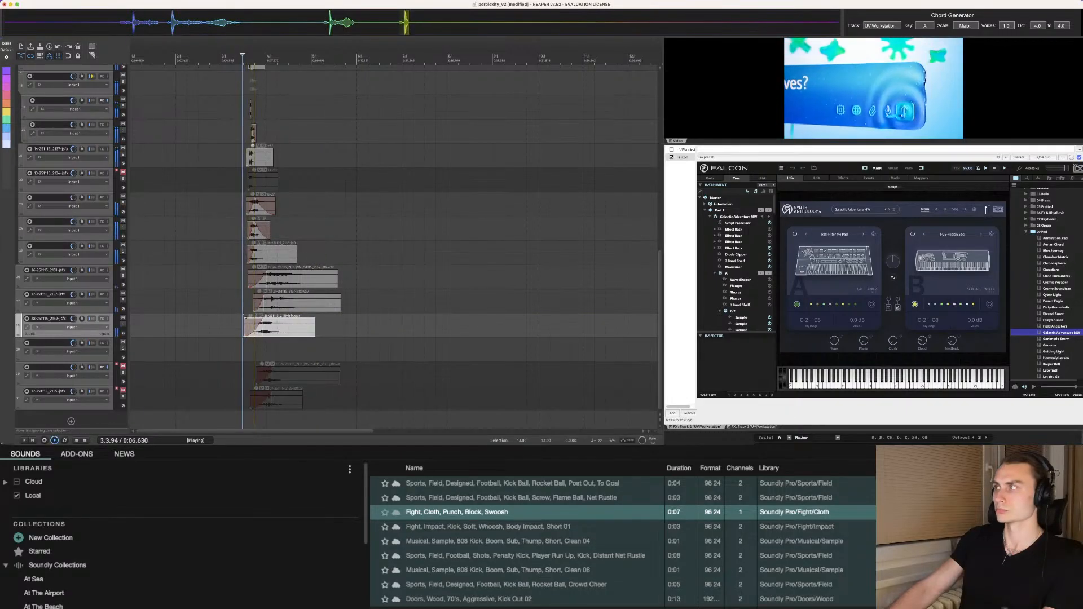
key("space")
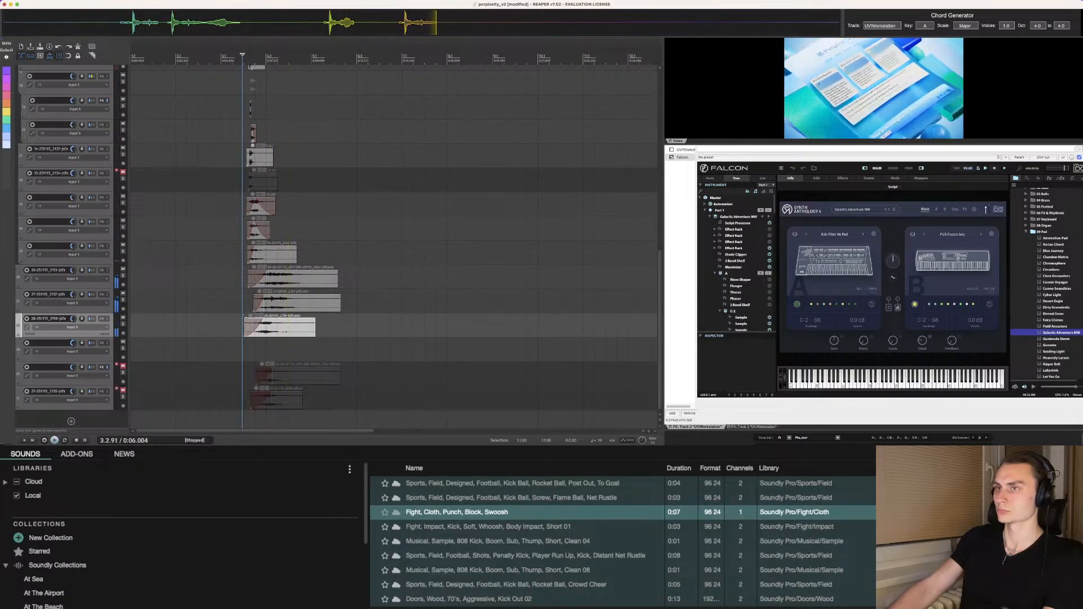
key("space")
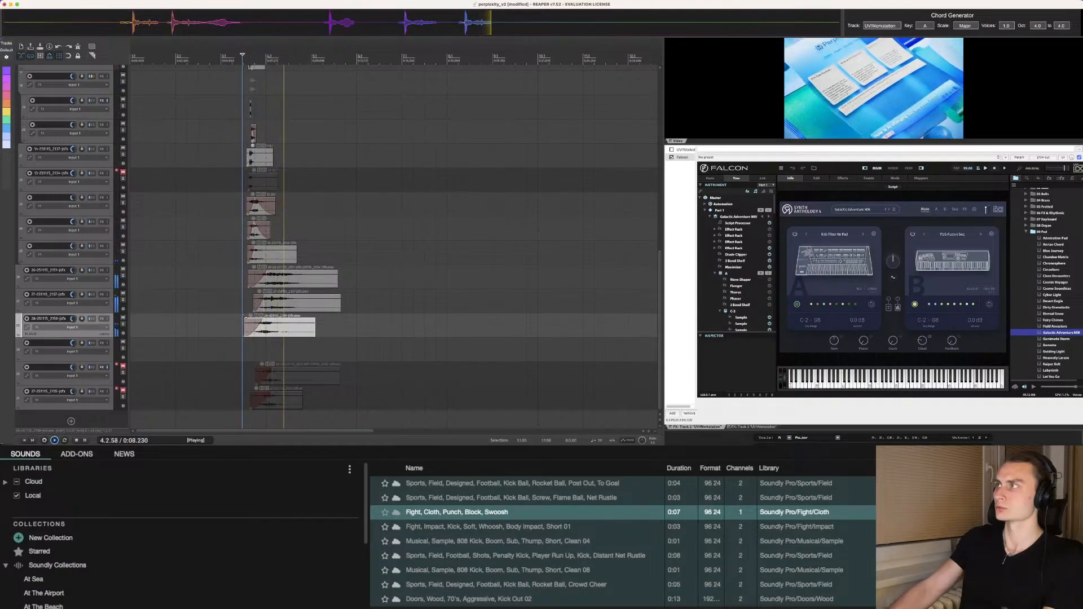
key("space")
left_click(233, 276)
key("space")
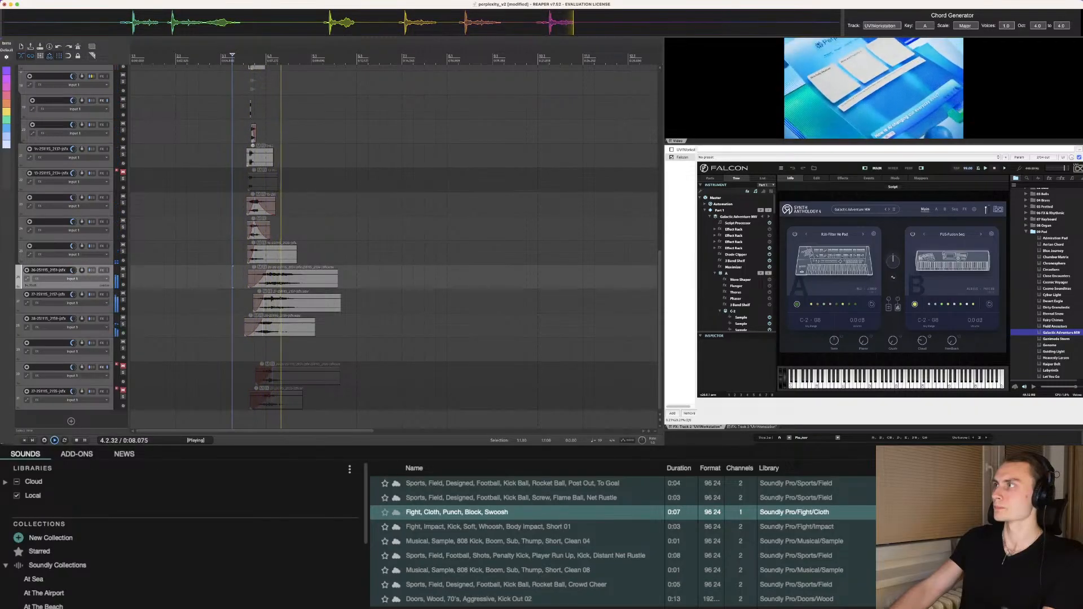
key("space")
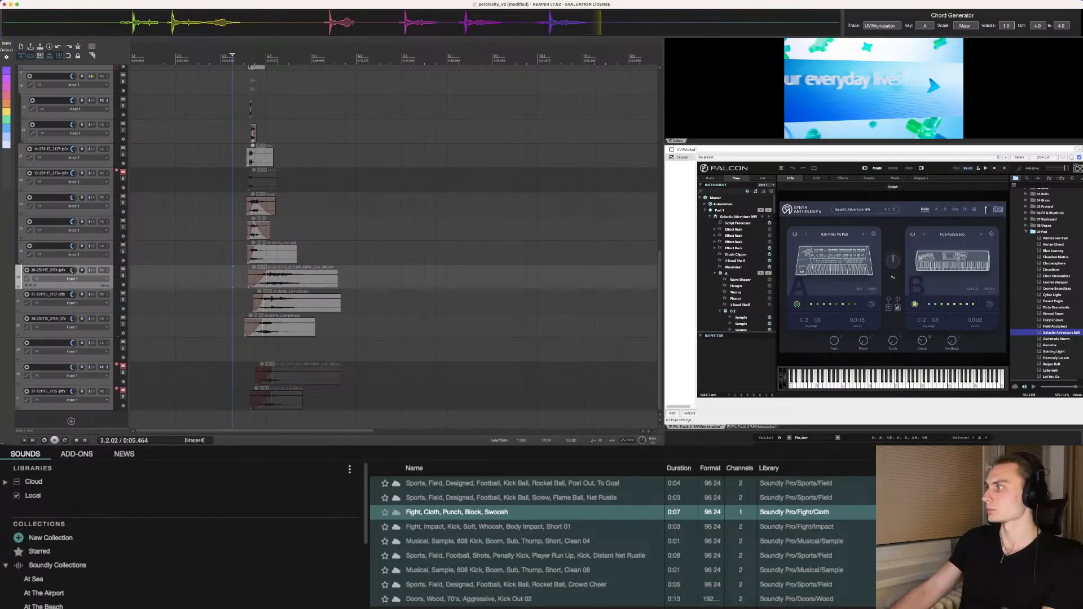
Step: Browse the pad presets after Galactic Adventure MW and load Guiding Light
key("Down")
key("Down")
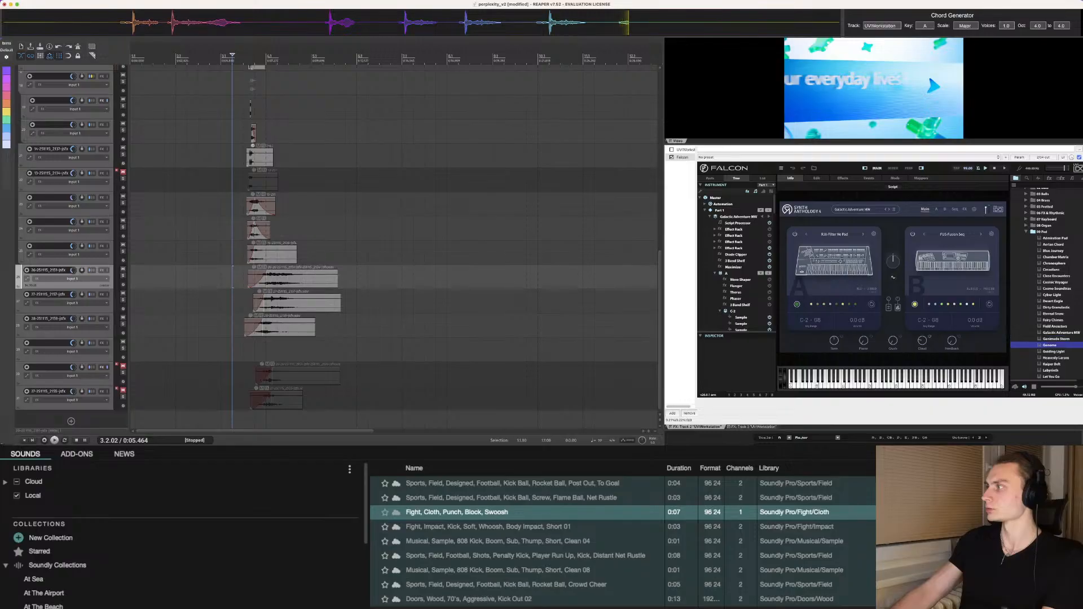
key("Down")
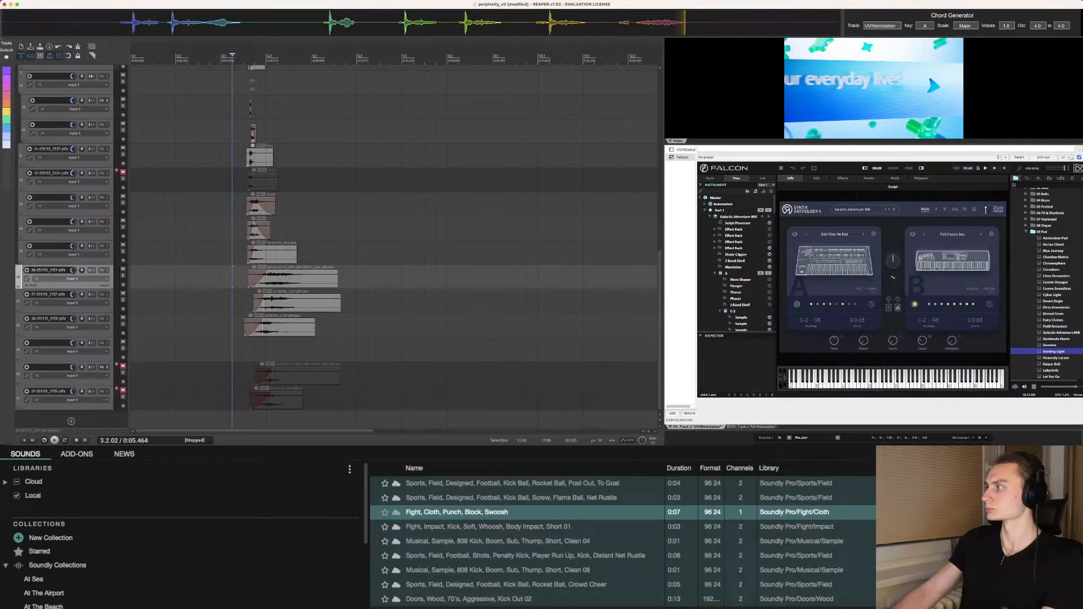
key("Down")
key("Up")
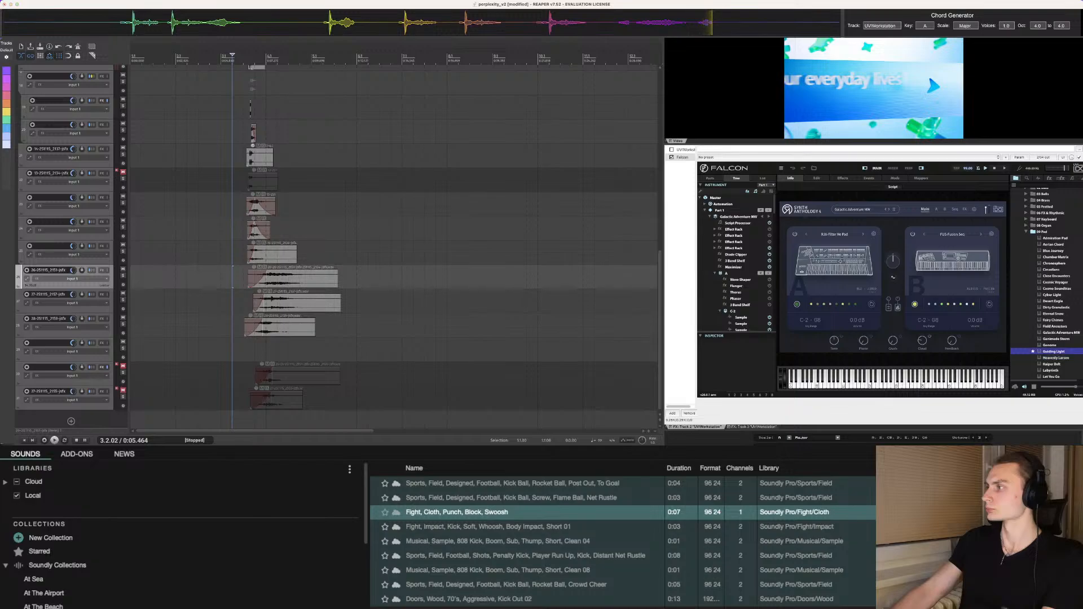
key("Return")
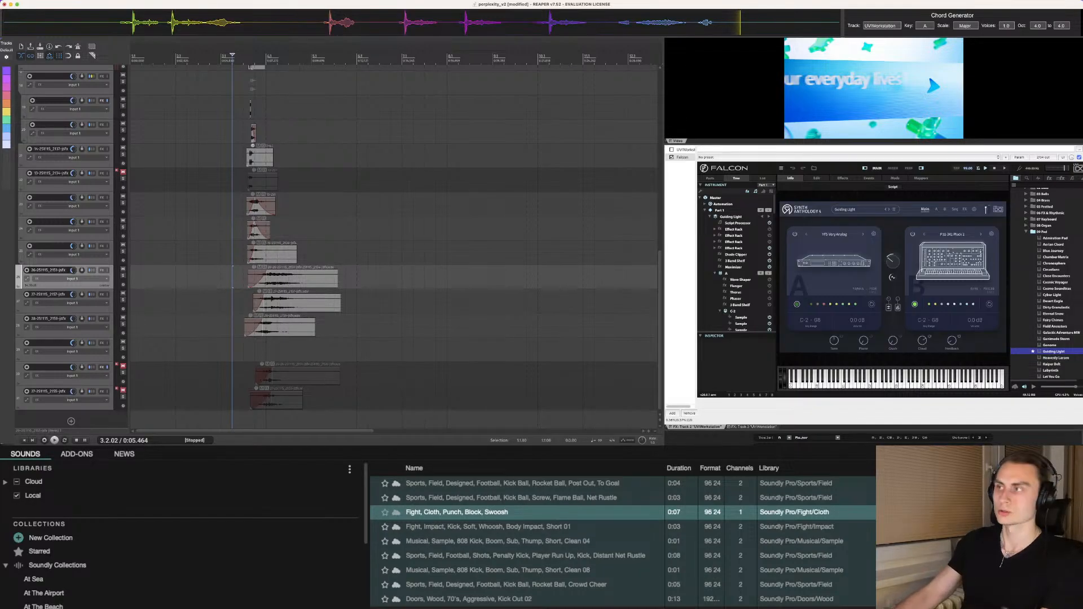
Step: Place the edit cursor where the synth layers begin and insert two new tracks below the empty one
left_click(294, 350)
left_click(324, 350)
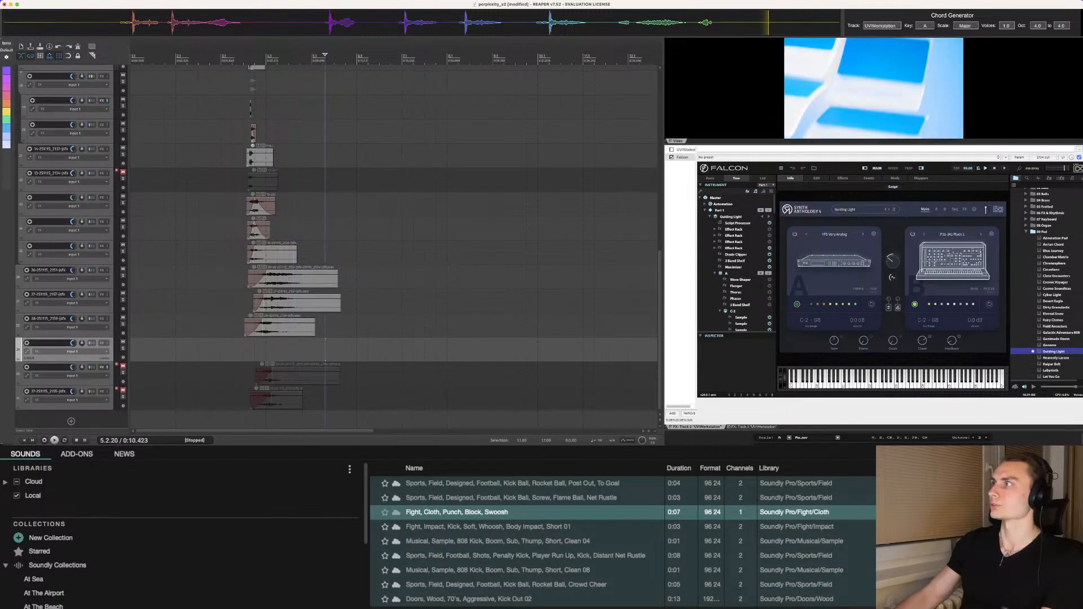
left_click(338, 350)
left_click(246, 349)
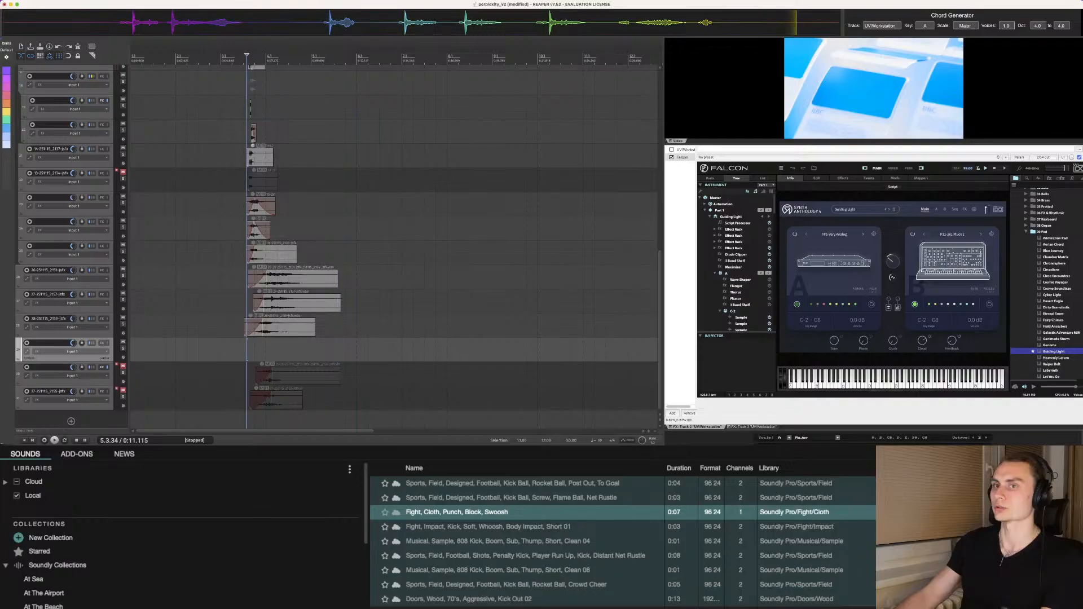
key("super+t")
key("super+t")
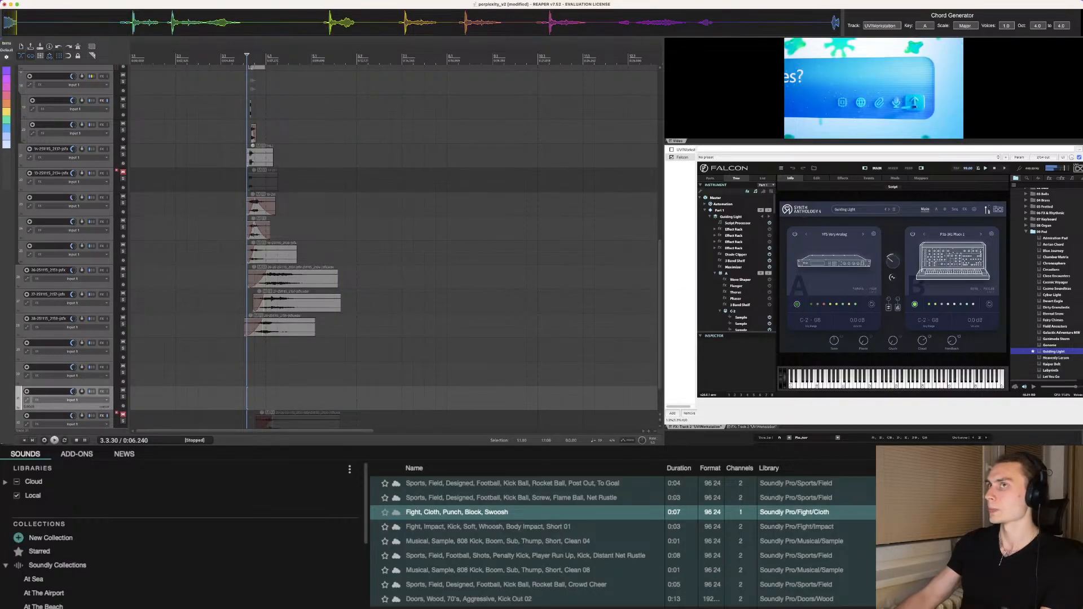
Step: Enlarge the docked area beneath Falcon to reveal the chord grid
key("super+Tab")
key("super+Tab")
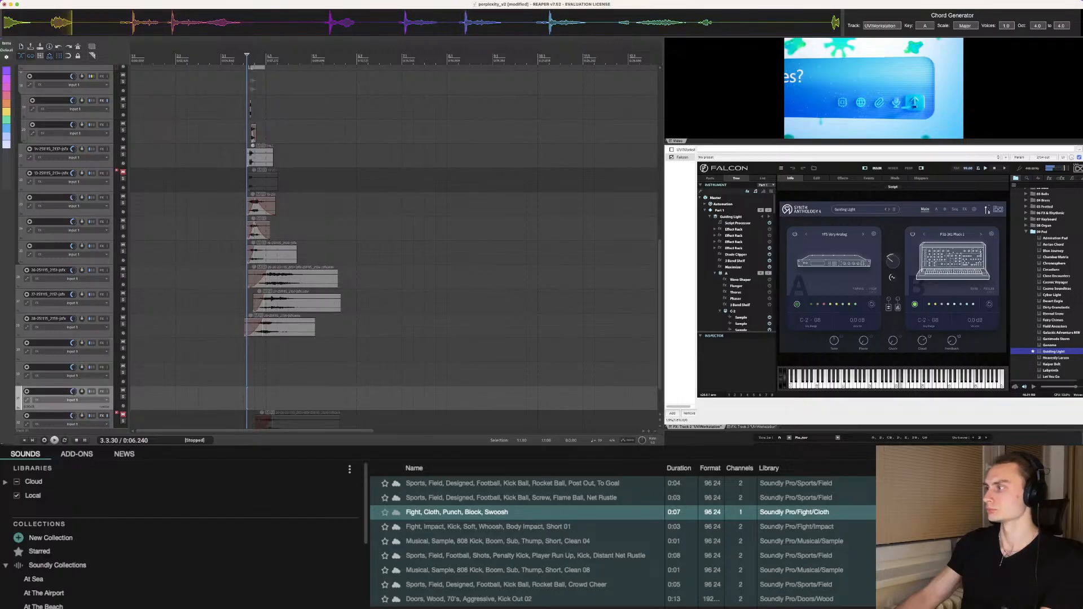
left_click_drag(874, 430, 874, 367)
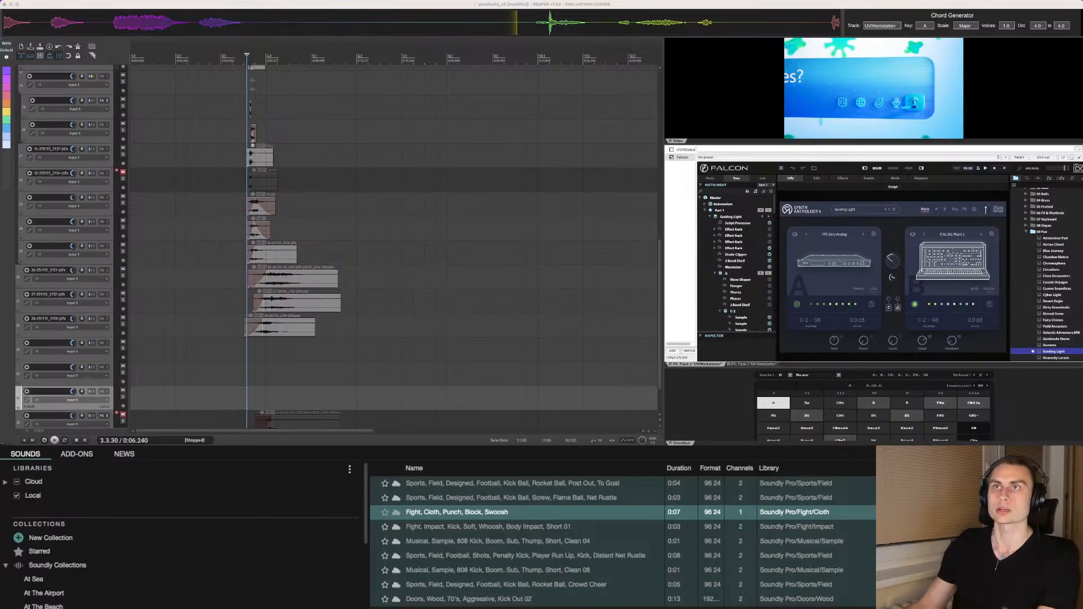
scroll(395, 248, "up", 10)
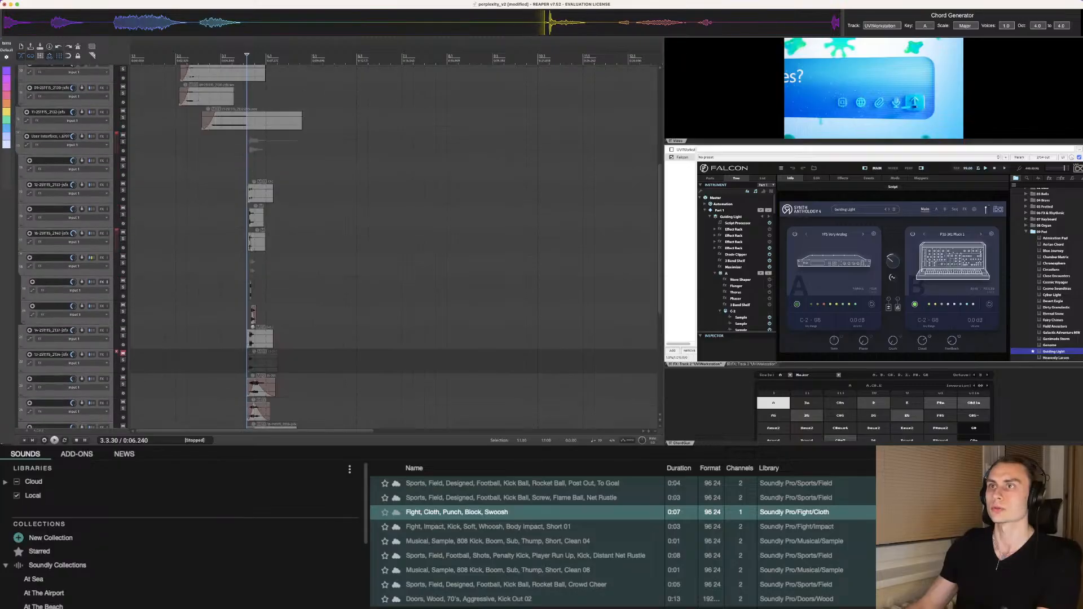
scroll(395, 249, "down", 5)
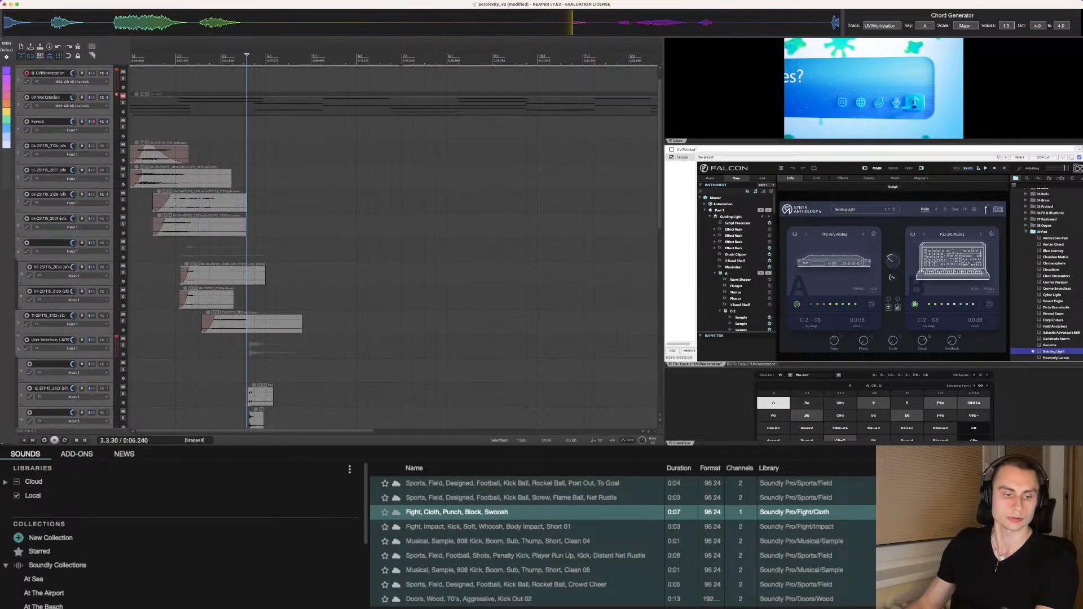
scroll(395, 249, "down", 4)
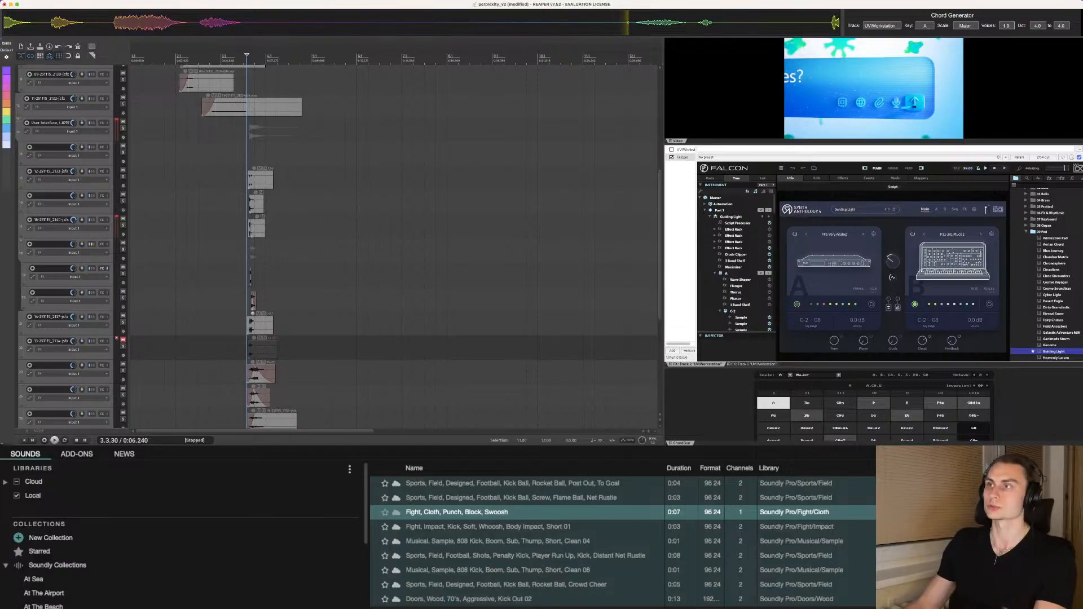
key("super+Tab")
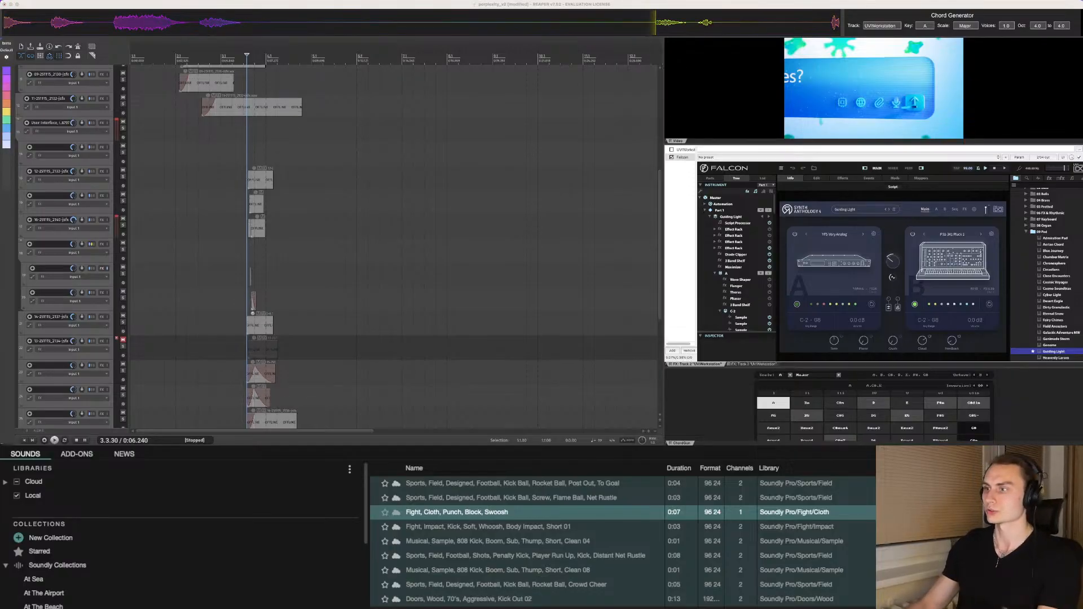
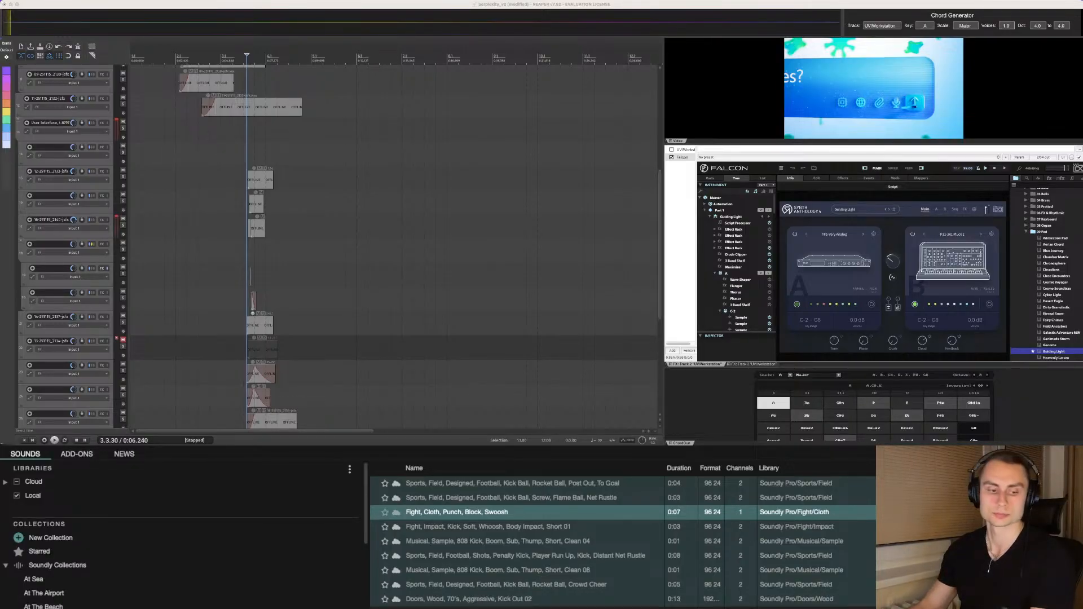
Step: Review the stack of layered tracks around the synth section, from the upper layers down to the muted clips
left_click(226, 202)
scroll(227, 202, "up", 2)
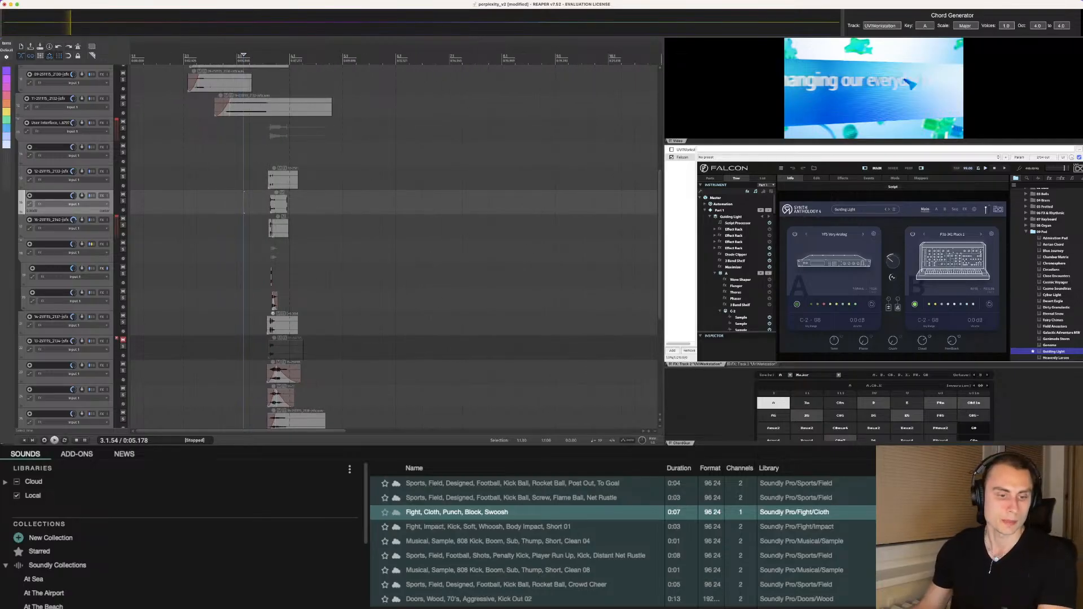
left_click(254, 227)
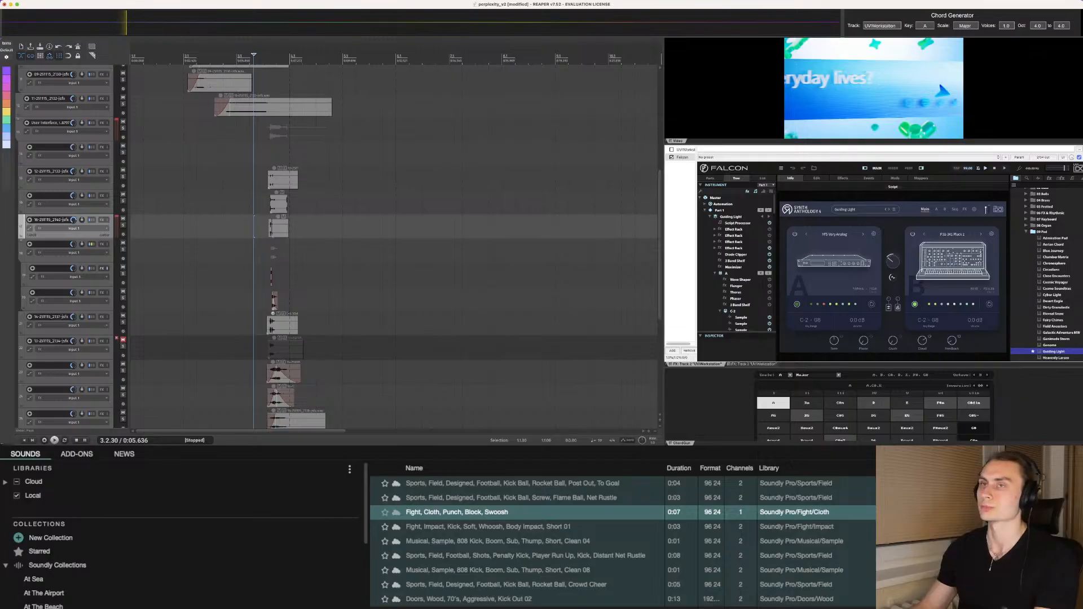
left_click(68, 187)
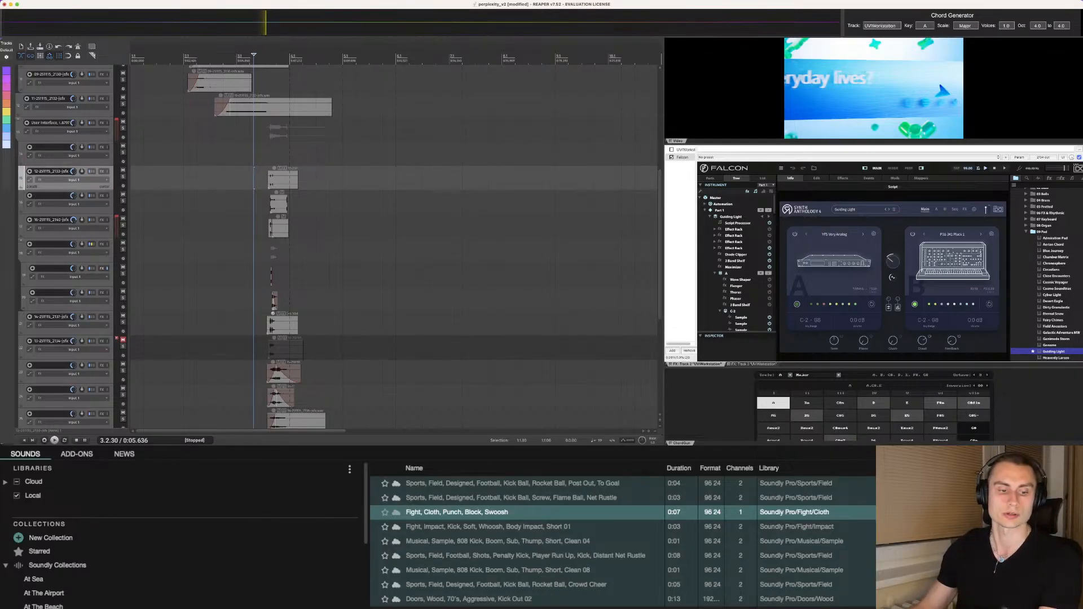
scroll(395, 248, "down", 8)
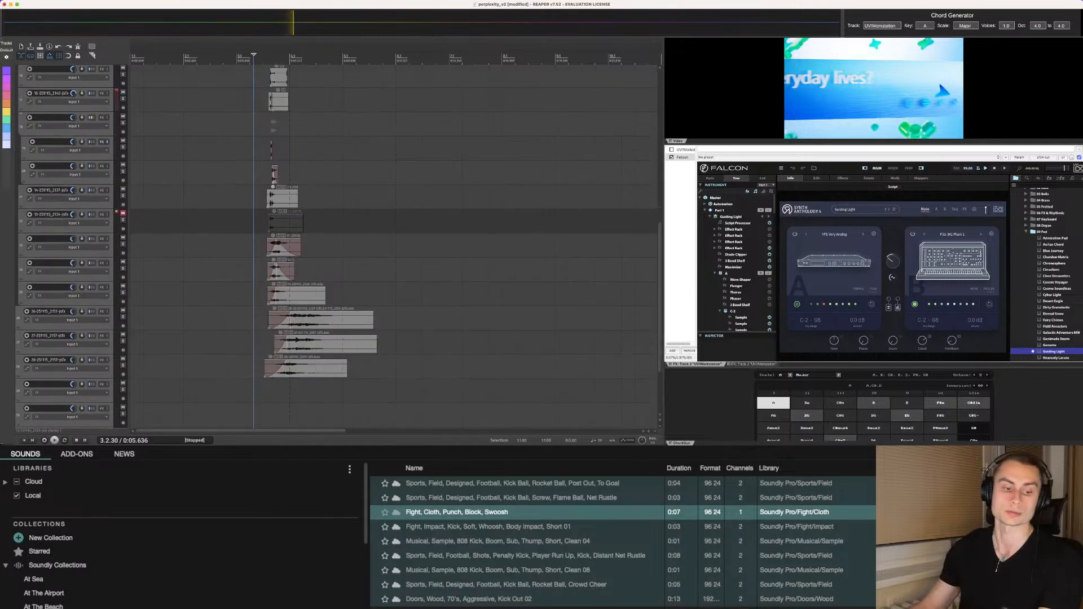
scroll(395, 248, "up", 1)
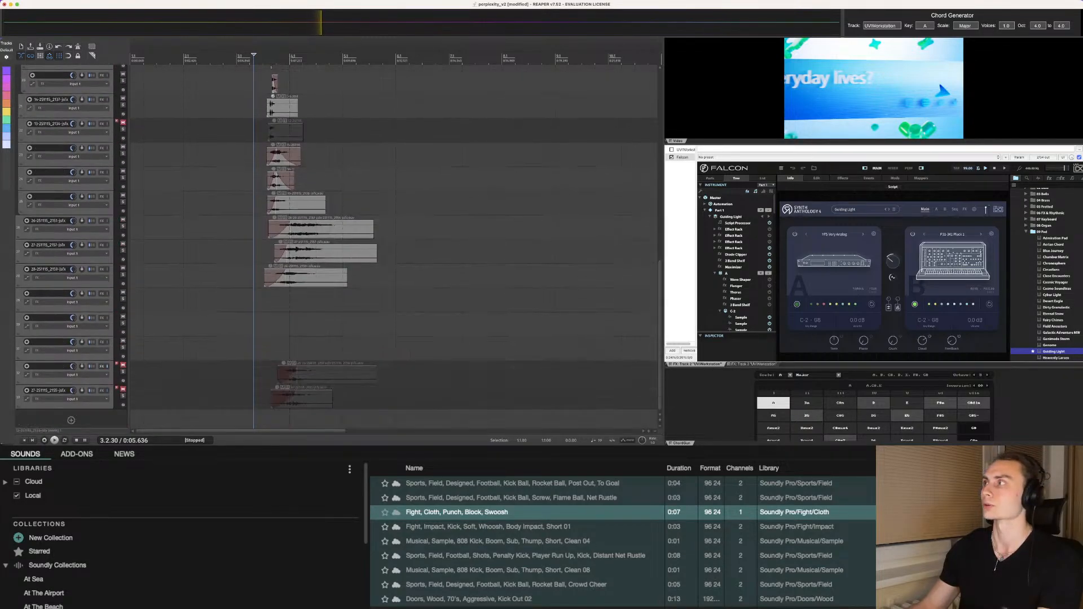
scroll(395, 249, "up", 2)
scroll(395, 249, "down", 4)
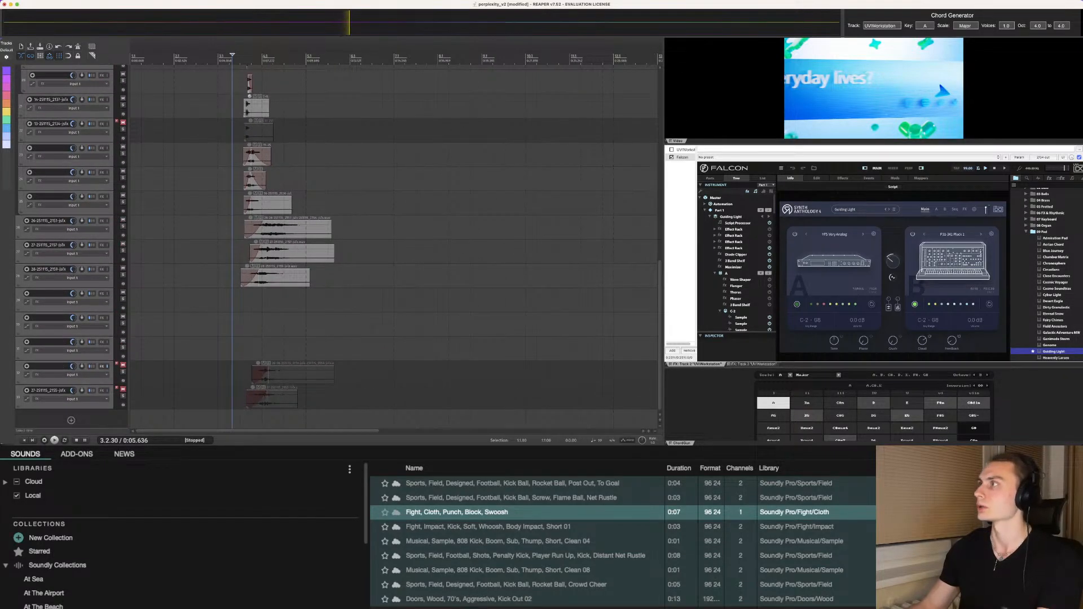
Step: Place the edit cursor shortly before the synth layers begin and play back the mix against the video
left_click(237, 253)
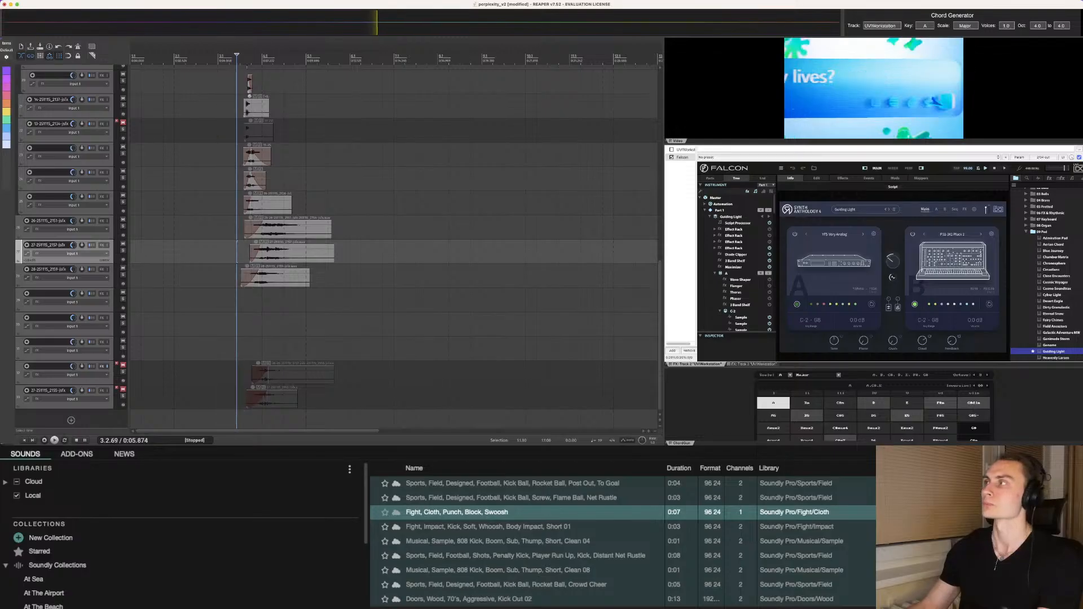
scroll(395, 248, "up", 2)
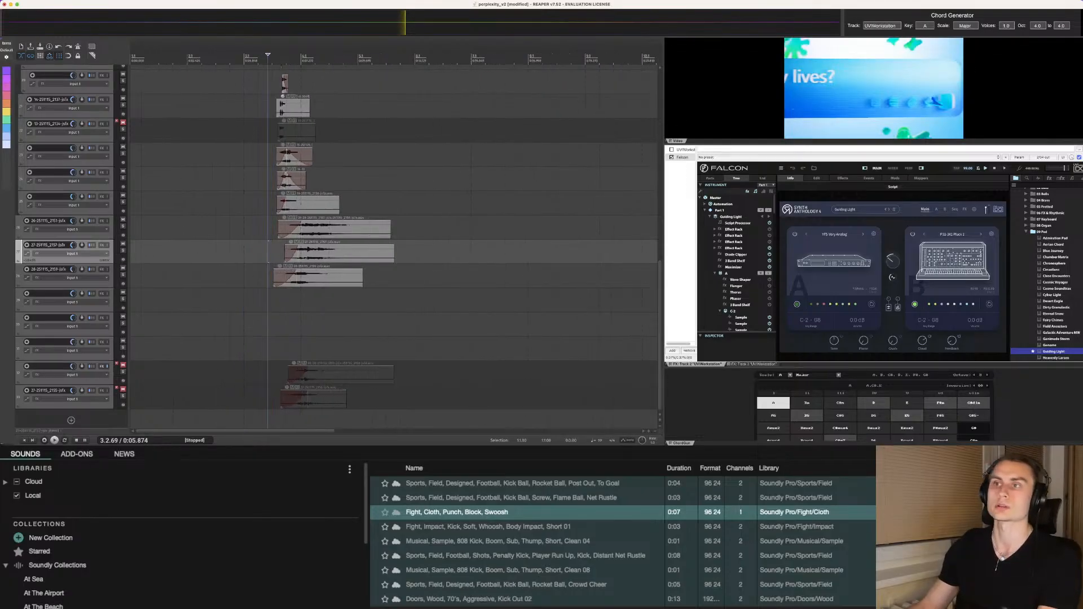
scroll(395, 248, "down", 1)
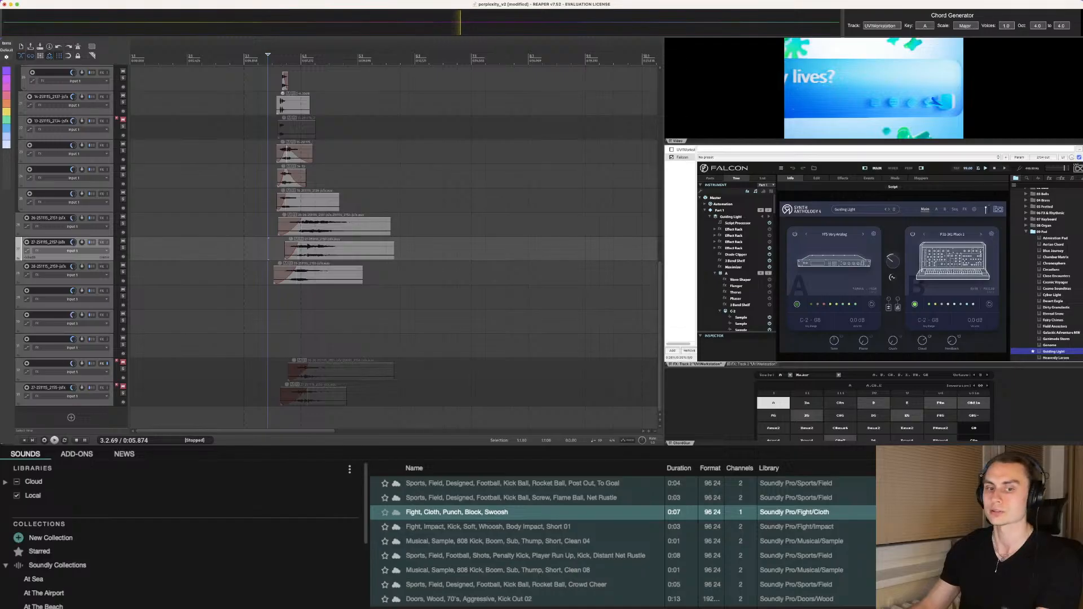
key("space")
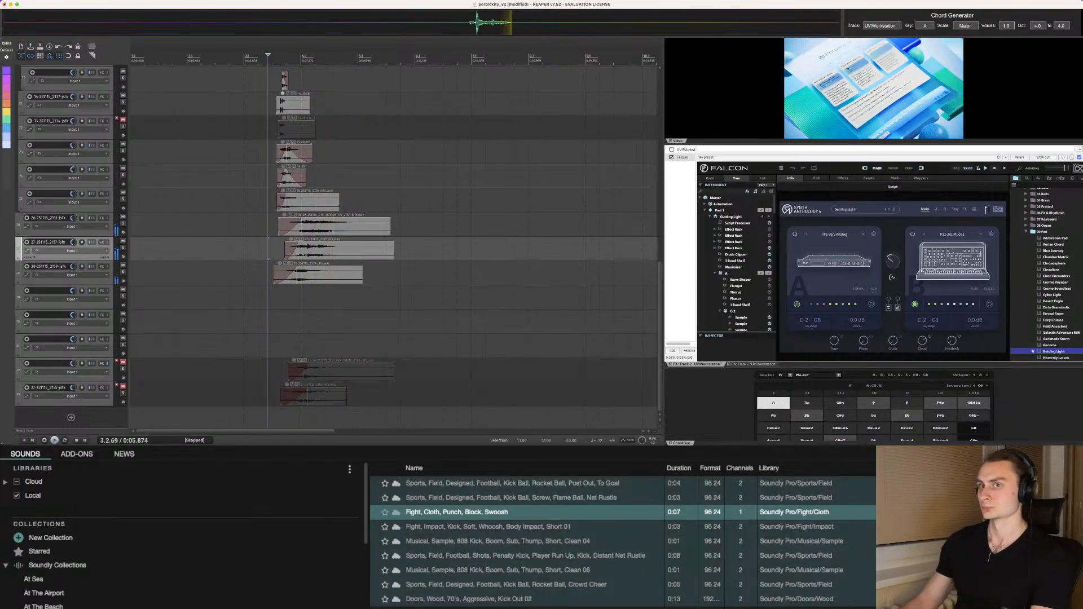
key("space")
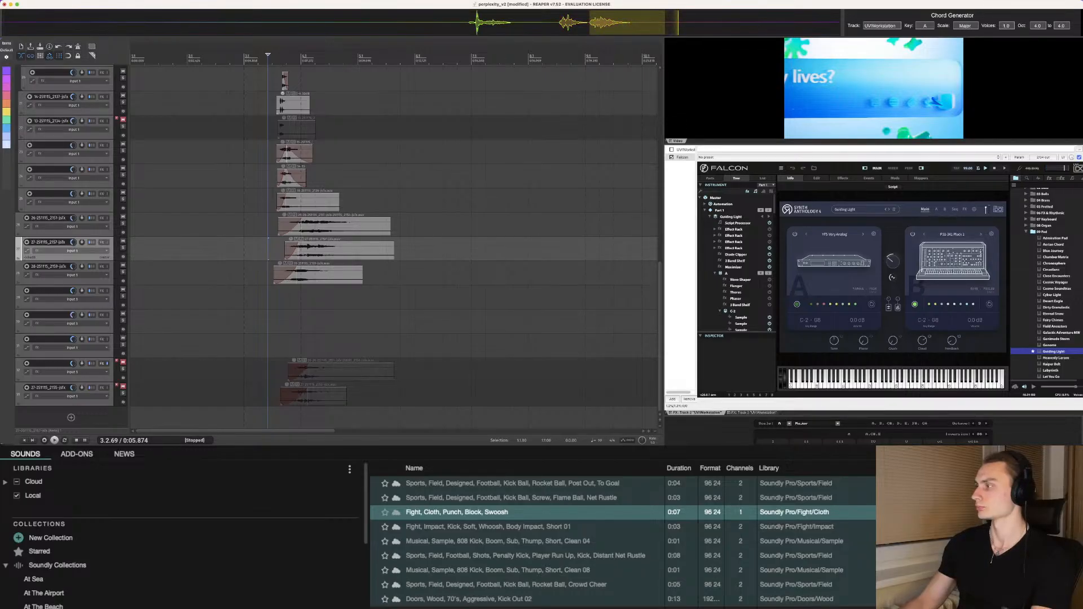
Step: Play a Guiding Light chord from the chord grid and place the captured audio on the empty track below the layers
left_click_drag(873, 417, 874, 382)
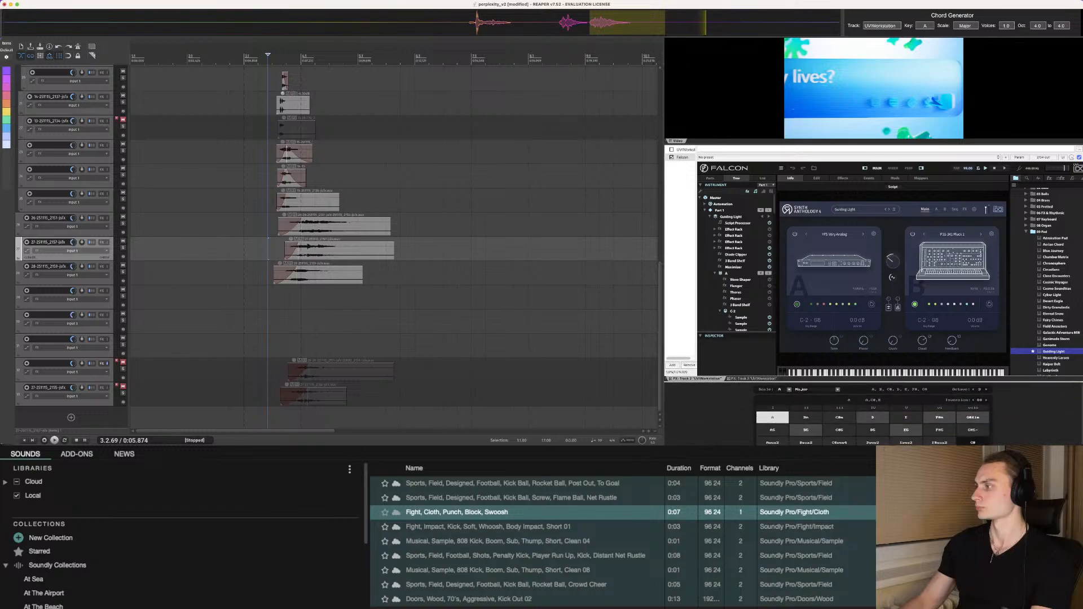
left_click(840, 441)
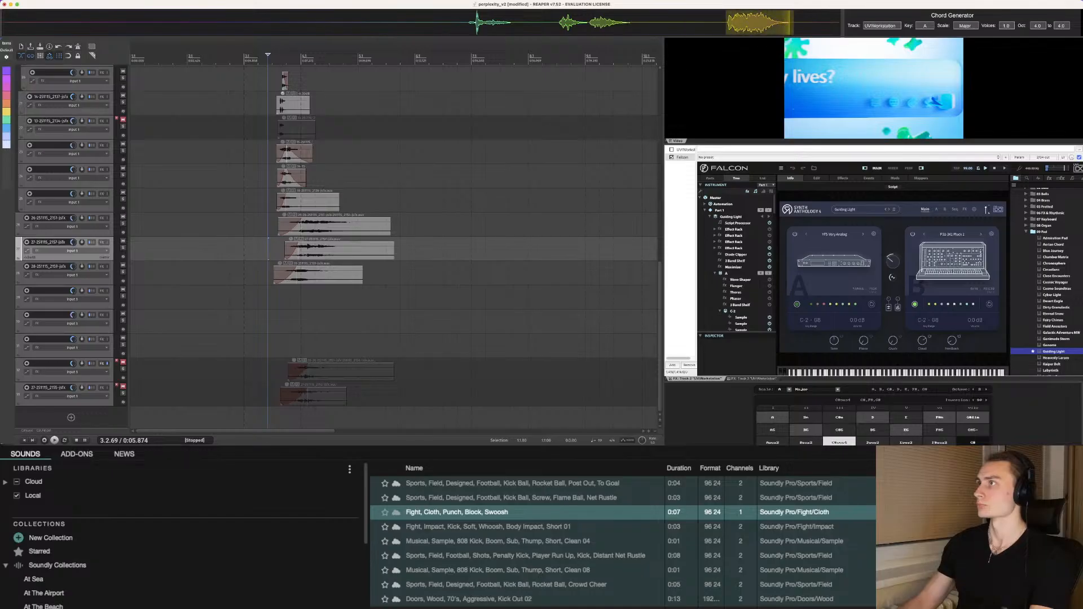
left_click_drag(768, 22, 368, 291)
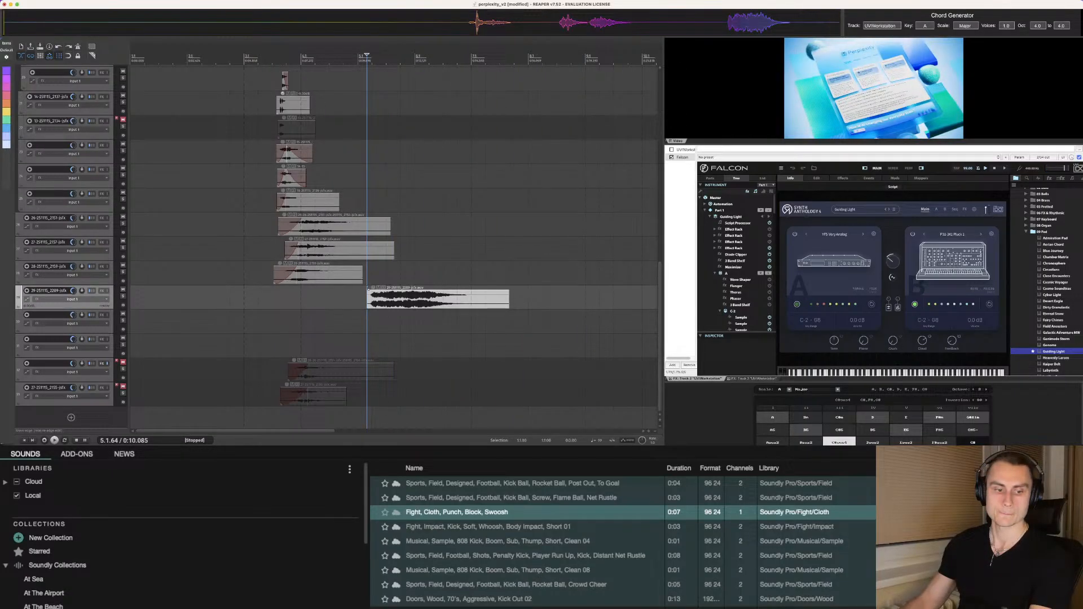
Step: Shift the Guiding Light clip slightly earlier so it starts just before the layer above ends, and play back the mix
left_click_drag(368, 290, 391, 295)
left_click(324, 299)
left_click(276, 307)
key("space")
key("space")
key("space")
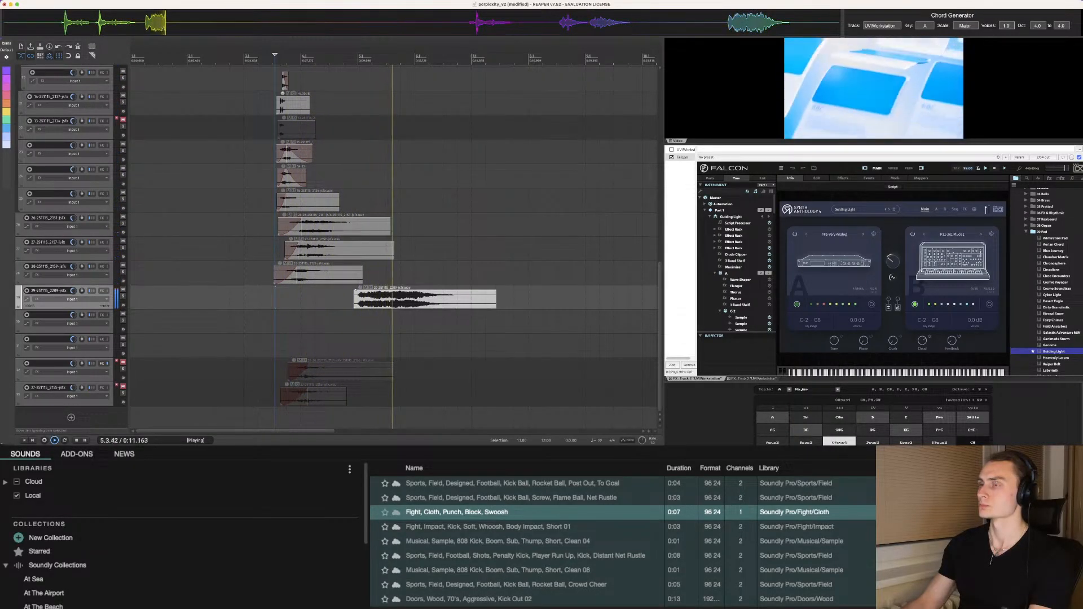
key("space")
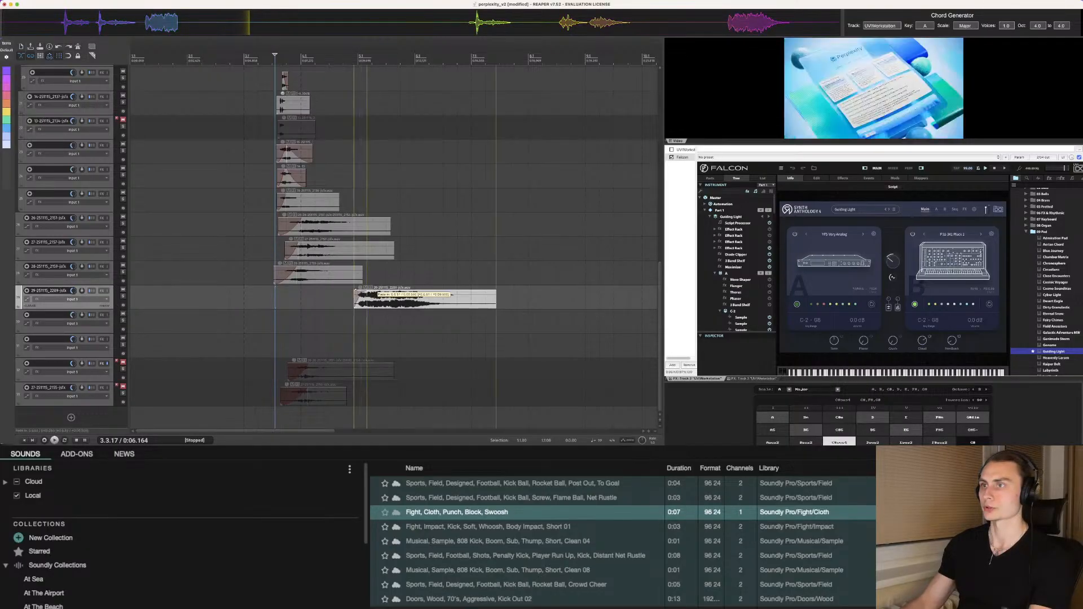
Step: Replay the mix through the Guiding Light clip, repeating it from a slightly earlier cursor position
key("space")
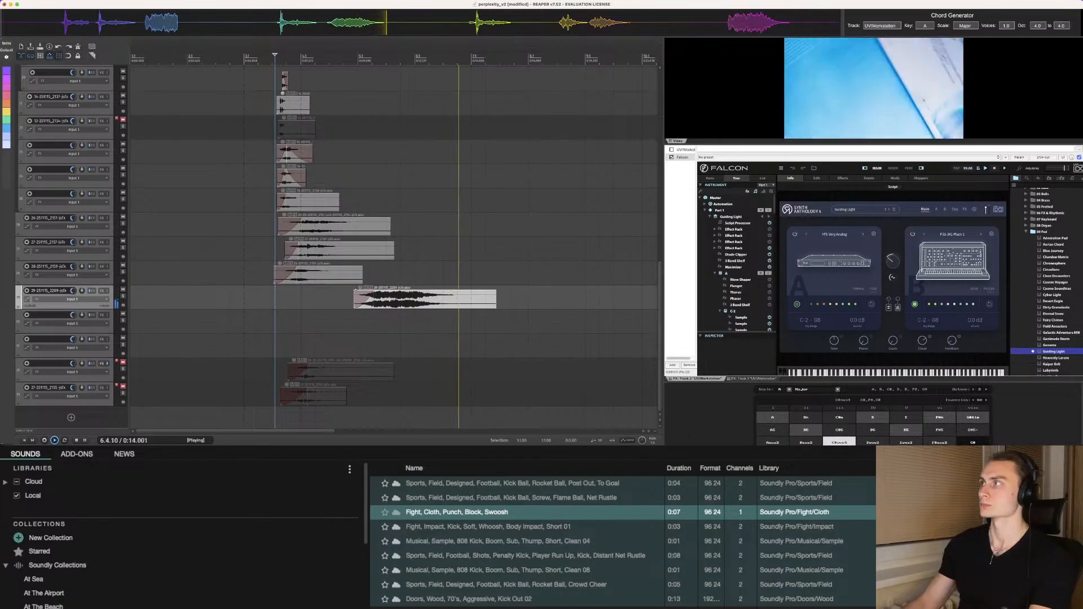
key("space")
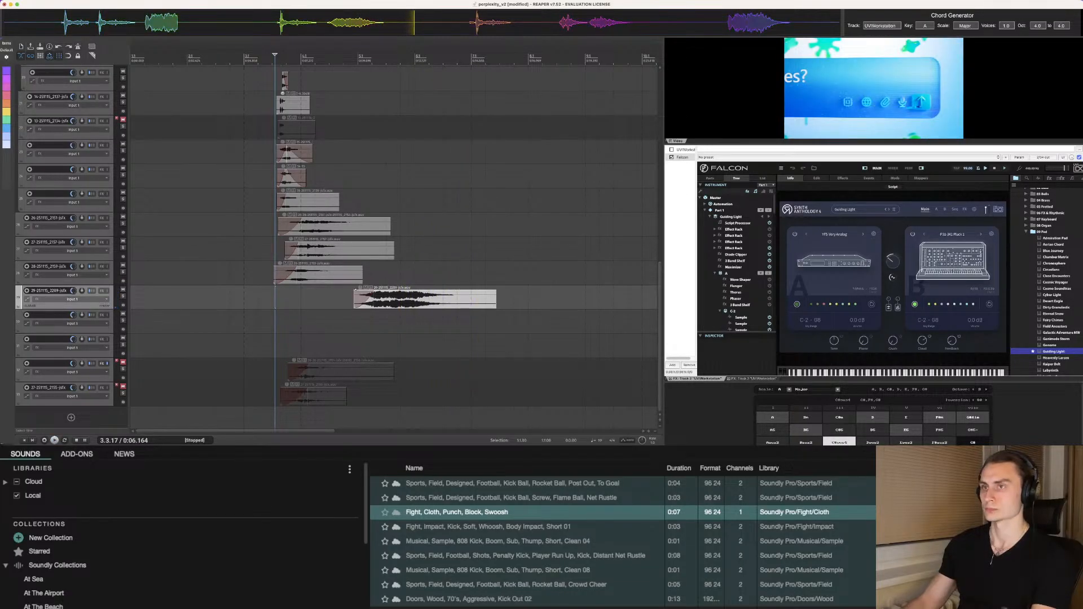
left_click(261, 273)
key("space")
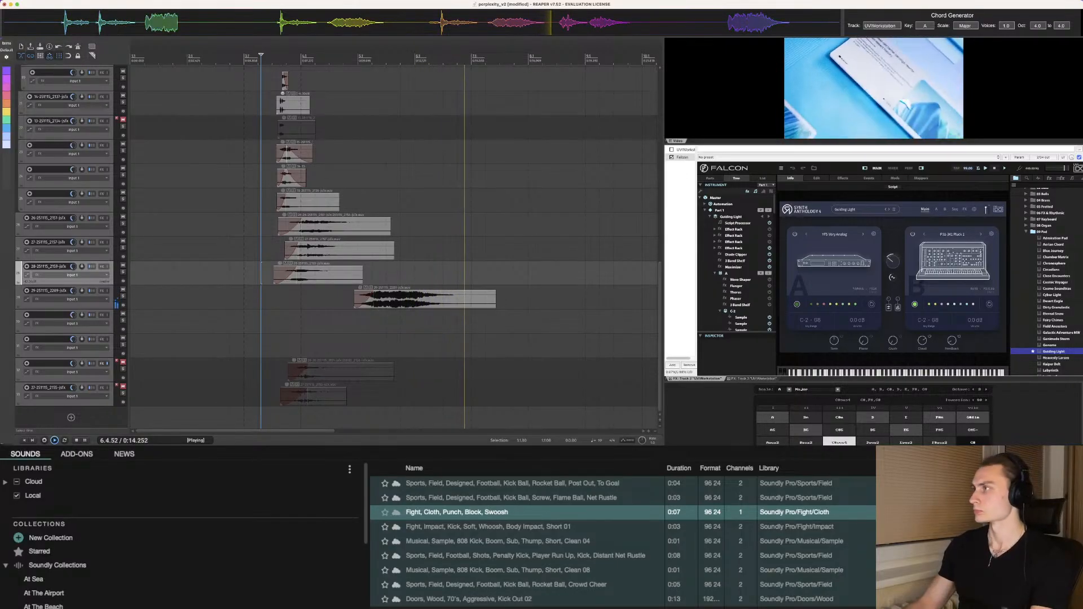
key("space")
Step: Browse the pad presets after Guiding Light and load Life Breath
left_click(1056, 357)
key("Down")
key("Down")
key("Down")
key("Down")
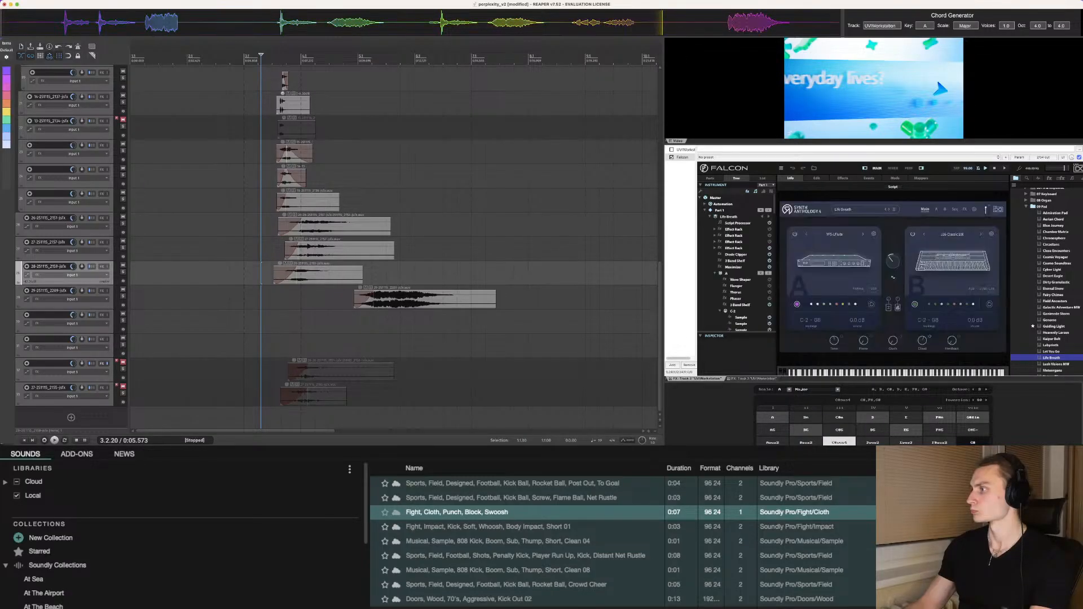
Step: Place the captured Life Breath audio on the track below the Guiding Light clip and toggle that track's solo
left_click_drag(874, 383, 874, 396)
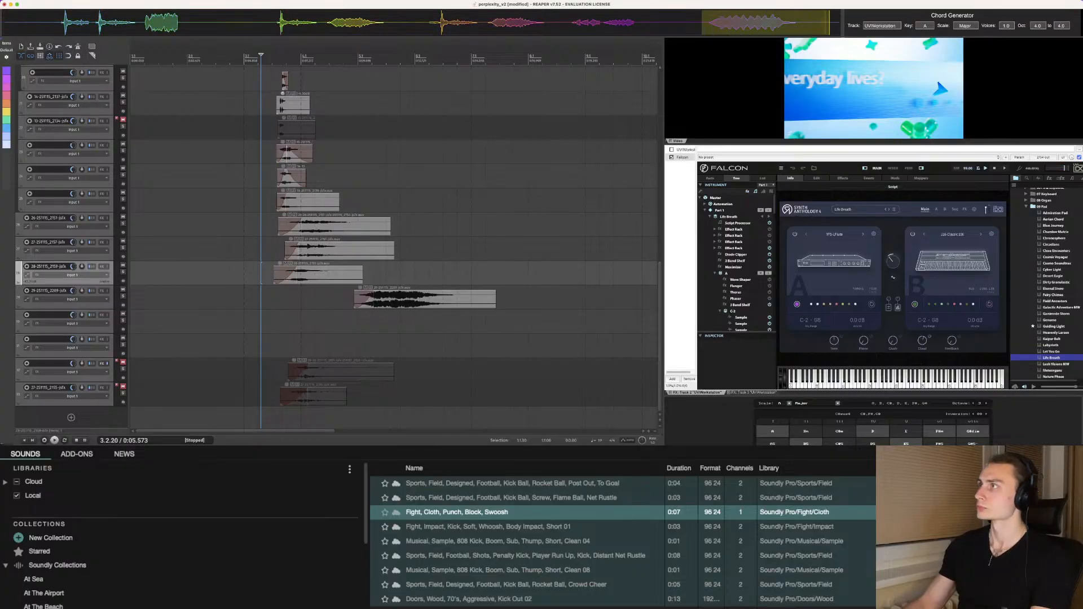
left_click_drag(759, 23, 353, 315)
key("F6")
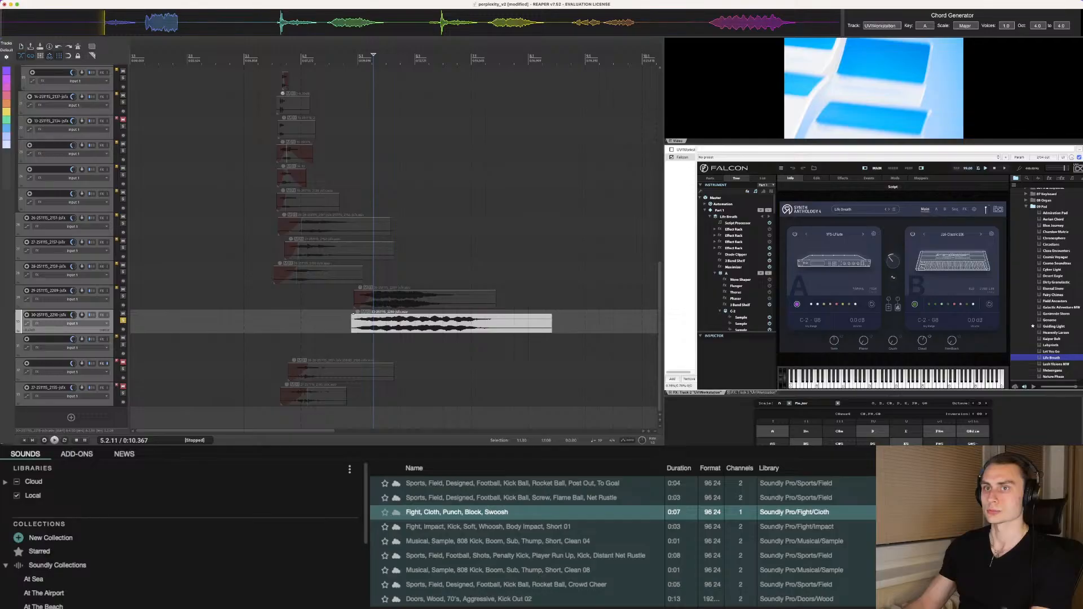
key("F6")
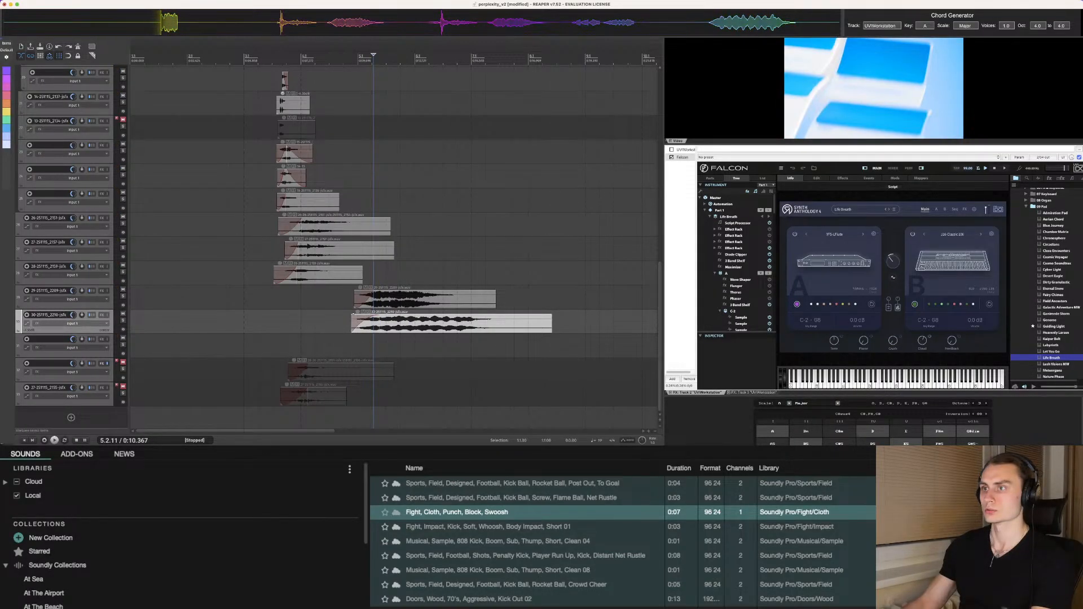
Step: Place the edit cursor just before the two new pad clips and play them back together in the mix
left_click(348, 294)
key("space")
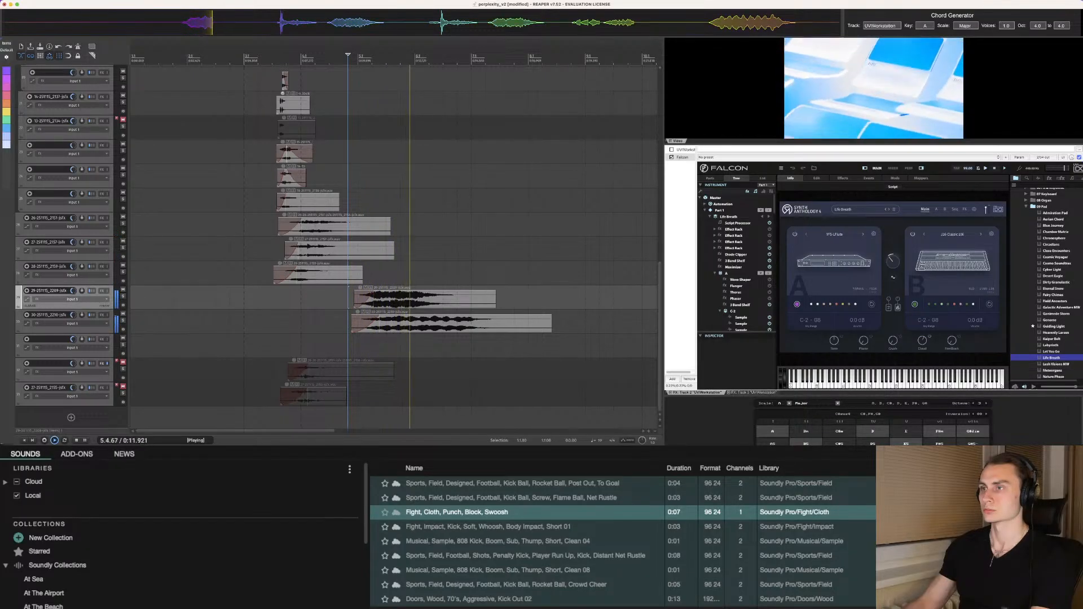
key("space")
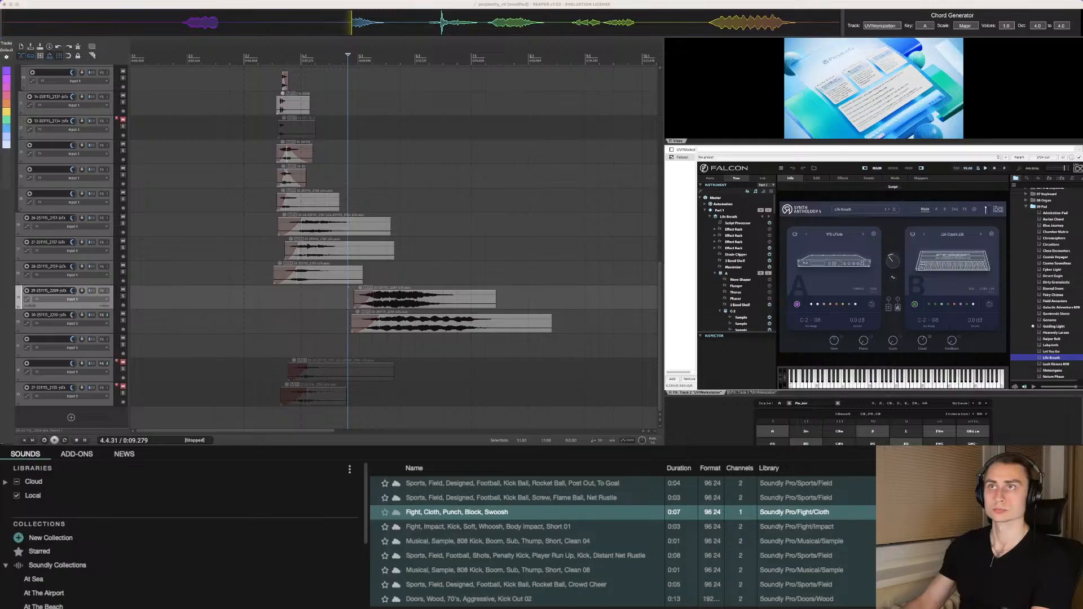
key("space")
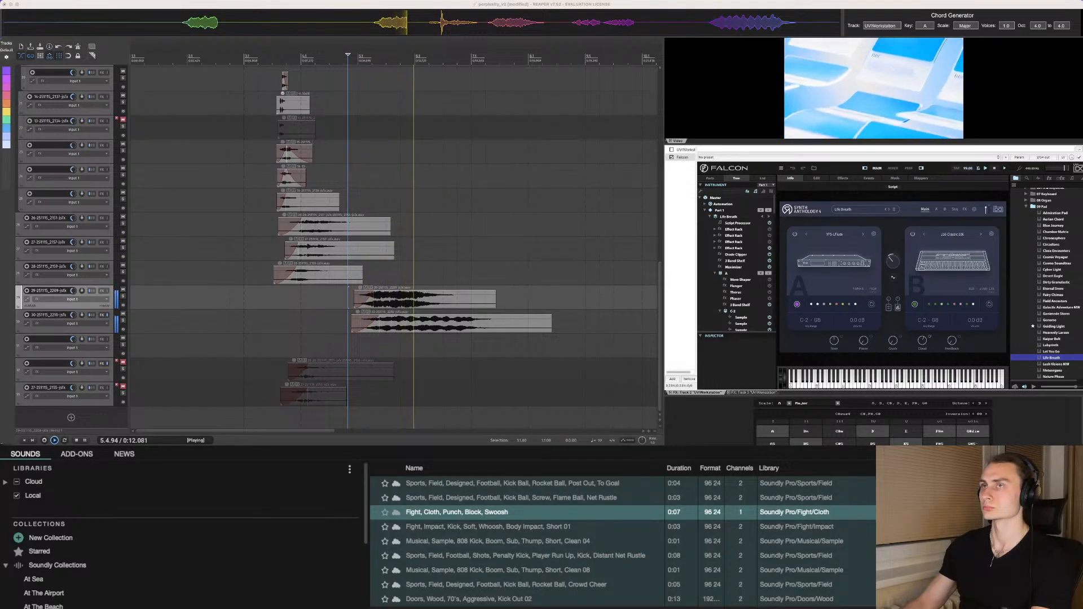
key("space")
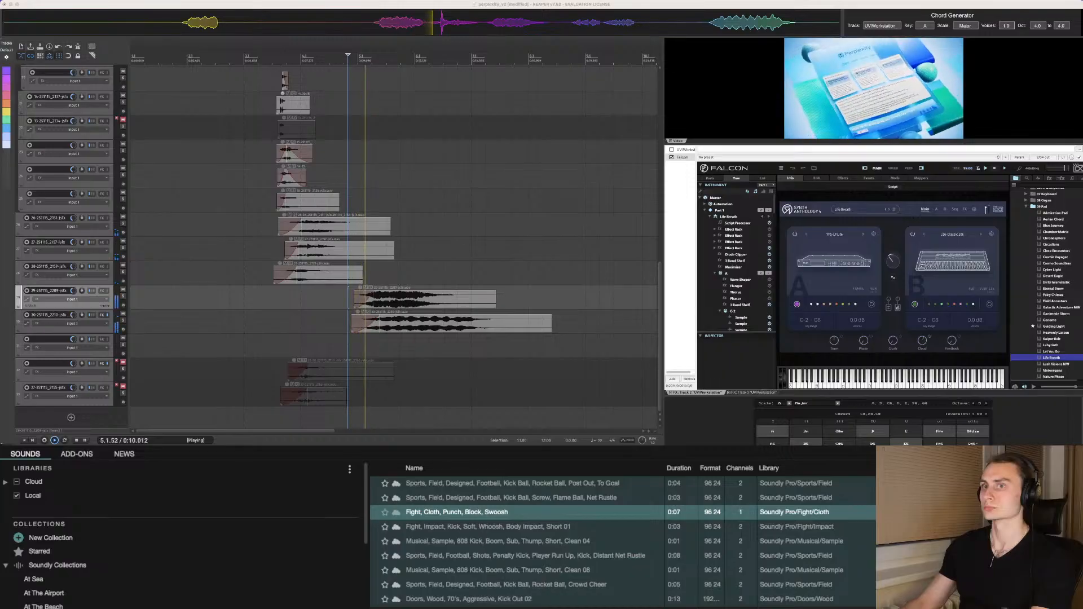
Step: Solo the Life Breath track and the Guiding Light track in turn and audition each on its own
left_click(123, 320)
key("space")
key("space")
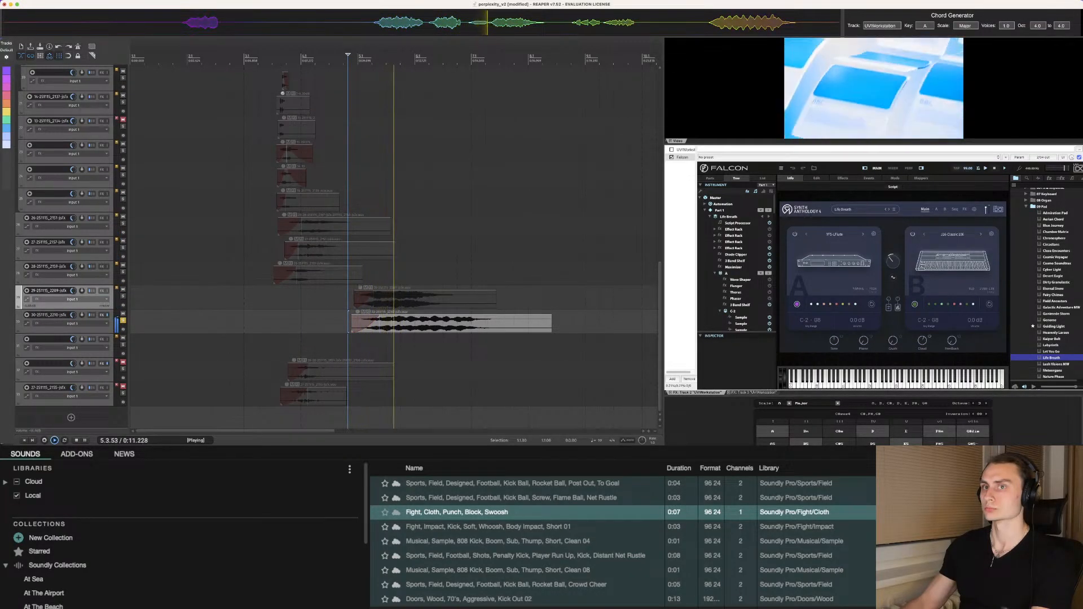
key("space")
left_click(123, 296)
left_click(123, 321)
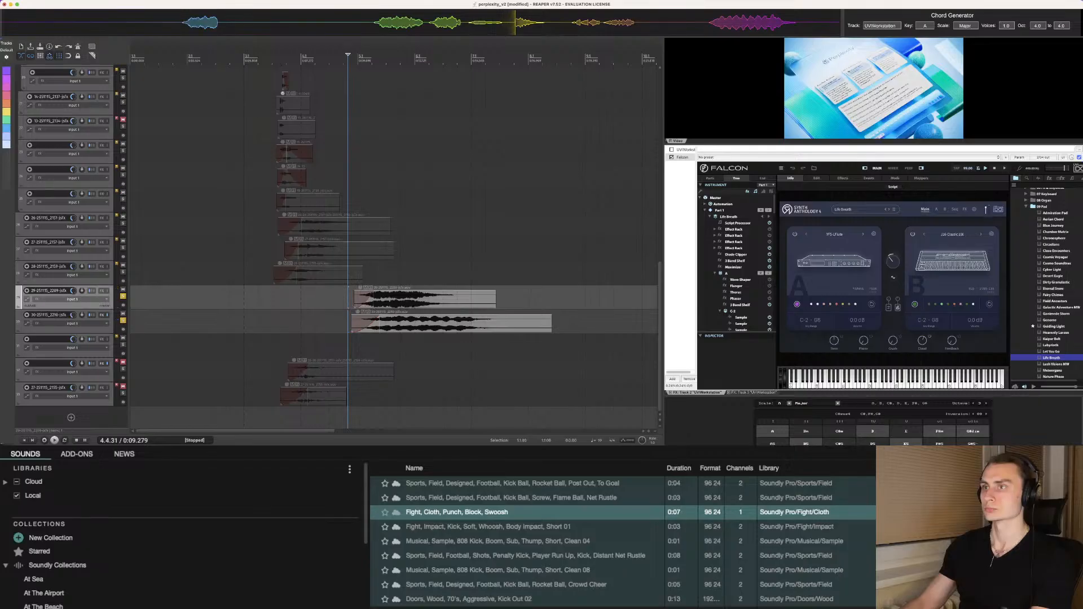
key("space")
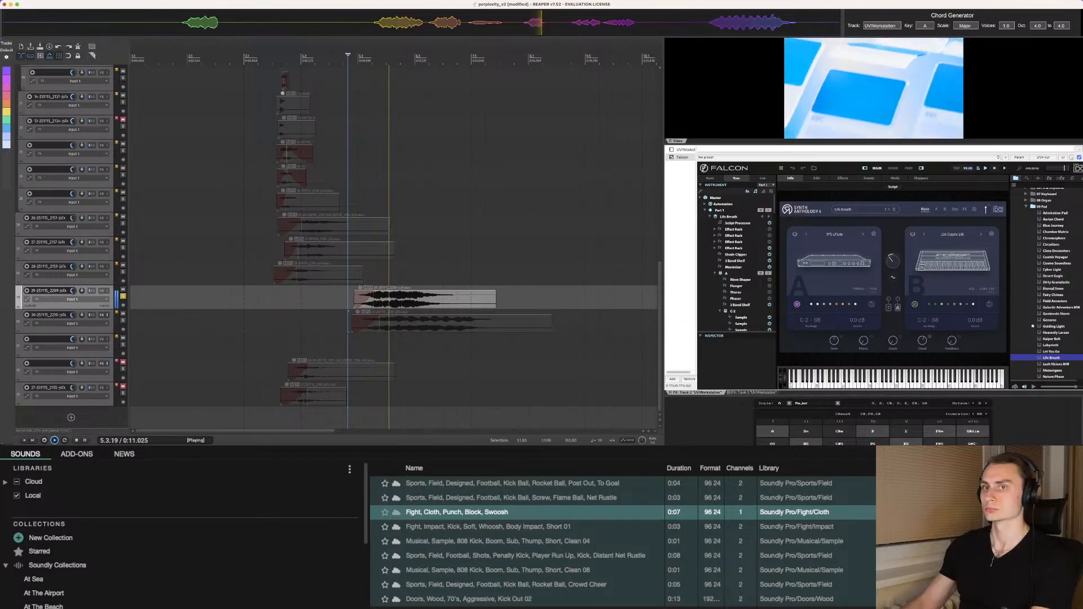
key("space")
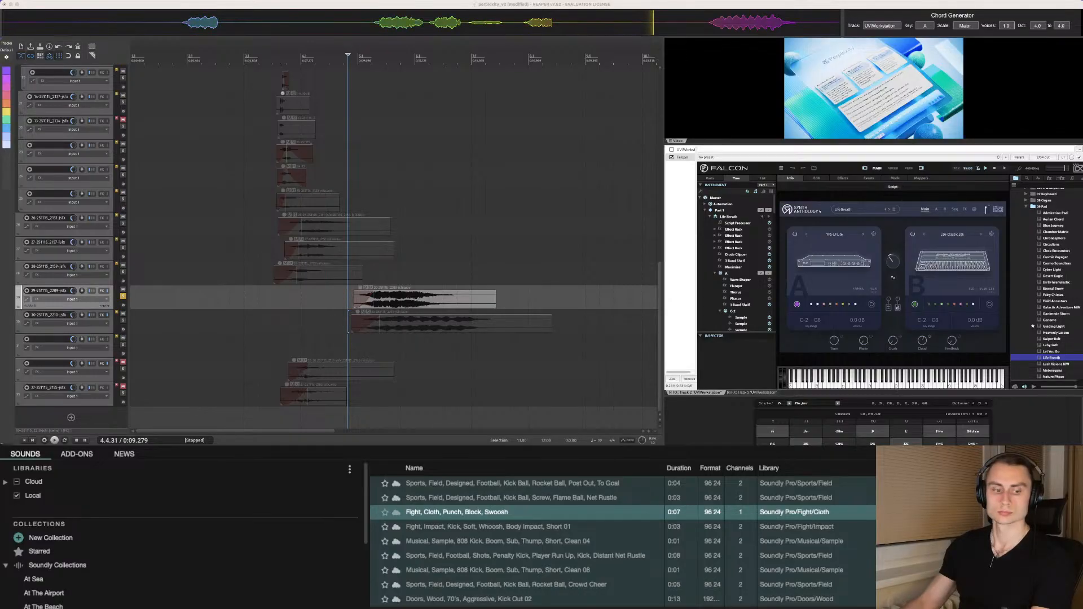
key("space")
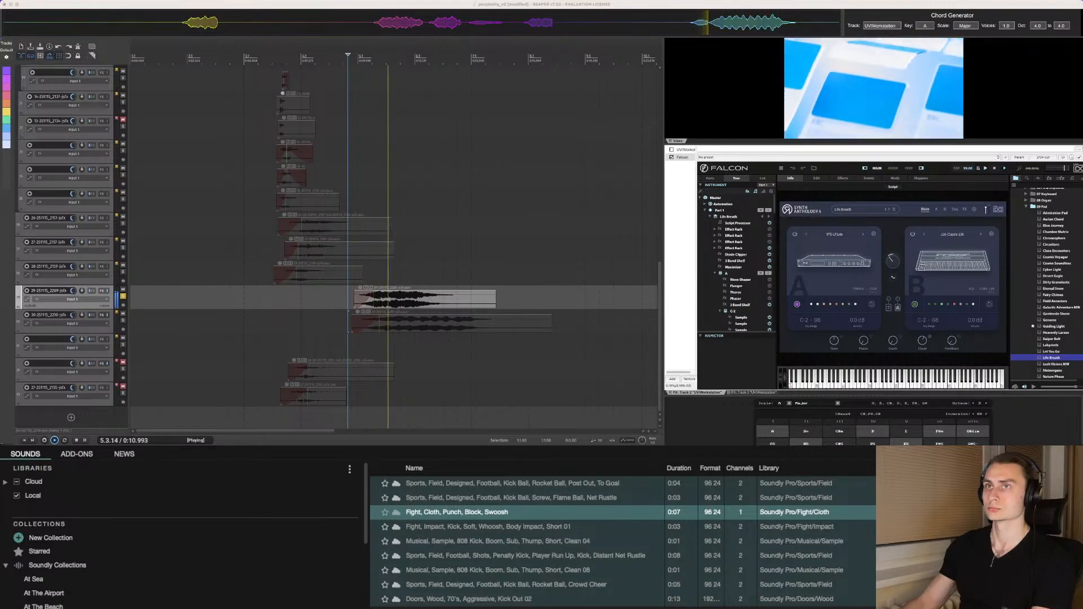
key("space")
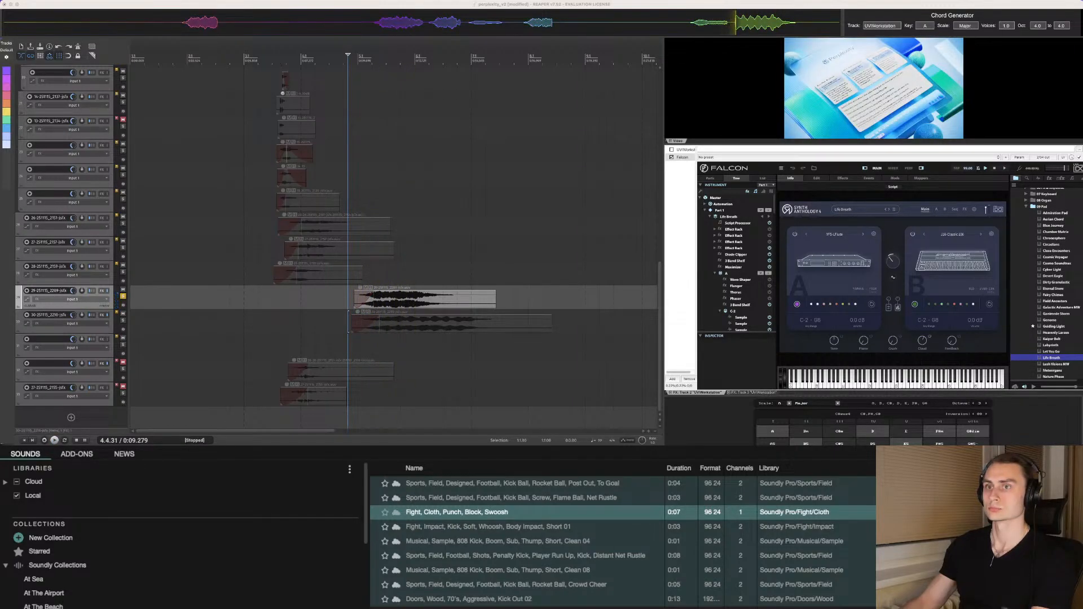
Step: Clear the track solo and play back the full mix from just before the two pad clips
key("space")
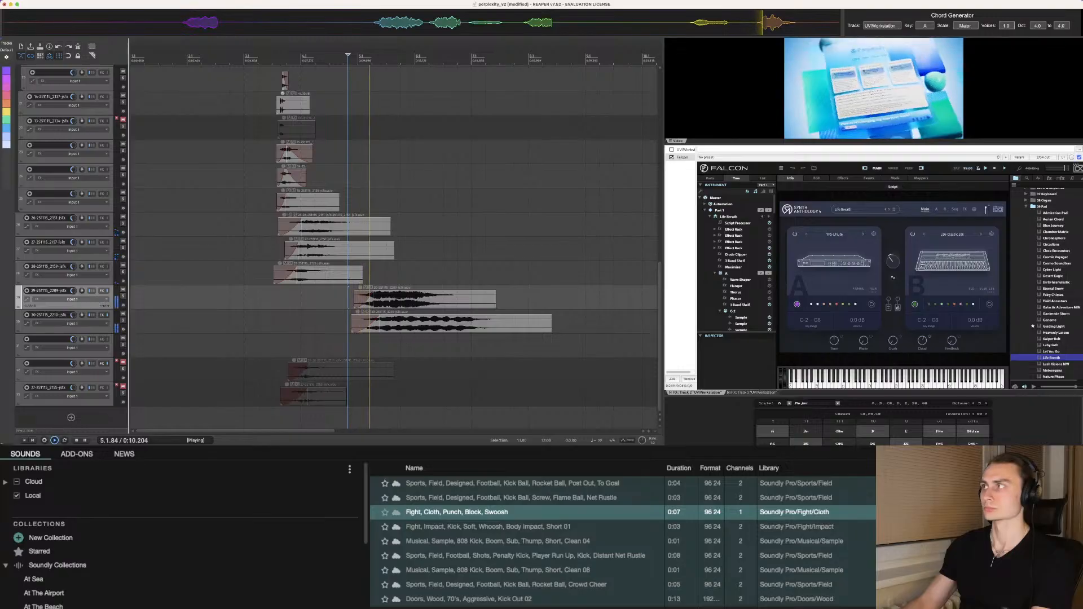
key("space")
key("space")
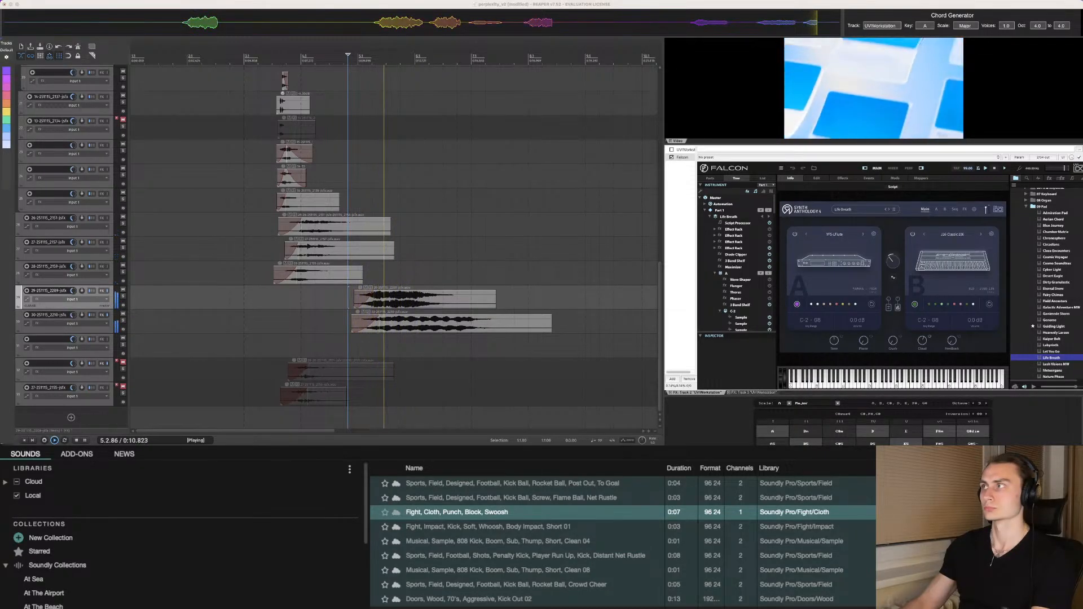
Step: Stop the current playback and listen to the two pad clips in the mix once more from the edit cursor
key("space")
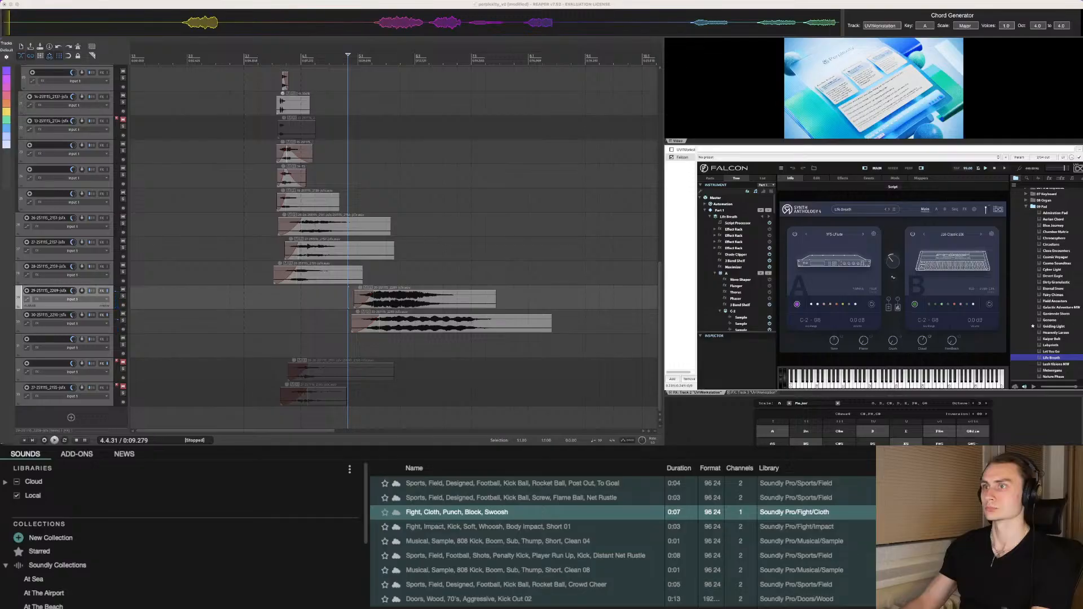
key("super+Tab")
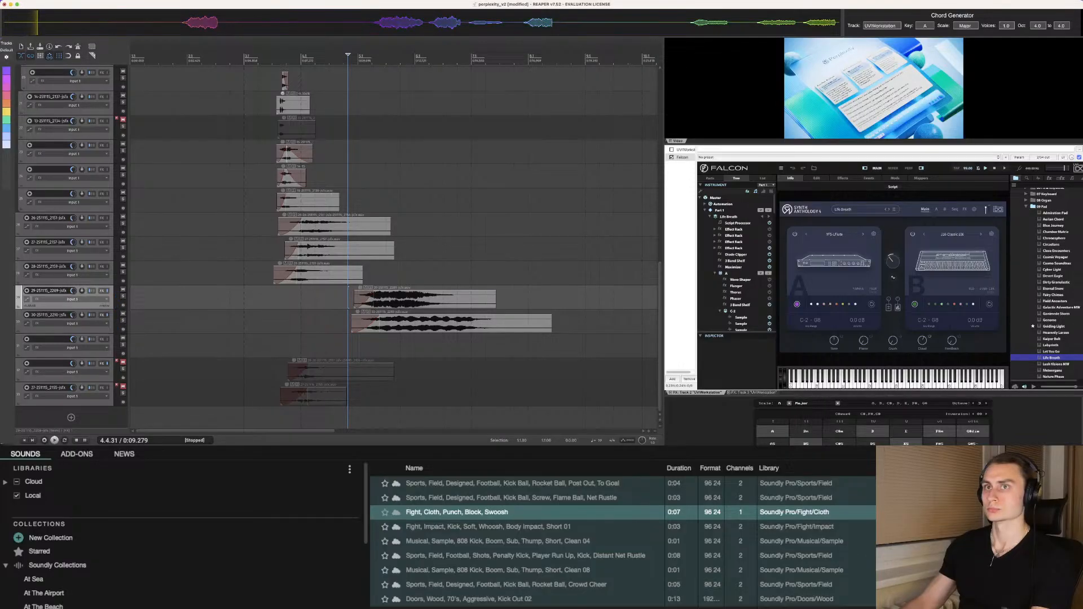
key("super+Tab")
key("space")
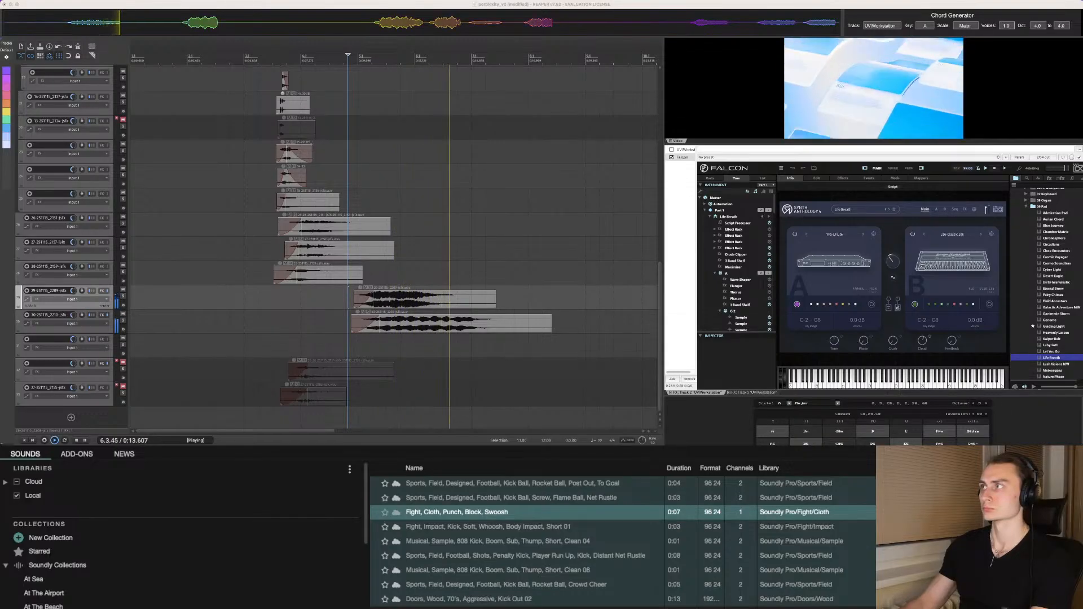
key("space")
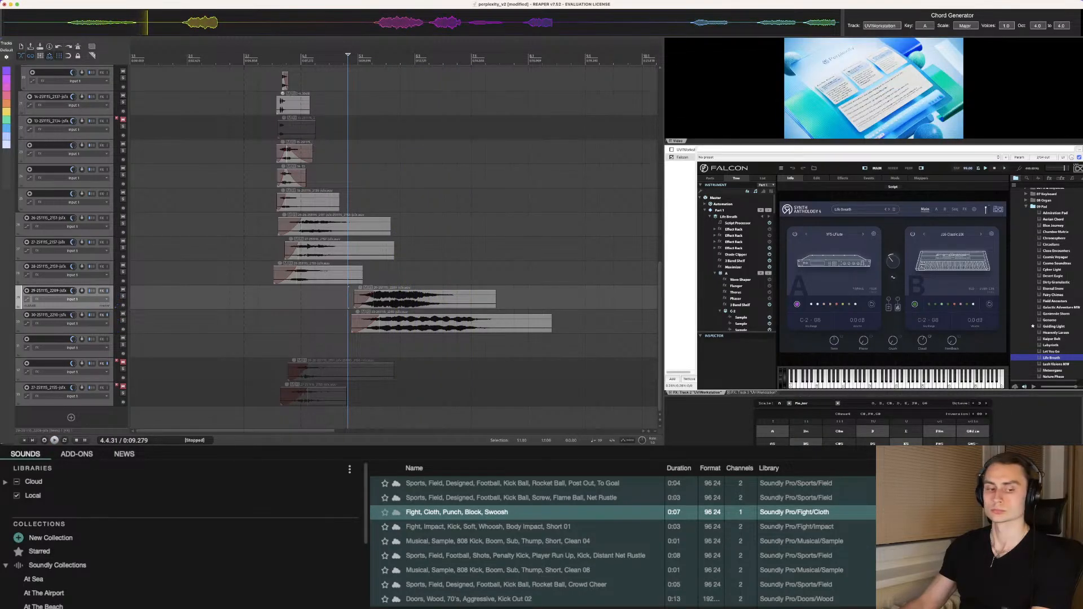
Step: Save the project and insert four new empty tracks below the Life Breath track
left_click(324, 298)
key("super+s")
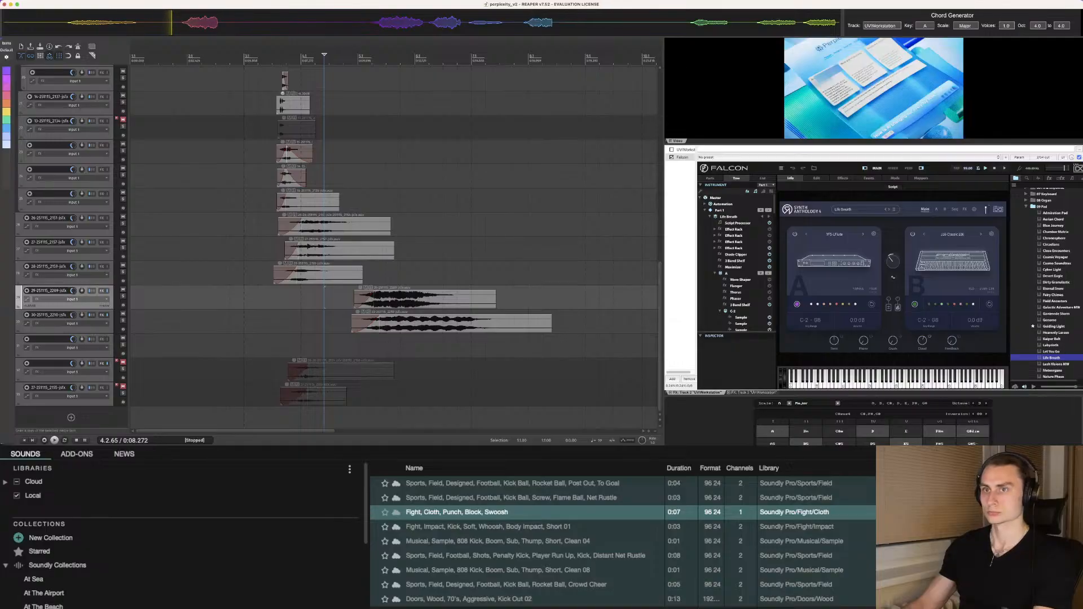
left_click(49, 316)
key("super+t")
key("super+t")
key("super+t")
key("super+t")
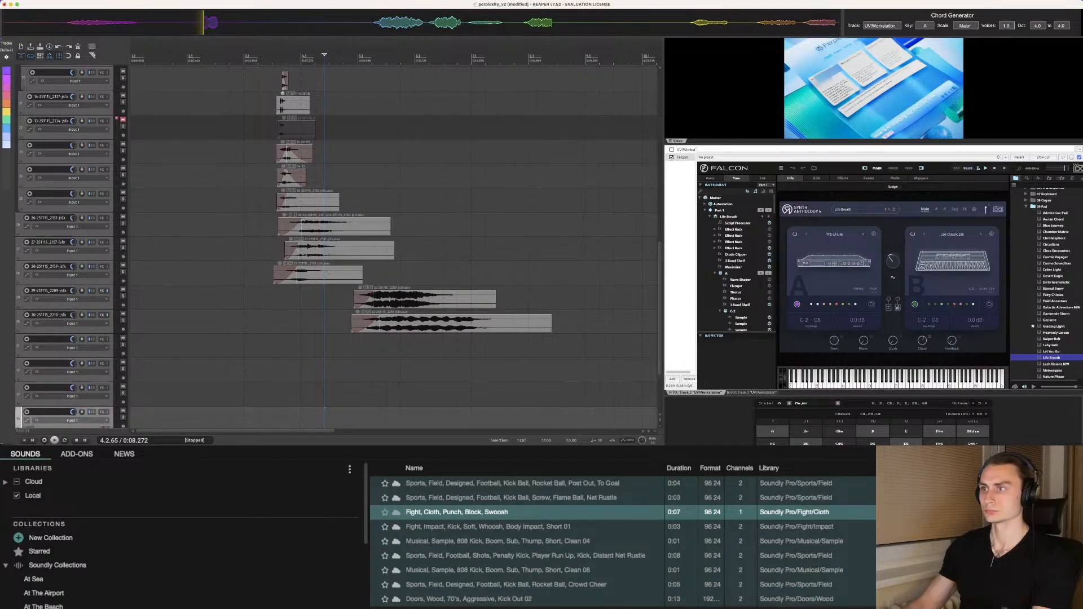
Step: Browse Falcon's pad presets below Life Breath, through Nature Phase and Pipe Drone, for another layer
key("Down")
key("Down")
key("Down")
key("Down")
key("Down")
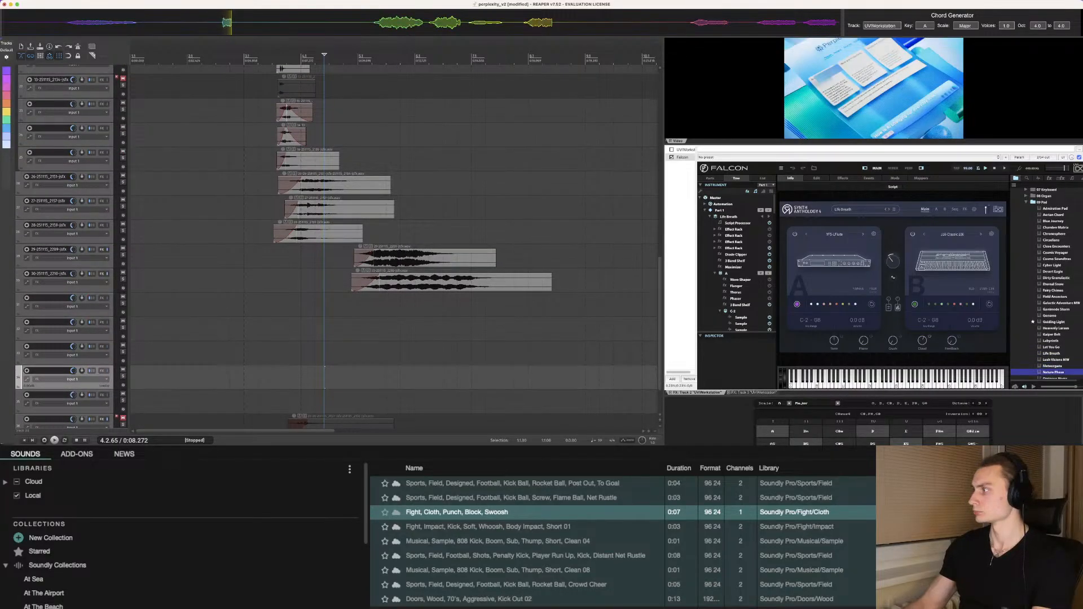
key("Down")
key("Down")
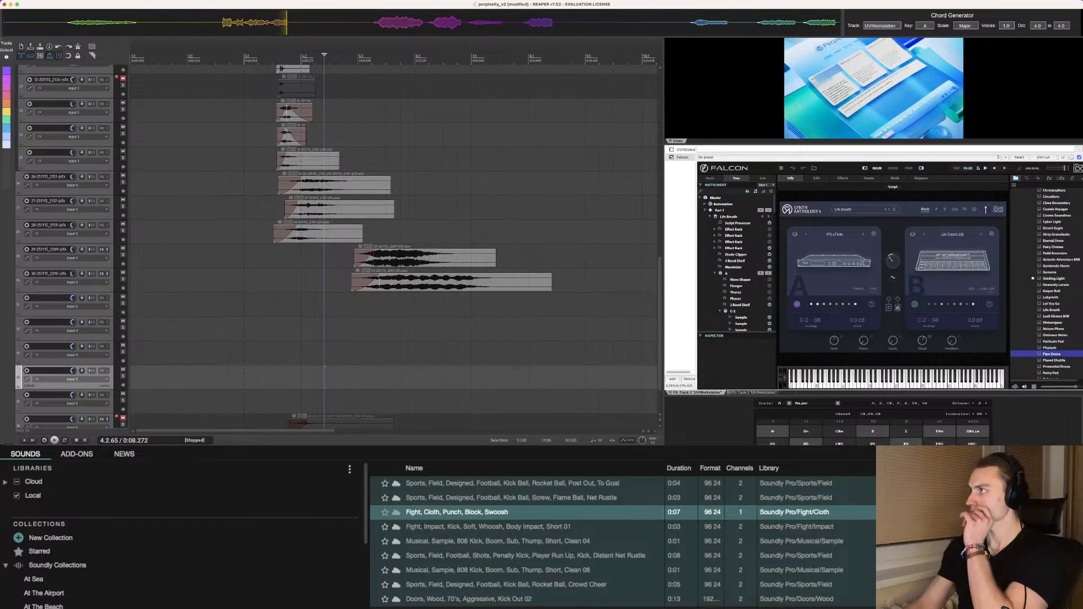
key("Down")
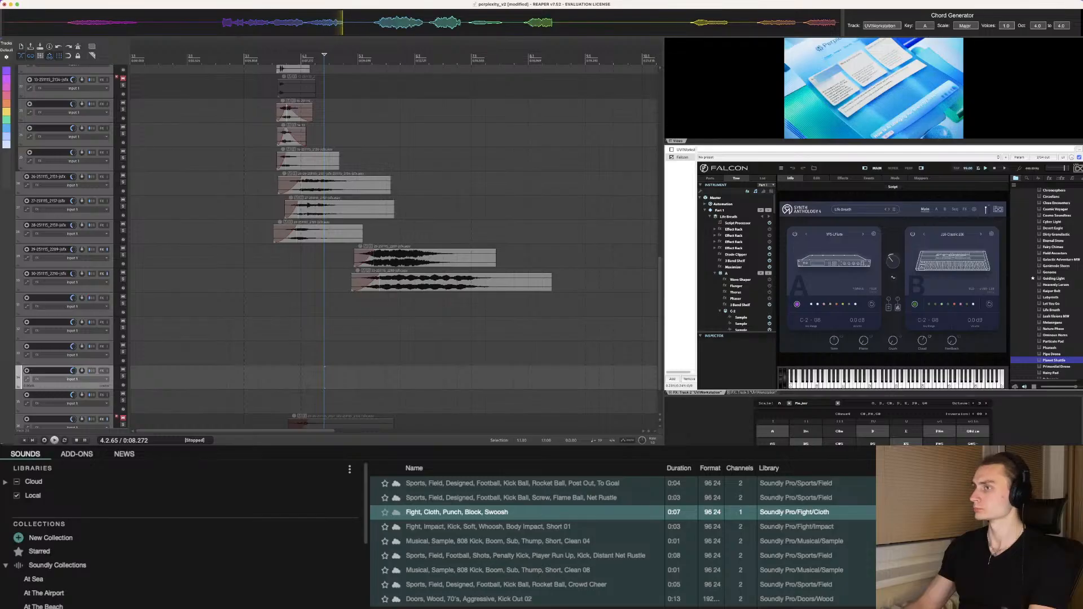
Step: Play back the mix from just before the two pad clips and from the earlier typed-question animation
left_click(342, 304)
key("space")
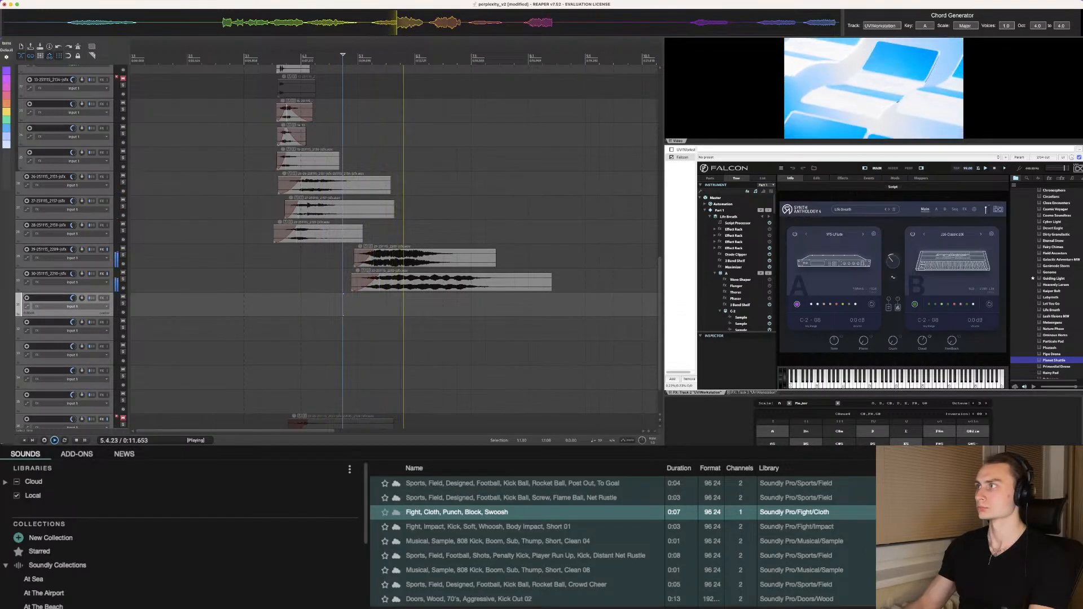
key("space")
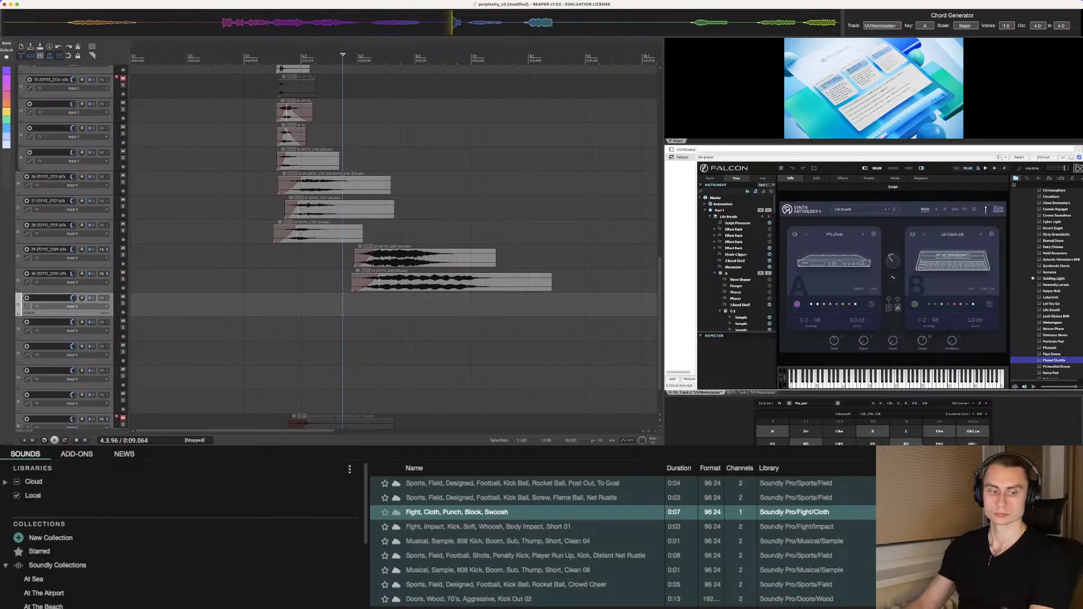
left_click(240, 255)
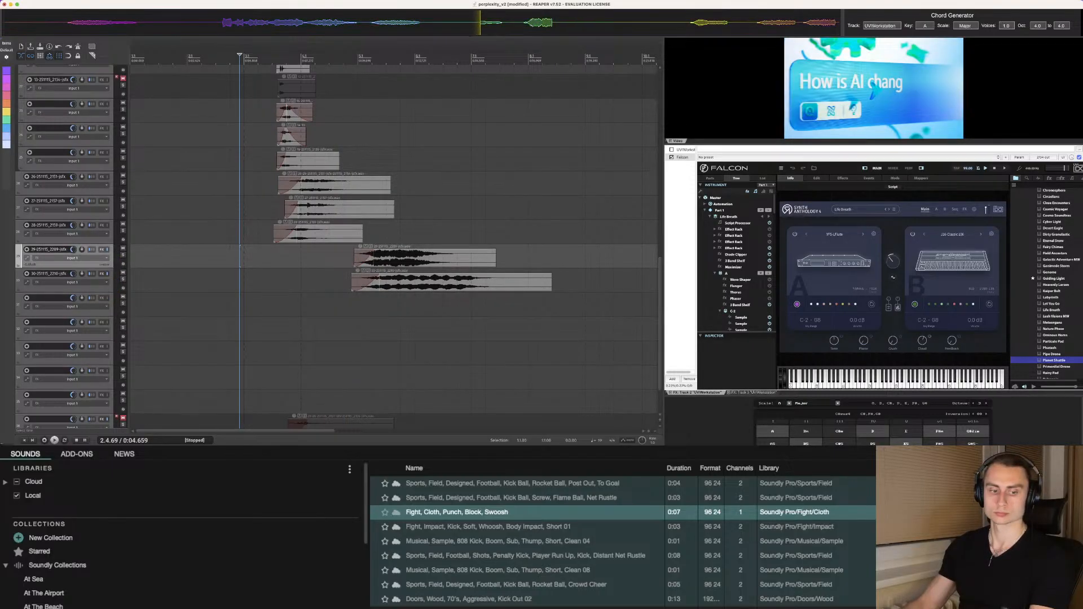
key("space")
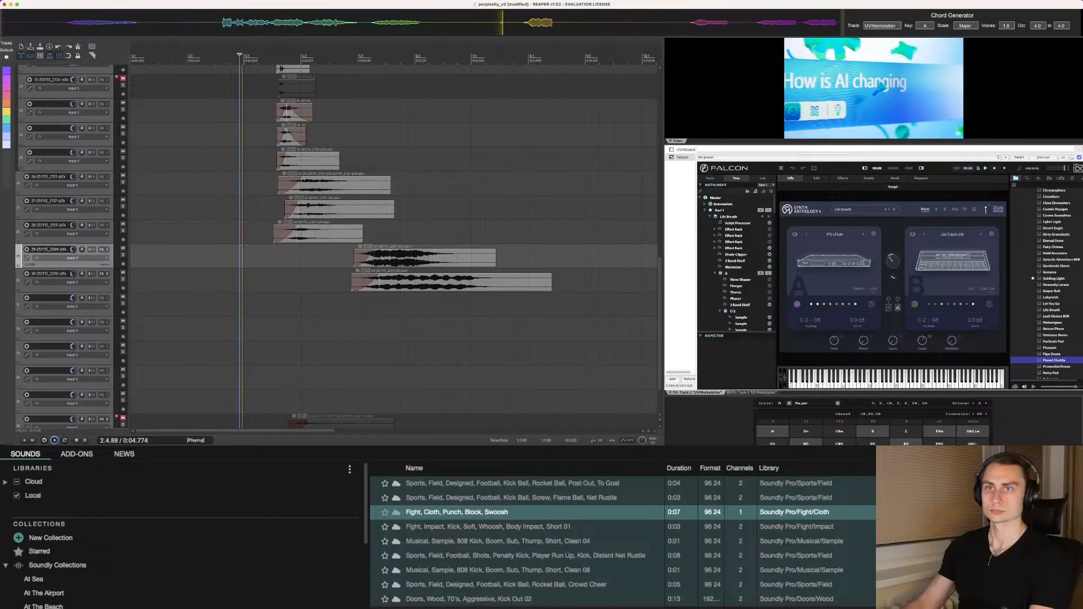
key("space")
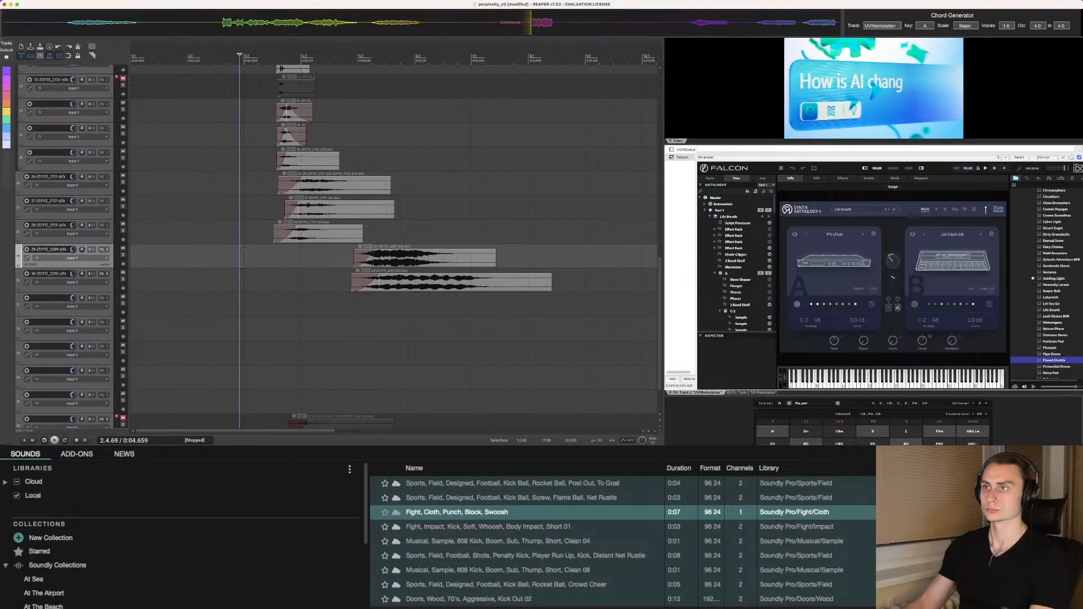
left_click(335, 256)
key("space")
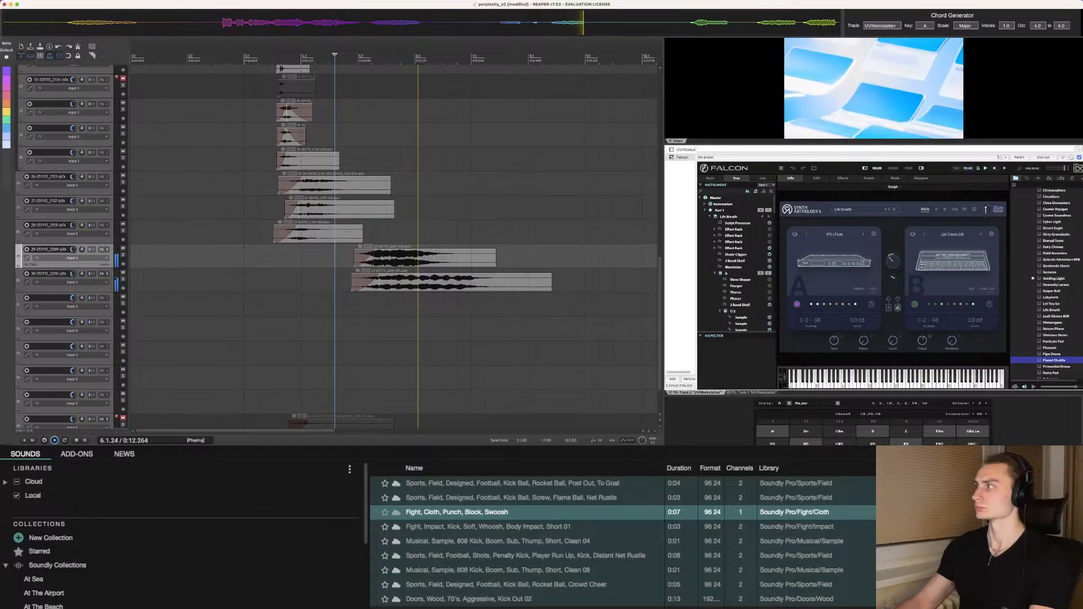
key("space")
Step: Audition several presets in the 11 Pulses folder of Falcon's preset browser and collapse the folder again
scroll(1054, 282, "down", 6)
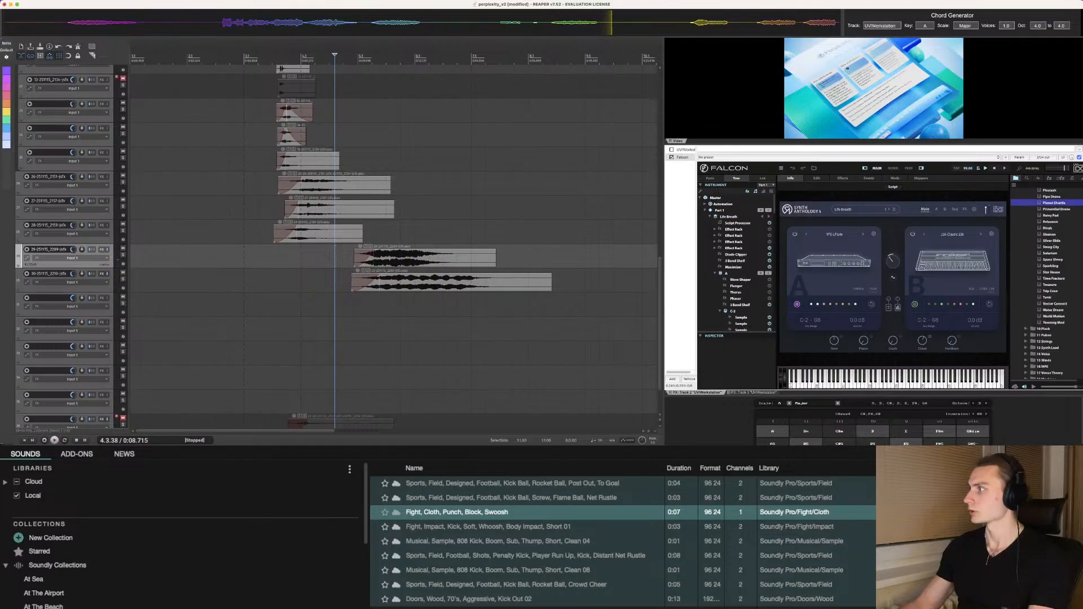
scroll(1054, 282, "down", 3)
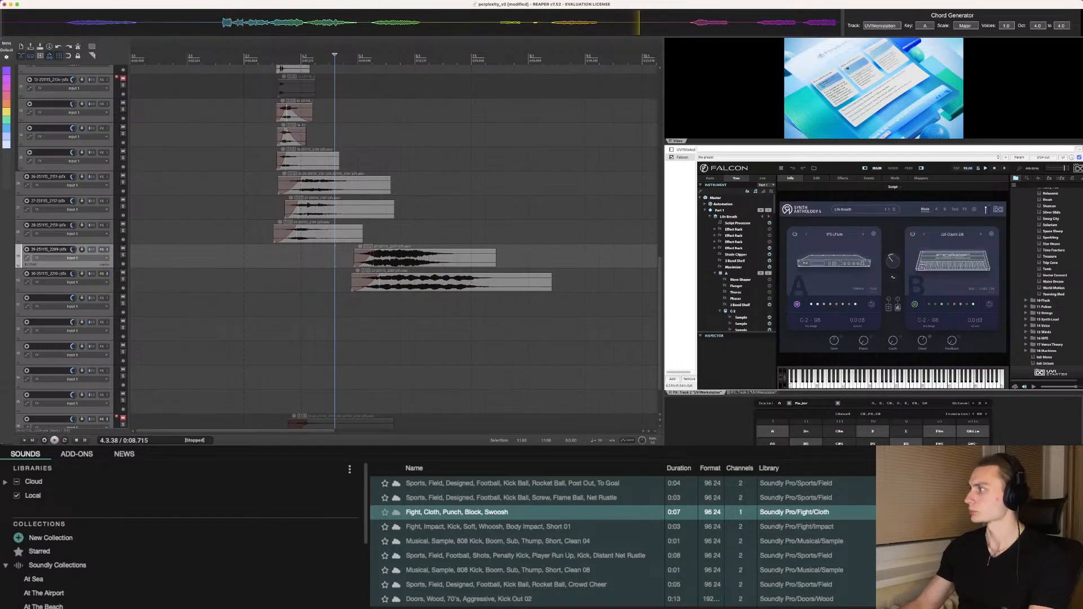
left_click(1027, 307)
left_click(1051, 313)
left_click(1053, 320)
left_click(1053, 325)
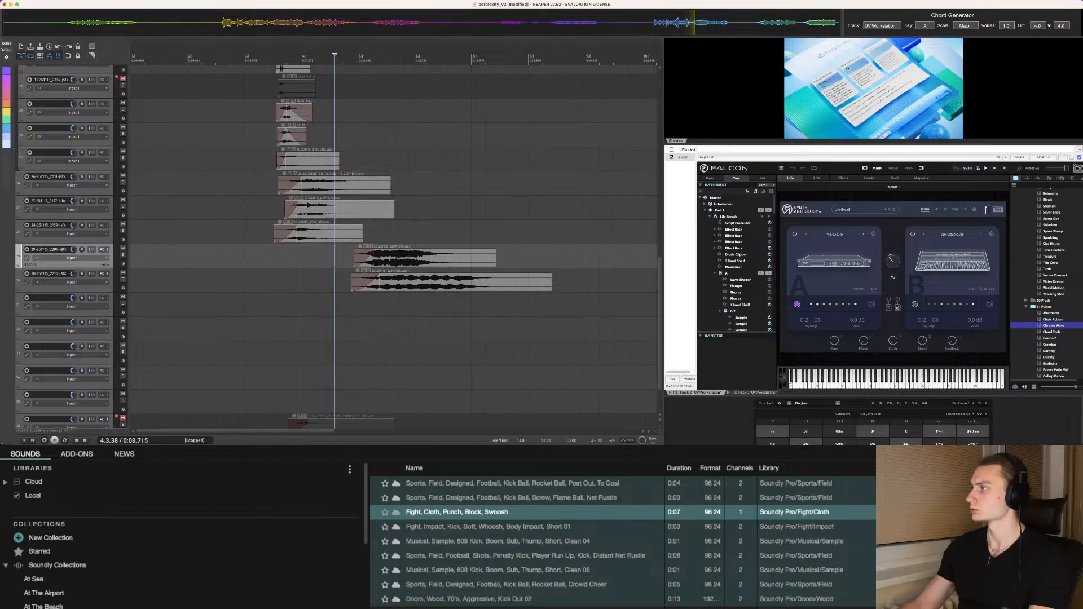
left_click(1052, 332)
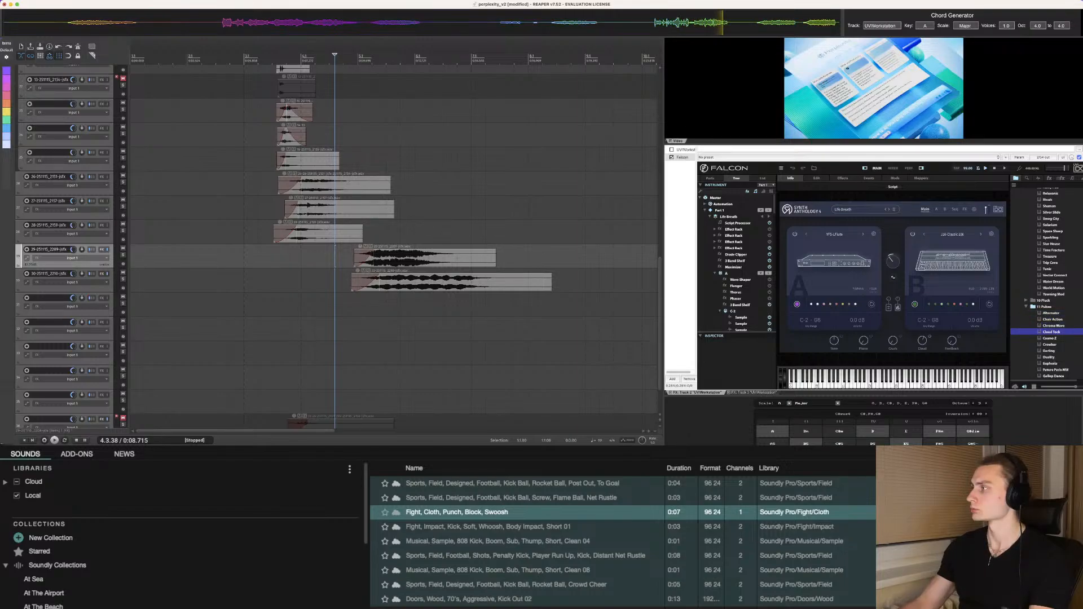
left_click(1026, 307)
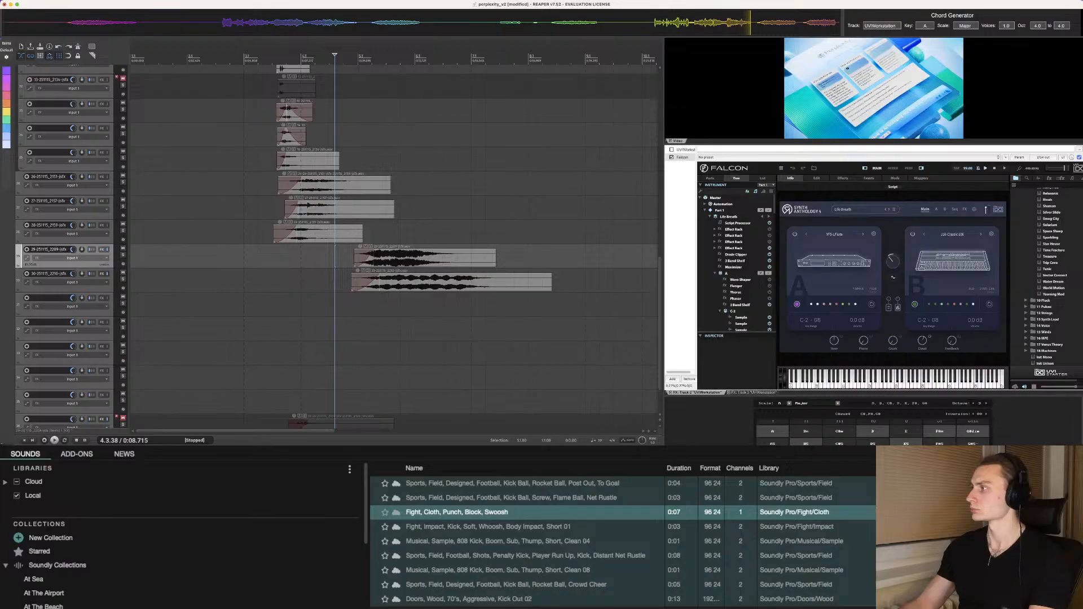
Step: Open Falcon's 14 Winds folder and load the Bow Whisper preset
left_click(1026, 332)
left_click(1053, 339)
left_click(1053, 345)
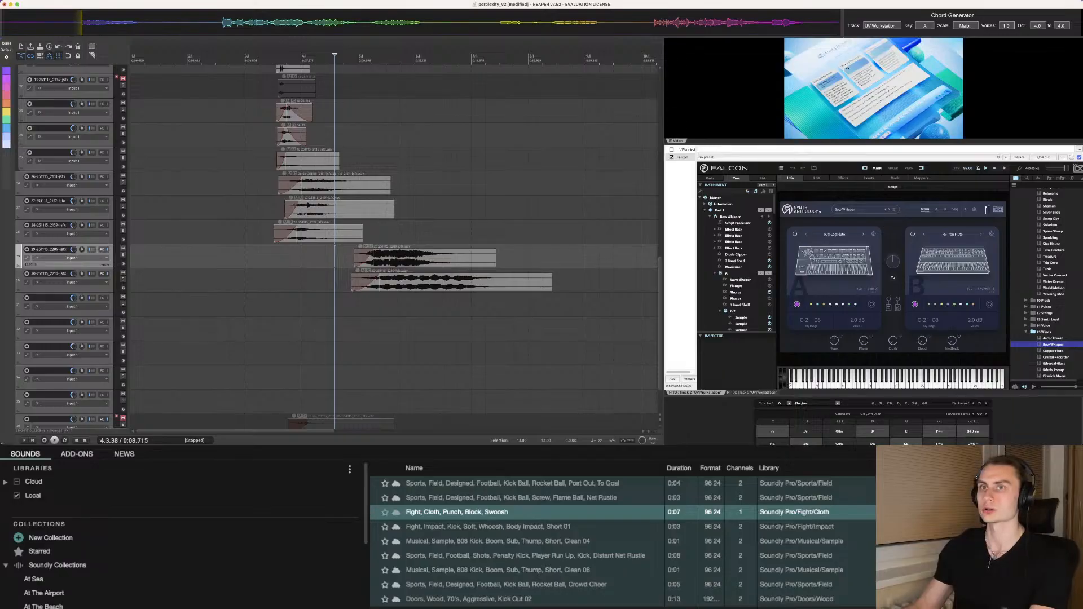
Step: Place the captured Bow Whisper audio on the empty track below the two pad clips, solo that track and play it
key("Down")
key("Down")
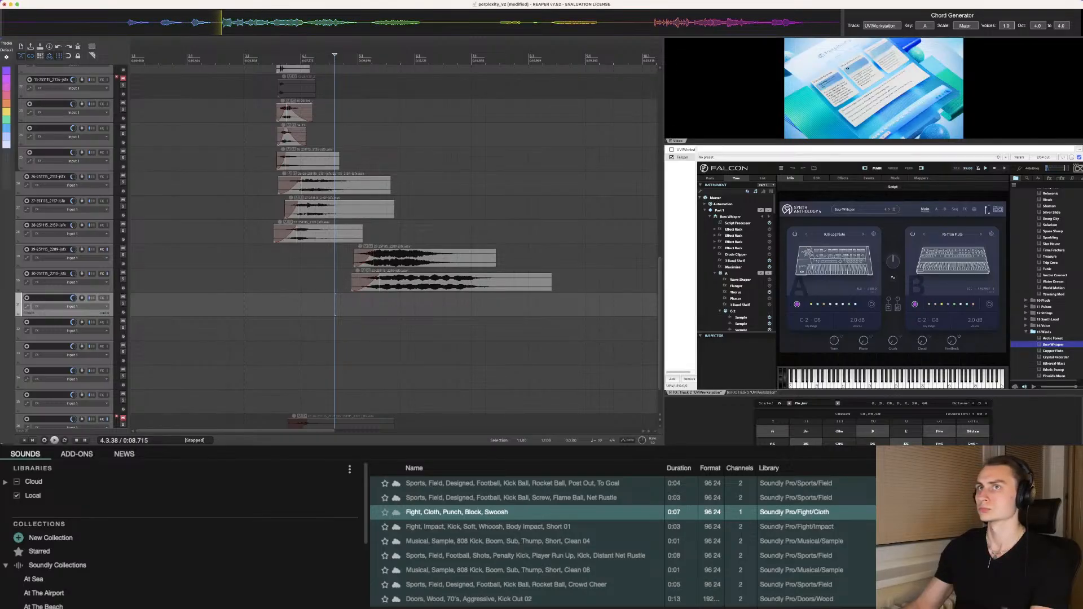
left_click_drag(335, 304, 370, 305)
key("F6")
key("space")
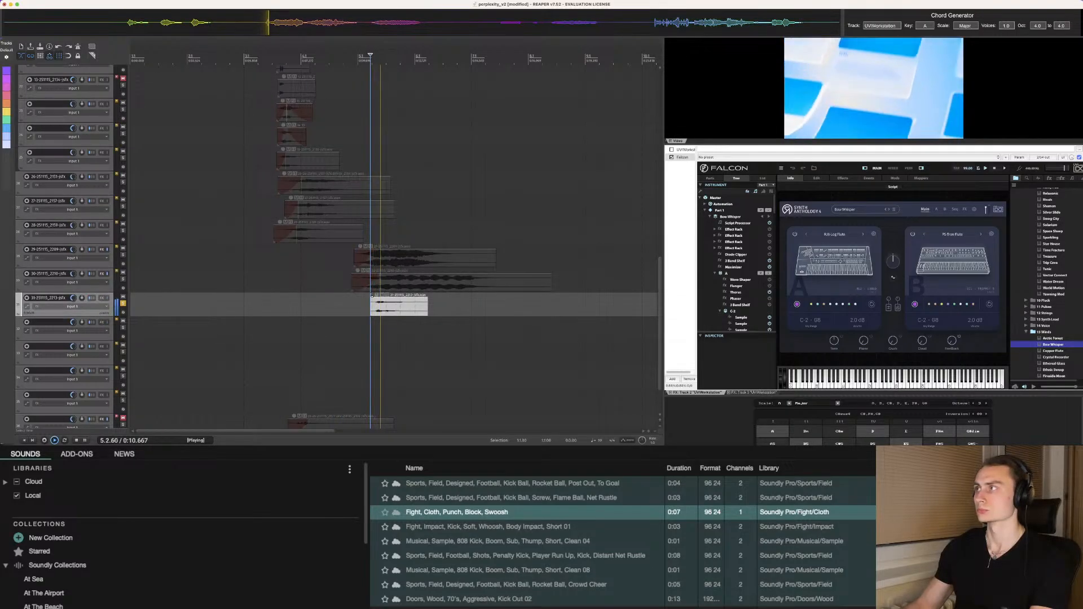
Step: Move the Bow Whisper clip earlier to line up with the start of the two pad clips and clear its track solo
key("space")
left_click_drag(389, 305, 372, 305)
left_click(348, 305)
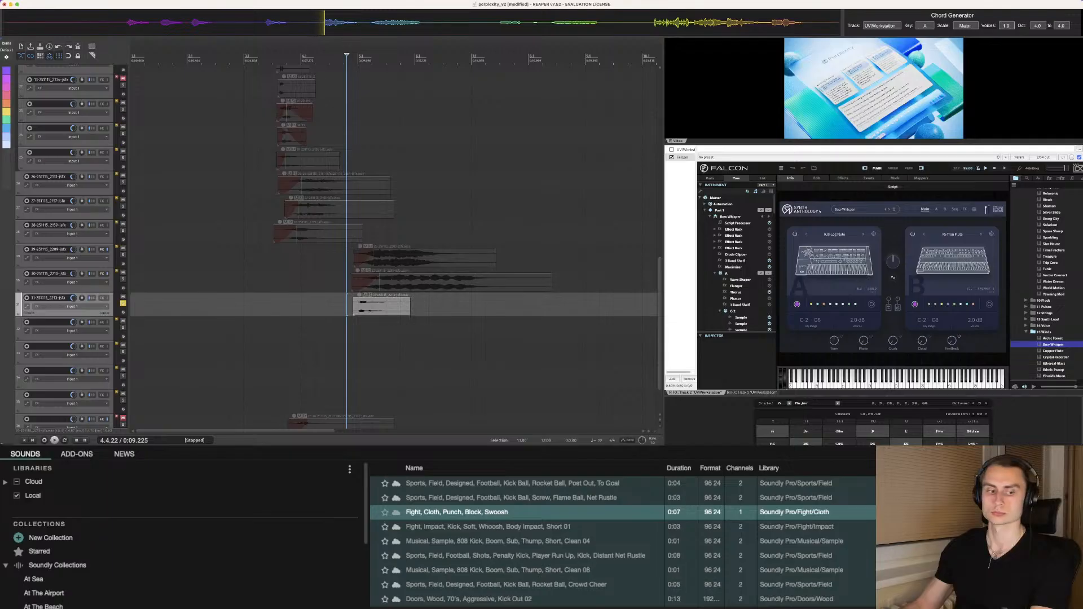
key("F6")
left_click_drag(367, 305, 364, 305)
left_click(345, 285)
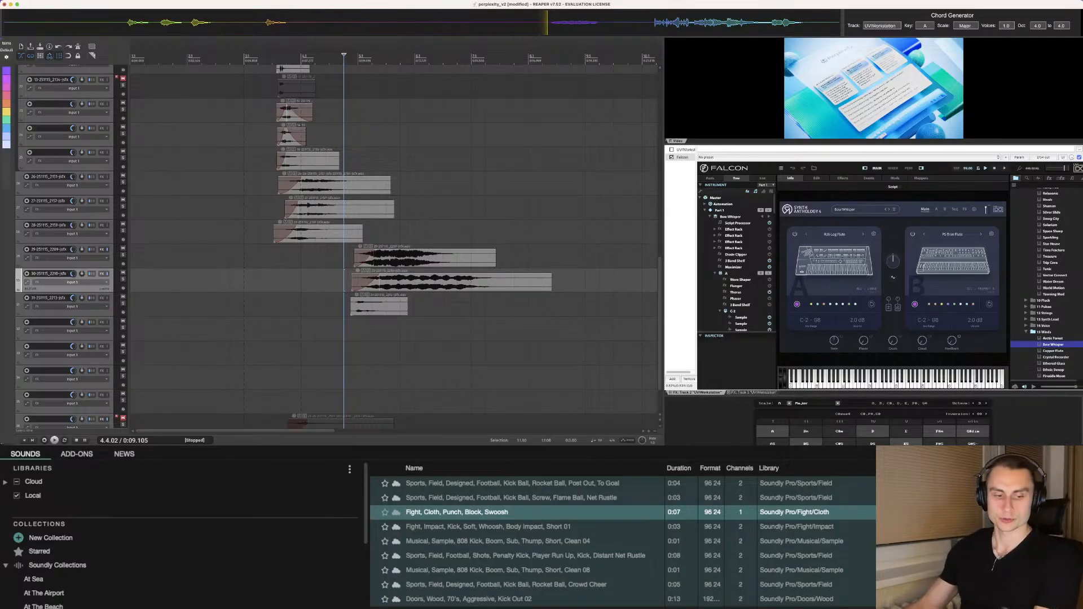
Step: Save the project and check the video frames around the end of the typed-question animation
left_click(257, 277)
left_click(273, 257)
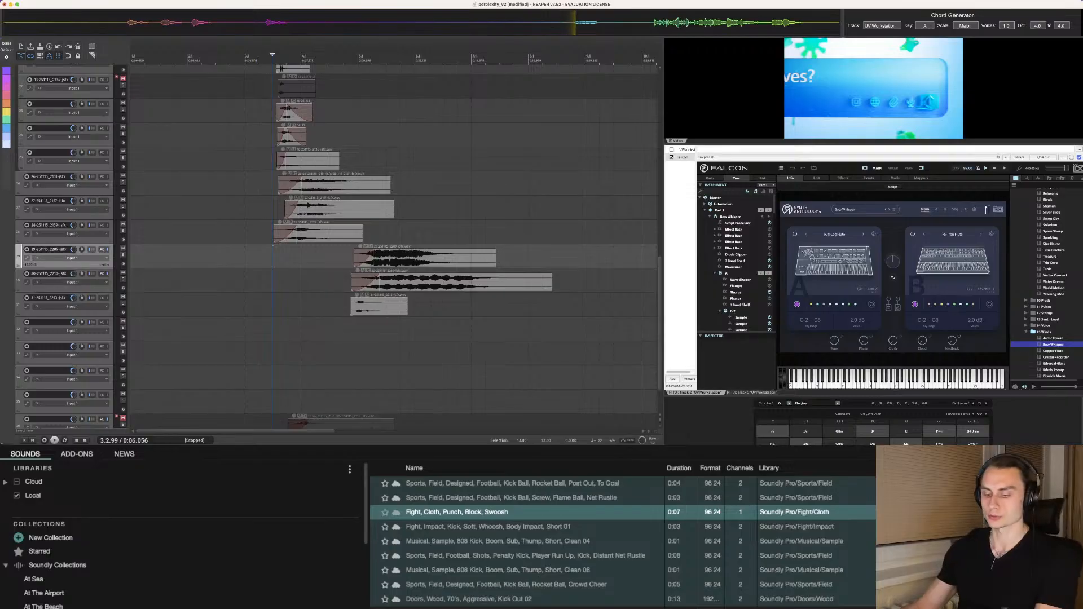
key("super+s")
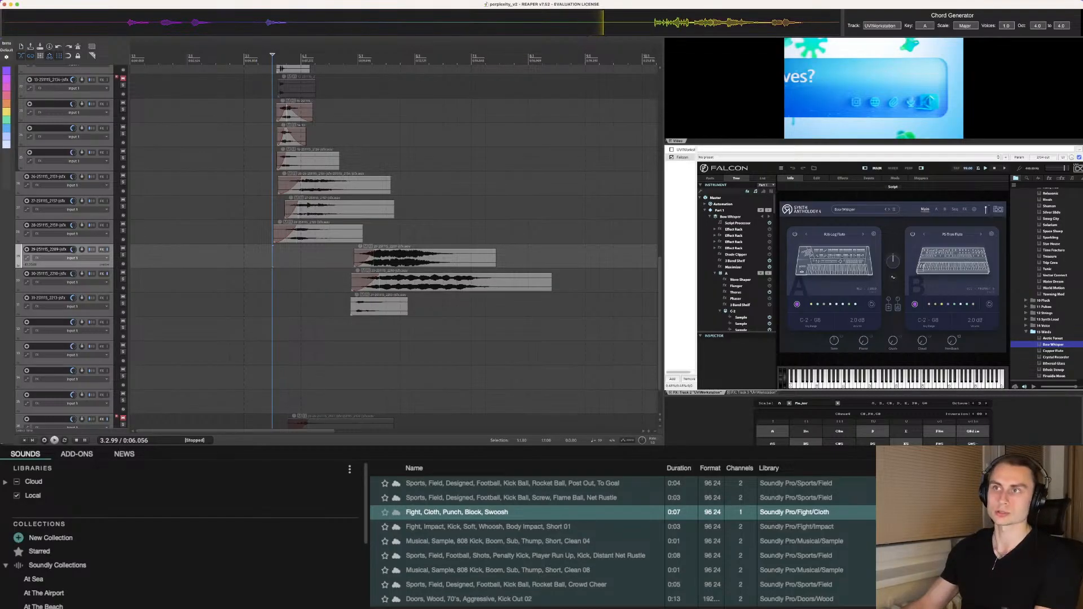
left_click(261, 280)
left_click(277, 280)
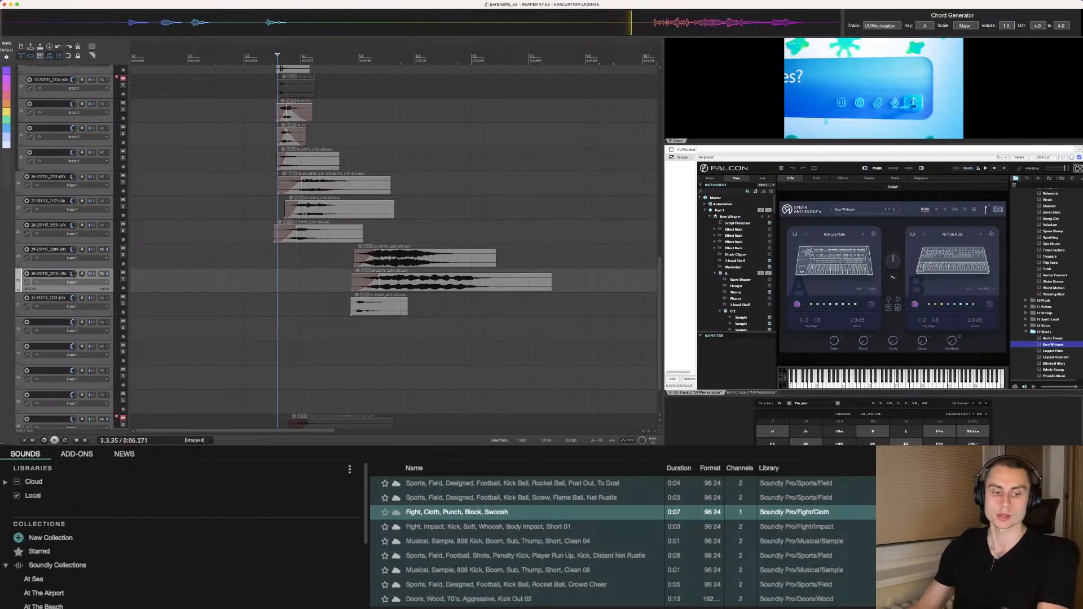
left_click(265, 257)
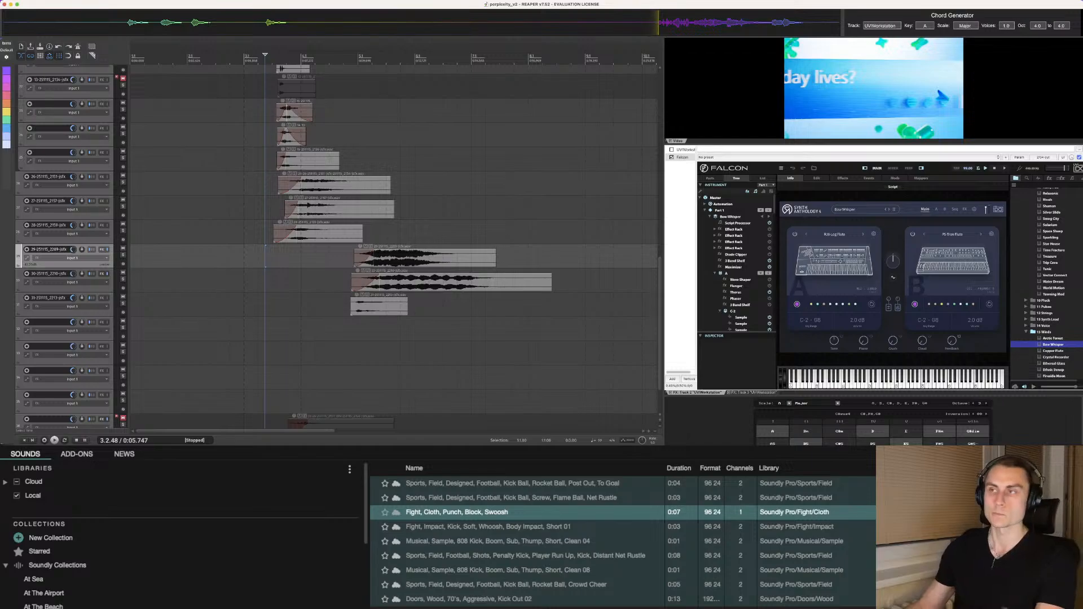
left_click(283, 258)
Step: Add a fade-in to the Bow Whisper clip and play back the mix from just before the pad clips
left_click(341, 280)
mouse_move(351, 299)
left_mouse_down()
mouse_move(365, 300)
mouse_move(351, 297)
left_mouse_up()
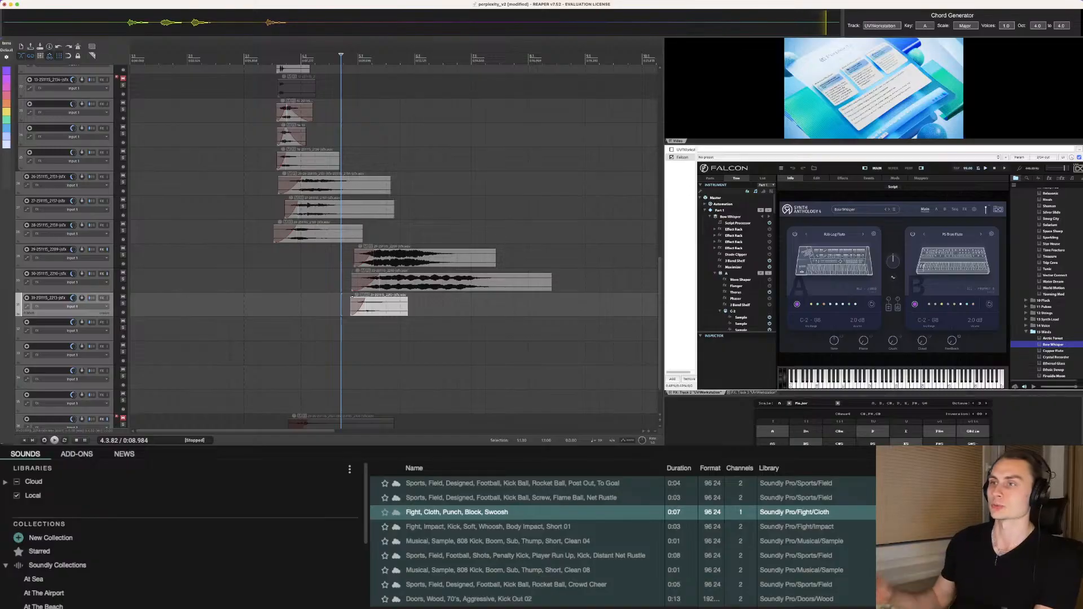
left_click(338, 249)
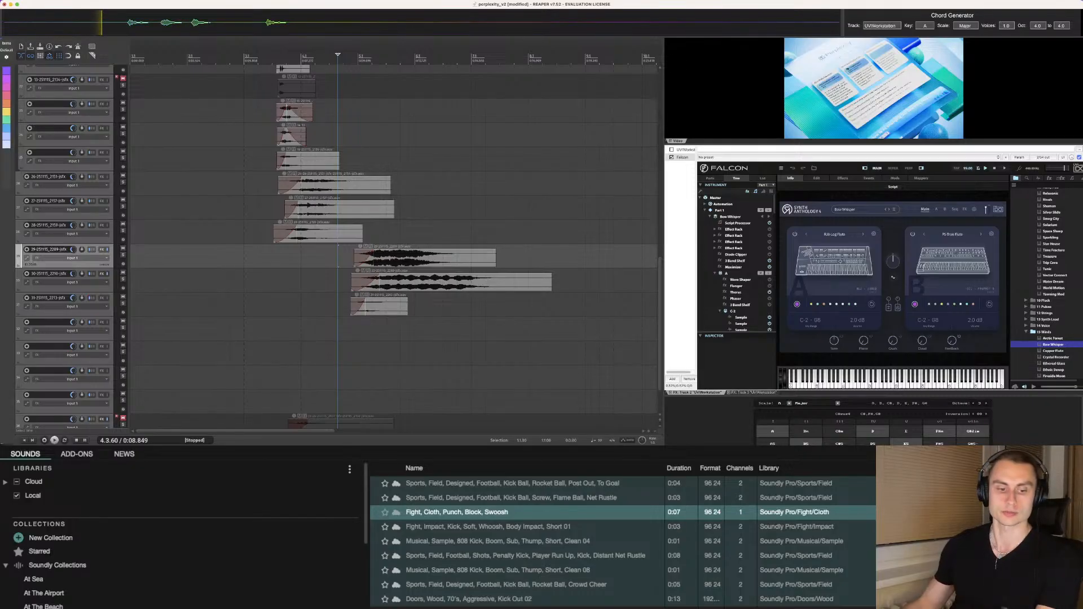
key("space")
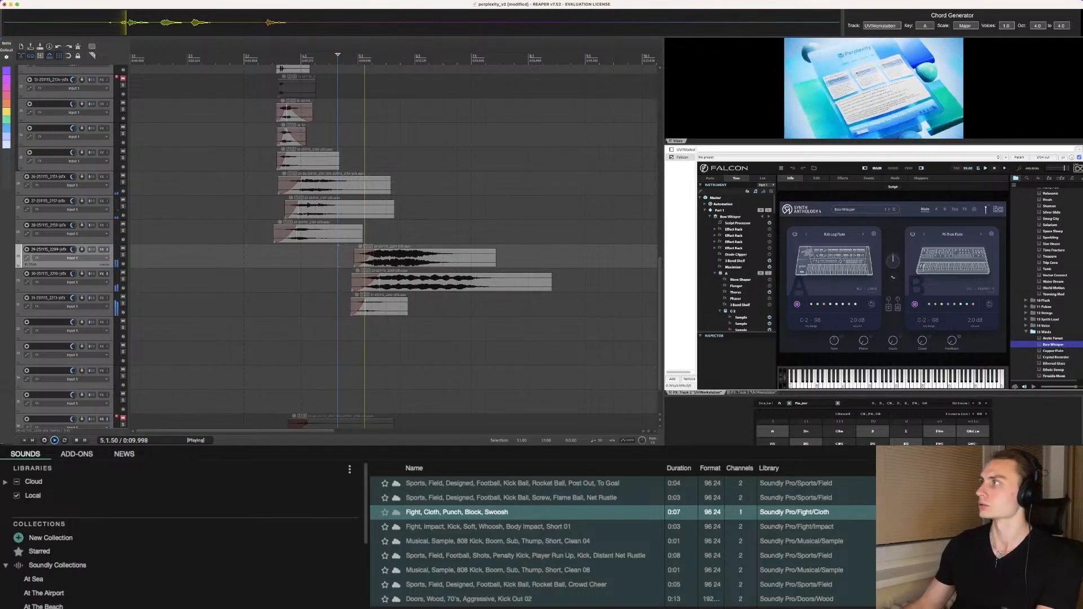
key("space")
Step: Try the Bow Whisper clip slightly earlier, ahead of the two pad clips, and play back the mix
mouse_move(376, 308)
left_mouse_down()
mouse_move(387, 308)
mouse_move(373, 307)
left_mouse_up()
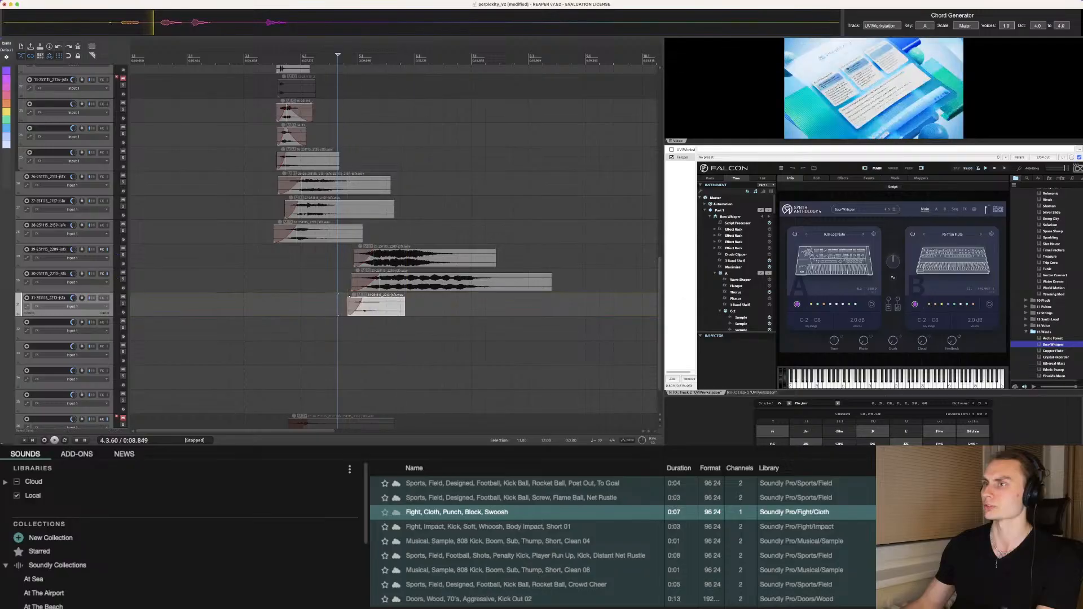
left_click(334, 305)
key("space")
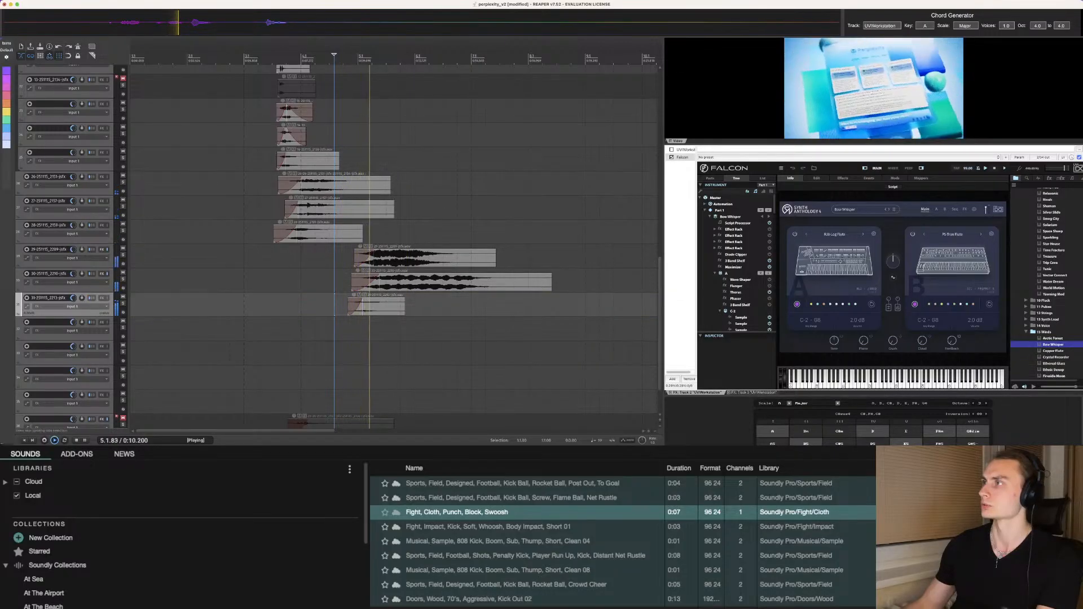
key("space")
Step: Try the Bow Whisper clip slightly later than the two pad clips and play back the mix
left_click_drag(371, 307, 387, 307)
key("space")
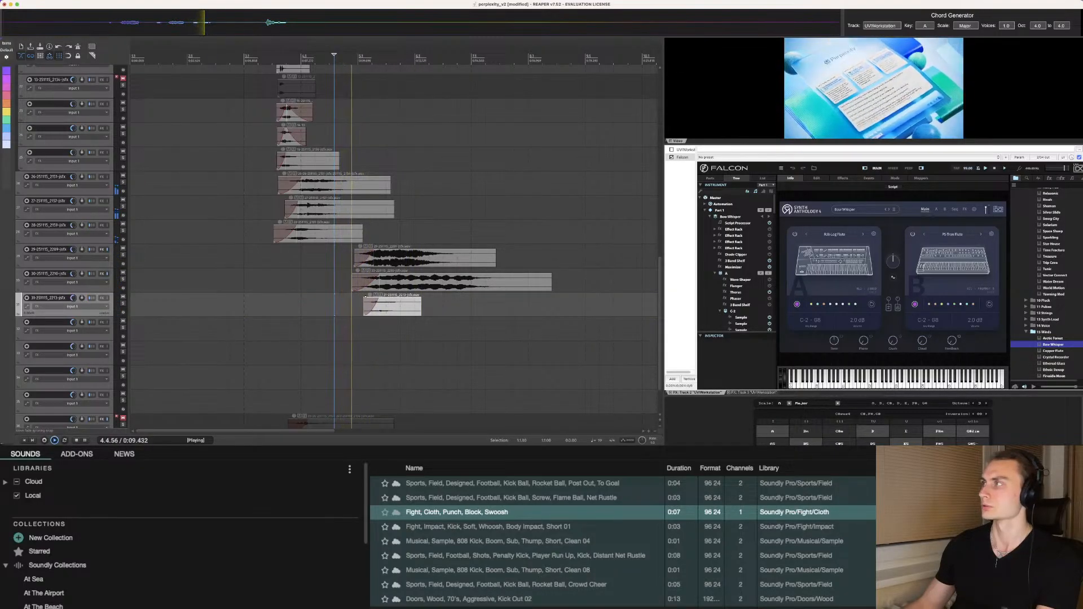
key("space")
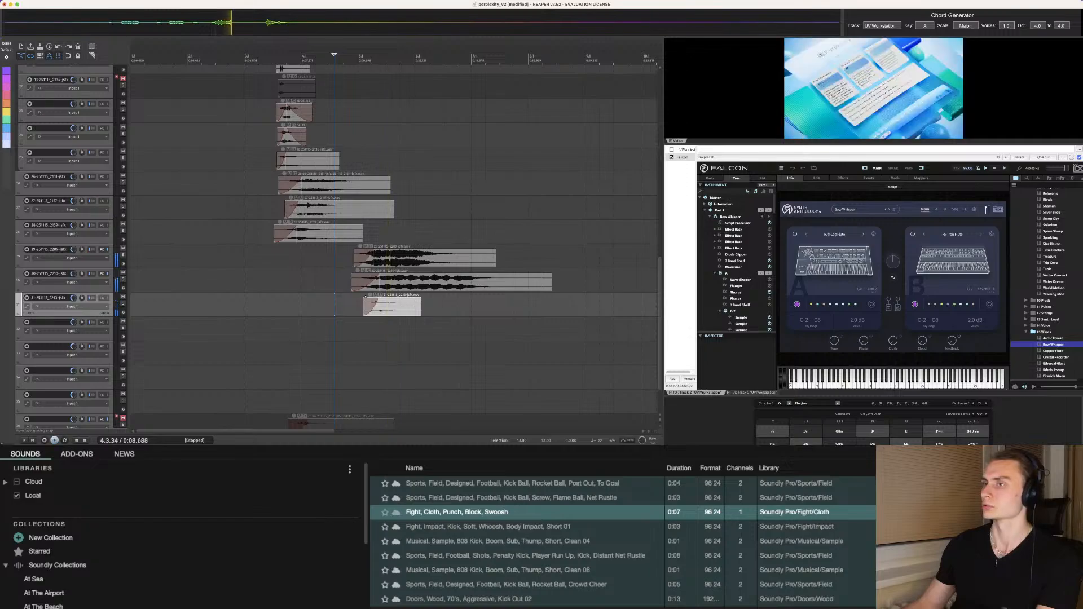
left_click_drag(366, 296, 361, 297)
key("super+Tab")
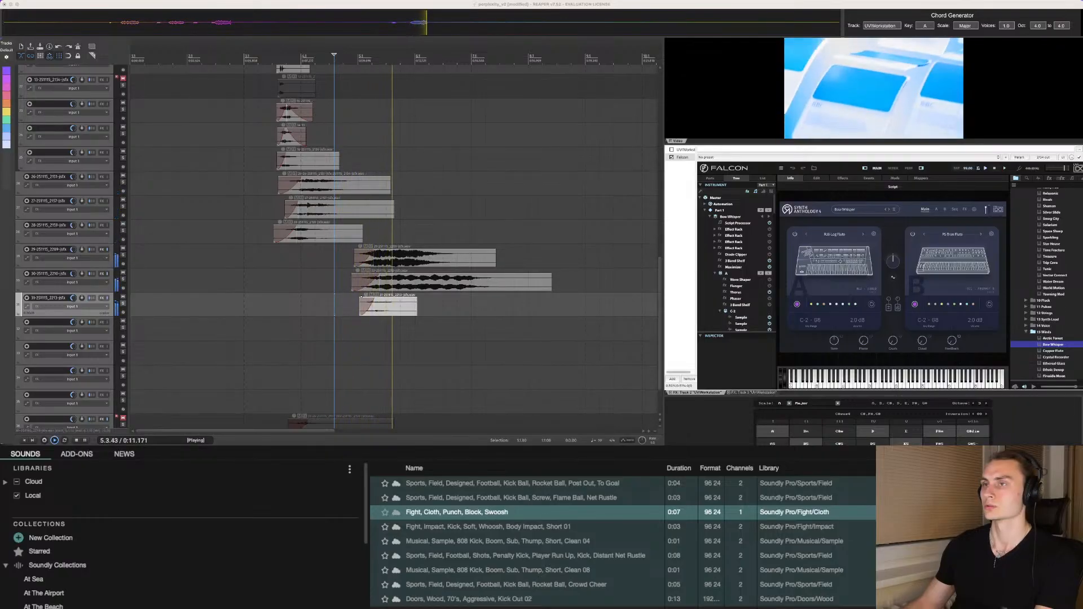
key("space")
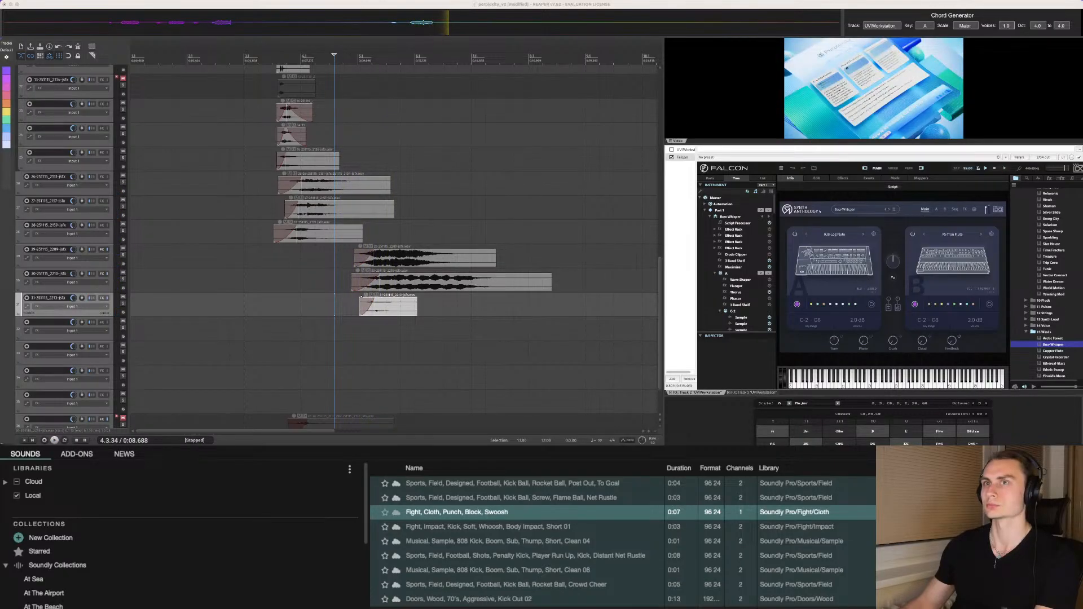
key("space")
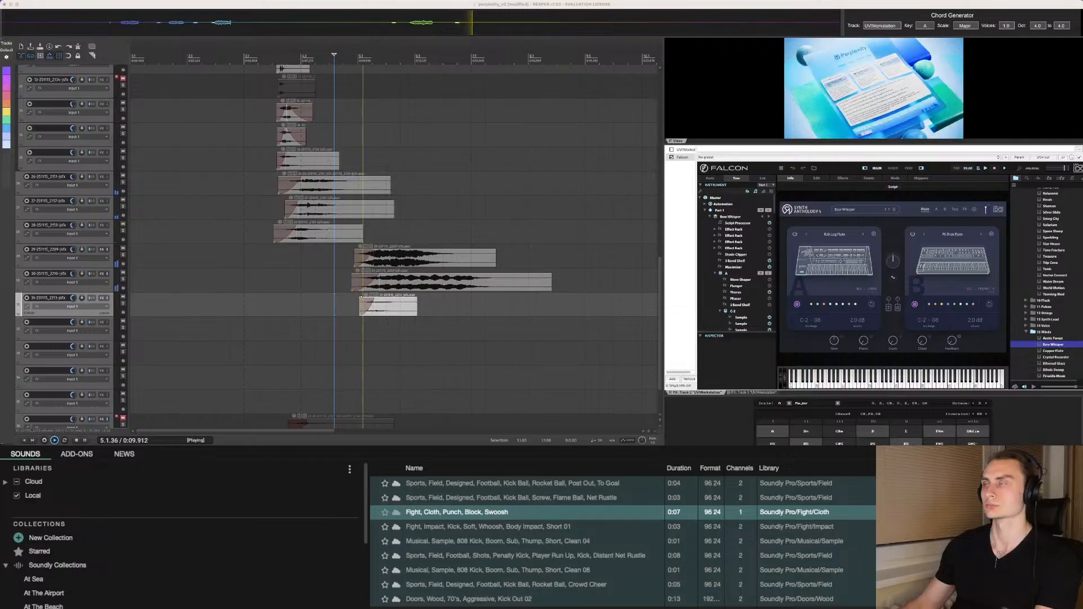
key("space")
Step: Move the Bow Whisper clip earlier to about the start of the two pad clips, fine-tuning its position between playbacks
left_click_drag(405, 307, 398, 308)
key("space")
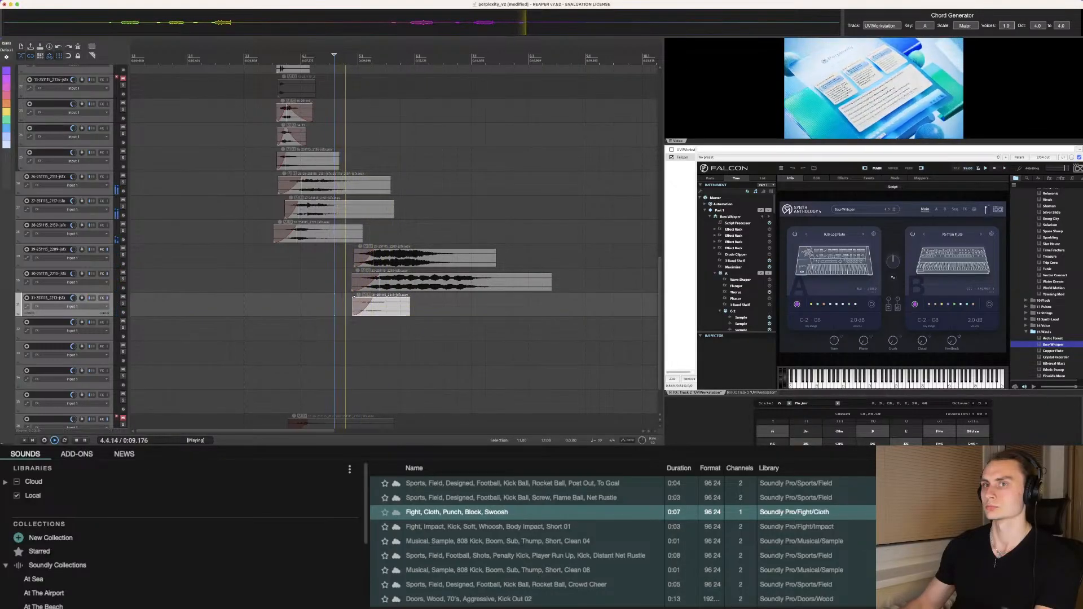
key("space")
left_click_drag(354, 297, 355, 297)
key("space")
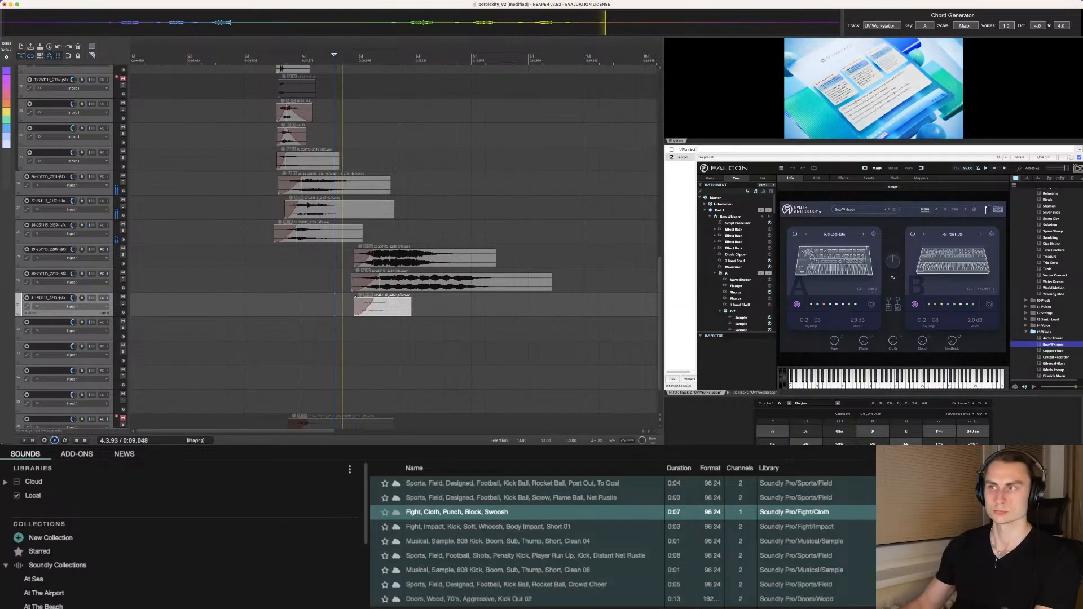
key("space")
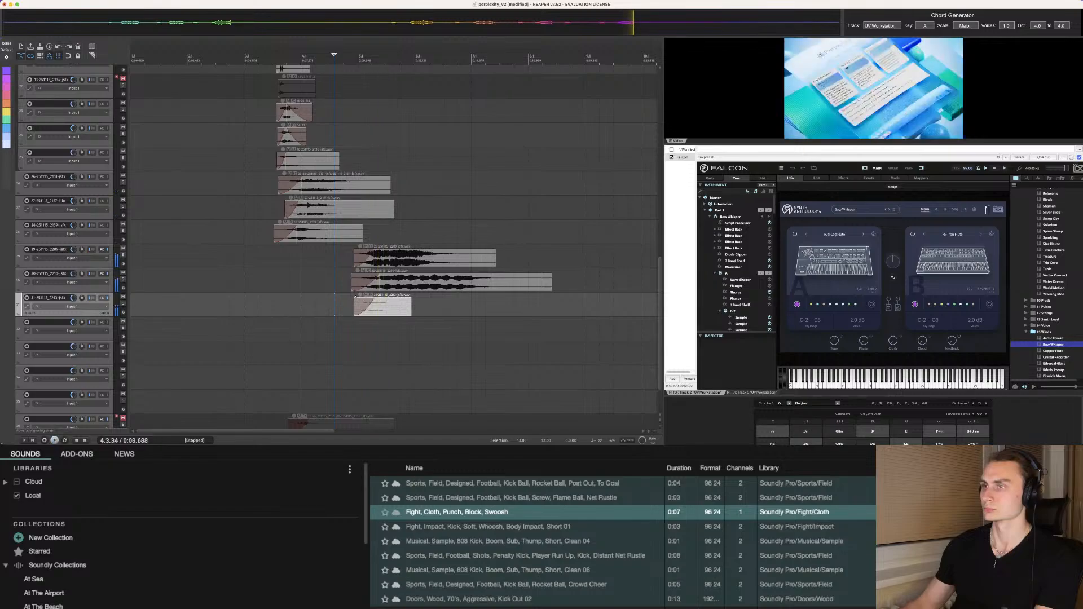
left_click_drag(355, 298, 358, 296)
Step: Mute the Bow Whisper track, return the edit cursor to the start of the earlier clip group, and save the project
left_click(123, 297)
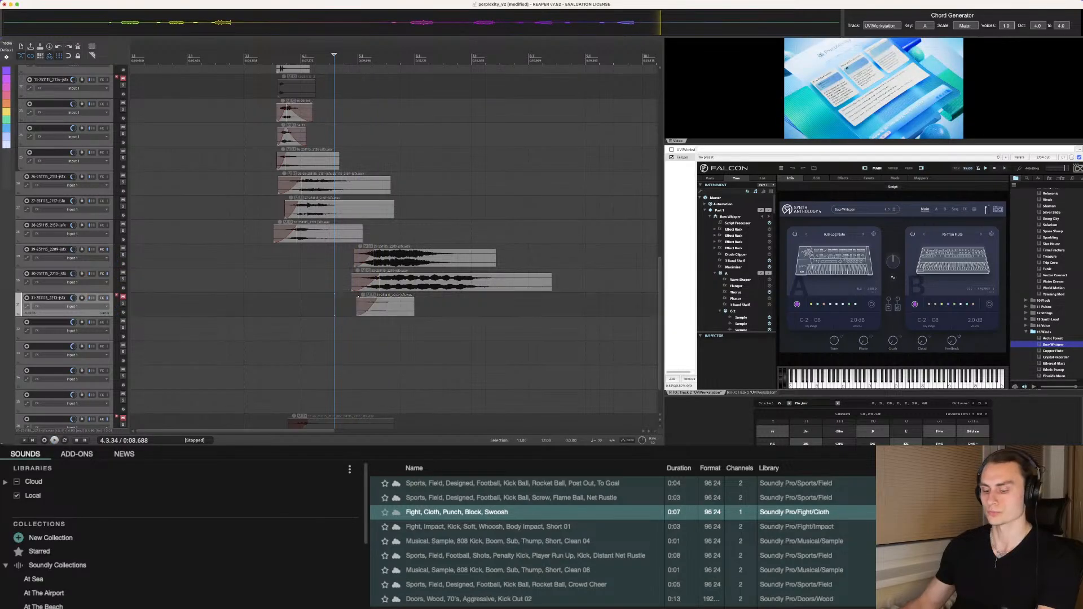
left_click(275, 305)
key("super+s")
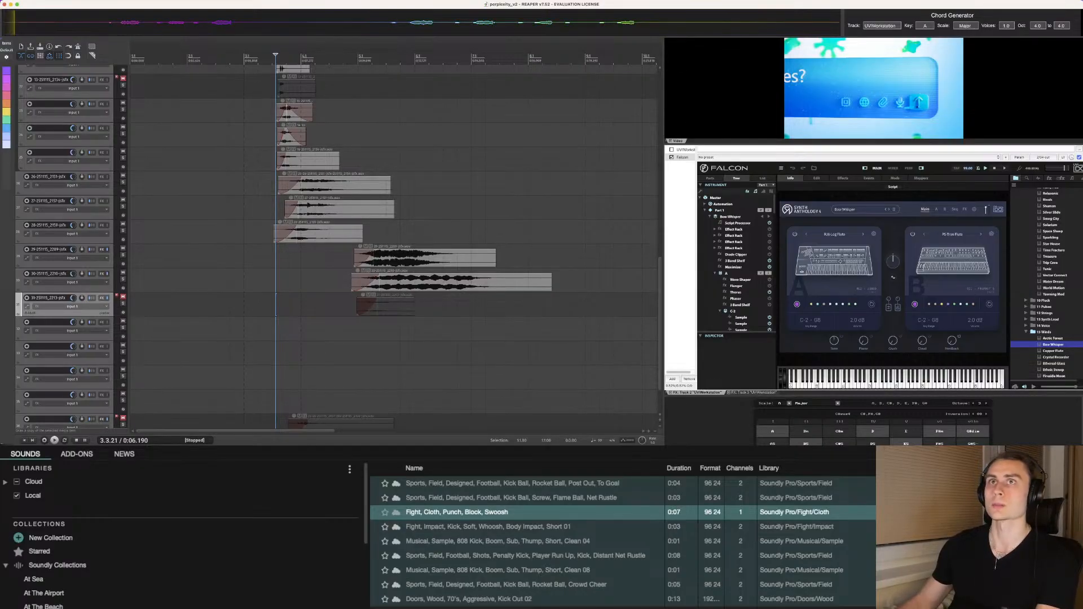
Step: Open the Gloria_sound_design_showcase project in a separate project tab and look over its layered sound clips
key("alt+super+n")
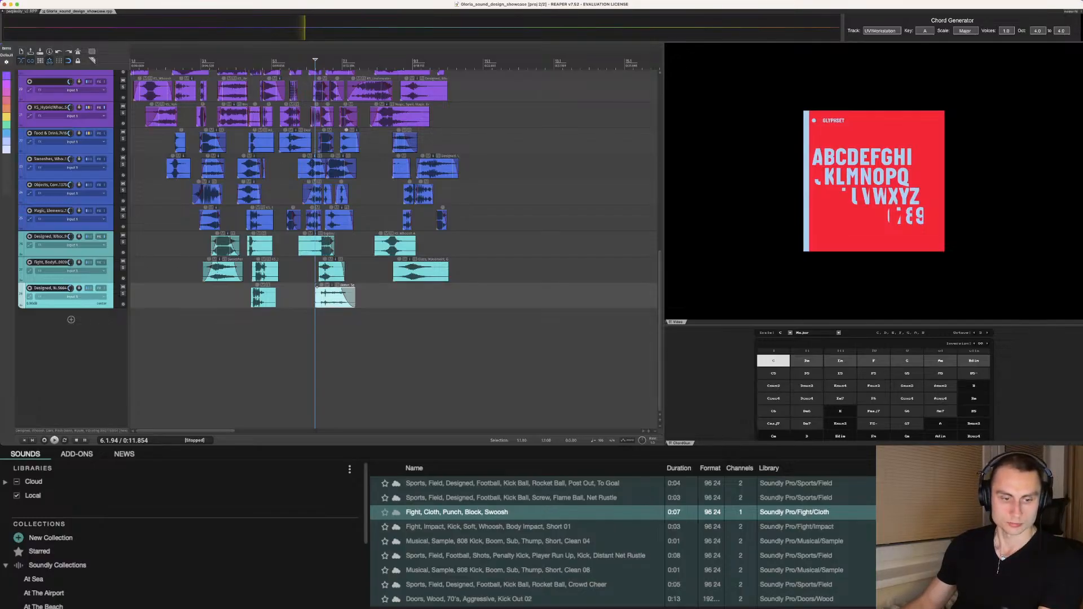
scroll(361, 248, "up", 3)
scroll(361, 248, "down", 3)
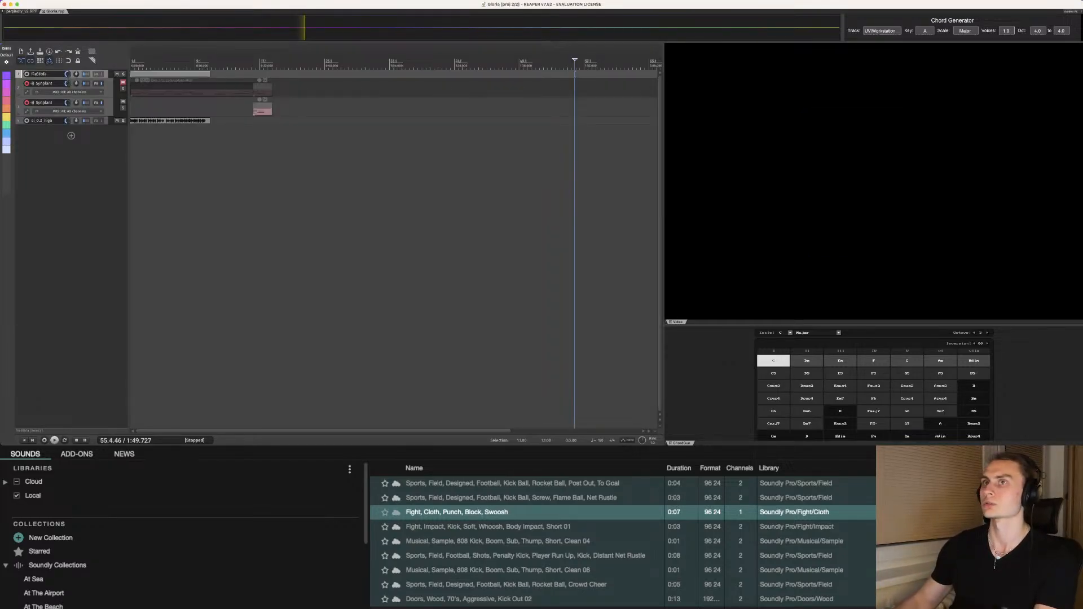
Step: Look through the Gloria_sound_design_cleanup project's tracks, from the effect layers up to the music tracks
scroll(394, 248, "down", 3)
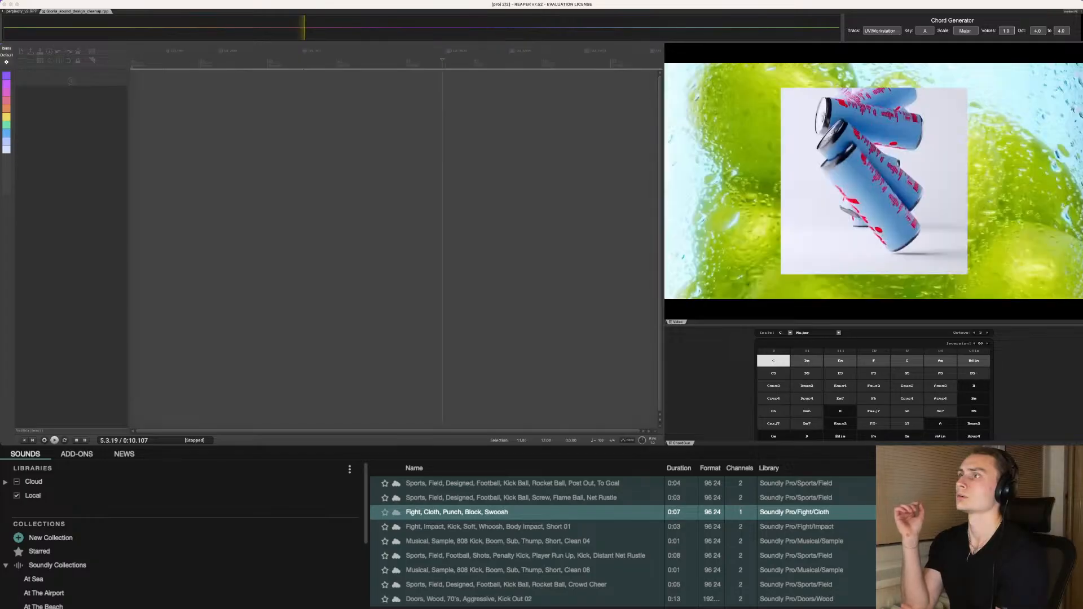
scroll(409, 248, "down", 4)
scroll(393, 248, "down", 4)
scroll(393, 249, "up", 13)
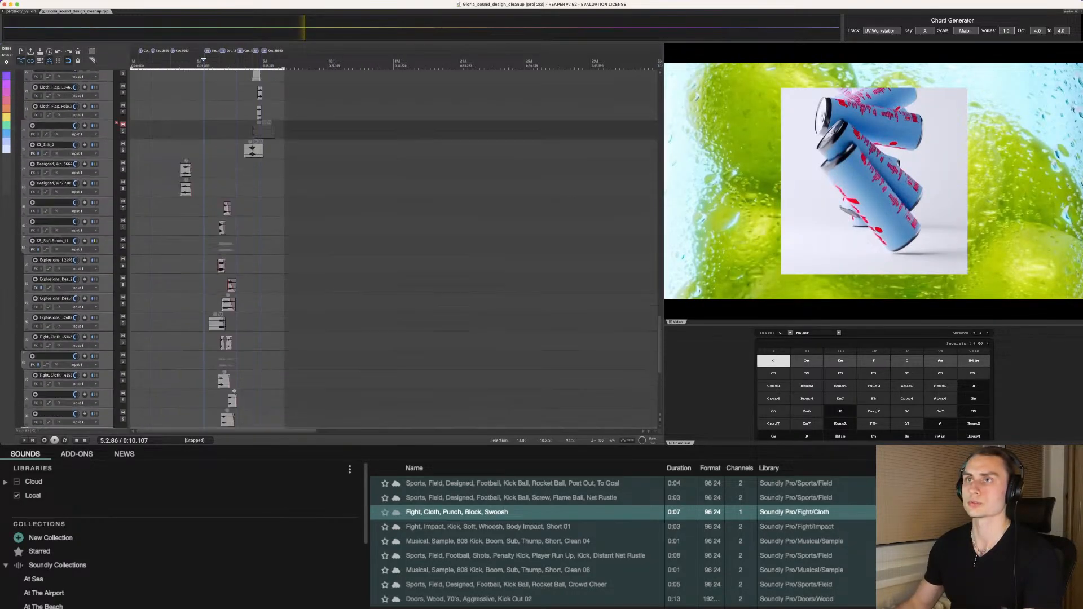
scroll(393, 248, "up", 11)
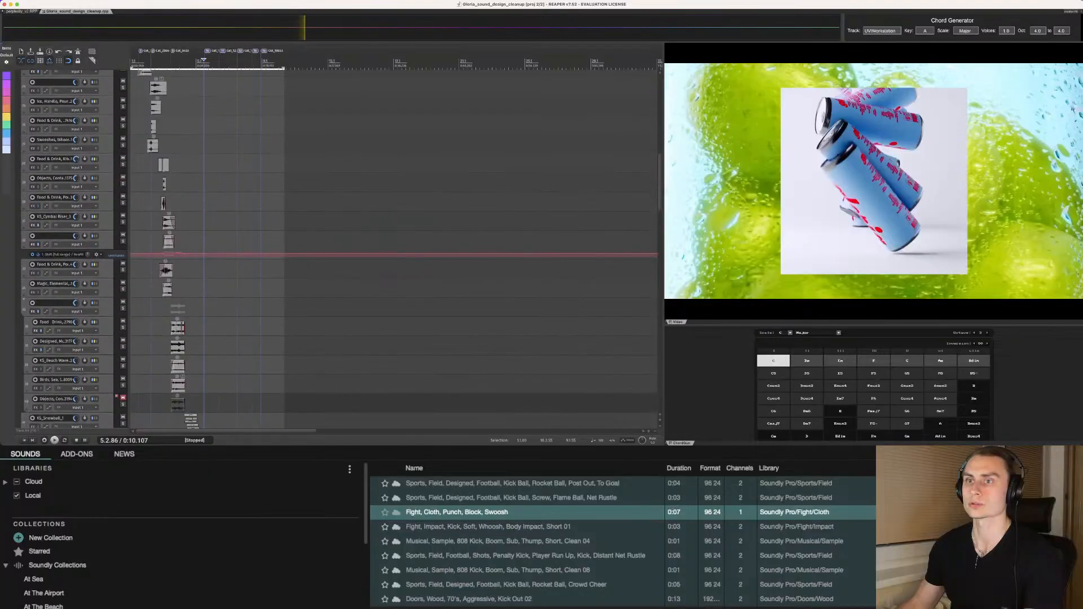
scroll(393, 249, "up", 8)
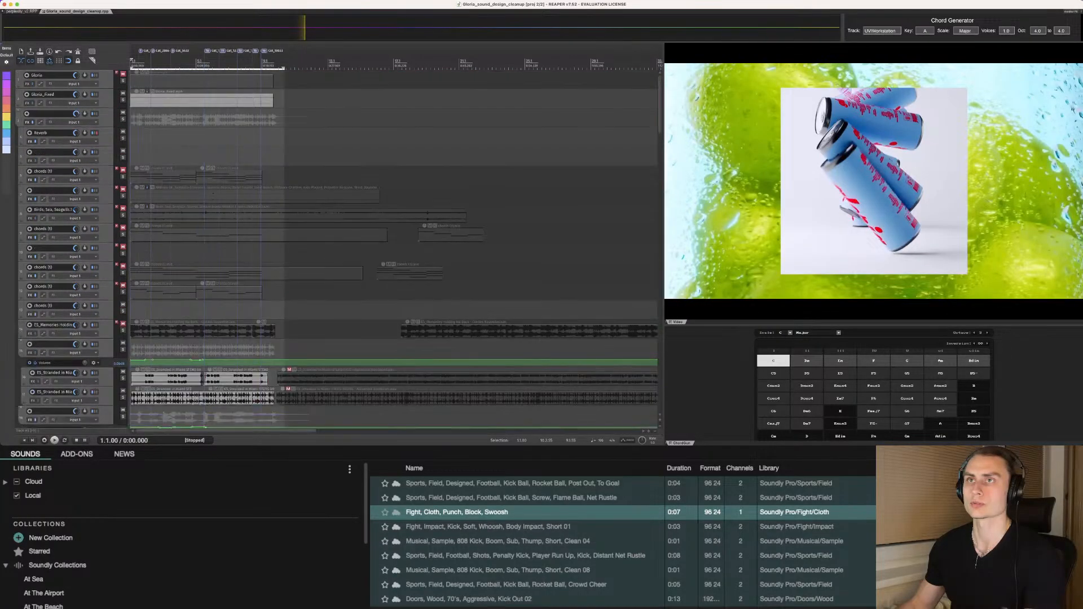
Step: Return the edit cursor to the project start and show the mixer docked below the arrangement
key("Home")
scroll(394, 248, "down", 3)
key("super+m")
key("super+m")
key("super+m")
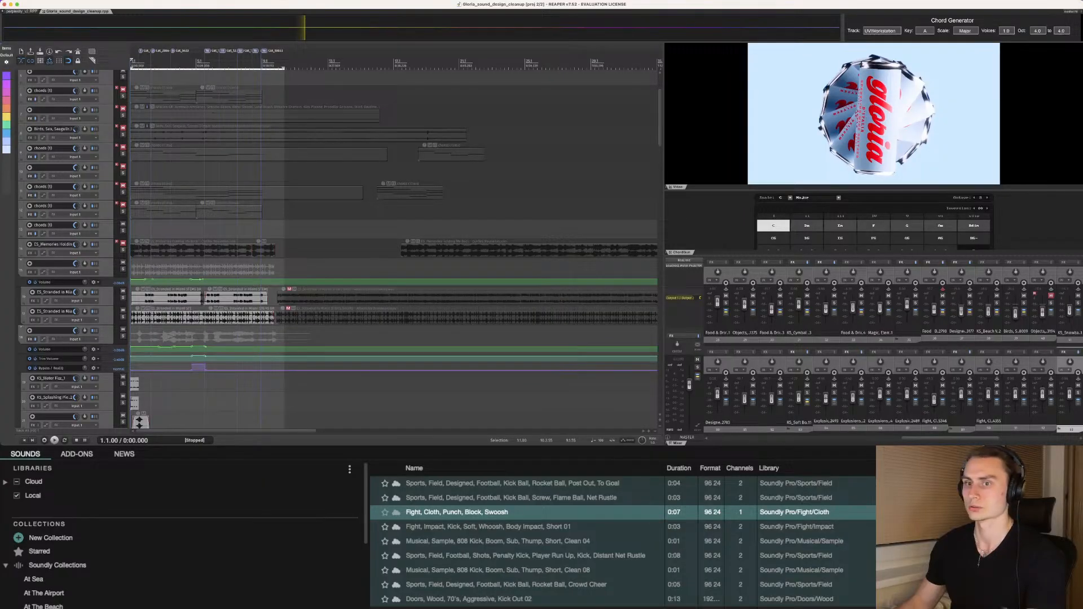
key("F7")
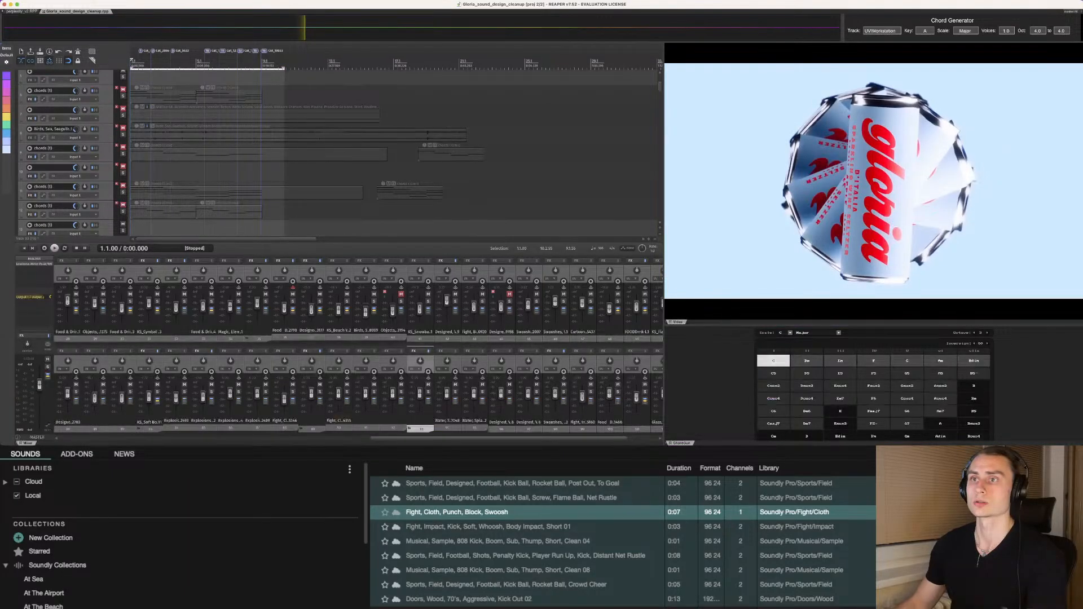
key("super+Tab")
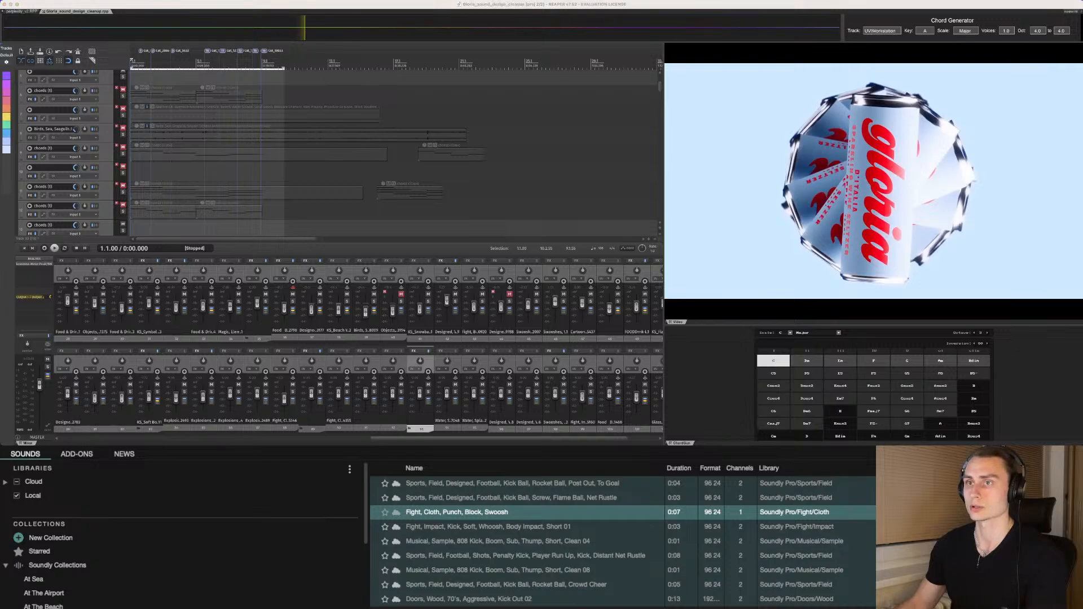
key("super+Tab")
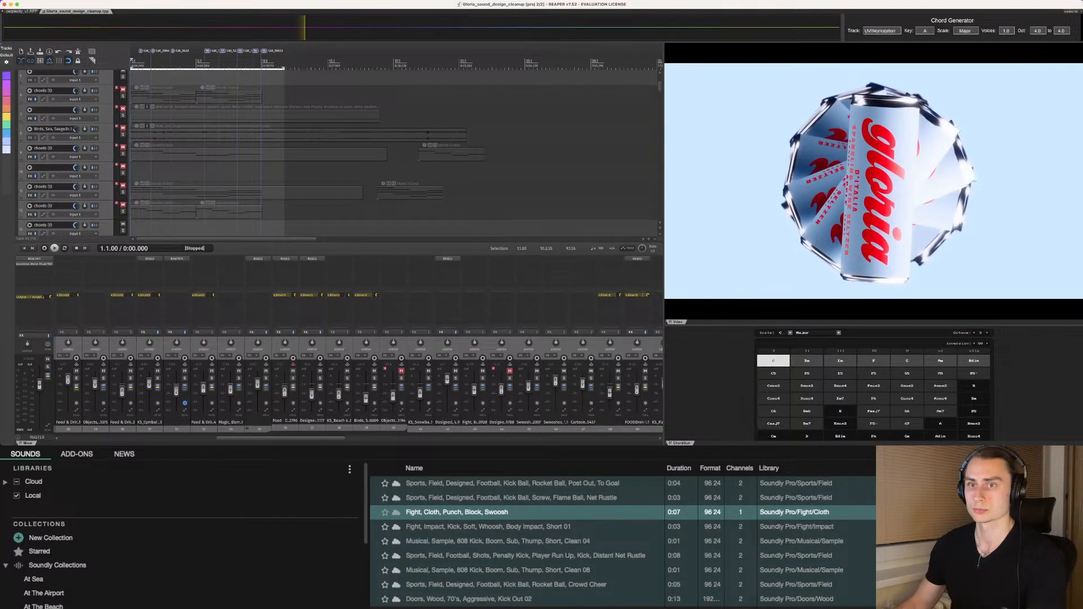
Step: Lower the volume of the unnamed mixer channel between Gloria_Fixed and Reverb and play the mix from the project start
left_click_drag(281, 438, 122, 439)
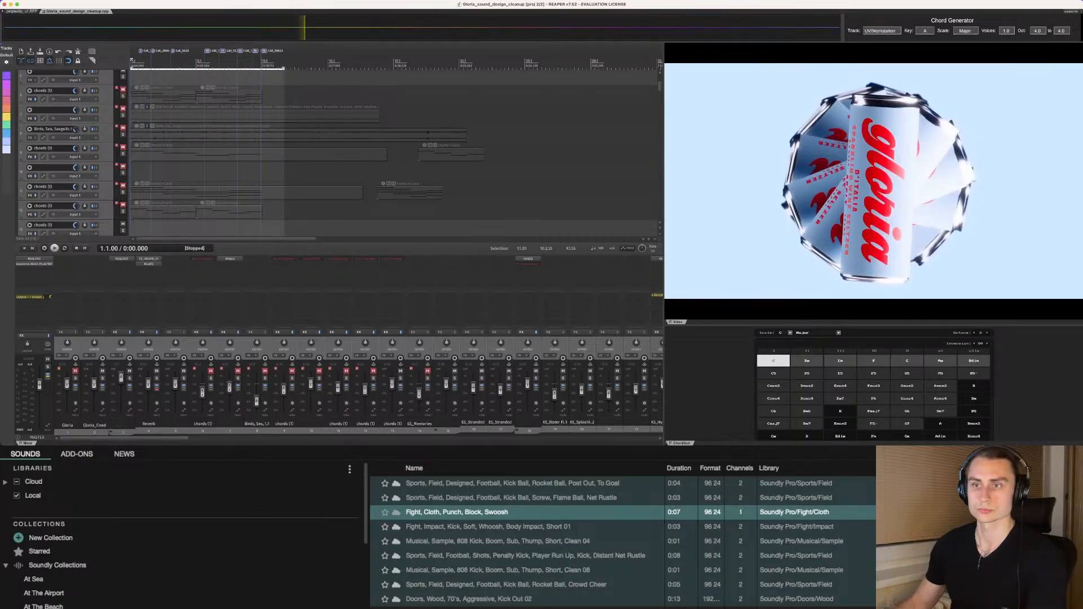
left_click_drag(120, 378, 121, 385)
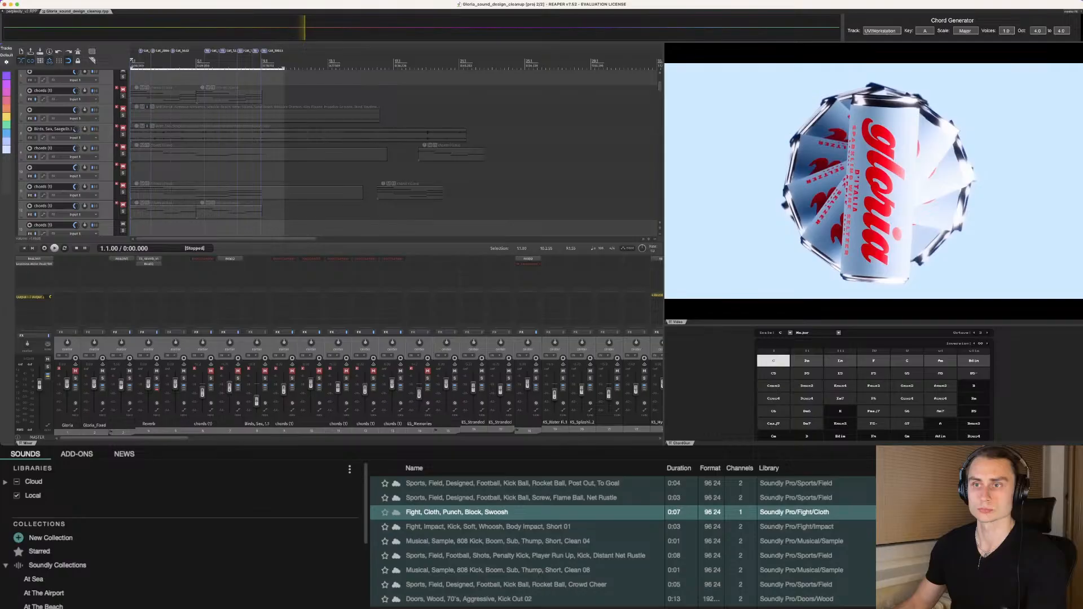
key("space")
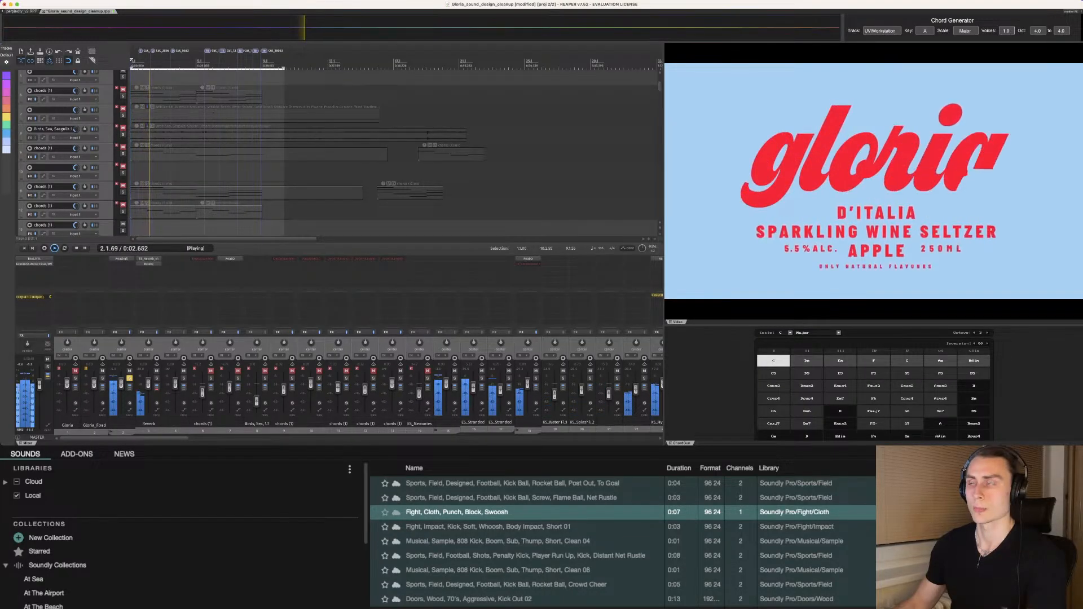
key("space")
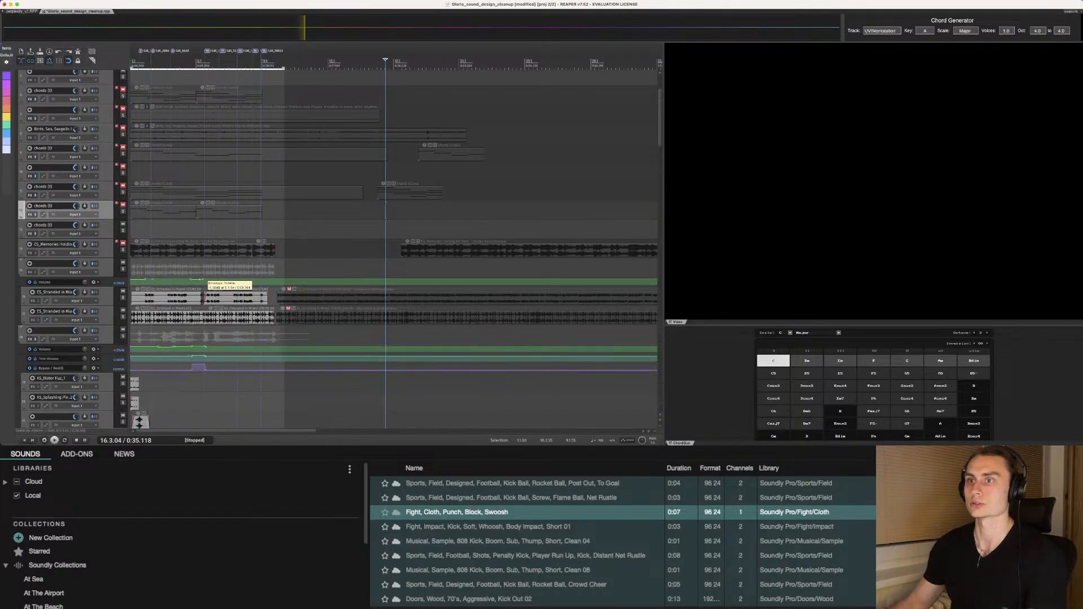
Step: Return to the project start and examine how the Gloria sound effect tracks are layered and grouped along the timeline
scroll(210, 276, "down", 8)
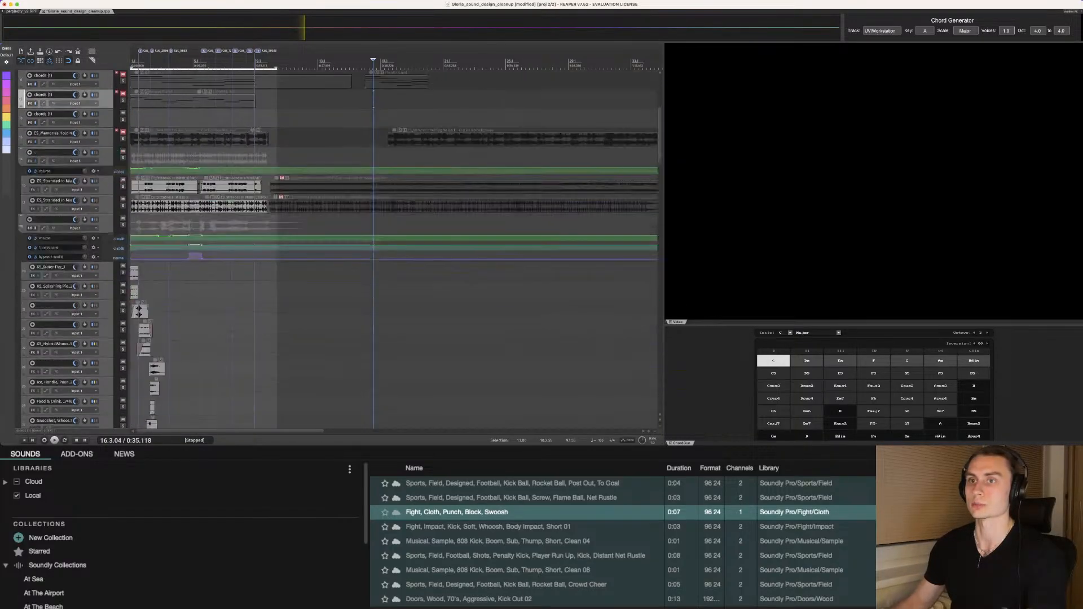
scroll(338, 249, "down", 3)
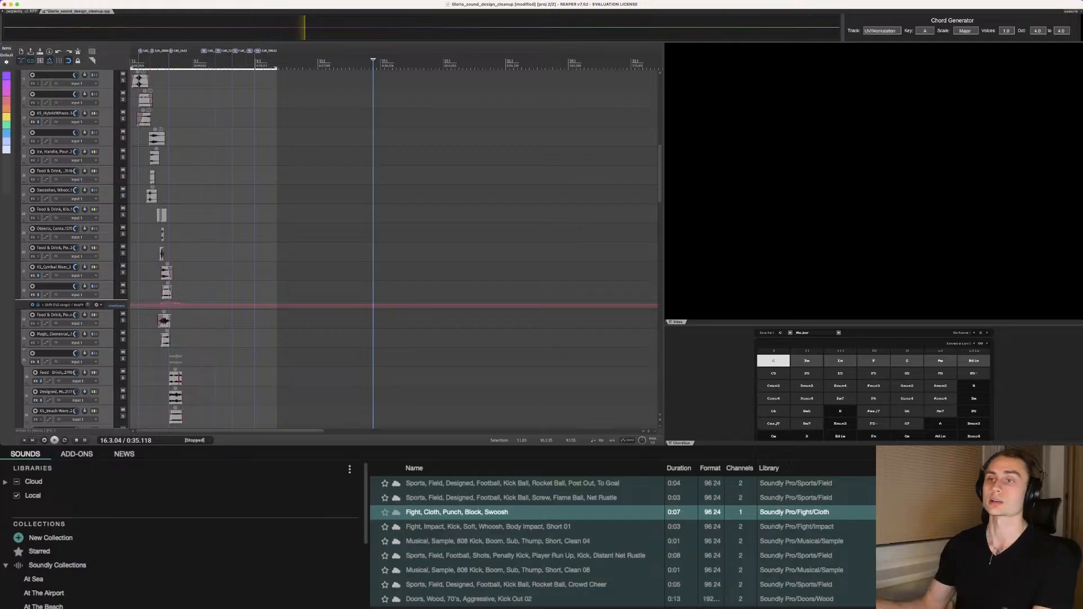
key("w")
scroll(339, 248, "up", 5)
scroll(338, 248, "up", 5)
scroll(395, 248, "down", 10)
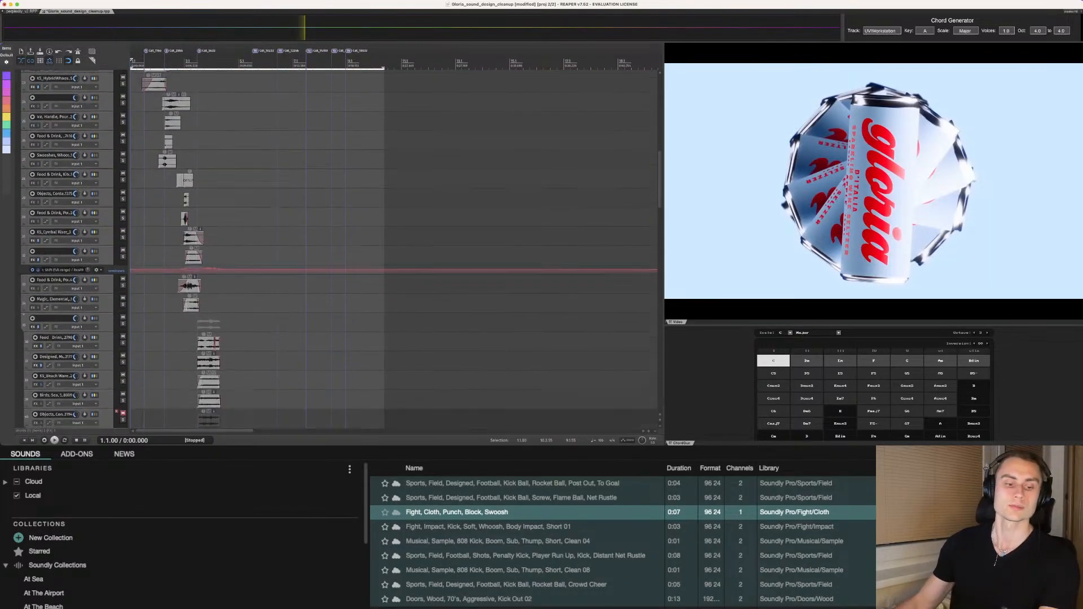
scroll(395, 248, "down", 4)
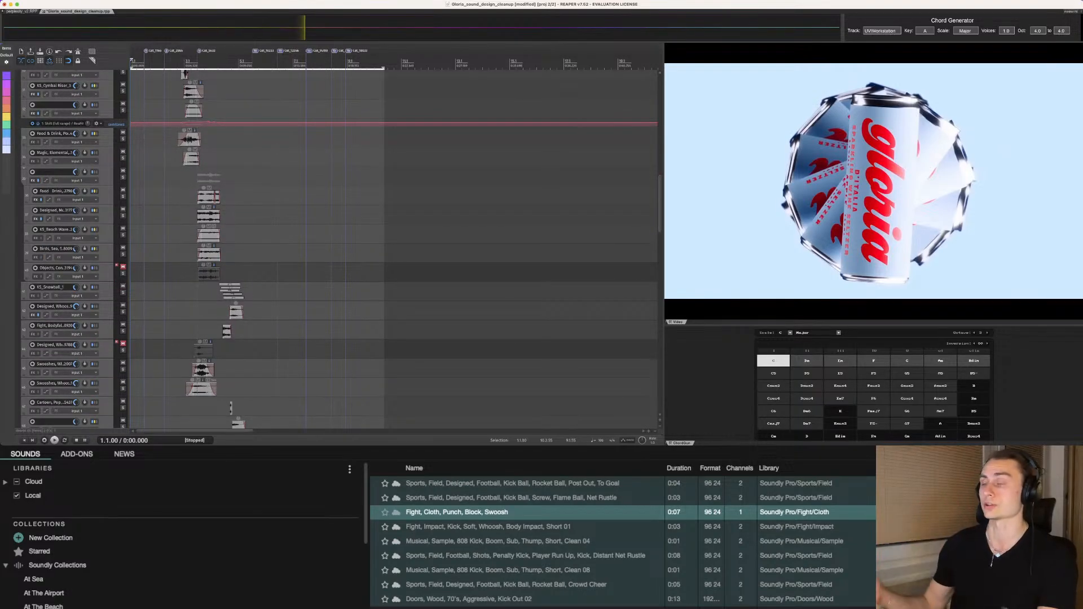
scroll(395, 248, "down", 2)
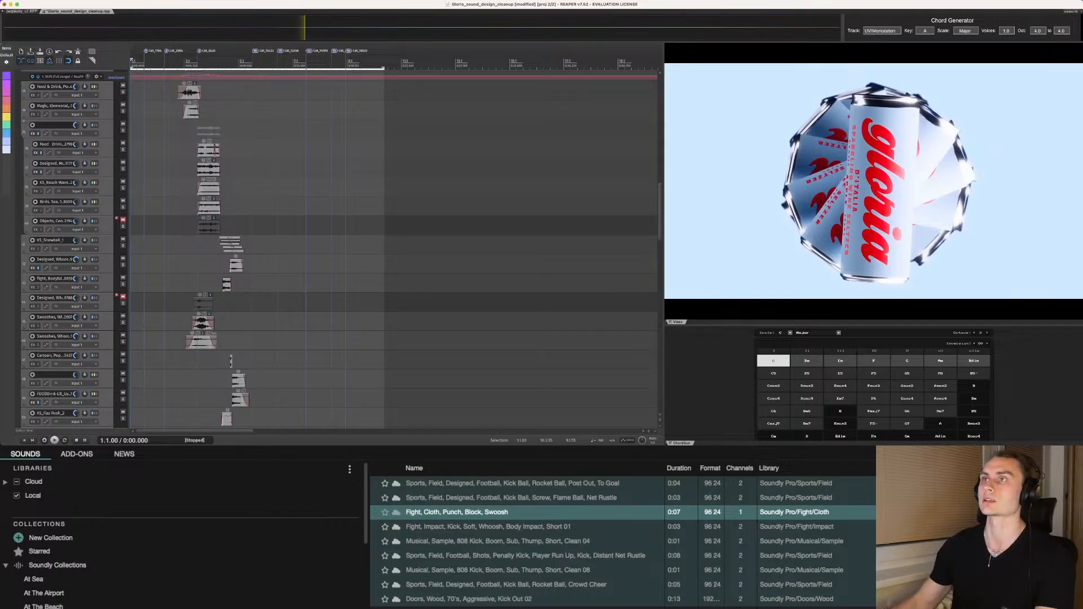
scroll(395, 248, "down", 2)
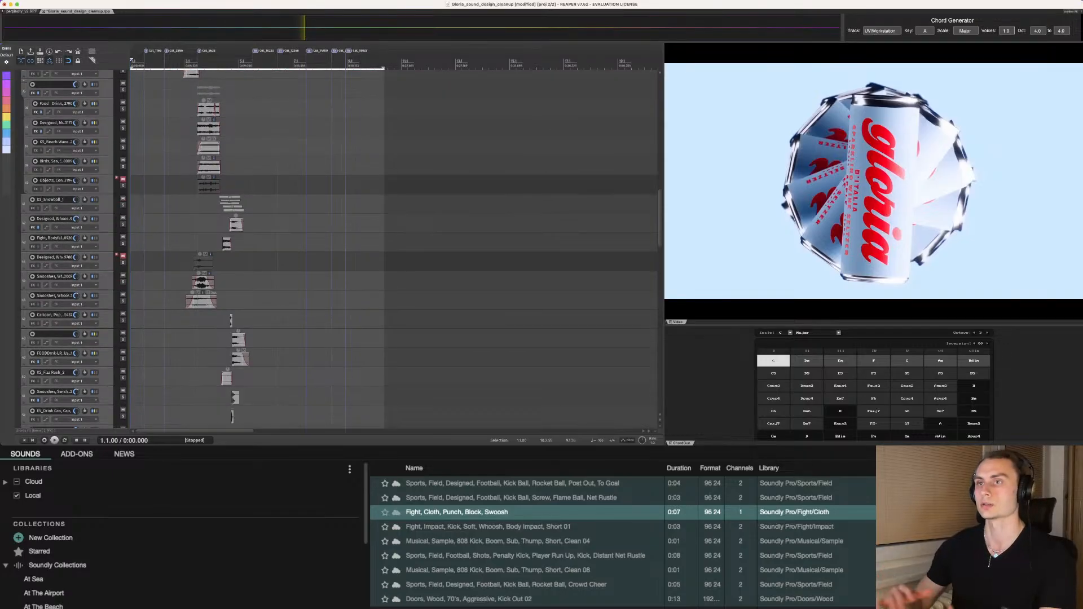
scroll(395, 248, "down", 2)
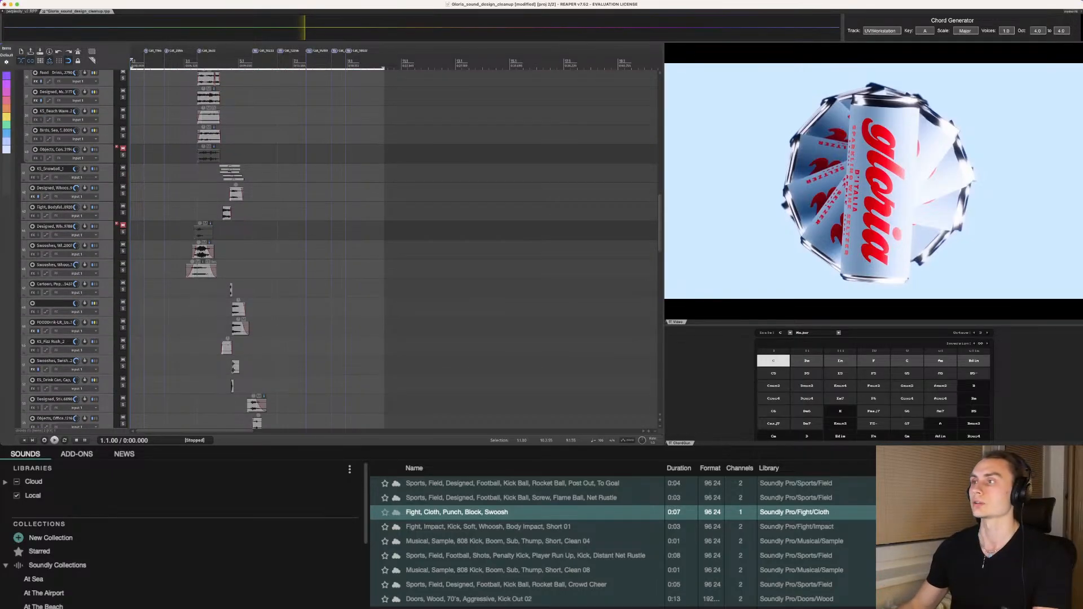
key("super+Tab")
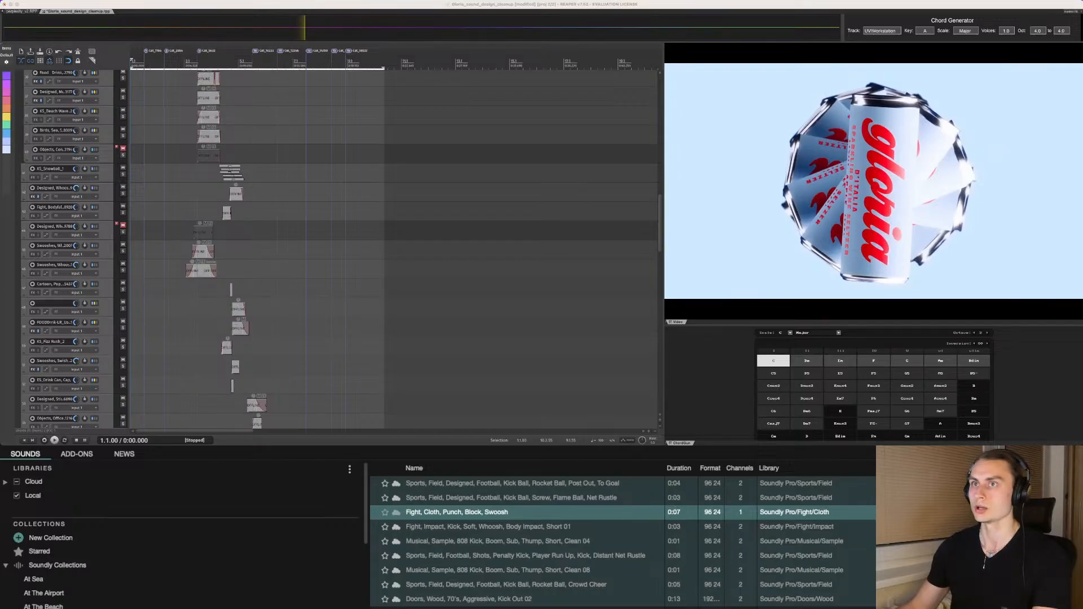
key("super+Tab")
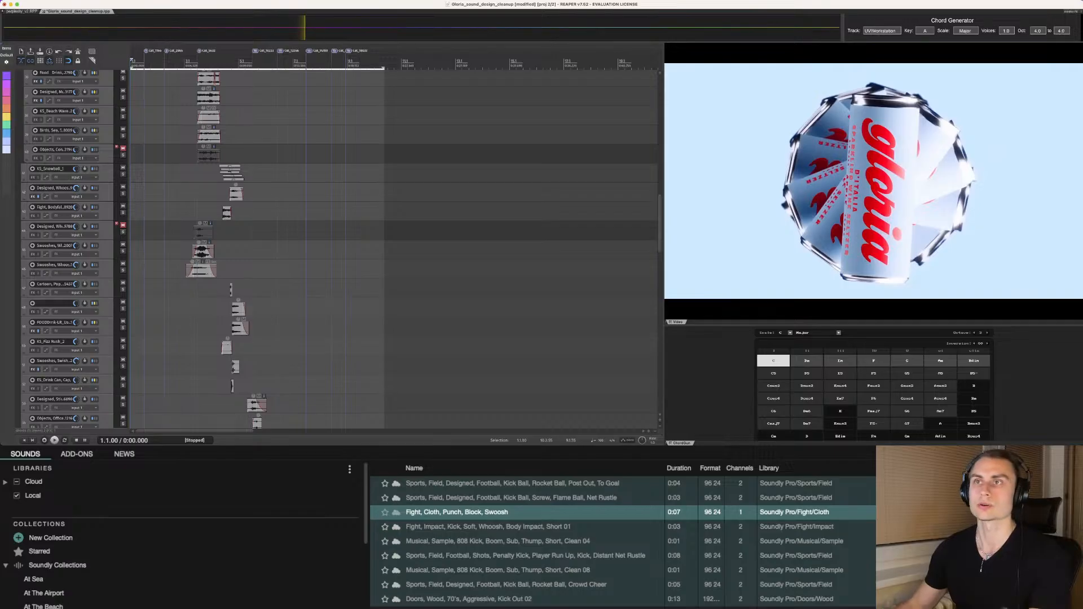
Step: Examine the Gloria music tracks and their automation envelopes above the opening sound effect clips
scroll(395, 249, "up", 10)
scroll(395, 248, "up", 3)
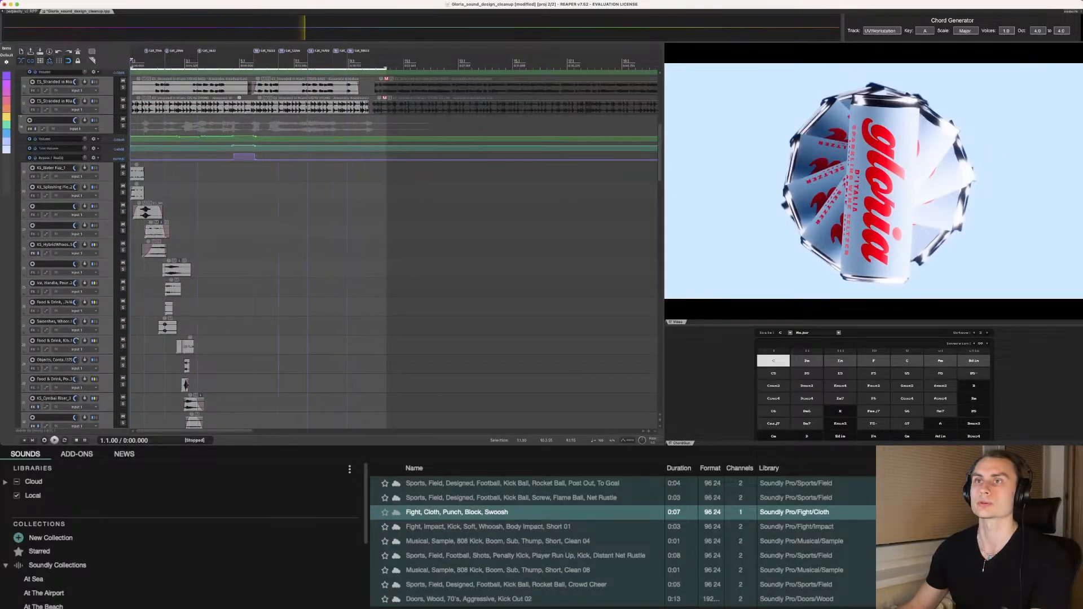
scroll(395, 248, "up", 5)
scroll(395, 248, "up", 4)
scroll(395, 248, "up", 1)
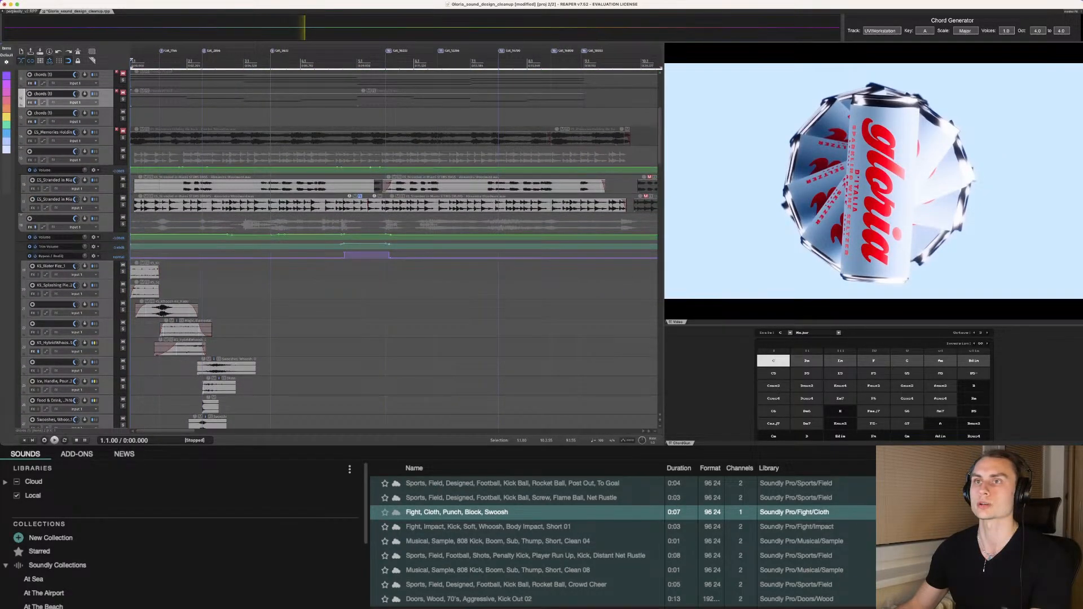
Step: Play the project from the start while examining the staggered sound effect clips of the opening scenes
scroll(395, 248, "down", 8)
key("space")
scroll(395, 248, "down", 1)
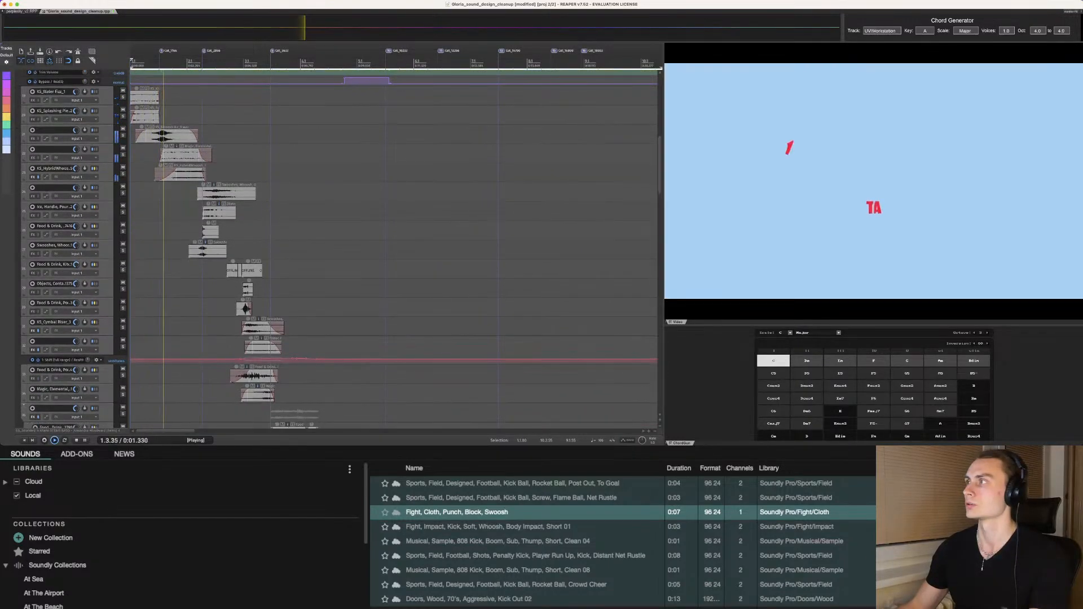
scroll(395, 248, "down", 1)
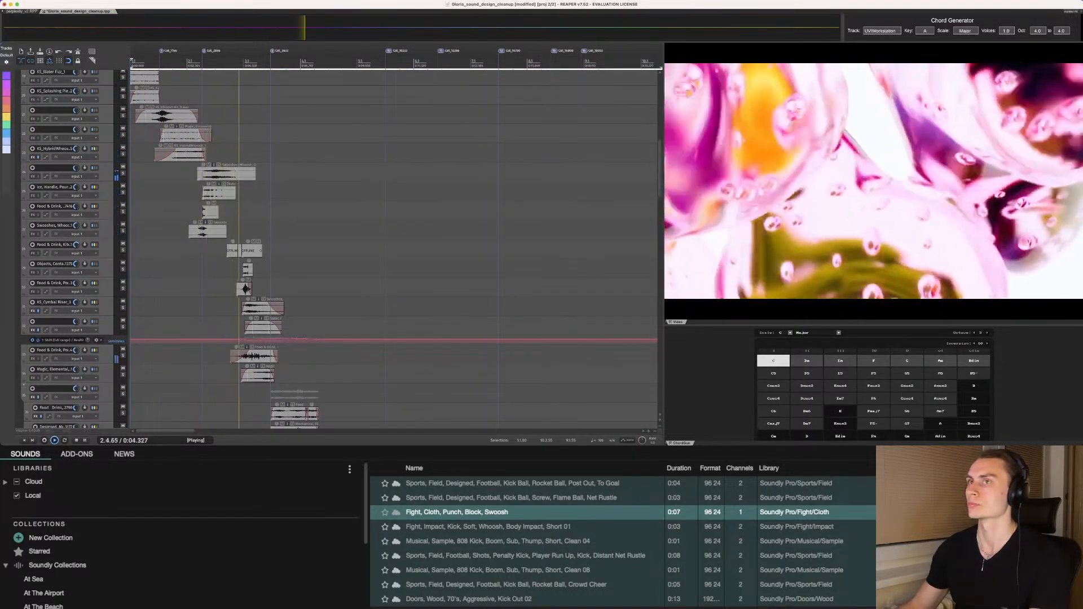
key("space")
Step: Solo the unnamed track directly above the Ice, Handle, Pour track and play its clip from 0:02.703
left_click(198, 192)
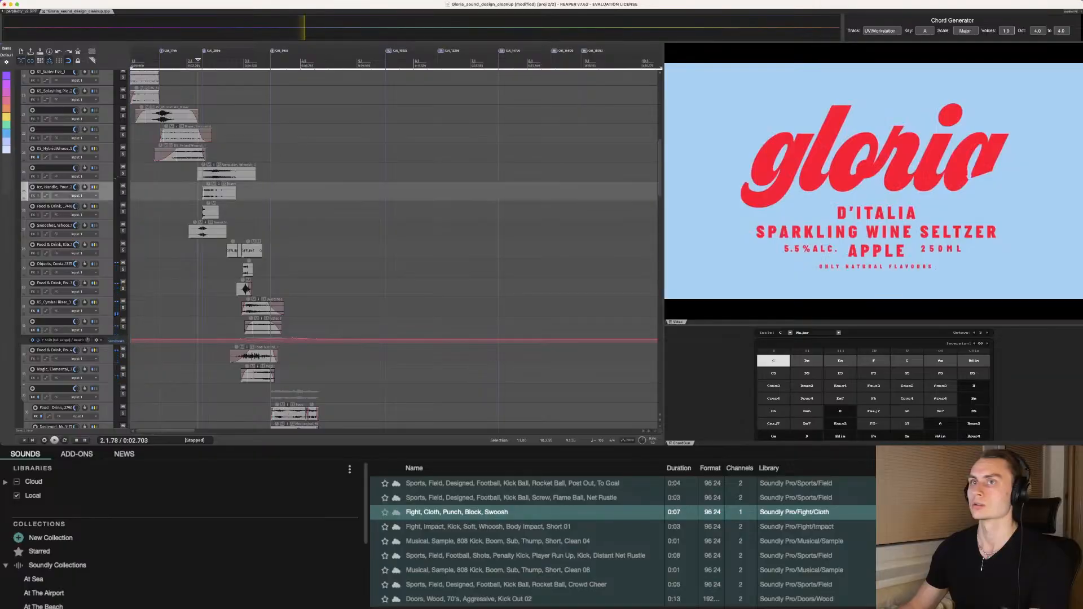
left_click(123, 174)
key("space")
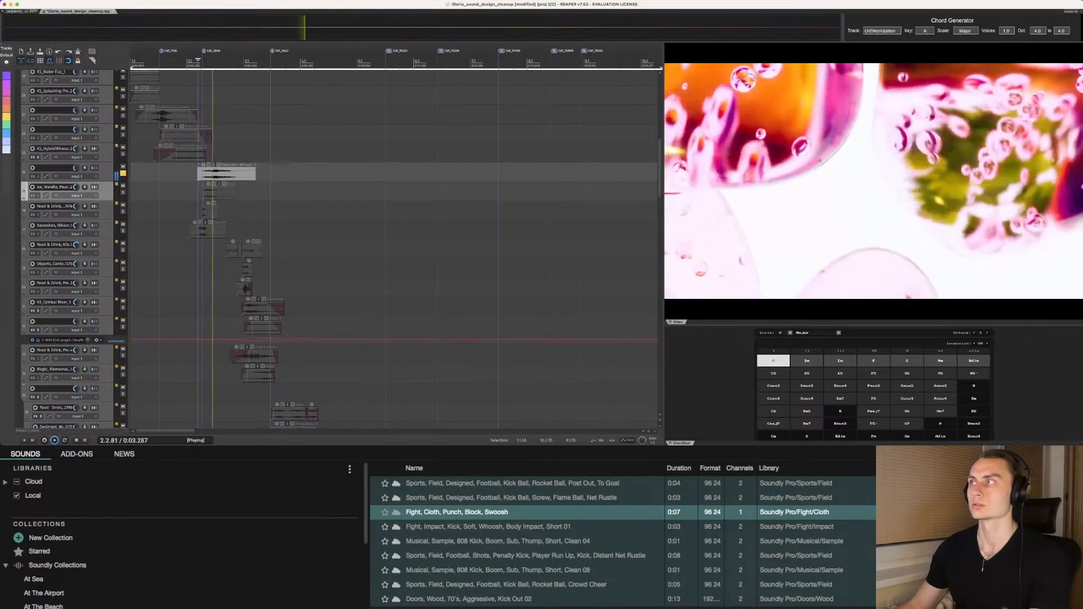
key("space")
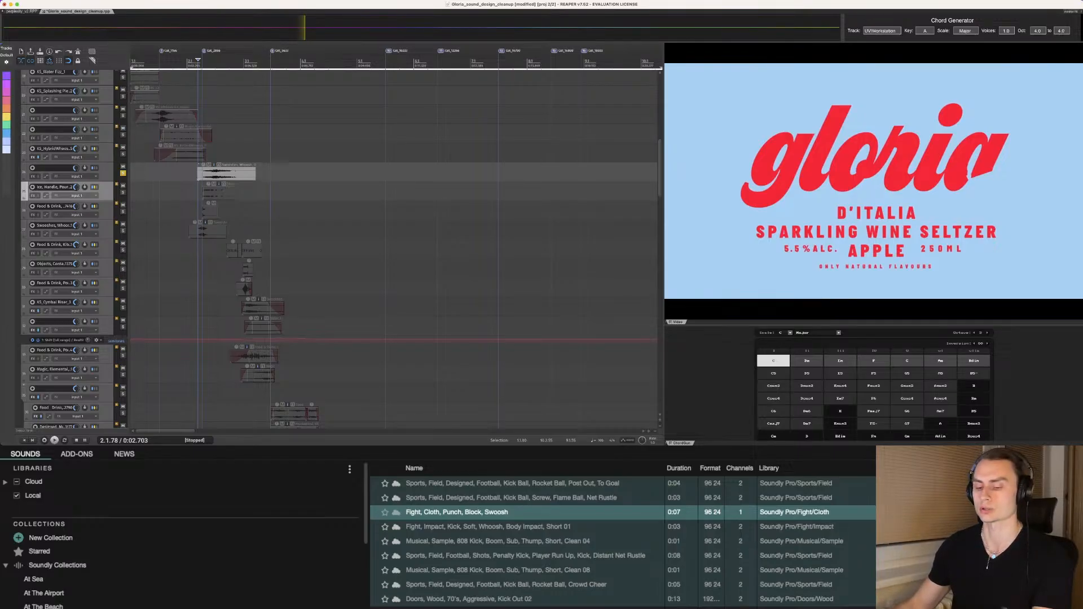
Step: Check the mixer briefly, hide it again, and replay the soloed clip twice from the same cursor position
key("super+m")
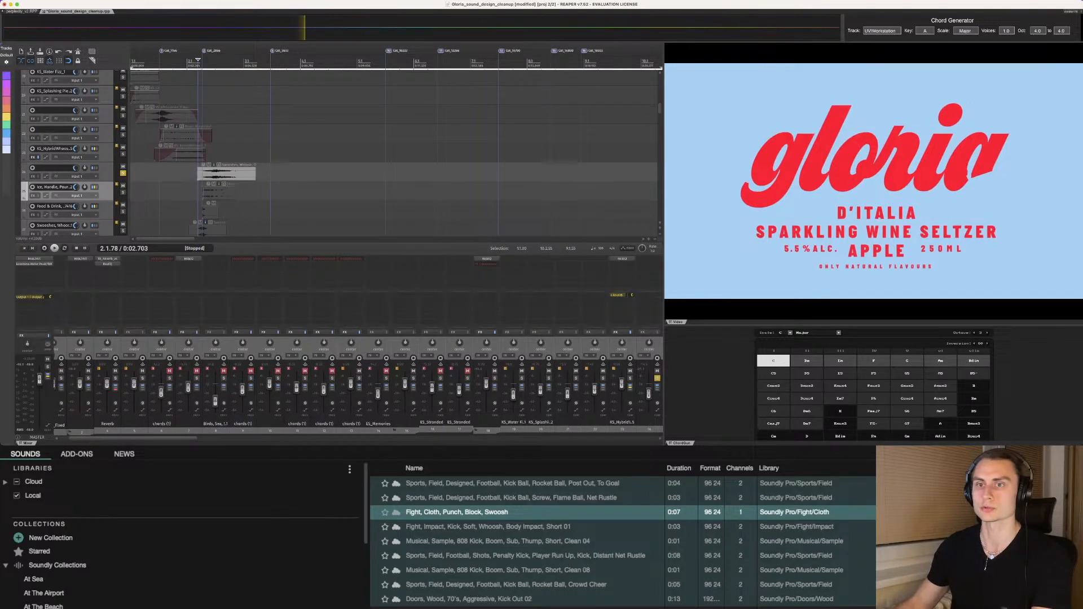
key("super+m")
key("space")
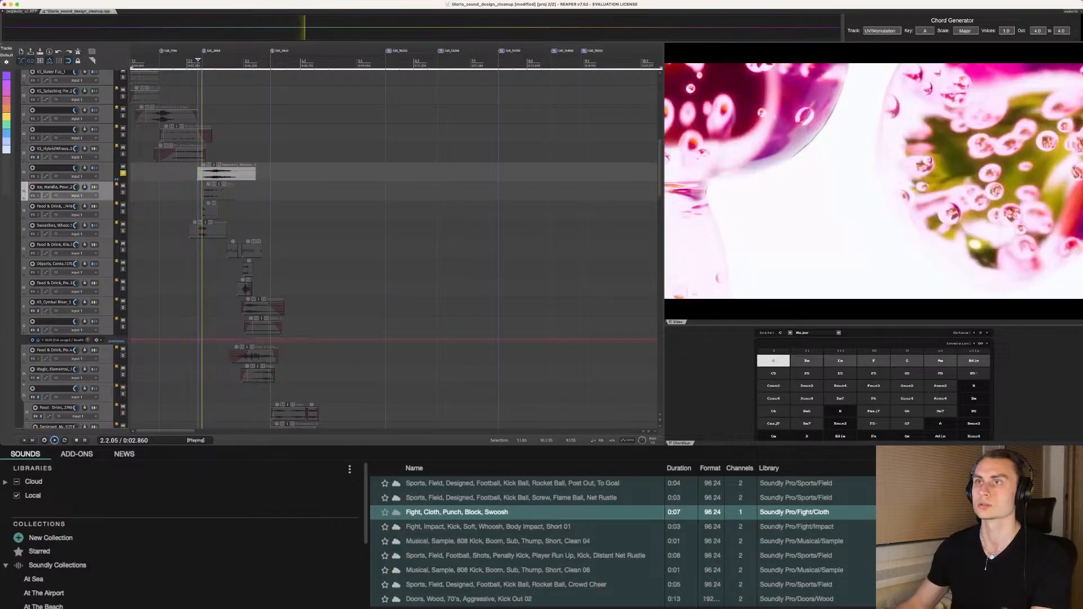
key("space")
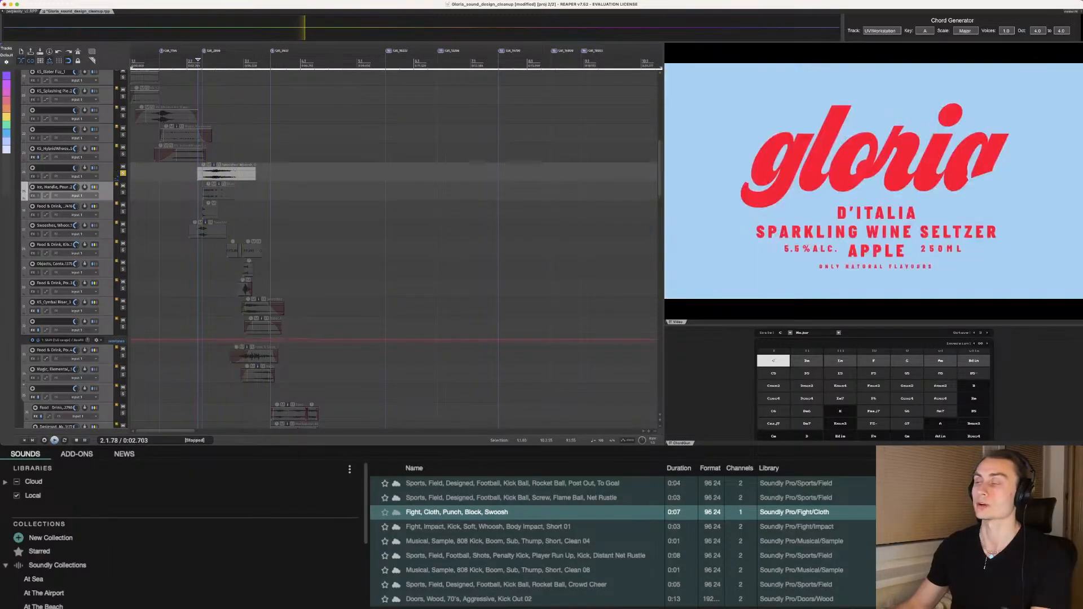
scroll(339, 248, "down", 1)
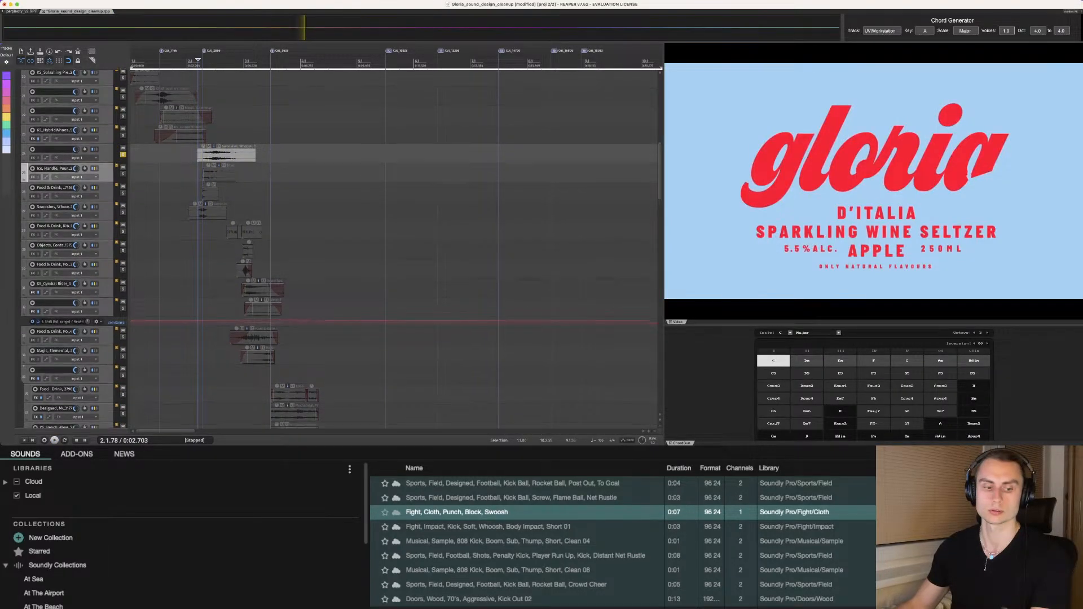
scroll(339, 249, "up", 1)
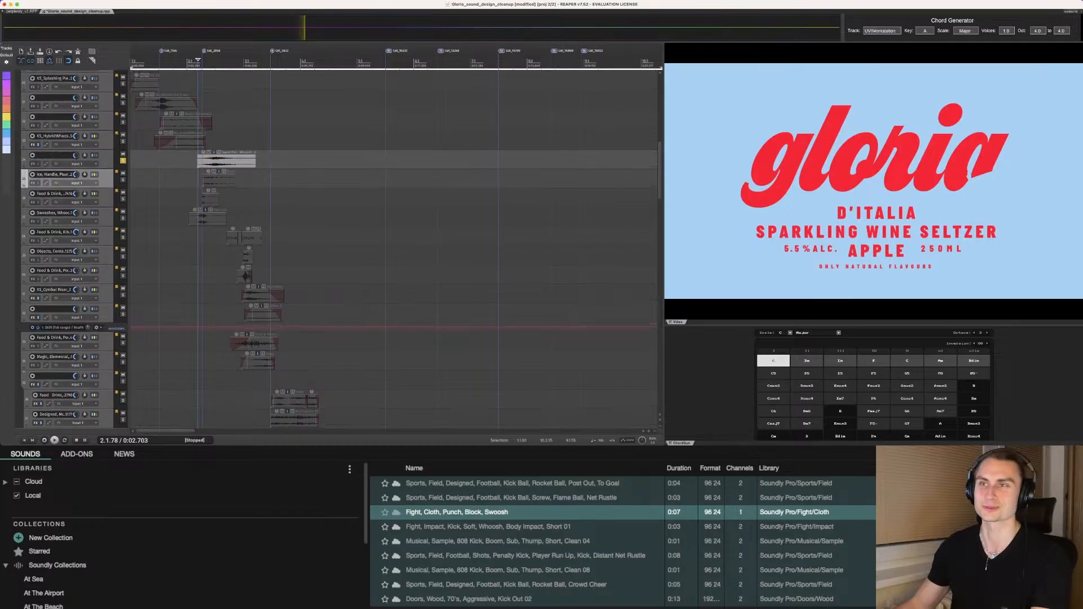
key("space")
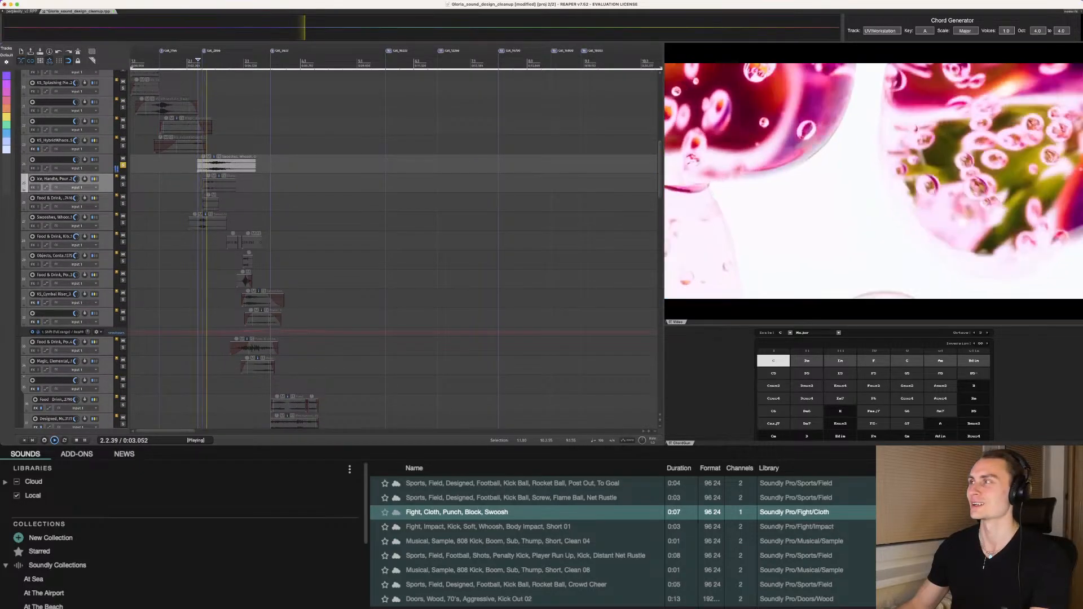
key("space")
Step: Clear the solo, play the full mix from 0:02.703 with the mixer shown, and hide the mixer again
scroll(338, 248, "down", 2)
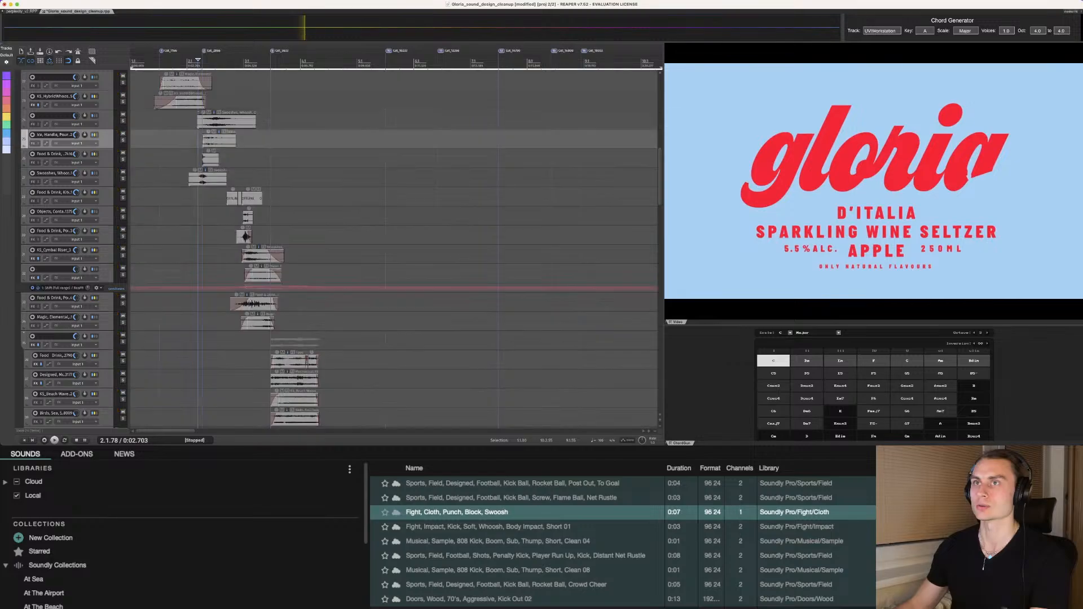
key("super+m")
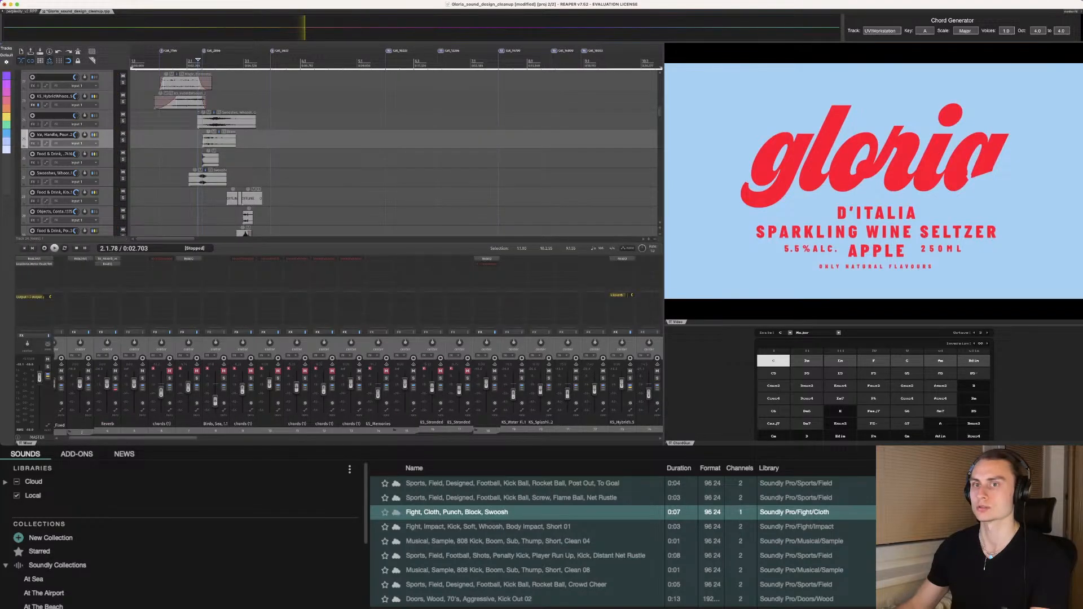
key("space")
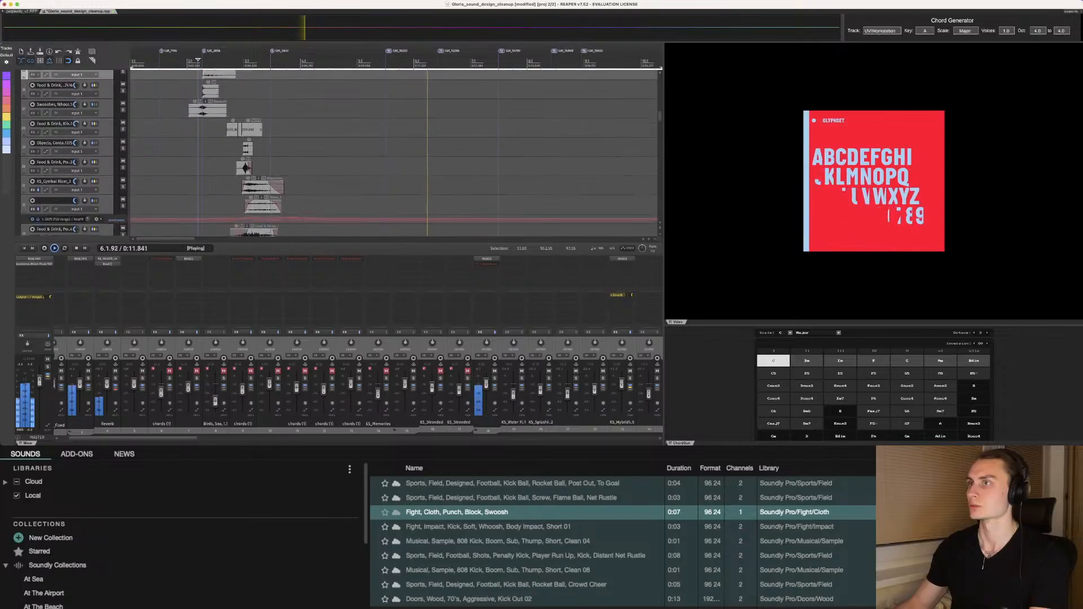
scroll(395, 153, "down", 5)
key("space")
key("super+m")
Step: Step the edit cursor through the mid-timeline effect clips to match them to the video, ending at 0:11.455 in the glyph set scene
scroll(395, 152, "down", 5)
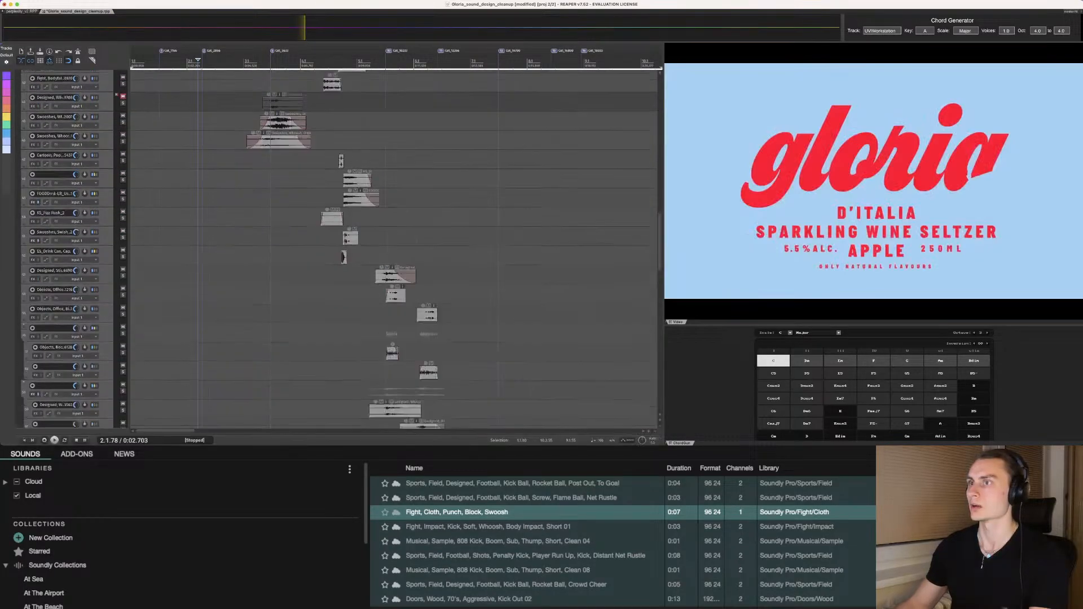
left_click(364, 255)
scroll(364, 255, "down", 5)
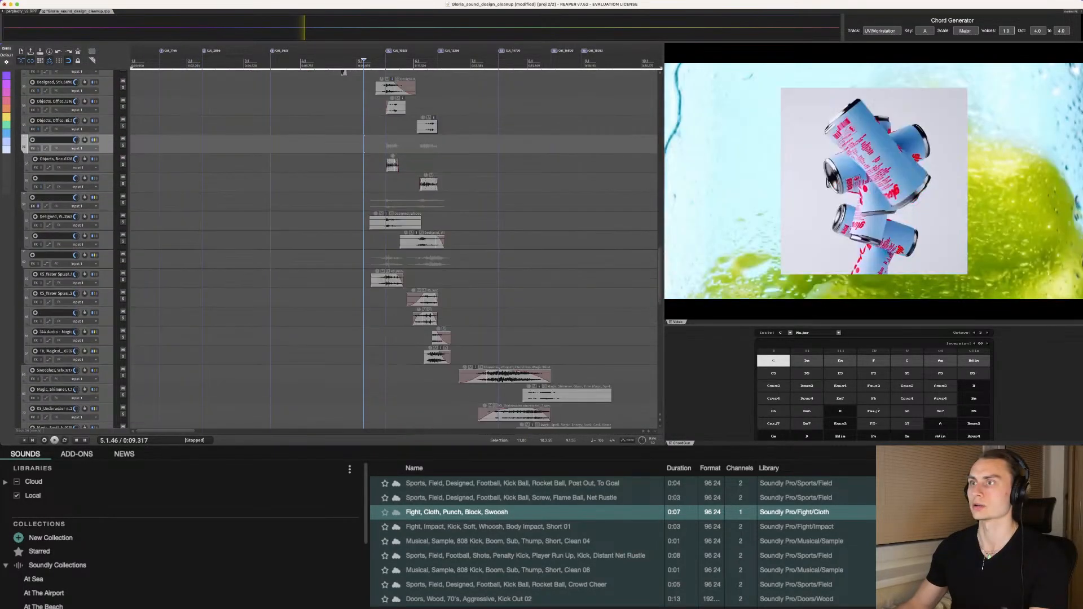
left_click(449, 354)
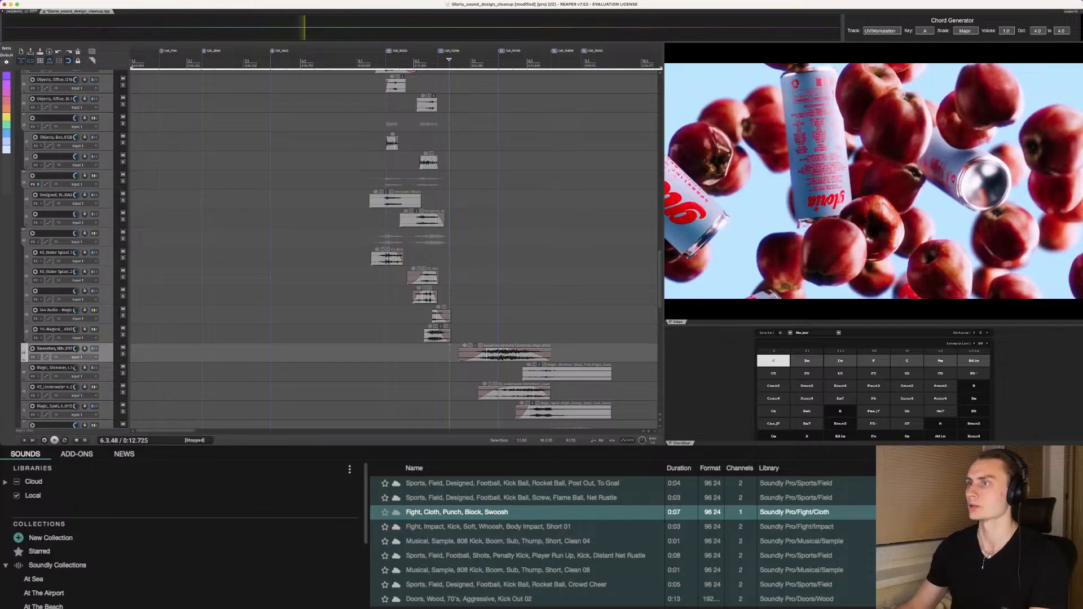
left_click(477, 315)
left_click(468, 297)
left_click(462, 276)
left_click(446, 277)
left_click(404, 296)
left_click(389, 295)
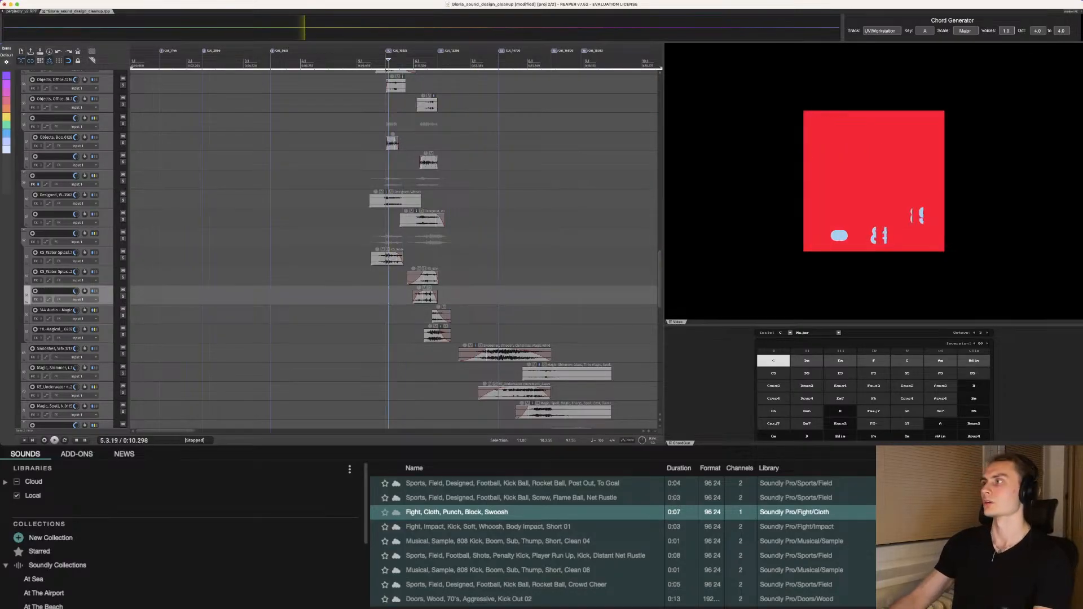
left_click(412, 334)
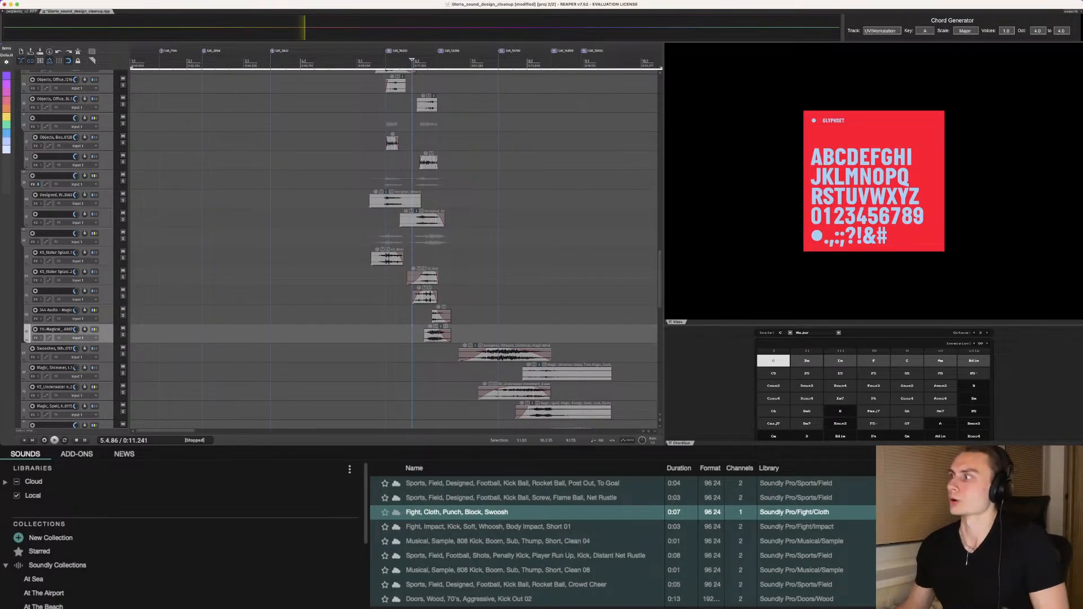
left_click(417, 318)
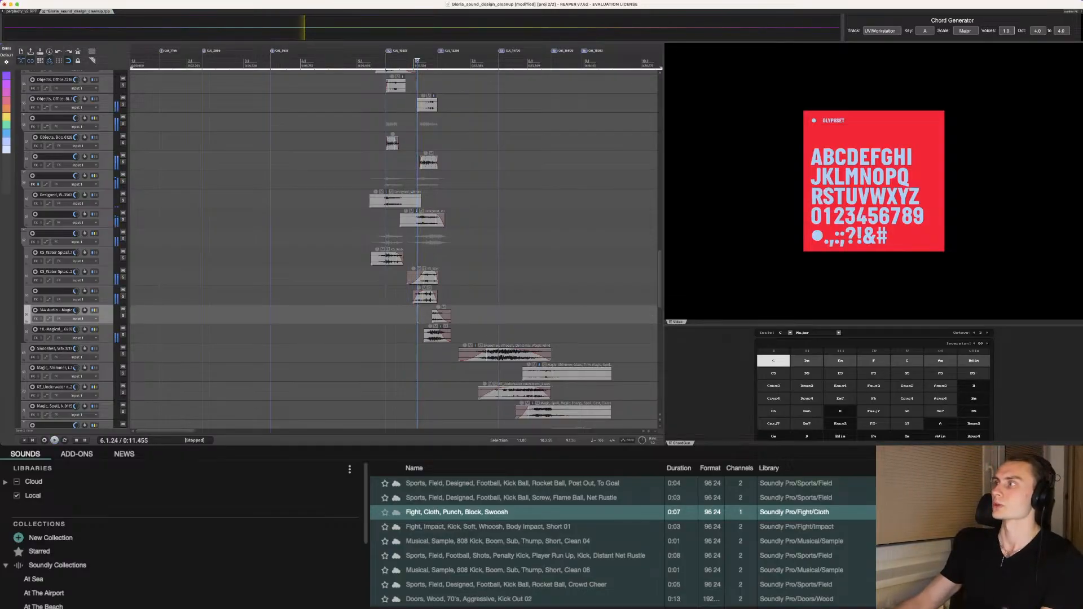
Step: Place the edit cursor at 0:14.372 in the floating apples scene and examine the swoosh, shimmer and underwater layers
left_click(437, 354)
left_click(455, 372)
left_click(513, 276)
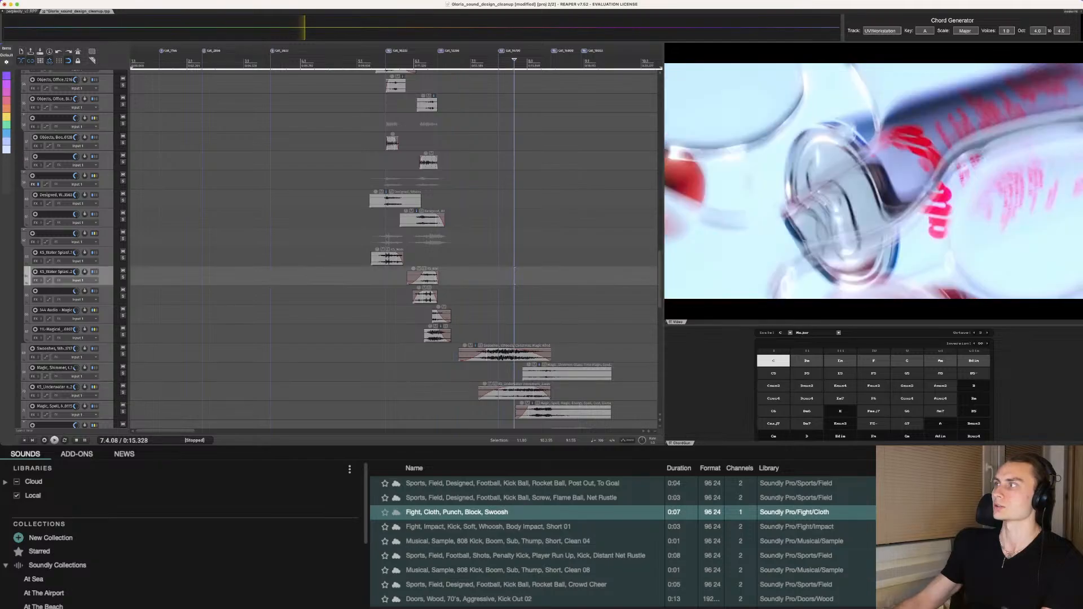
left_click(491, 276)
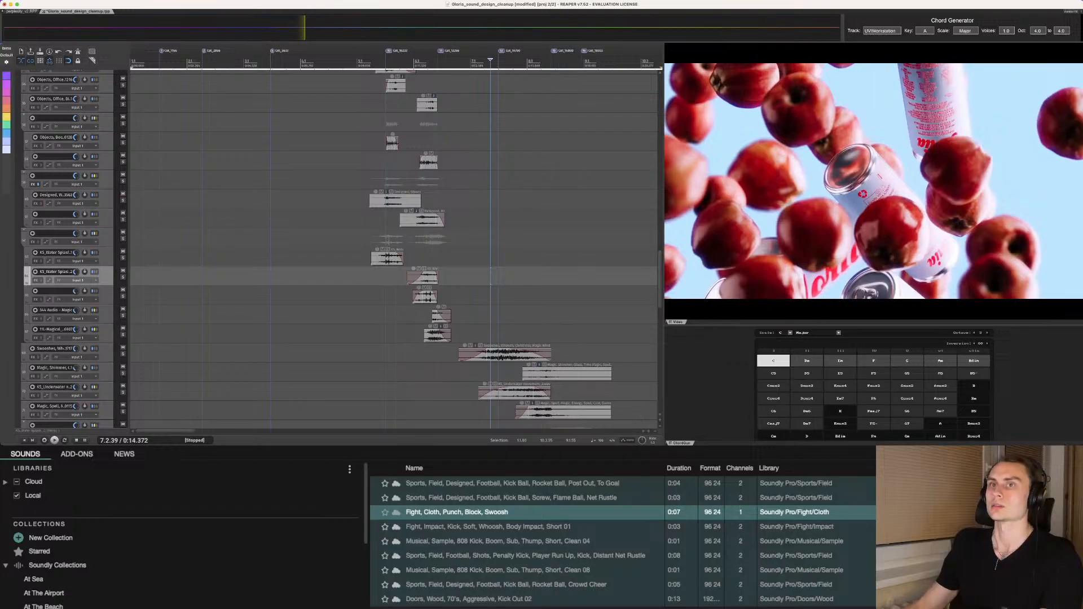
scroll(395, 249, "down", 2)
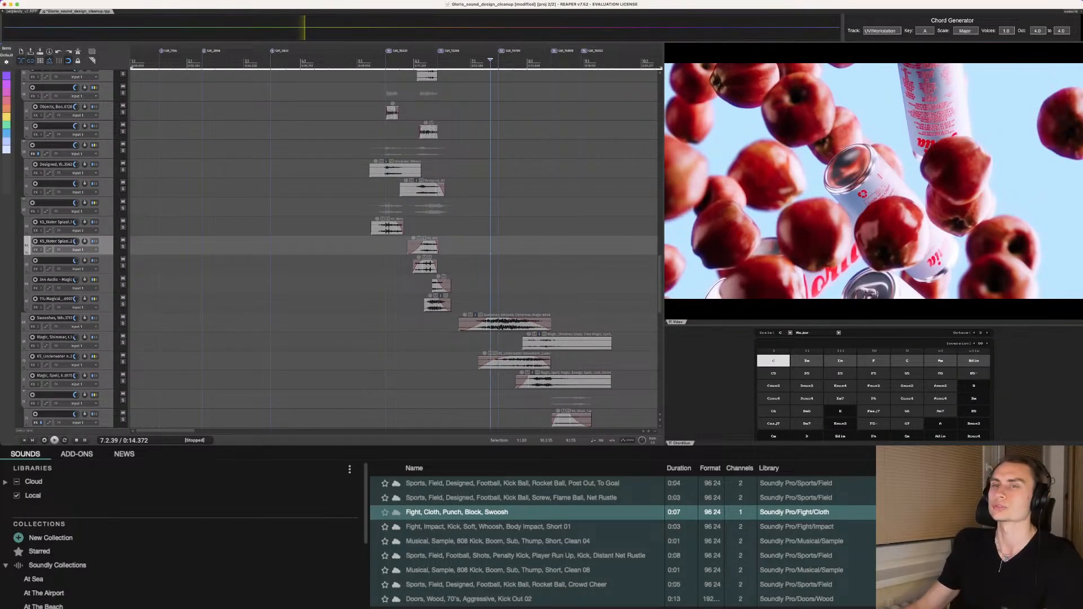
scroll(339, 248, "down", 1)
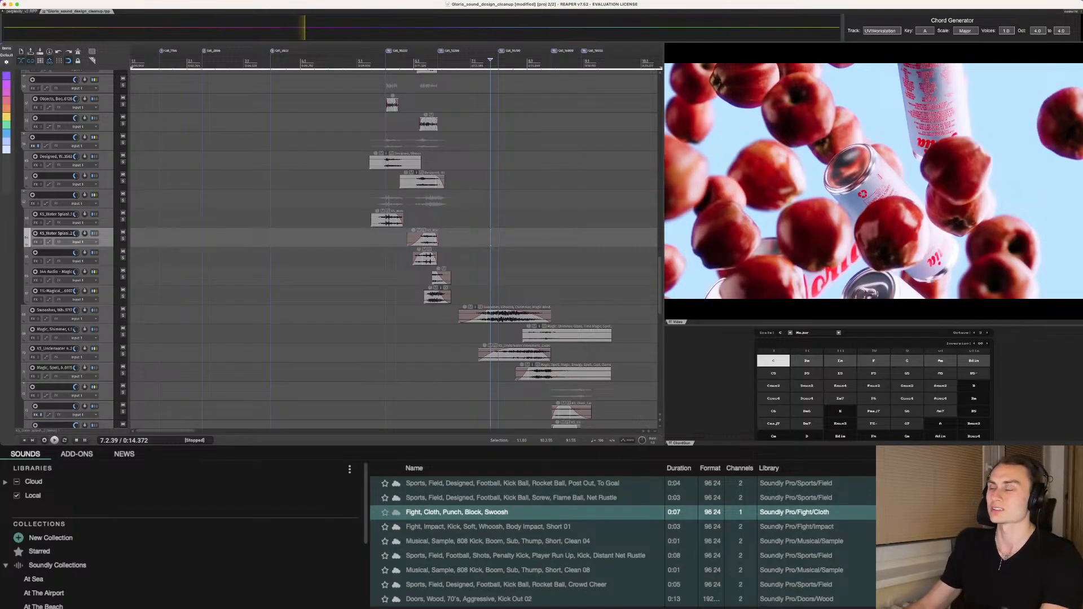
Step: Locate the transition from the glyph set scene to the apples and play the section from 0:10.537
left_click(460, 334)
left_click(453, 334)
left_click(443, 334)
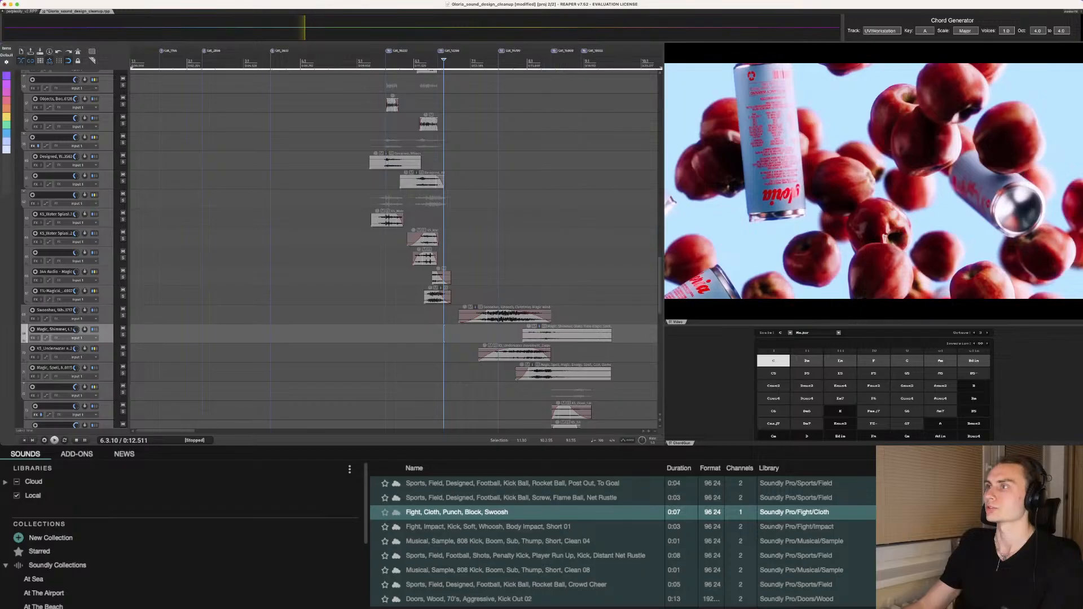
left_click(420, 314)
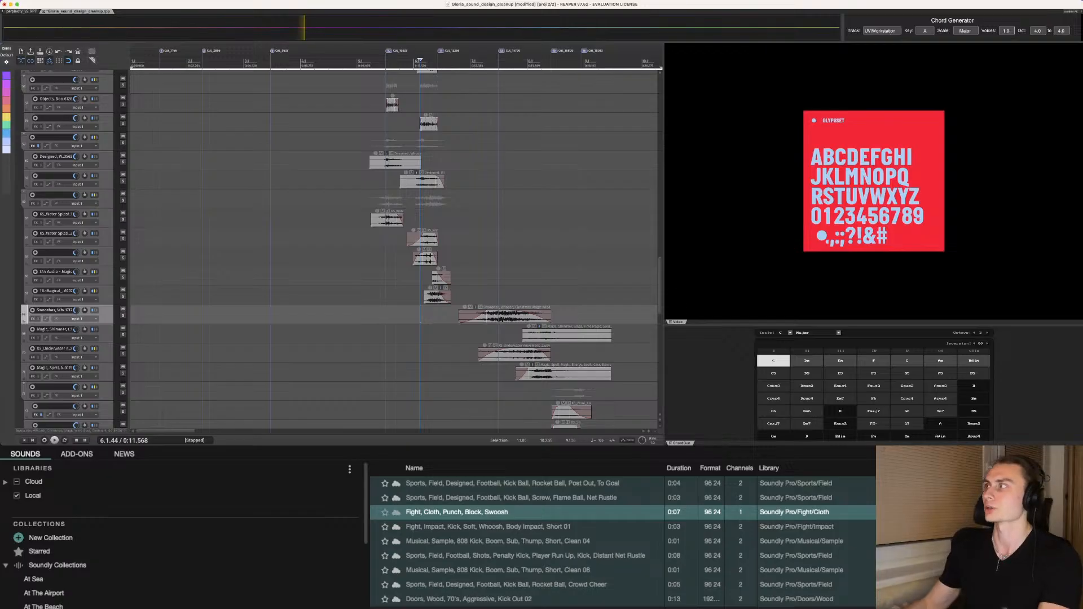
left_click(434, 334)
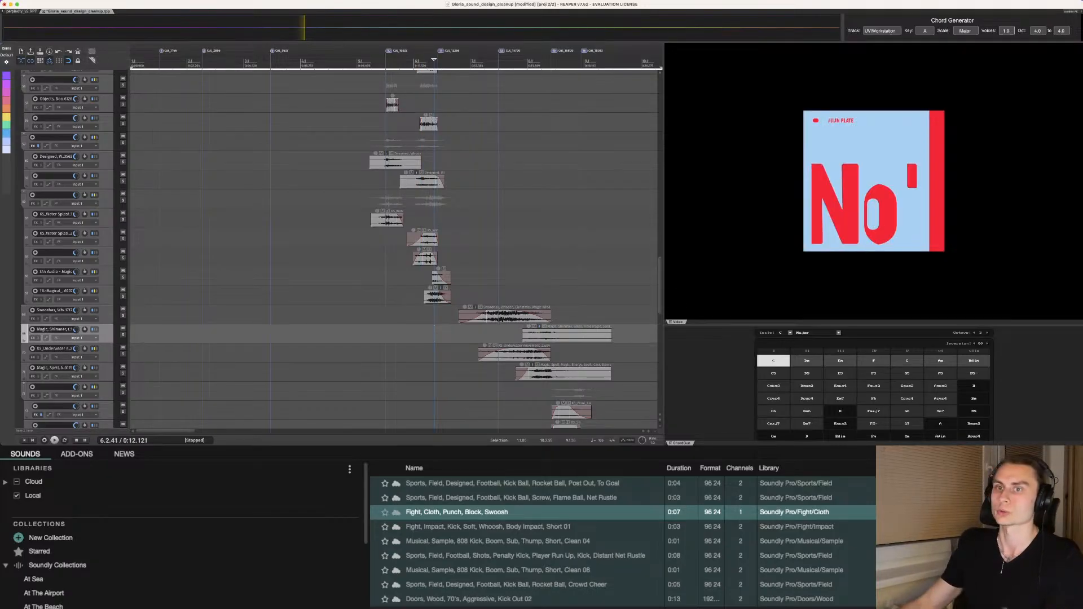
key("Up")
key("space")
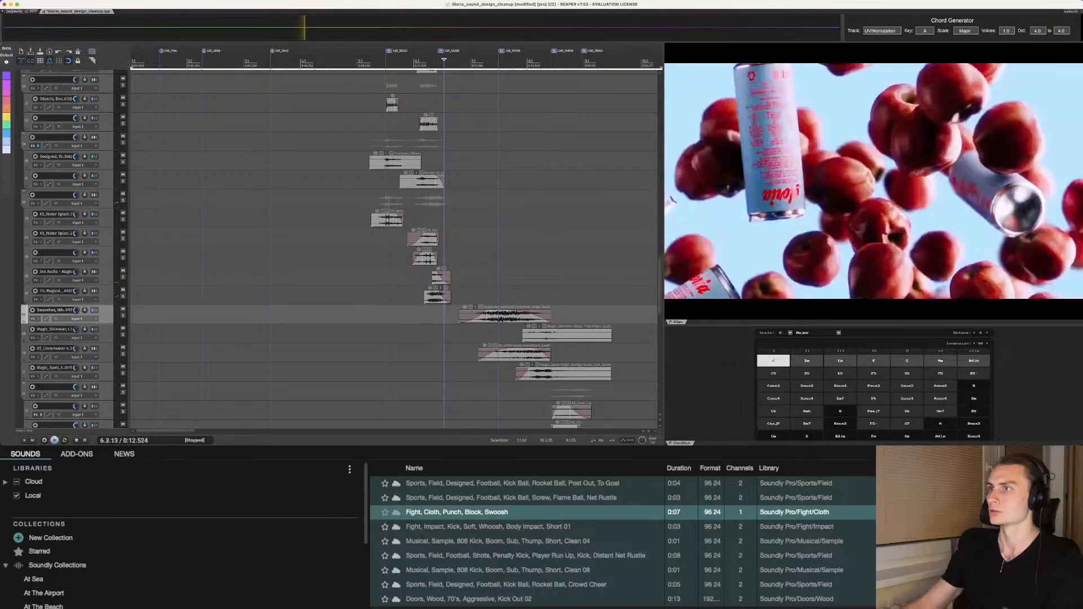
left_click(394, 326)
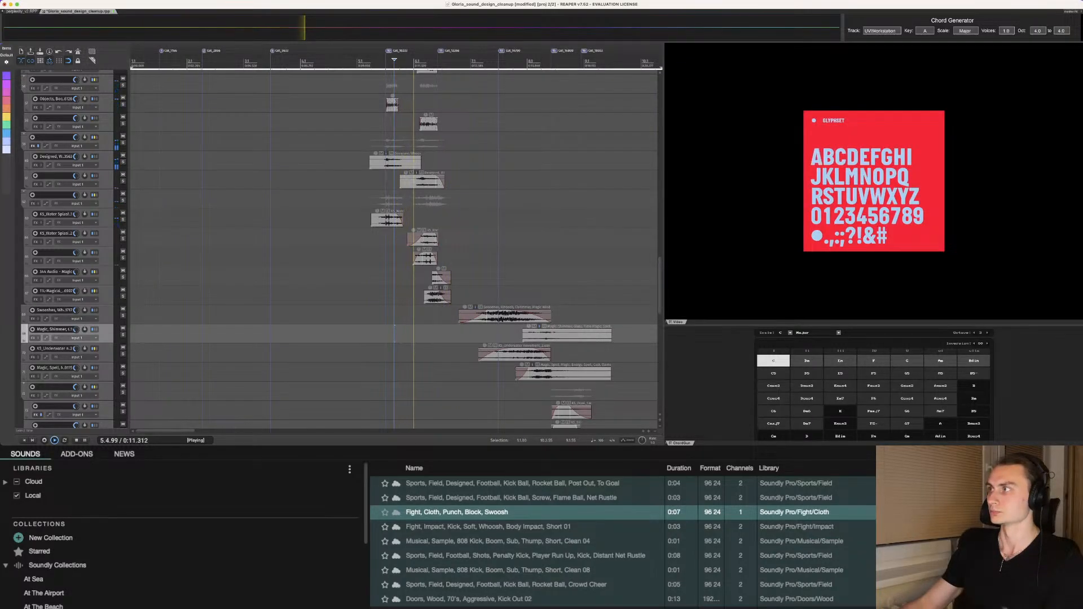
key("space")
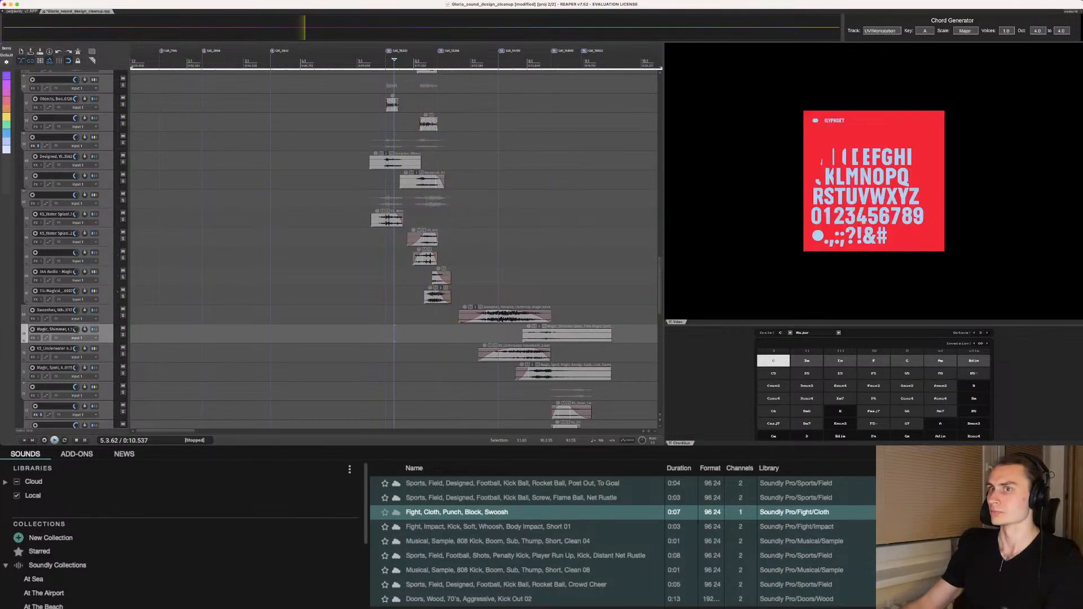
Step: Play the explosion, cloth and water splash layers leading into the floating apples scene
scroll(394, 260, "down", 10)
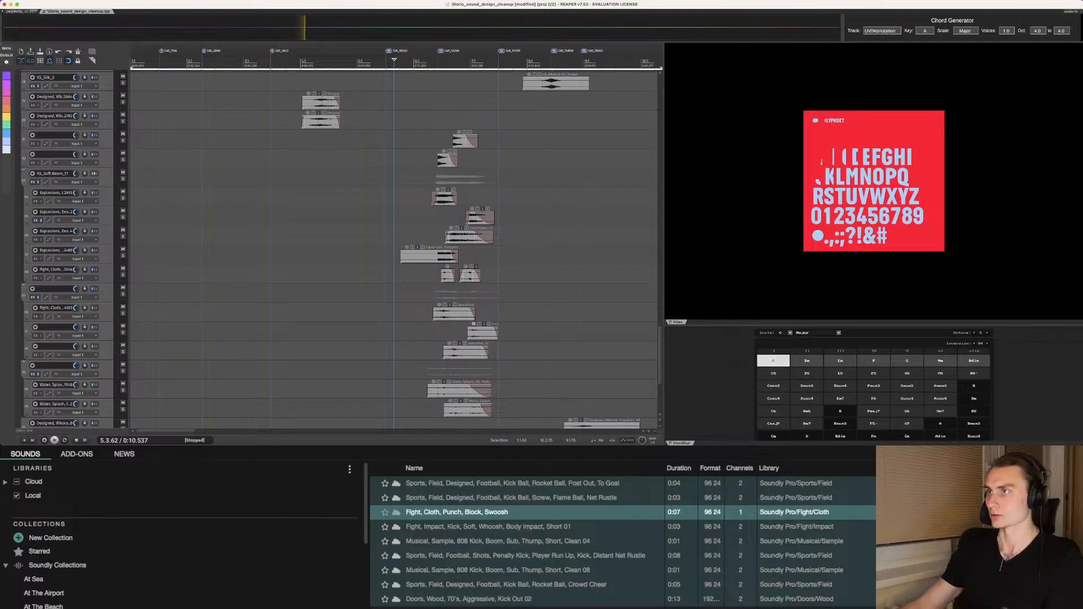
left_click(412, 177)
key("space")
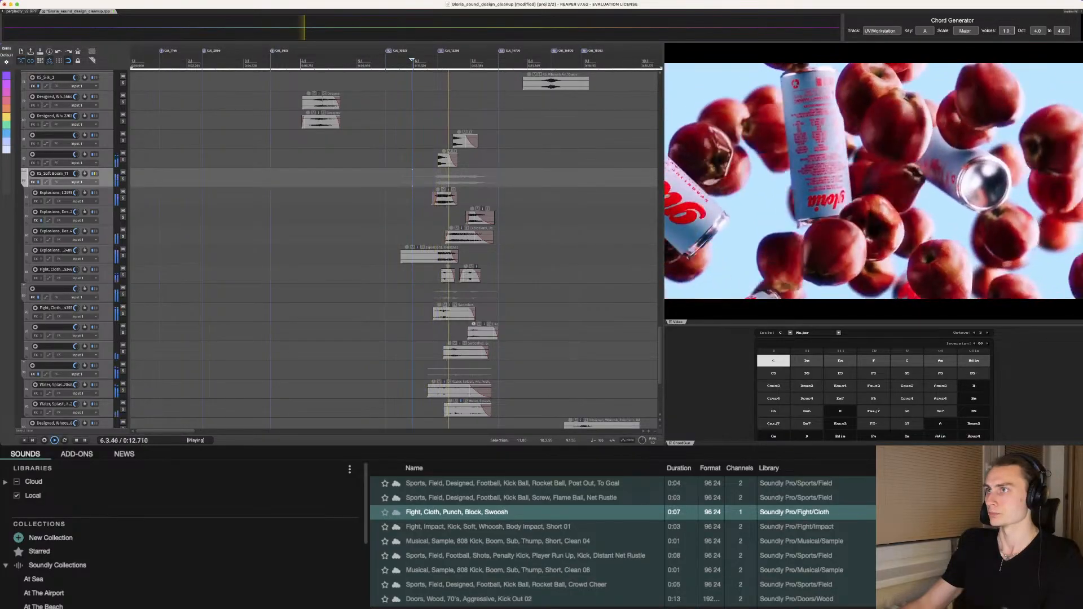
key("space")
Step: Solo the two unnamed tracks directly above the Soft Boom track and play them from 0:11.970
left_click(430, 139)
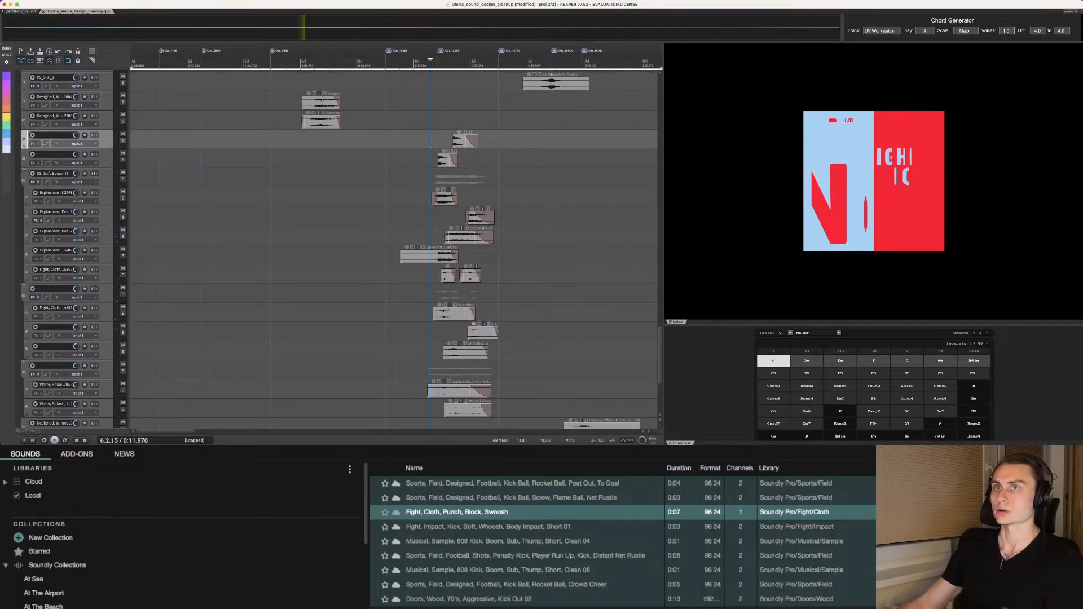
left_click(123, 140)
left_click(123, 160)
key("space")
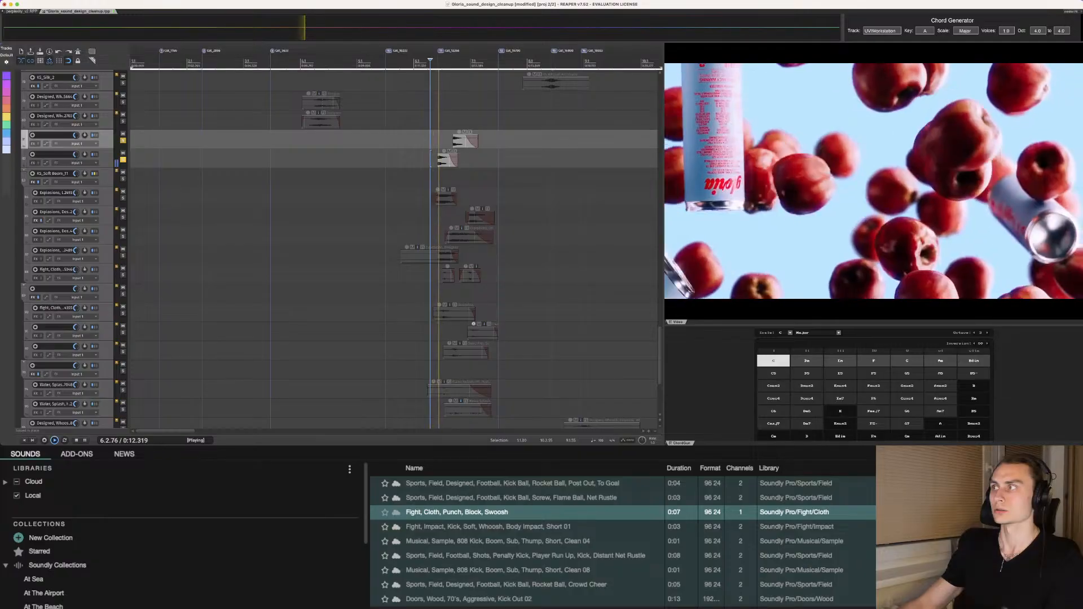
key("space")
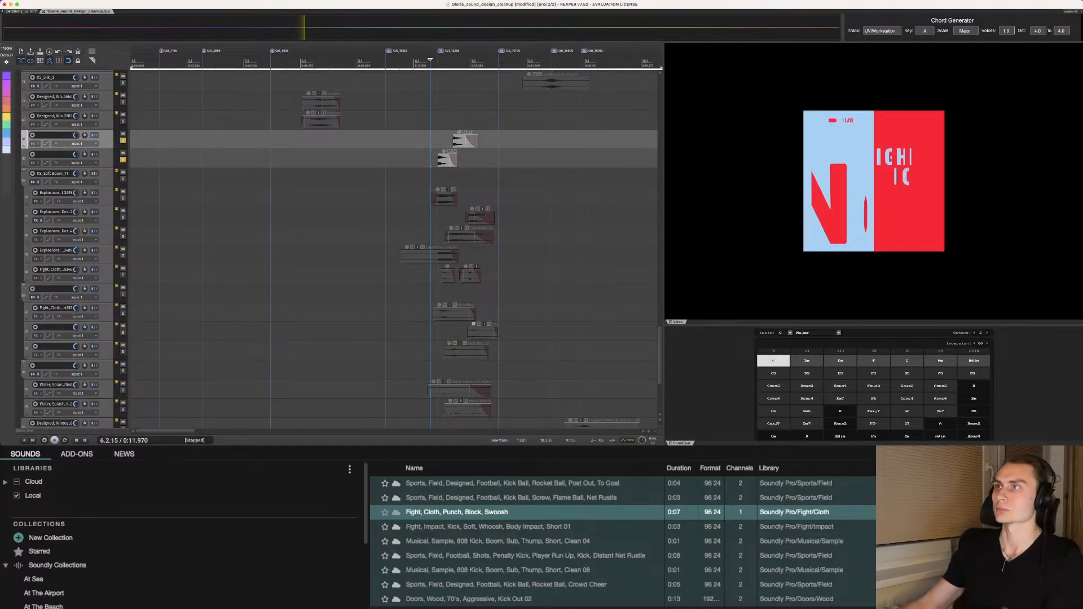
Step: Clear the solos on the two unnamed tracks, then solo the Soft Boom track group and play it from 0:11.970
left_click(124, 159)
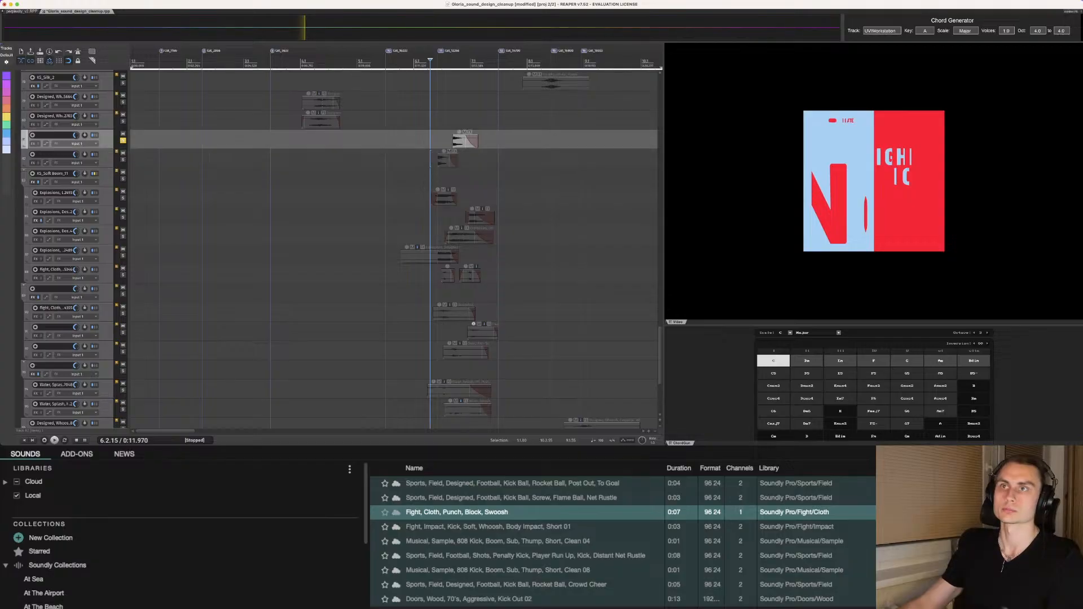
left_click(123, 140)
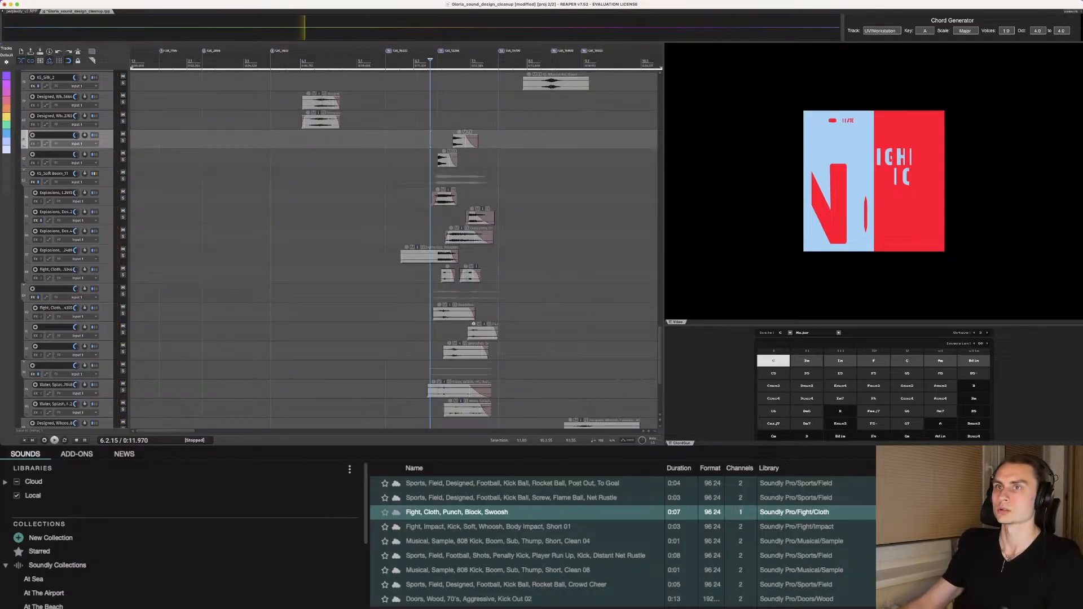
left_click(123, 198)
left_click(123, 198)
left_click(123, 179)
key("space")
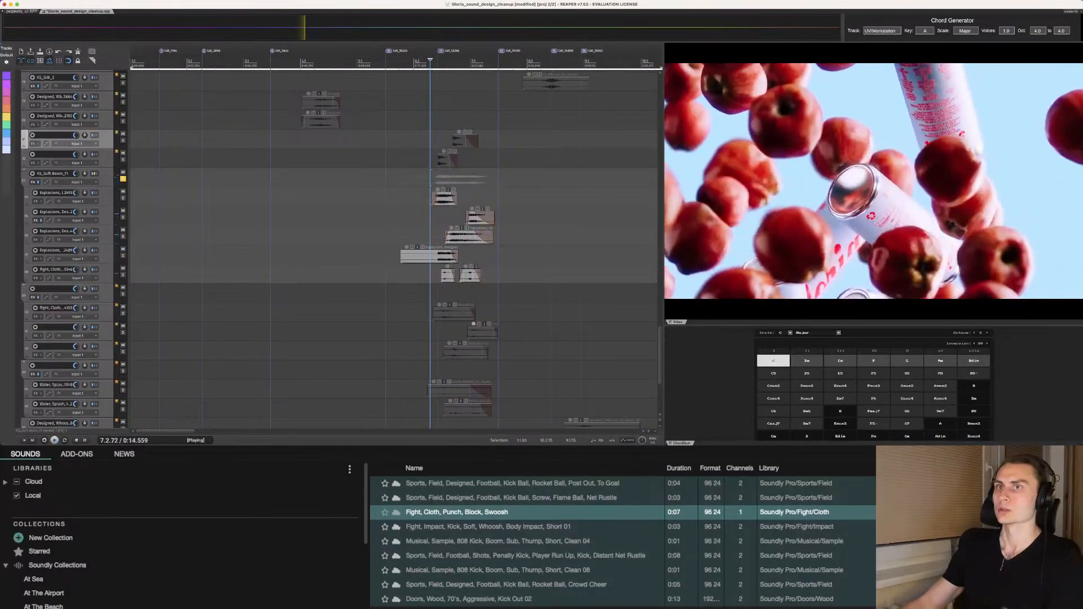
key("space")
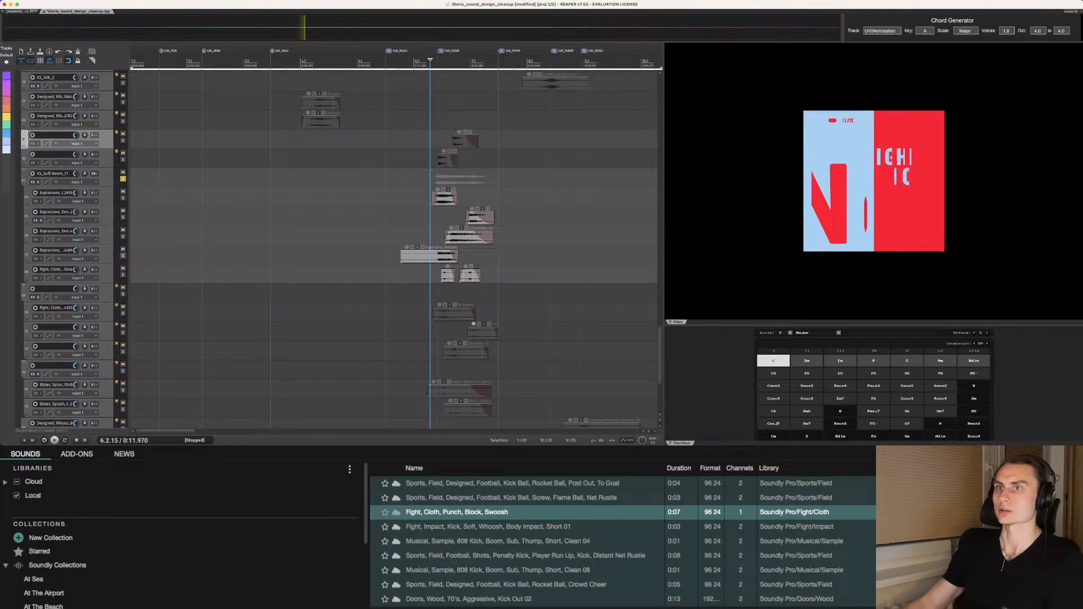
Step: Solo only the two explosion tracks directly above the Fight, Cloth layer and play them from 0:11.970
left_click(123, 256)
scroll(393, 256, "up", 1)
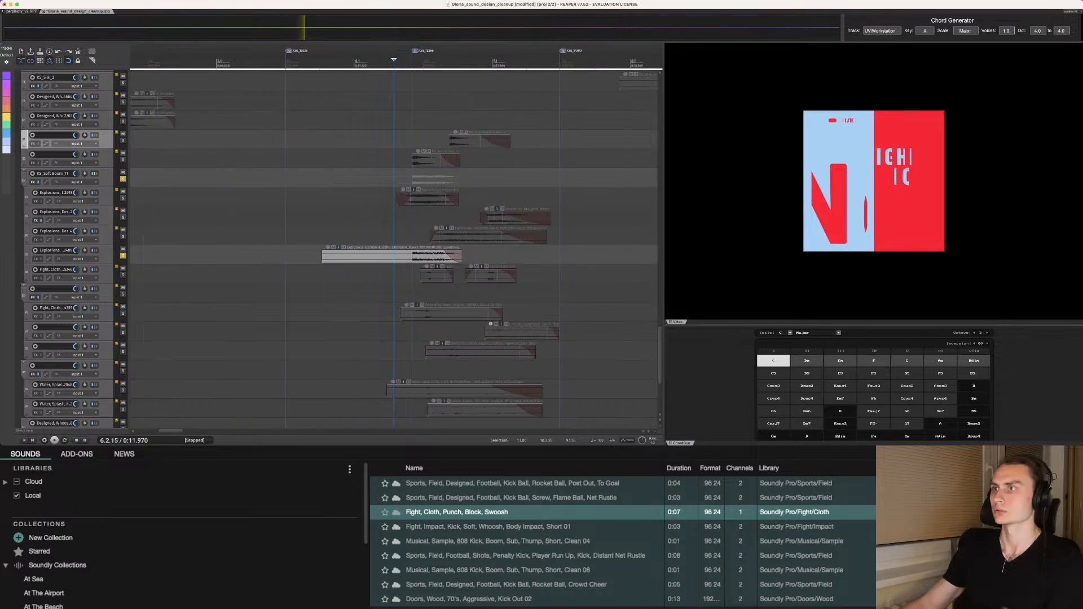
scroll(394, 255, "up", 3)
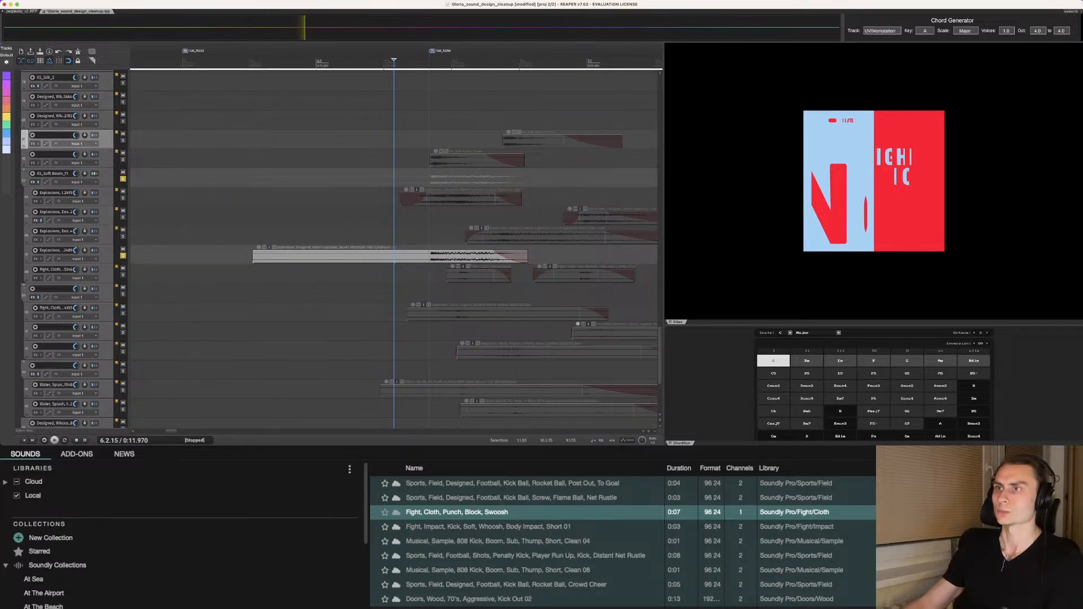
scroll(394, 256, "down", 4)
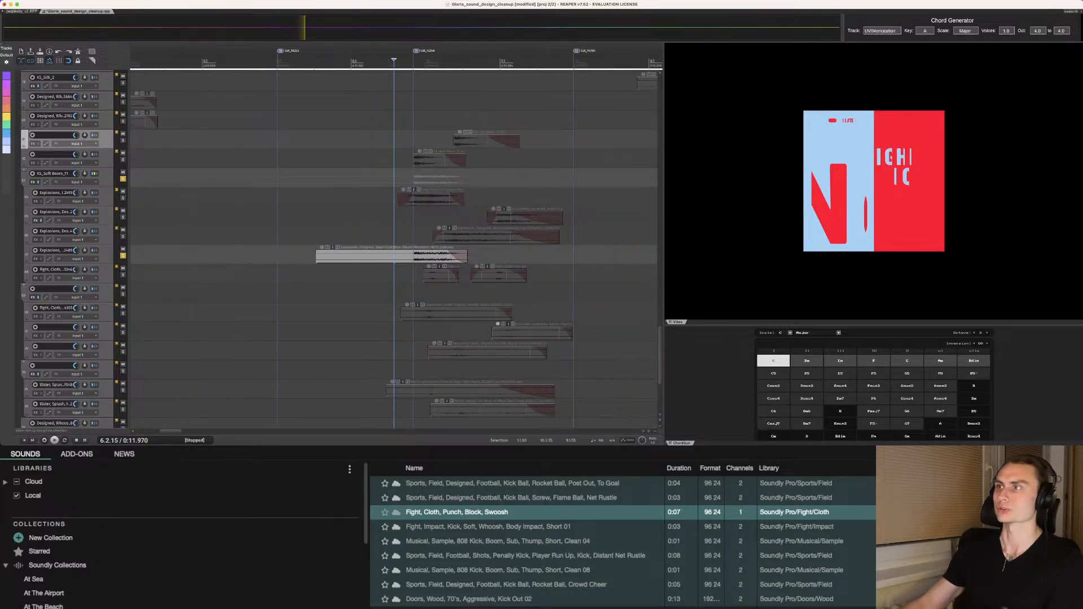
left_click(123, 179)
left_click(123, 236)
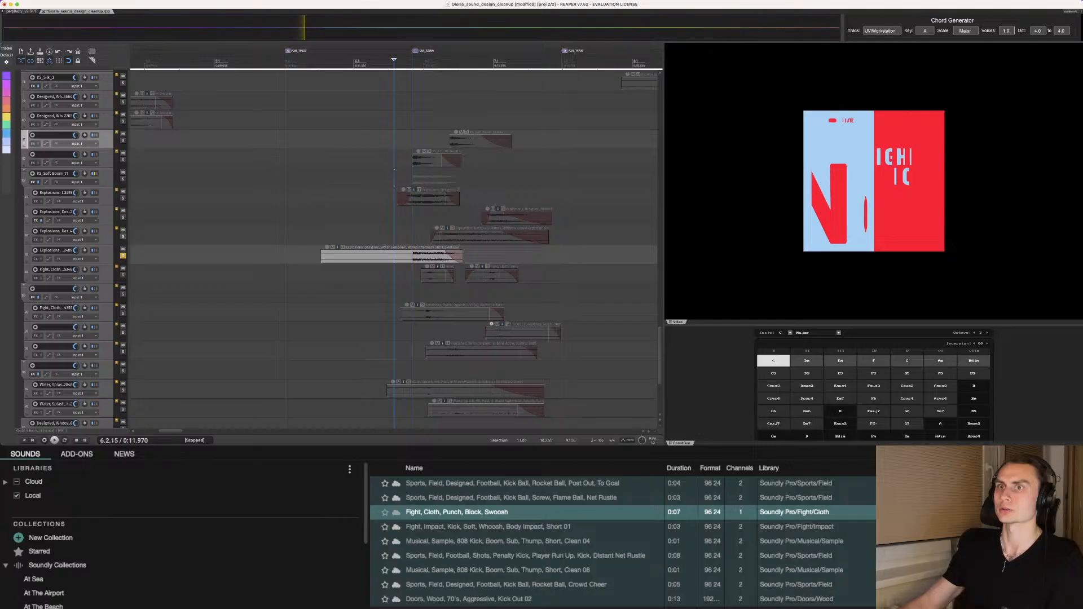
key("space")
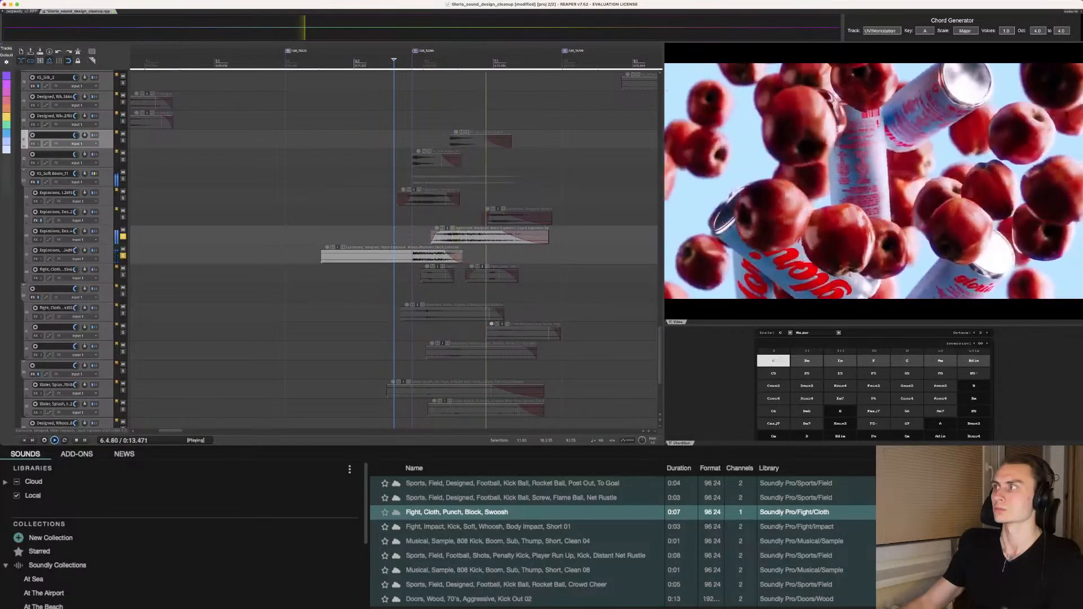
key("space")
Step: Add the next explosion track above to the solo, play the three explosion layers together, and clear their solos
left_click(123, 218)
key("space")
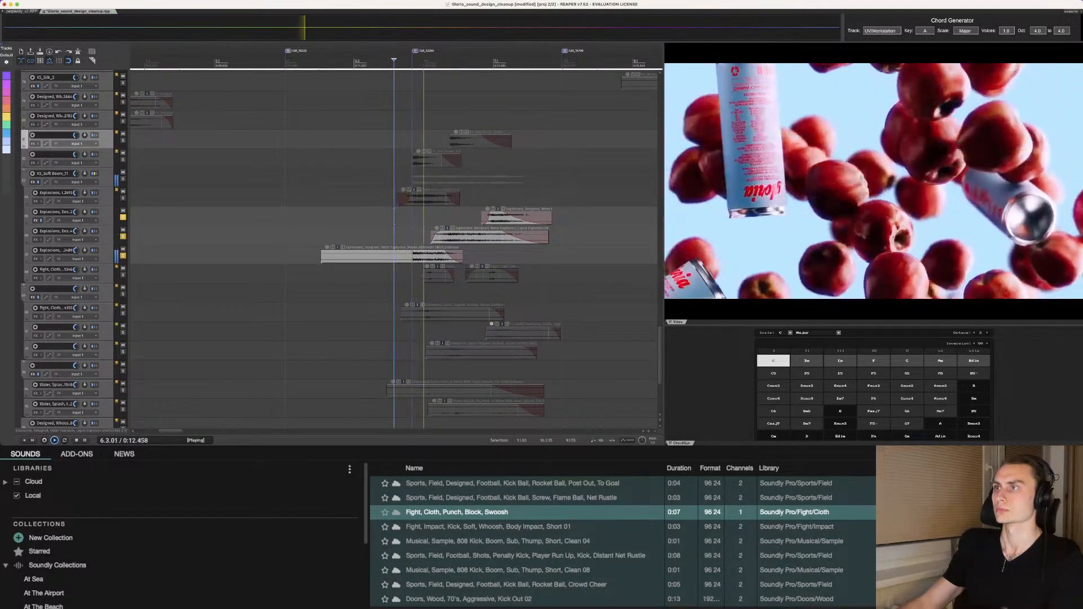
key("space")
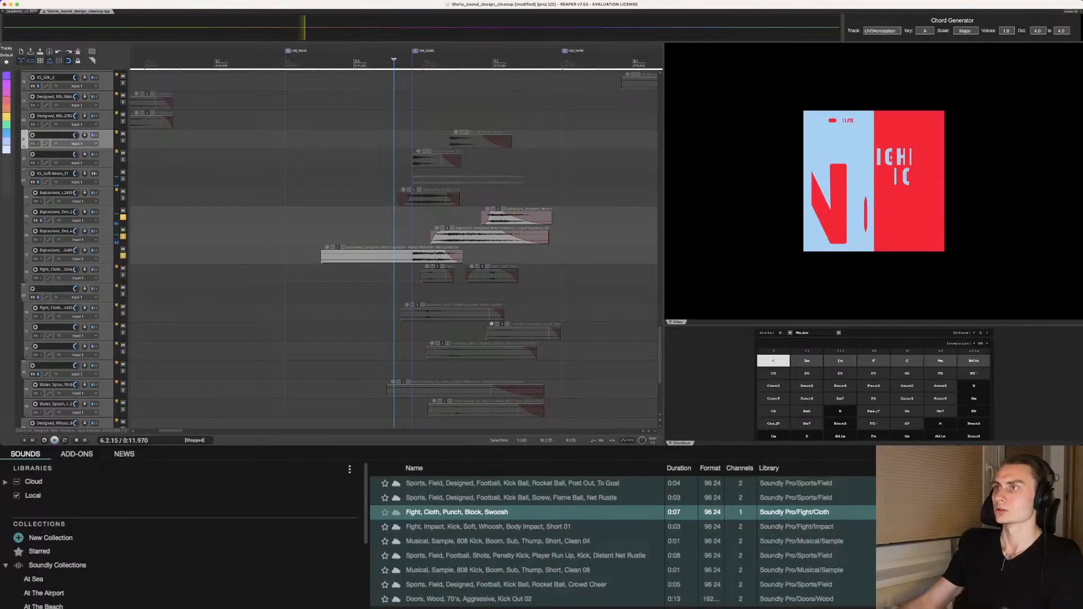
left_click(106, 216)
left_click(123, 218)
left_click(123, 237)
left_click(123, 256)
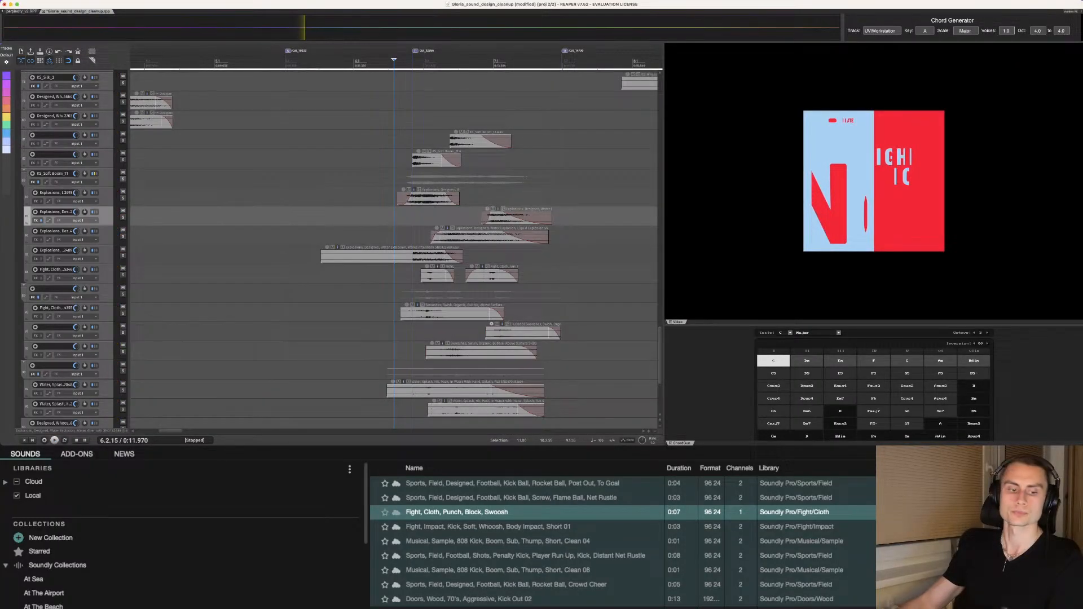
Step: Play the soloed Soft Boom track group from 0:11.810 and clear its solo
left_click(123, 179)
scroll(389, 217, "down", 1)
left_click(385, 217)
scroll(389, 217, "left", 1)
scroll(394, 217, "up", 1)
key("space")
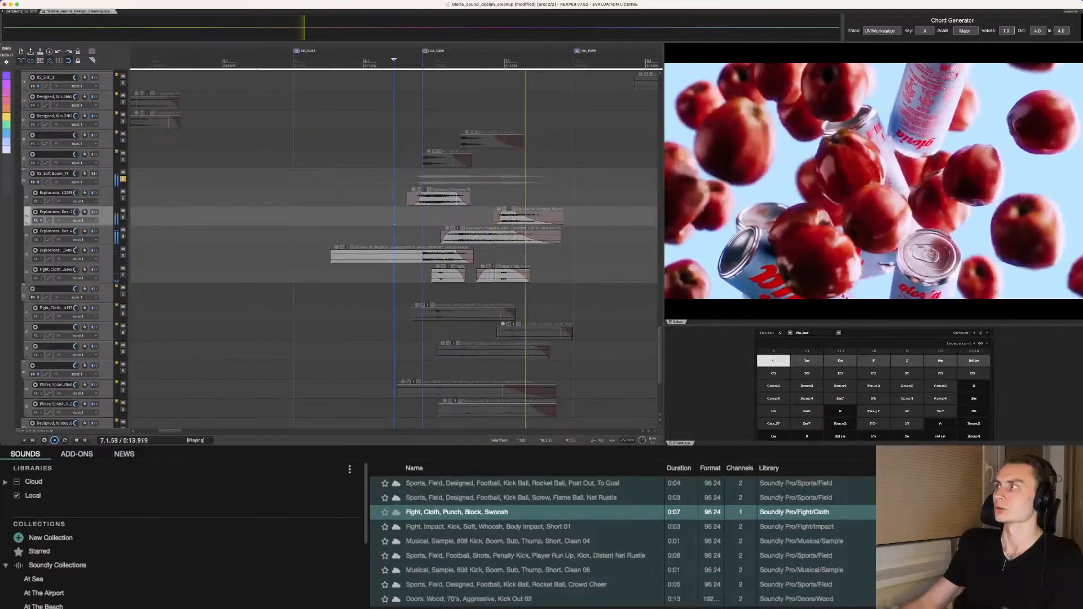
key("space")
scroll(393, 218, "down", 1)
scroll(394, 217, "down", 1)
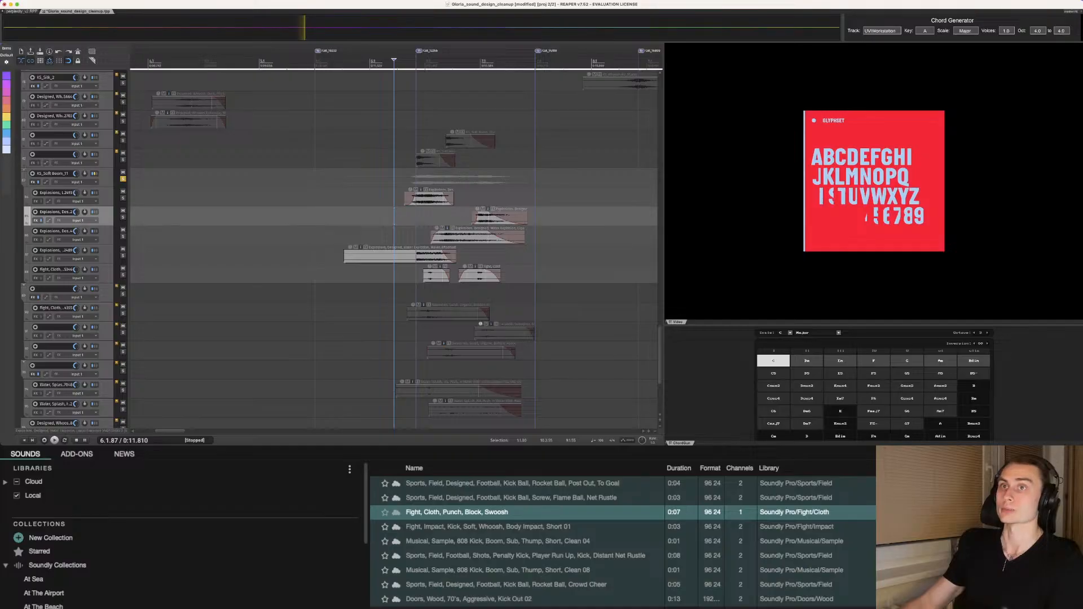
key("super+Tab")
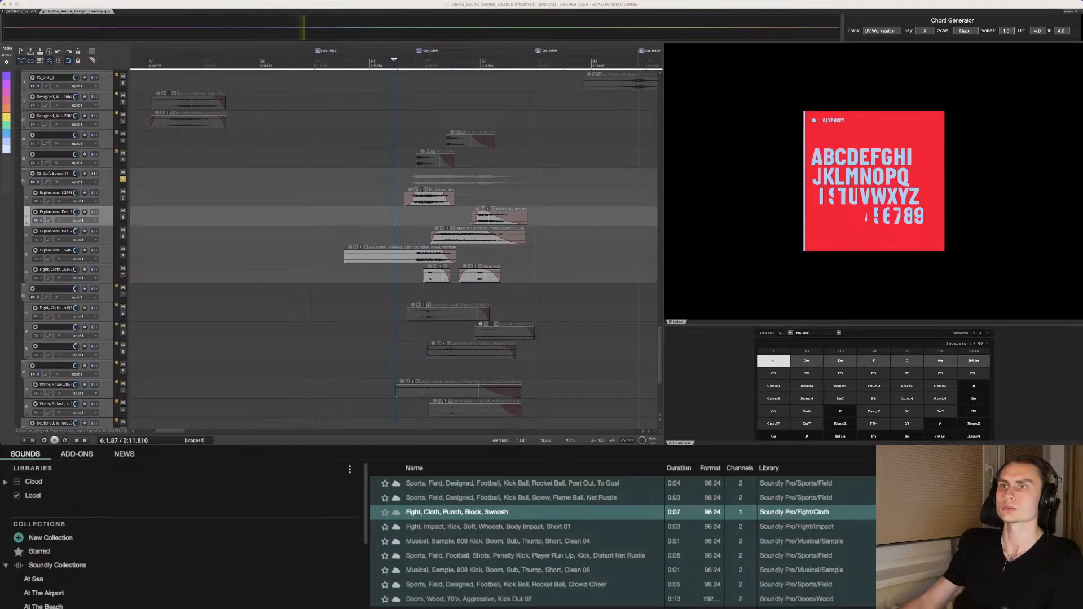
left_click(123, 179)
Step: Examine the chord, music and first sound effect tracks at the beginning of the project's track list
scroll(123, 179, "up", 12)
scroll(395, 249, "up", 15)
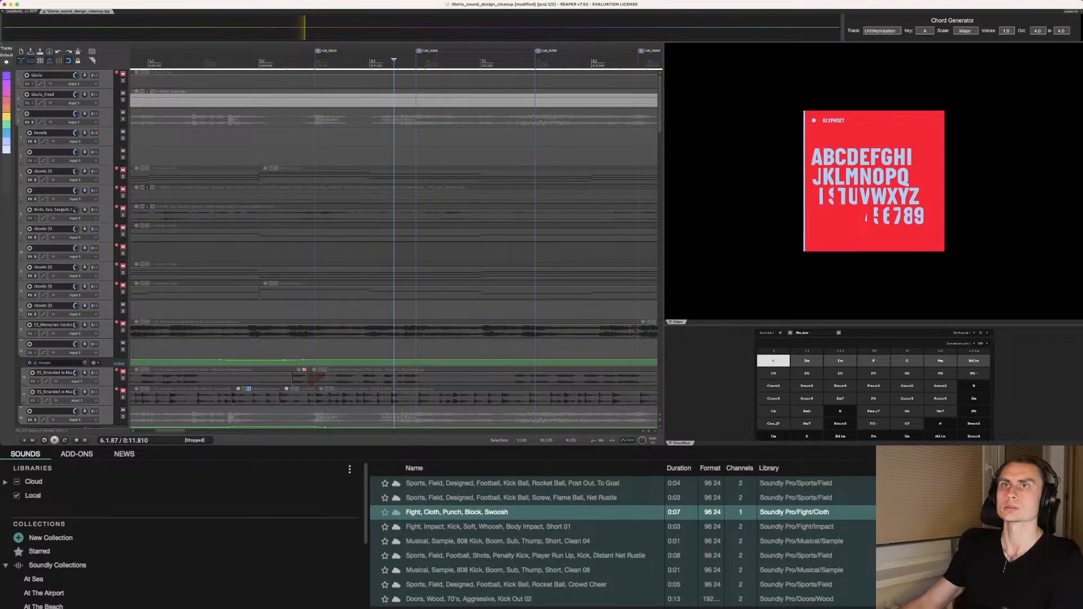
scroll(337, 249, "down", 15)
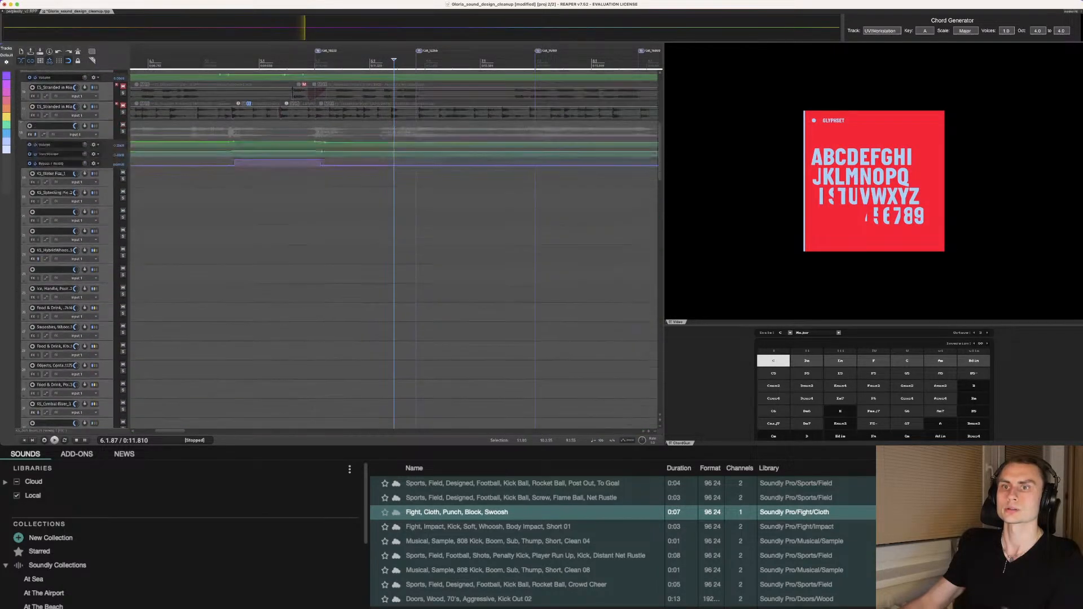
scroll(228, 372, "down", 10)
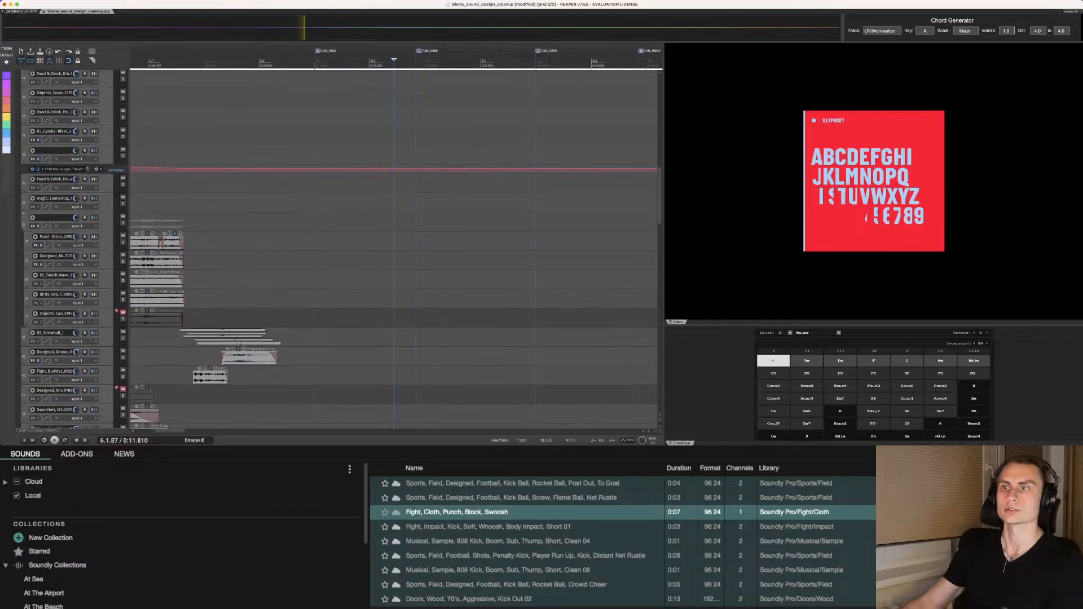
scroll(228, 373, "up", 10)
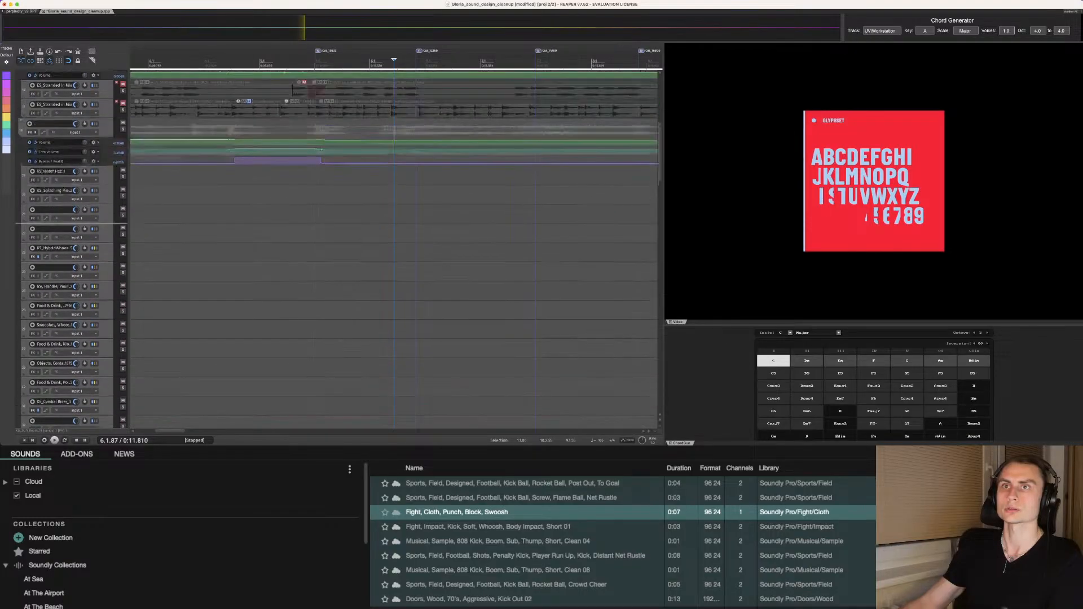
scroll(337, 248, "up", 4)
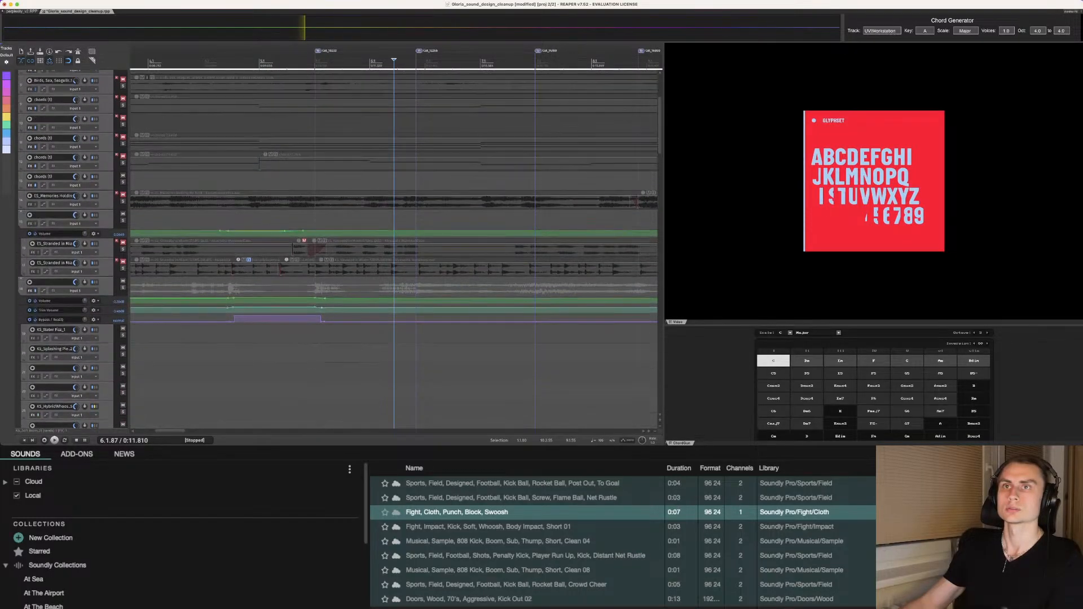
scroll(337, 248, "up", 6)
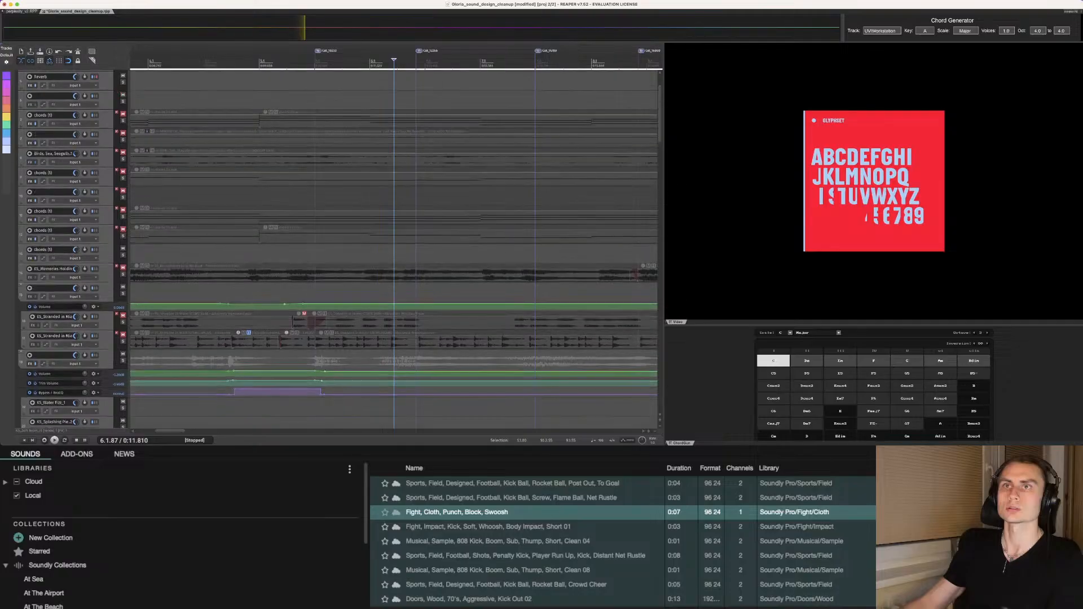
key("super+Tab")
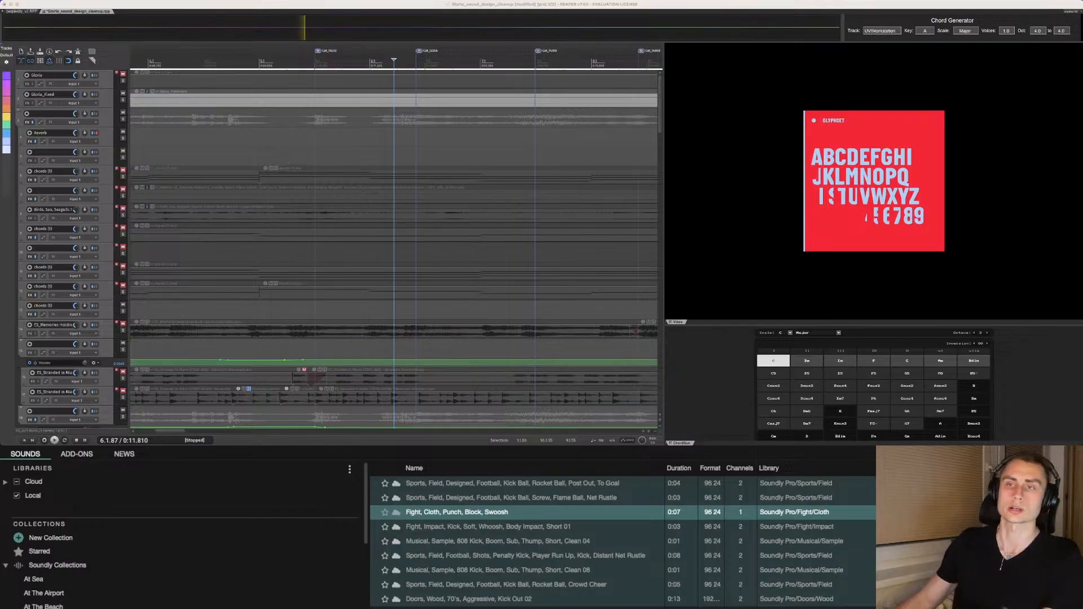
Step: Examine the sound effect layers from the first effect tracks down to the explosion, cloth and water splash groups
scroll(394, 248, "down", 10)
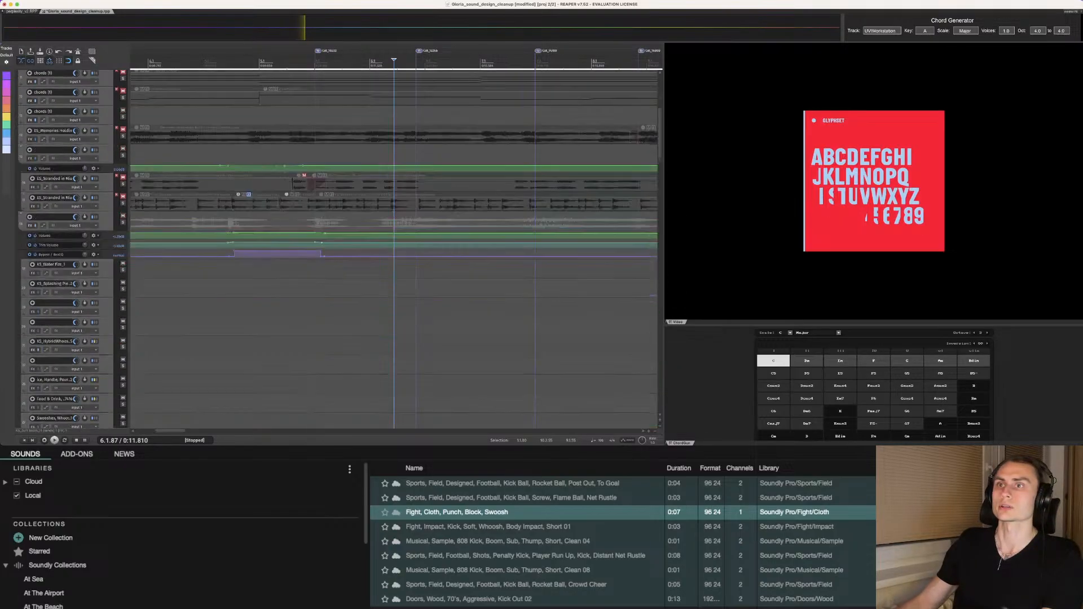
scroll(394, 249, "down", 14)
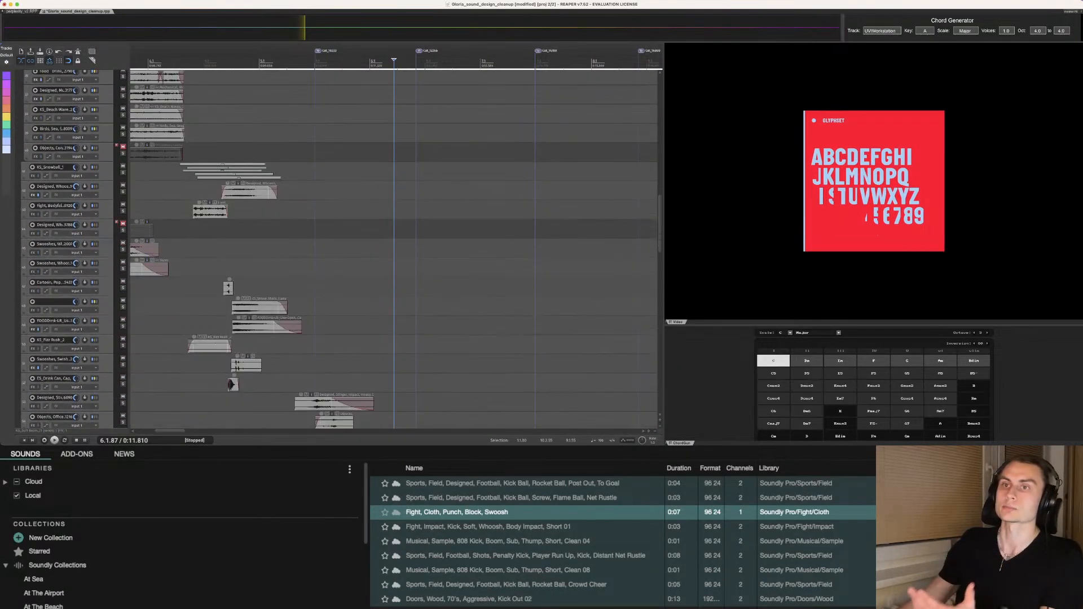
scroll(394, 248, "down", 12)
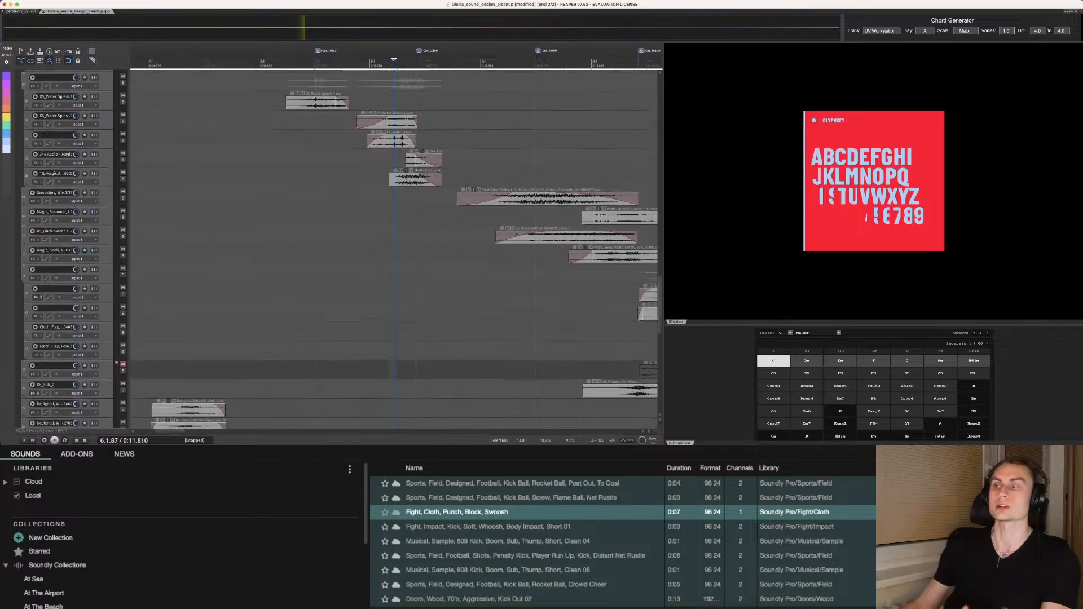
scroll(394, 249, "down", 4)
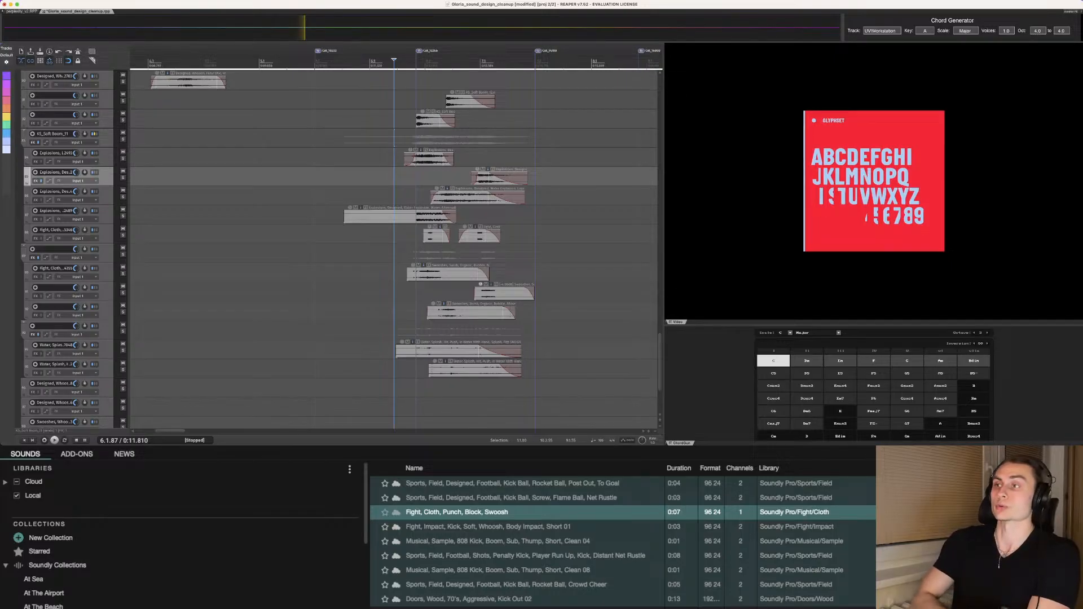
scroll(394, 249, "down", 1)
scroll(394, 248, "up", 3)
scroll(394, 248, "down", 2)
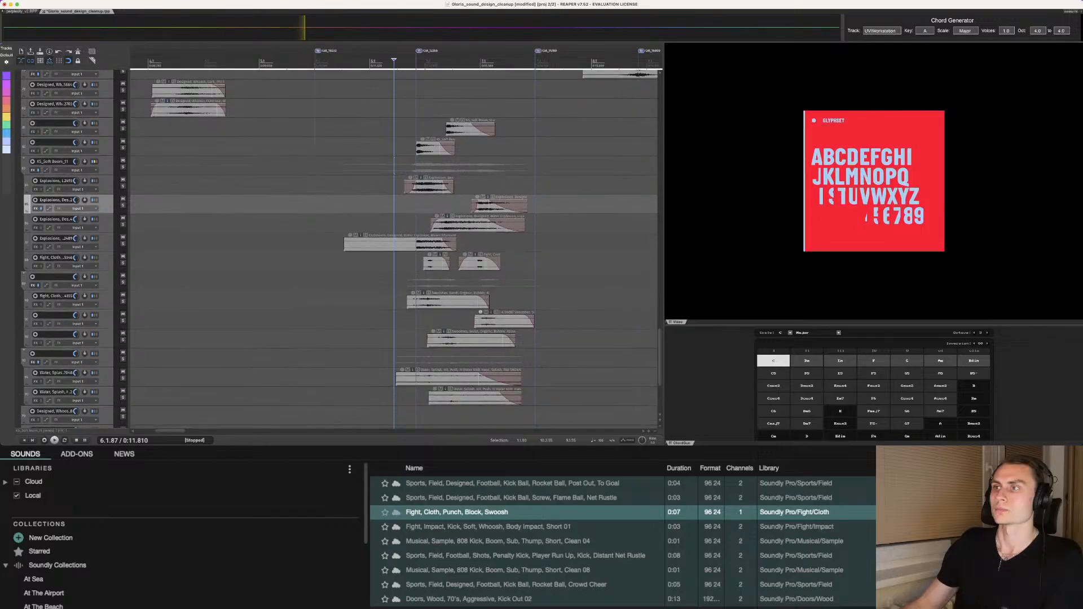
Step: Place the edit cursor just before the explosion layers and nudge it back to 0:11.752 in the glyph set scene
scroll(394, 248, "down", 1)
left_click(406, 224)
left_click(402, 224)
left_click(398, 224)
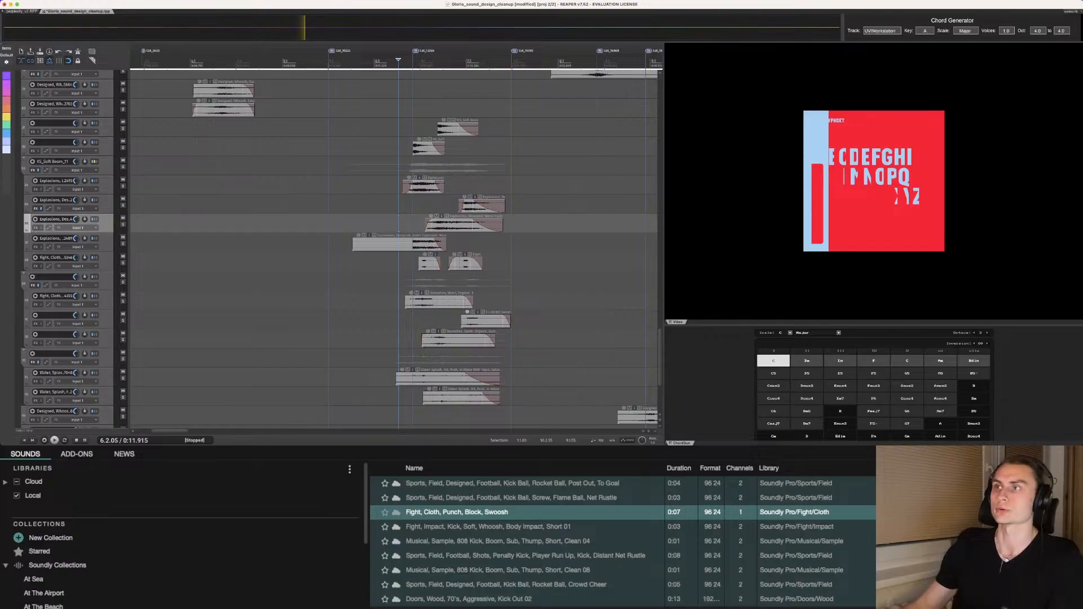
key("Left")
key("Left")
key("Left")
key("Left")
key("Left")
key("Left")
key("Left")
key("Left")
key("Left")
key("Left")
key("Left")
key("Left")
Step: Examine the full layer arrangement from the explosion and water splash tracks back up to the music tracks
scroll(395, 248, "up", 2)
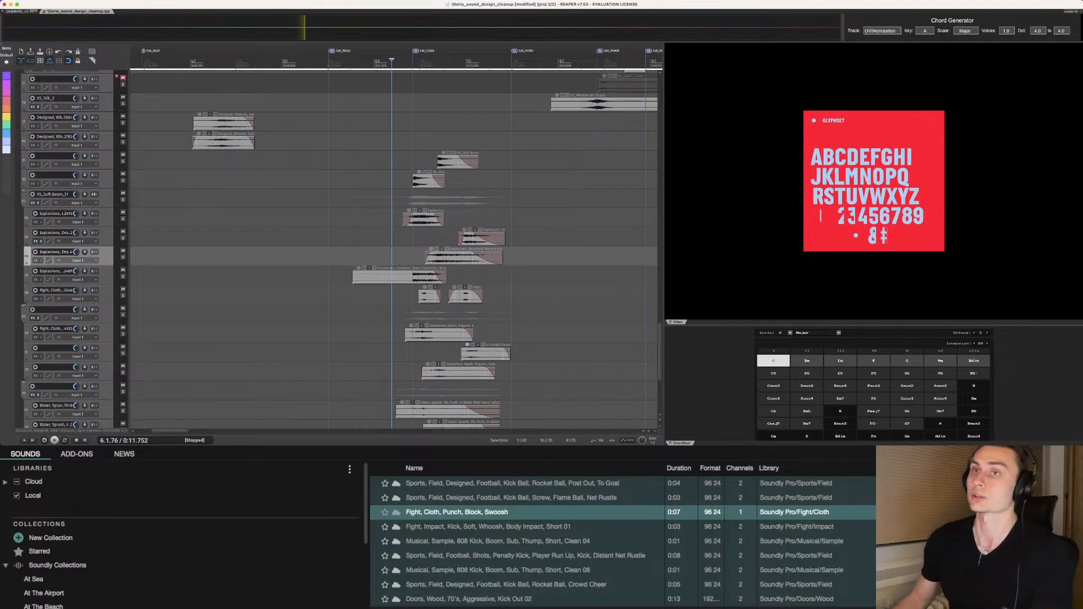
scroll(395, 248, "down", 1)
scroll(395, 248, "down", 2)
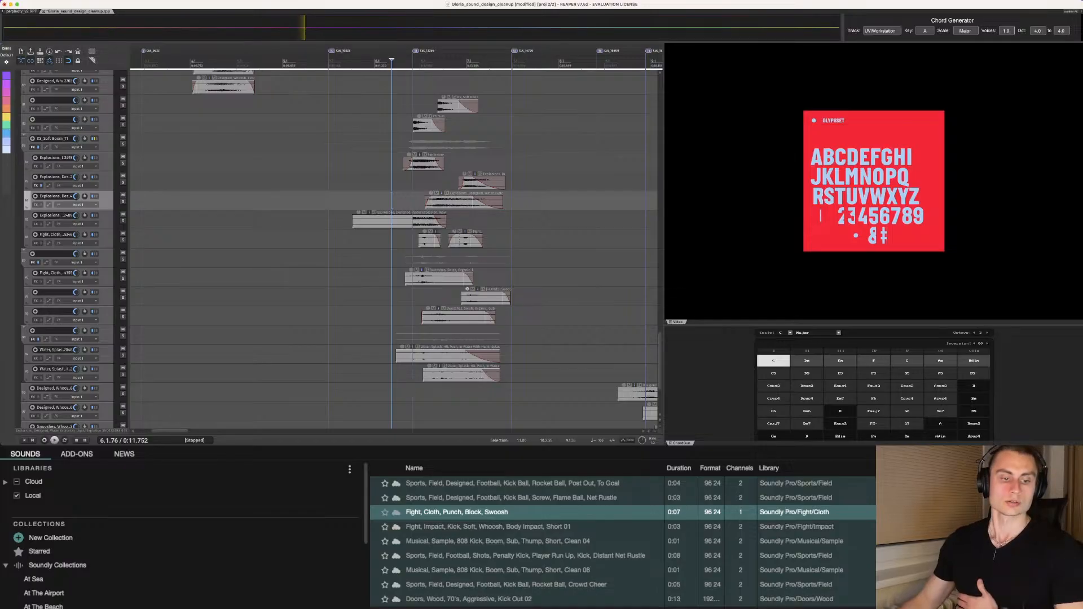
scroll(256, 228, "up", 15)
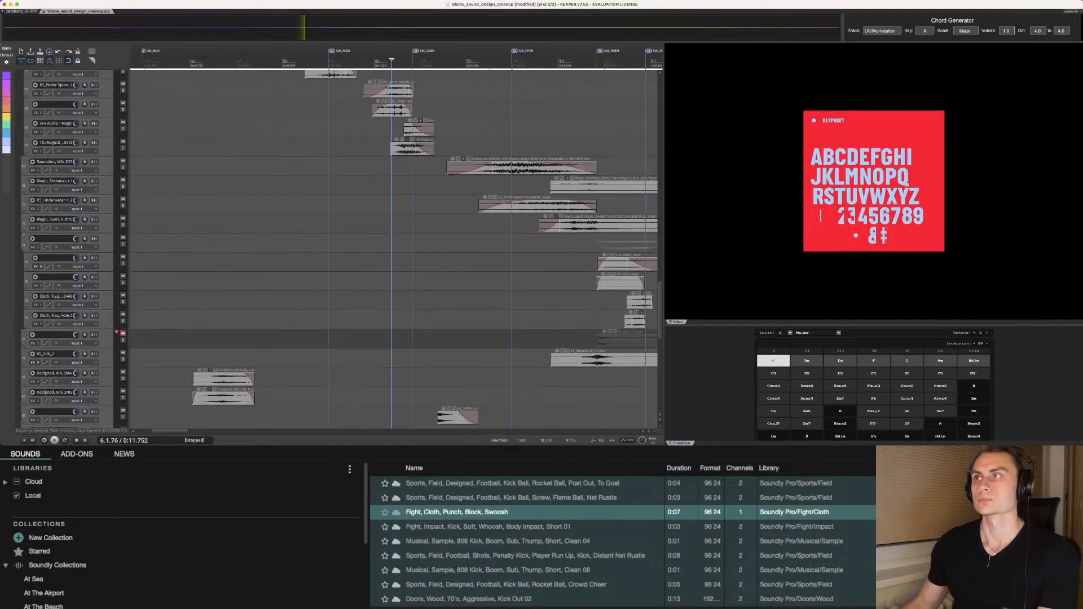
scroll(256, 228, "up", 10)
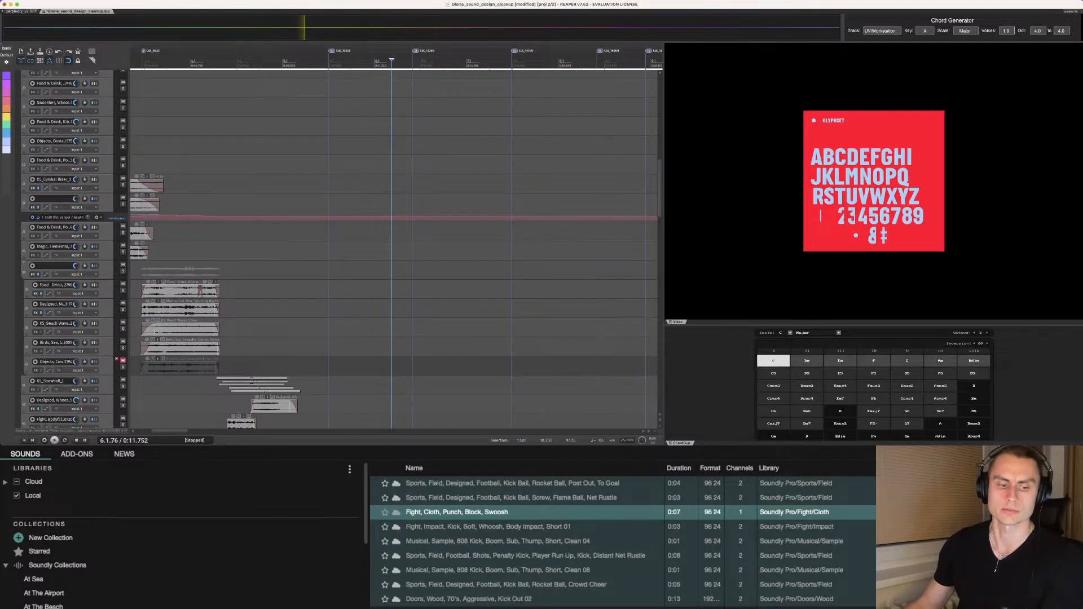
scroll(395, 249, "up", 15)
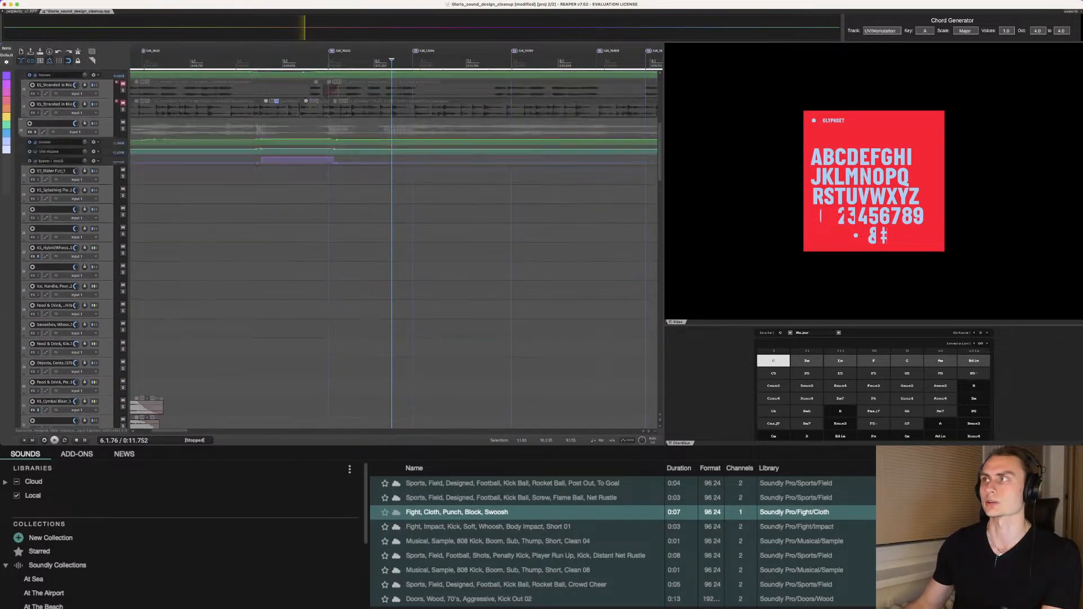
scroll(412, 249, "down", 5)
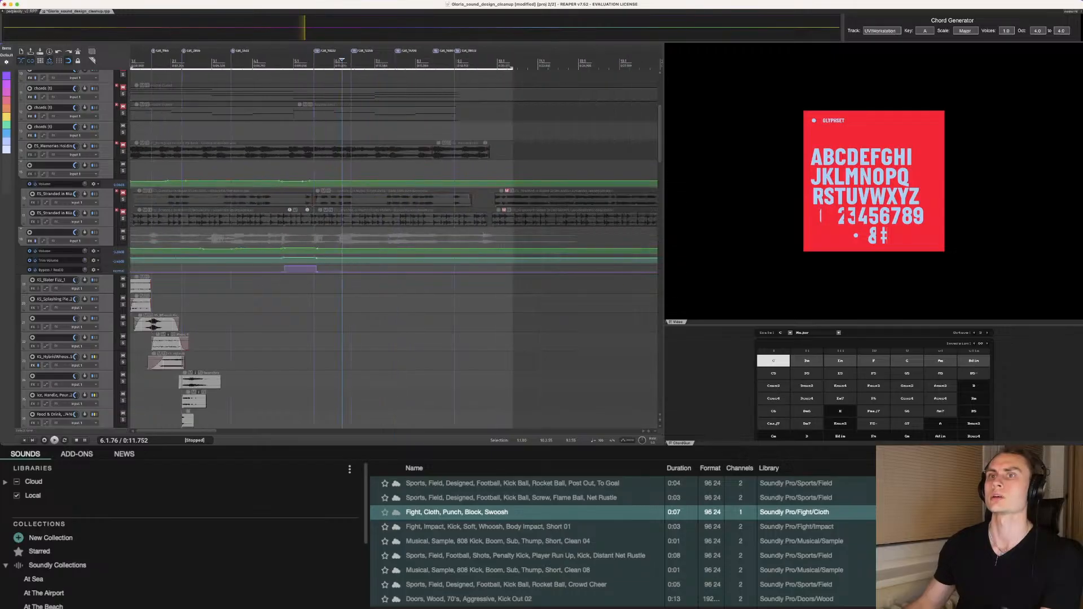
scroll(395, 248, "down", 4)
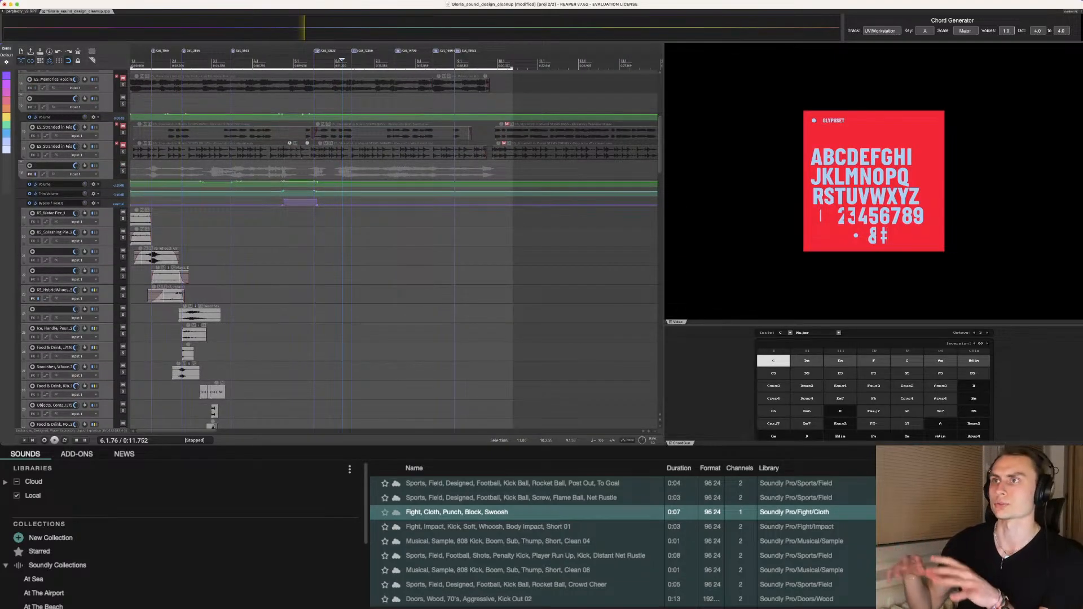
Step: Examine the layer arrangement from the music tracks down through the whoosh, magic shimmer, cloth and explosion tracks
scroll(395, 248, "down", 20)
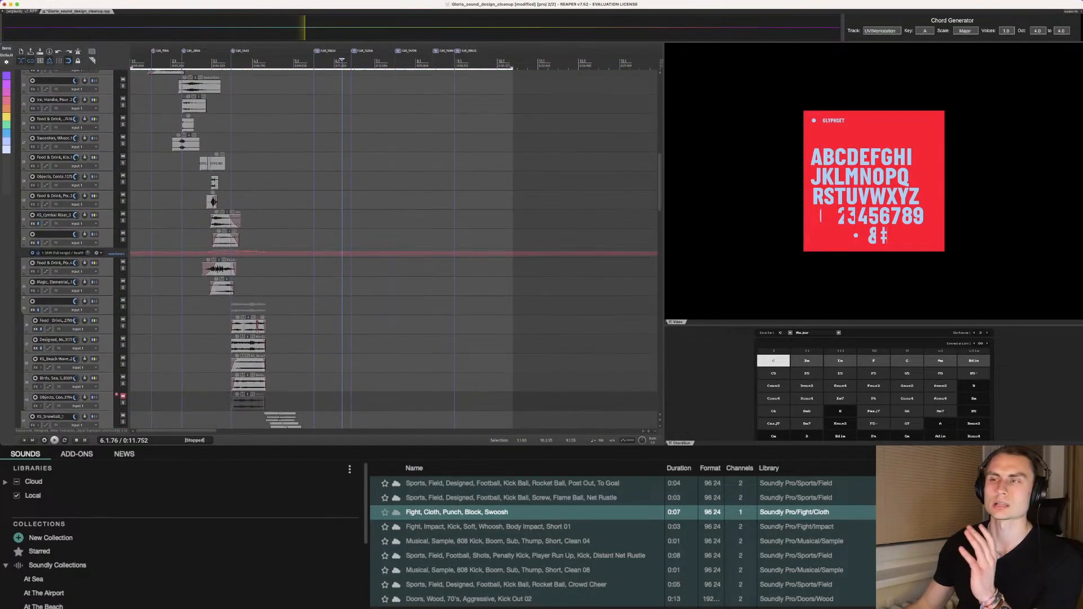
scroll(395, 248, "down", 20)
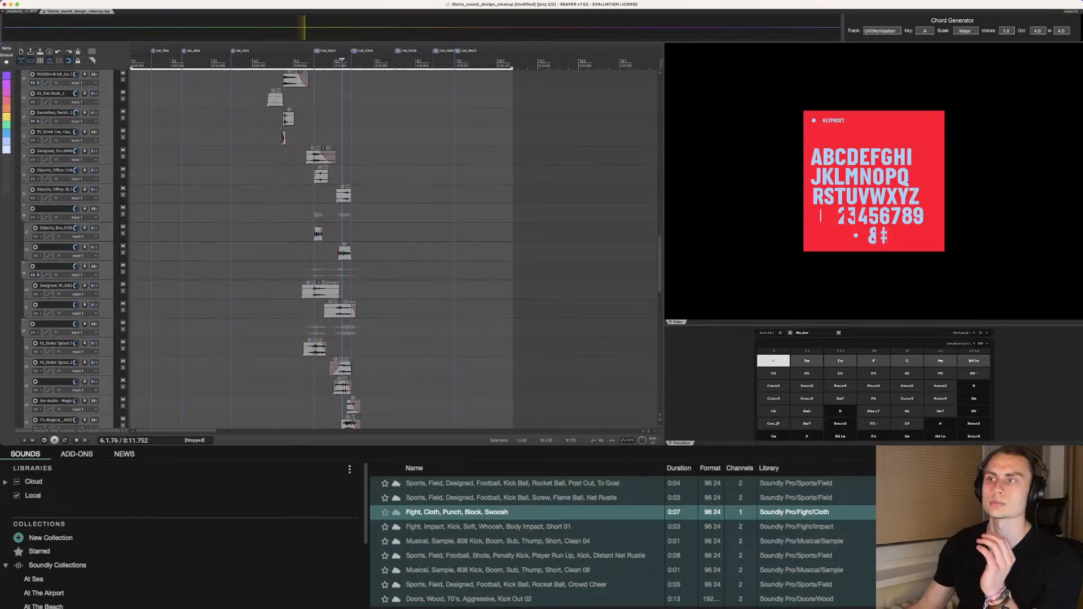
scroll(395, 249, "down", 15)
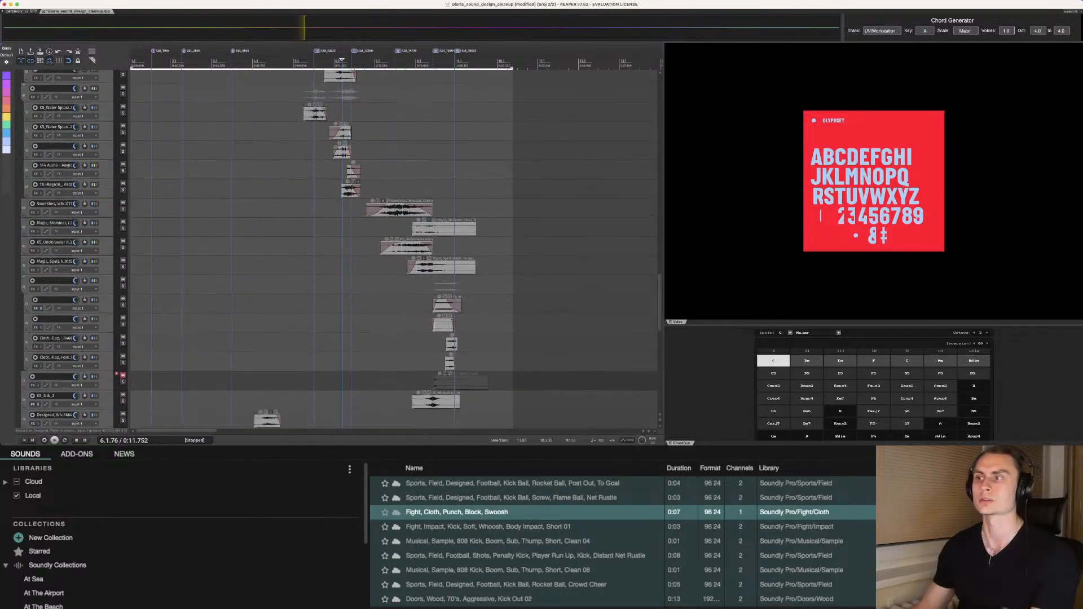
scroll(395, 248, "down", 2)
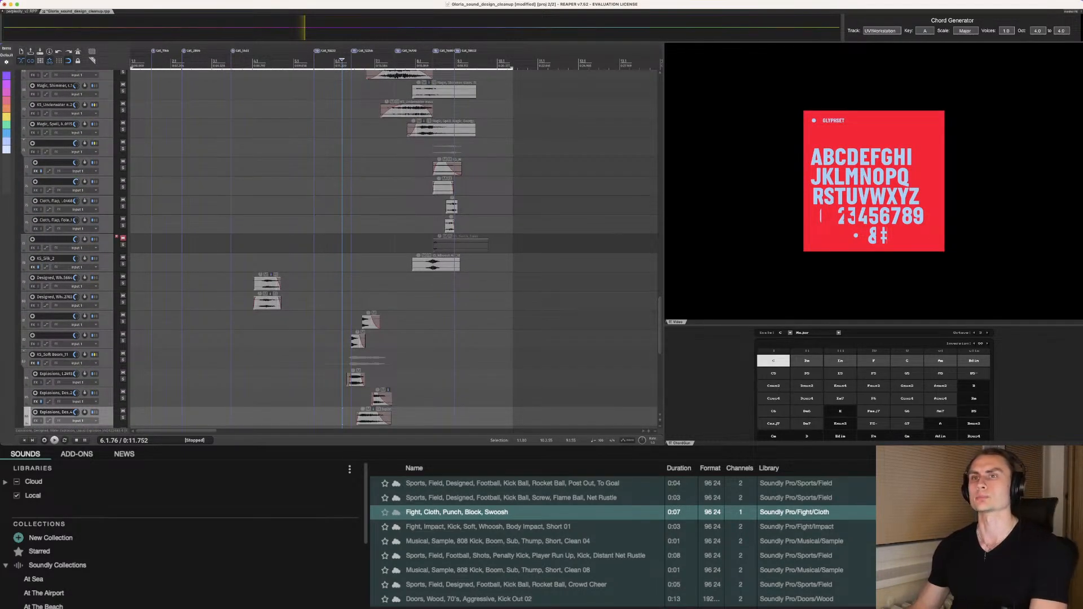
scroll(395, 248, "up", 2)
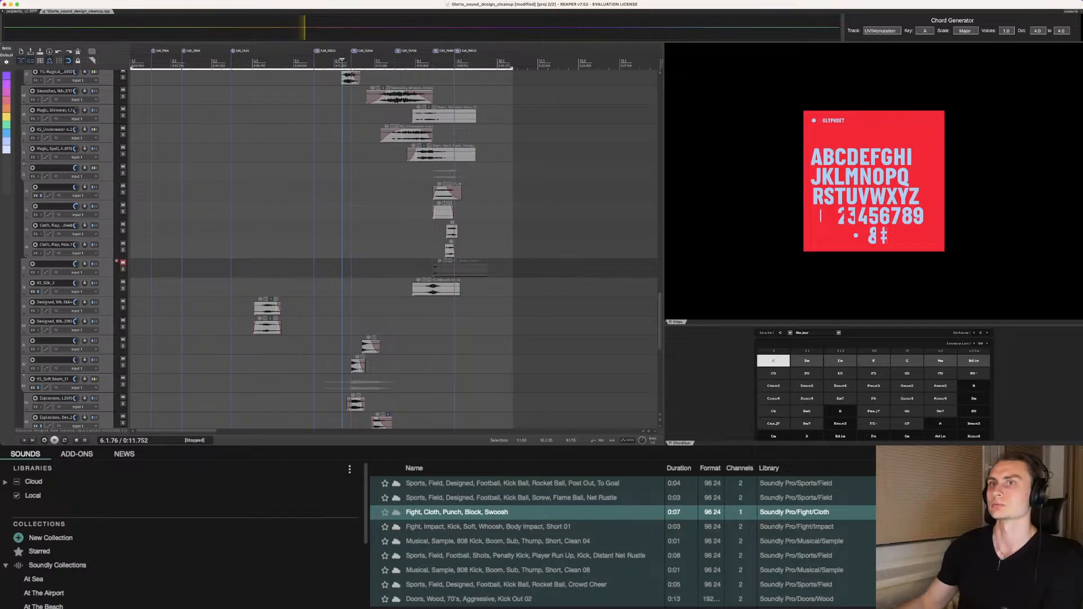
scroll(339, 248, "up", 4)
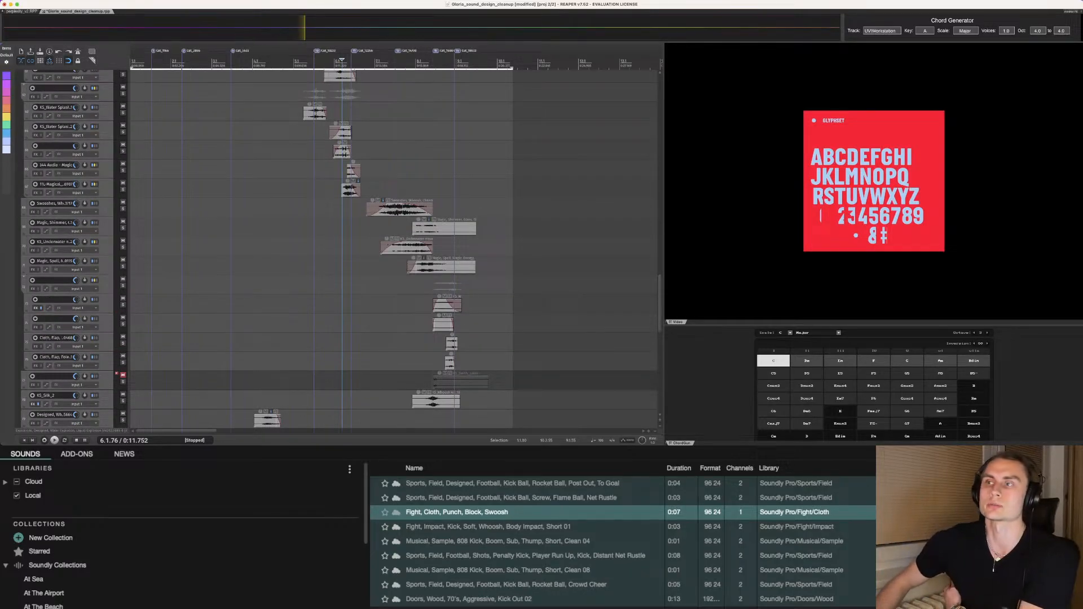
scroll(338, 249, "down", 1)
scroll(338, 248, "up", 1)
scroll(338, 249, "down", 1)
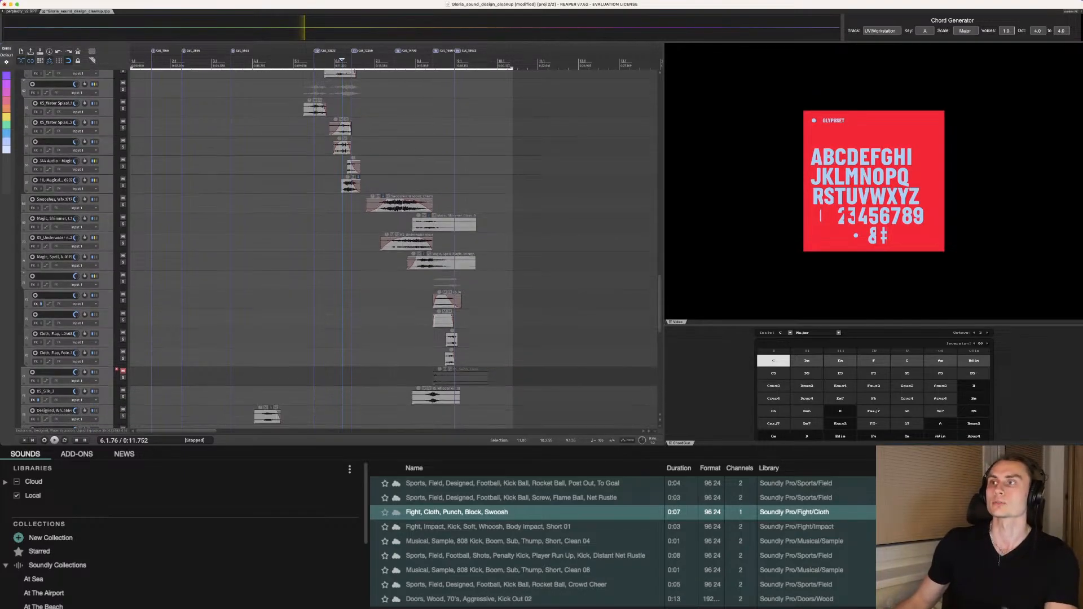
scroll(338, 249, "up", 1)
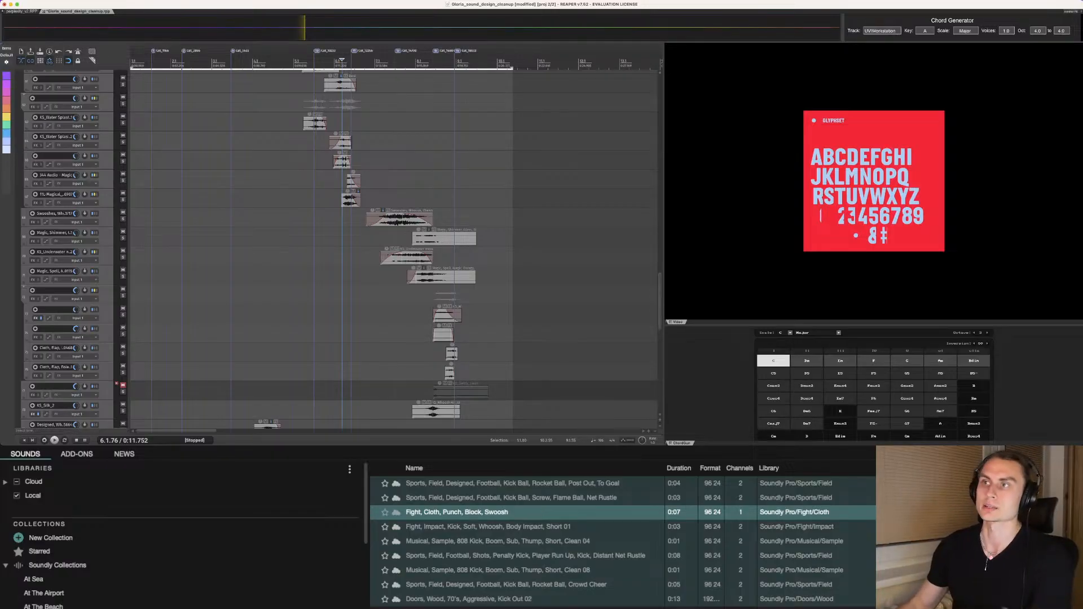
Step: Place the edit cursor at 0:13.071 in the flying apples scene and solo the group holding the soft boom and explosion layers
left_click(365, 237)
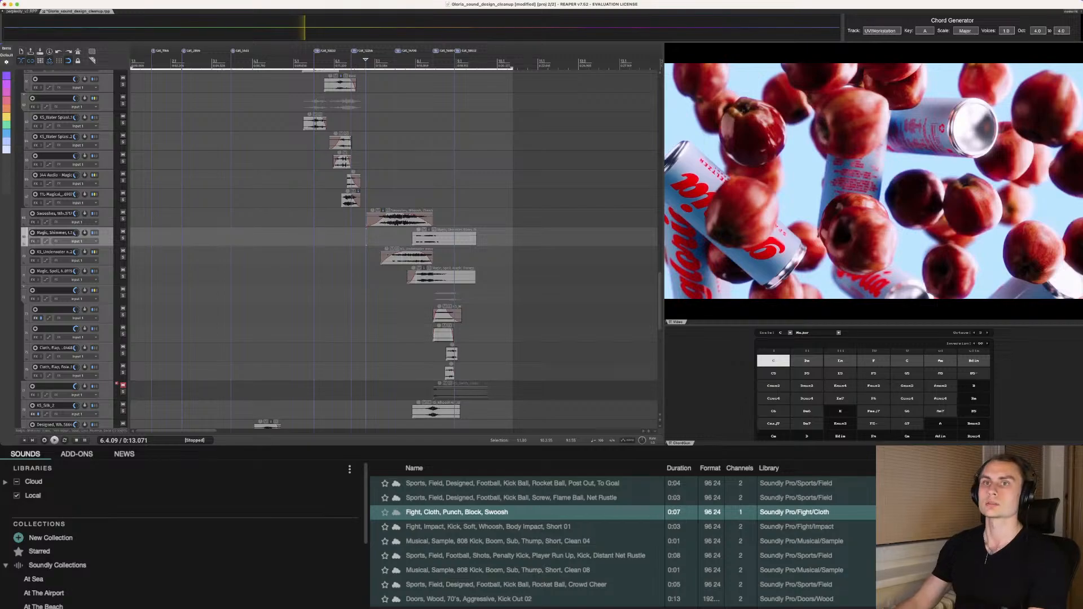
scroll(395, 249, "up", 2)
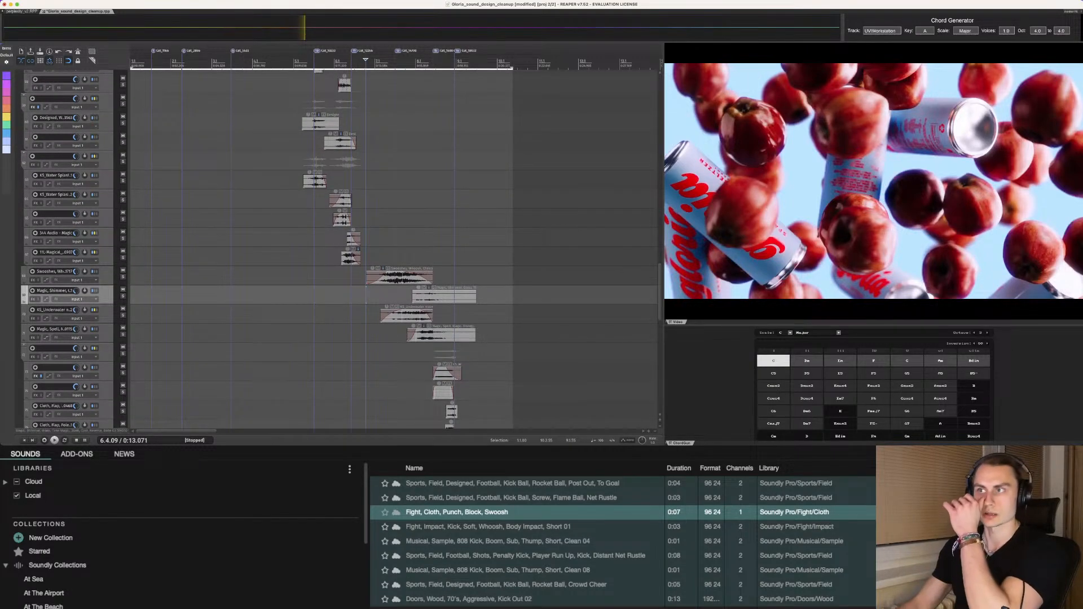
scroll(339, 248, "down", 1)
scroll(395, 249, "down", 15)
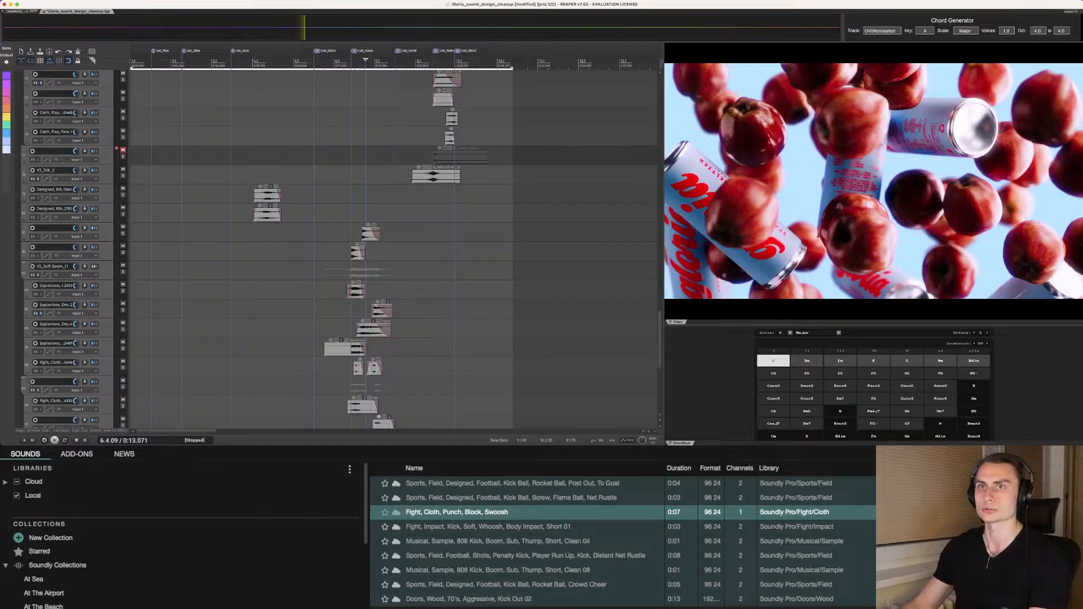
key("super+Tab")
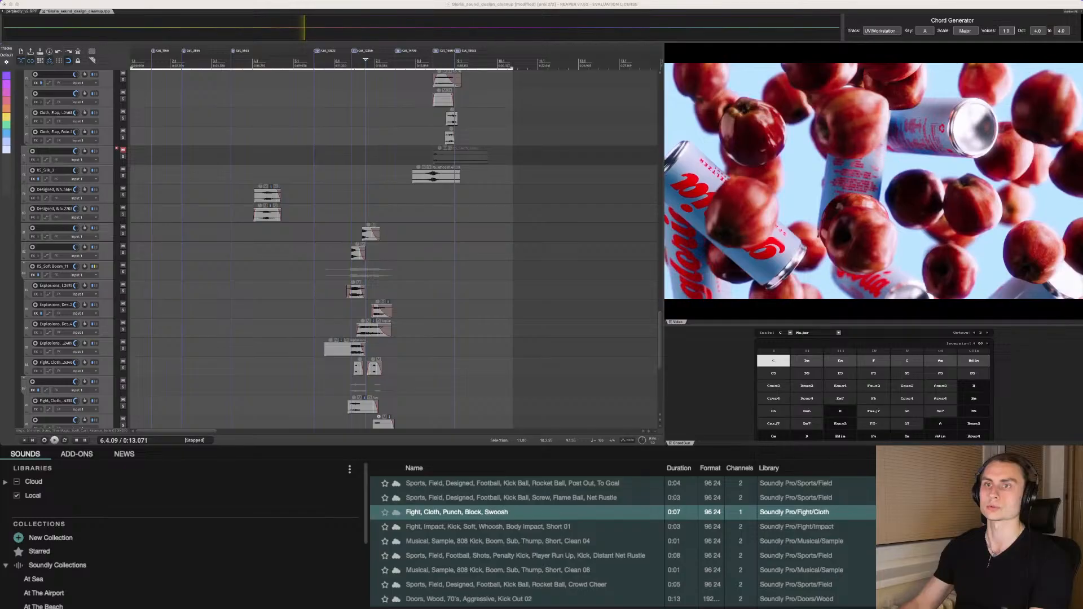
scroll(361, 249, "down", 4)
left_click(123, 201)
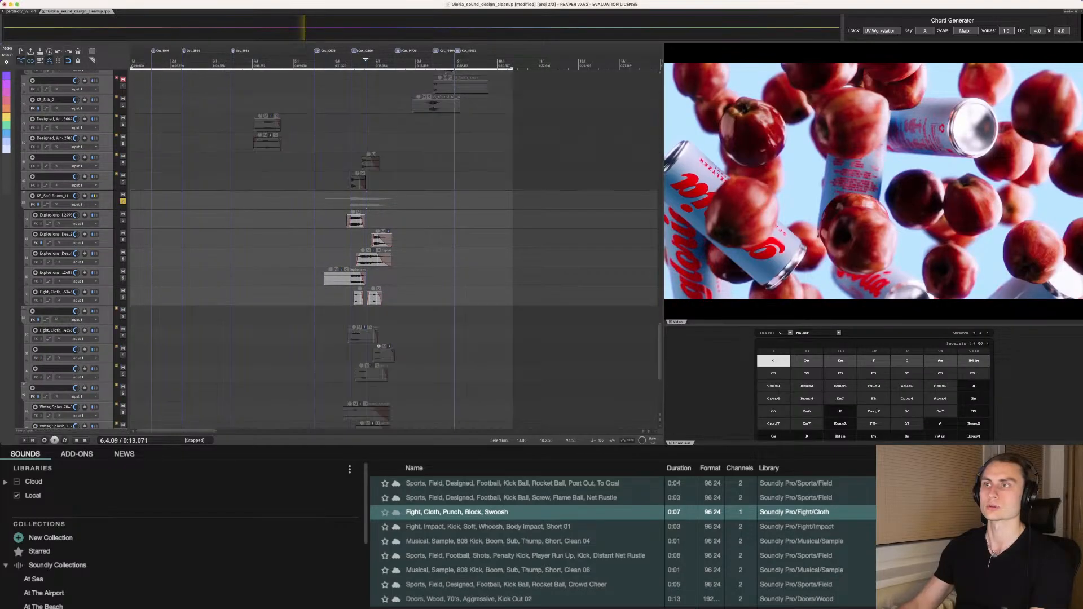
Step: Play the soloed explosion group twice from 0:11.689, just before the transition into the apples scene
key("super+Tab")
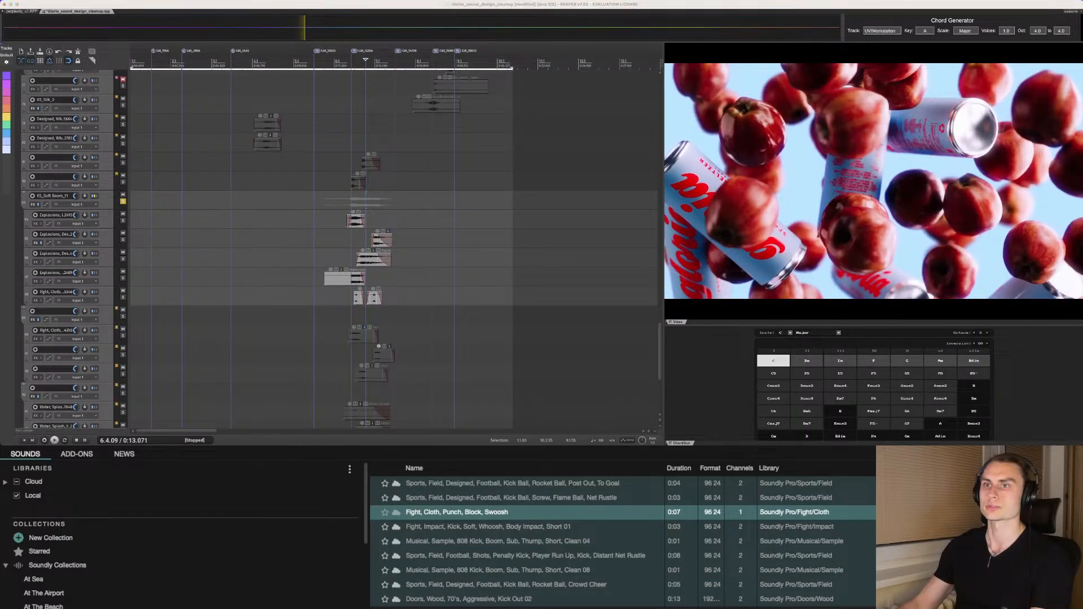
left_click(341, 220)
key("space")
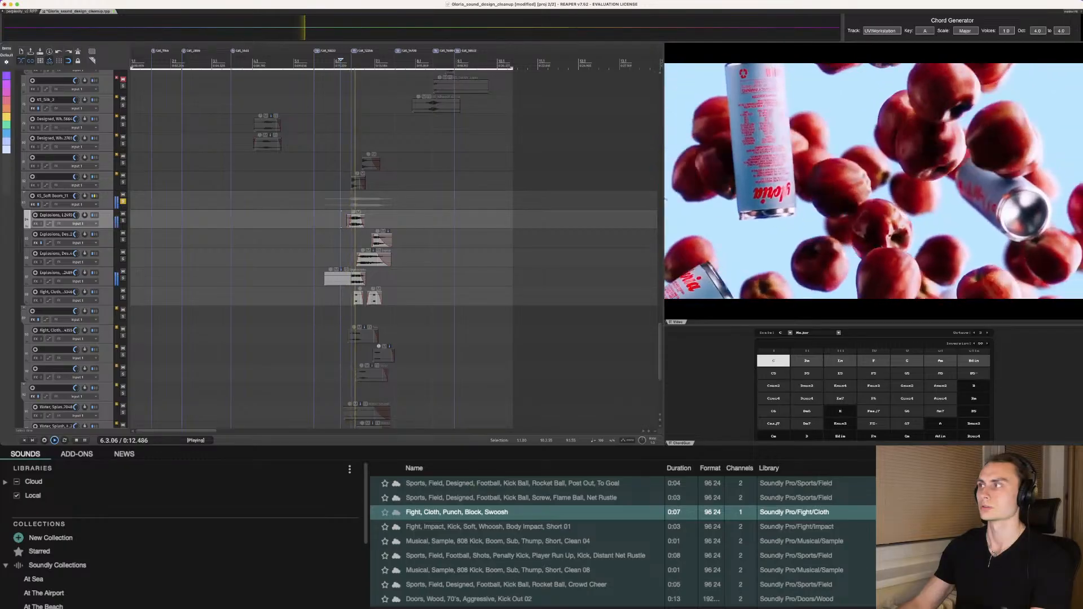
key("space")
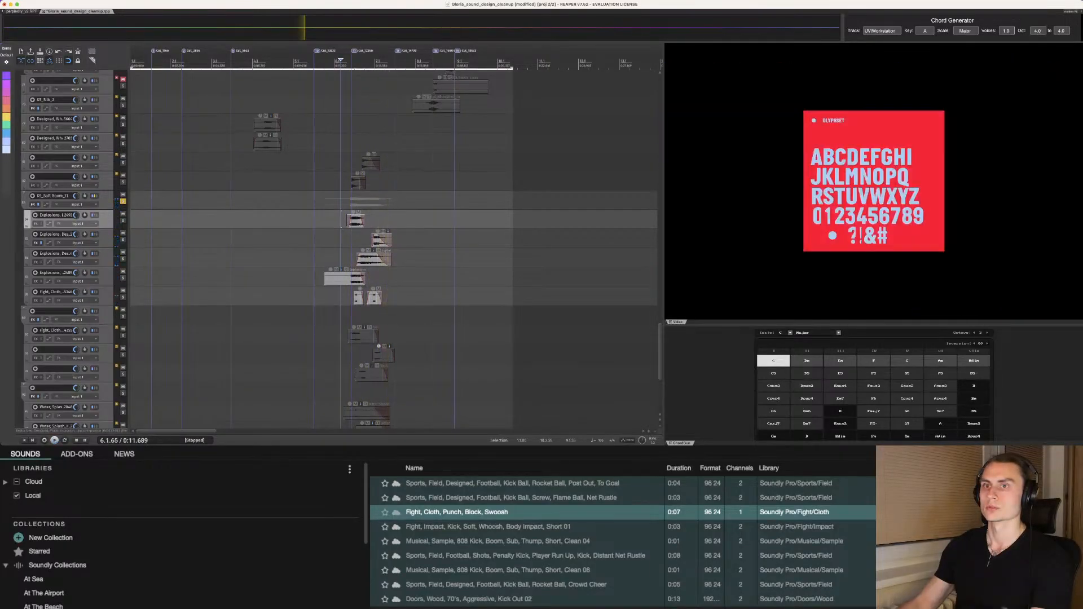
key("space")
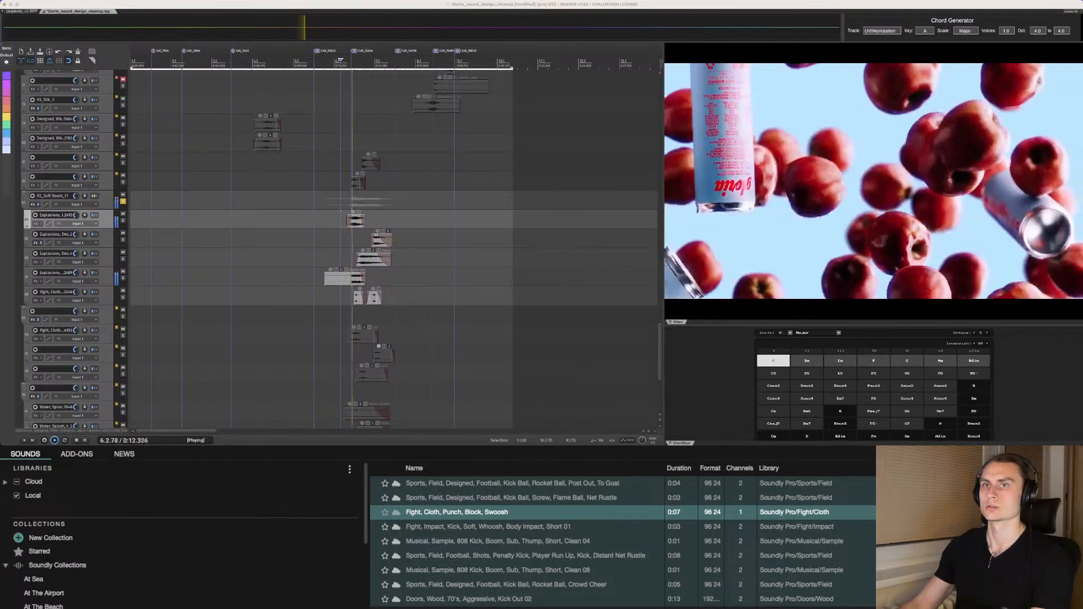
key("space")
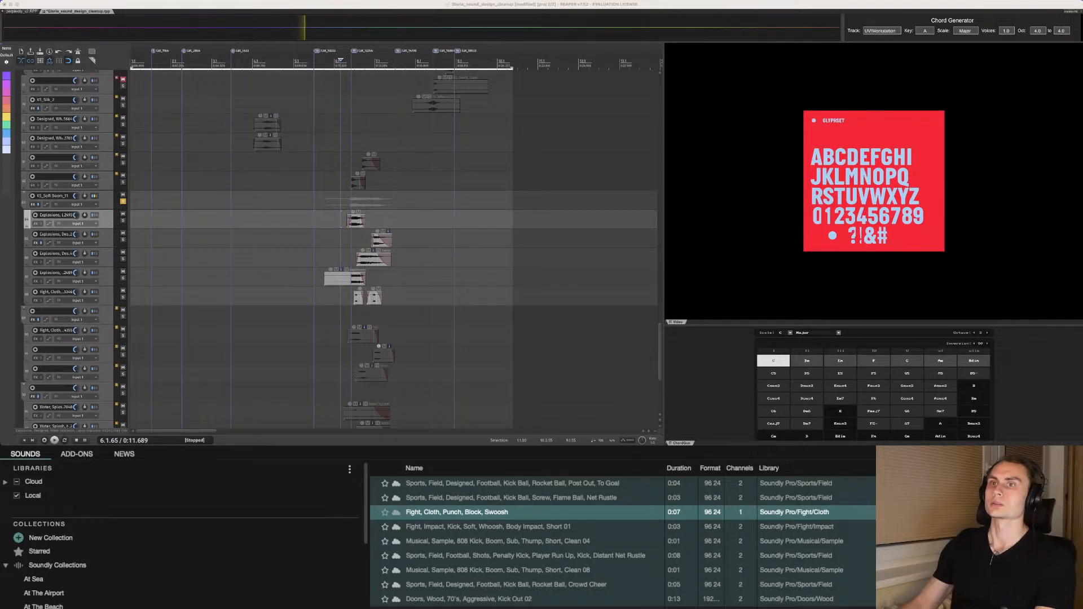
Step: Unsolo the soft boom and explosion group
scroll(339, 248, "down", 1)
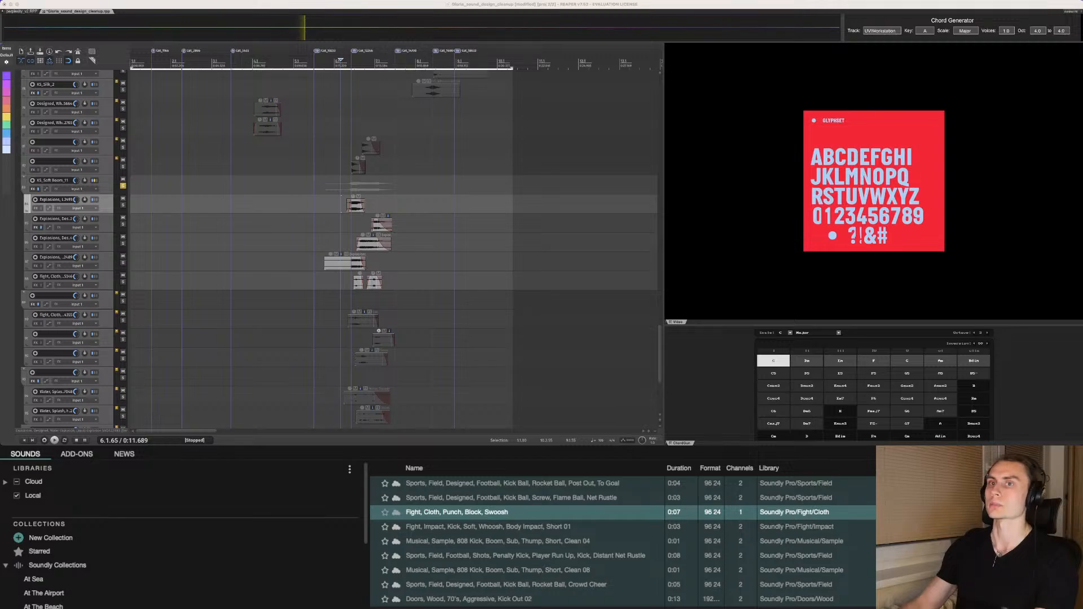
scroll(395, 248, "down", 5)
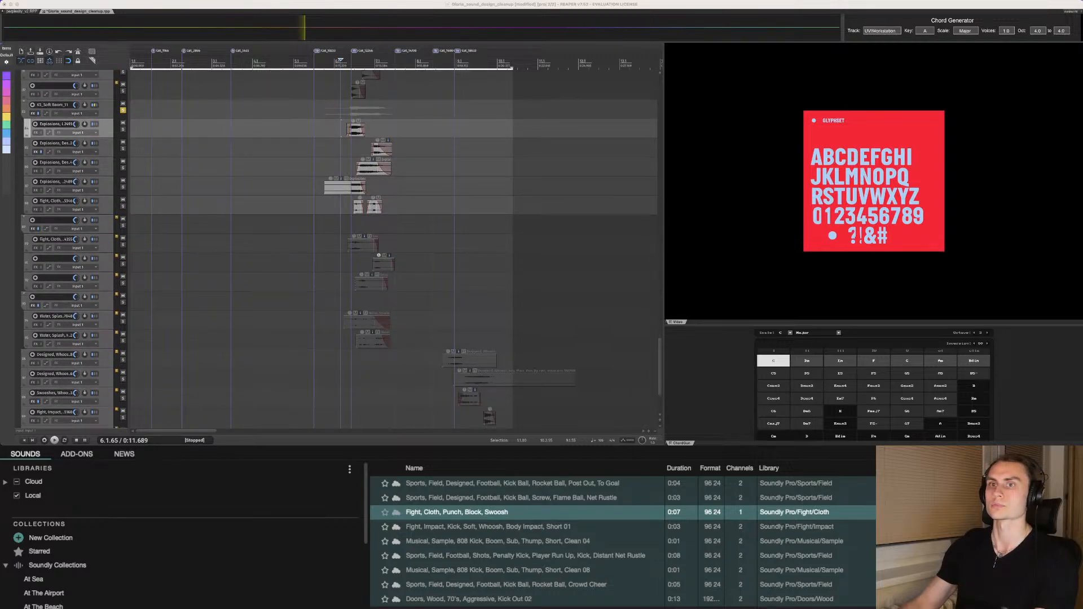
left_click(123, 130)
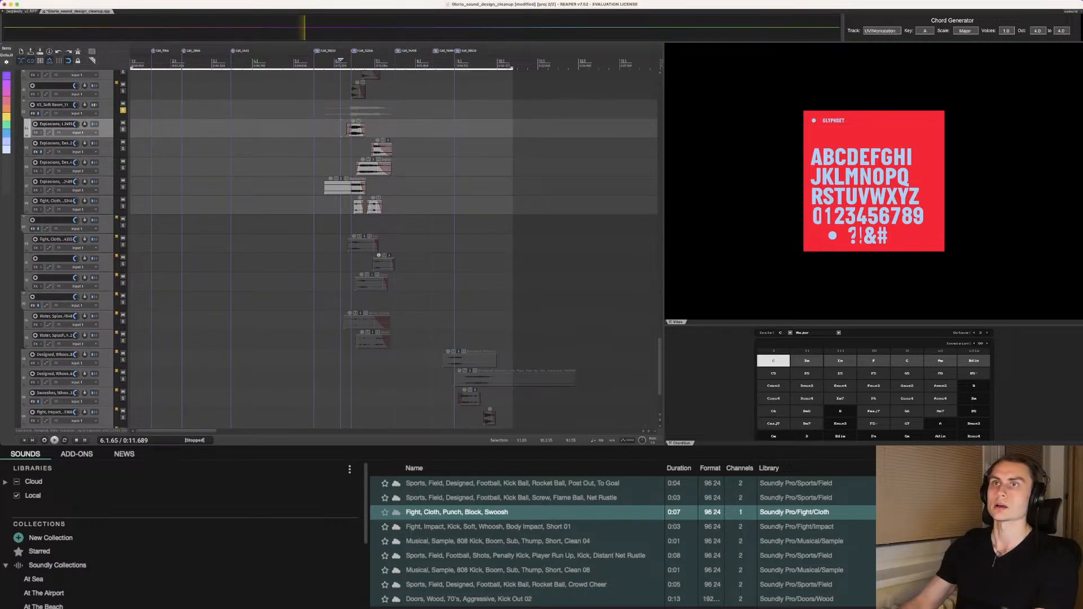
left_click(123, 110)
scroll(395, 248, "down", 1)
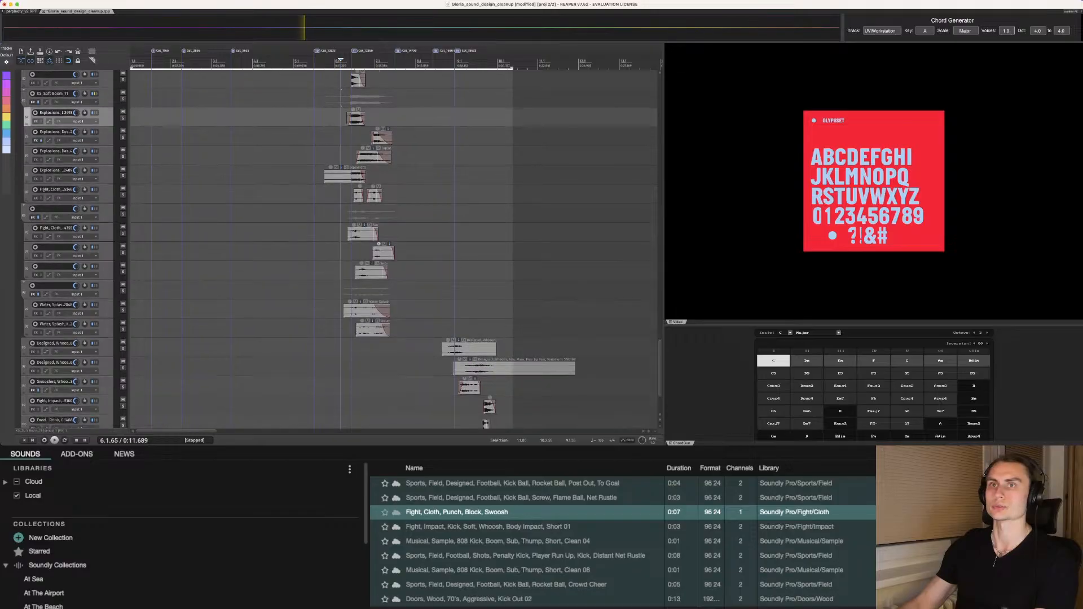
Step: Solo the group folder above the fight cloth layers and play it from 0:11.689, then again from 0:11.916
left_click(123, 214)
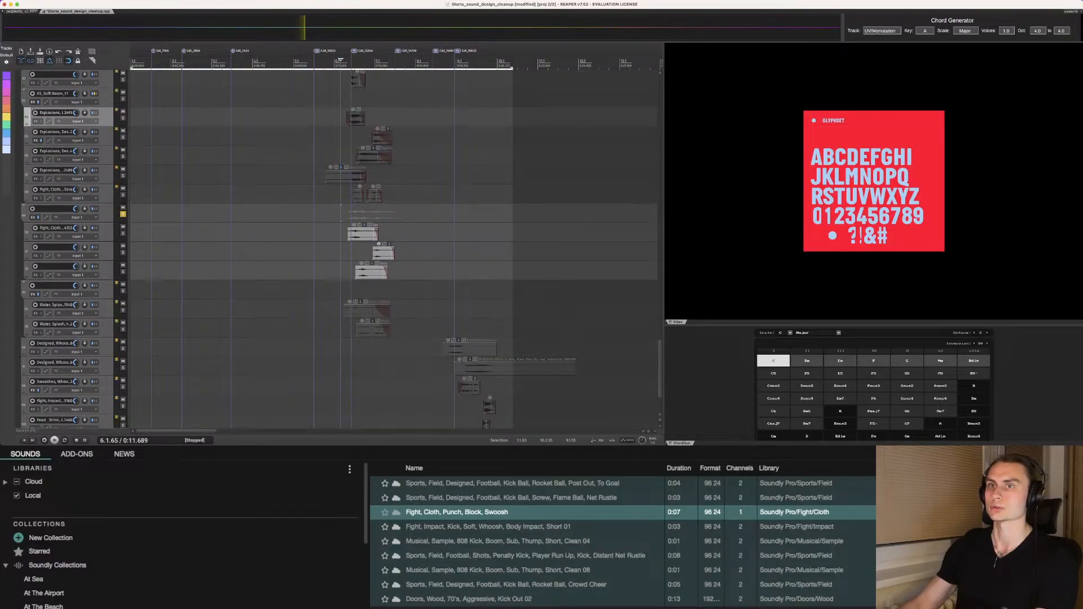
key("space")
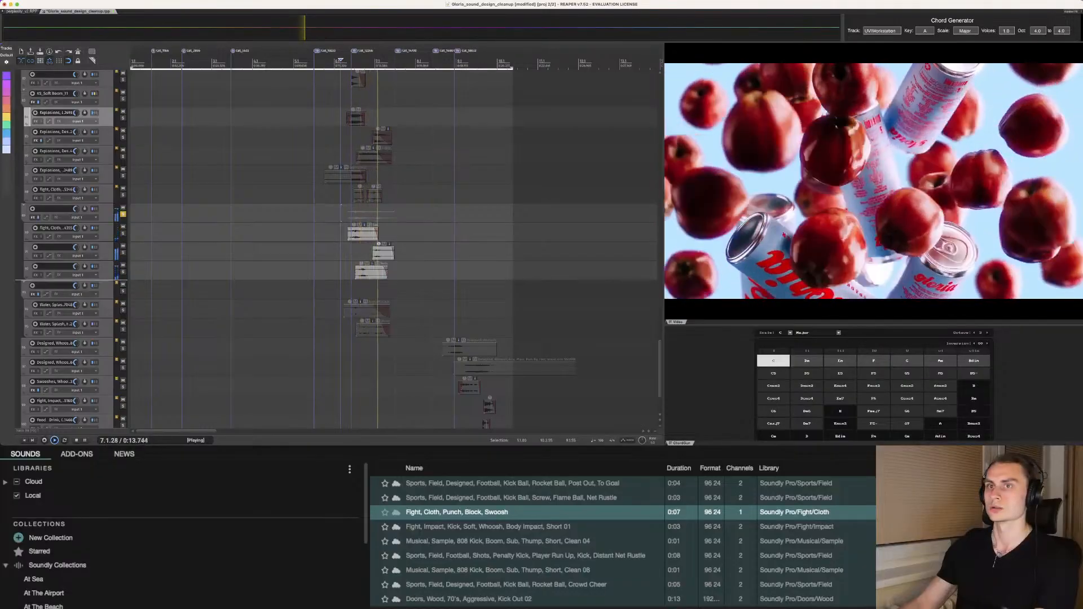
key("space")
key("super+Tab")
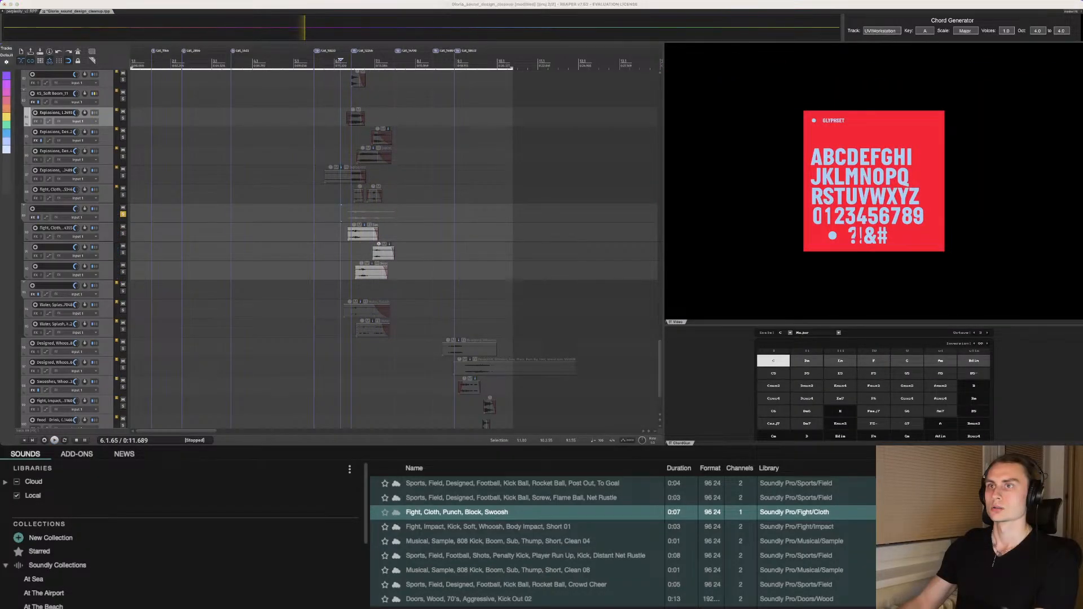
left_click(345, 233)
left_click(345, 233)
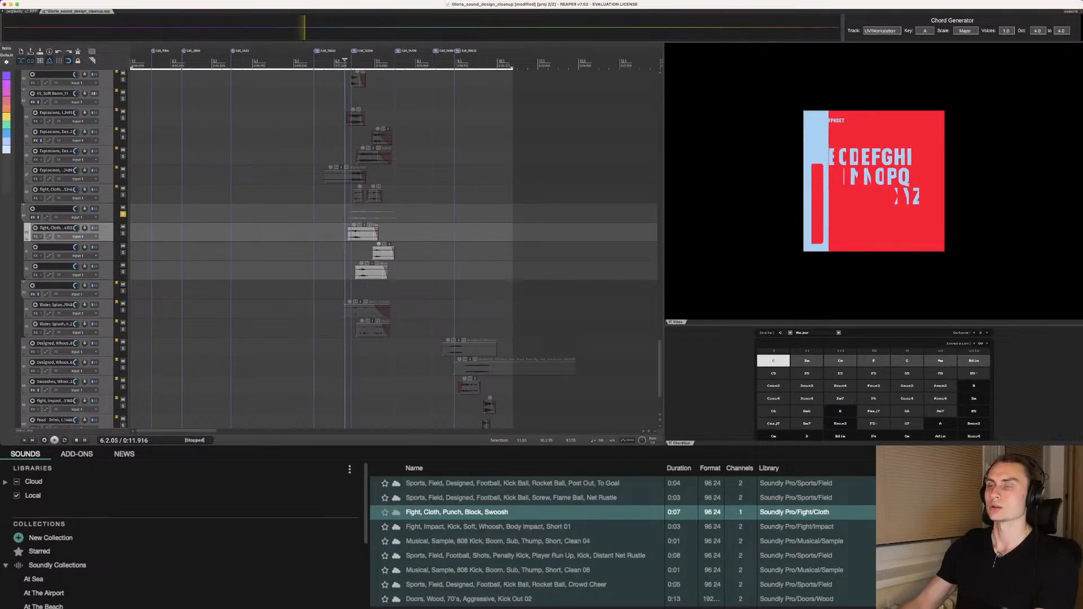
key("space")
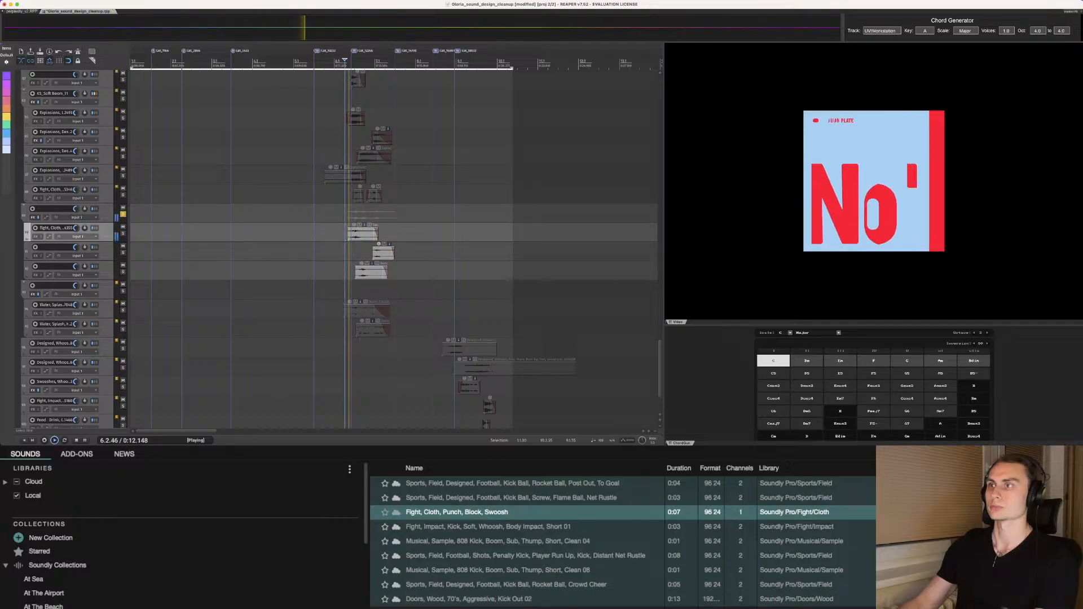
key("space")
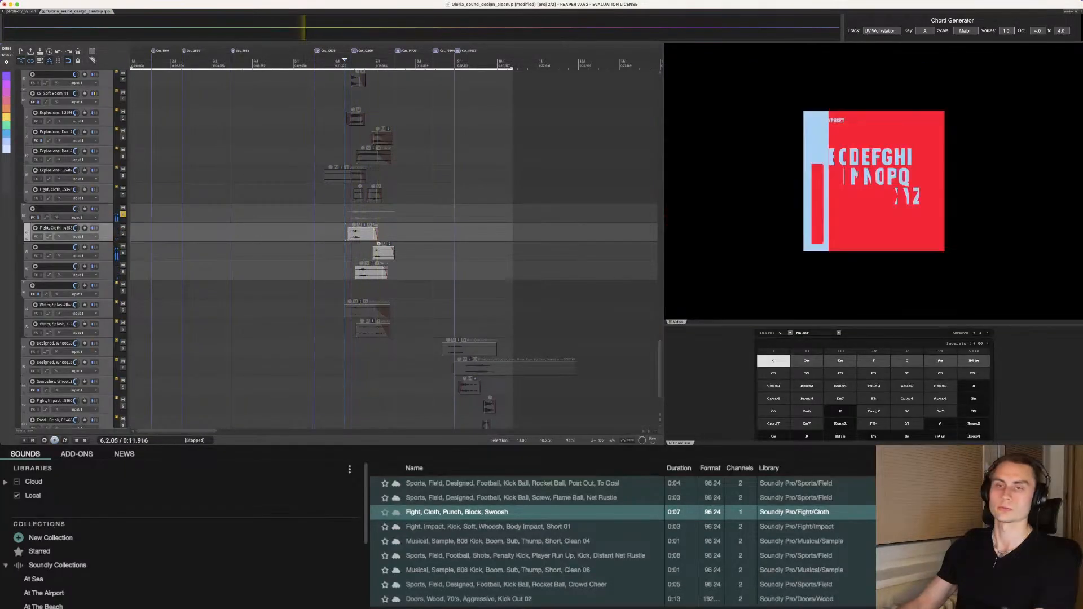
Step: Unsolo the fight cloth group and clear the time selection
left_click(33, 218)
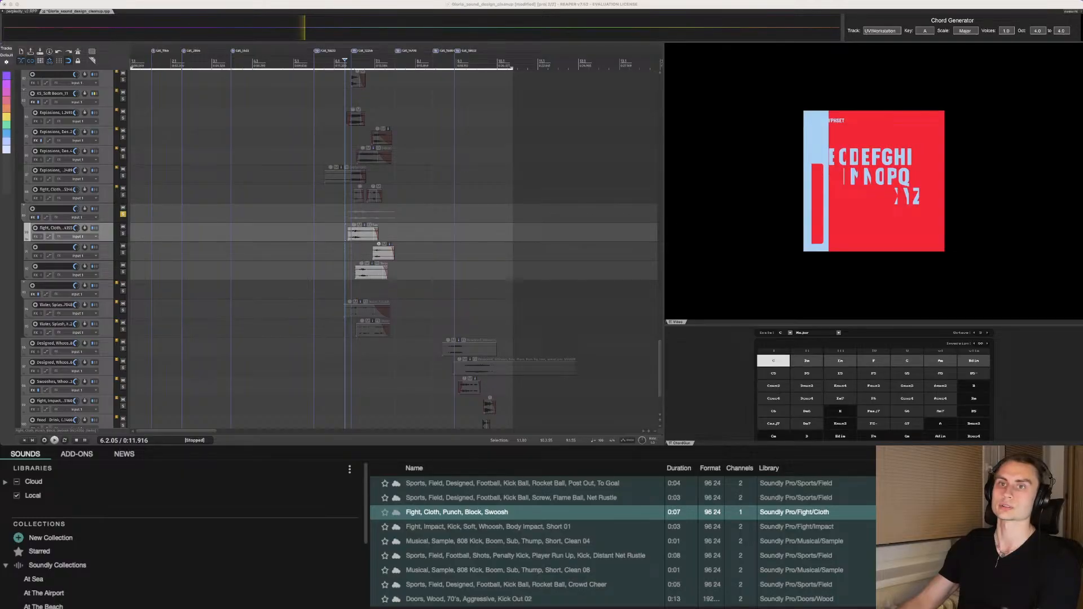
scroll(123, 214, "down", 1)
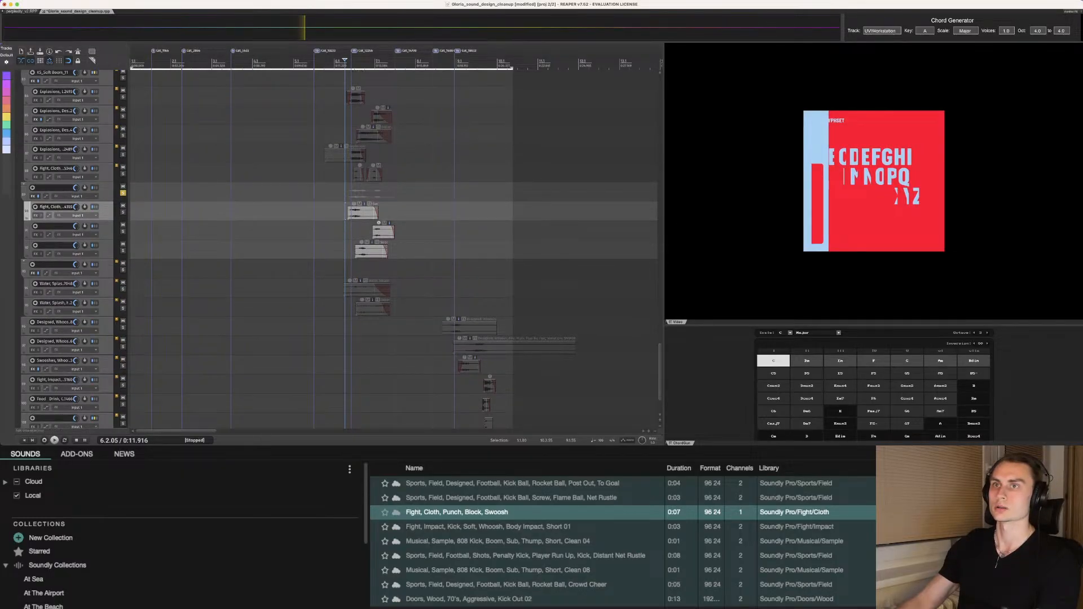
left_click(123, 193)
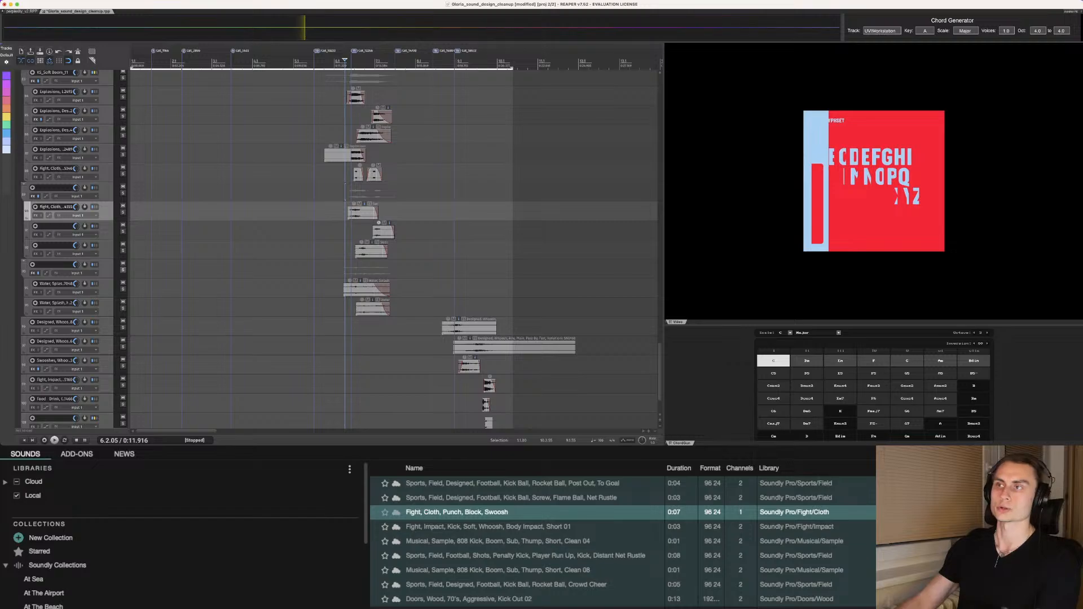
key("Escape")
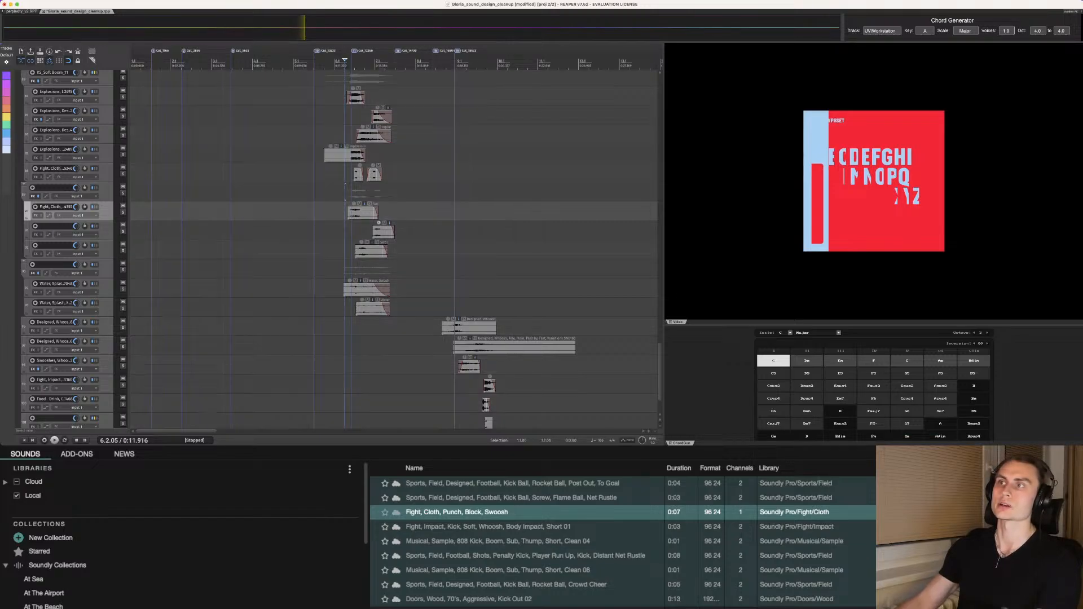
Step: Solo the water splash group and play it from 0:11.916
left_click(123, 270)
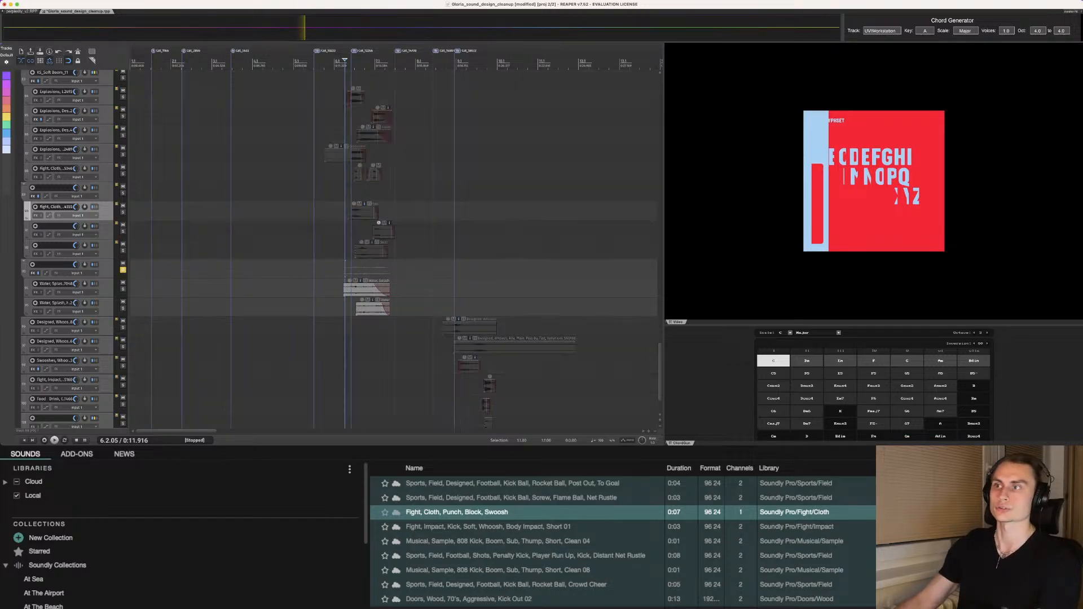
key("space")
scroll(339, 249, "down", 1)
key("space")
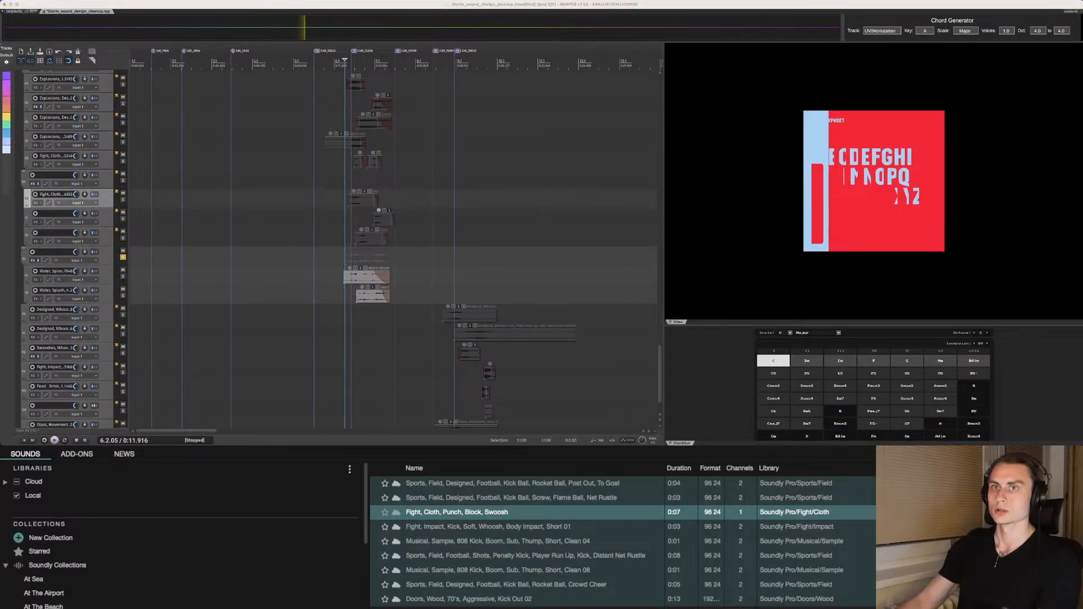
scroll(339, 248, "down", 1)
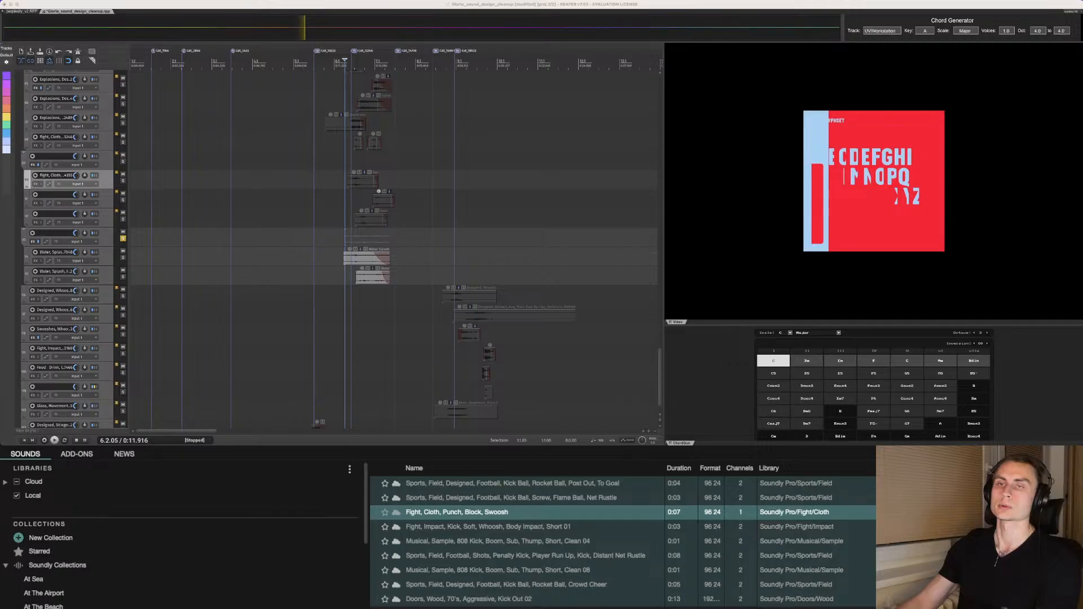
Step: Play the soloed water splash group from 0:11.916 and look over the surrounding explosion, cloth and splash layers
key("space")
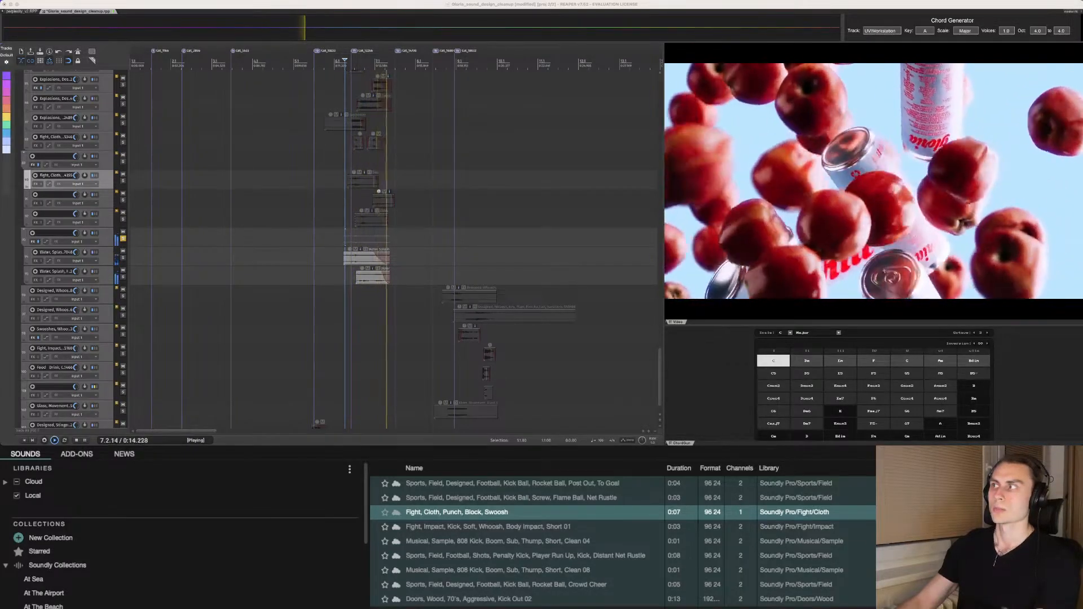
key("space")
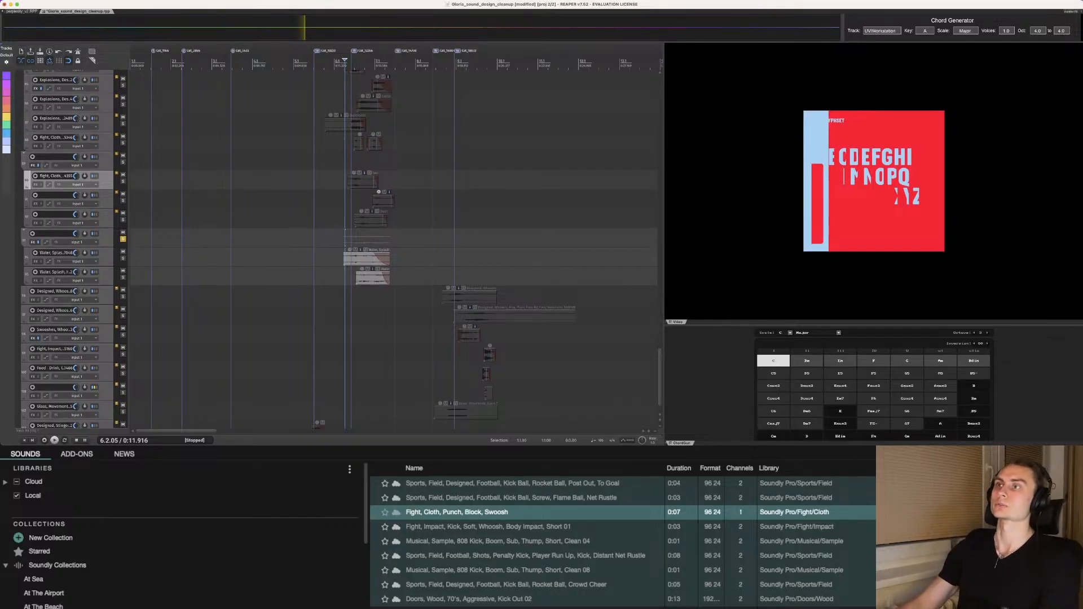
scroll(395, 248, "up", 3)
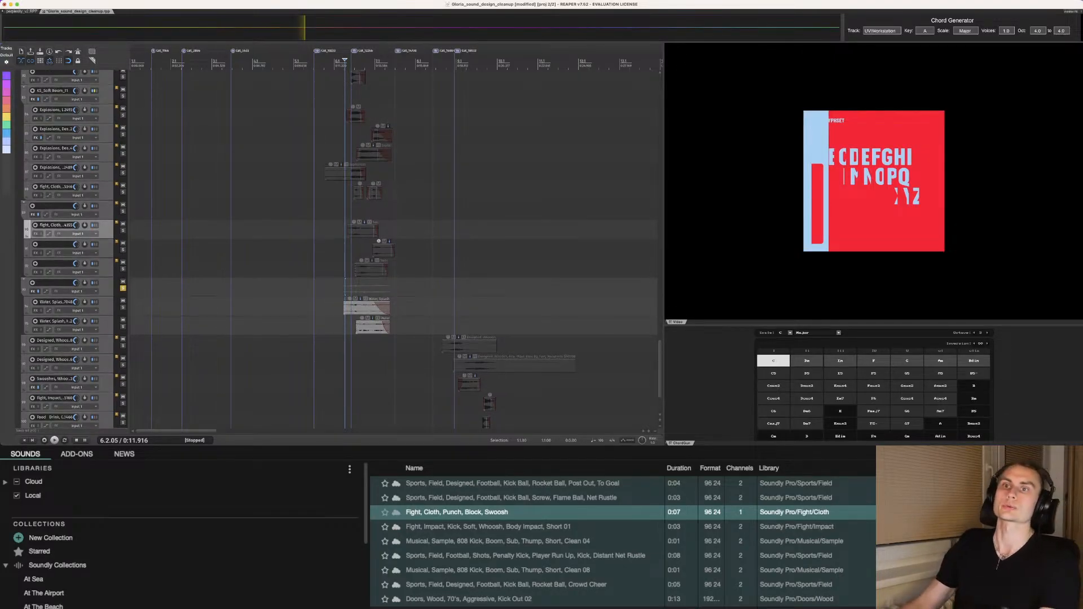
scroll(395, 249, "down", 1)
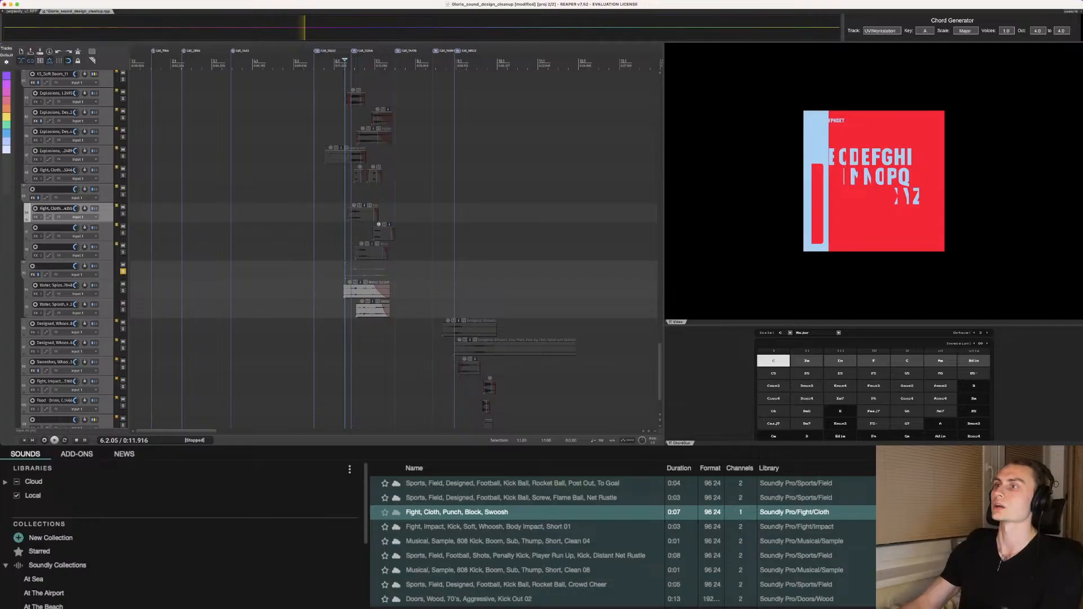
scroll(395, 248, "down", 1)
scroll(395, 249, "down", 1)
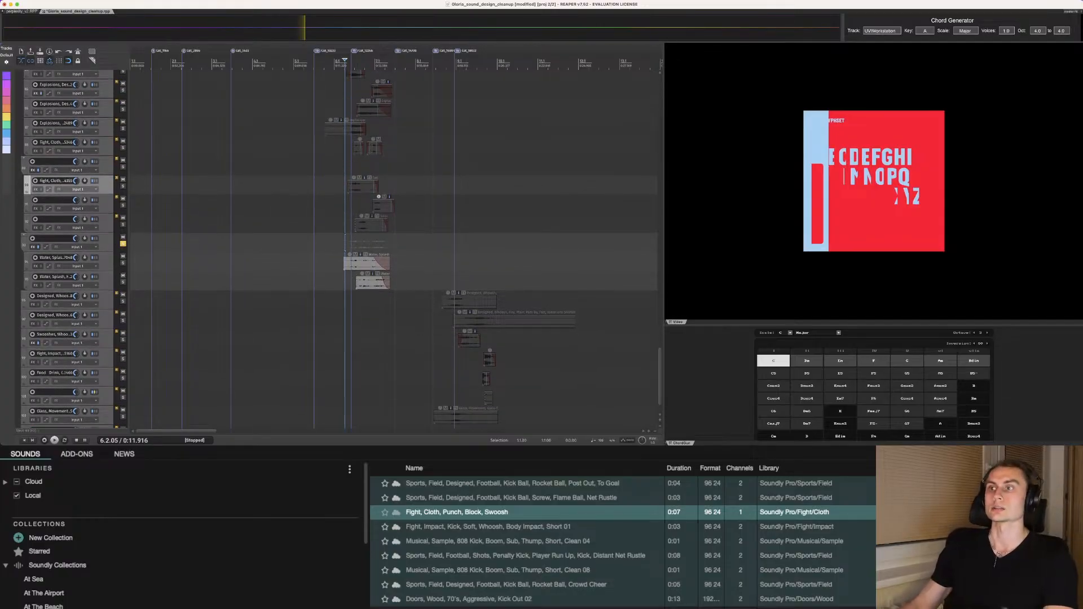
Step: Unsolo the water splash group and box-select the boom and explosion items, followed by the fight cloth items
scroll(395, 249, "up", 4)
scroll(395, 248, "up", 1)
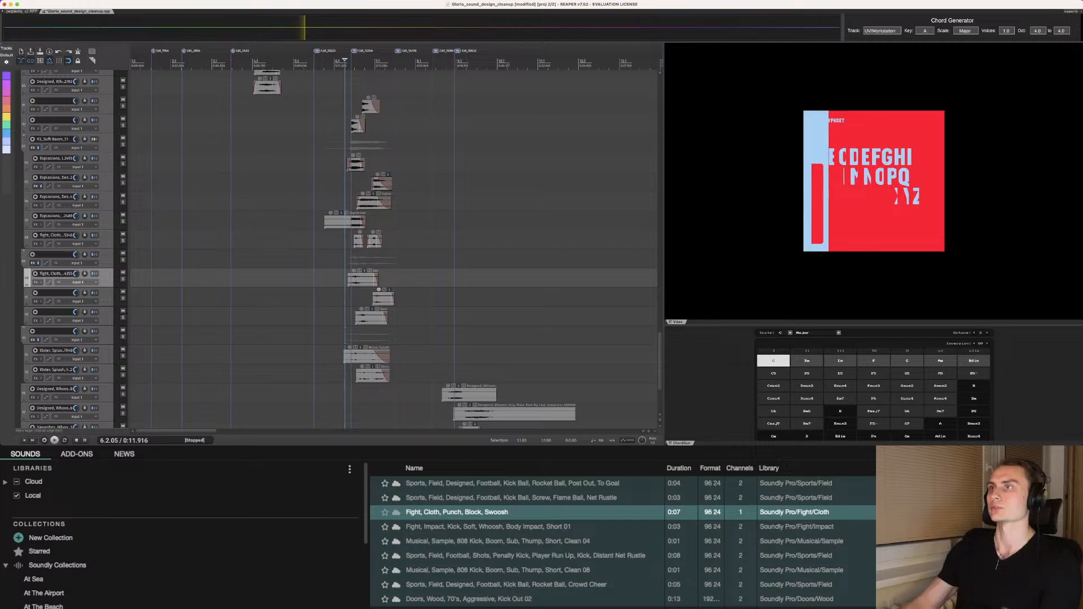
left_click_drag(388, 95, 307, 240)
left_click_drag(393, 271, 334, 311)
scroll(334, 311, "up", 4)
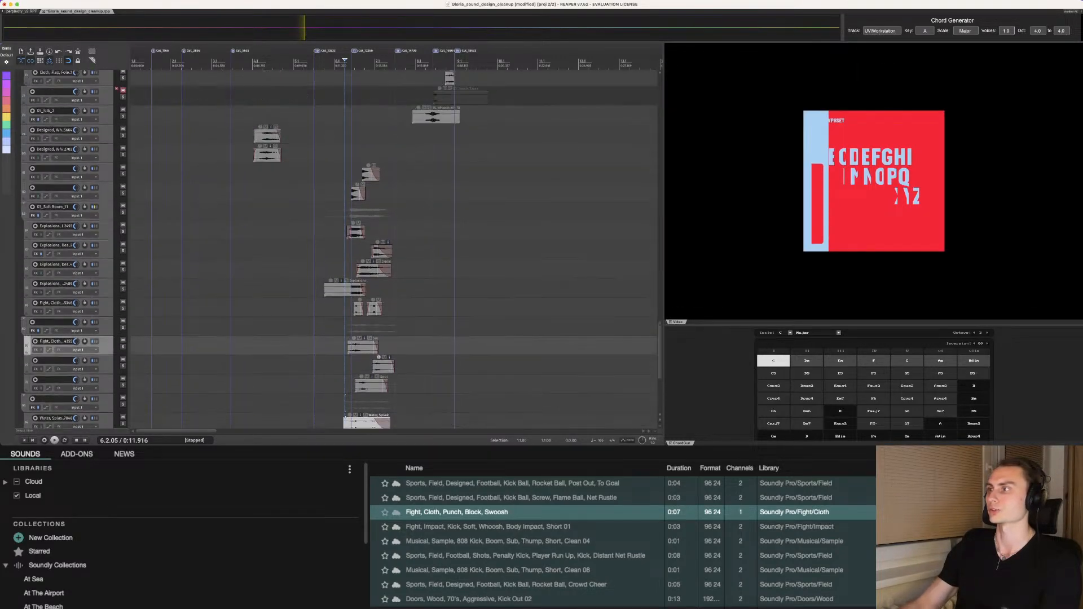
scroll(395, 249, "up", 12)
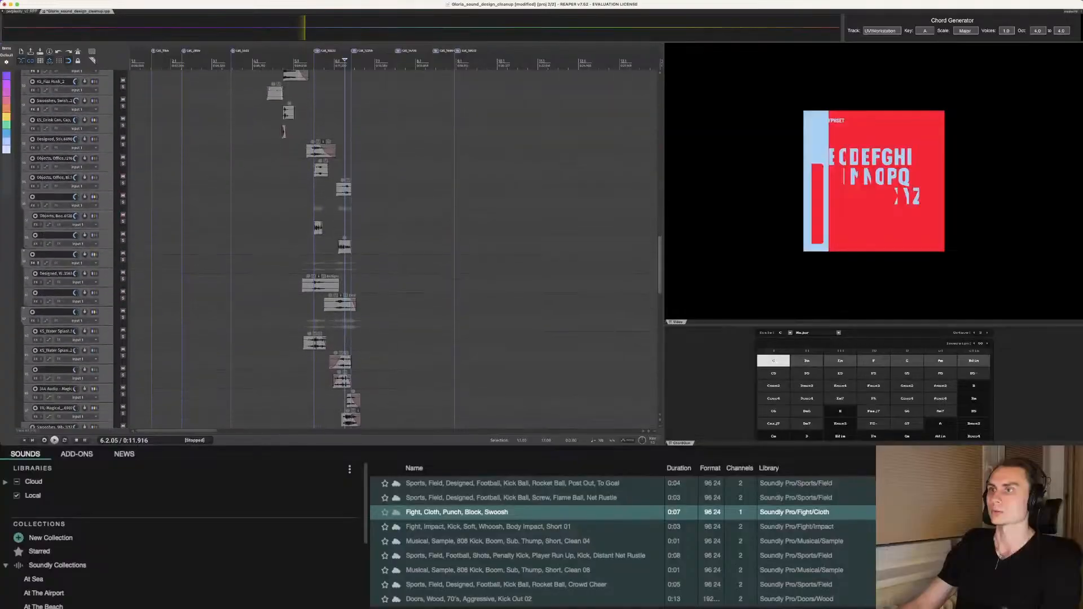
Step: Place the edit cursor at 0:12.633 and unmute the two Stranded music tracks
scroll(395, 248, "down", 4)
left_click(329, 259)
left_click(377, 278)
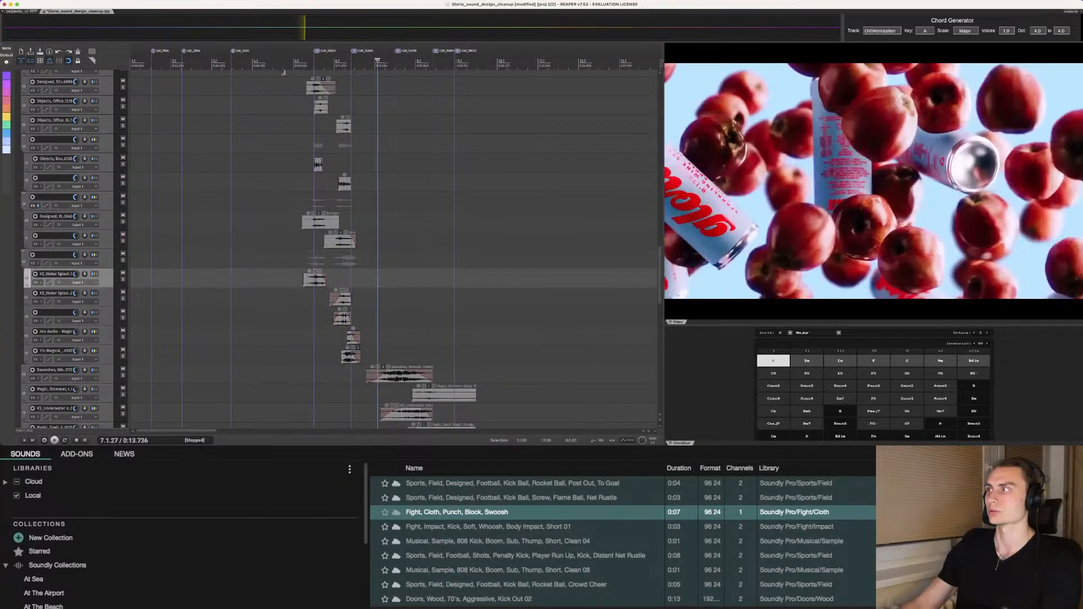
left_click(357, 278)
scroll(395, 248, "up", 15)
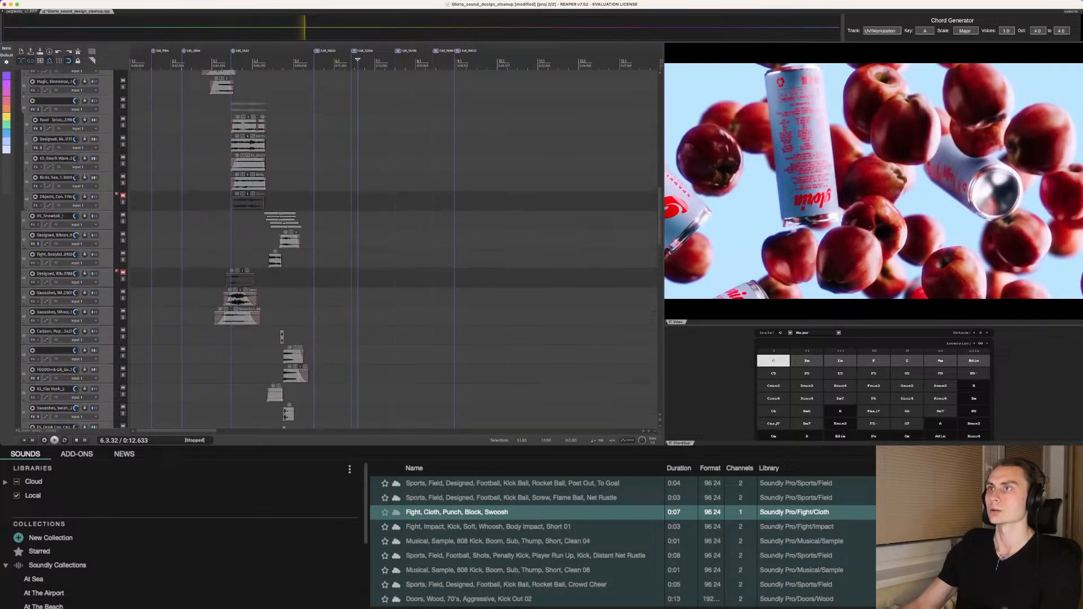
scroll(395, 248, "down", 1)
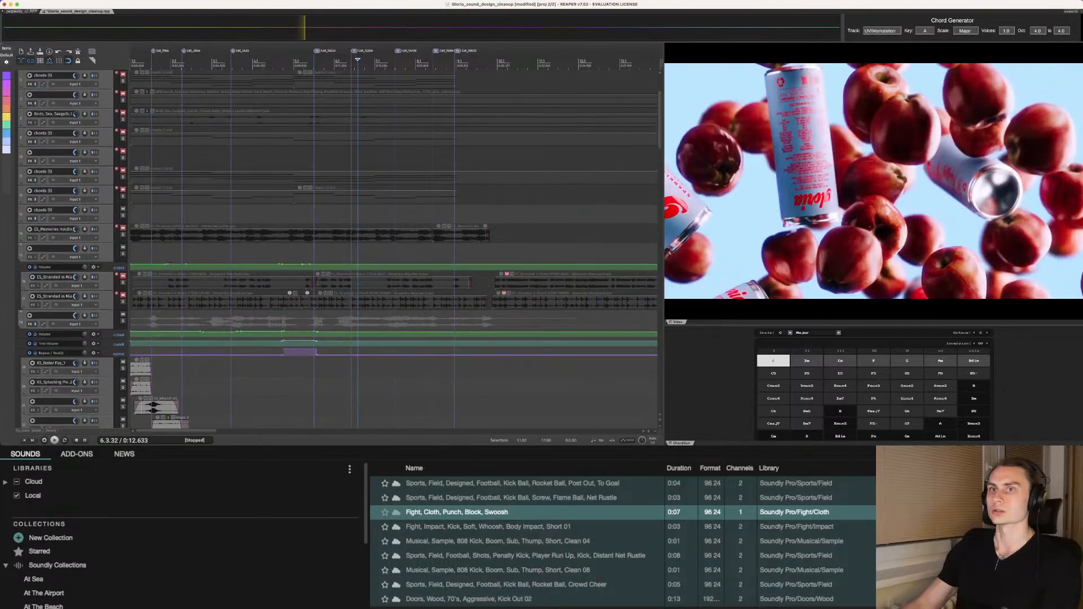
scroll(312, 336, "down", 1)
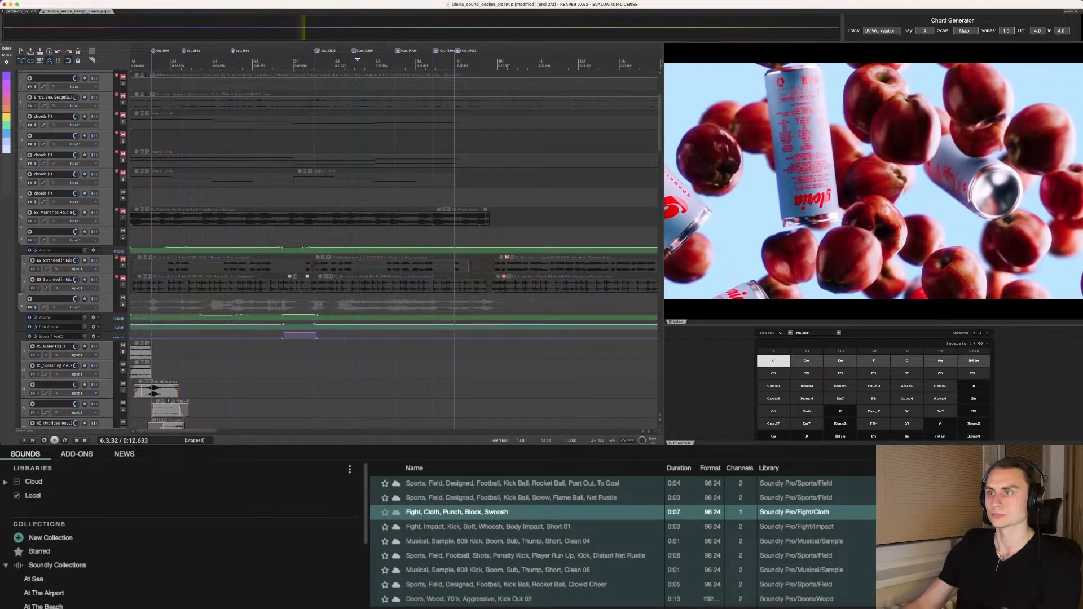
scroll(376, 327, "up", 1)
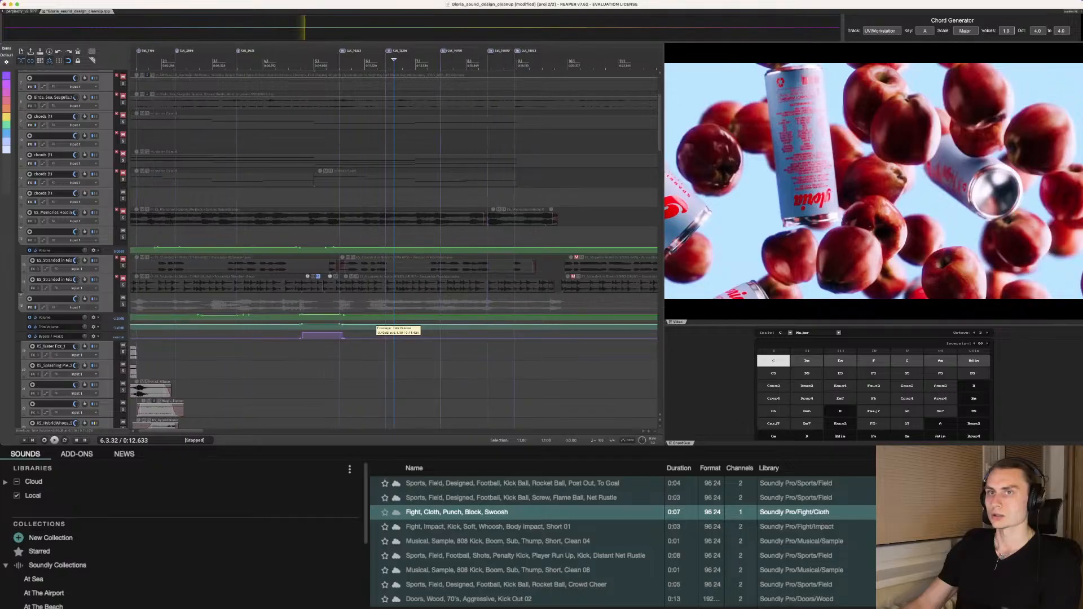
left_click(123, 279)
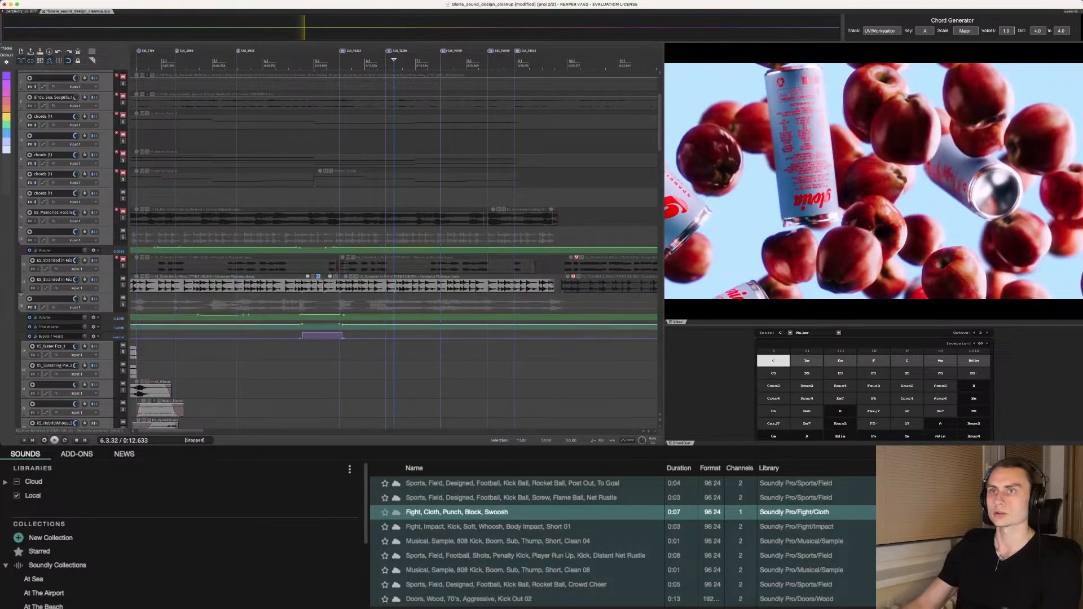
left_click(124, 258)
Step: Play the unmuted music with the picture from 0:12.633, stop, and place the edit cursor at 0:12.632
key("space")
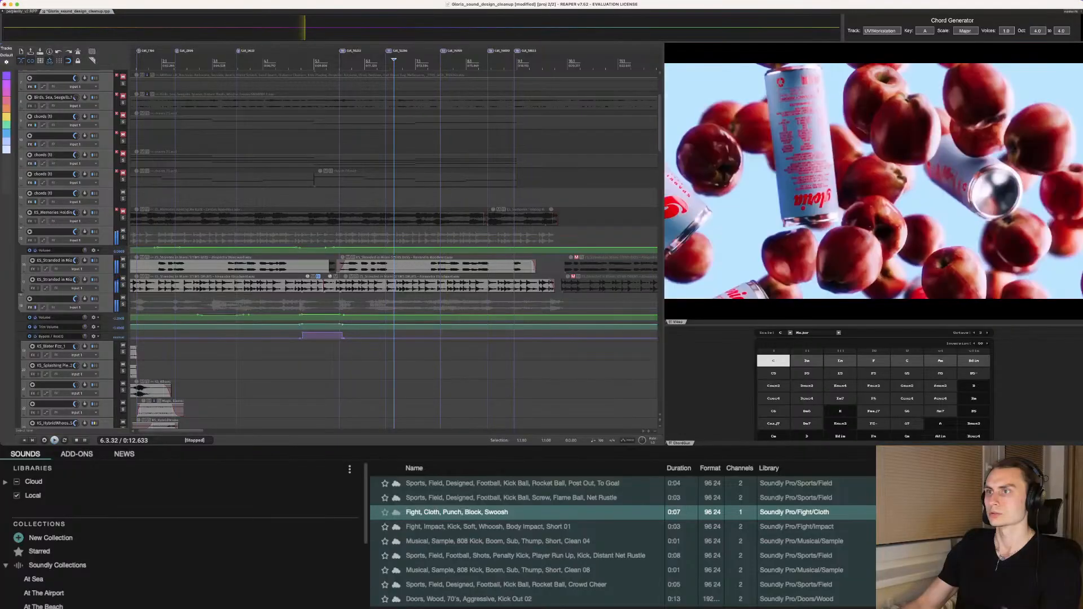
left_click(335, 302)
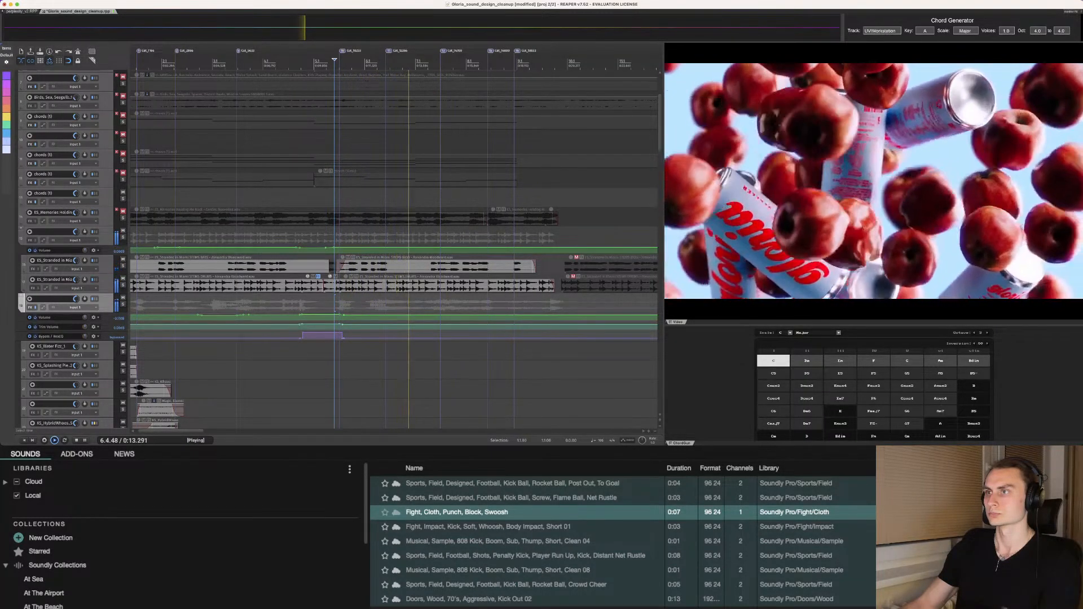
key("space")
left_click(394, 302)
Step: Select all boom, explosion, fight cloth and water splash items around 0:12.632
scroll(393, 302, "up", 1)
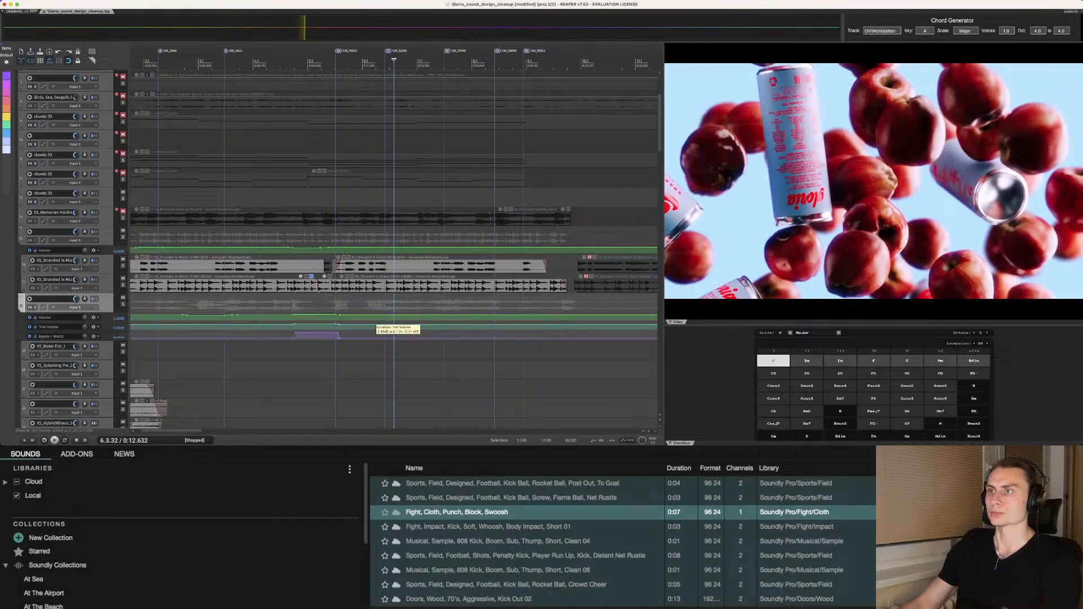
scroll(395, 320, "up", 1)
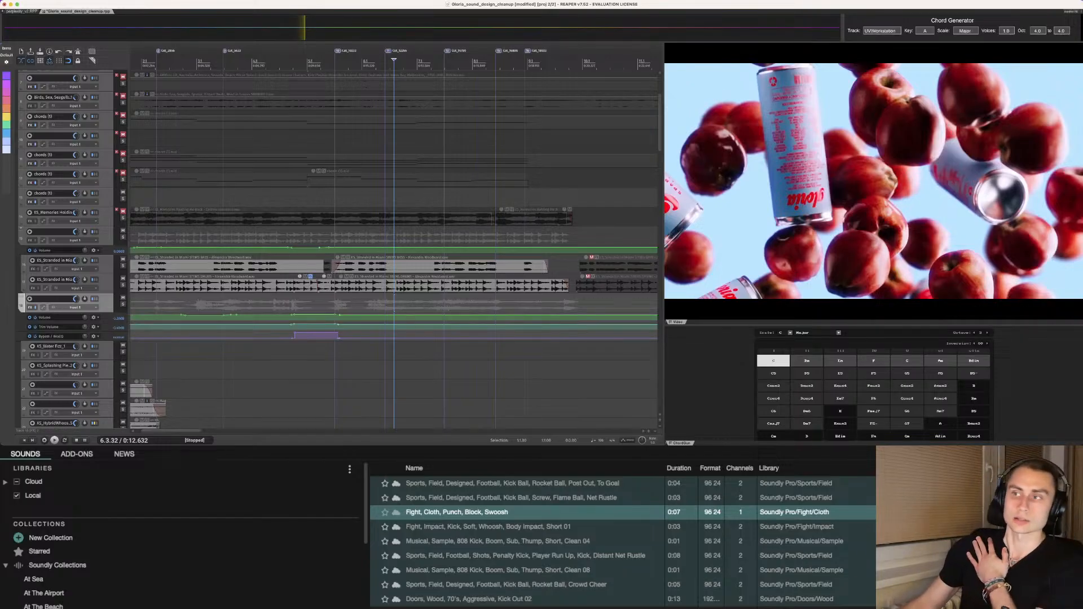
scroll(394, 250, "down", 1)
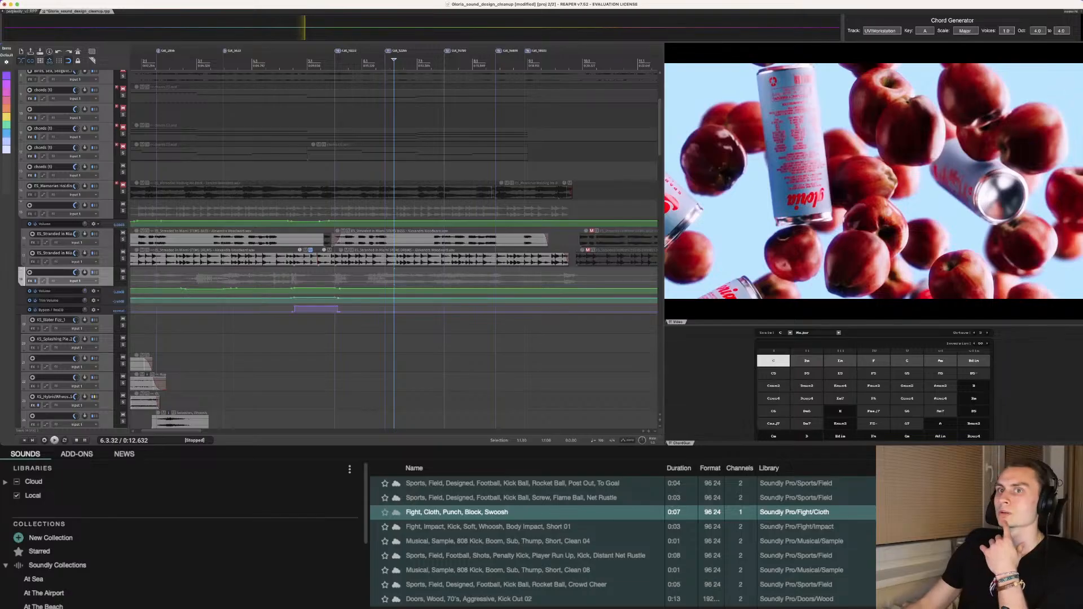
scroll(395, 248, "down", 10)
scroll(395, 248, "down", 10)
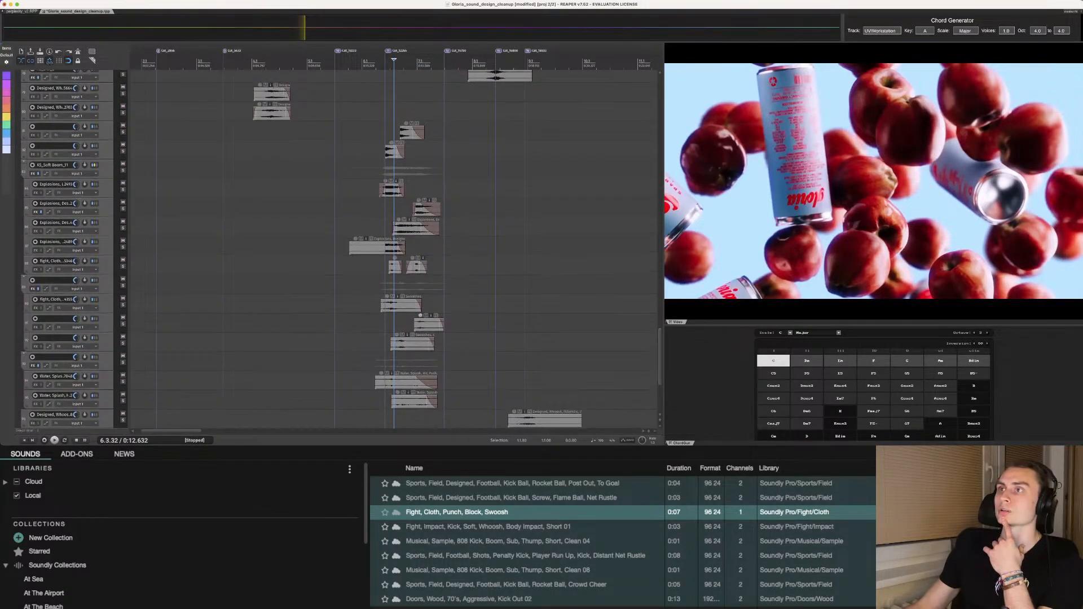
left_click_drag(341, 123, 476, 424)
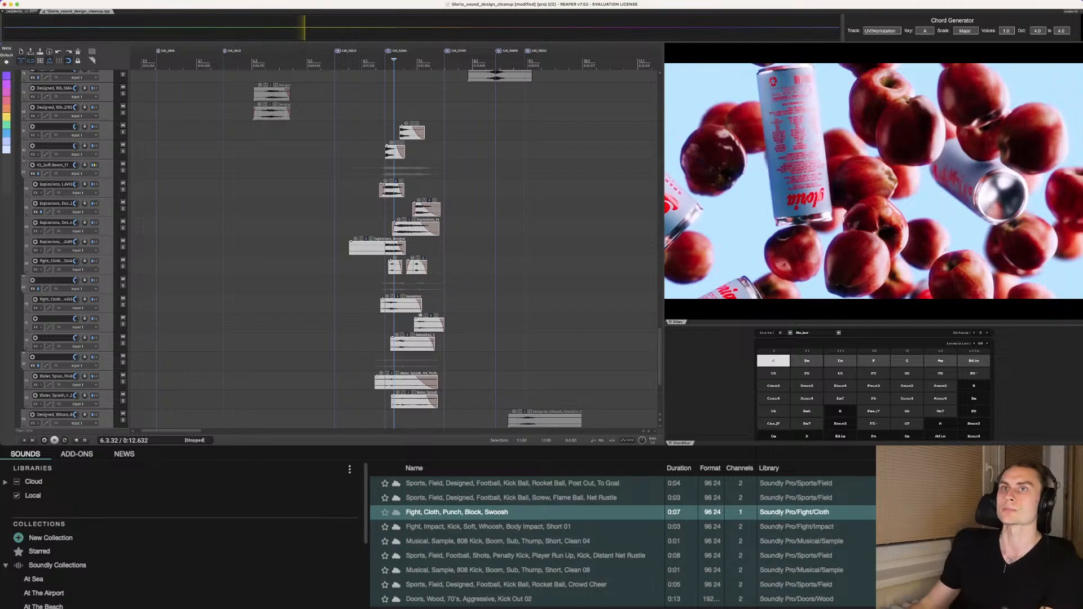
Step: Select the Reverb track near the top of the project, below the Gloria video tracks
key("super+Tab")
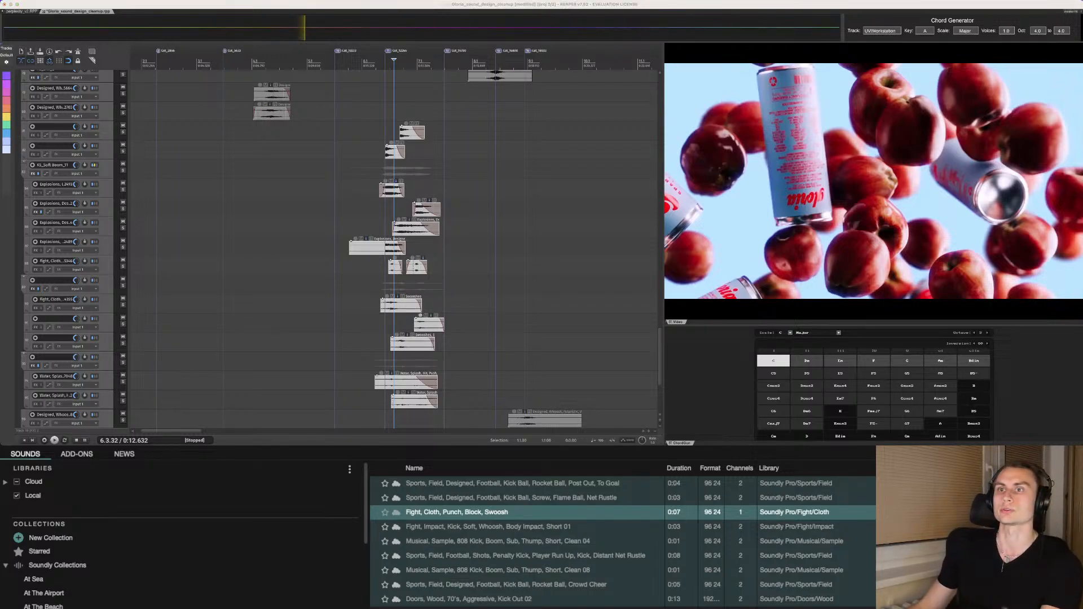
key("super+Tab")
scroll(395, 248, "down", 4)
scroll(395, 249, "up", 6)
scroll(395, 248, "up", 10)
scroll(395, 248, "up", 10)
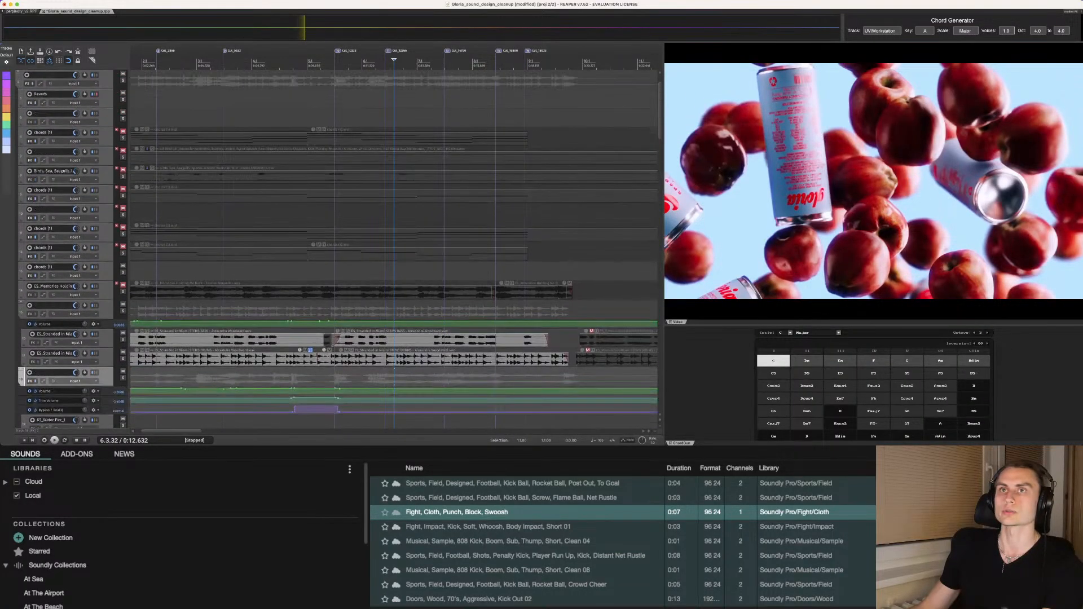
scroll(395, 248, "up", 2)
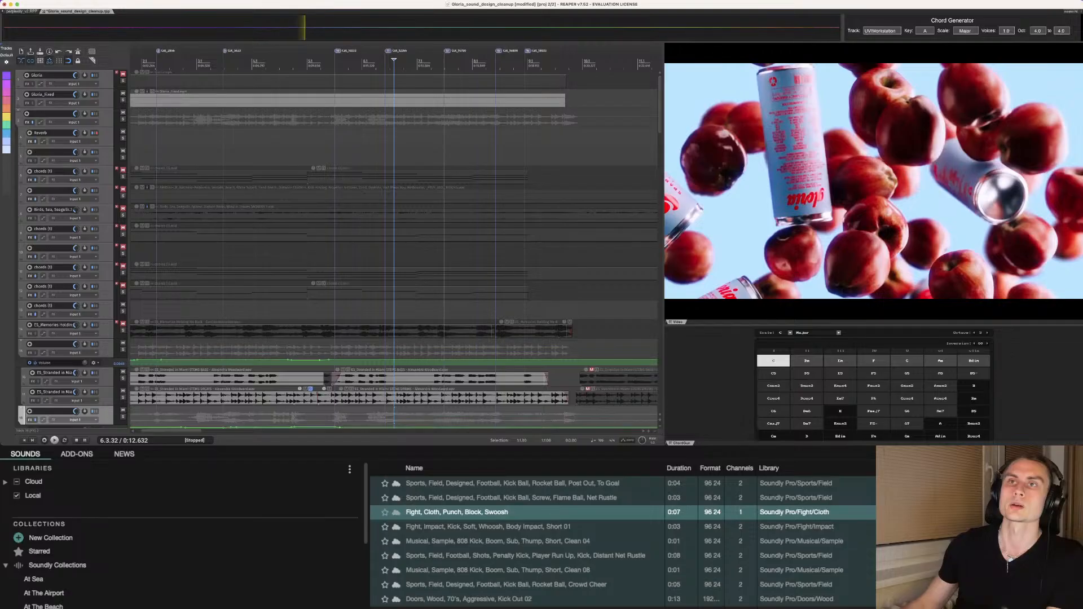
left_click(49, 134)
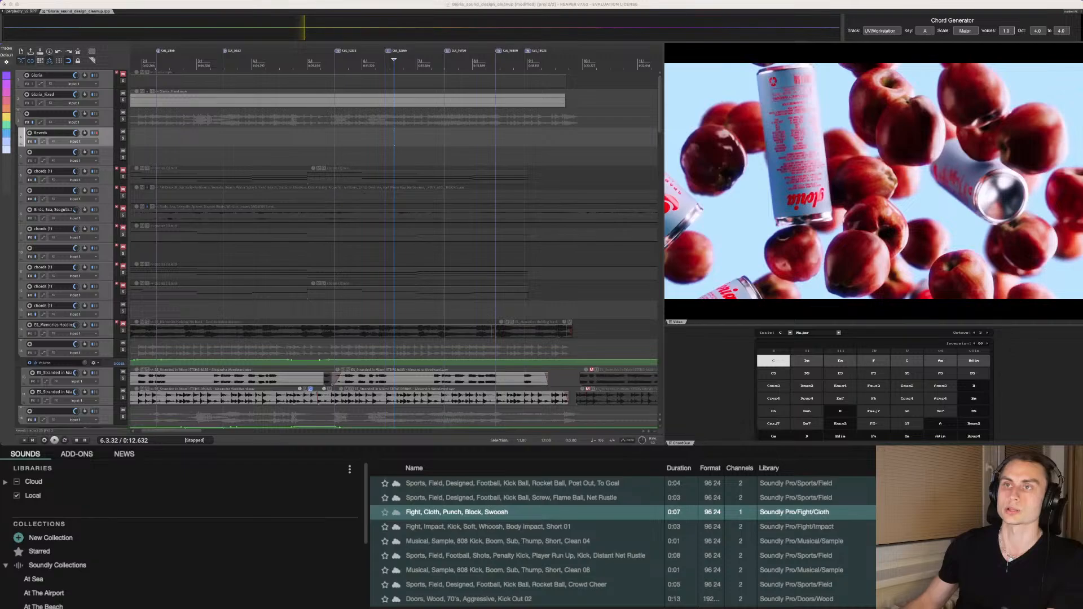
Step: Look through the project's tracks from the music layers down to the splash and whoosh sound effects
scroll(394, 249, "down", 5)
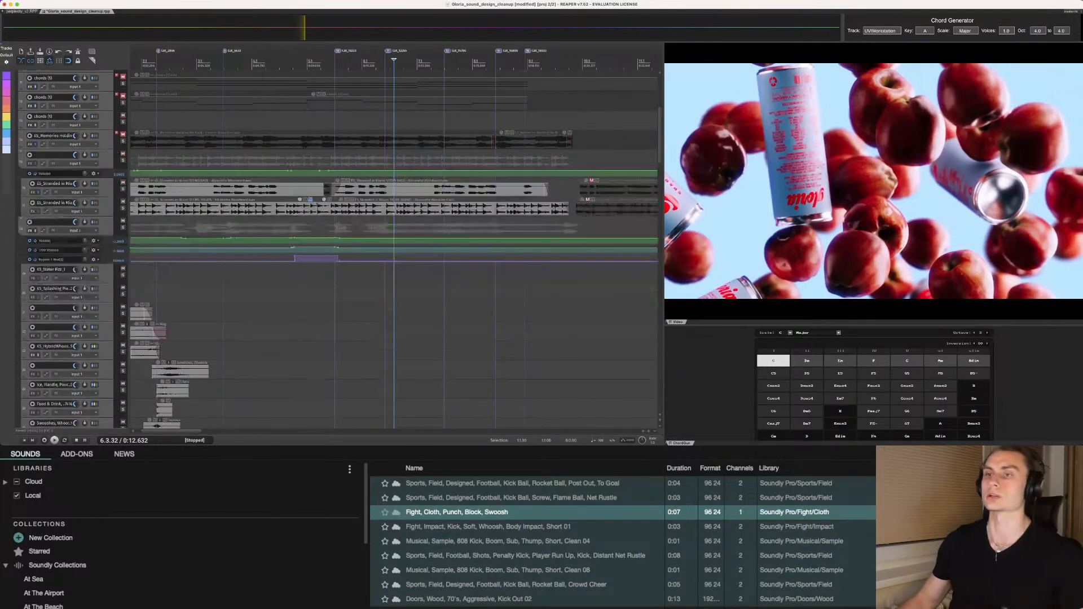
scroll(394, 248, "down", 4)
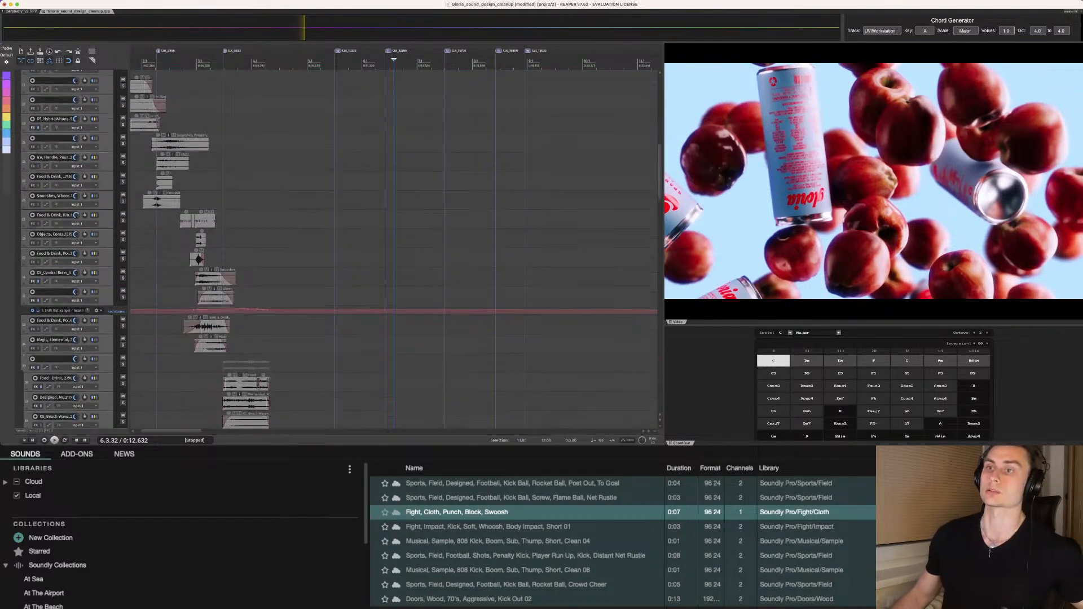
scroll(394, 248, "down", 6)
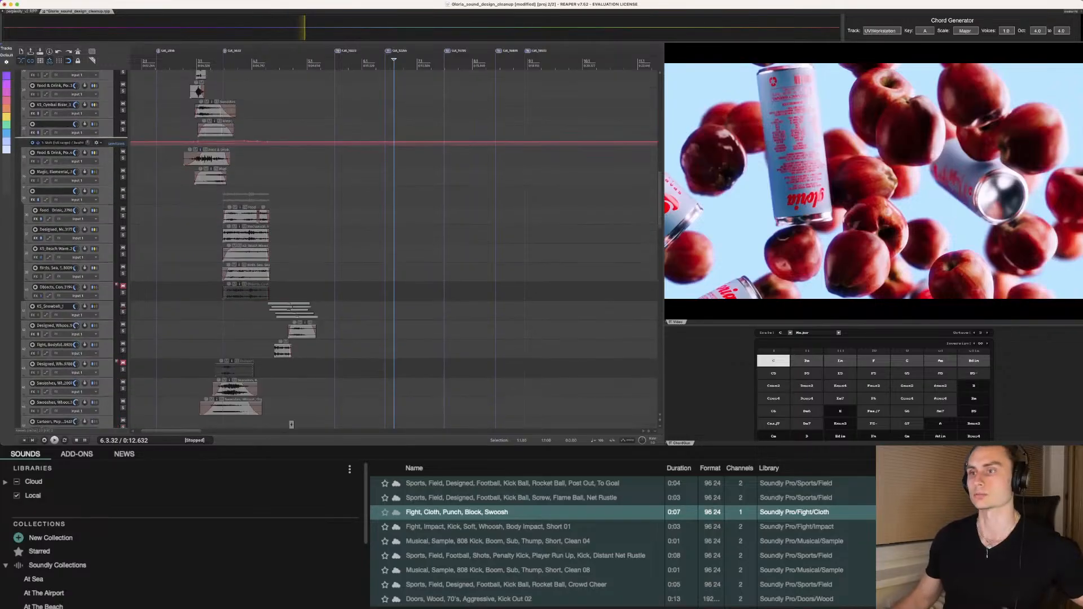
scroll(394, 248, "down", 4)
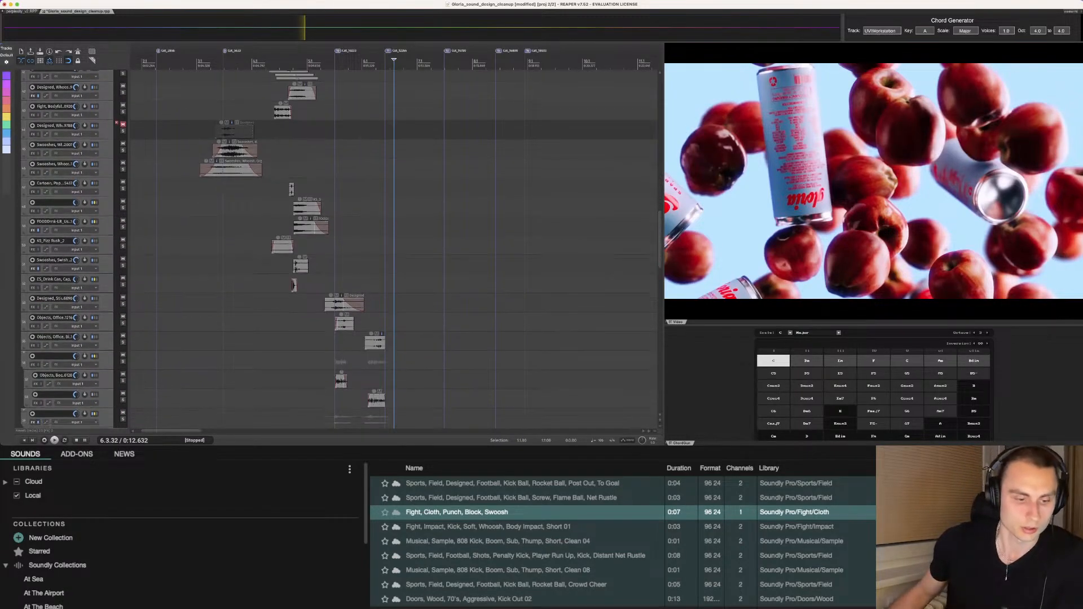
scroll(394, 248, "down", 1)
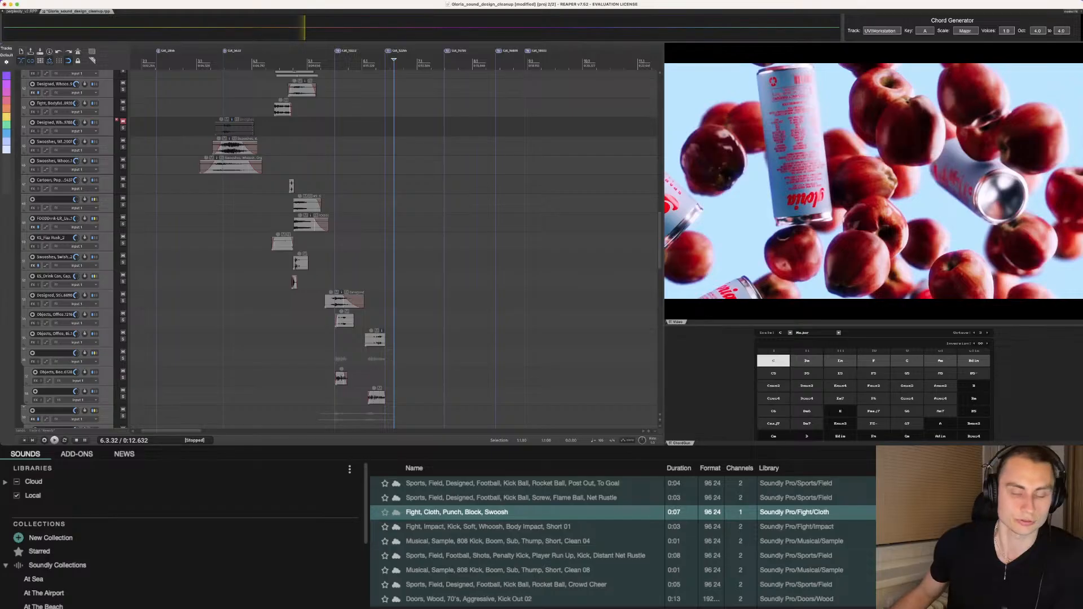
scroll(394, 248, "down", 4)
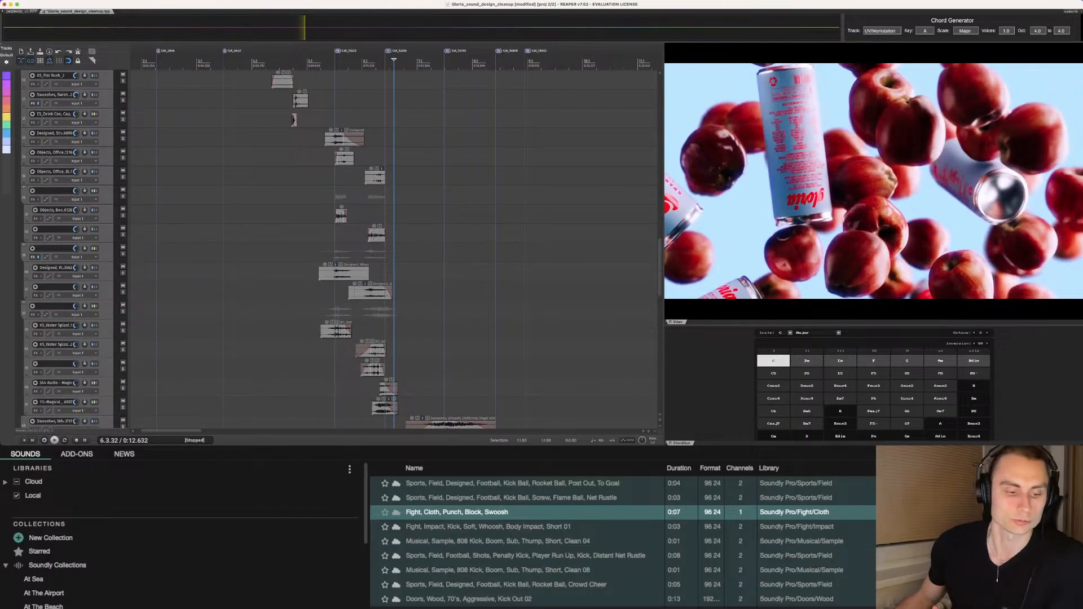
scroll(394, 249, "down", 1)
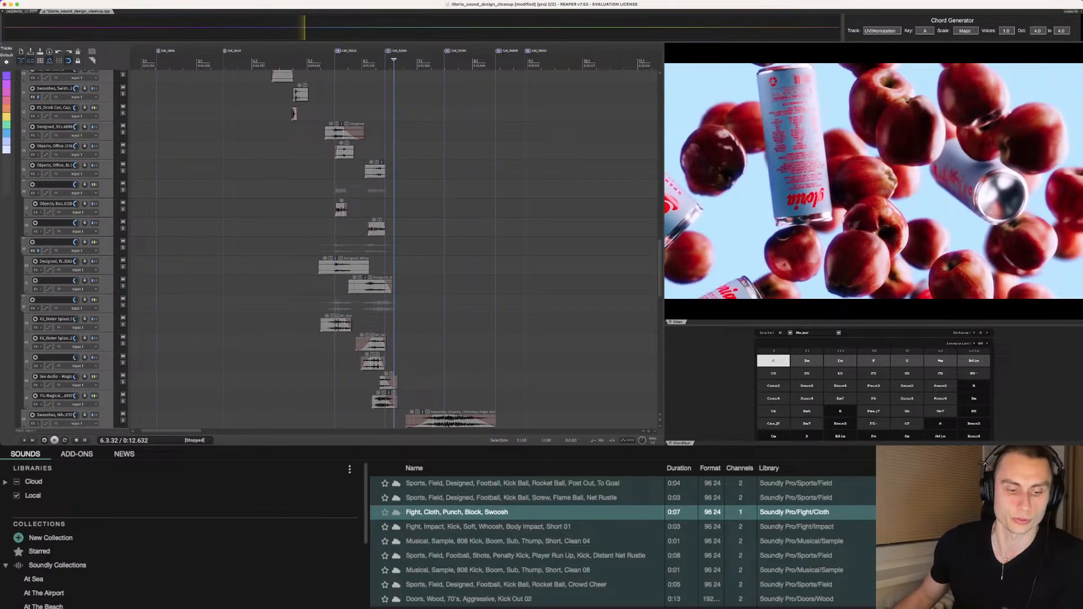
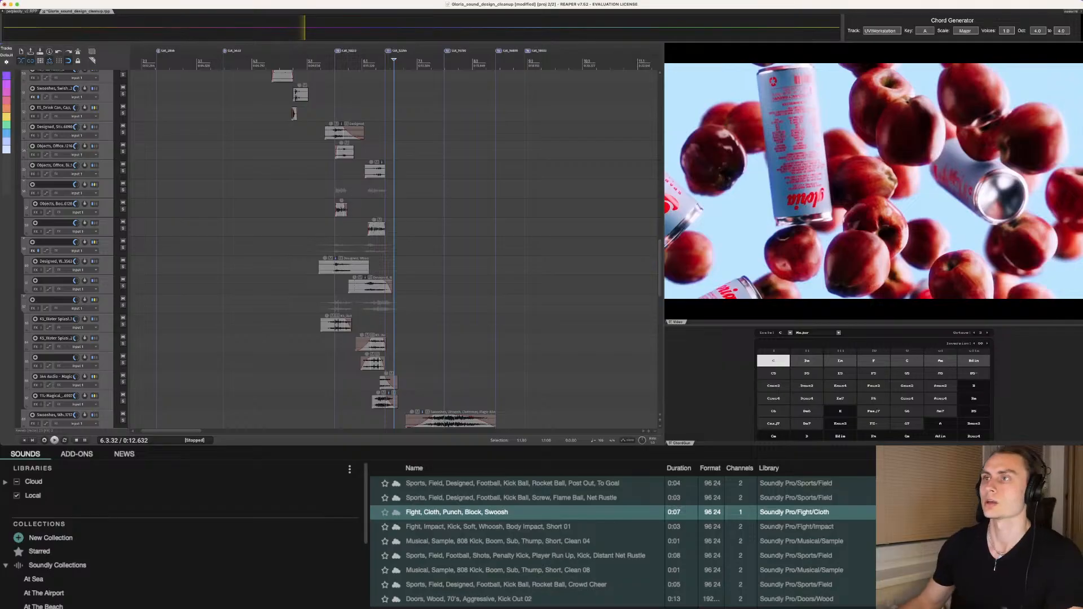
Step: Step the edit cursor through the falling can stack shot, ending at 0:09.949
left_click(332, 170)
left_click(325, 170)
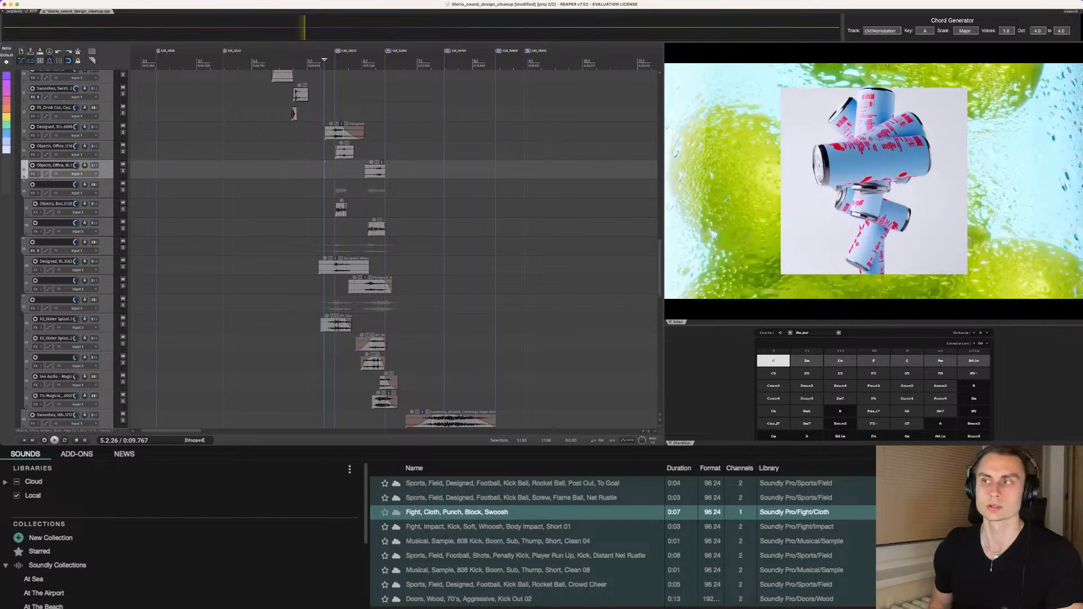
left_click(325, 169)
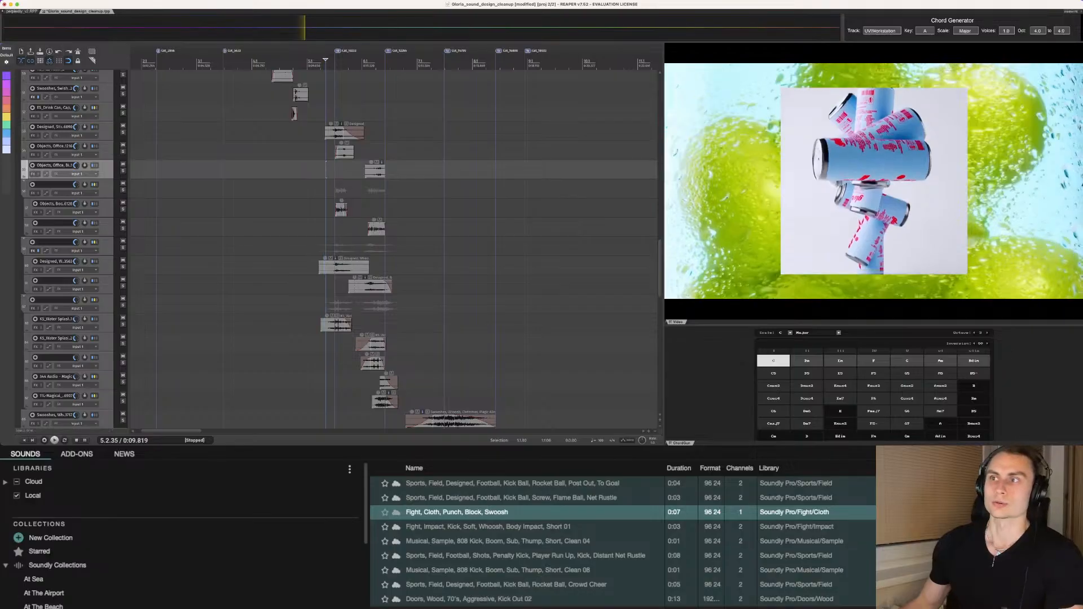
left_click(329, 169)
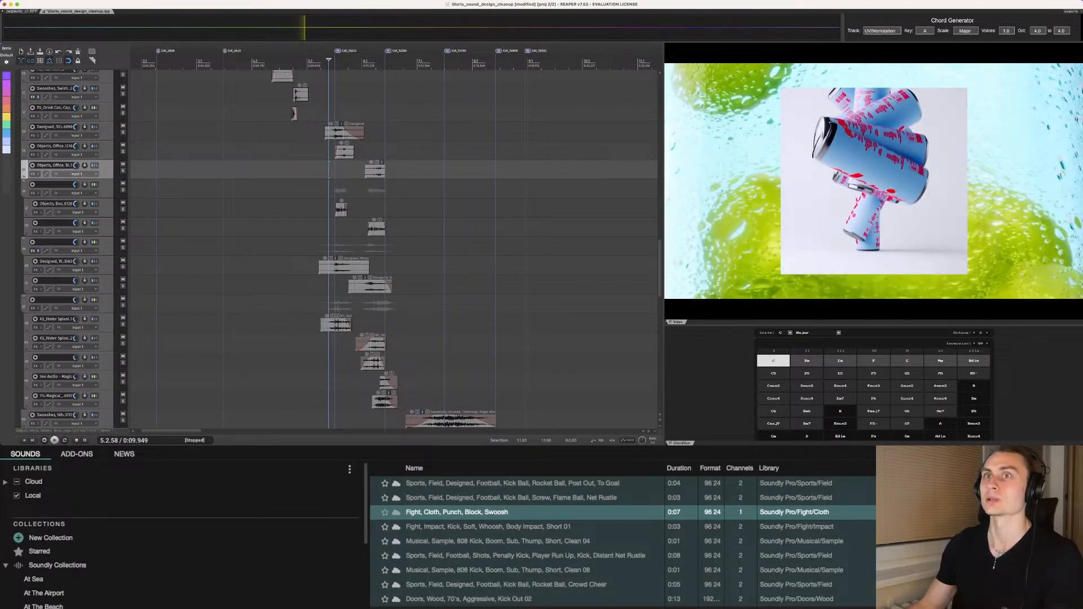
Step: Solo the two soft boom clip tracks and play them from just before the shot change near 0:12
scroll(395, 248, "up", 3)
scroll(395, 249, "down", 15)
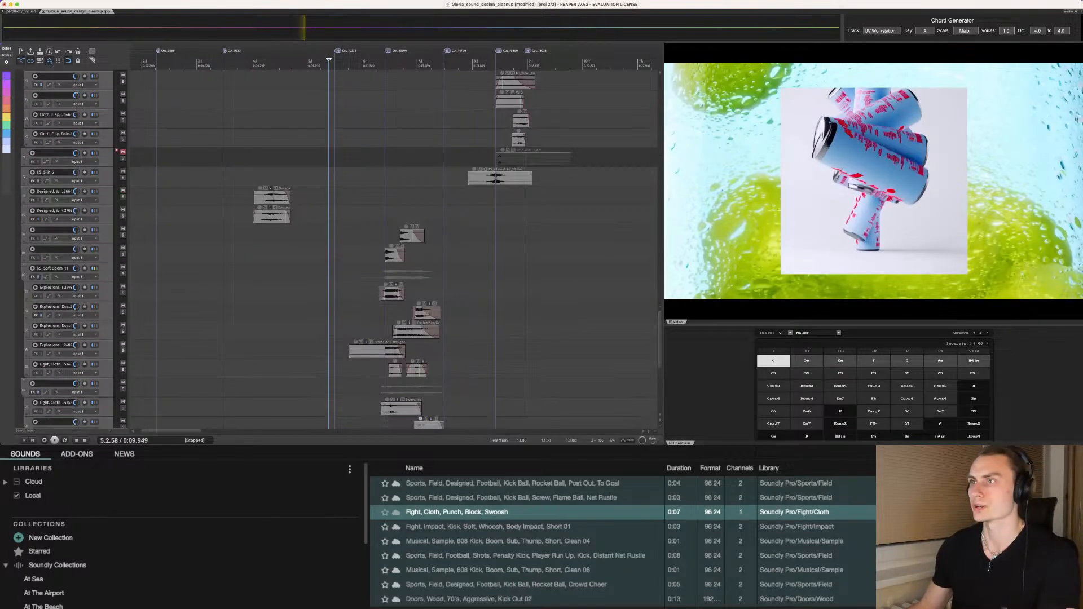
key("space")
left_click(122, 255)
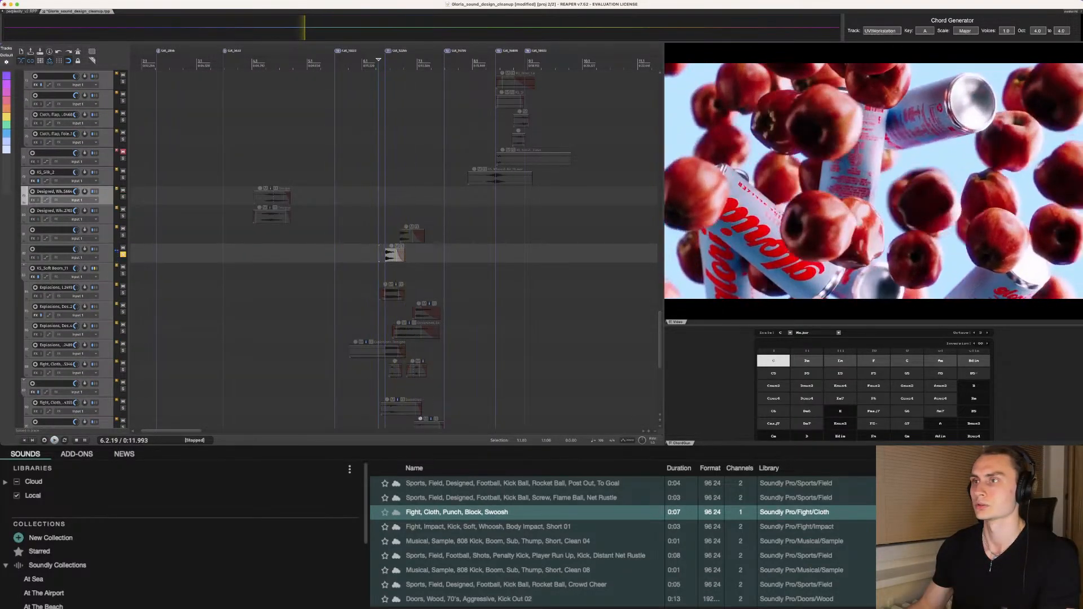
key("space")
left_click(123, 236)
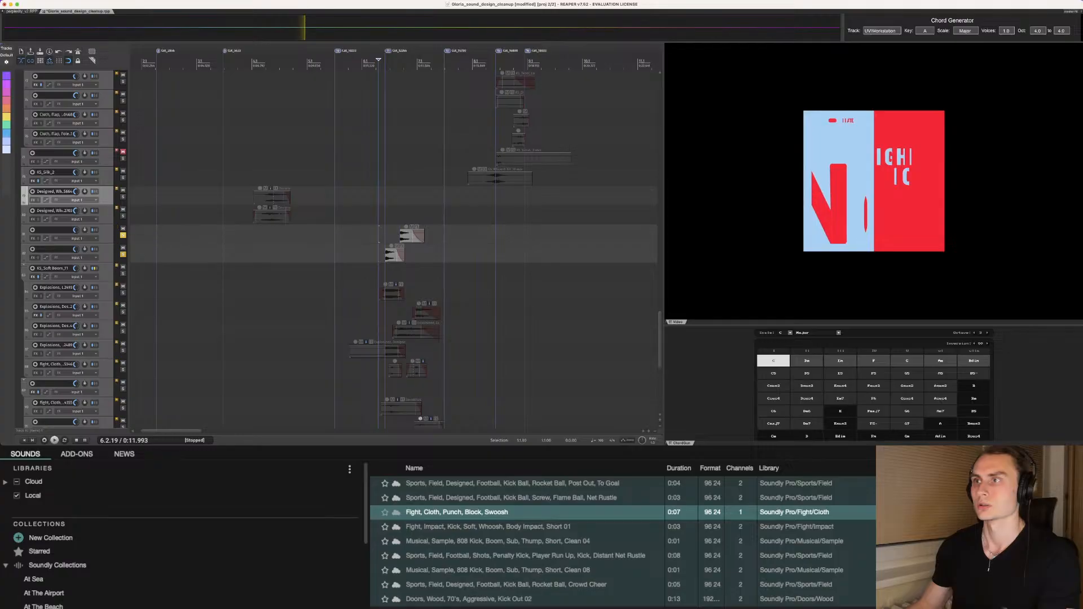
key("space")
Step: Add the lower ES_Stranded in Mu… music track to the solo and play it with the booms
scroll(395, 249, "up", 18)
scroll(395, 249, "up", 10)
key("space")
left_click(123, 347)
key("space")
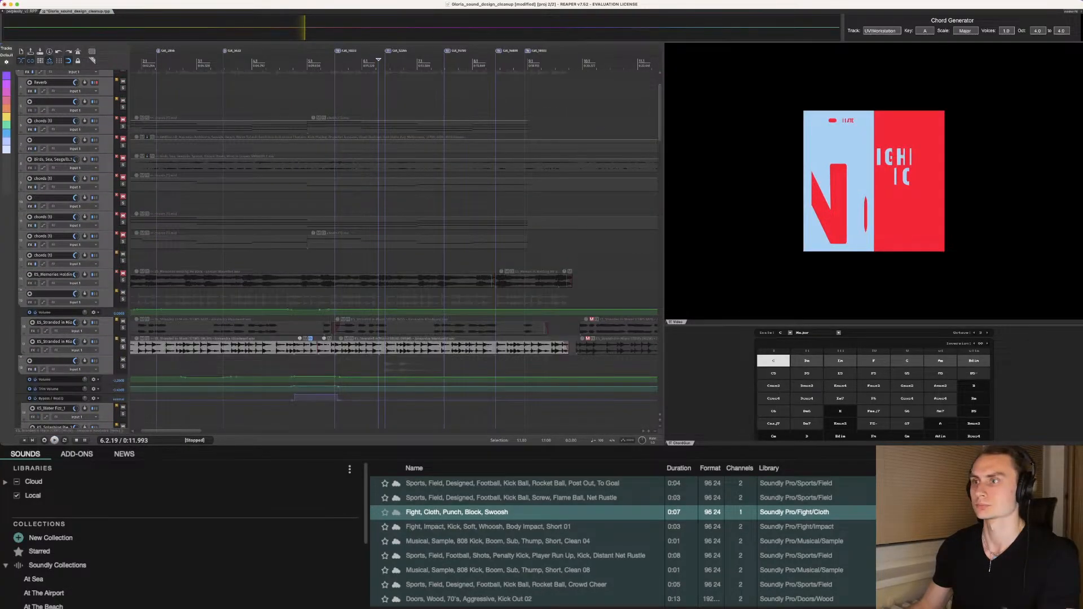
key("space")
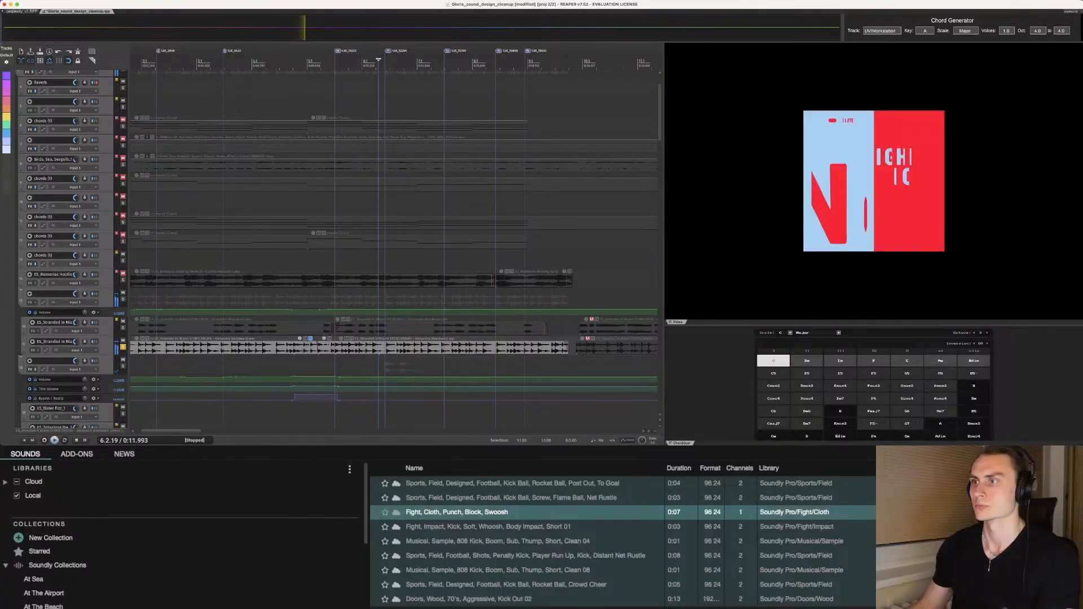
Step: Play the soloed soft booms against the music, starting from 0:11.884
scroll(395, 249, "down", 20)
scroll(395, 248, "down", 15)
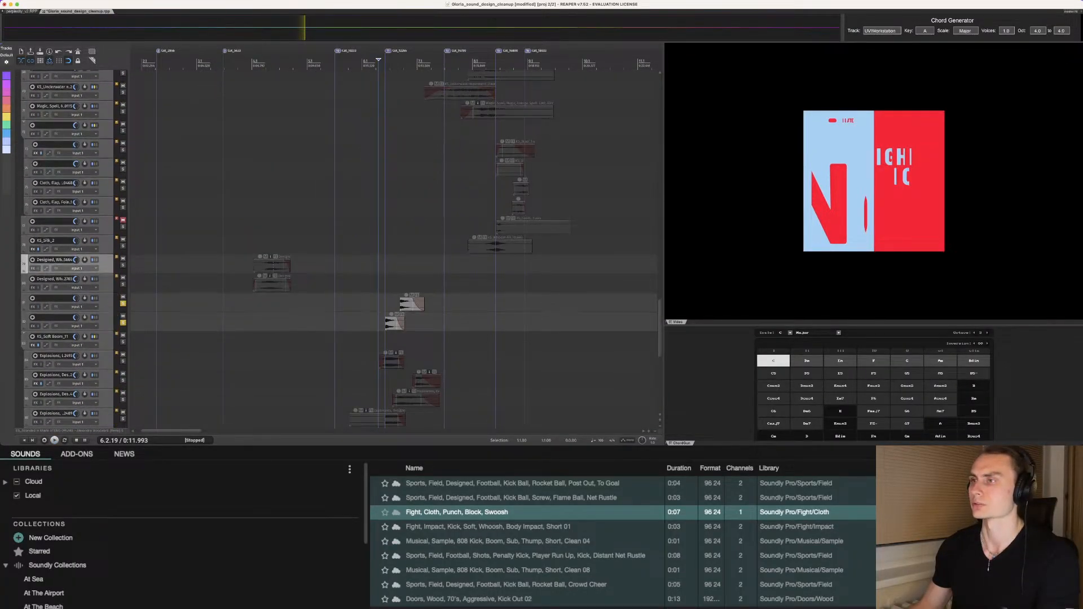
scroll(395, 248, "down", 2)
scroll(395, 248, "up", 6)
left_click(381, 277)
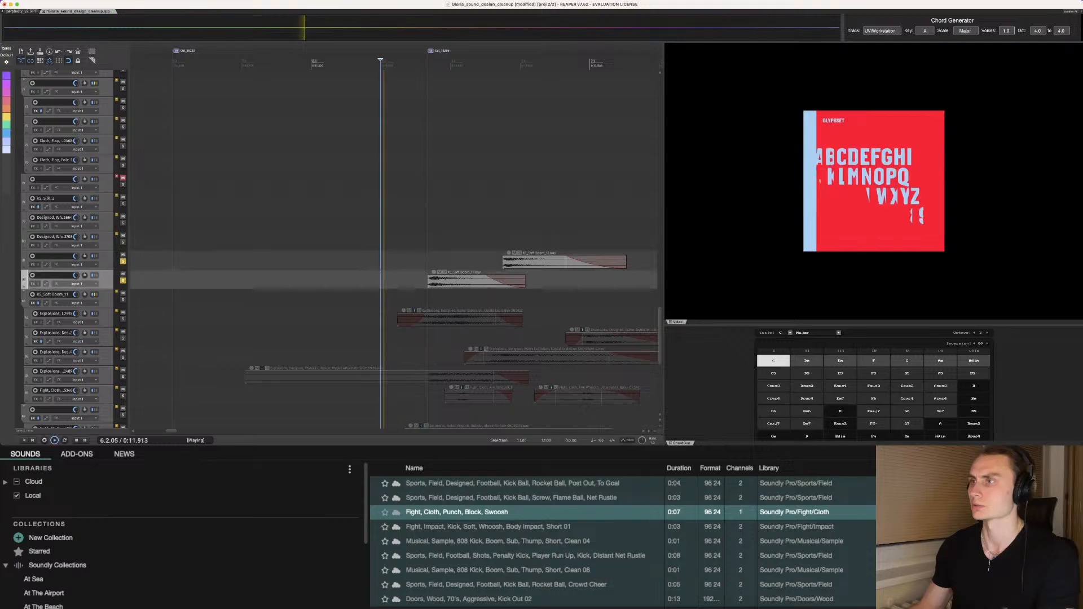
key("space")
key("space")
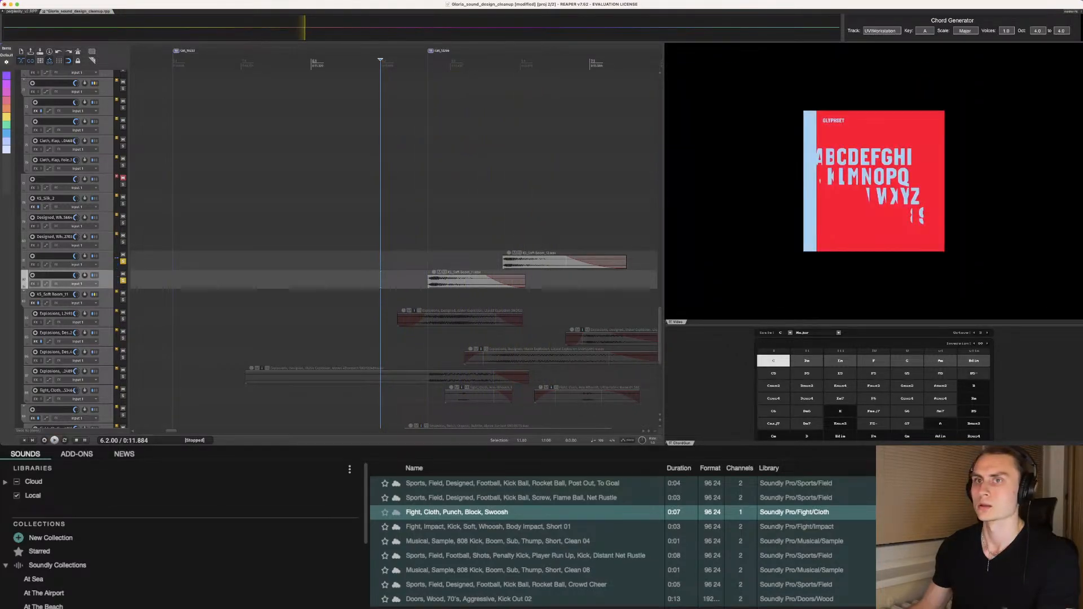
Step: Turn off solo on both soft boom tracks and select the upper one
left_click(123, 281)
left_click(123, 261)
left_click(123, 261)
scroll(412, 257, "down", 3)
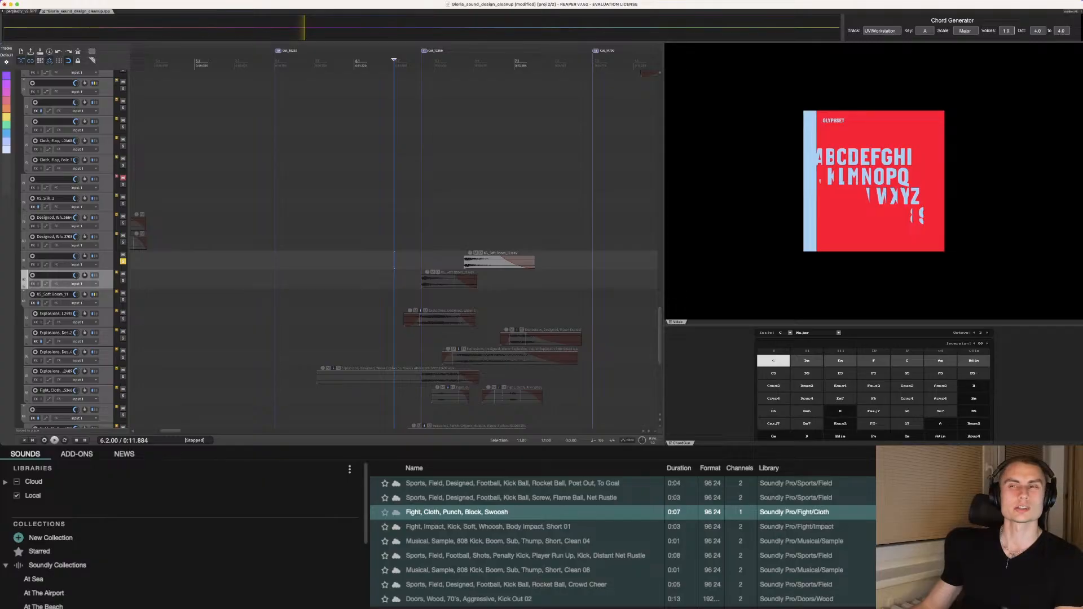
left_click(123, 262)
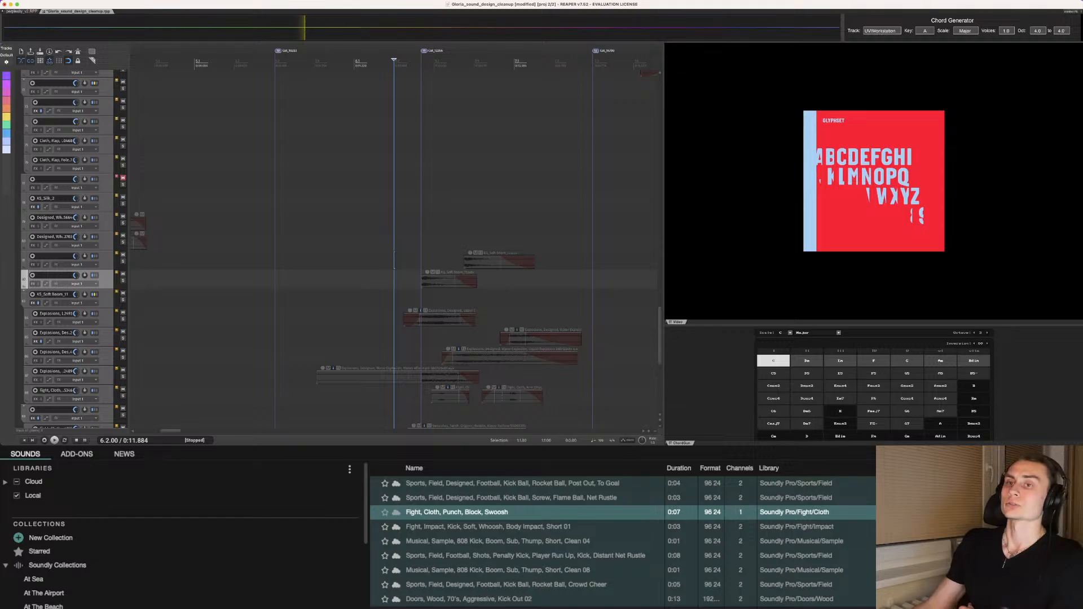
left_click(106, 260)
Step: Turn off solo on the lower ES_Stranded in Mu… music track so the whole mix is heard again
scroll(67, 249, "up", 10)
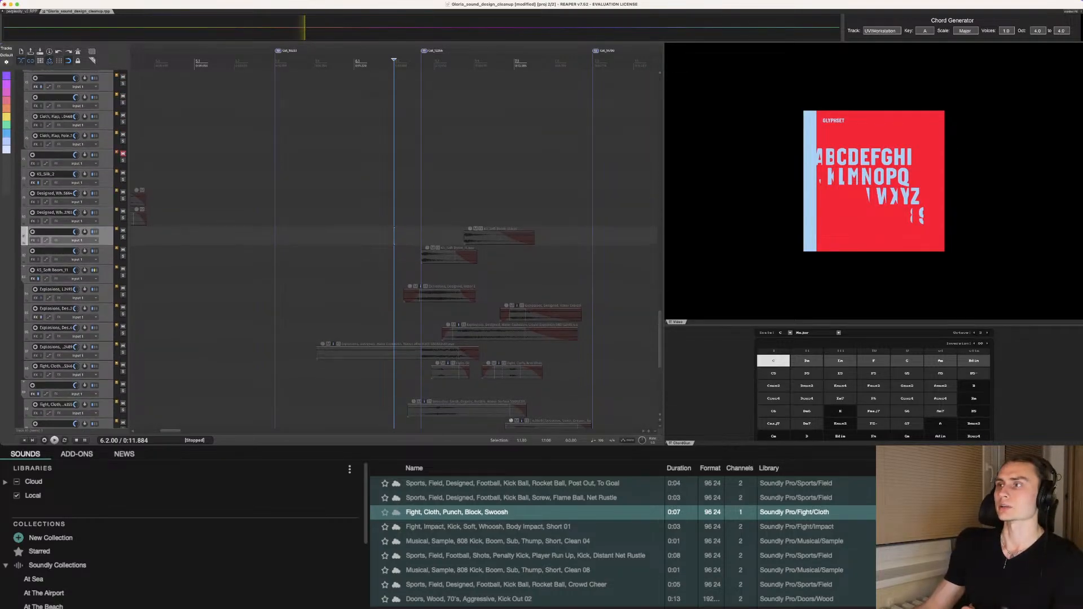
scroll(66, 248, "down", 8)
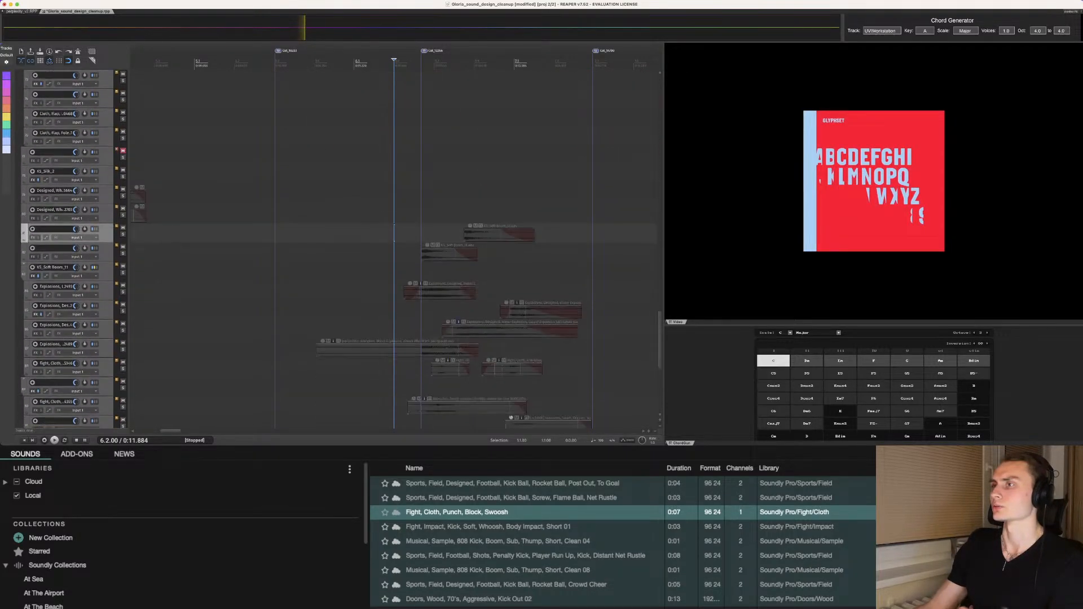
scroll(339, 249, "up", 15)
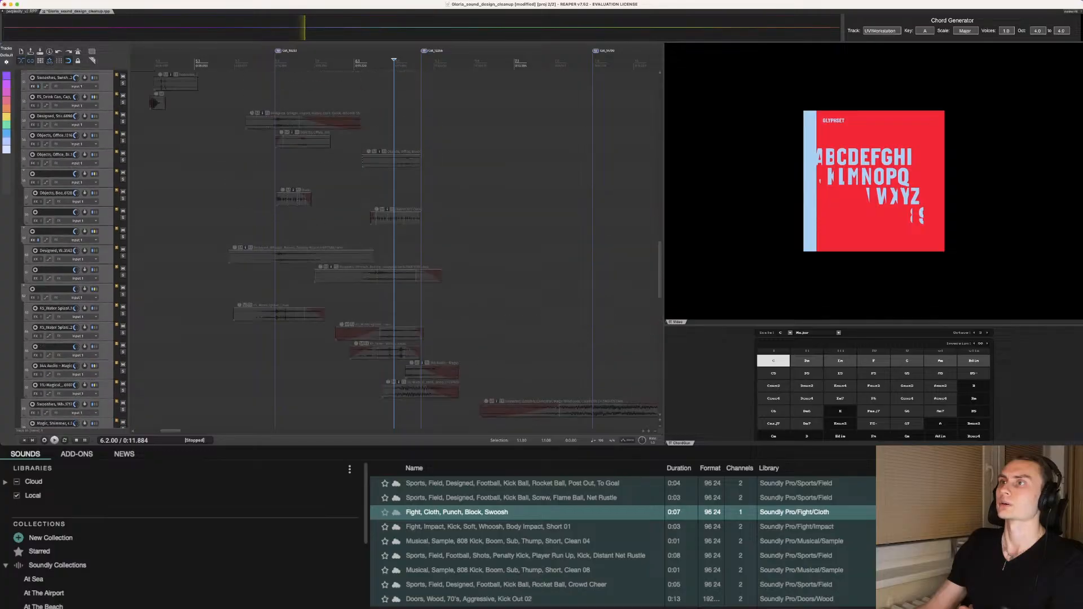
scroll(339, 249, "up", 15)
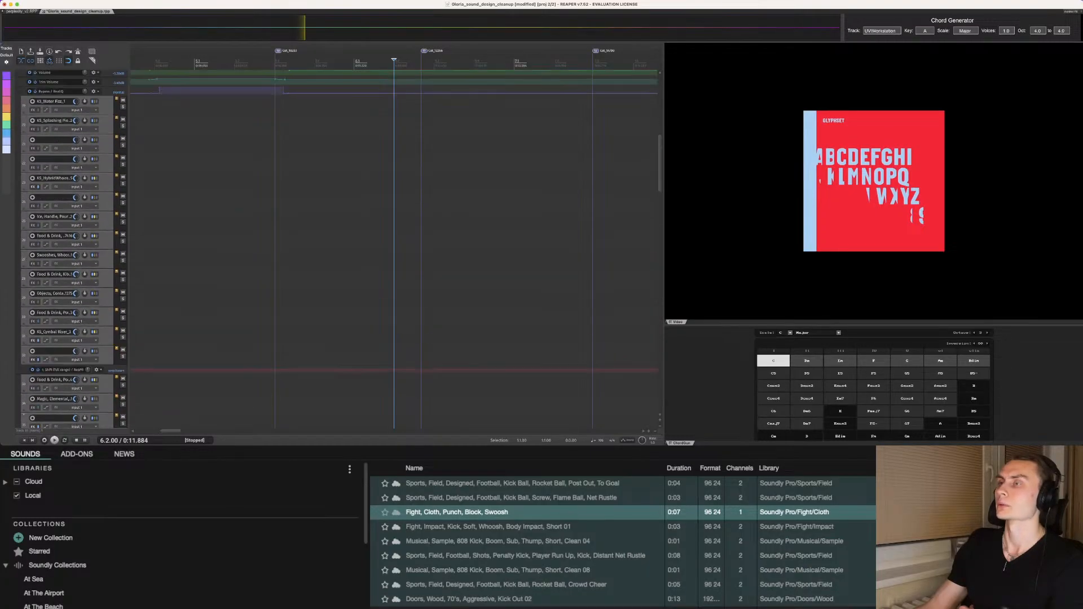
scroll(340, 249, "up", 2)
left_click(123, 208)
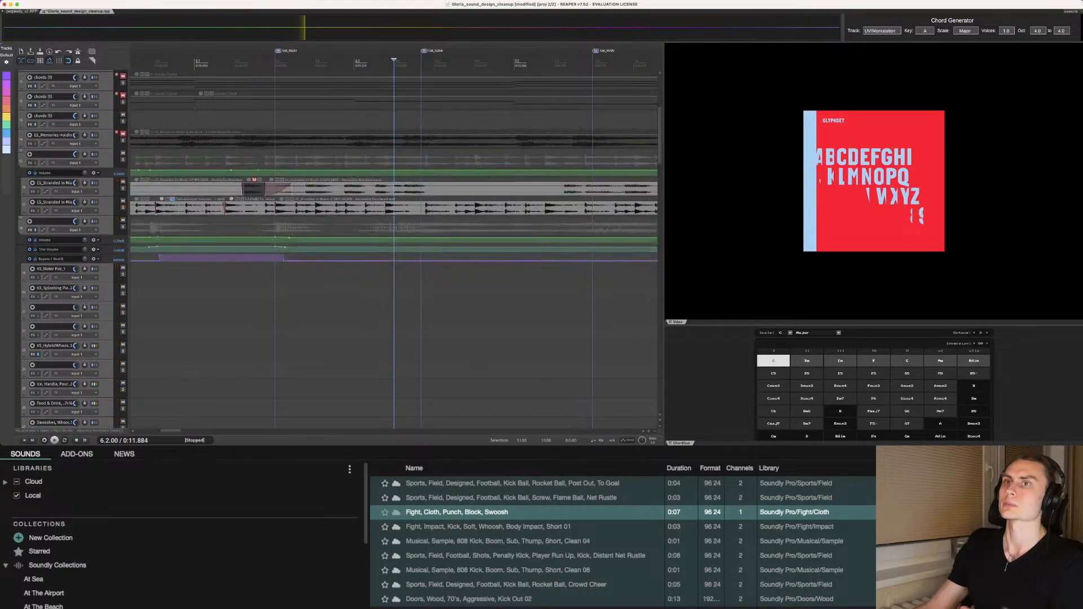
Step: Examine the layered sound-effect tracks from the top of the effects down to the soft boom, explosion and fight cloth clips
scroll(394, 248, "down", 5)
scroll(394, 249, "down", 4)
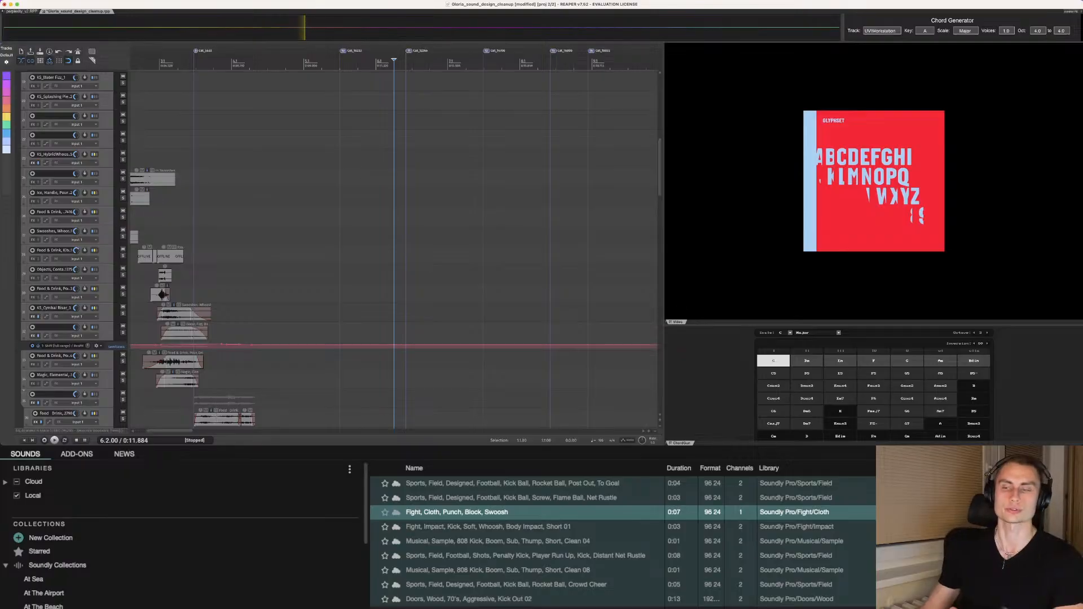
scroll(394, 249, "down", 8)
scroll(394, 249, "down", 9)
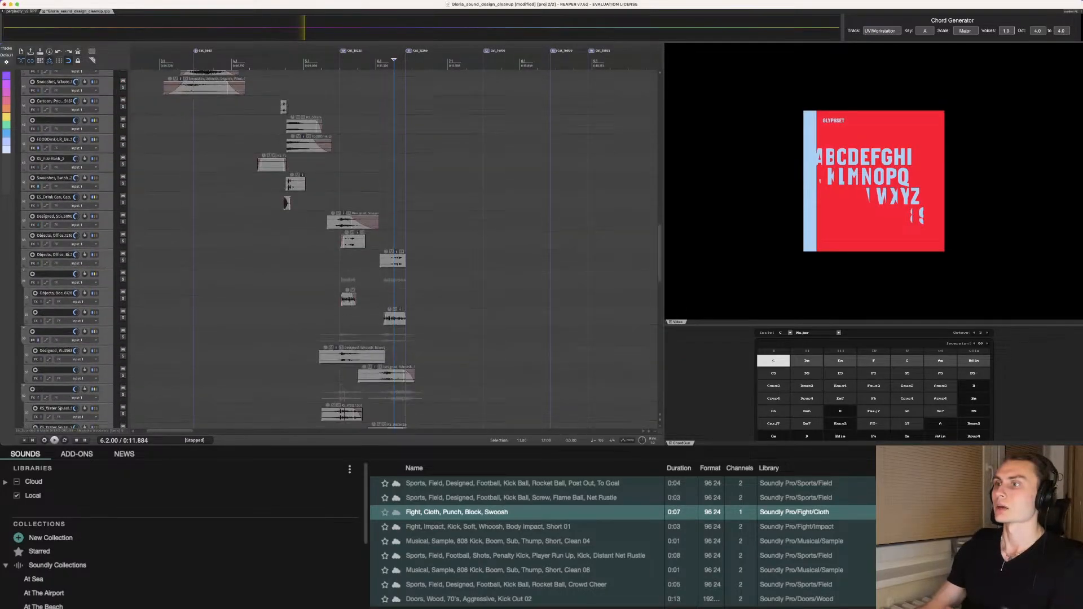
scroll(394, 249, "down", 5)
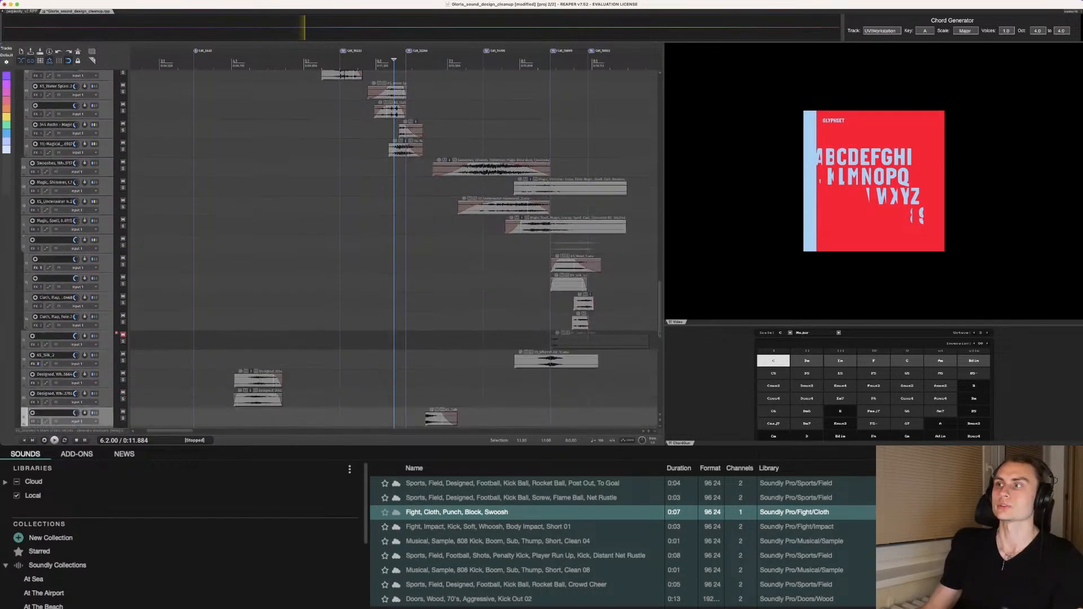
scroll(394, 249, "down", 2)
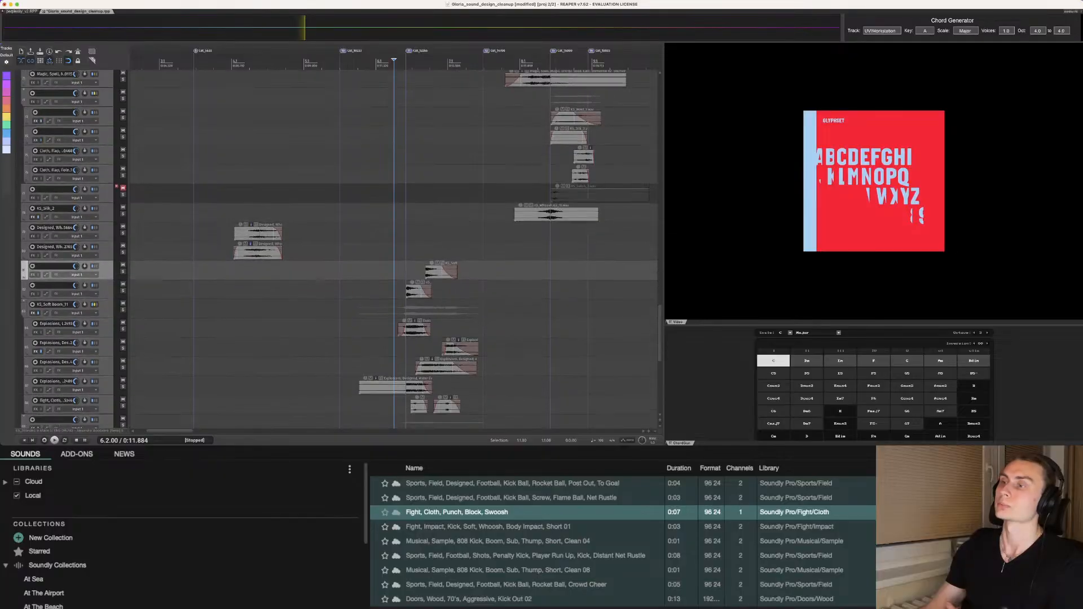
scroll(394, 248, "up", 6)
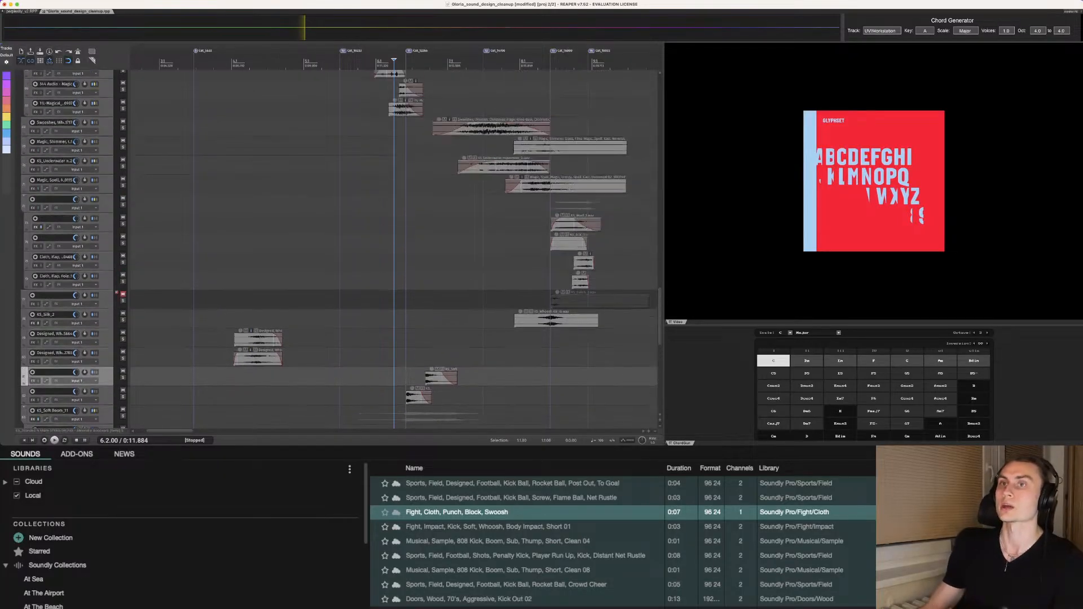
scroll(394, 249, "down", 1)
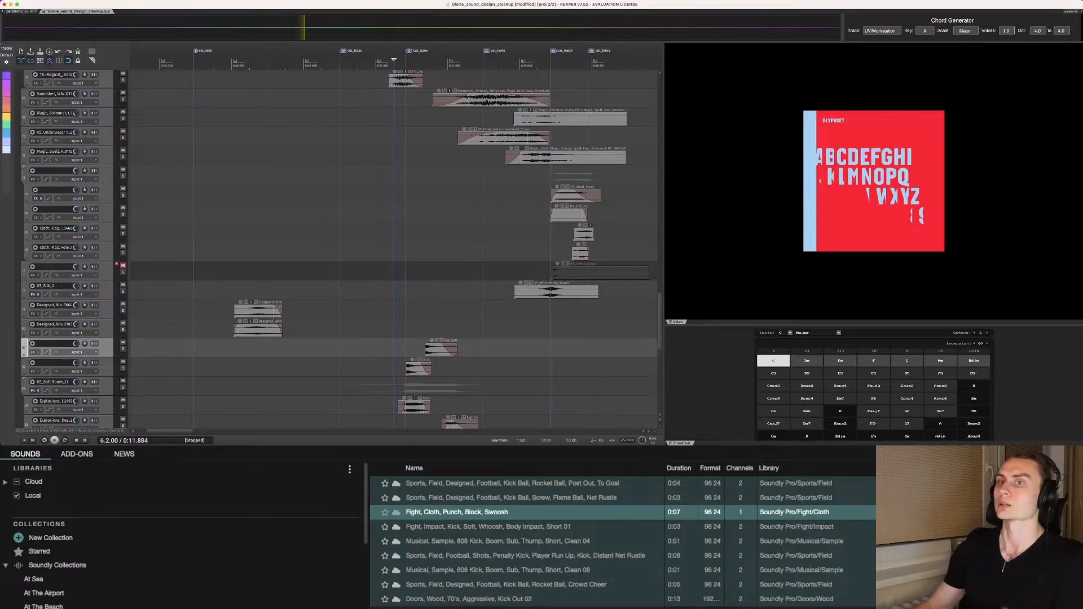
scroll(394, 249, "down", 2)
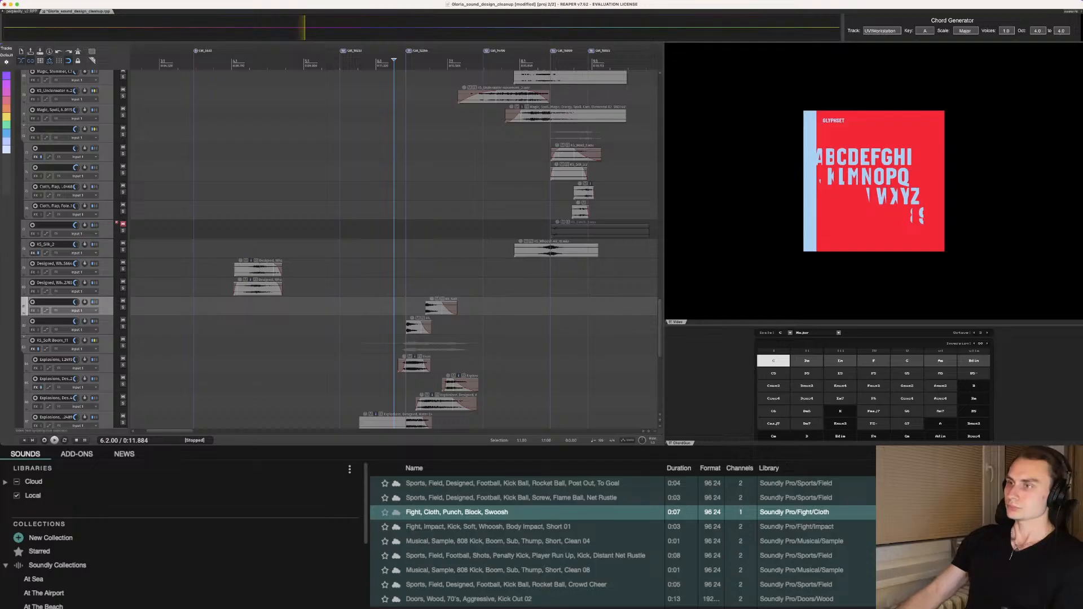
scroll(395, 251, "down", 5)
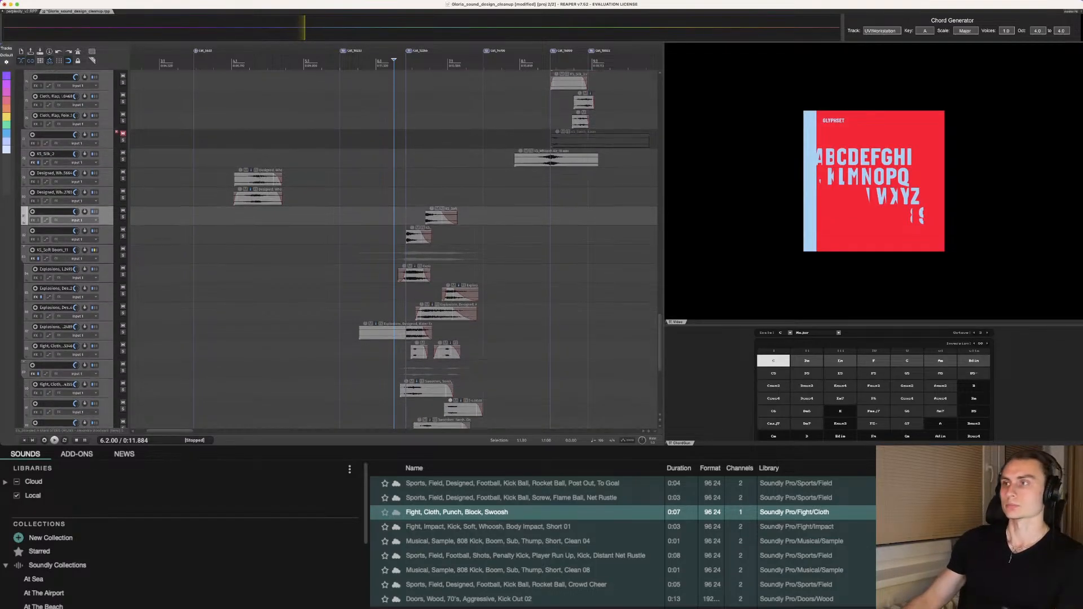
scroll(395, 251, "down", 1)
Step: Step the edit cursor across the video frames around the soft boom clips, ending at 0:12.194
left_click(403, 204)
left_click(407, 204)
left_click(403, 203)
left_click(406, 204)
left_click(408, 204)
left_click(423, 184)
left_click(427, 184)
left_click(404, 185)
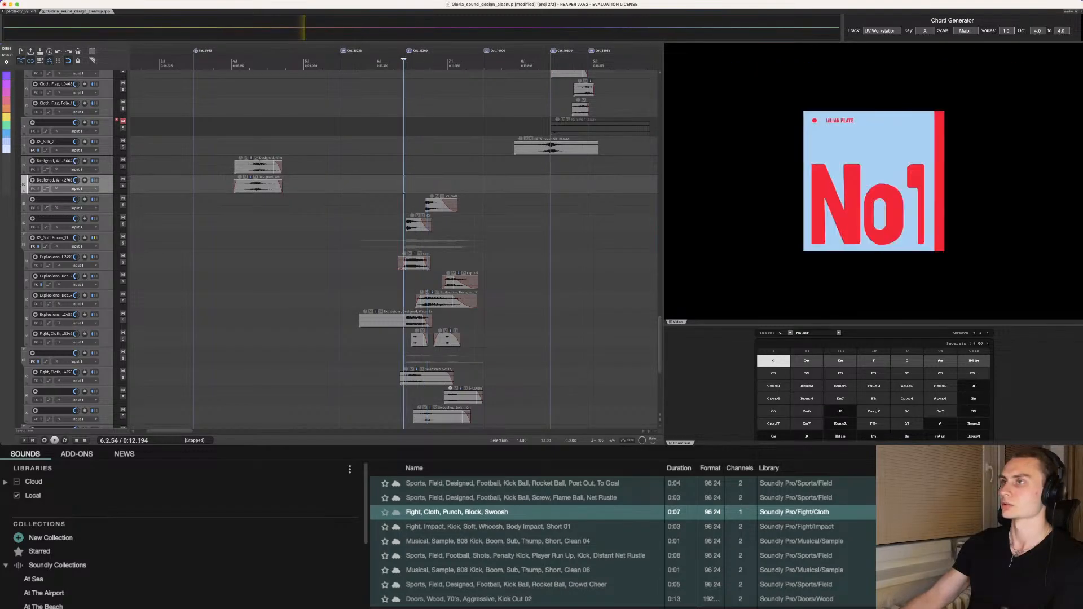
Step: Audition the soloed lower soft boom clip from 0:12.194 against the picture
key("space")
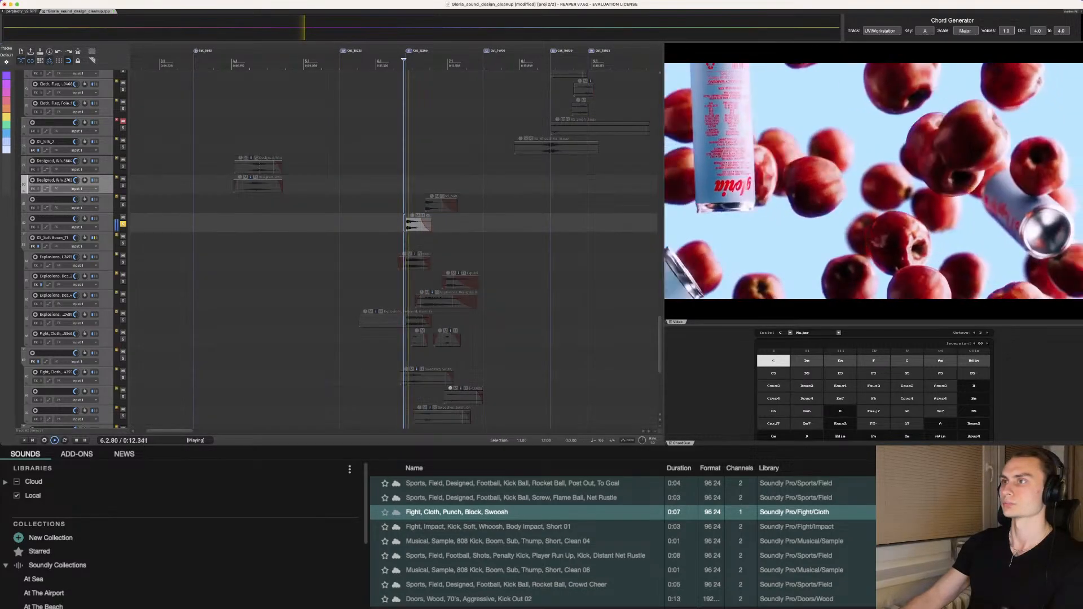
key("space")
Step: Play the full mix from 0:14.067 through the closing can shots, and return the edit cursor to the project start
scroll(396, 223, "right", 1)
scroll(396, 222, "down", 2)
scroll(396, 223, "up", 5)
left_click(437, 192)
key("space")
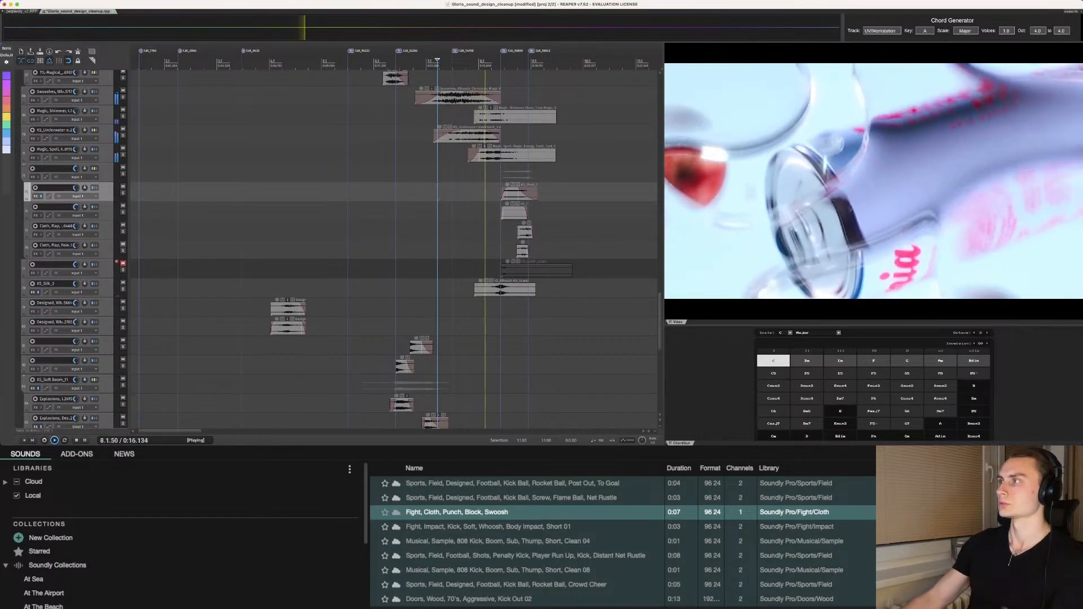
scroll(395, 248, "up", 4)
scroll(394, 248, "up", 15)
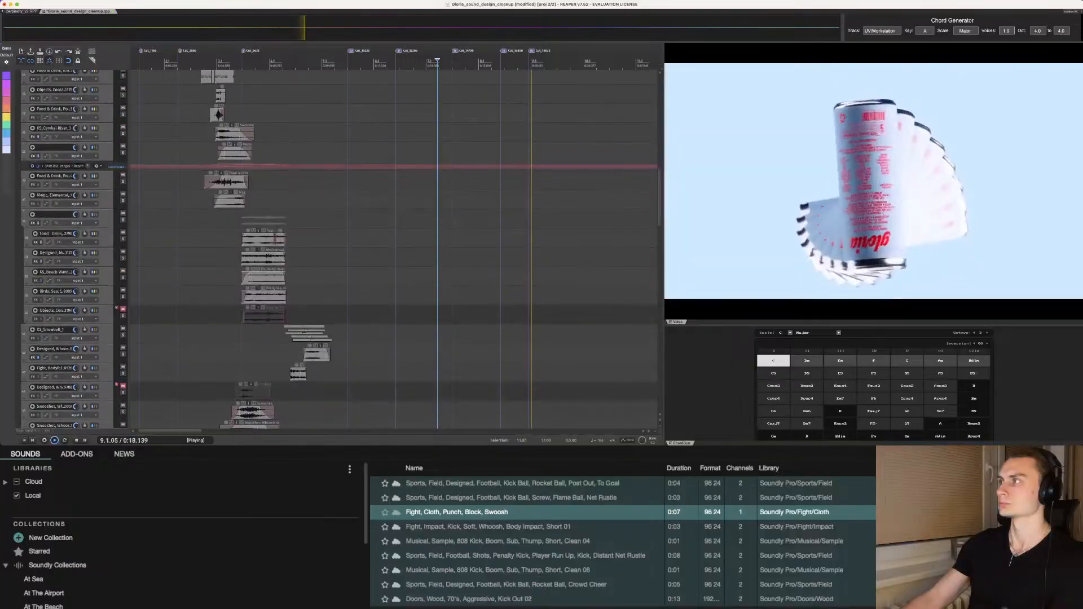
scroll(394, 249, "down", 4)
scroll(393, 248, "down", 2)
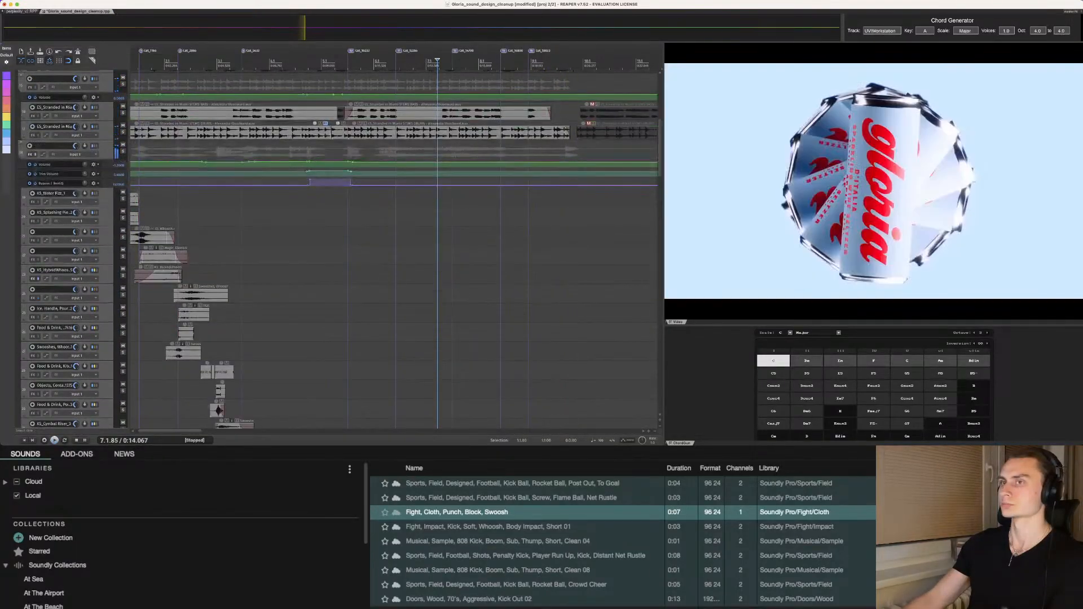
key("space")
key("Home")
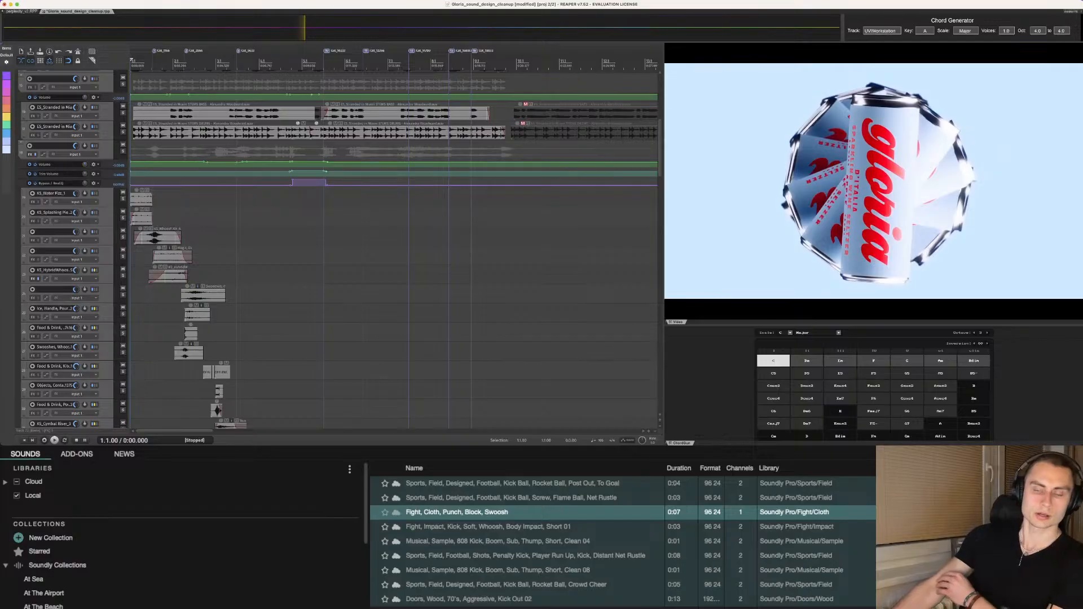
Step: Review the effects tracks down to the soft boom clips and place the edit cursor there at 0:12.733
scroll(395, 248, "down", 10)
scroll(395, 248, "down", 8)
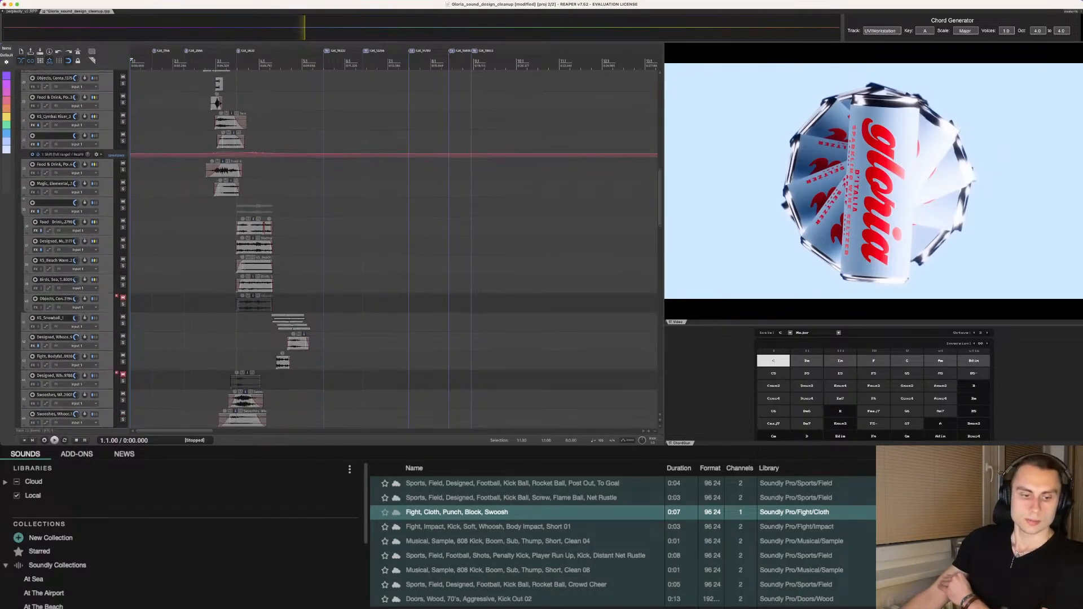
scroll(395, 248, "down", 9)
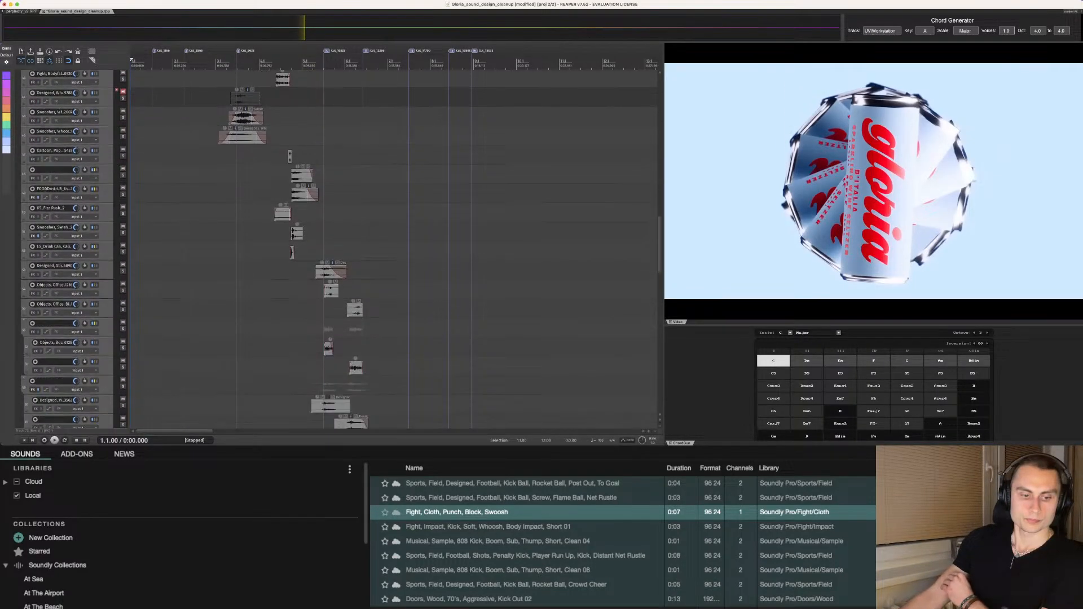
scroll(395, 248, "down", 6)
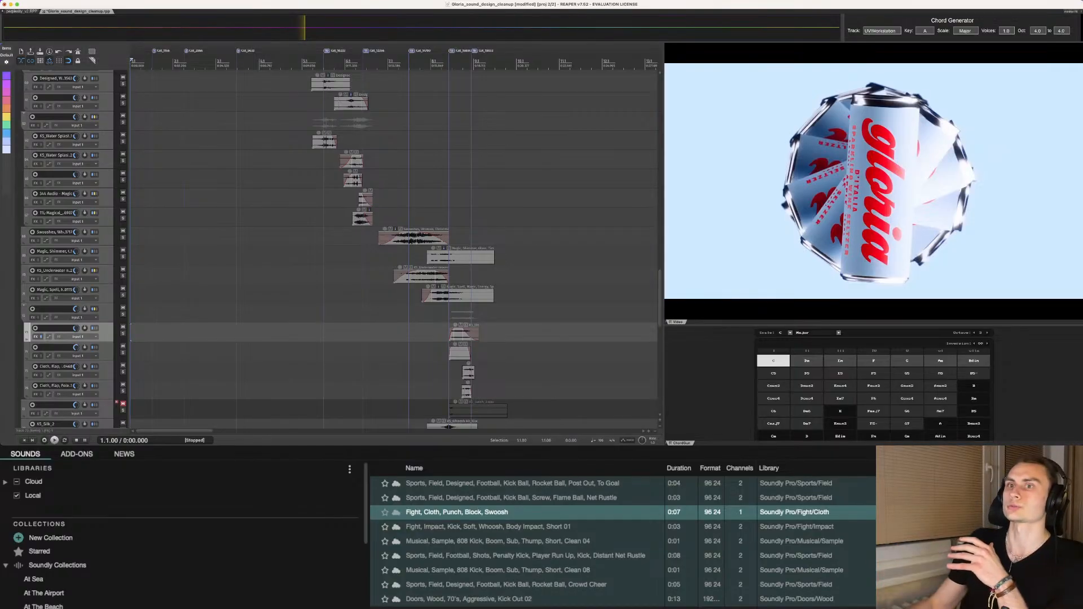
scroll(395, 248, "down", 5)
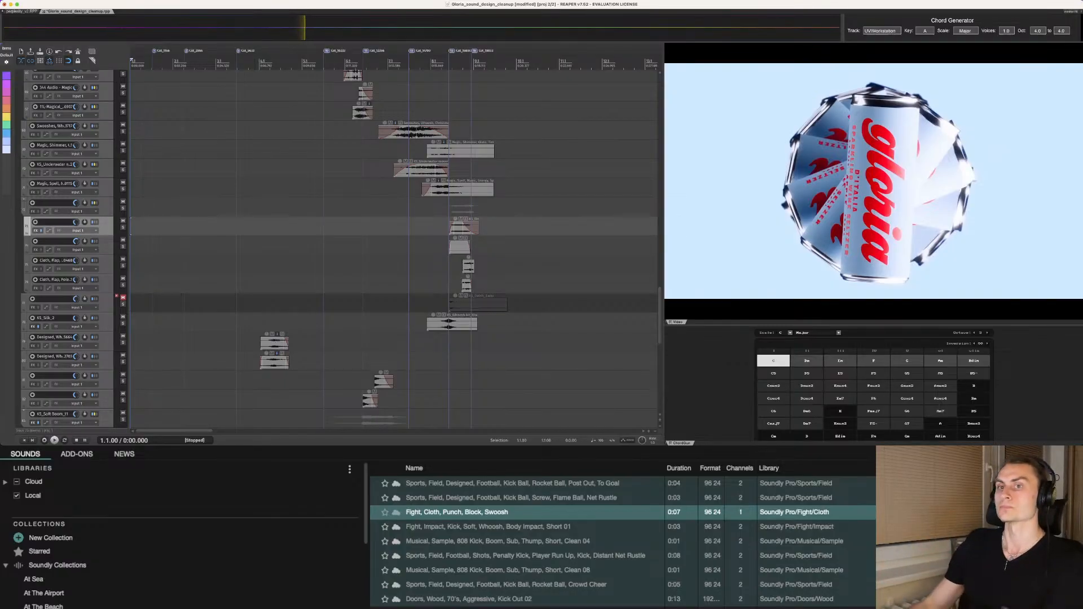
scroll(395, 248, "down", 2)
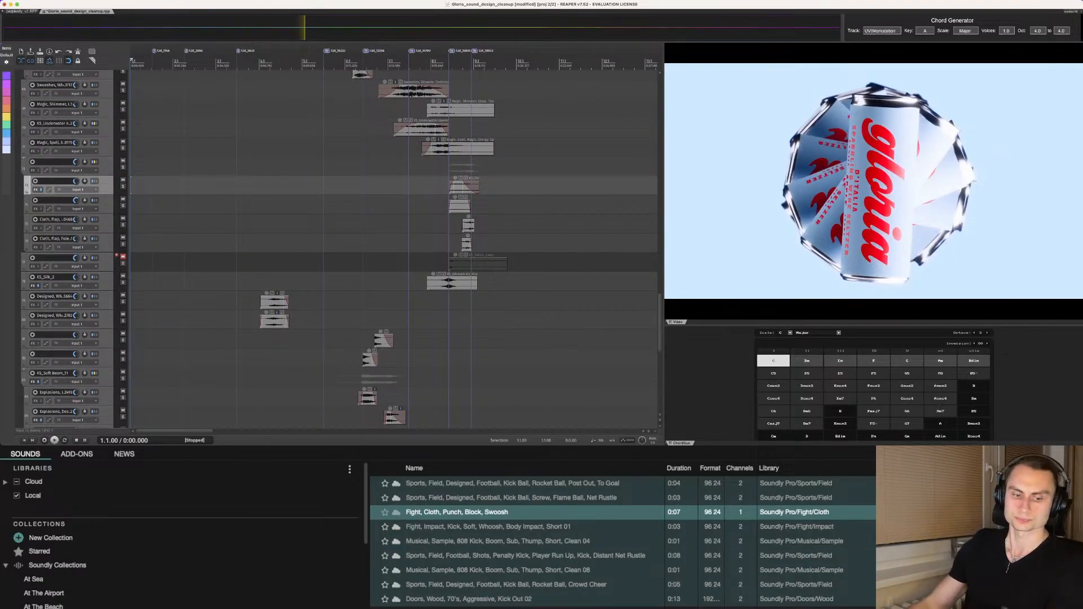
left_click(371, 317)
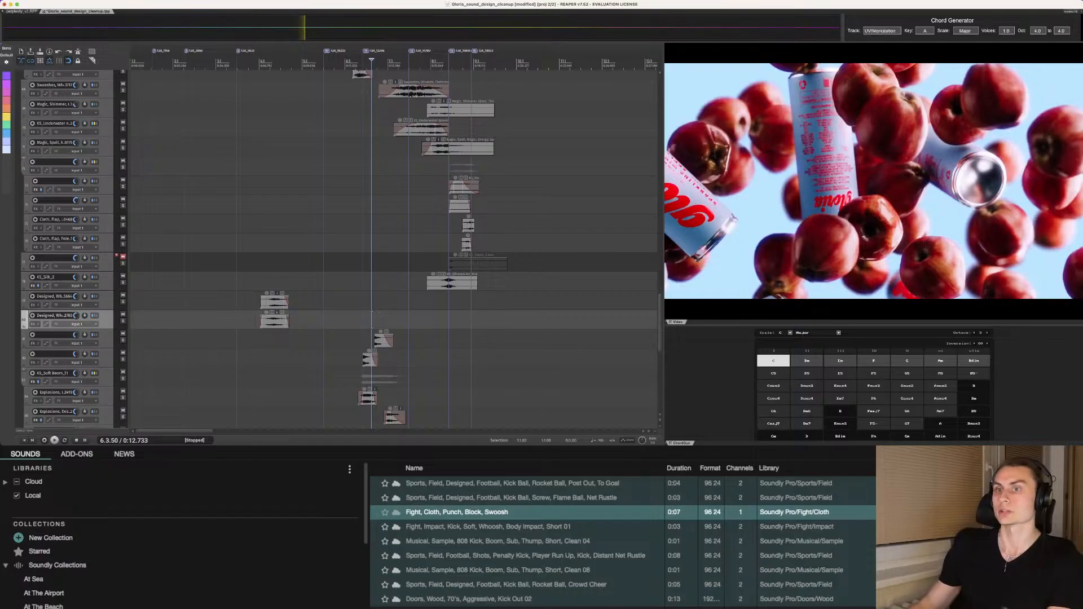
Step: Move the edit cursor to 0:12.114, just before the first soft boom clip
scroll(263, 321, "down", 3)
scroll(263, 322, "up", 2)
scroll(393, 251, "up", 2)
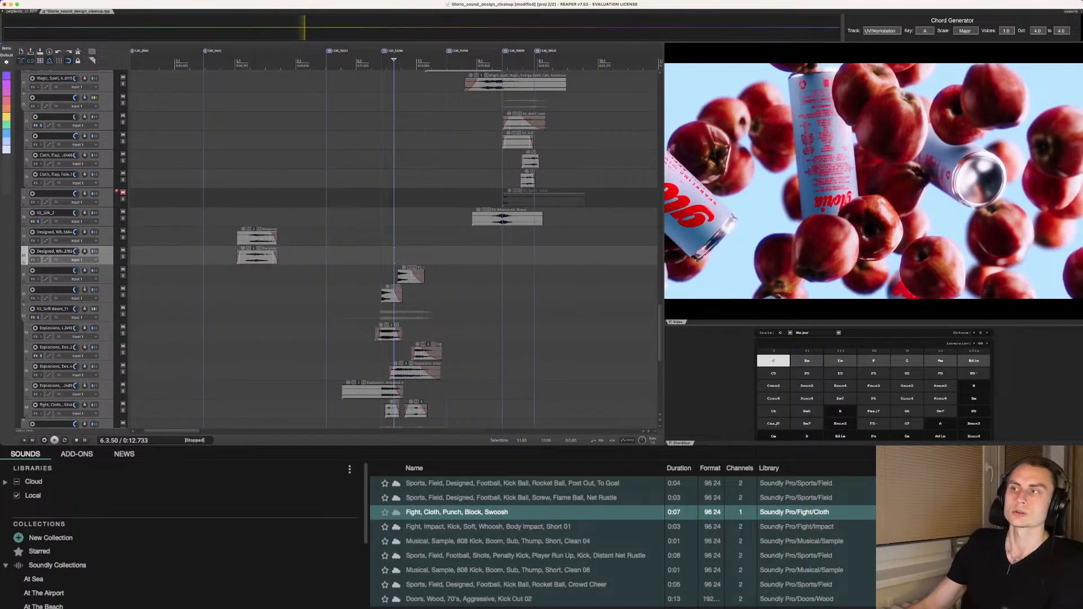
scroll(394, 251, "down", 1)
scroll(394, 251, "up", 2)
left_click(376, 275)
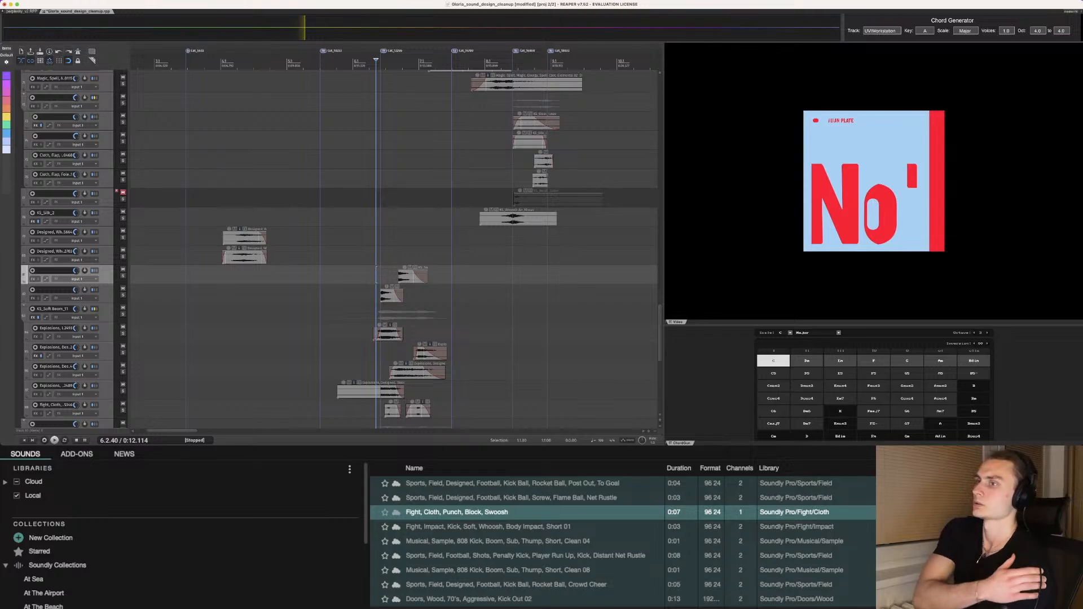
Step: Play the full mix briefly from 0:05.484, just before the layered beach ambience clips
scroll(395, 249, "up", 5)
scroll(395, 248, "up", 15)
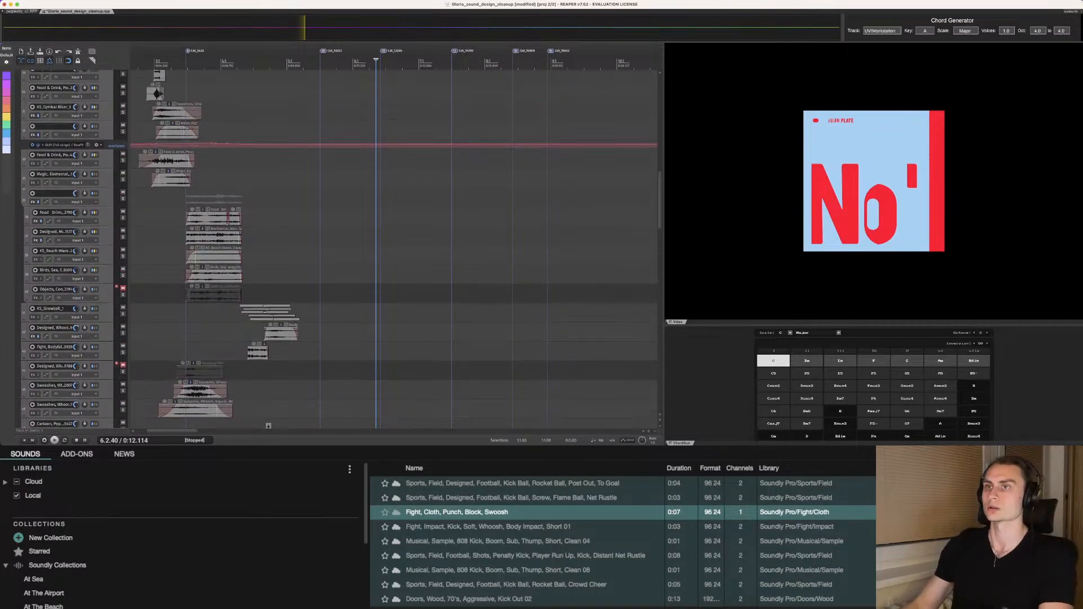
left_click(183, 198)
key("space")
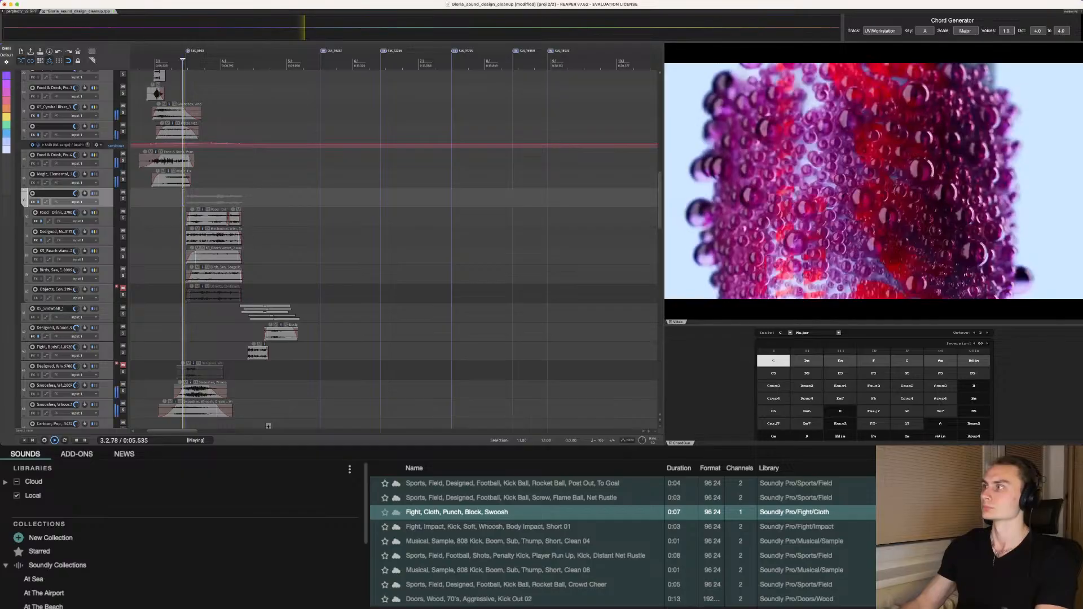
key("space")
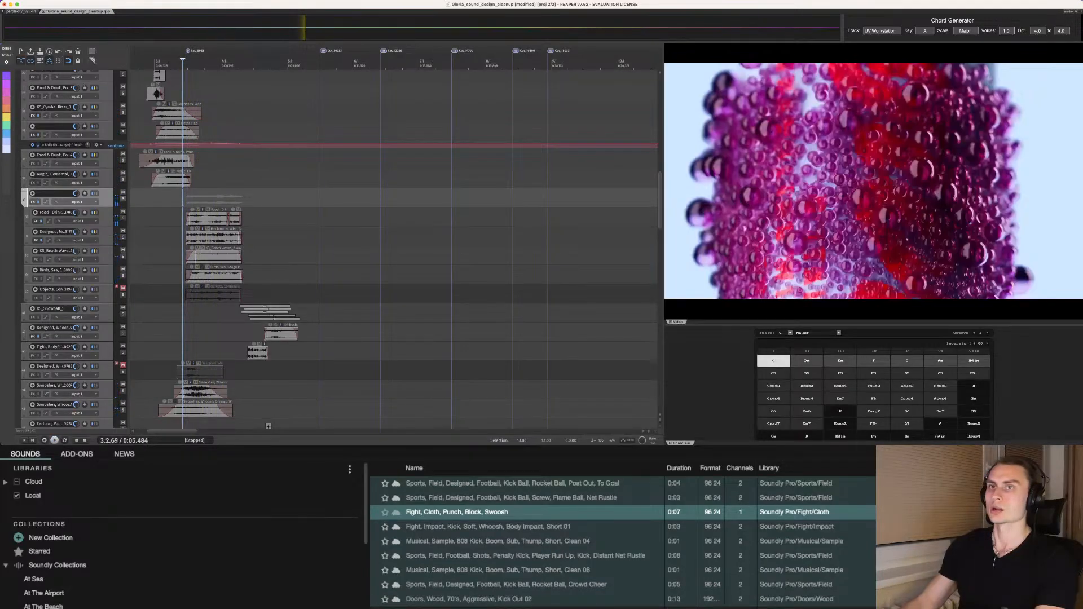
Step: Solo the folder track above the food, beach wave and bird layers and audition it from 0:05.484
left_click(123, 199)
key("space")
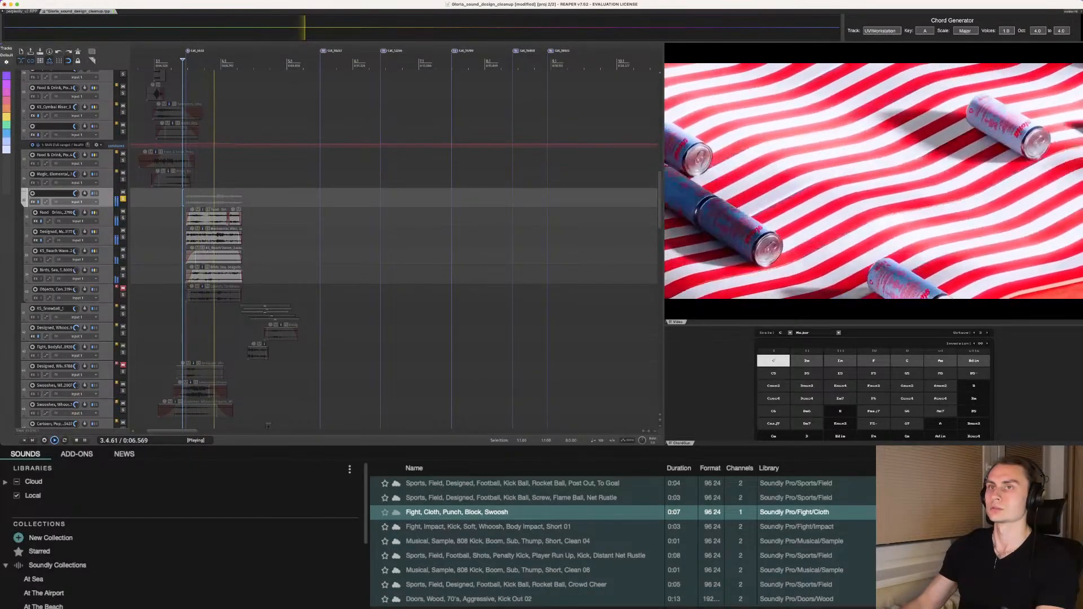
key("space")
Step: Solo only the upper Swooshes track below the beach ambience and audition its clip from 0:05.484
scroll(268, 389, "down", 2)
scroll(130, 327, "down", 1)
left_click(123, 329)
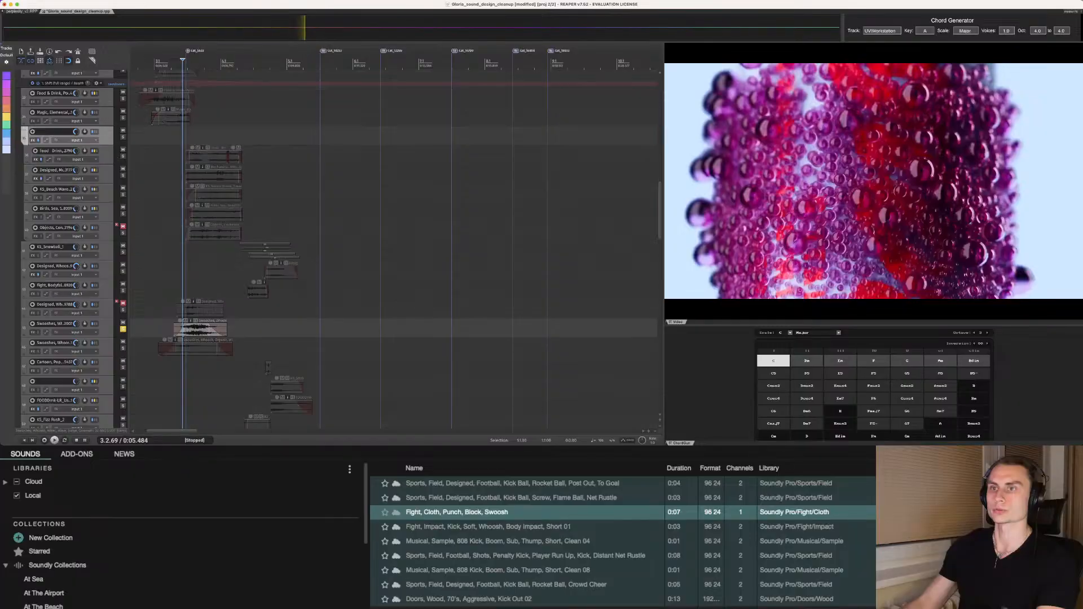
key("space")
scroll(197, 329, "down", 2)
key("space")
Step: Add the lower Swooshes track to the solo and play both swoosh clips together from 0:04.971
scroll(225, 316, "left", 4)
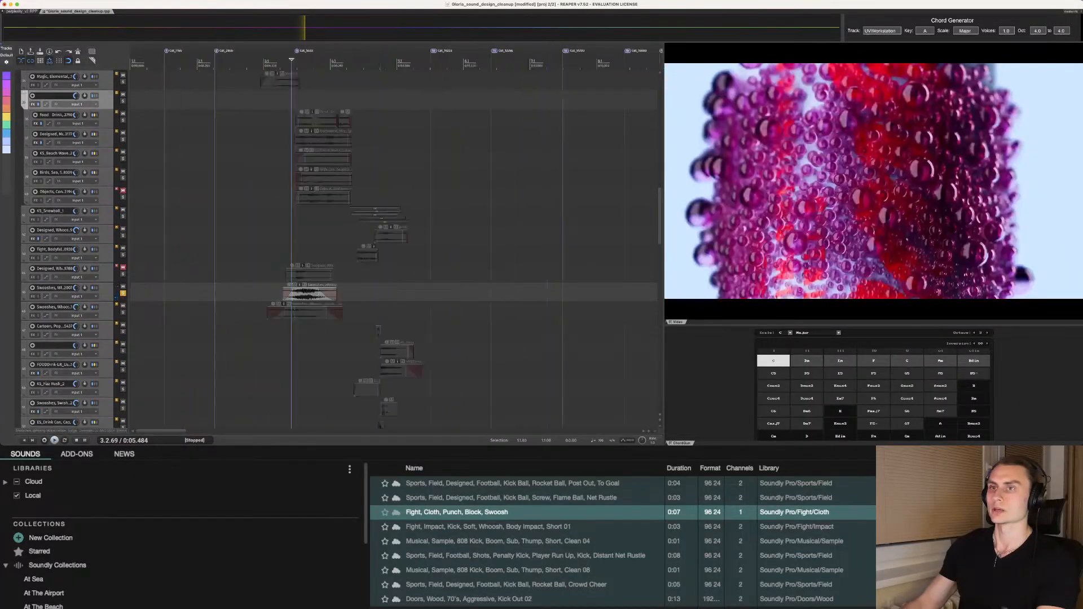
scroll(290, 293, "up", 2)
left_click(320, 274)
left_click(123, 312)
key("space")
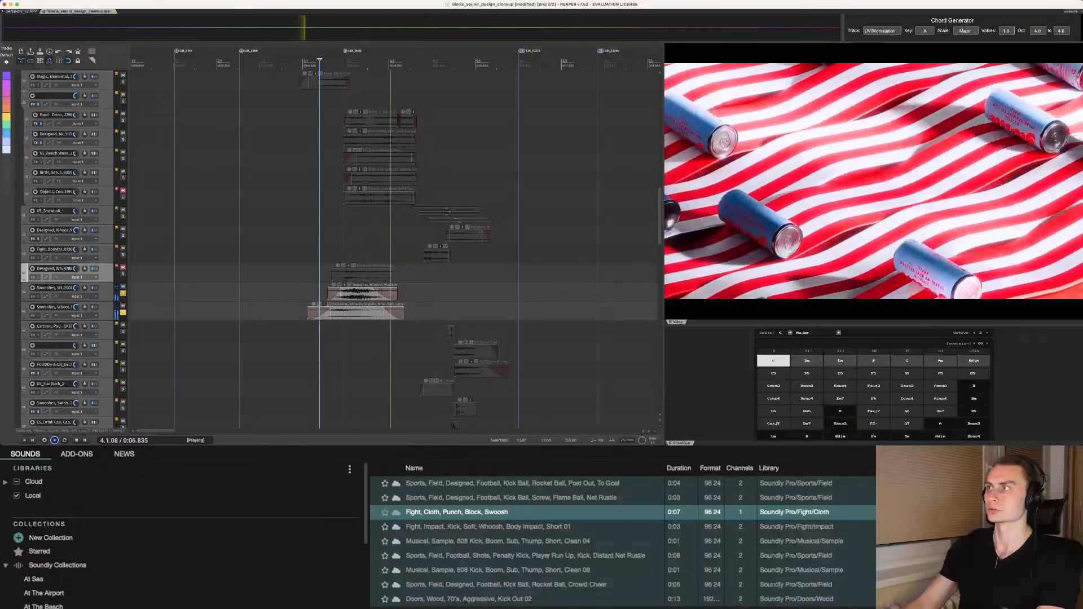
Step: Stop playback and turn off solo on both Swooshes tracks
key("space")
left_click(123, 312)
key("s")
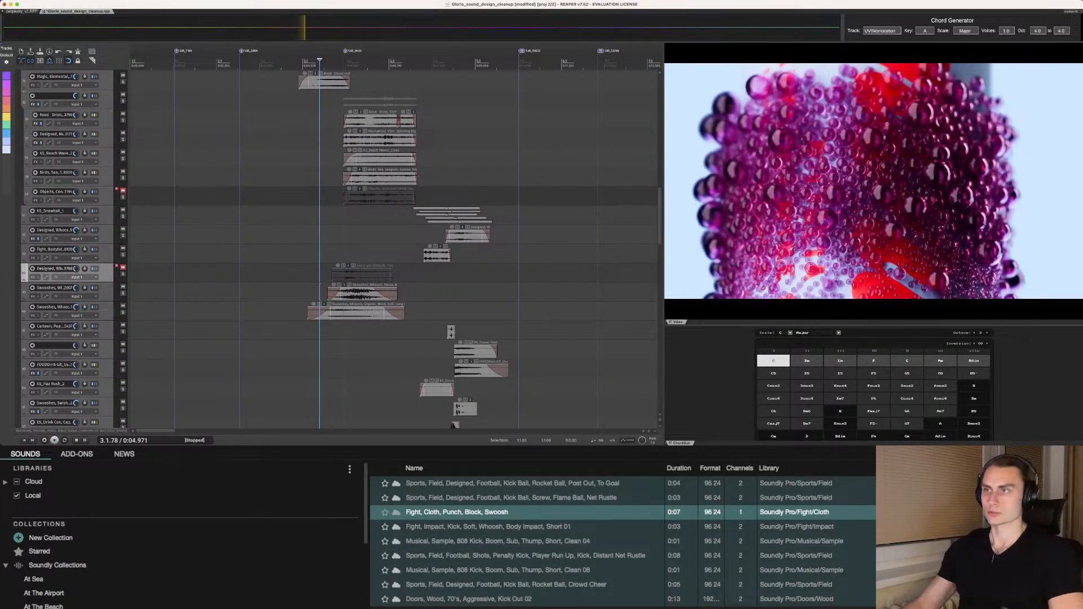
Step: Examine the effects layers from the swoosh clips down through the water splash, magic and cloth clips to the soft booms
scroll(338, 248, "down", 5)
scroll(339, 248, "down", 3)
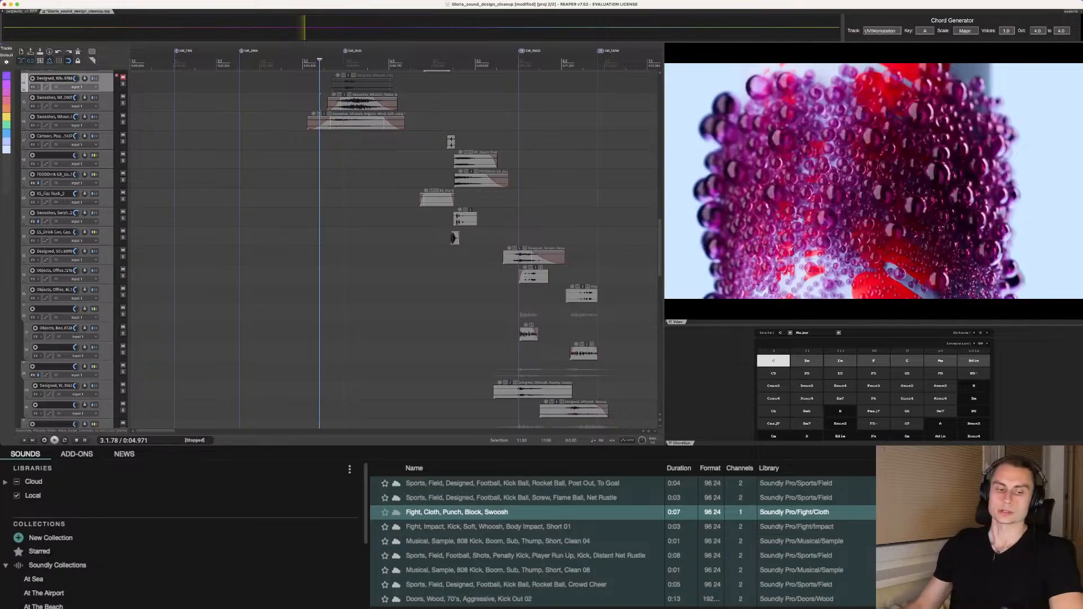
scroll(338, 248, "down", 2)
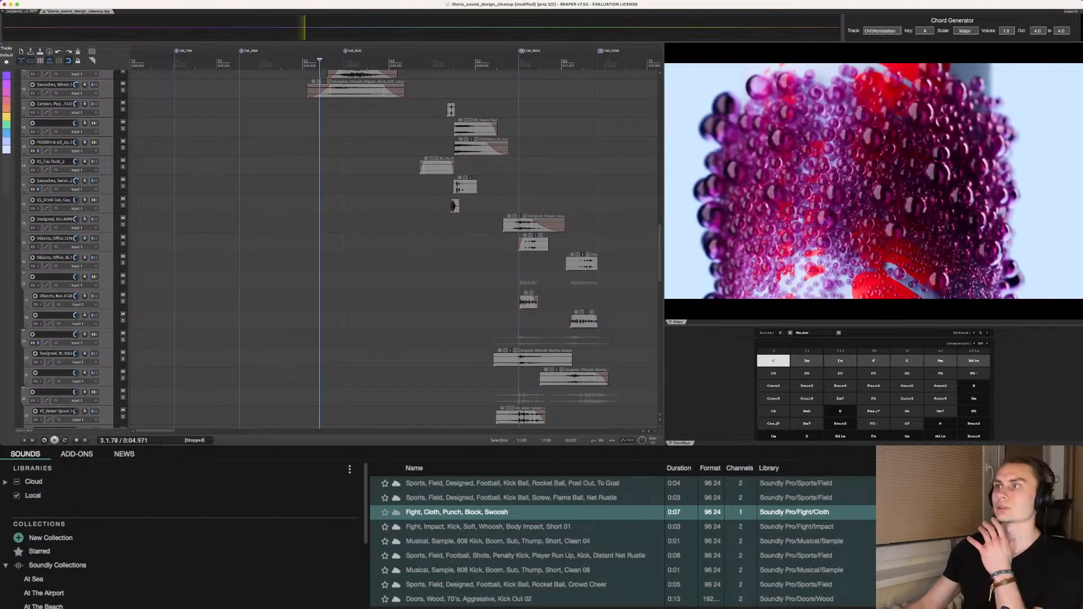
scroll(339, 248, "down", 1)
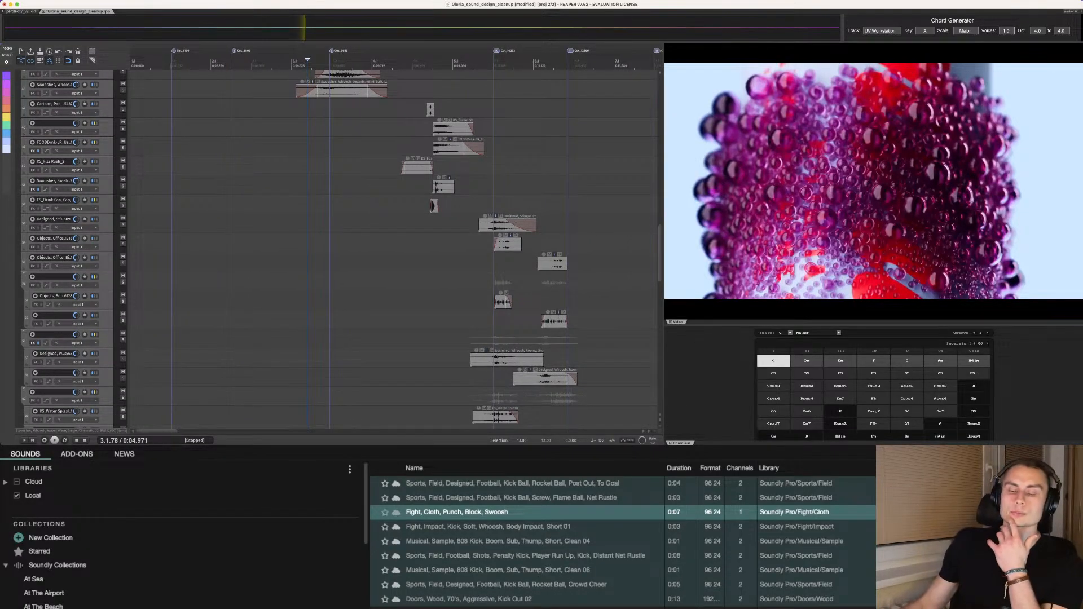
scroll(339, 248, "up", 3)
scroll(338, 249, "down", 3)
scroll(338, 248, "down", 10)
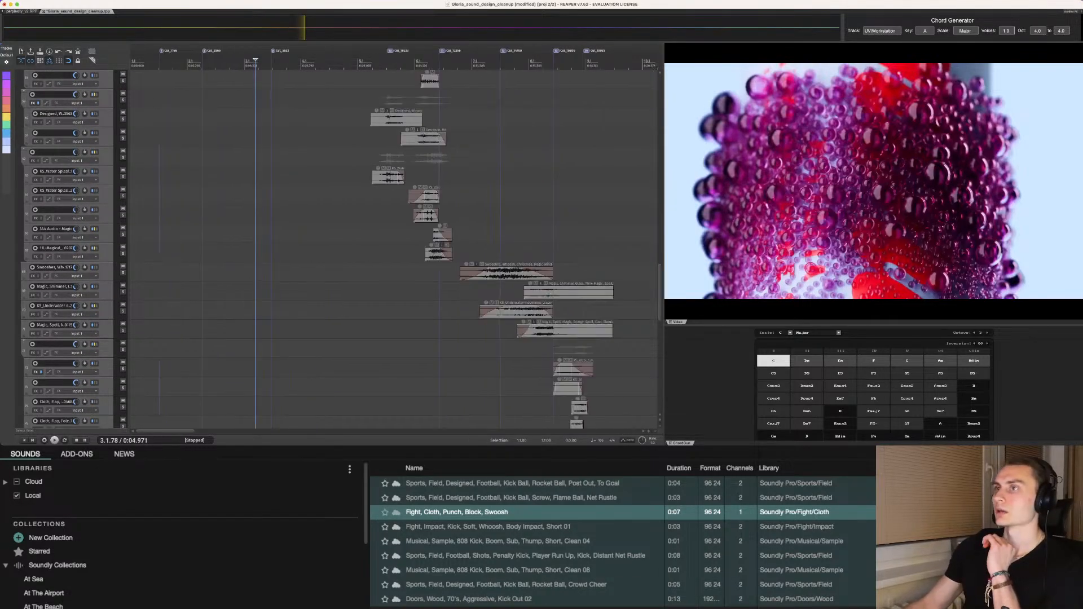
scroll(339, 248, "down", 1)
scroll(338, 248, "down", 2)
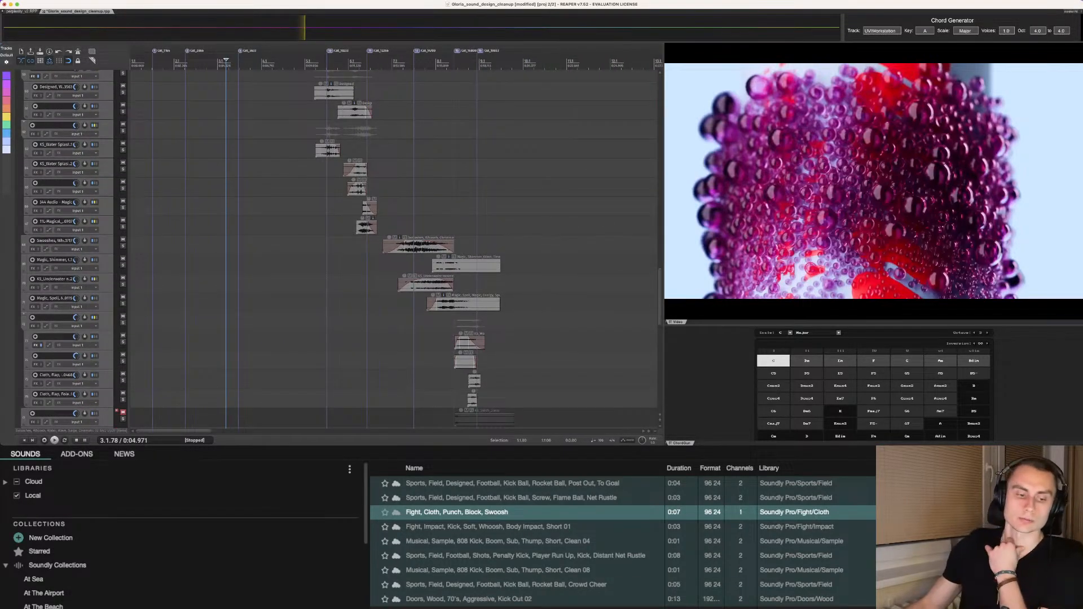
scroll(395, 248, "down", 2)
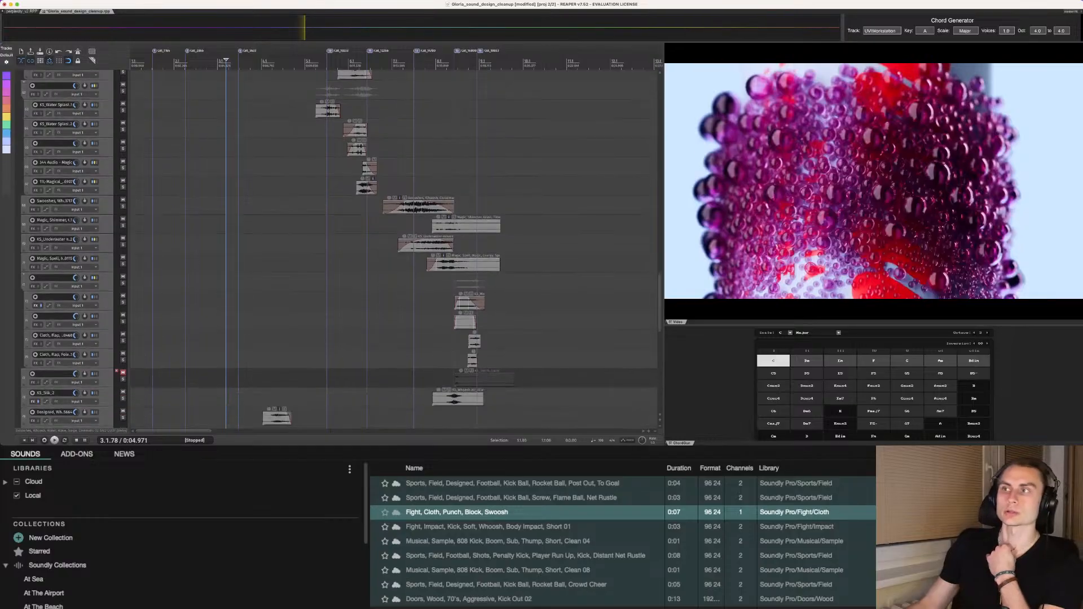
scroll(395, 248, "down", 6)
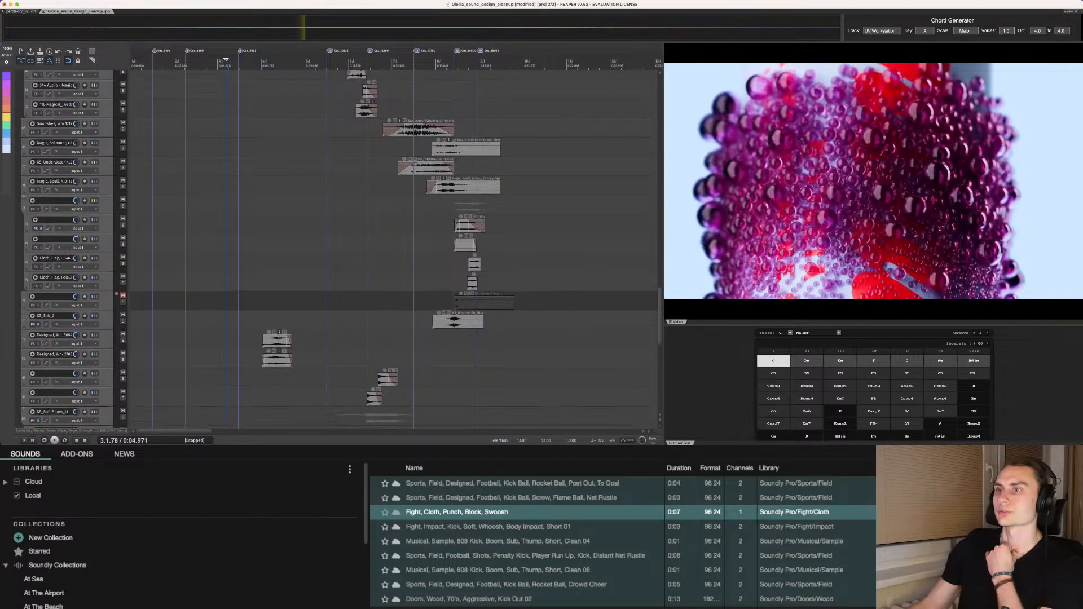
Step: Recheck the layers from the office object clips down to the explosion and fight cloth clips
scroll(395, 248, "up", 12)
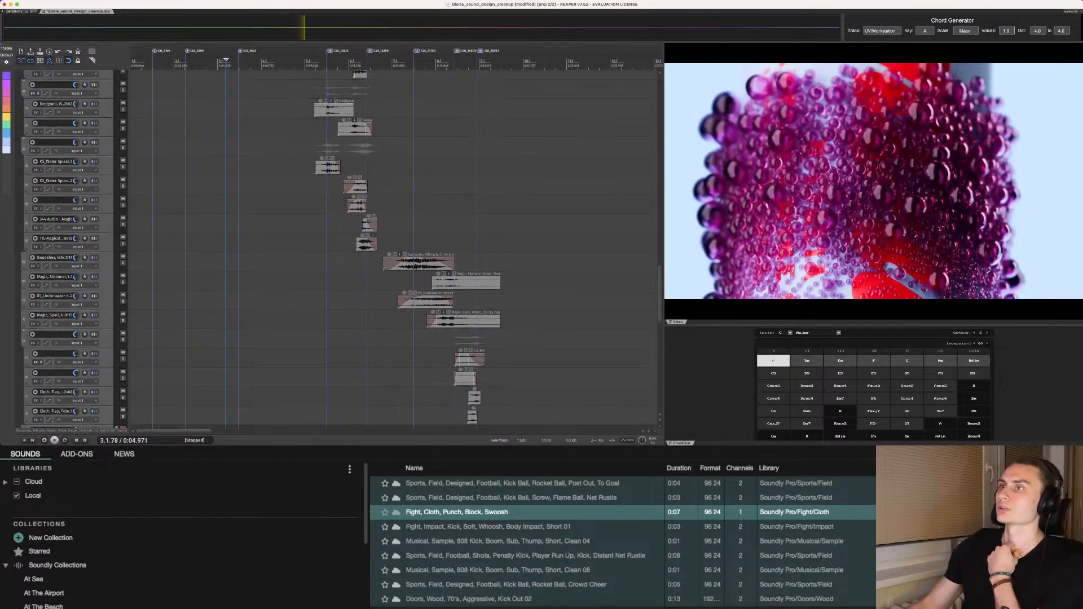
scroll(293, 74, "up", 3)
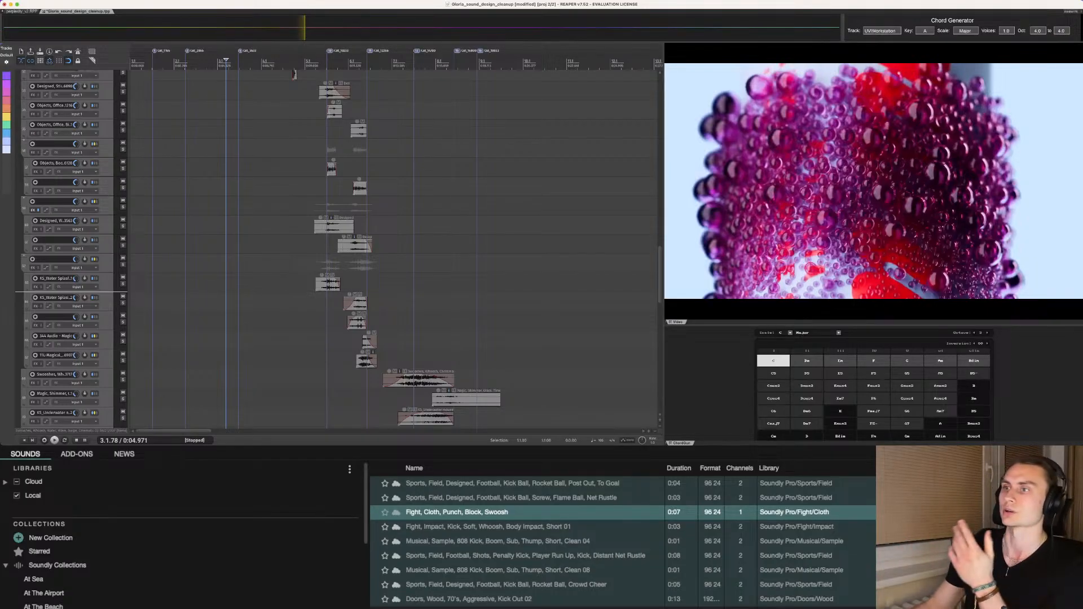
scroll(395, 249, "down", 8)
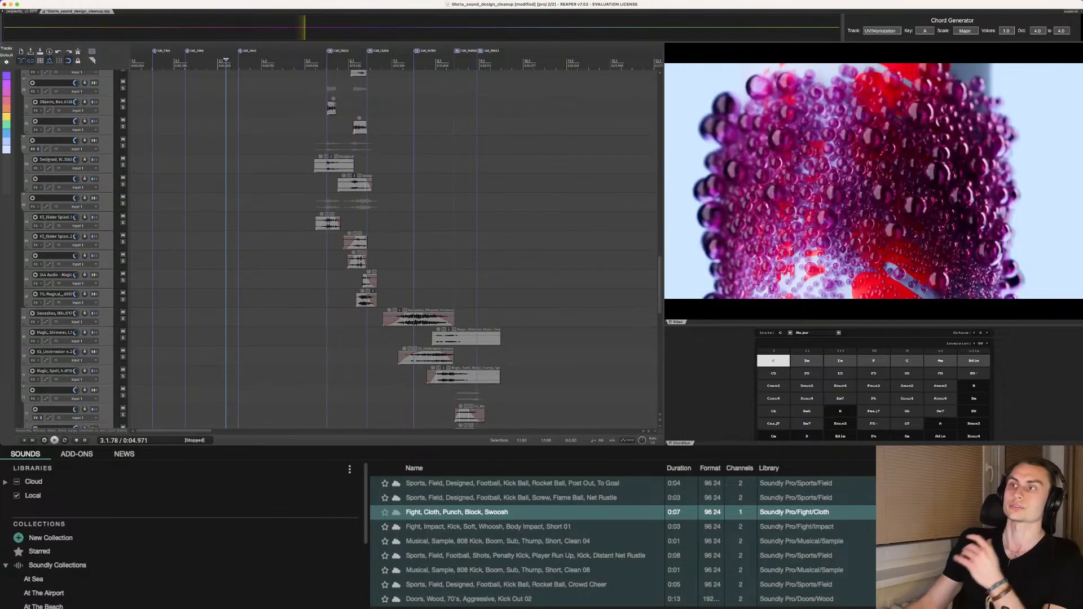
scroll(395, 248, "down", 5)
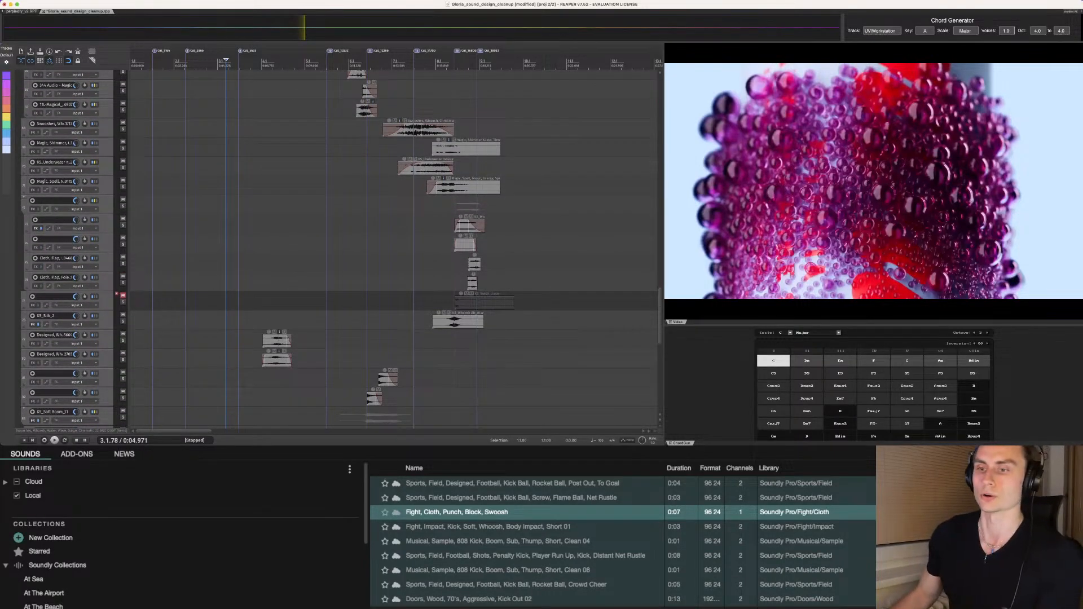
scroll(395, 248, "down", 2)
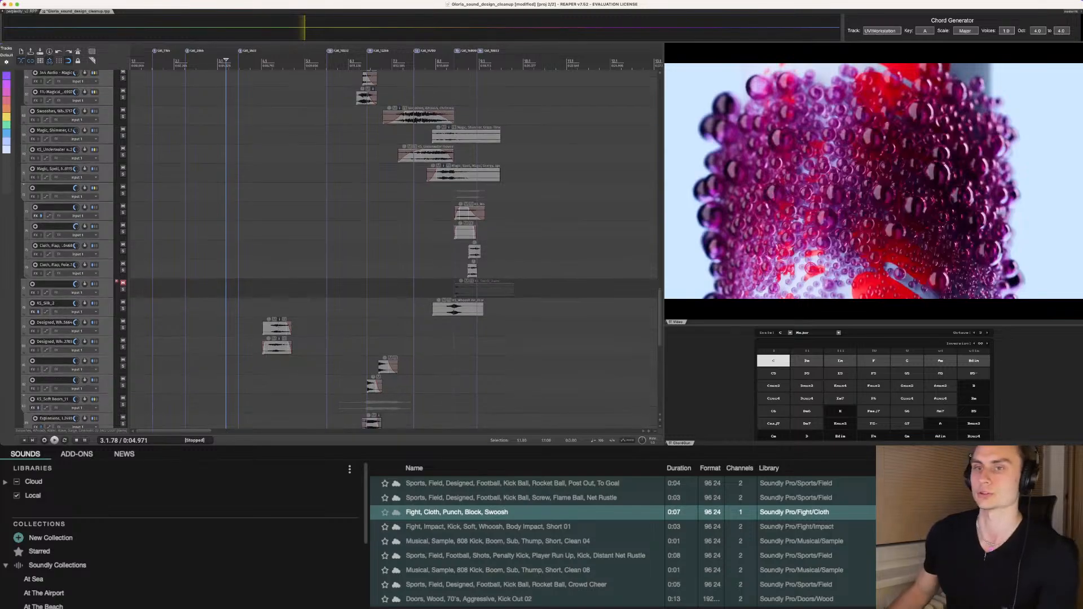
scroll(395, 248, "down", 6)
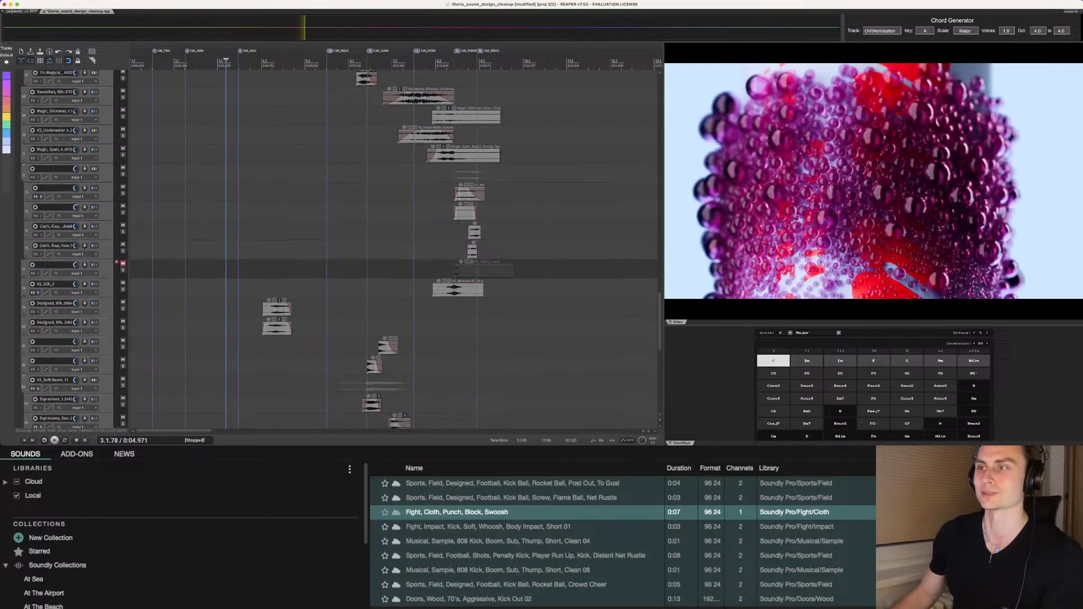
scroll(395, 248, "down", 6)
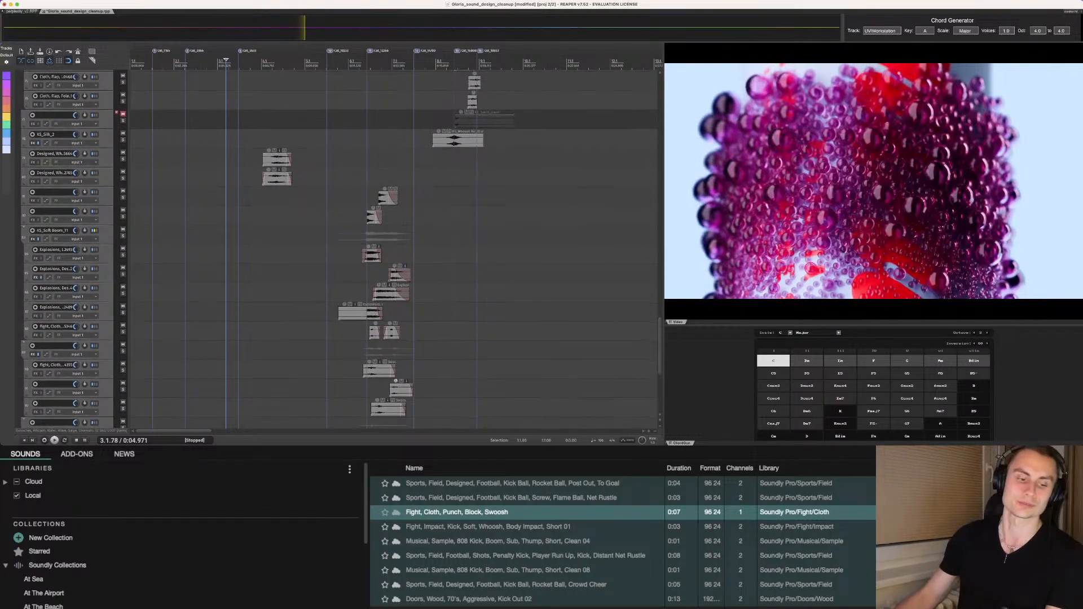
Step: Examine the layers from the explosion and fight cloth clips down to the glass movement and lowest designed clips
scroll(395, 249, "down", 3)
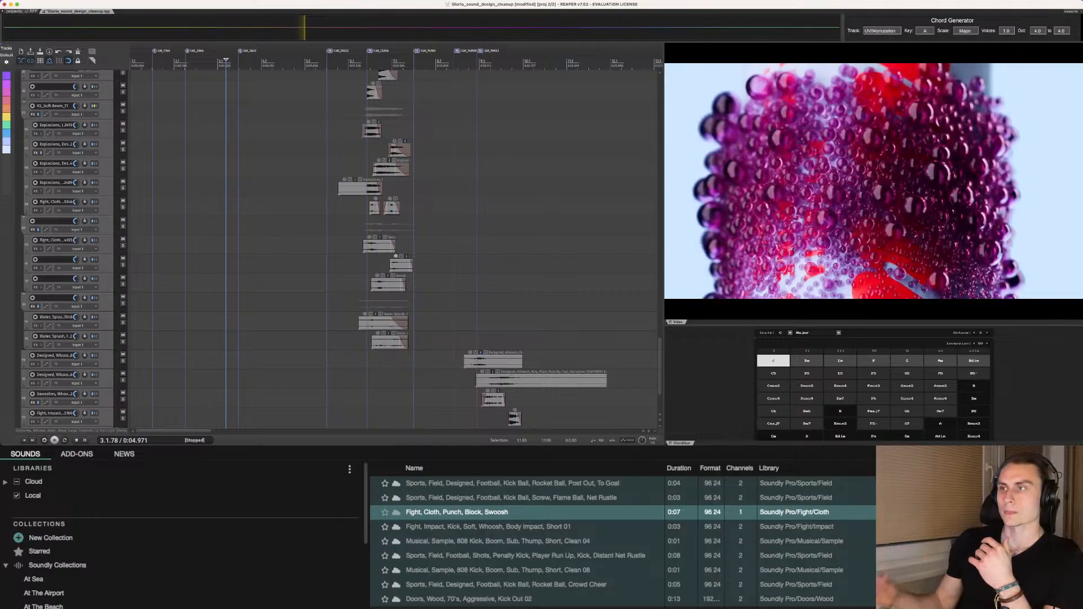
scroll(135, 283, "up", 1)
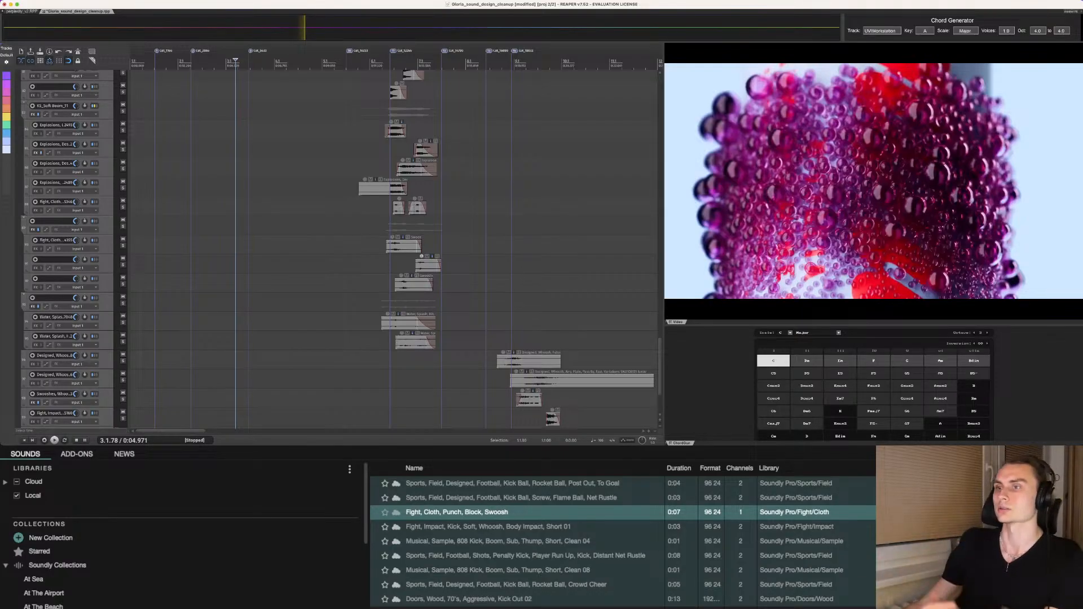
scroll(339, 248, "down", 4)
scroll(395, 248, "up", 4)
scroll(395, 248, "down", 1)
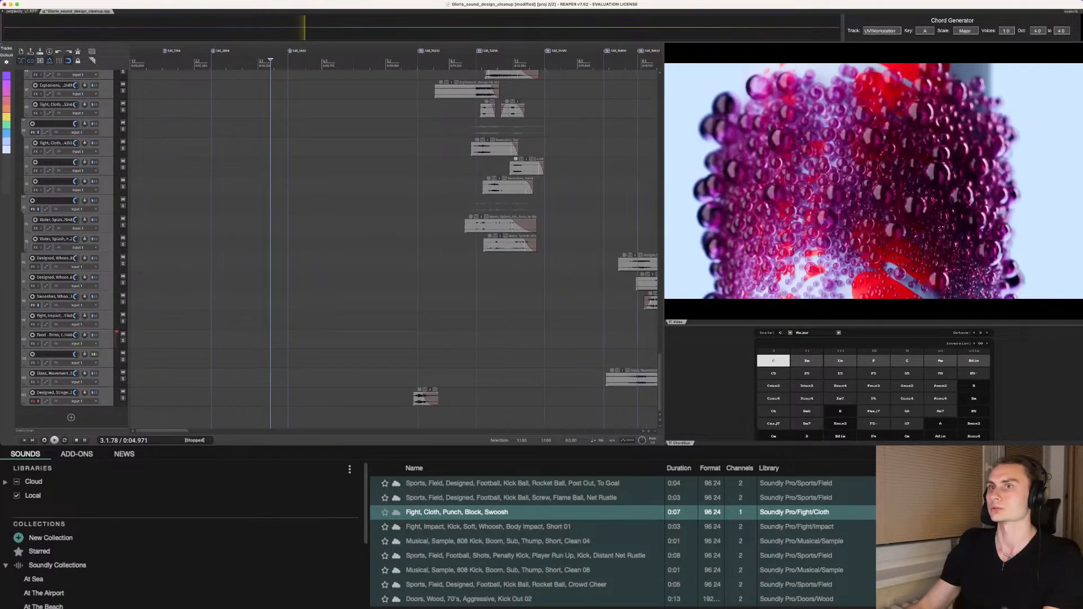
Step: Solo the unnamed track directly above Soft Boom and play its clip from 0:11.864
scroll(395, 248, "up", 9)
left_click(123, 229)
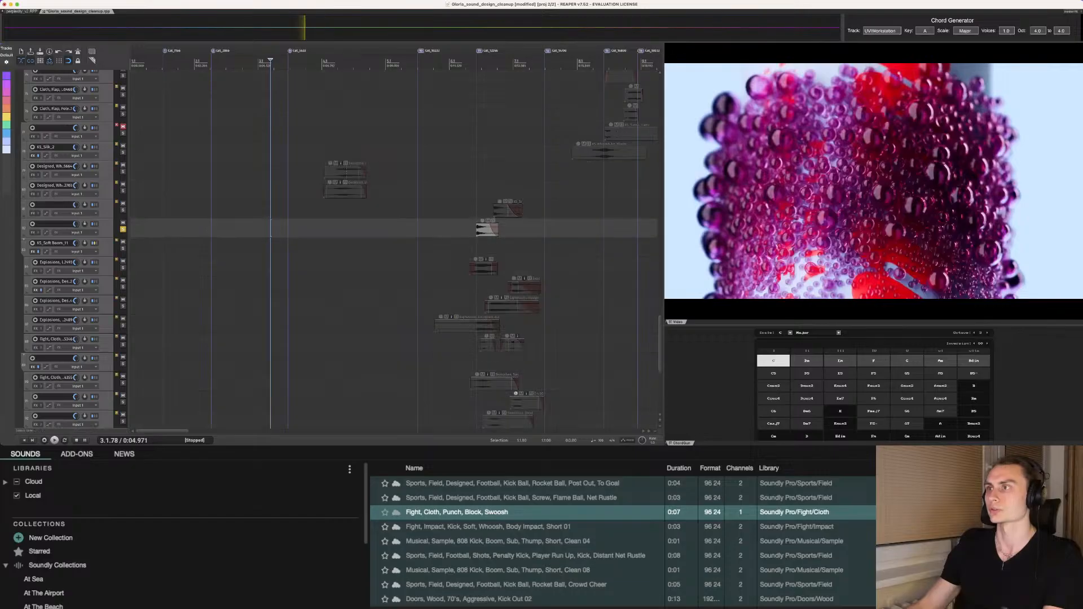
left_click(465, 209)
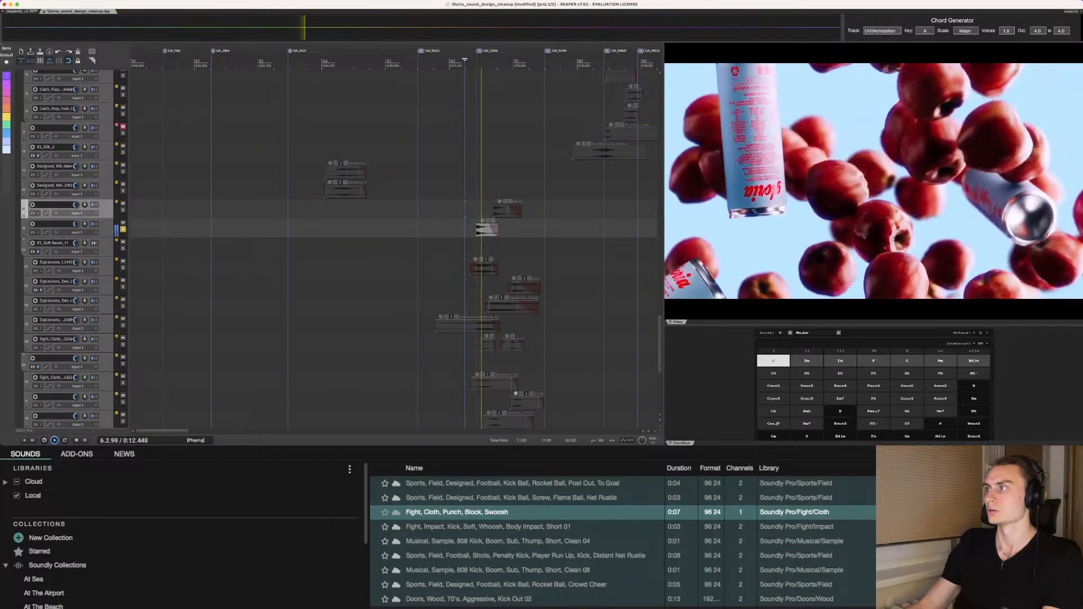
Step: Move the solo to the next track up, play it from 0:12.658, and turn that solo off
left_click(123, 210)
left_click(123, 229)
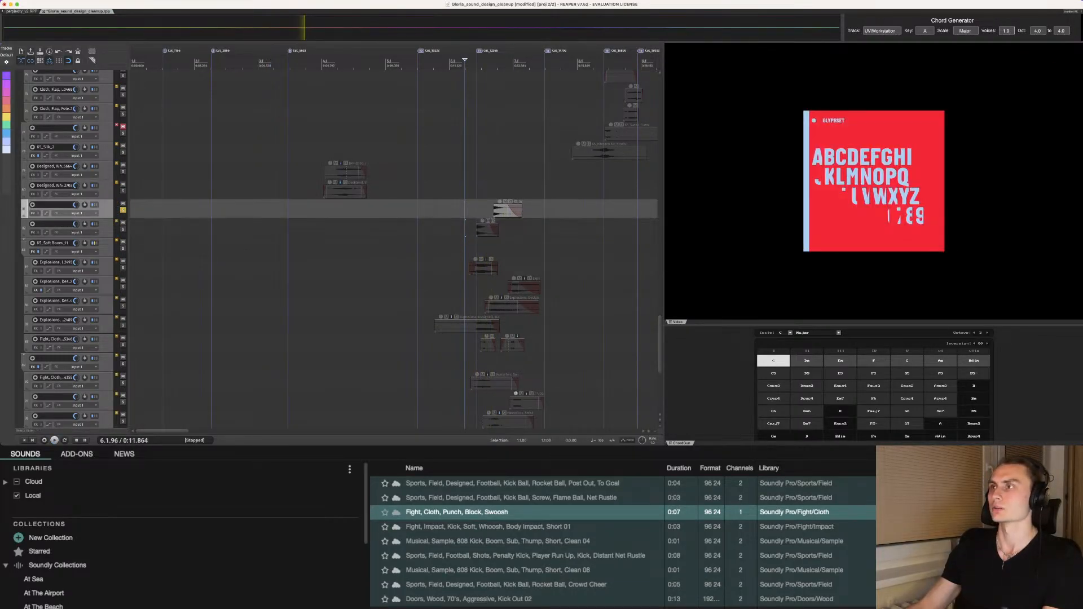
left_click(487, 208)
key("space")
key("space")
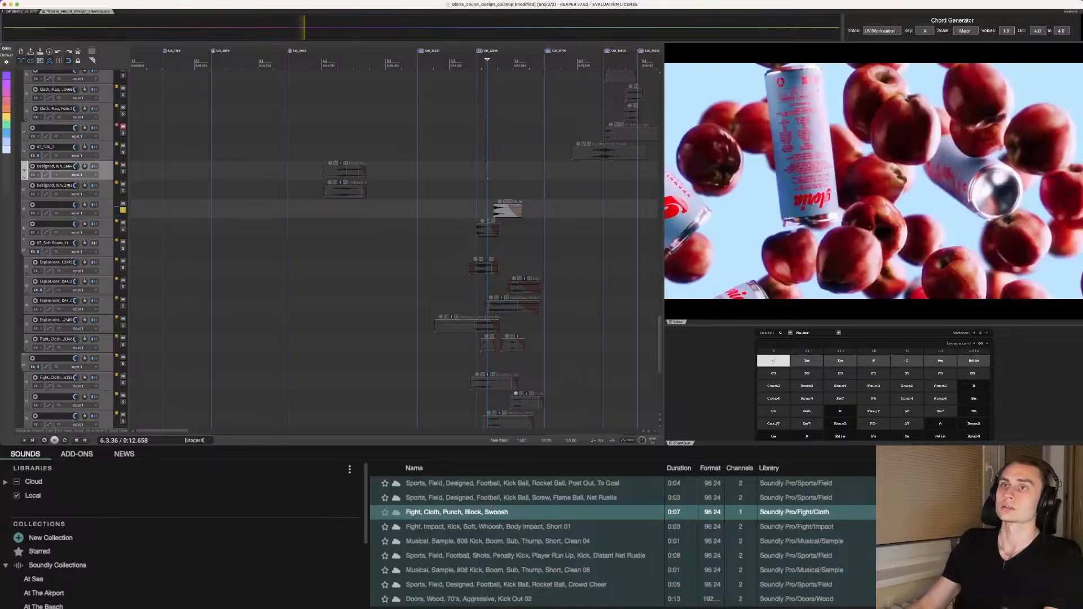
left_click(123, 209)
left_click(106, 170)
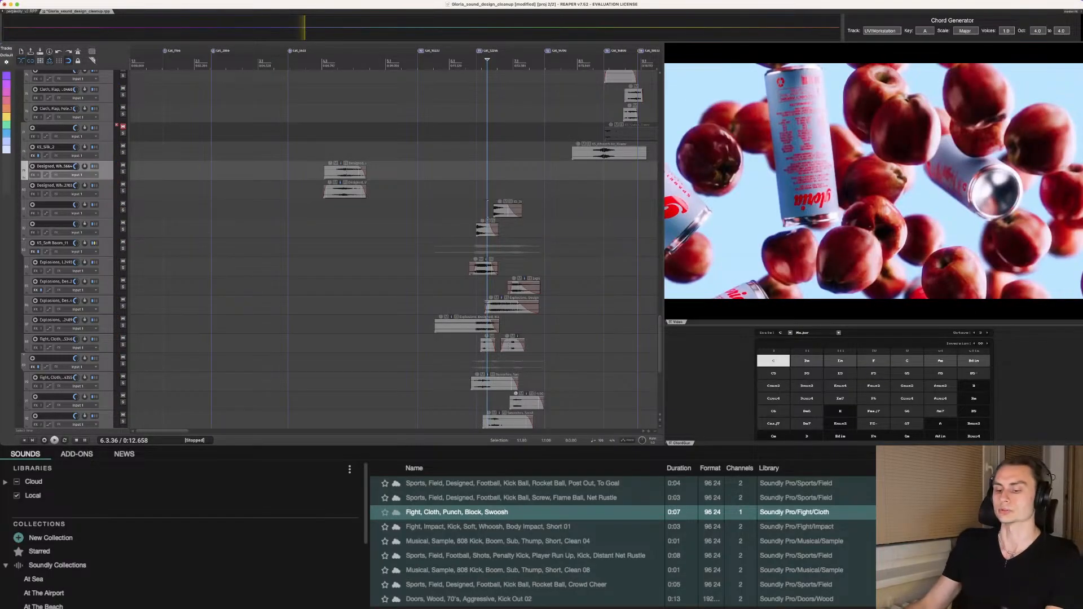
Step: Switch to Soundly, search for punch sounds and preview "Fight, Impact, Punch, Face" and "Fight, Impact, Punch, Body"
key("super+Tab")
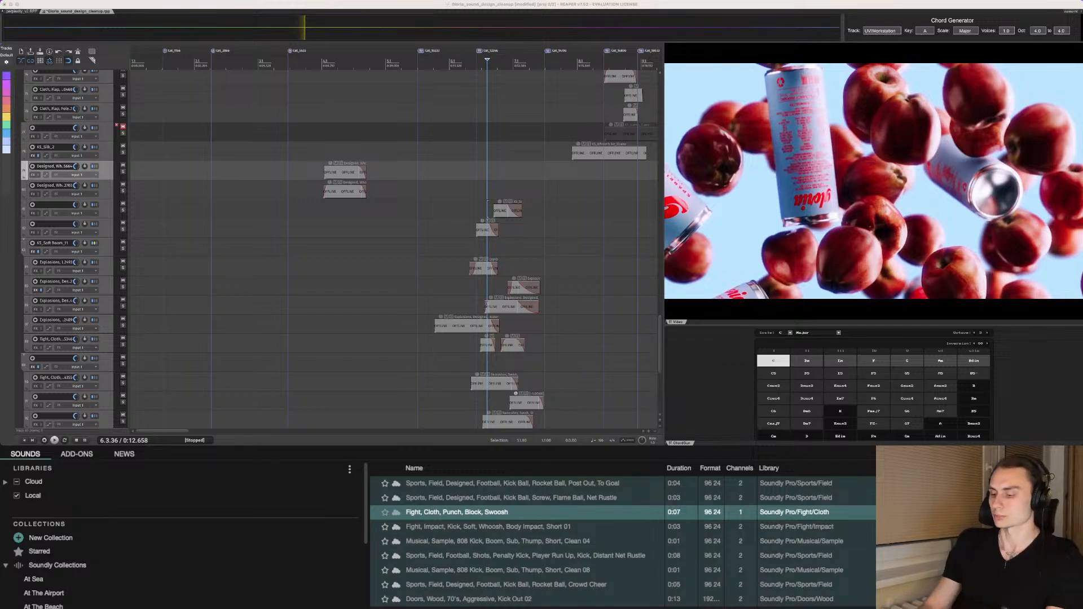
key("Return")
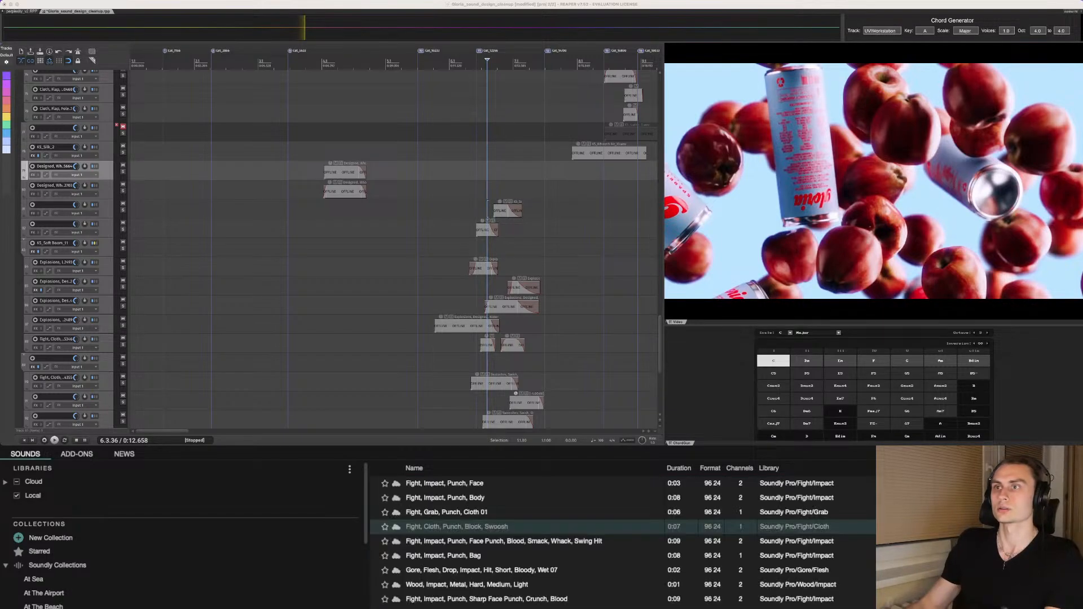
left_click(508, 484)
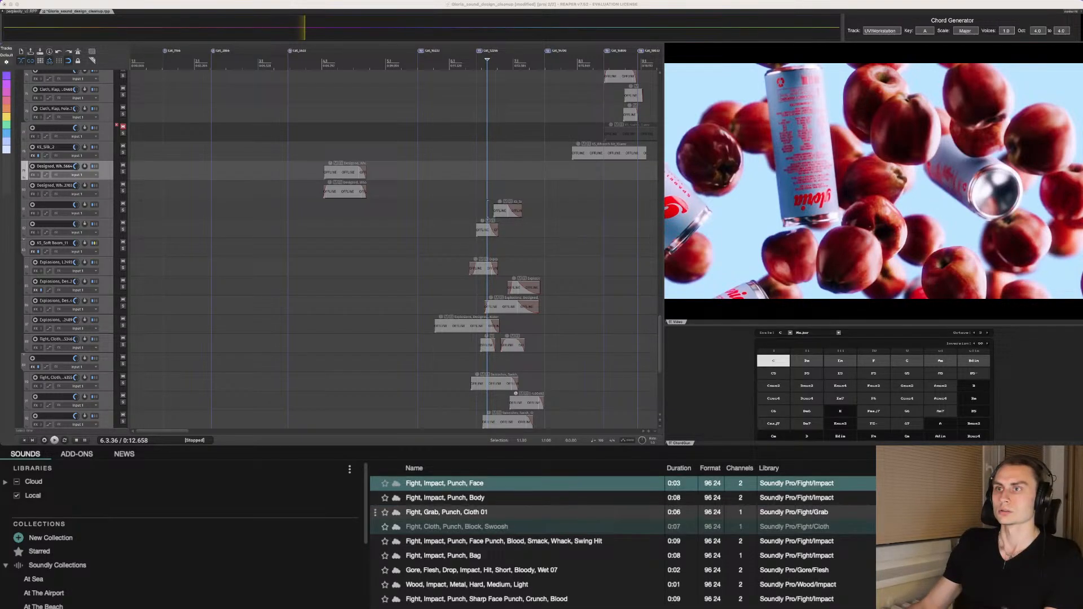
left_click(508, 498)
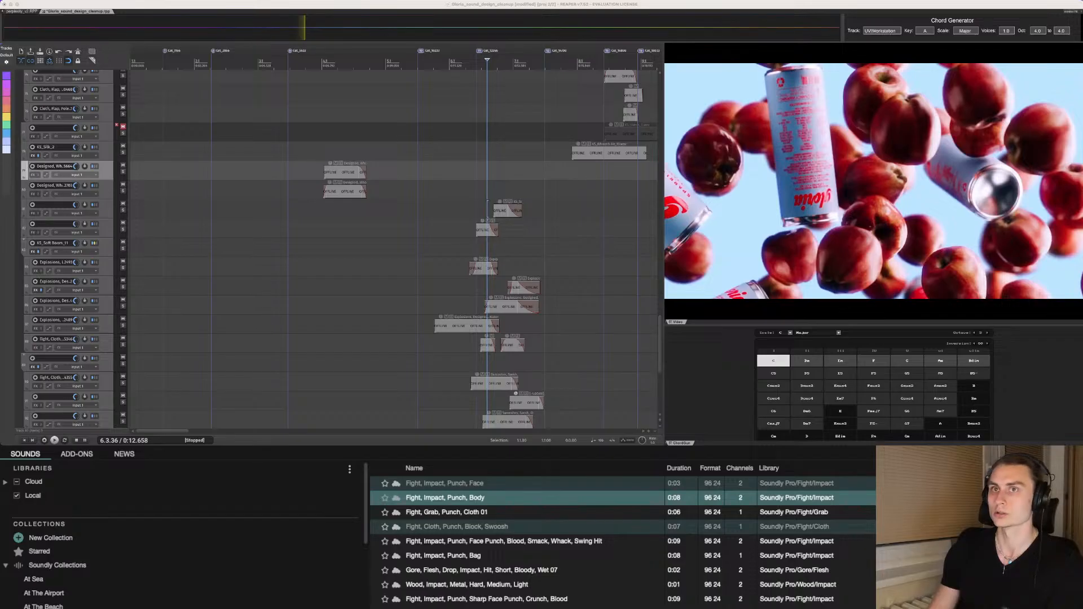
Step: Search Soundly for bullet impacts and preview the Metal, Light, Wood, Heavy, Hit, Metal 01 and Hit, Metal 02 sounds
key("Return")
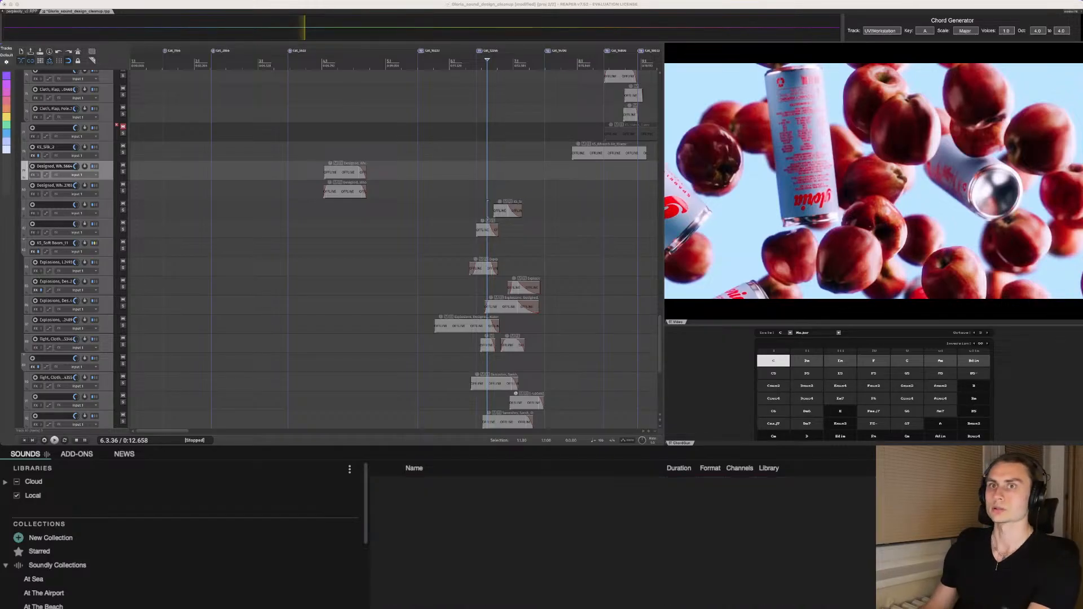
left_click(445, 483)
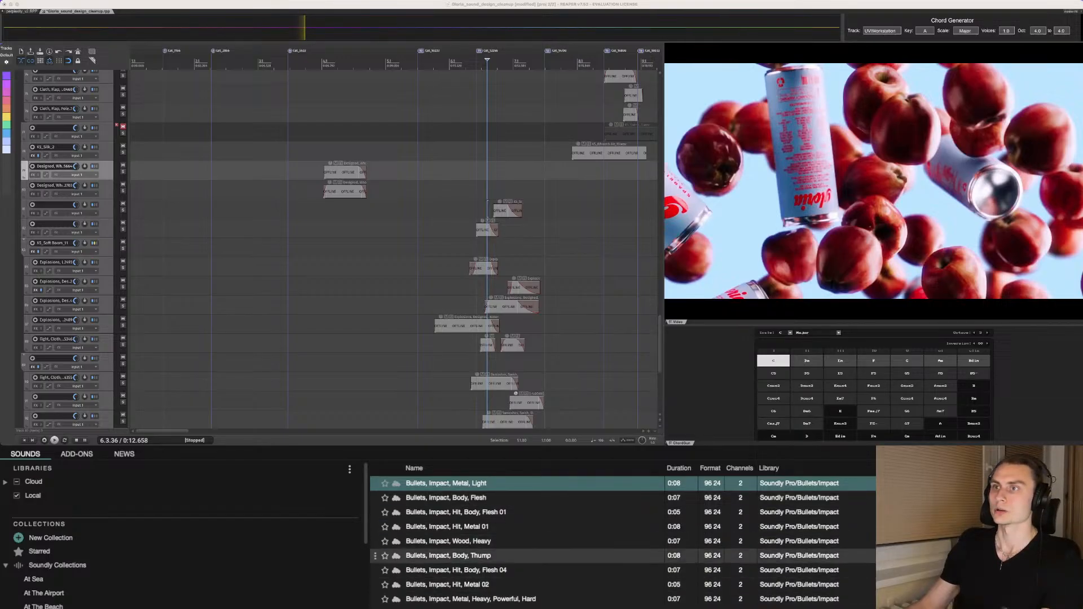
left_click(485, 542)
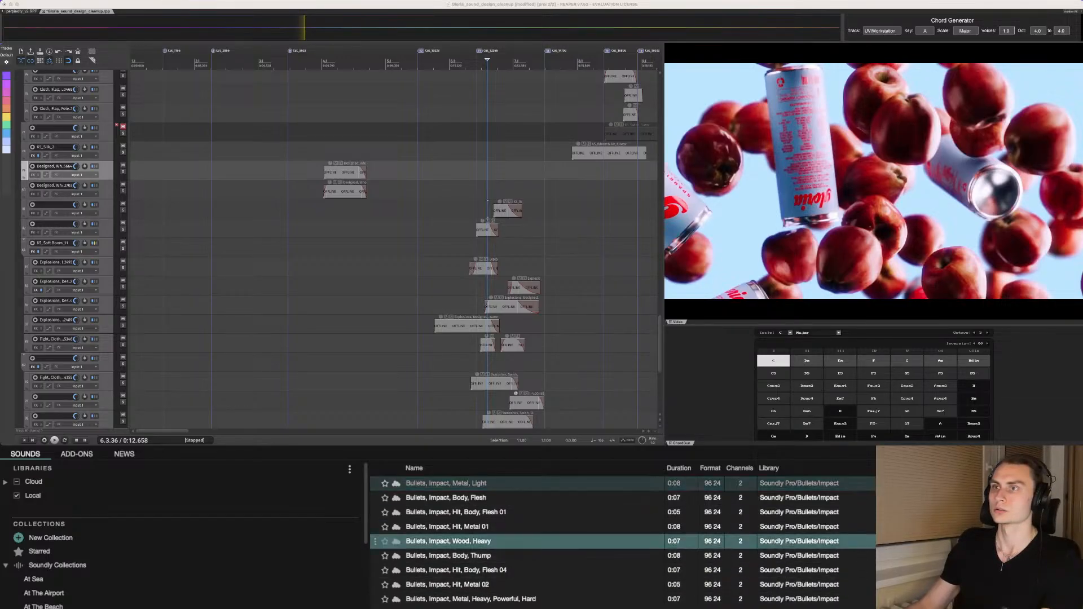
left_click(486, 528)
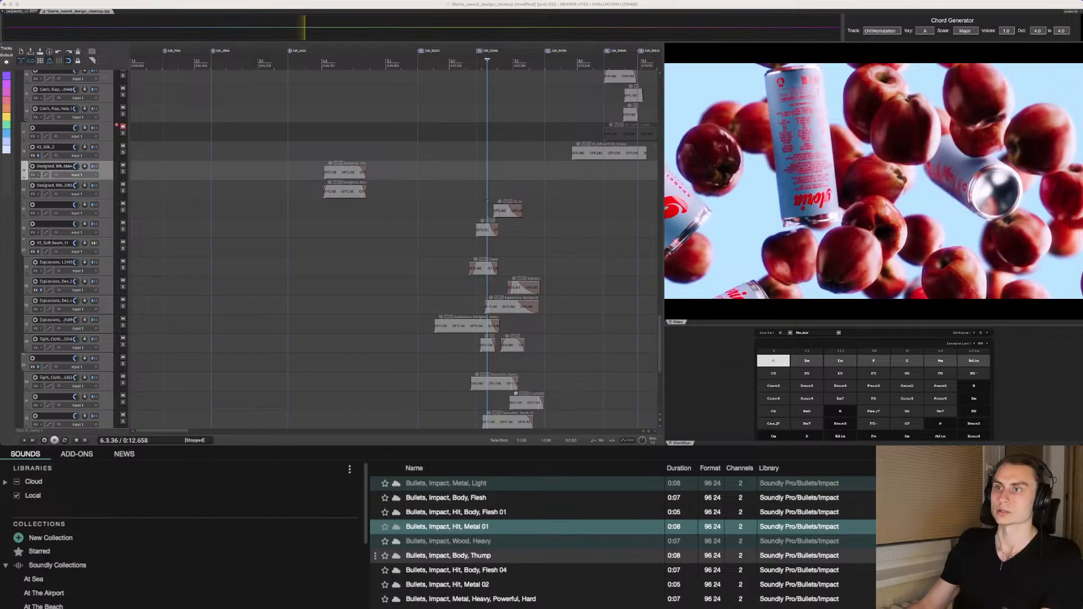
left_click(485, 585)
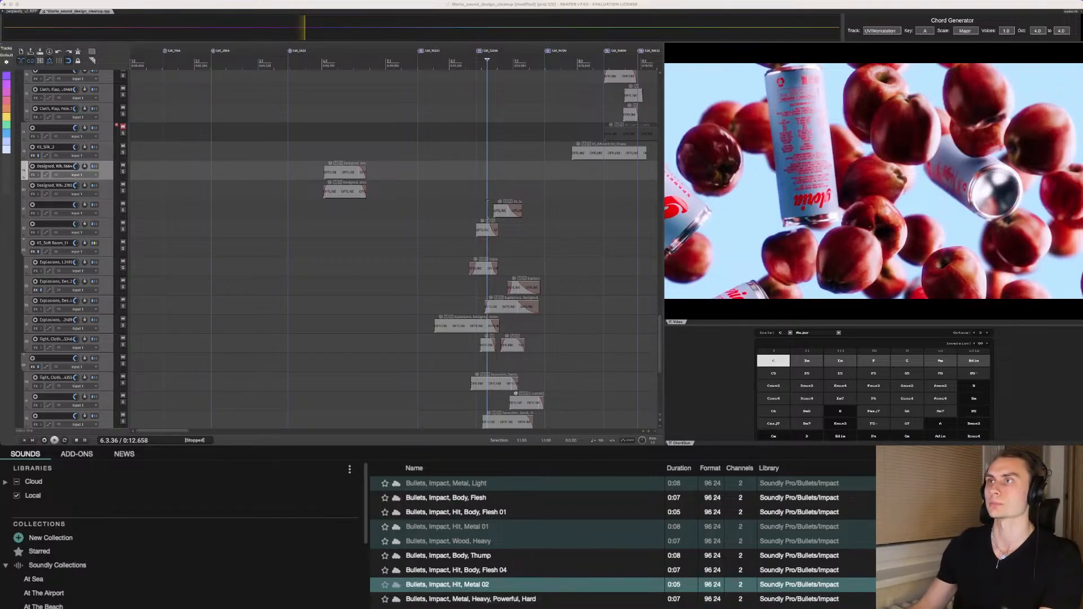
Step: Return to REAPER and check the picture at 0:10.244, 0:10.021 and 0:12.378
left_click(430, 132)
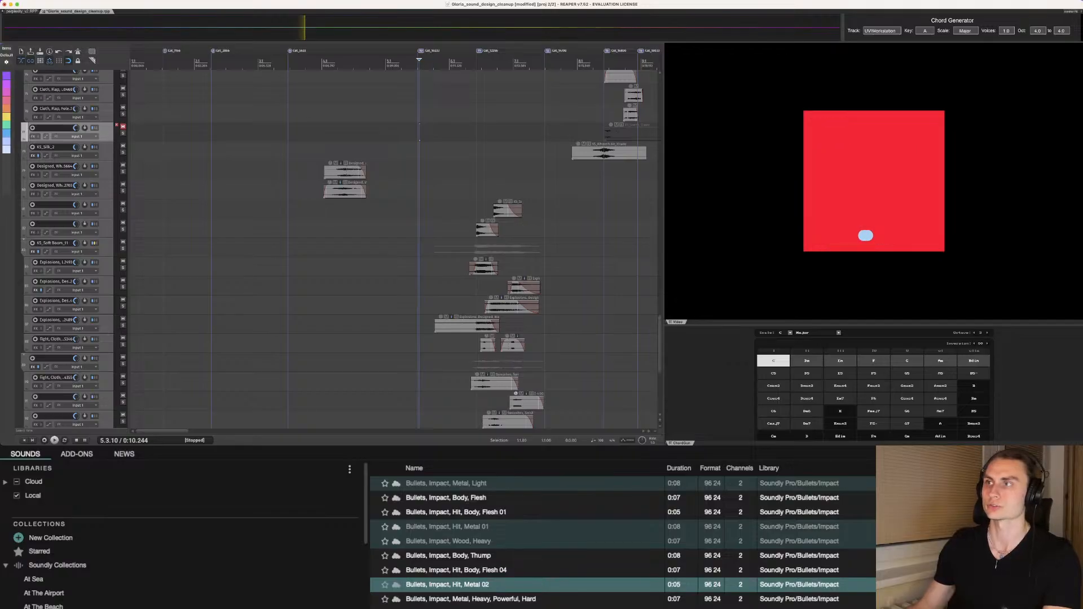
left_click(413, 132)
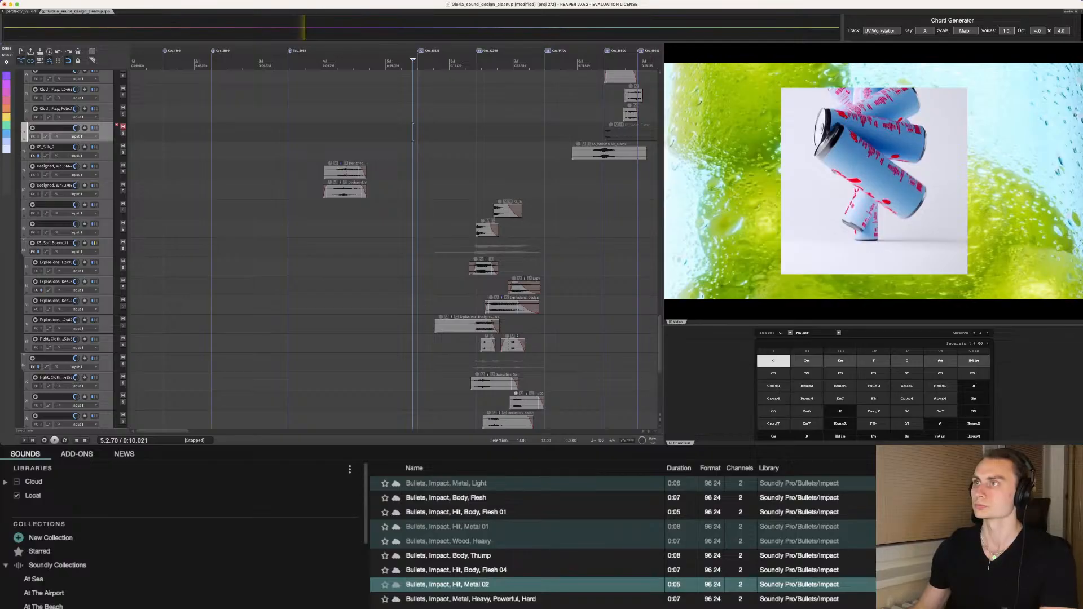
left_click(479, 153)
Step: Solo the Splashing track among the opening effects layers and play it from the project start
scroll(481, 170, "up", 10)
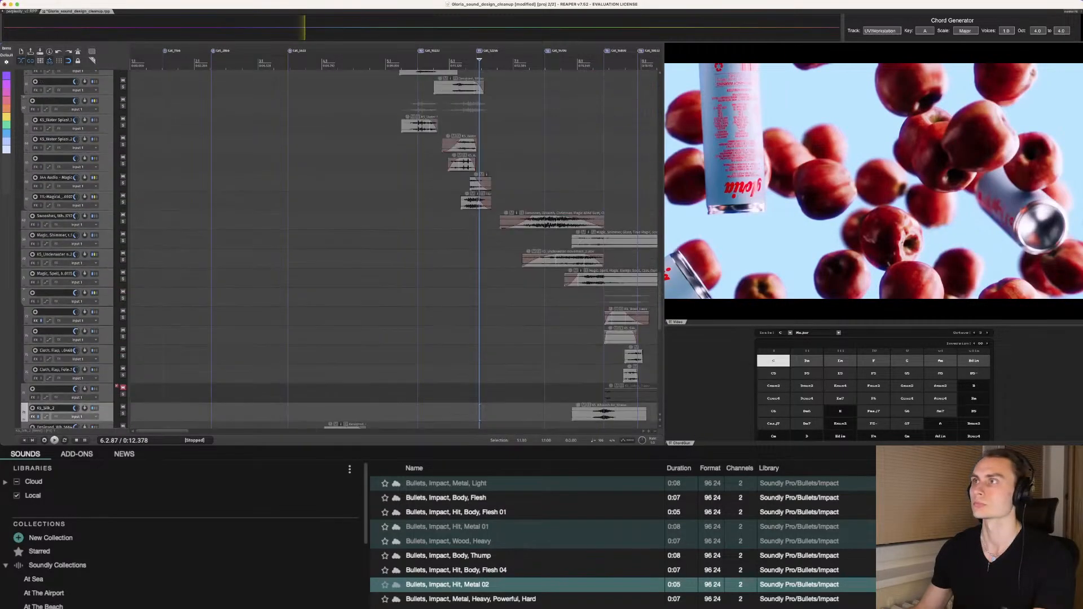
scroll(395, 248, "up", 15)
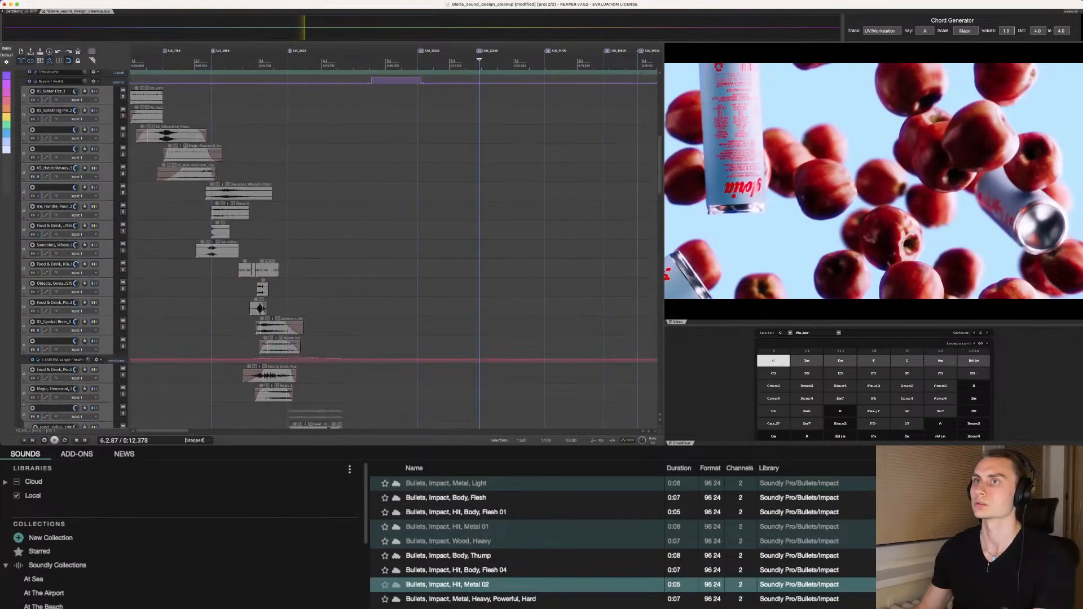
scroll(395, 248, "up", 2)
scroll(395, 249, "down", 3)
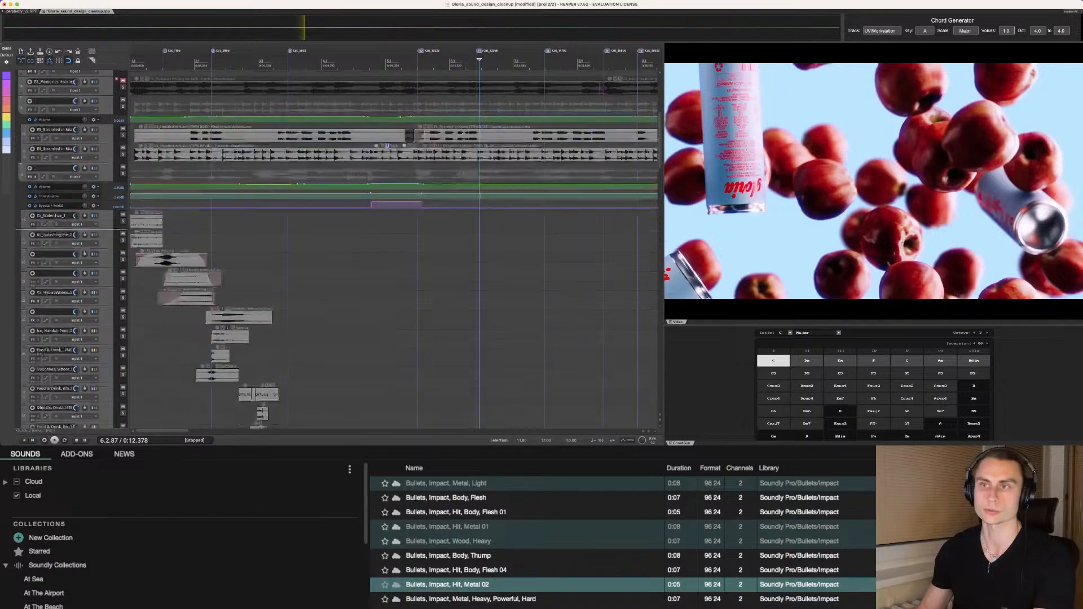
key("w")
left_click(123, 215)
key("space")
key("space")
Step: Add the Water Fizz track to the solo, play both opening layers, and turn off both solos
left_click(123, 196)
key("space")
key("space")
left_click(123, 195)
left_click(122, 220)
left_click(123, 215)
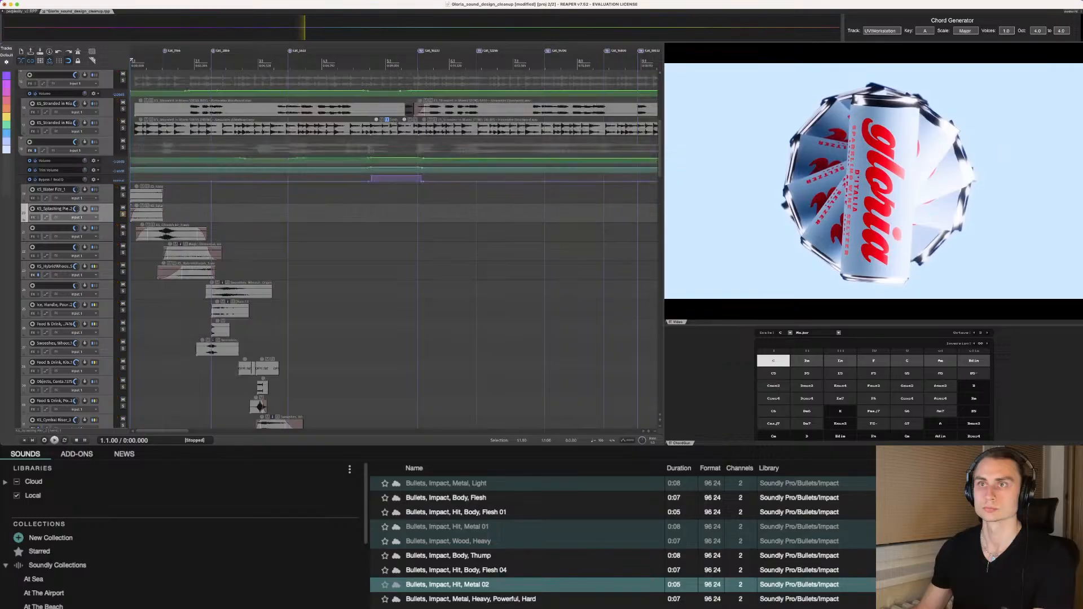
Step: Solo the unnamed track directly below Splashing, play it from the project start, and turn its solo off
left_click(123, 234)
key("space")
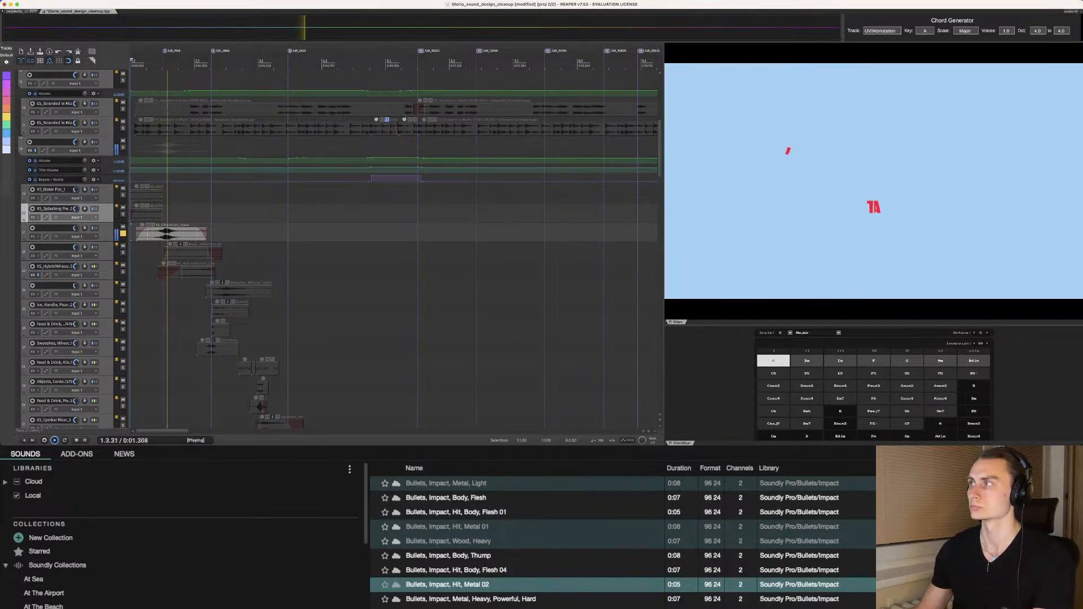
key("space")
left_click(123, 233)
Step: Solo the Hybrid Whoosh track and the unnamed track above it, play them together, and turn off both solos
left_click(123, 253)
left_click(124, 272)
scroll(123, 271, "down", 2)
key("space")
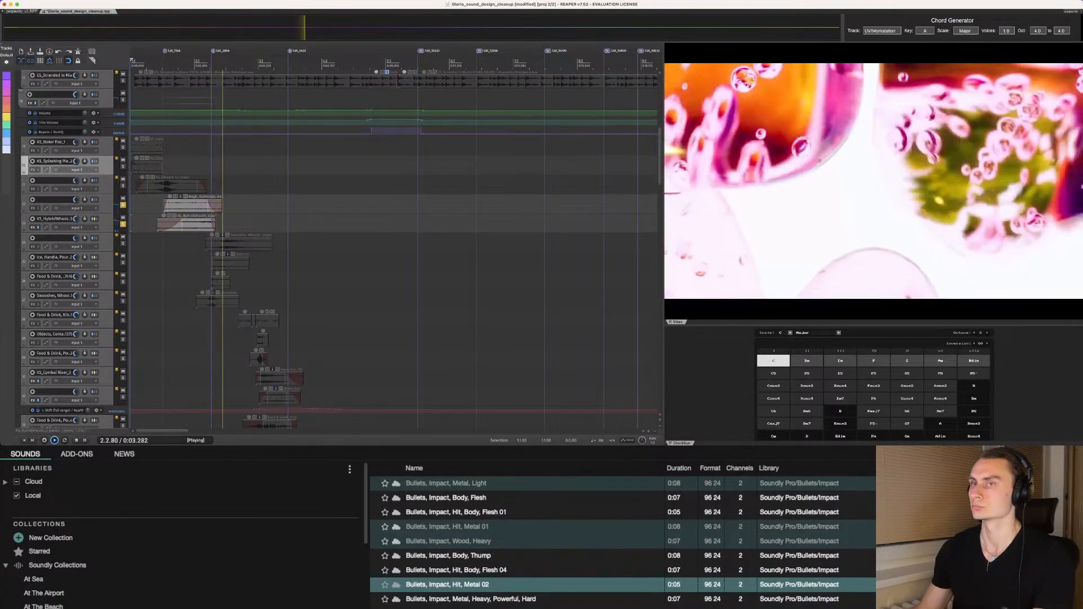
key("space")
left_click(123, 224)
left_click(123, 205)
Step: Solo the unnamed track below Hybrid Whoosh, play it from 0:02.491, and turn its solo off
scroll(123, 205, "down", 1)
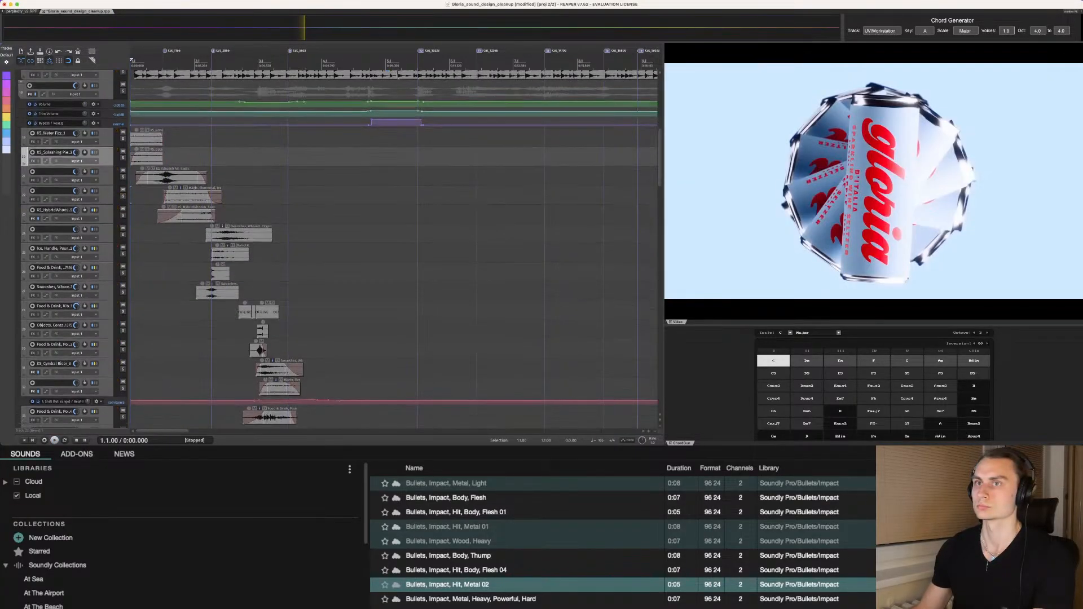
left_click(123, 234)
left_click(201, 234)
key("space")
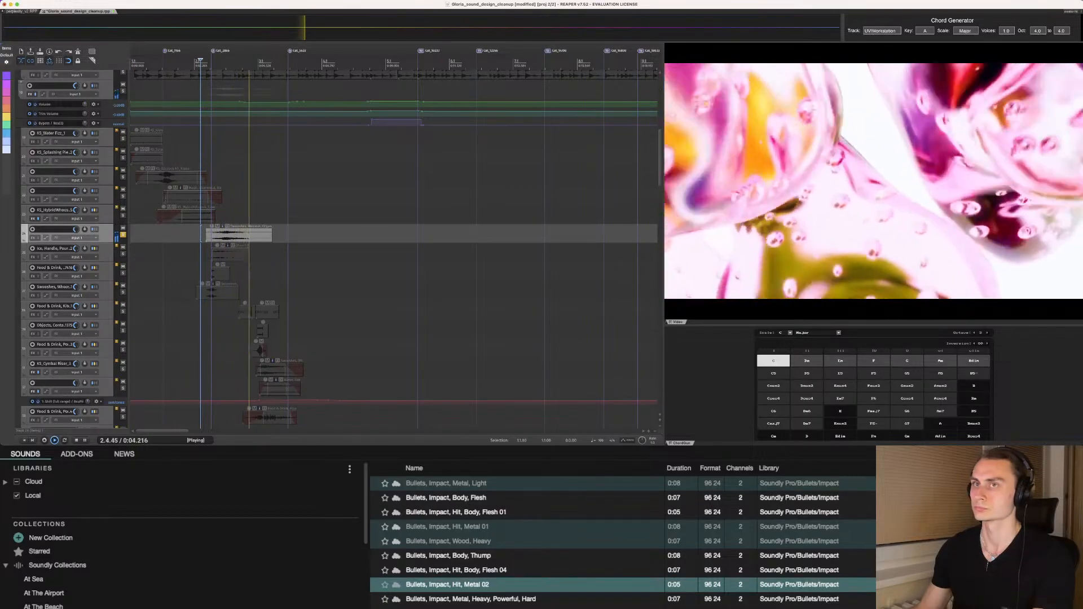
key("space")
left_click(123, 235)
Step: Solo the Ice pour track and the Food & Drink track below it, play them together, and turn off both solos
left_click(123, 253)
left_click(123, 273)
key("space")
scroll(339, 249, "down", 1)
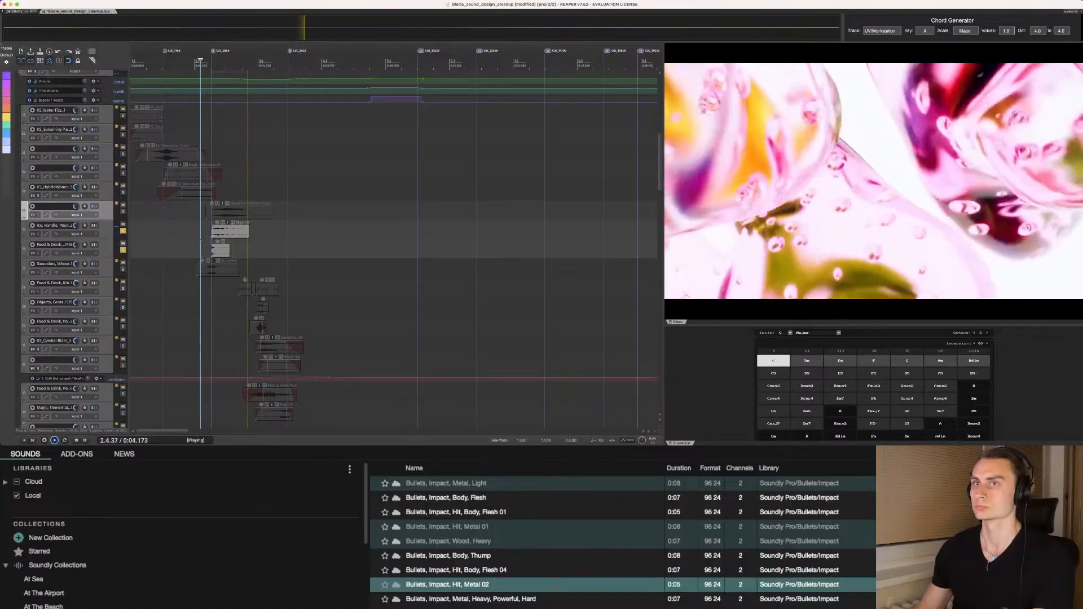
key("space")
left_click(123, 250)
left_click(123, 231)
Step: Solo the Swooshes track, play its clip from 0:02.491, and turn its solo off
left_click(123, 269)
key("space")
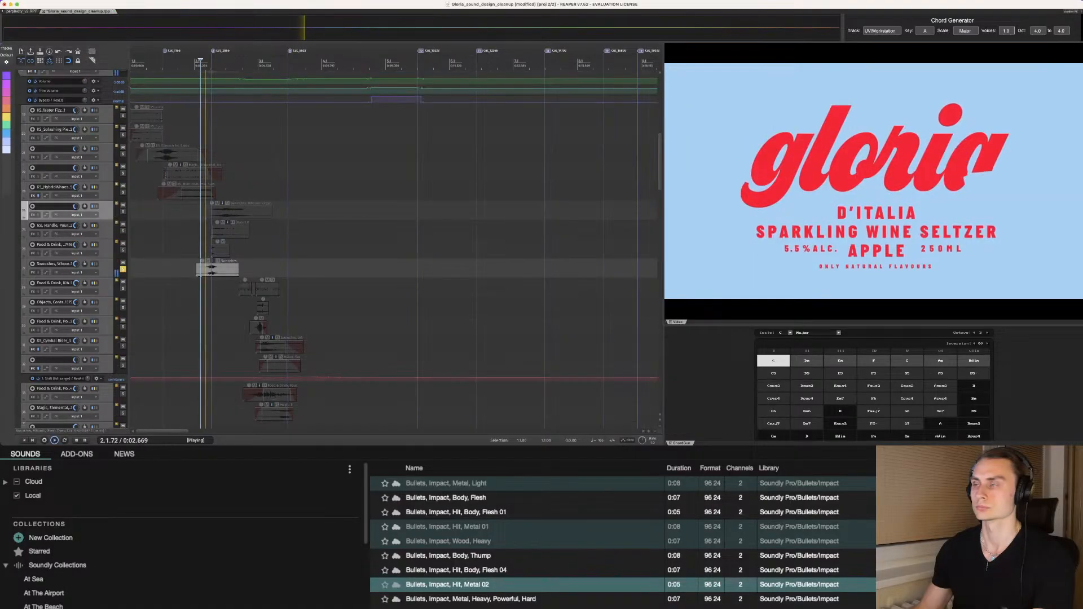
key("space")
left_click(123, 269)
Step: Solo the Objects track, play its clip from 0:03.954, and turn its solo off
scroll(123, 269, "down", 1)
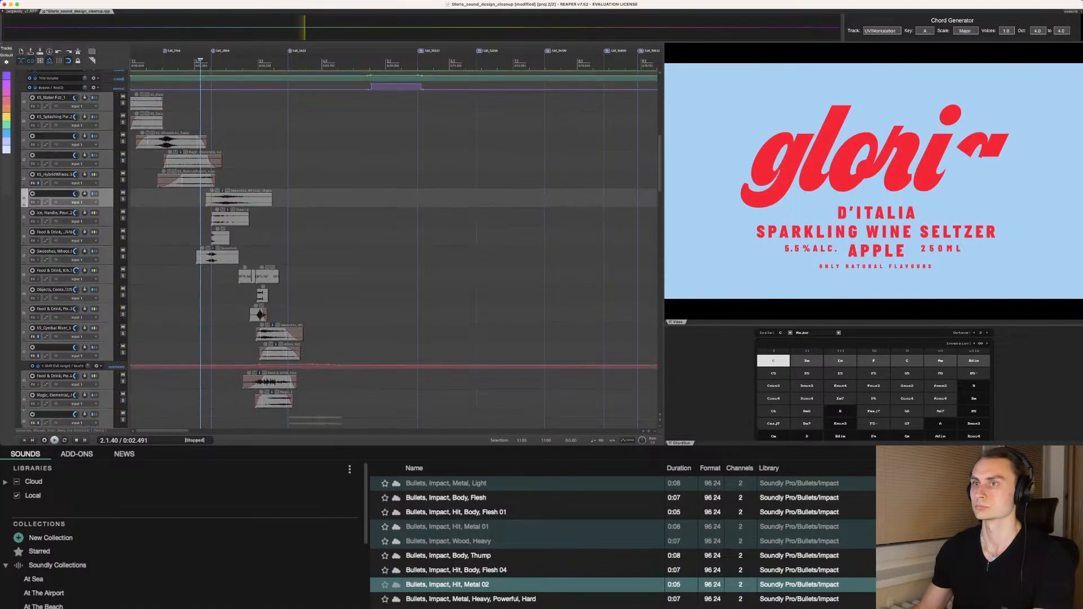
left_click(242, 294)
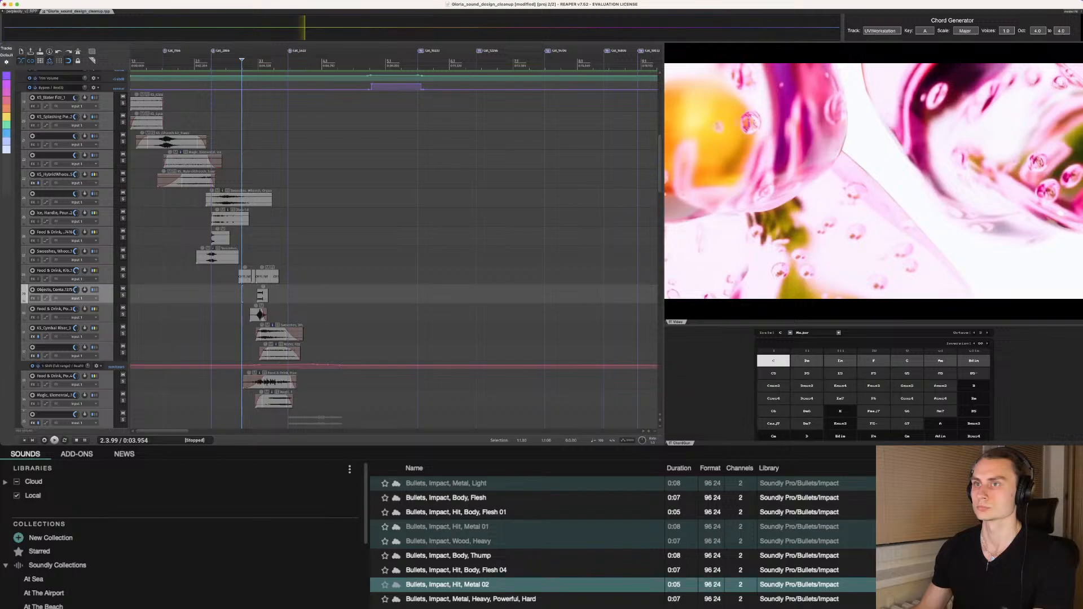
left_click(123, 294)
key("space")
key("space")
left_click(123, 295)
Step: Solo the Food & Drink track directly below Objects, play it from 0:03.954, and turn its solo off
left_click(123, 314)
key("space")
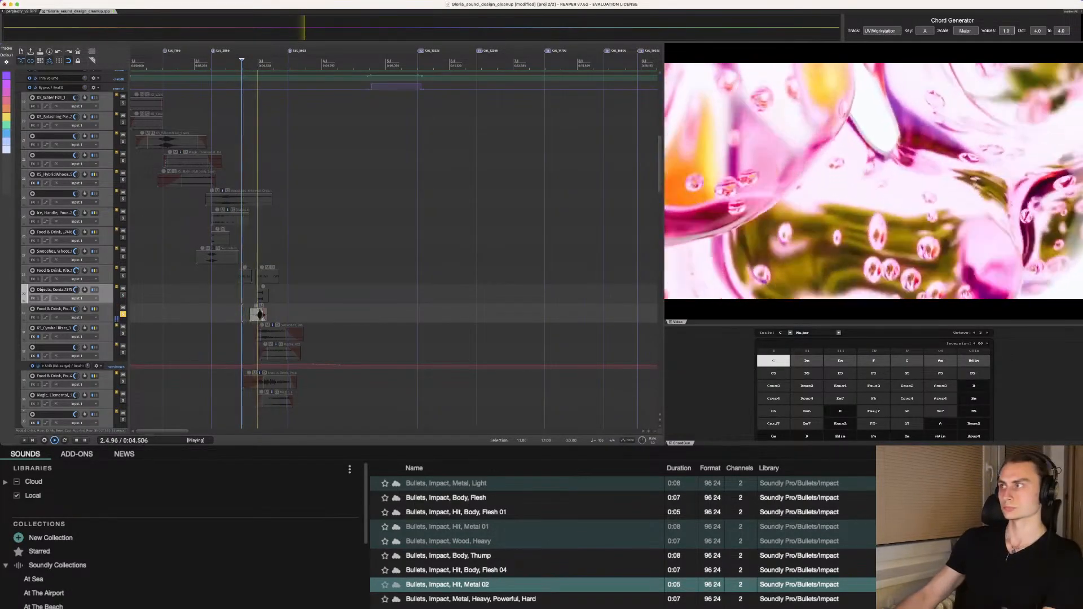
left_click(123, 314)
key("space")
Step: Solo the Cymbal Riser track and play its clip from 0:03.954
left_click(123, 334)
scroll(123, 333, "down", 1)
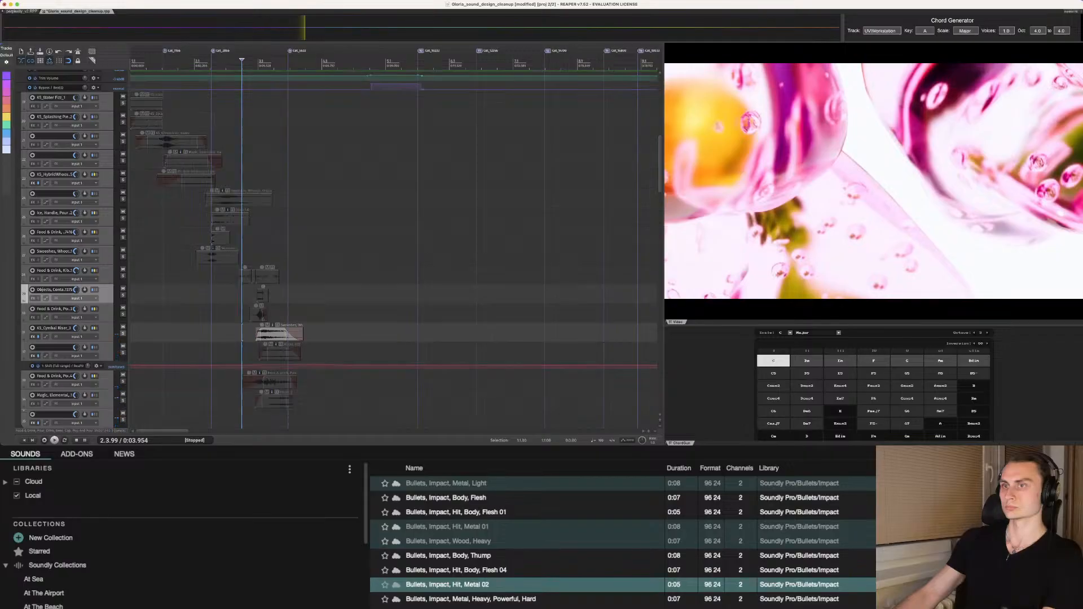
key("space")
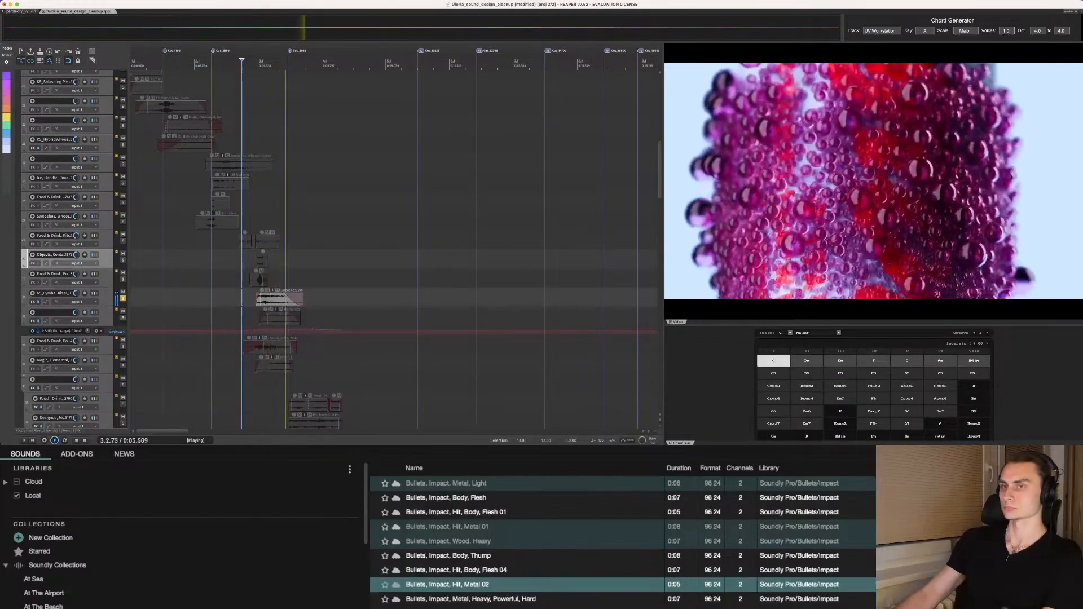
key("space")
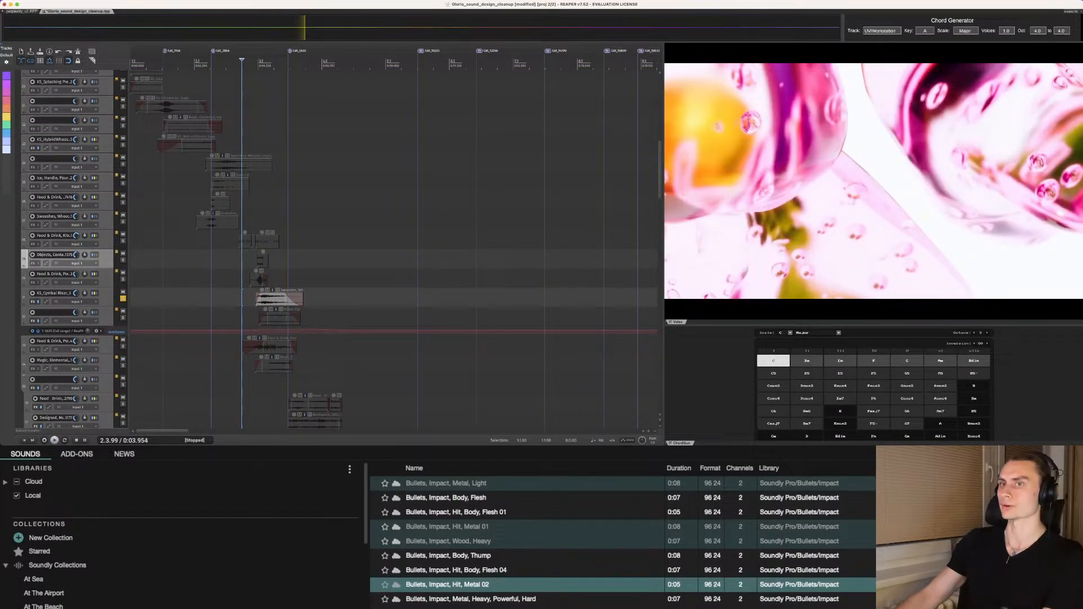
Step: Turn off the Cymbal Riser track's solo and review the chord and music tracks at the start of the track list
left_click(123, 298)
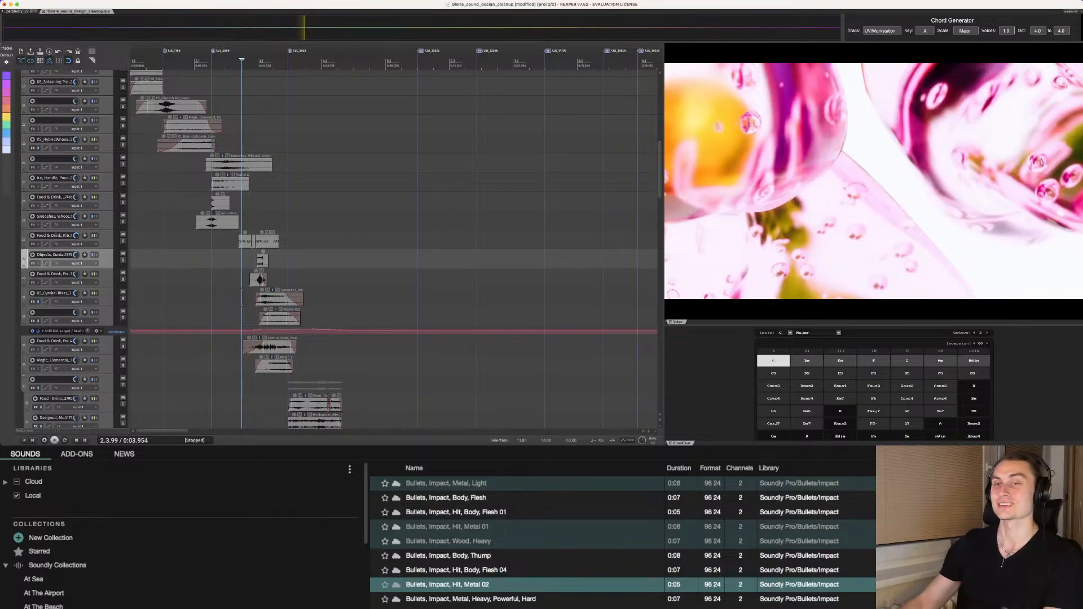
scroll(393, 250, "up", 3)
scroll(393, 249, "up", 2)
scroll(393, 250, "down", 2)
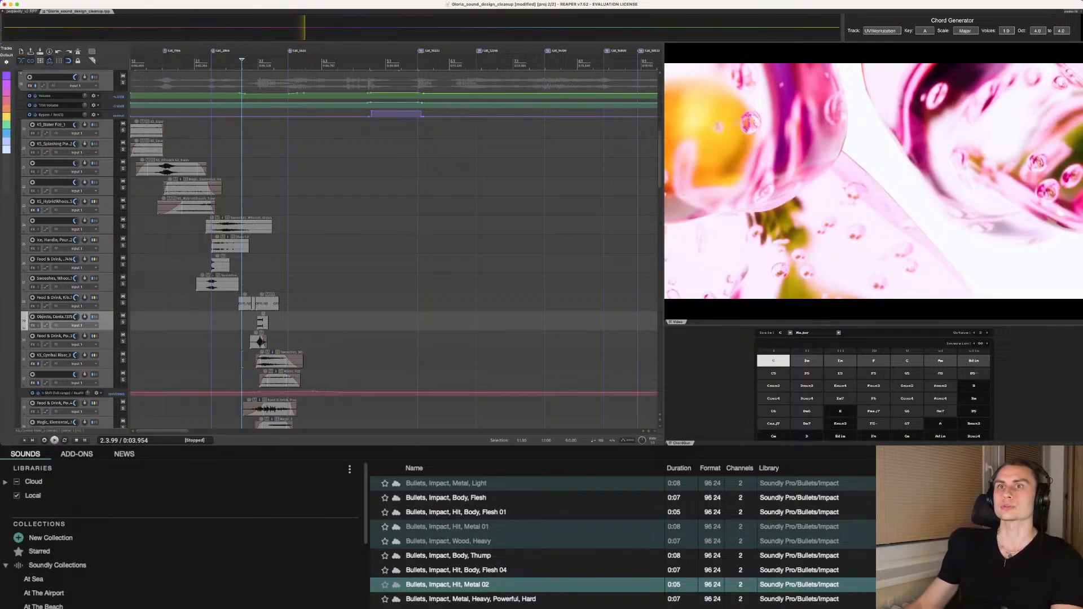
scroll(395, 248, "up", 10)
scroll(395, 248, "up", 4)
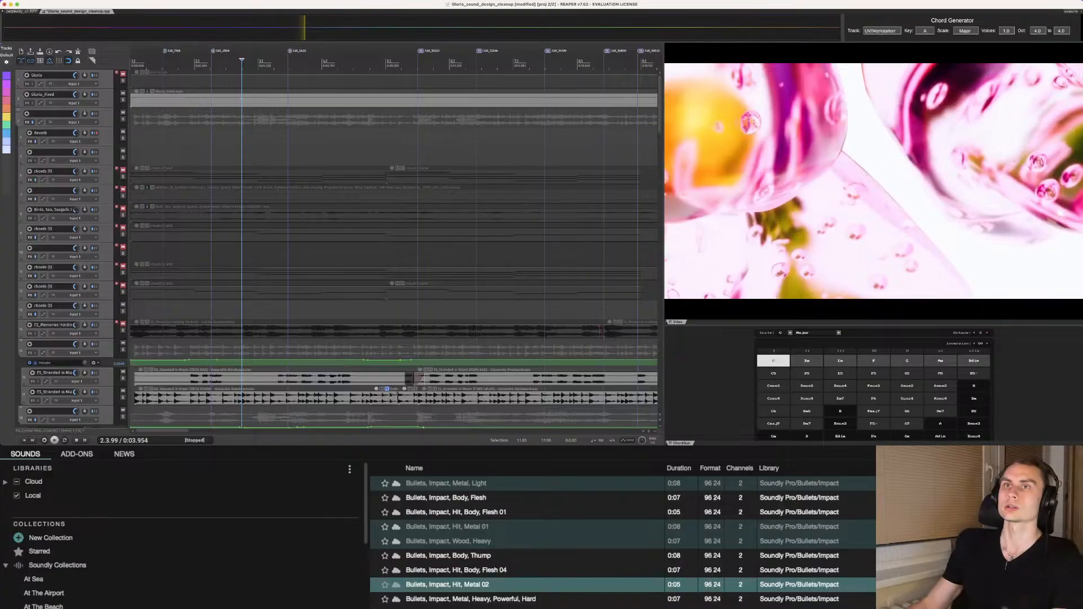
key("super+Tab")
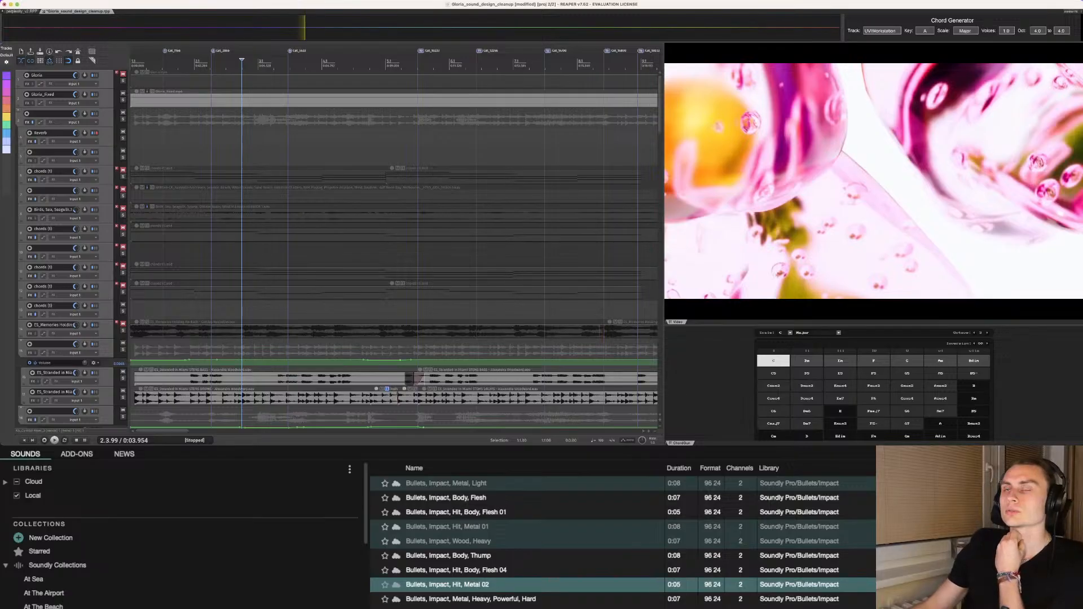
Step: Play the full mix from 0:09.851 to about 0:18.8 while following the effect layers down the track list
scroll(395, 248, "down", 10)
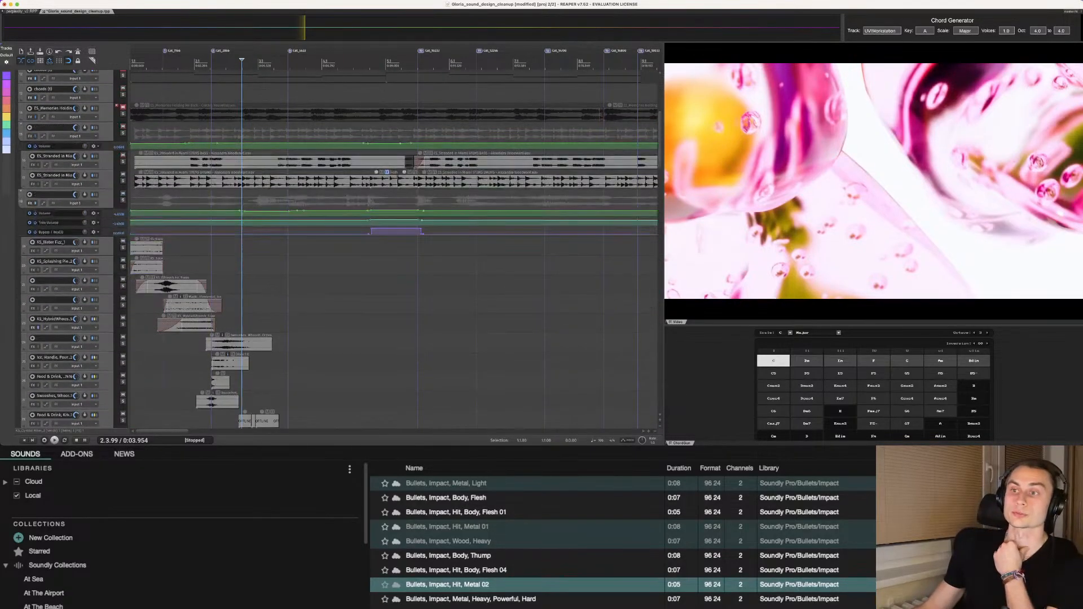
scroll(395, 248, "down", 10)
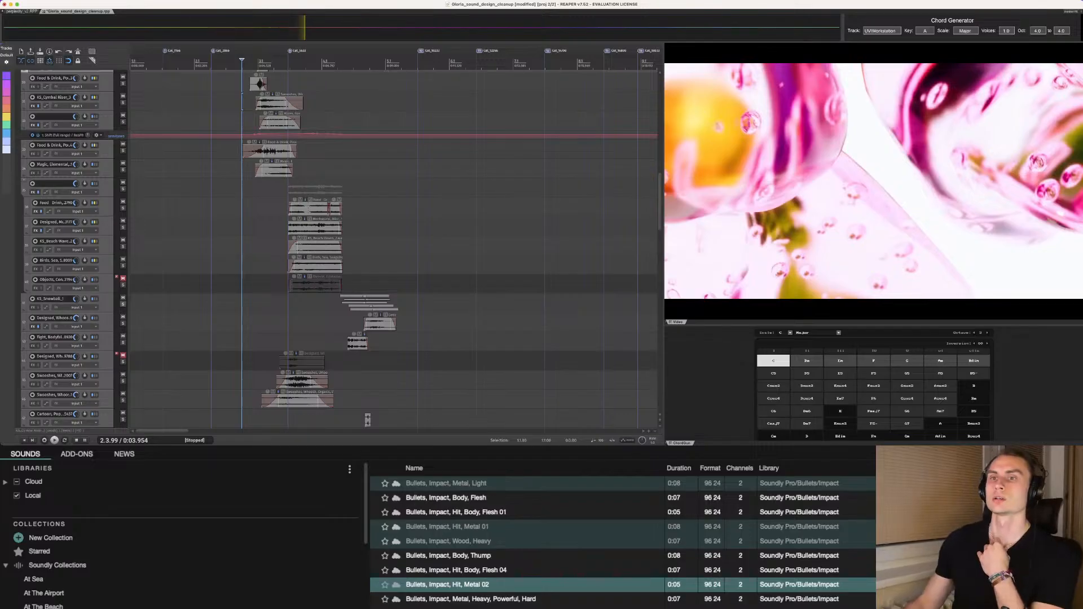
scroll(395, 248, "down", 2)
scroll(395, 248, "down", 2)
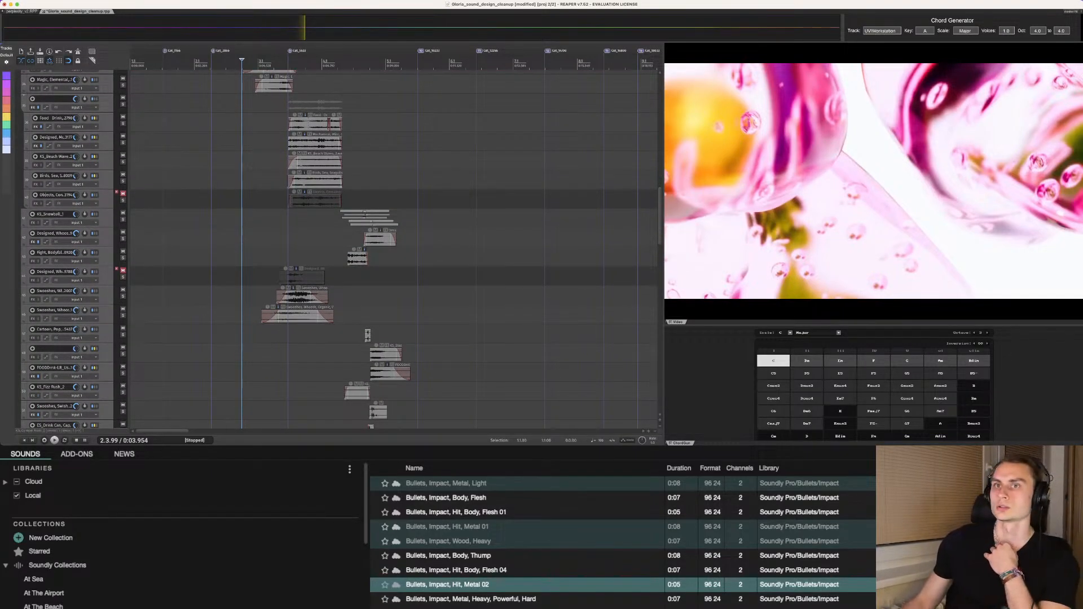
scroll(395, 249, "down", 10)
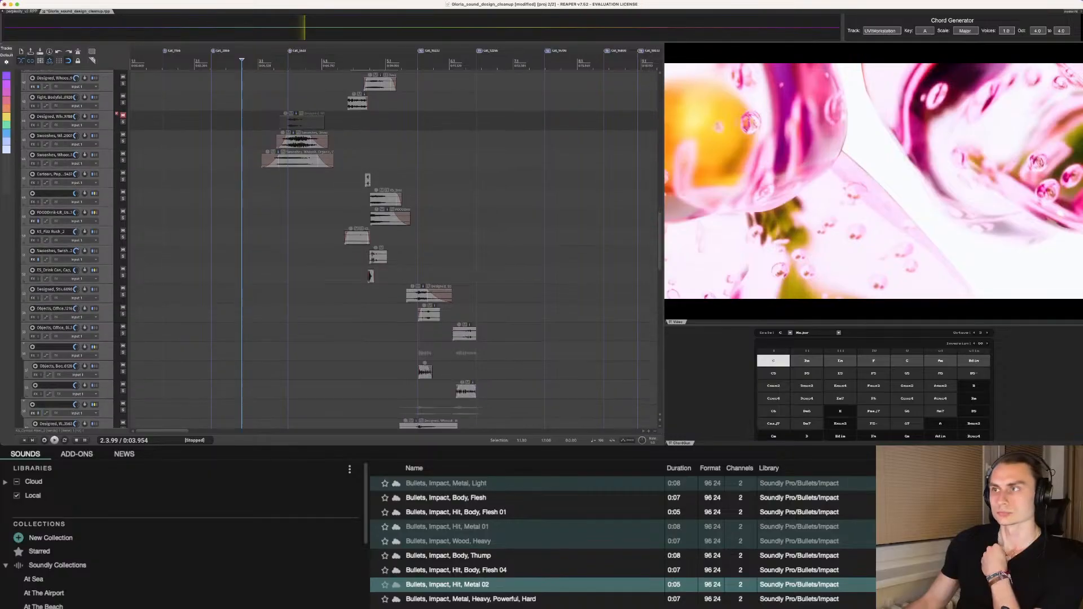
left_click(388, 256)
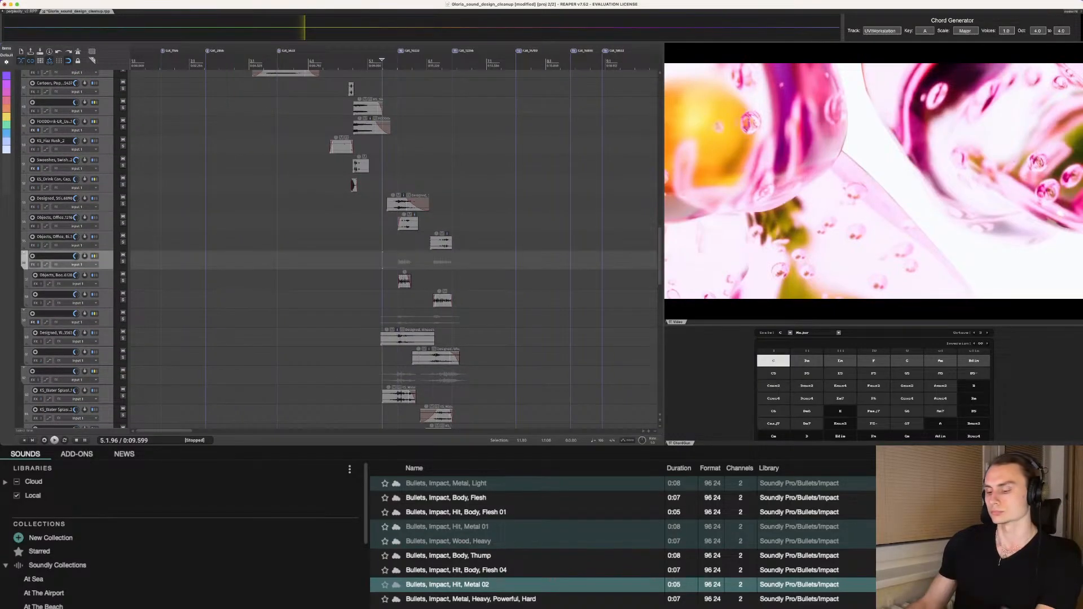
key("space")
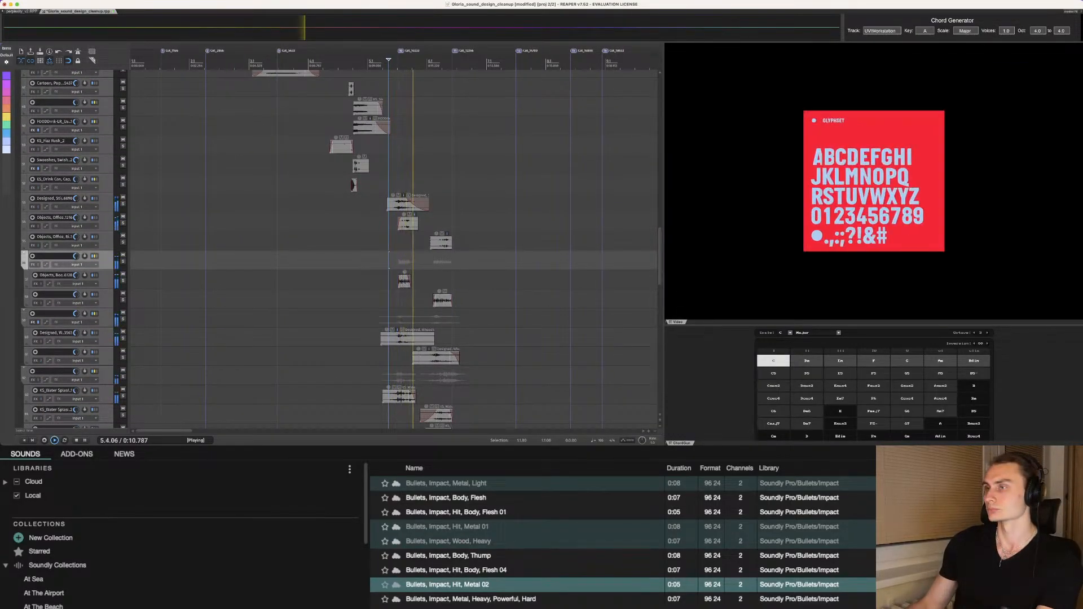
scroll(395, 248, "down", 12)
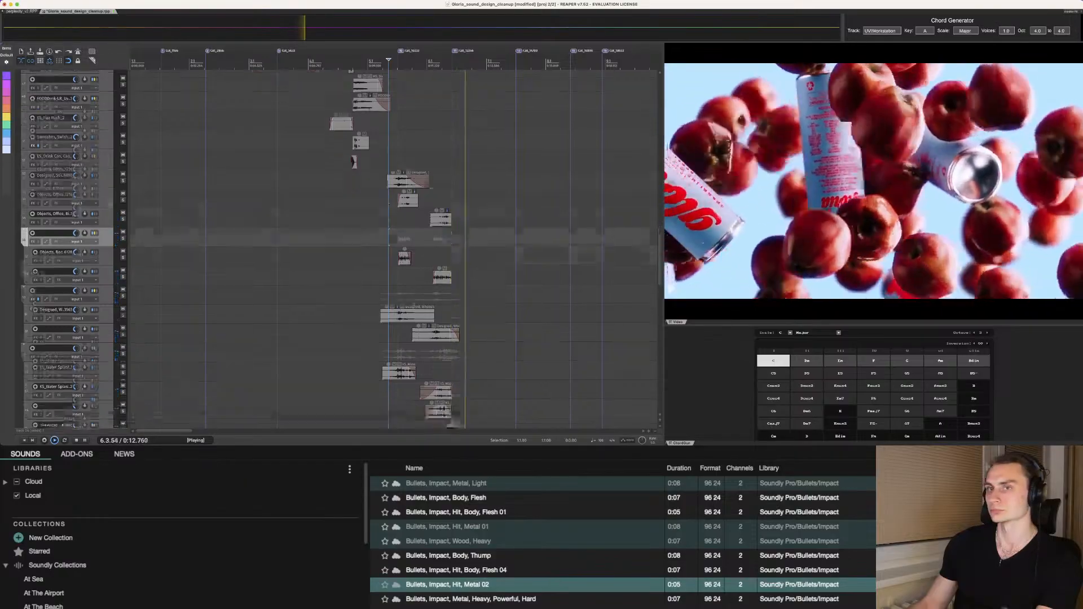
scroll(395, 248, "right", 3)
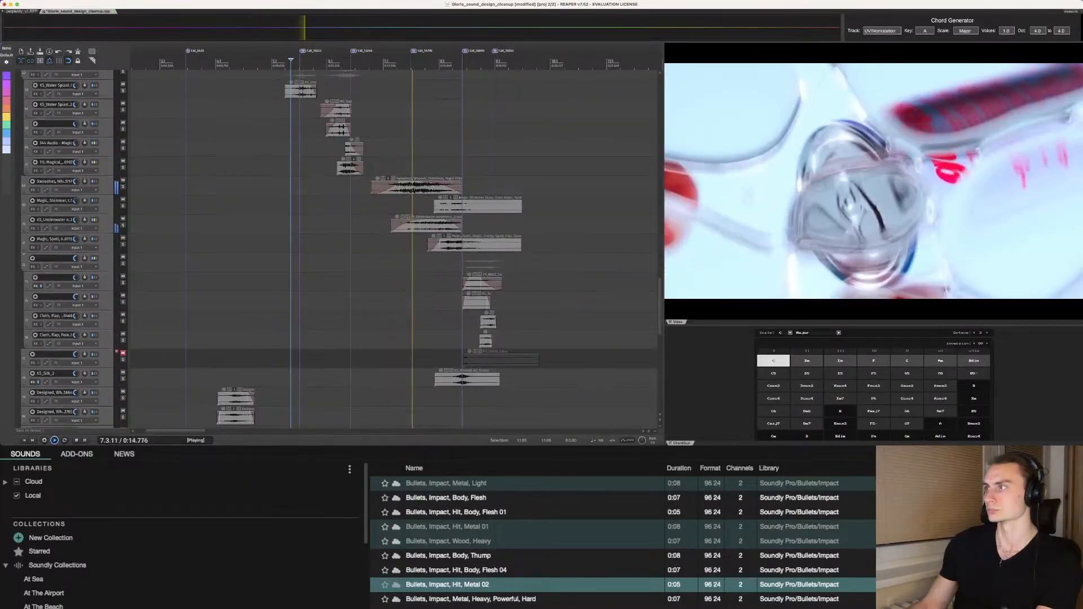
scroll(395, 249, "down", 5)
scroll(395, 248, "down", 1)
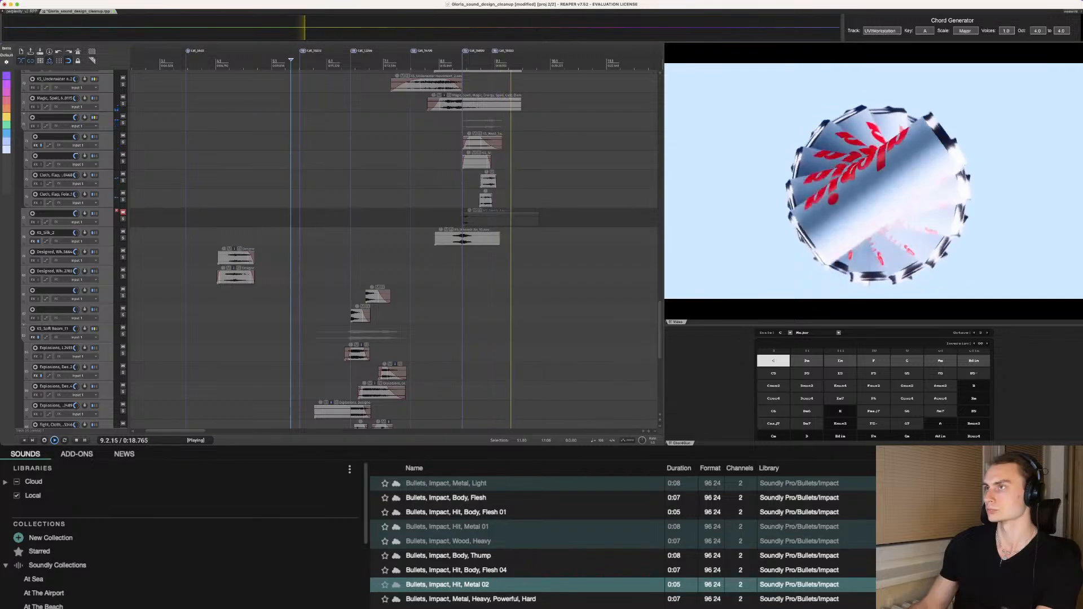
key("space")
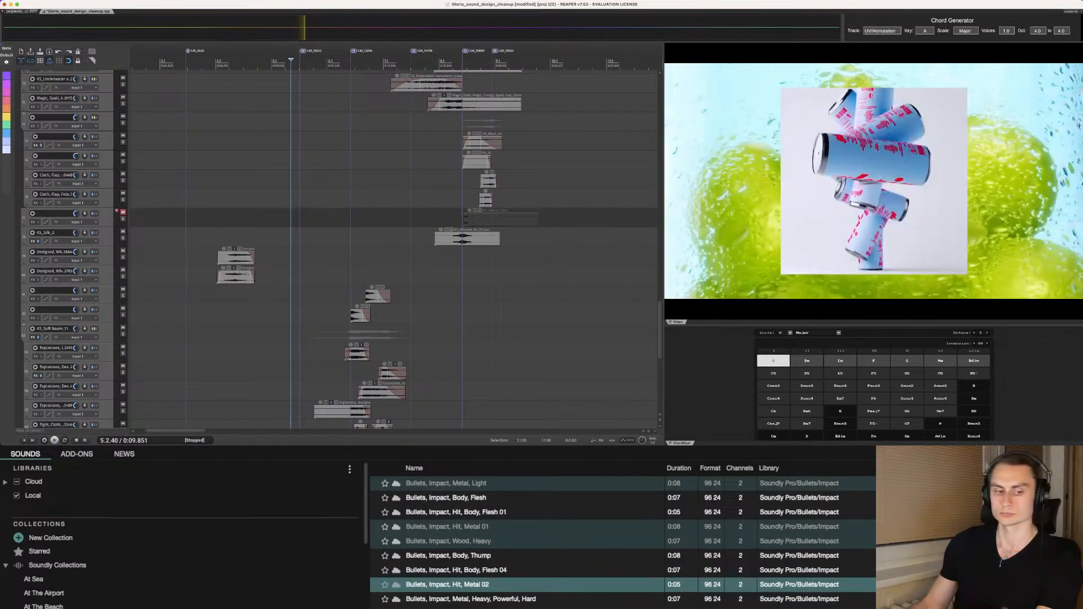
Step: Highlight the muted chord and ambience clips above the music tracks, and clear the selection
scroll(395, 249, "up", 4)
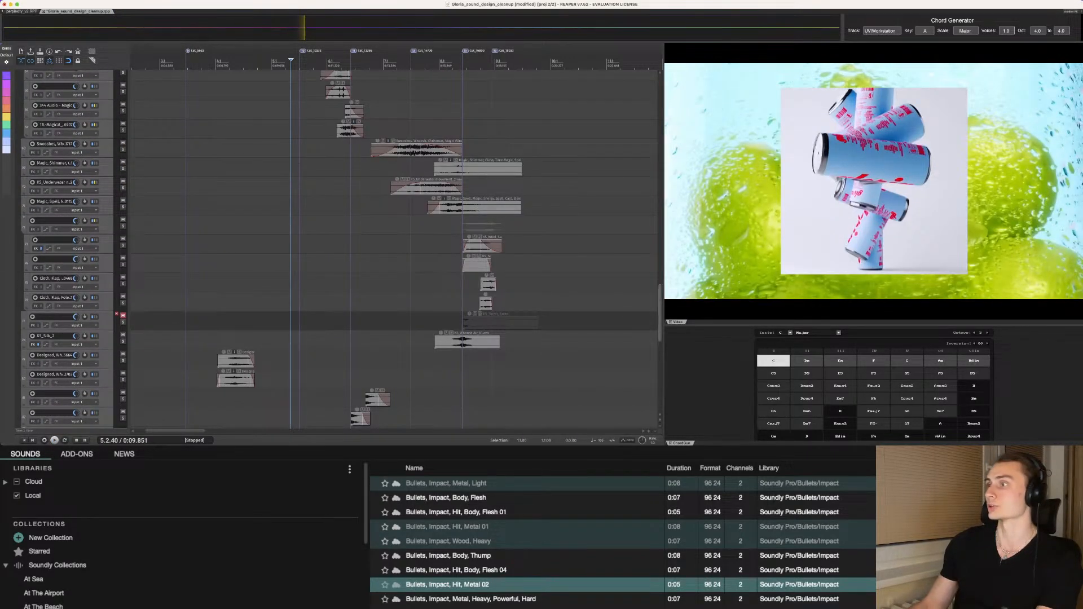
scroll(395, 248, "up", 10)
scroll(395, 248, "left", 3)
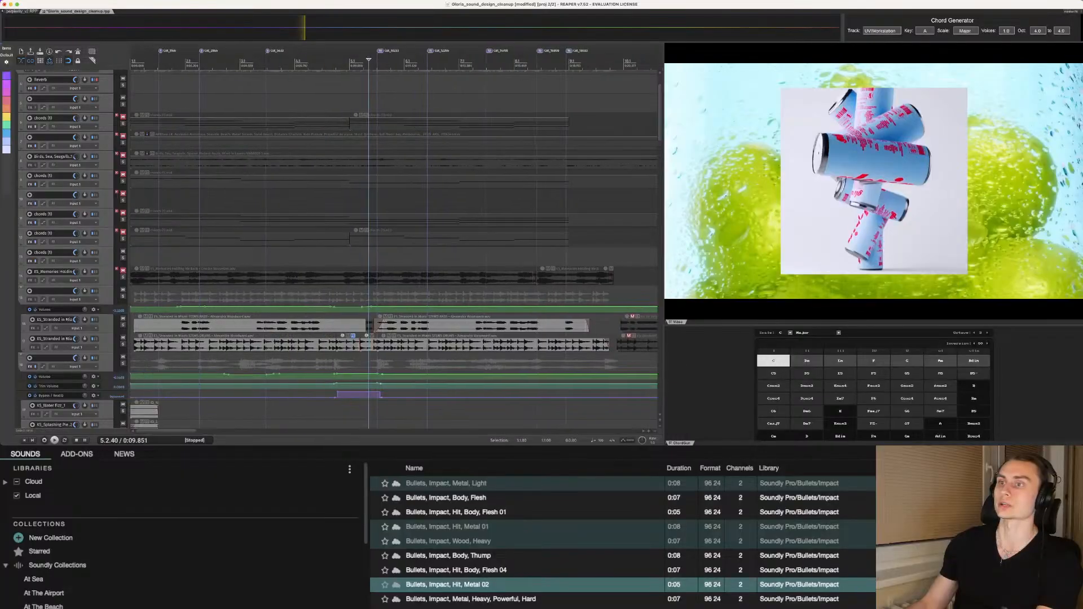
scroll(395, 249, "down", 1)
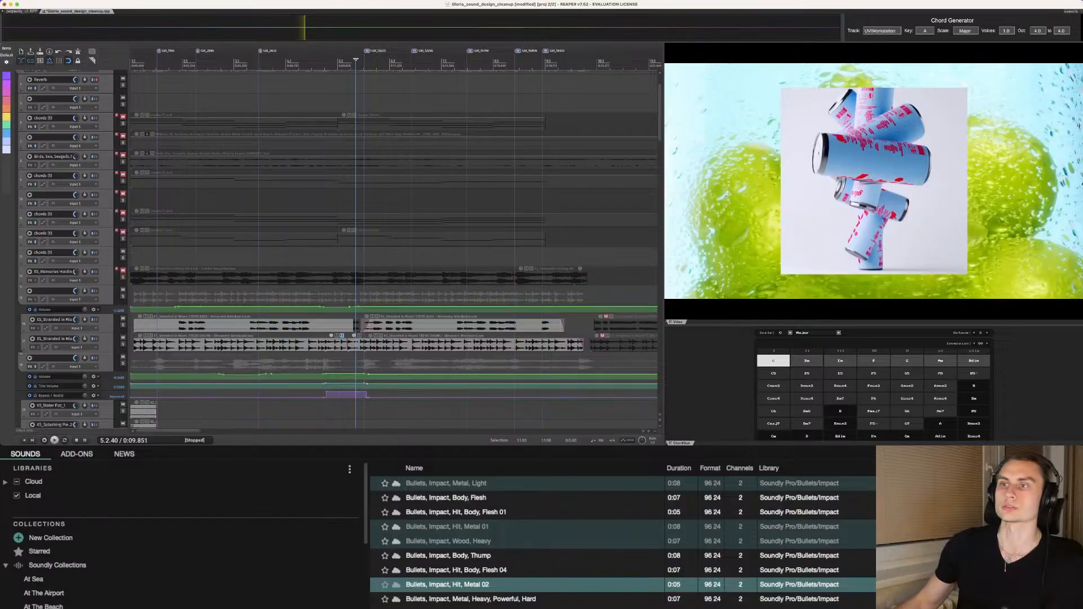
scroll(393, 248, "up", 1)
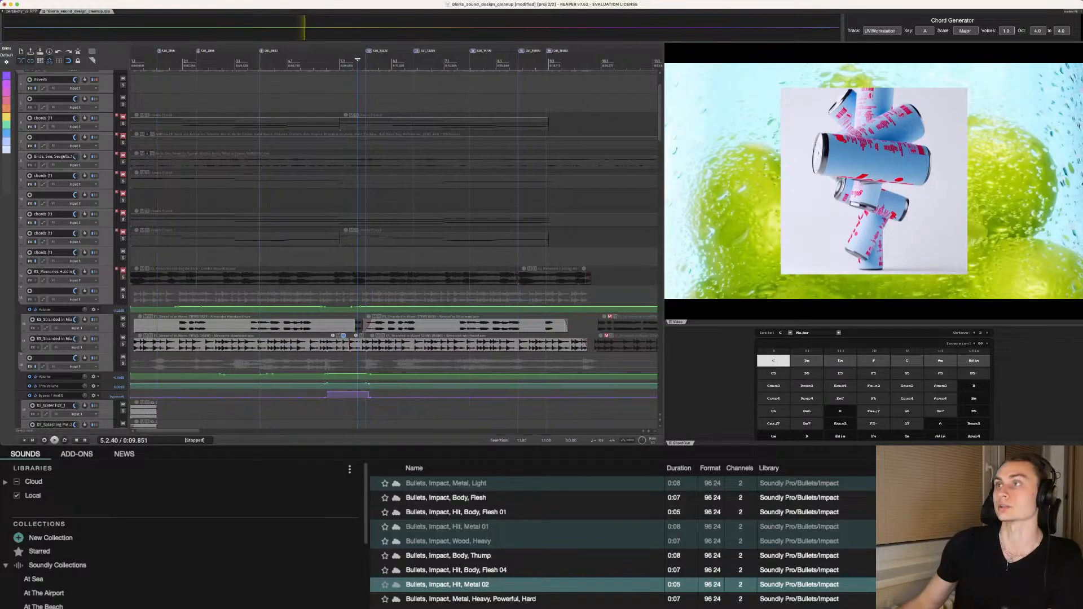
left_click_drag(598, 115, 371, 242)
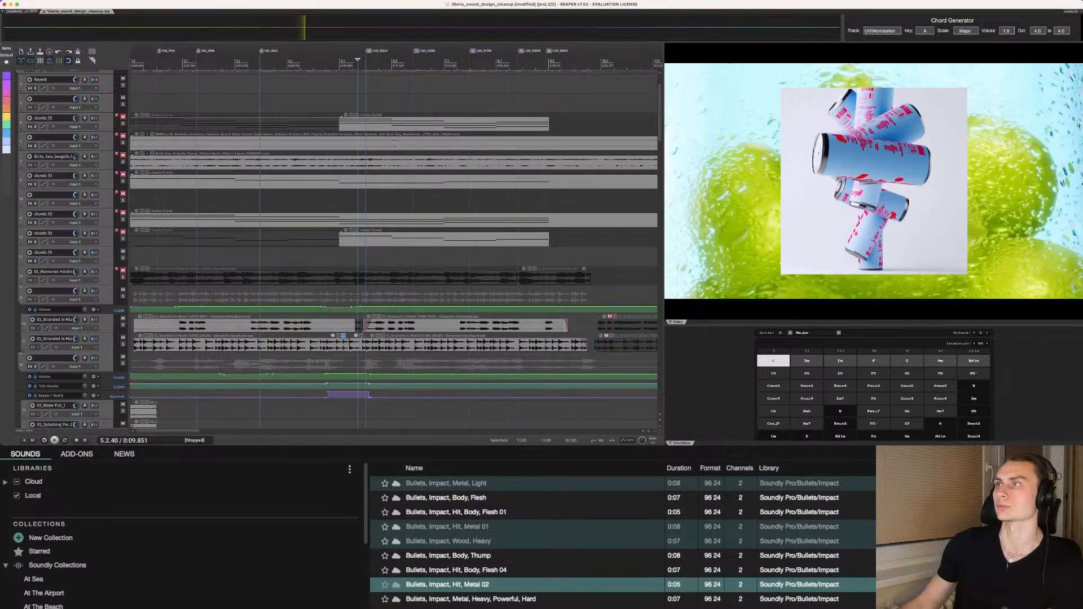
left_click(605, 122)
scroll(605, 123, "down", 1)
scroll(394, 248, "down", 1)
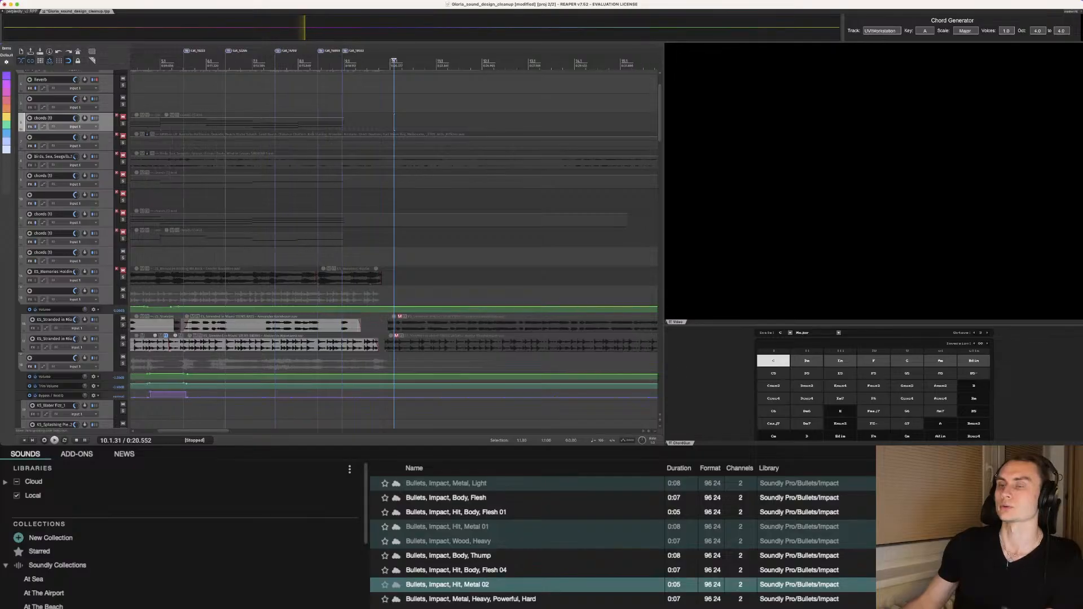
Step: Solo the lower of the two Stranded music stem tracks, play it from 0:09.844, and turn its solo off
left_click(176, 324)
scroll(176, 324, "left", 5)
scroll(177, 324, "up", 1)
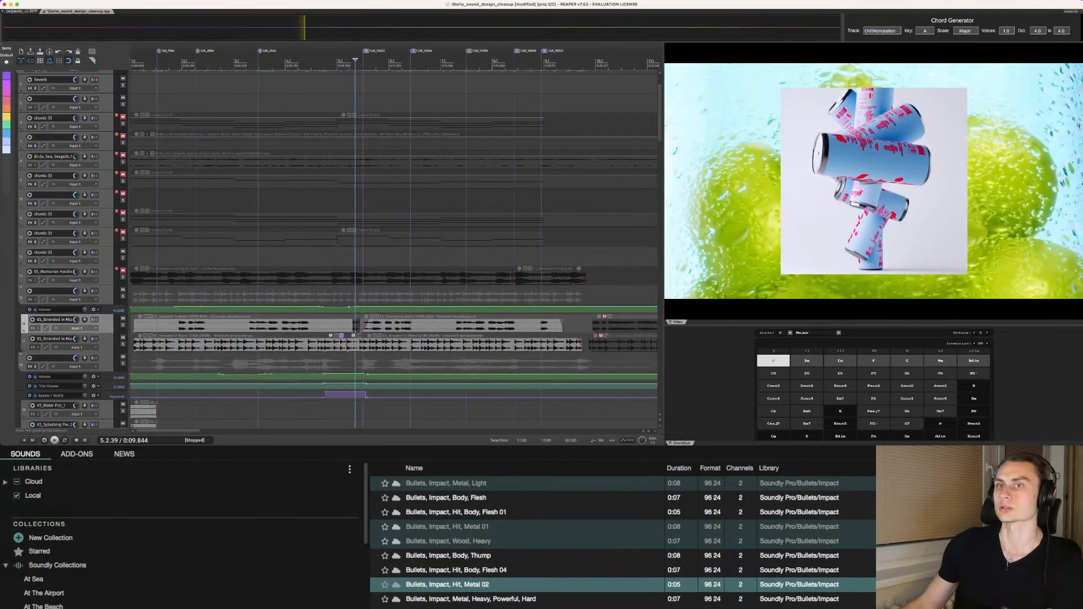
left_click(123, 344)
key("space")
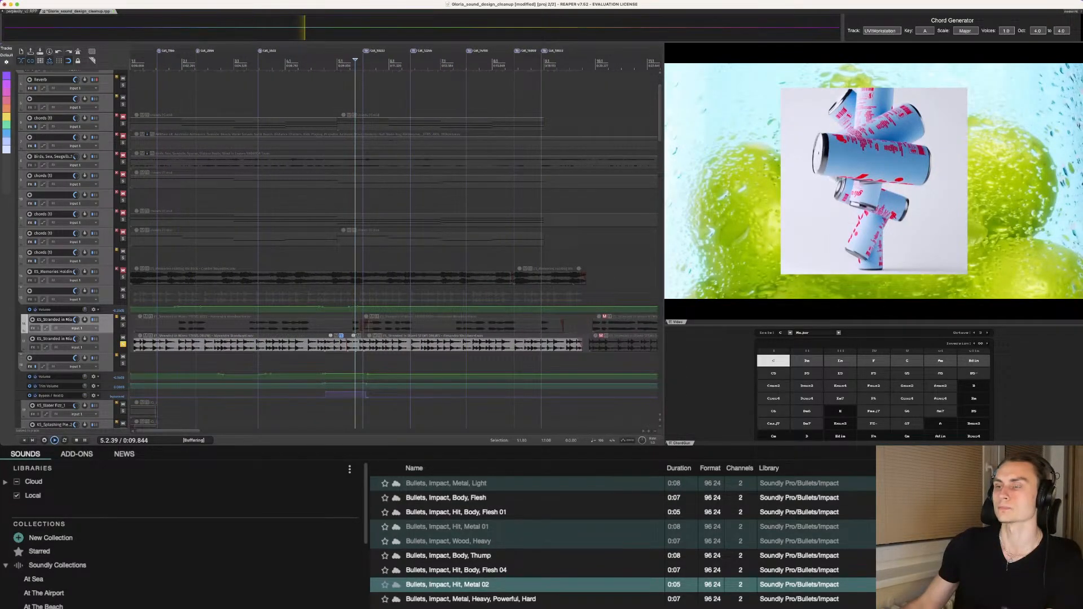
key("space")
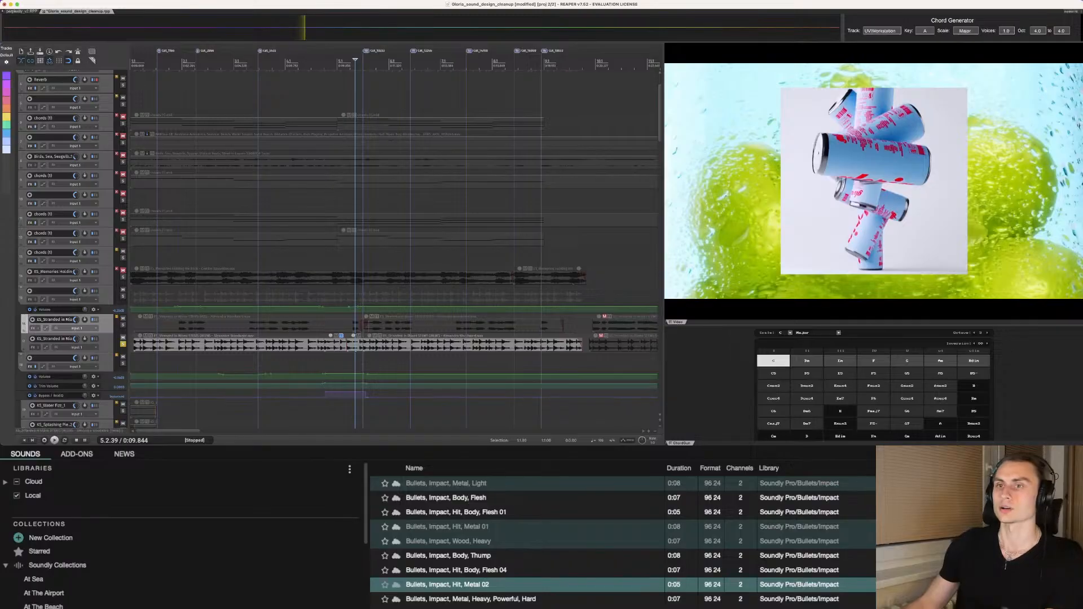
left_click(123, 344)
Step: Examine the layered effect clips down the track list, from the music stems to the closing whoosh and impact tracks
scroll(123, 344, "down", 1)
scroll(339, 248, "down", 6)
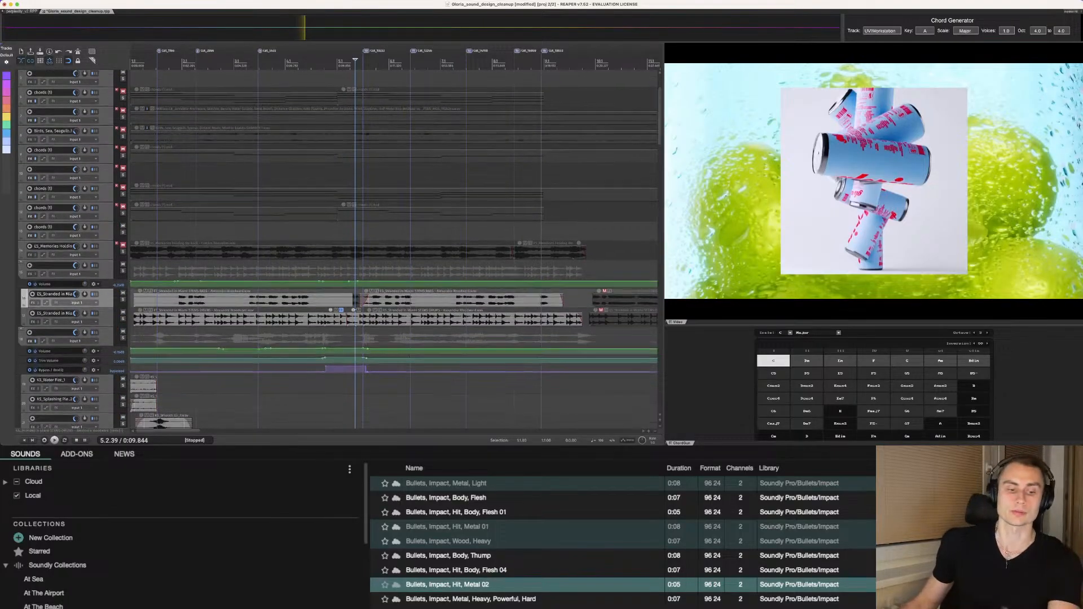
scroll(339, 248, "down", 15)
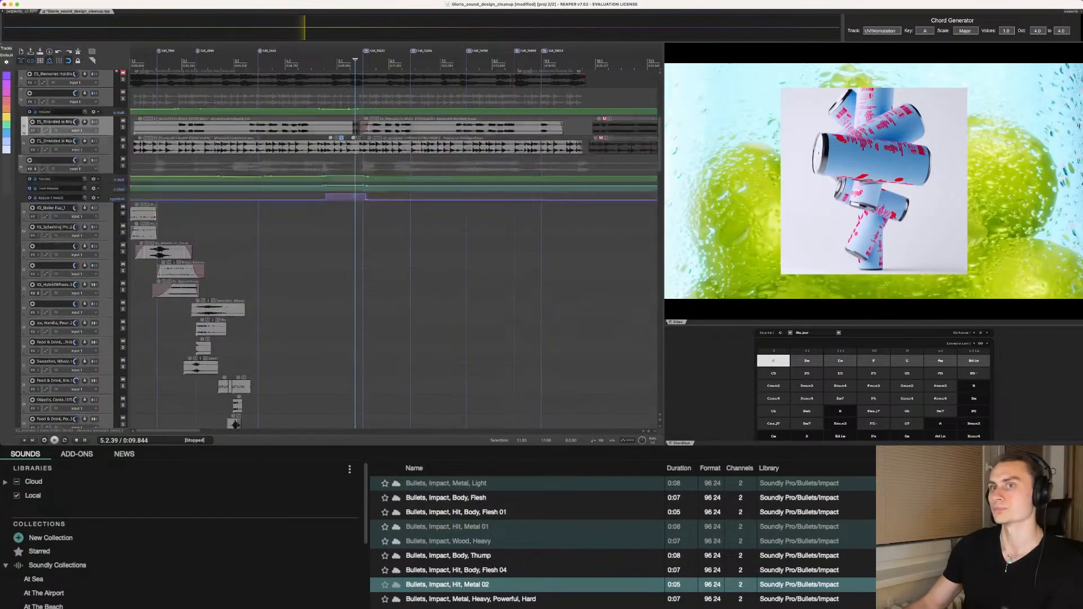
scroll(339, 248, "down", 1)
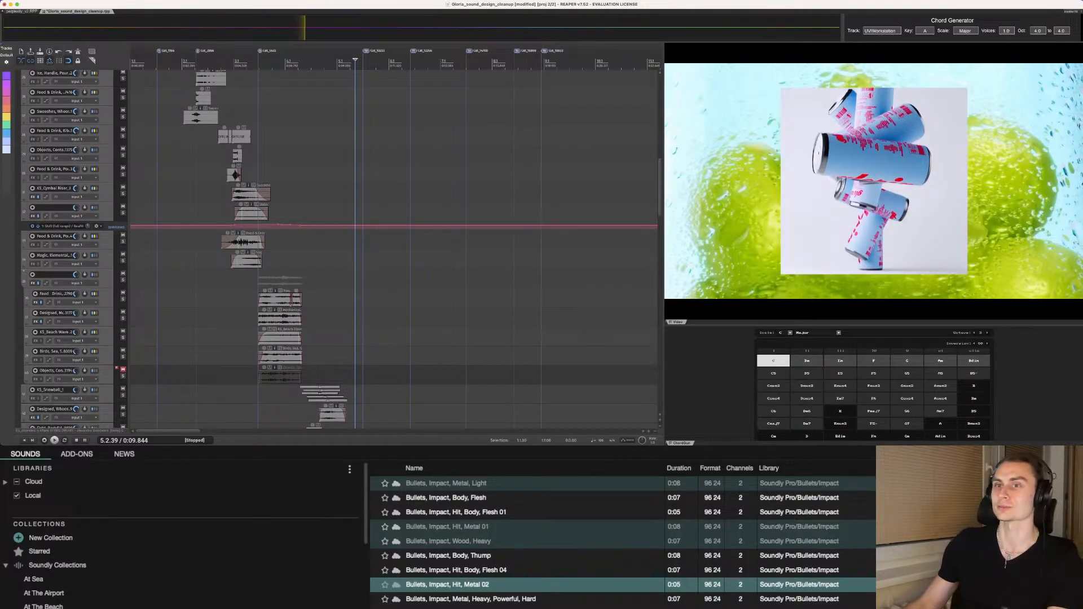
scroll(338, 248, "down", 9)
scroll(339, 248, "down", 20)
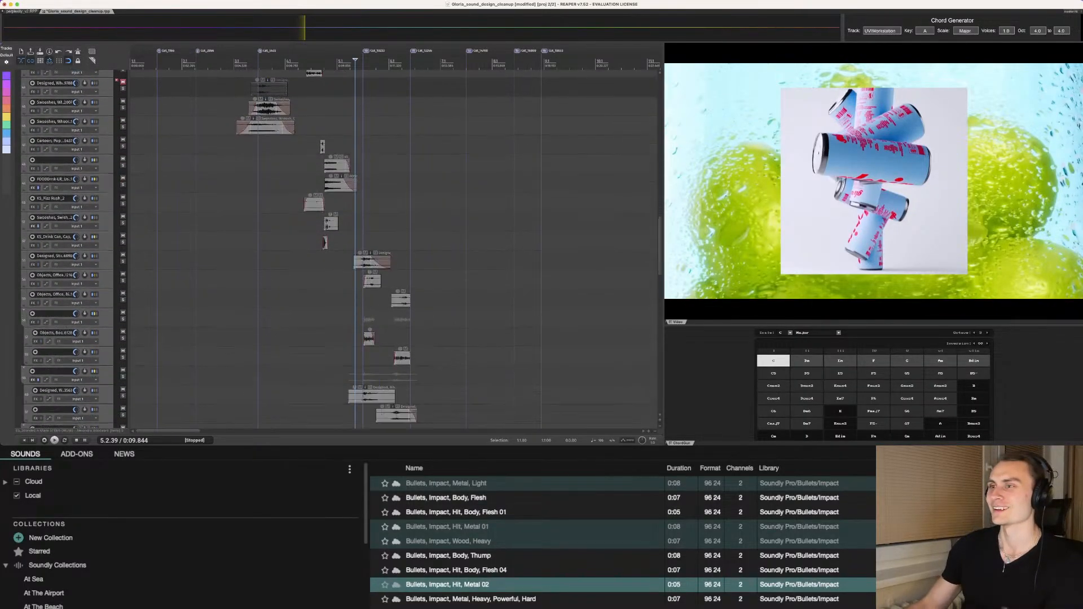
scroll(338, 248, "down", 7)
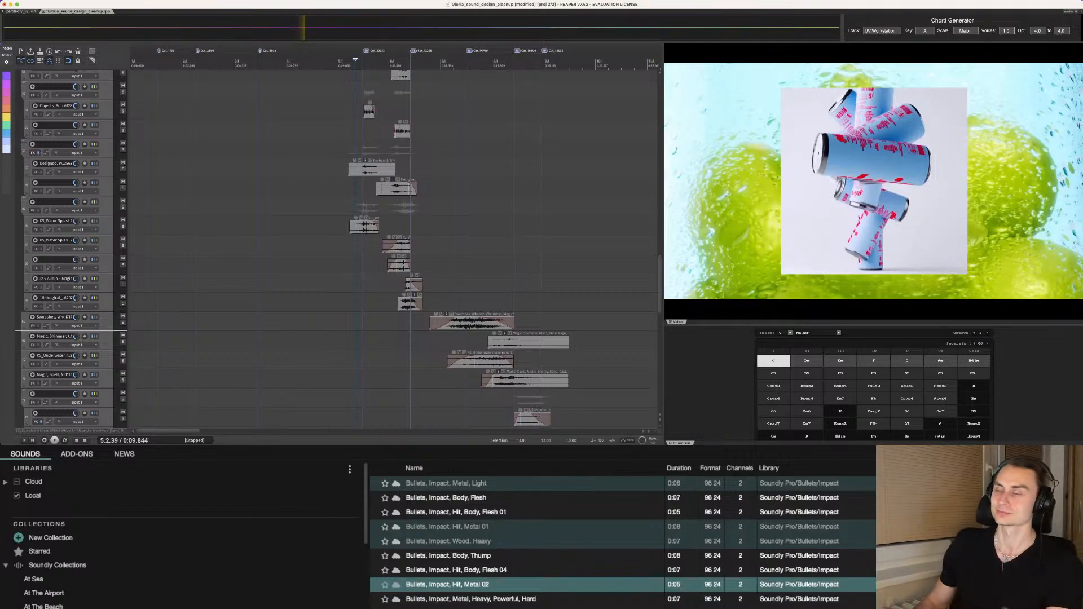
scroll(395, 249, "down", 5)
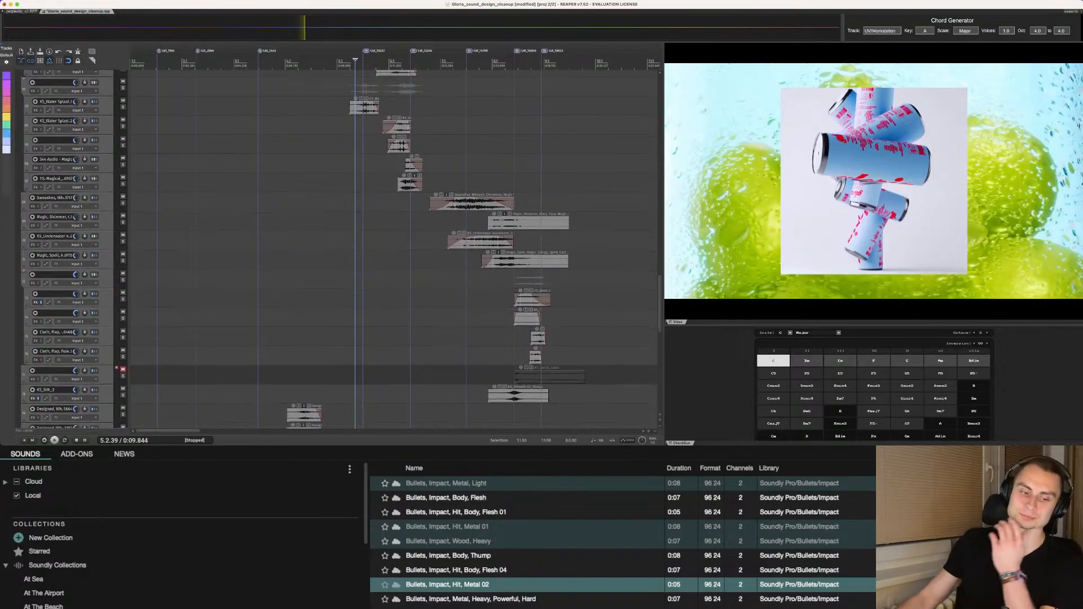
scroll(395, 248, "down", 1)
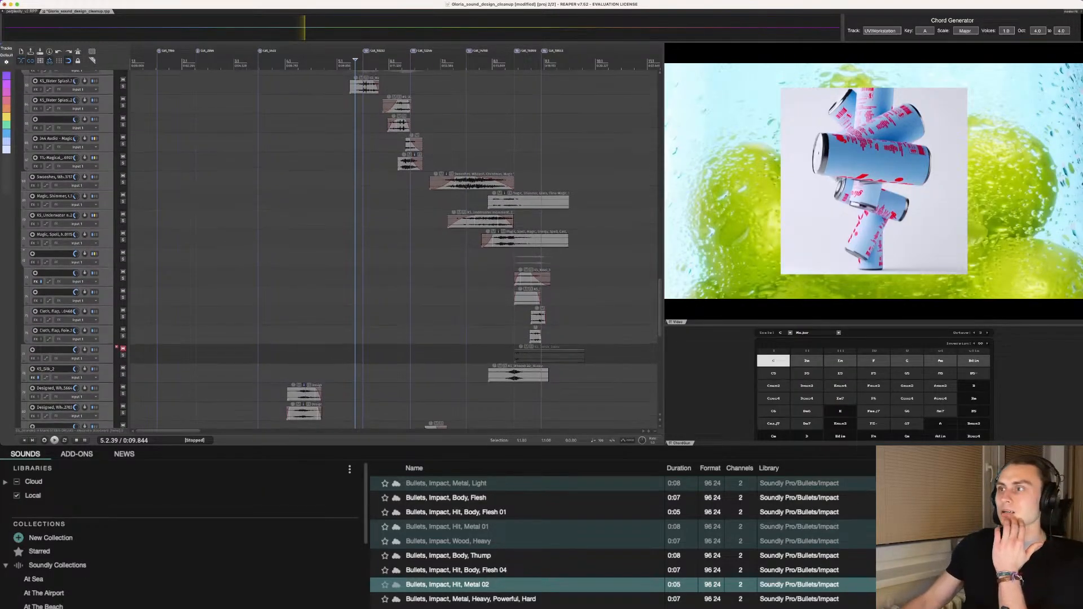
scroll(395, 249, "down", 13)
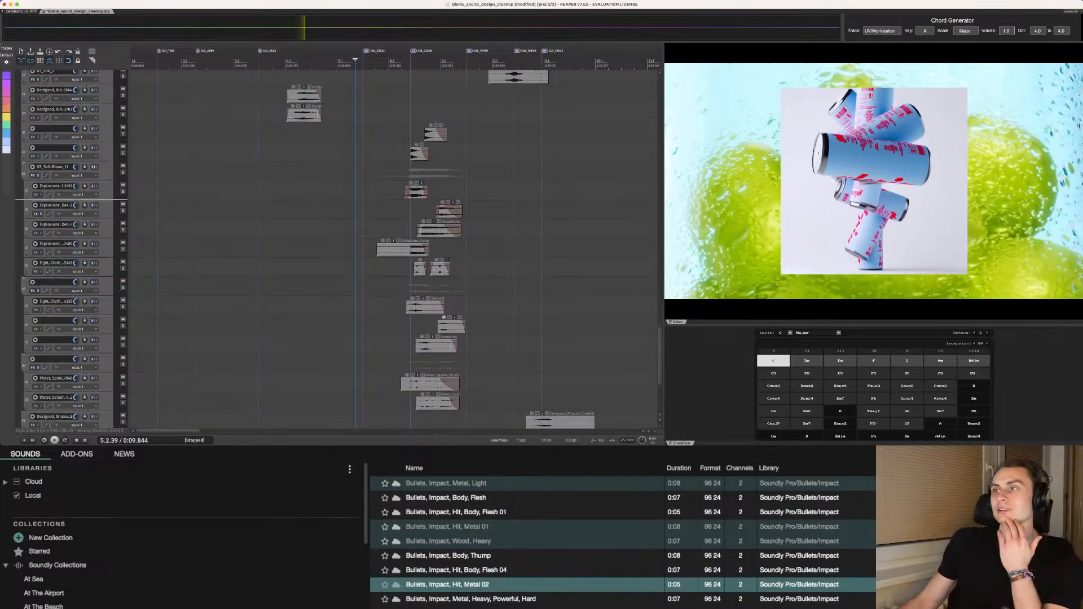
scroll(395, 248, "down", 2)
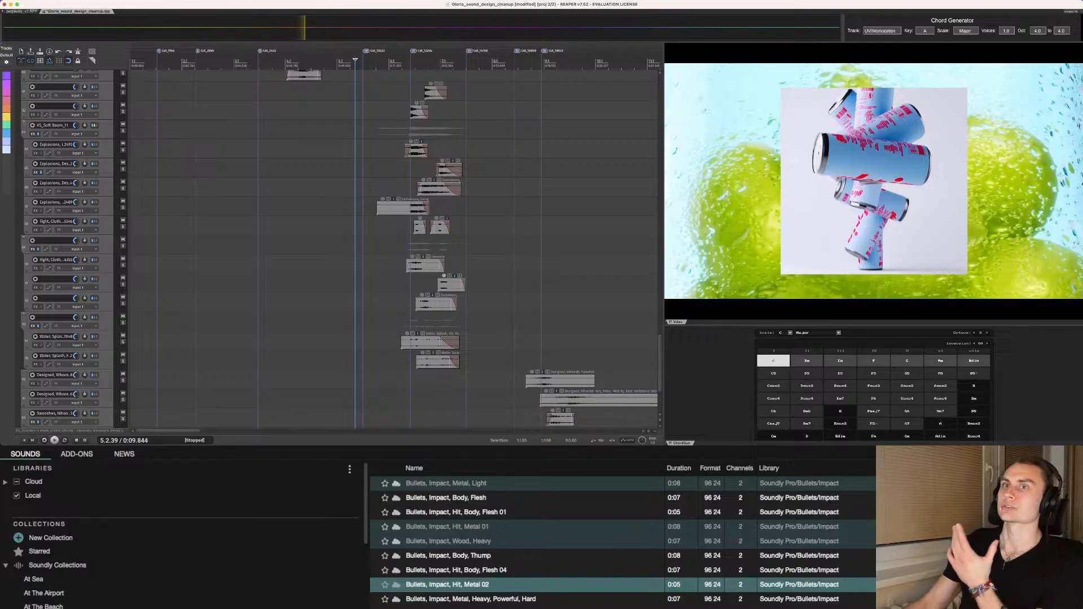
scroll(339, 248, "down", 1)
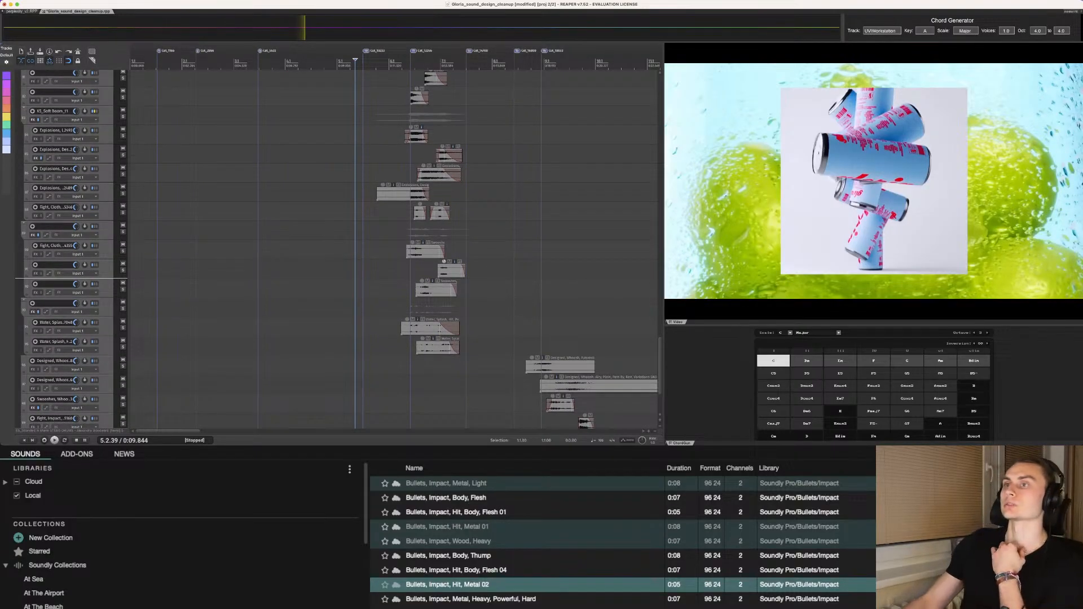
scroll(339, 248, "down", 1)
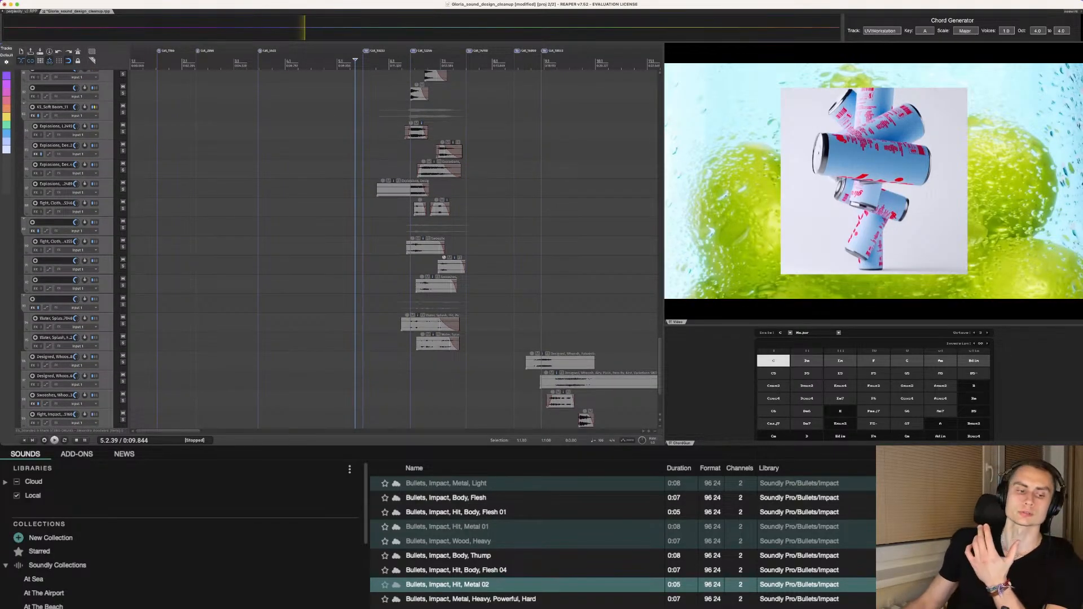
scroll(338, 249, "down", 1)
scroll(339, 248, "down", 2)
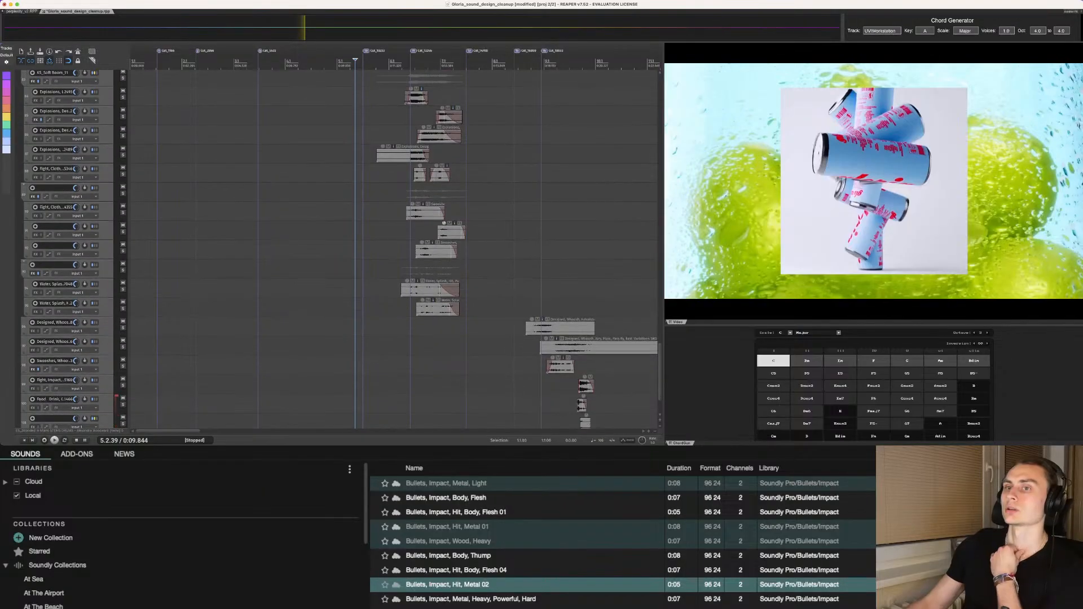
Step: Review the effect layers upward through the track list, from the closing whooshes and impacts to the opening water and ice clips
scroll(338, 248, "down", 4)
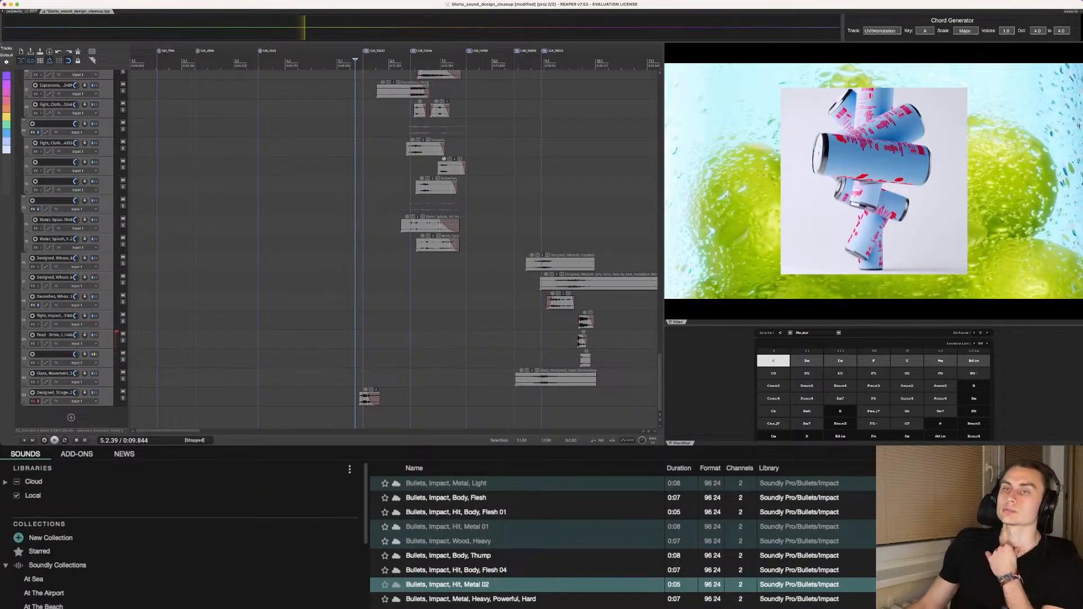
scroll(339, 248, "up", 10)
scroll(339, 248, "up", 4)
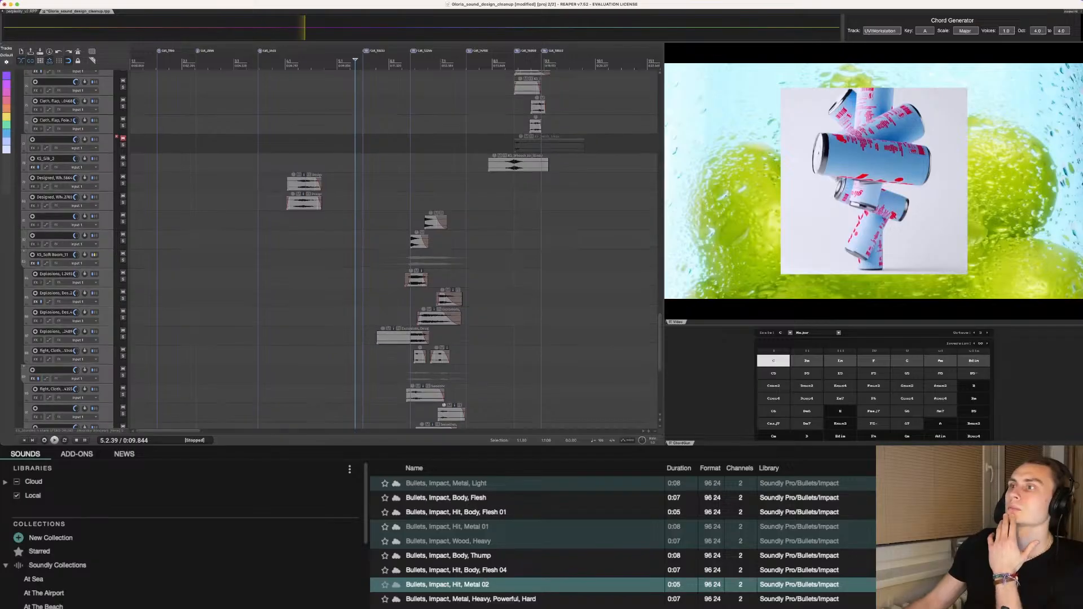
scroll(338, 248, "up", 12)
scroll(339, 249, "up", 6)
scroll(338, 249, "up", 8)
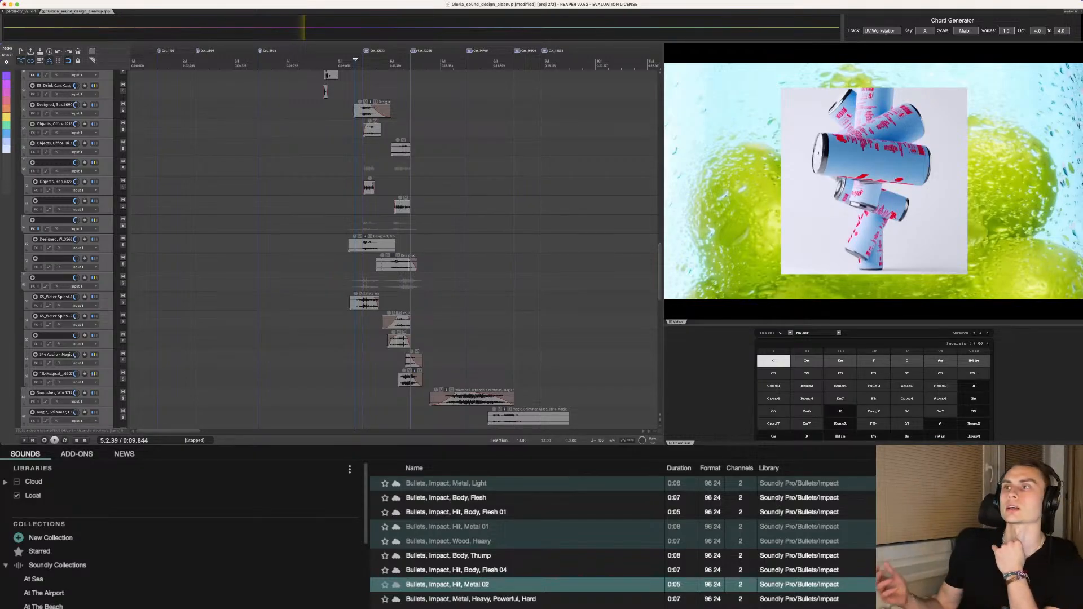
scroll(339, 248, "up", 7)
scroll(339, 249, "up", 14)
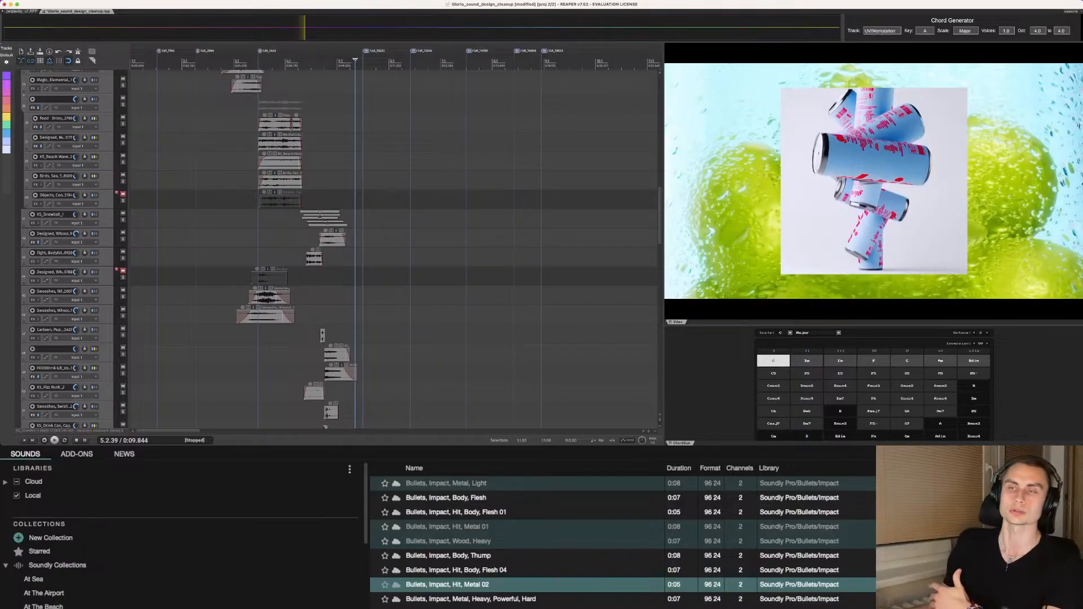
scroll(395, 248, "up", 15)
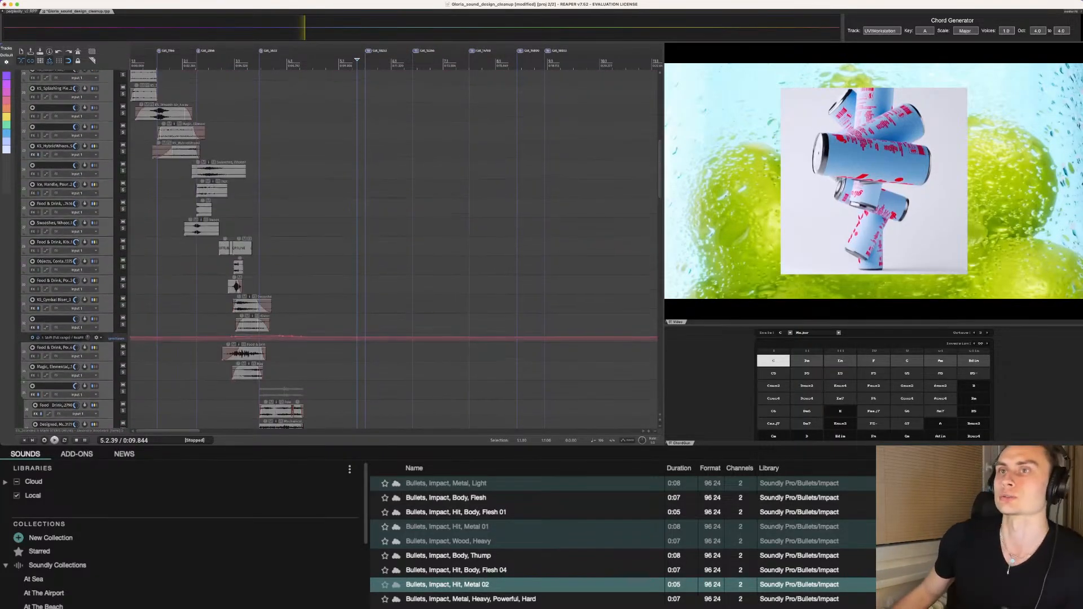
Step: Examine the early effect layers from the music stems down through the ice, drink, beach and swoosh clips
scroll(395, 248, "down", 5)
scroll(395, 249, "down", 3)
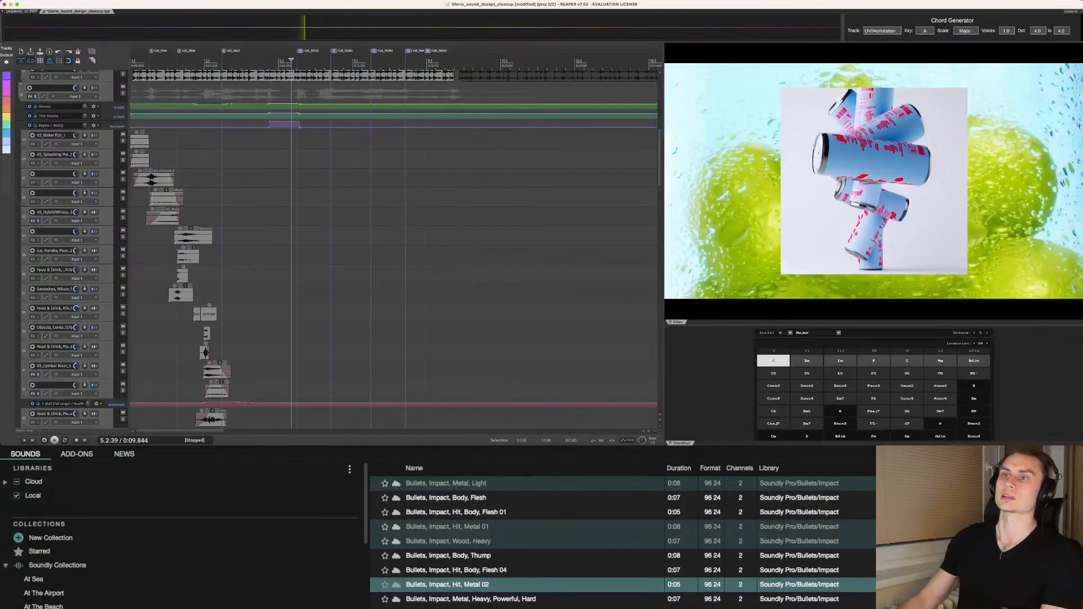
scroll(395, 248, "up", 1)
scroll(395, 248, "up", 3)
scroll(395, 249, "down", 3)
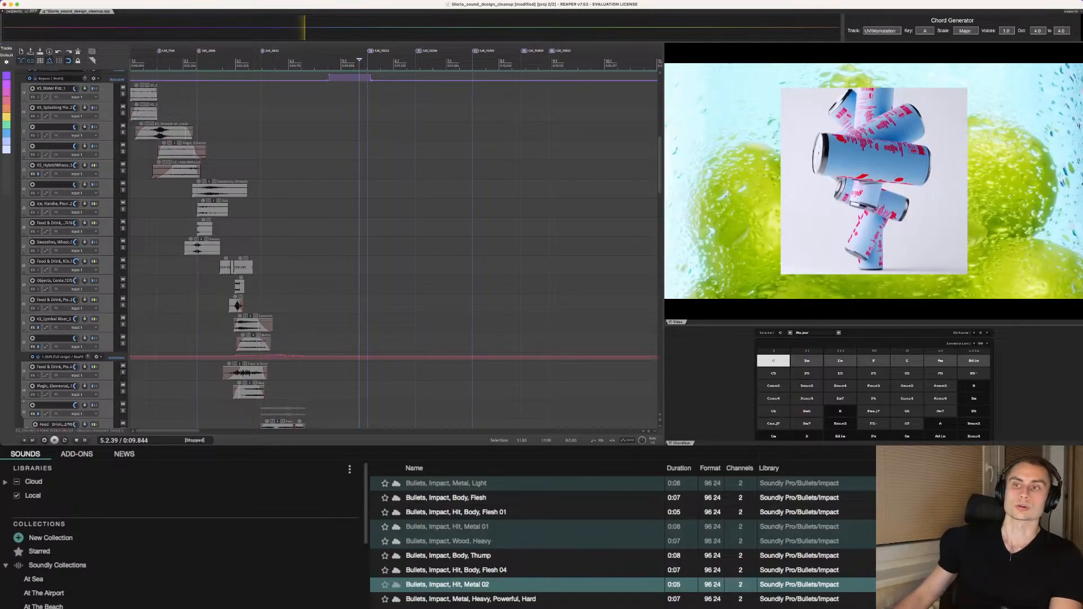
scroll(395, 248, "down", 3)
scroll(396, 248, "down", 5)
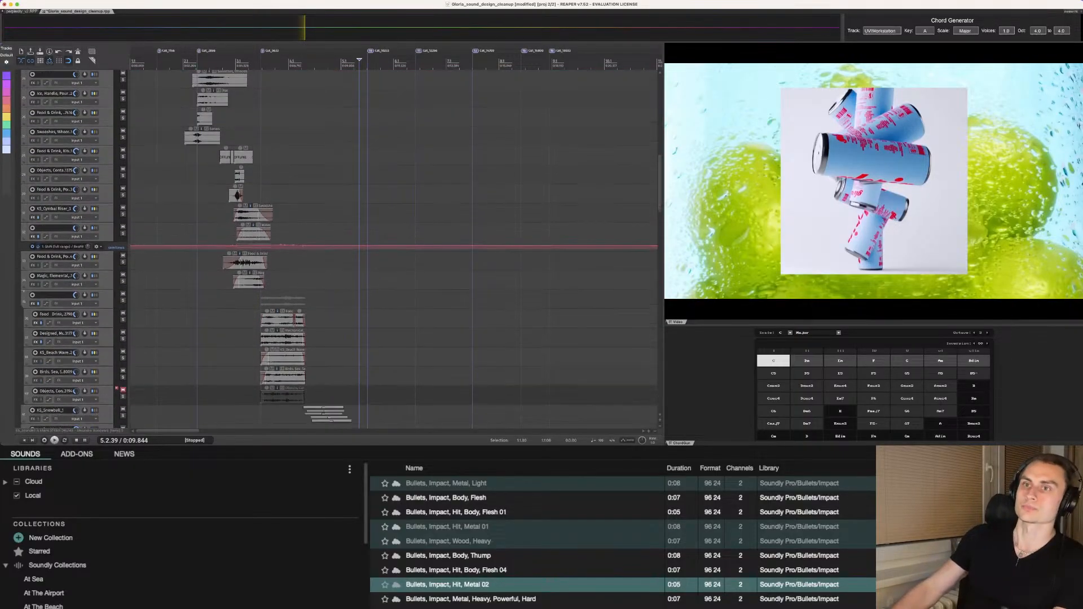
scroll(395, 248, "down", 1)
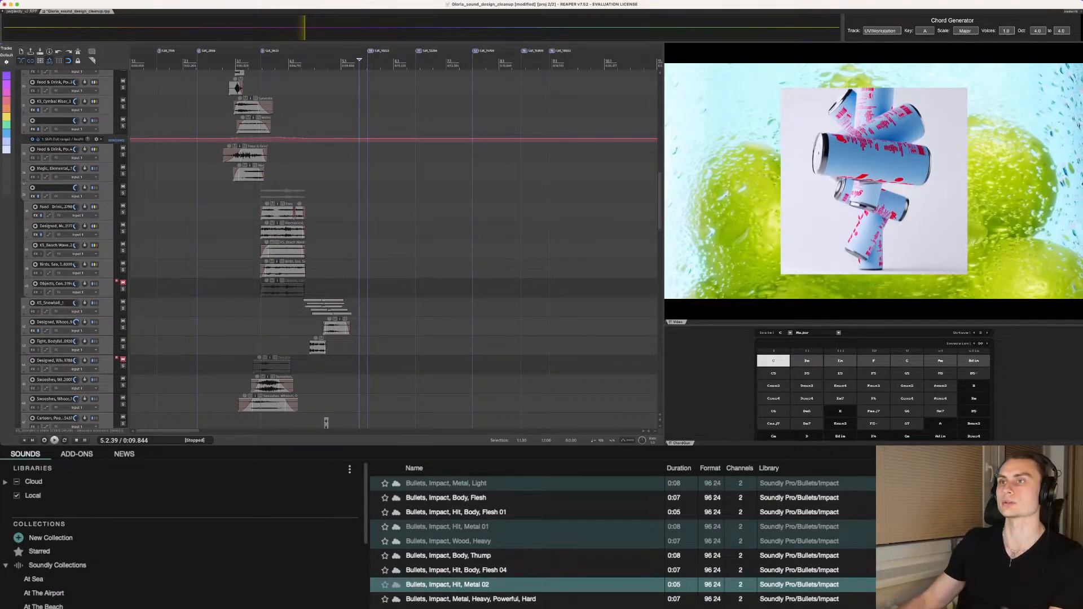
scroll(395, 249, "down", 7)
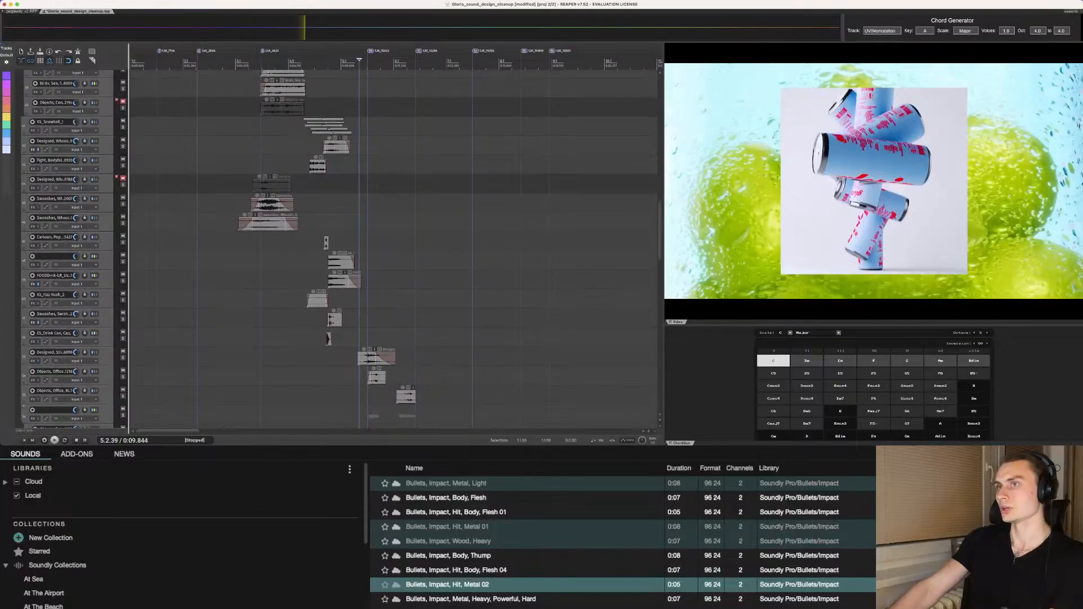
Step: Place the edit cursor at the bubble close-up at 0:05.673 and save the project
left_click(289, 319)
left_click(271, 299)
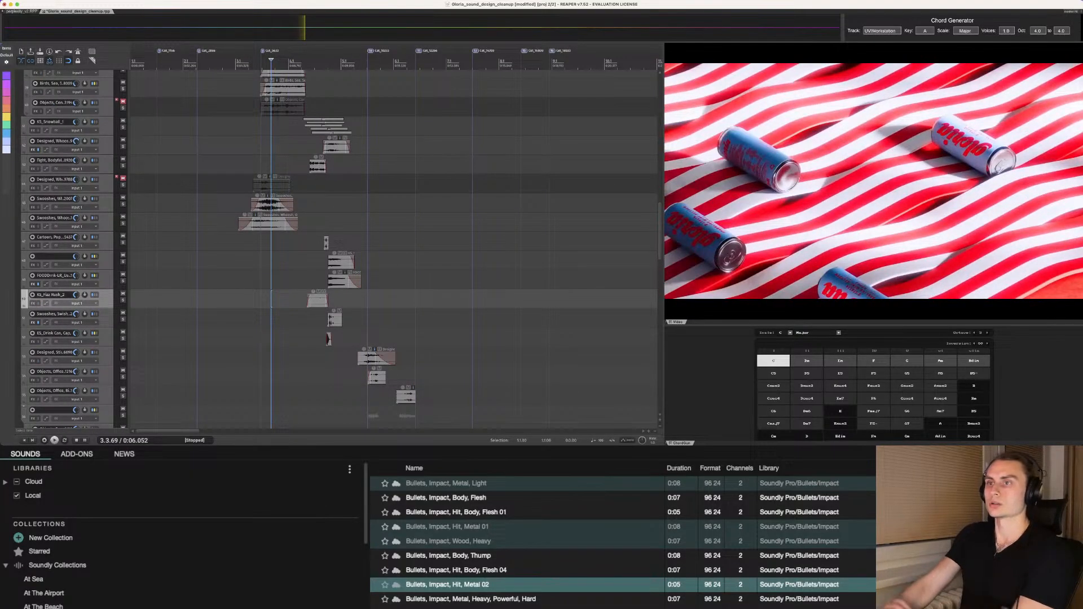
left_click(263, 299)
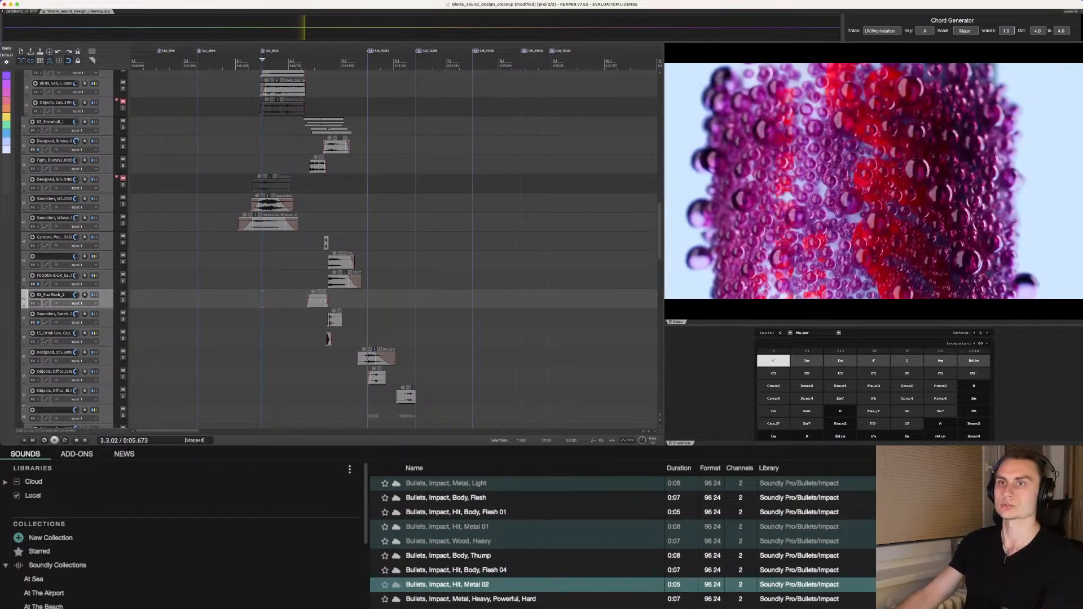
scroll(395, 248, "down", 4)
key("ctrl+s")
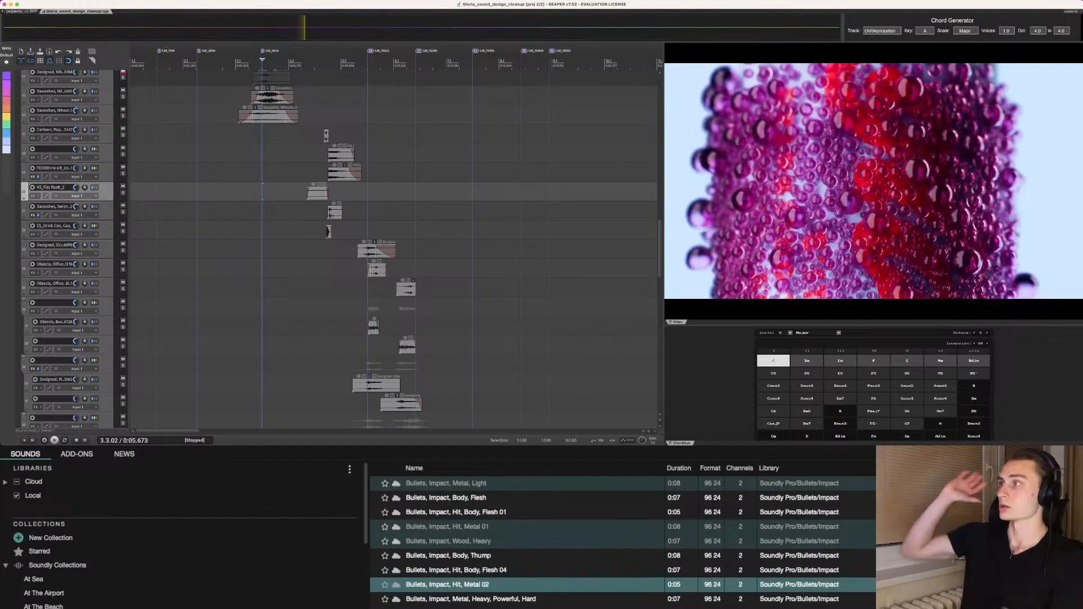
Step: Examine the remaining effect layers from the can-opening clips through the splashes, shimmers and explosions to the closing whooshes
scroll(395, 249, "down", 9)
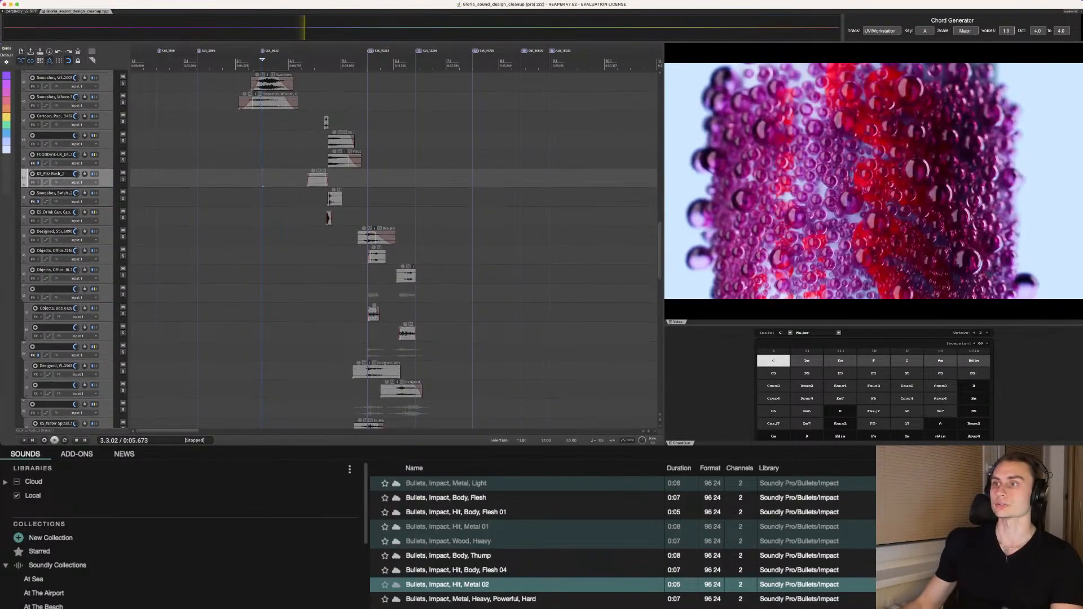
scroll(395, 248, "down", 3)
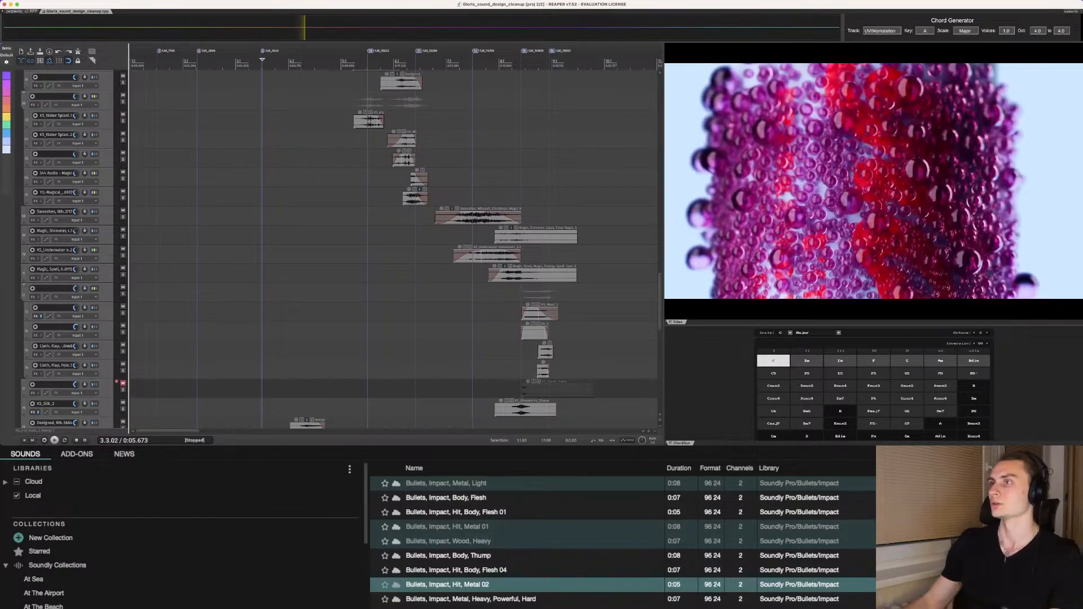
scroll(395, 249, "down", 4)
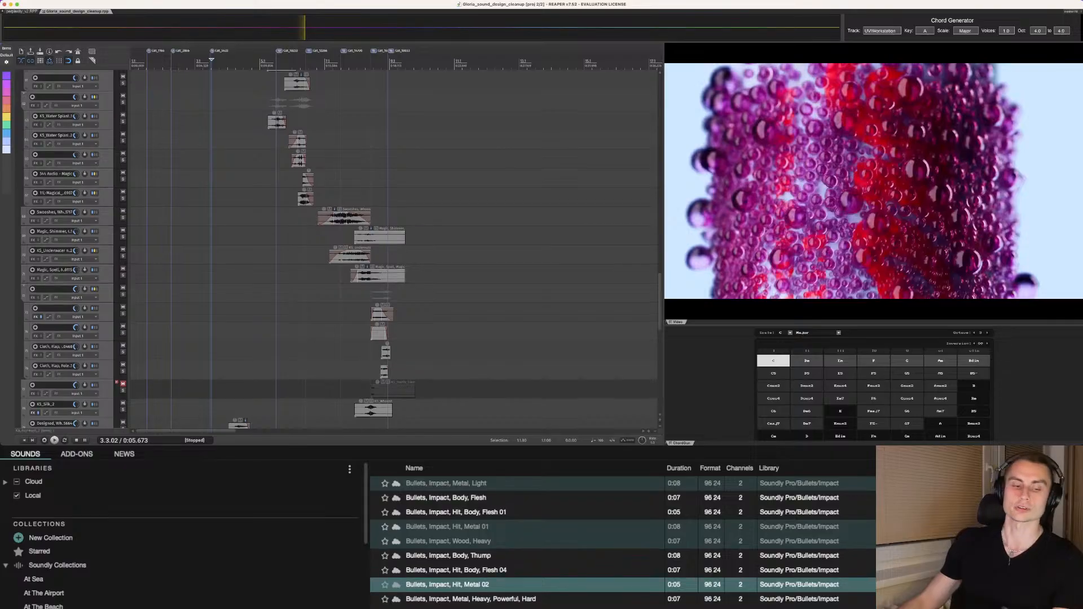
scroll(338, 248, "down", 1)
scroll(339, 248, "down", 4)
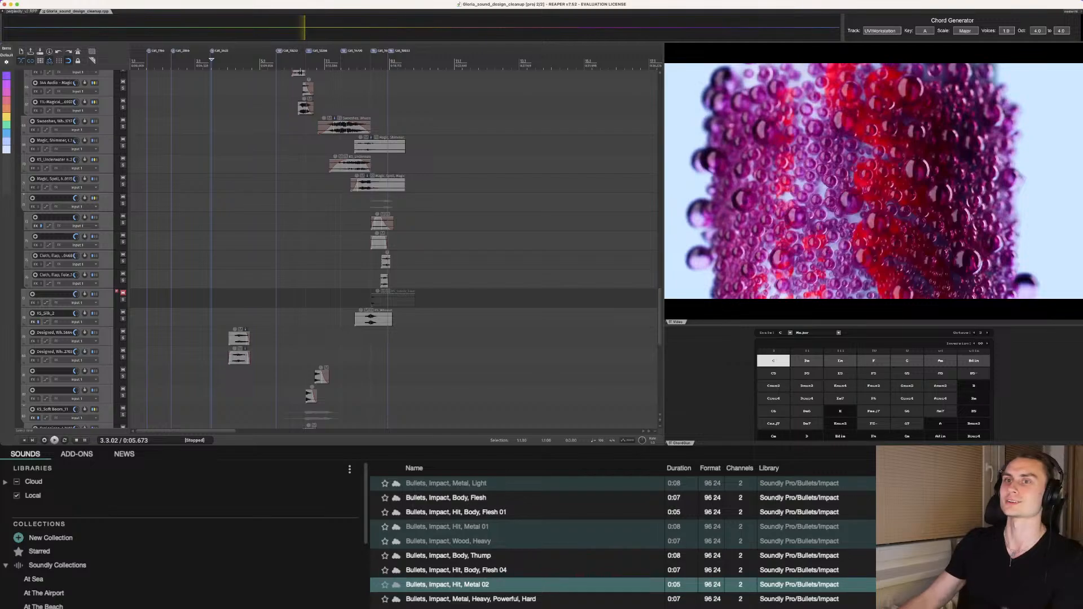
scroll(339, 248, "down", 8)
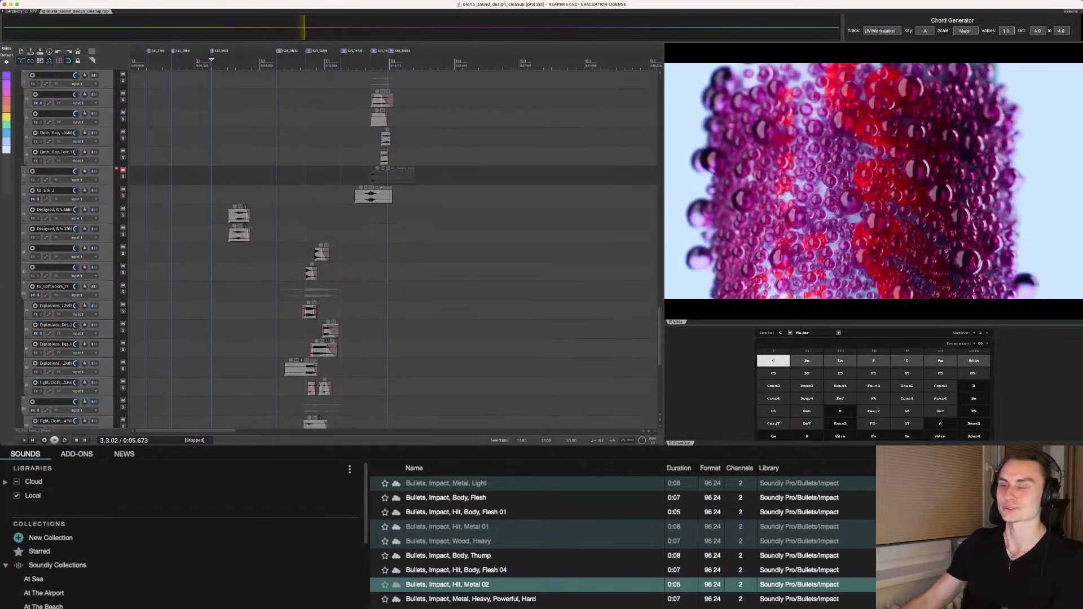
scroll(367, 307, "down", 12)
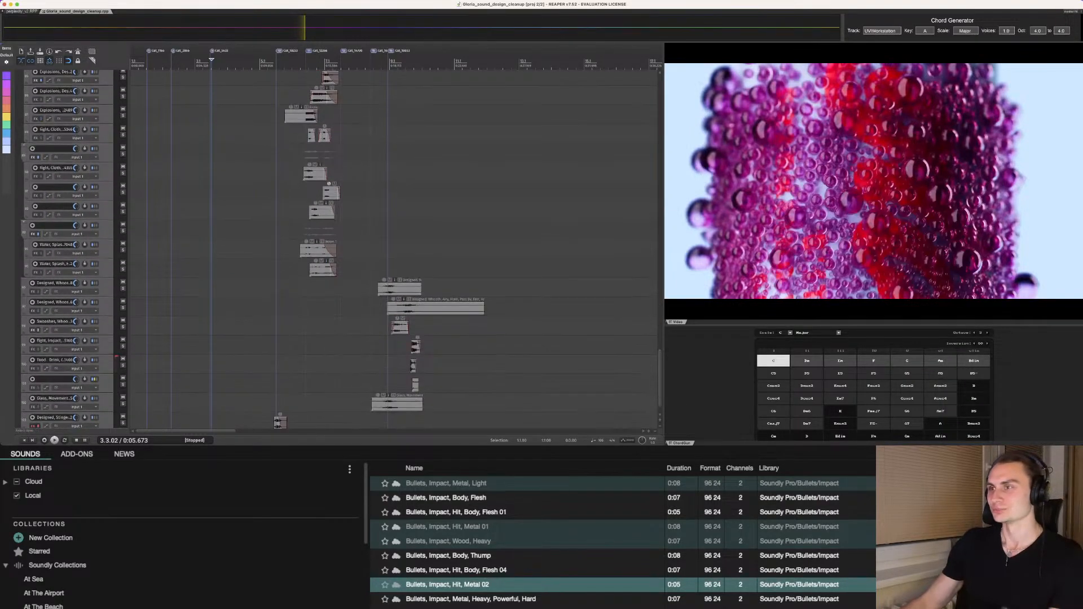
Step: Solo the upper of the two closing designed whoosh tracks, play it from 0:17.783, and turn its solo off
left_click(366, 306)
left_click(386, 269)
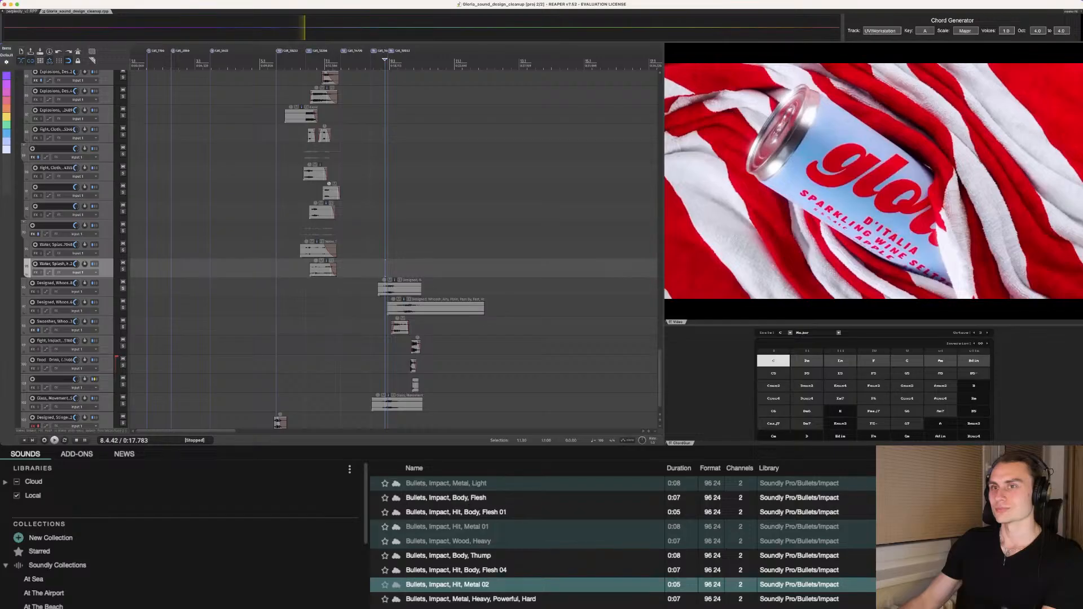
left_click(123, 288)
key("space")
key("space")
left_click(123, 288)
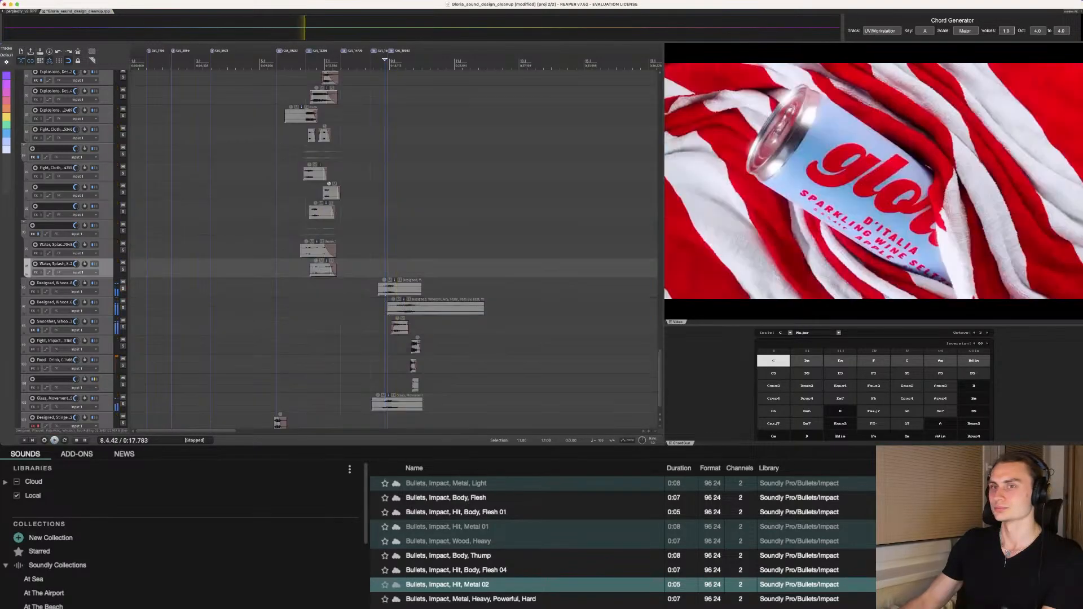
Step: Solo the long closing designed whoosh track, play it from 0:17.783, turn its solo off, and move the edit cursor to 0:17.271
left_click(123, 307)
key("space")
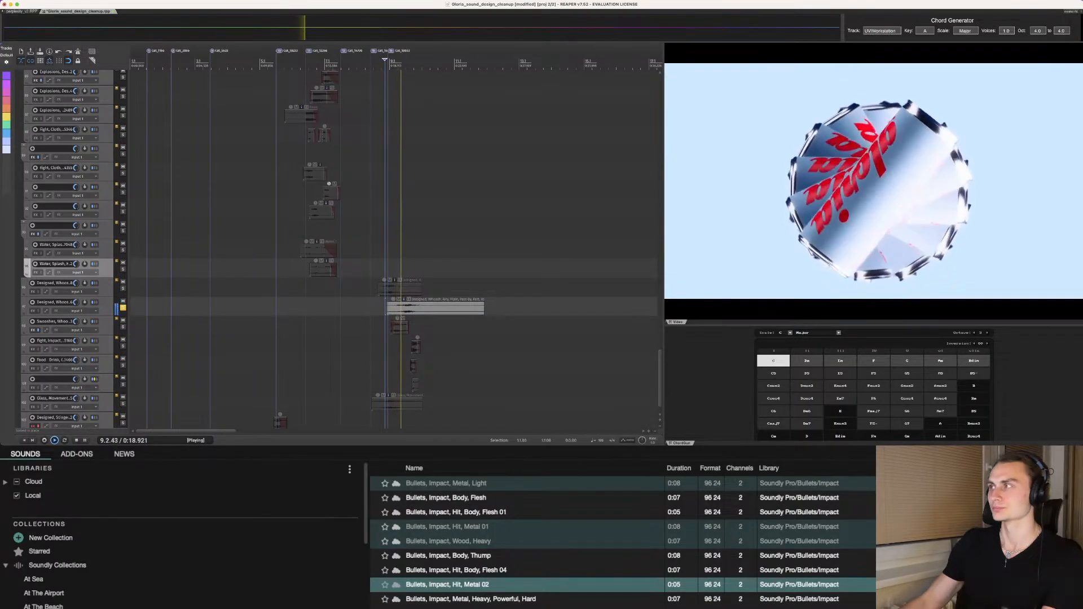
key("space")
key("space")
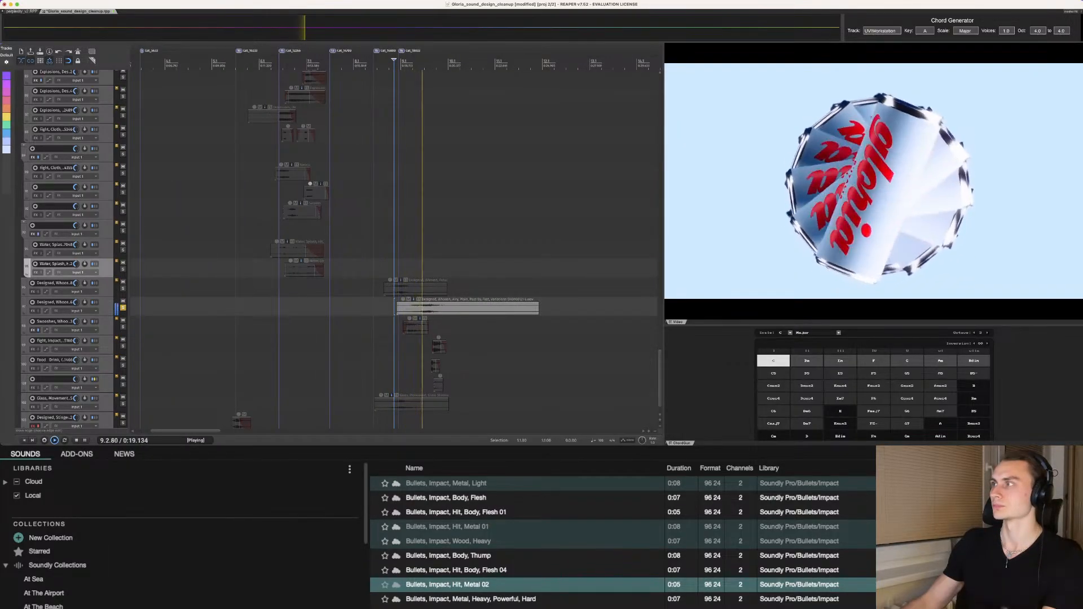
key("space")
left_click(383, 307)
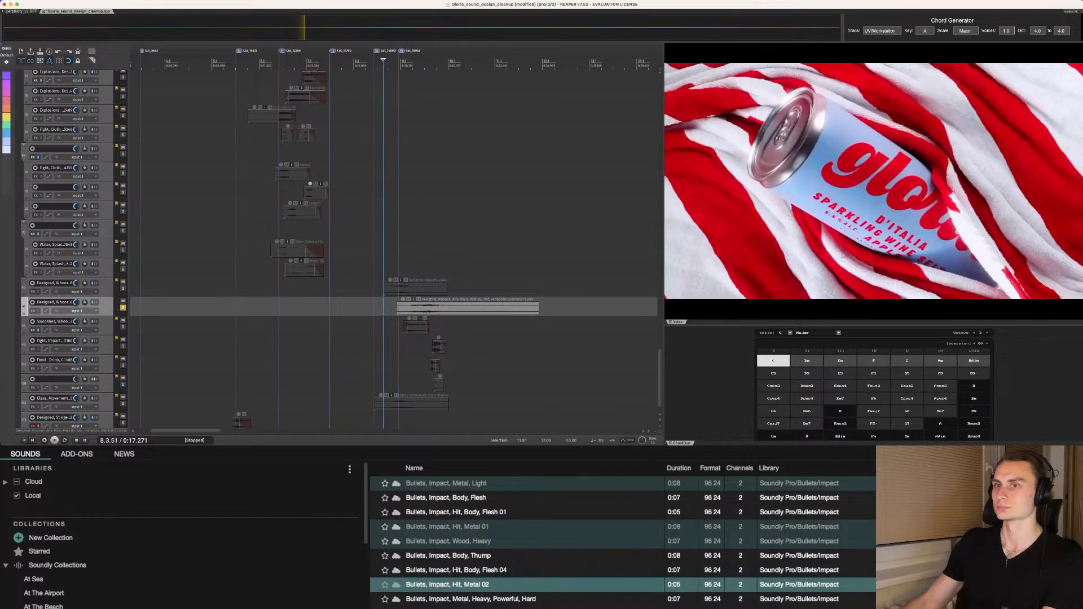
key("super+Tab")
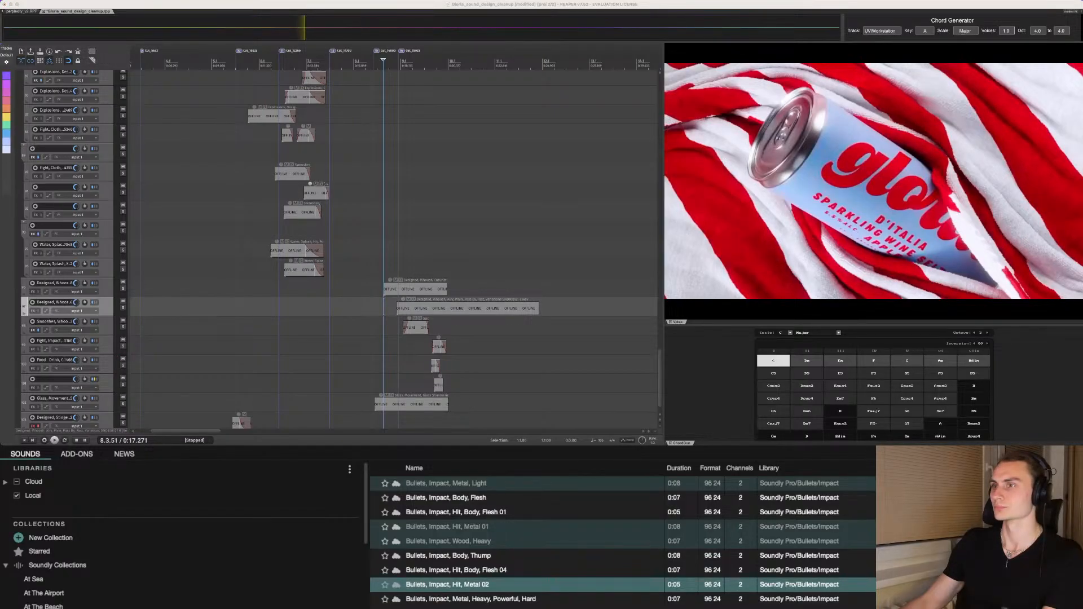
Step: Play the full mix from 0:17.483 through the spinning-can shot and stop playback
left_click(387, 327)
key("space")
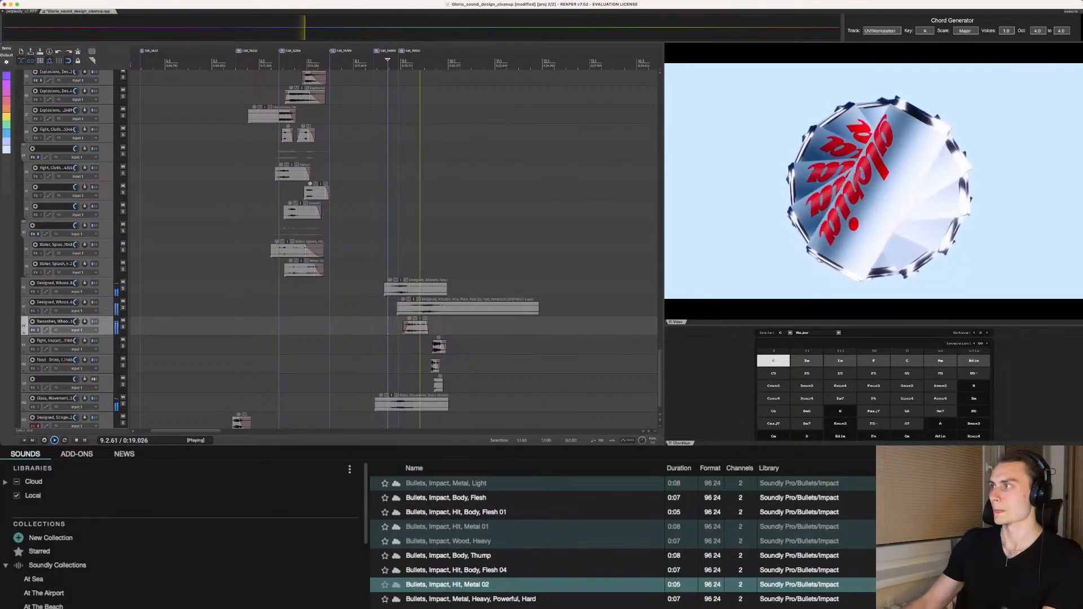
key("space")
Step: Return the edit cursor from the closing section to the project start at 0:00.000
scroll(339, 248, "down", 1)
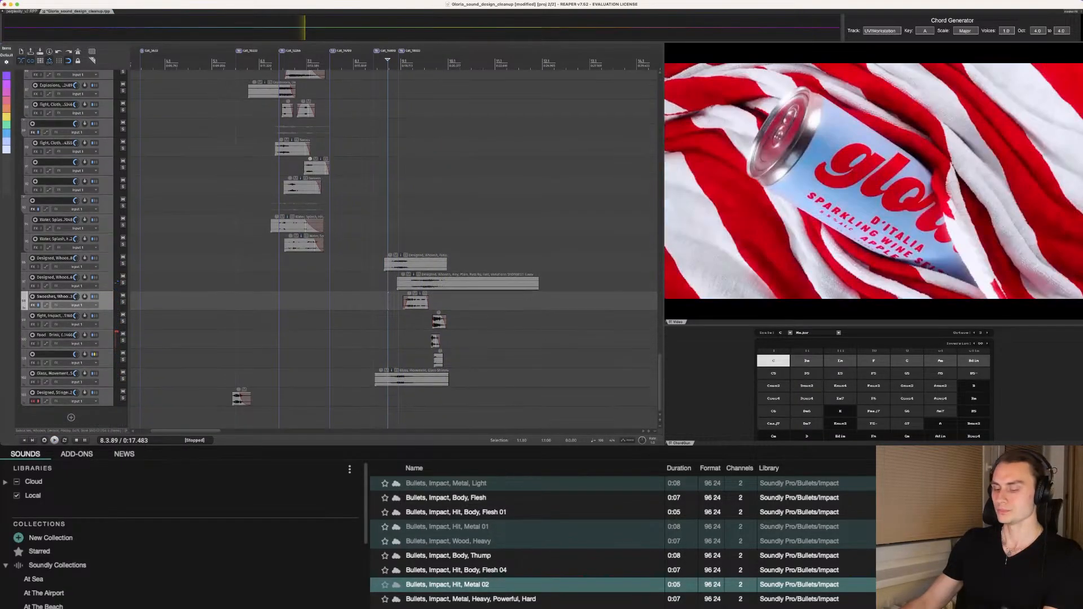
scroll(285, 217, "up", 15)
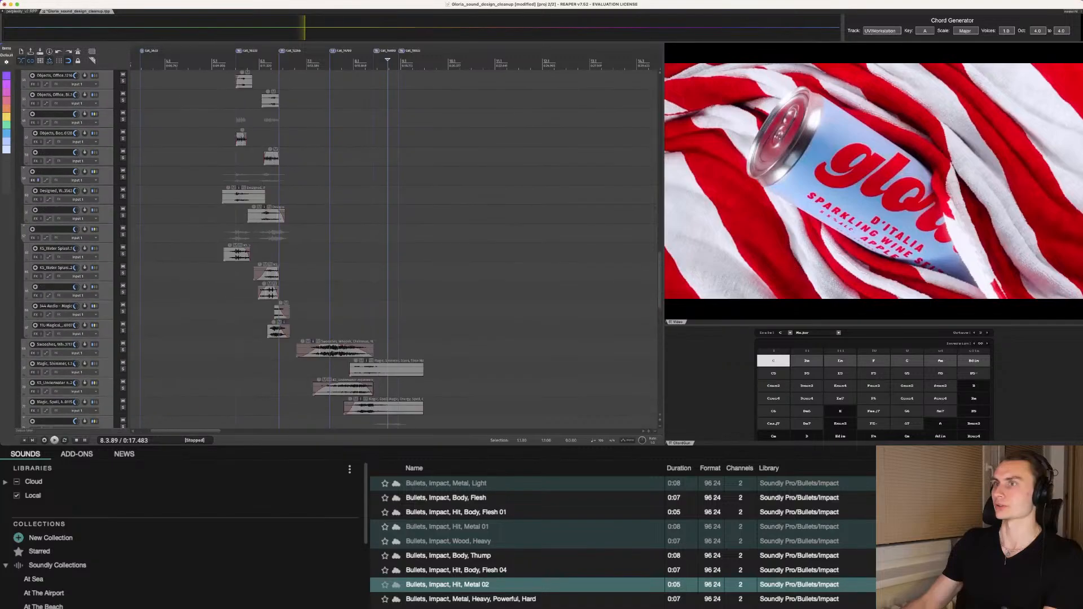
scroll(284, 218, "down", 3)
scroll(338, 248, "up", 10)
key("Home")
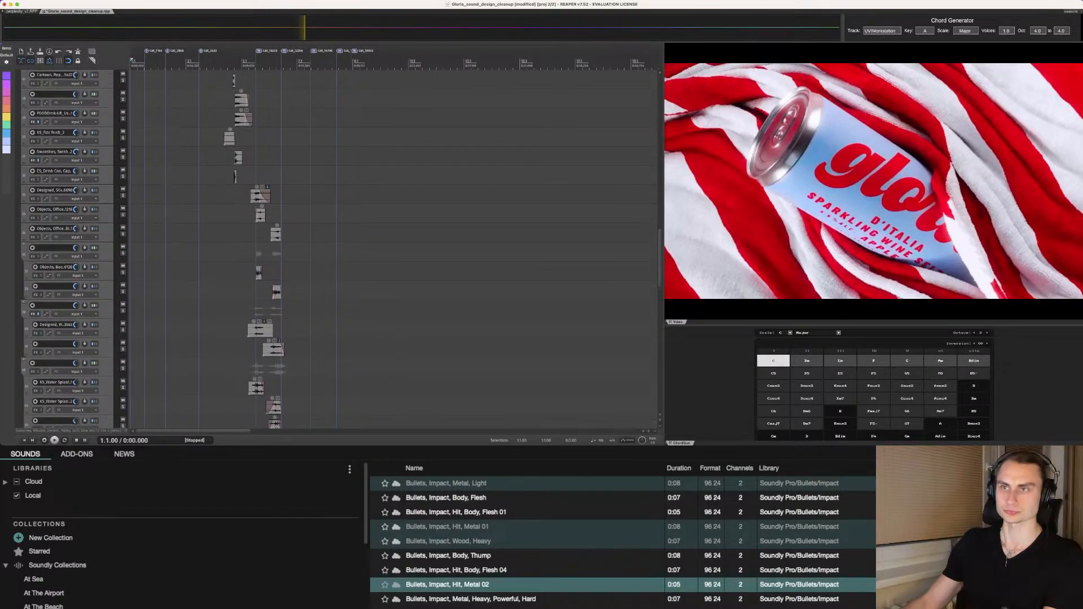
Step: Examine the opening effect layers together with the music stems, volume envelopes and muted chord tracks above them
scroll(339, 248, "up", 10)
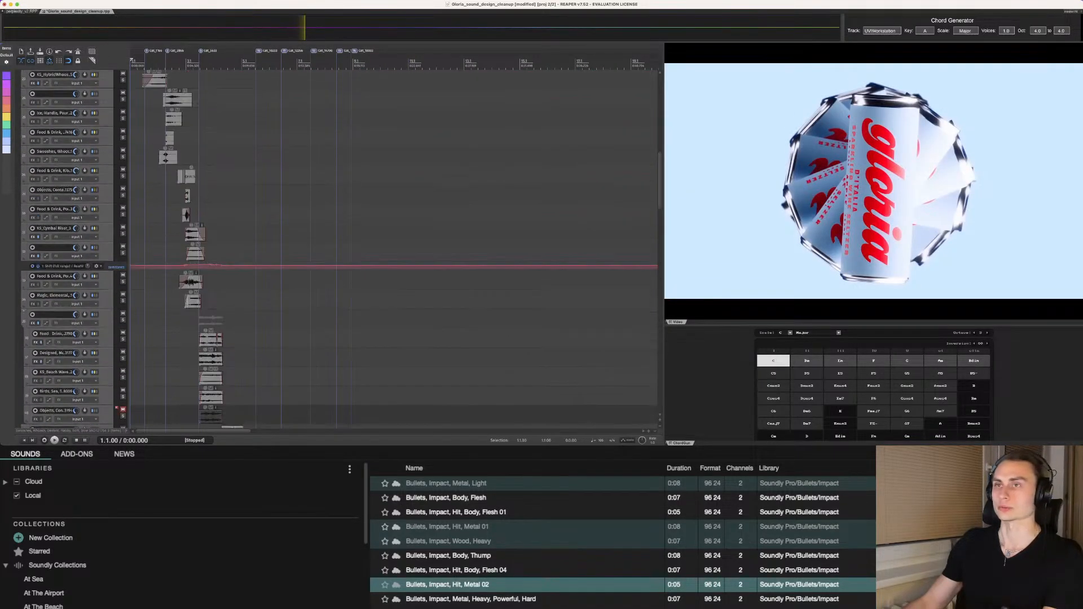
scroll(338, 249, "down", 10)
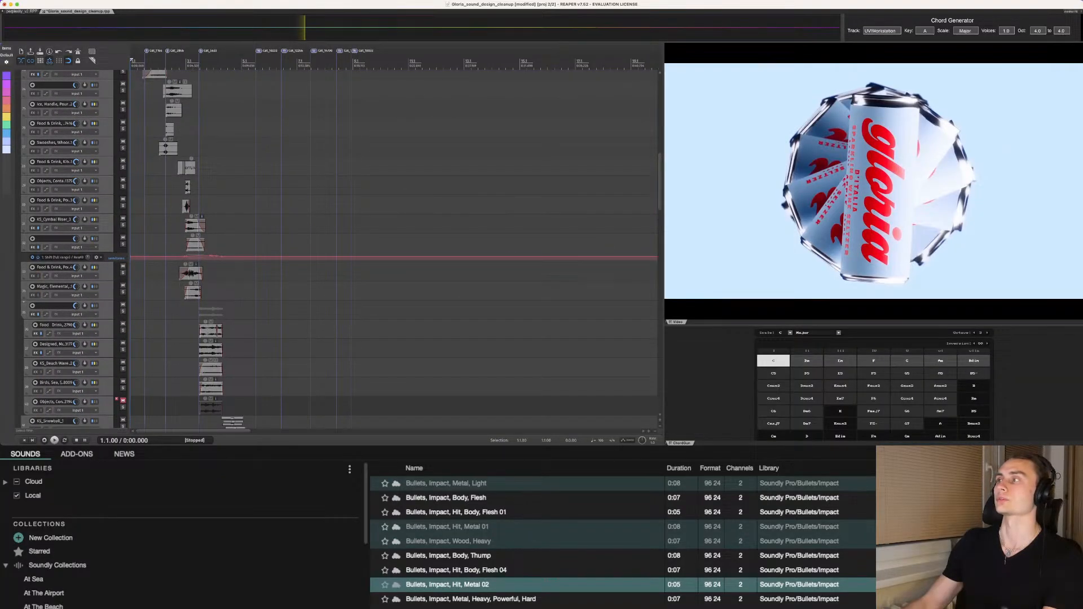
scroll(338, 248, "up", 3)
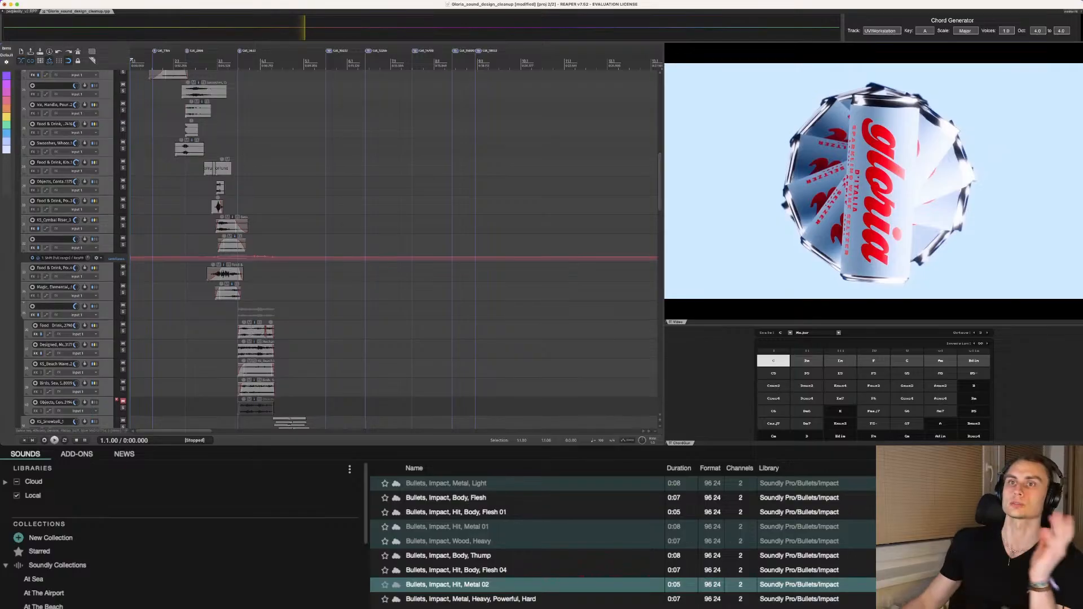
scroll(395, 248, "up", 4)
scroll(395, 248, "up", 2)
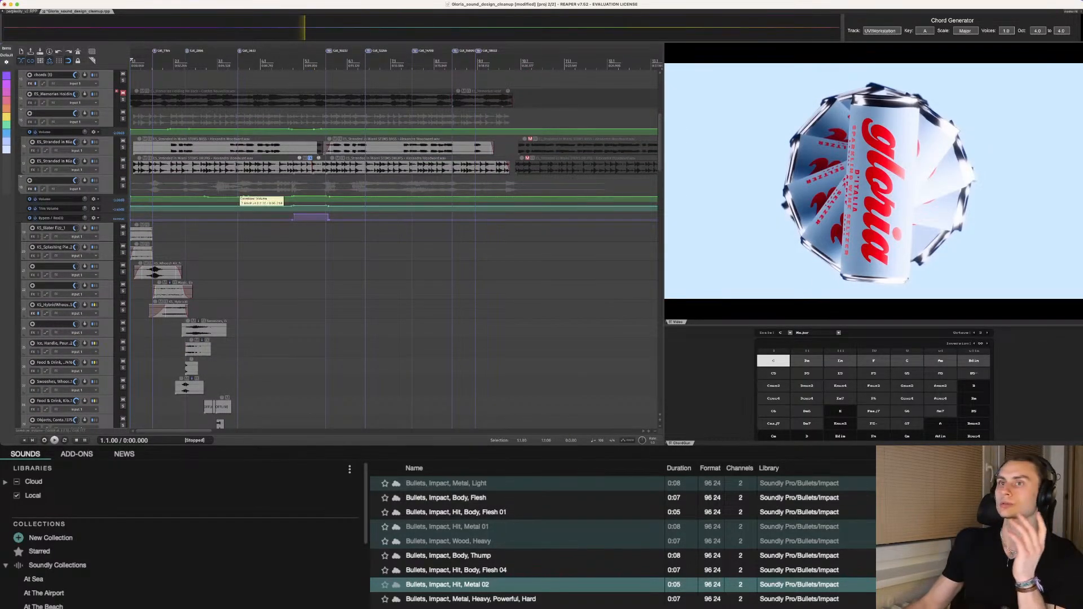
scroll(395, 248, "down", 2)
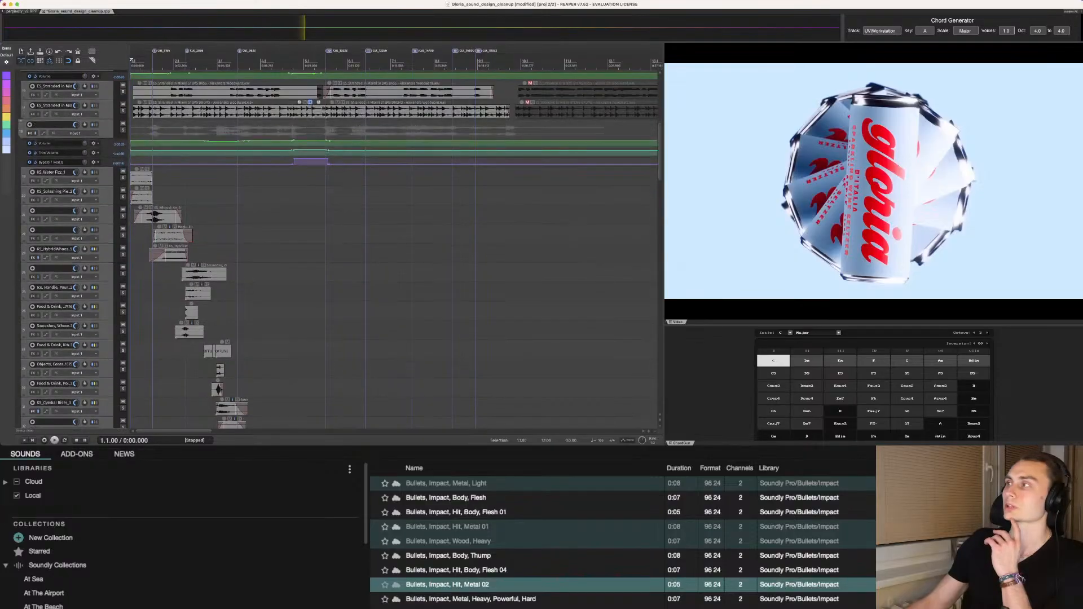
scroll(395, 248, "up", 2)
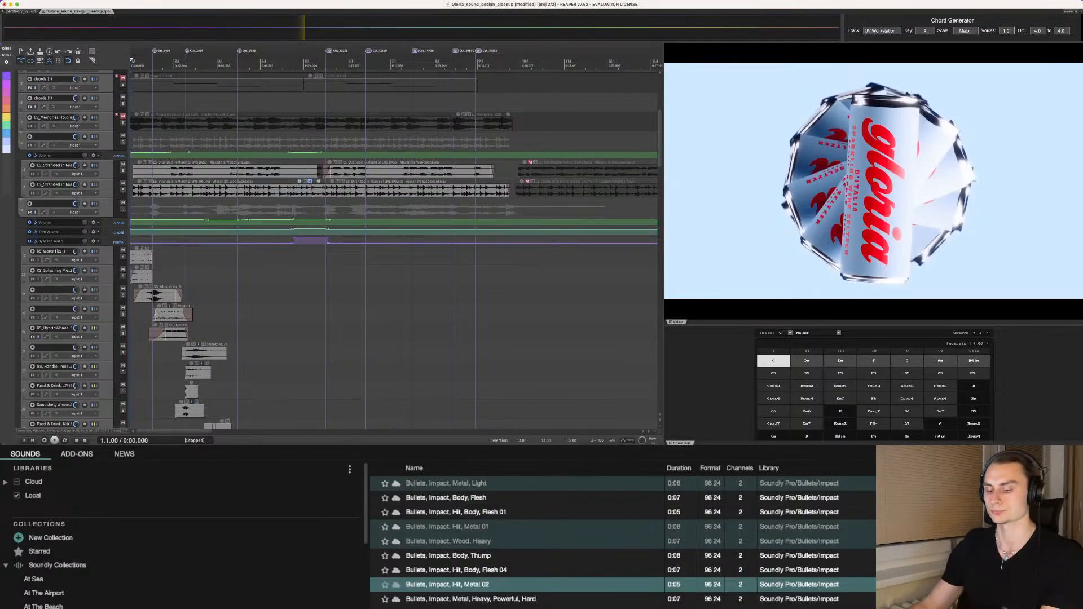
Step: Save the Gloria sound design project and switch to the open perplexity_v2 project
left_click(309, 294)
key("super+s")
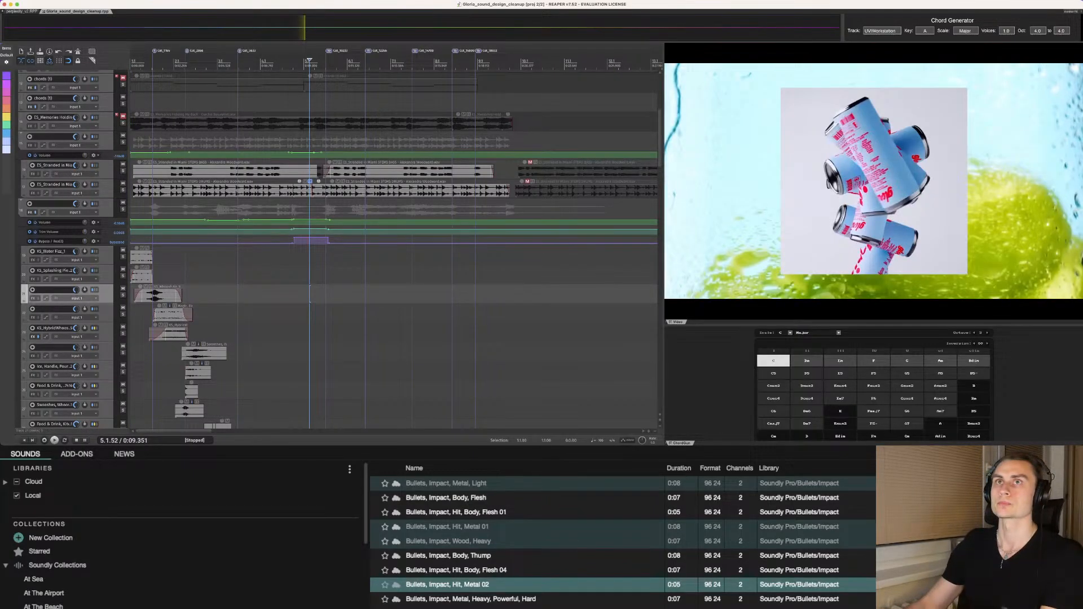
key("ctrl+Tab")
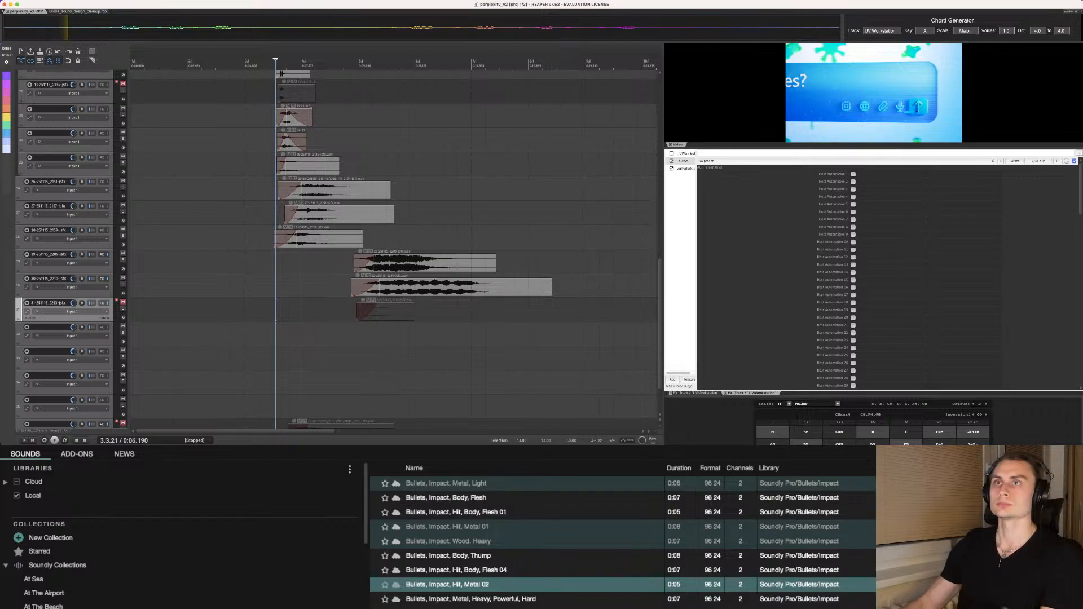
Step: Set the edit cursor to 0:05.820 and play the transition twice in the full mix
scroll(391, 249, "down", 3)
left_click(261, 286)
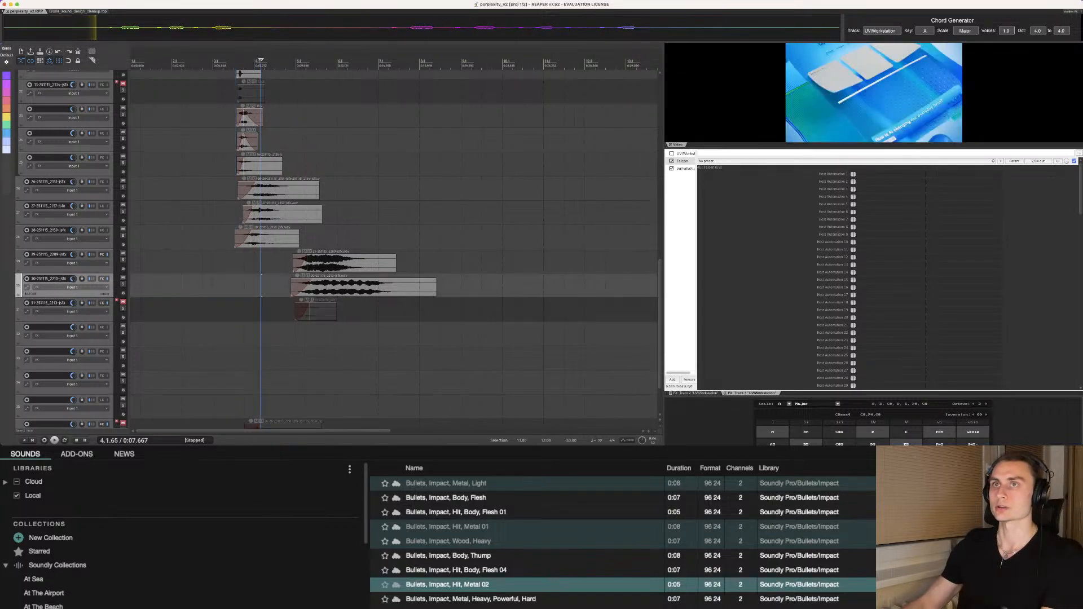
left_click(230, 238)
key("space")
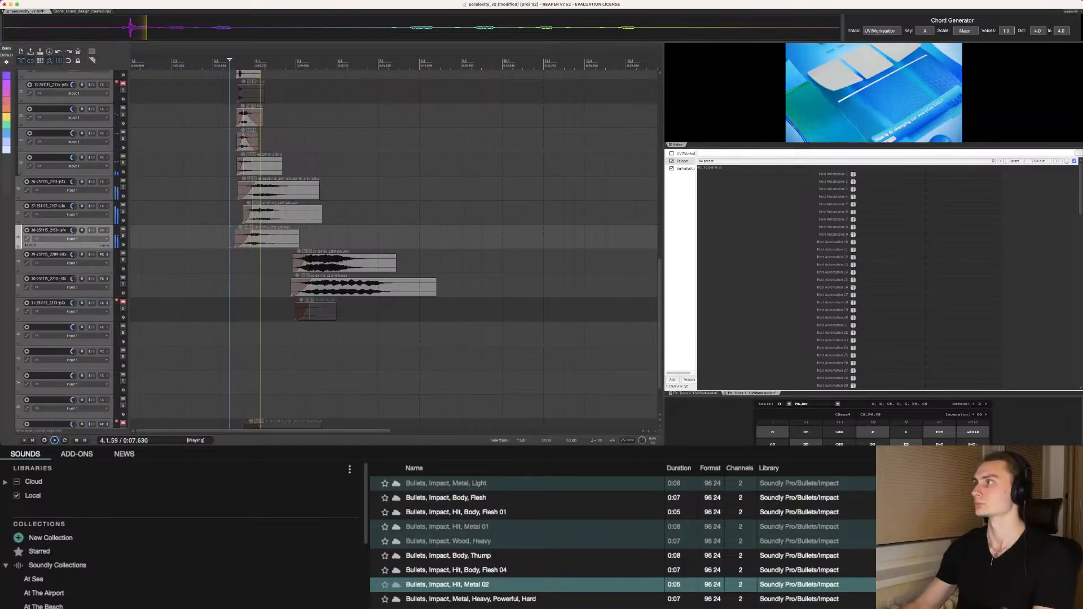
key("space")
key("space")
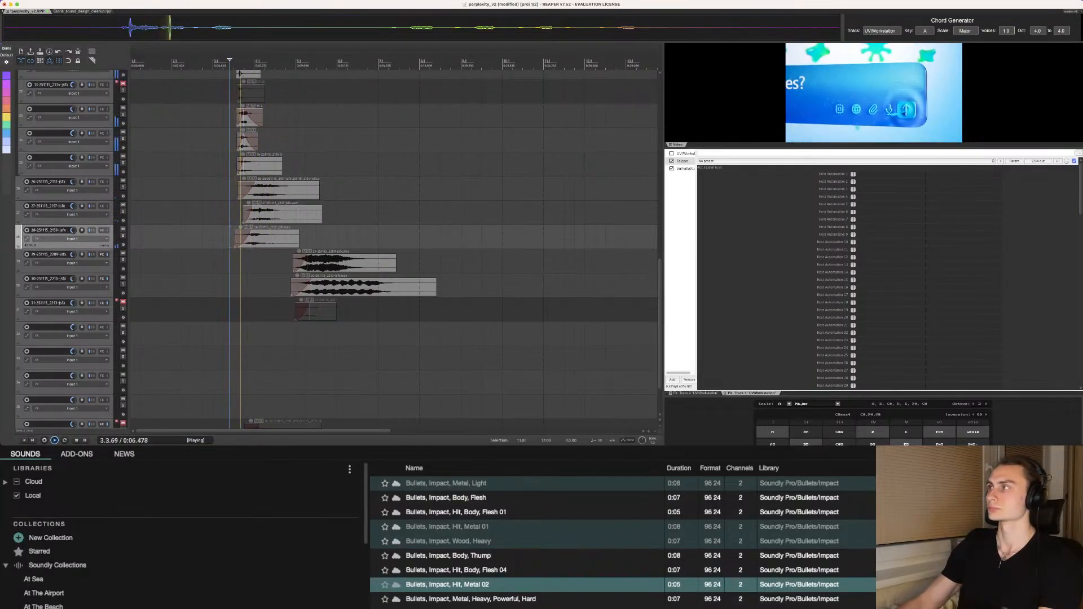
key("space")
Step: Audition track 28 in solo from 0:05.820 and turn its solo off
left_click(123, 237)
key("space")
key("space")
left_click(123, 236)
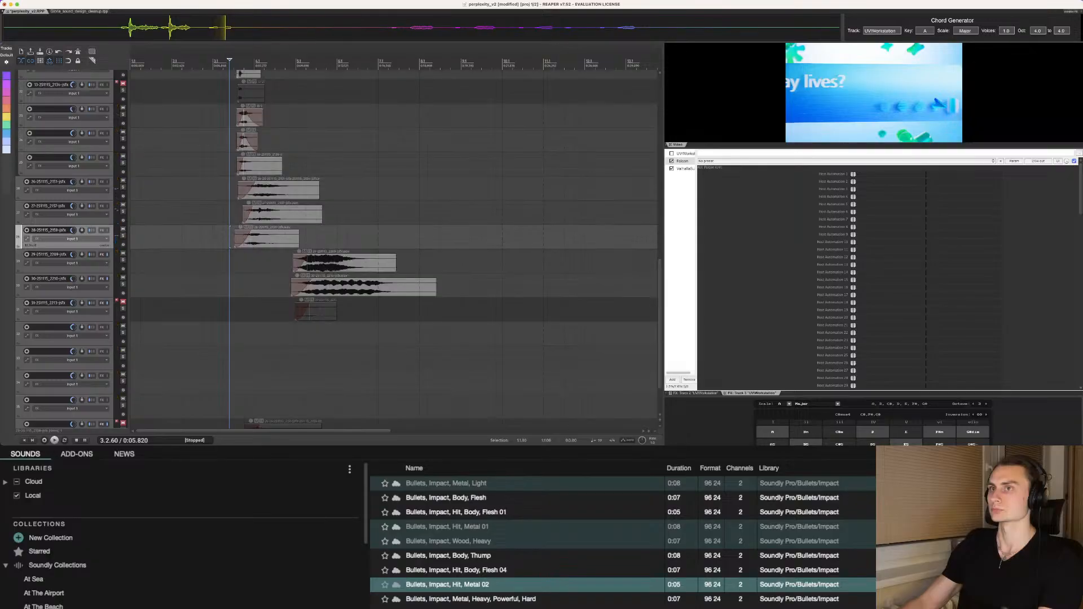
Step: Mute track 28, play the transition without it from 0:05.820, stop playback and unmute it
left_click(123, 229)
key("space")
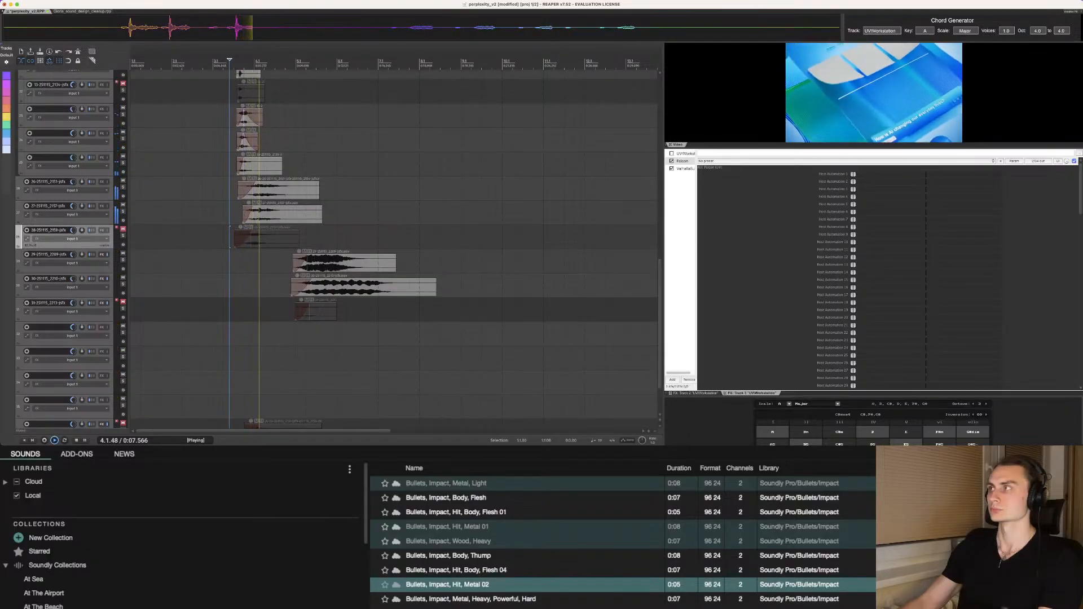
key("space")
left_click(123, 229)
Step: Solo track 26 while playing from 0:05.820, stop playback and turn its solo off
key("space")
left_click(123, 187)
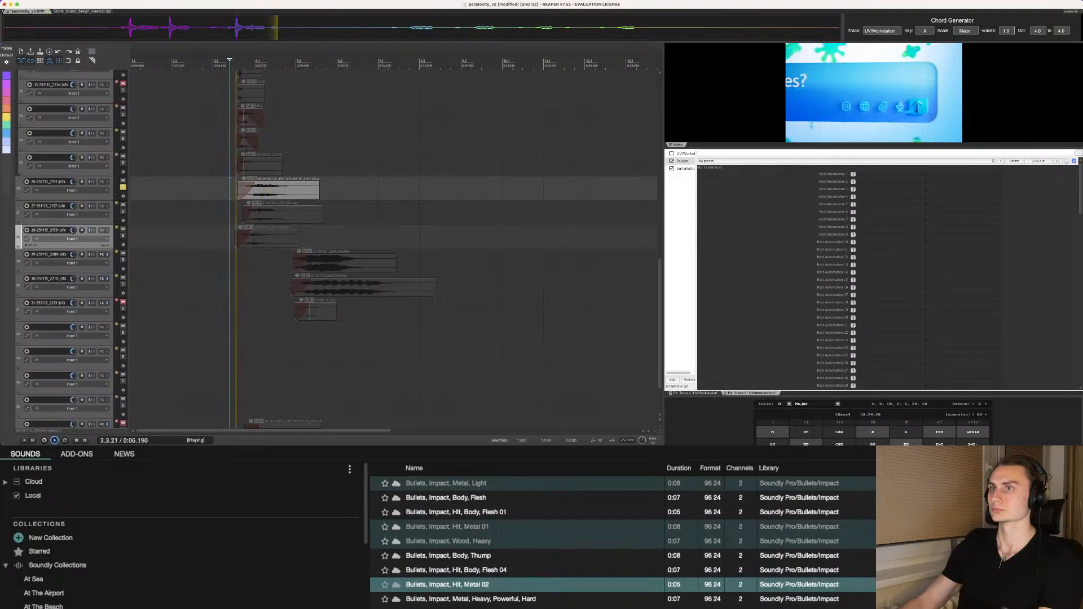
key("space")
left_click(123, 187)
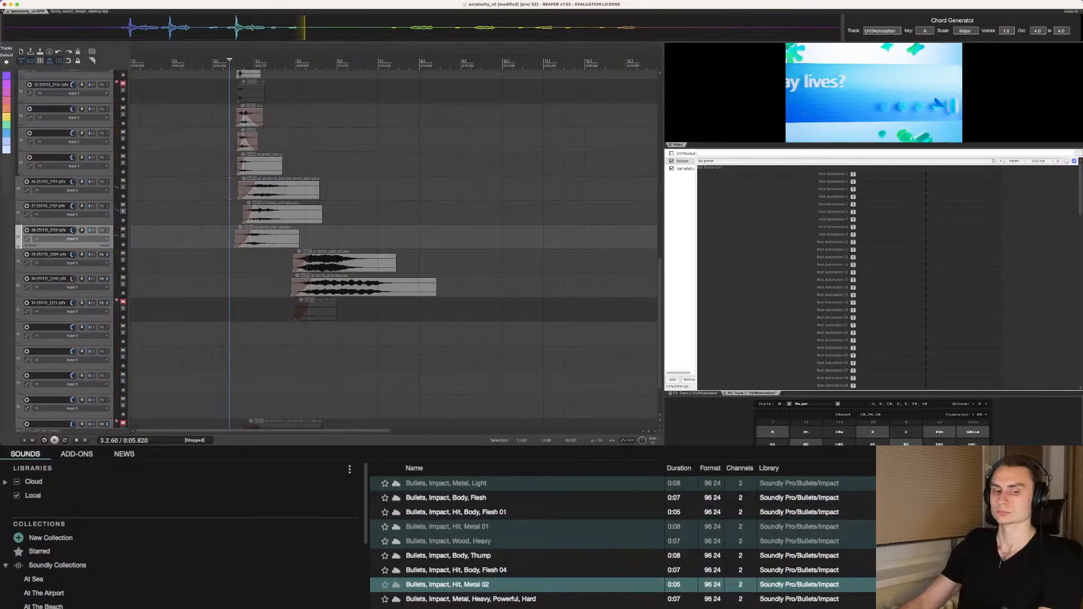
Step: Solo track 27 and place the edit cursor at 0:06.411, just before its clip, toggling the solo off and on again
left_click(123, 211)
key("space")
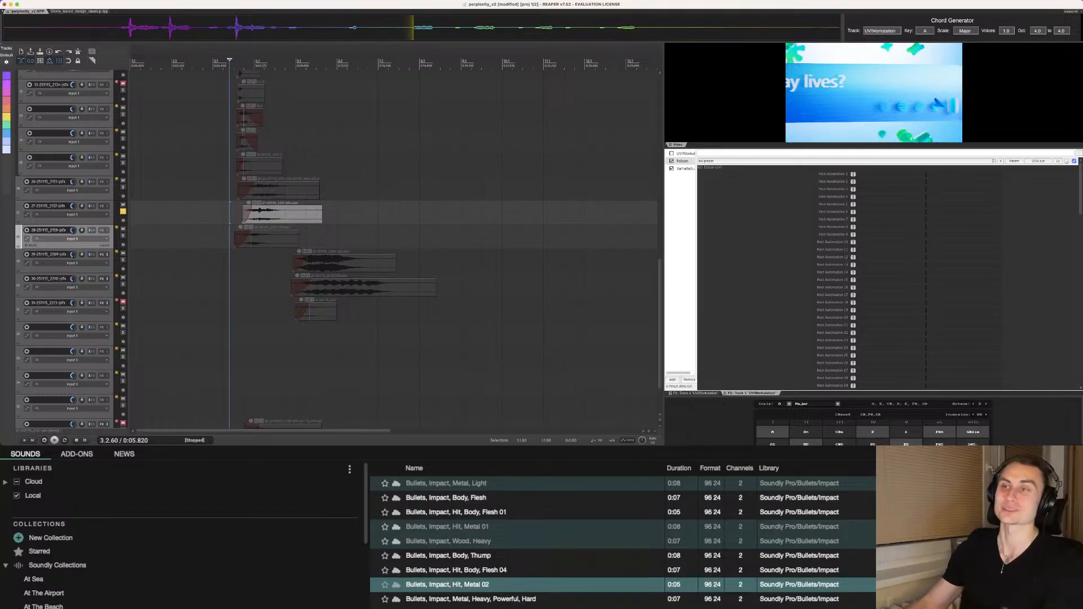
left_click(240, 213)
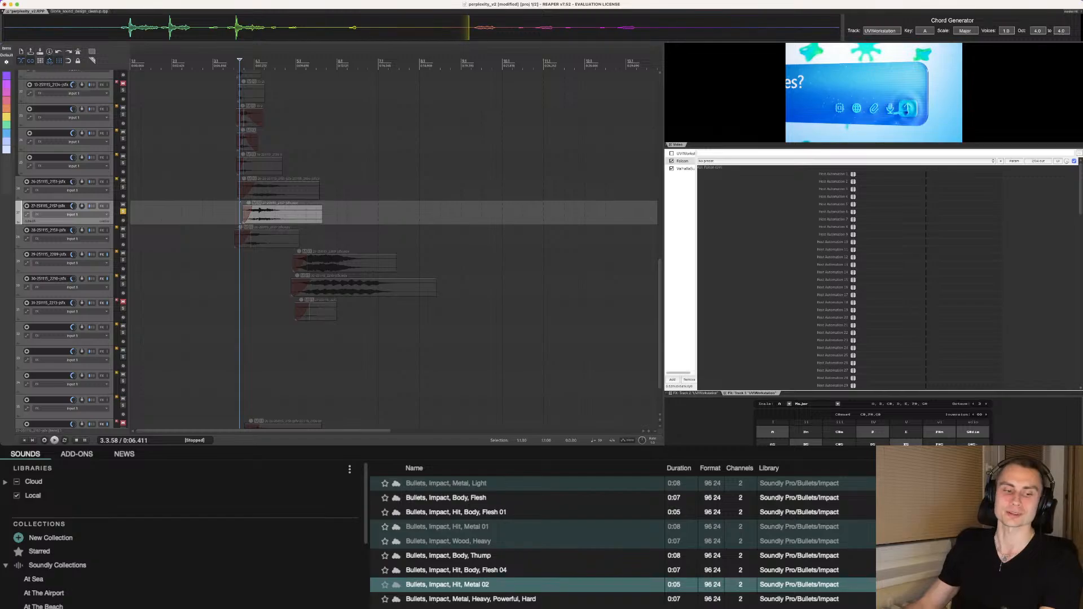
key("F6")
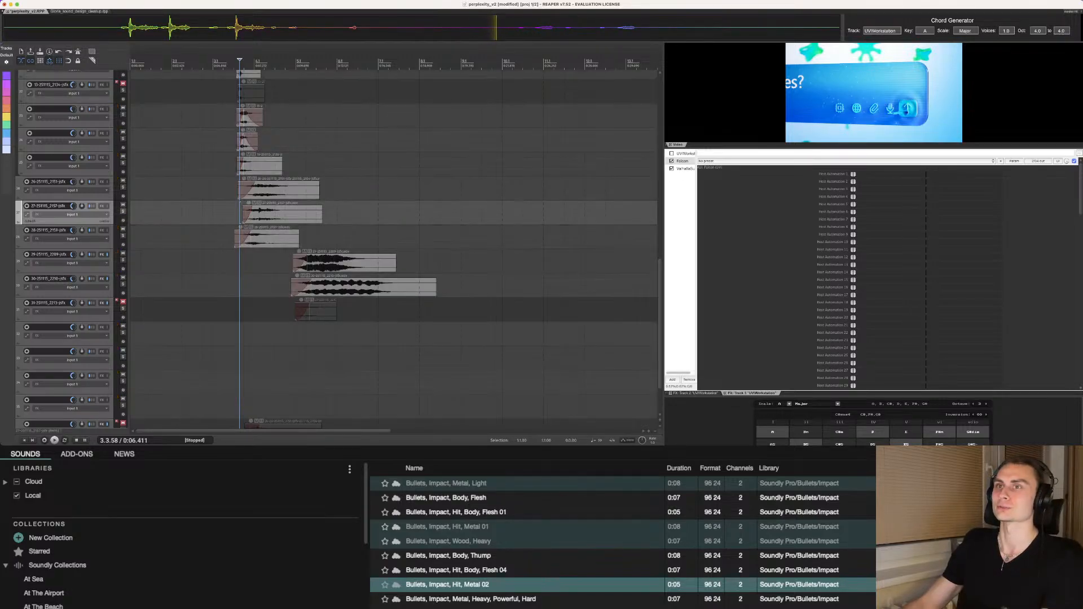
key("F6")
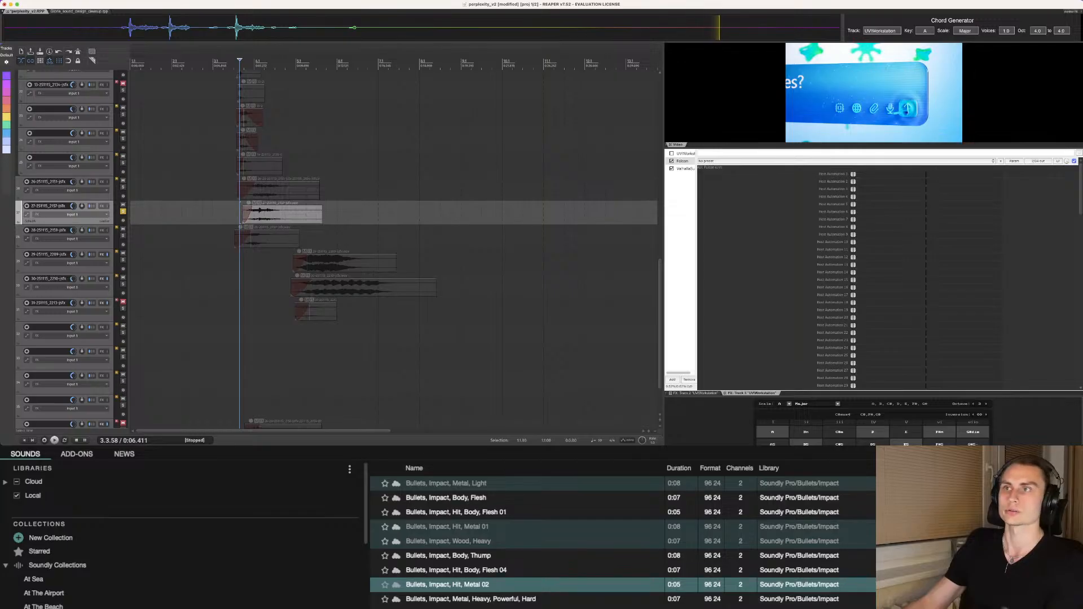
Step: Play the soloed track 27 from 0:06.392, stop playback and turn its solo off
left_click(230, 214)
left_click(240, 213)
scroll(239, 213, "down", 1)
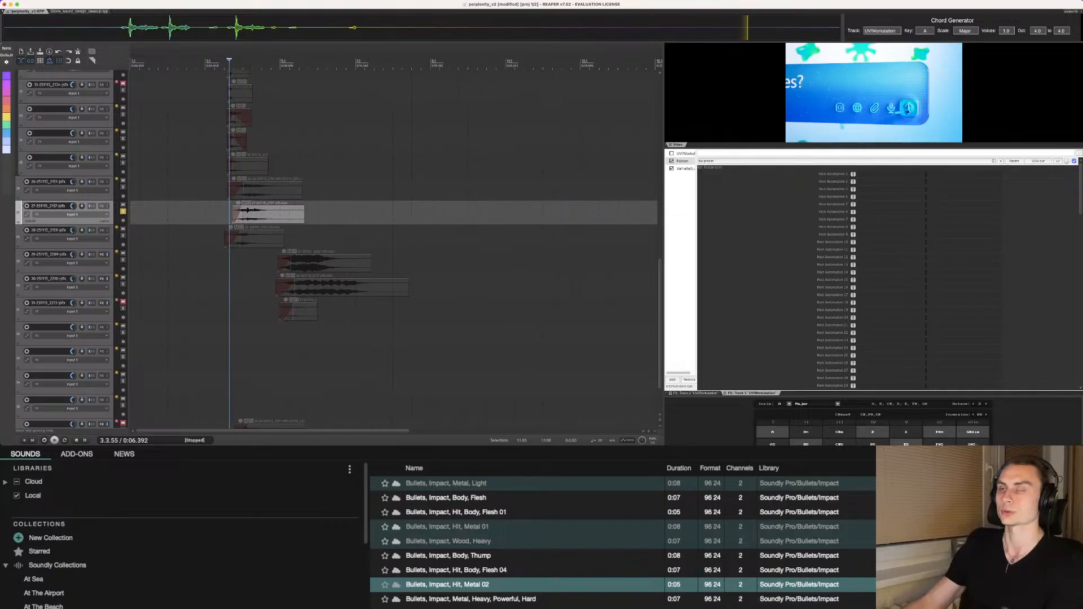
scroll(239, 213, "up", 5)
scroll(395, 249, "down", 3)
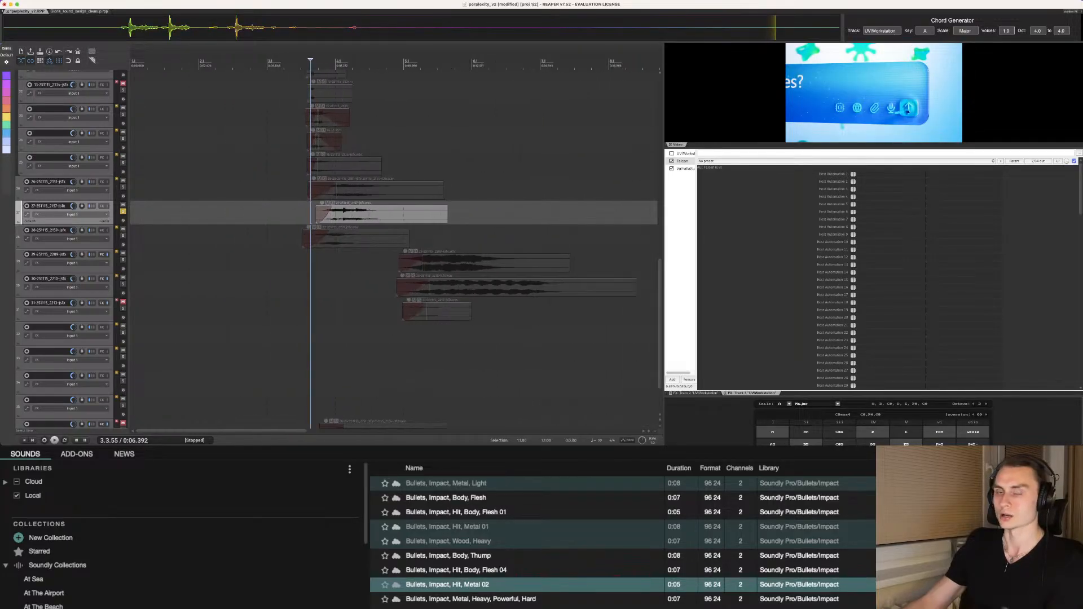
key("space")
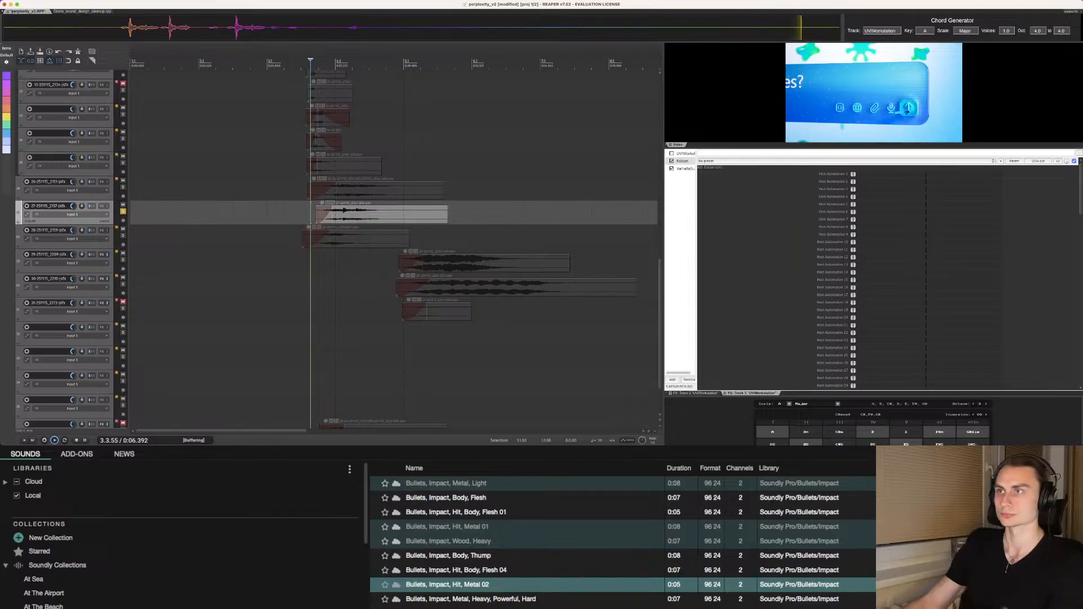
key("space")
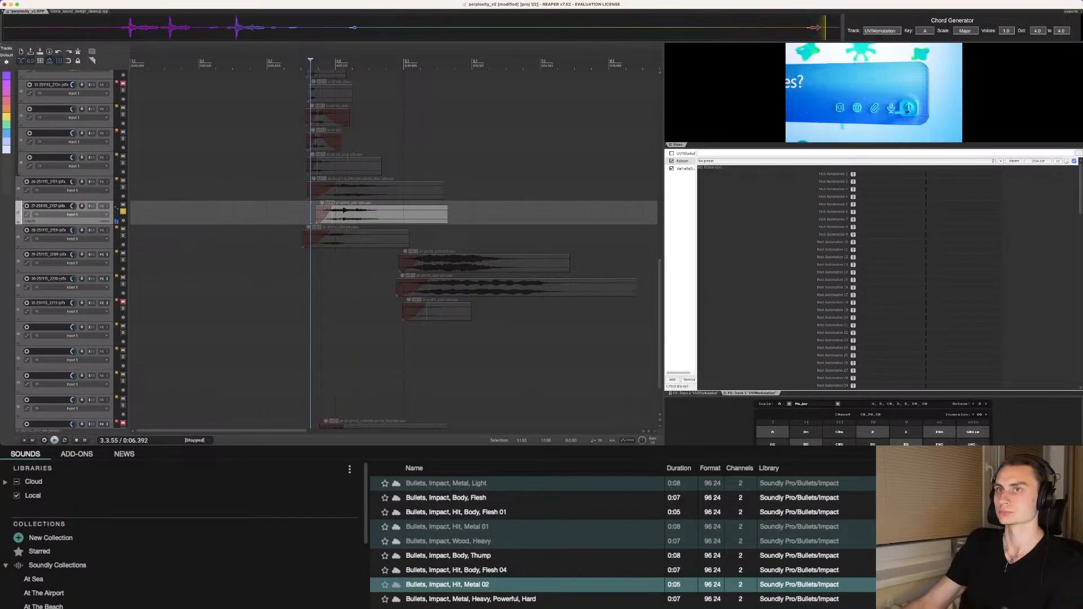
left_click(123, 211)
Step: Audition track 26 in solo from 0:06.392, stop playback and clear its solo
key("space")
left_click(123, 188)
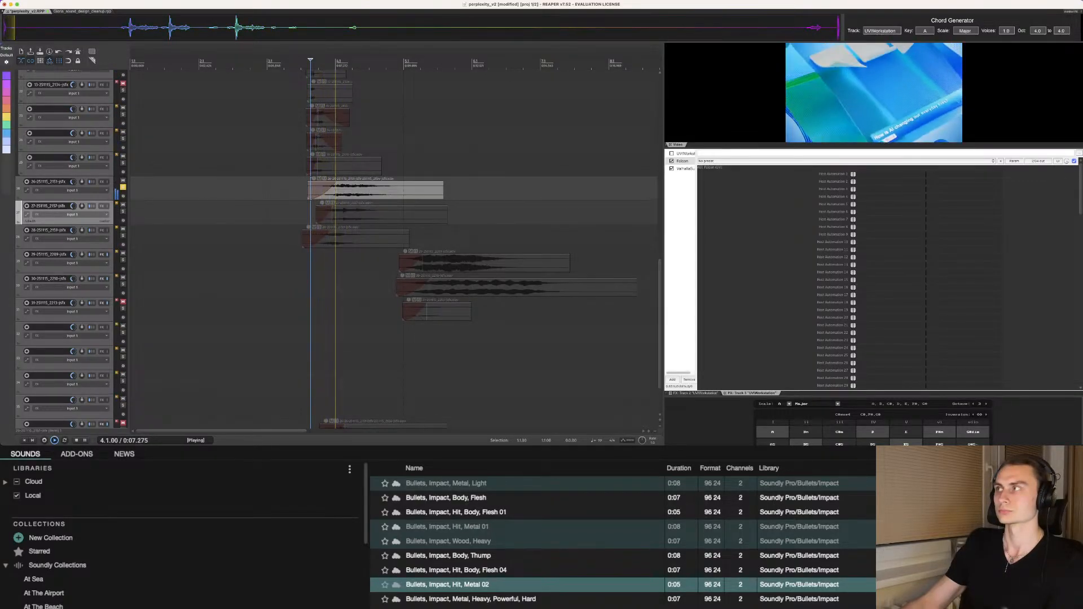
key("space")
left_click(123, 187)
Step: Mute track 26 and play the remaining layers from 0:06.392 through the following long pad clips
left_click(123, 180)
key("space")
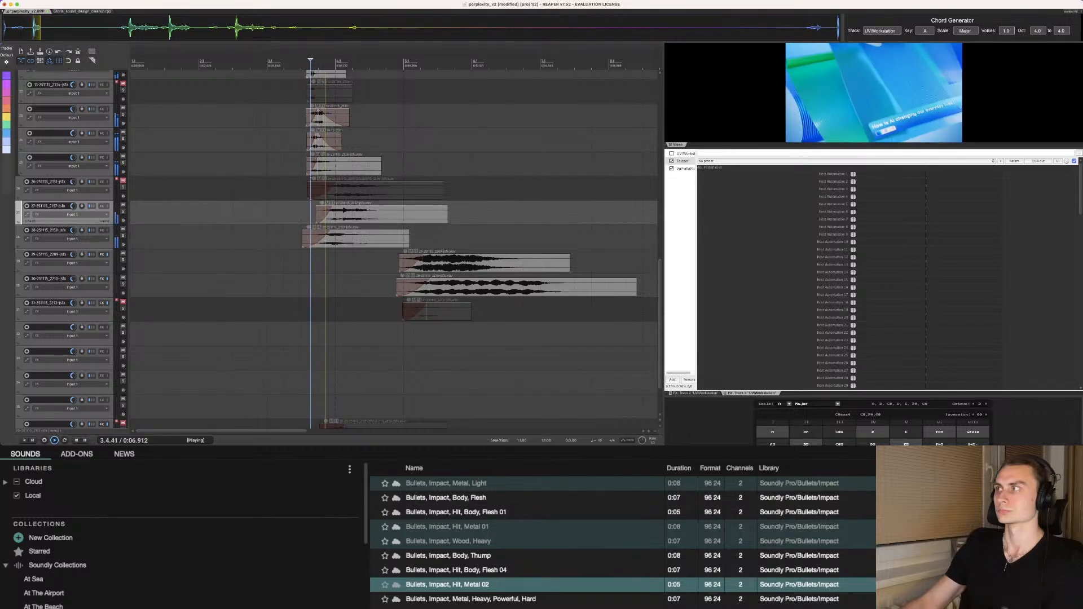
key("space")
key("space")
scroll(353, 349, "down", 4)
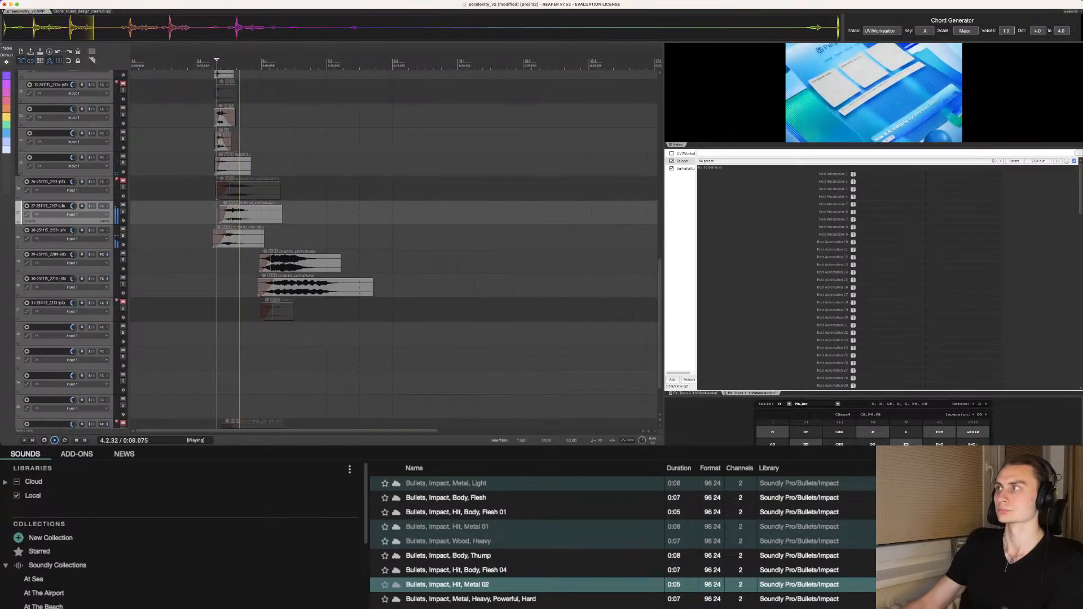
scroll(380, 140, "down", 2)
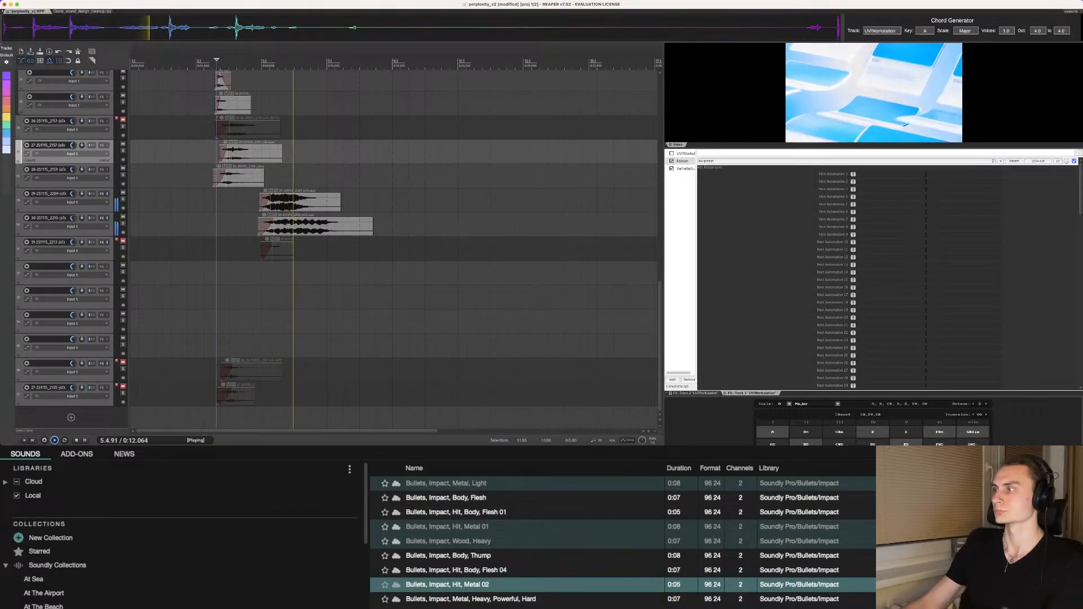
key("space")
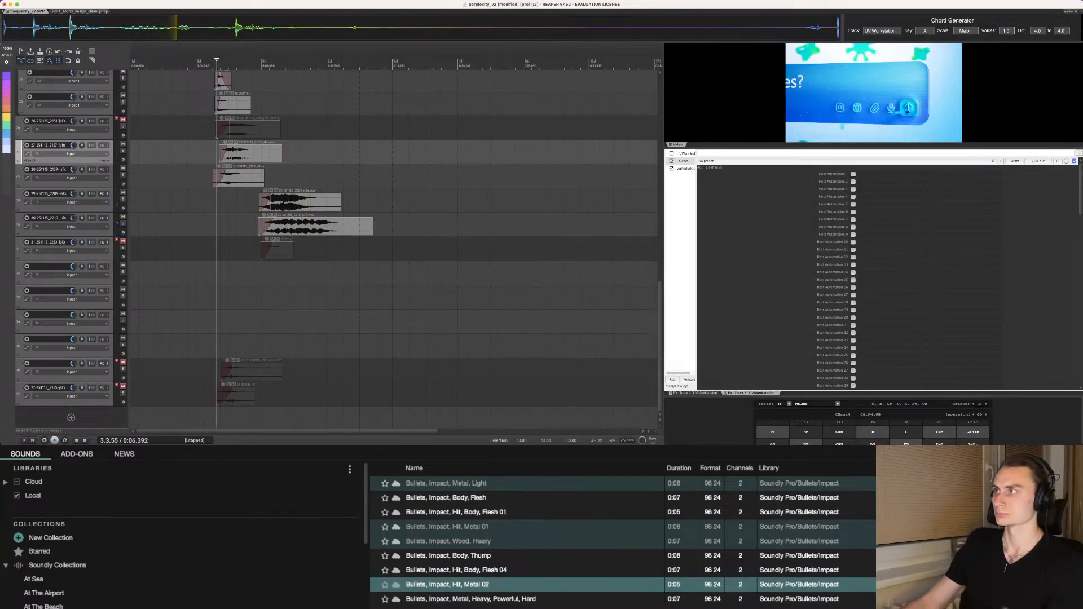
Step: Show the Valhalla Supermassive and Falcon plug-ins, and play the mix from 0:07.574 through the long pad clips
left_click(685, 169)
left_click(232, 224)
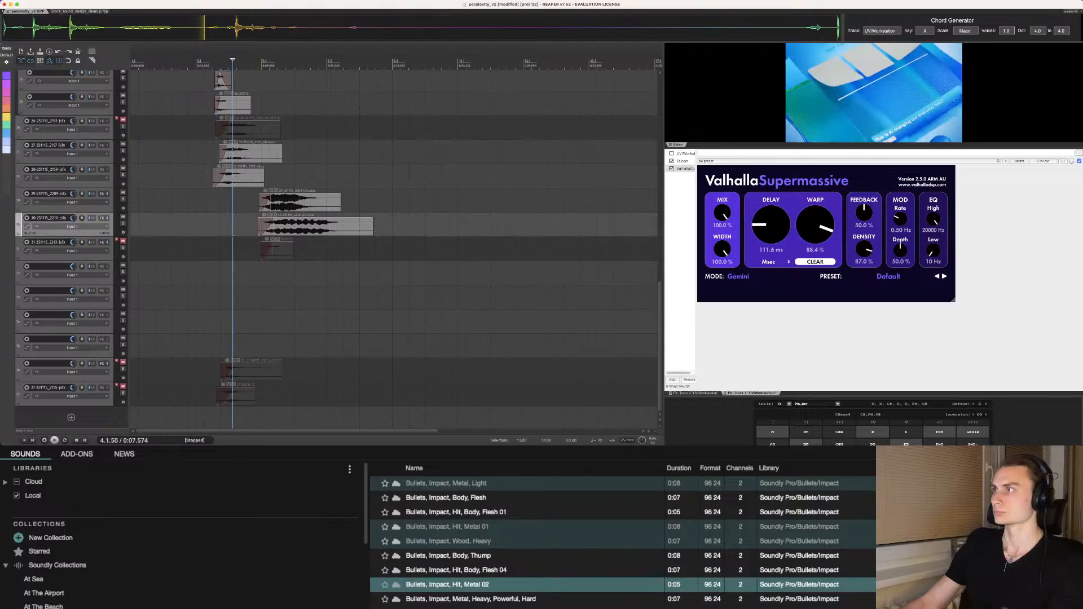
left_click(682, 160)
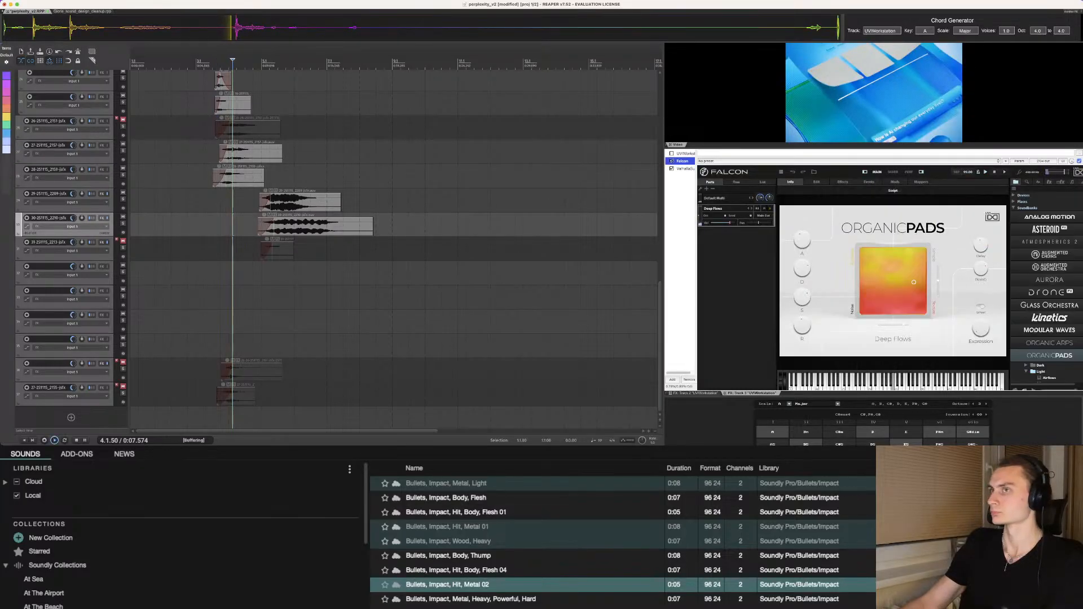
key("space")
scroll(394, 250, "up", 1)
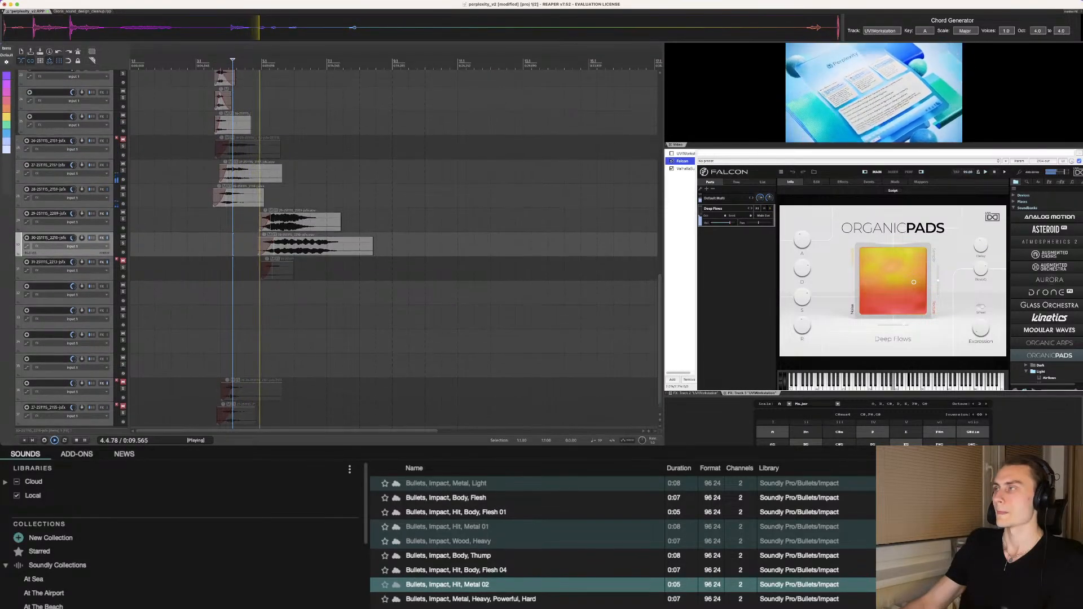
scroll(394, 250, "up", 1)
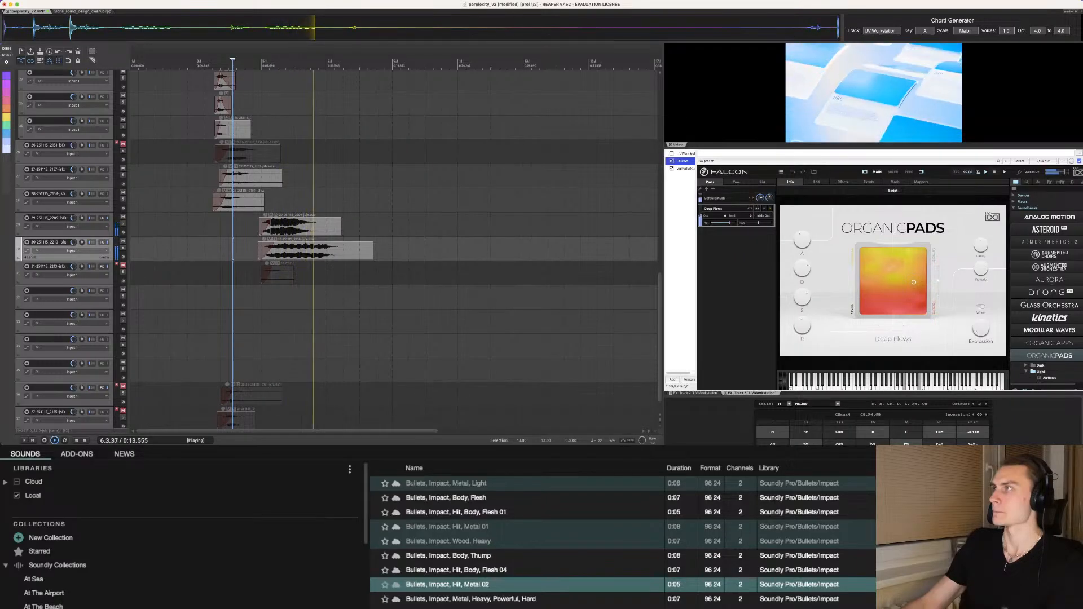
key("space")
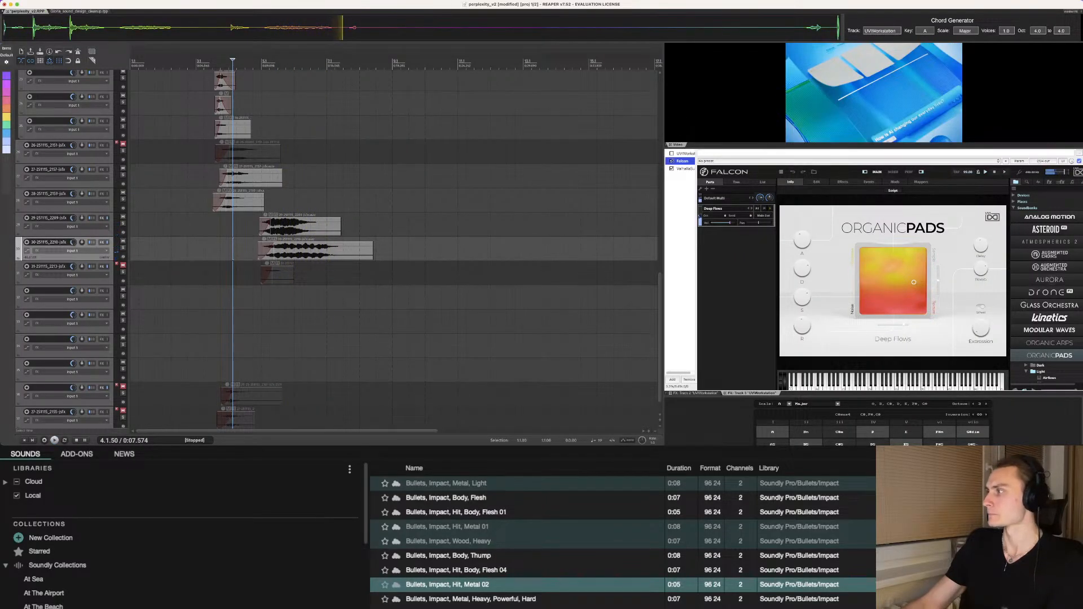
Step: Browse Falcon's light Organic Pads presets and the soundbank files in the UVI Sounds folder, and close the file browser
scroll(1047, 293, "down", 4)
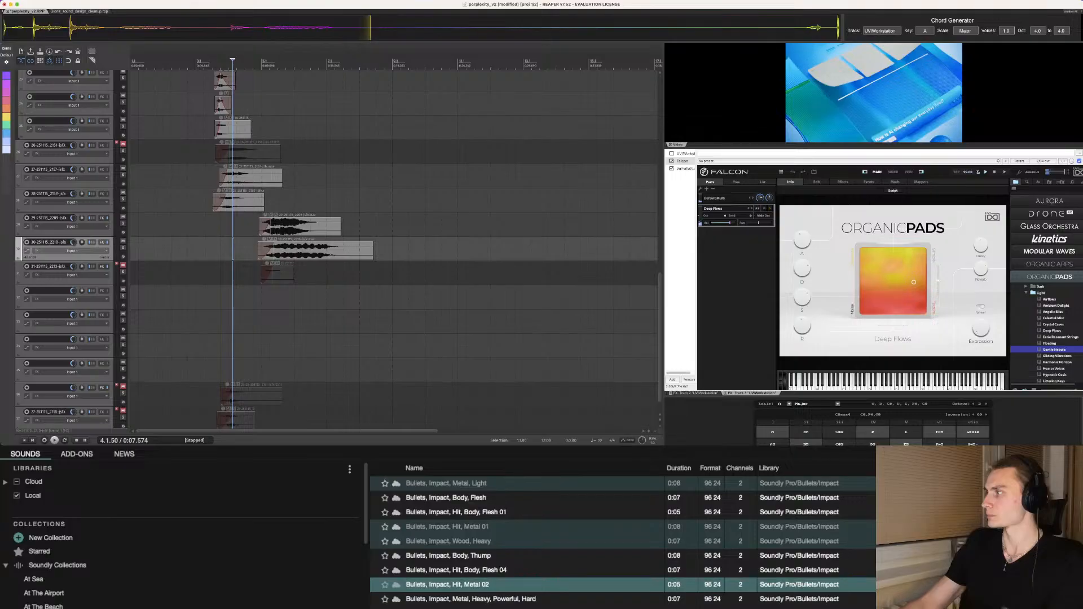
left_click(1057, 356)
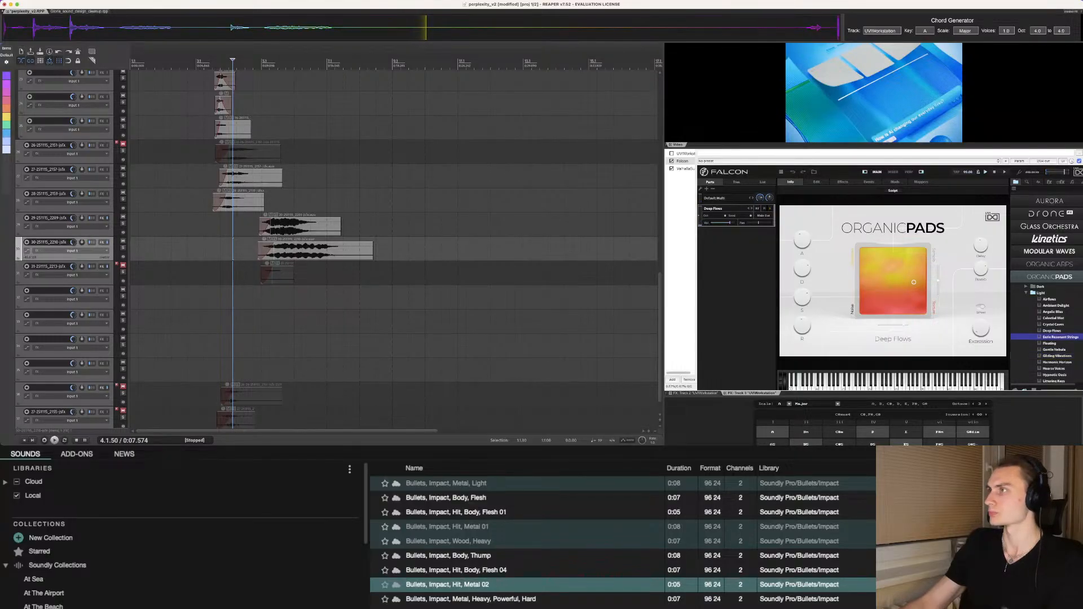
left_click(814, 172)
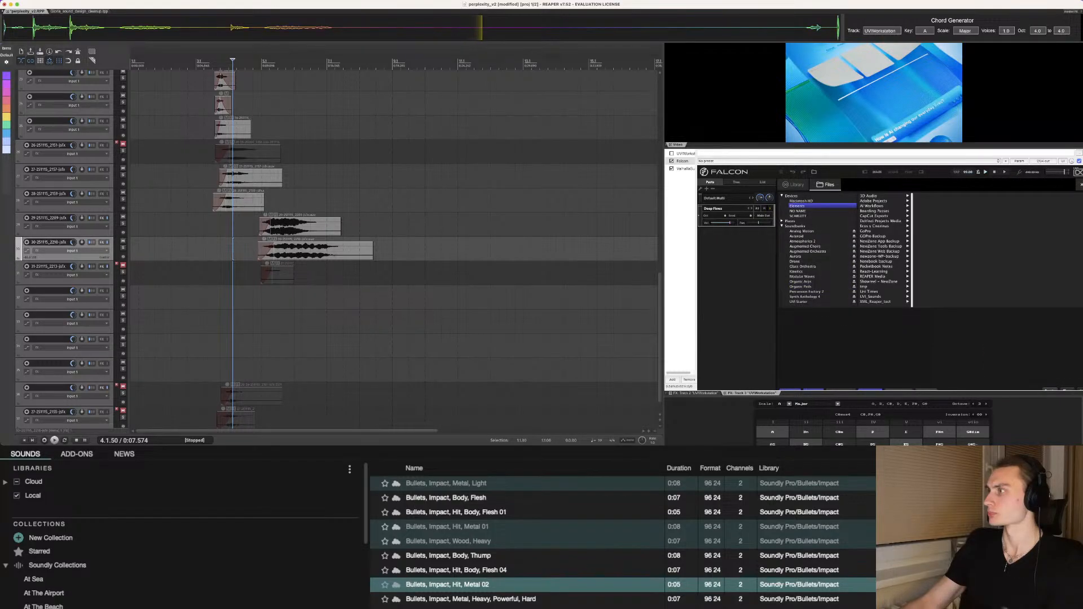
left_click(871, 296)
scroll(931, 293, "down", 1)
left_click(929, 295)
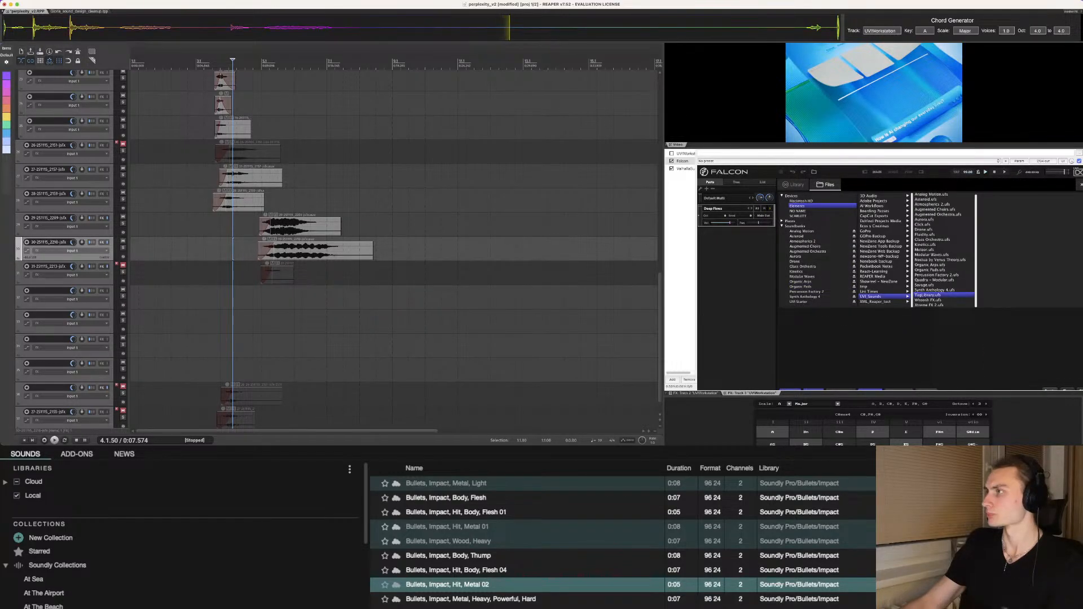
left_click(815, 172)
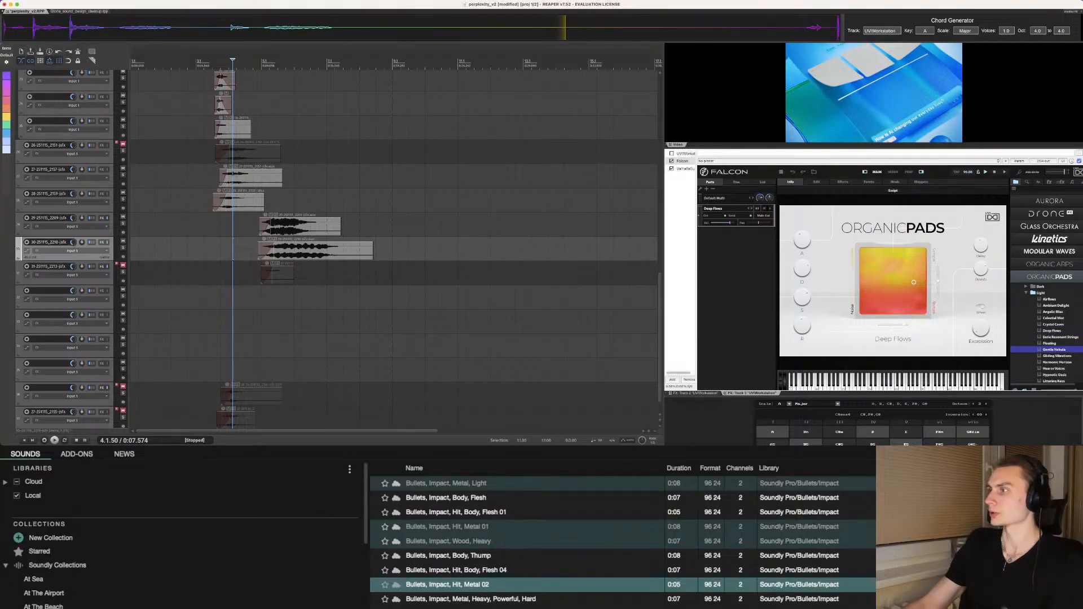
Step: Switch to the other track's Falcon instrument and highlight Fairy Chimes among the Synth Anthology 4 pad presets
left_click(698, 393)
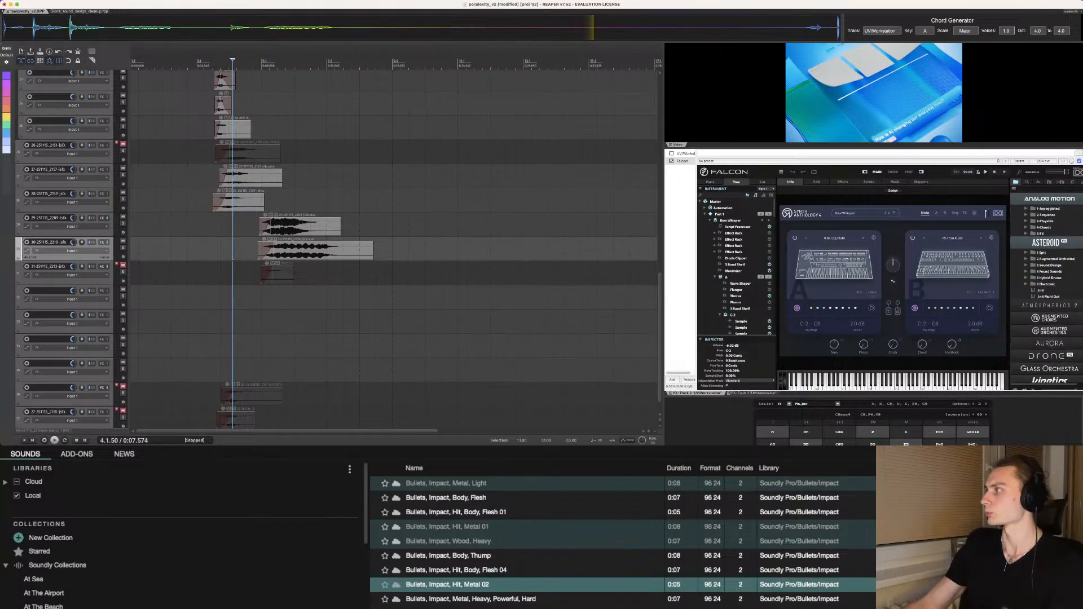
scroll(1053, 354, "down", 5)
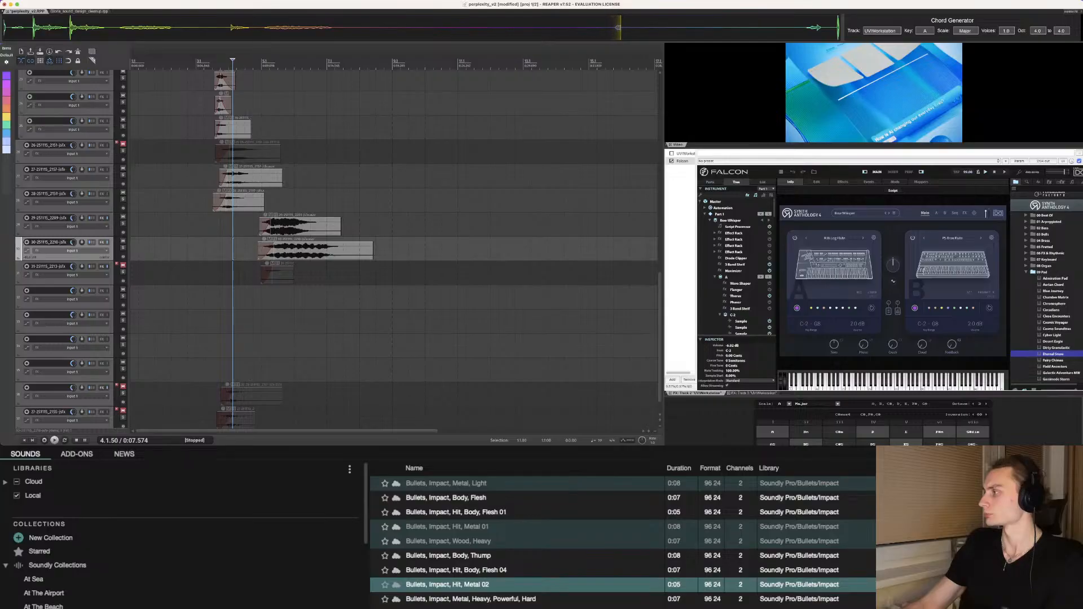
left_click(1053, 361)
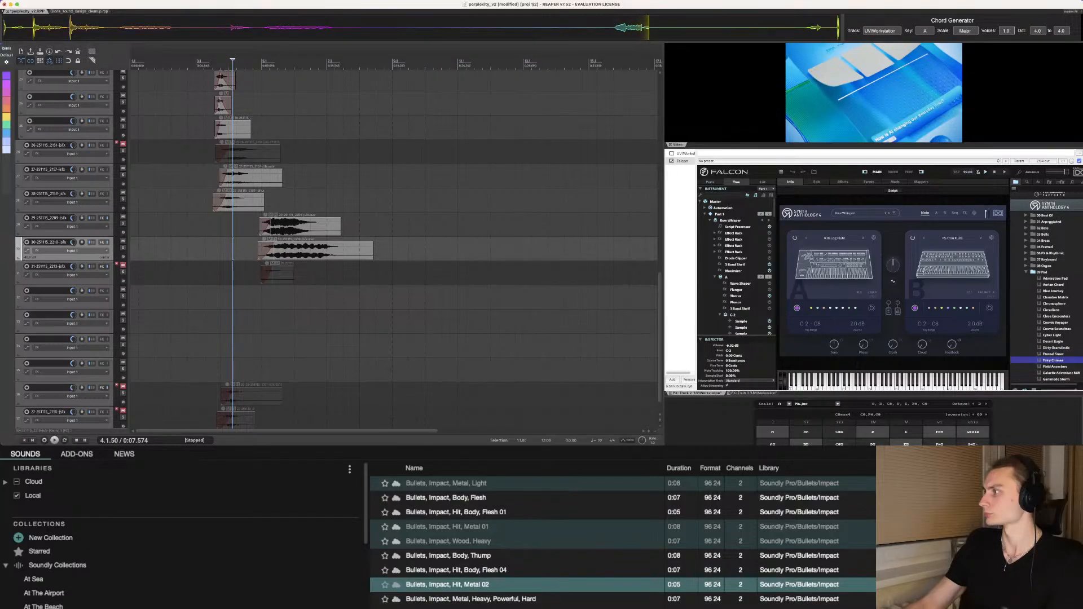
Step: Look through the neighbouring Synth Anthology 4 pad presets and return to Fairy Chimes
scroll(1053, 350, "down", 2)
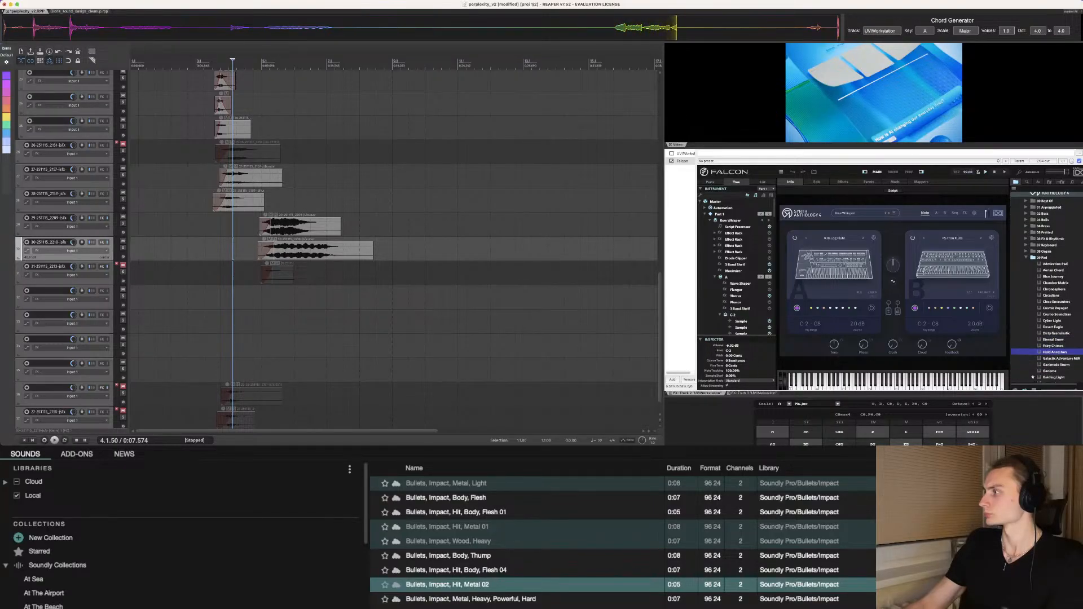
left_click(1054, 359)
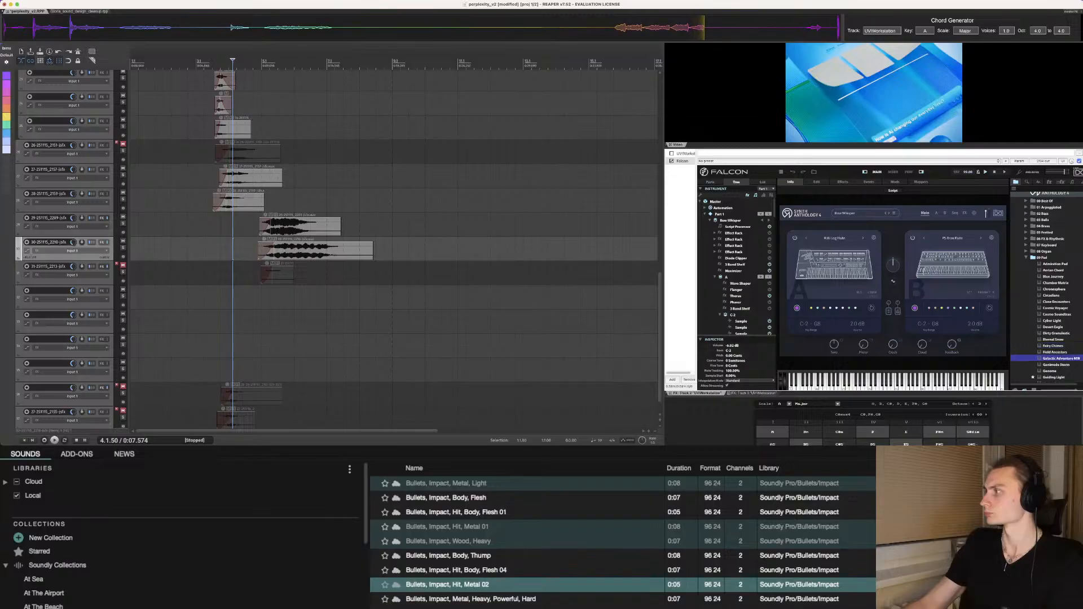
left_click(1053, 346)
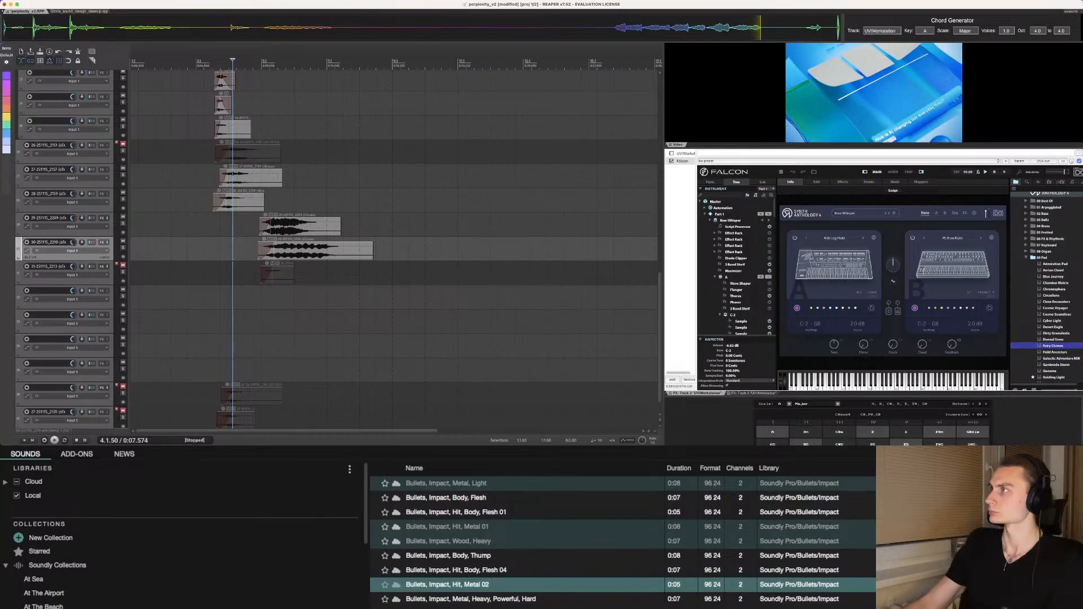
Step: Play the mix from 0:09.345, just before the start of the long pad clips
left_click(256, 274)
key("space")
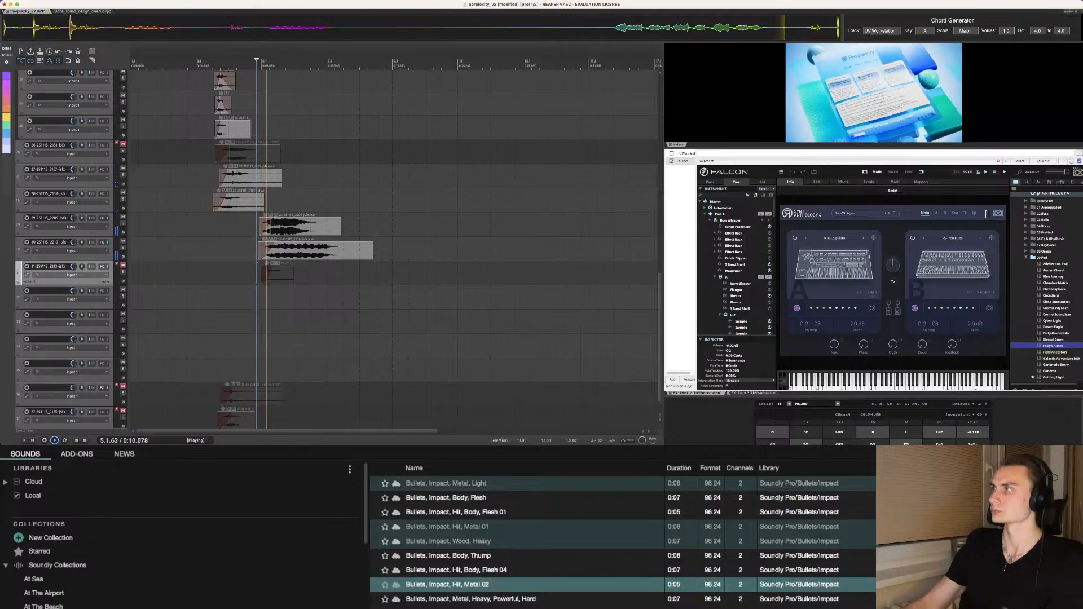
key("space")
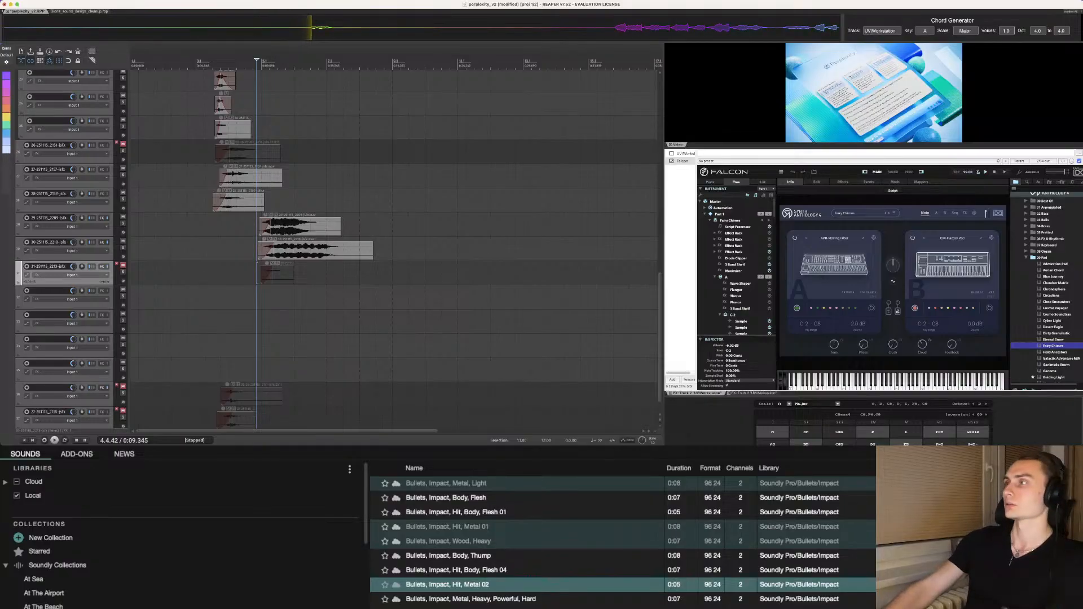
Step: Load UI Browsing Menu 01 from the Click soundbank's User Interface presets in UVI Workstation, and close that track's FX window
left_click(685, 154)
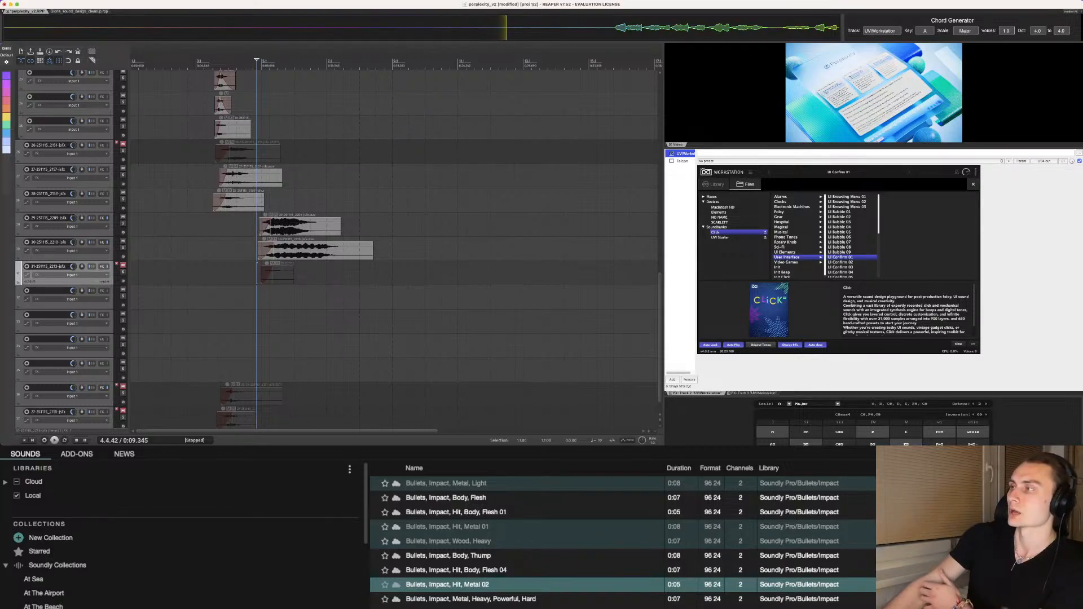
scroll(852, 237, "down", 1)
scroll(797, 237, "down", 1)
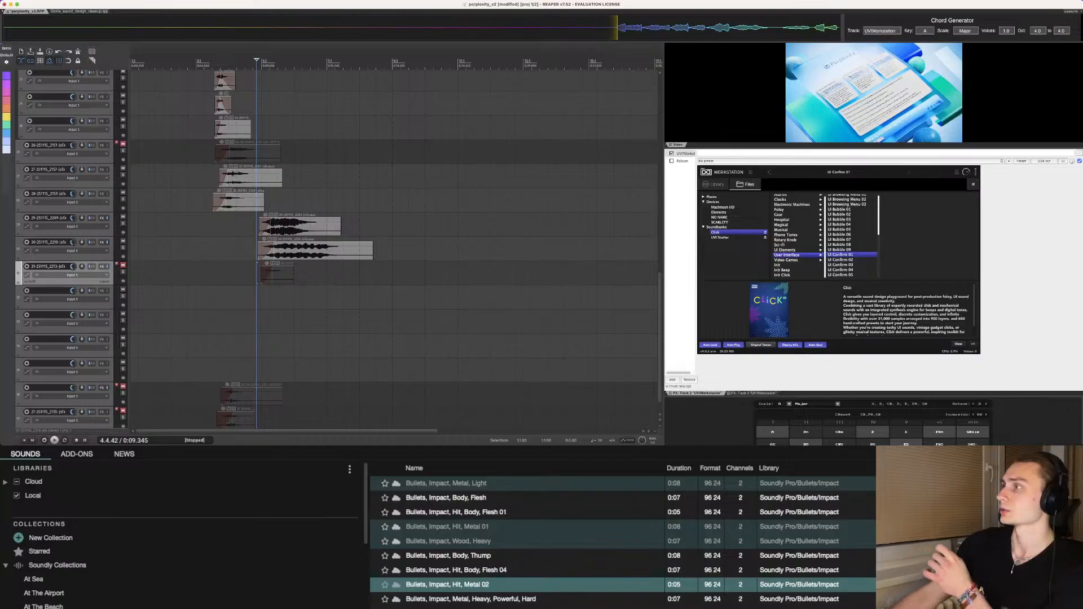
left_click(716, 233)
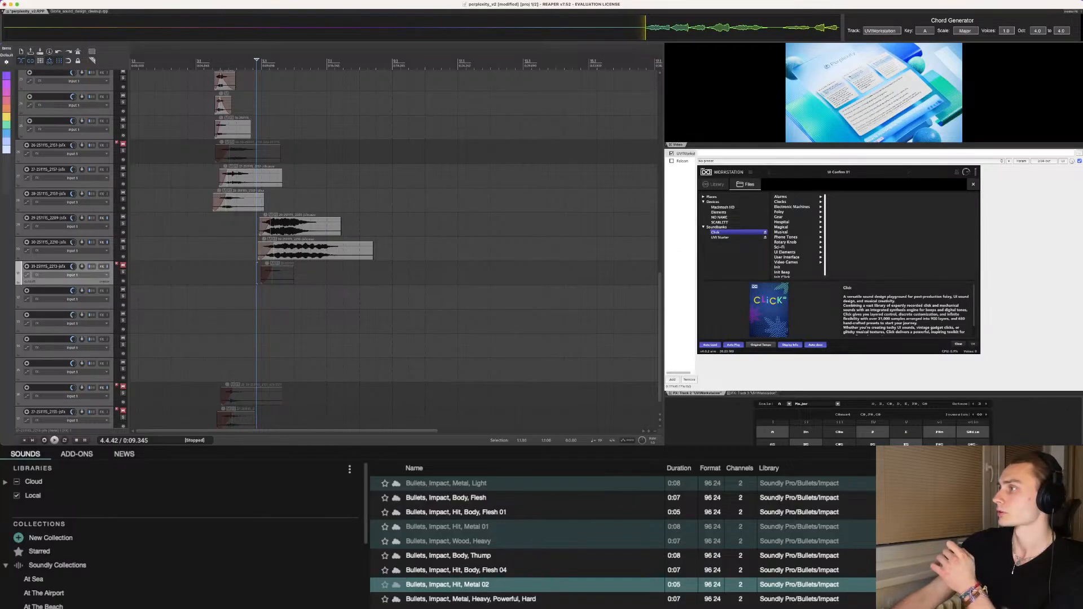
left_click(783, 272)
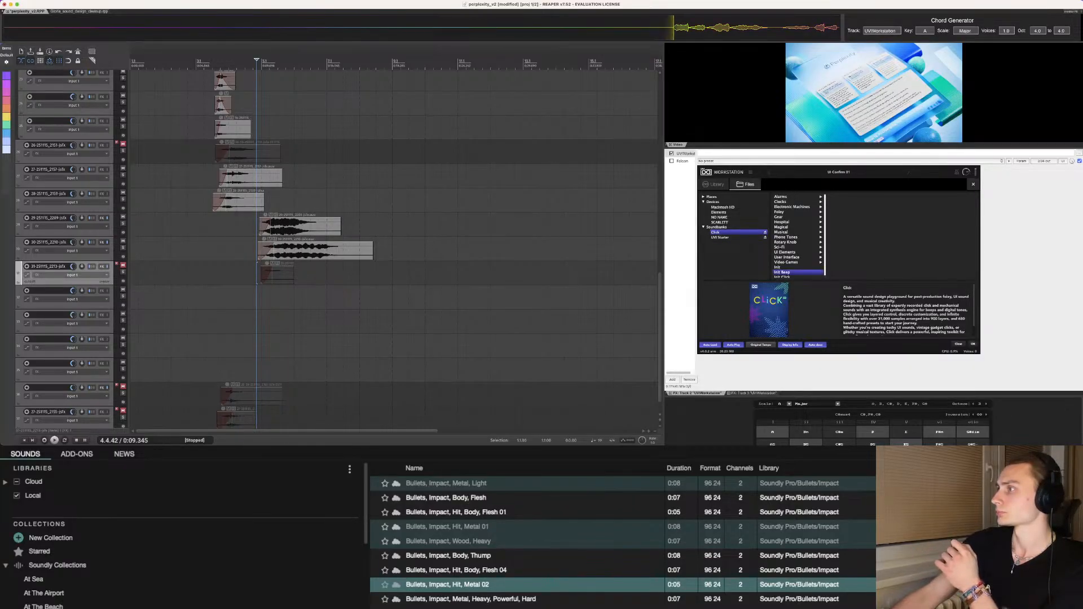
left_click(787, 257)
left_click(847, 197)
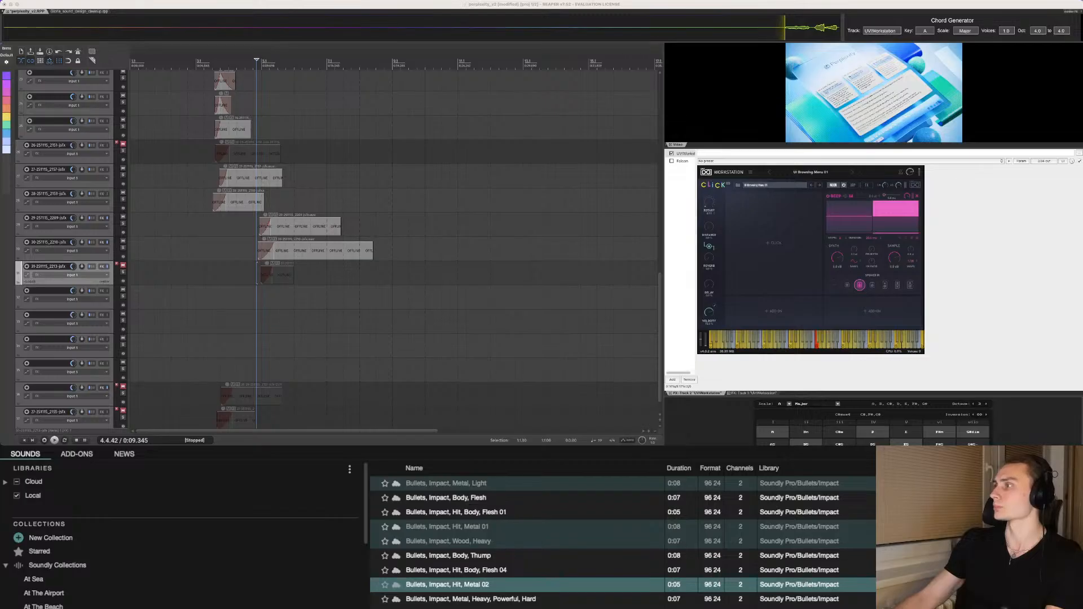
key("super+Tab")
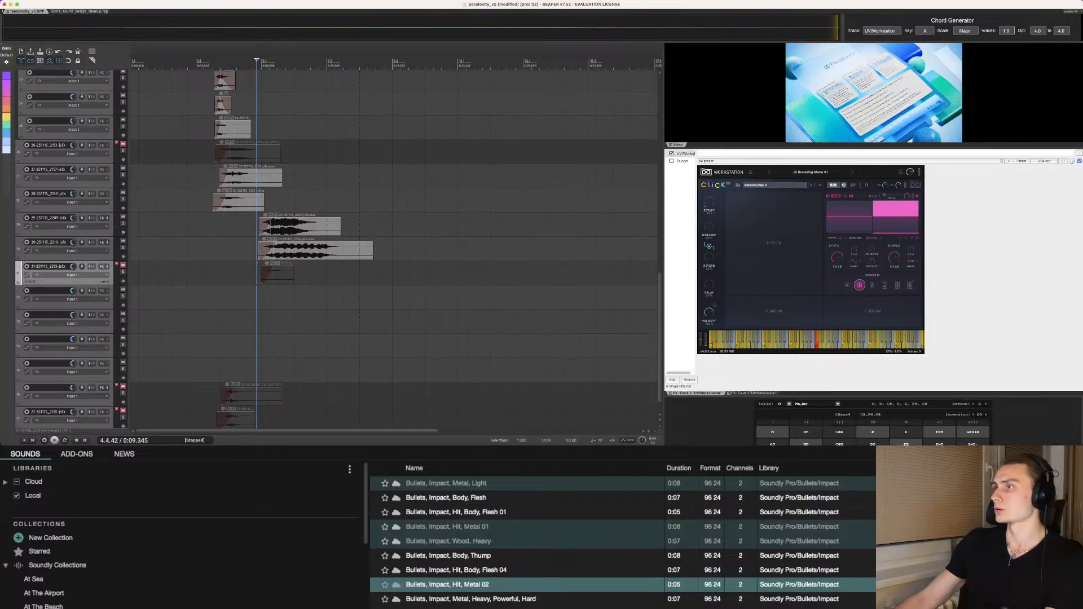
left_click(671, 393)
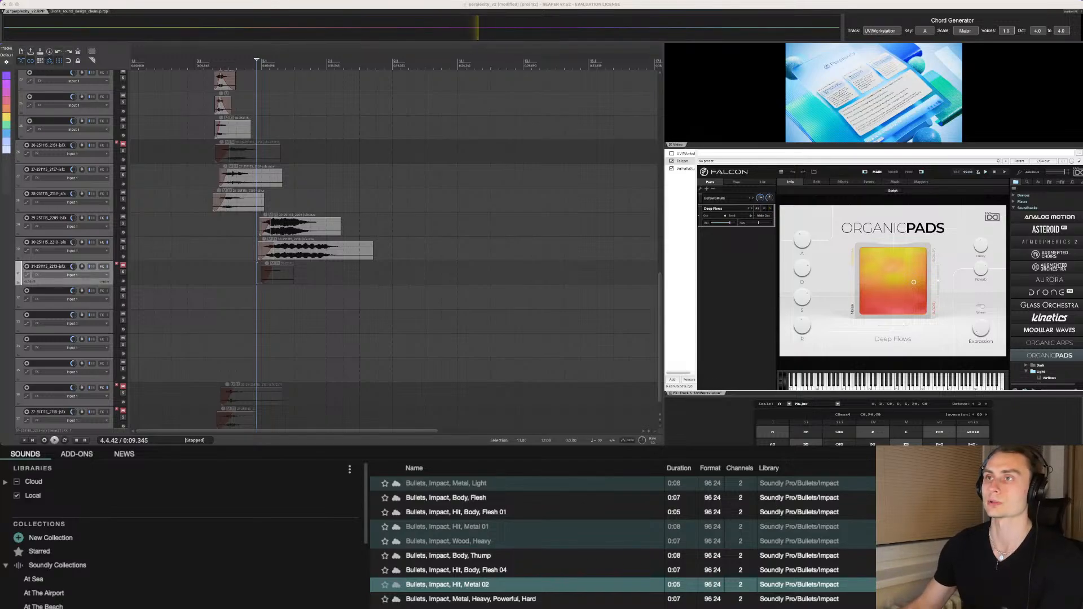
left_click(505, 225)
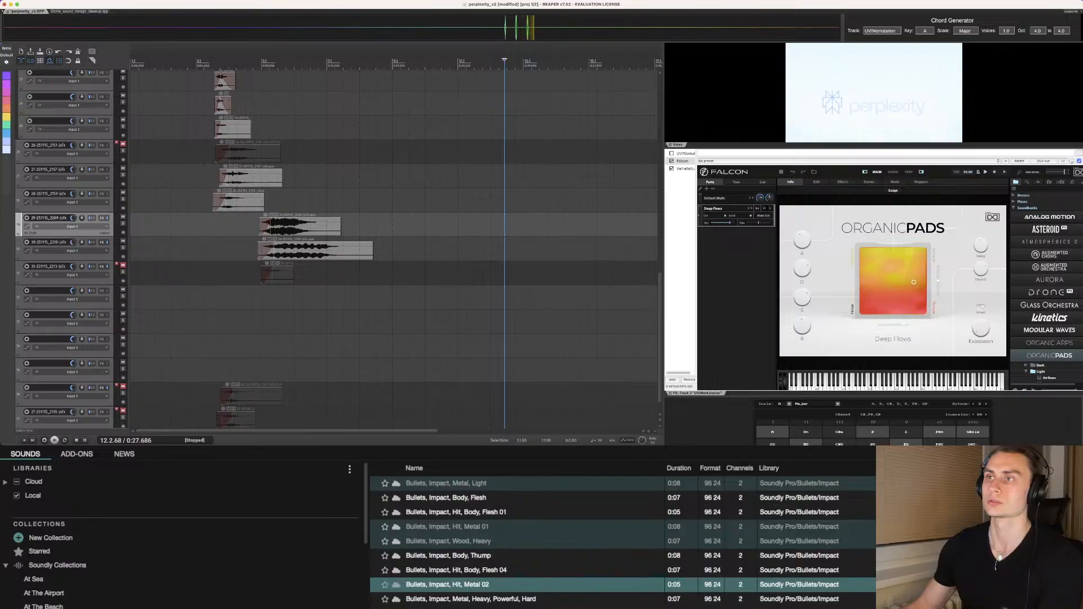
key("super+Tab")
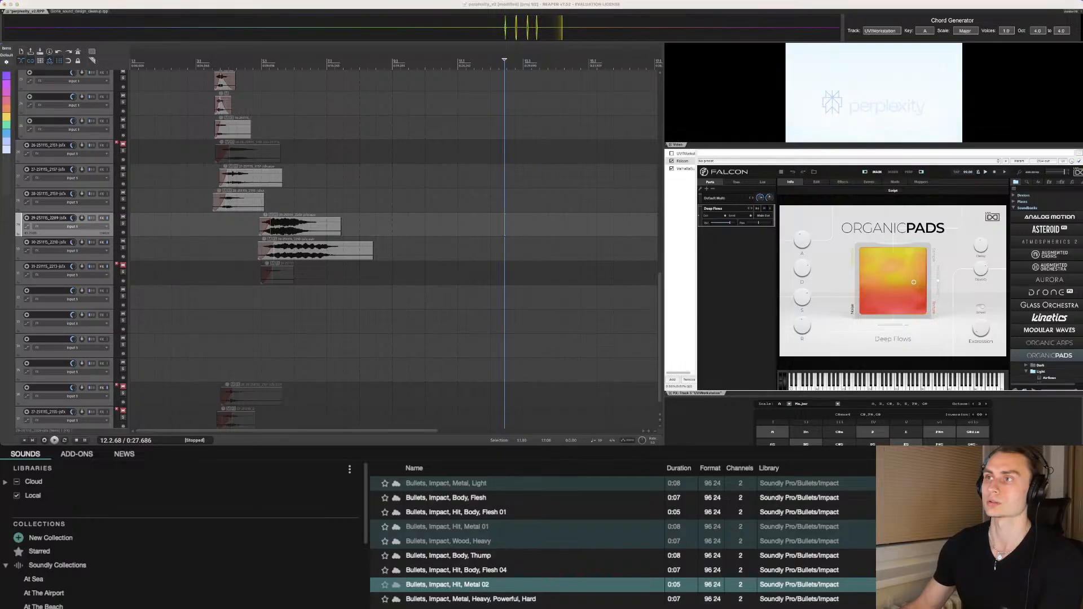
left_click(496, 201)
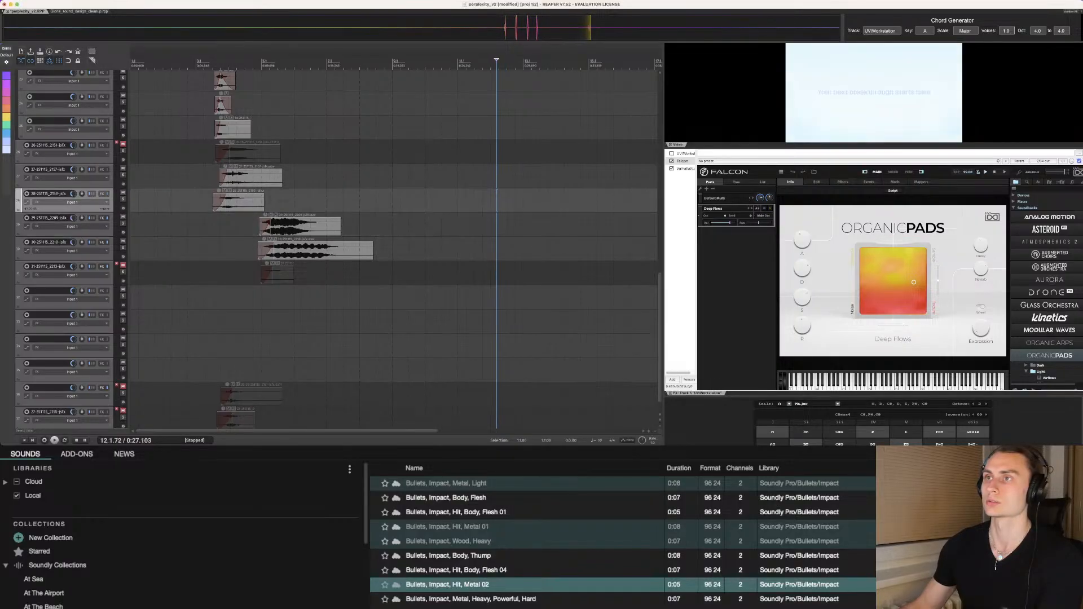
key("super+Tab")
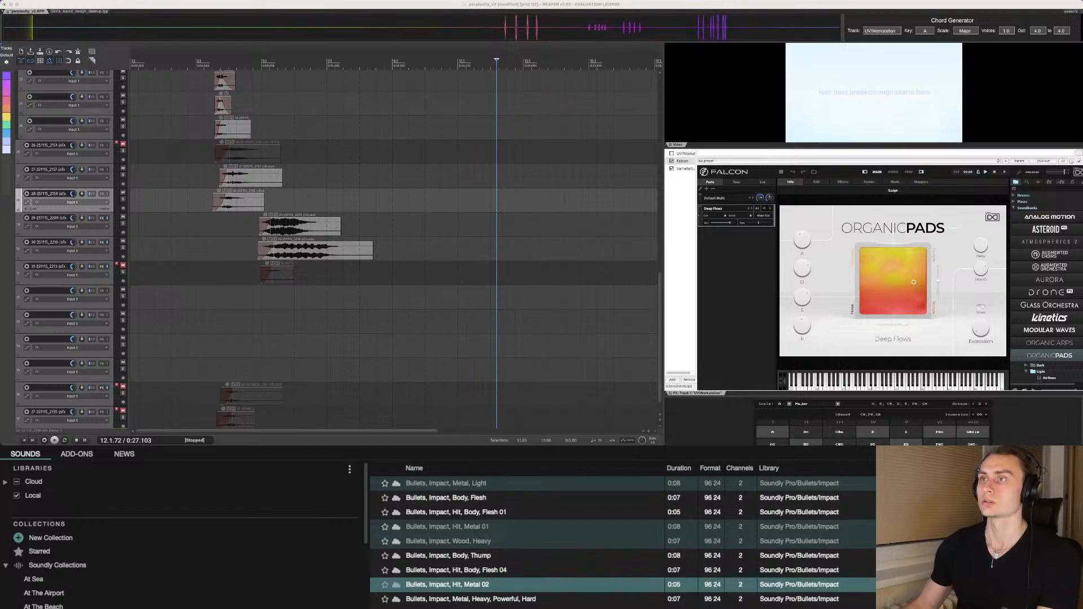
left_click(499, 225)
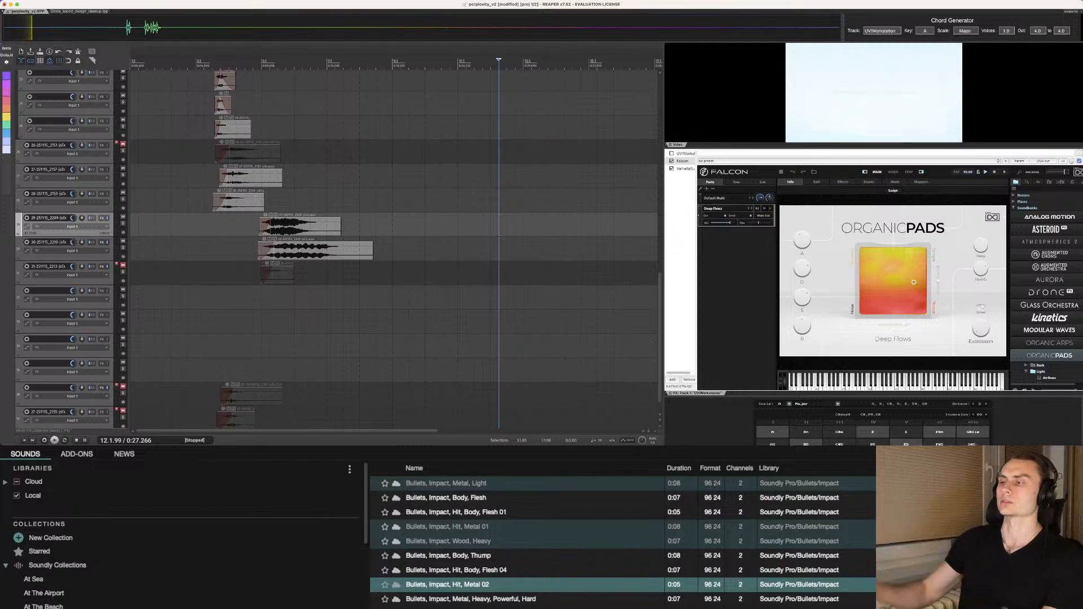
Step: Minimize the Soundly window and play the REAPER mix from 0:05.826 through the transition layers
key("super+Tab")
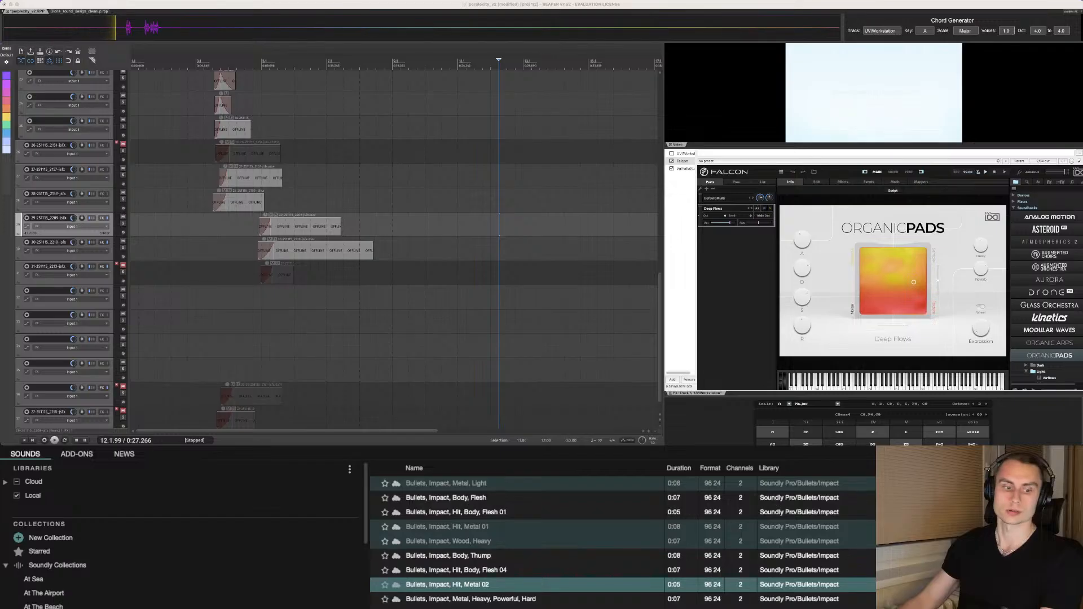
key("super+m")
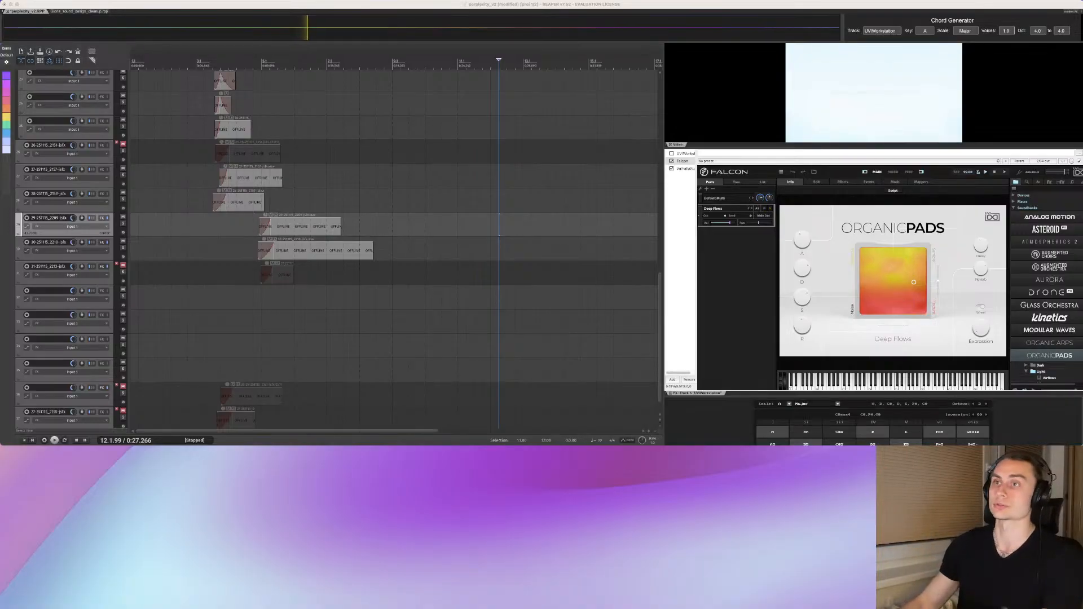
left_click(199, 227)
left_click(209, 227)
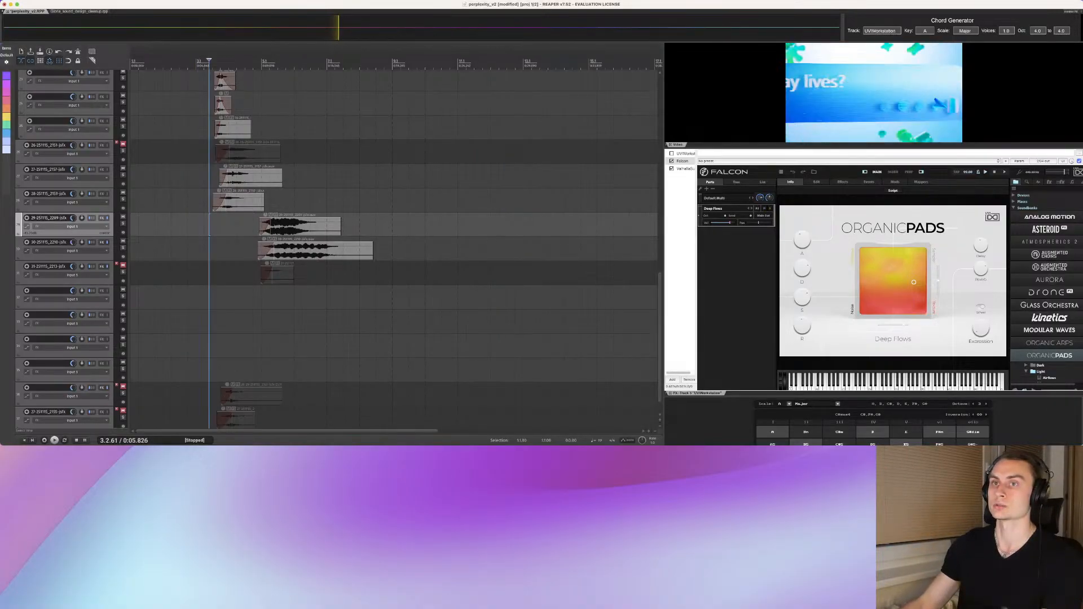
scroll(209, 226, "up", 2)
scroll(395, 249, "down", 1)
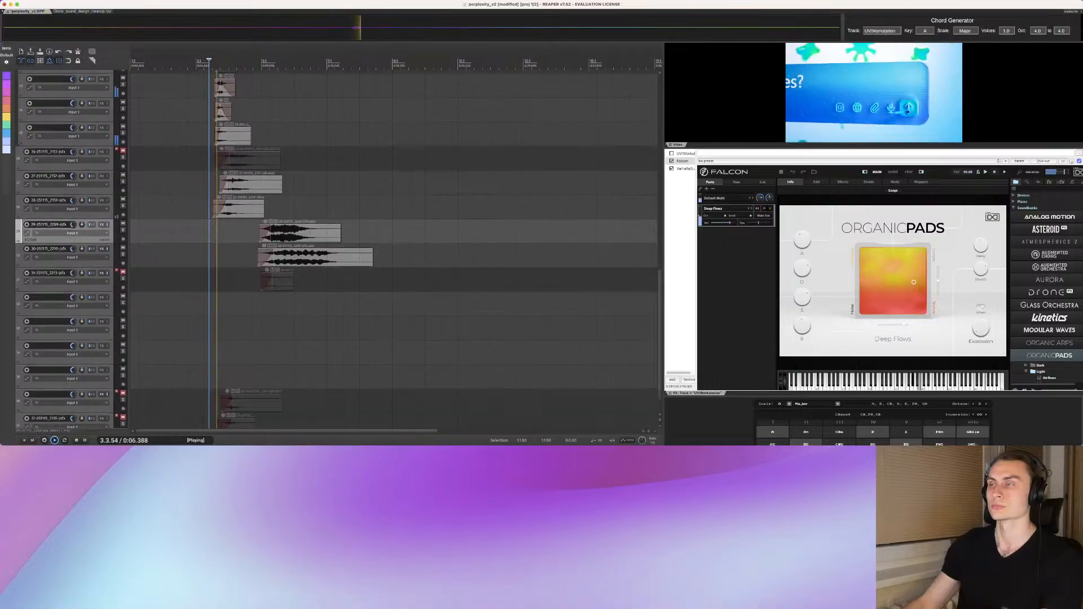
Step: Play the layered pad clips from 0:09.655
left_click(262, 272)
key("space")
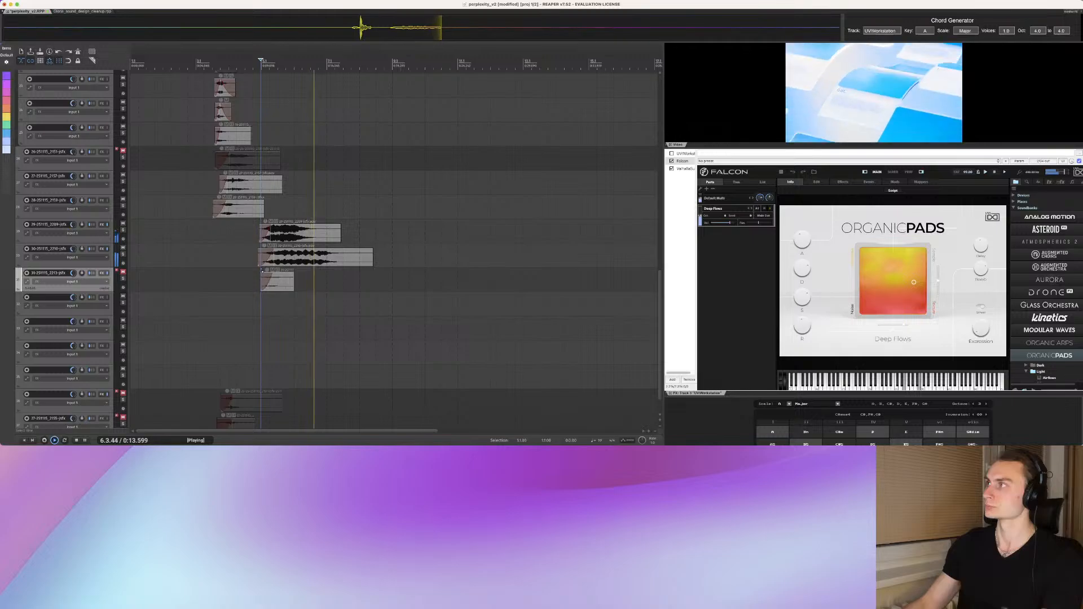
key("space")
Step: Look through the light Organic Pads presets and the neighbouring soundbanks in Falcon's browser
scroll(1047, 294, "down", 5)
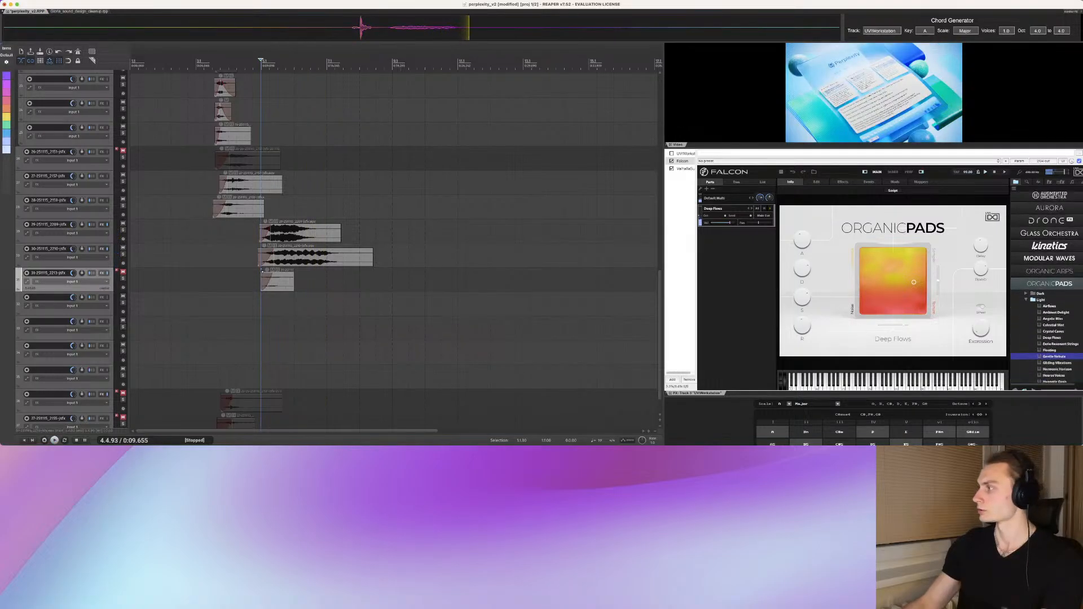
scroll(1047, 293, "up", 4)
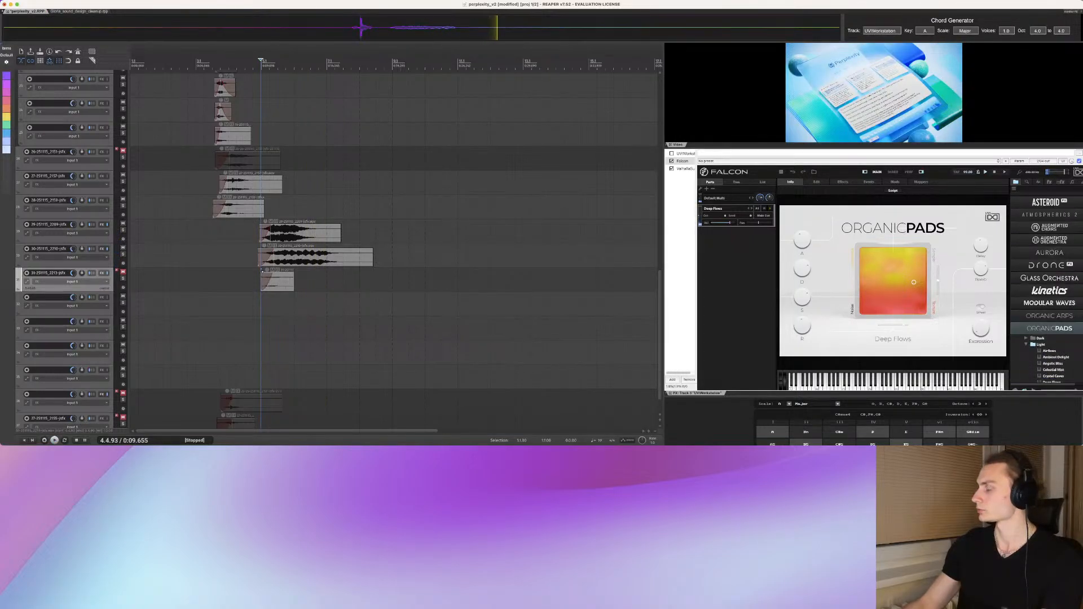
scroll(1053, 337, "down", 3)
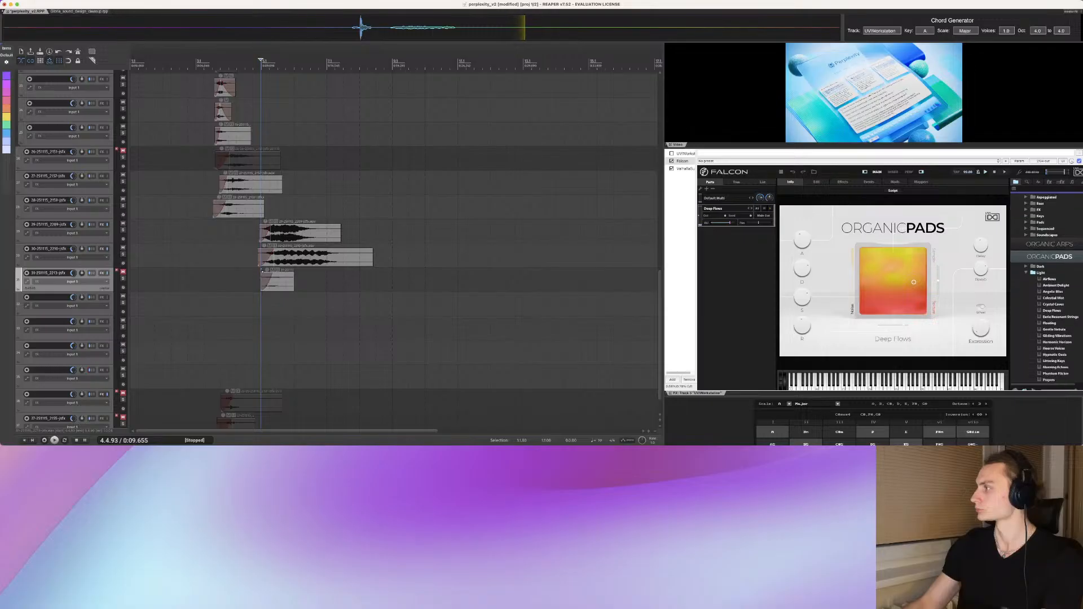
scroll(1047, 294, "down", 2)
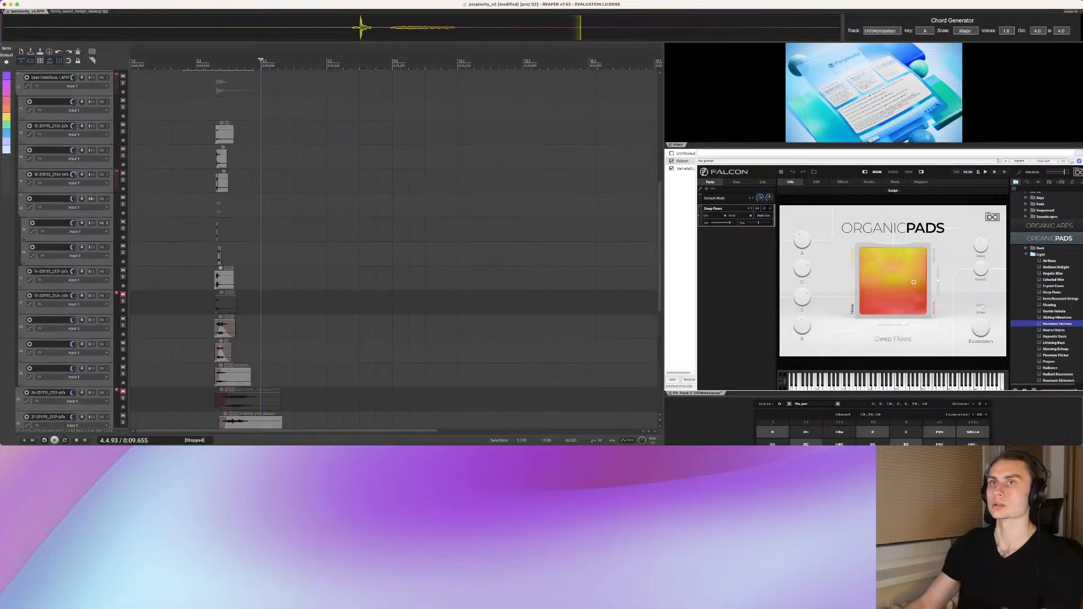
Step: Open the effects chain of the upper UVIWorkstation track and show its Falcon instrument
scroll(261, 271, "up", 10)
key("super+Tab")
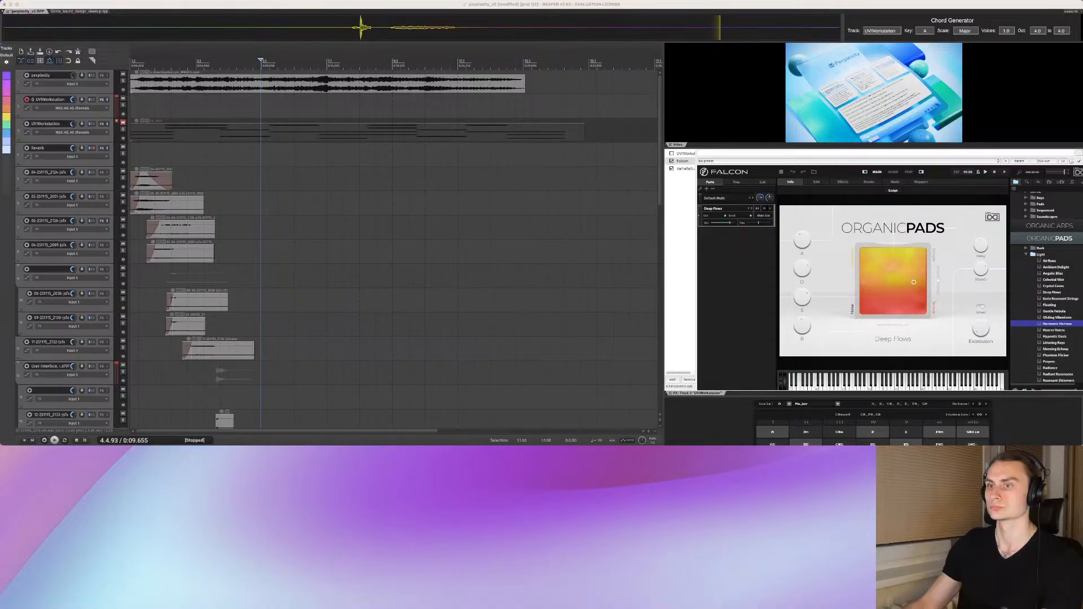
left_click(101, 100)
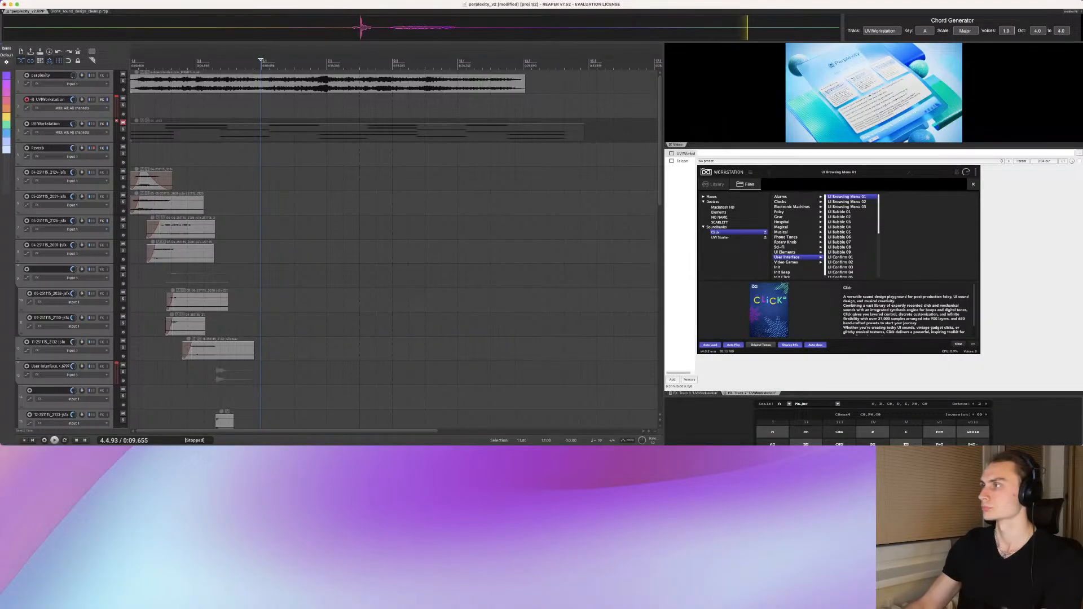
left_click(682, 161)
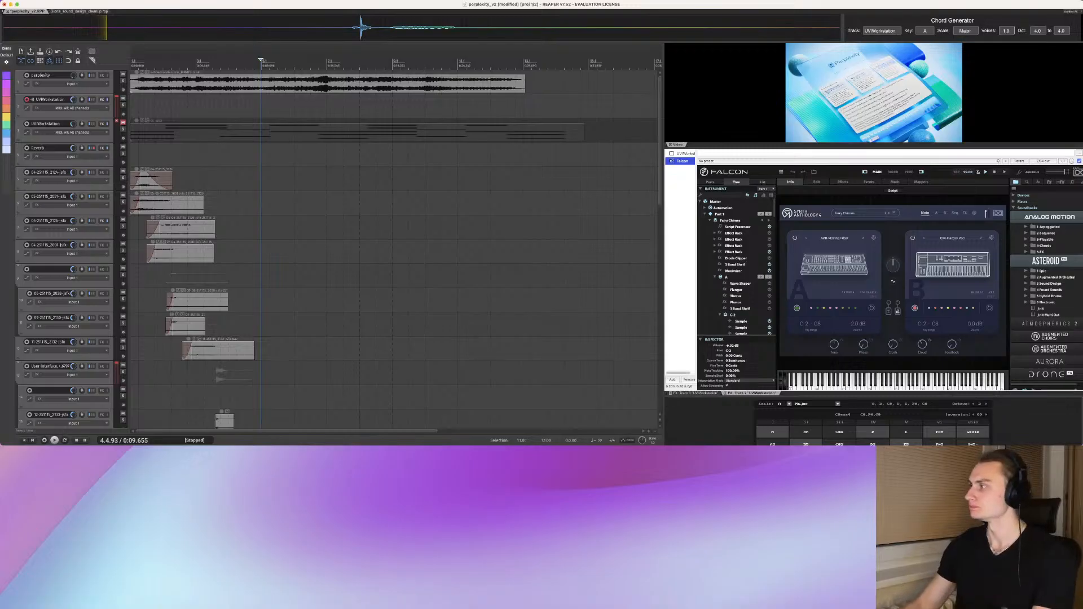
Step: Browse the Synth Anthology 4 pad presets in Falcon, and load Cascade Bliss from the Organ presets
scroll(1047, 287, "down", 4)
scroll(1047, 288, "down", 4)
left_click(1055, 359)
scroll(1054, 359, "down", 1)
left_click(1054, 355)
scroll(1054, 356, "down", 1)
left_click(1055, 358)
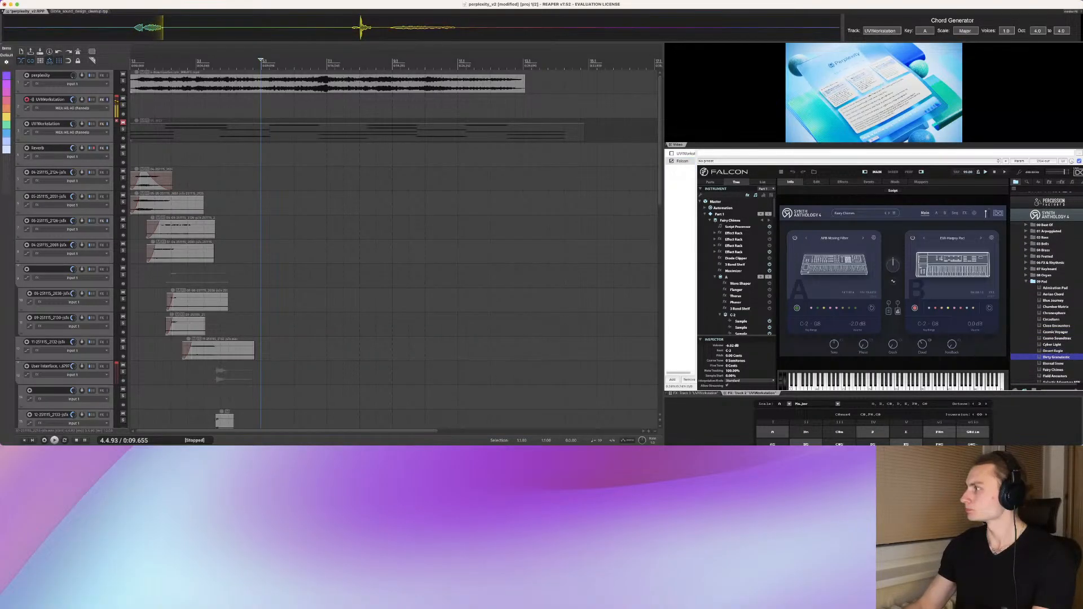
left_click(1044, 276)
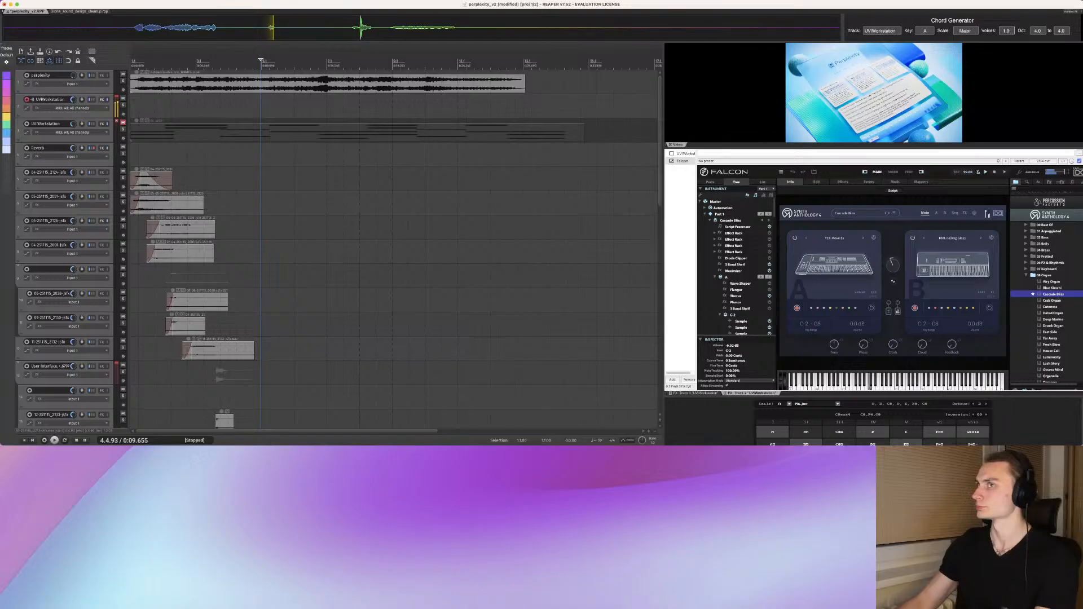
Step: Return to the long pad clips on tracks 29 and 30 and play the mix from their start
scroll(262, 240, "down", 15)
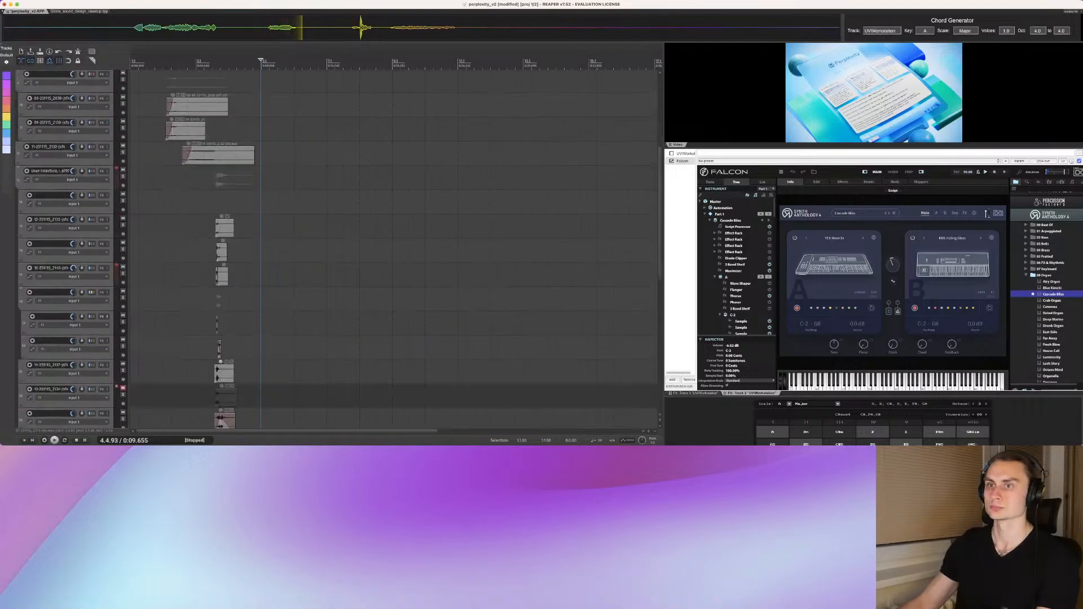
scroll(261, 239, "up", 2)
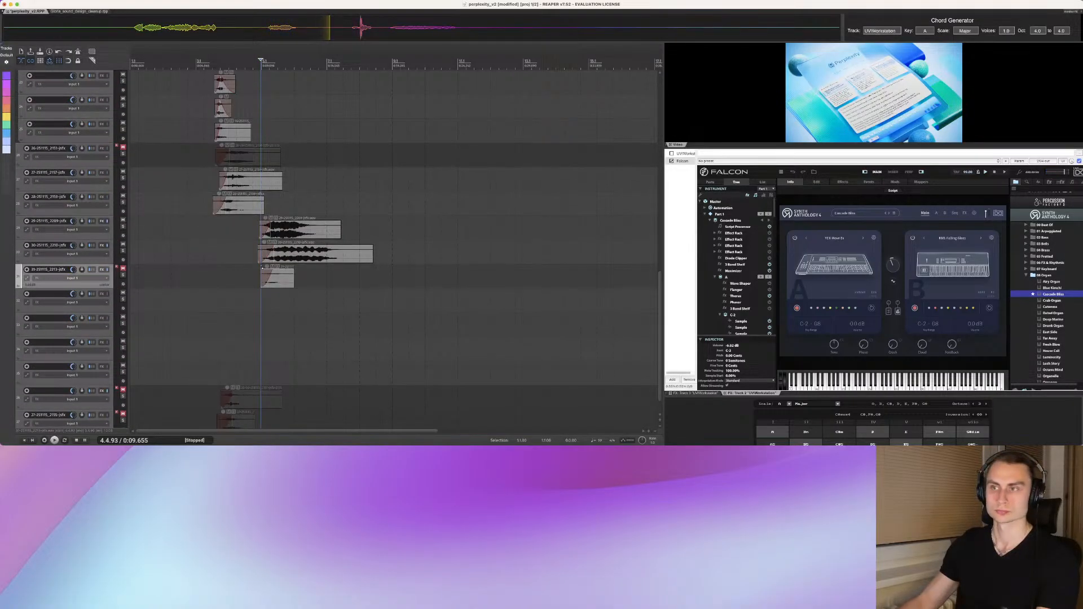
left_click(261, 299)
key("space")
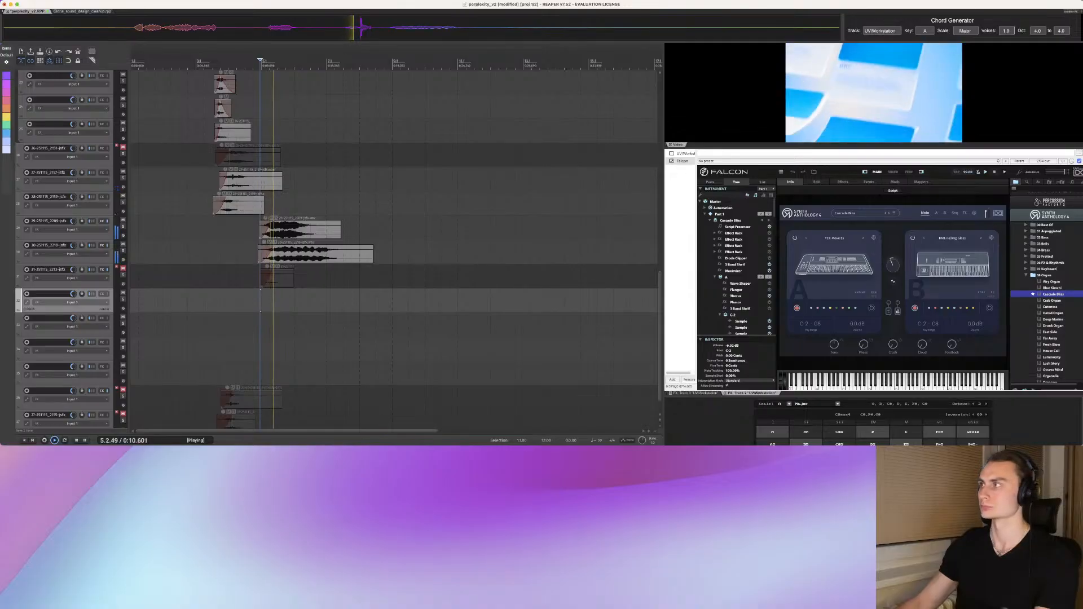
key("space")
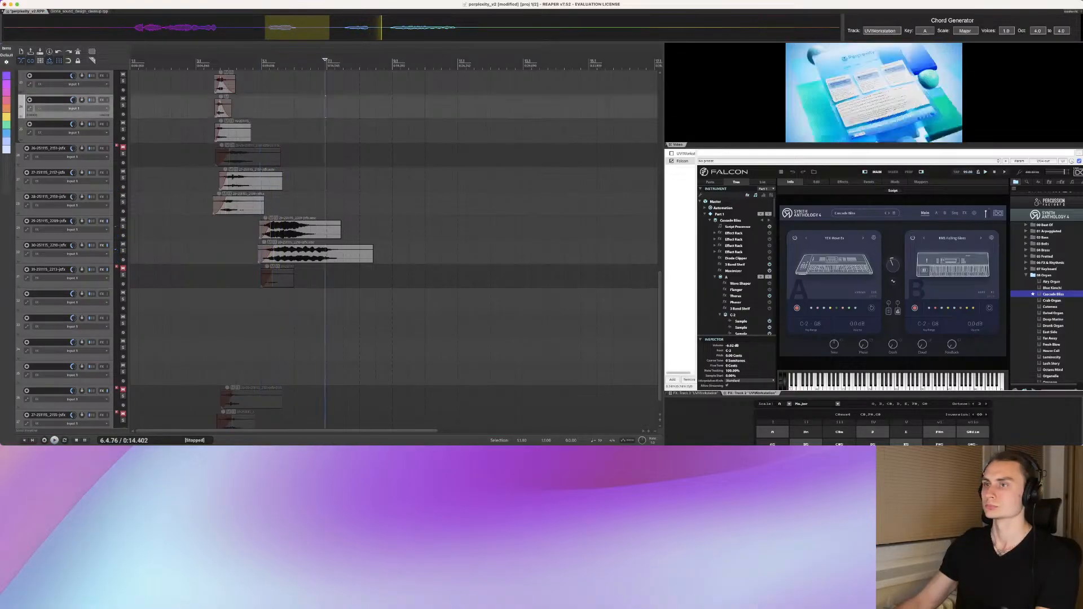
Step: Solo track 32 and play its new clip from the clip's start
left_click_drag(265, 27, 330, 28)
left_click(308, 301)
key("F6")
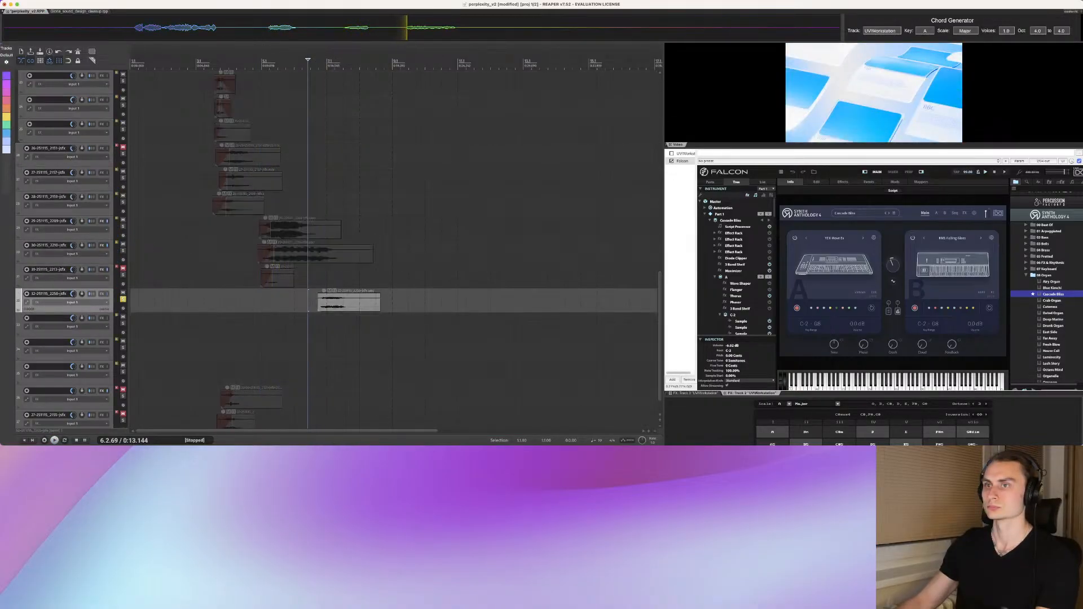
left_click(318, 284)
key("space")
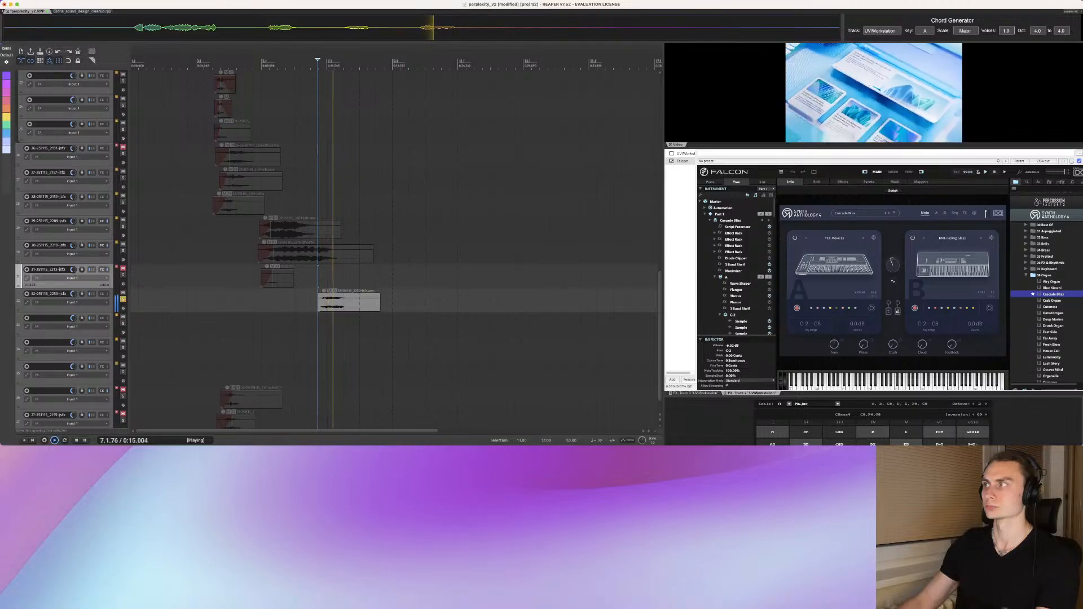
key("space")
Step: Try the track 32 clip about two bars earlier, just before the long pads begin, and play the full mix there
left_click_drag(320, 293, 257, 292)
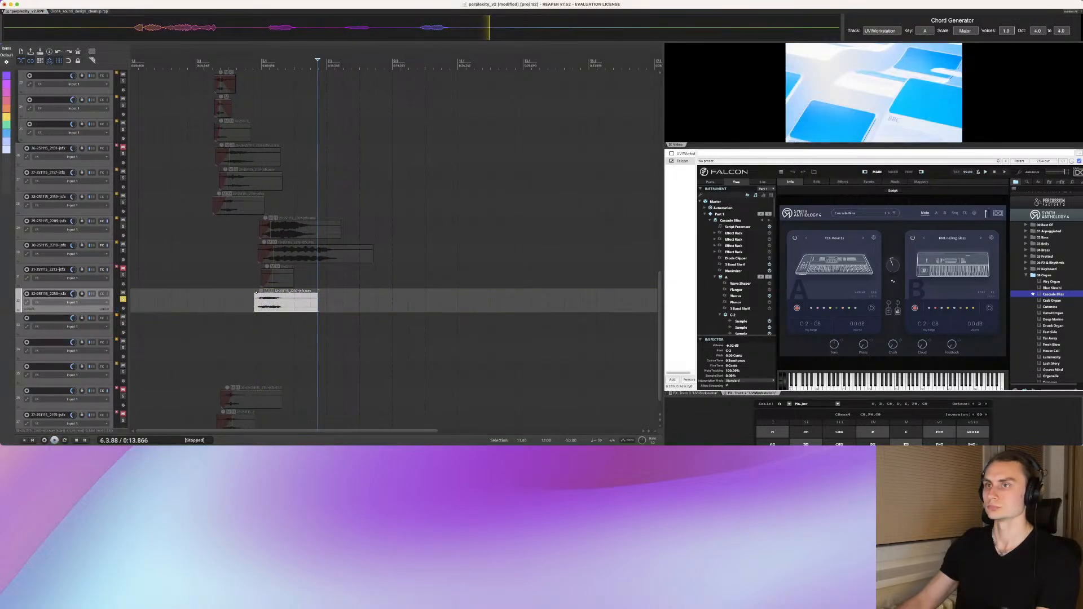
left_click(253, 284)
key("space")
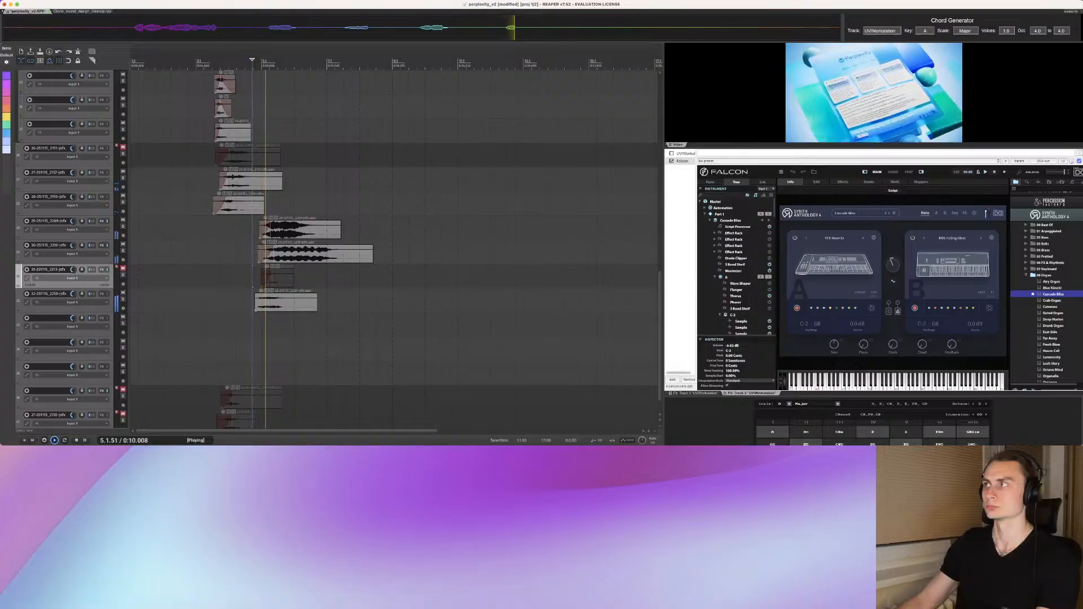
key("space")
Step: Try the track 32 clip at about bar 7.1, audition it soloed, and return to the full mix
left_click_drag(256, 294, 330, 294)
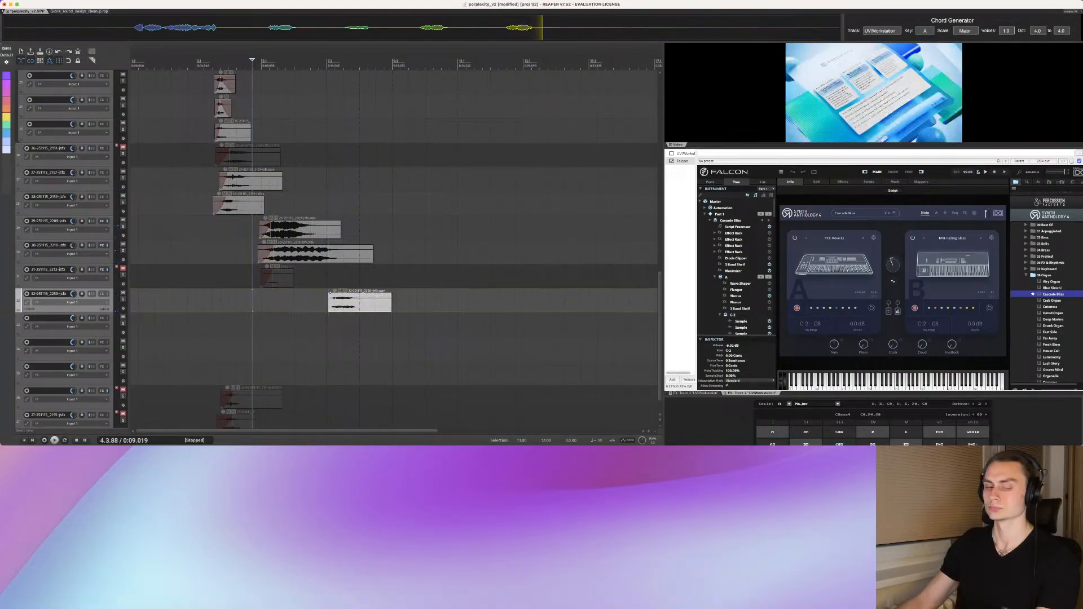
left_click(321, 284)
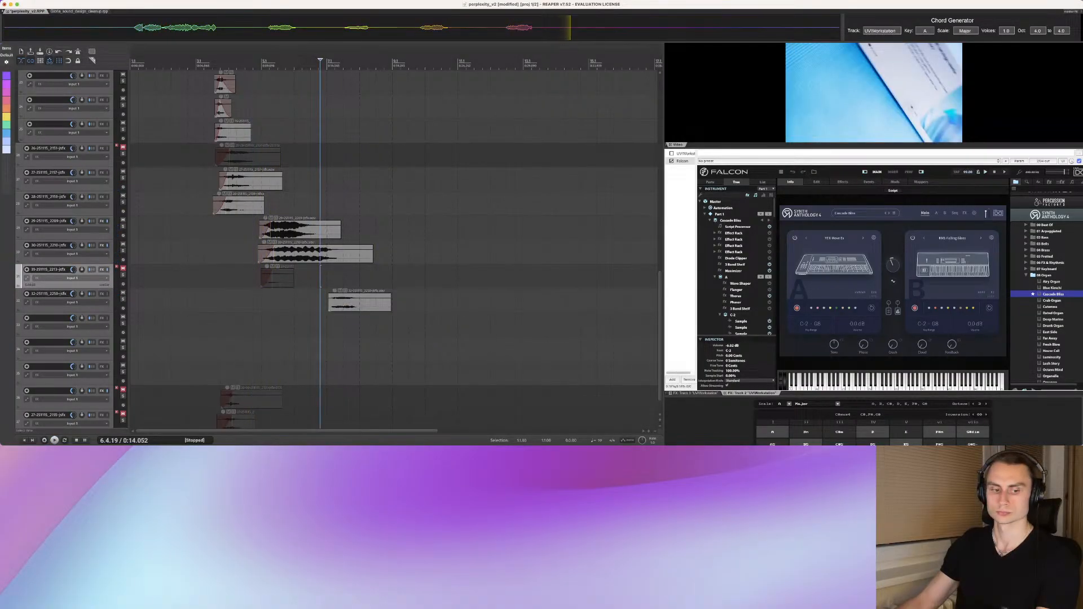
left_click(330, 293)
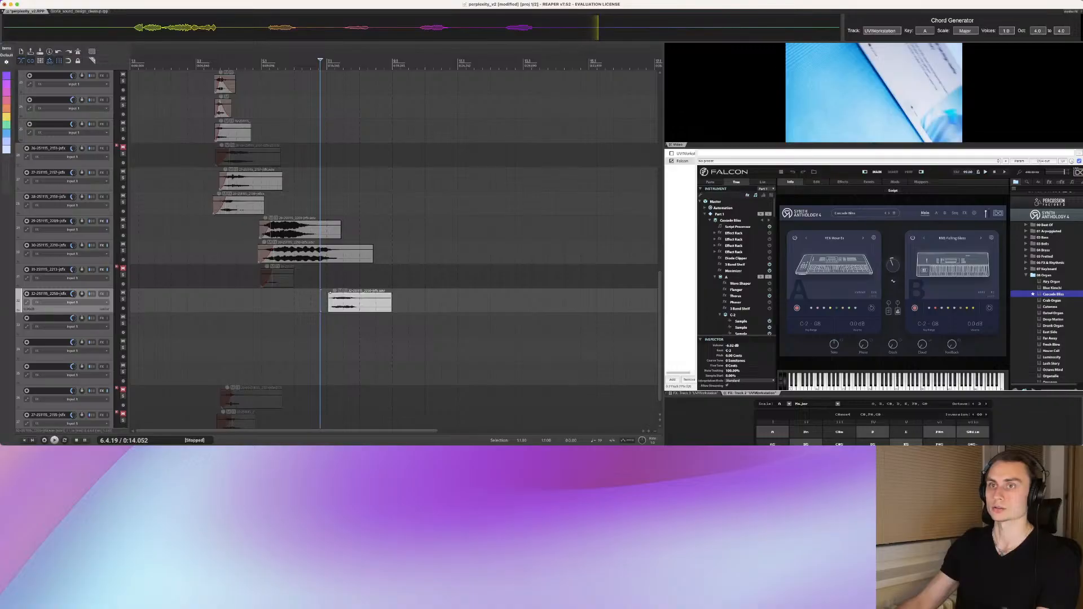
key("F6")
key("space")
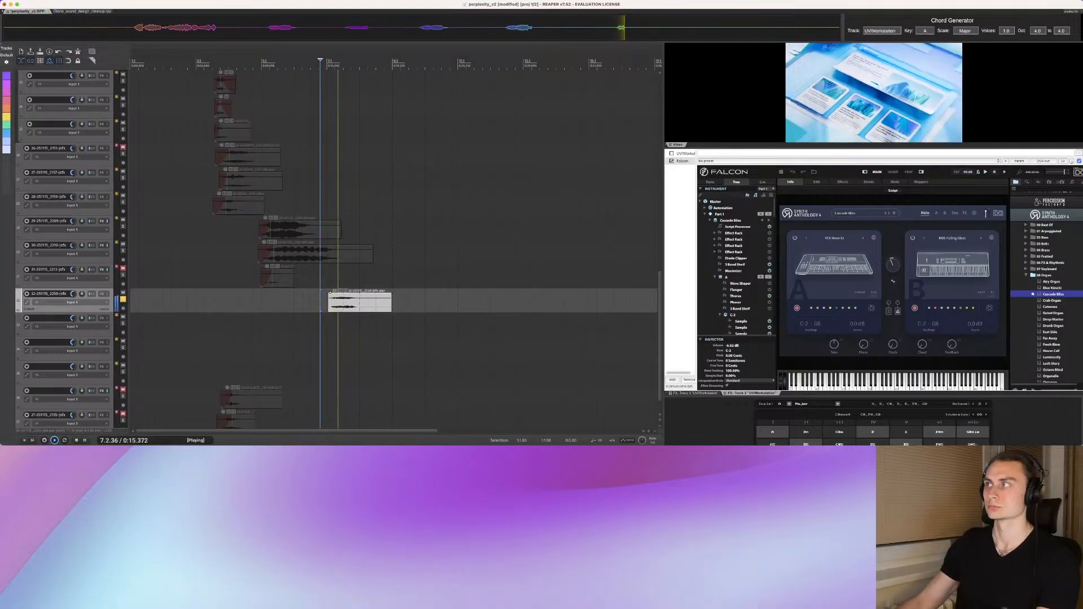
key("space")
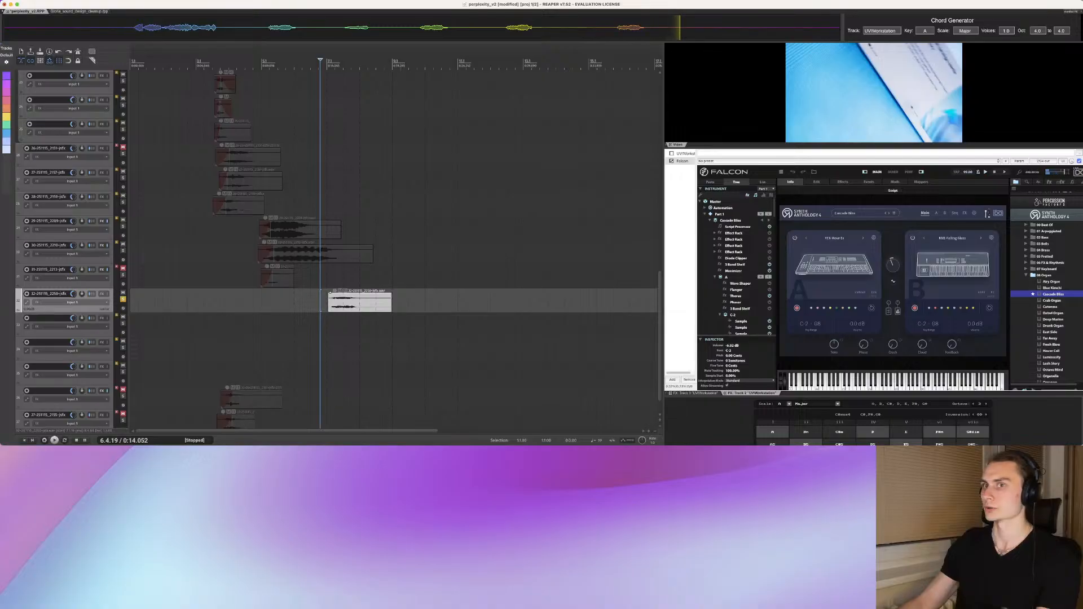
key("F6")
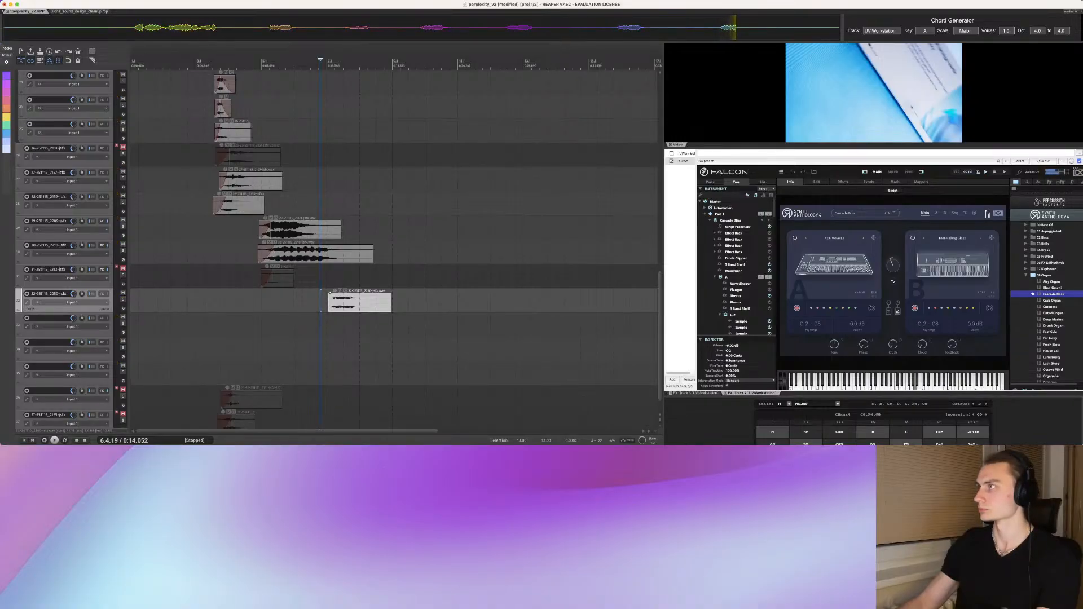
Step: Reposition the clip on track 32 at about bar 7.1 and play the mix across it
key("super+z")
key("super+z")
key("super+z")
key("super+z")
key("super+z")
key("super+z")
key("super+z")
key("super+z")
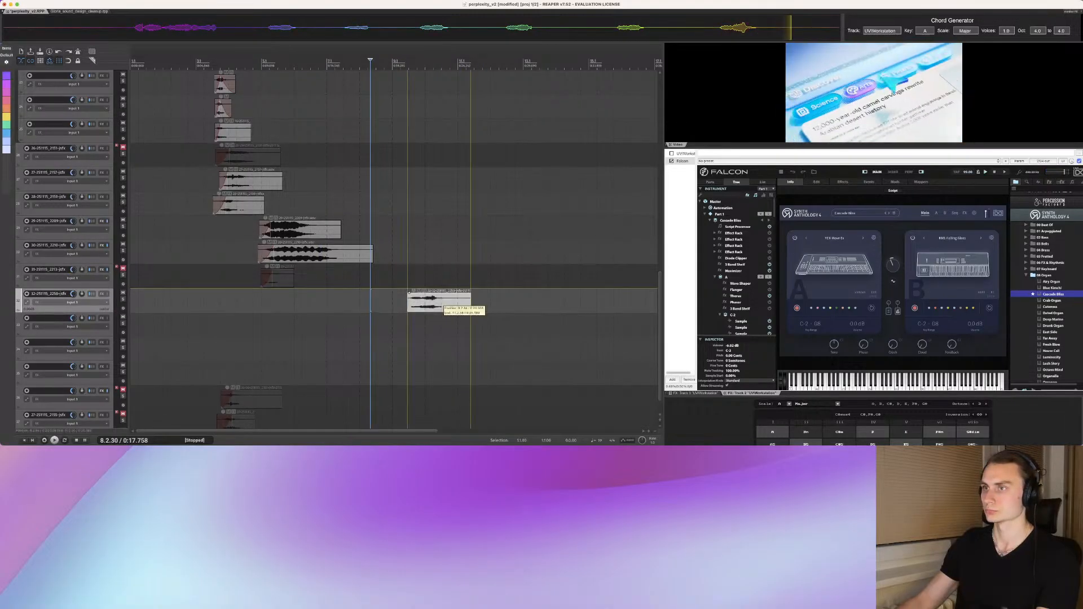
key("super+z")
key("super+z")
key("super+z")
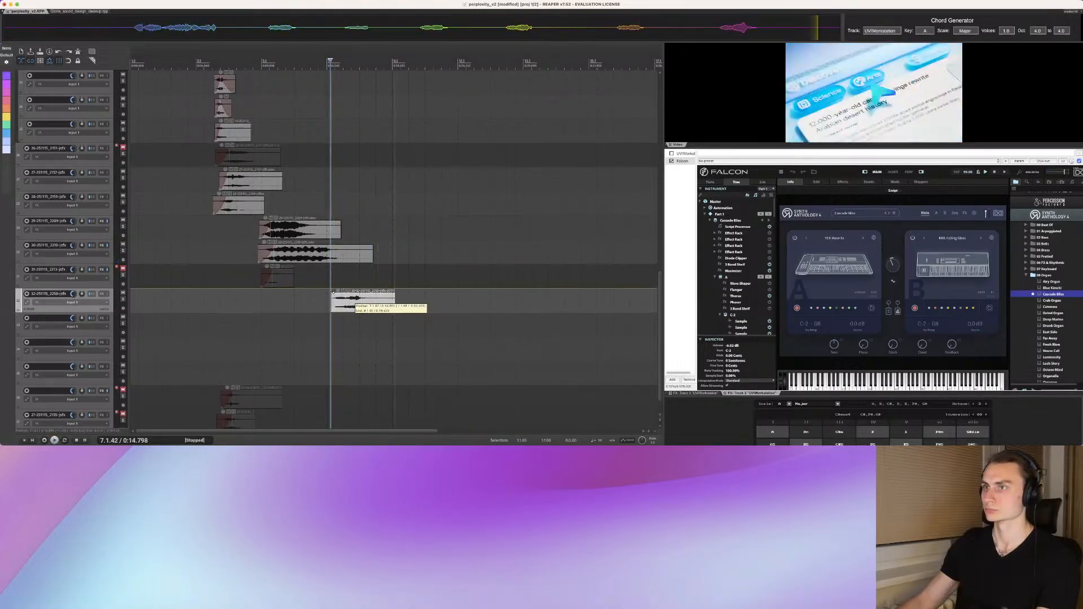
key("space")
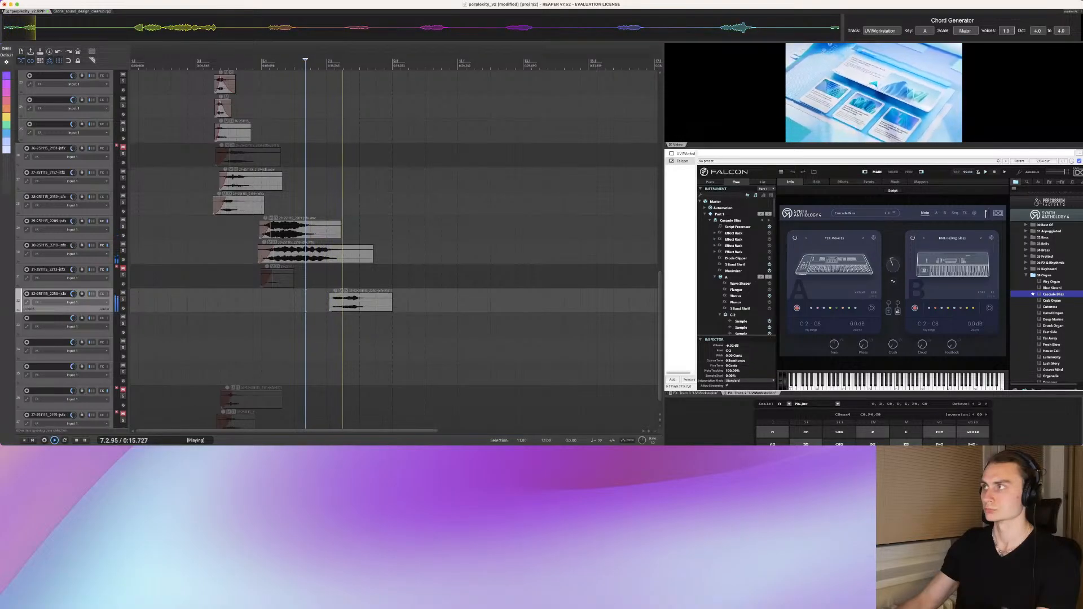
key("space")
Step: Shift the track 32 clip about half a bar earlier with a fade-in, and play the mix leading into it
left_click_drag(348, 300, 324, 293)
left_click(301, 301)
key("space")
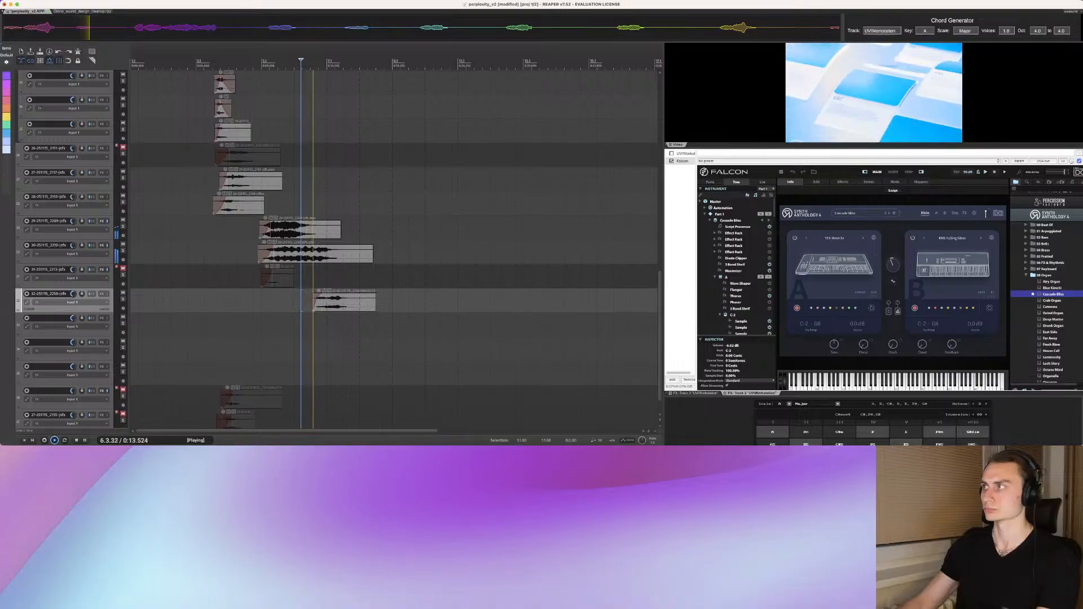
key("space")
left_click(321, 302)
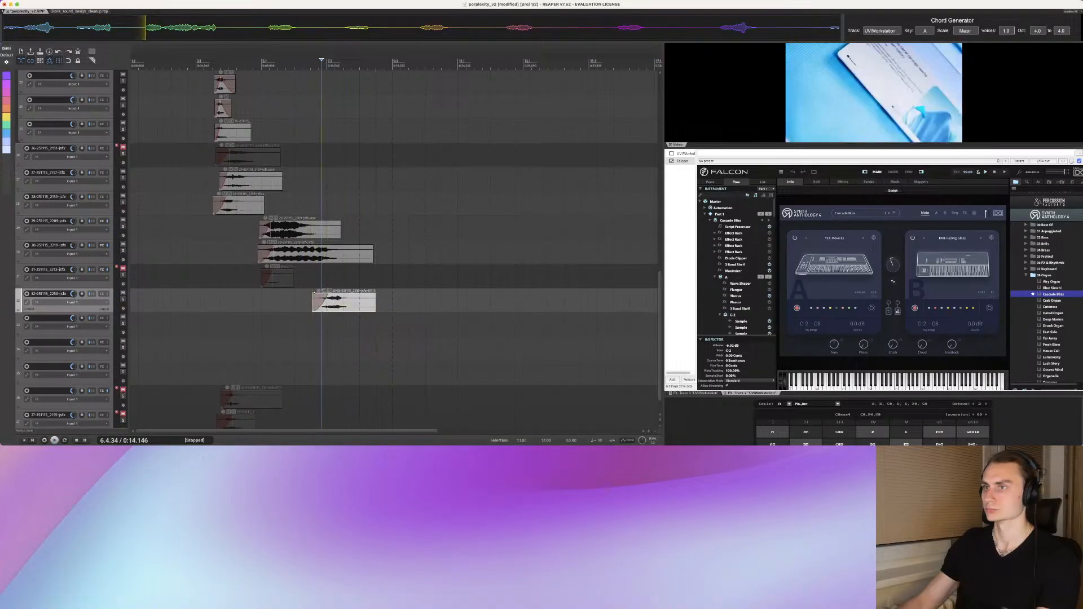
left_click(296, 291)
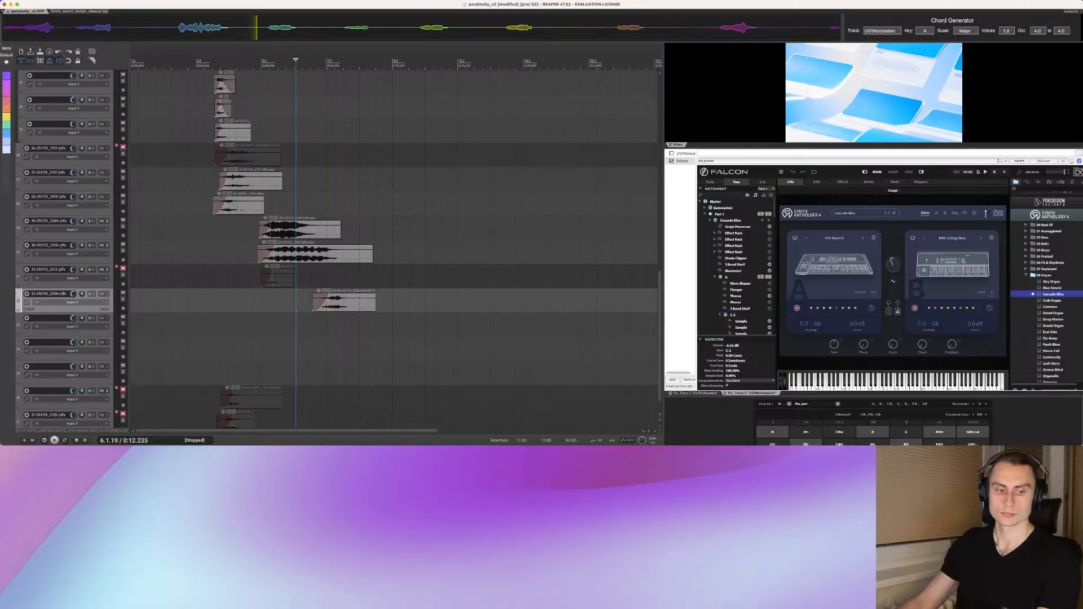
Step: Solo track 32 and play the faded-in clip from its beginning
scroll(393, 248, "up", 1)
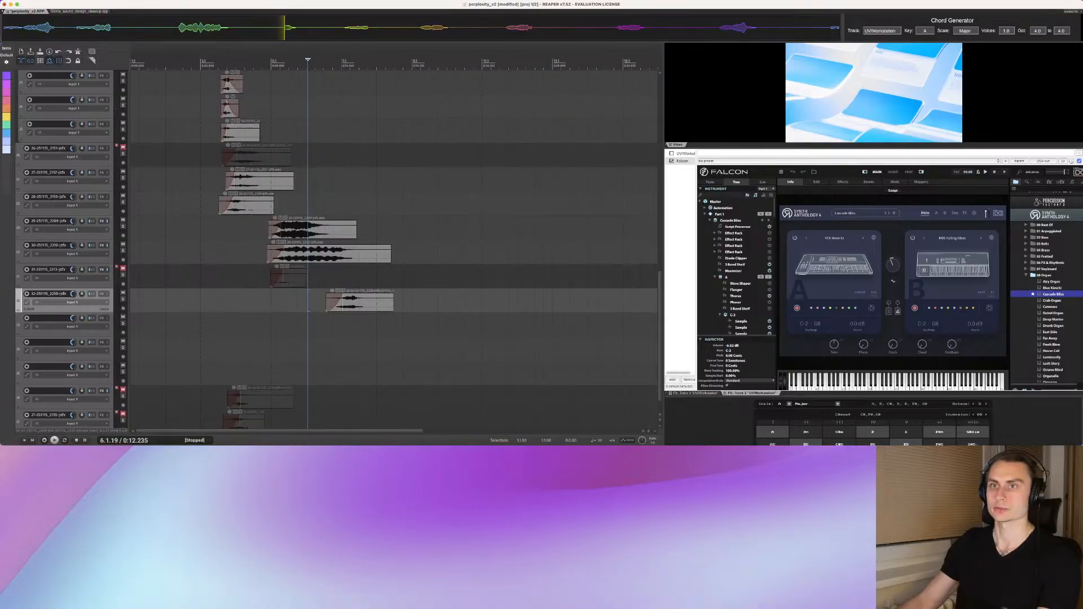
left_click(324, 301)
left_click(117, 283)
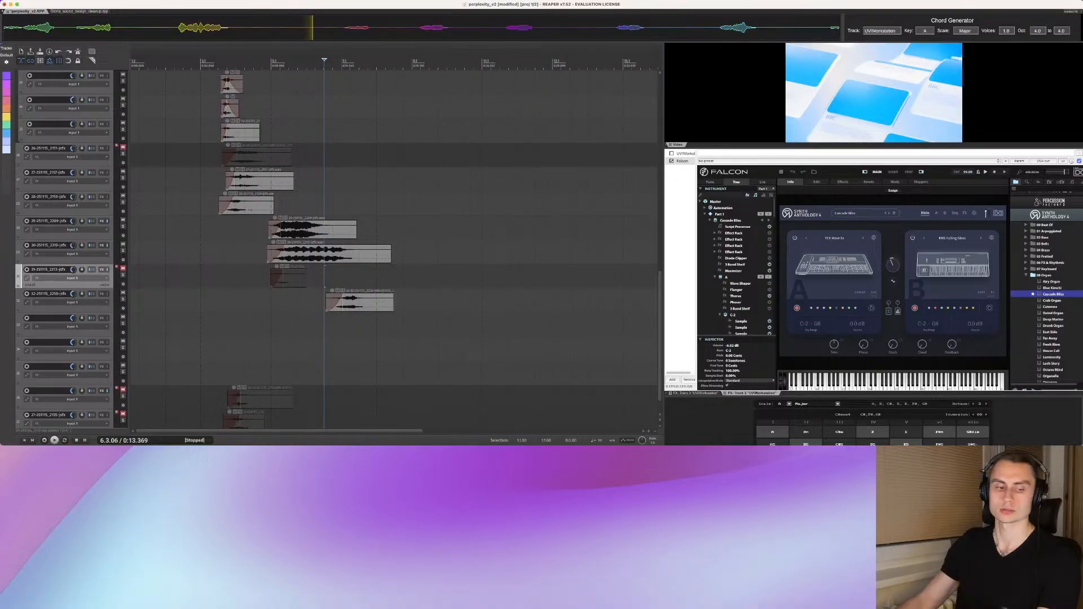
left_click(123, 299)
key("space")
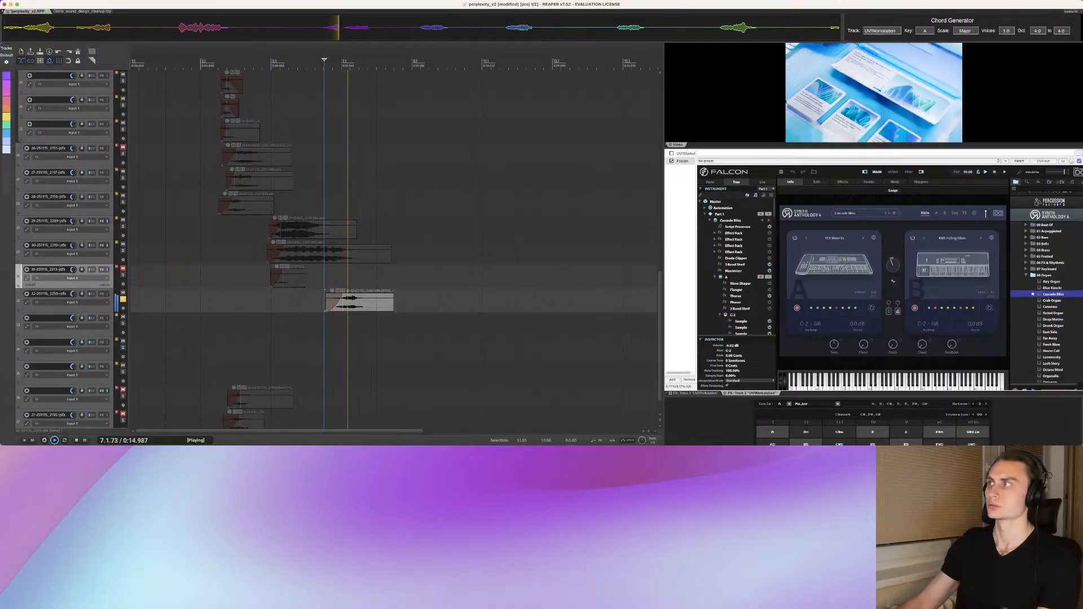
key("space")
Step: Show track 32's volume envelope, lower it slightly from the middle of the clip, and play the soloed result
key("super+Tab")
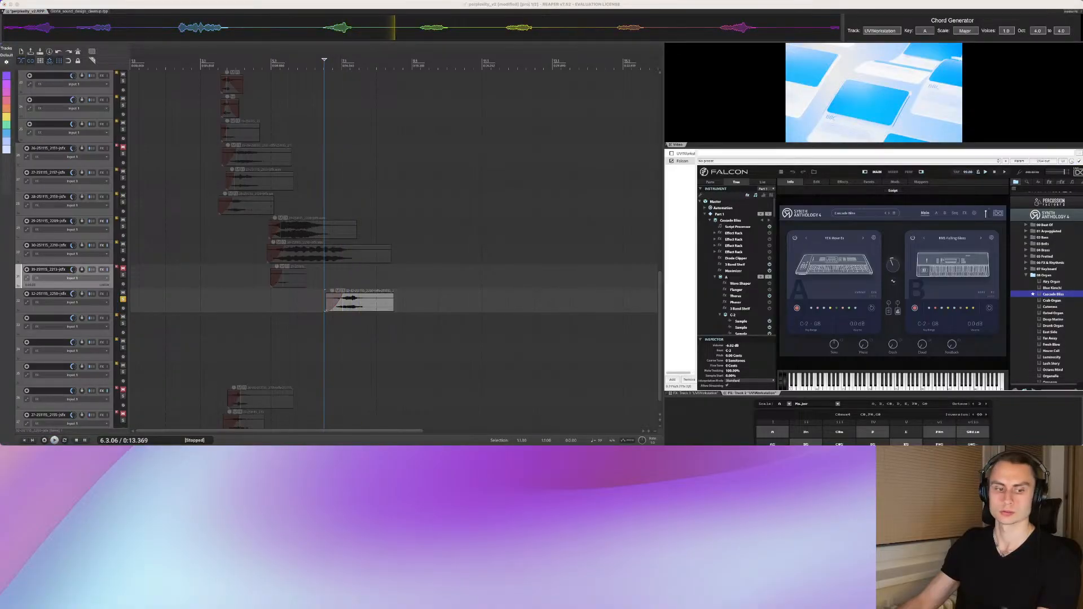
key("v")
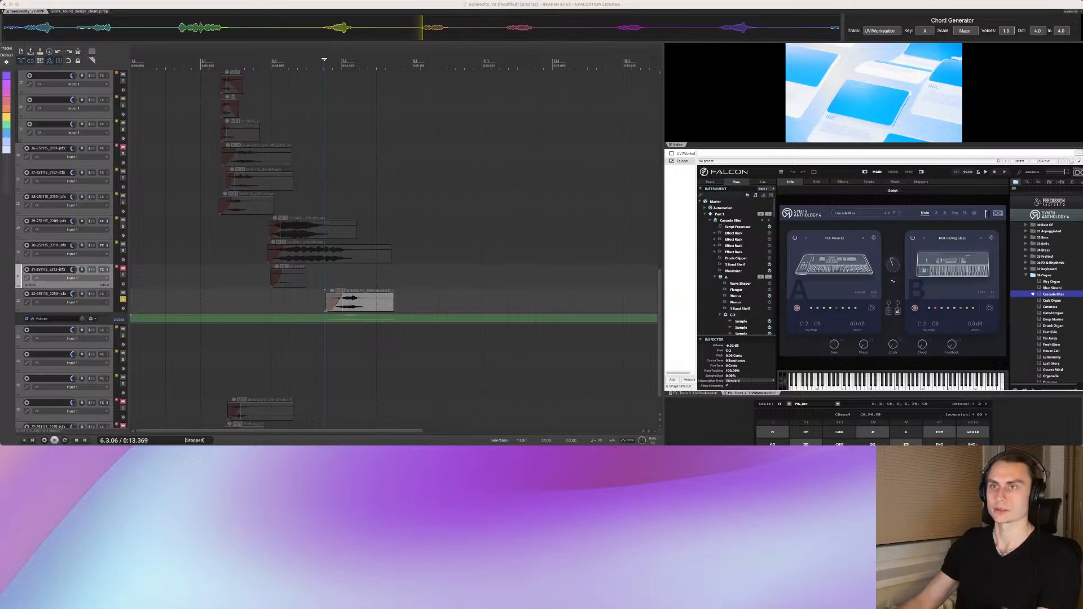
key("Escape")
scroll(394, 249, "up", 2)
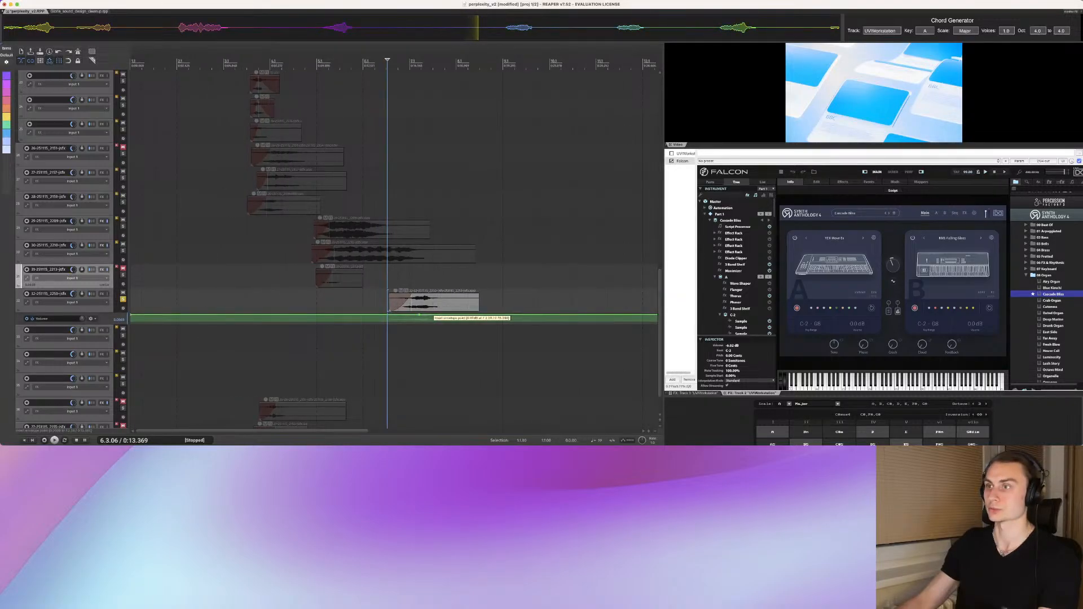
left_click_drag(422, 314, 423, 316)
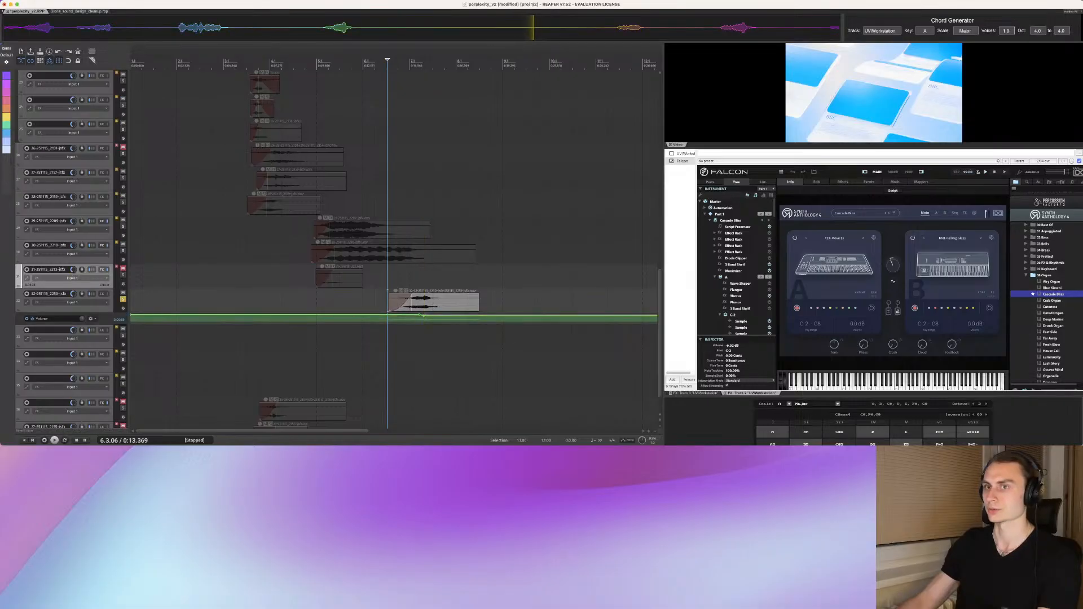
left_click(373, 302)
key("space")
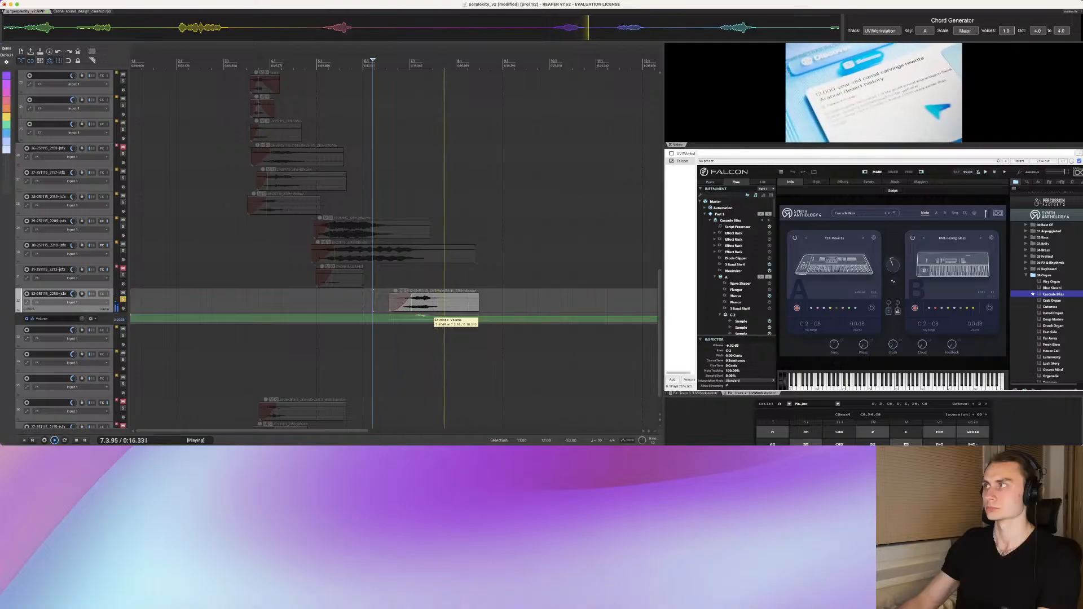
key("space")
scroll(424, 317, "down", 2)
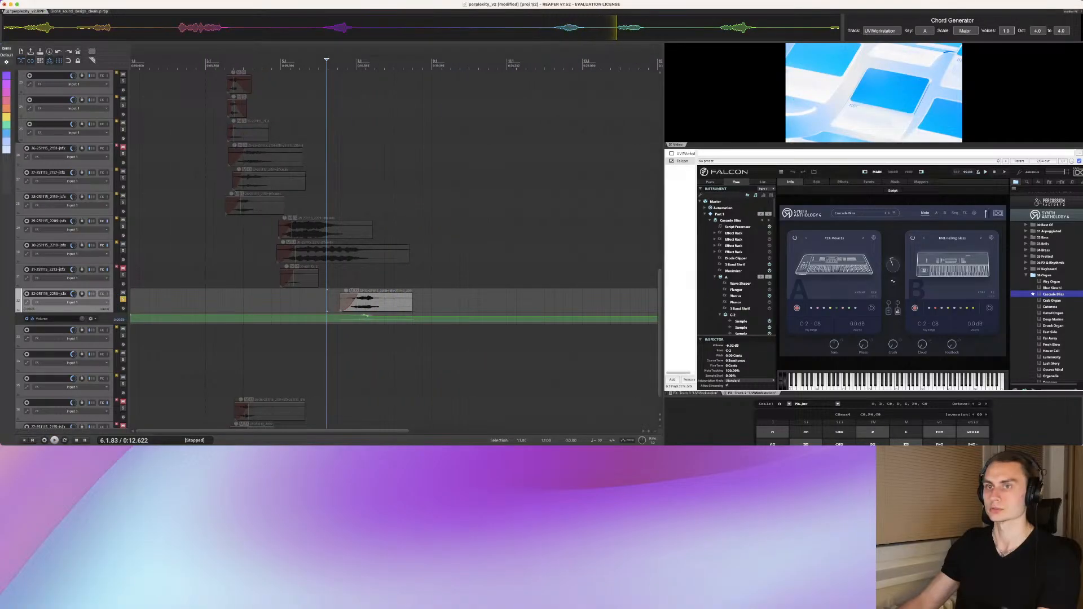
Step: Unsolo track 32 and step through the Synth Anthology 4 Organ presets in Falcon, loading Lush Story
left_click(1053, 325)
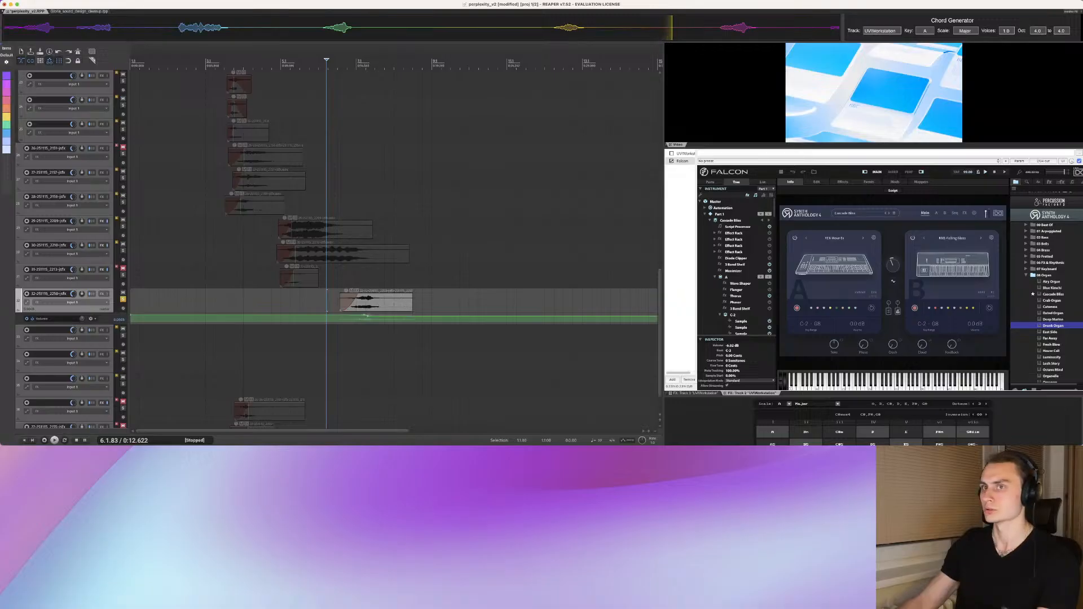
left_click(123, 300)
left_click(1051, 339)
left_click(1050, 332)
left_click(1051, 345)
left_click(1051, 351)
left_click(1052, 357)
left_click(1051, 363)
scroll(1052, 363, "down", 1)
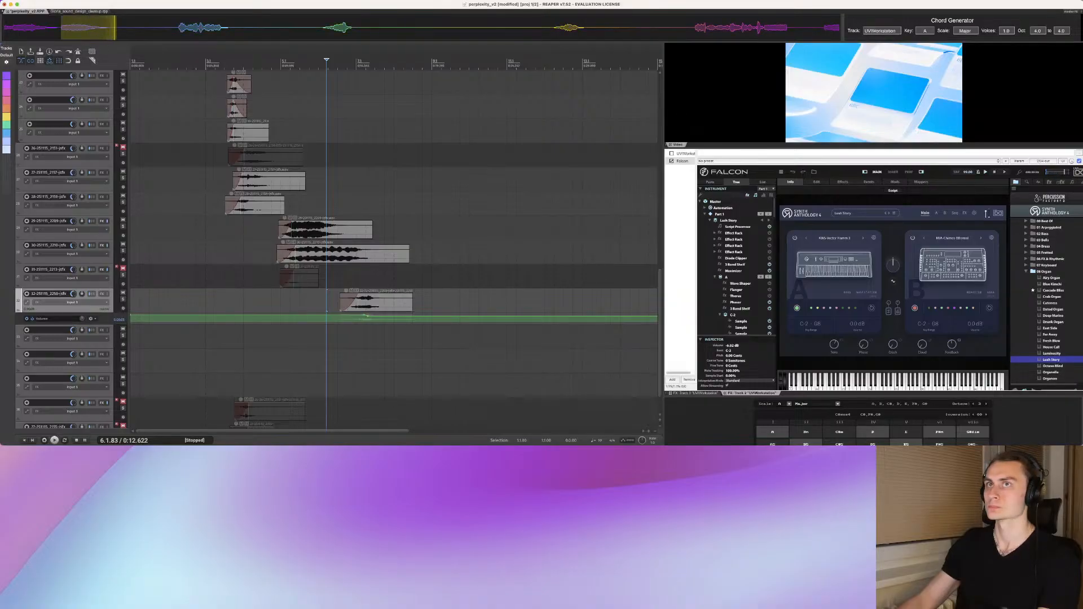
Step: Place the new clip on track 33 beneath the track 32 clip and play the mix from just before it
left_click_drag(327, 300, 373, 340)
left_click(335, 338)
key("space")
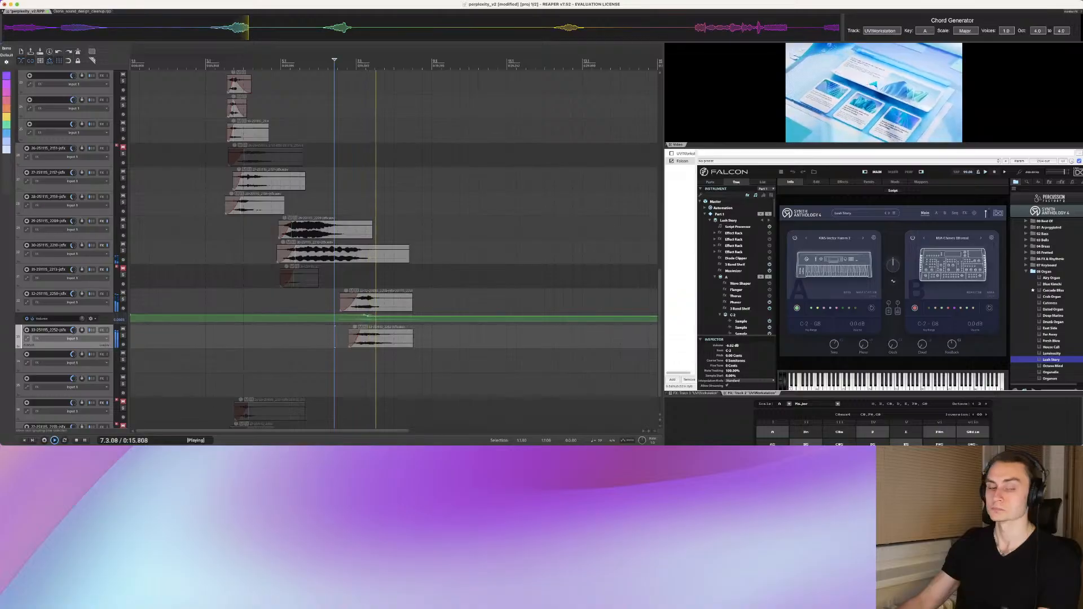
key("space")
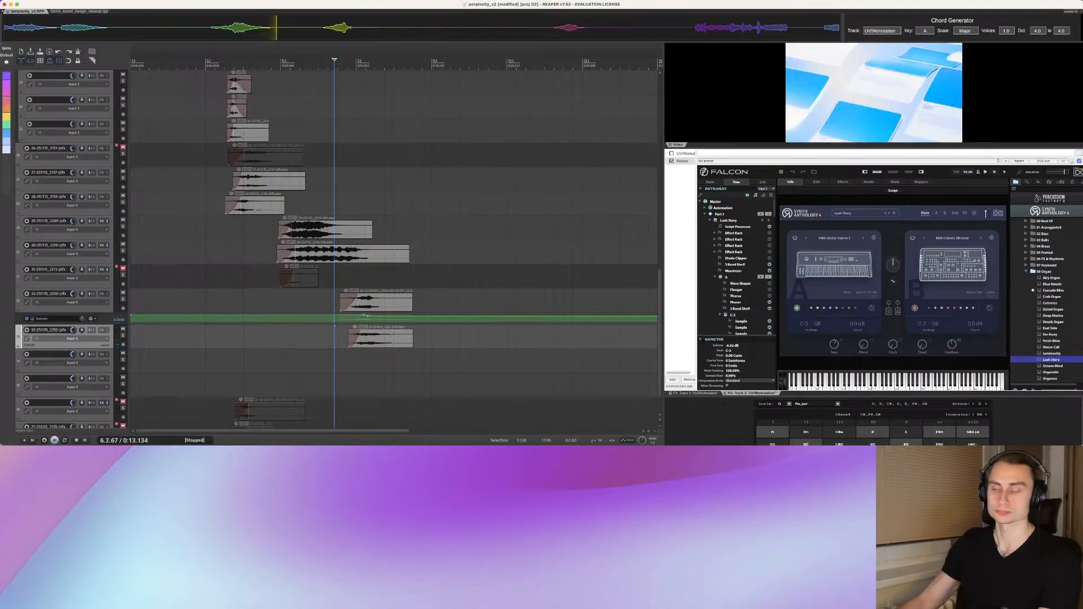
key("space")
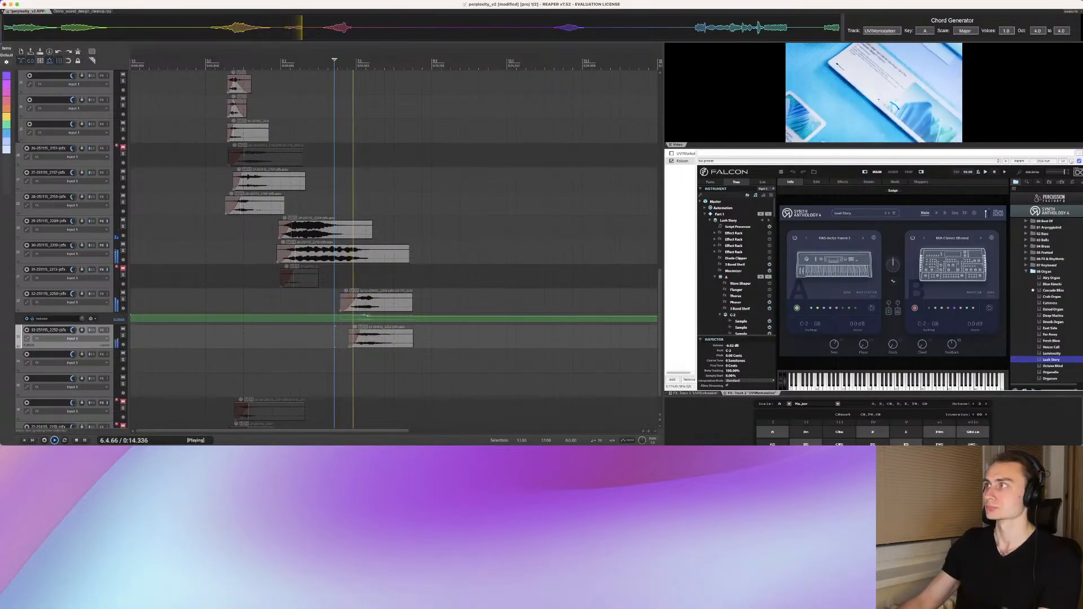
key("space")
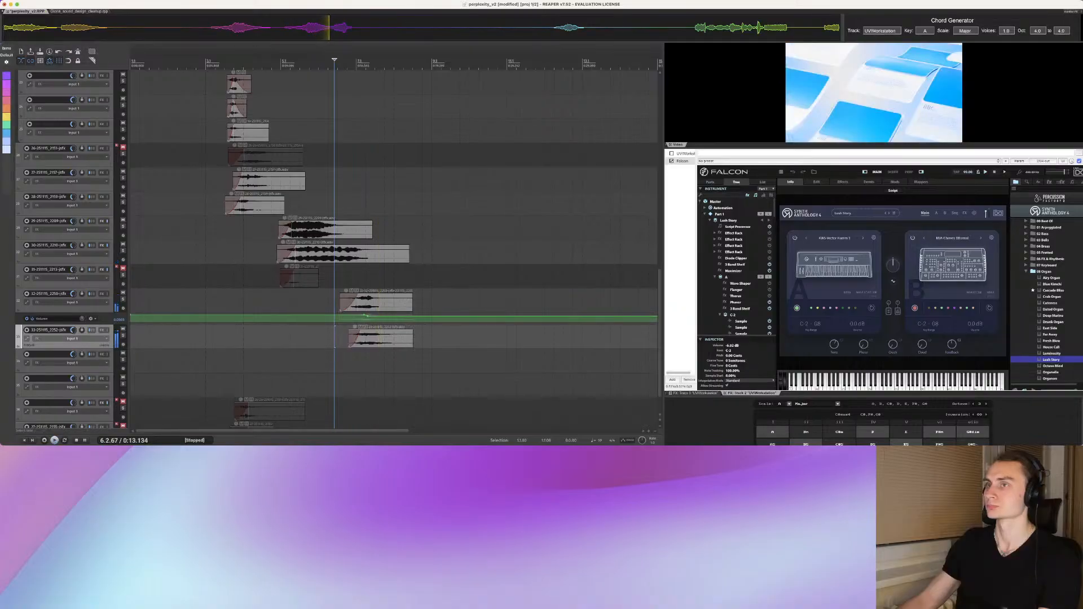
Step: Play the mix from the start of the long pad clips on tracks 29 and 30
left_click(281, 337)
key("space")
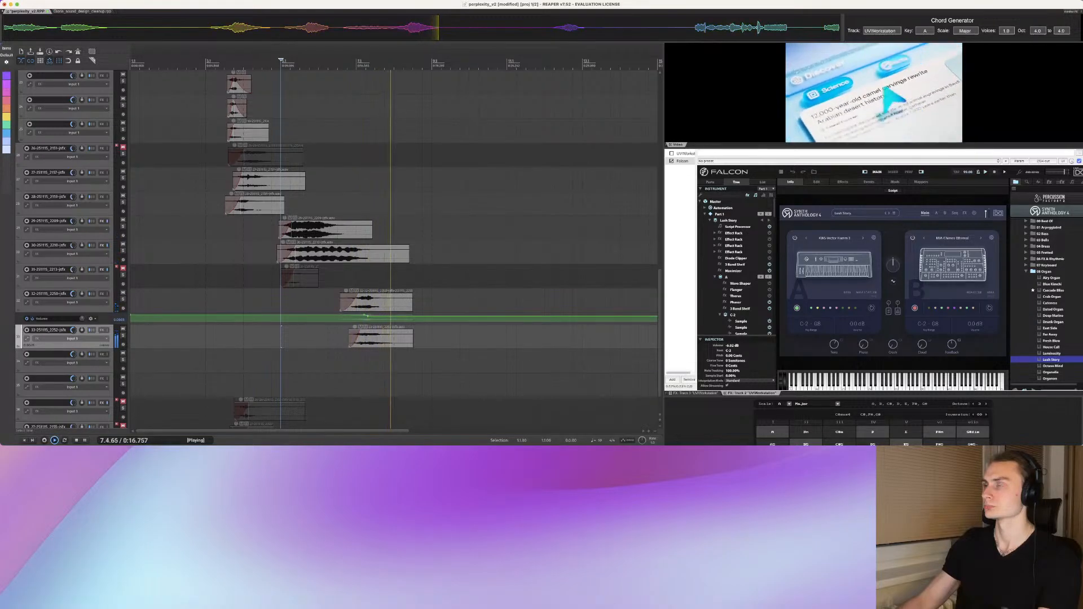
key("space")
Step: List the Synth Anthology 4 Bass presets in Falcon, and play the project from its beginning
scroll(1047, 282, "up", 3)
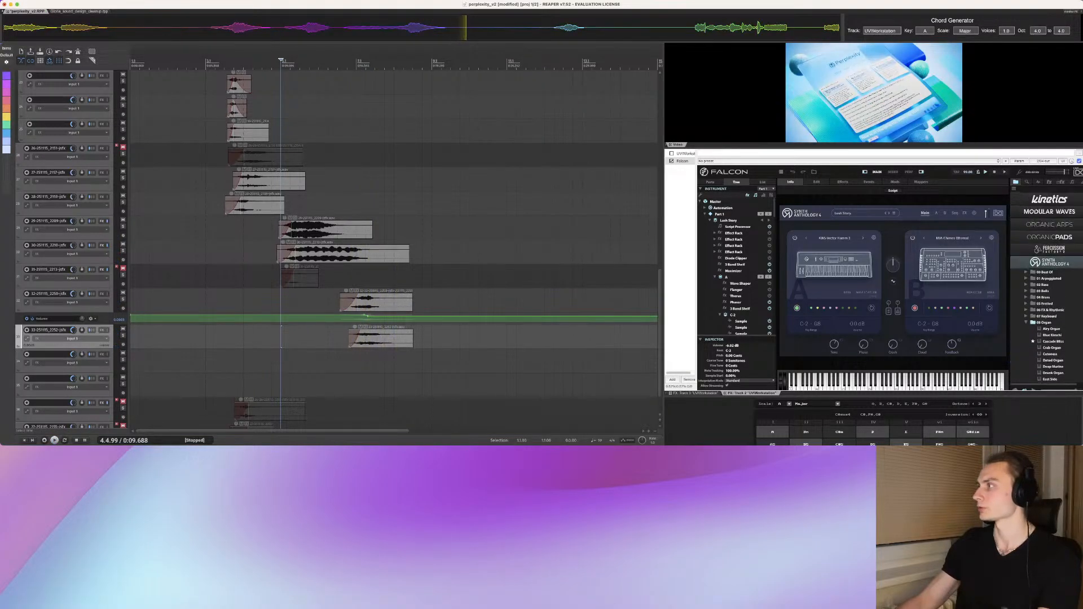
left_click(1042, 286)
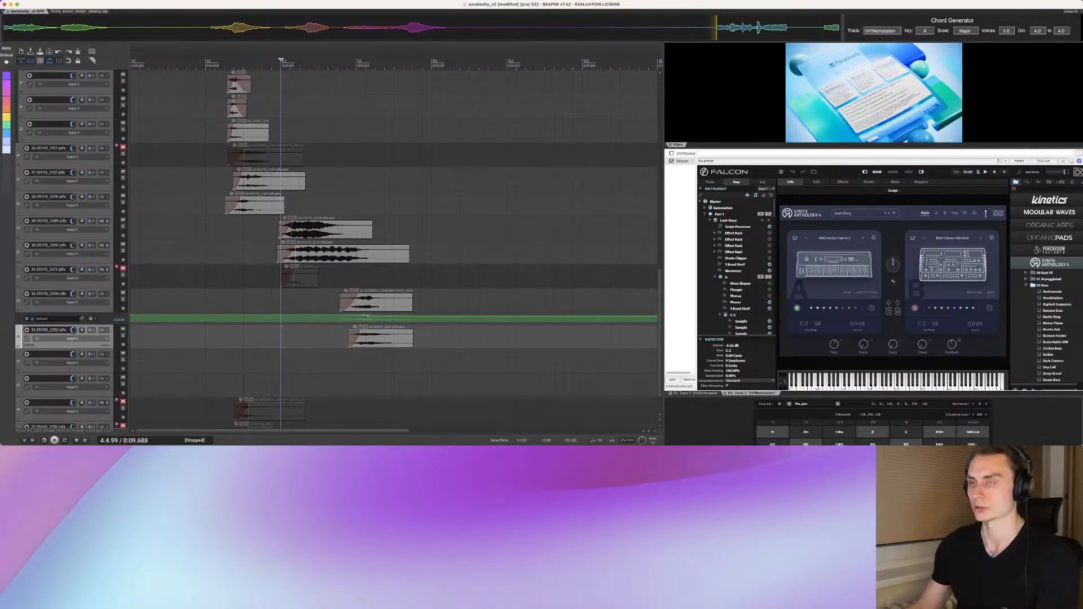
key("Home")
key("space")
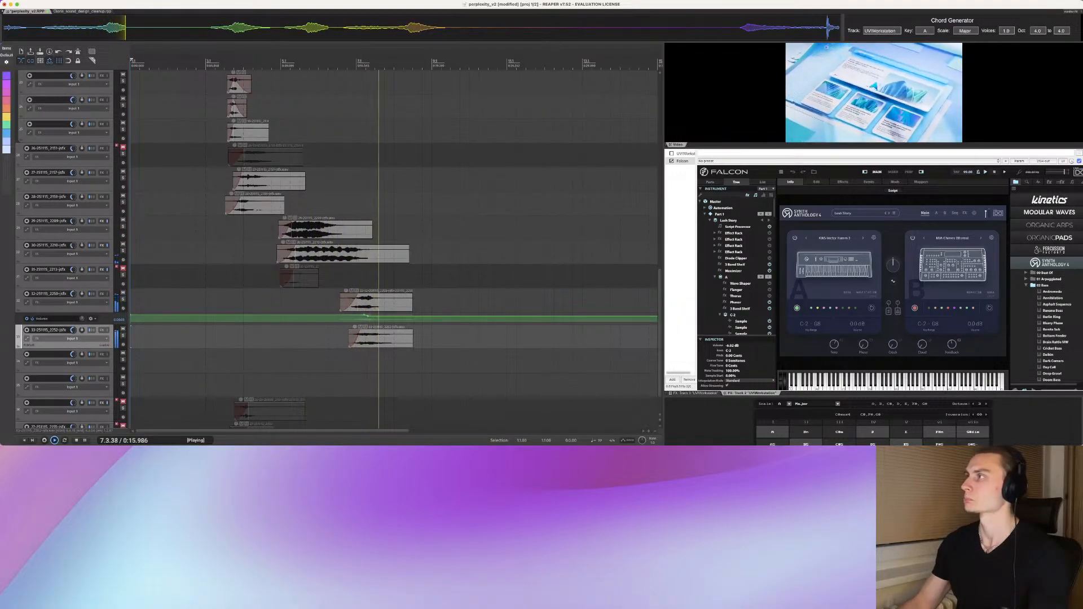
Step: Stop playback and switch Falcon's preset browser from the soundware folders to the search view
key("space")
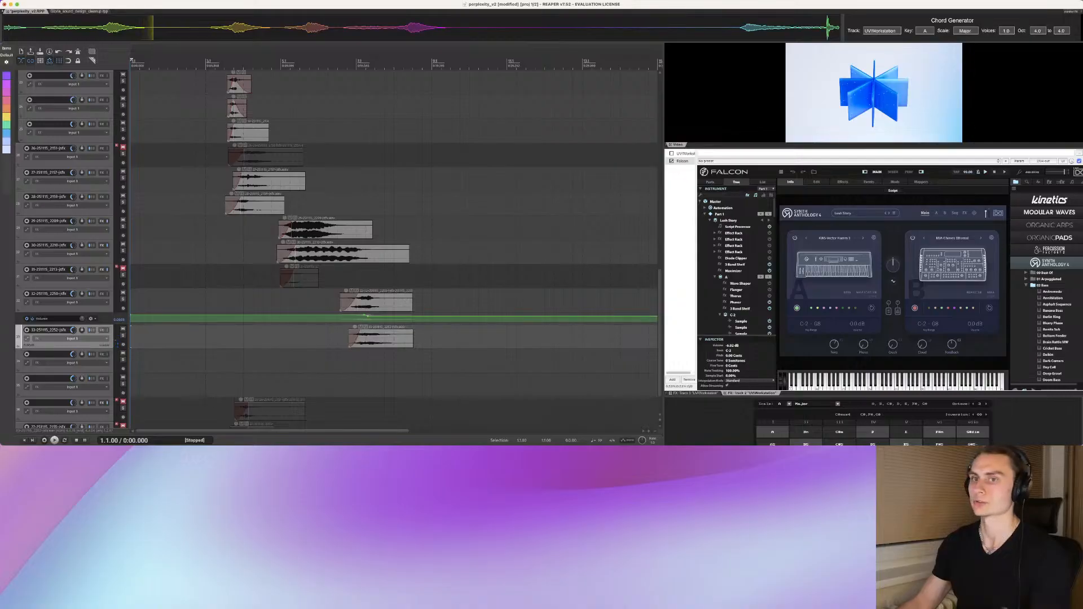
scroll(395, 248, "down", 3)
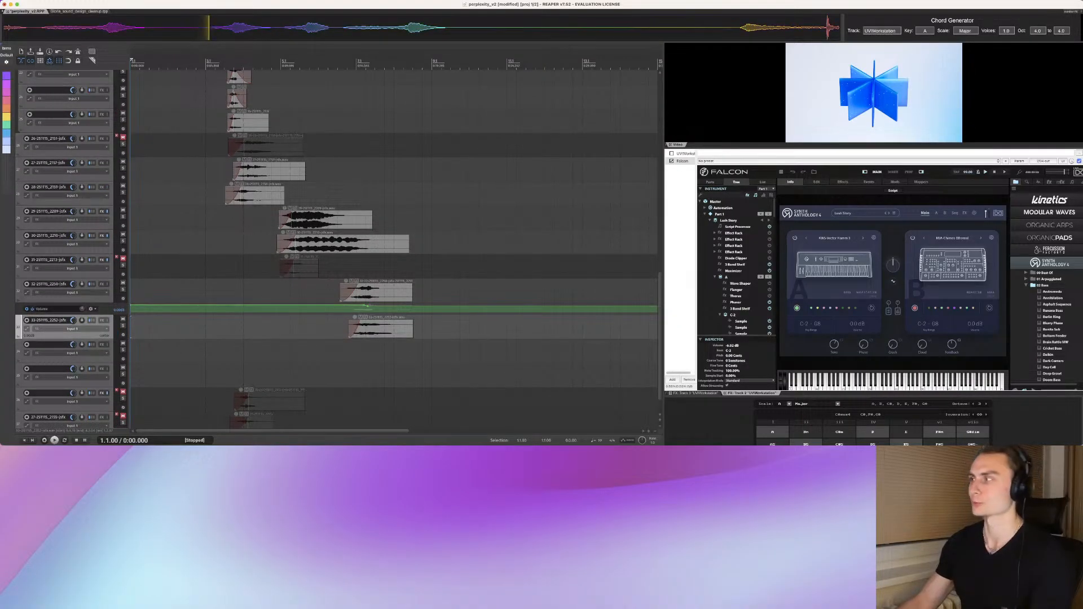
scroll(1046, 288, "up", 10)
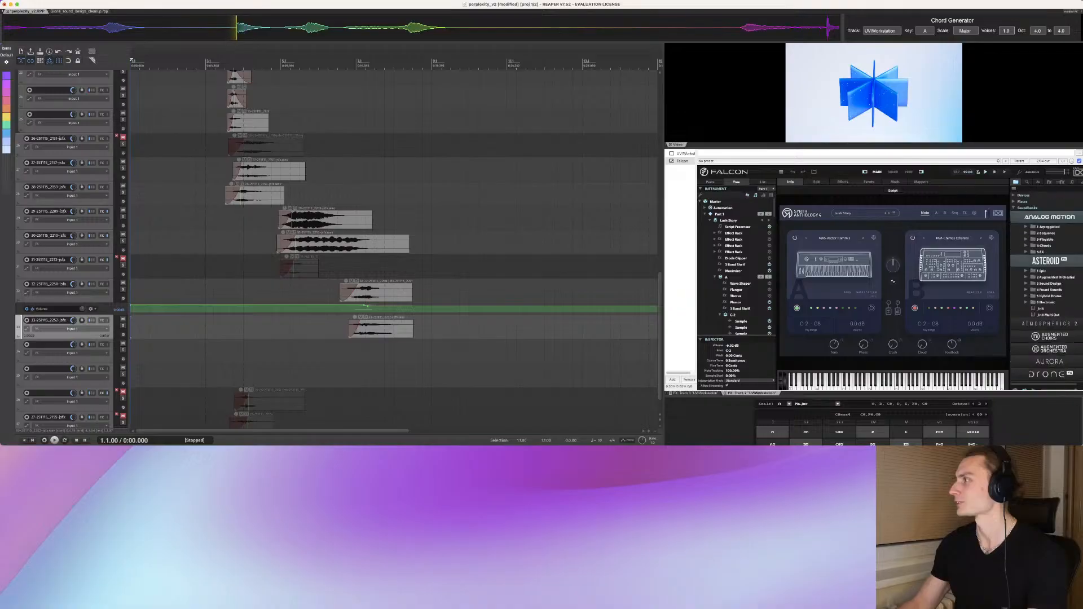
left_click(1027, 182)
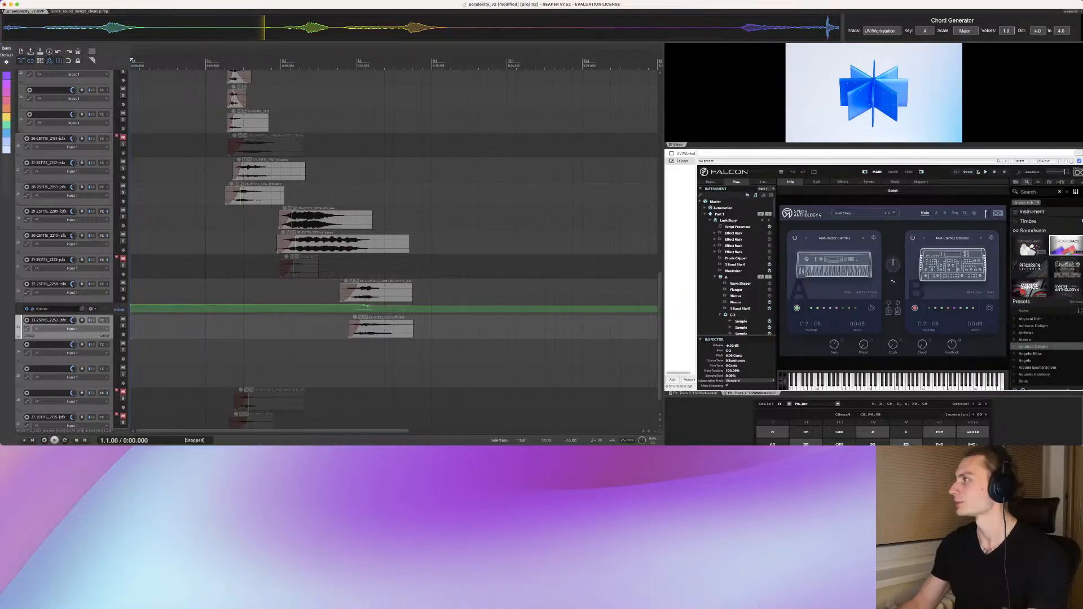
left_click(1016, 182)
scroll(1047, 271, "down", 2)
scroll(1046, 271, "up", 2)
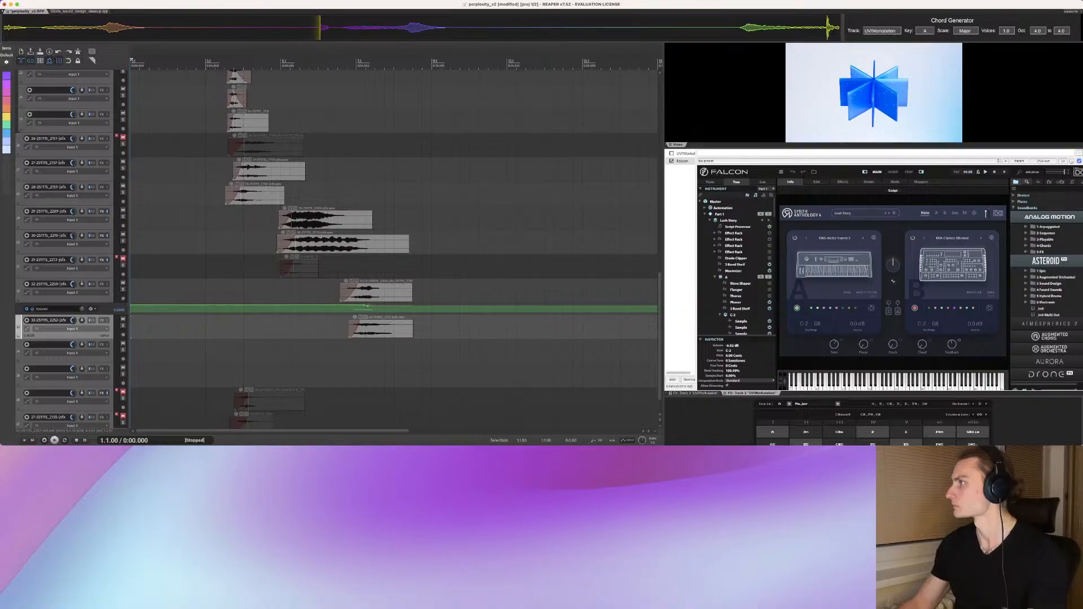
left_click(1027, 182)
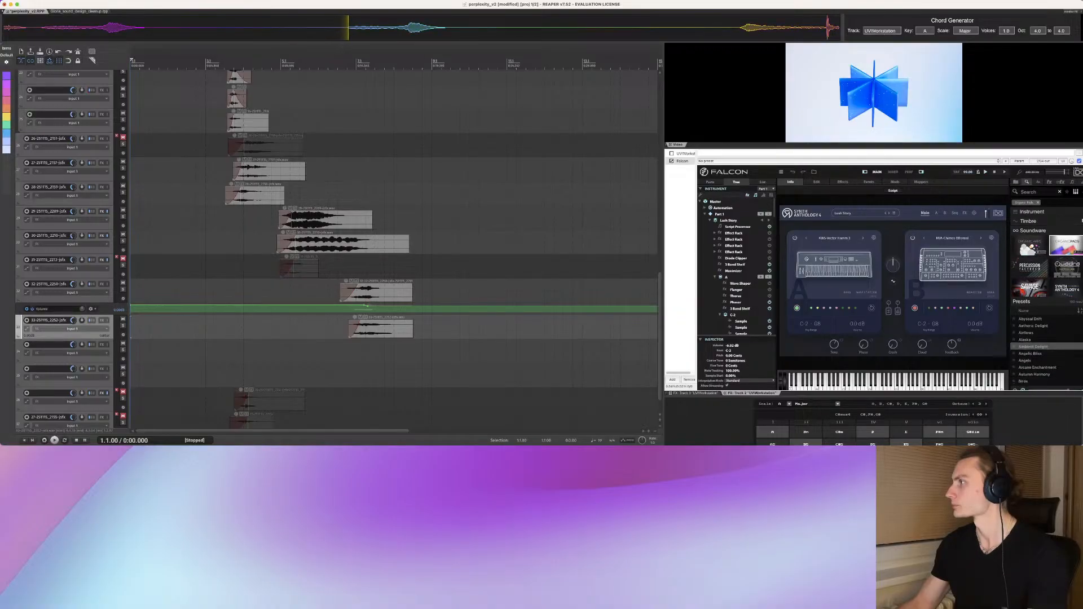
Step: Clear the existing filter in Falcon's preset search and filter the presets by the Bass instrument category
scroll(1047, 267, "up", 1)
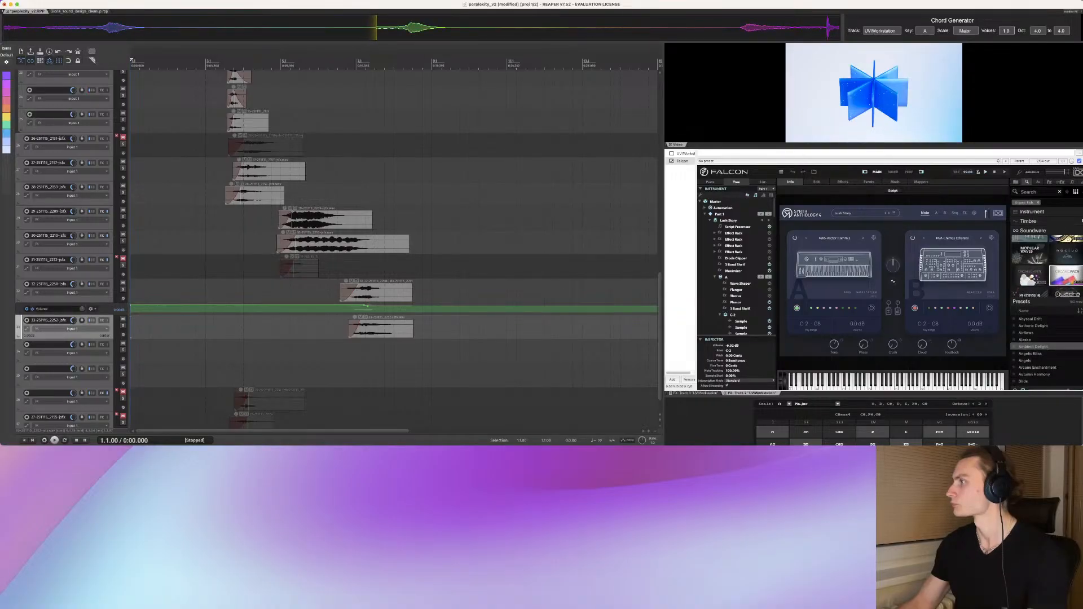
left_click(1028, 221)
left_click(1032, 211)
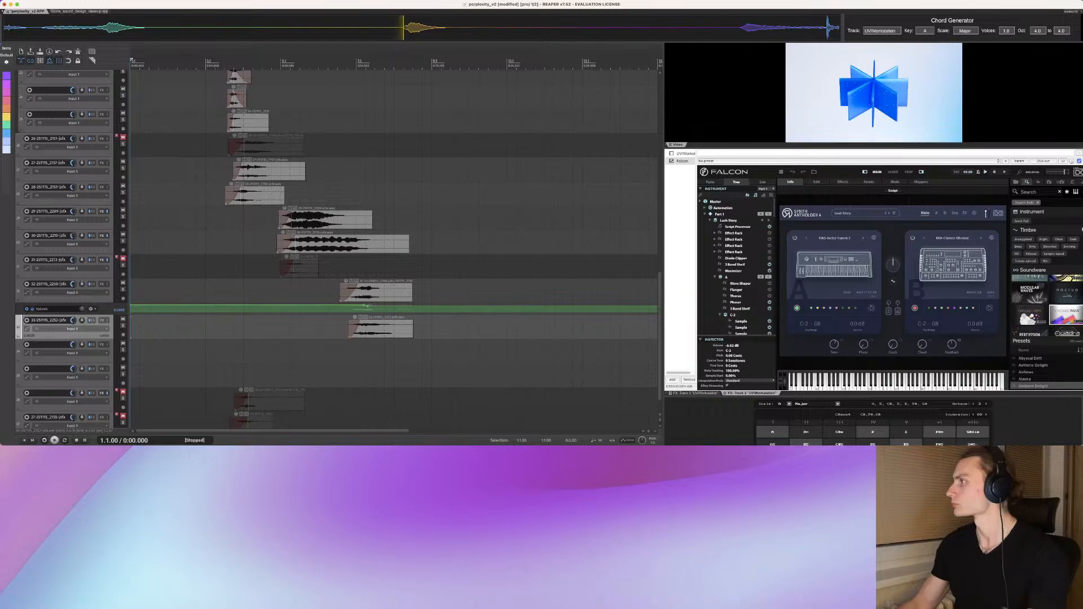
scroll(1047, 294, "down", 1)
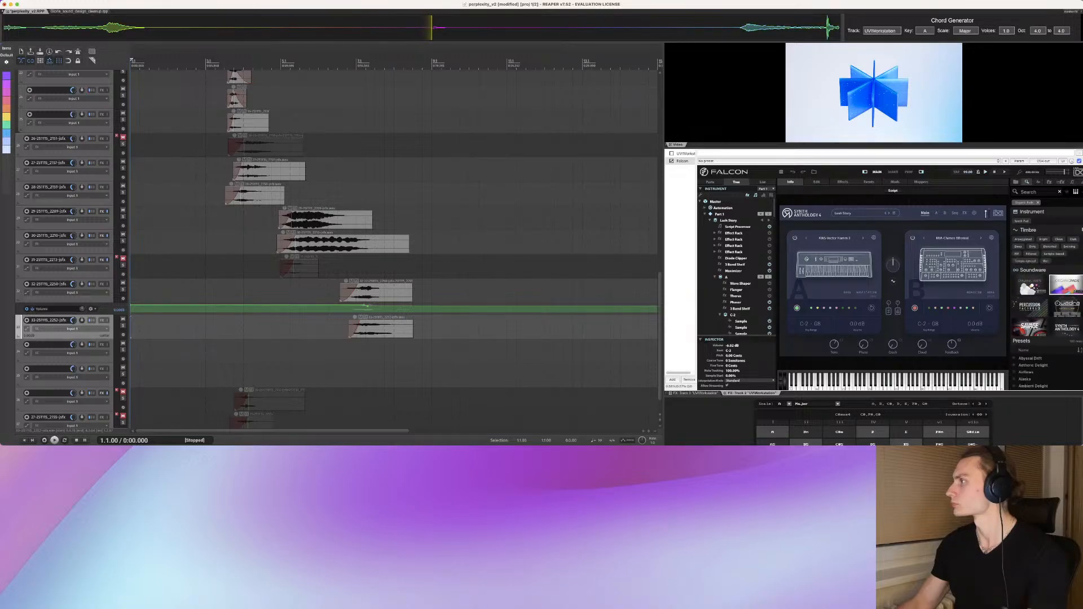
scroll(1047, 304, "up", 2)
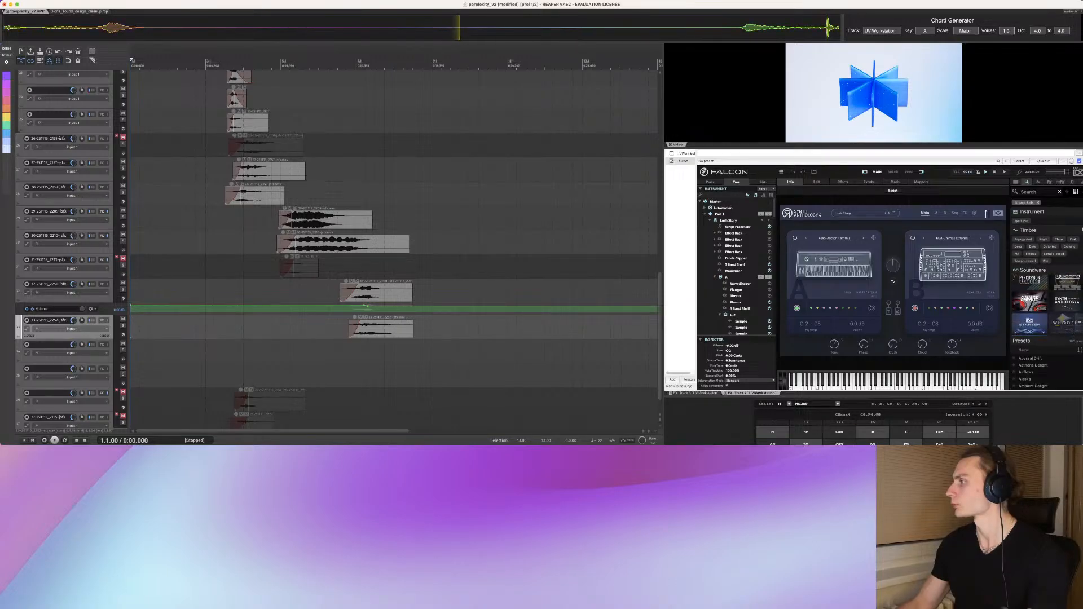
scroll(1047, 305, "up", 5)
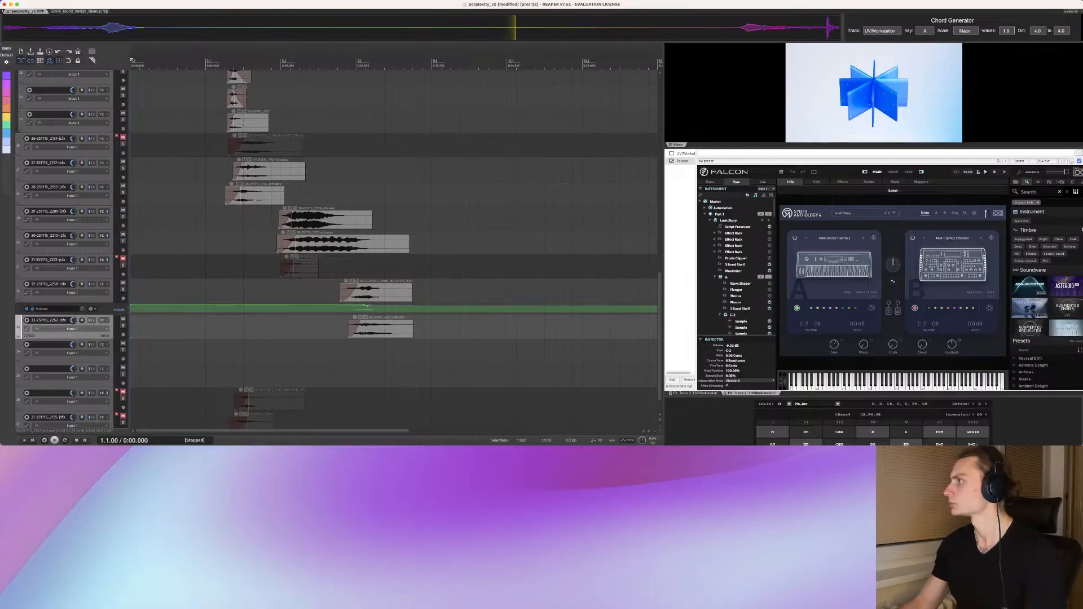
left_click(1038, 203)
left_click(1018, 213)
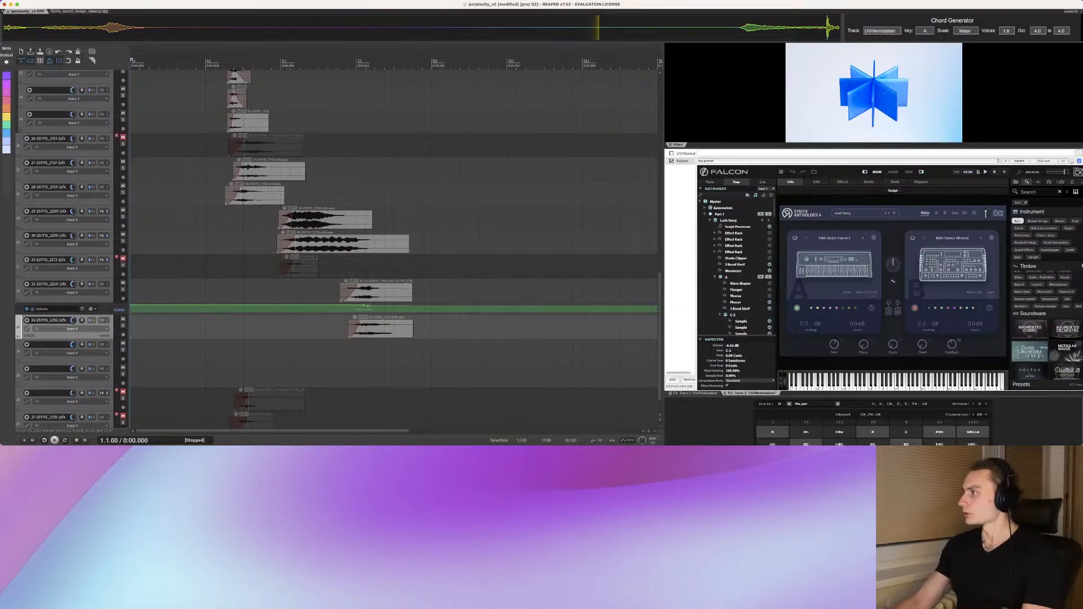
Step: Preview bass presets from the Augmented Choirs soundware, including Cross Bass and Solo Bass, and one from Augmented Orchestra
left_click(1031, 329)
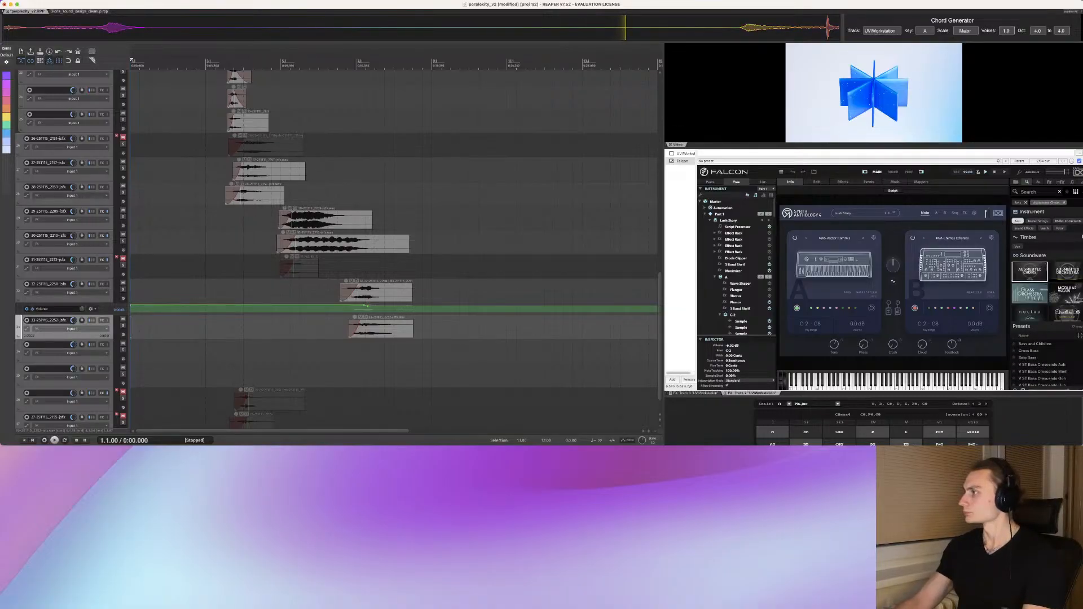
left_click(1035, 344)
left_click(1029, 351)
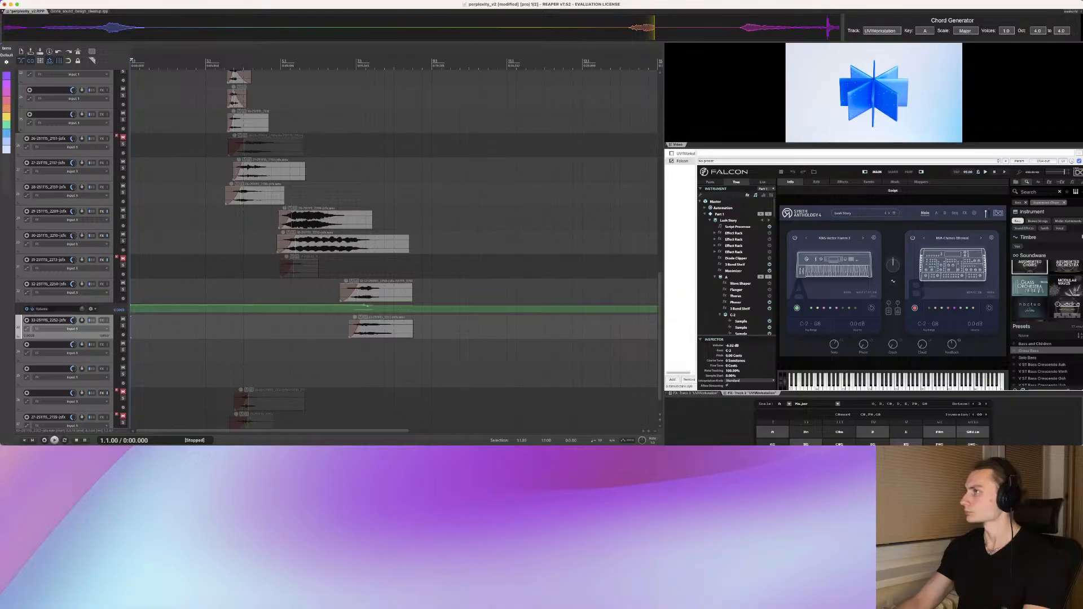
left_click(1028, 358)
left_click(1042, 365)
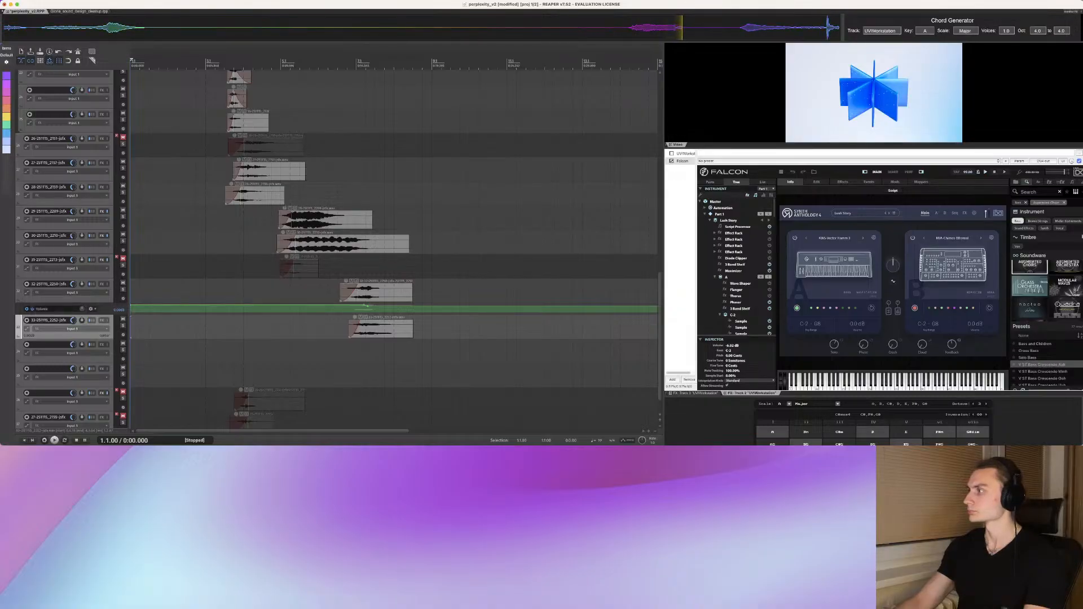
left_click(1066, 267)
left_click(1035, 381)
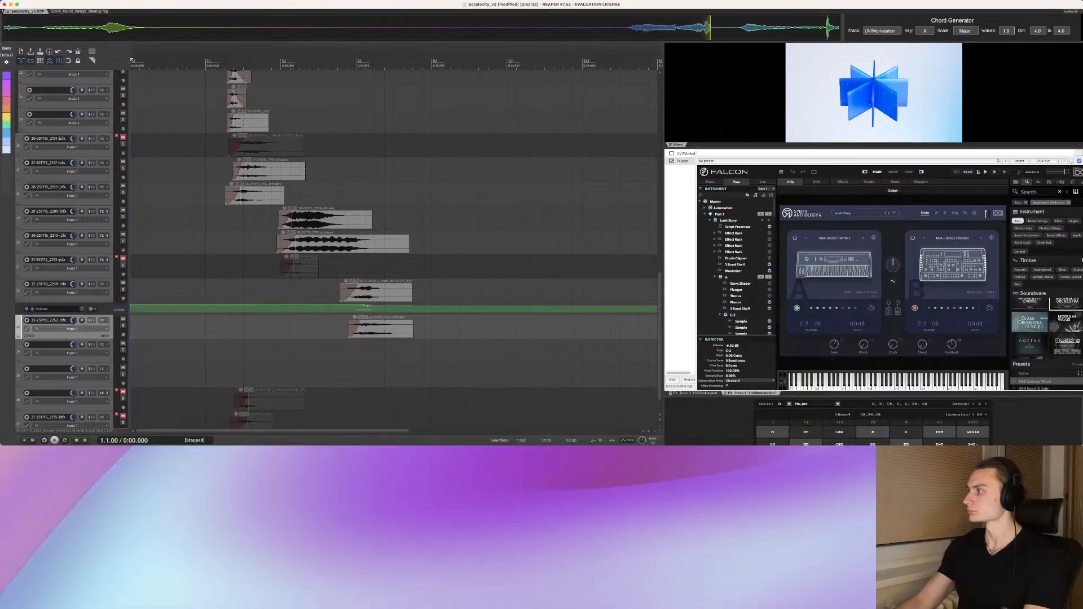
Step: Switch the soundware filter to Modular Waves and preview its first two bass presets
left_click(1067, 319)
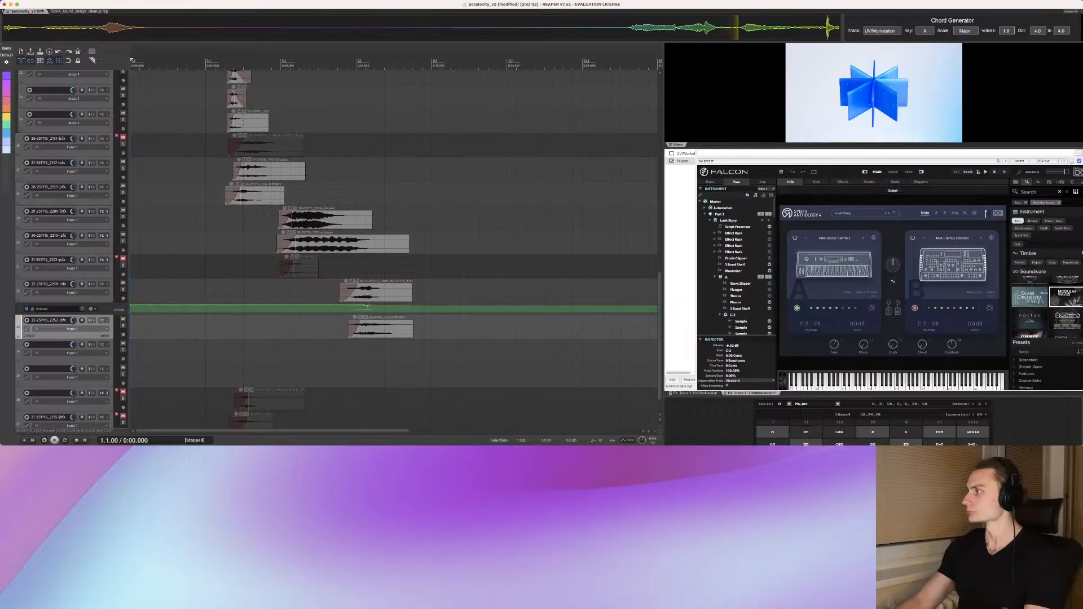
left_click(1035, 360)
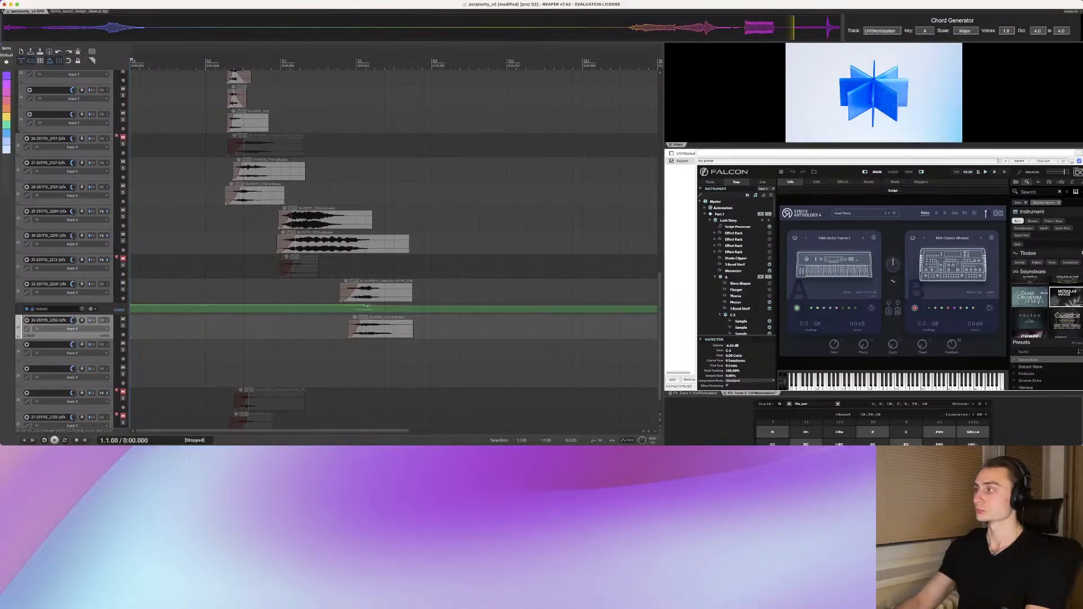
left_click(1035, 366)
left_click(1035, 360)
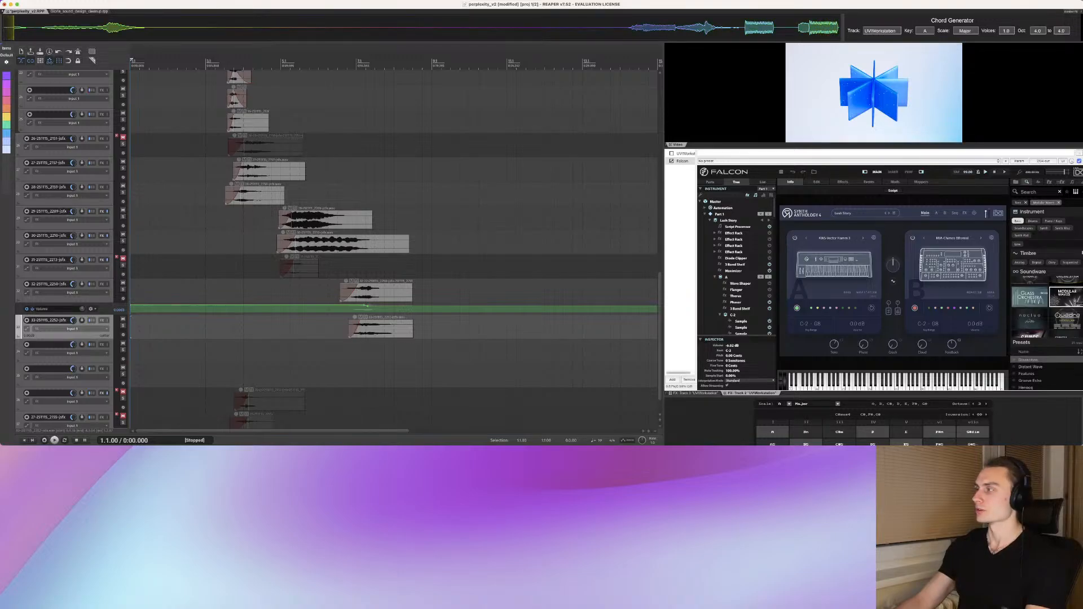
Step: Play the mix from 0:13.924, just before the track 33 clip
left_click(347, 328)
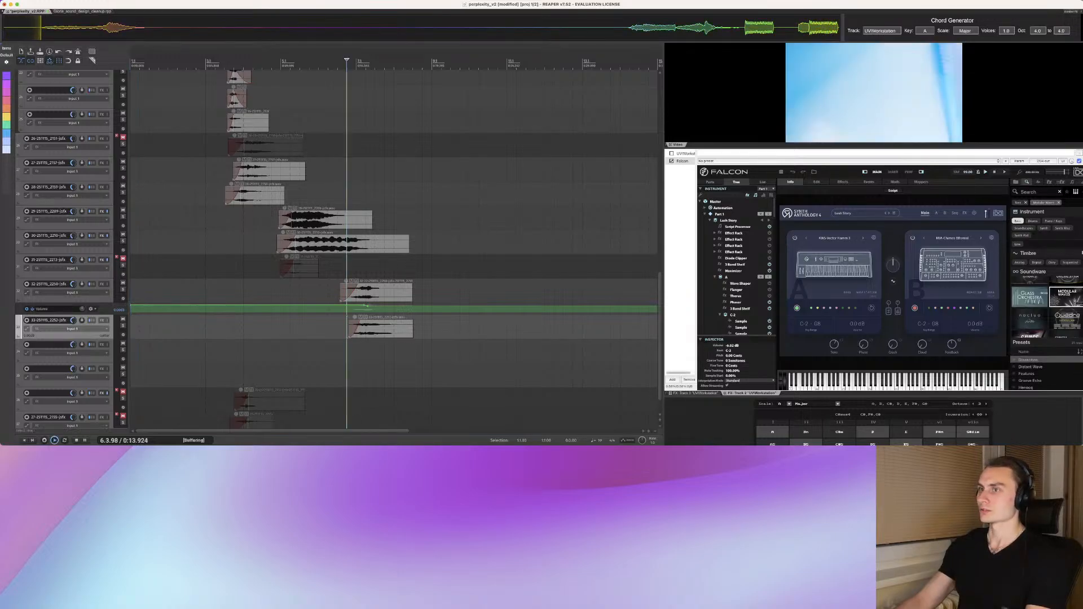
key("space")
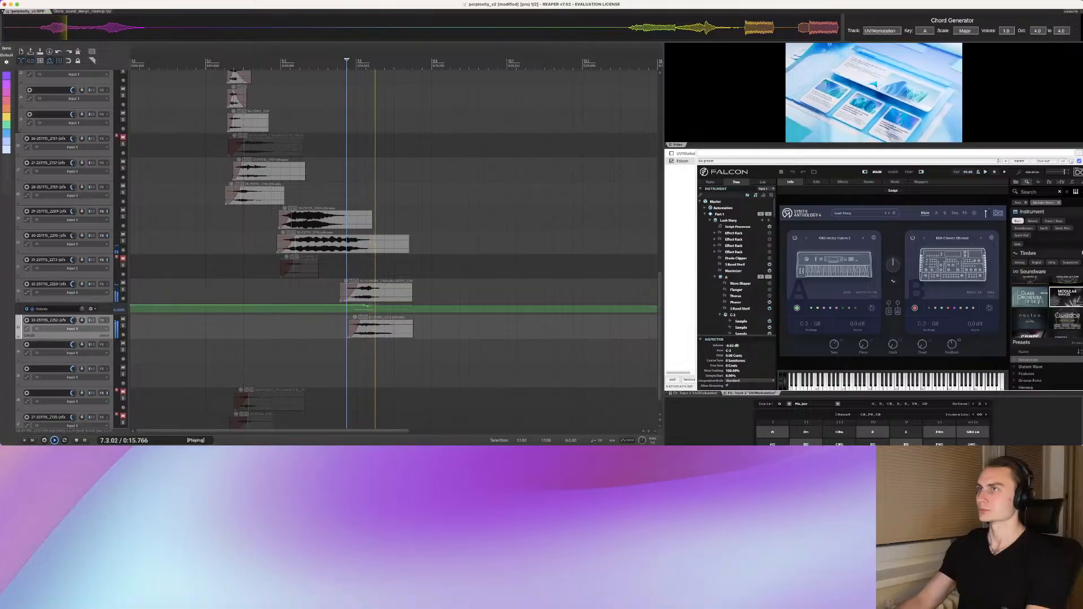
key("space")
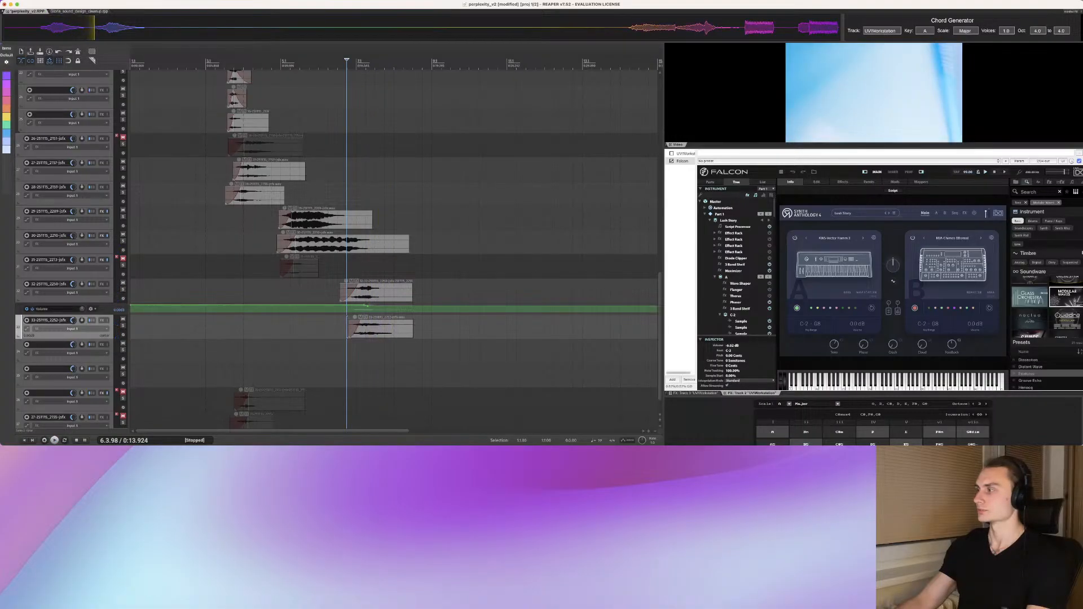
Step: Preview more Modular Waves bass presets and load Mod Mist in Falcon
scroll(1039, 380, "down", 2)
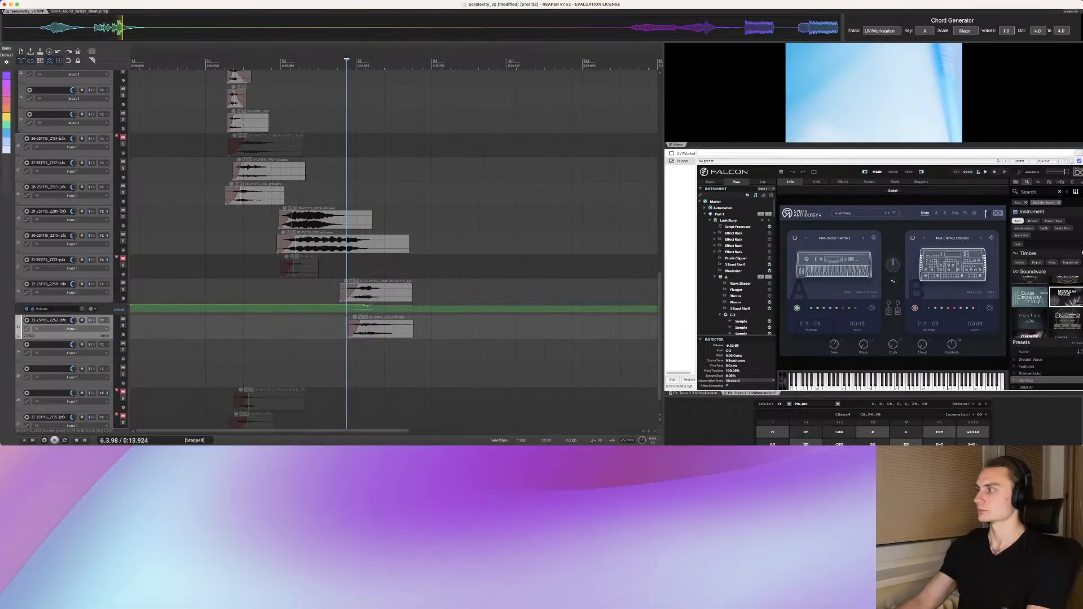
scroll(1044, 373, "down", 3)
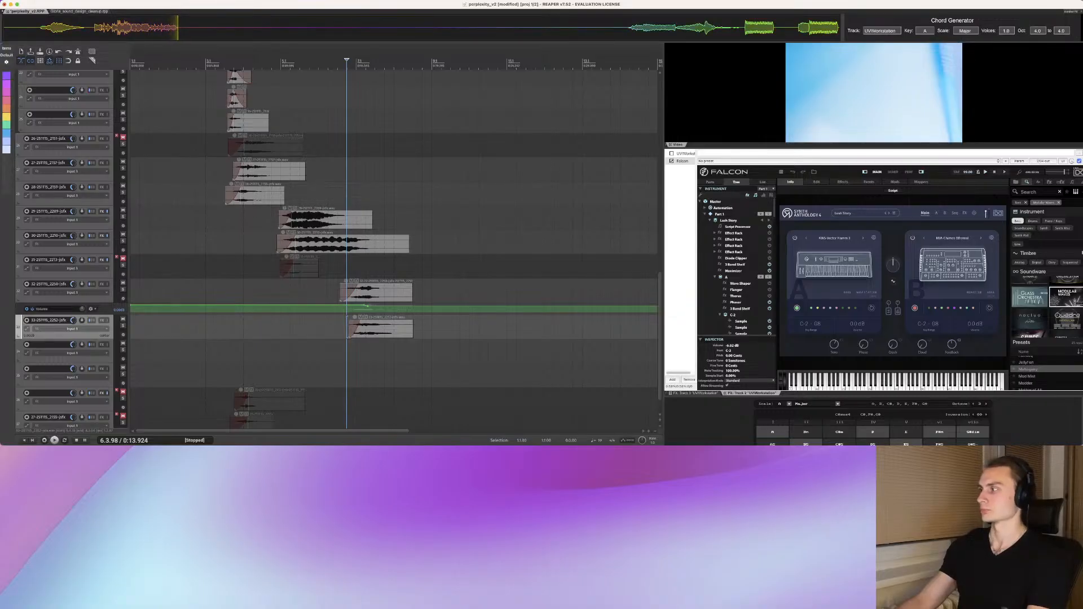
left_click(1029, 376)
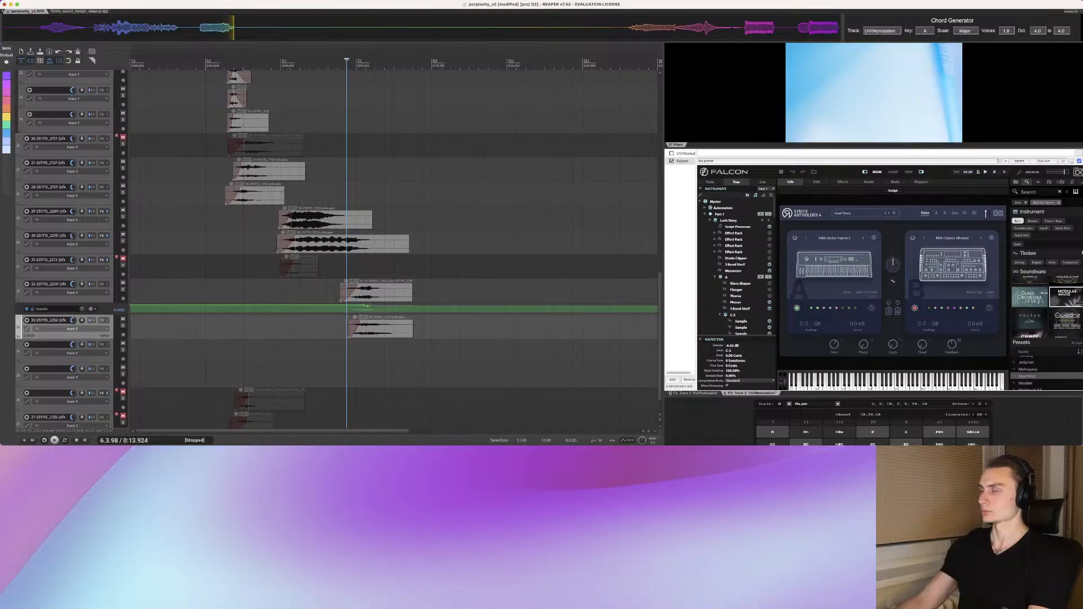
scroll(1044, 373, "up", 3)
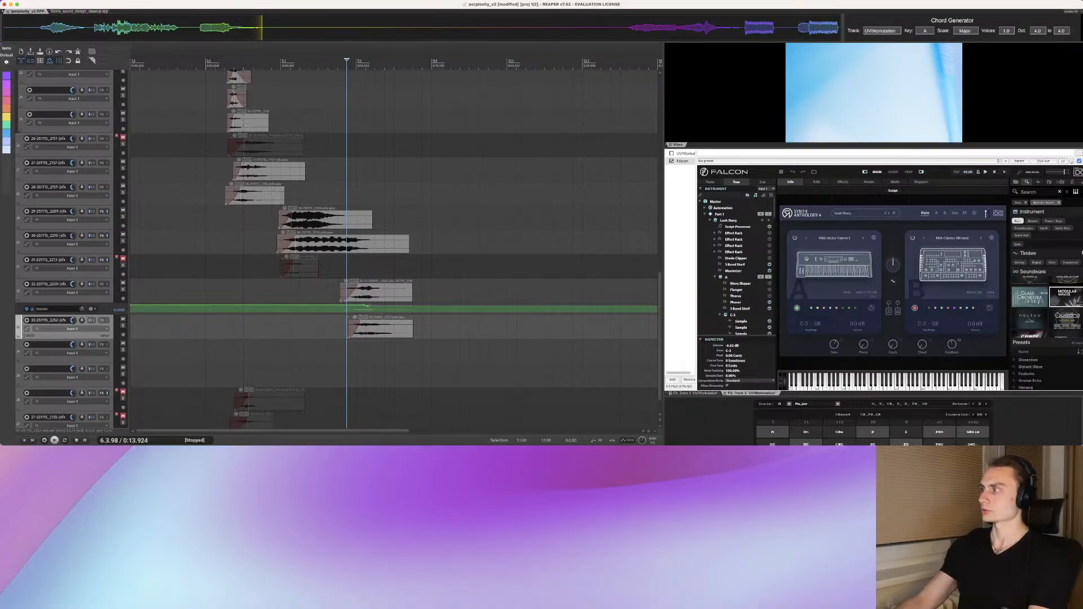
scroll(1044, 372, "down", 3)
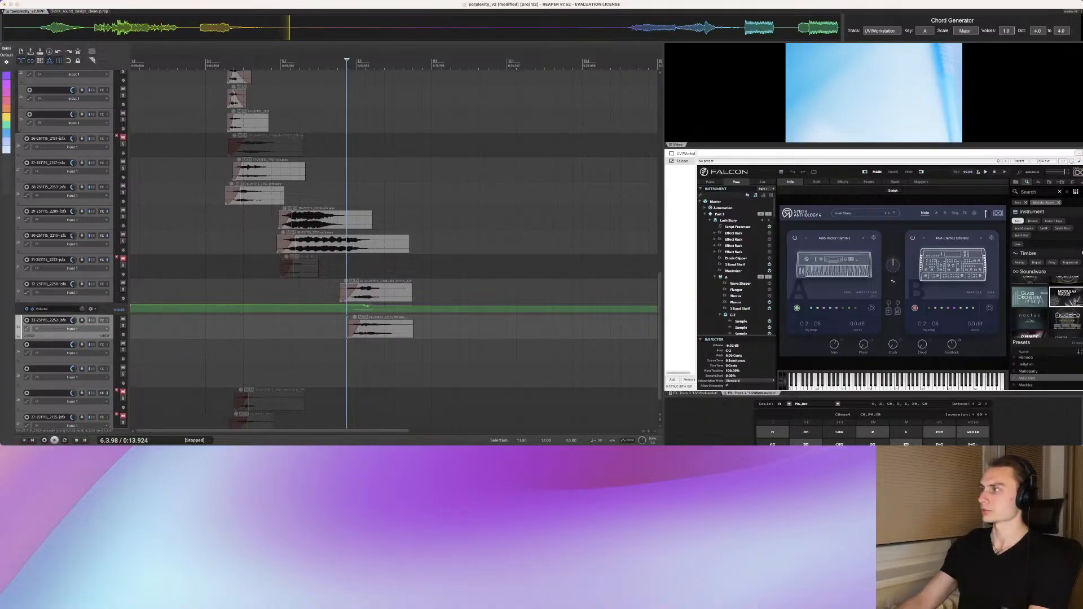
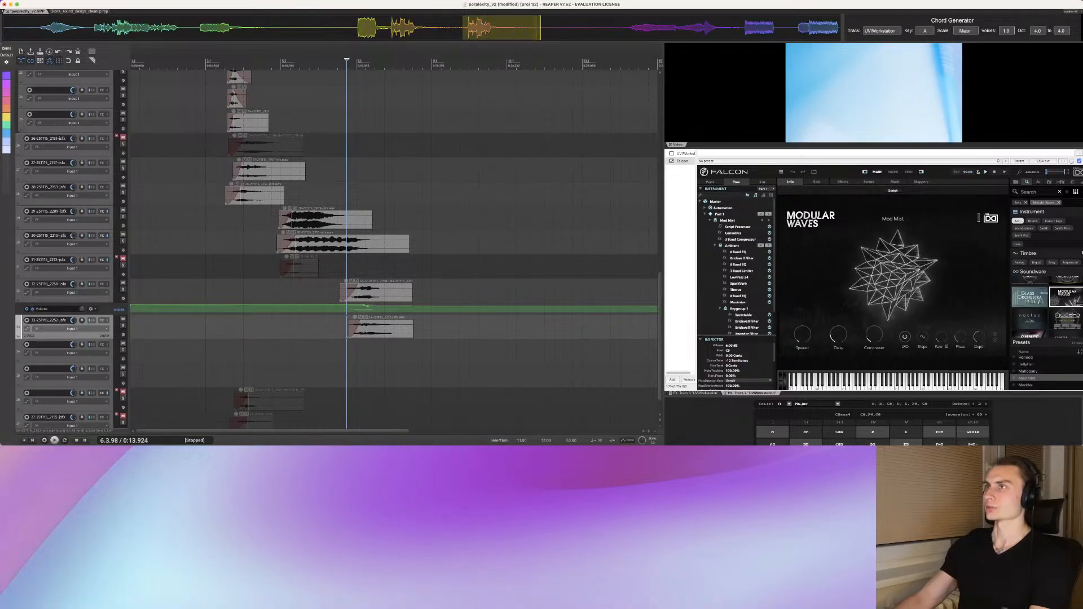
Step: Place the recorded Mod Mist section from the waveform history on track 34 at about 0:16.4
left_click(447, 327)
left_click(386, 351)
left_click_drag(506, 28, 386, 352)
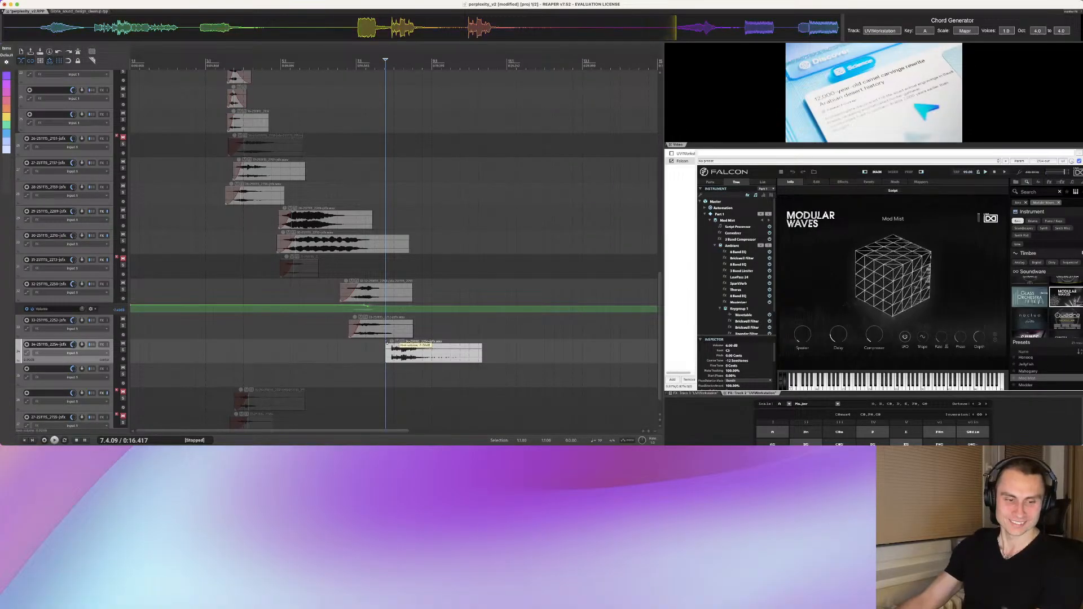
Step: Move the track 34 clip earlier beneath the start of the track 33 clip and give it a fade-in
left_click_drag(387, 343, 358, 343)
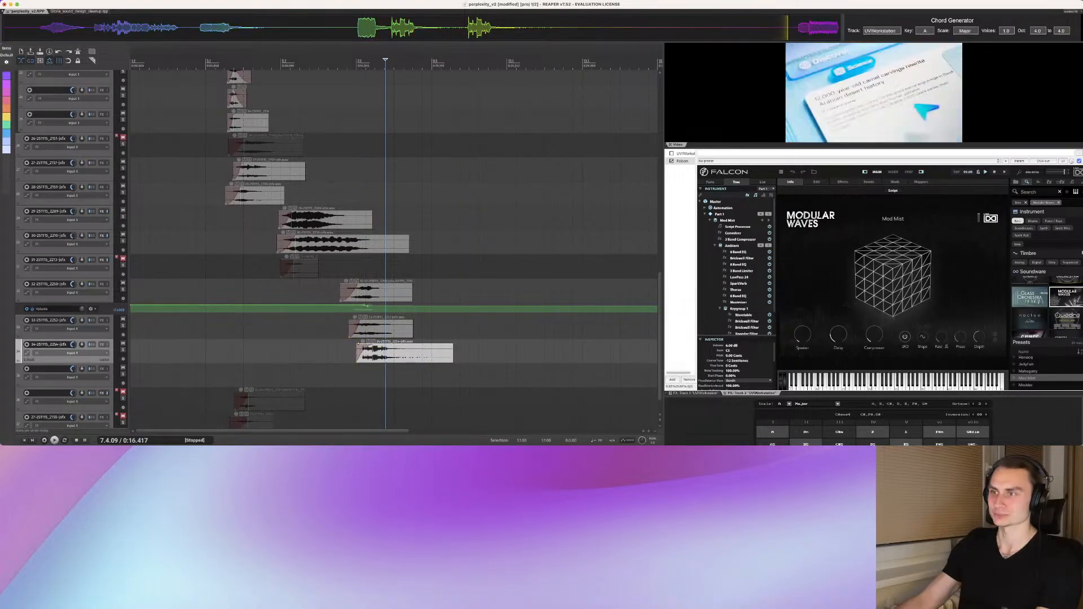
left_click(351, 353)
left_click(367, 353)
left_click_drag(373, 345, 385, 348)
left_click(355, 352)
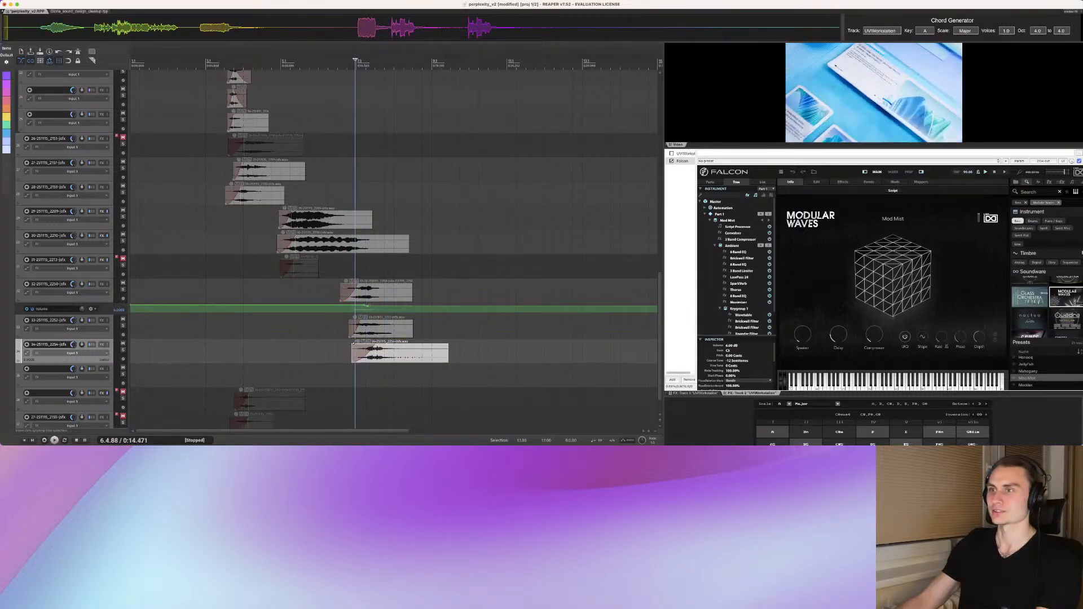
Step: Play the mix from just before the track 34 clip
left_click(346, 353)
key("space")
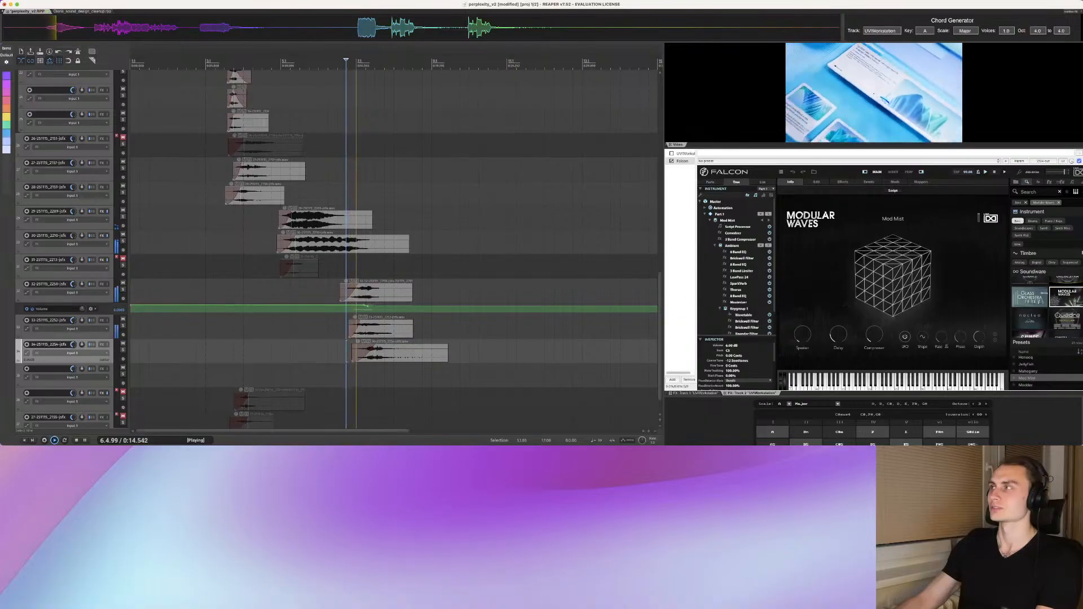
key("space")
Step: Delete the Mod Mist clip from track 34 and set the edit cursor at 0:14.593
left_click(404, 374)
left_click(397, 353)
key("Delete")
left_click(357, 362)
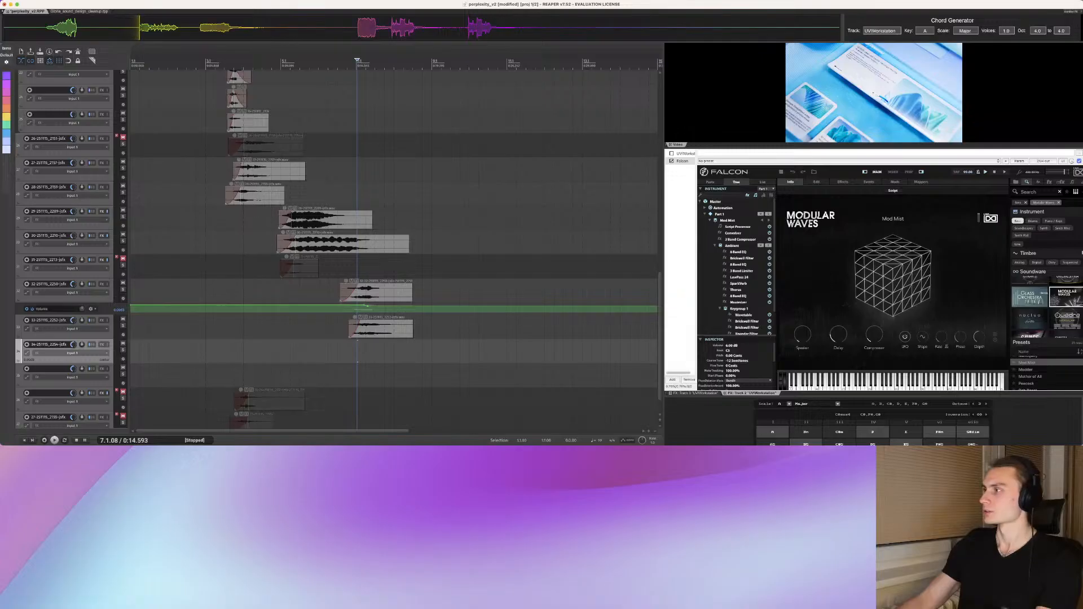
Step: Preview further Modular Waves bass presets and make the Falcon plug-in window taller
left_click(1027, 370)
scroll(1027, 369, "down", 4)
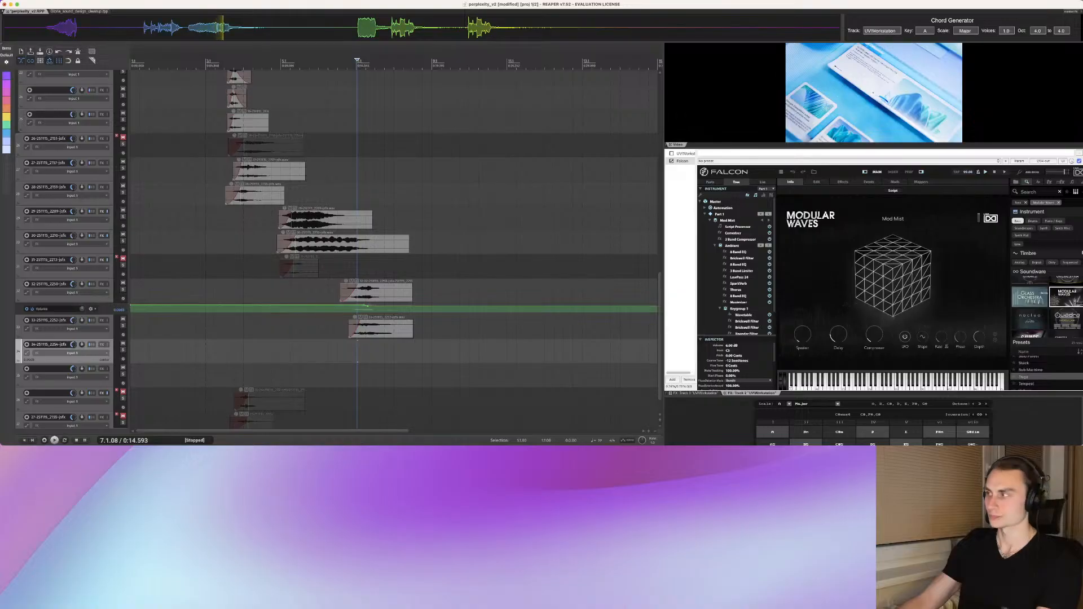
left_click_drag(1032, 397, 1032, 436)
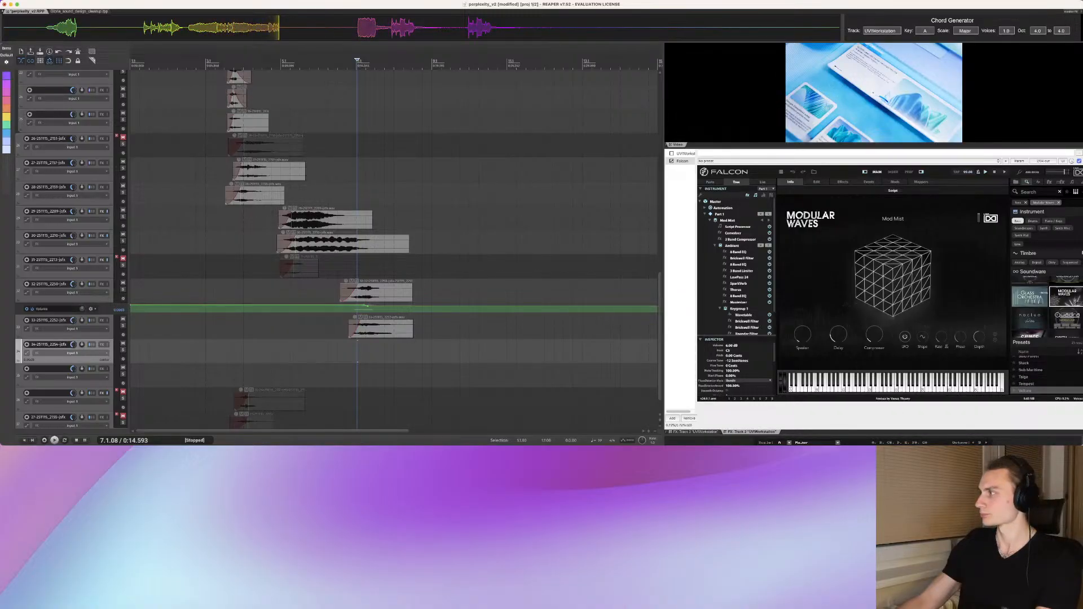
Step: Filter the Falcon bass presets to the Quadra soundware and browse its BSS presets
left_click(1067, 317)
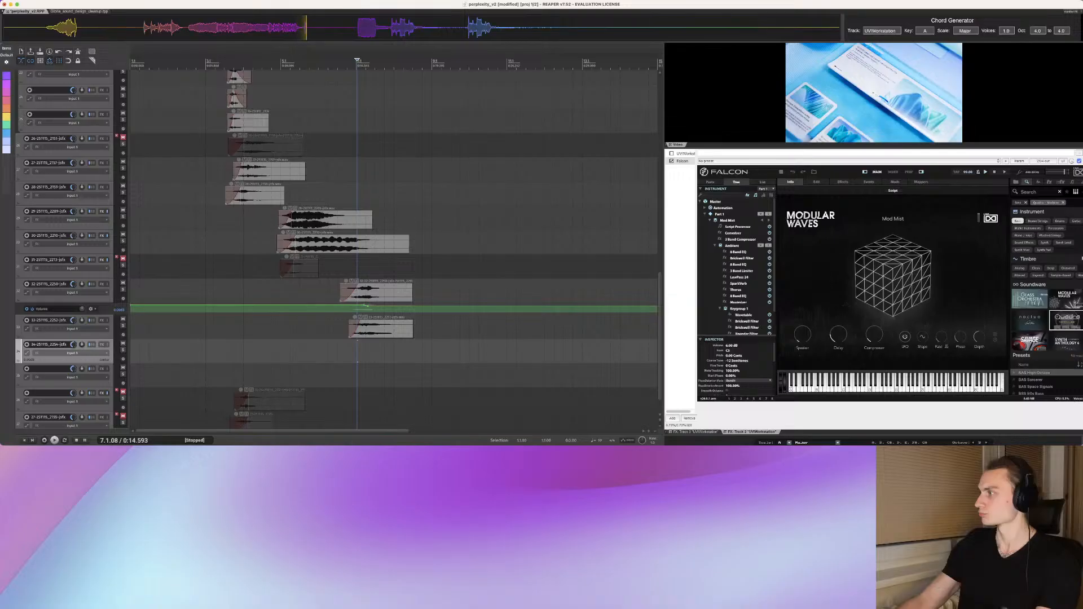
scroll(1044, 379, "down", 1)
scroll(1046, 380, "down", 2)
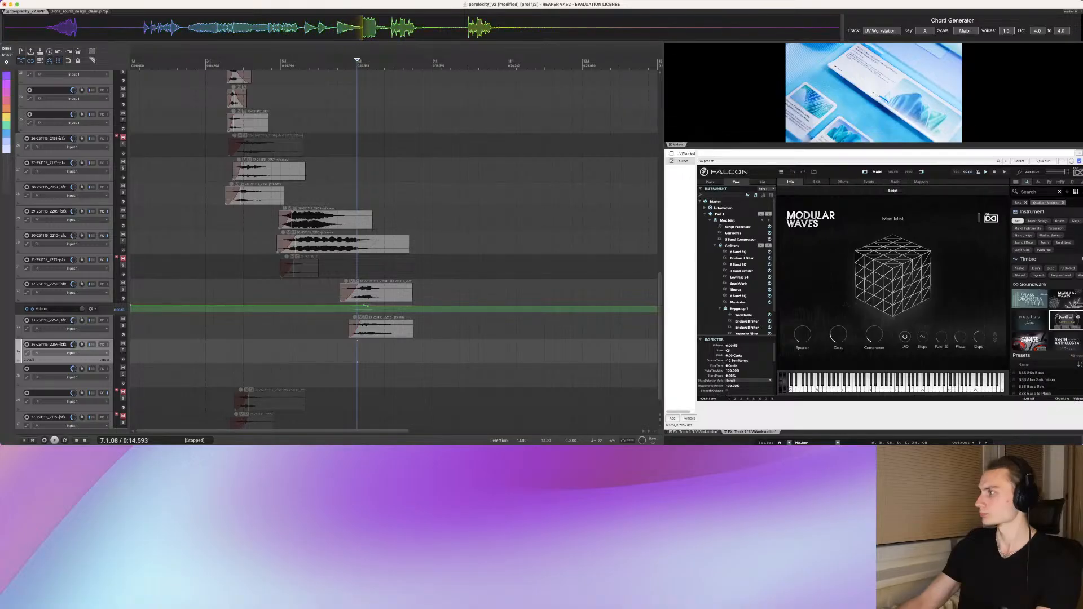
scroll(1047, 381, "down", 3)
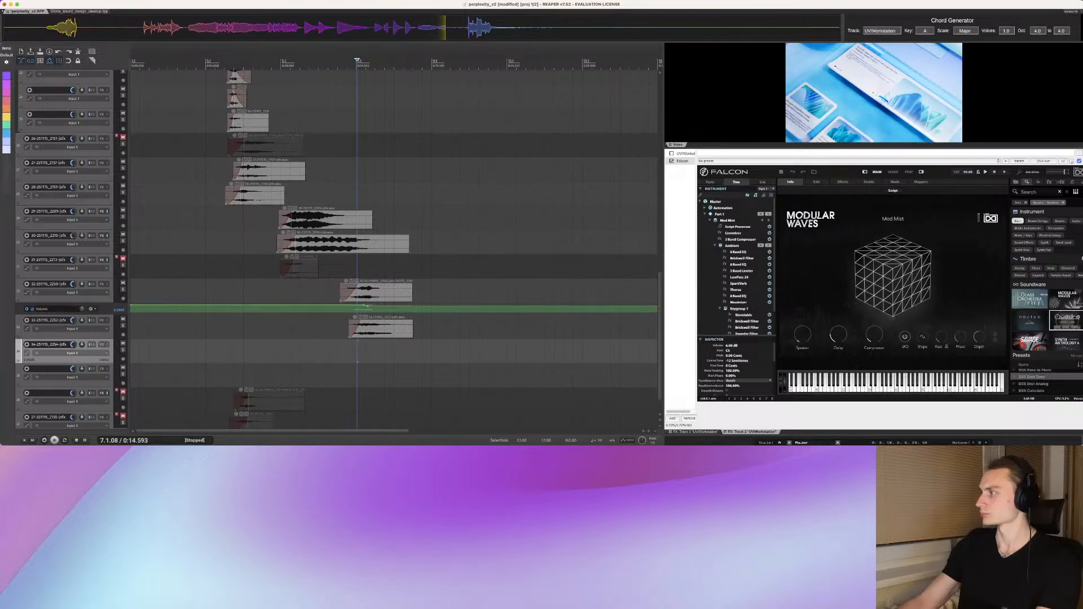
scroll(1047, 381, "down", 3)
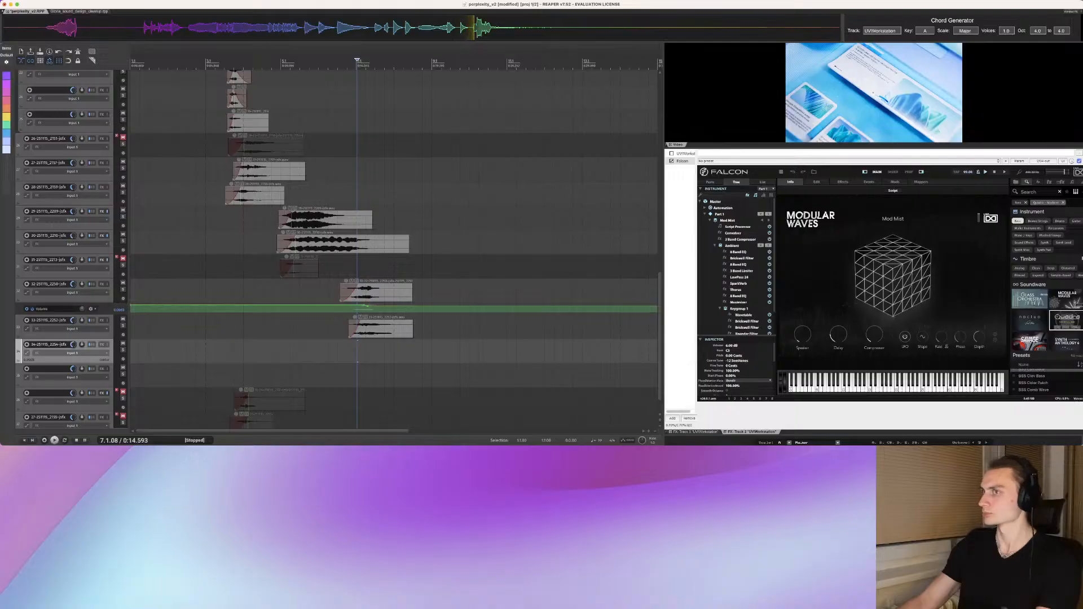
Step: Play the mix twice from 0:13.113, just before the track 32 clip
left_click(334, 273)
key("space")
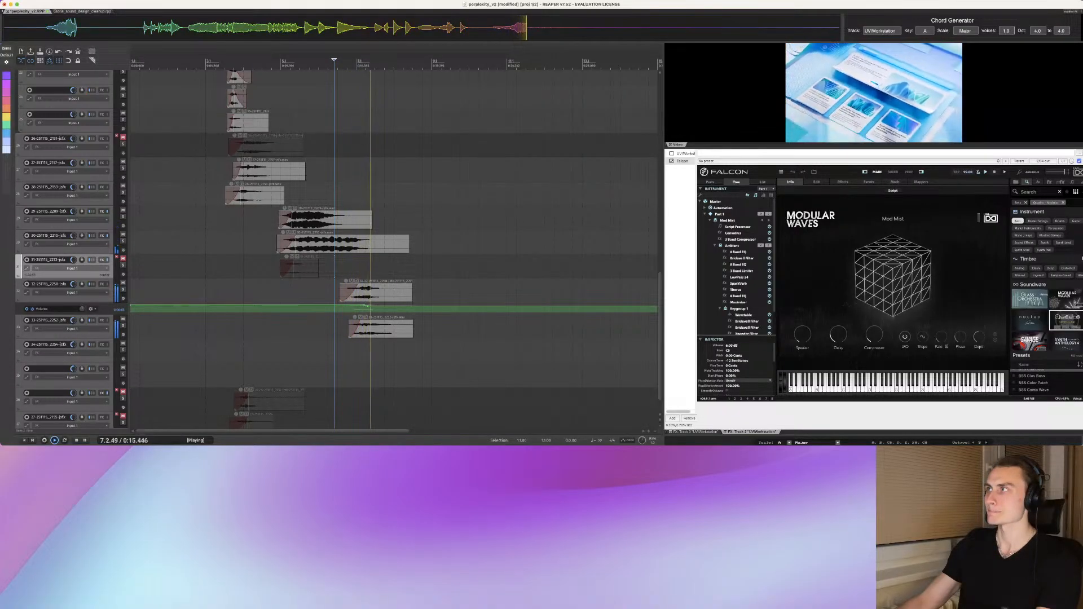
key("space")
key("space")
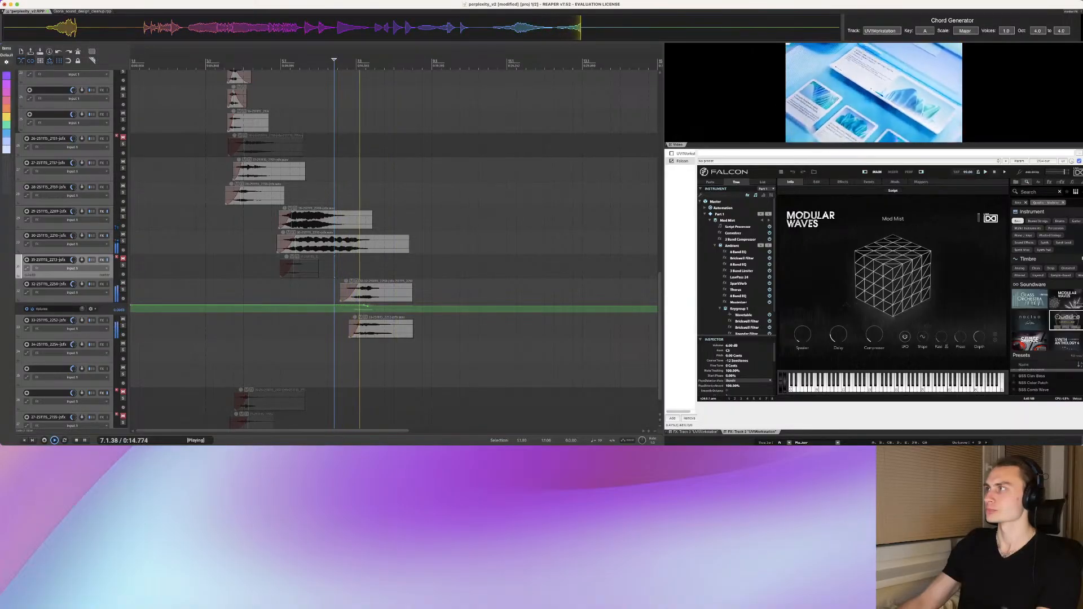
key("space")
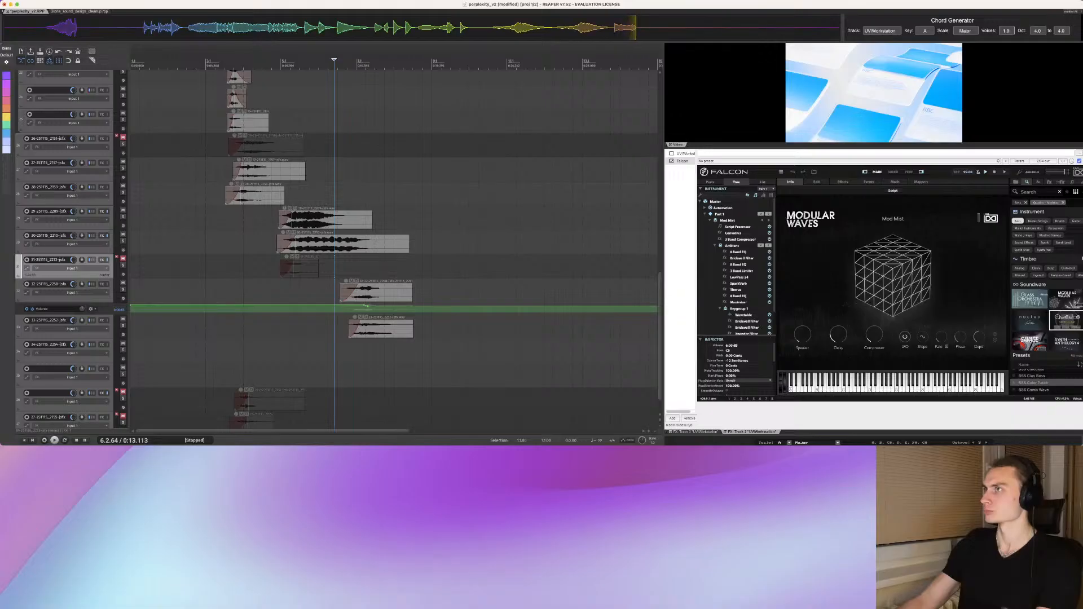
Step: Locate the Quadra - Modular soundbank in Falcon's file browser and load the BSS Color Patch preset
scroll(1046, 383, "down", 1)
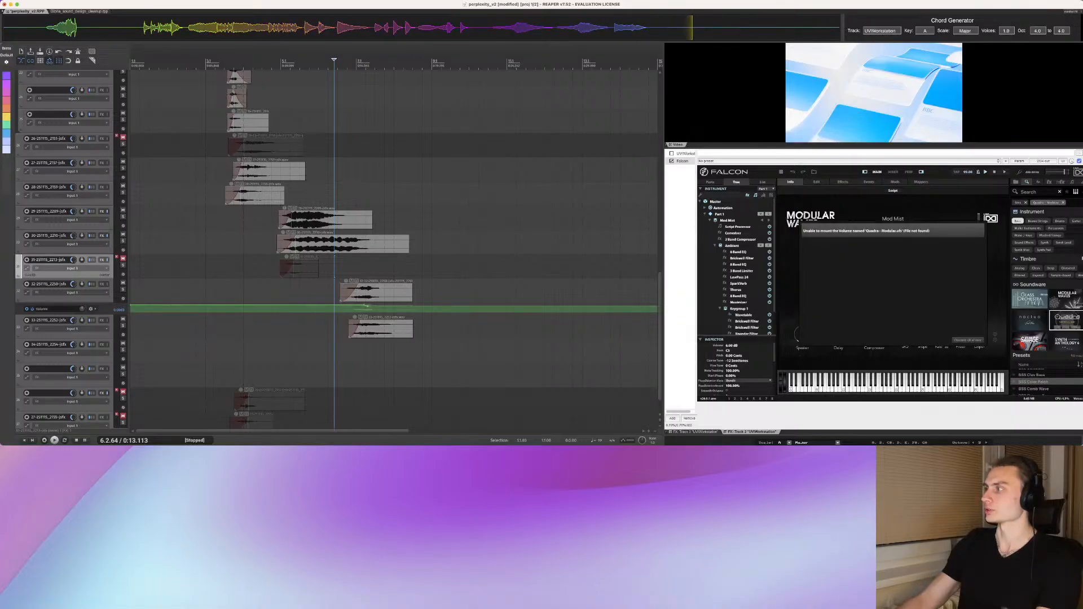
left_click(968, 341)
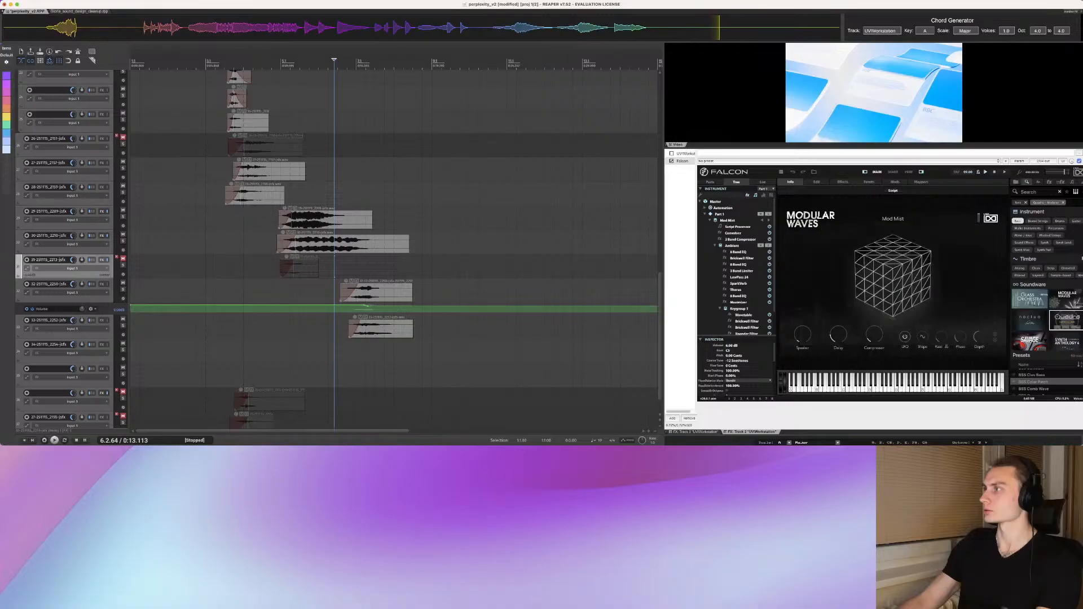
left_click(815, 172)
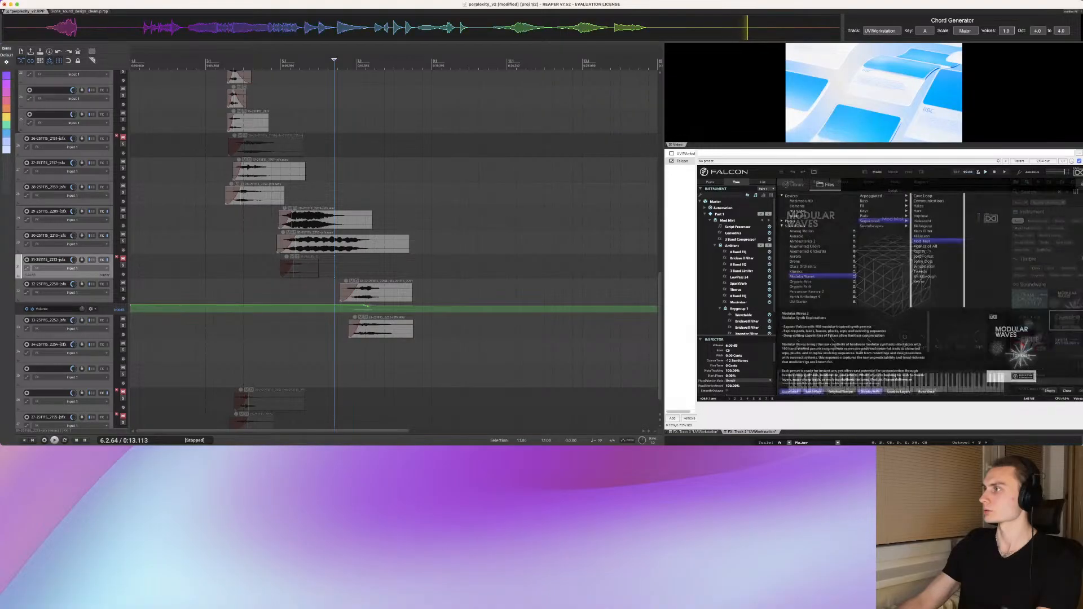
left_click(797, 206)
left_click(870, 297)
scroll(940, 251, "down", 1)
left_click(935, 280)
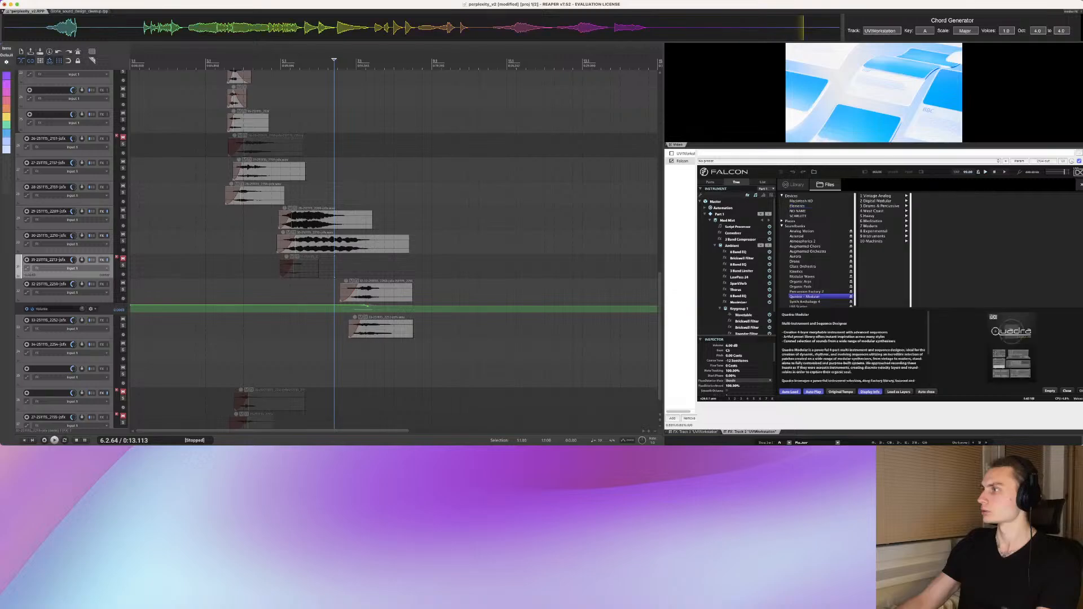
left_click(814, 172)
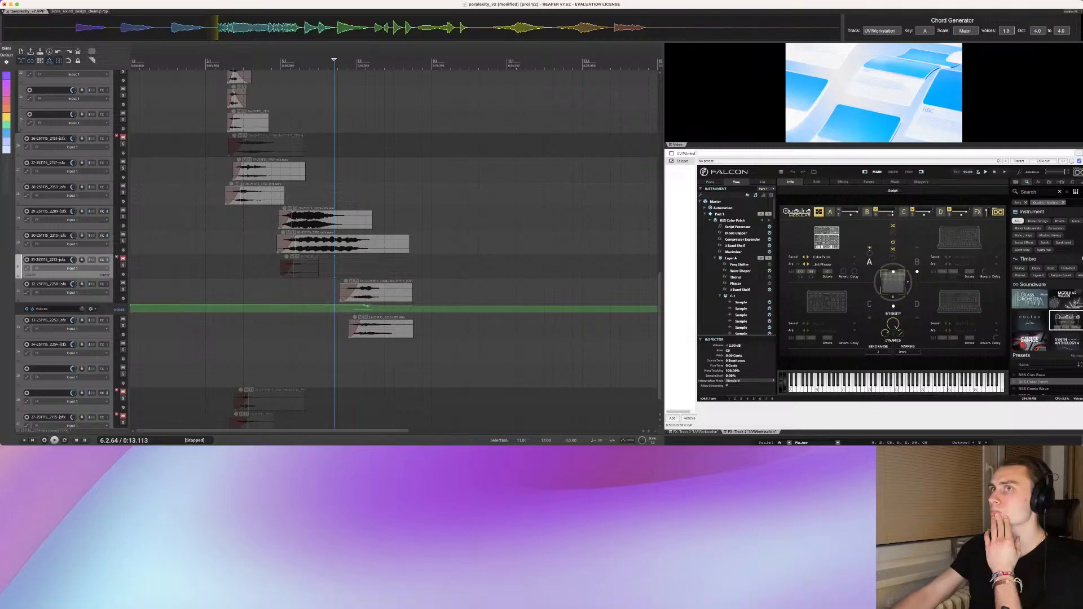
Step: Paste the bass clip onto track 34, move it earlier beneath the start of the track 33 clip, and play it back
left_click(362, 345)
key("super+v")
left_click_drag(362, 343, 350, 343)
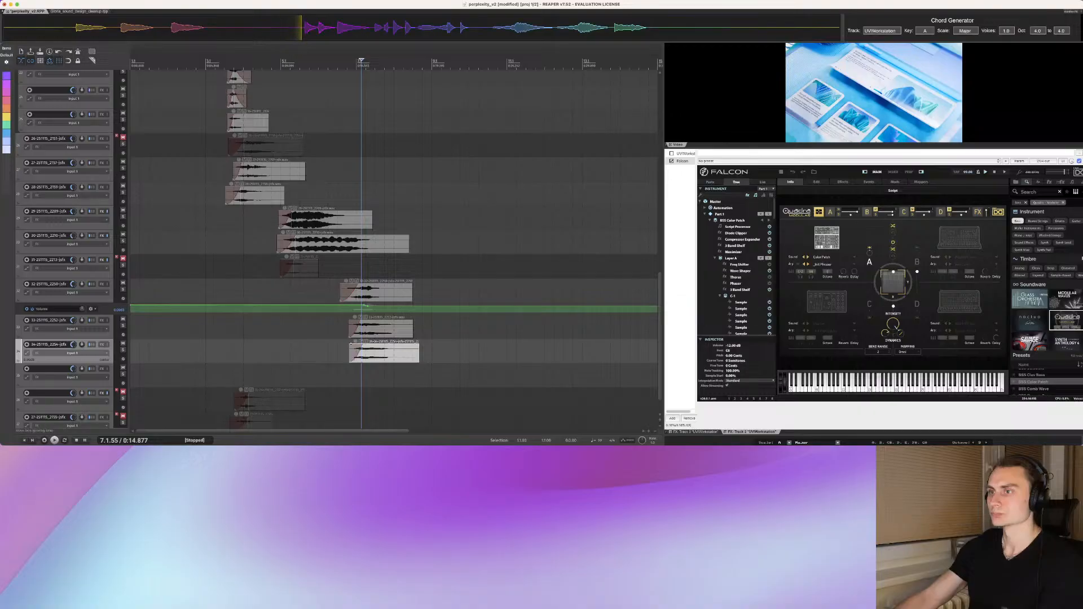
key("space")
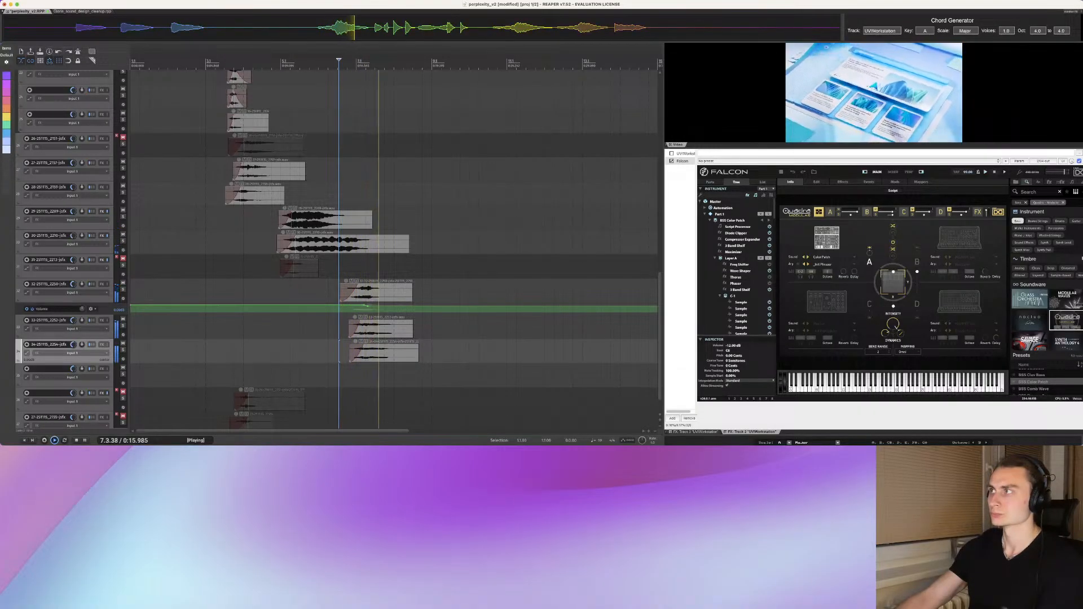
key("space")
Step: Fine-tune the track 34 clip's start to slightly before the track 33 clip, auditioning the timing from 0:12.870
left_click_drag(372, 348, 369, 348)
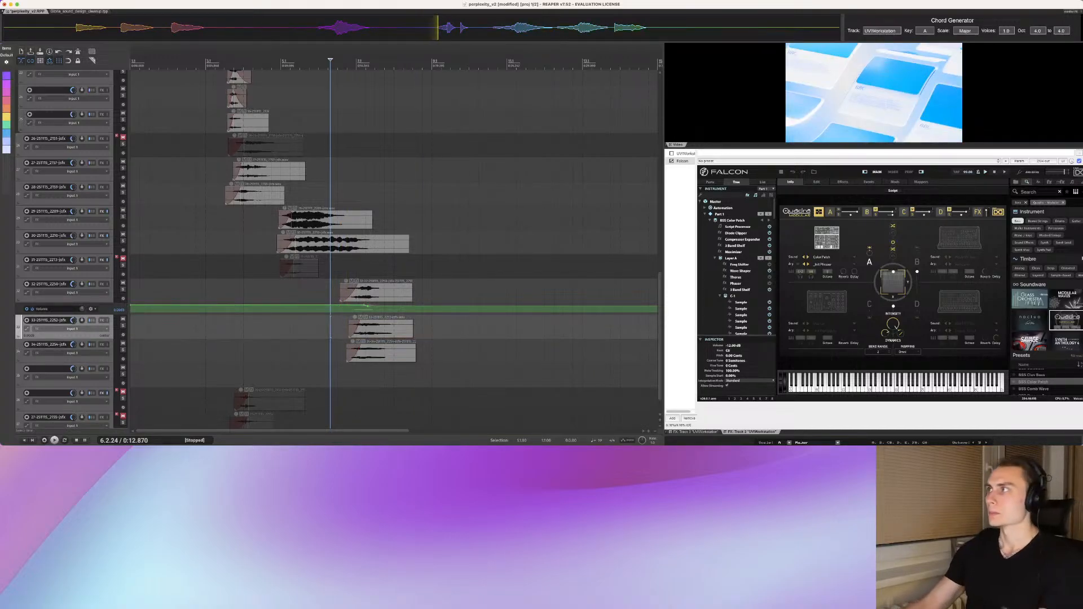
key("space")
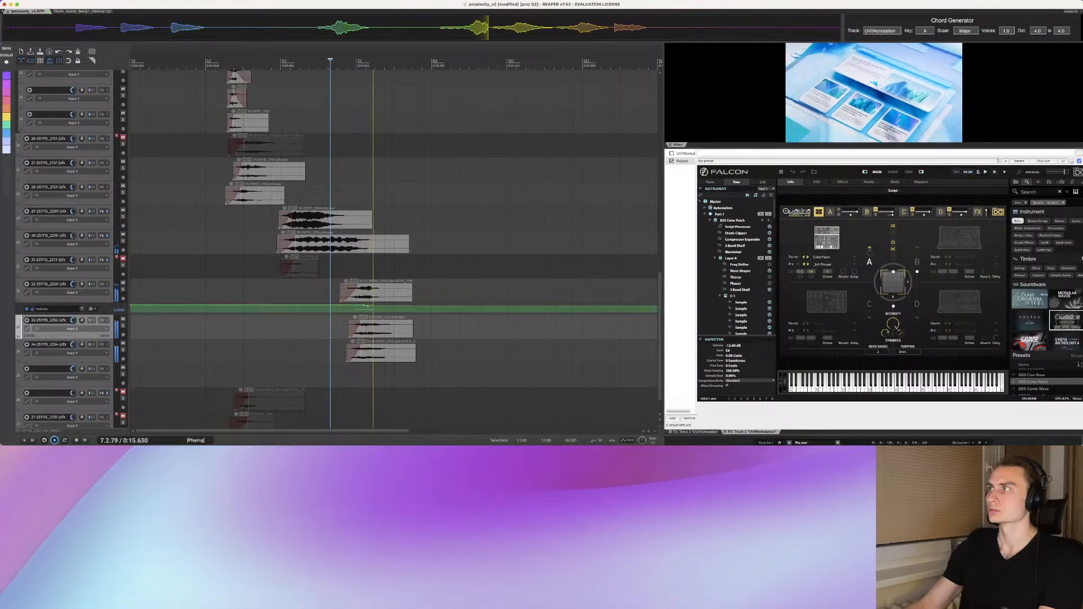
key("space")
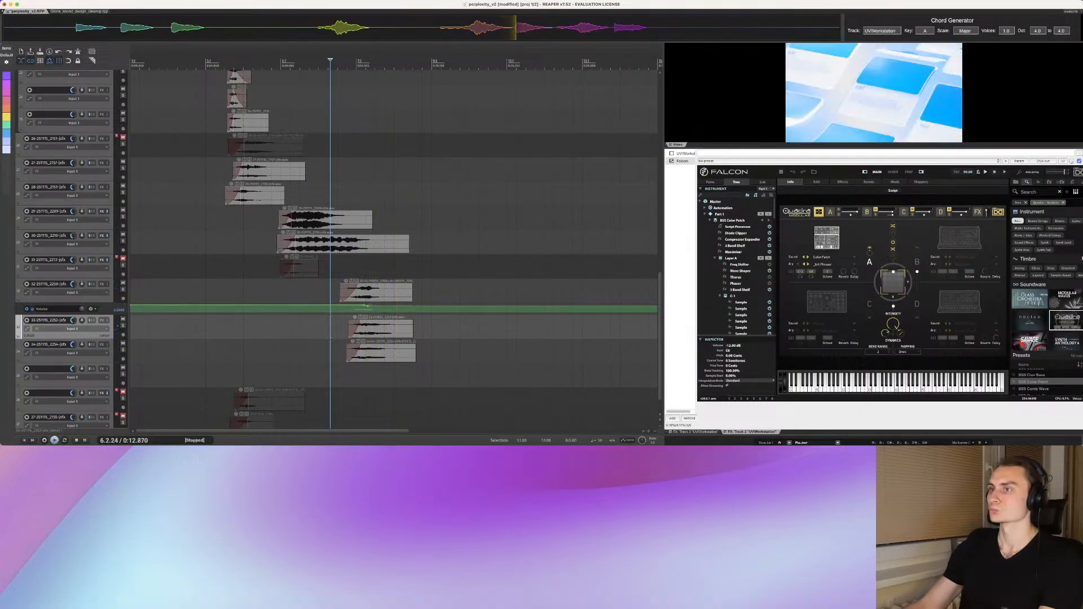
left_click(351, 346)
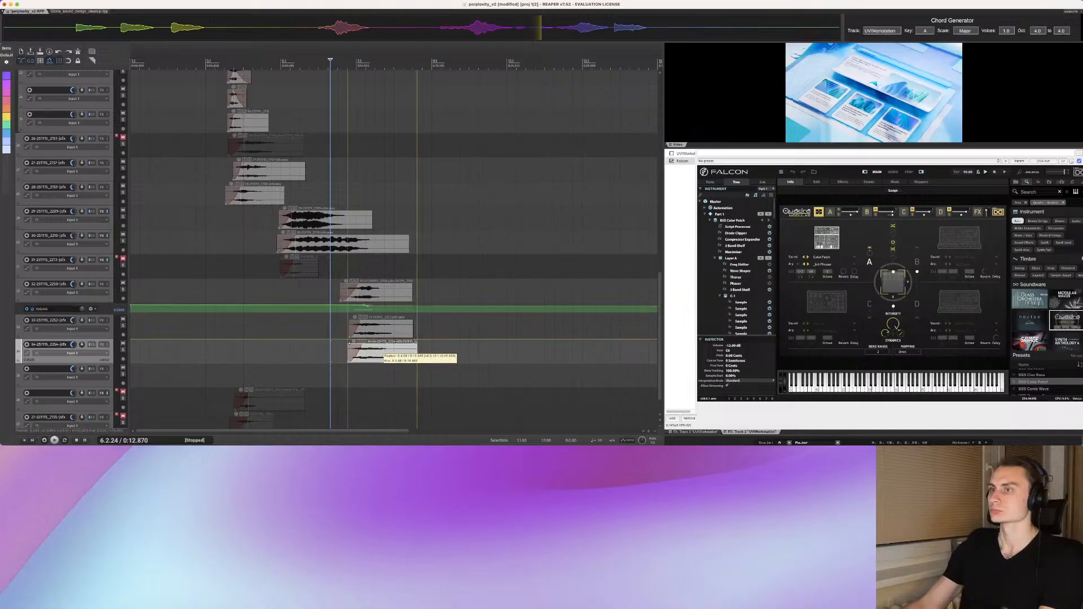
key("space")
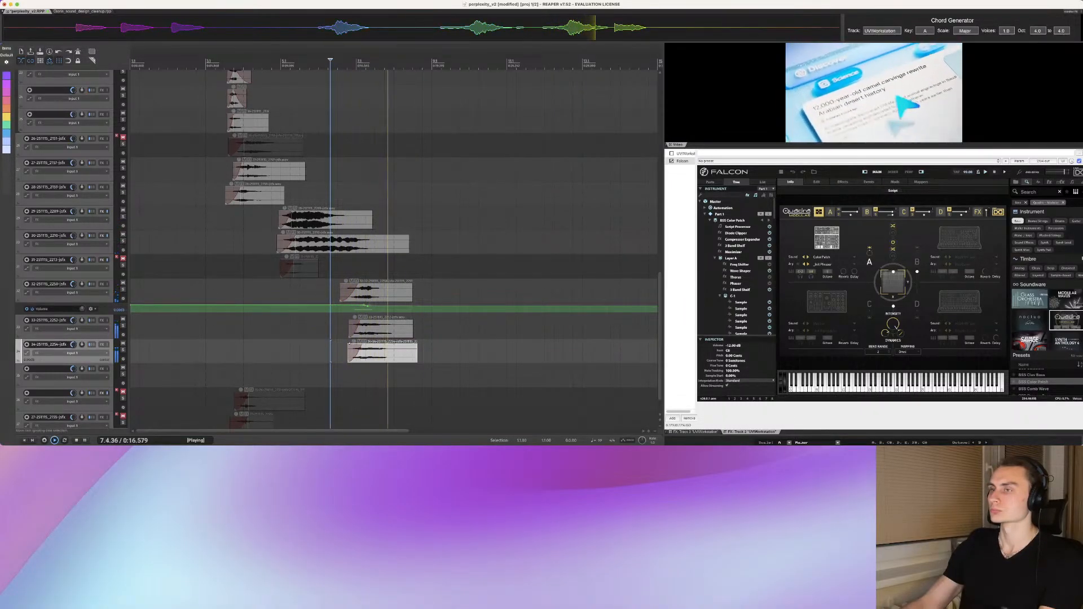
key("space")
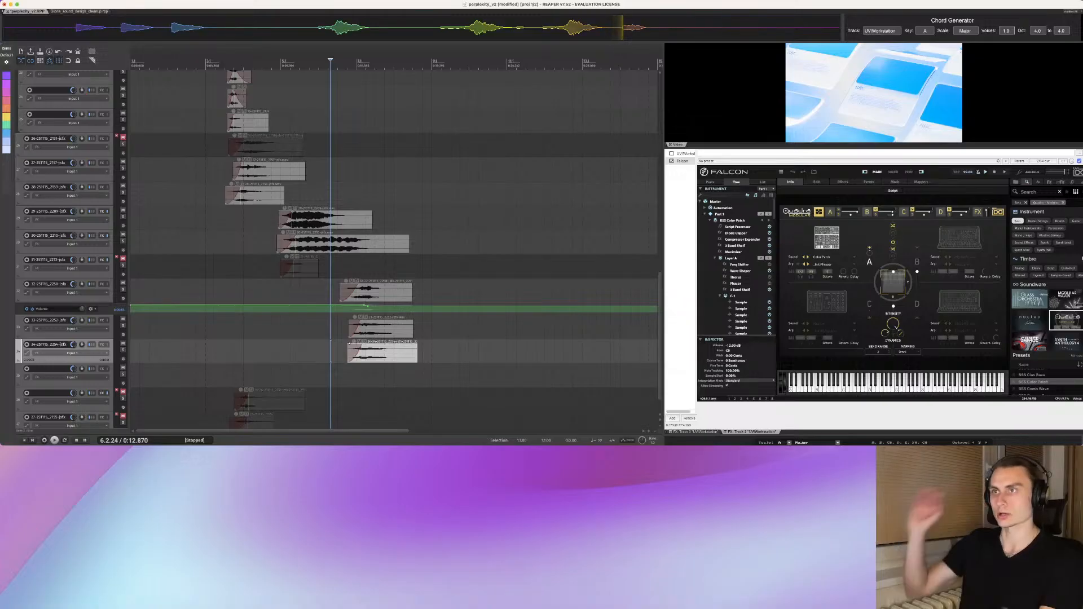
Step: Play the mix from 0:08.897 and again from 0:12.019
left_click(268, 328)
key("space")
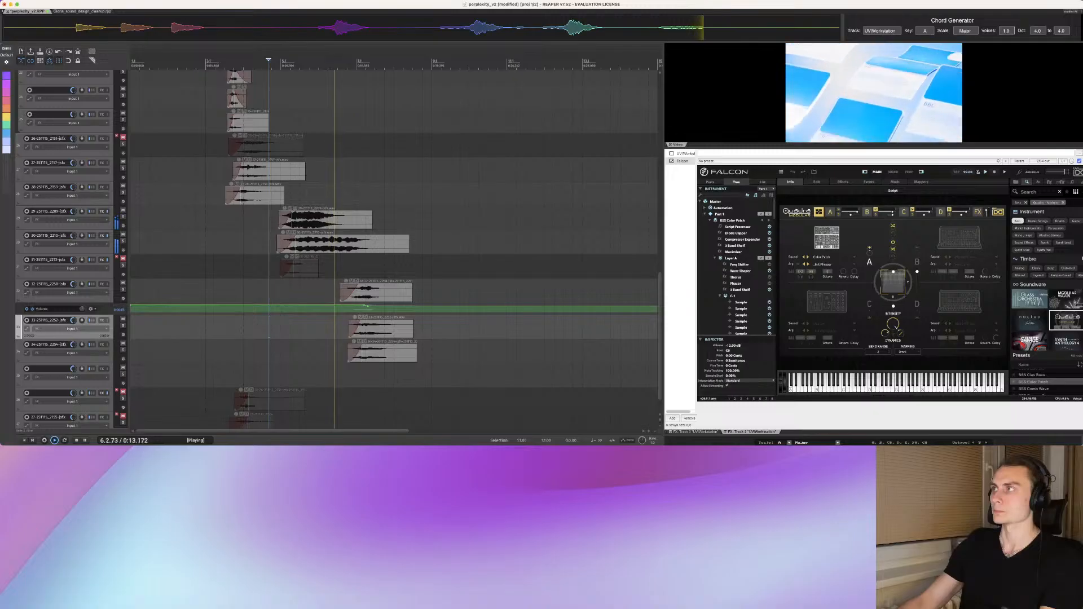
key("space")
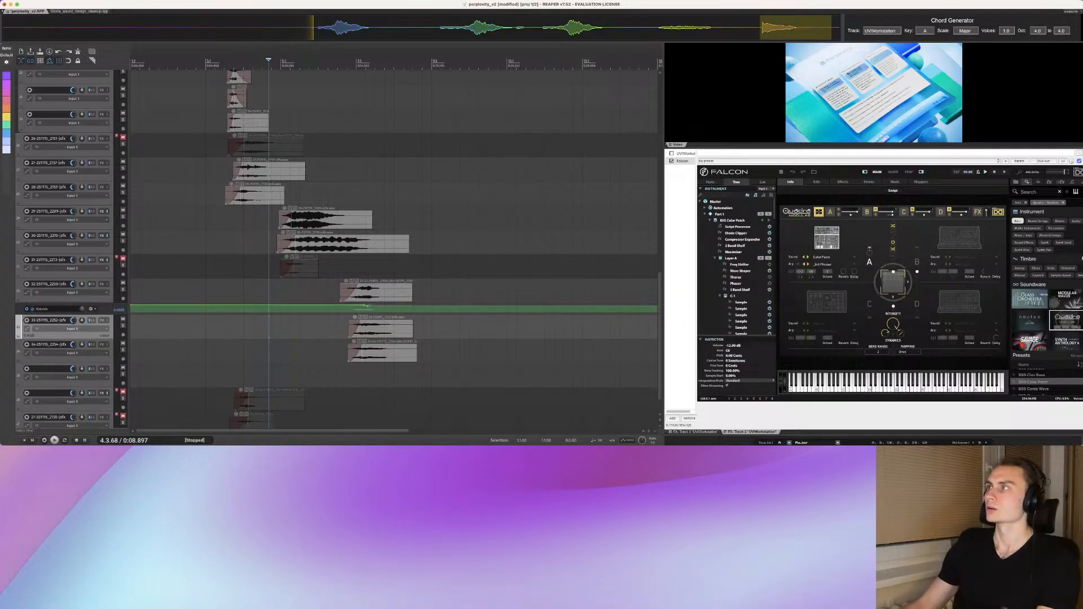
left_click(317, 291)
key("space")
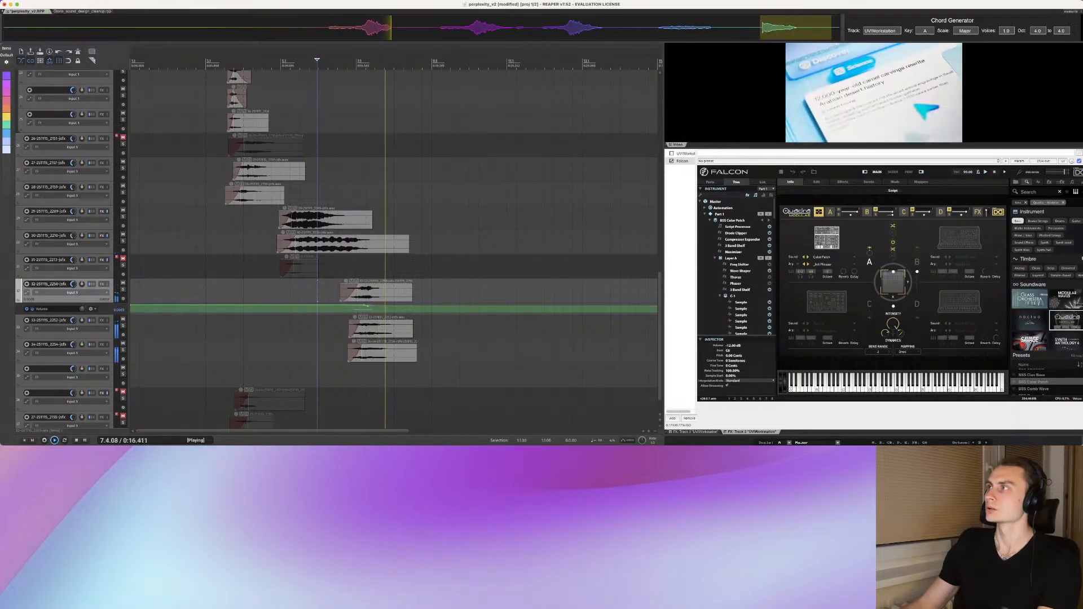
key("space")
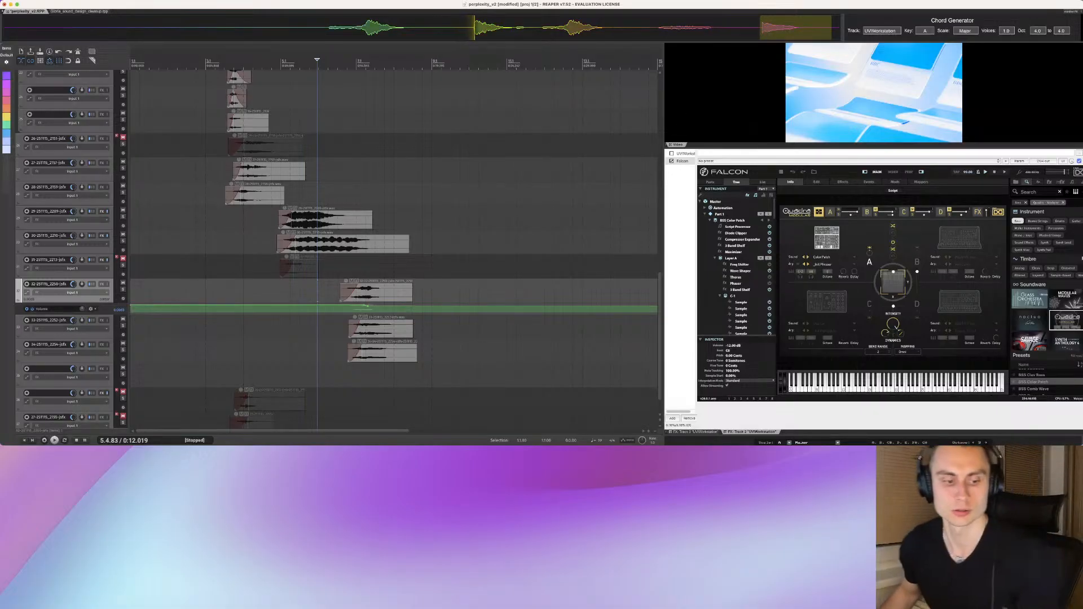
Step: Check the video frames beneath the new layers at several points up to 0:16.863
left_click(380, 193)
left_click(383, 194)
left_click(318, 194)
left_click(352, 194)
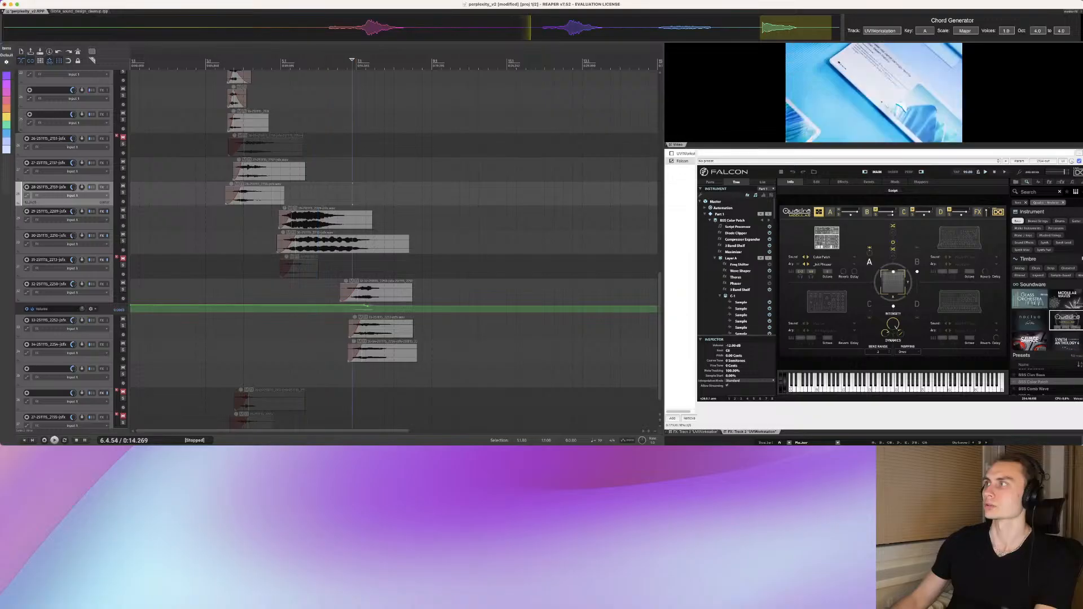
left_click(363, 194)
left_click(349, 193)
left_click(393, 194)
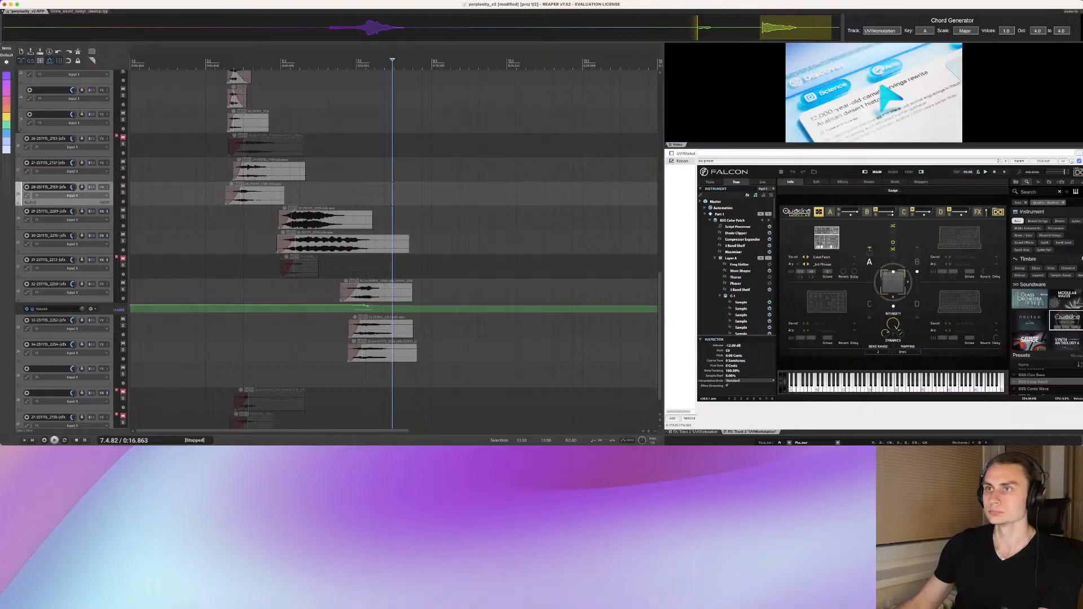
Step: Try the track 34 clip slightly earlier in playback, and move it back towards the start of the track 33 clip
left_click(281, 291)
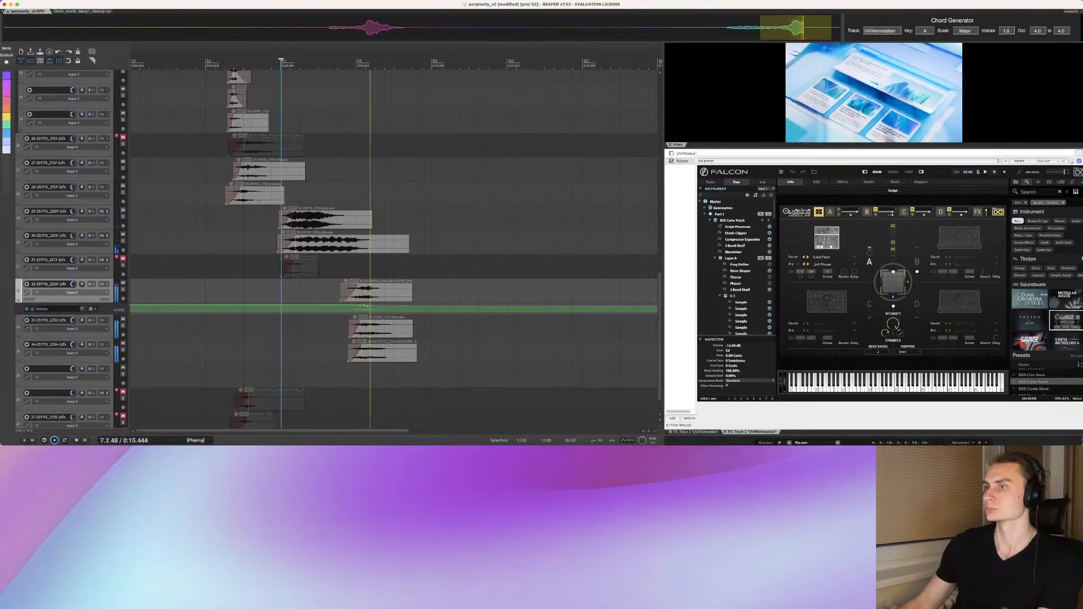
left_click_drag(385, 354, 379, 354)
key("space")
left_click(340, 330)
key("space")
key("space")
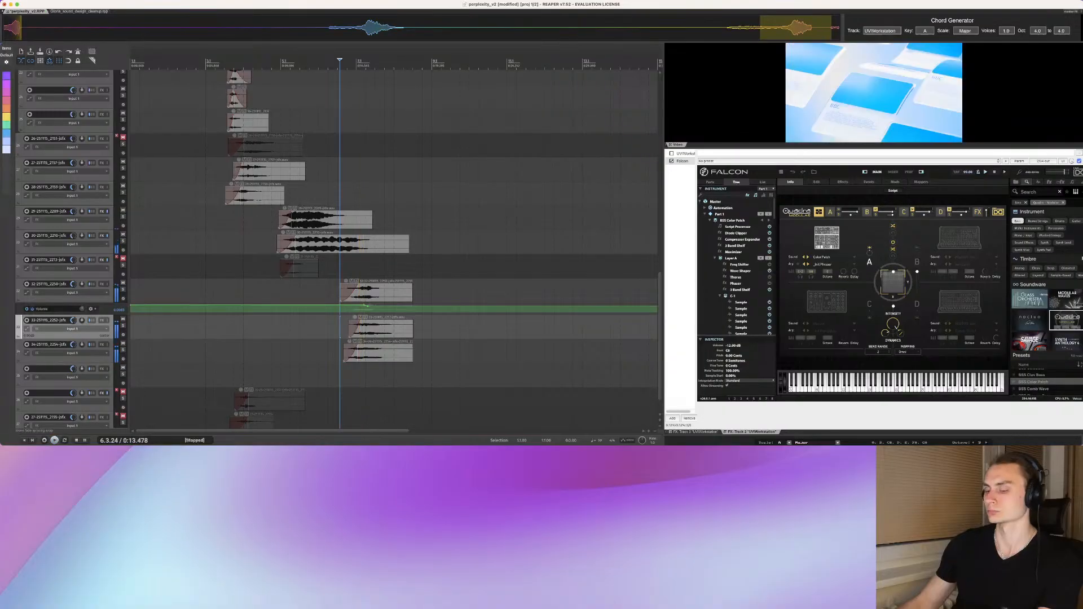
left_click_drag(344, 343, 349, 343)
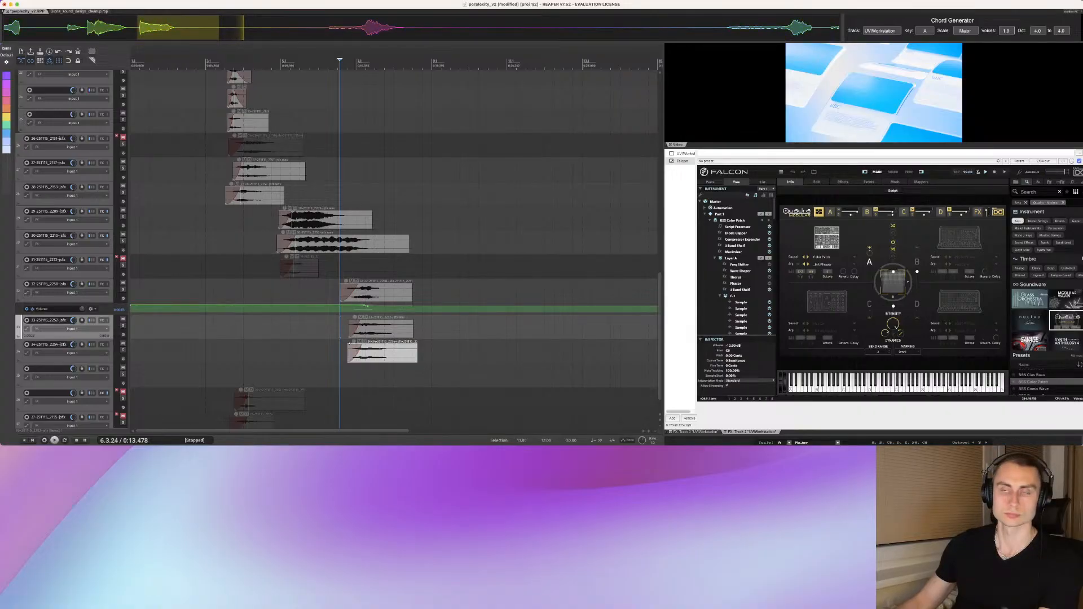
Step: Place a new clip on track 35 at about 0:11 and play the mix from just before it
left_click_drag(340, 327, 307, 377)
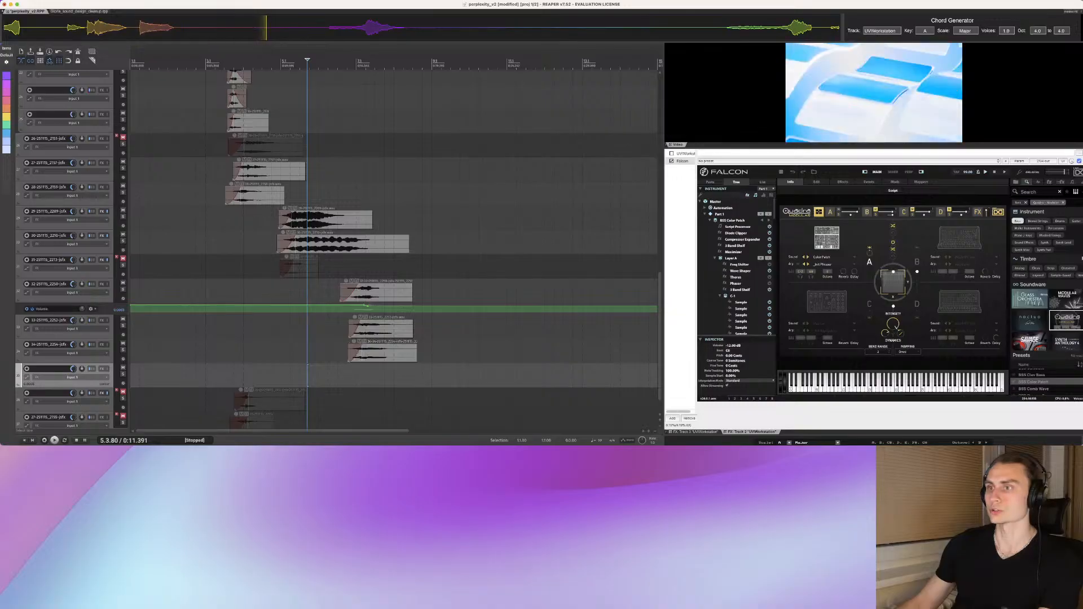
left_click(284, 333)
key("space")
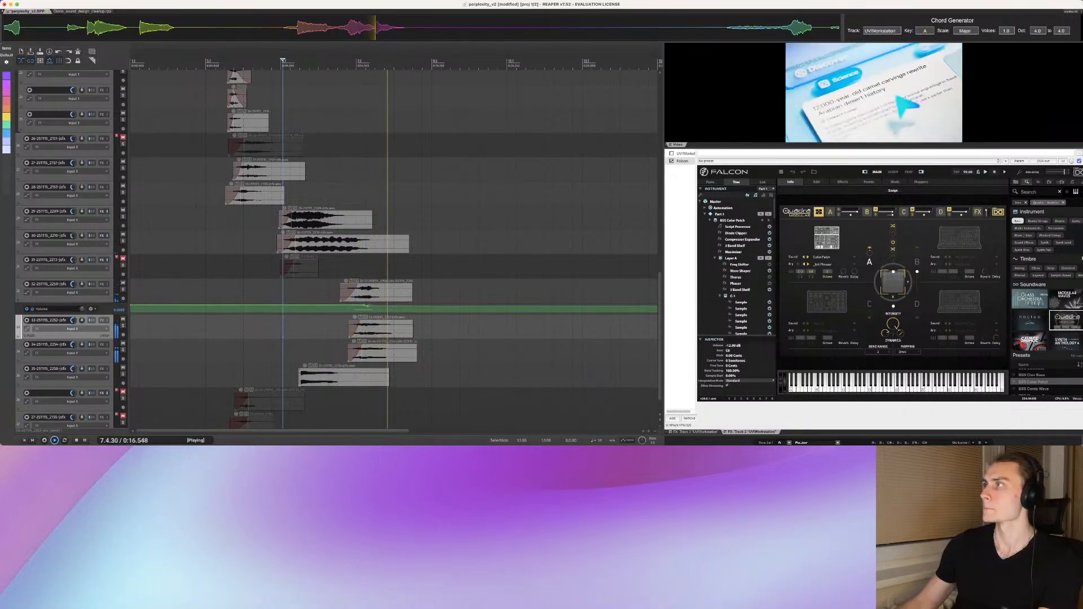
key("space")
Step: Move the track 35 clip earlier so that it starts just before the track 30 clip
left_click(266, 328)
left_click(297, 194)
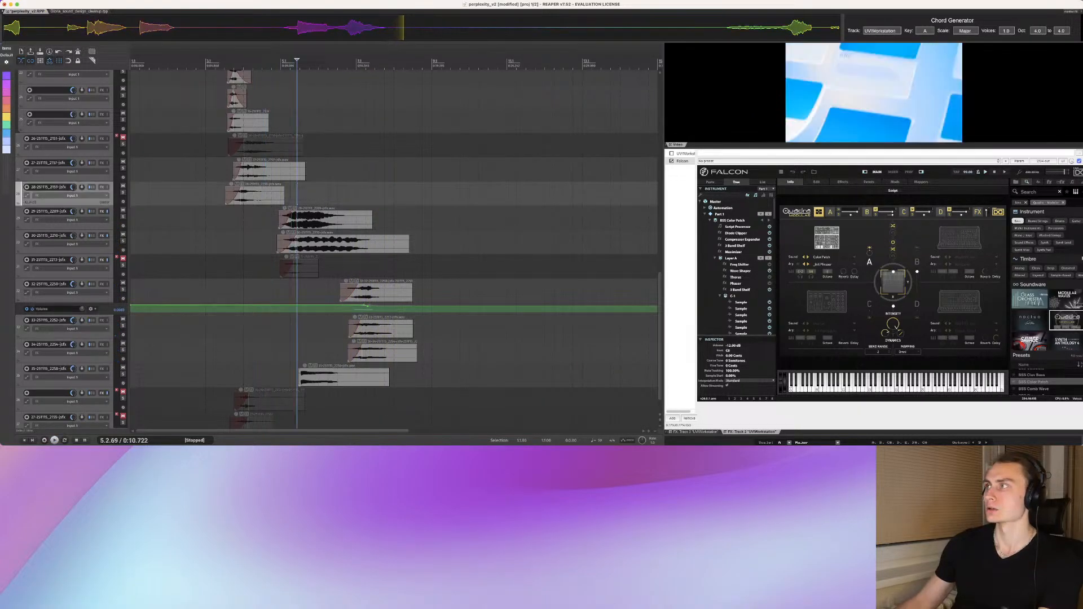
left_click(304, 194)
left_click_drag(301, 369, 275, 369)
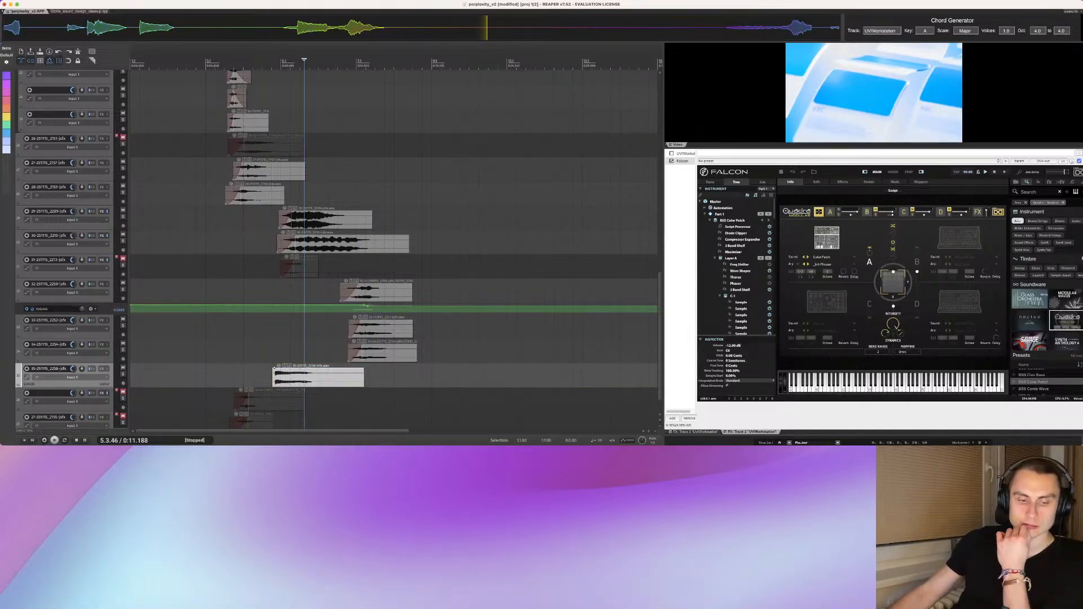
Step: Step through the video from just after 0:11.188 to 0:14.330 to examine the motion the layers should follow
left_click(315, 194)
left_click(320, 194)
left_click(322, 194)
left_click(327, 195)
left_click(329, 194)
left_click(331, 194)
left_click(333, 194)
left_click(335, 194)
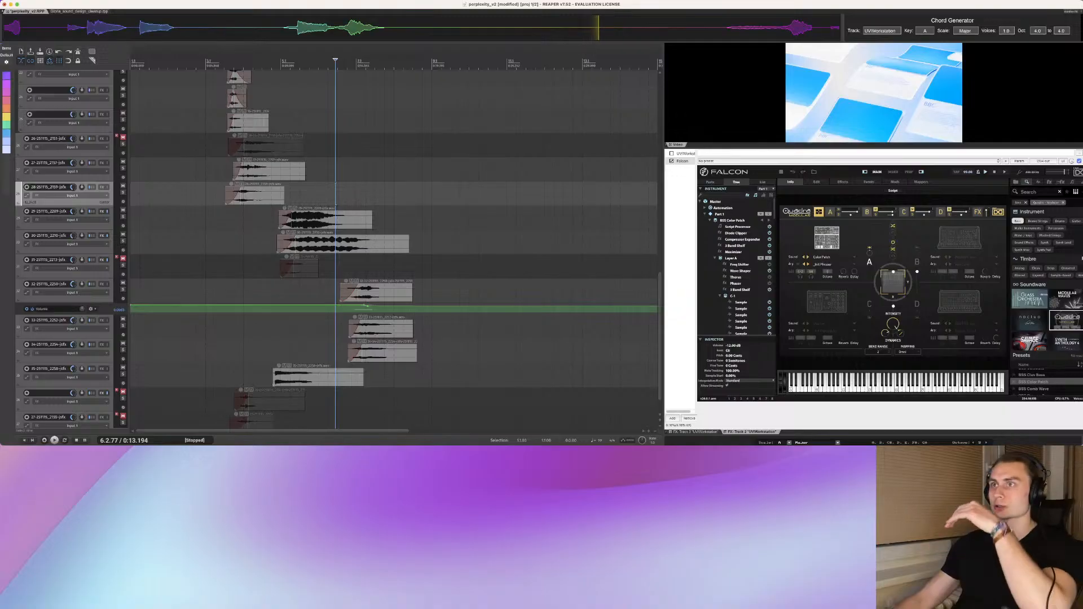
left_click(341, 194)
left_click(353, 194)
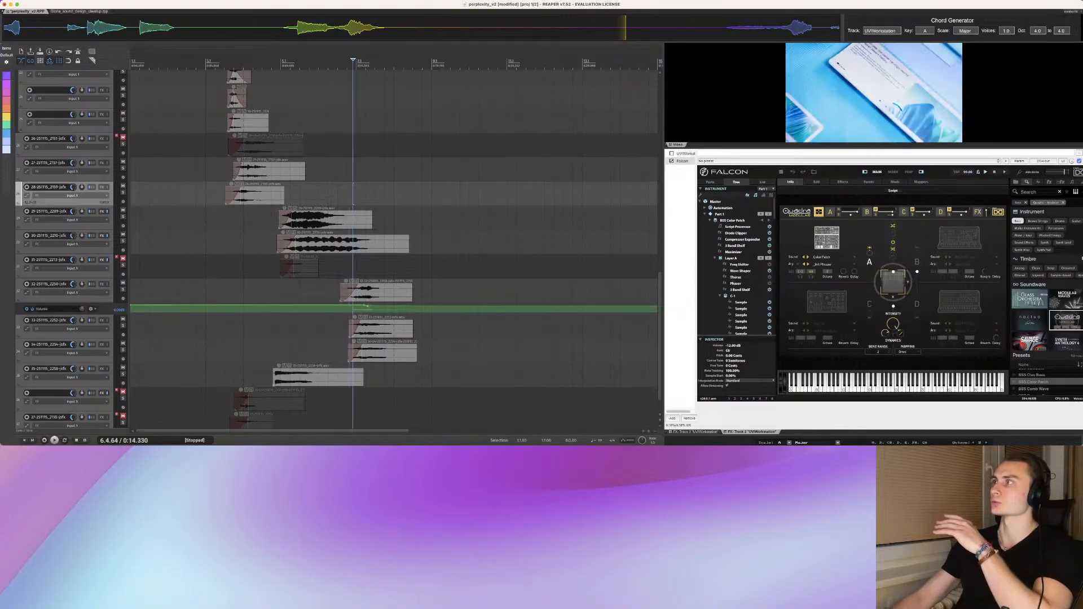
Step: Step through the video from about 0:14 to past 0:25.100 to examine the remaining scenes that still need sound
scroll(353, 194, "down", 3)
left_click(458, 194)
left_click(441, 189)
left_click(395, 172)
left_click(354, 172)
left_click(370, 171)
left_click(387, 172)
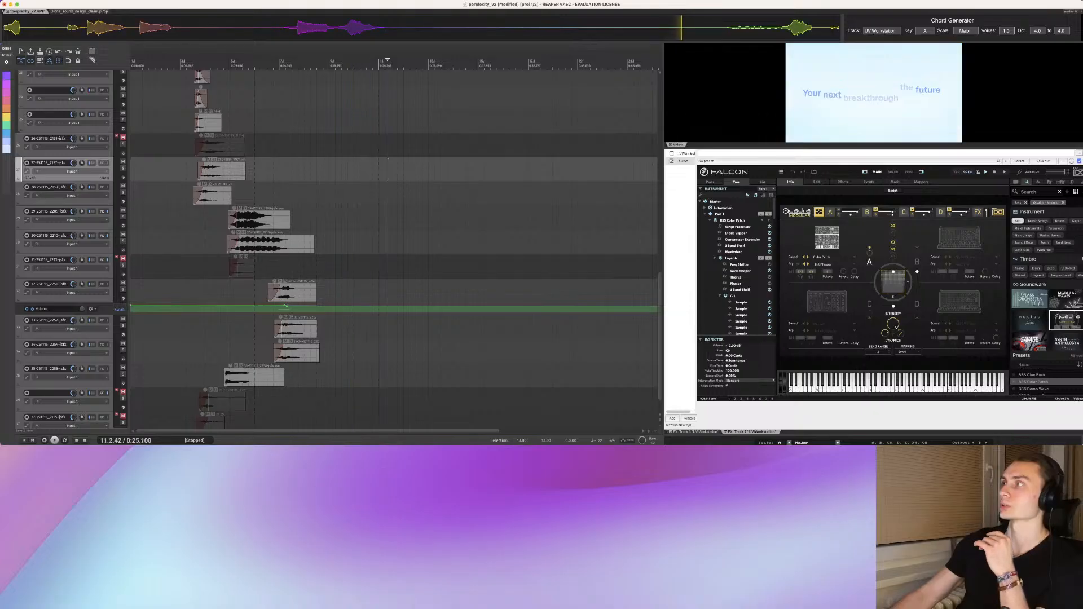
left_click(398, 185)
left_click(407, 185)
left_click(412, 185)
Step: Play the video from 0:20.215 through the logo ending to review the closing section
left_click(338, 175)
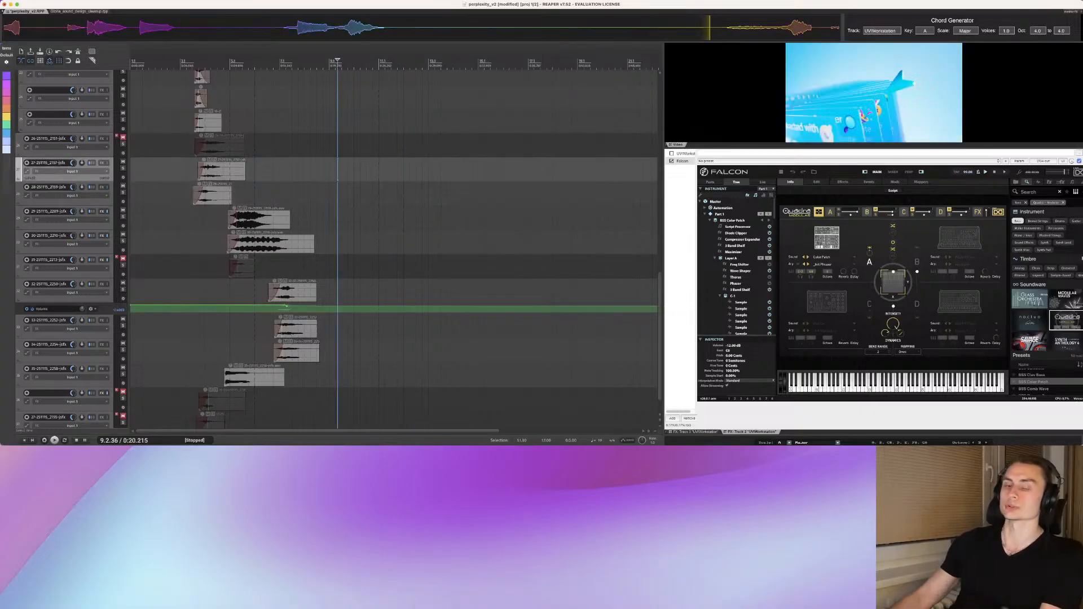
key("space")
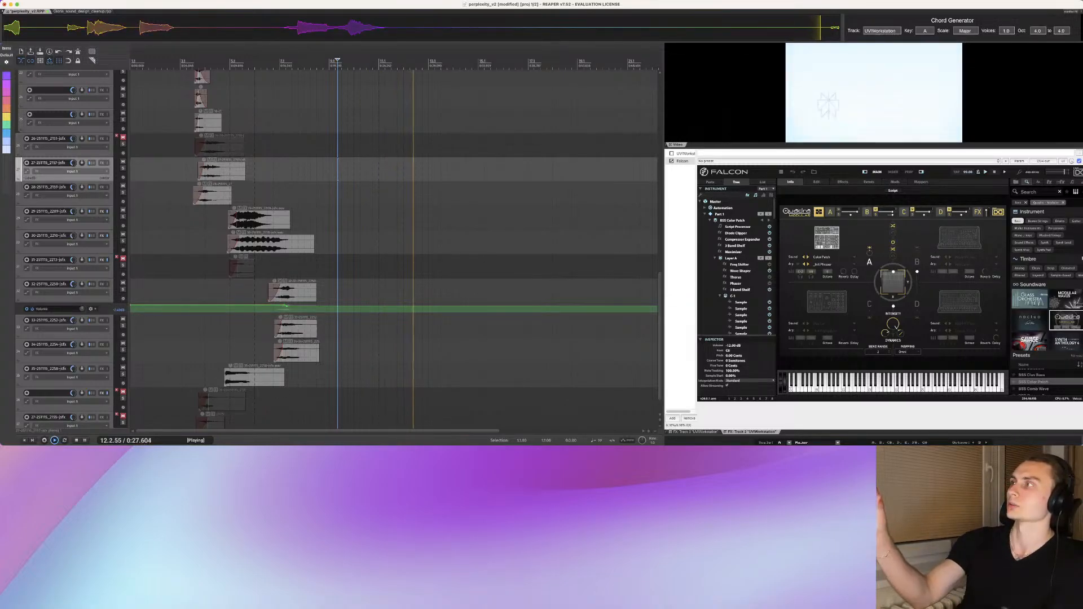
key("space")
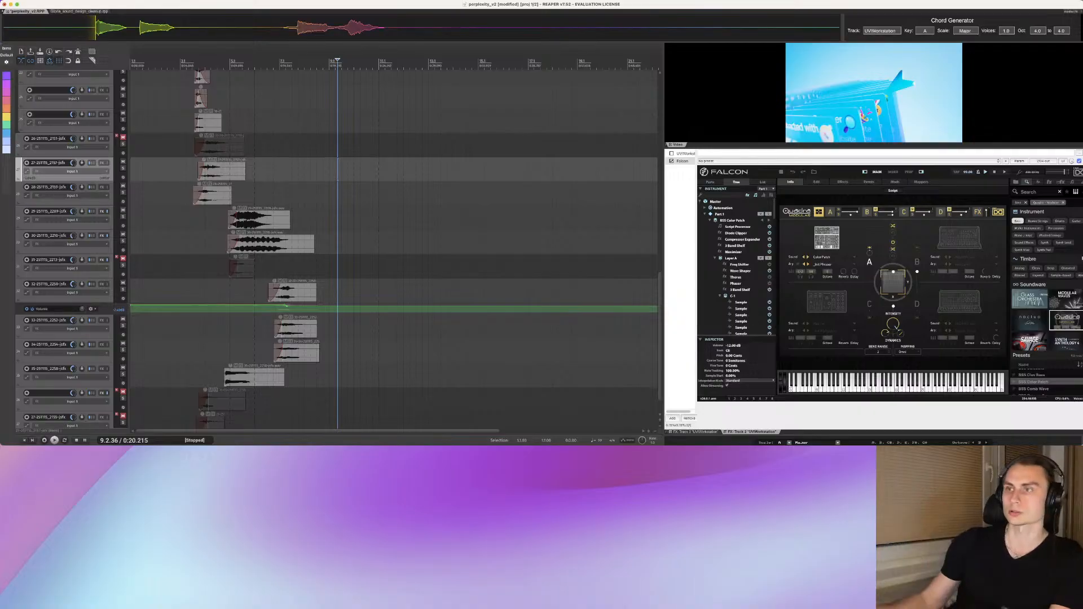
Step: Play the mix from just before the track 29 and 30 clips, and move the track 35 clip slightly later
left_click(271, 267)
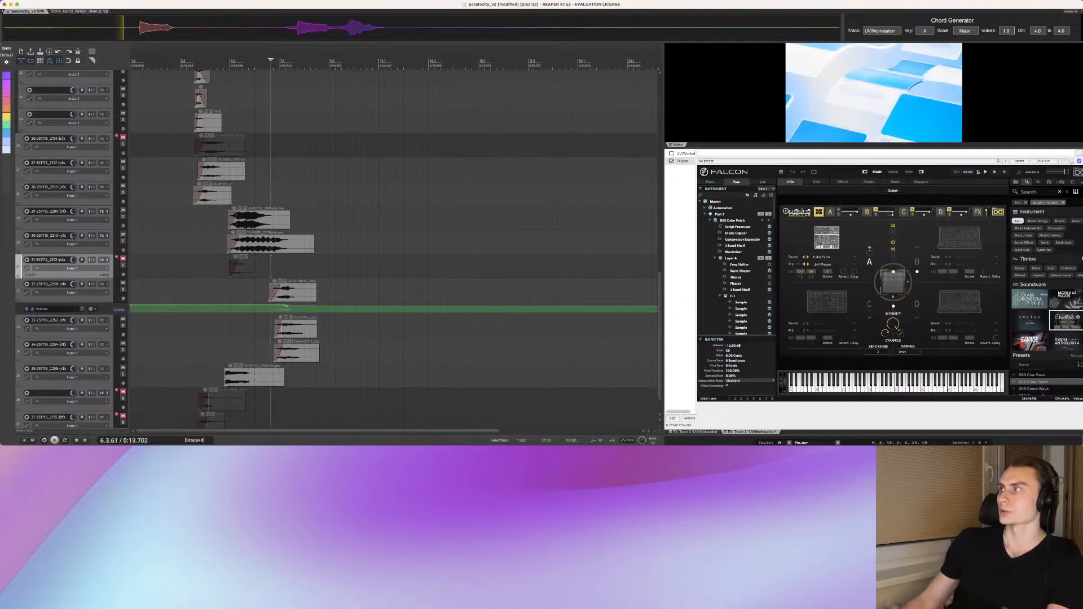
left_click(210, 292)
key("space")
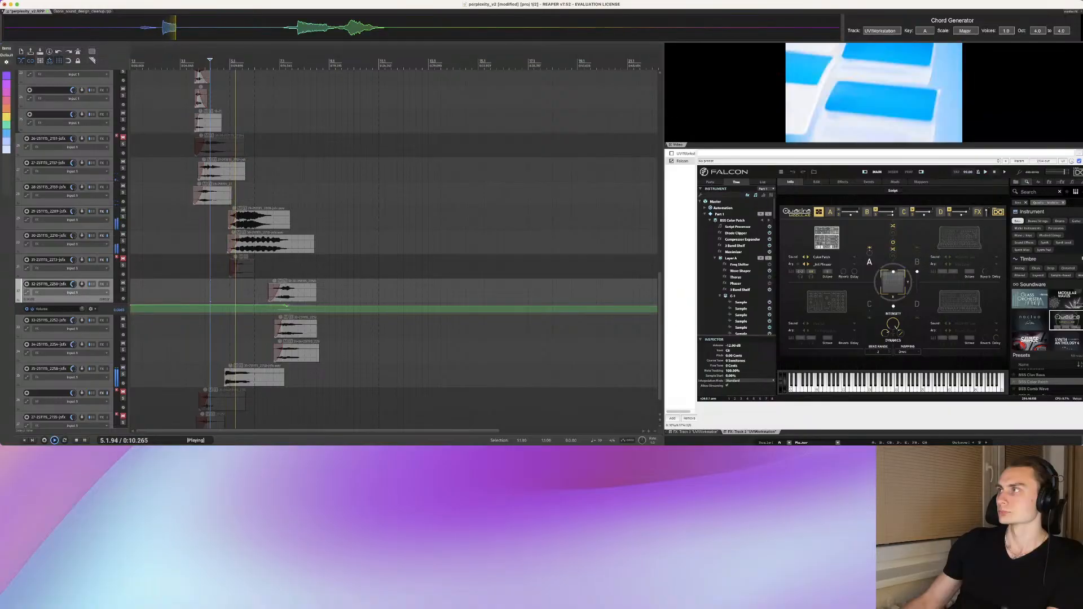
key("space")
left_click_drag(226, 372, 233, 367)
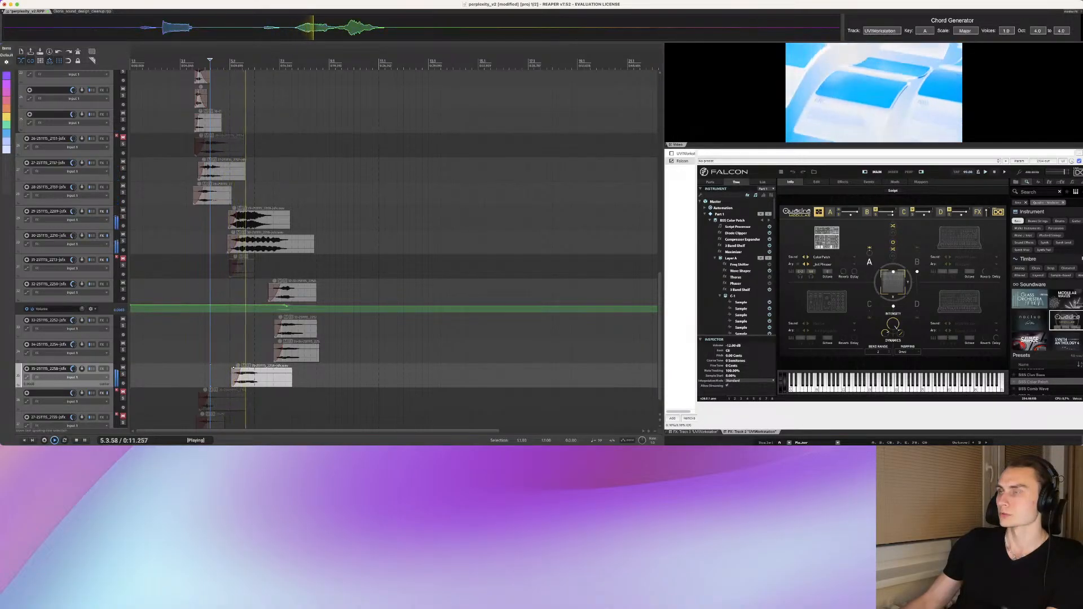
Step: Replay the mix repeatedly from 0:07.772 to judge how the track 35 clip sits with the other layers
key("space")
key("super+Tab")
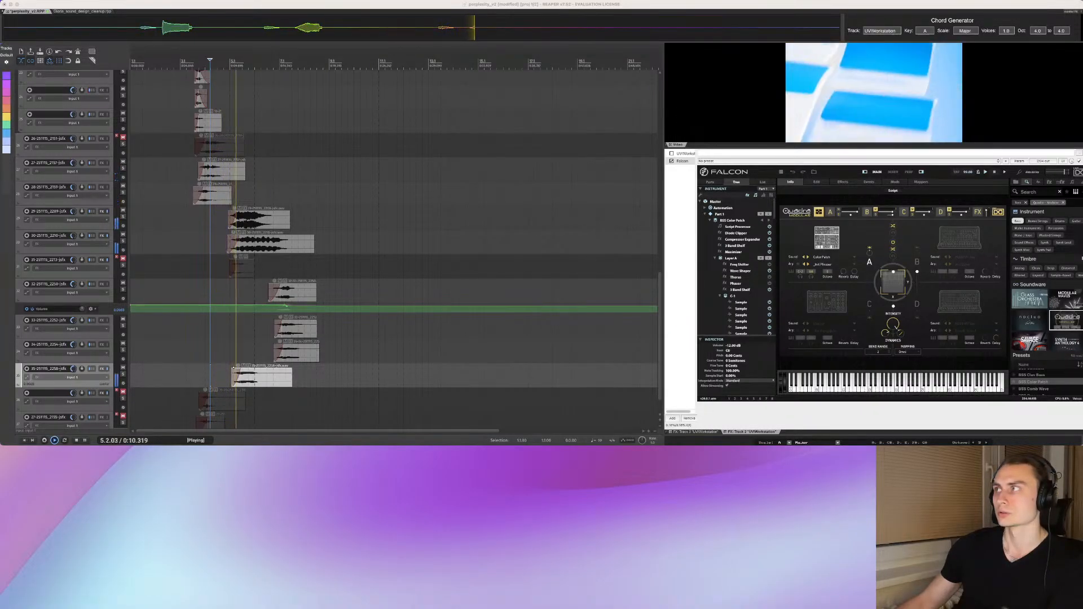
key("space")
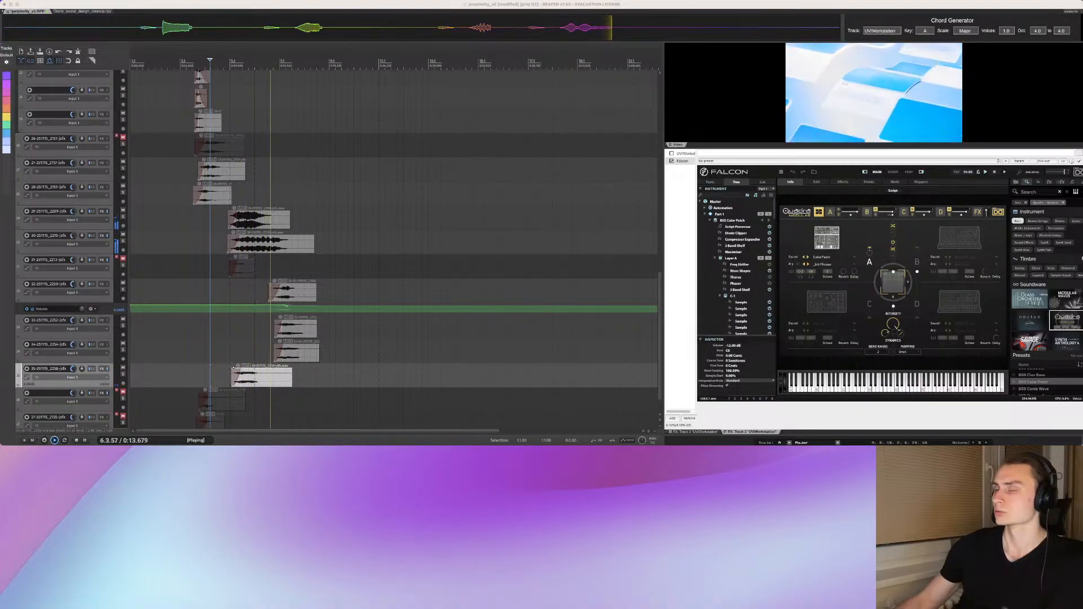
key("space")
key("super+Tab")
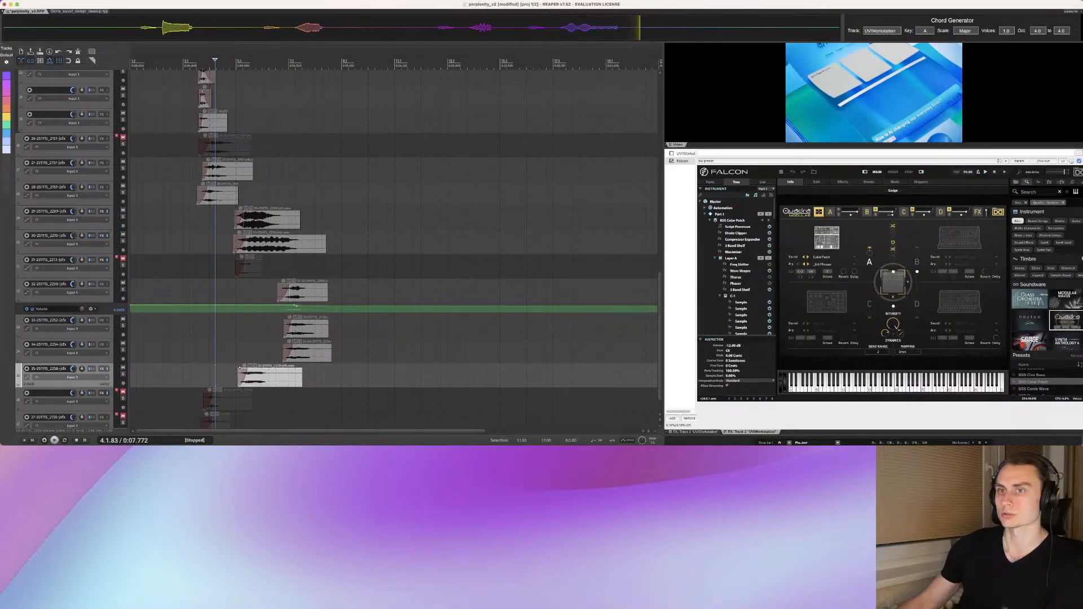
key("super+Tab")
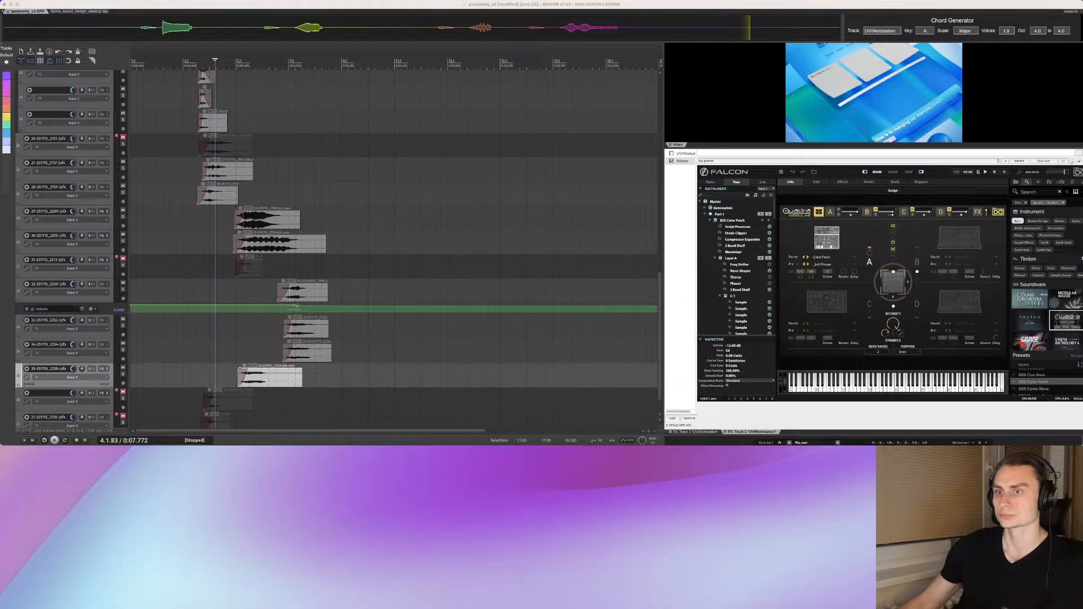
key("space")
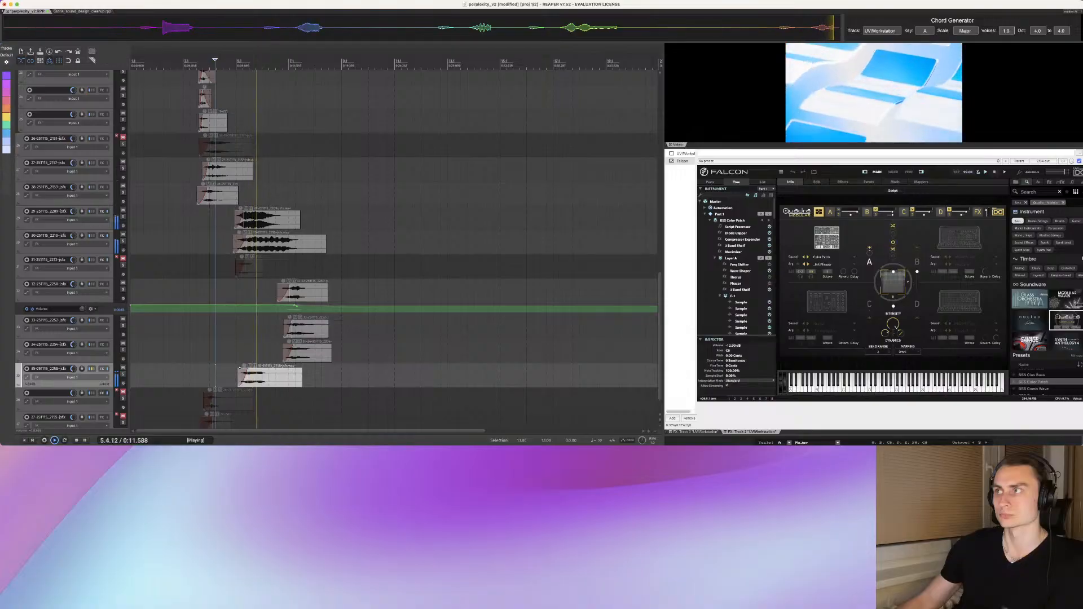
key("space")
key("super+Tab")
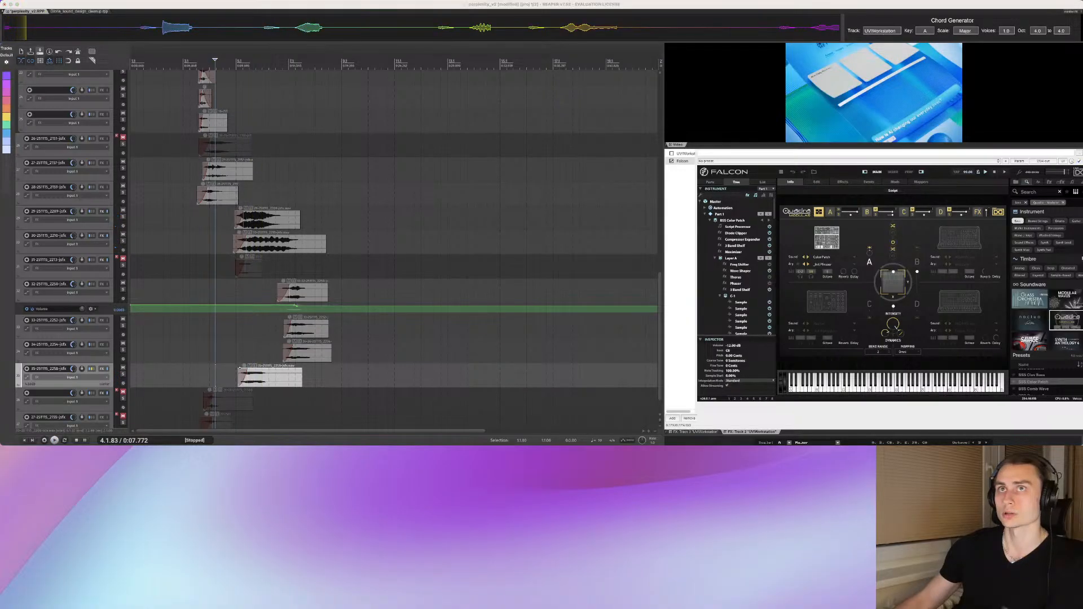
key("super+Tab")
key("space")
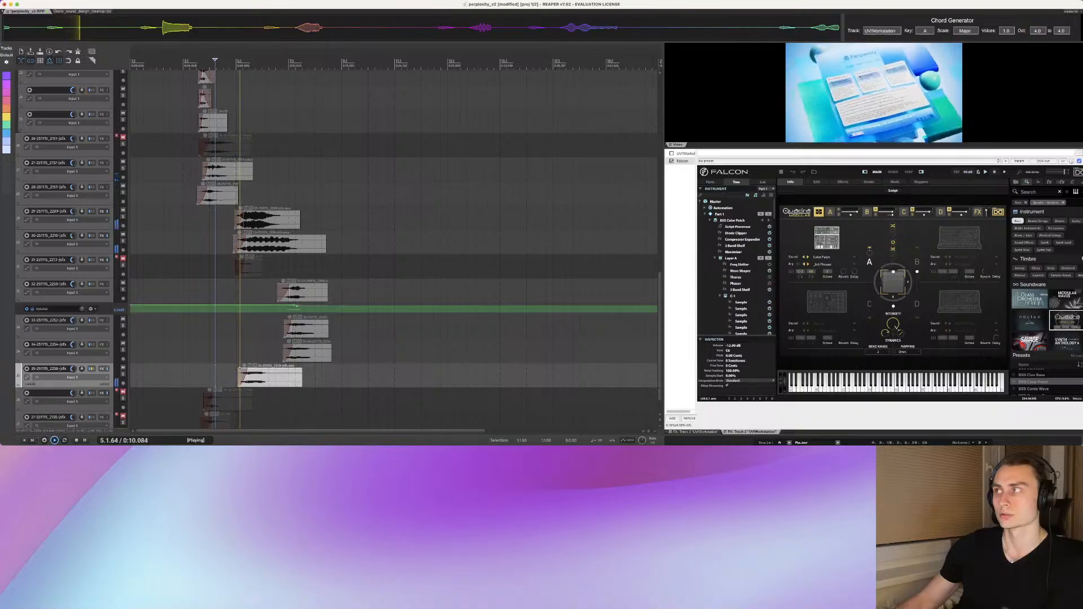
key("space")
key("space")
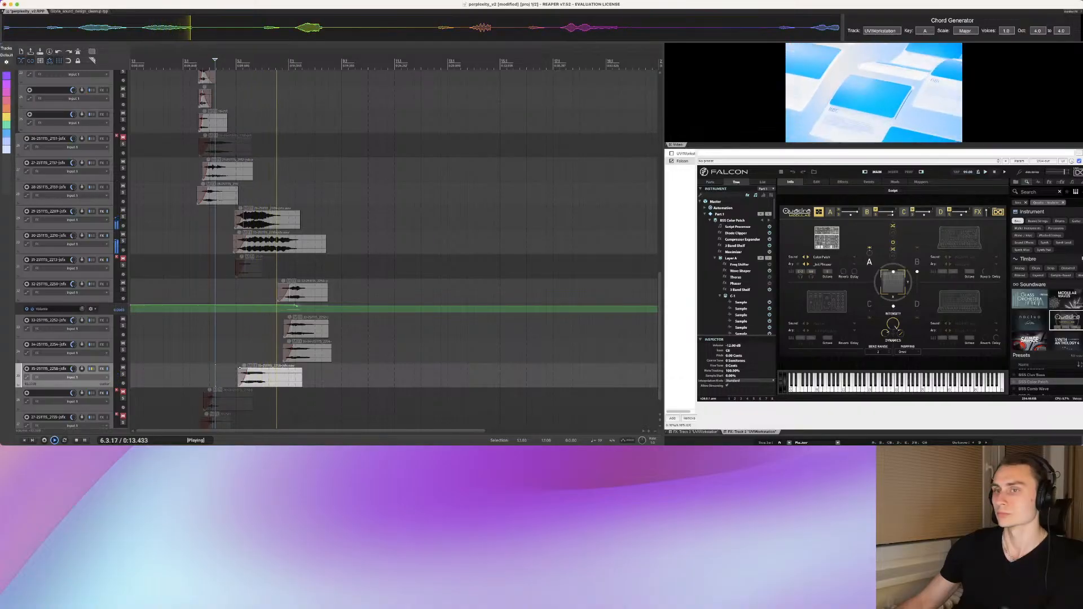
Step: Mute track 35 and add two empty tracks below track 34
key("m")
key("Up")
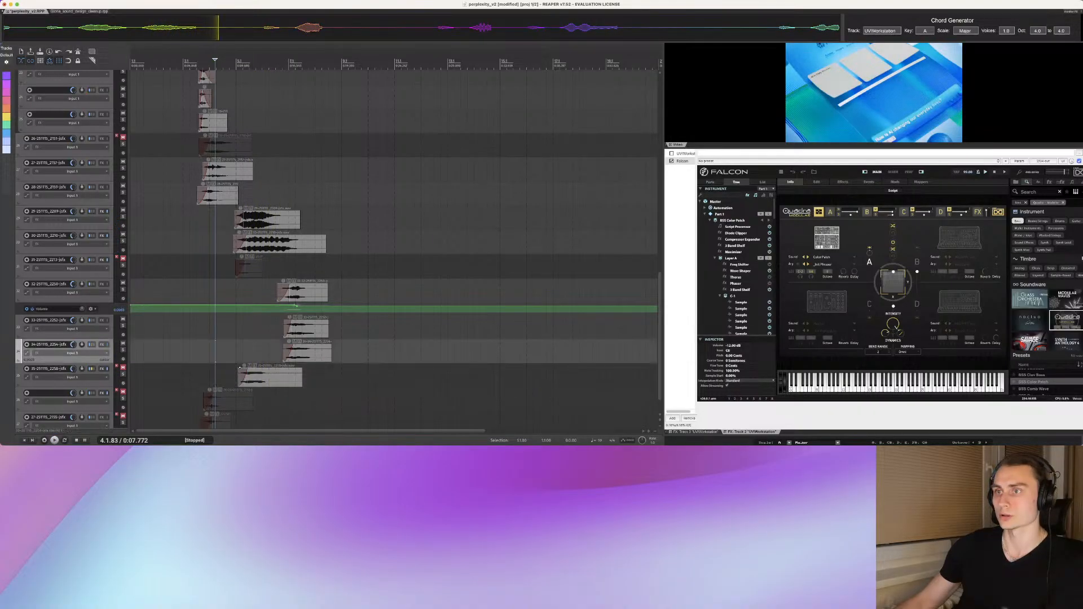
key("super+t")
key("super+t")
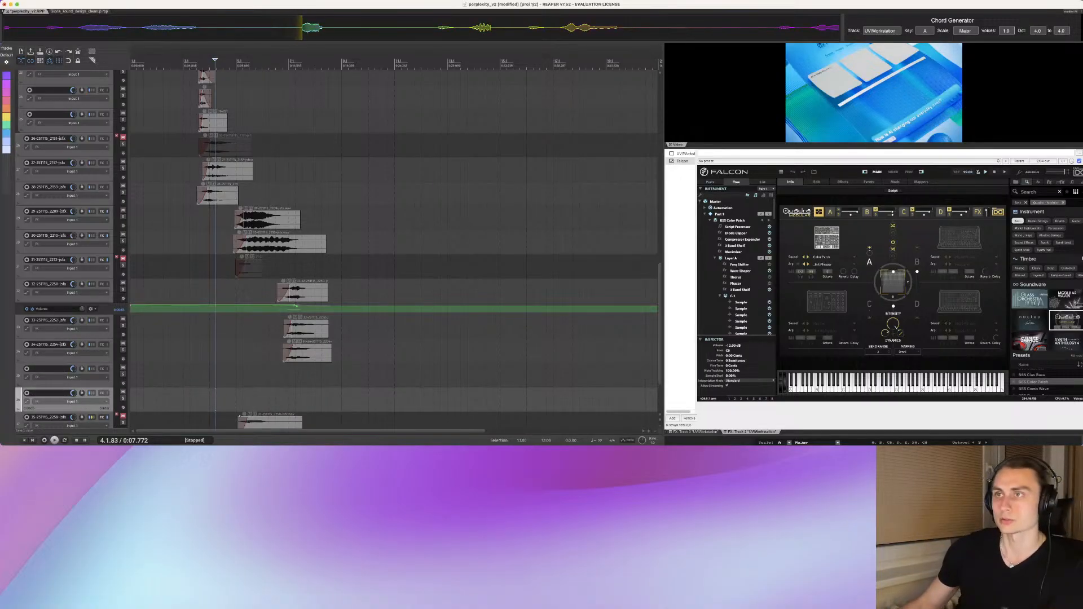
Step: Play the mix from 0:08.640 to past 0:19 to hear the layers without the track 35 clip
left_click(247, 324)
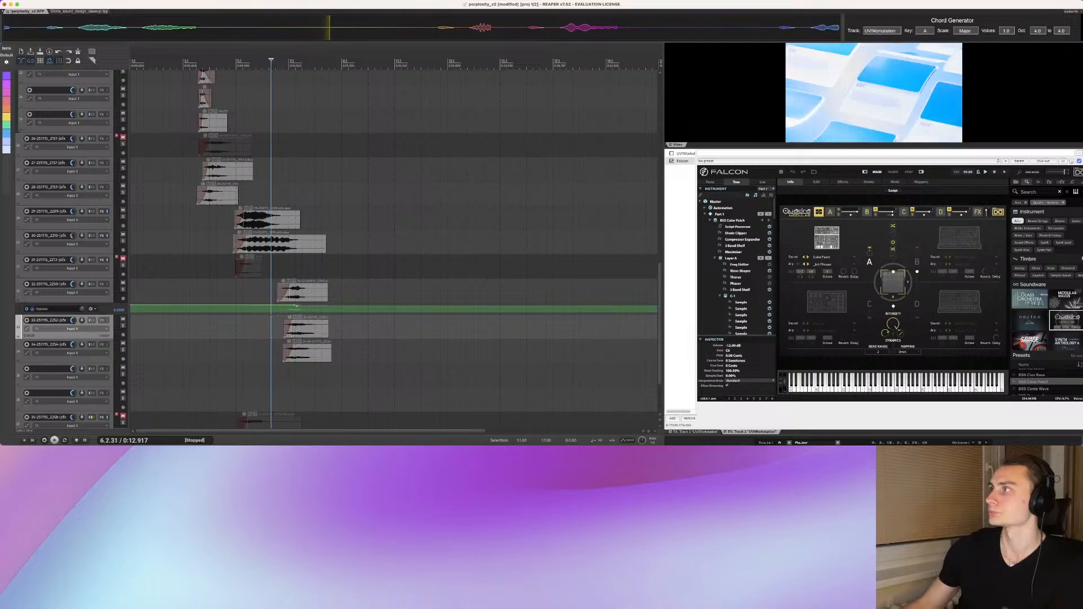
left_click(225, 328)
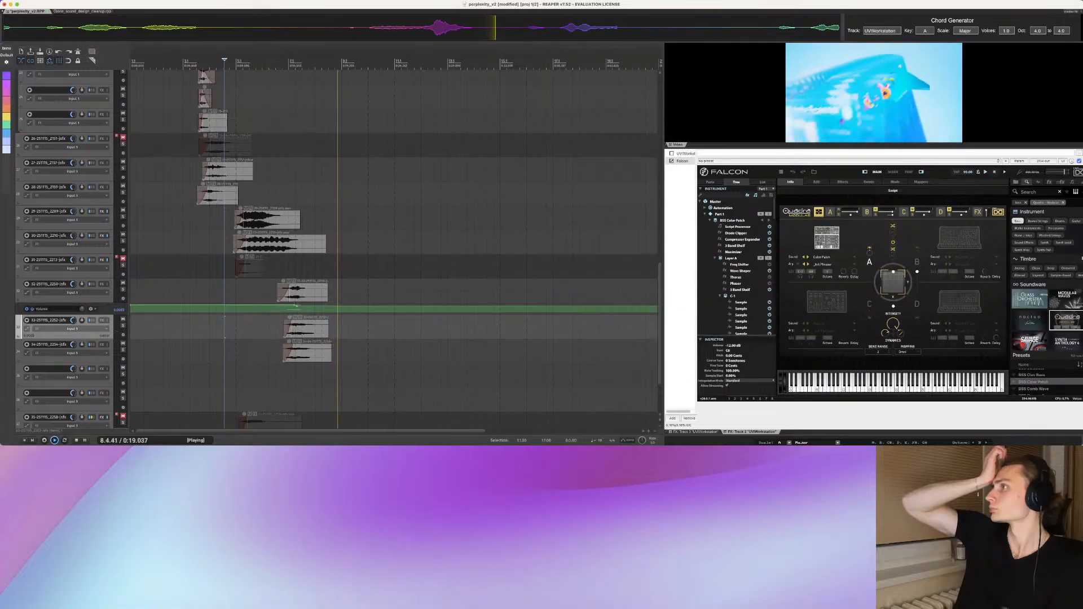
key("space")
key("space")
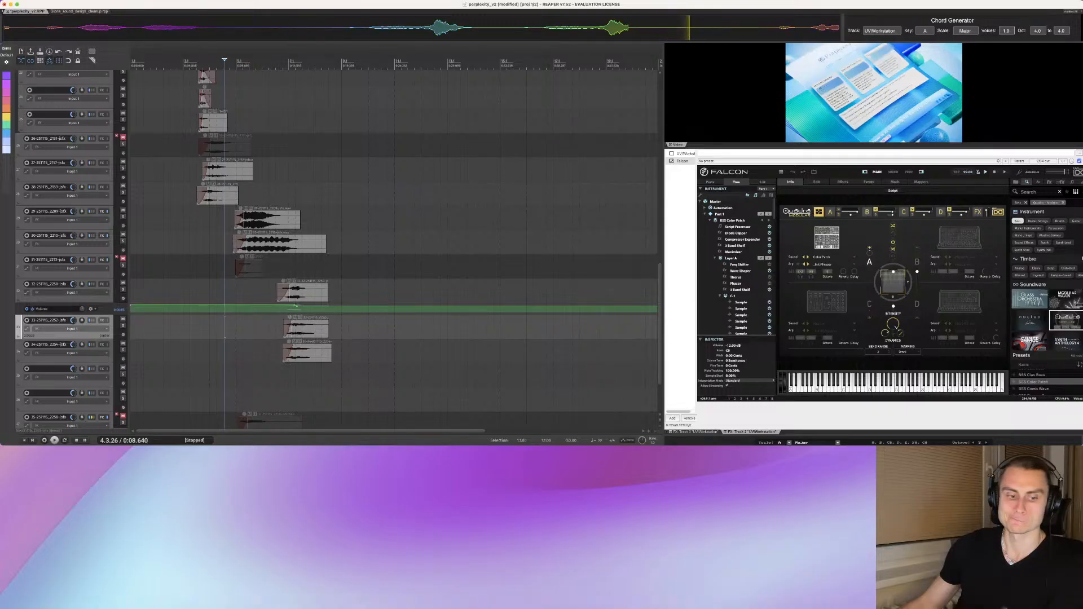
Step: Play the section from 0:13.812, and step through the video to 0:16.731 to examine the cursor movement over the article
left_click(299, 375)
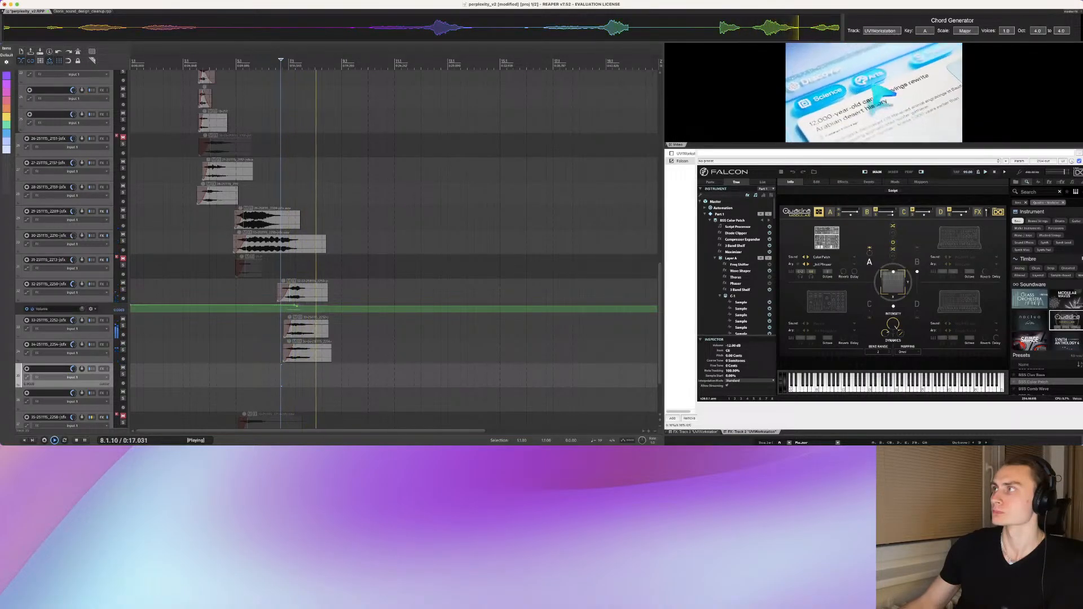
key("space")
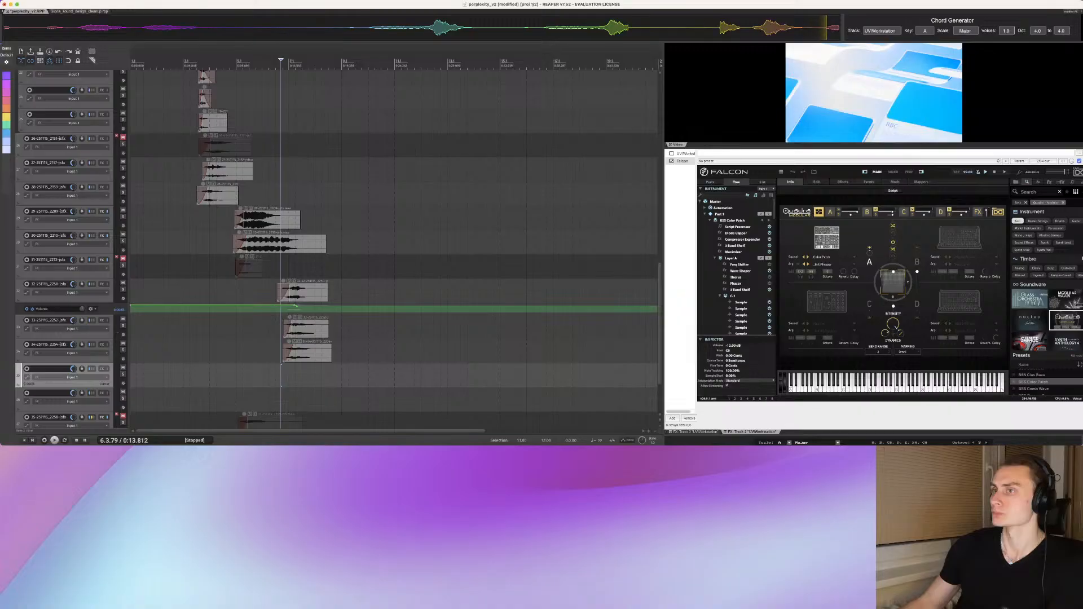
left_click(300, 375)
left_click(303, 376)
left_click(310, 375)
left_click(312, 375)
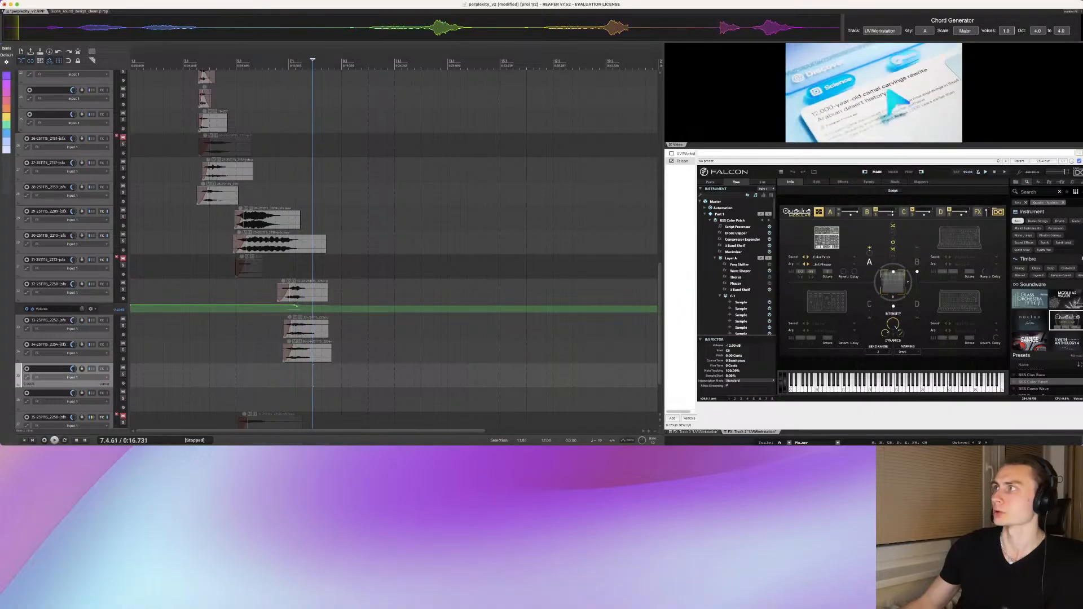
Step: Play the card animation from about 0:15.3 to check the existing sound effects against the video
left_click(314, 375)
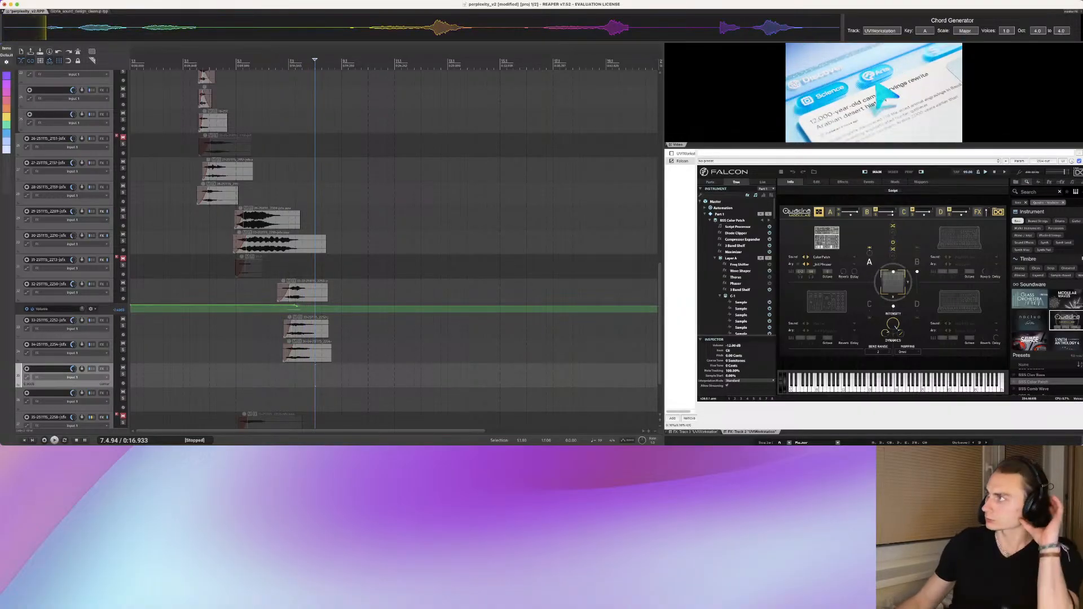
left_click(297, 376)
key("space")
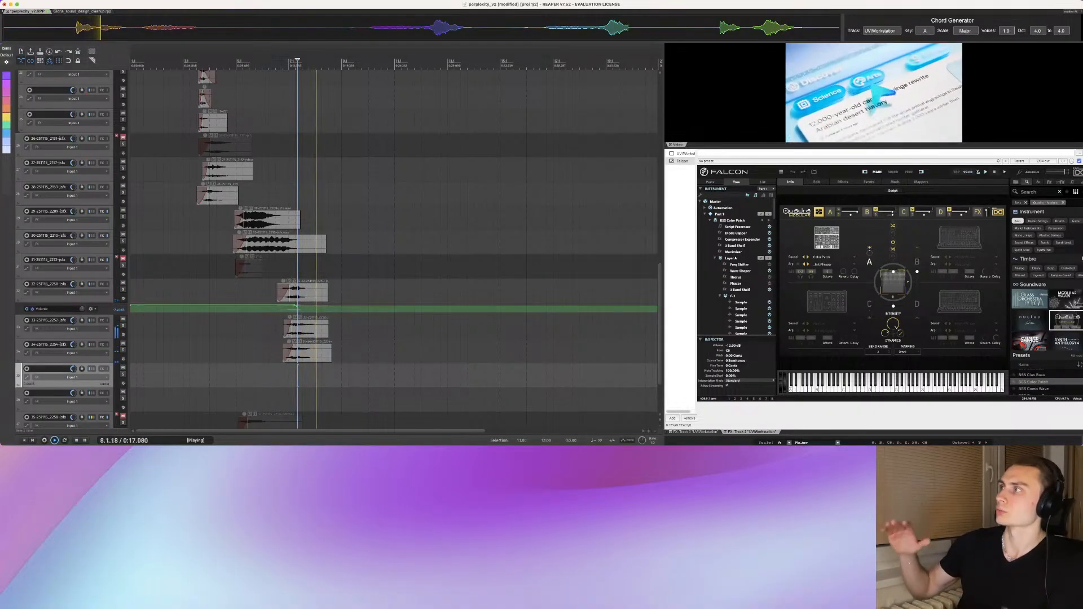
key("space")
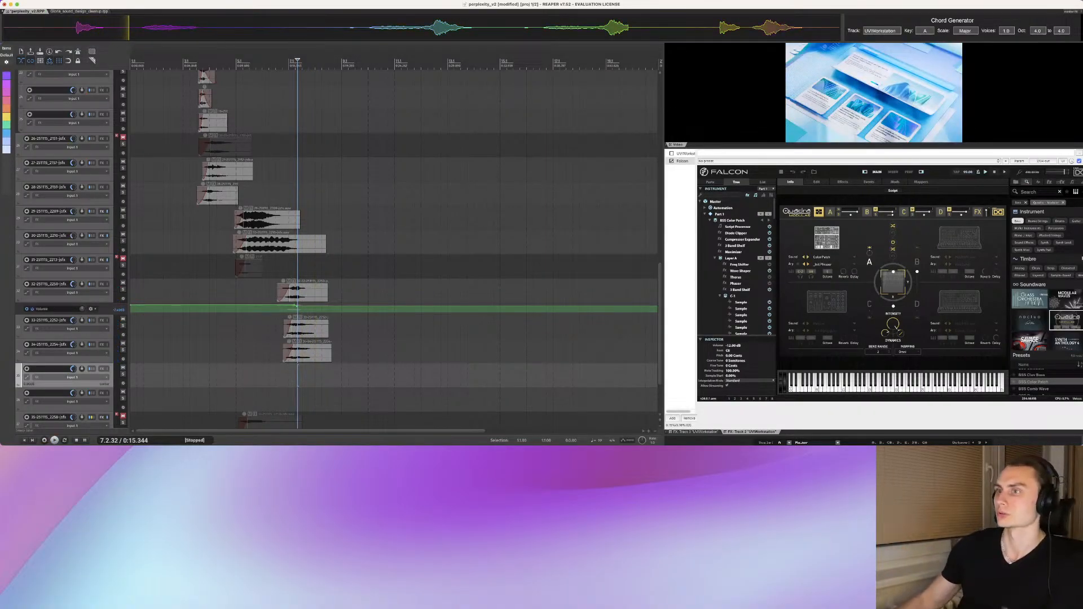
Step: Scrub the video between about 0:17.7 and 0:19 to examine the timing of the Arts button animation and the following transition
left_click(329, 366)
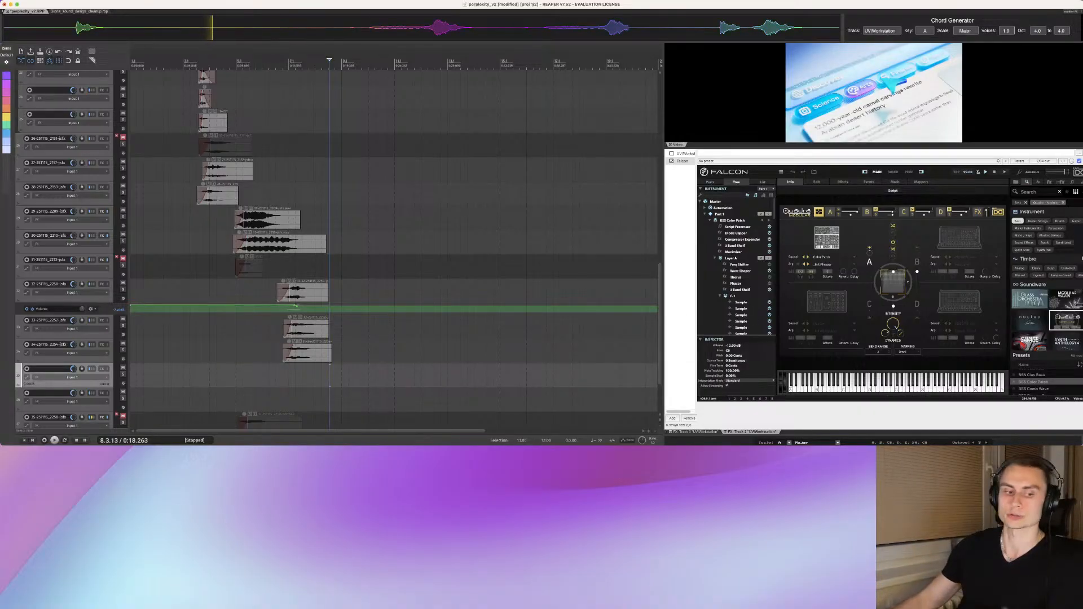
left_click(338, 375)
left_click(341, 376)
left_click(339, 375)
left_click(333, 375)
left_click(331, 376)
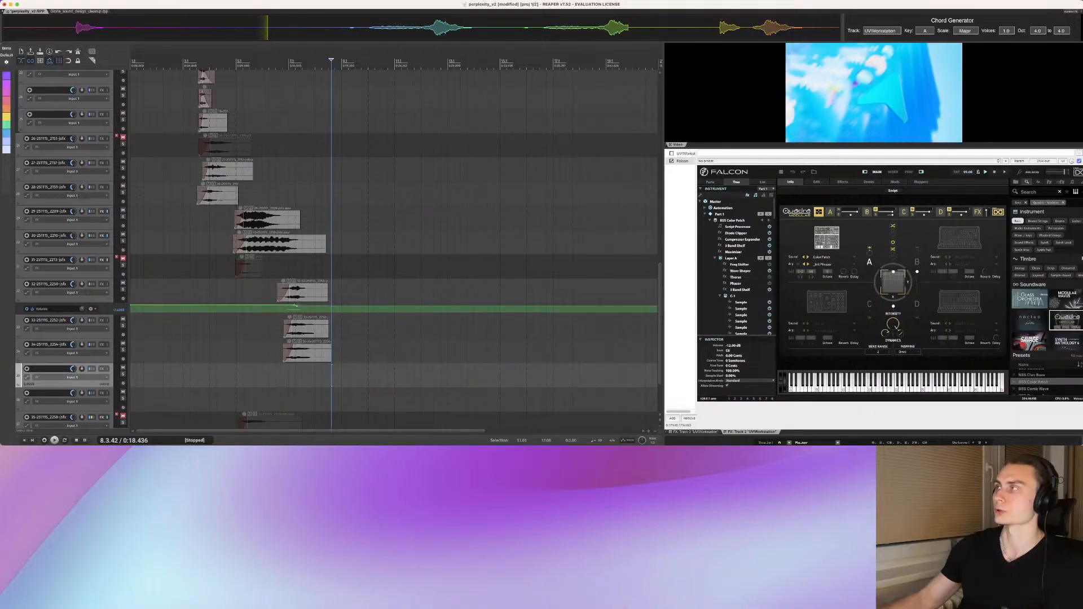
left_click(324, 375)
left_click(325, 375)
left_click(330, 375)
left_click(324, 375)
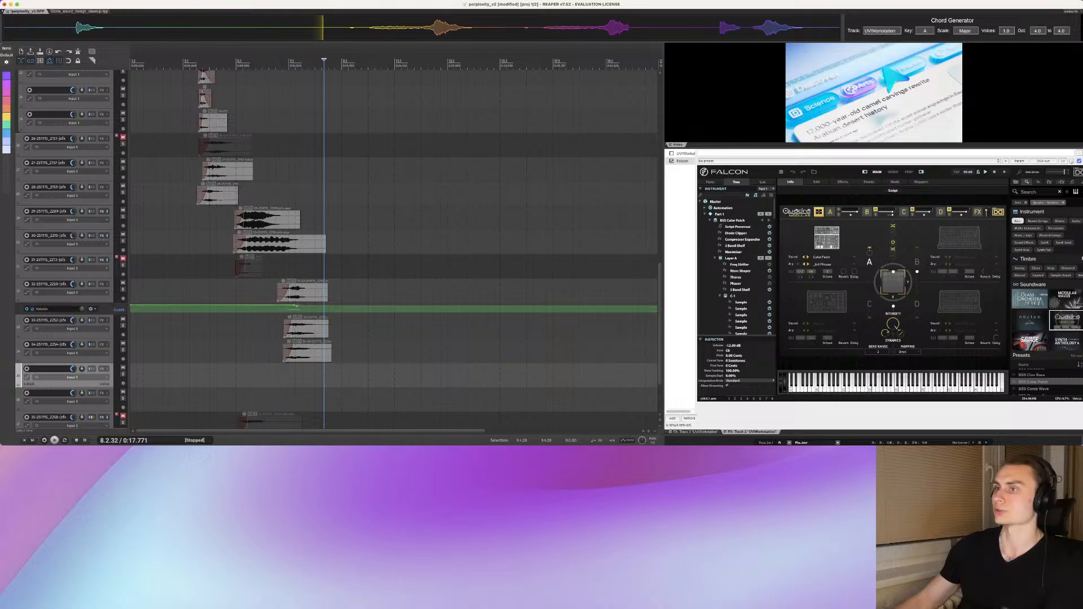
left_click(334, 376)
left_click(337, 376)
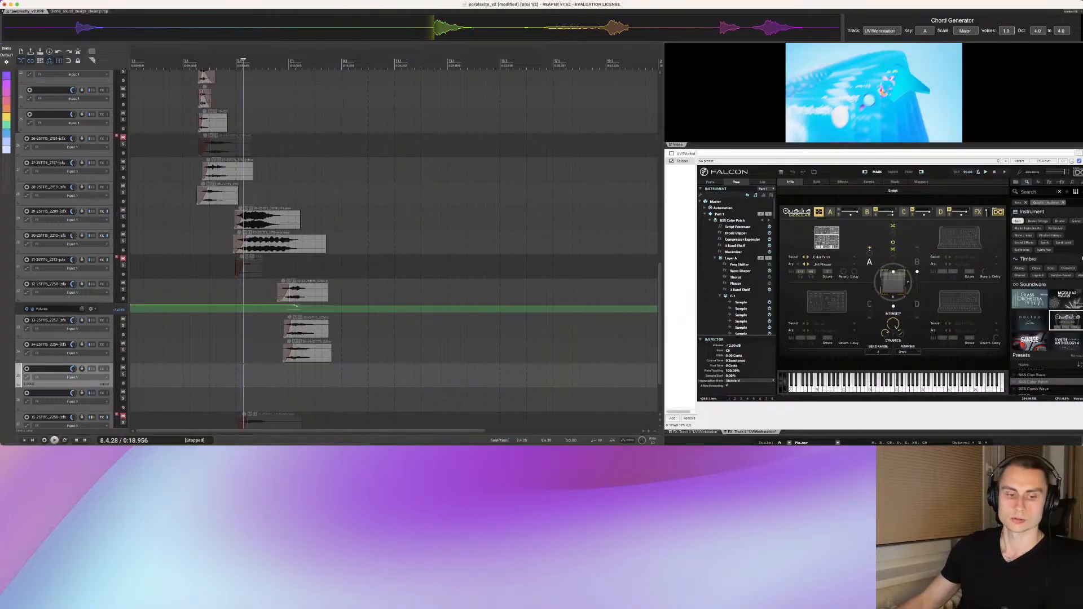
Step: Play the sequence from before the card section and again from about 0:05.5 to review the sound effects against the picture
left_click(244, 375)
key("space")
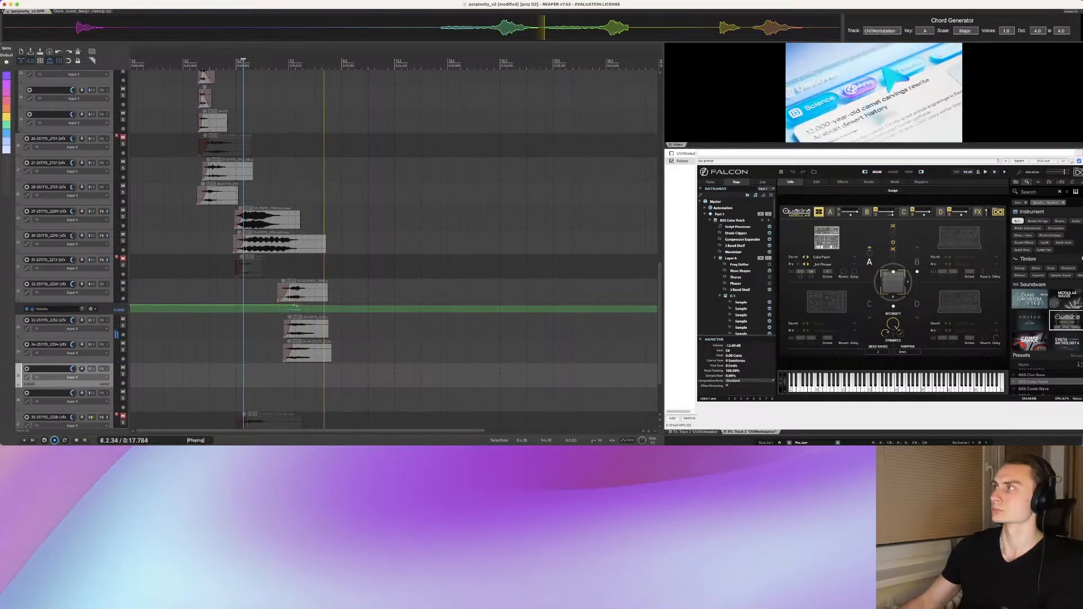
key("space")
left_click(191, 377)
key("space")
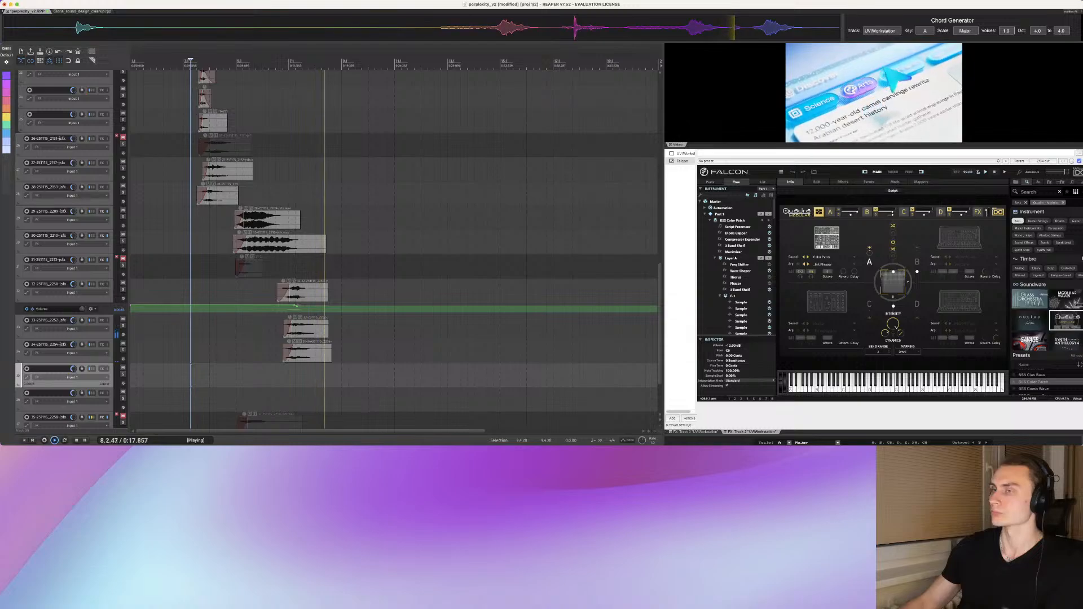
key("space")
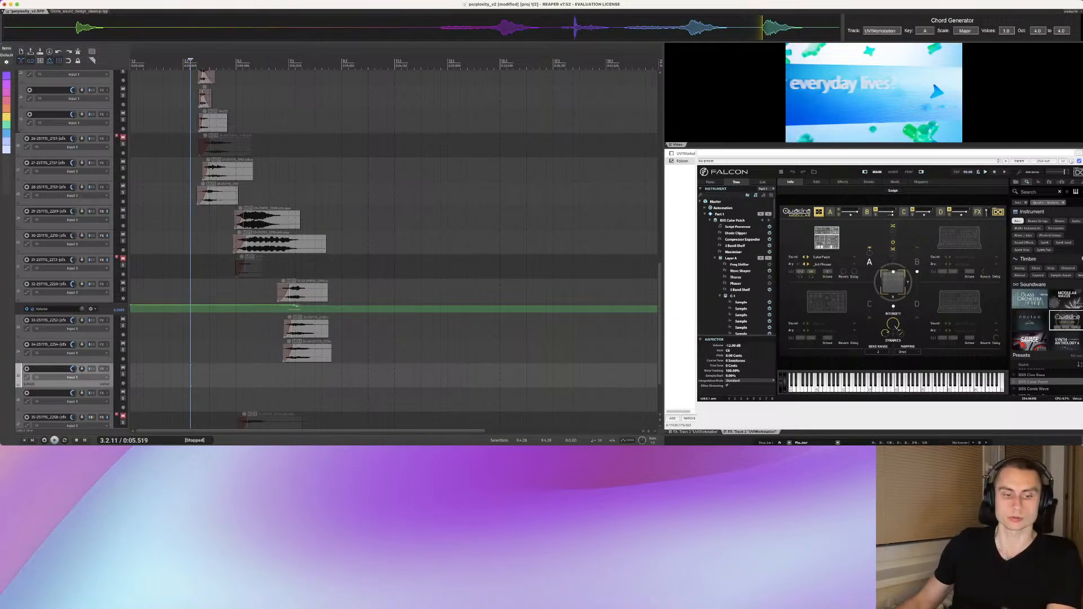
key("space")
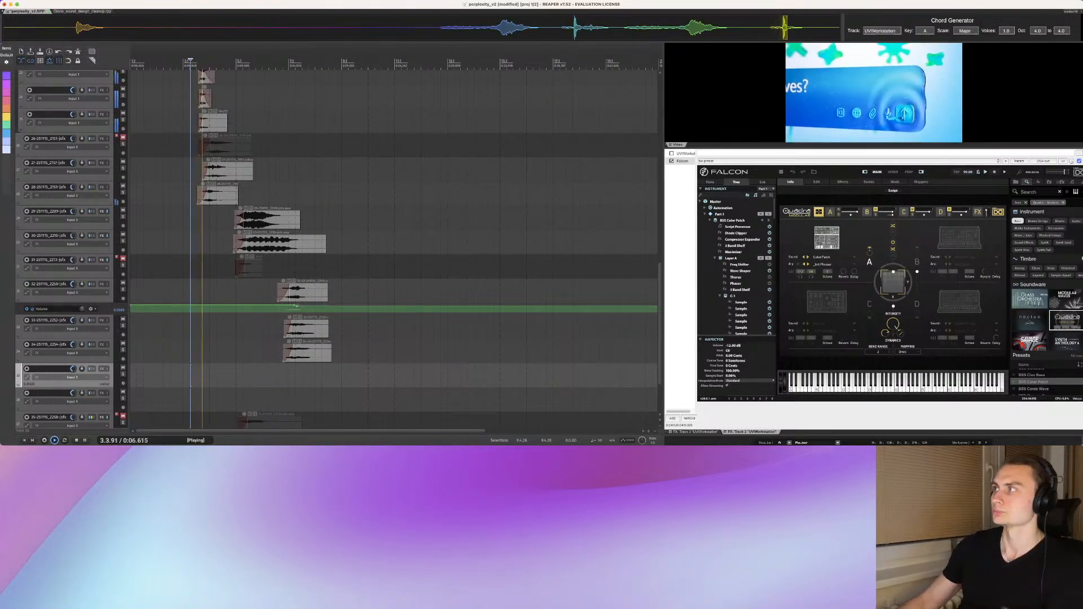
key("space")
Step: Scrub the video between about 0:14.9 and 0:17 to examine the card movement and the pointer's arrival at the buttons
left_click(279, 376)
left_click(293, 375)
left_click(301, 376)
left_click(311, 376)
left_click(305, 386)
left_click(307, 386)
left_click(310, 386)
left_click_drag(310, 60, 316, 59)
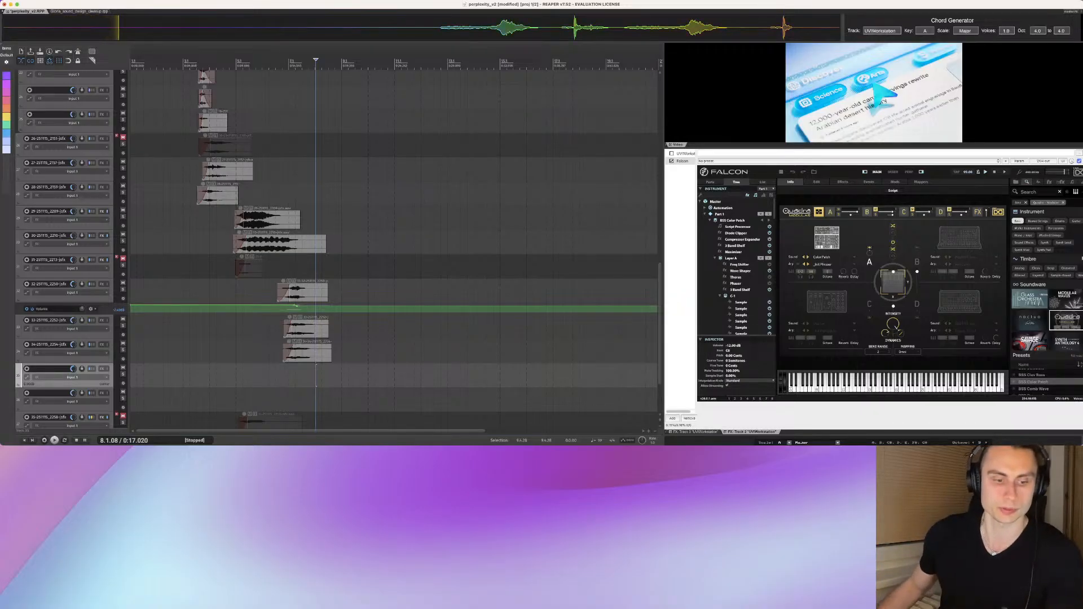
left_click_drag(316, 60, 293, 60)
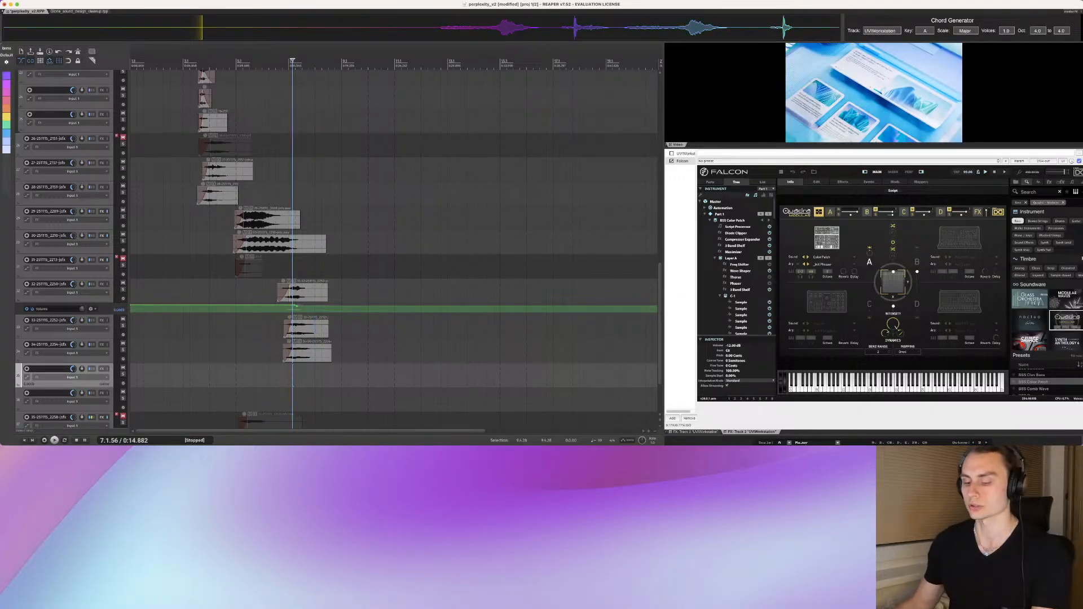
Step: Insert a new track directly below Reverb and group all the sound-effect tracks beneath it in a folder
scroll(395, 248, "up", 15)
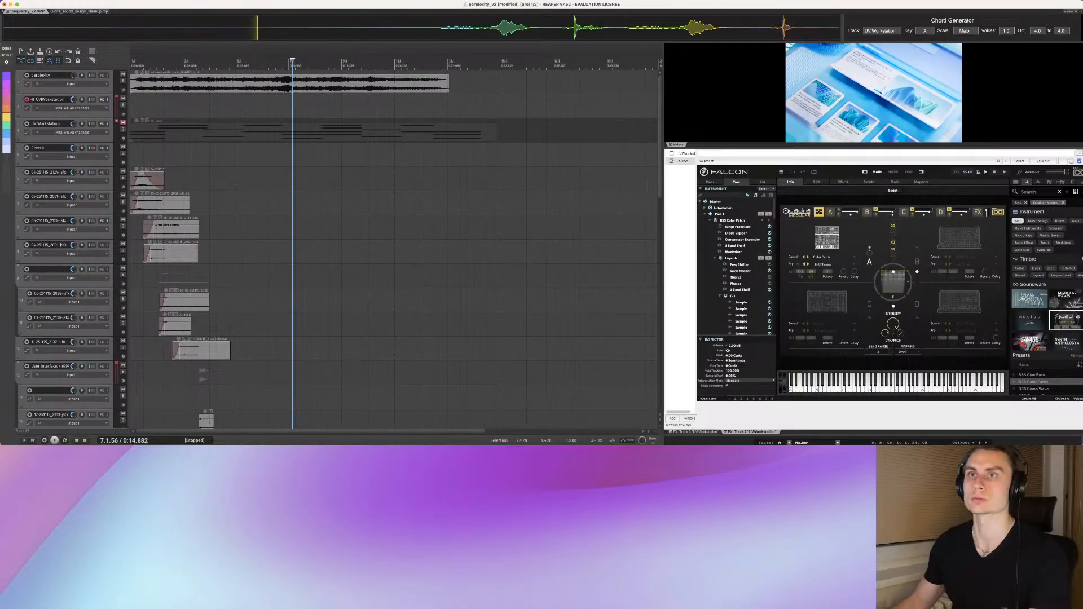
scroll(295, 367, "down", 15)
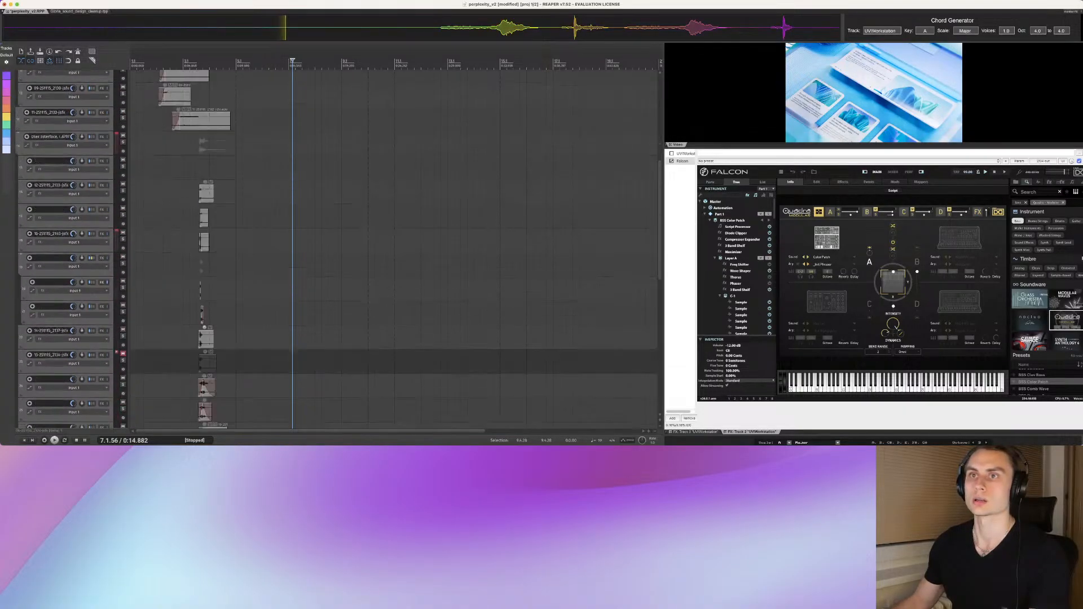
scroll(294, 366, "up", 10)
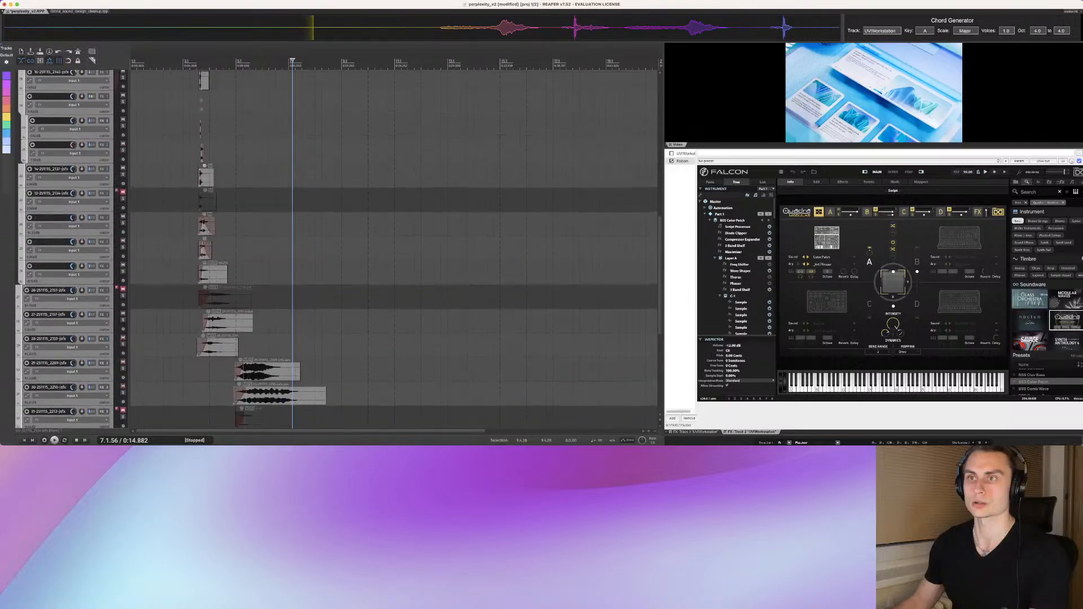
scroll(395, 248, "up", 2)
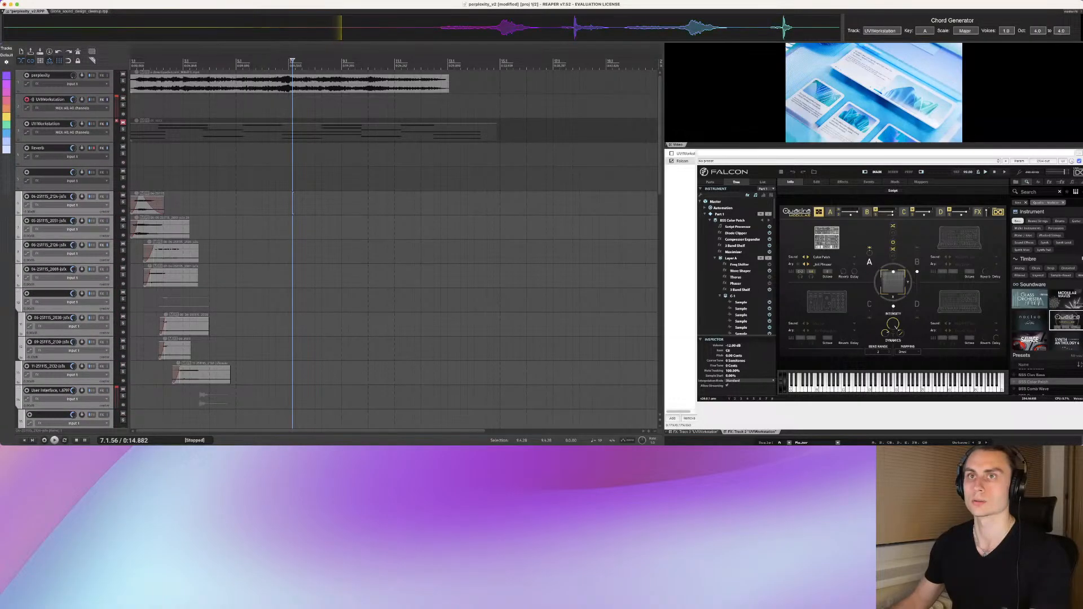
scroll(293, 213, "down", 20)
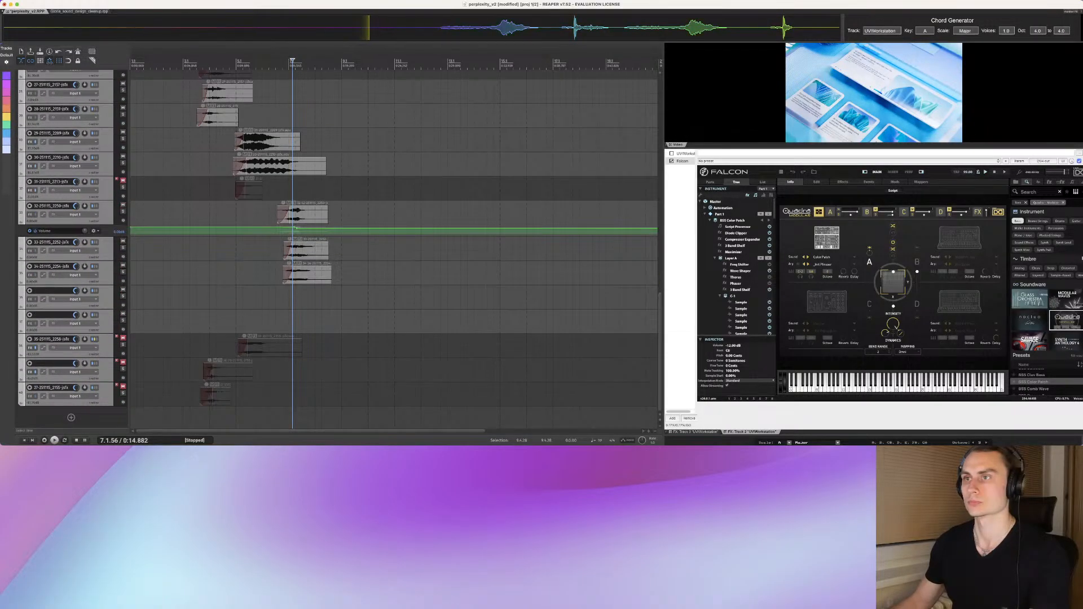
Step: Play the card section repeatedly from different start points to judge how its layered sounds fit the video
left_click(277, 274)
key("space")
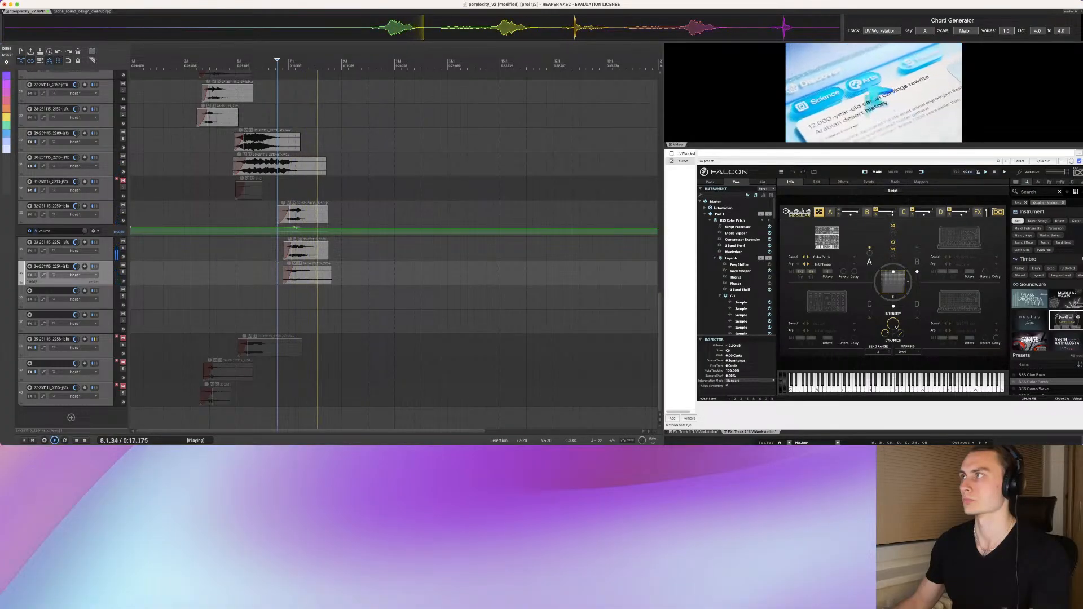
key("space")
left_click(334, 189)
left_click(325, 189)
left_click(308, 189)
key("space")
left_click(297, 189)
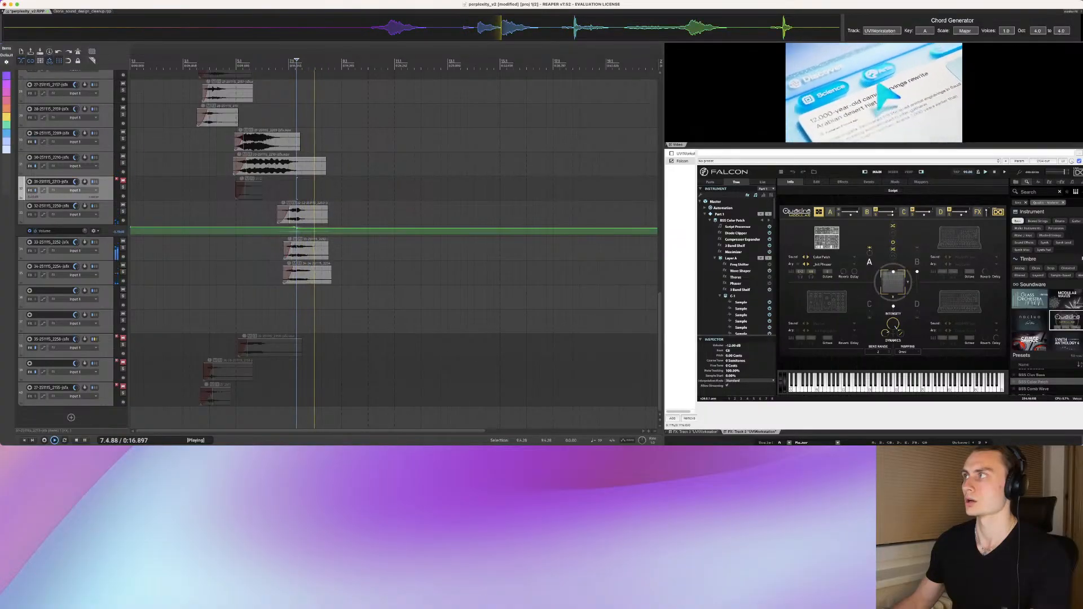
key("space")
key("space")
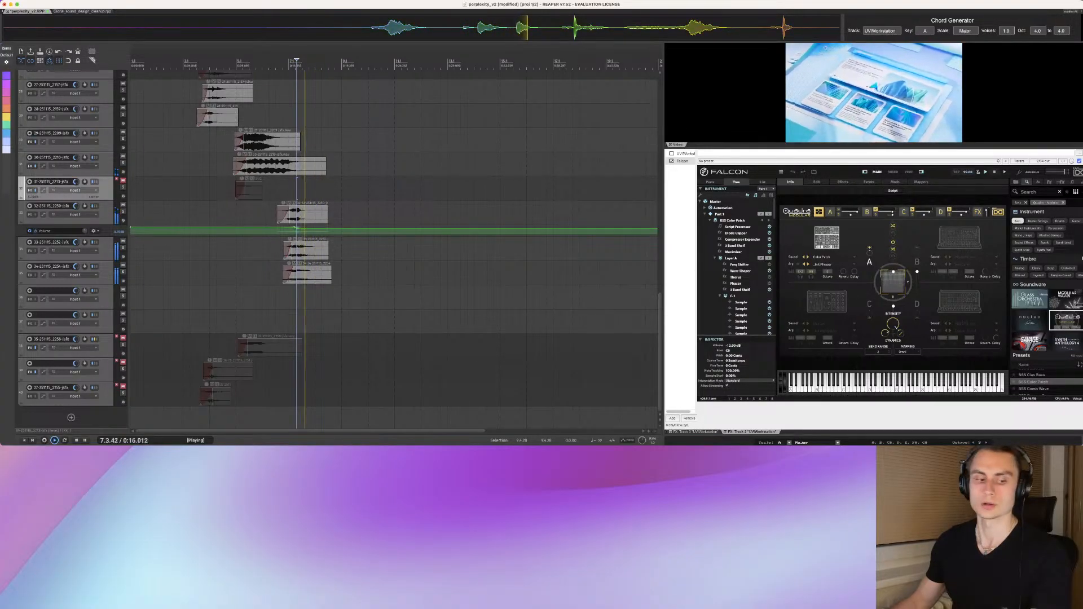
key("space")
Step: Nudge the edit cursor through the card zoom up to 0:16.182 to examine the frames of the camera move
key("Right")
key("Right")
key("Right")
key("Right")
key("Right")
key("Right")
key("Right")
key("Right")
key("Right")
key("Right")
key("Right")
key("Right")
key("Right")
key("Right")
key("Right")
key("Right")
key("Right")
key("Right")
key("Right")
key("Right")
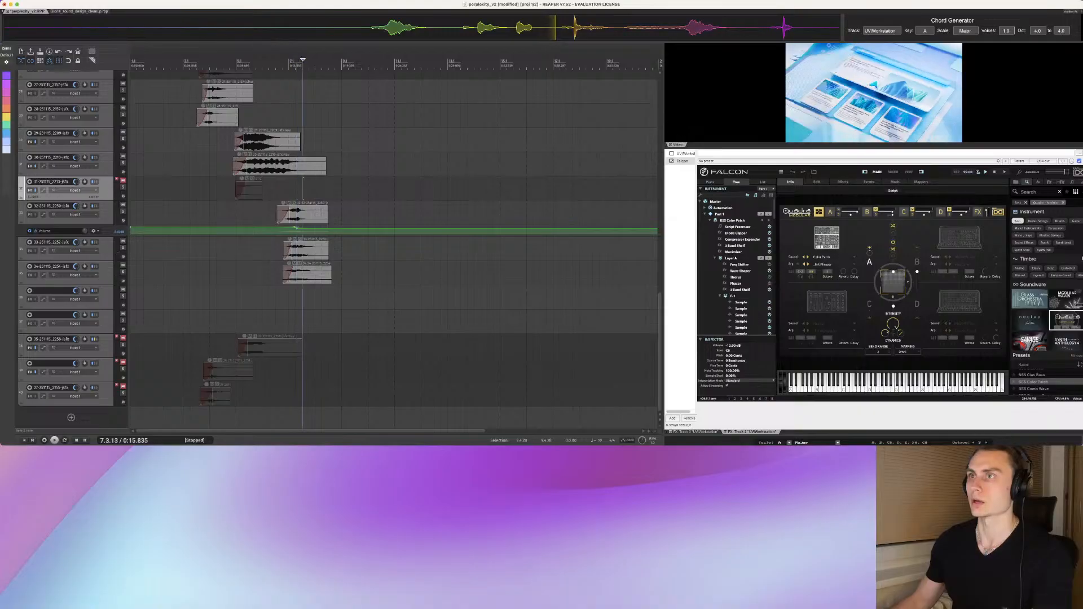
key("Left")
key("Left")
key("Left")
key("Left")
key("Left")
key("Left")
key("Left")
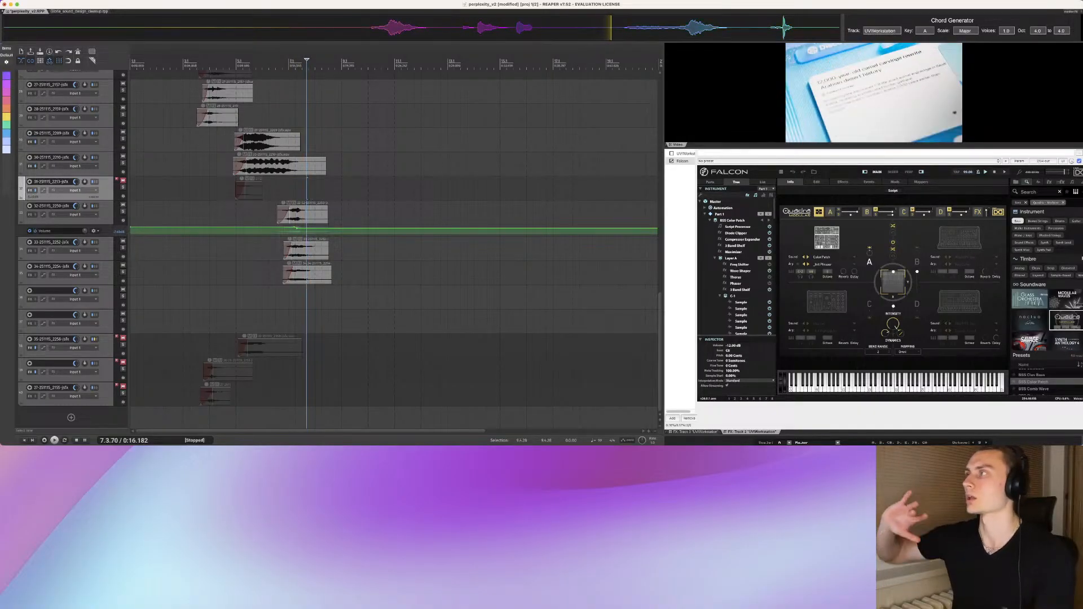
Step: Play the card section from 0:12.628 to hear the transition leading into the card zoom
scroll(1047, 382, "down", 1)
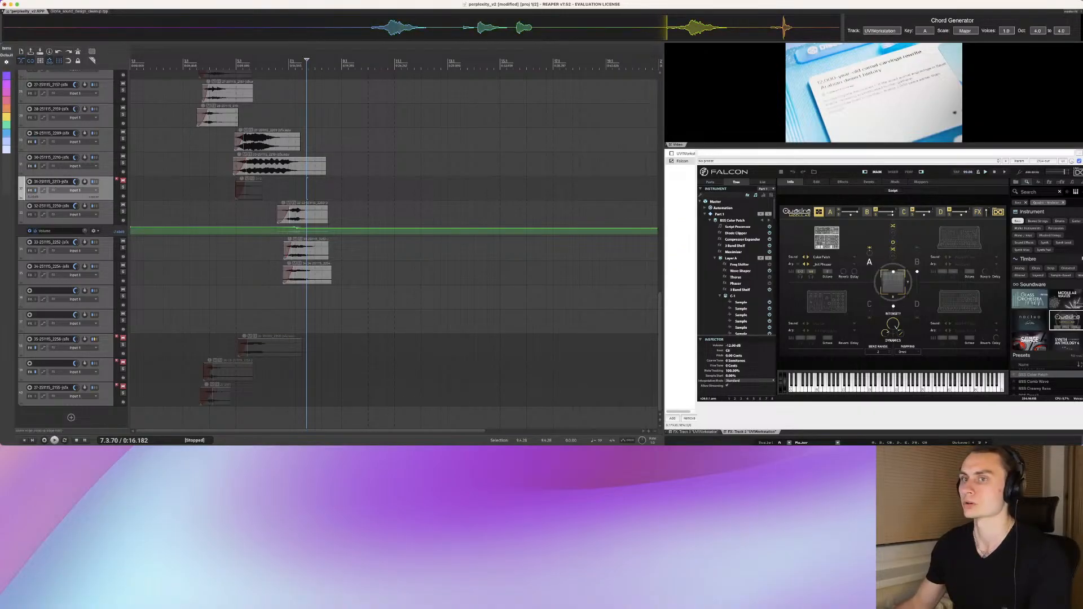
left_click(268, 298)
key("space")
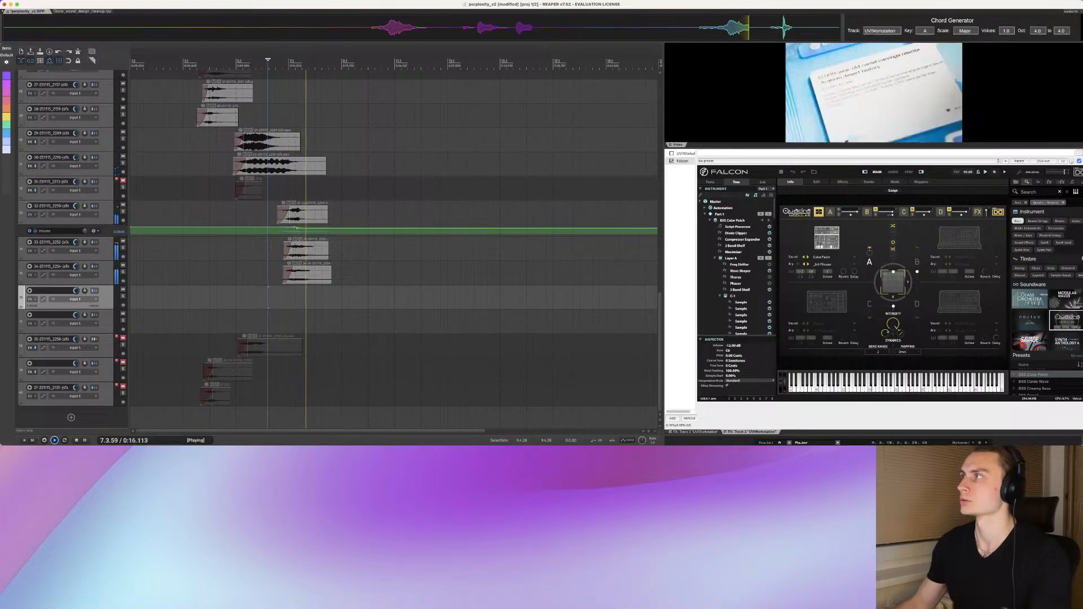
key("space")
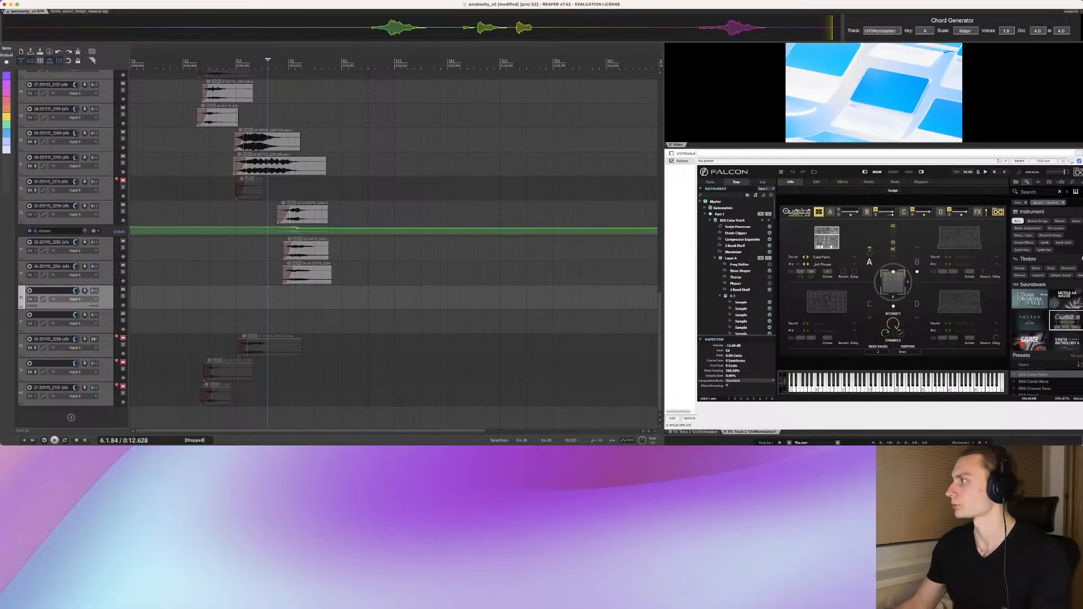
Step: Open the Organic Pads library in Falcon's soundware browser
scroll(1044, 382, "down", 2)
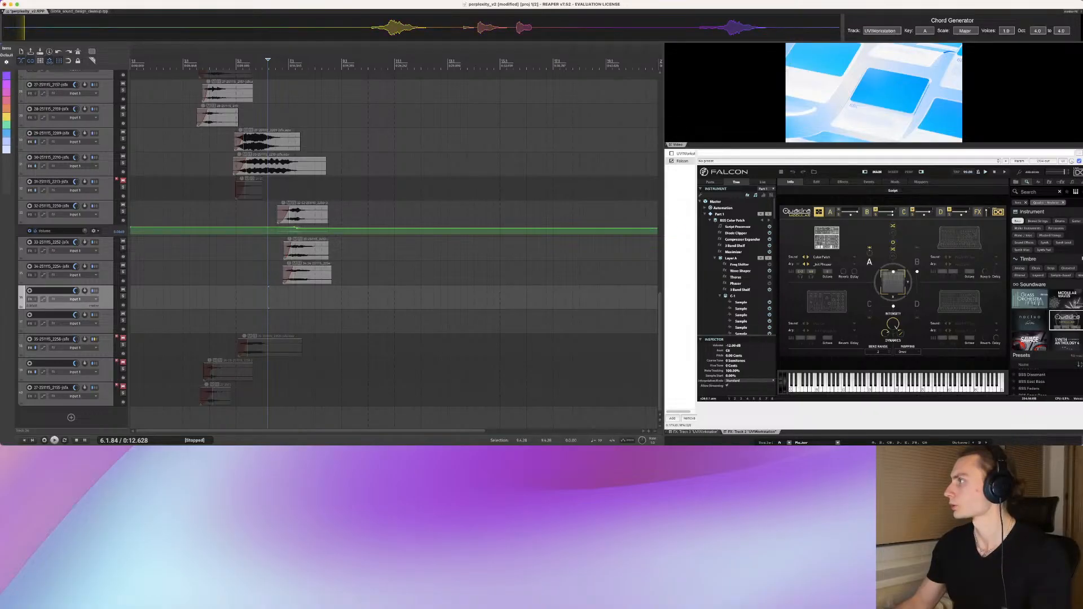
left_click(1016, 182)
scroll(1047, 294, "down", 5)
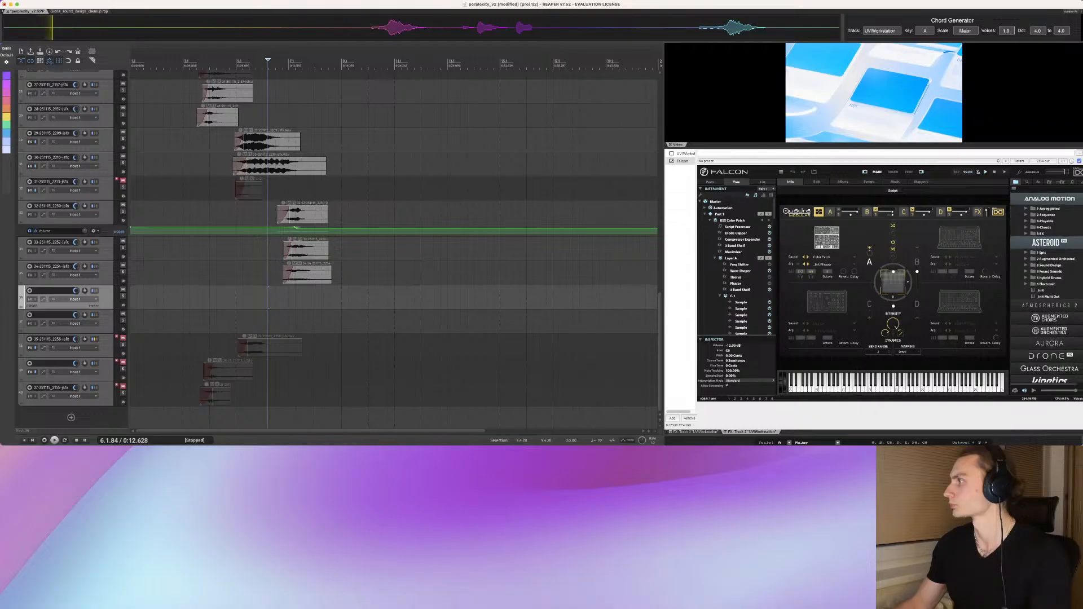
scroll(1047, 293, "down", 2)
scroll(1047, 322, "down", 2)
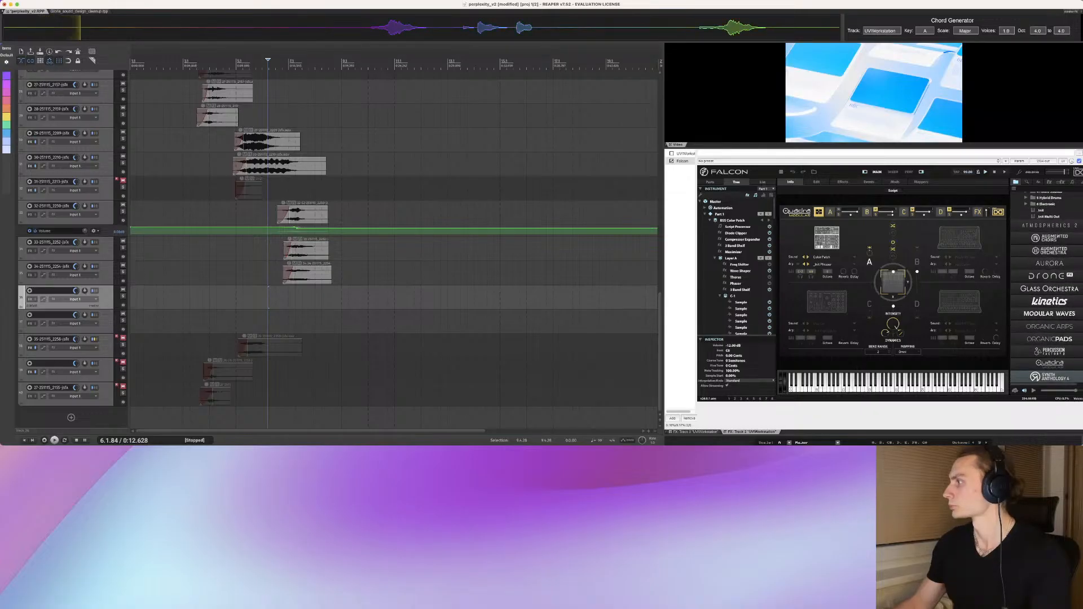
left_click(1048, 322)
scroll(1048, 322, "down", 2)
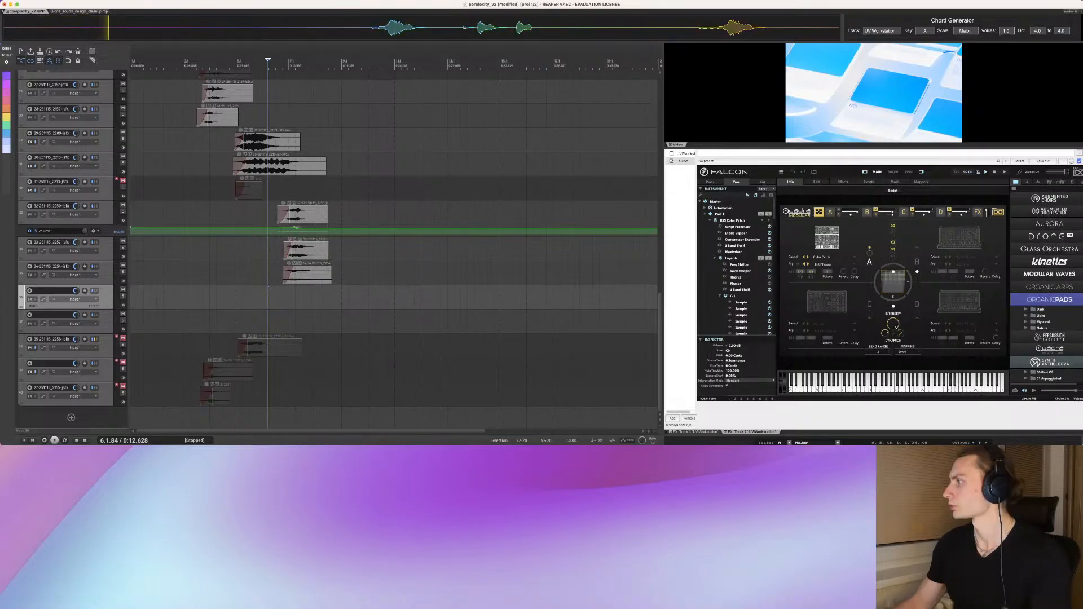
Step: Load the Ambient Delight preset from the Light folder of Organic Pads
left_click(1027, 316)
left_click(1049, 322)
left_click(1053, 328)
scroll(1053, 328, "down", 2)
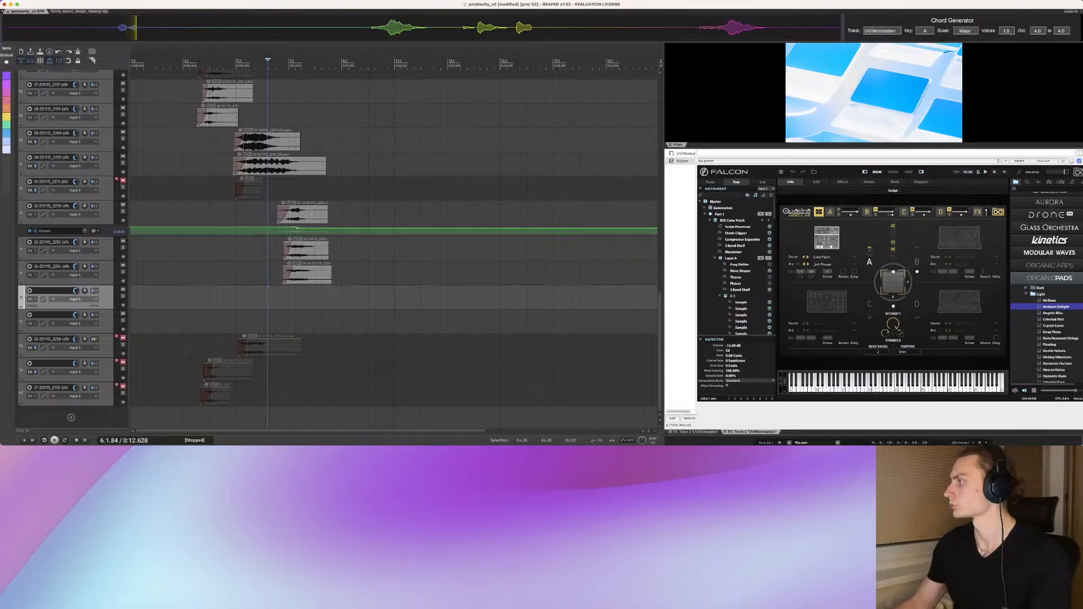
left_click(1053, 313)
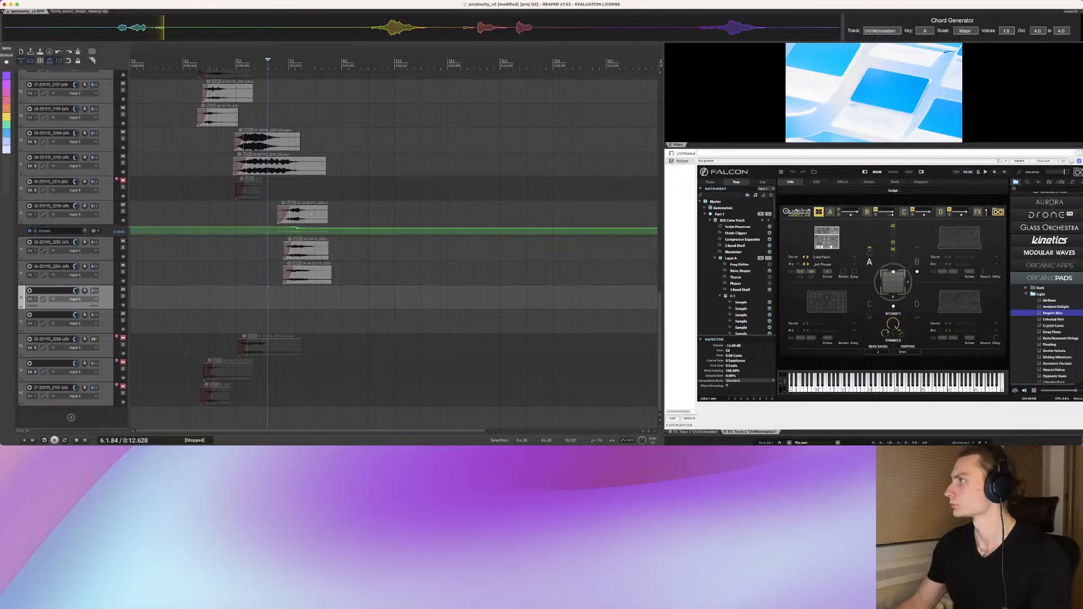
left_click(1056, 307)
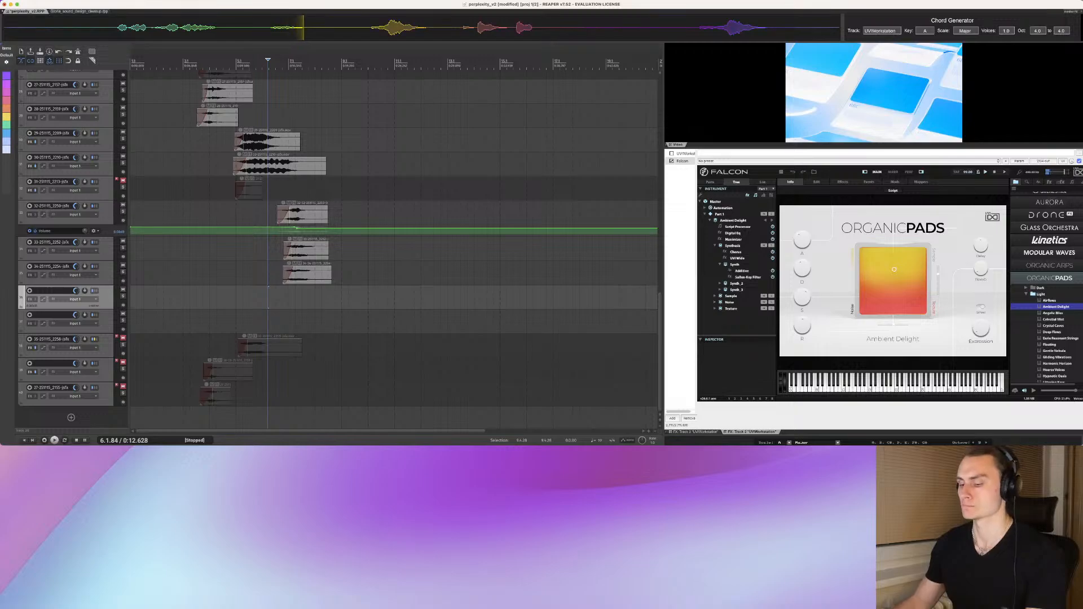
Step: Place the captured pad audio on the empty track below the card-section effects, play it, and shift the item slightly earlier
left_click_drag(264, 27, 321, 299)
key("space")
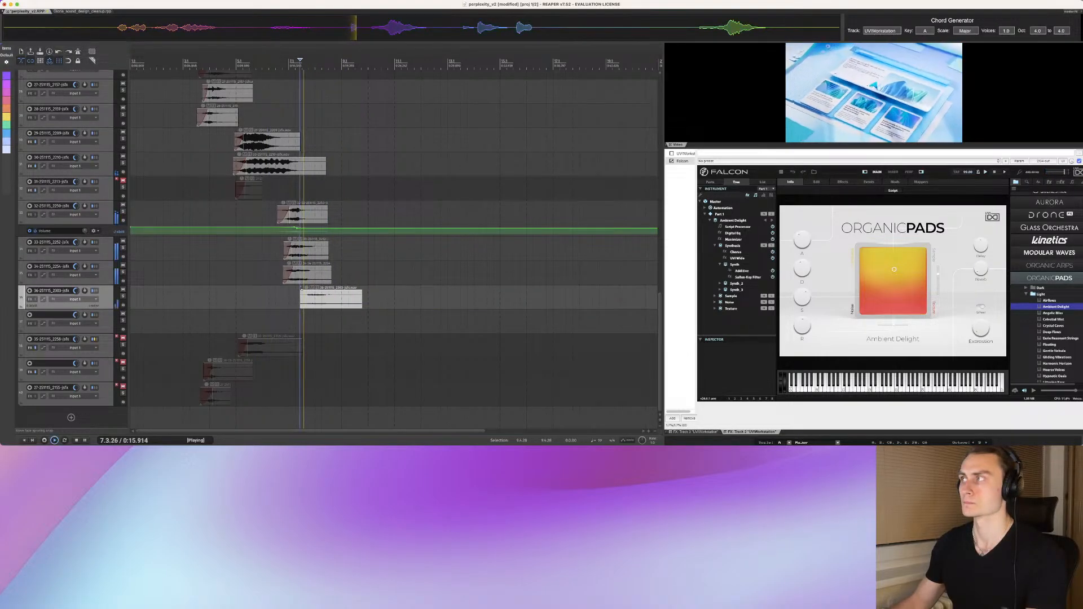
left_click_drag(302, 290, 296, 289)
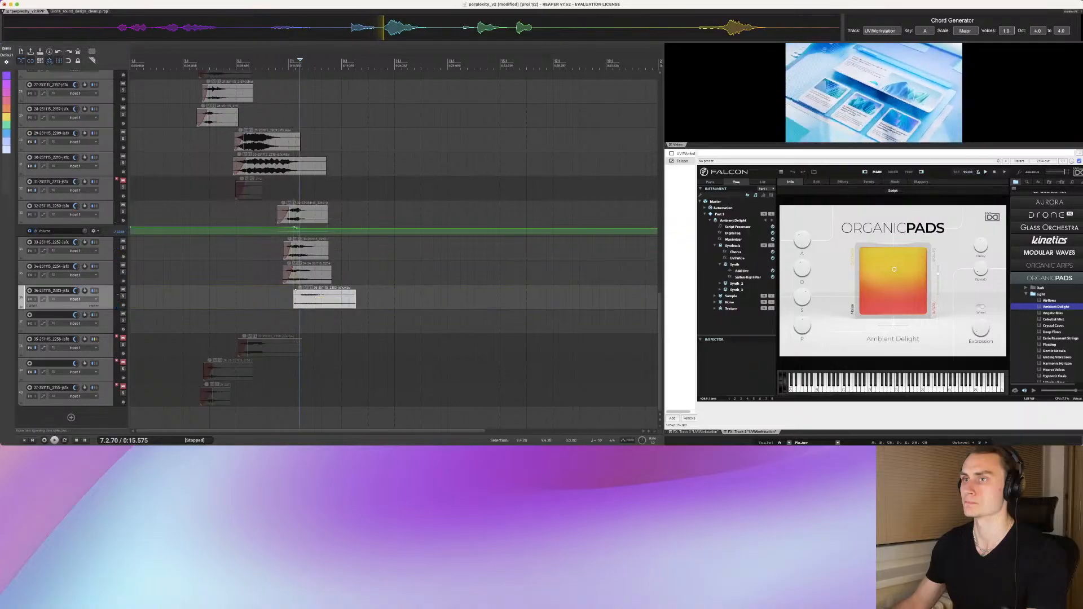
Step: Move the item on the muted track below the pad audio to the card zoom, unmute its track and play the section
key("space")
left_click_drag(241, 339, 291, 339)
left_click(123, 339)
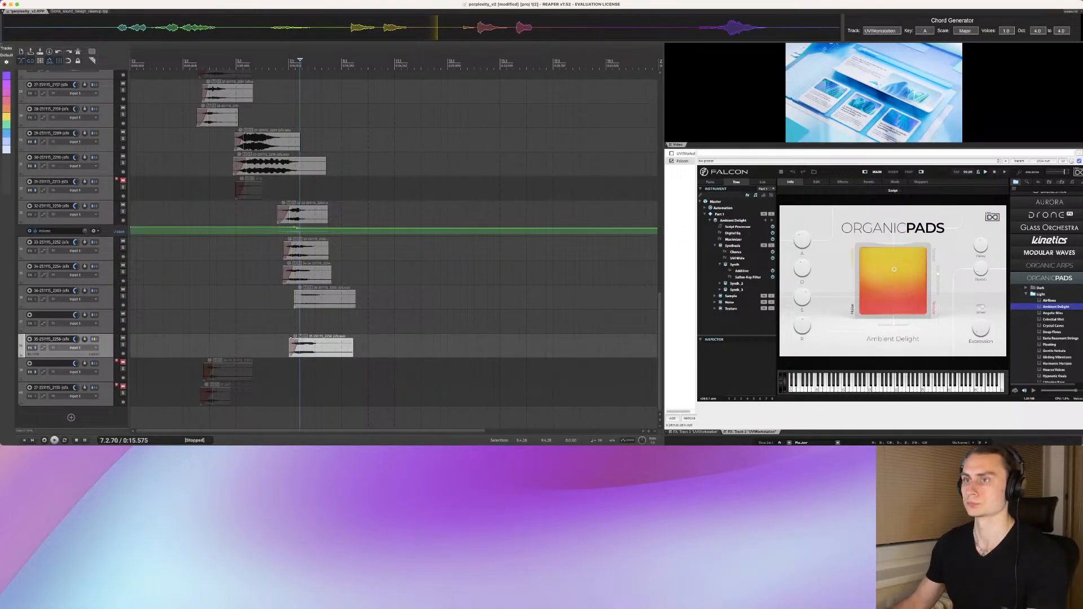
left_click(288, 322)
key("space")
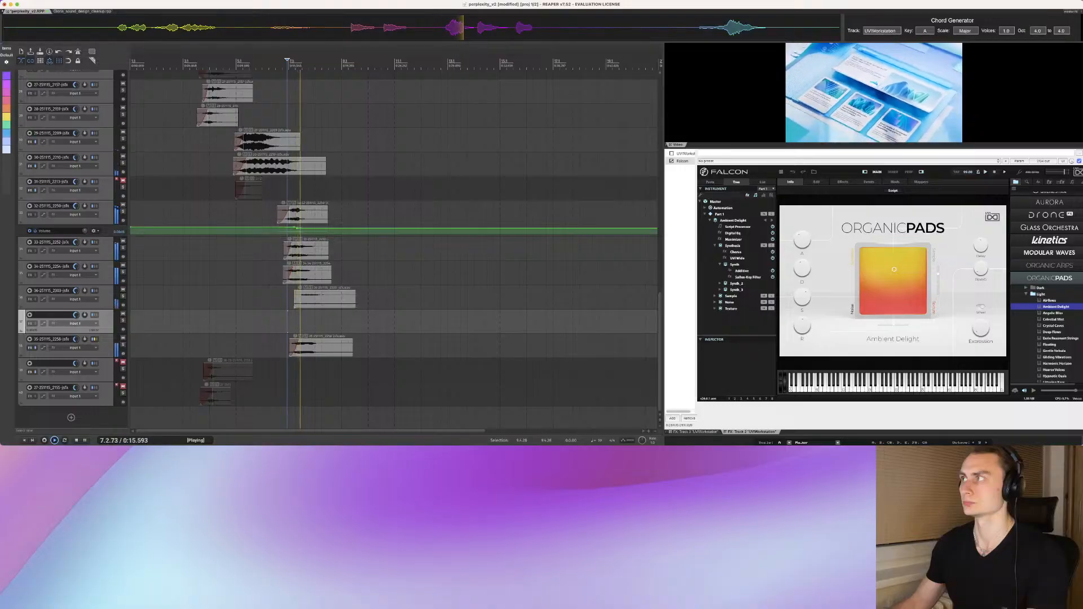
Step: Shift the newly unmuted effect later to fit the card zoom, checking it soloed and in the mix
left_click_drag(291, 338, 300, 338)
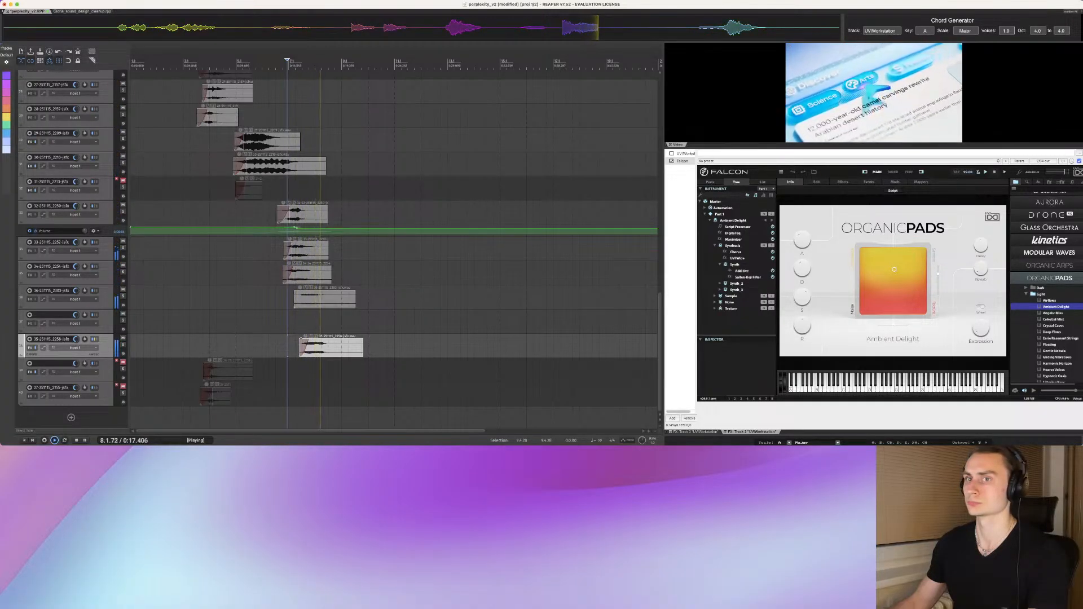
key("F6")
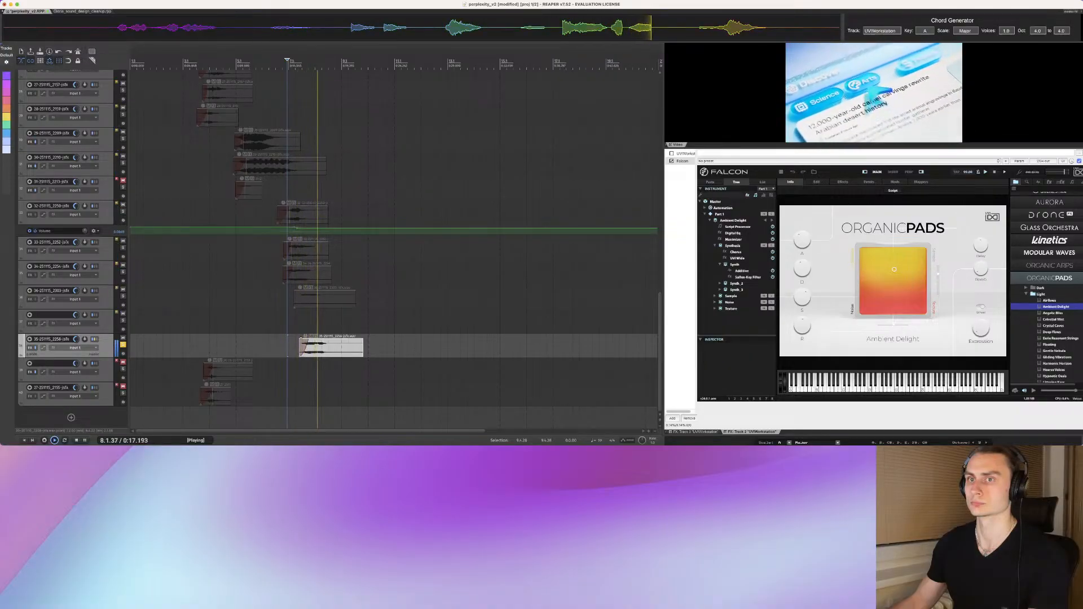
key("F6")
scroll(394, 243, "up", 1)
key("space")
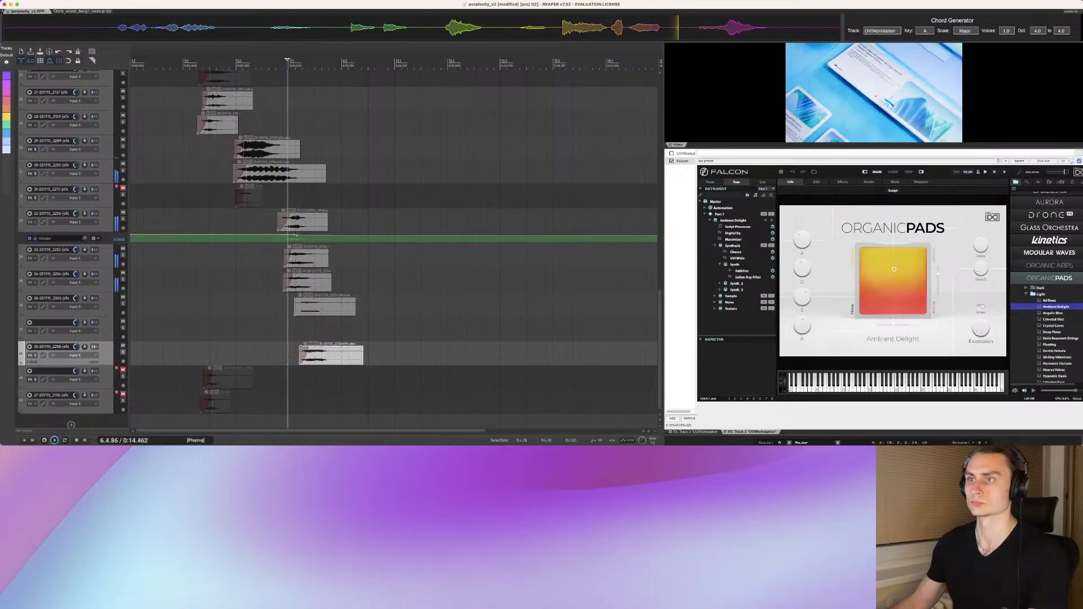
left_click_drag(300, 346, 303, 346)
key("space")
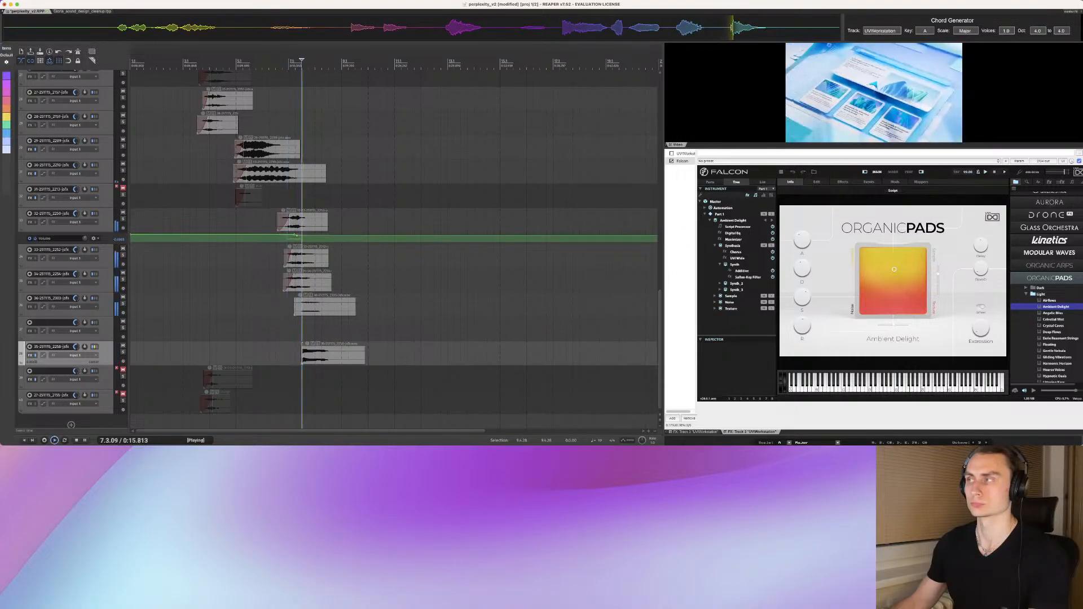
Step: Move the effect up onto the empty track, place it slightly later and solo that track
left_click_drag(305, 346, 308, 322)
key("s")
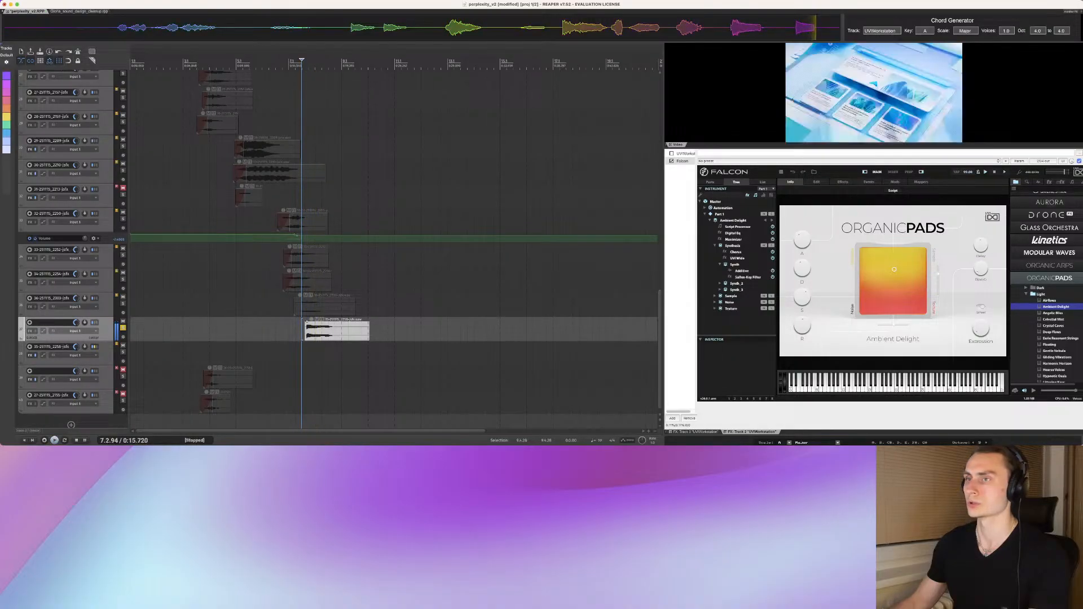
scroll(306, 321, "up", 15)
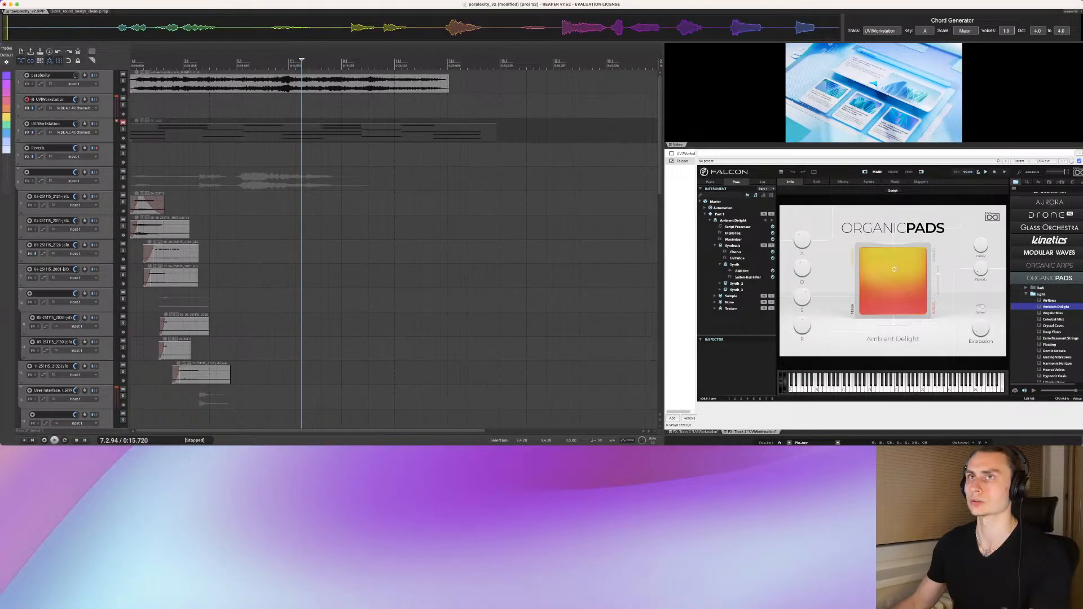
scroll(296, 259, "down", 15)
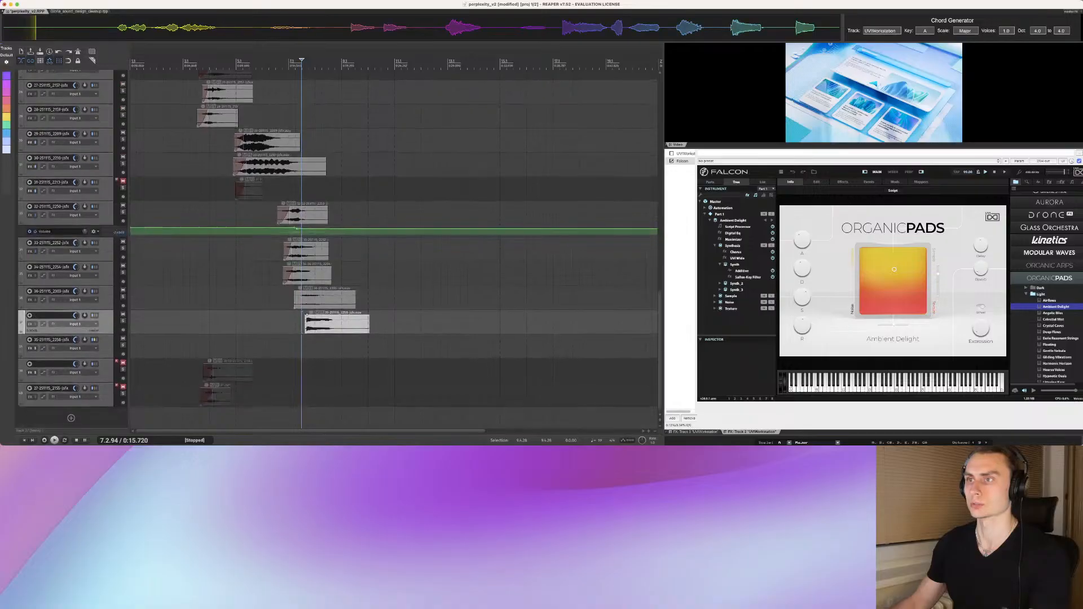
Step: Mute the Ambient Delight pad track and play the card zoom without it
left_click(355, 330)
left_click(123, 320)
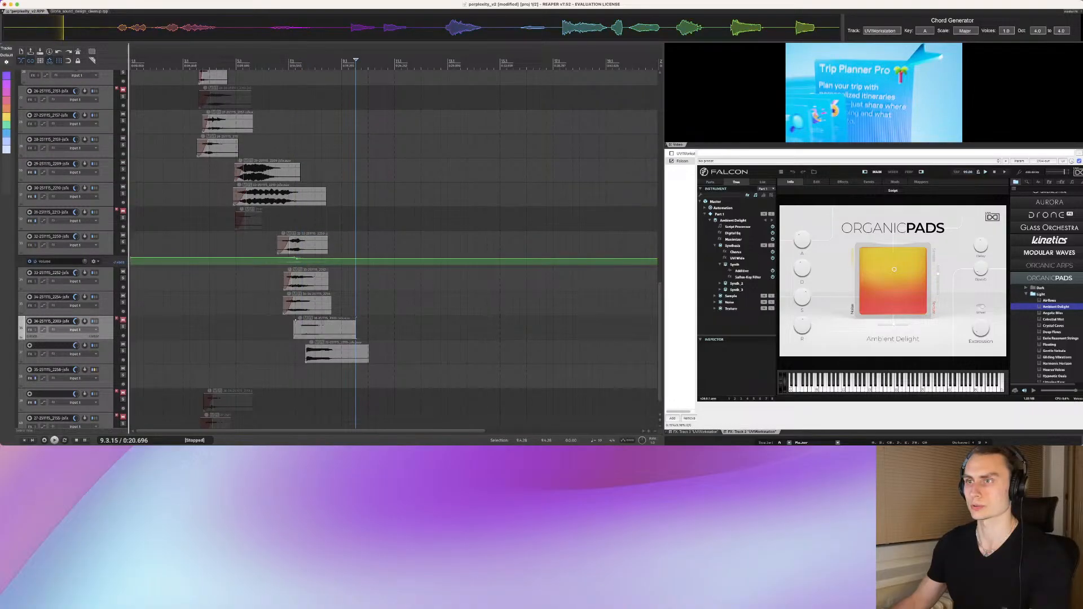
left_click(300, 353)
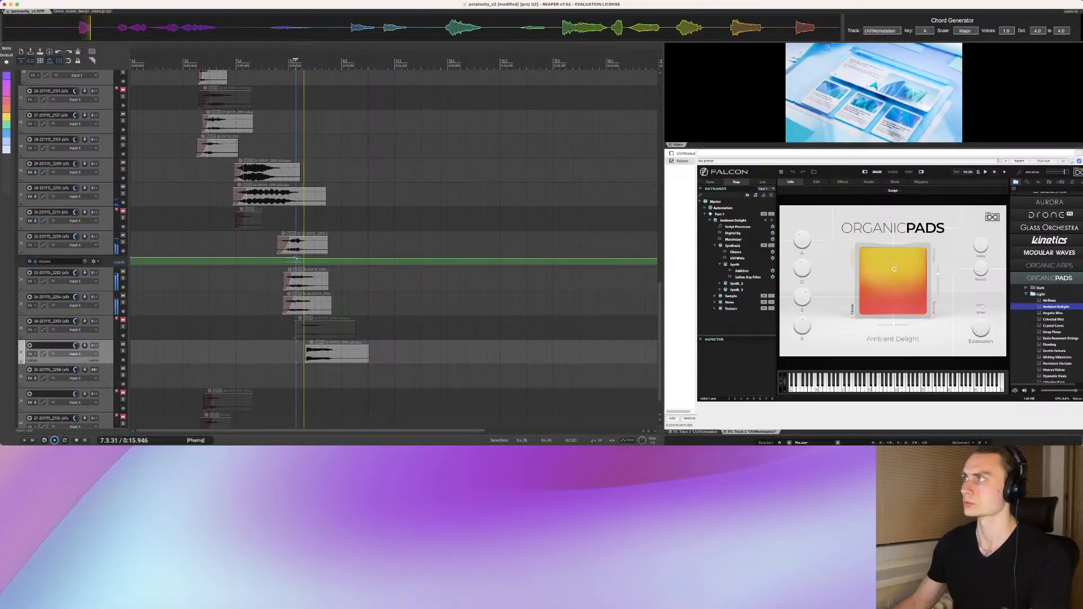
key("space")
key("space")
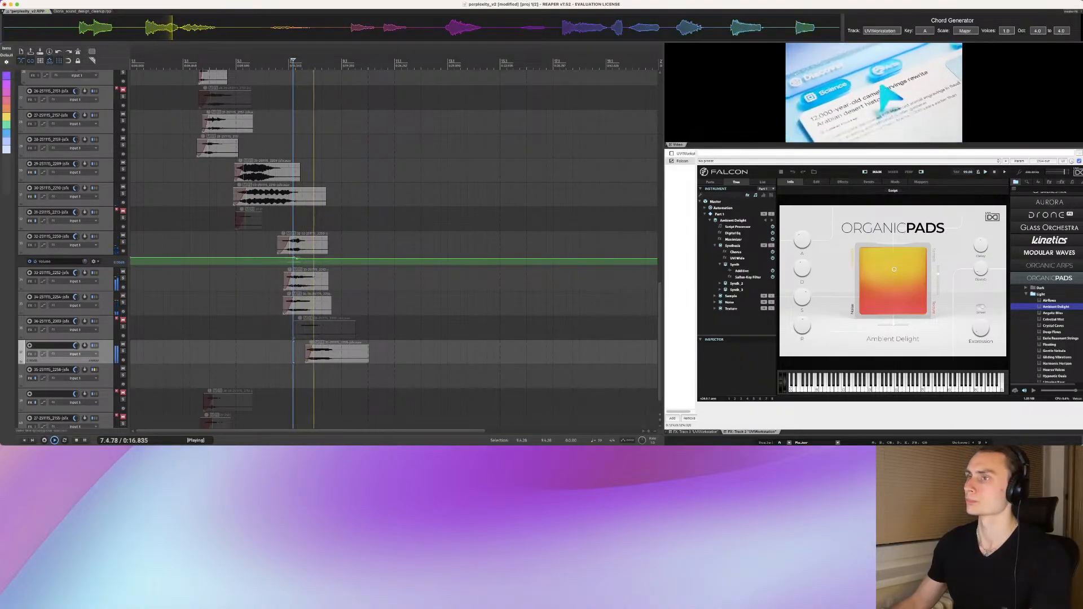
Step: Shift the effect slightly earlier and move it back down to the track it came from
left_click_drag(342, 352, 338, 352)
key("space")
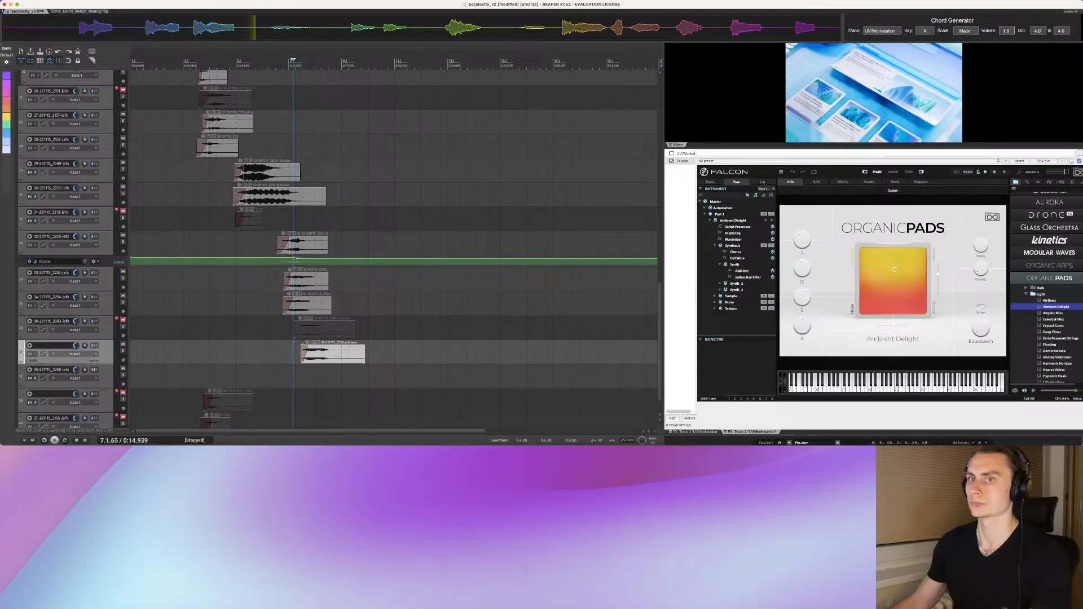
mouse_move(303, 346)
left_mouse_down()
mouse_move(303, 369)
mouse_move(303, 344)
left_mouse_up()
left_click_drag(330, 370, 330, 370)
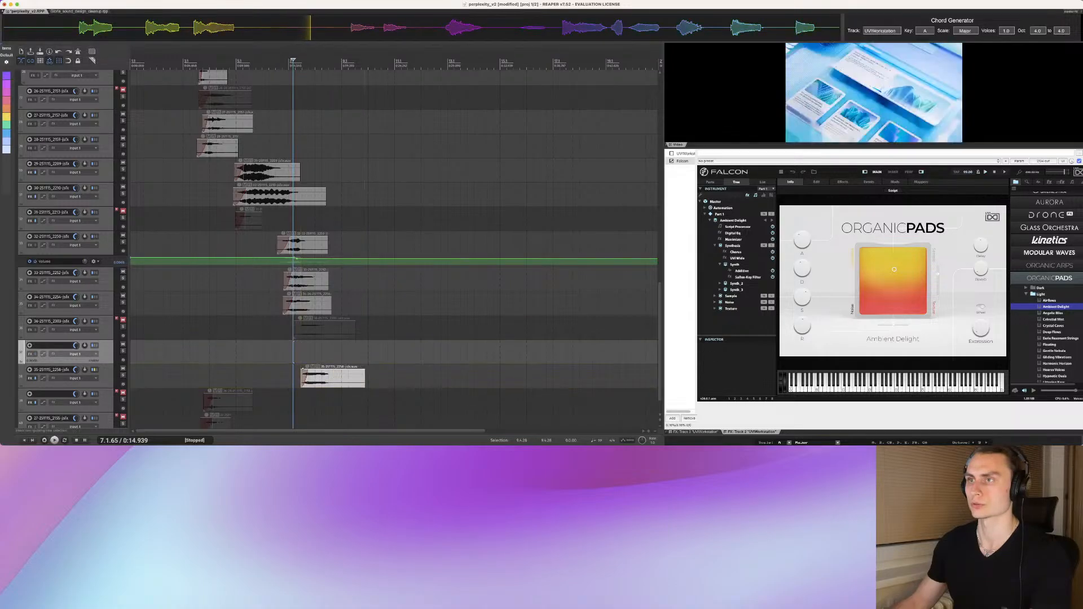
Step: Shorten the item directly above the muted pad track with a fade-out, and play the card zoom
left_click_drag(331, 306, 312, 298)
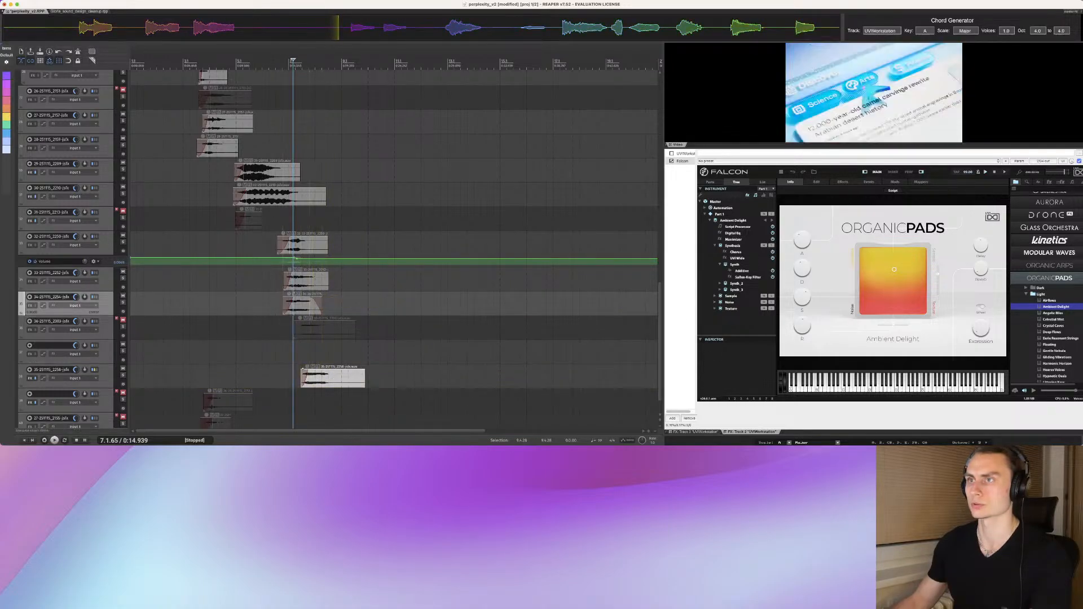
left_click(311, 305)
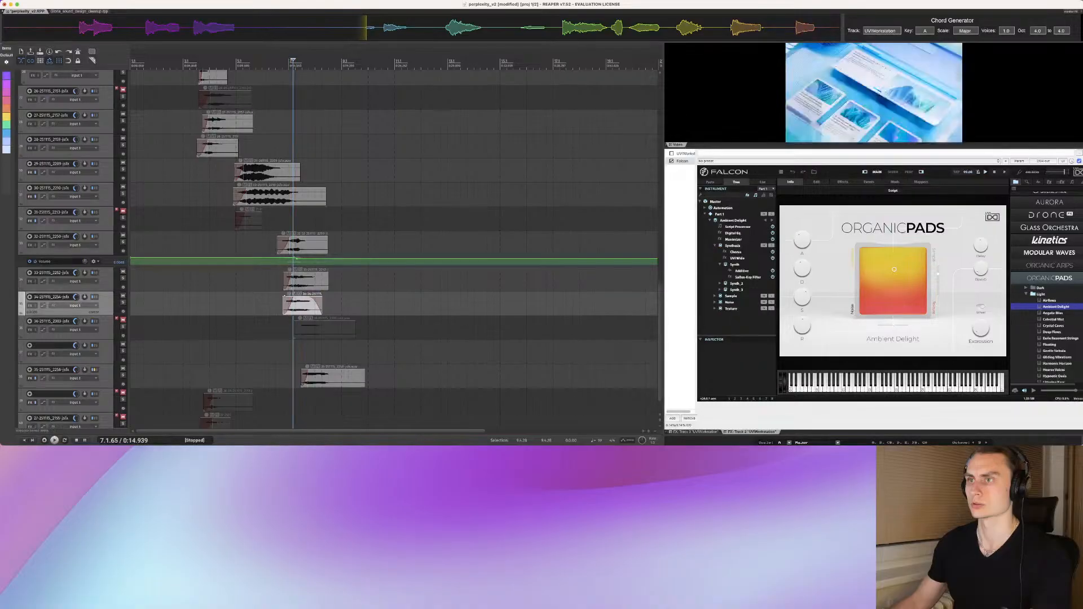
key("space")
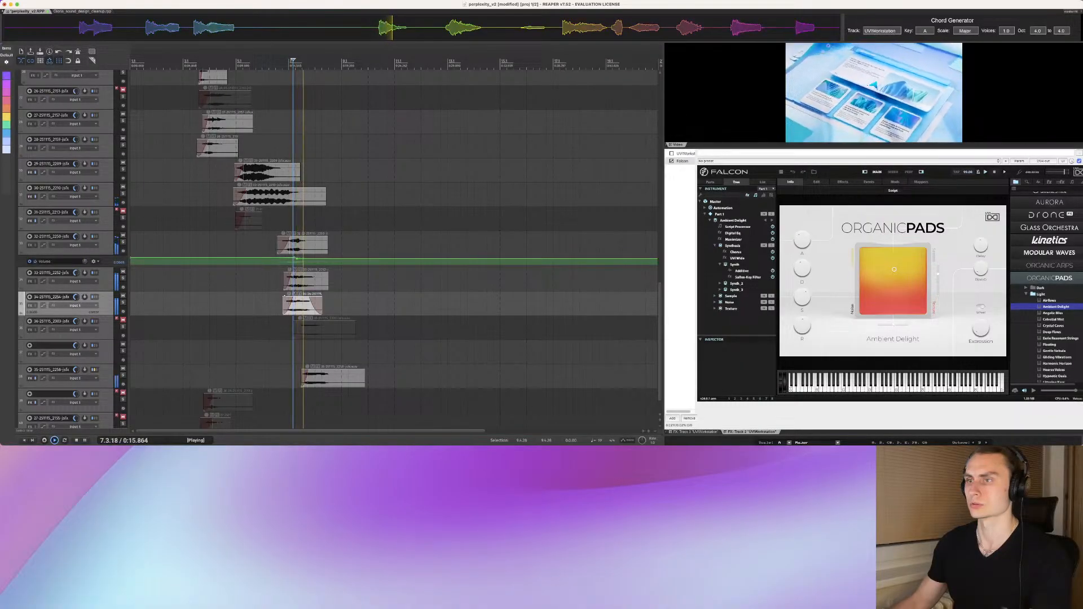
key("space")
key("space")
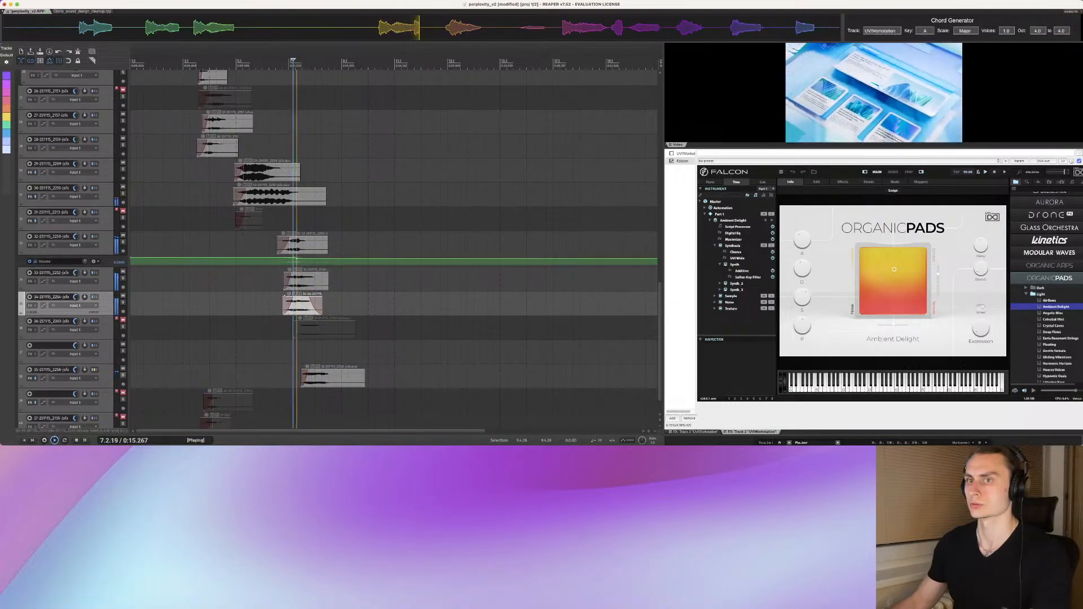
Step: Play the repositioned effect soloed from 0:14.939, and compare it with the full mix
left_click(123, 375)
key("space")
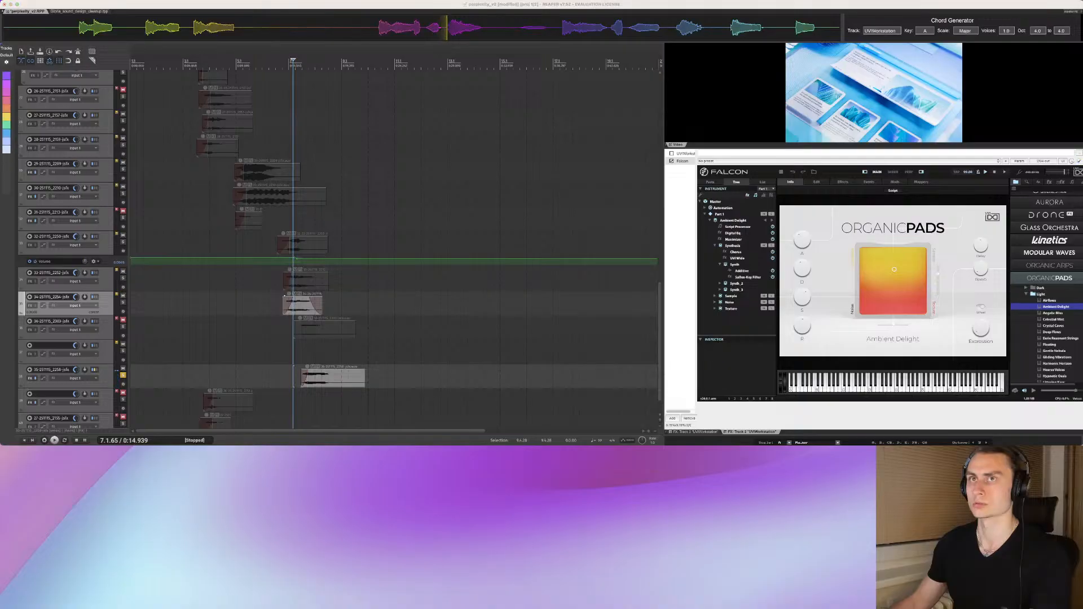
left_click(49, 51)
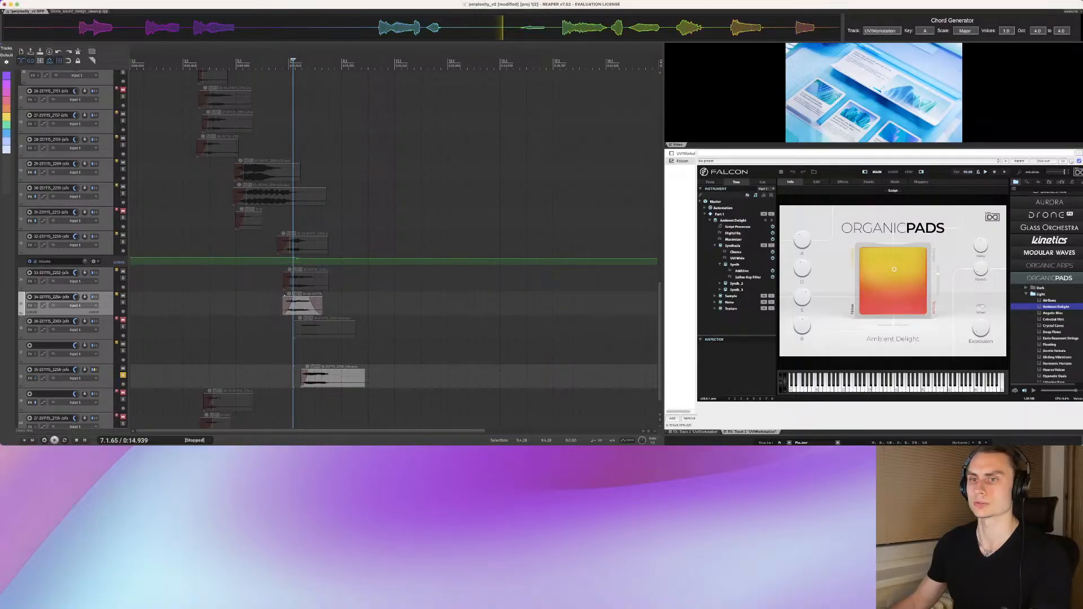
key("space")
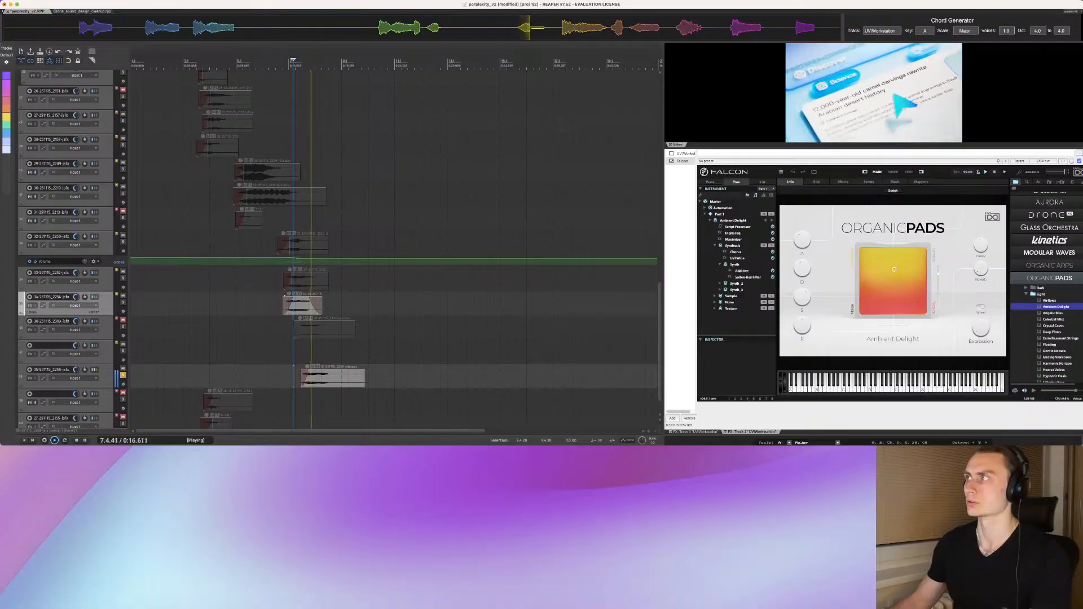
key("space")
key("space")
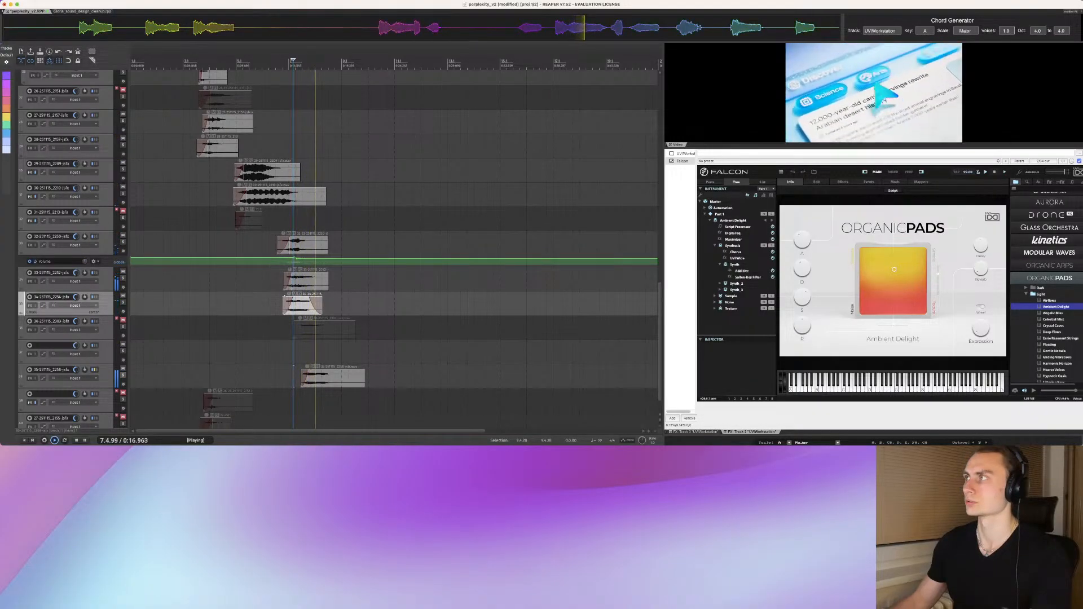
key("space")
scroll(283, 297, "up", 15)
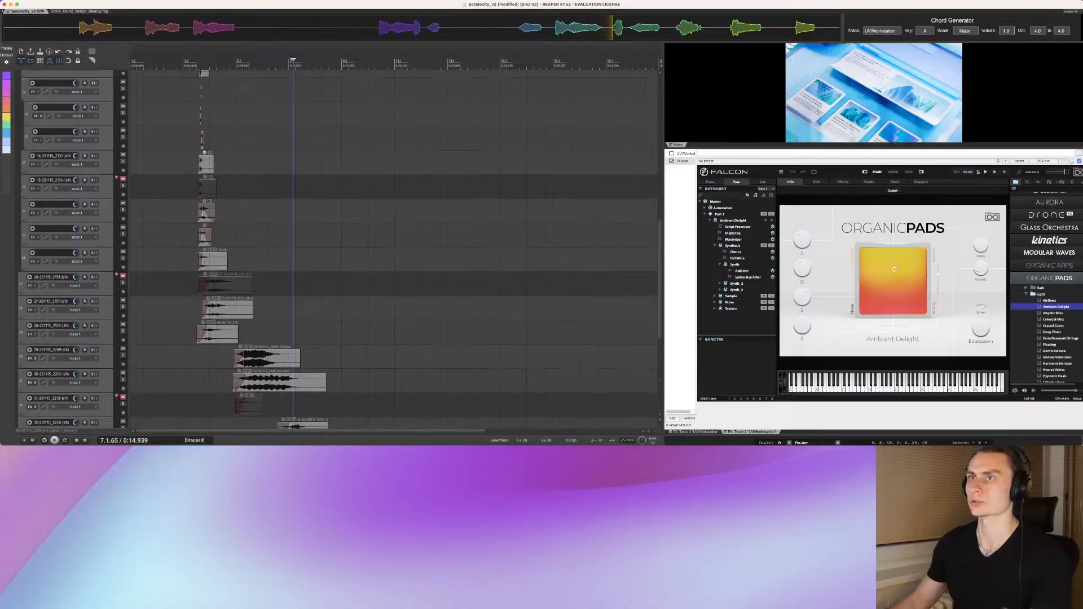
scroll(283, 296, "down", 10)
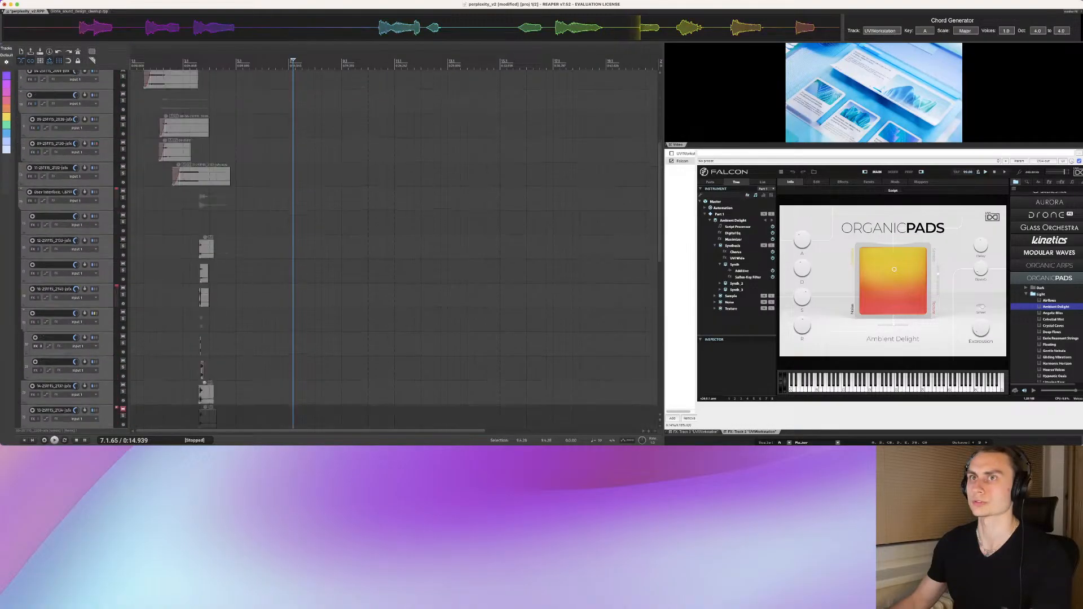
scroll(283, 296, "up", 10)
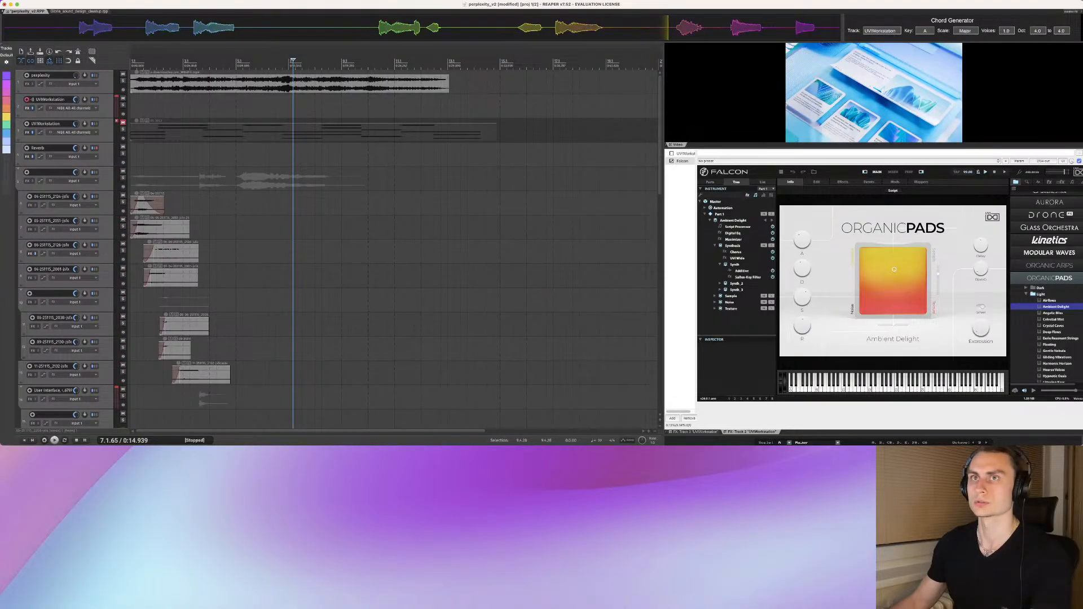
scroll(283, 296, "down", 15)
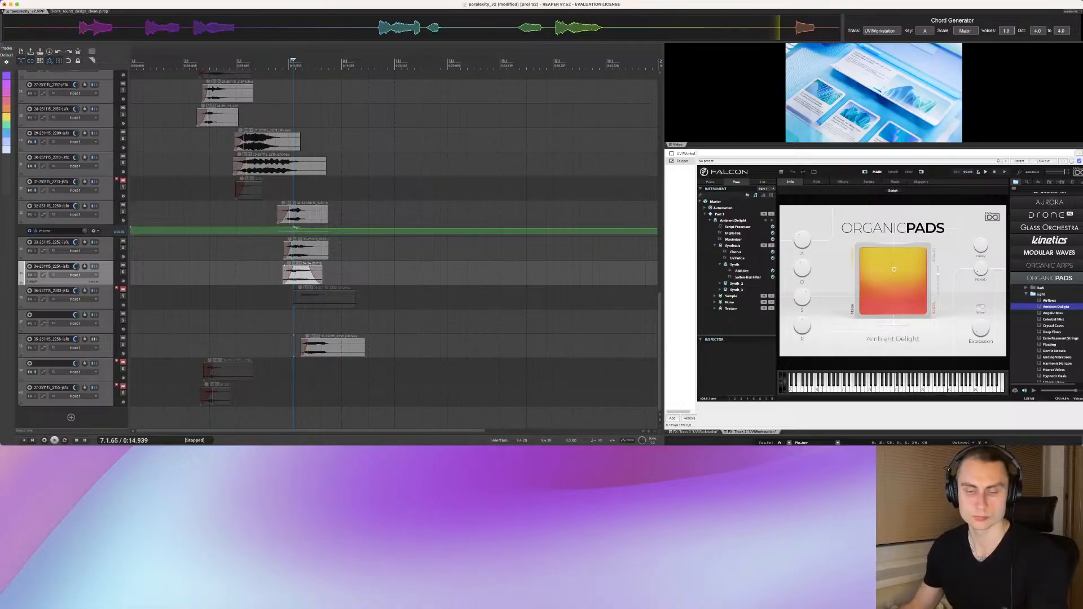
Step: Play the card zoom from 0:14.535 with all active effects
left_click(289, 319)
key("space")
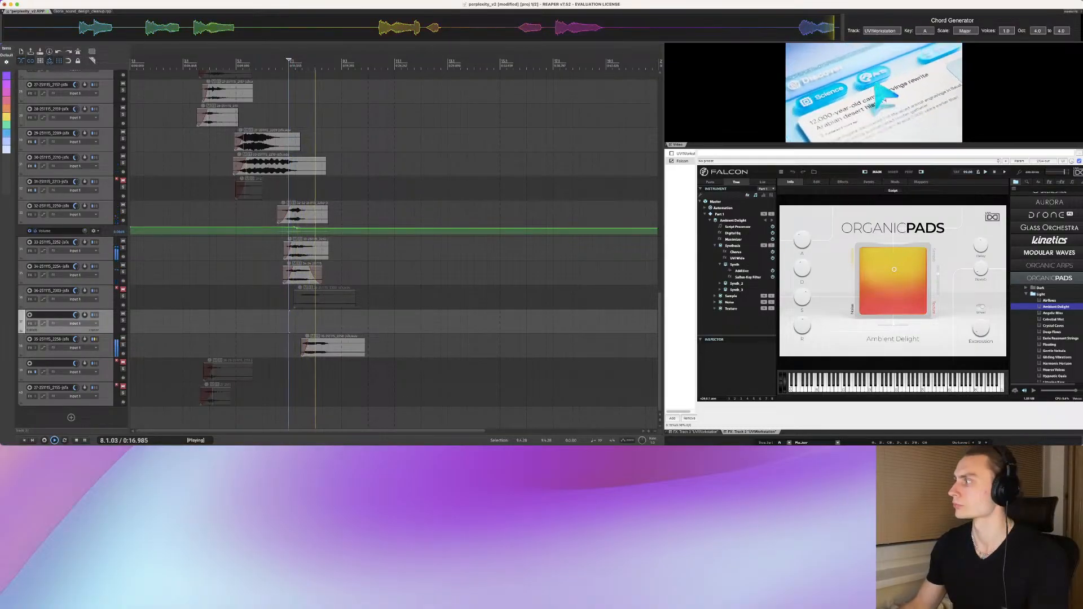
key("space")
Step: Choose another Organic Pads preset from the Light folder, place its captured audio on the empty track at the card zoom, and play it
left_click(1058, 364)
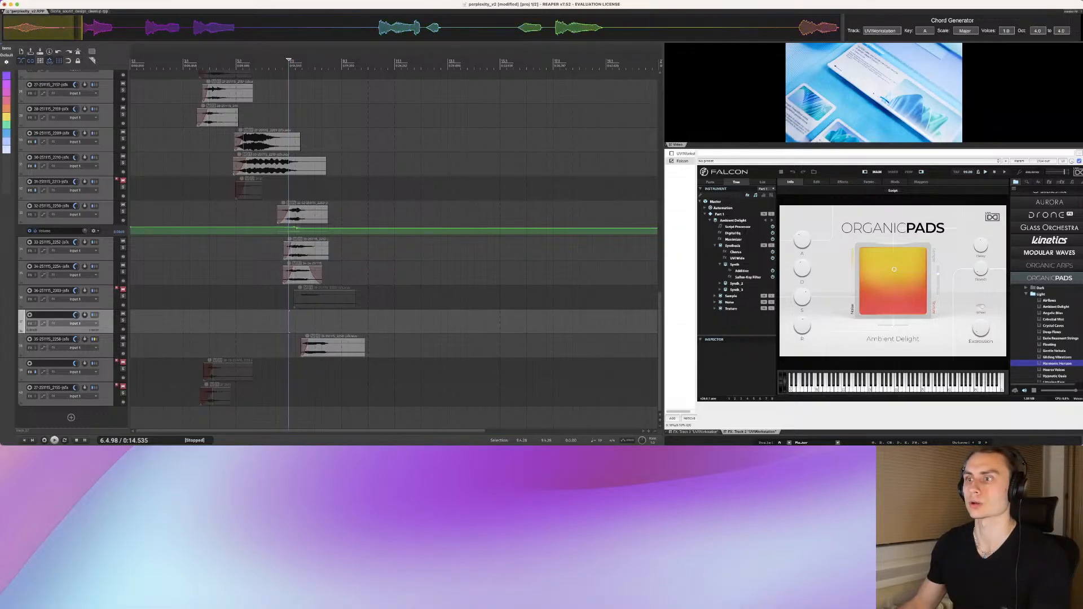
left_click(327, 345)
left_click(309, 321)
left_click_drag(40, 27, 324, 318)
left_click(292, 321)
key("space")
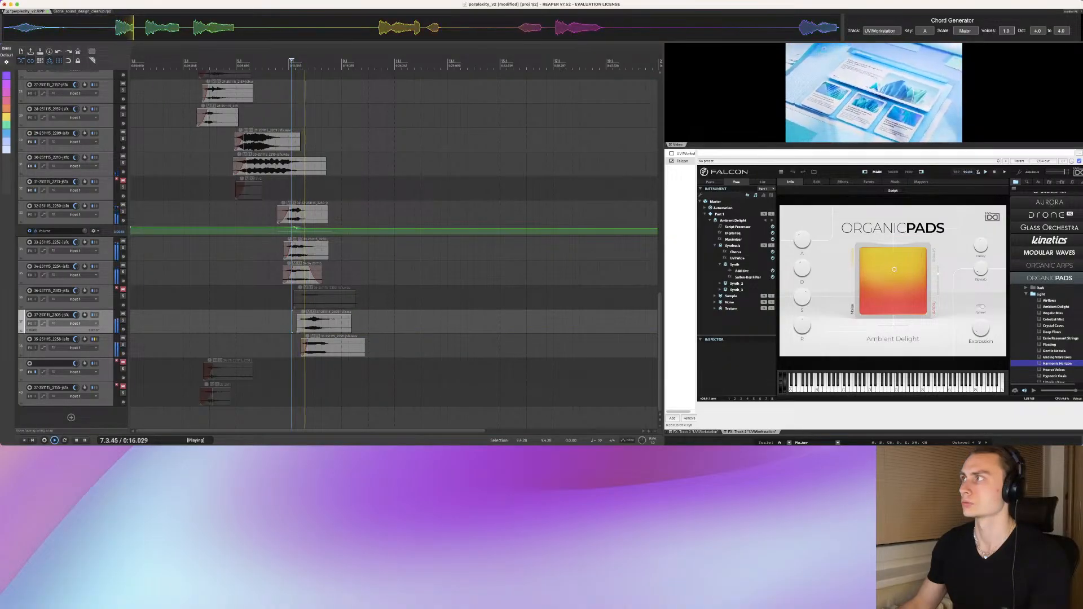
Step: Trim the new pad item and the effect below it to end at the same point, and play the result
key("space")
left_click_drag(351, 325, 320, 314)
left_click_drag(316, 347, 311, 346)
left_click(294, 322)
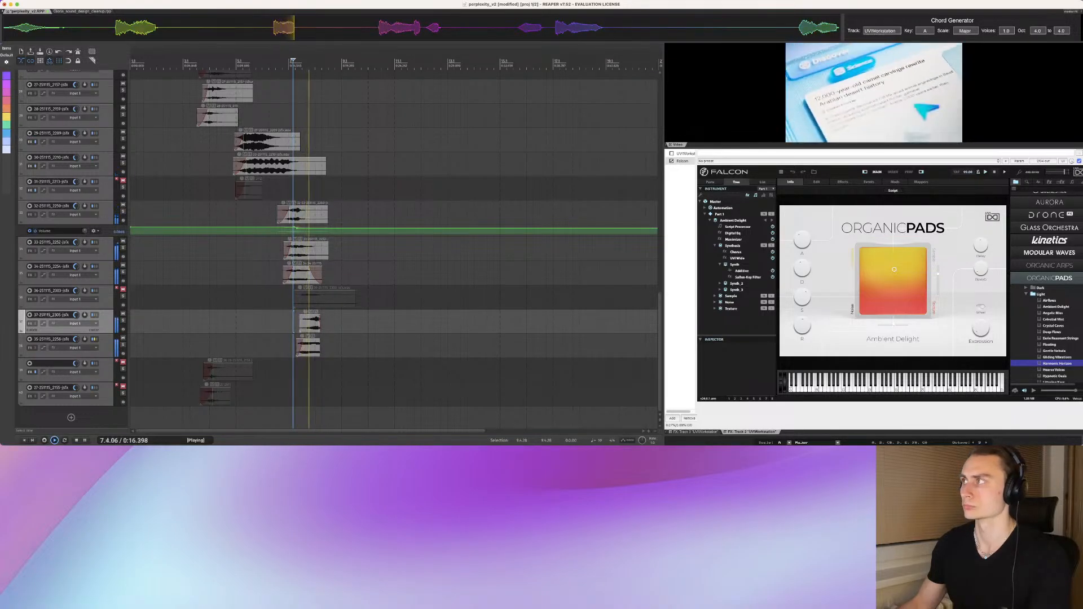
key("space")
key("space")
key("space")
Step: Shorten the card-zoom effects and the long item above them to the new pad's end, with fade-outs
scroll(293, 322, "up", 2)
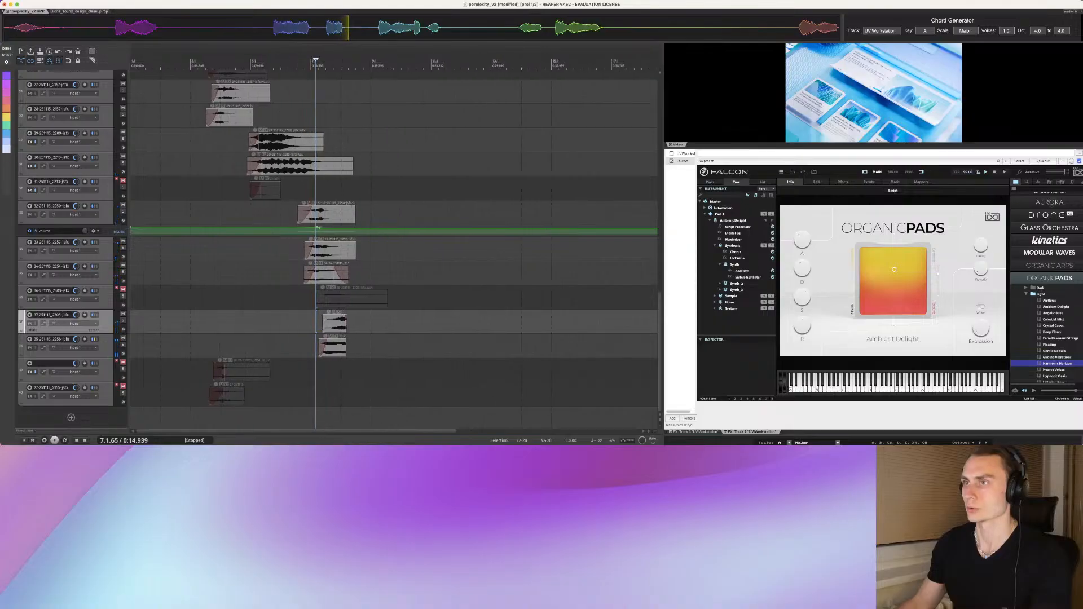
left_click_drag(348, 272, 342, 208)
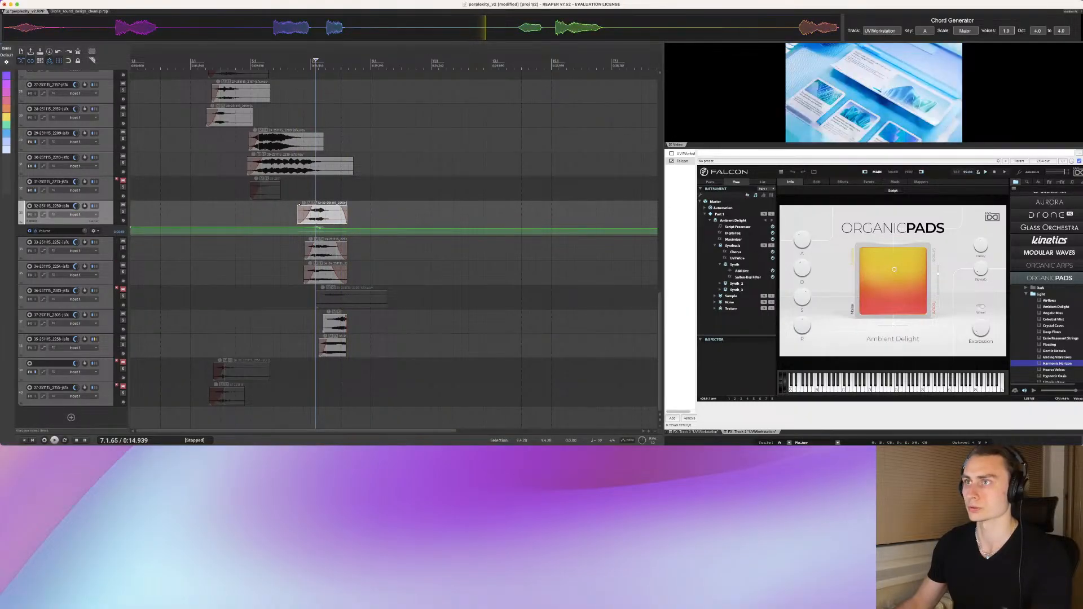
left_click_drag(353, 167, 347, 167)
left_click(249, 156)
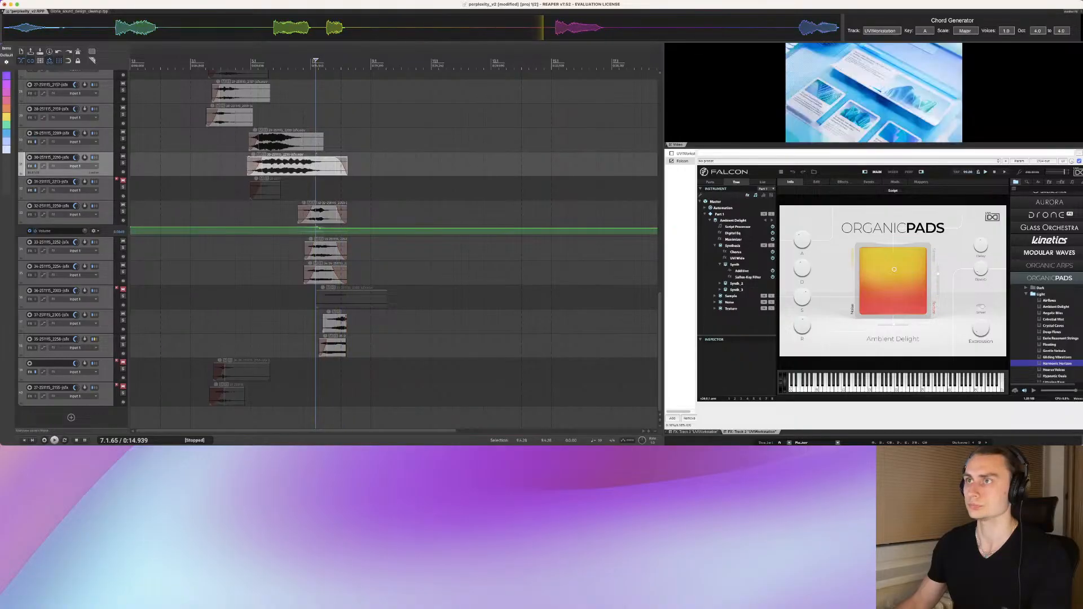
Step: Play the trimmed transition from 0:13.682 through the button animation
left_click(299, 179)
key("space")
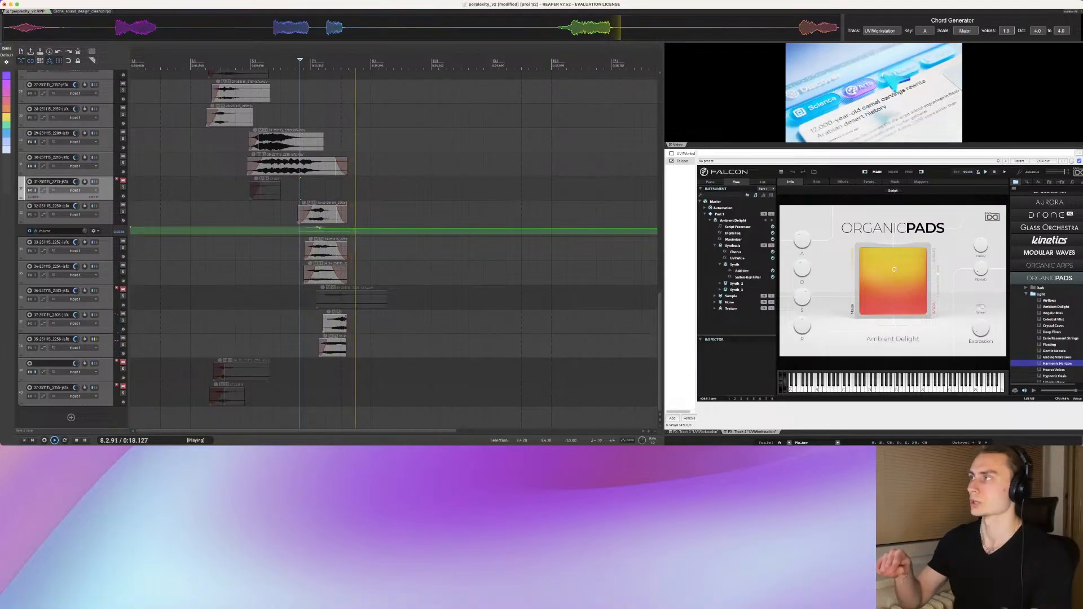
key("space")
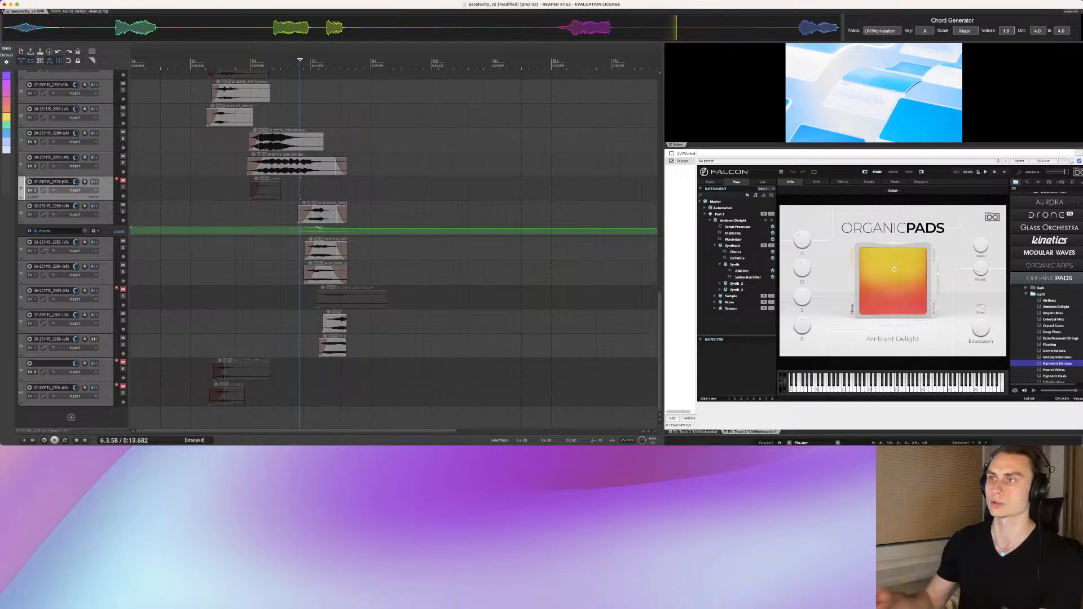
Step: Replay the transition from 0:13.682, and open Falcon's Aurora library to audition the first presets in its Natural folder
key("space")
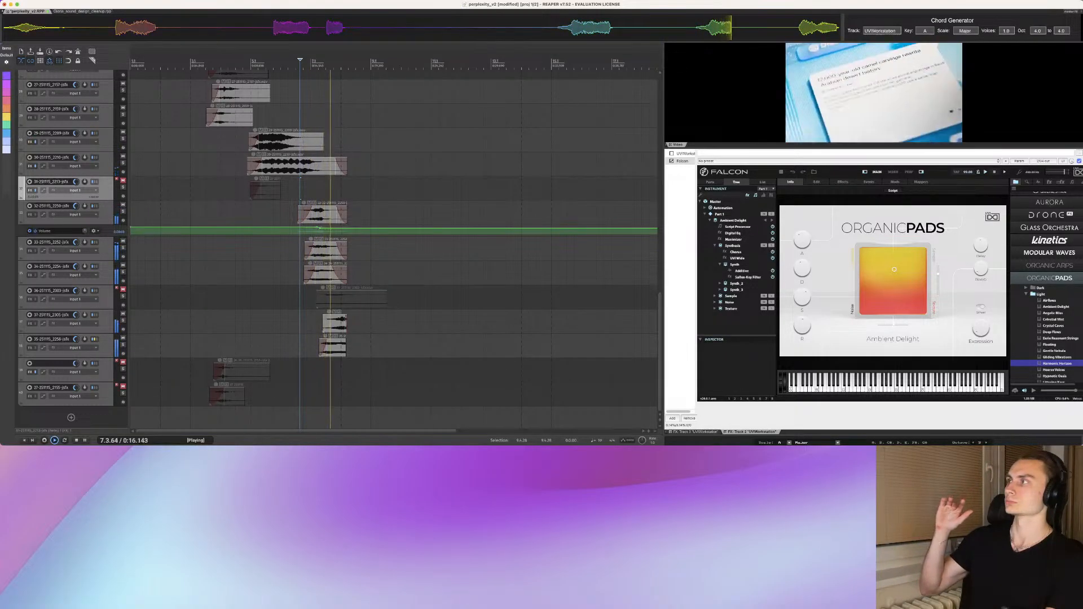
key("space")
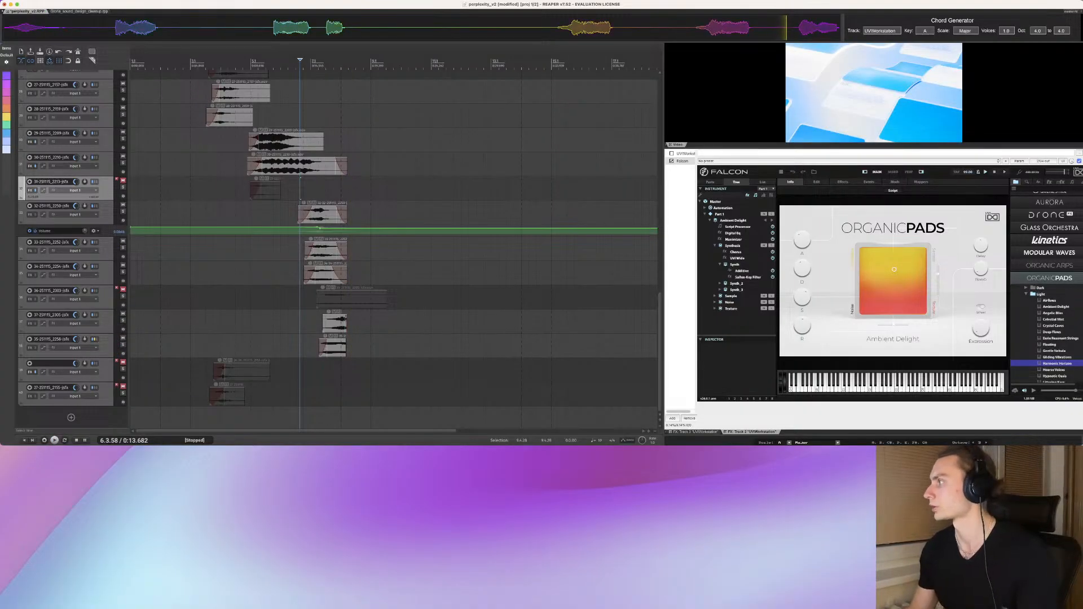
scroll(1047, 288, "up", 10)
scroll(1047, 288, "down", 4)
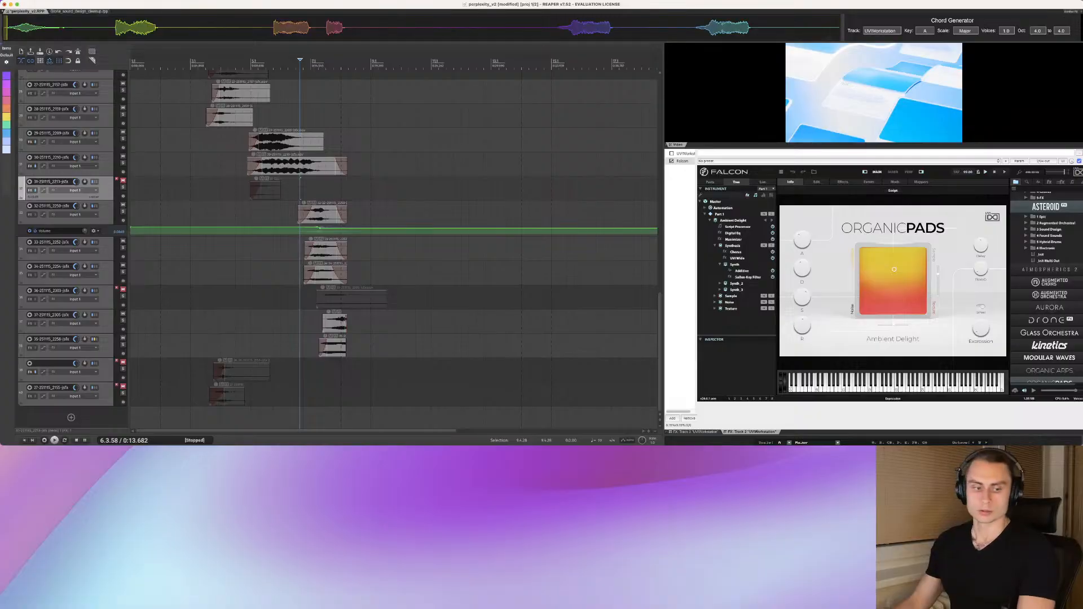
scroll(1047, 288, "down", 2)
scroll(1047, 288, "down", 1)
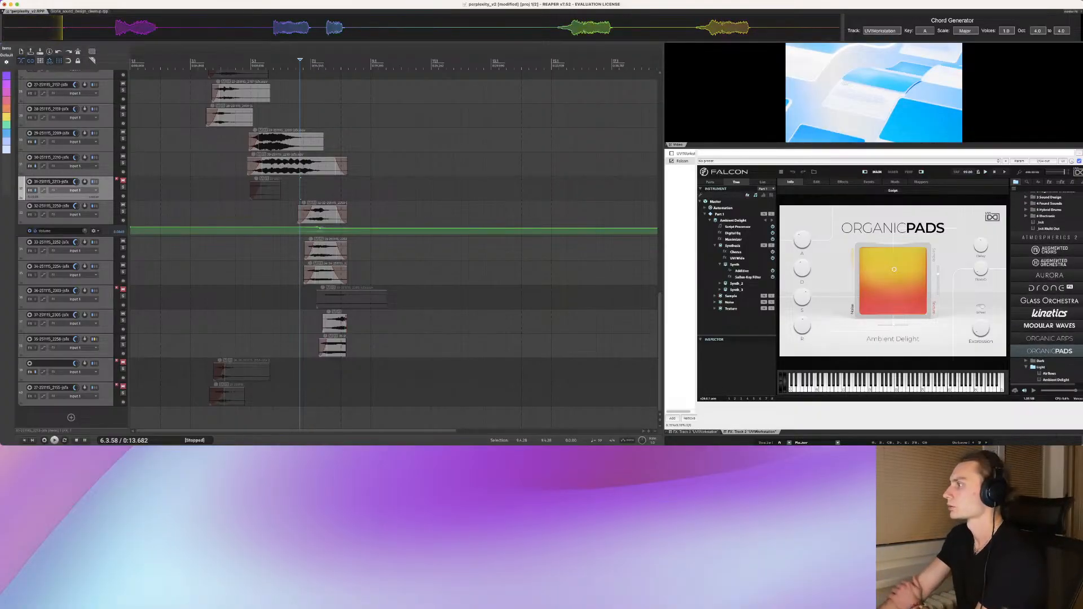
left_click(1050, 275)
double_click(1046, 286)
left_click(1054, 298)
left_click(1050, 291)
left_click(1052, 305)
left_click(1052, 317)
left_click(1054, 311)
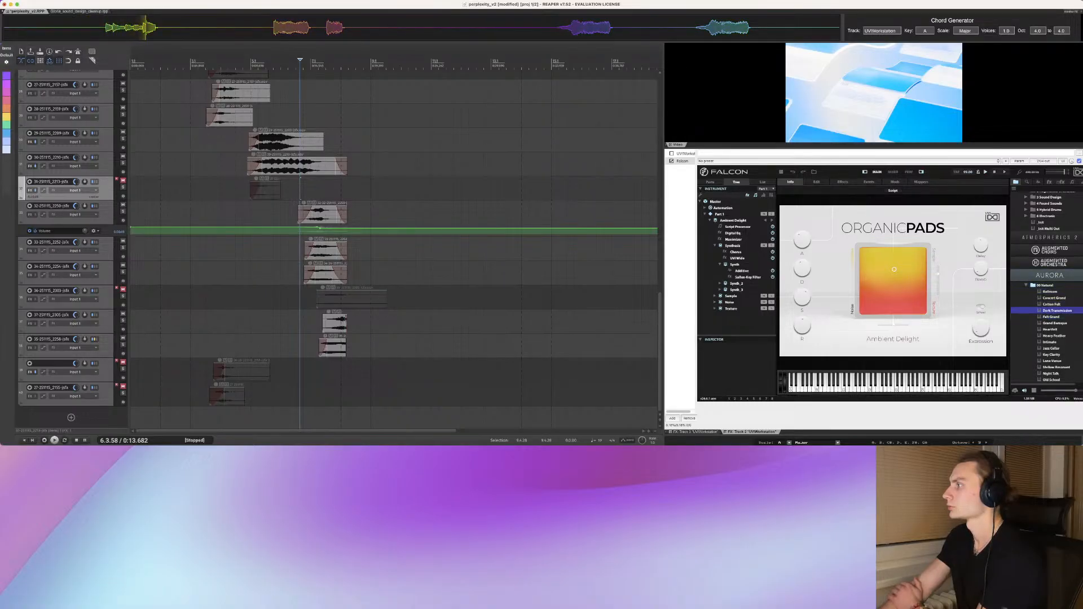
Step: Audition the remaining presets further down Aurora's Natural folder, one after another
scroll(1052, 313, "down", 2)
left_click(1051, 318)
scroll(1052, 318, "down", 2)
left_click(1052, 318)
scroll(1052, 318, "down", 1)
left_click(1052, 319)
scroll(1052, 318, "down", 1)
left_click(1052, 320)
left_click(1052, 315)
scroll(1052, 315, "down", 7)
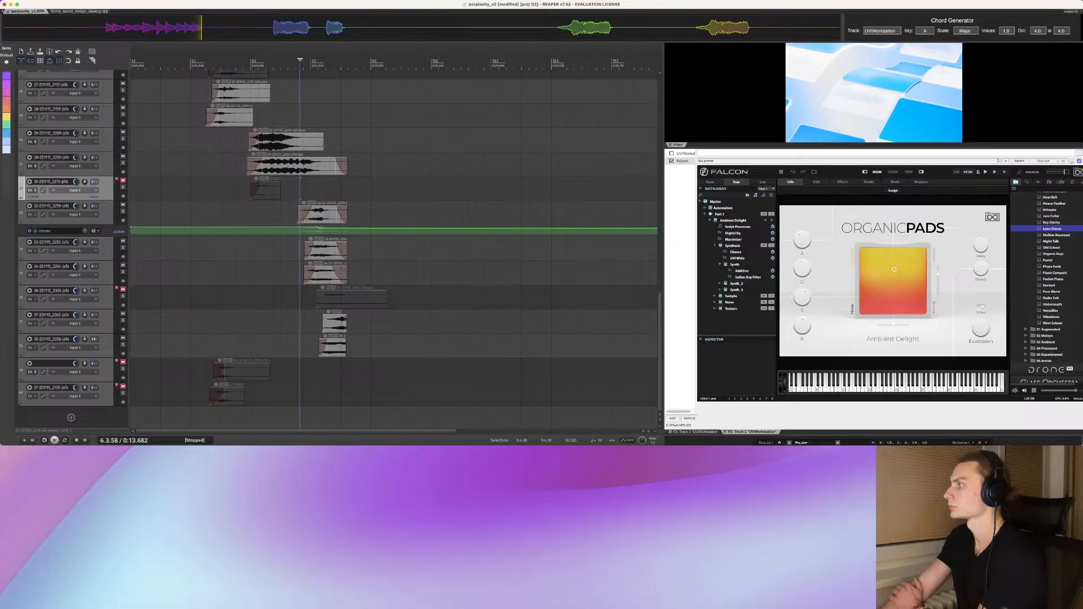
left_click(1053, 279)
left_click(1052, 291)
left_click(1051, 296)
left_click(1052, 292)
scroll(1052, 292, "down", 1)
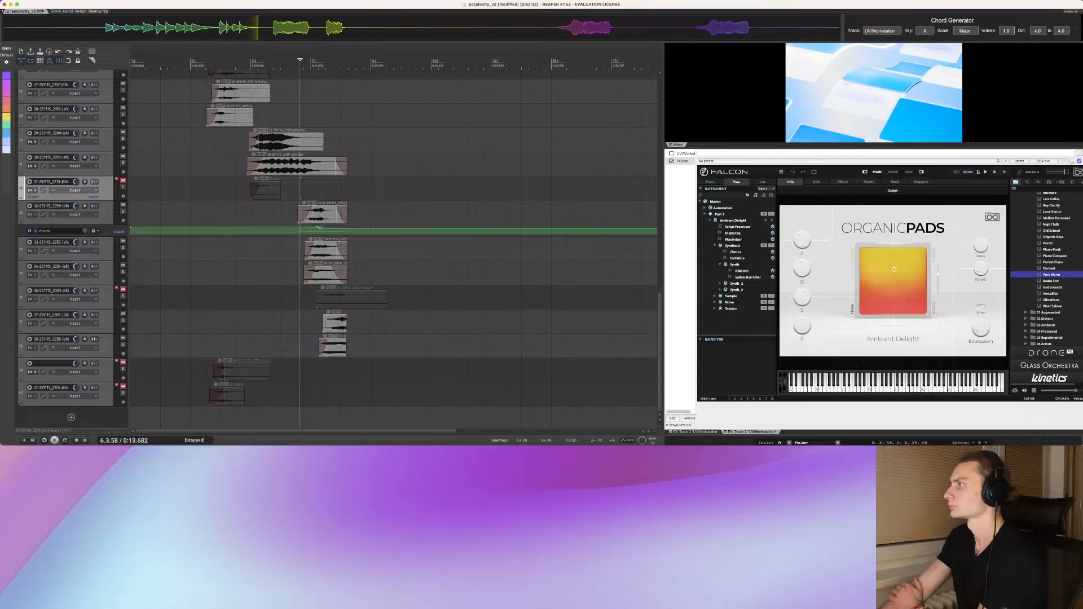
Step: Expand Aurora's Augmented folder, compare presets, and load the Natural preset listed between Portrait and Radio Felt
left_click(1051, 318)
double_click(1050, 314)
scroll(1050, 313, "down", 1)
left_click(1051, 314)
left_click(1051, 320)
scroll(1051, 320, "down", 1)
left_click(1051, 322)
scroll(1052, 321, "down", 2)
scroll(1052, 329, "down", 2)
left_click(1051, 312)
left_click(1052, 237)
scroll(1051, 239, "up", 3)
left_click(1051, 284)
key("Up")
key("Up")
key("Up")
key("Up")
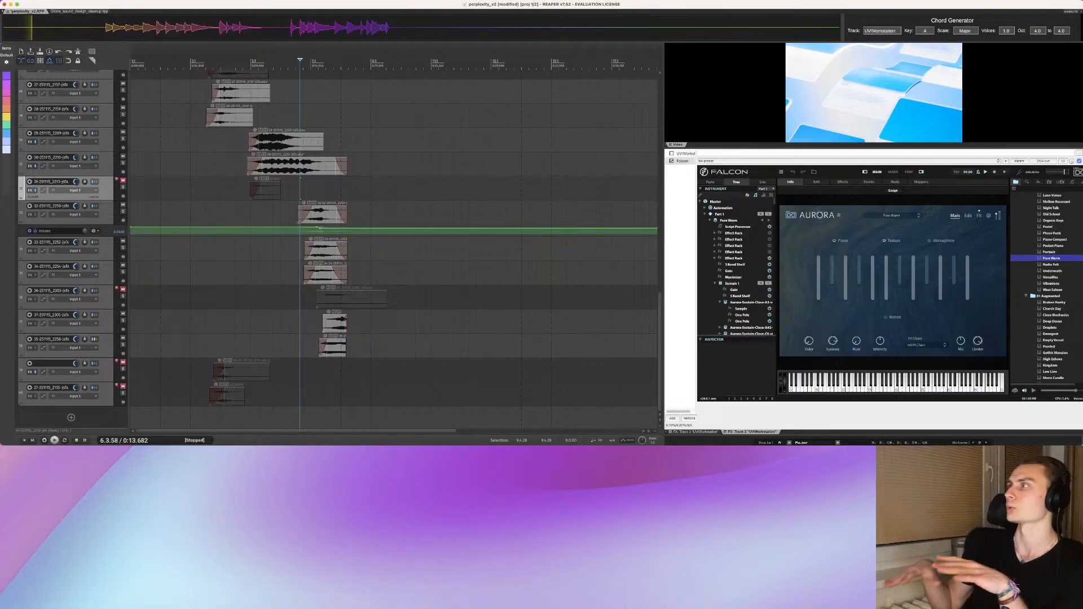
Step: Play the transition from 0:13.682 in full and with only the lower card-zoom pad soloed, and clear the solo
key("space")
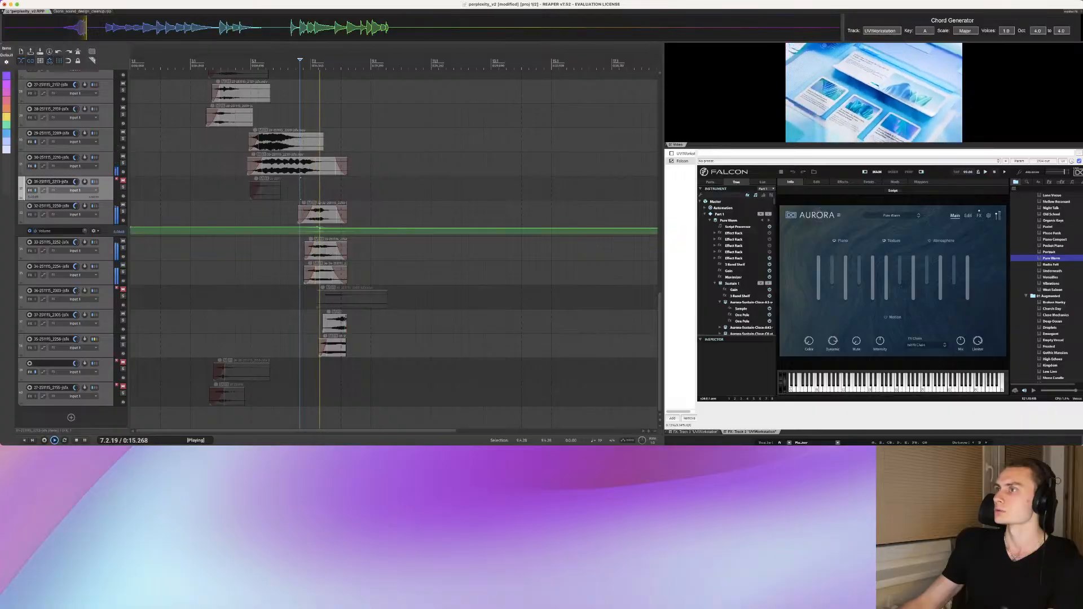
key("space")
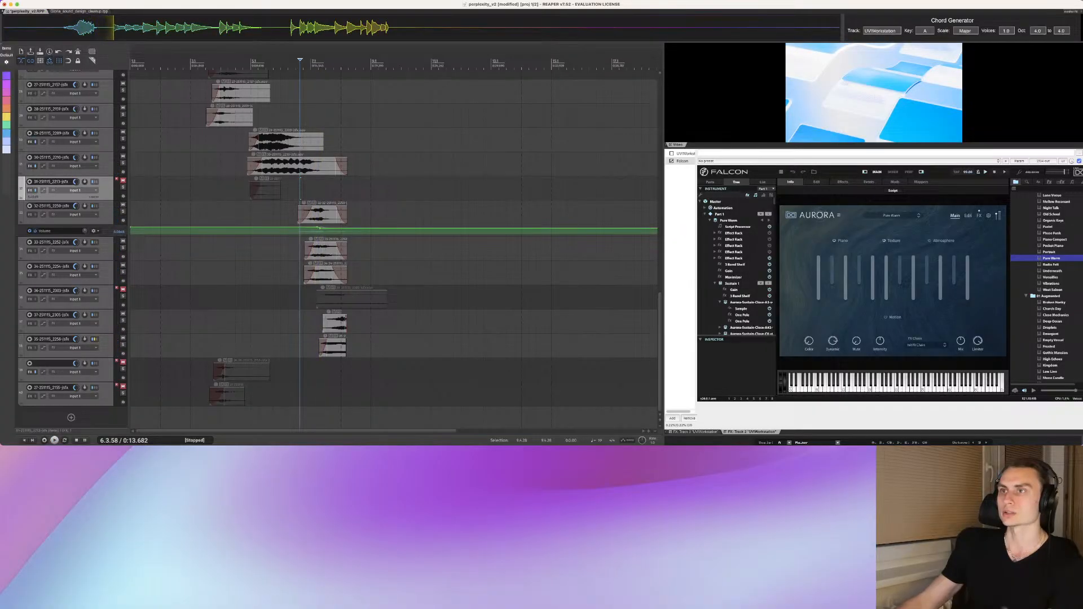
left_click(123, 272)
key("space")
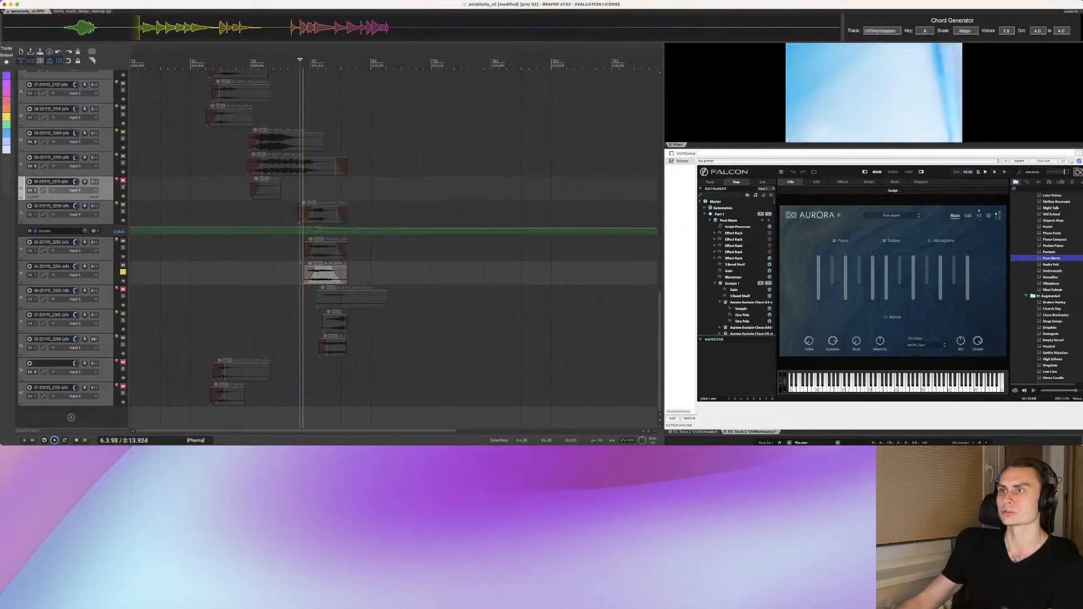
key("space")
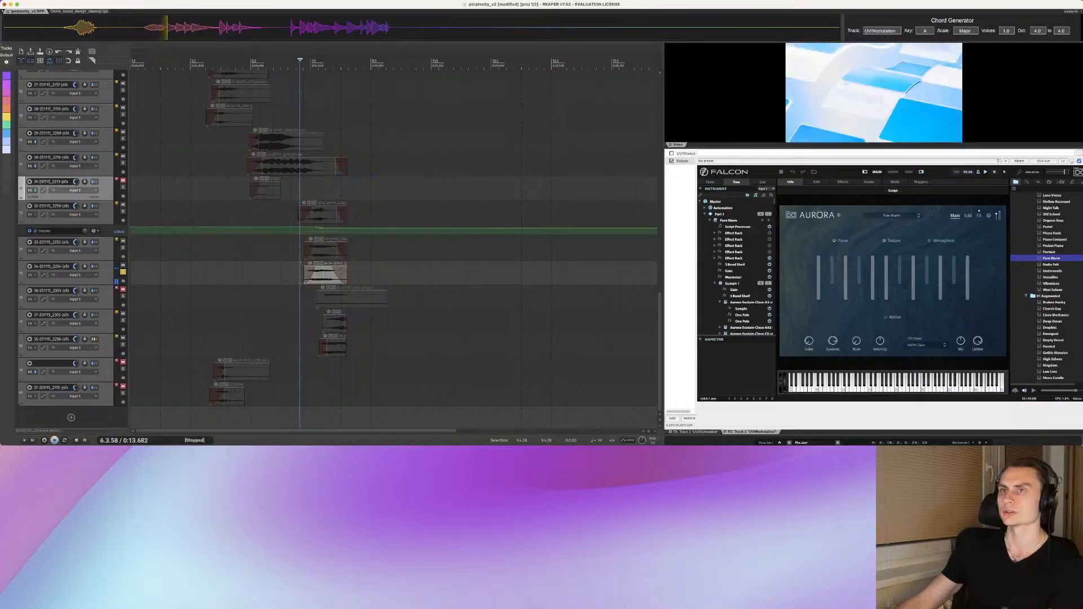
left_click(123, 272)
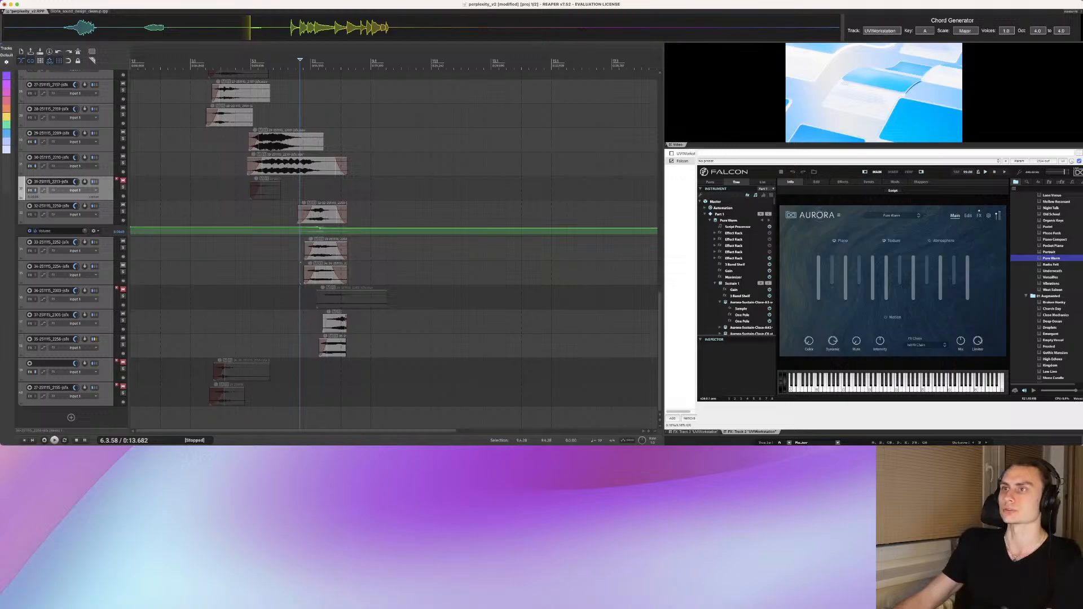
Step: Mute the lower card-zoom pad track and play the transition without it
left_click(123, 265)
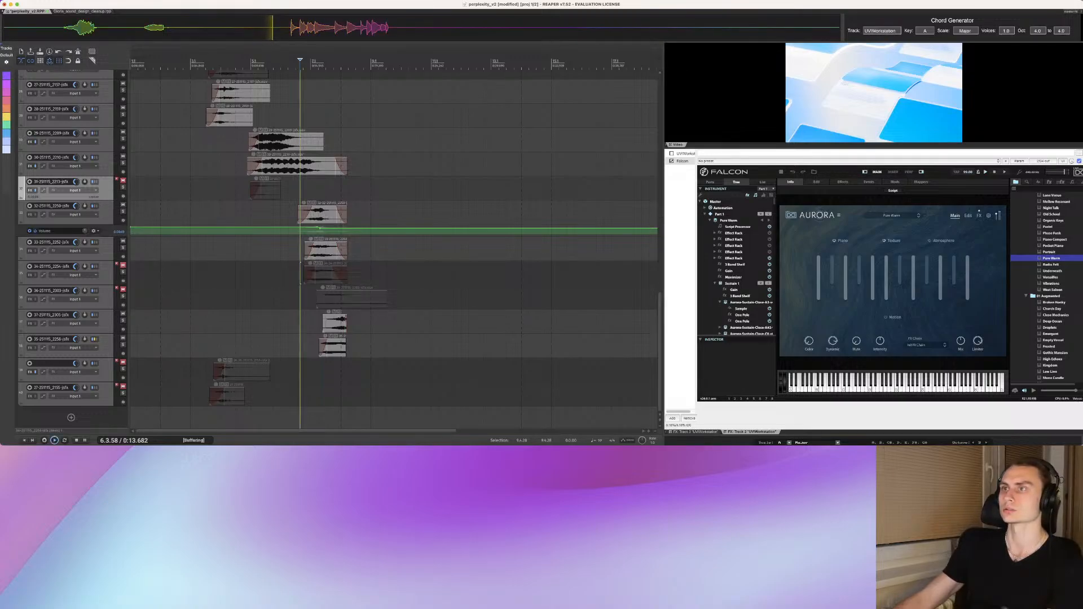
key("space")
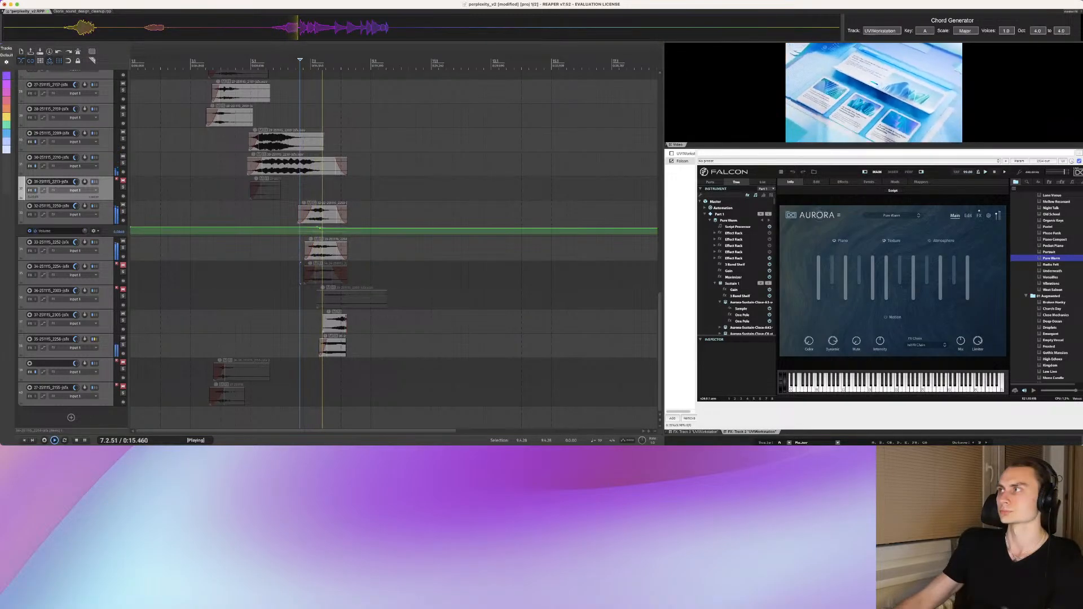
key("space")
Step: Audition the transition with the lower button effect muted, unmute its track, and lengthen that item's fade-in
left_click(123, 338)
key("space")
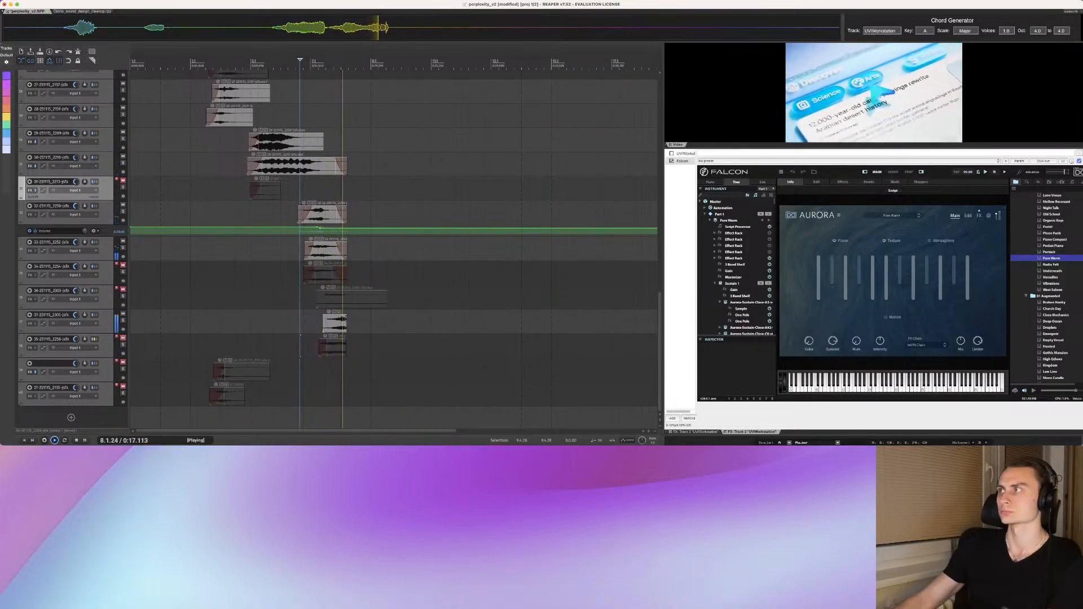
key("space")
left_click(123, 338)
left_click_drag(327, 348, 335, 348)
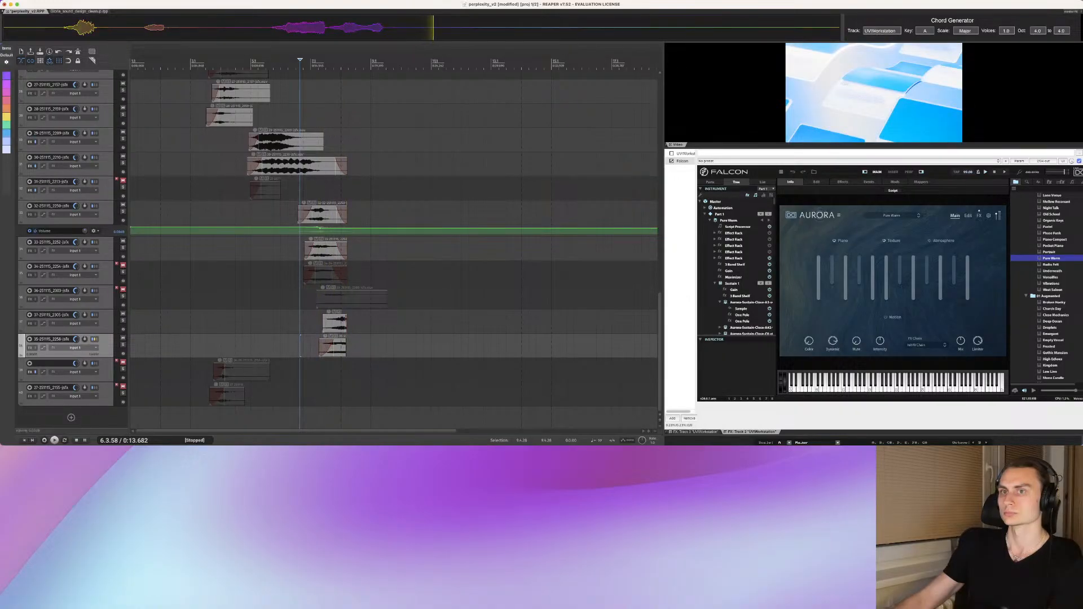
key("space")
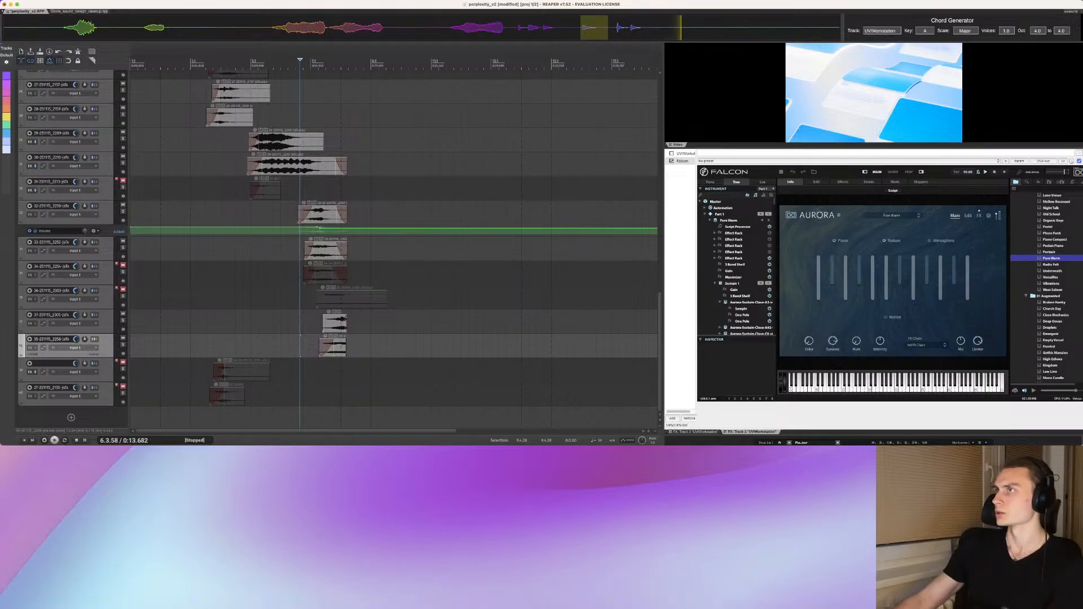
Step: Place the captured audio on a new track at the end of the button effects, and play from 0:14.793
left_click(368, 347)
left_click(365, 346)
key("super+v")
key("super+t")
left_click_drag(387, 348, 341, 368)
scroll(366, 362, "up", 5)
left_click(227, 370)
key("space")
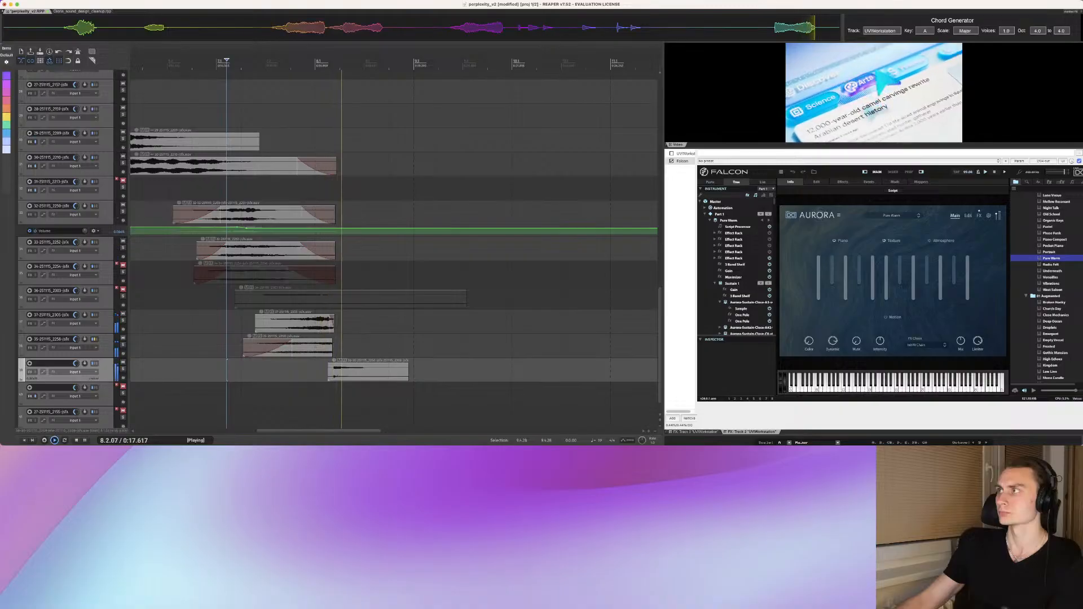
key("space")
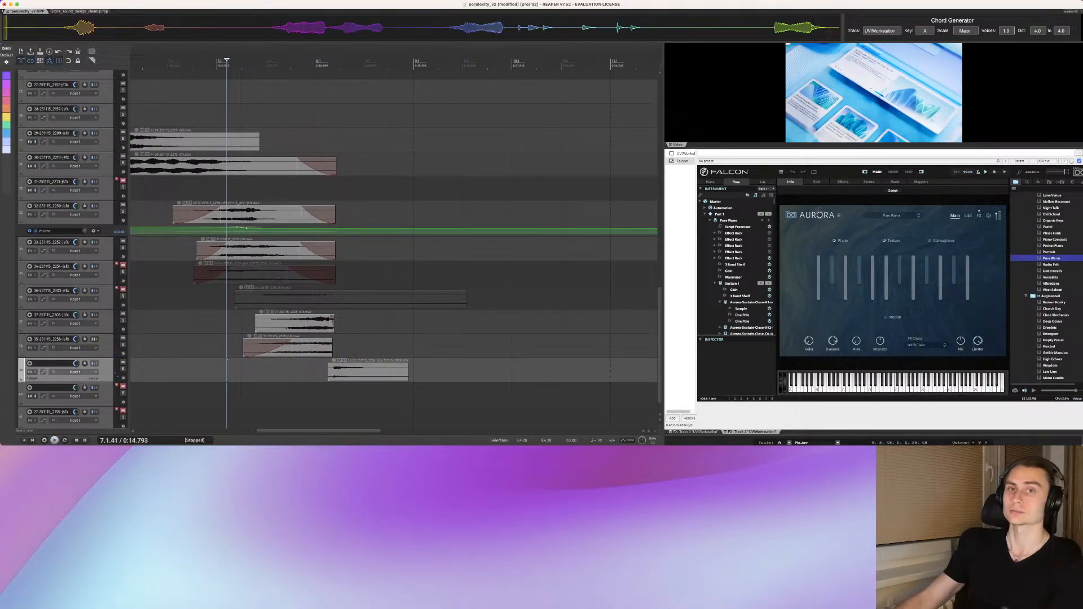
Step: Nudge the new item at the end of the button effects slightly later, and play the sequence from 0:10.146
left_click_drag(361, 371, 363, 371)
scroll(363, 371, "down", 3)
scroll(363, 371, "left", 3)
left_click(265, 288)
key("space")
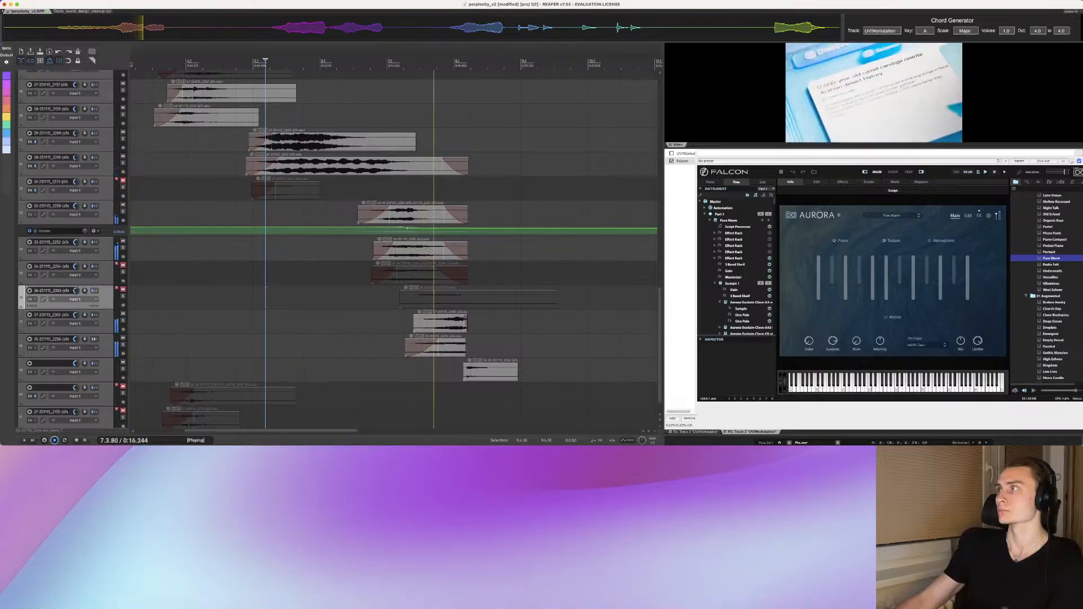
key("space")
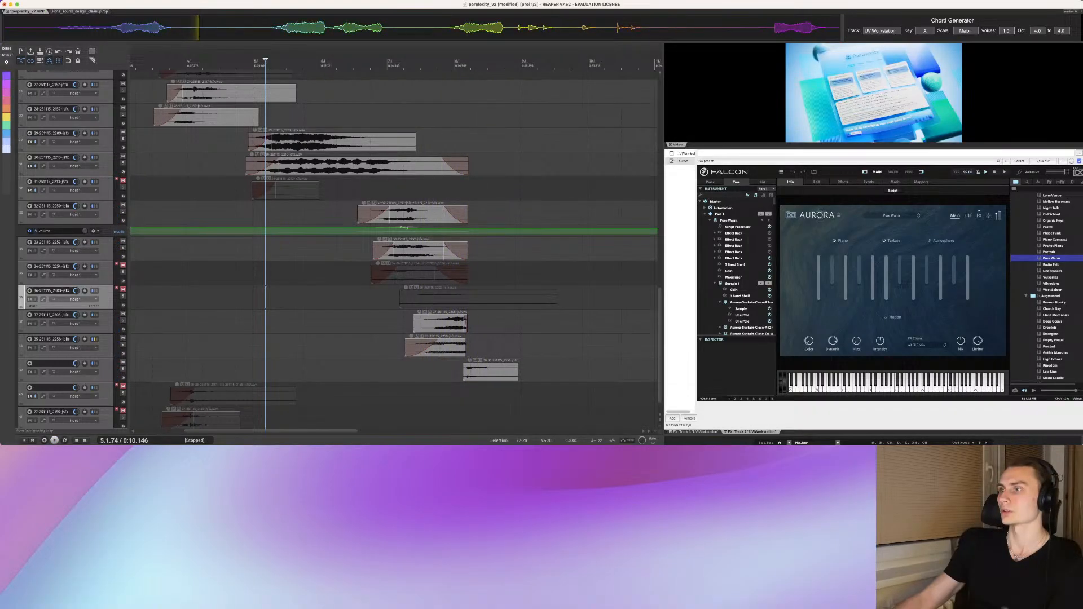
Step: Trim the end of the upper button effect to line up with the end of the effect below it
left_click(447, 324)
left_click(452, 323)
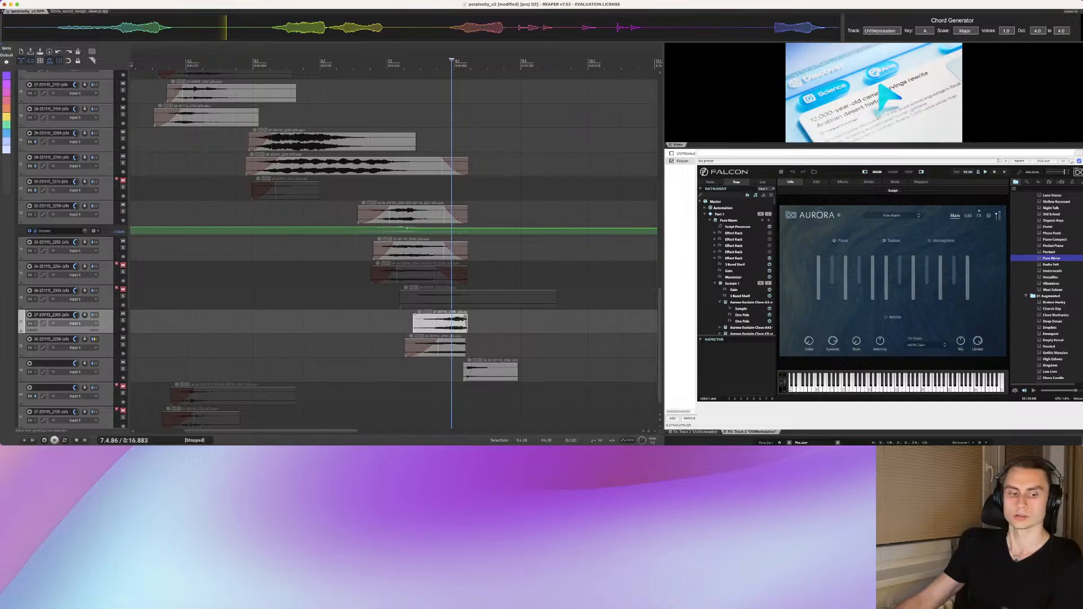
left_click(443, 323)
left_click_drag(467, 325, 465, 324)
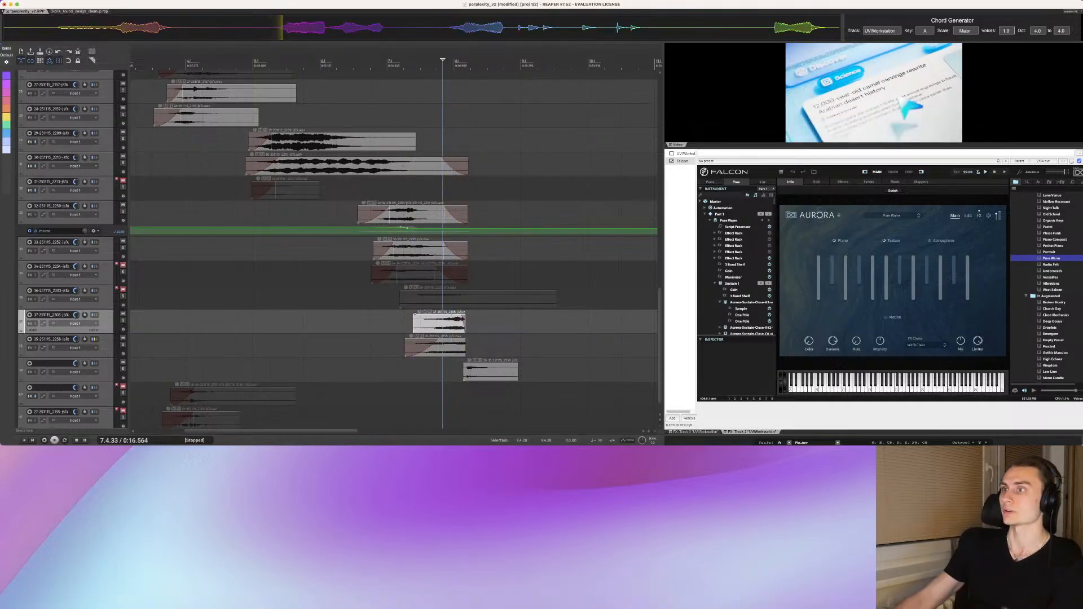
scroll(446, 368, "right", 3)
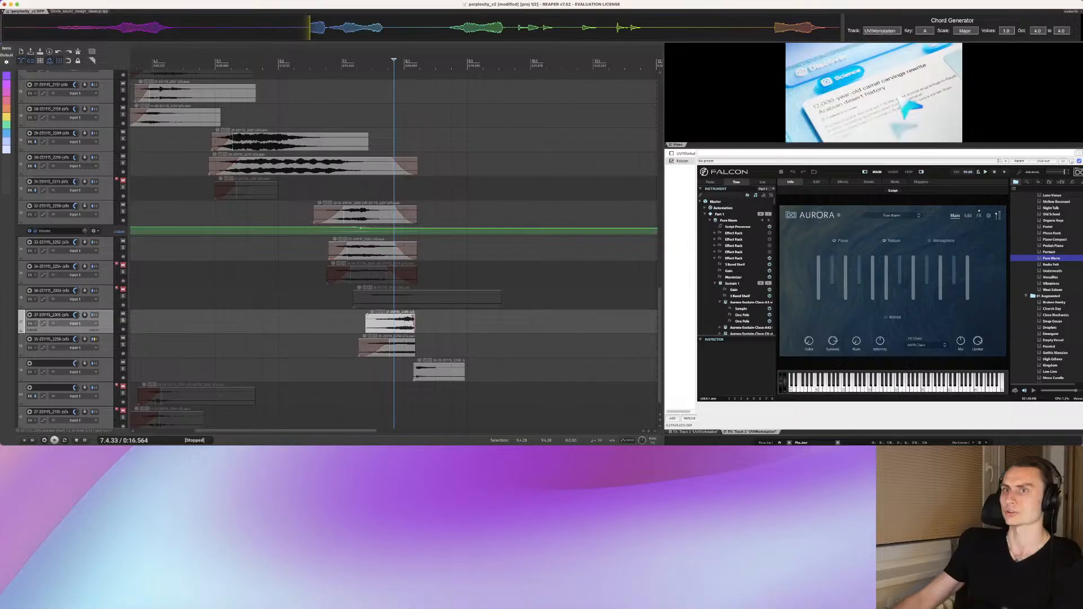
Step: Solo the upper button effect's track and play it from 0:15.380
left_click(335, 324)
left_click(308, 323)
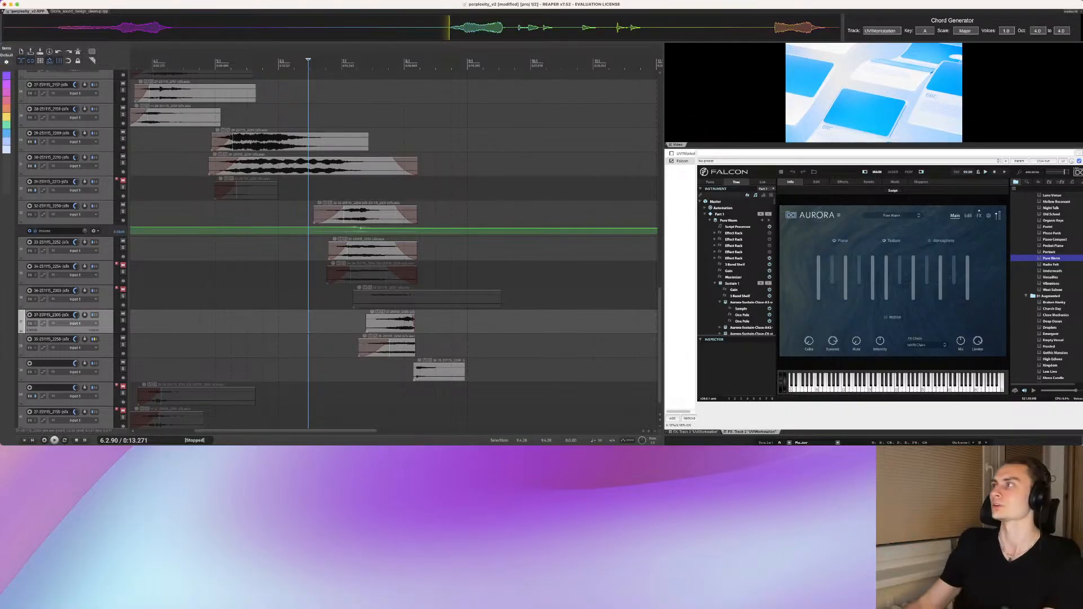
key("F6")
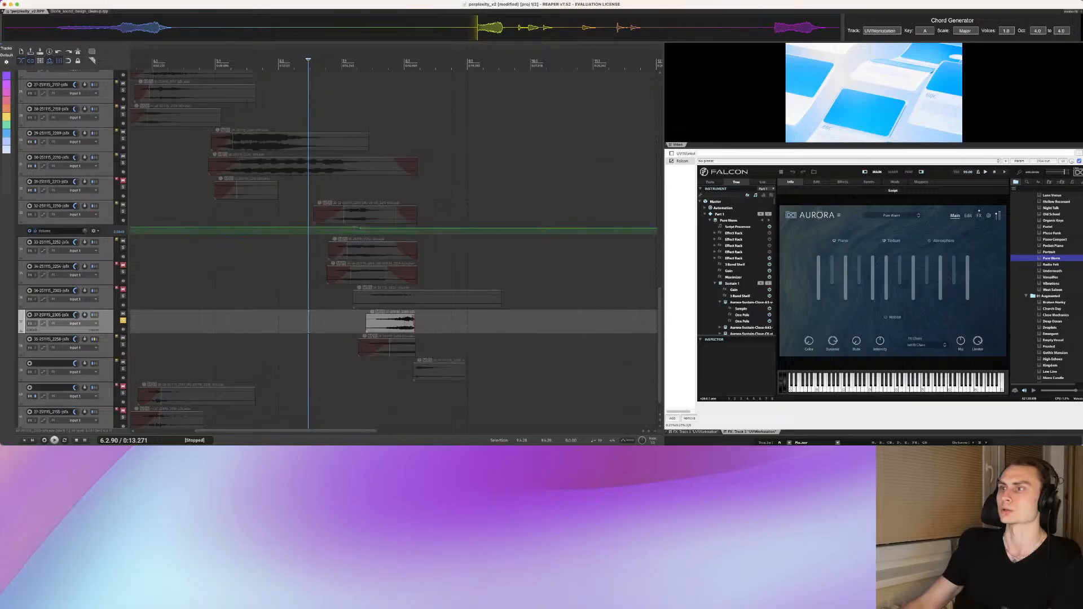
left_click(363, 322)
key("space")
key("space")
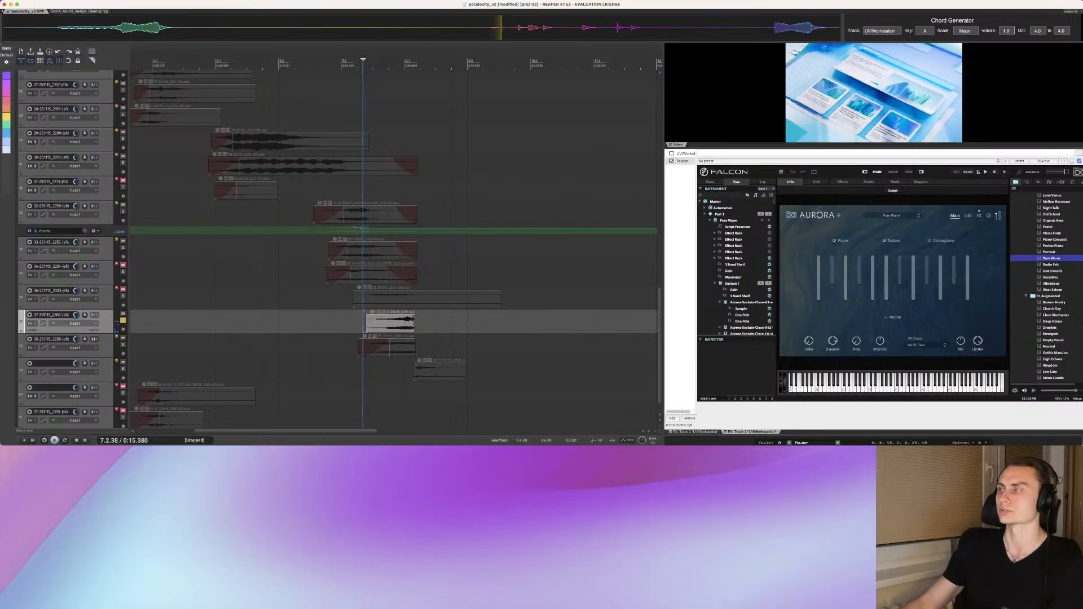
key("space")
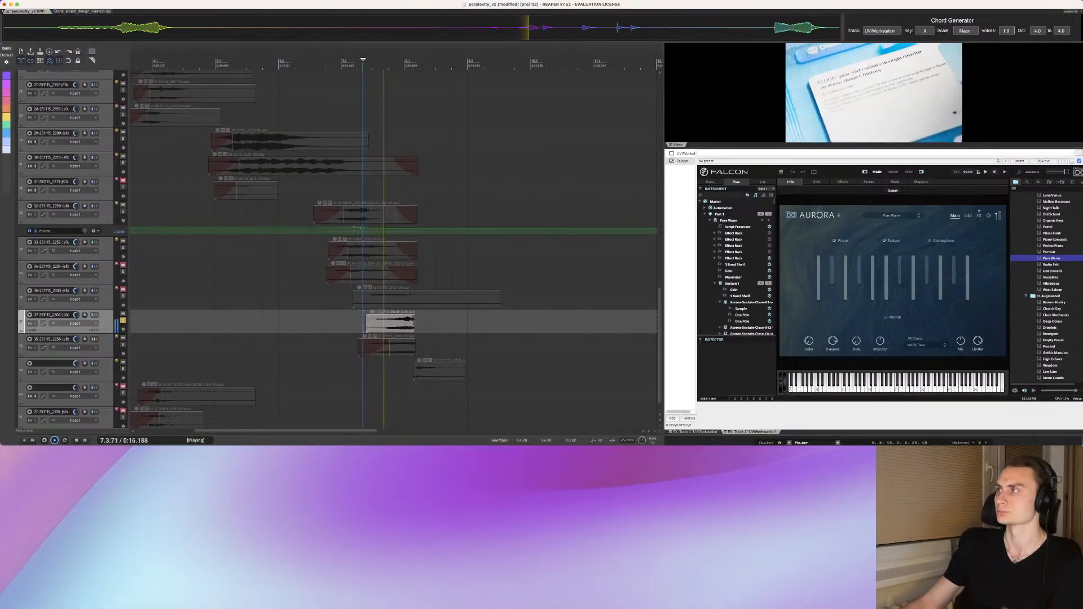
key("space")
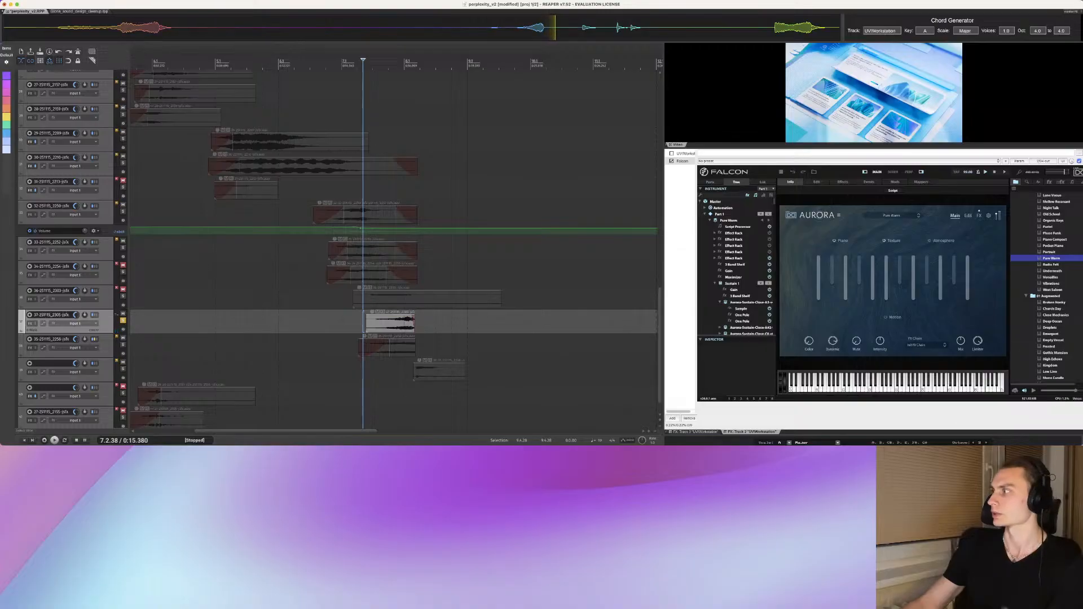
Step: Open Aurora's Motion folder, audition presets down to Cascade, and clear the solo on the upper button effect's track
scroll(1047, 282, "down", 5)
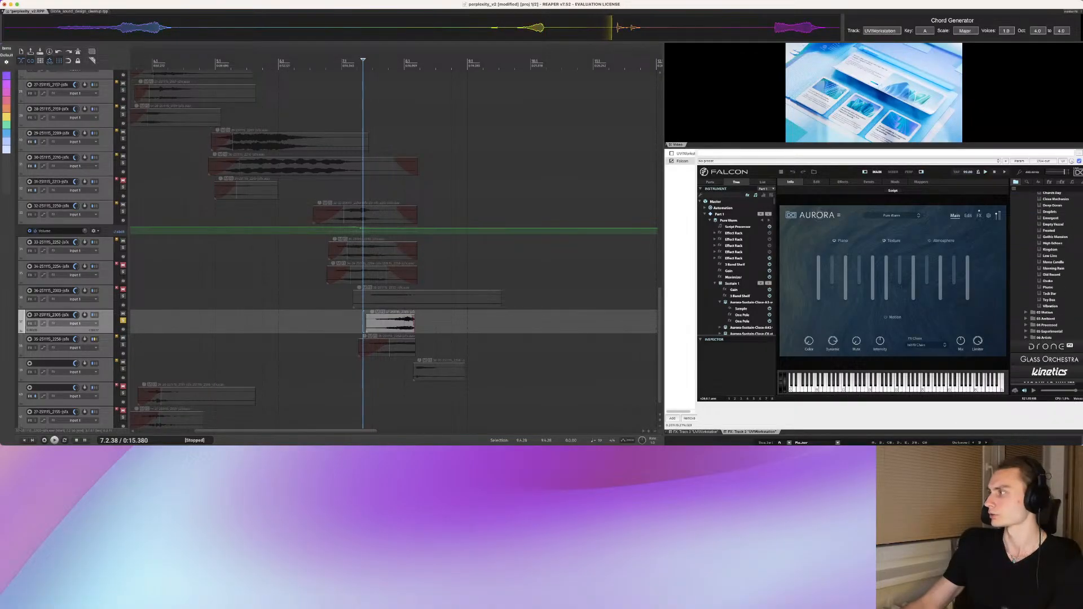
left_click(1043, 312)
left_click(1050, 325)
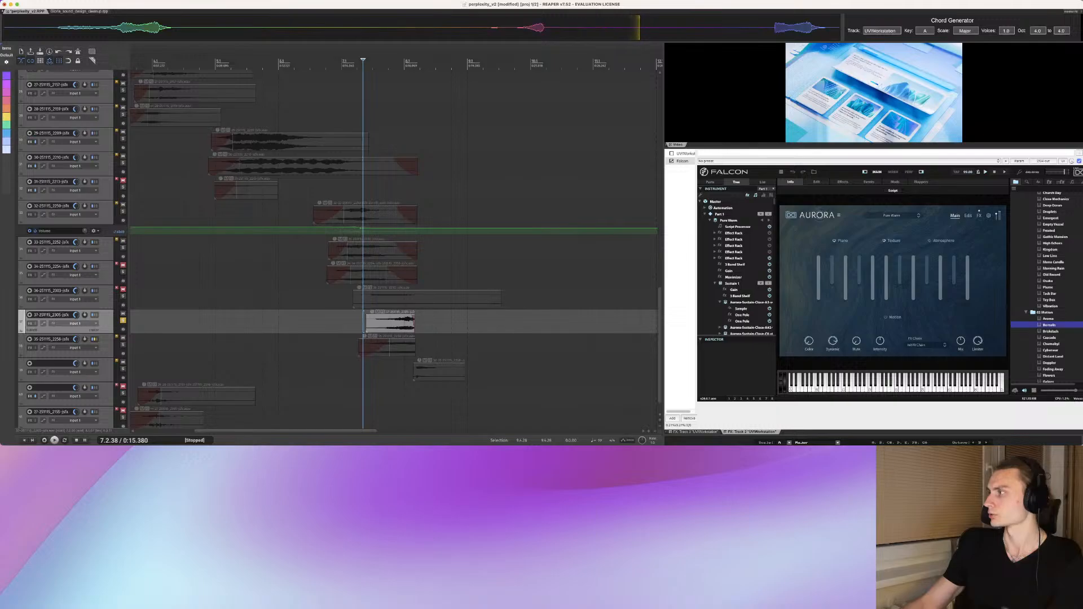
left_click(1049, 338)
key("F6")
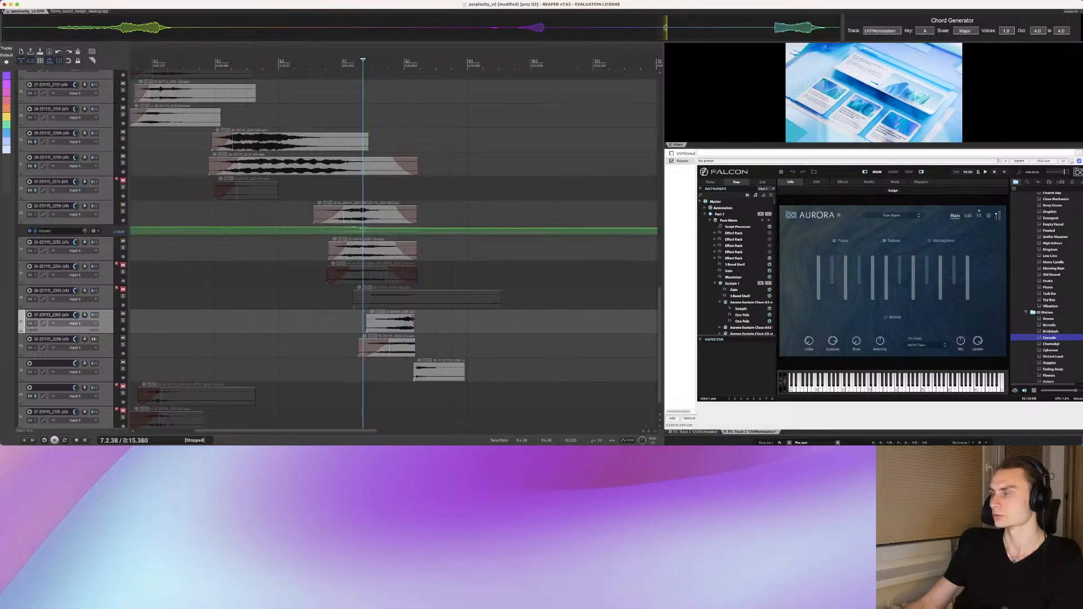
Step: Audition Aurora Motion presets from Distant Land to Flowers and load Fading Away
left_click(322, 322)
left_click(1053, 357)
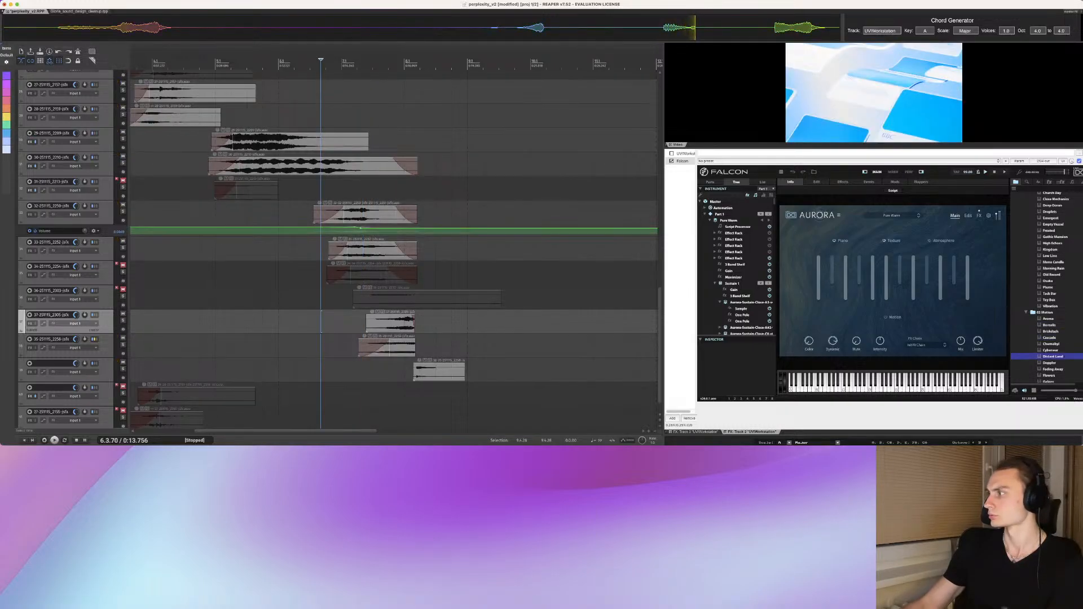
scroll(1053, 356, "down", 1)
left_click(1051, 361)
scroll(1051, 361, "down", 1)
left_click(1052, 365)
scroll(1051, 365, "down", 1)
left_click(1051, 367)
scroll(1051, 367, "down", 1)
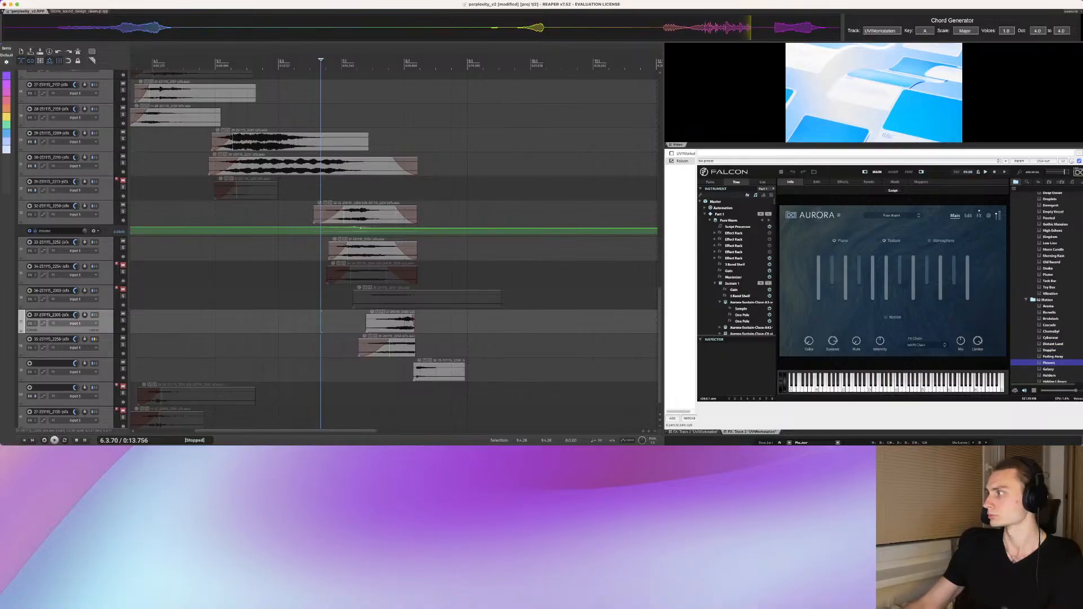
left_click(1053, 357)
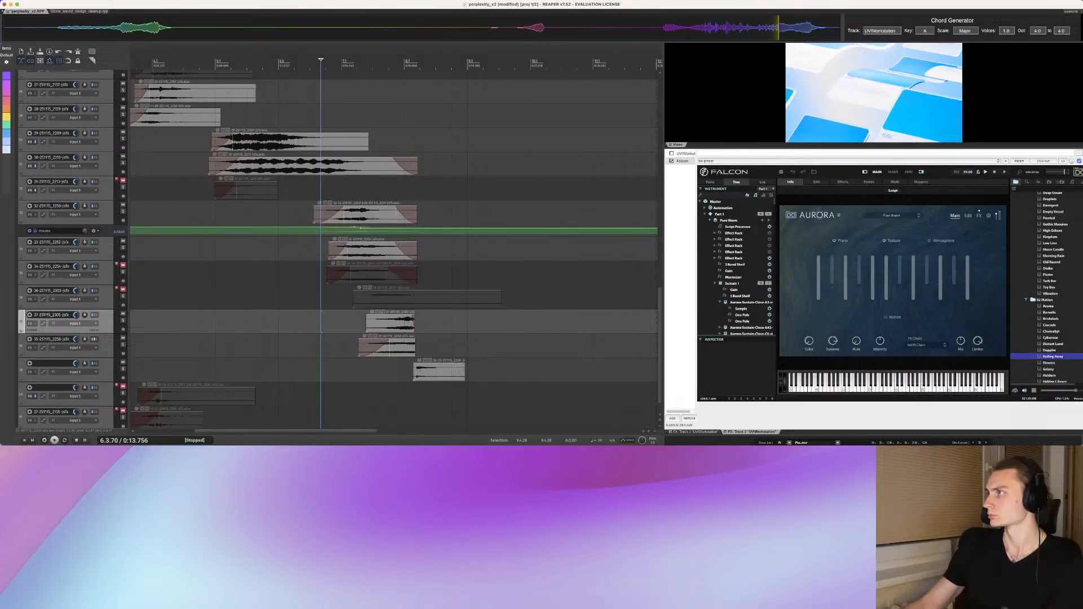
left_click(1049, 369)
scroll(1049, 369, "down", 1)
left_click(1053, 354)
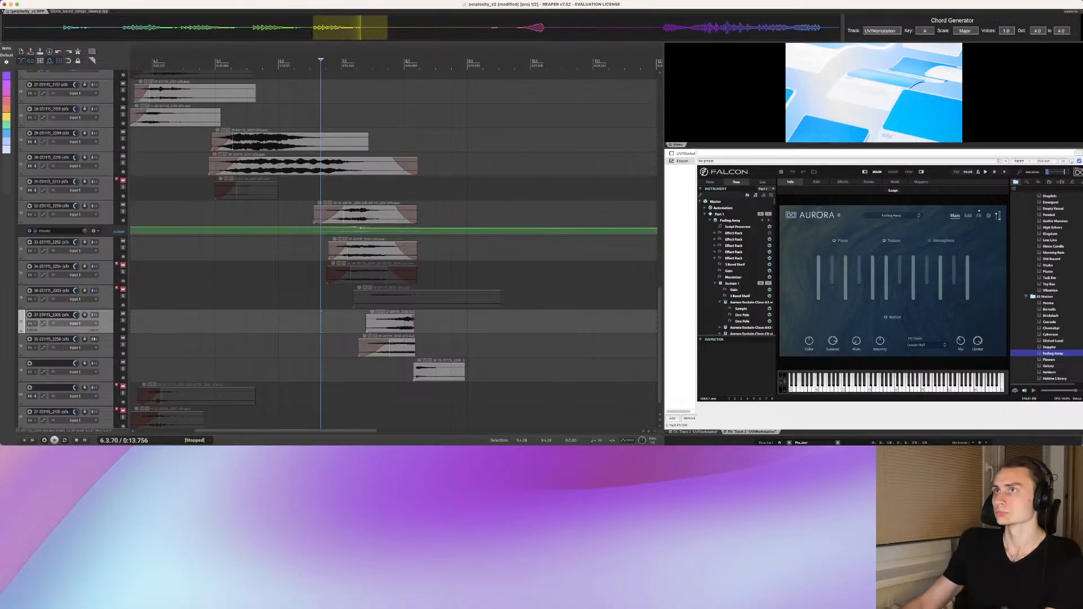
Step: Add a track below the end effect and place the captured Fading Away take on it, reversed, under the button effects
left_click(510, 274)
left_click(489, 370)
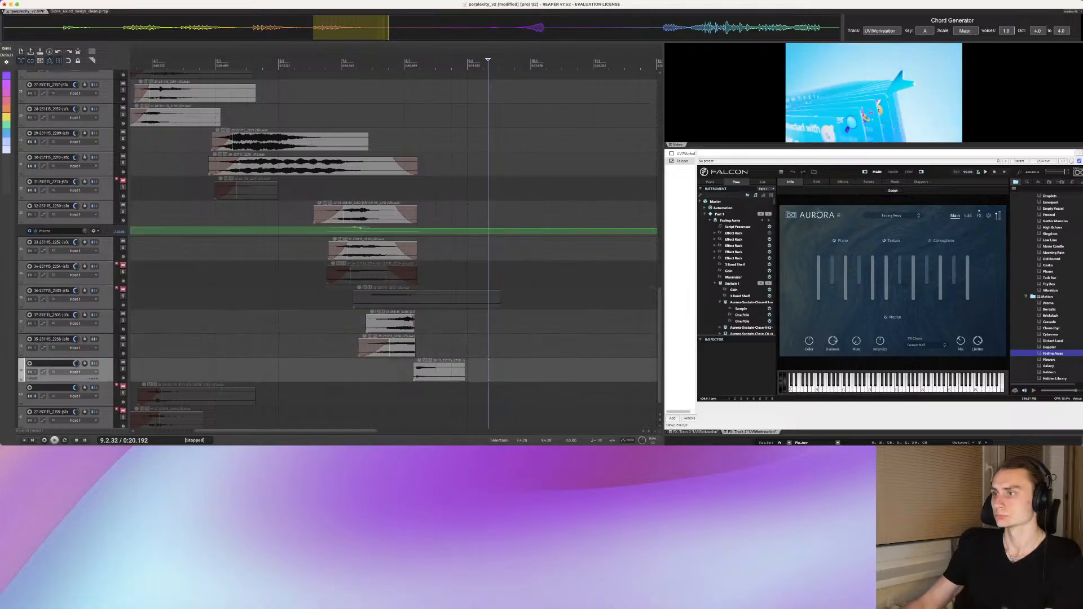
left_click_drag(351, 27, 488, 370)
key("super+t")
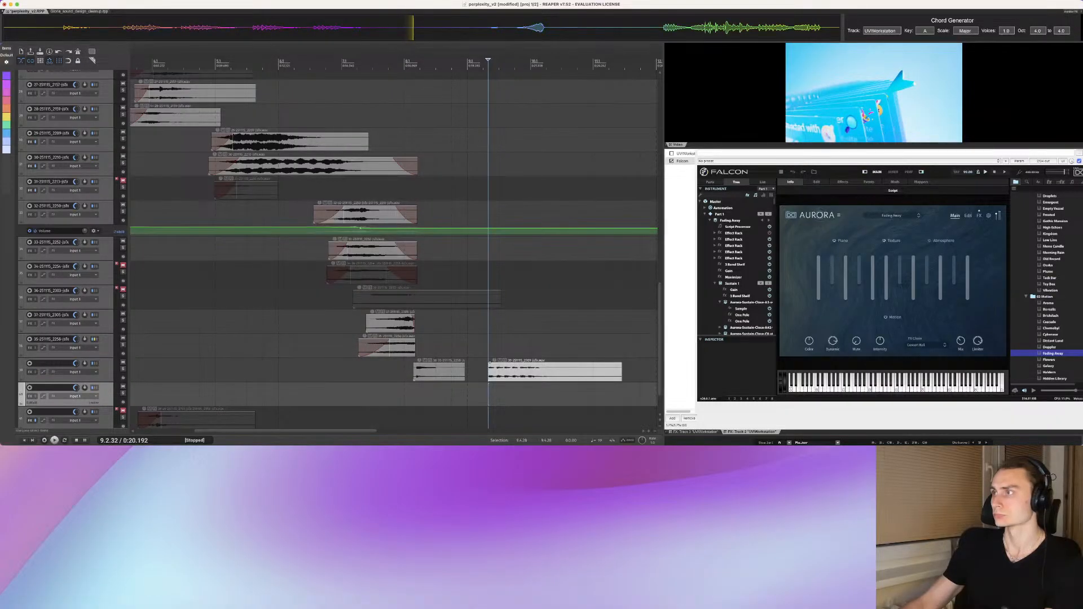
left_click_drag(490, 364, 297, 388)
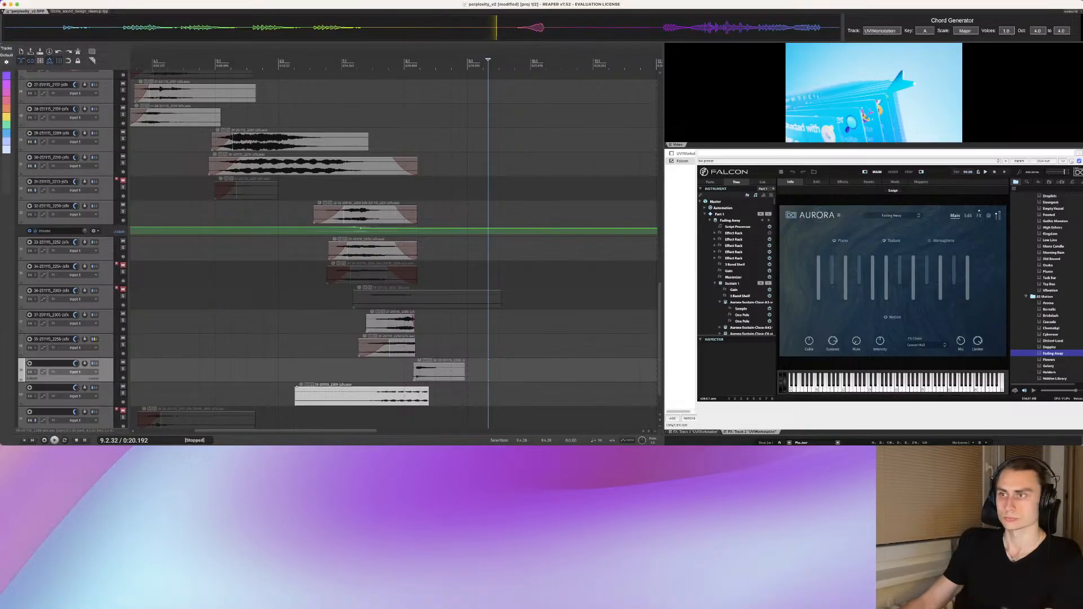
Step: Solo the reversed take's track, nudge the take slightly earlier, and play it
key("F6")
left_click(380, 398)
left_click_drag(382, 394, 379, 394)
left_click(365, 400)
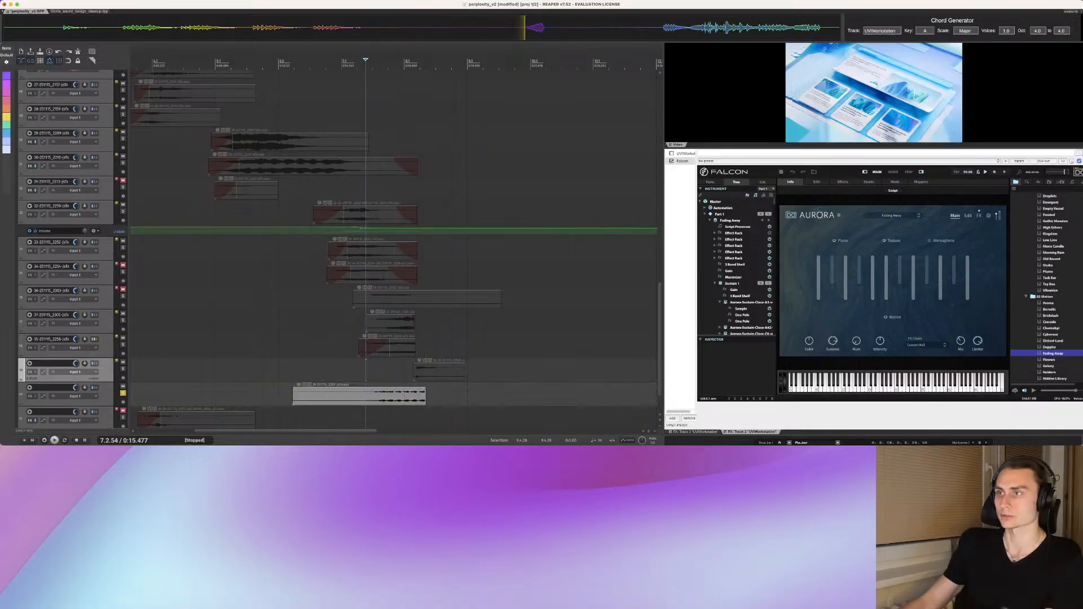
key("space")
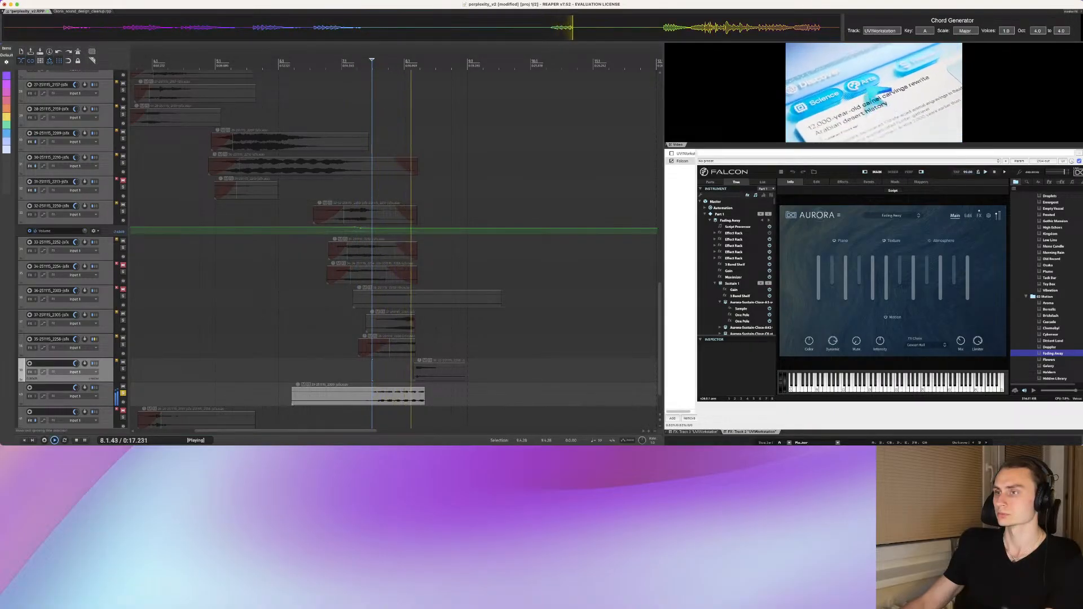
Step: Move the reversed Fading Away take further forward in time and play it from 0:14.786
key("space")
left_click_drag(293, 390, 276, 389)
key("shift+e")
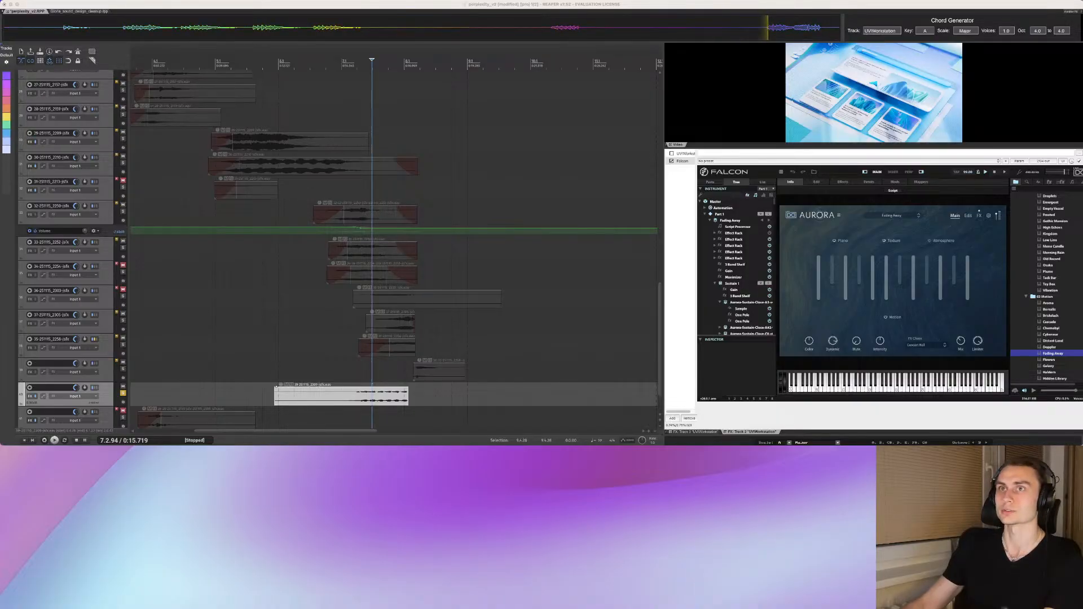
left_click(348, 371)
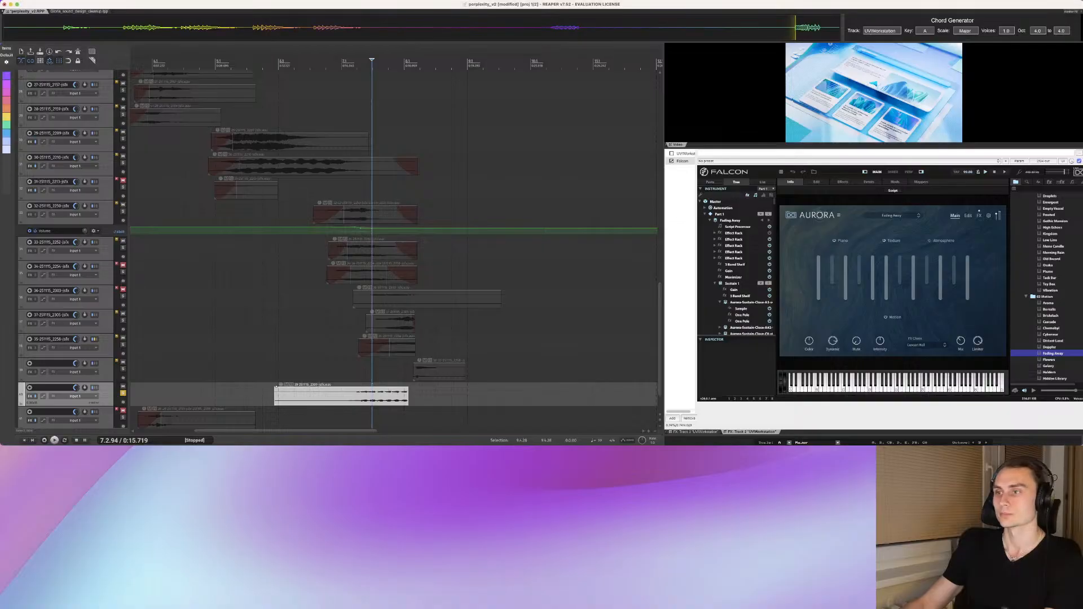
key("space")
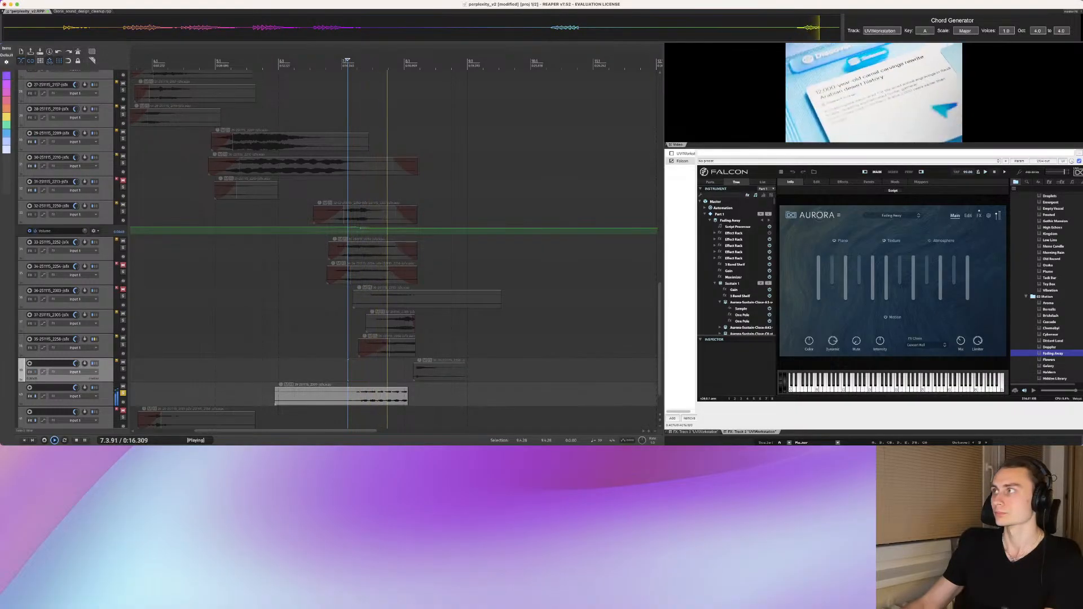
key("space")
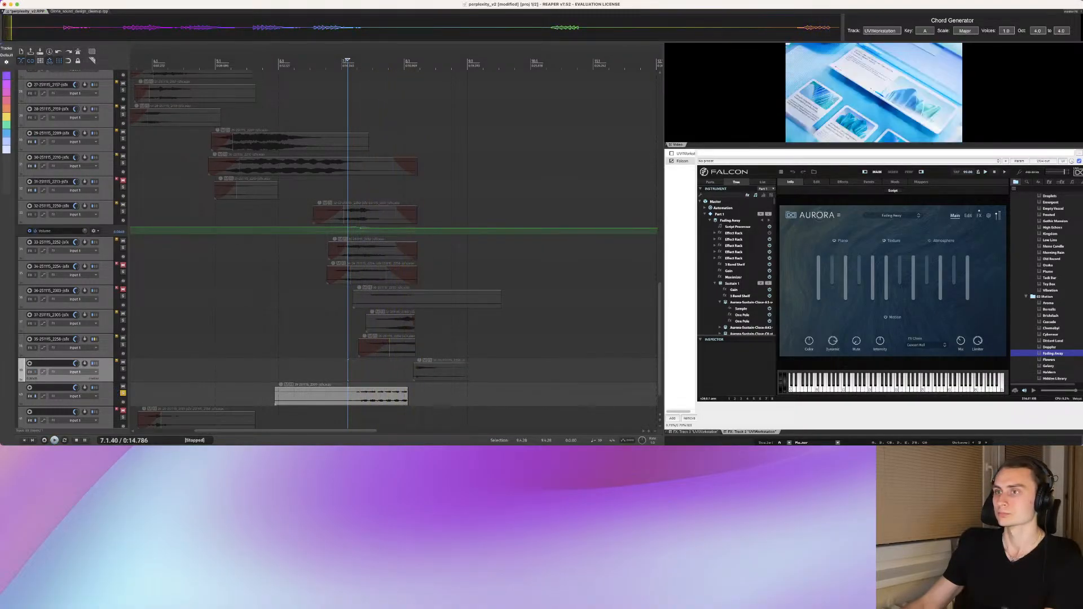
Step: Clear the solo on the reversed take's track and play the full mix from 0:14.786
left_click(123, 394)
key("space")
key("space")
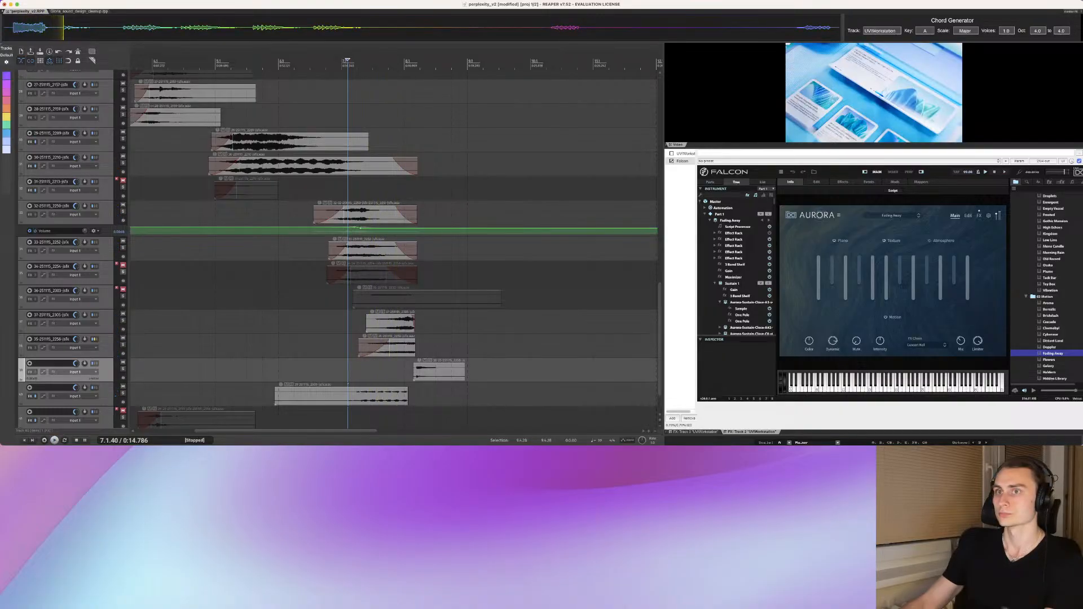
Step: Play the mix with the upper button effect's track muted, and delete the reversed Fading Away take
left_click(106, 249)
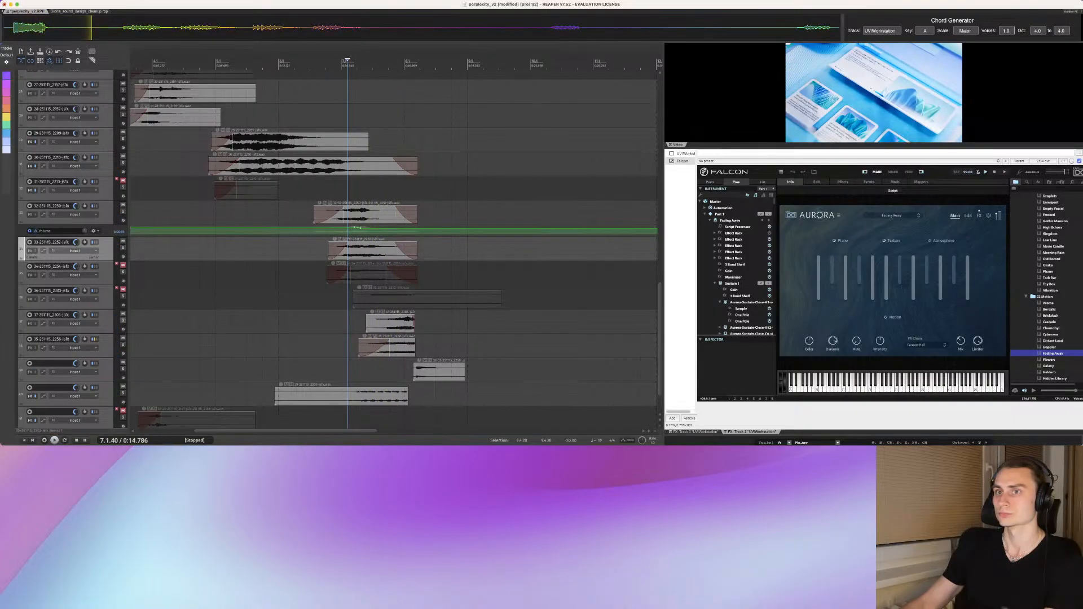
key("space")
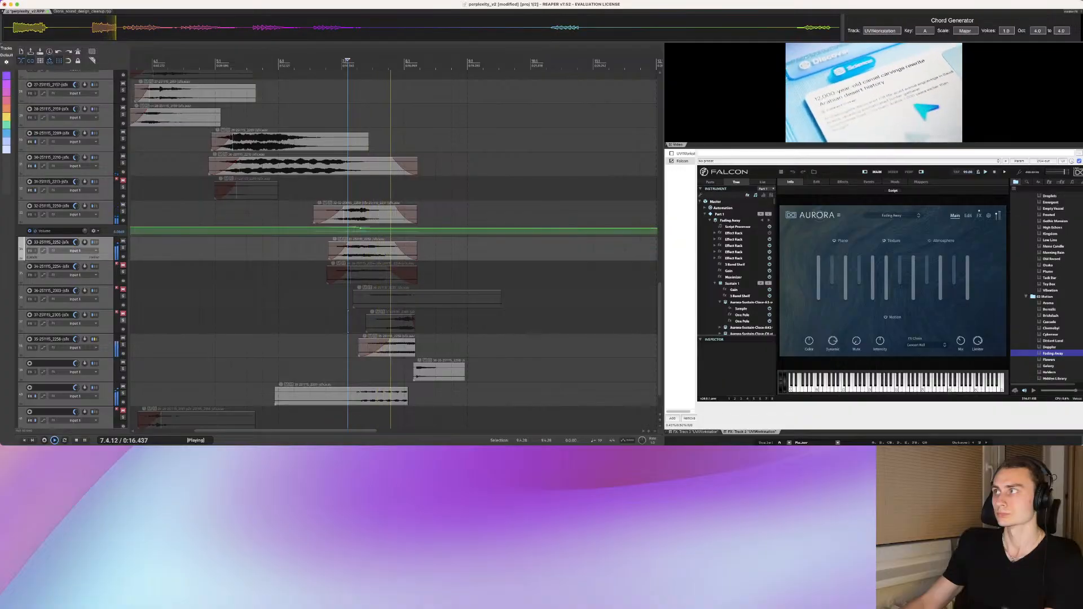
key("space")
left_click(375, 398)
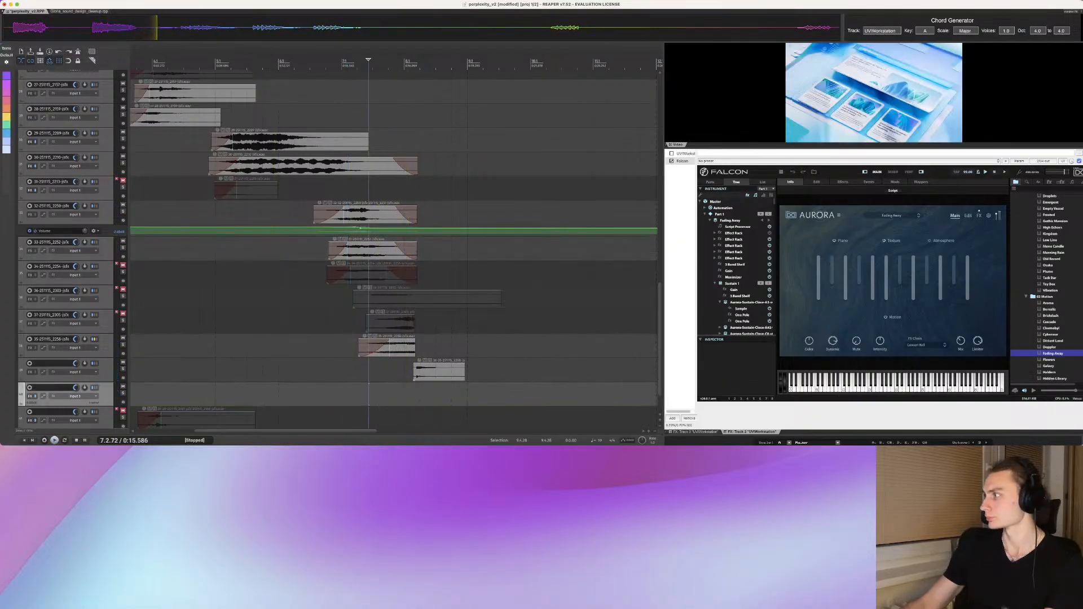
Step: Browse the rest of Aurora's Motion presets and audition several presets in its Experimental folder
left_click(1050, 360)
scroll(1050, 360, "down", 3)
left_click(1052, 341)
scroll(1052, 342, "down", 3)
left_click(1047, 357)
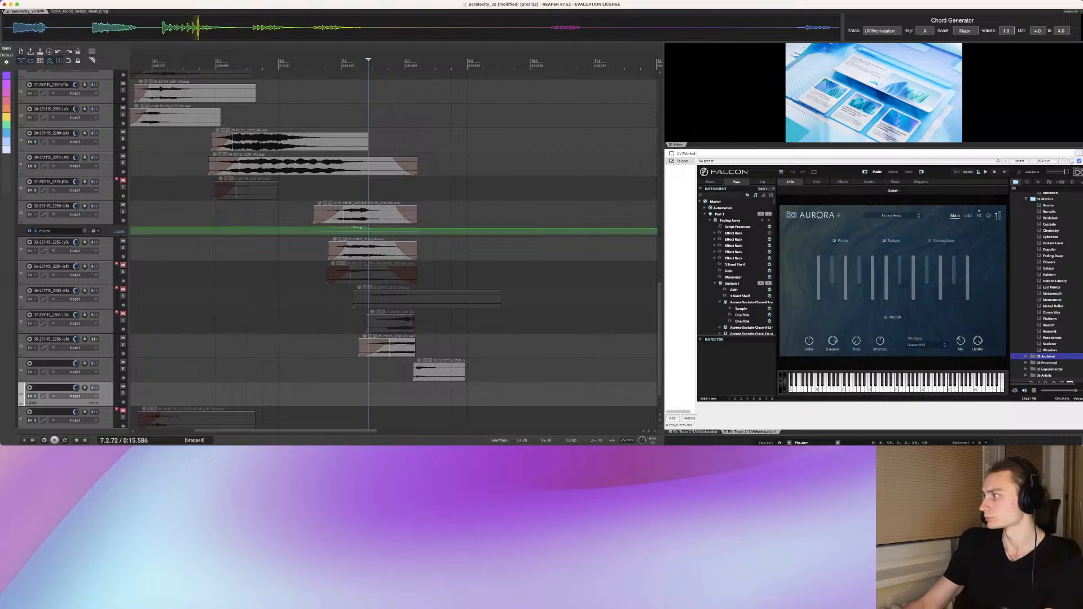
scroll(1049, 285, "down", 1)
key("Down")
key("Down")
key("Down")
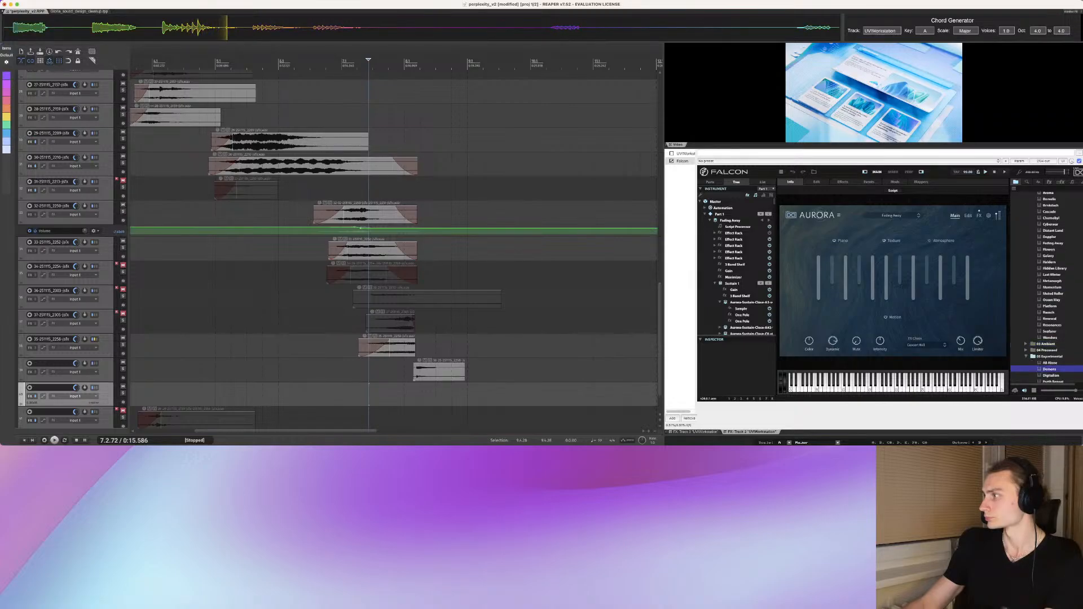
key("Up")
key("Right")
key("Down")
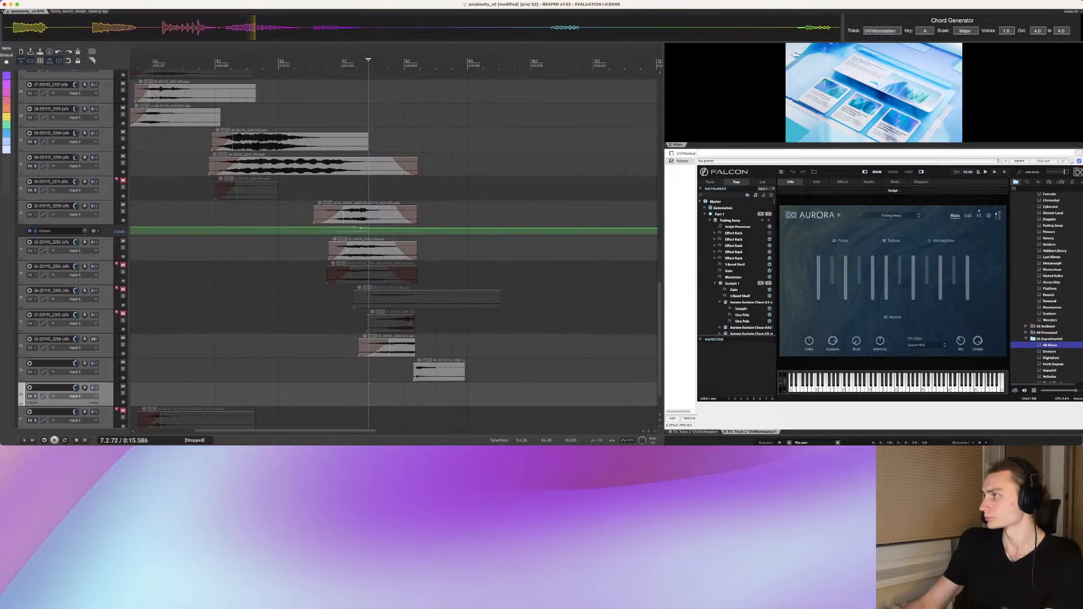
key("Down")
key("Down")
key("Down")
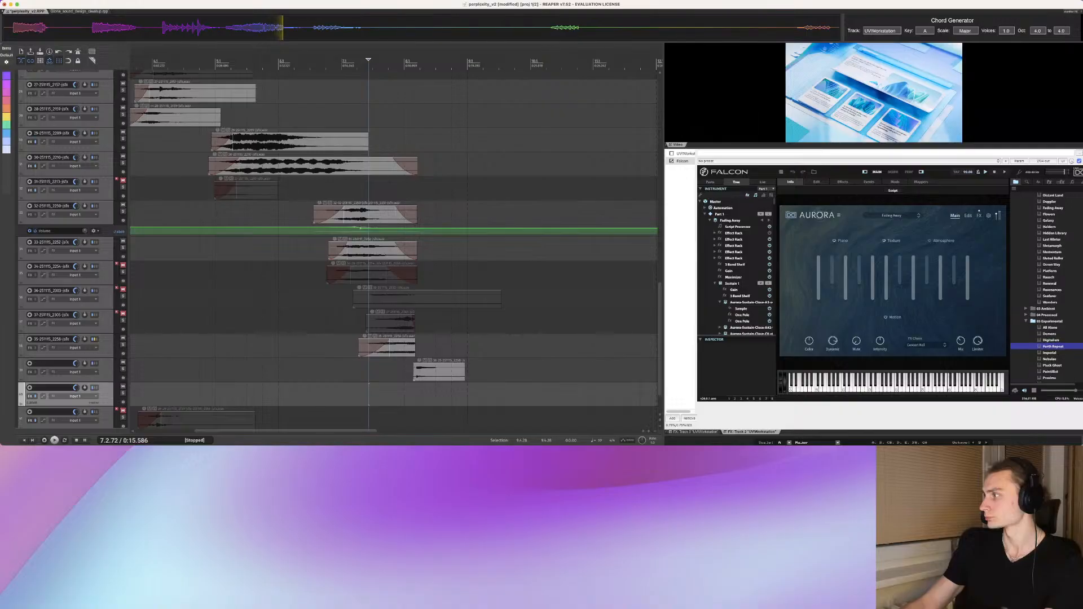
scroll(1047, 288, "up", 15)
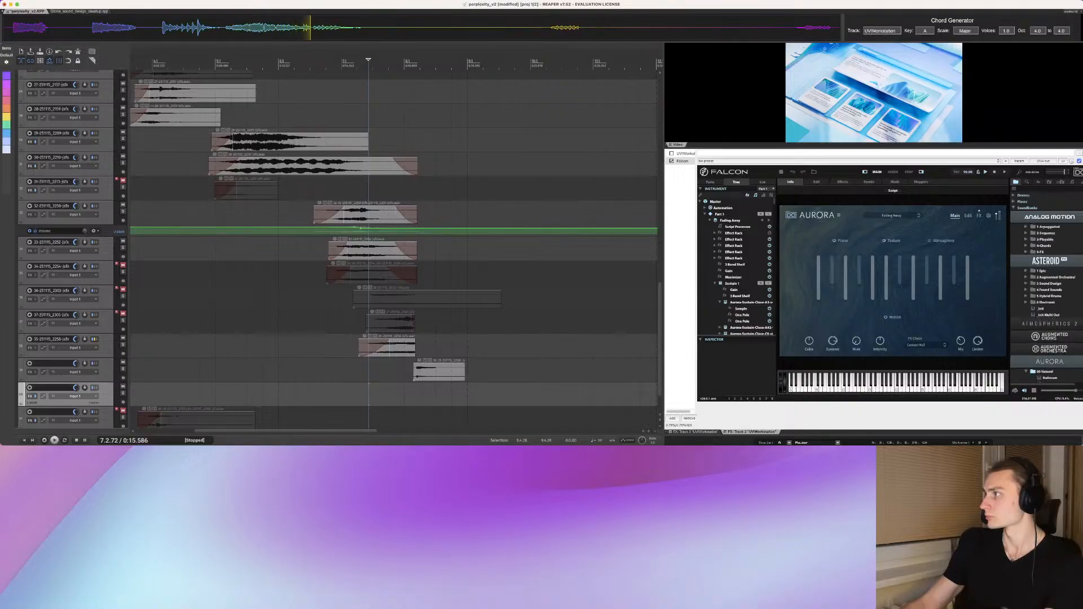
Step: Open the Augmented Choirs soundbank and audition presets in its Classical Choir folder
left_click(1049, 336)
scroll(1050, 336, "down", 2)
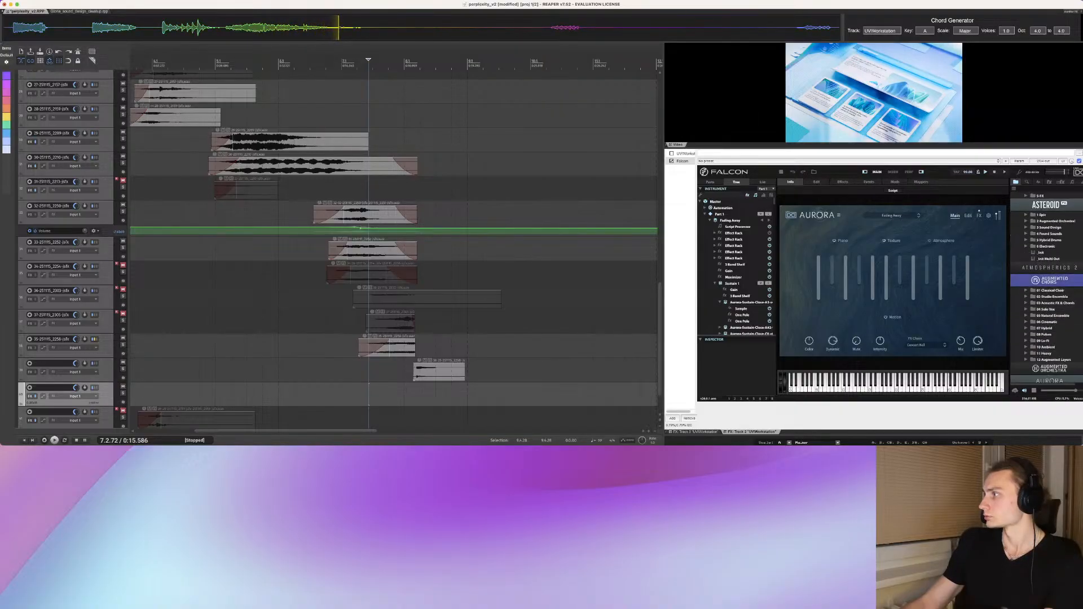
left_click(1027, 291)
left_click(1052, 297)
left_click(1051, 303)
scroll(1050, 303, "down", 1)
left_click(1051, 303)
left_click(1051, 308)
left_click(1050, 314)
scroll(1050, 315, "down", 1)
left_click(1053, 313)
scroll(1052, 313, "down", 1)
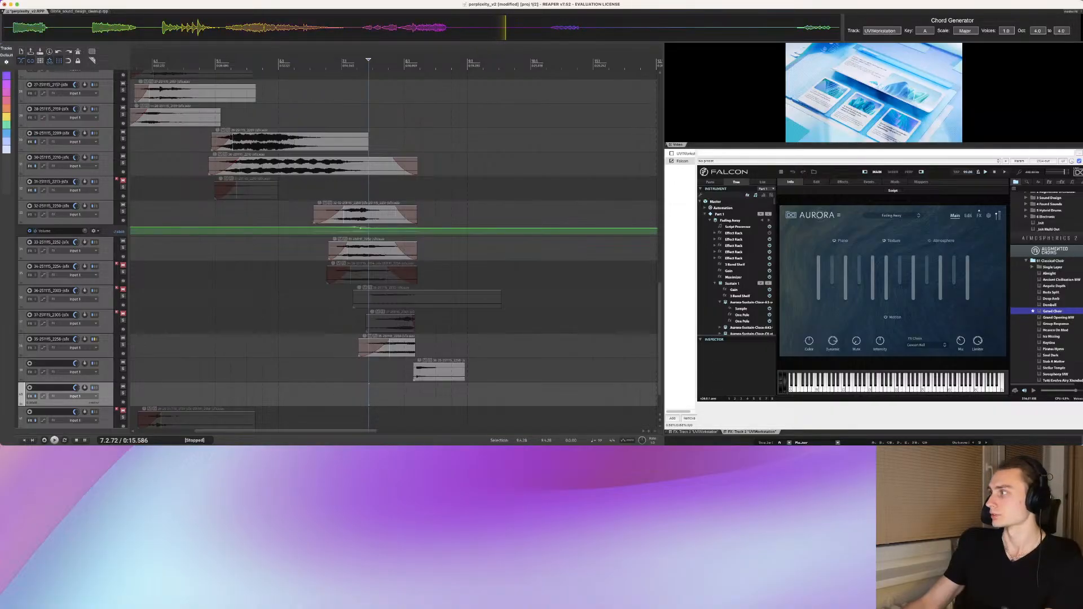
left_click(1058, 317)
left_click(1056, 324)
scroll(1055, 326, "down", 2)
left_click(1053, 328)
scroll(1053, 330, "down", 1)
left_click(1052, 332)
scroll(1052, 332, "down", 4)
Step: Open Augmented Choirs' Studio Ensemble folder and audition its presets
left_click(1027, 331)
left_click(1051, 338)
scroll(1052, 338, "down", 1)
left_click(1053, 338)
scroll(1053, 340, "down", 1)
left_click(1053, 347)
scroll(1053, 343, "down", 2)
left_click(1053, 341)
scroll(1054, 342, "down", 4)
left_click(1054, 344)
scroll(1055, 344, "down", 4)
Step: Open Augmented Choirs' Vox folder, audition its first presets, and load Airy & Solemn
left_click(1026, 355)
left_click(1053, 361)
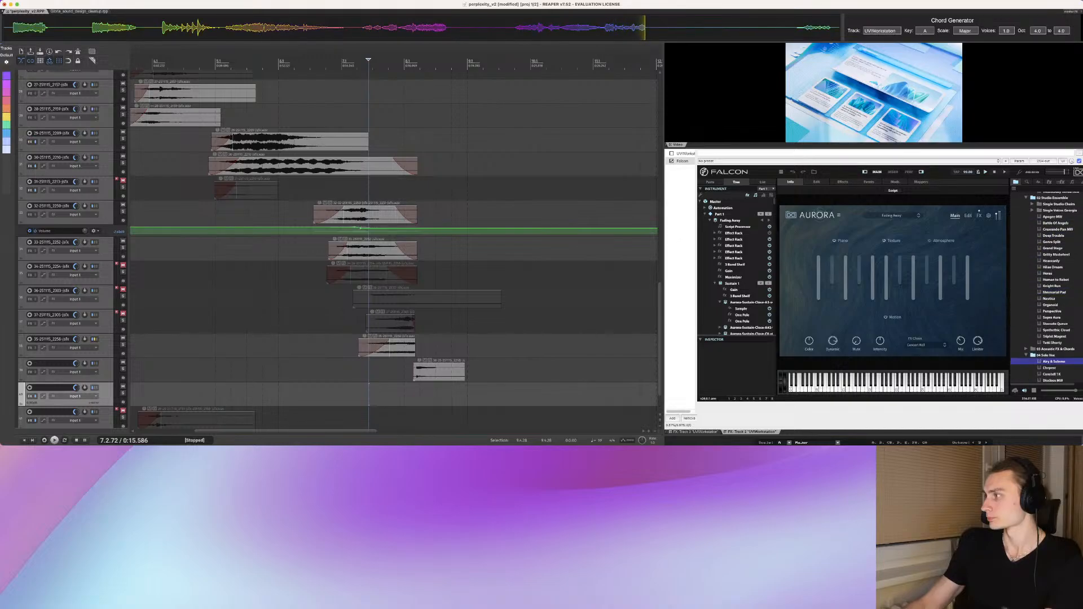
scroll(1053, 362, "down", 4)
left_click(1053, 316)
left_click(1054, 310)
left_click(1054, 328)
left_click(1053, 310)
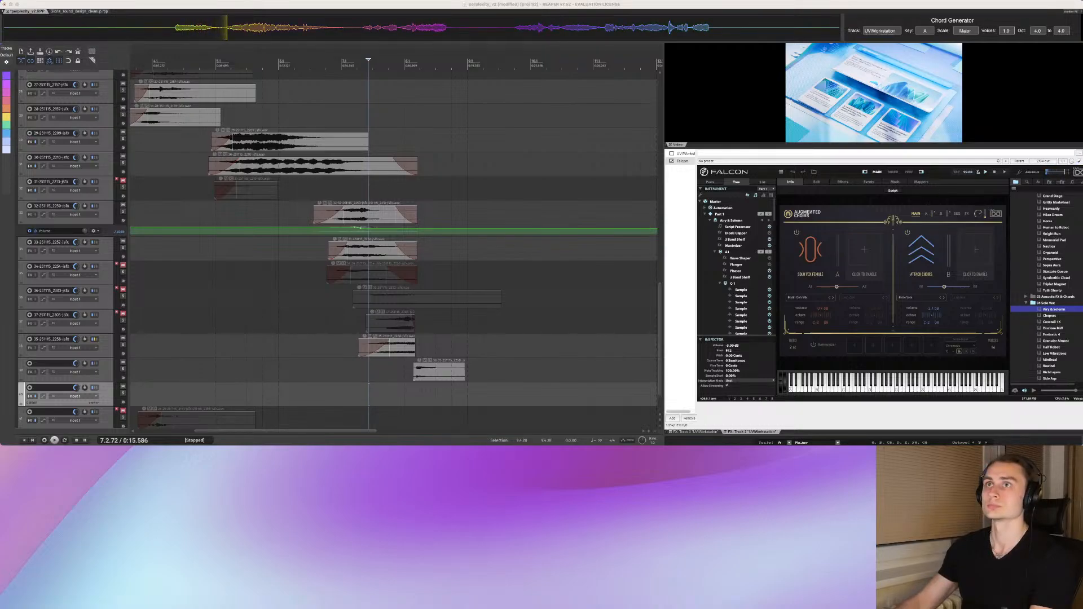
Step: Place the captured Airy & Solemn take, reversed, on the empty track under the button effects, and play it soloed
left_click_drag(173, 28, 241, 28)
left_click_drag(369, 390, 295, 390)
key("space")
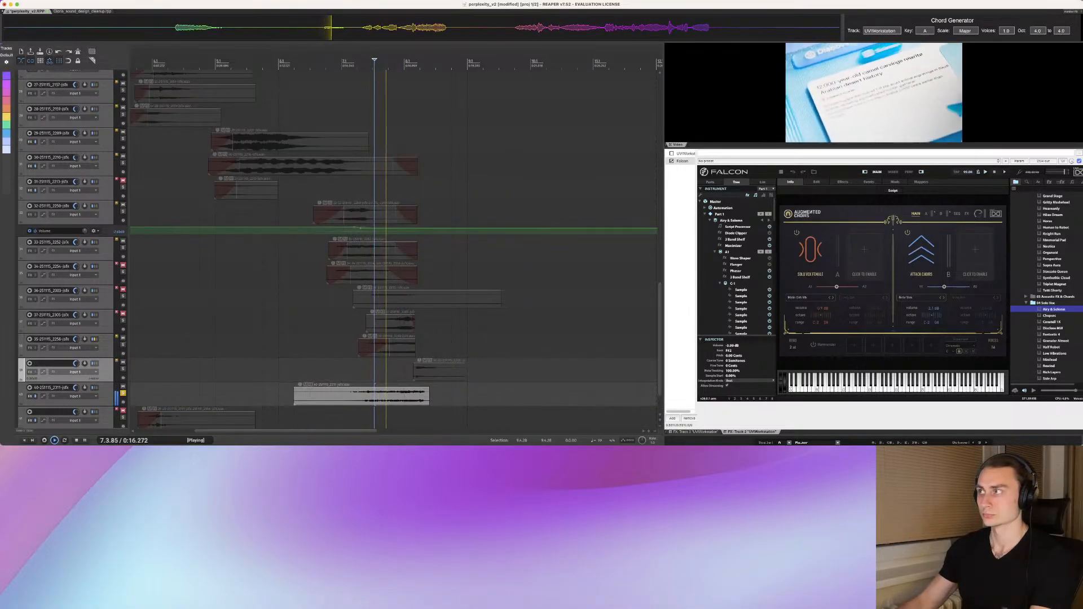
key("space")
Step: Shift the reversed choir take earlier and trim its start to about 0:14.7 with a long fade-in
mouse_move(401, 390)
left_mouse_down()
mouse_move(391, 390)
mouse_move(410, 390)
left_mouse_up()
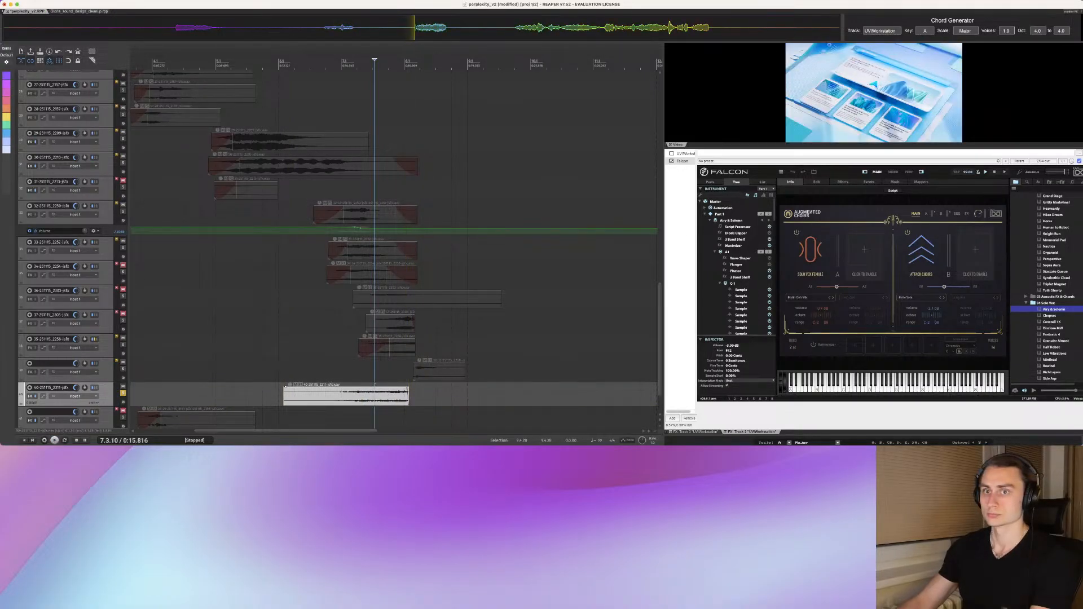
key("super+Tab")
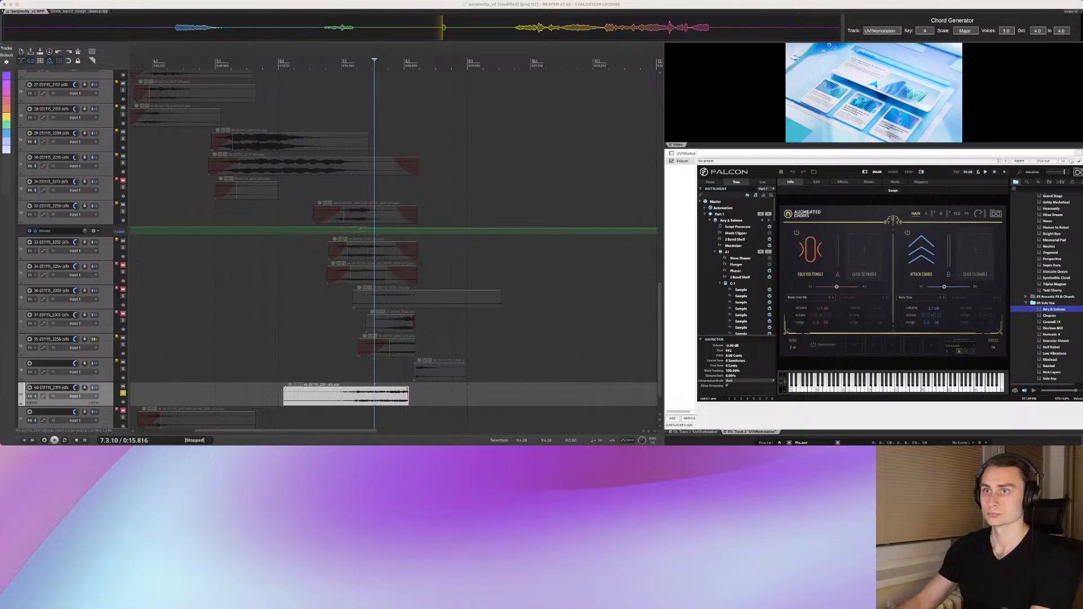
left_click(345, 370)
left_click_drag(284, 390, 388, 388)
left_click(388, 396)
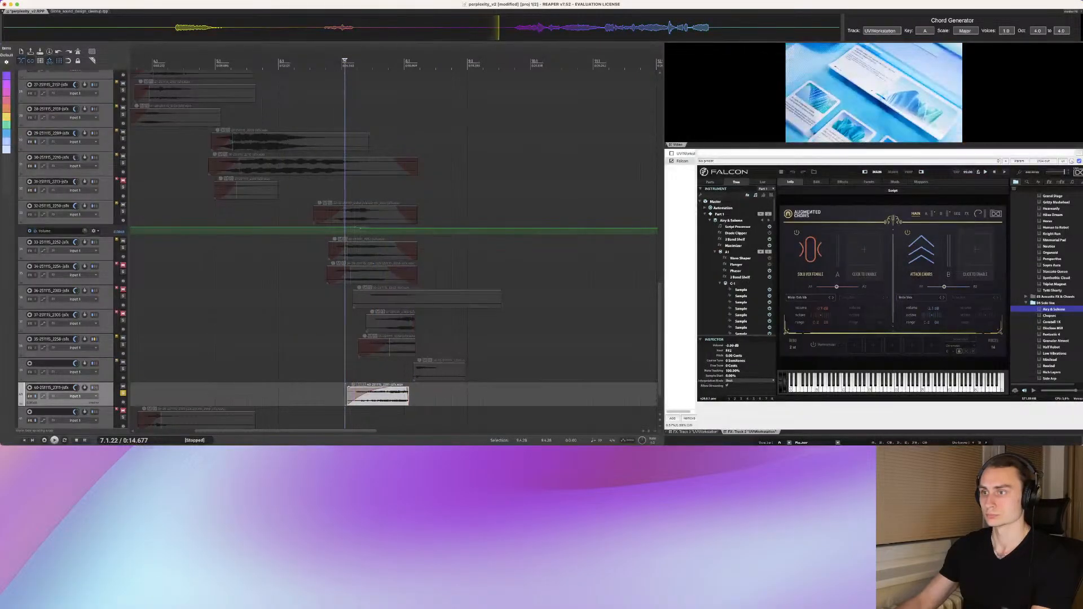
Step: Play the trimmed choir take from 0:14.677, clear its track's solo, and replay it in the full mix
key("space")
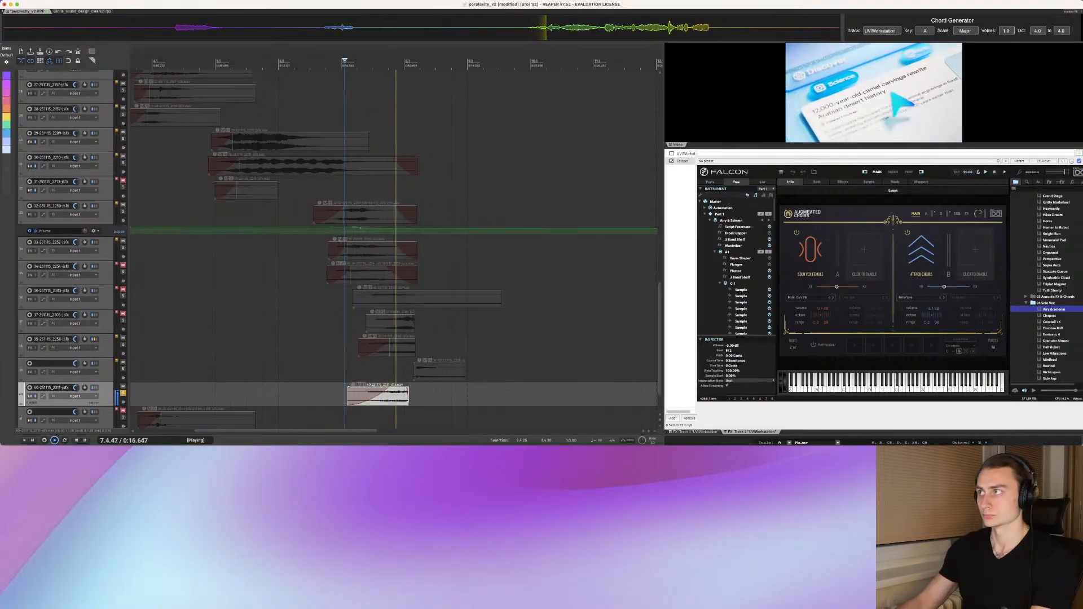
key("space")
left_click(123, 394)
key("space")
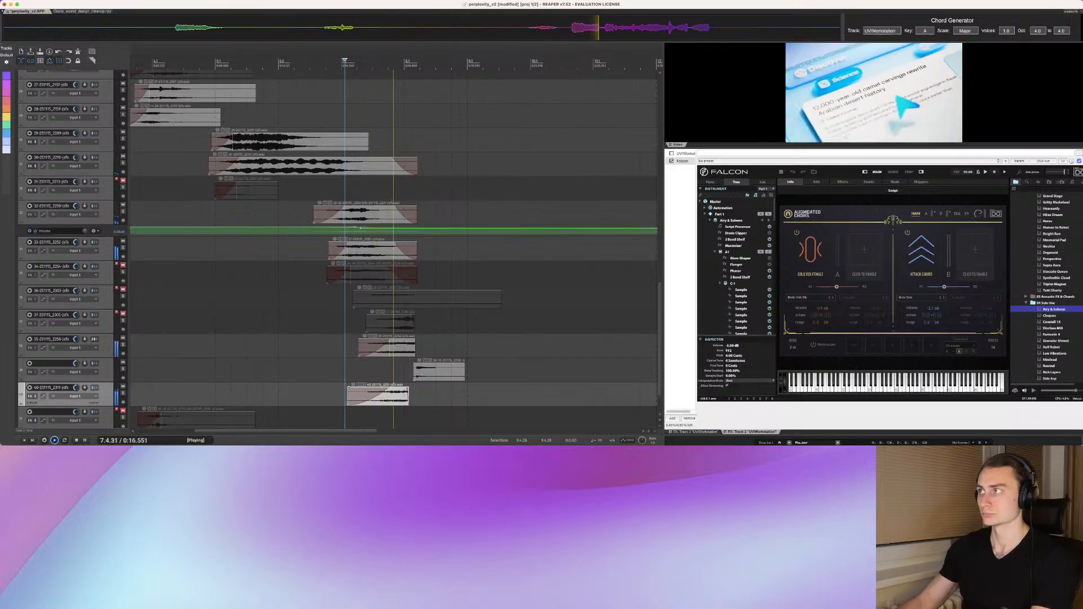
key("space")
Step: Move the choir take slightly later to end with the button effect above, and play the mix from 0:14.677
left_click_drag(348, 387, 355, 387)
key("space")
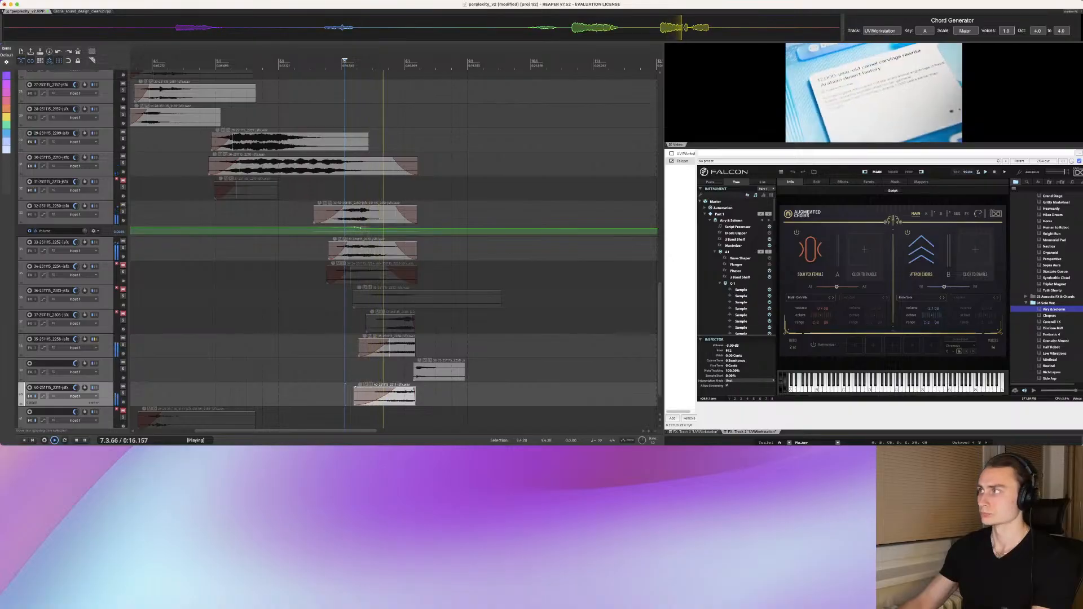
key("space")
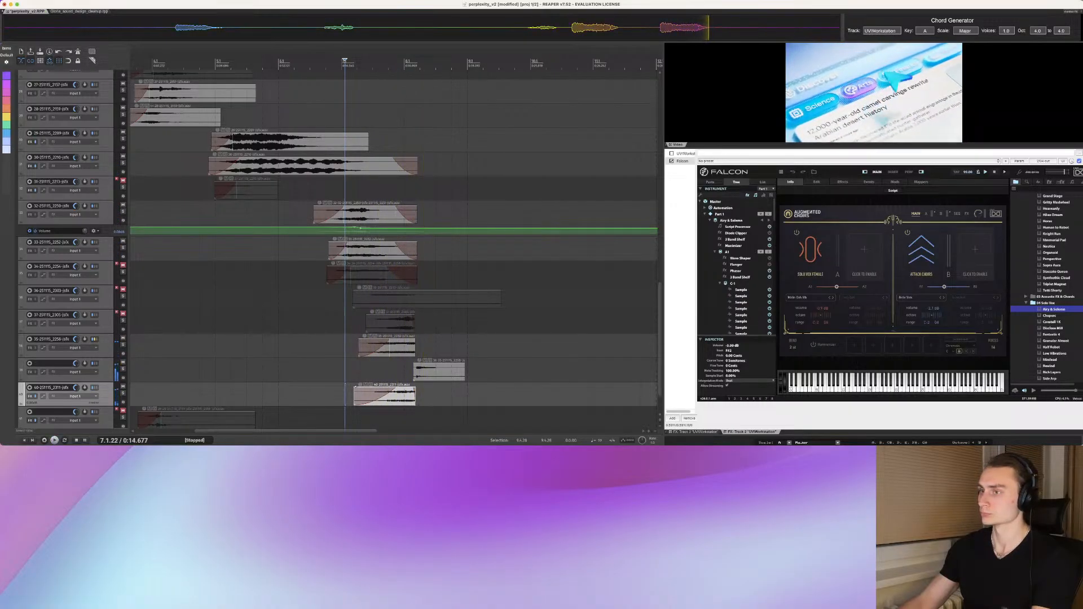
scroll(353, 387, "up", 2)
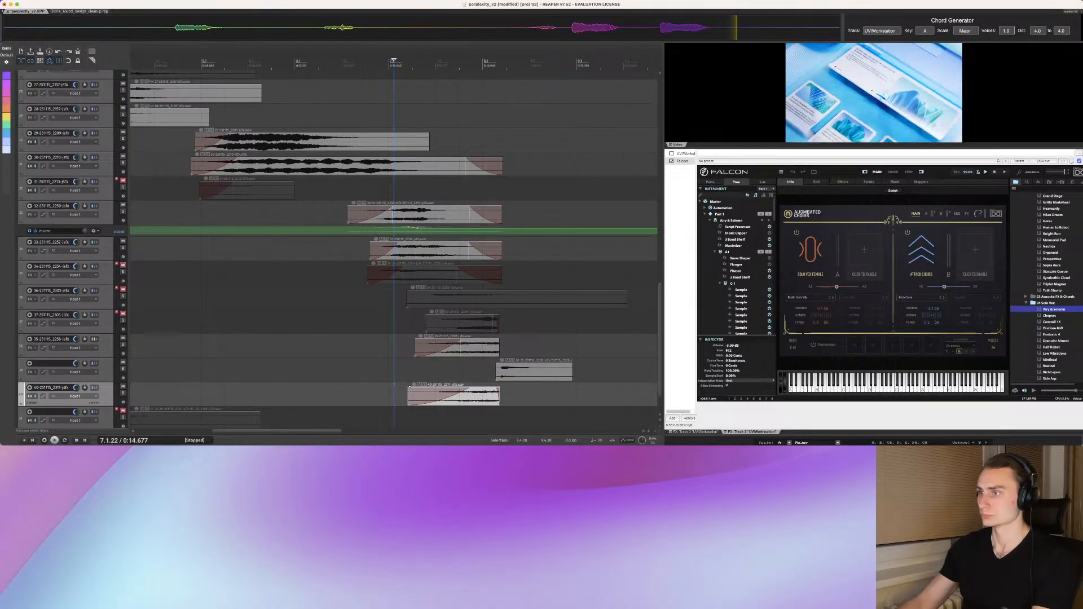
Step: Play the mix from 0:14.677 and audition chords on the Airy & Solemn preset
key("space")
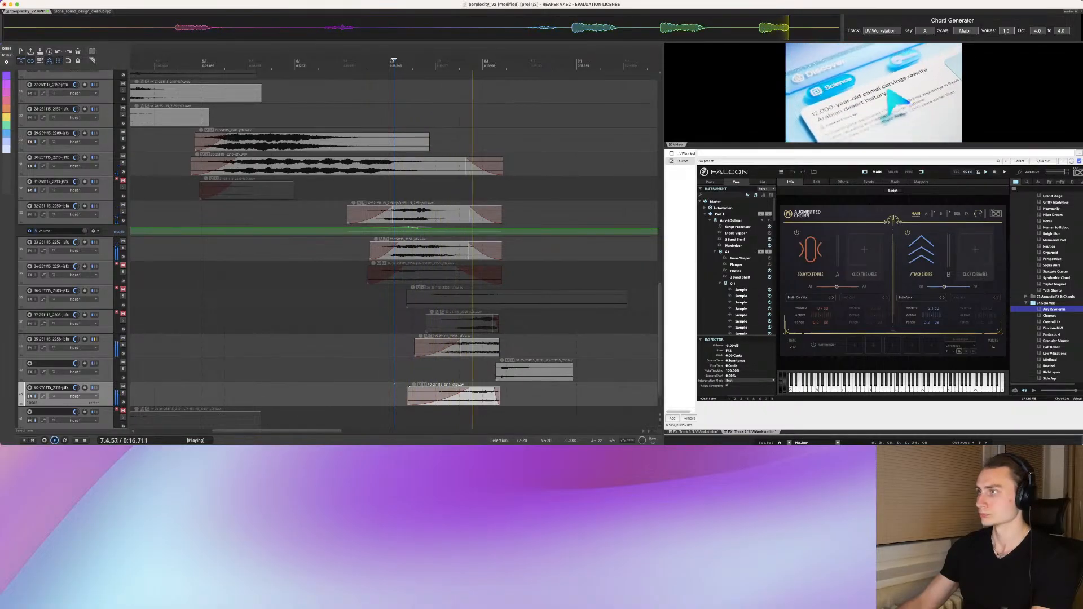
key("space")
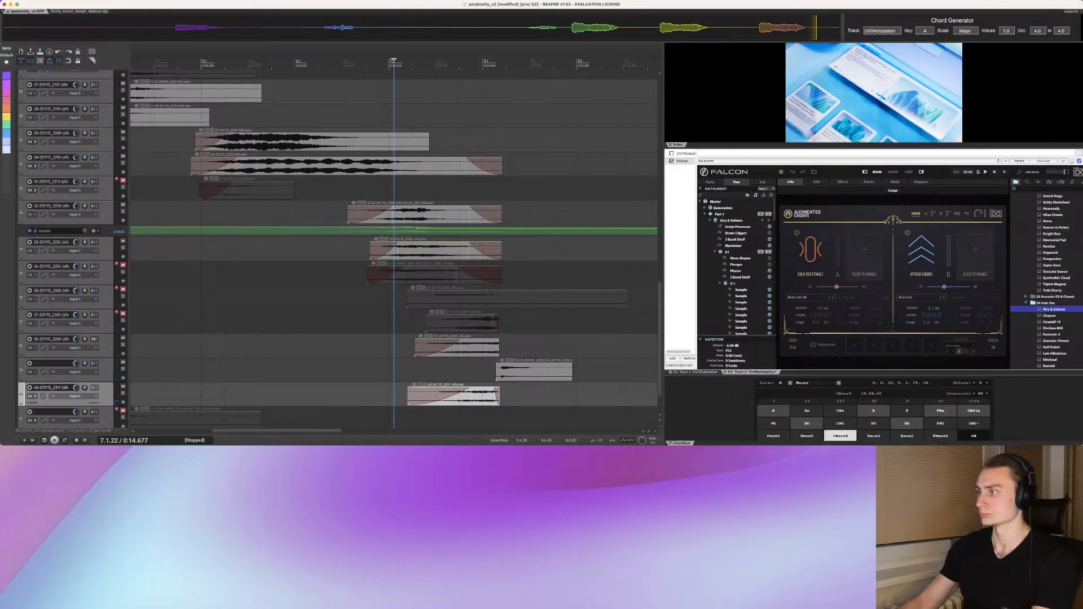
key("3")
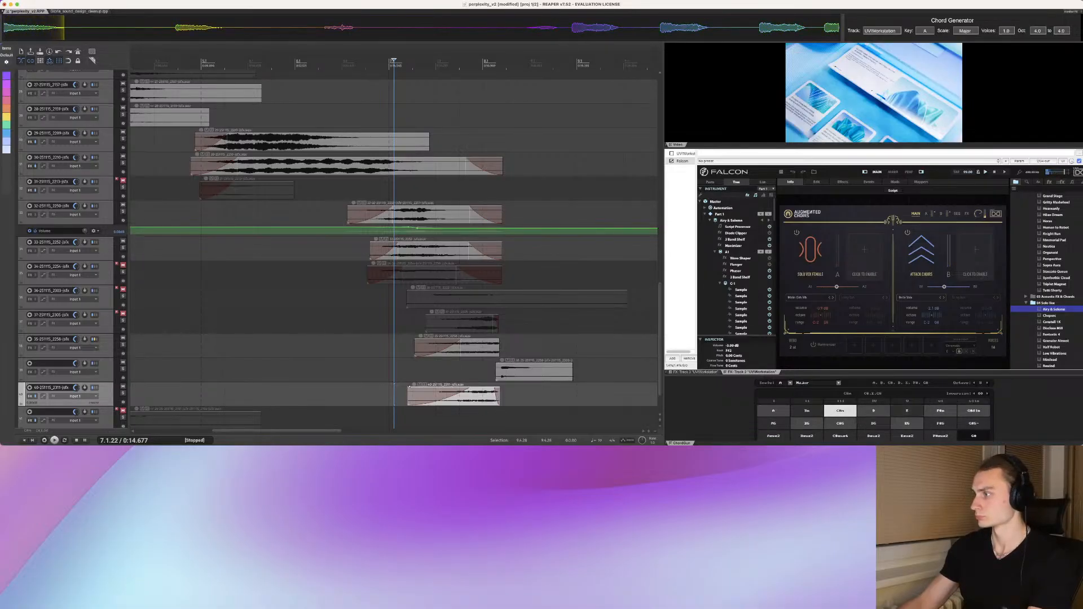
left_click(874, 424)
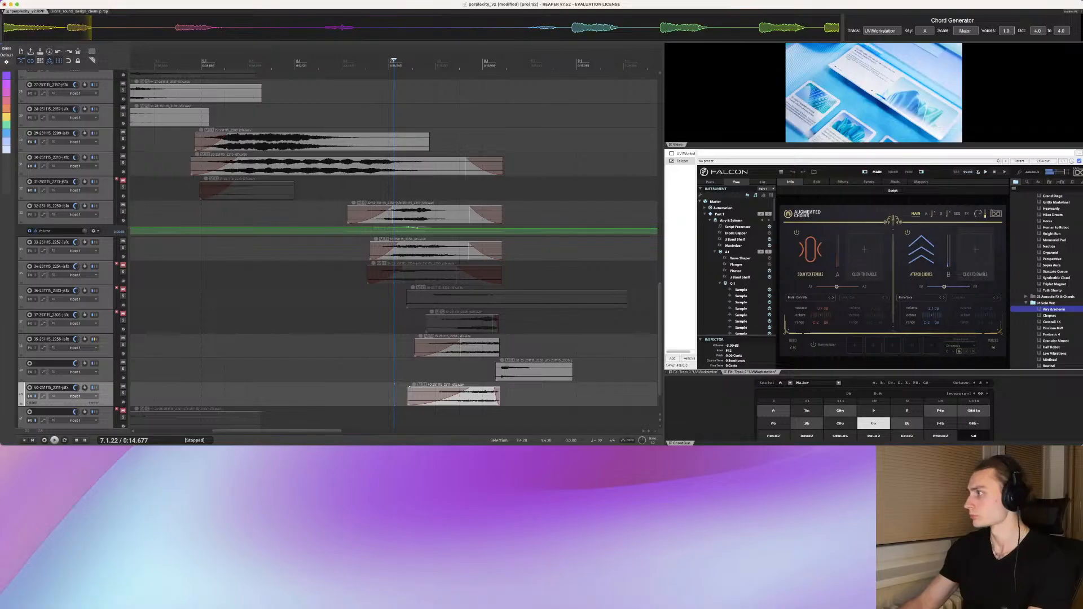
Step: Collapse the Asteroid and Analog Motion soundbanks in Falcon's library and look through the Augmented Choirs presets
scroll(1047, 280, "up", 10)
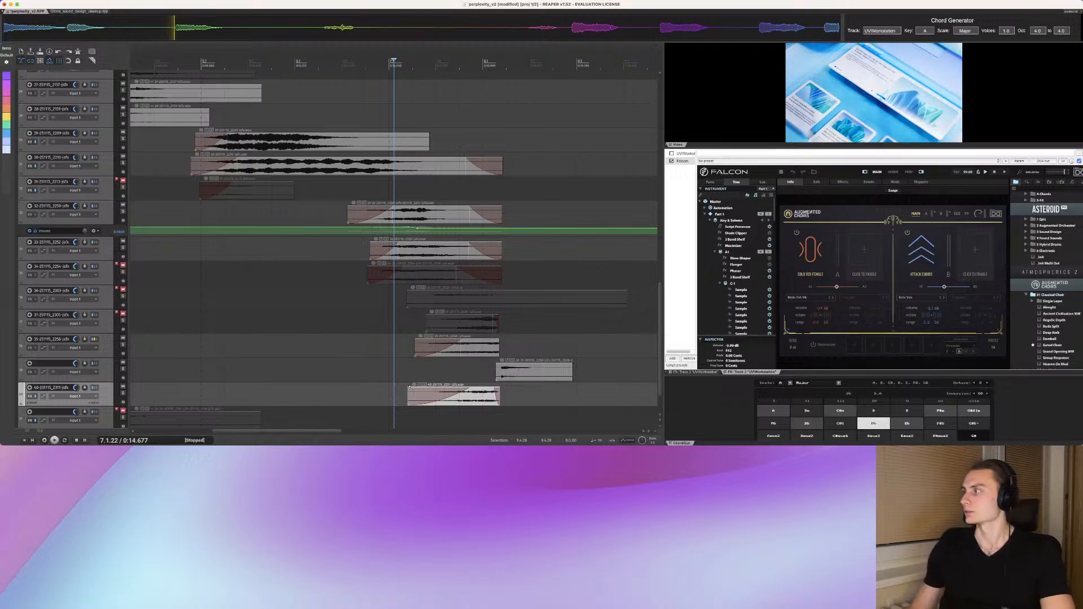
scroll(1047, 279, "up", 3)
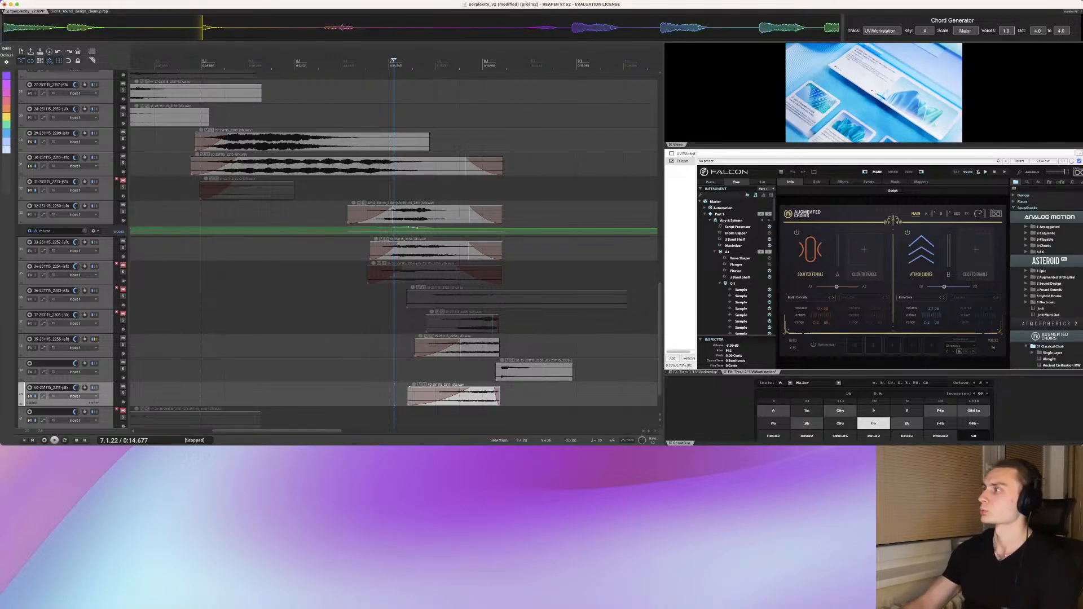
left_click(1047, 261)
left_click(1049, 217)
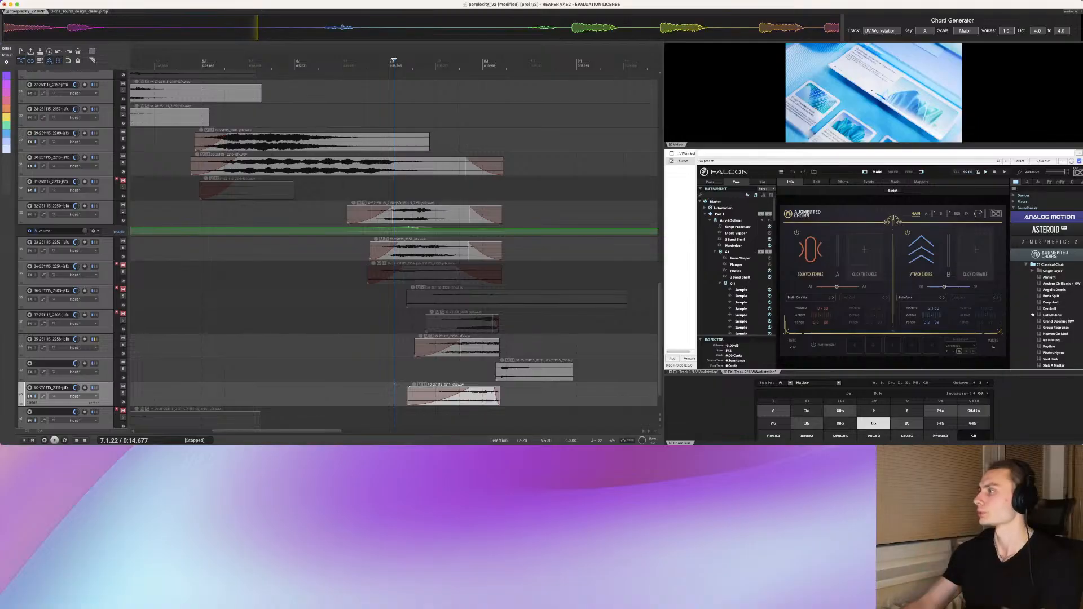
scroll(1050, 291, "down", 5)
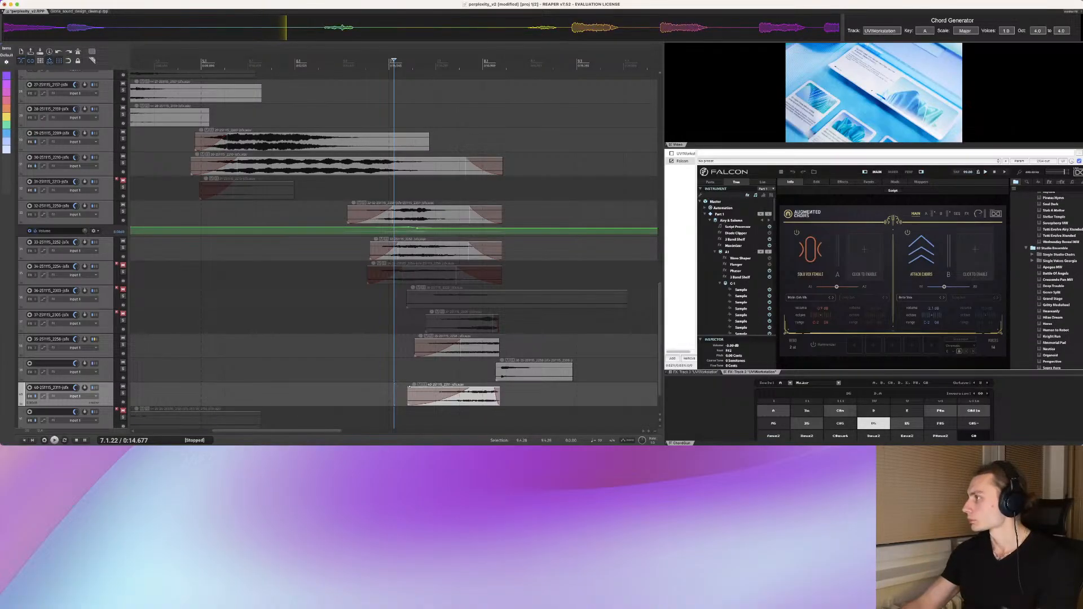
scroll(1049, 294, "up", 8)
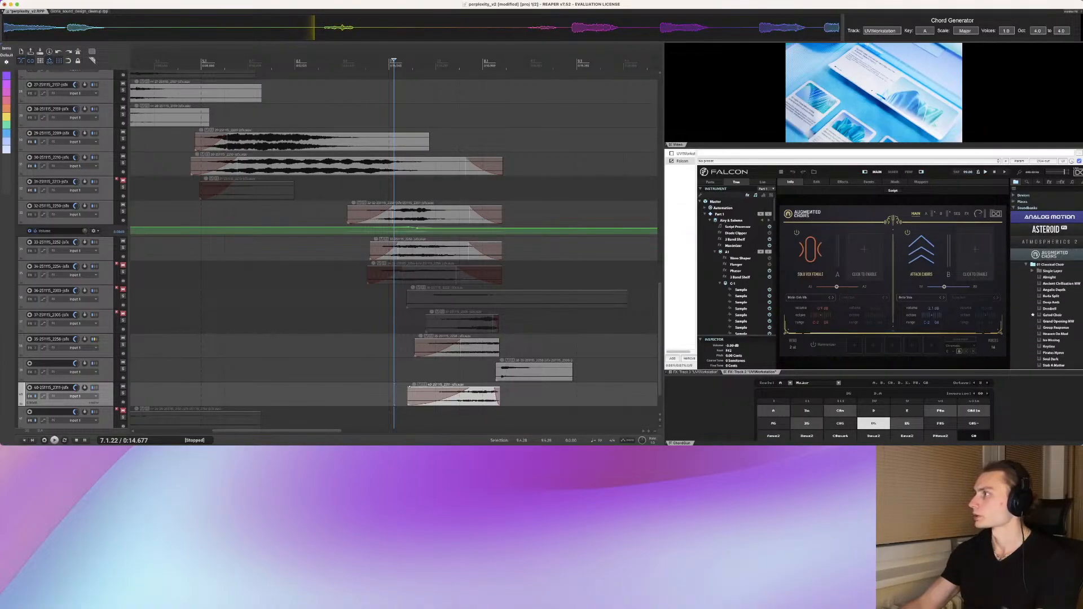
Step: Look through the Glass Orchestra soundbank and its 01 Gamelan category in Falcon's full file browser, closing it when done
left_click(814, 172)
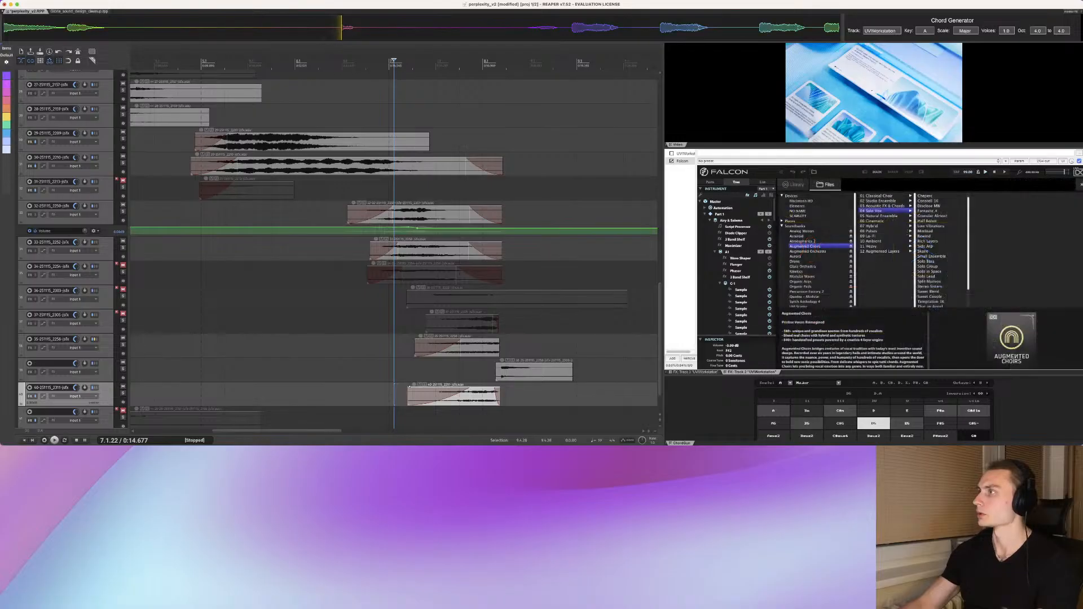
scroll(820, 251, "down", 1)
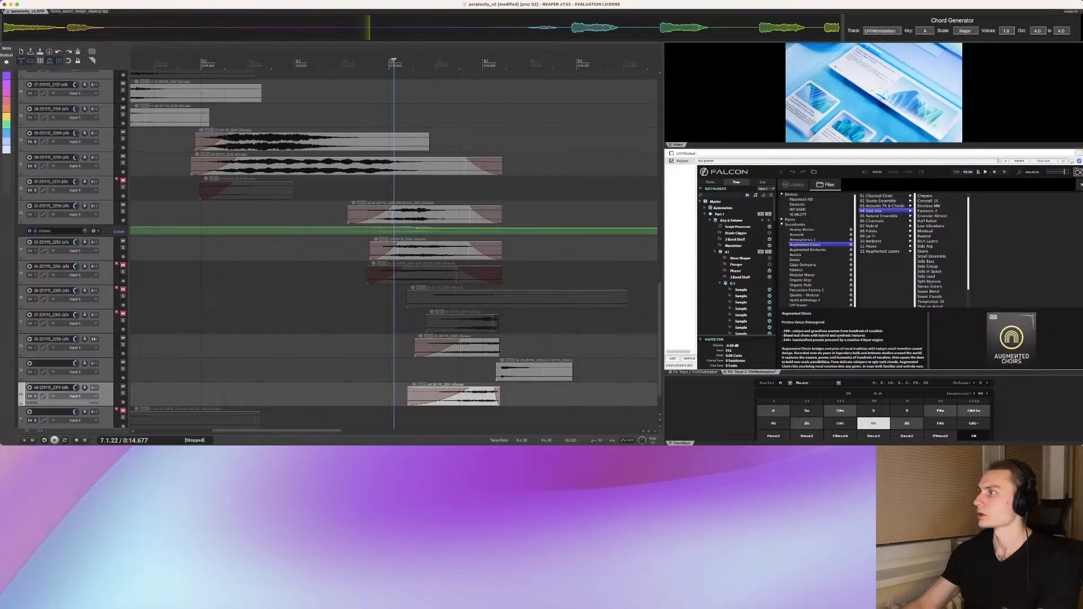
left_click(804, 265)
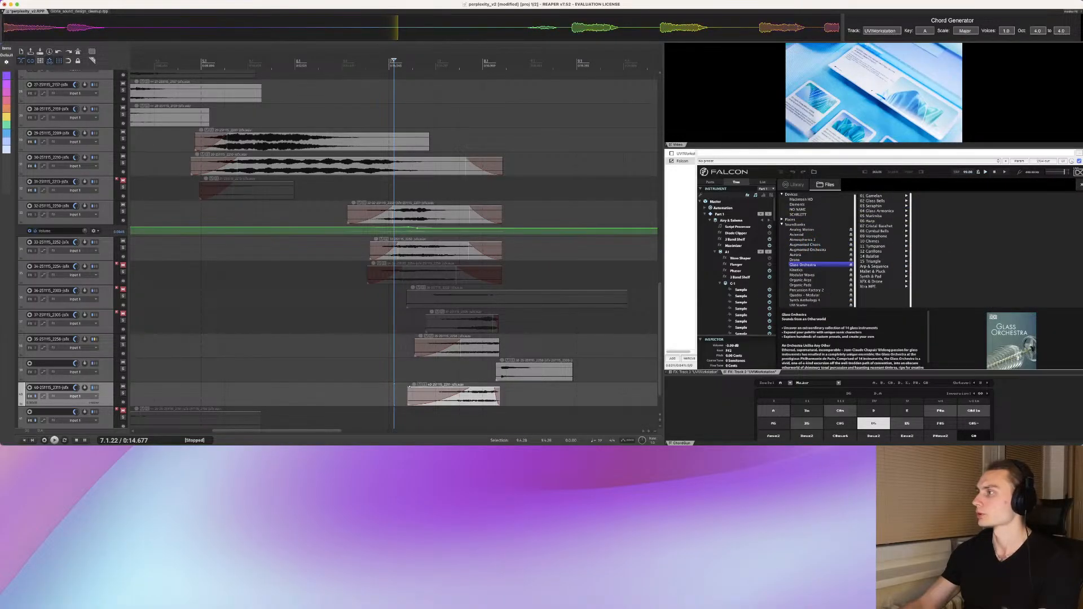
left_click(872, 196)
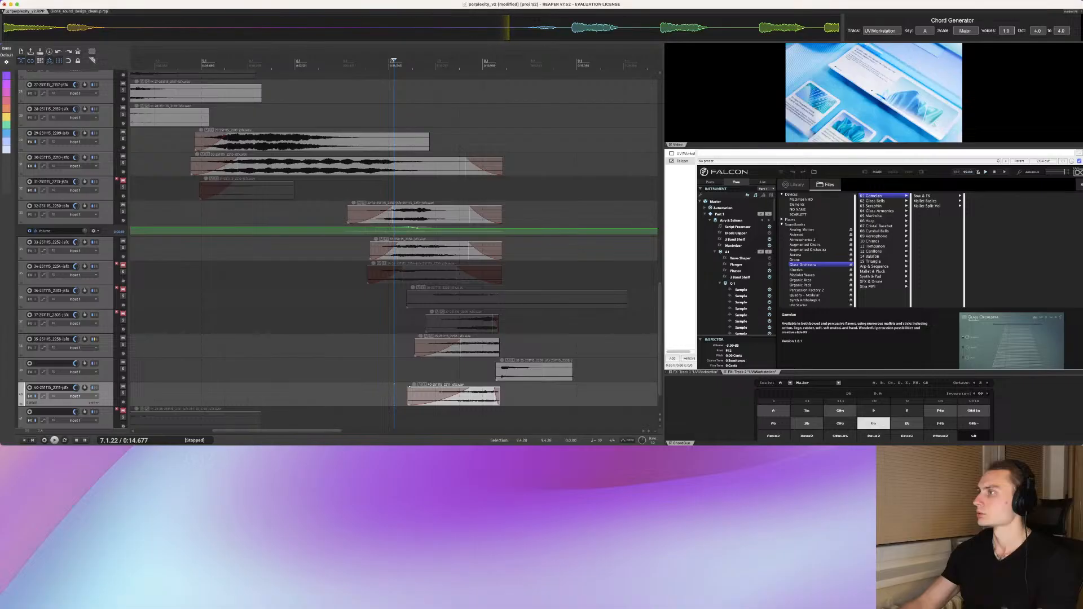
left_click(814, 172)
Step: Expand the Glass Orchestra soundbank in the sidebar library and look into its 01 Gamelan category
scroll(1047, 277, "up", 3)
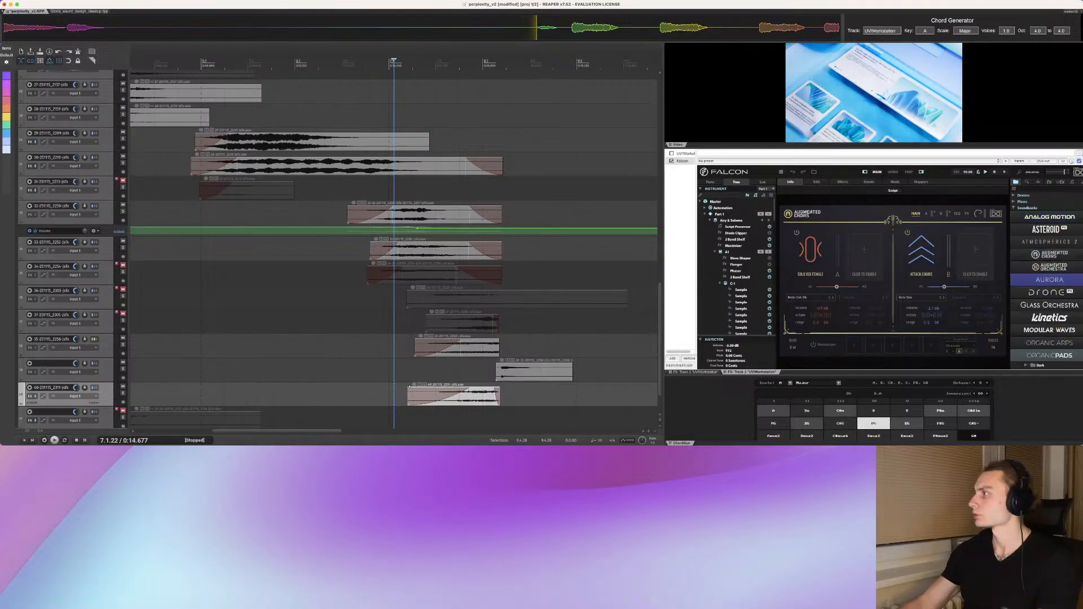
left_click(1047, 292)
left_click(1047, 292)
left_click(1048, 305)
left_click(1027, 314)
left_click(1053, 328)
scroll(1046, 276, "down", 2)
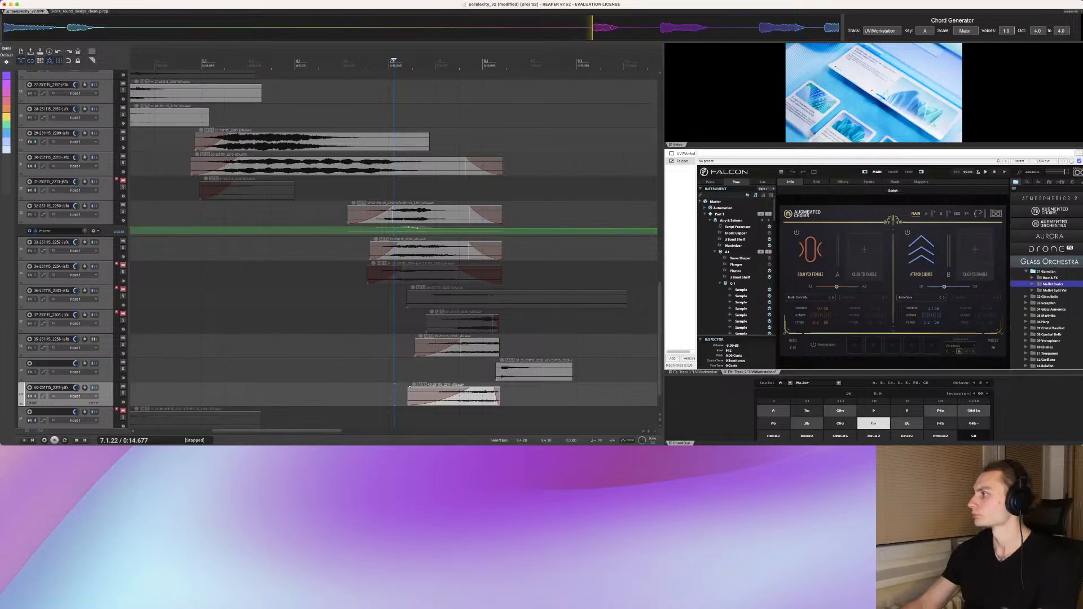
Step: Expand the Glass Bells and Seraphin categories of Glass Orchestra and look through their presets
left_click(1027, 297)
left_click(1060, 310)
left_click(1059, 316)
left_click(1060, 329)
scroll(1059, 328, "down", 1)
left_click(1026, 336)
left_click(1060, 342)
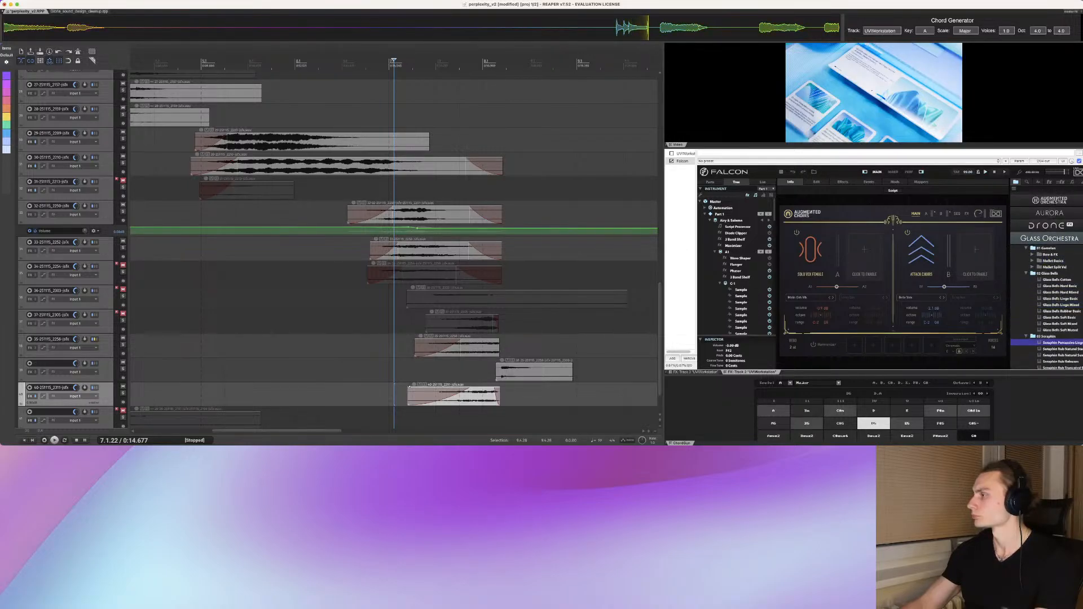
scroll(1060, 342, "down", 1)
left_click(1061, 338)
Step: Expand the Glass Armonica and Marimba categories and examine their presets, including Marimba's mallet subfolders
scroll(1060, 338, "down", 1)
left_click(1027, 333)
left_click(1060, 345)
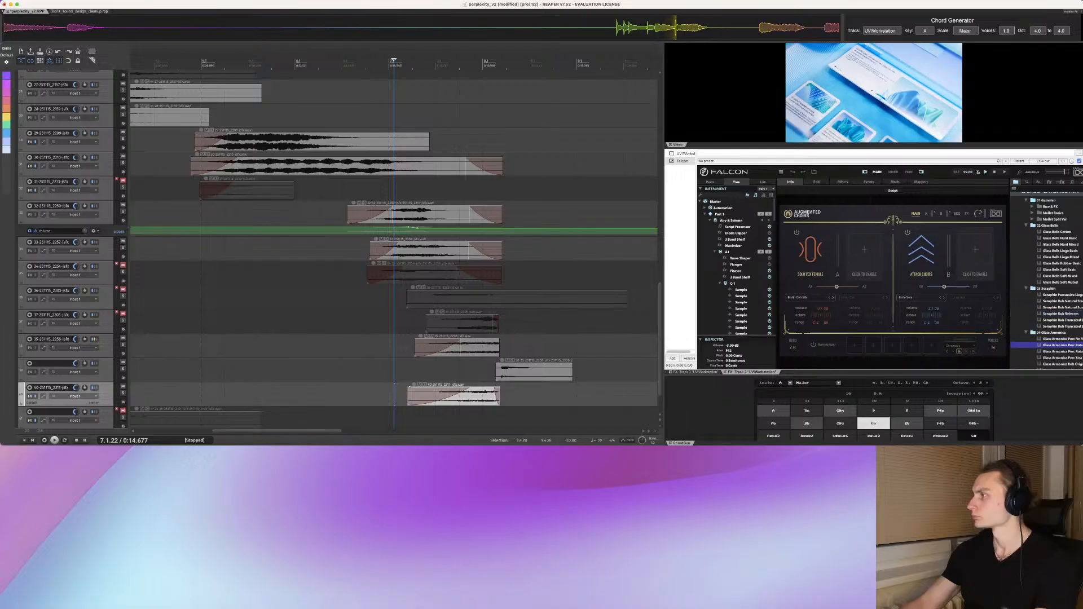
scroll(1060, 345, "down", 2)
left_click(1061, 325)
left_click(1026, 337)
left_click(1054, 349)
scroll(1053, 349, "down", 1)
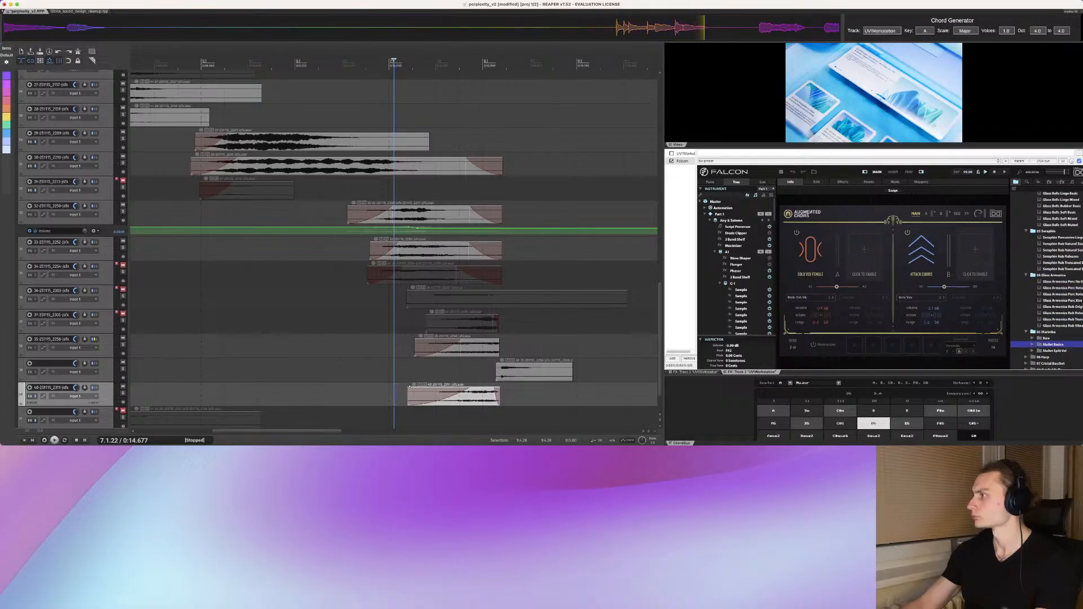
left_click(1033, 351)
scroll(1044, 349, "down", 2)
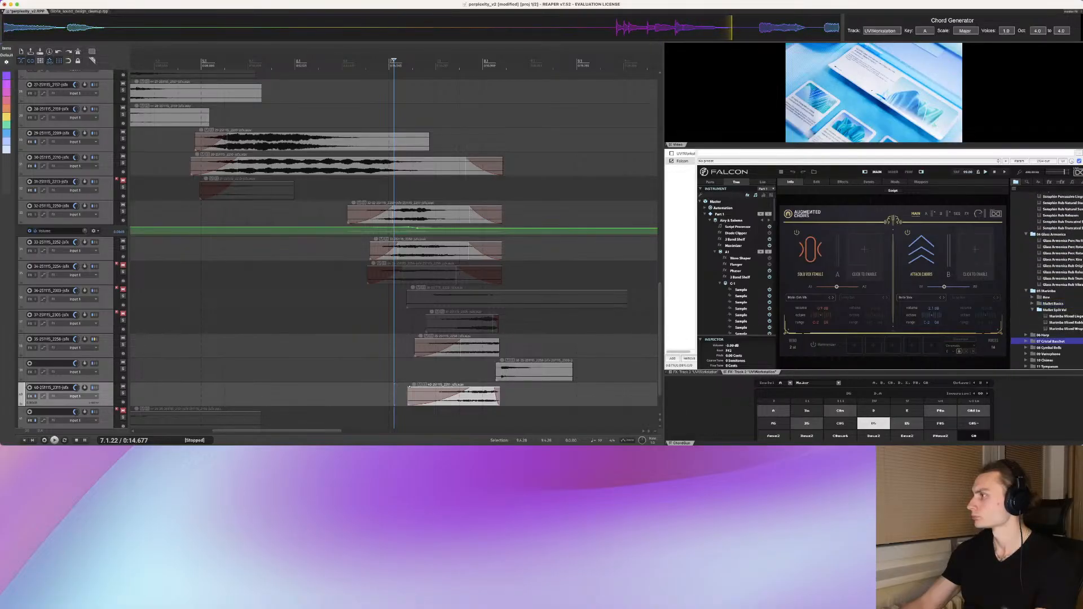
Step: Expand the Harp category's Bow subfolder and look through the bowed harp presets
left_click(1026, 335)
left_click(1032, 341)
left_click(1062, 354)
scroll(1063, 354, "down", 1)
scroll(1050, 282, "down", 5)
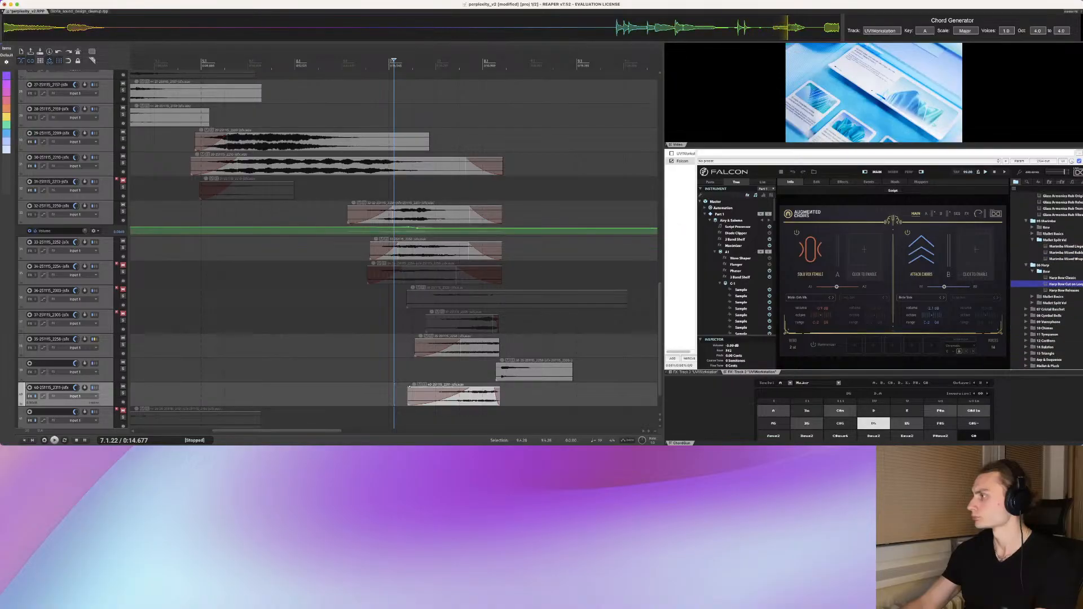
Step: Load the Bells Corporation preset from Glass Orchestra's Mallet & Pluck category
left_click(1026, 315)
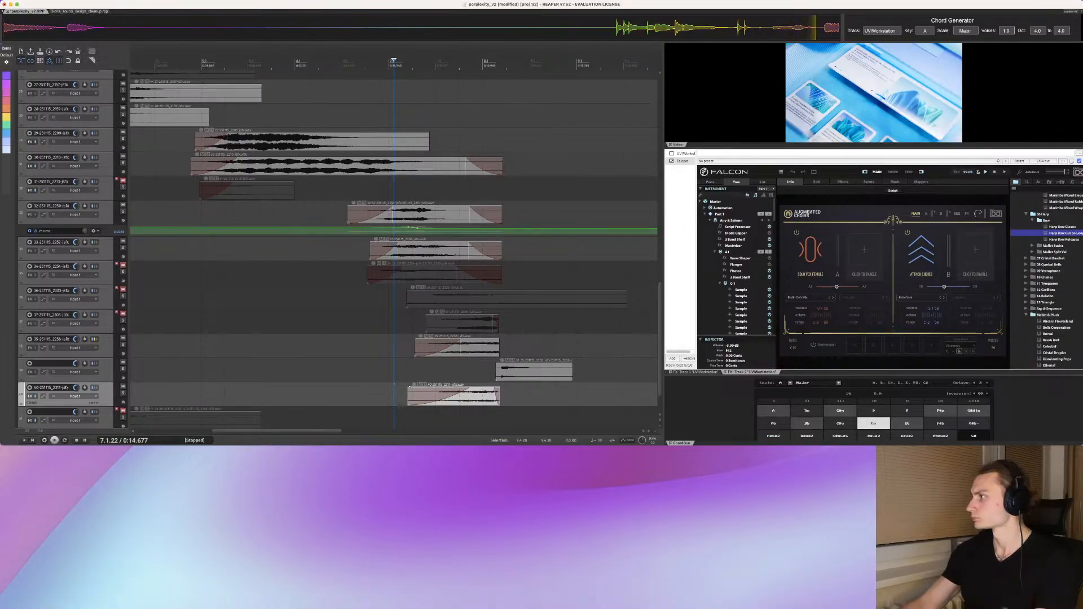
left_click(1057, 328)
left_click(1048, 334)
left_click(1052, 340)
left_click(1057, 328)
left_click(1058, 322)
double_click(1057, 328)
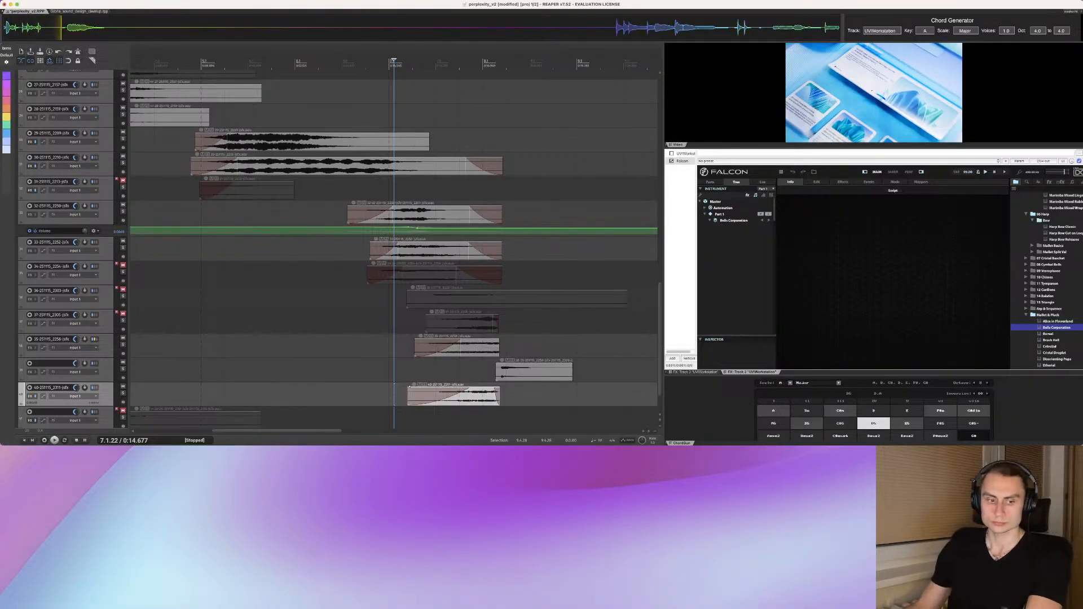
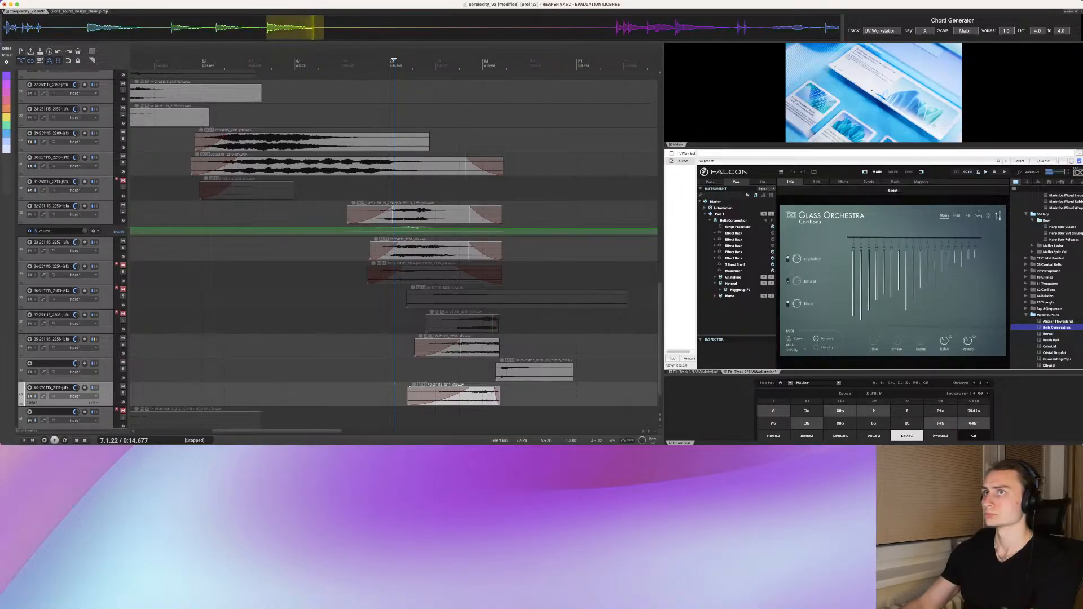
Step: Place the captured Bells Corporation take, reversed with a fade-in, on the empty track under the choir take, ending with the button effects
left_click_drag(316, 27, 527, 396)
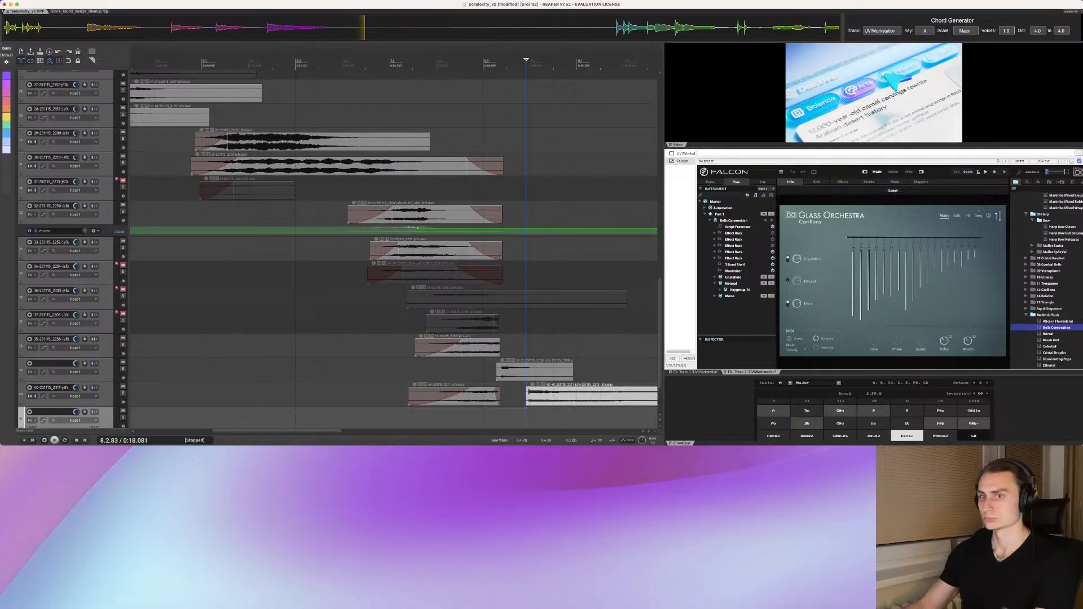
scroll(542, 361, "down", 2)
left_click_drag(554, 339, 418, 351)
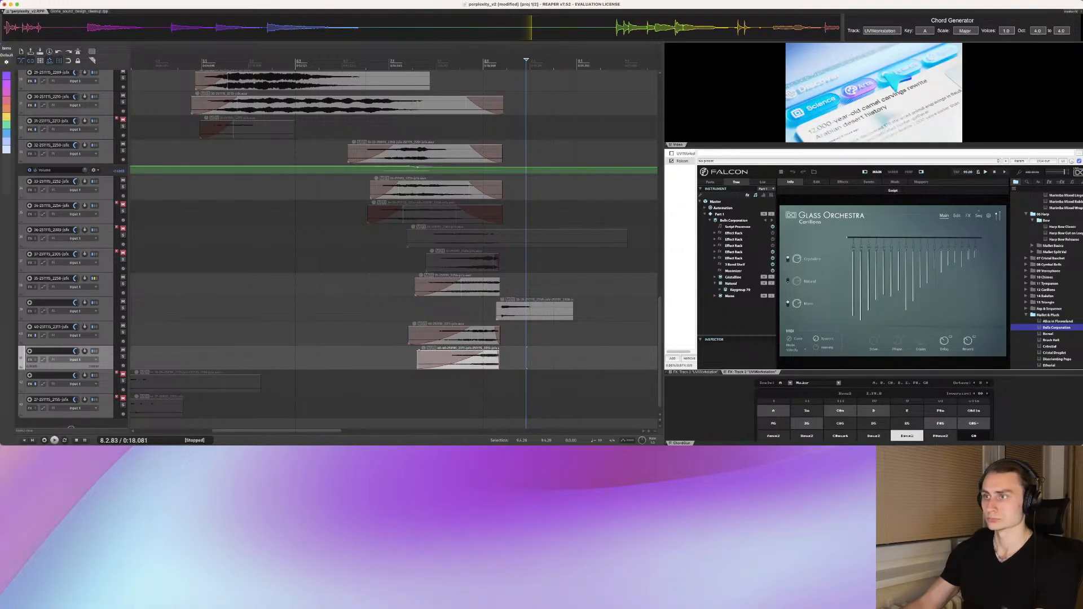
Step: Play the mix from 0:15.226 with the choir track muted, shift the bells take slightly later, and replay it
left_click(419, 351)
key("space")
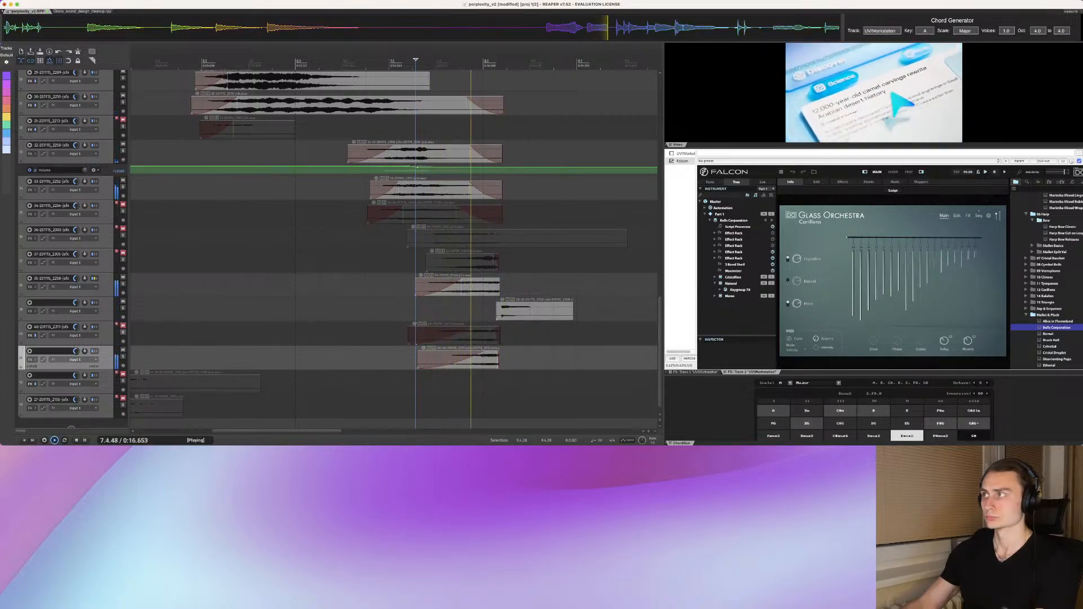
key("space")
left_click_drag(494, 359, 496, 359)
key("space")
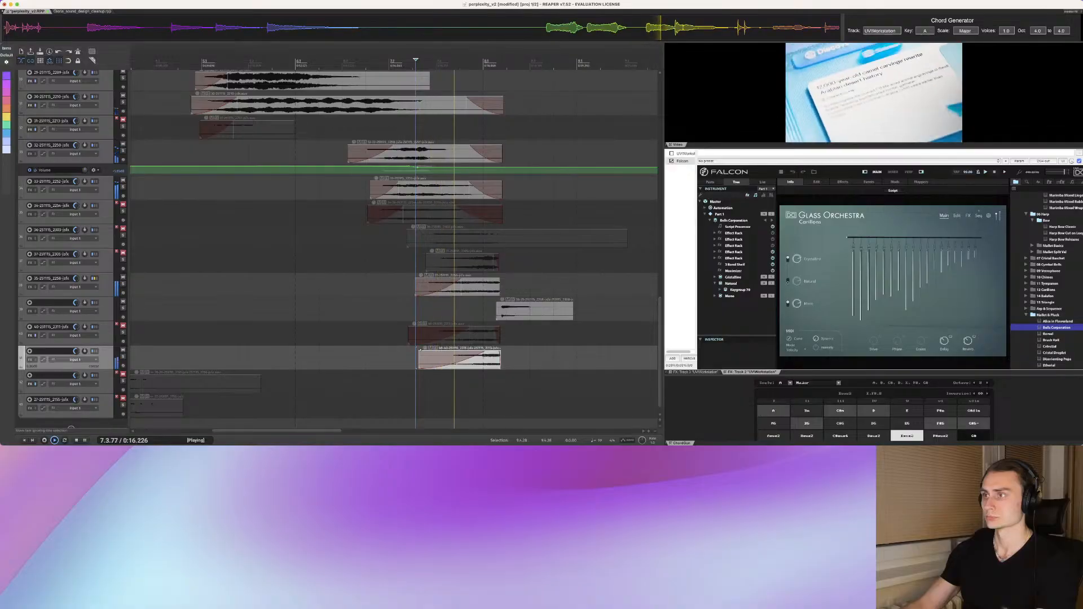
key("space")
key("space")
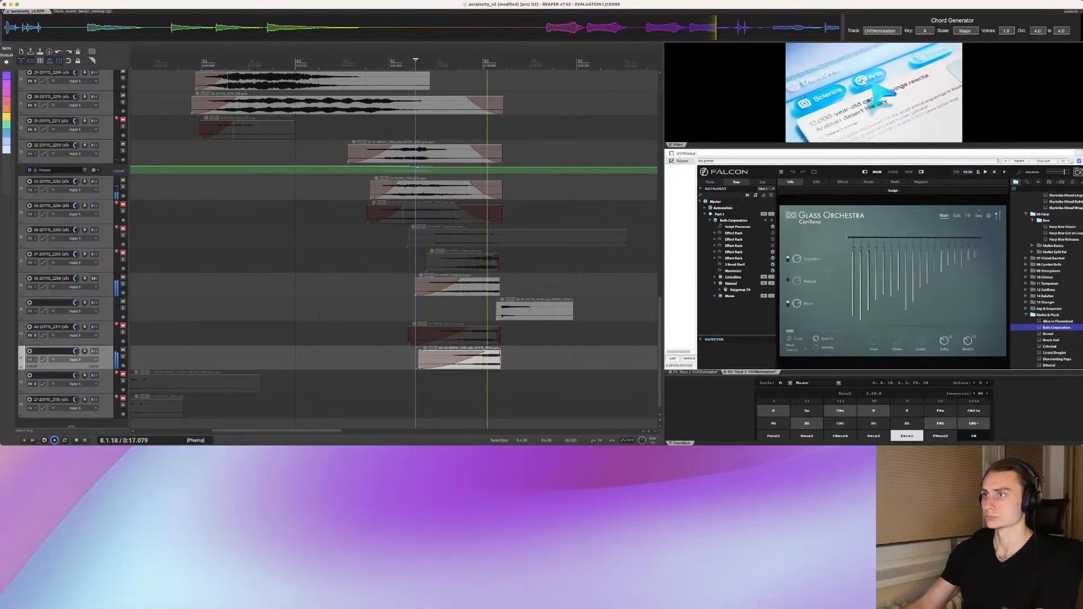
key("space")
Step: Unmute the short effect track directly above the faded button effect, comparing the mix from 0:15.226 with and without it
scroll(420, 350, "up", 1)
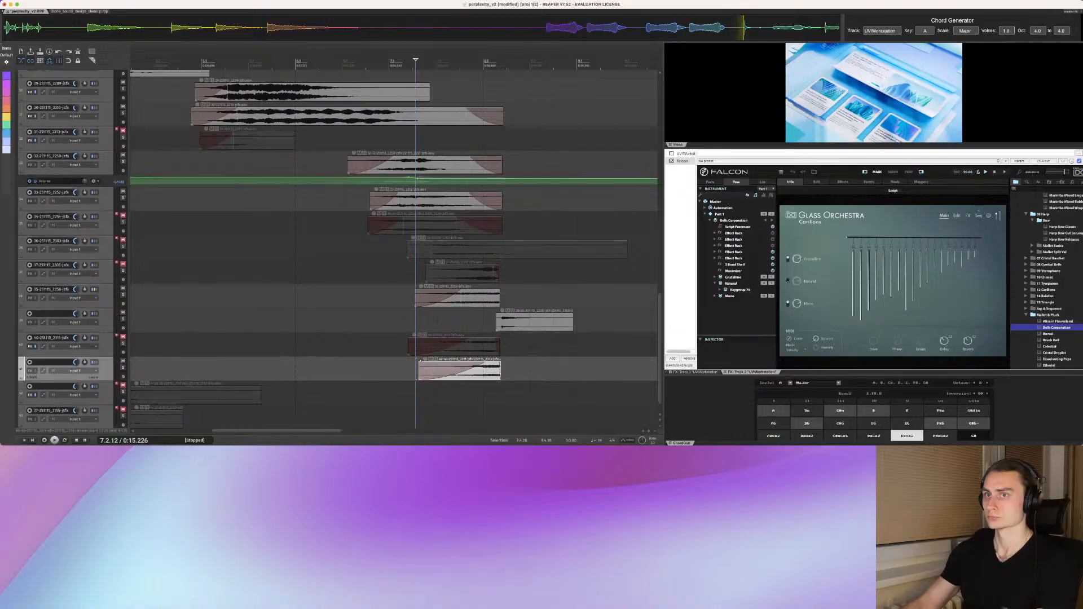
key("space")
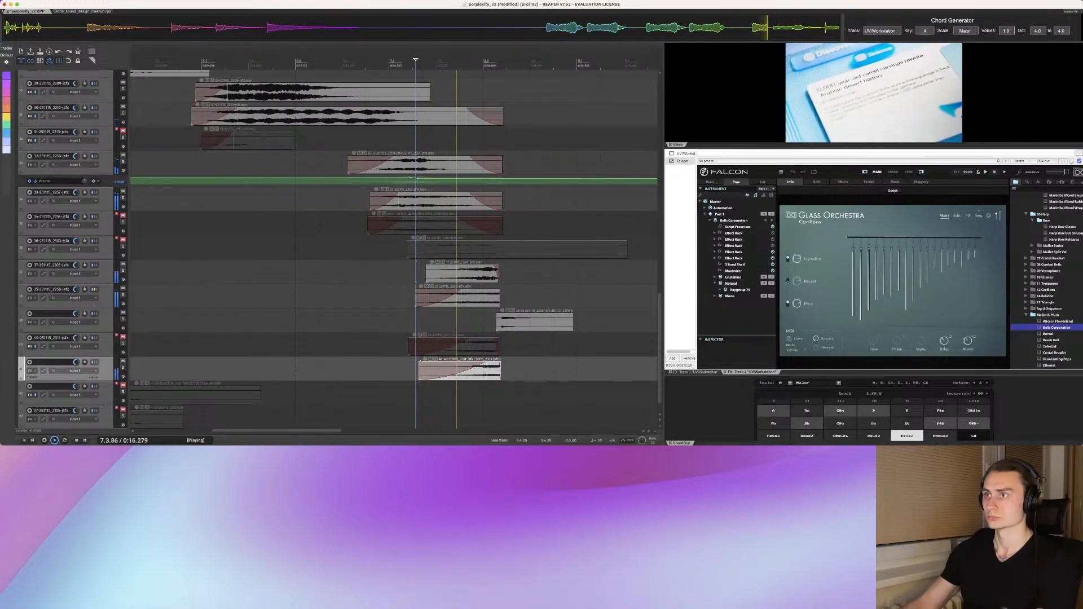
key("space")
key("space")
left_click(123, 265)
key("space")
left_click(123, 265)
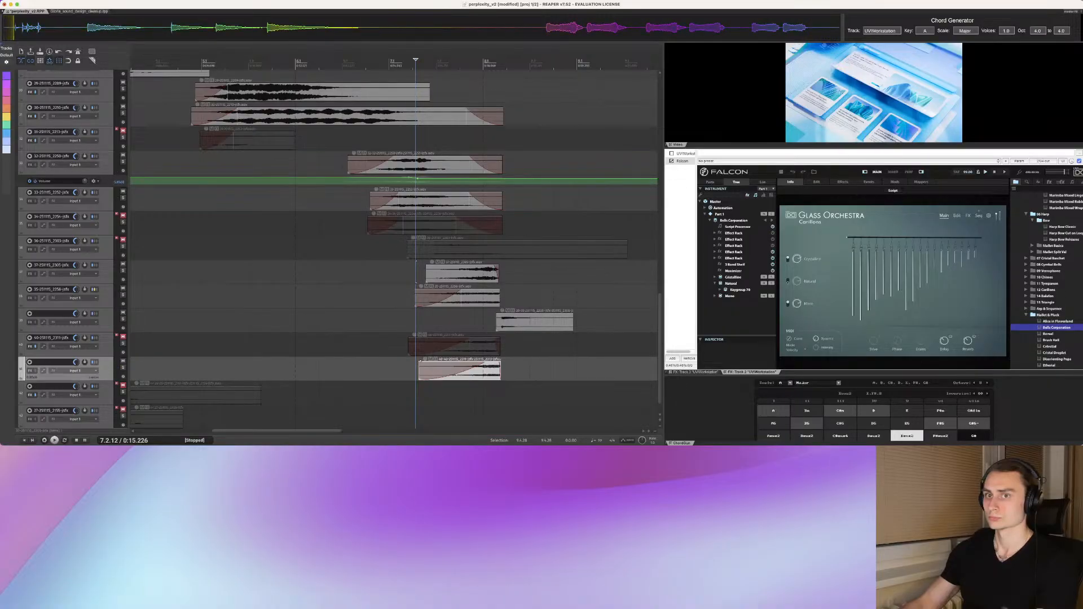
key("space")
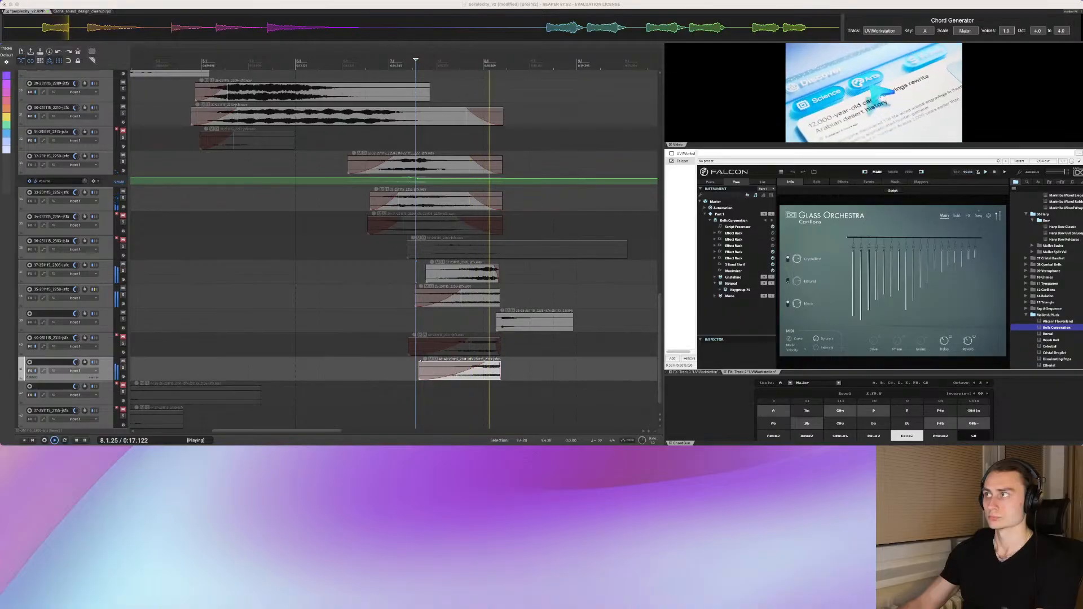
key("space")
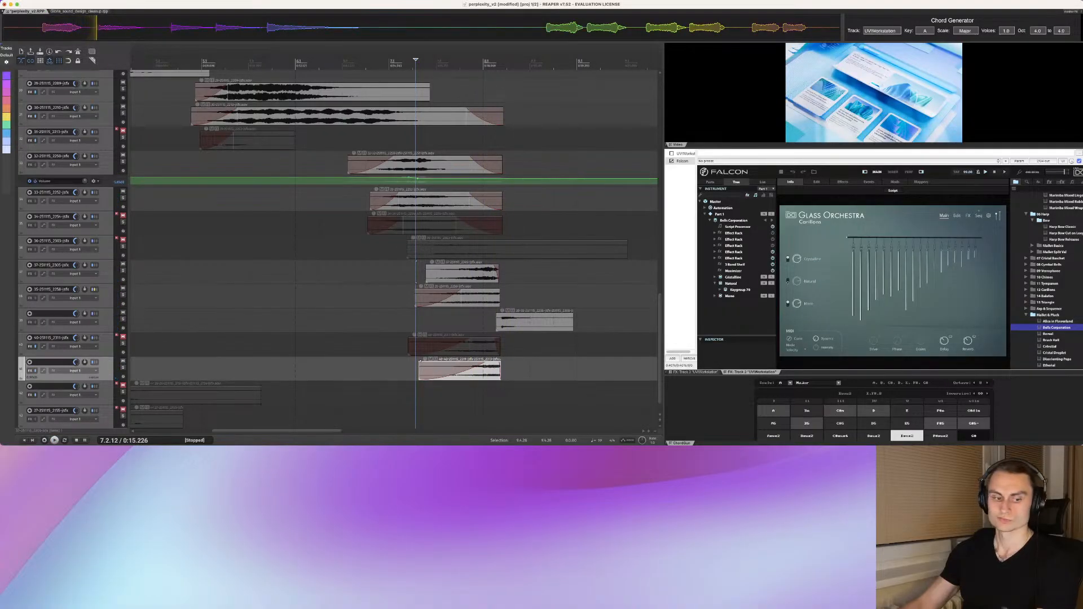
Step: Browse the Winds presets in the Orchestra folder of Falcon's Augmented Orchestra library
scroll(1050, 282, "up", 10)
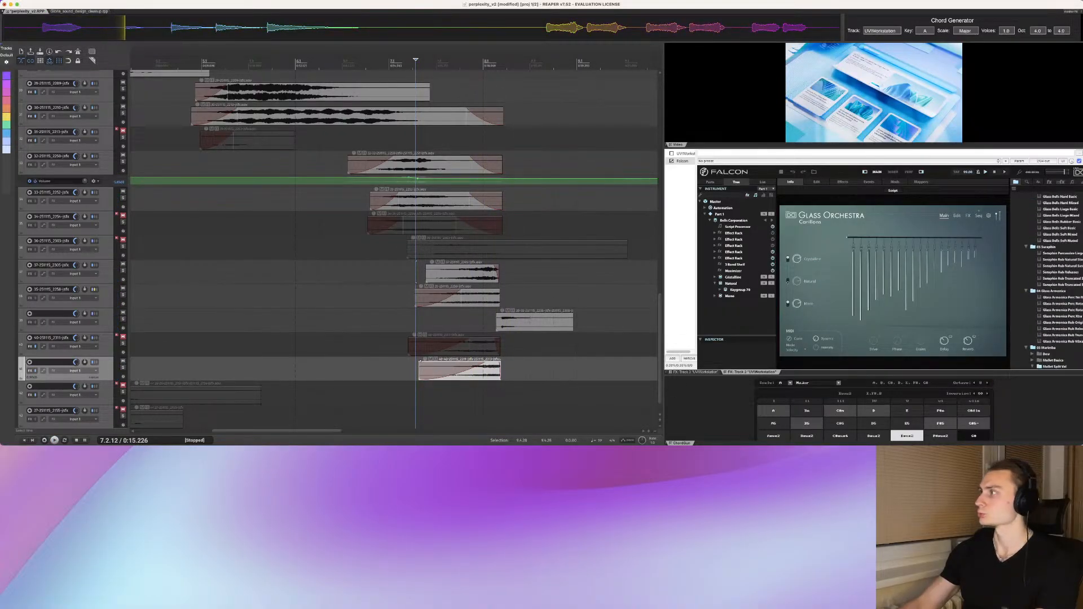
scroll(1047, 282, "up", 5)
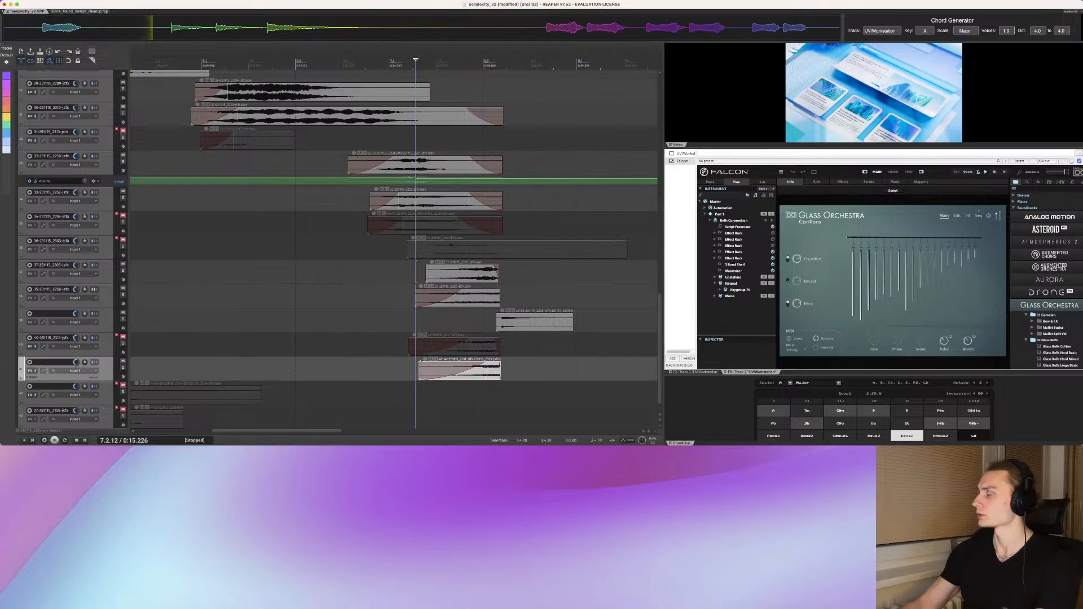
left_click(1049, 267)
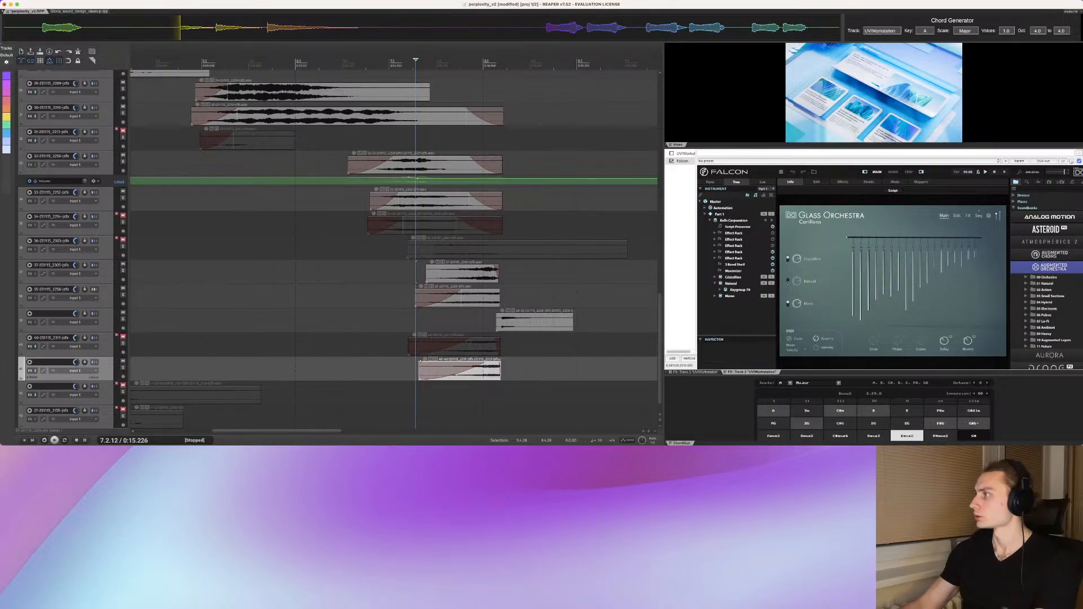
left_click(1026, 277)
left_click(1033, 295)
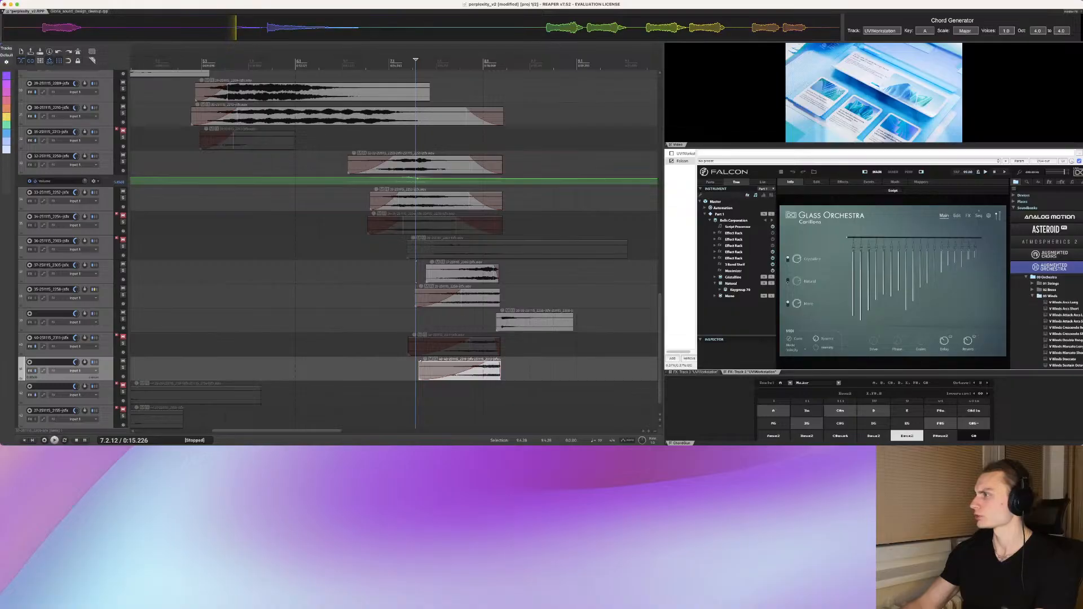
left_click(1063, 315)
scroll(1063, 317, "down", 4)
left_click(1063, 320)
scroll(1064, 293, "down", 2)
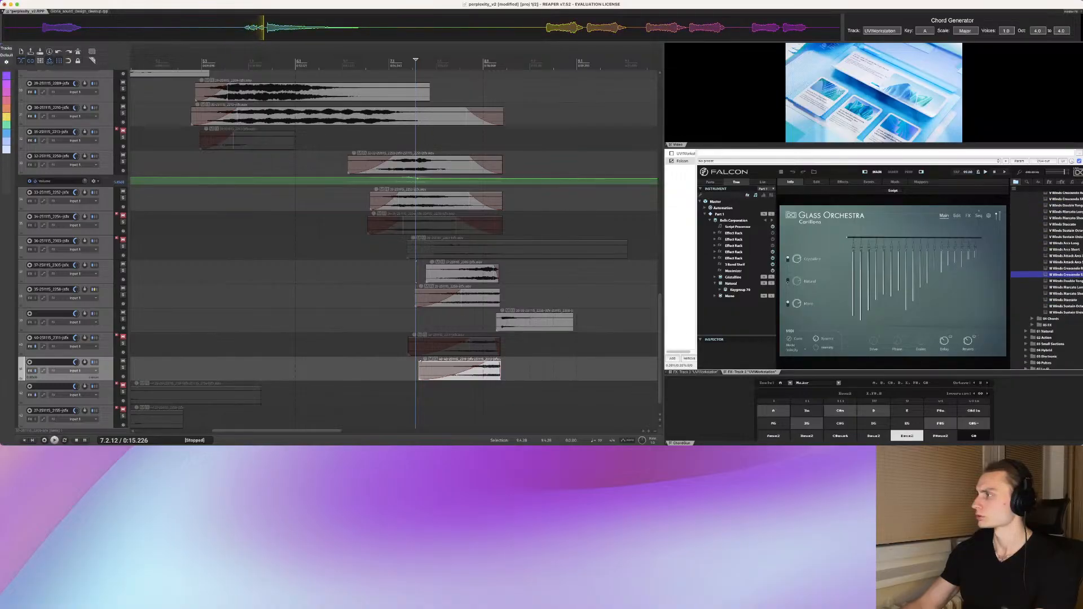
scroll(1063, 293, "up", 6)
left_click(1032, 292)
scroll(1047, 282, "down", 2)
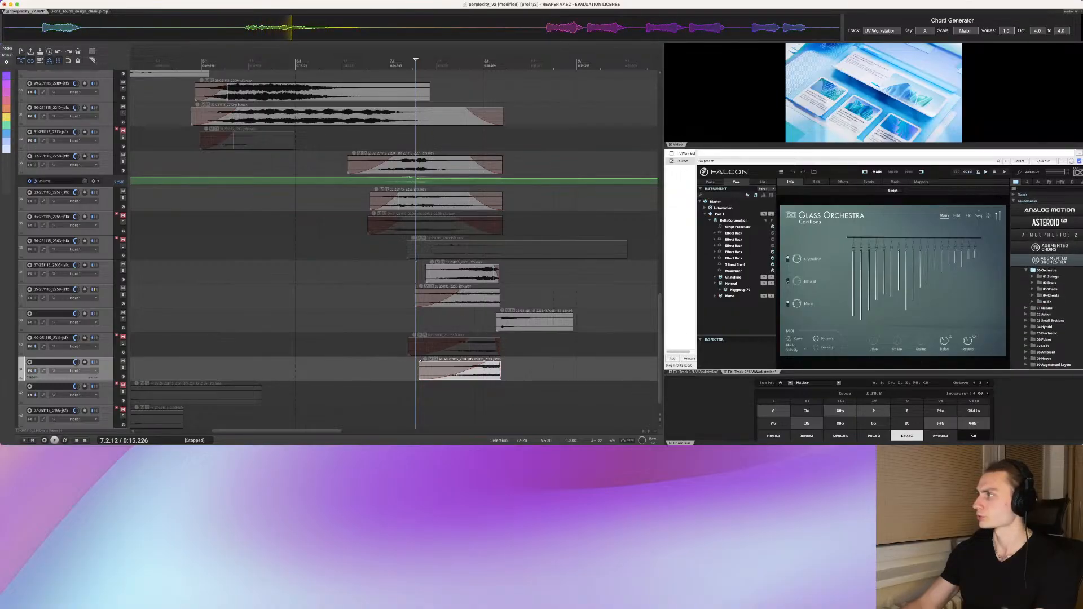
Step: Look through the soundware libraries below Augmented Orchestra, past Glass Orchestra to Organic Pads
scroll(1047, 282, "down", 5)
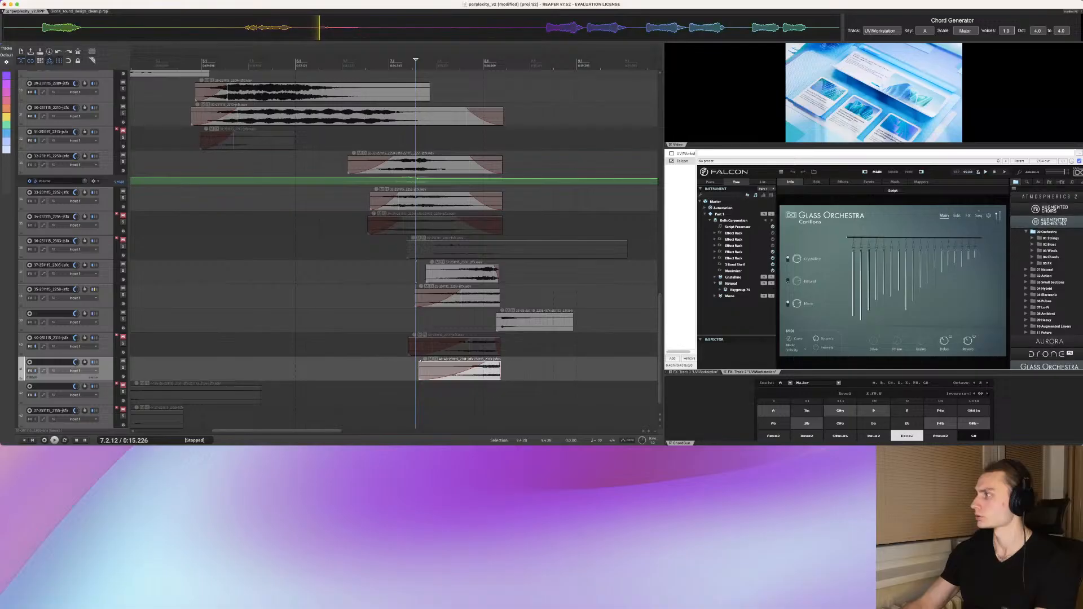
scroll(1046, 310, "down", 2)
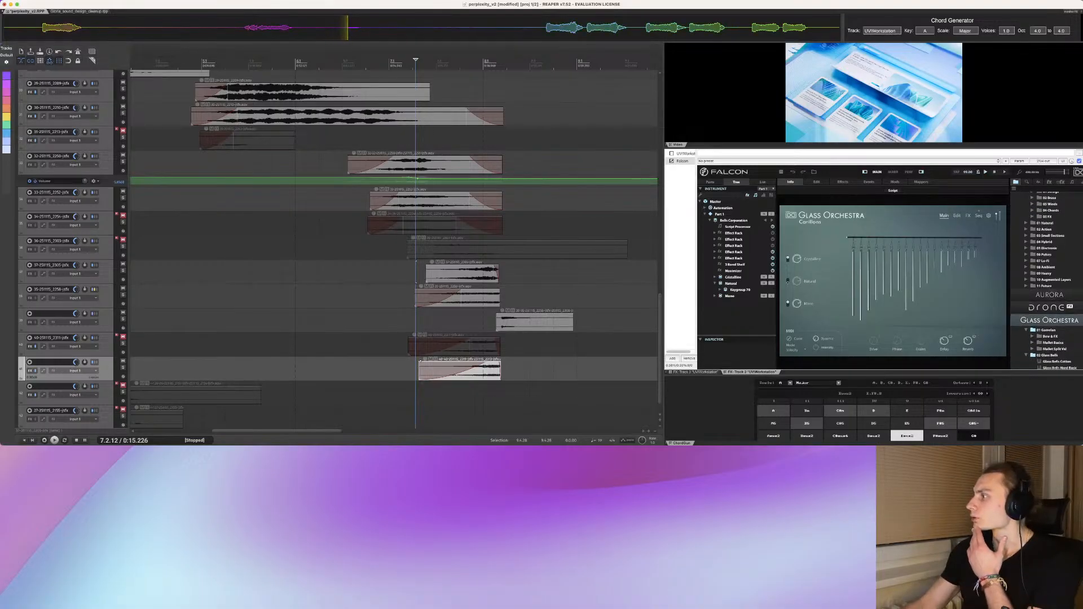
scroll(1046, 310, "down", 5)
scroll(1047, 282, "down", 10)
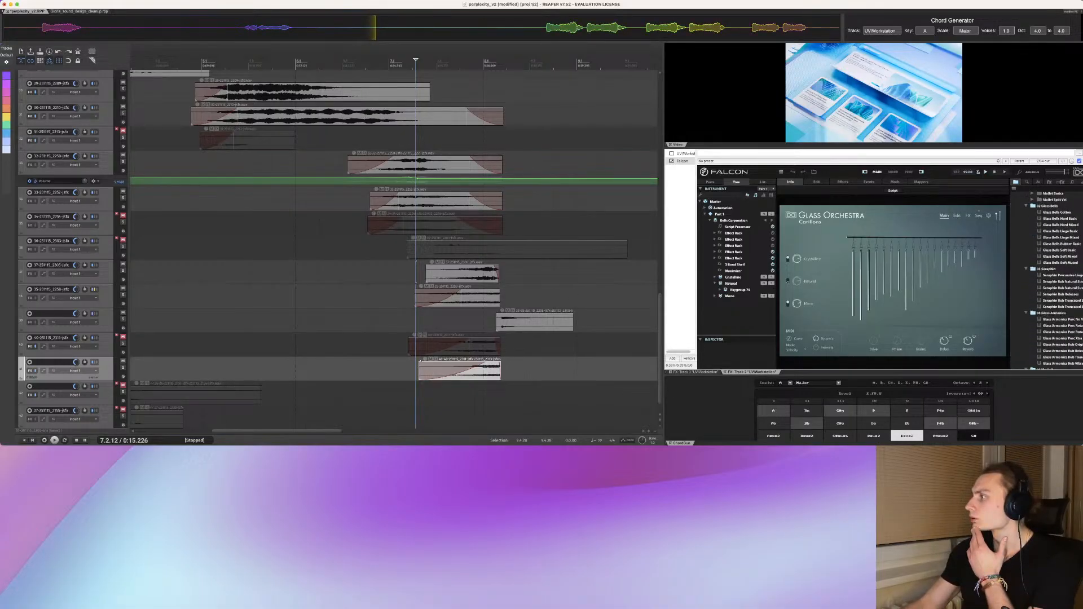
scroll(1052, 282, "down", 15)
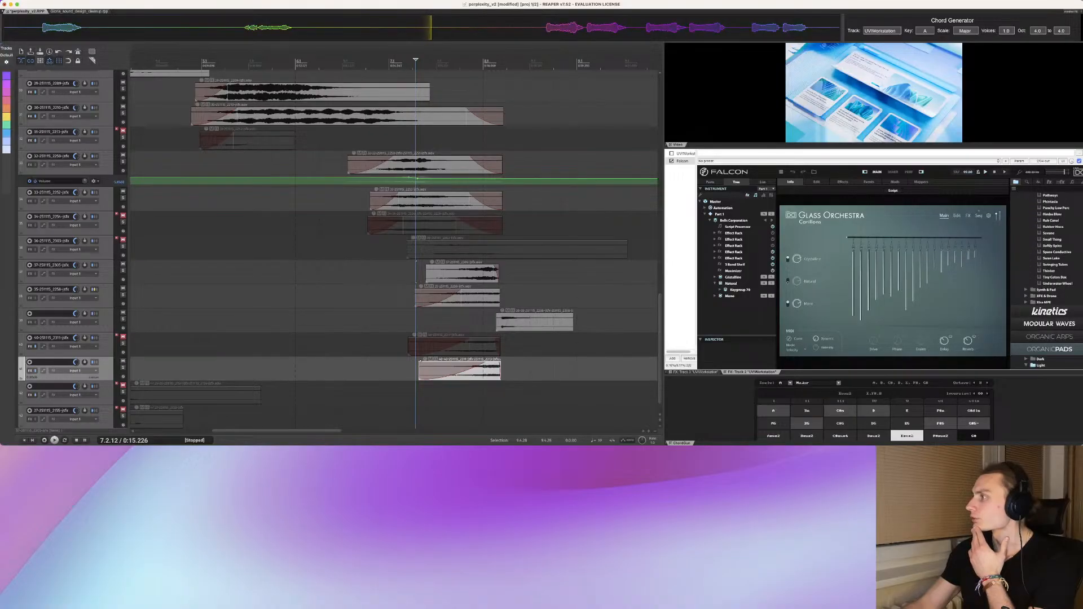
scroll(1047, 282, "down", 5)
scroll(1047, 282, "down", 10)
Step: Widen the Falcon area and search its whole preset library for "flu"
left_click(1038, 181)
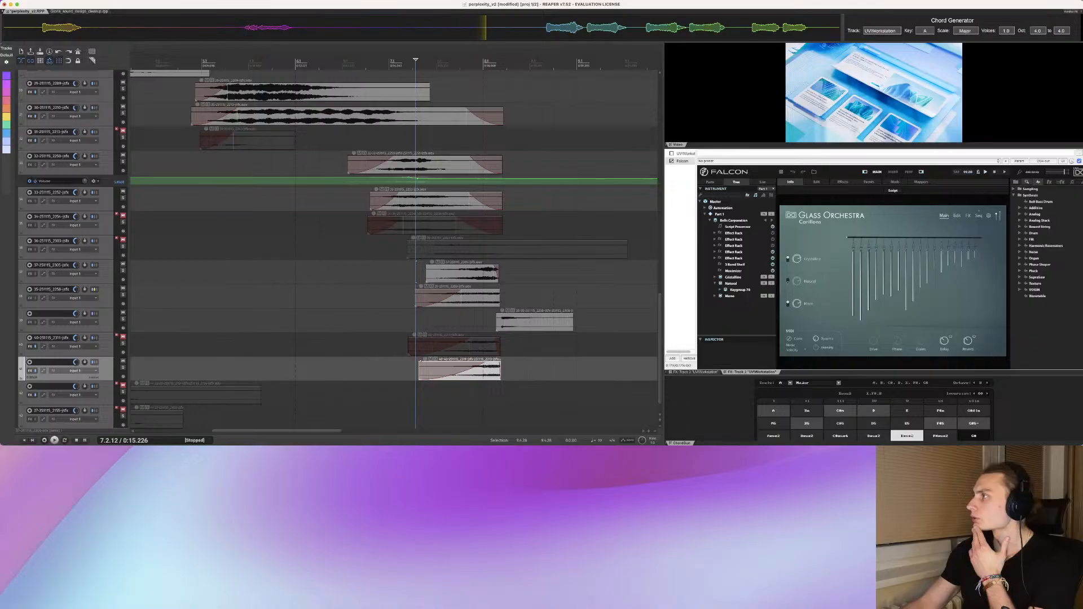
left_click(1027, 182)
left_click(1026, 202)
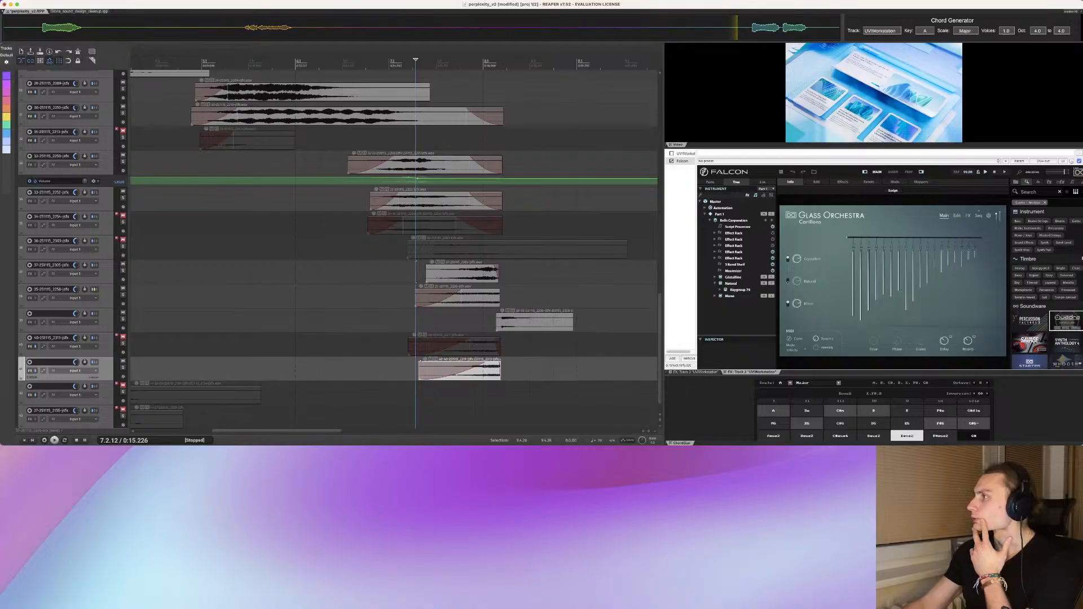
left_click_drag(664, 243, 644, 243)
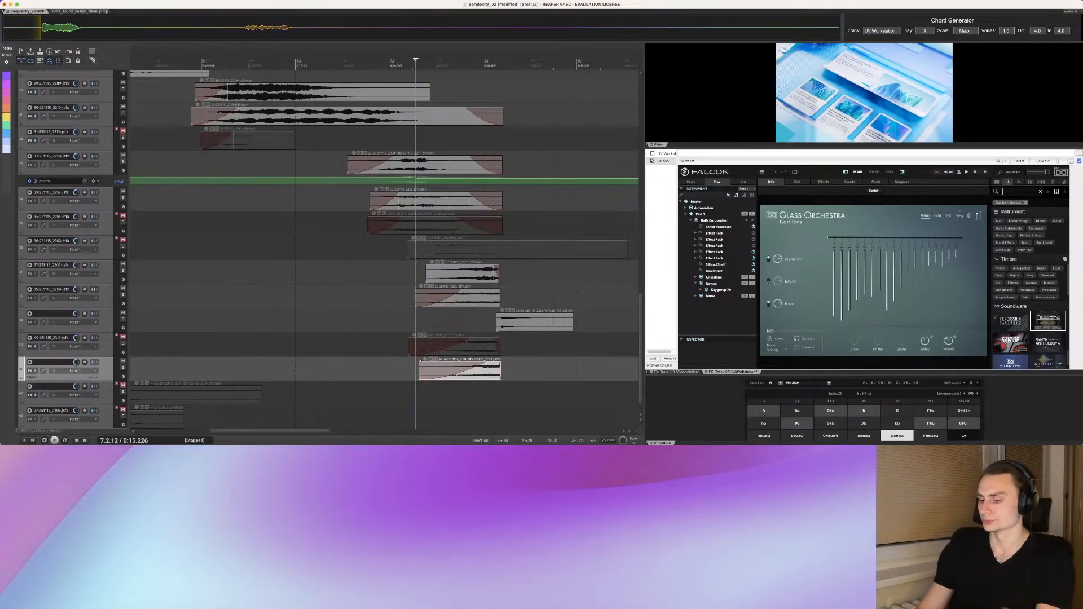
type("flu")
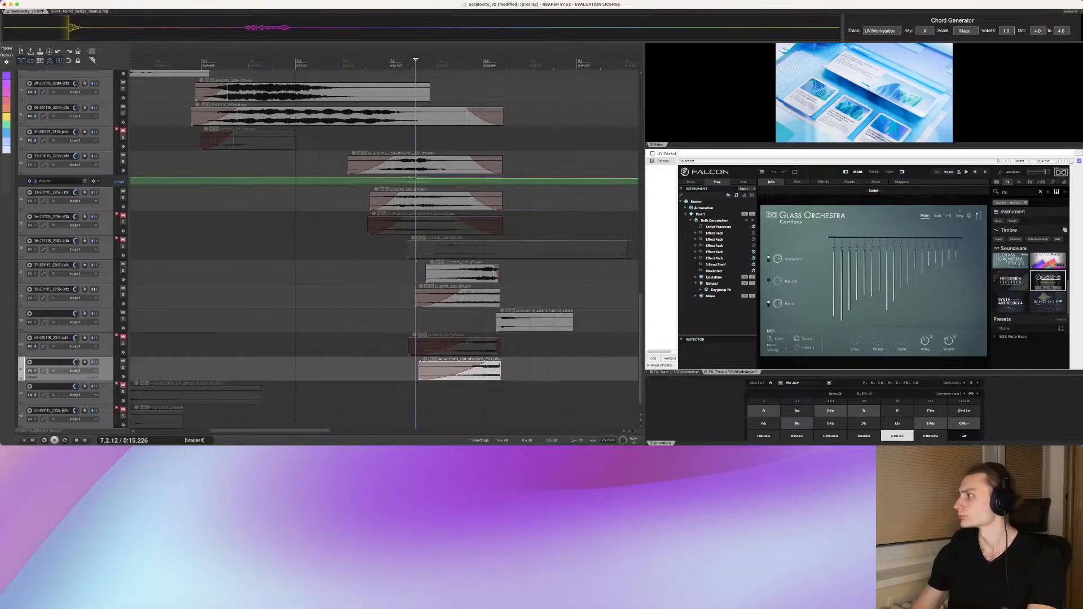
Step: Preview the matching flute presets in Quadra and Augmented Choirs, and check Augmented Orchestra for matches
double_click(1014, 337)
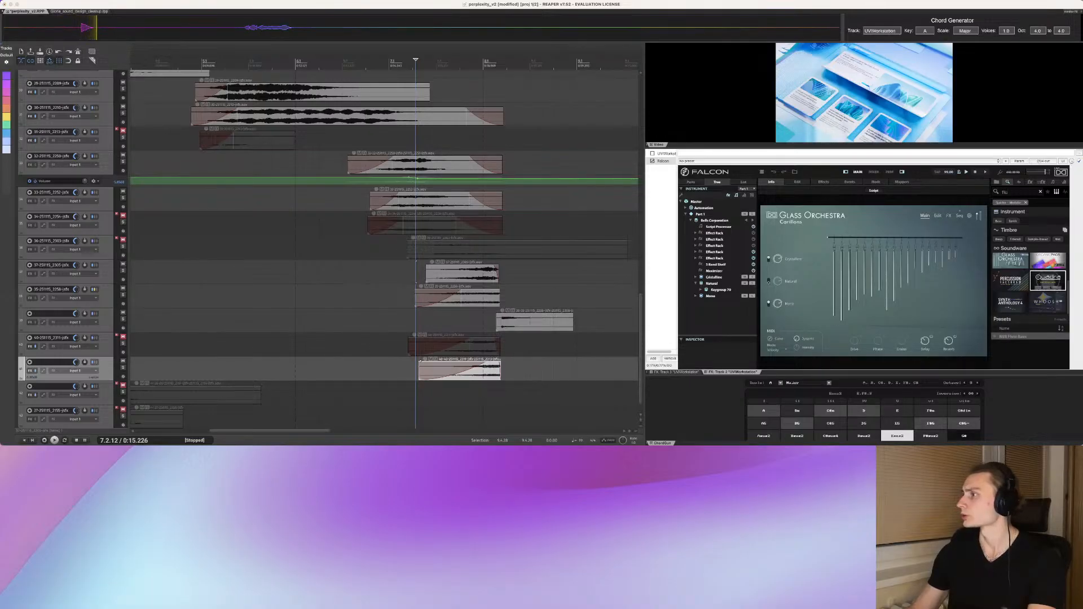
scroll(1031, 282, "up", 4)
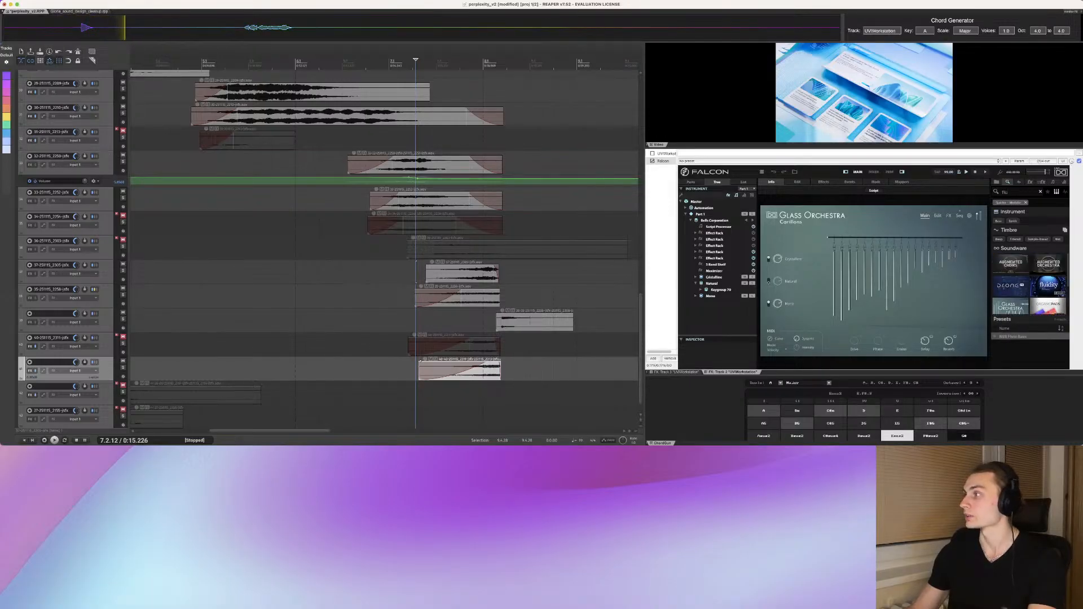
left_click(1010, 264)
left_click(1014, 337)
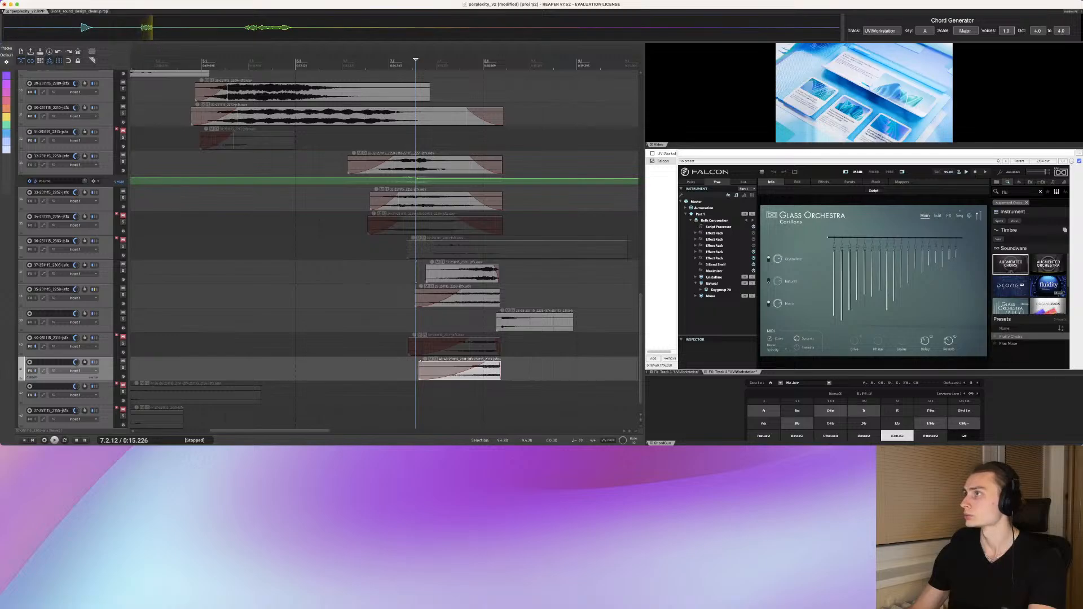
left_click(1009, 344)
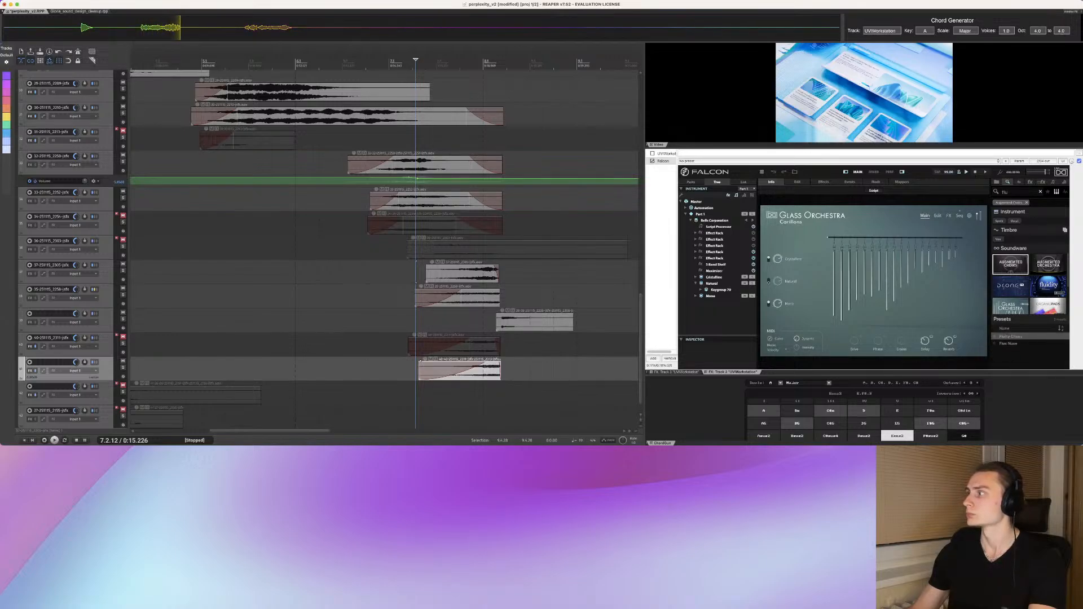
left_click(1049, 265)
scroll(1044, 324, "down", 3)
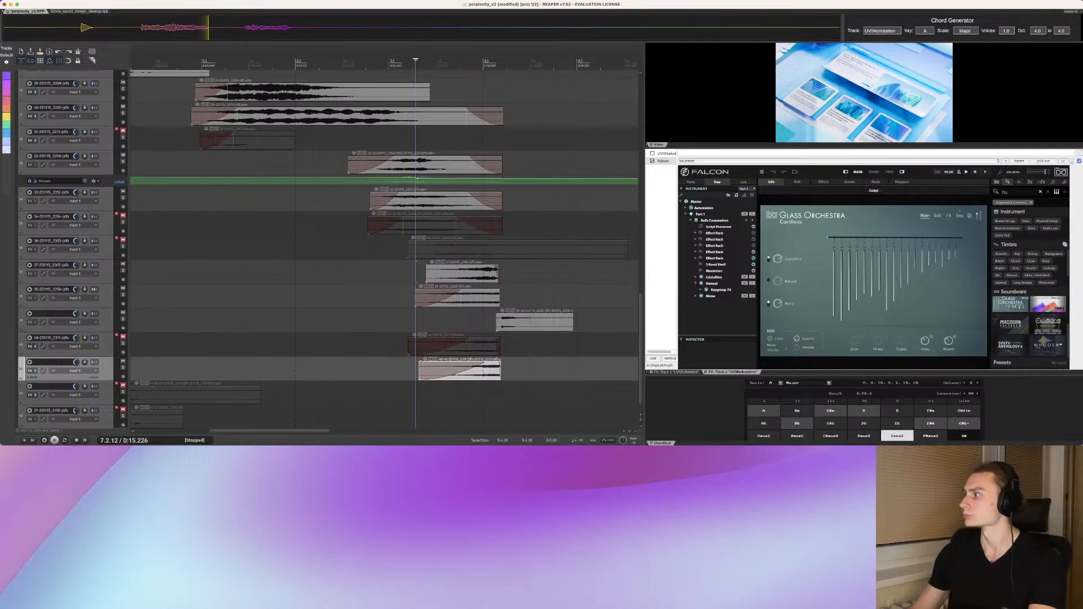
Step: Check the Percussion Factory, Quadra and Synth Anthology 4 matches, and audition both matching presets in the Whoosh library
left_click(1011, 326)
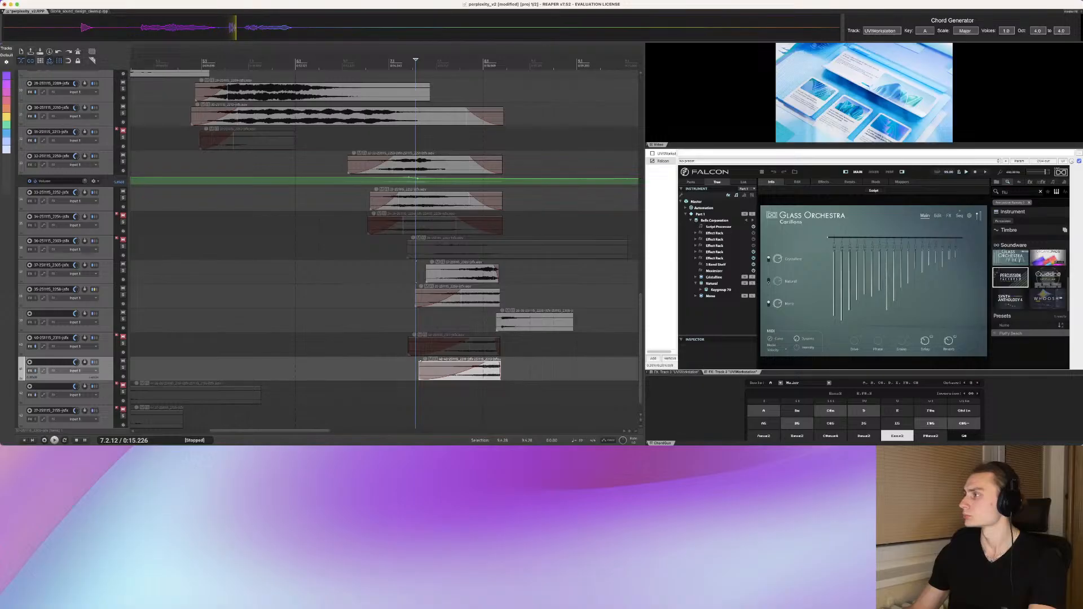
left_click(1048, 277)
left_click(1011, 302)
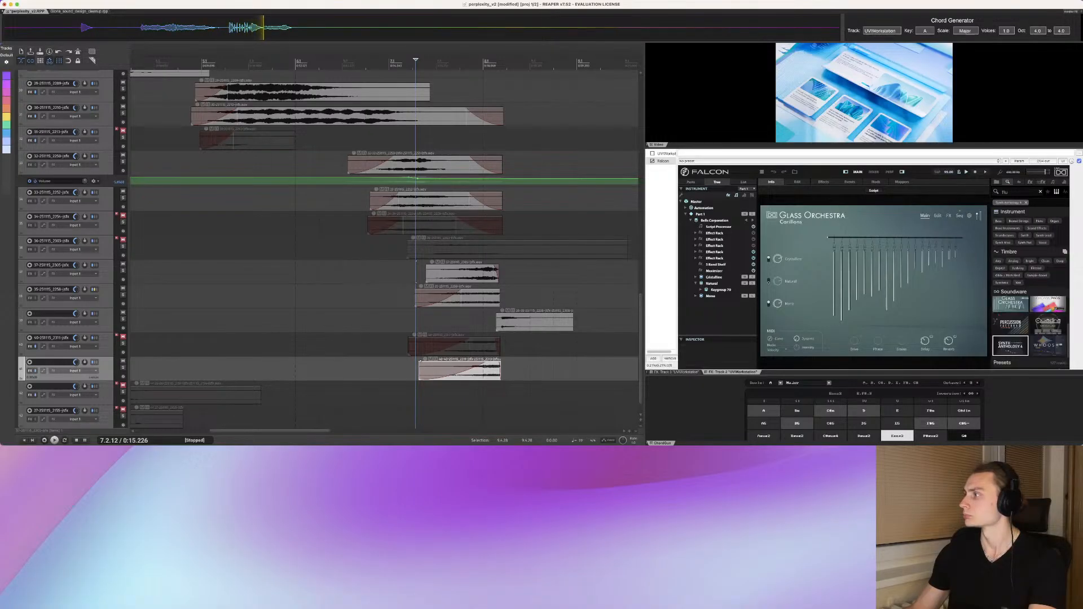
left_click(1048, 346)
left_click(1017, 344)
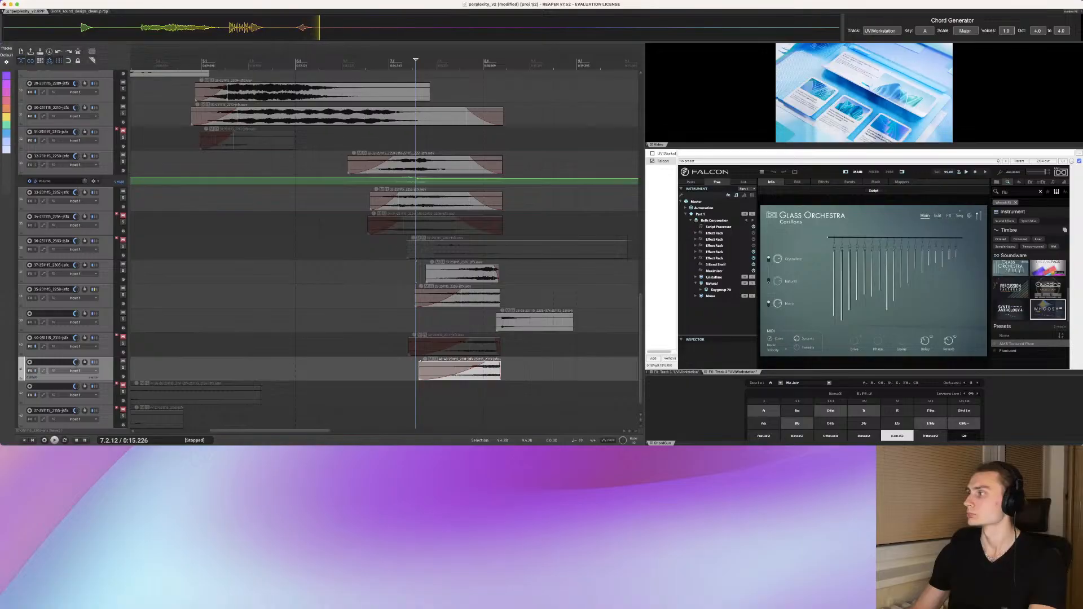
left_click(1015, 351)
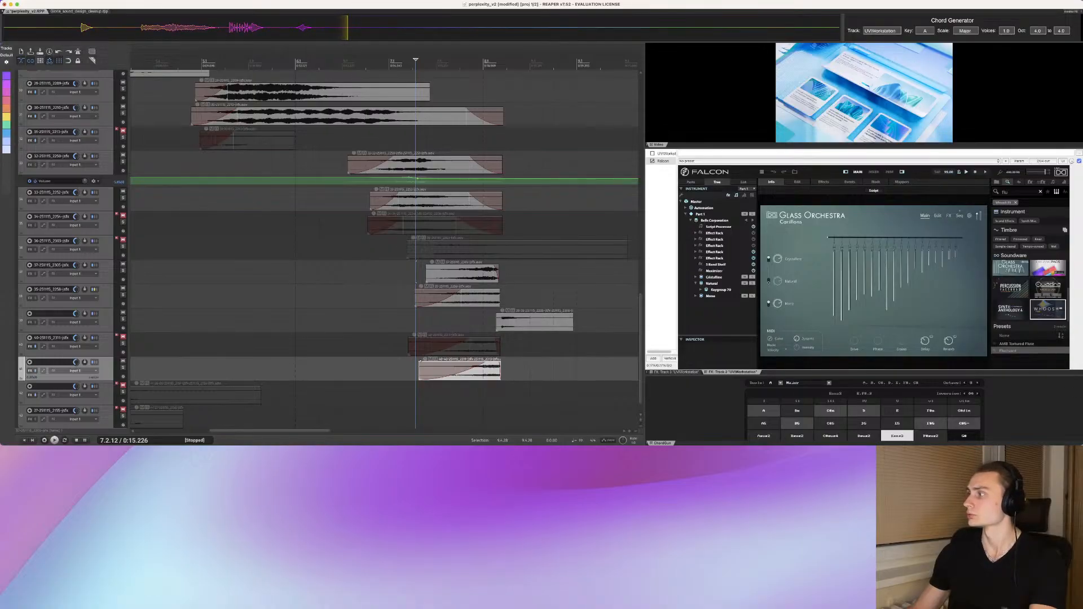
left_click(1017, 344)
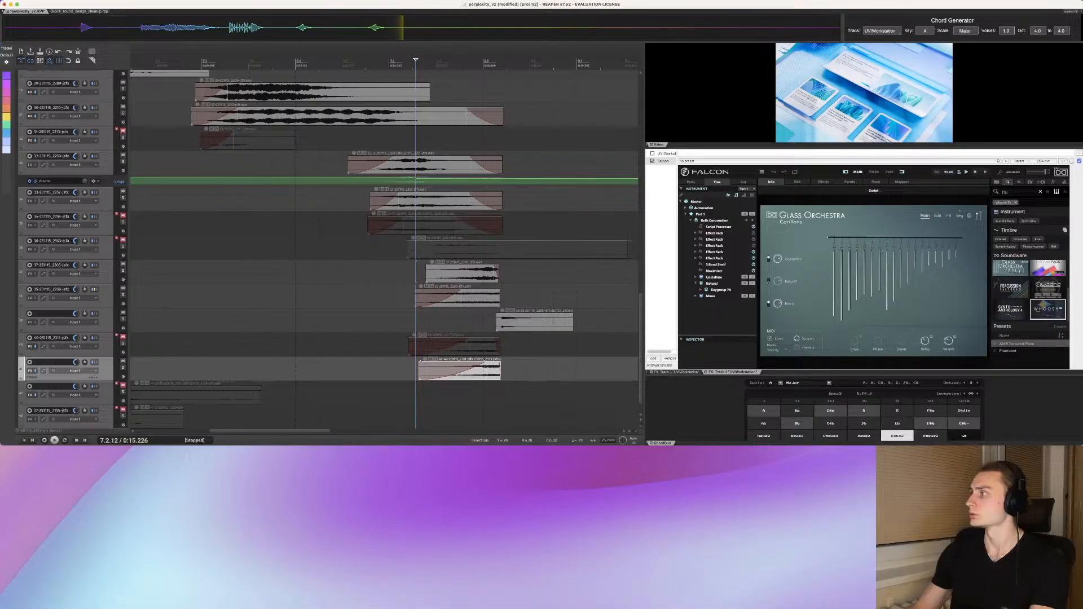
Step: Audition both matching presets in the Glass Orchestra library
left_click(1010, 270)
left_click(1014, 350)
left_click(1013, 344)
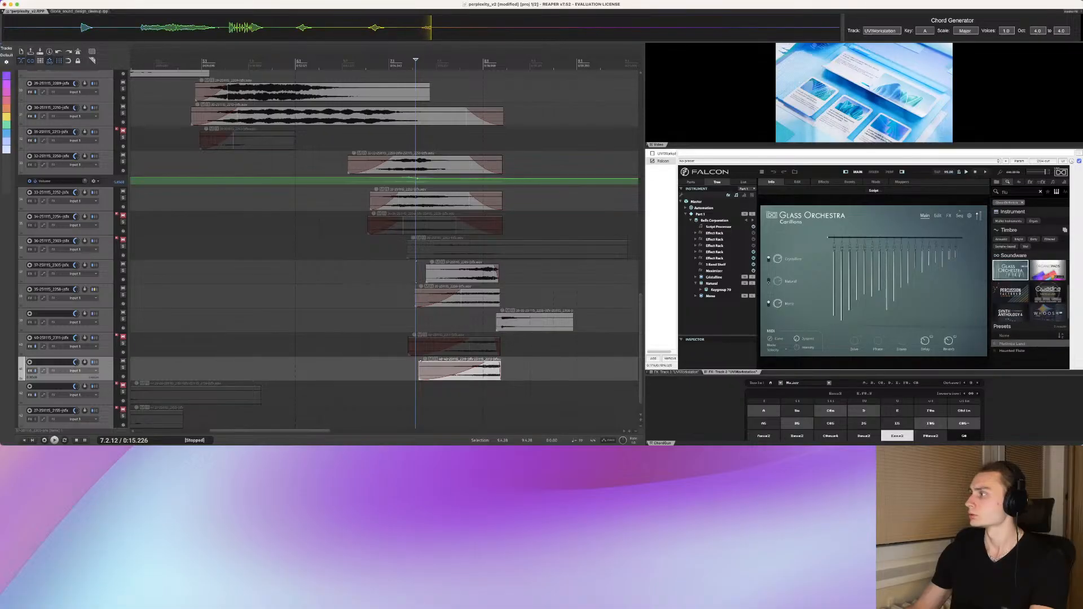
left_click(1013, 350)
scroll(1029, 291, "up", 2)
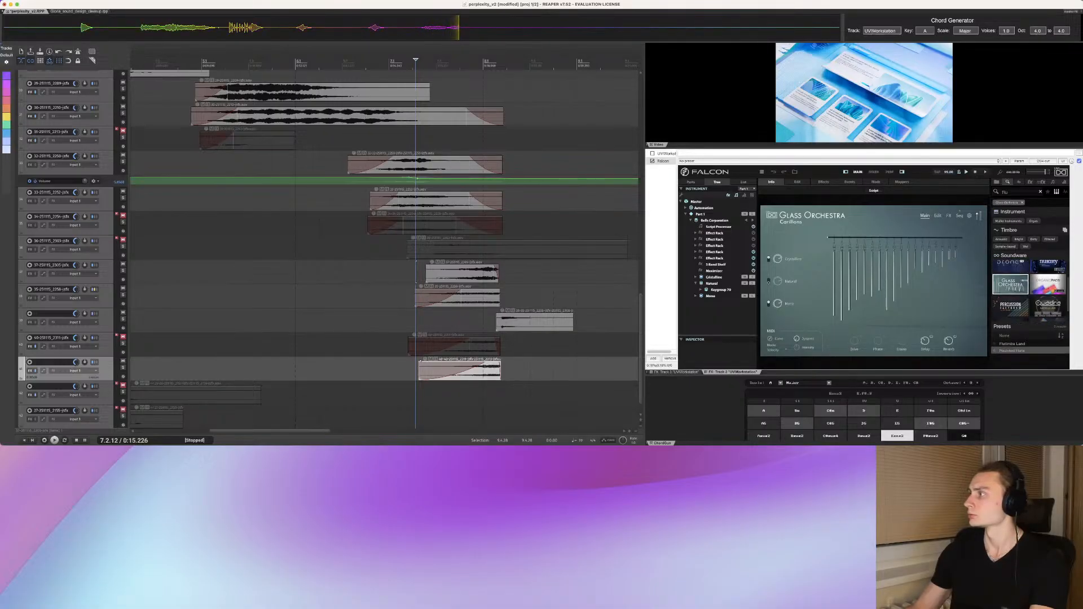
Step: Filter the matches by Augmented Choirs and by Drone, auditioning the flute presets in each library
left_click(1010, 272)
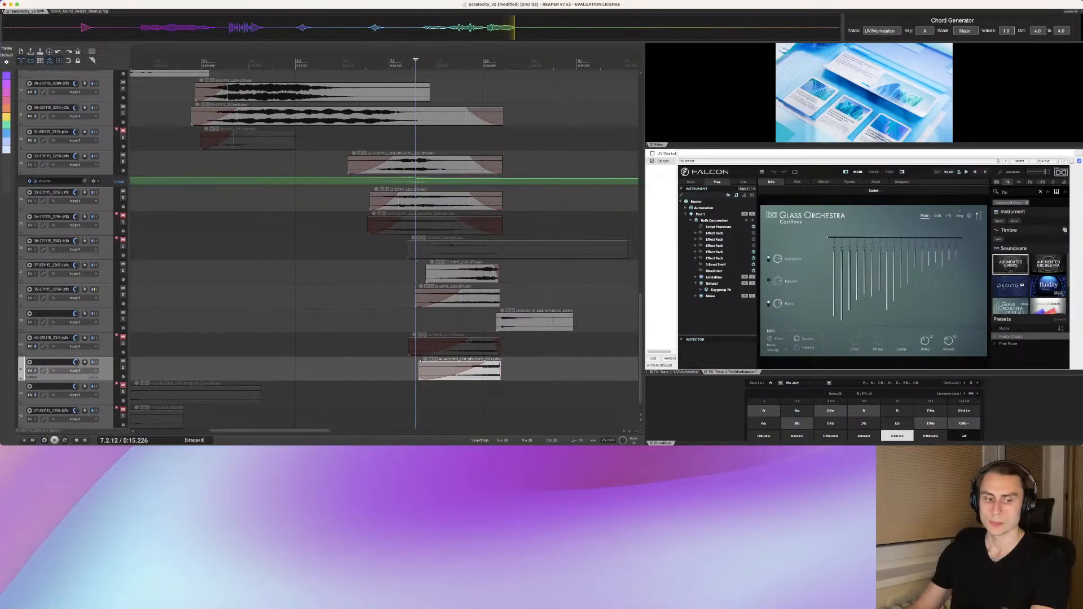
left_click(1010, 265)
scroll(1011, 316, "down", 1)
left_click(1010, 307)
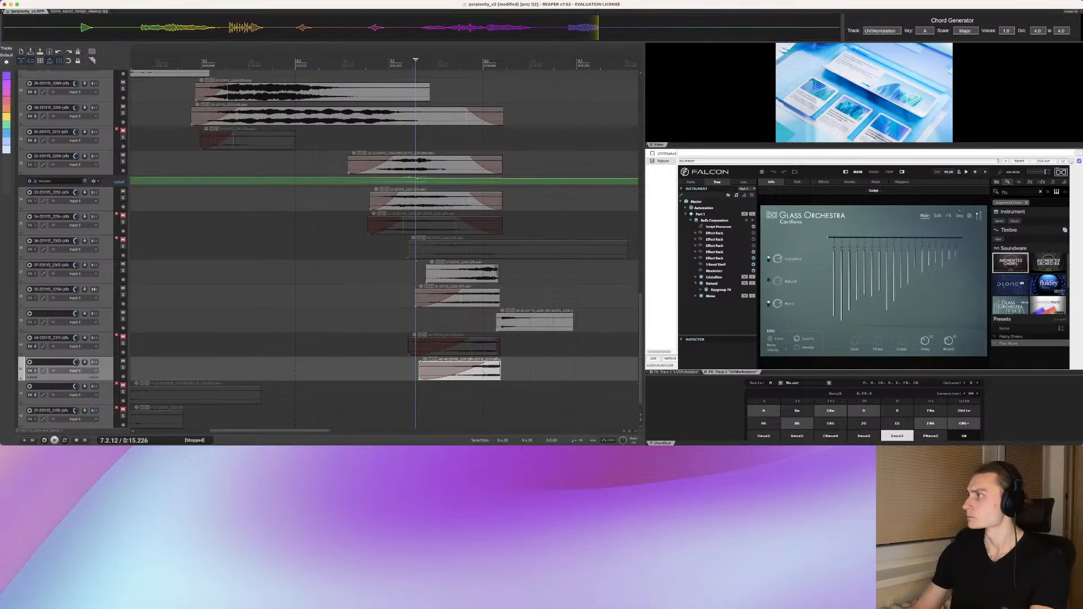
left_click(1010, 264)
scroll(1011, 322, "down", 1)
left_click(1010, 319)
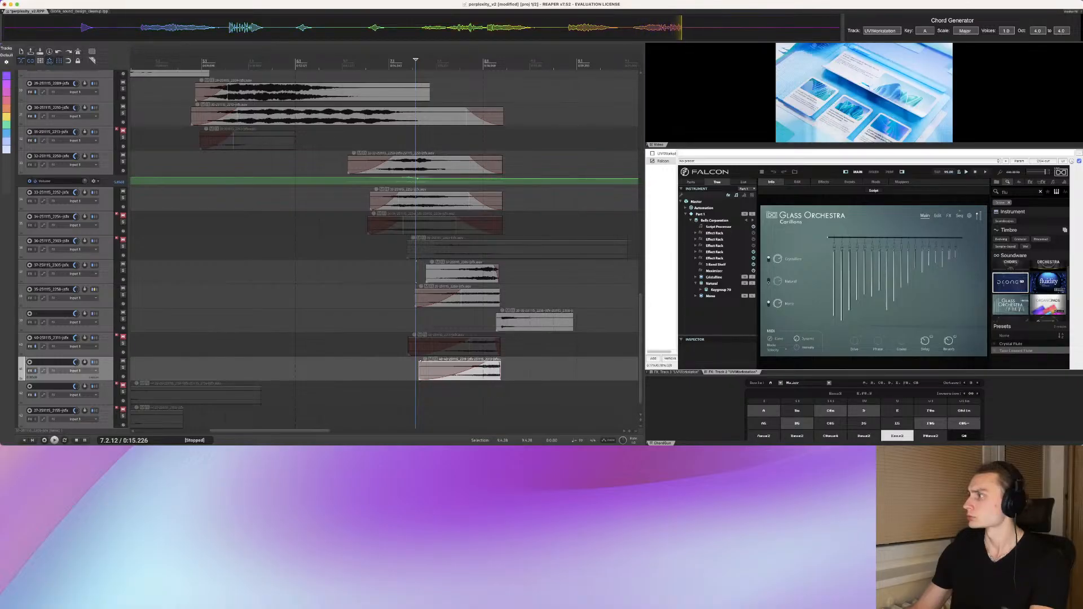
Step: Filter the matches by Fluidity, enlarge the Falcon area to show its full interface, and recheck the Glass Orchestra matches
left_click(1048, 282)
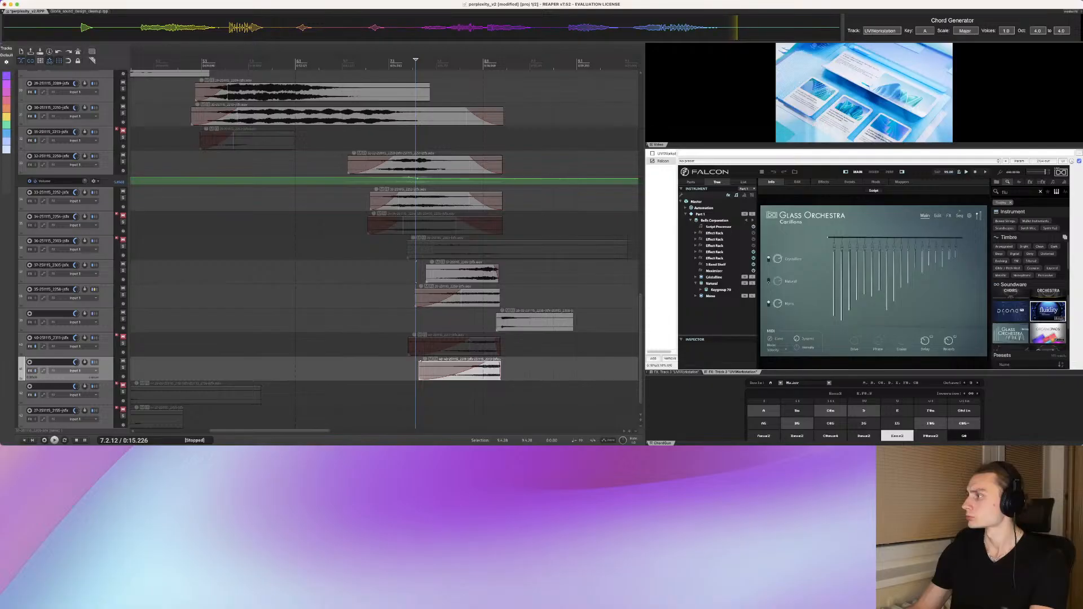
left_click_drag(880, 375, 880, 412)
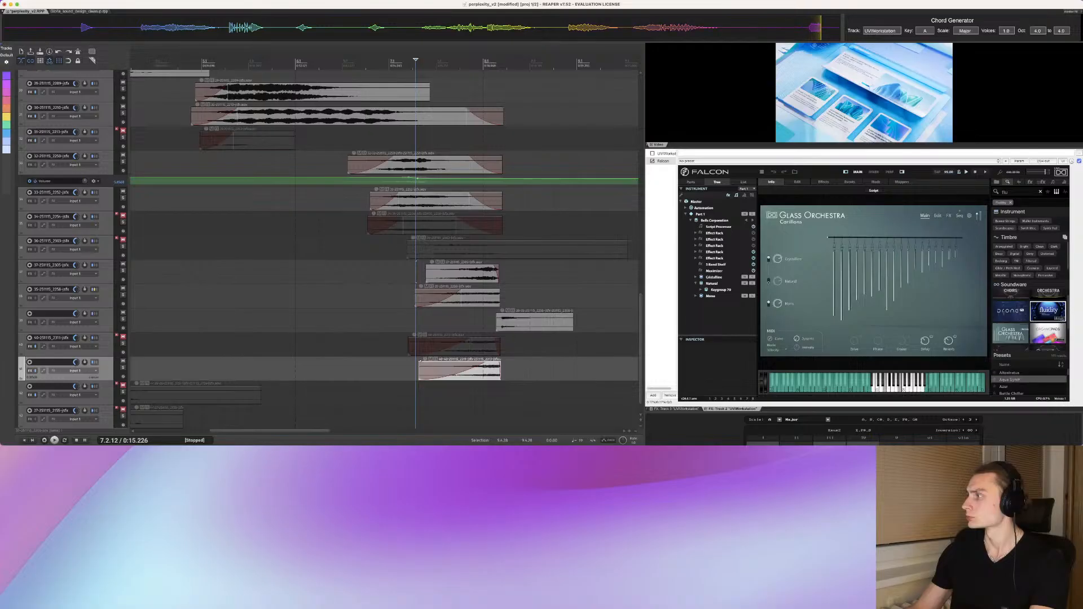
left_click(1011, 333)
left_click(1013, 351)
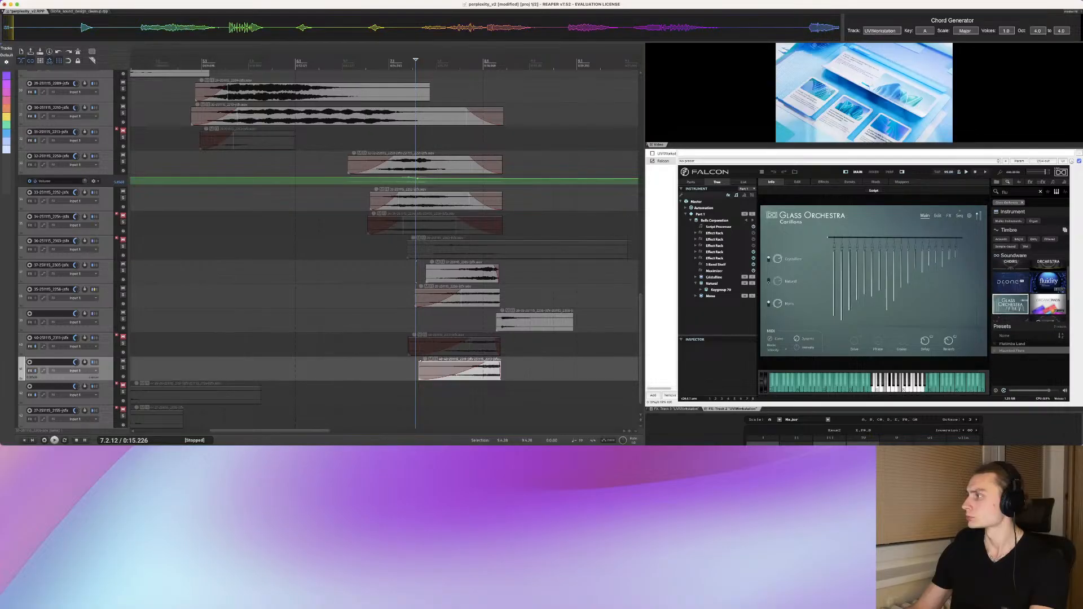
Step: Audition the matching presets in the pink-artwork library beside Glass Orchestra, including Fluttering Dragonflies and Melody Flute
left_click(1048, 305)
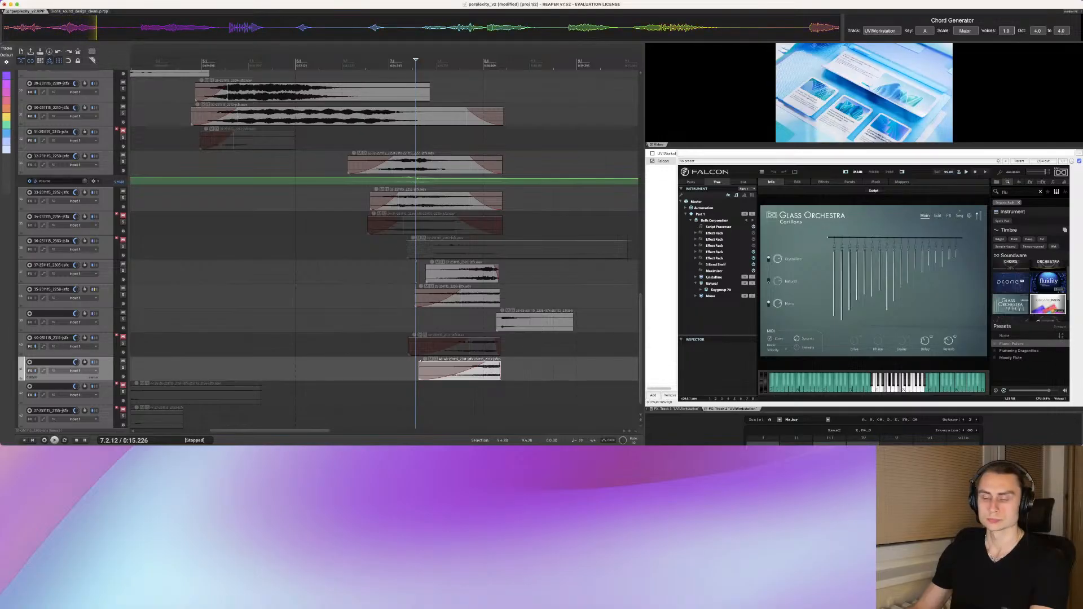
left_click(1019, 351)
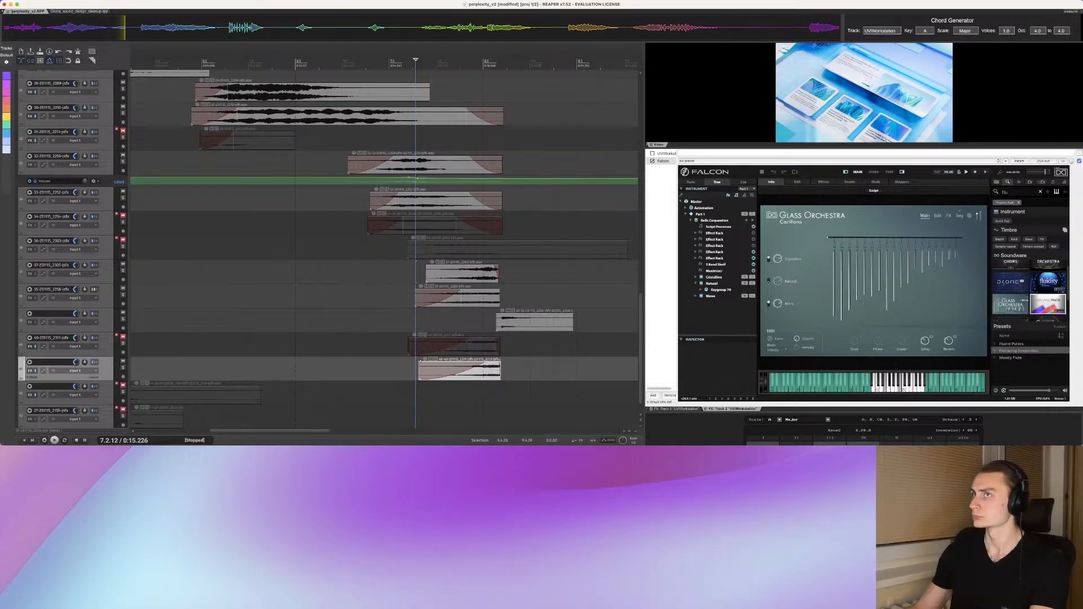
left_click(1012, 358)
scroll(1031, 290, "down", 4)
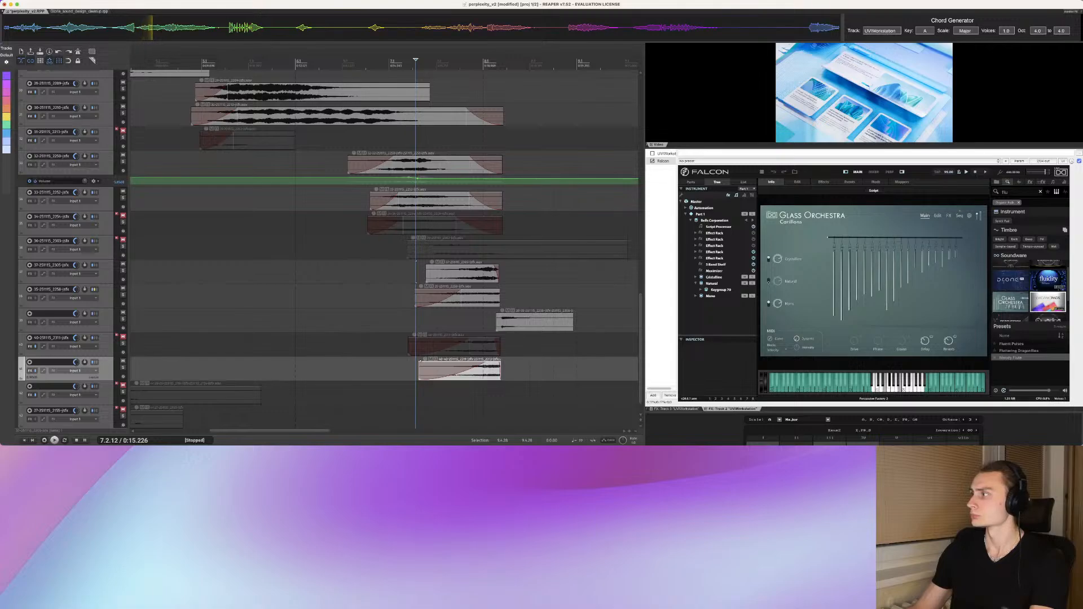
Step: Filter the flute matches by Percussion Factory and by Quadra, checking the Percussion Factory preset
left_click(1011, 289)
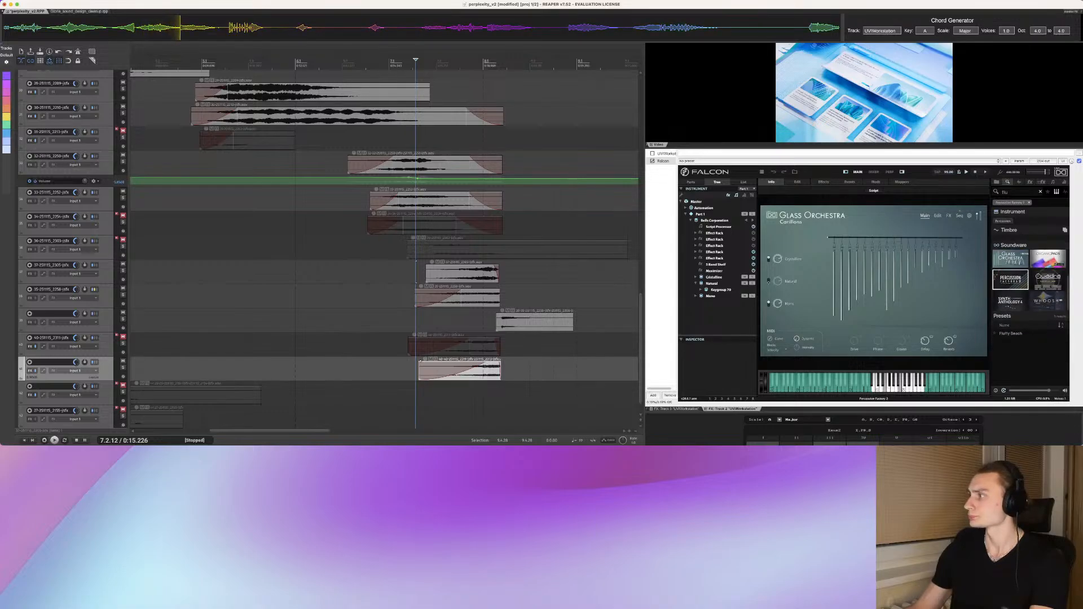
left_click(1016, 333)
left_click(1048, 287)
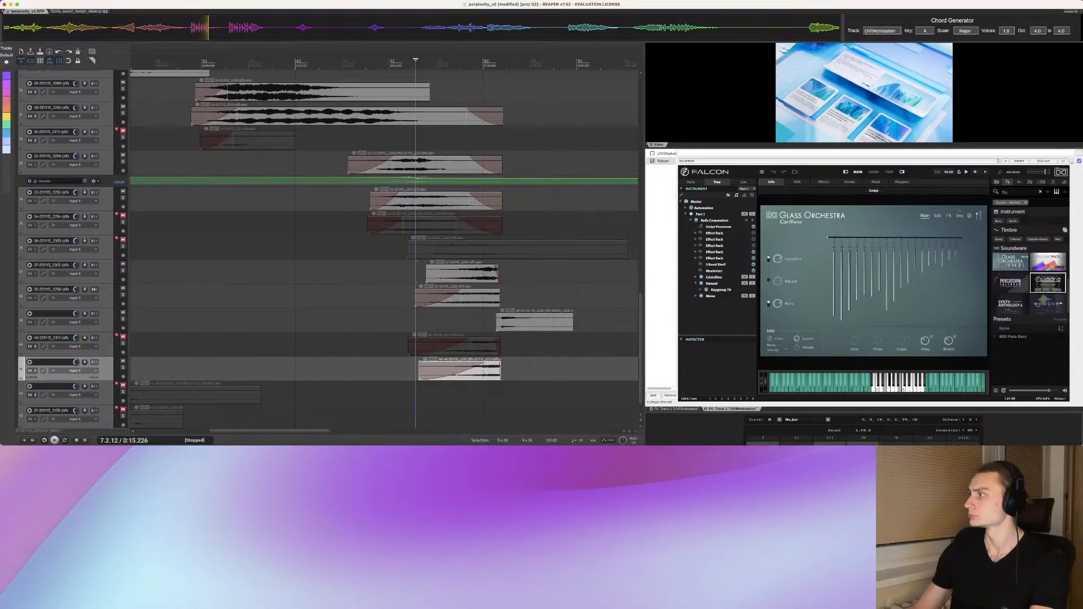
Step: Filter the matches by Synth Anthology 4, enlarge the Falcon area, and load the FLT flute preset listed below Copper Flute
left_click(1011, 304)
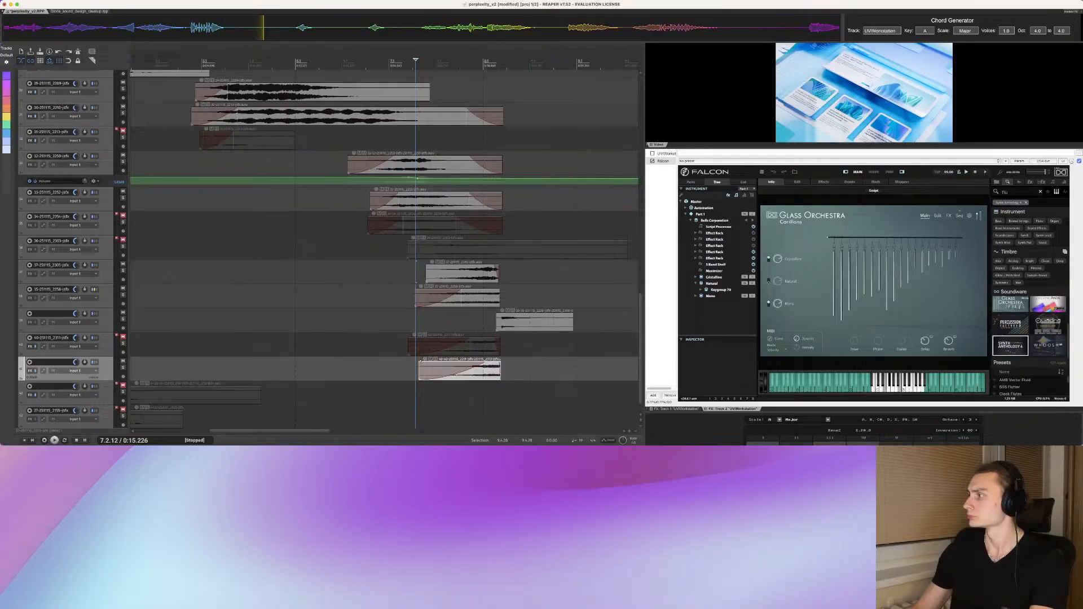
left_click_drag(880, 412, 881, 430)
scroll(1029, 387, "down", 1)
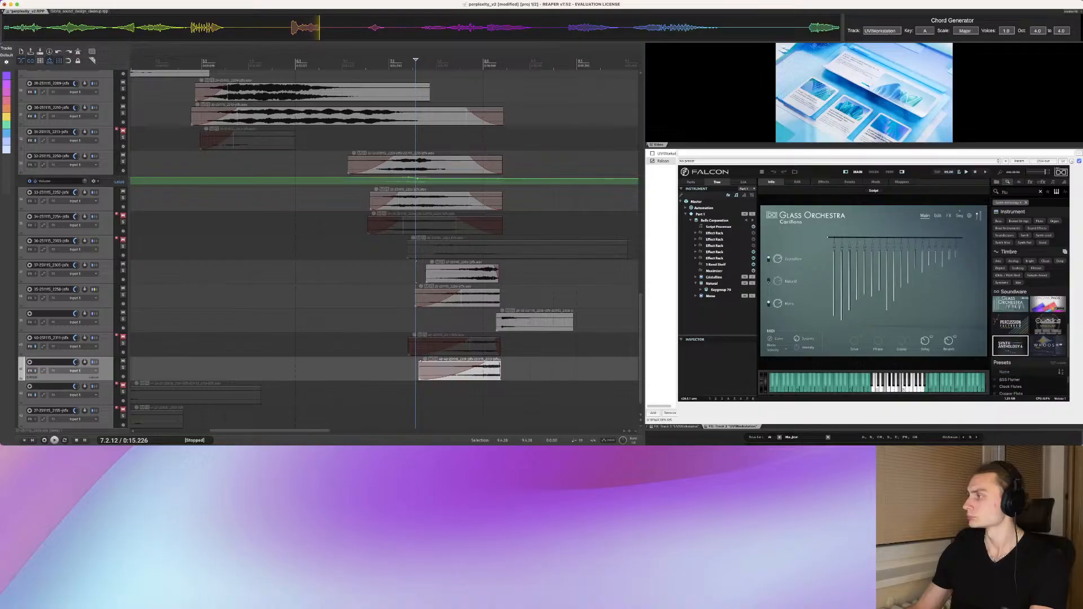
scroll(1029, 386, "down", 1)
scroll(1030, 386, "down", 1)
scroll(1030, 386, "up", 1)
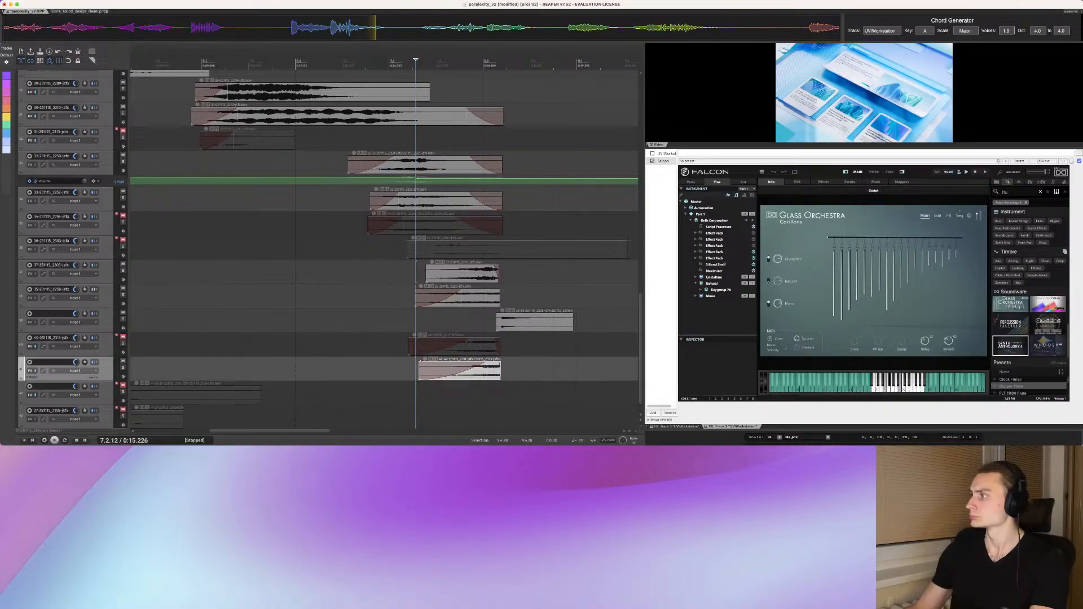
scroll(1029, 386, "down", 1)
scroll(1029, 386, "up", 1)
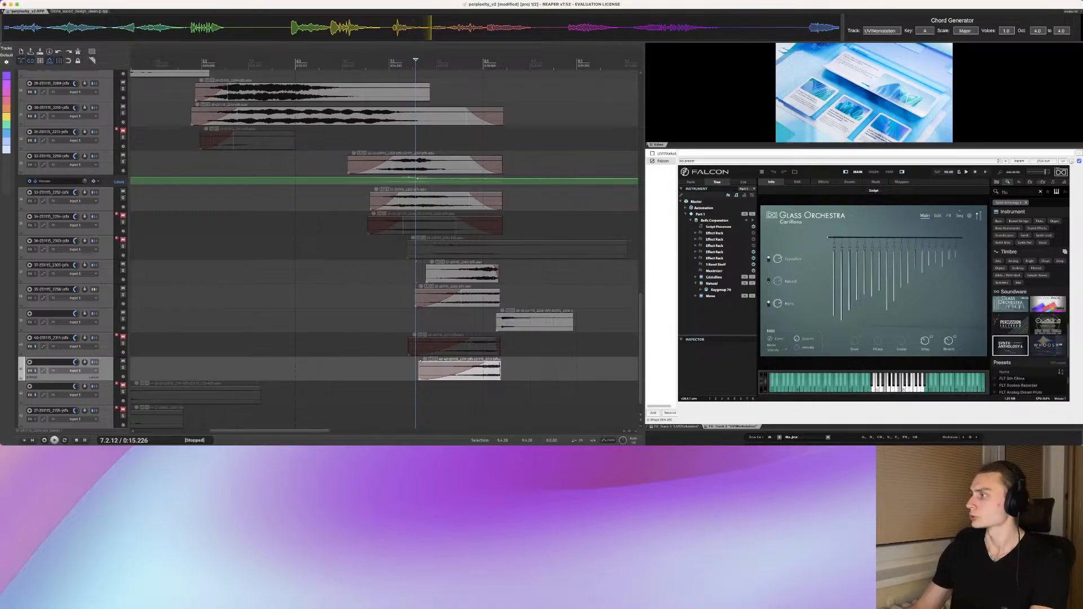
key("Down")
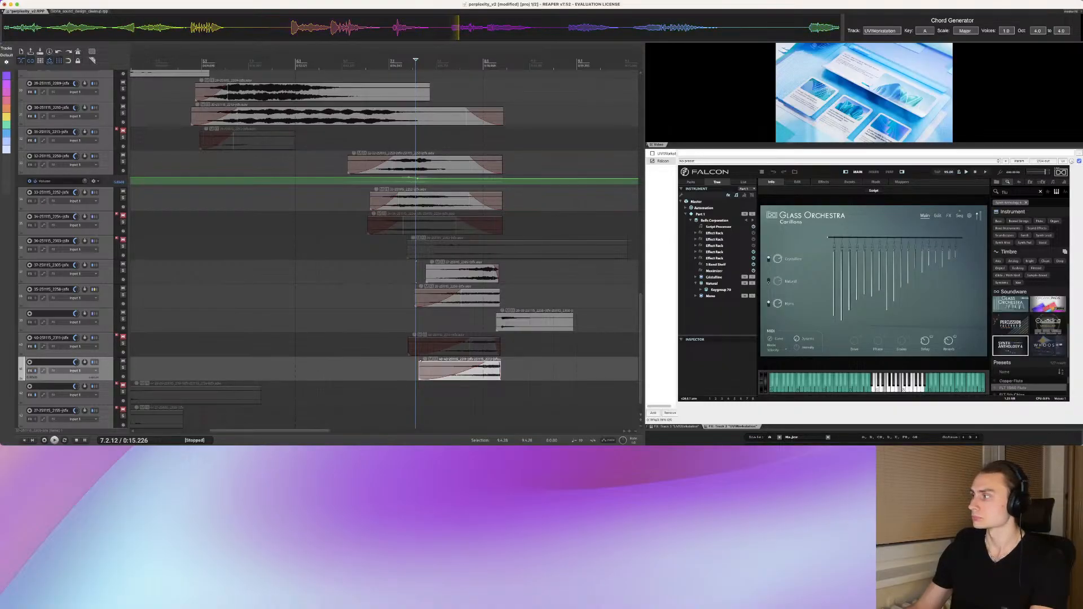
scroll(1030, 386, "down", 1)
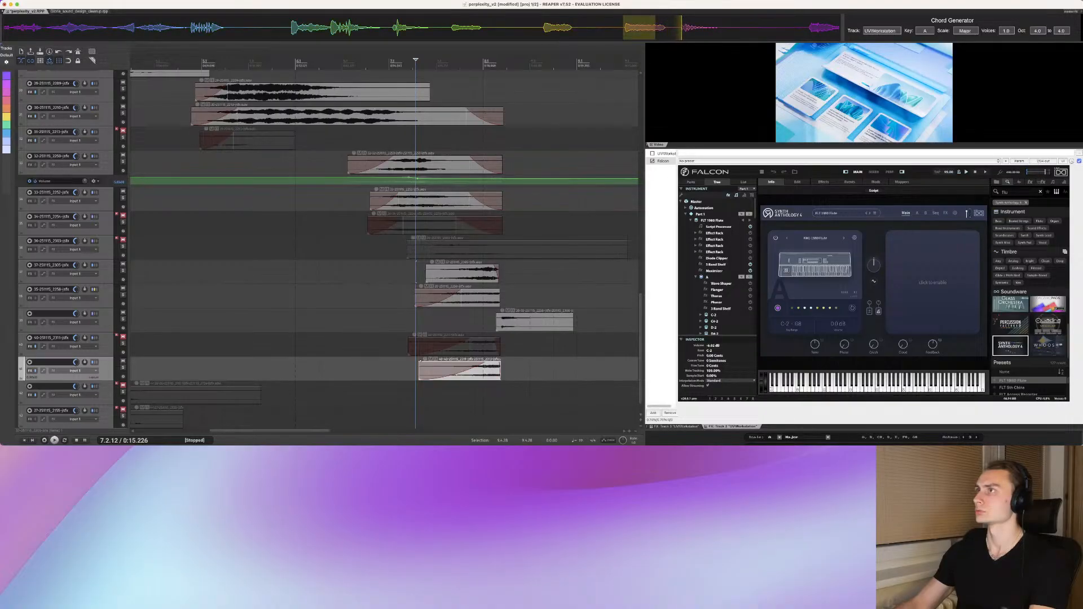
Step: Place the recorded flute phrase on a new track beneath the previous layer and play it with the mix
left_click_drag(659, 28, 434, 386)
key("super+t")
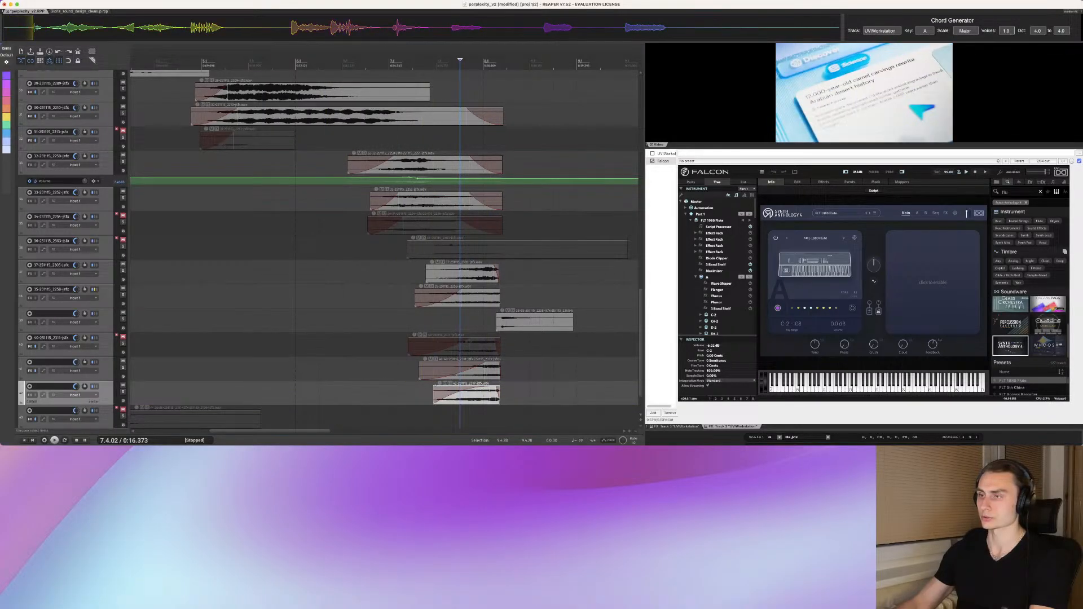
left_click(424, 386)
key("space")
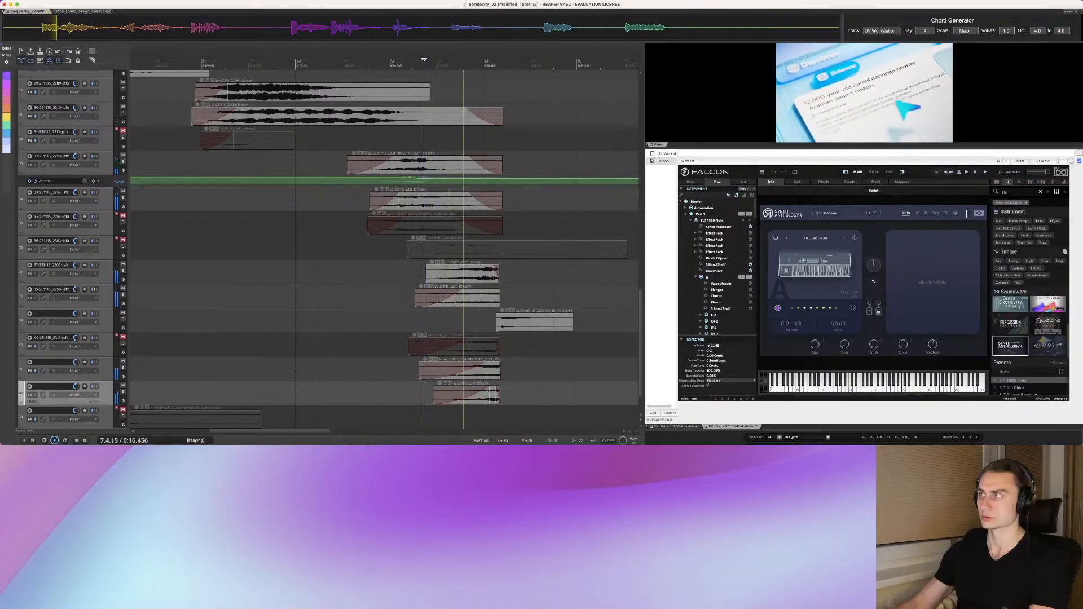
key("space")
key("space")
Step: Mute the layer directly above the new flute clip and fine-tune the new clip's fade-in
left_click(123, 362)
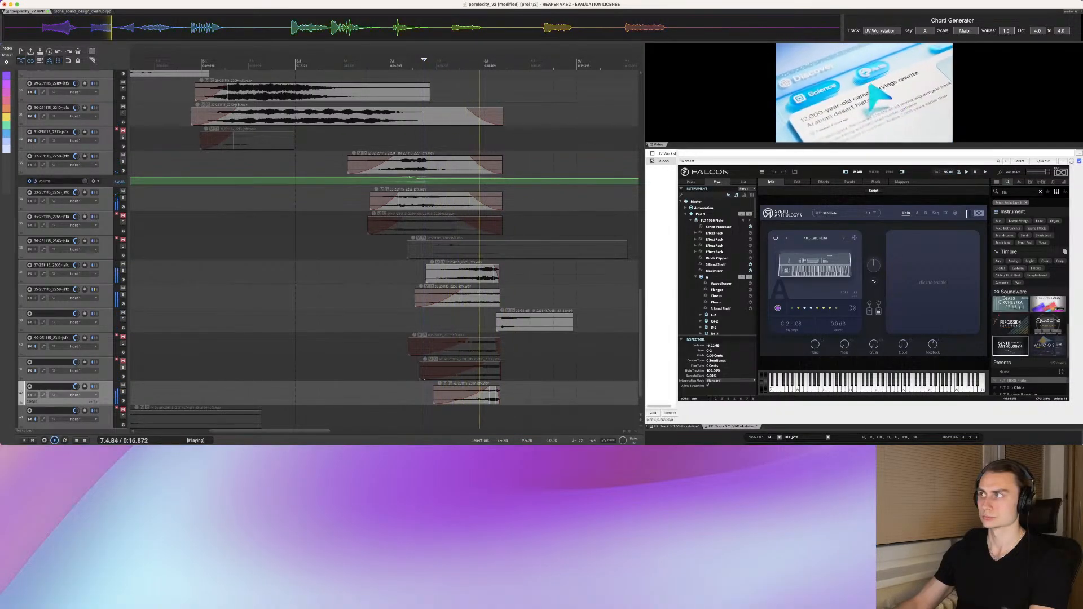
key("space")
key("space")
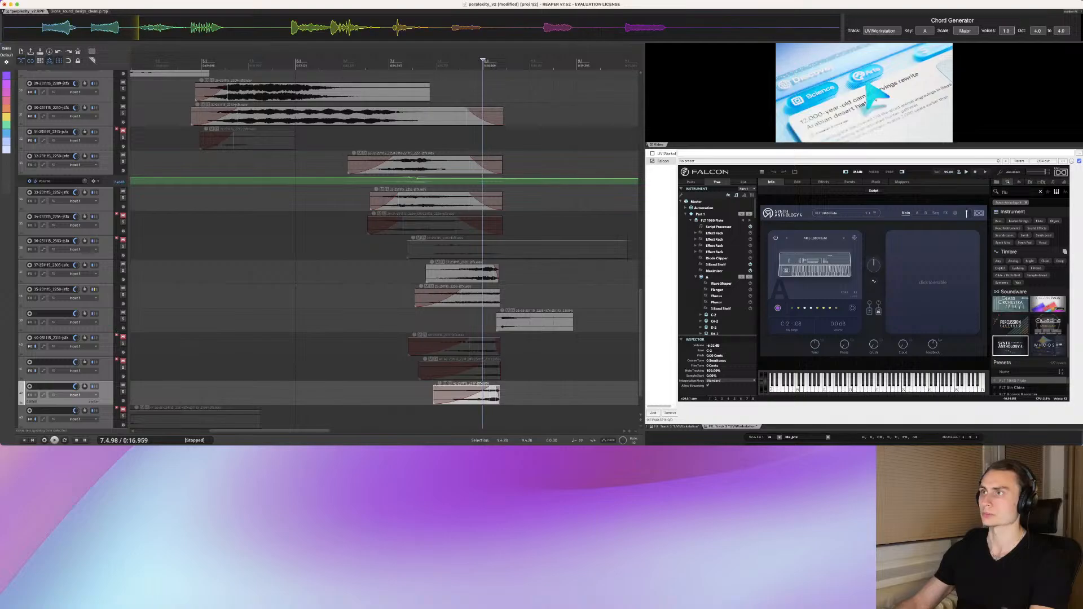
mouse_move(490, 388)
left_mouse_down()
mouse_move(442, 398)
mouse_move(484, 388)
left_mouse_up()
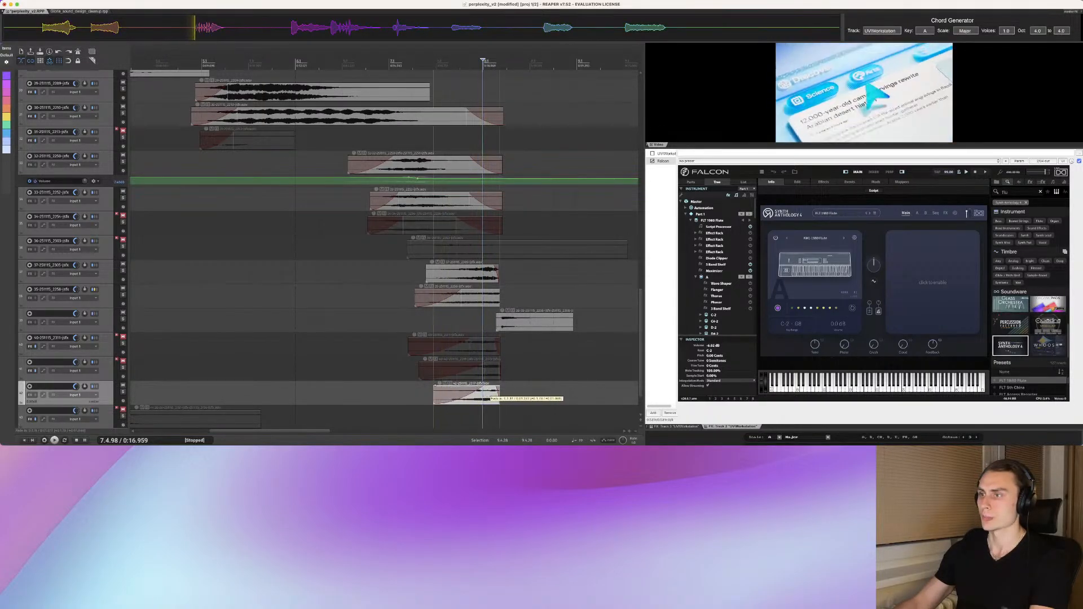
Step: Replay the button-animation layers and mute the layer directly below the long muted clip
left_click(414, 394)
key("space")
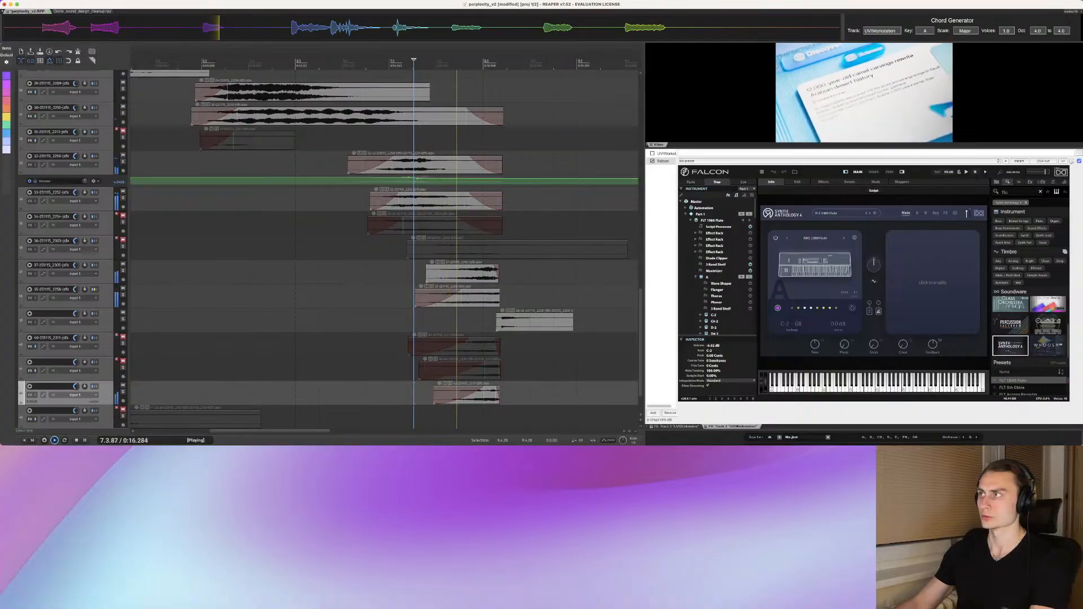
key("space")
key("space")
key("space")
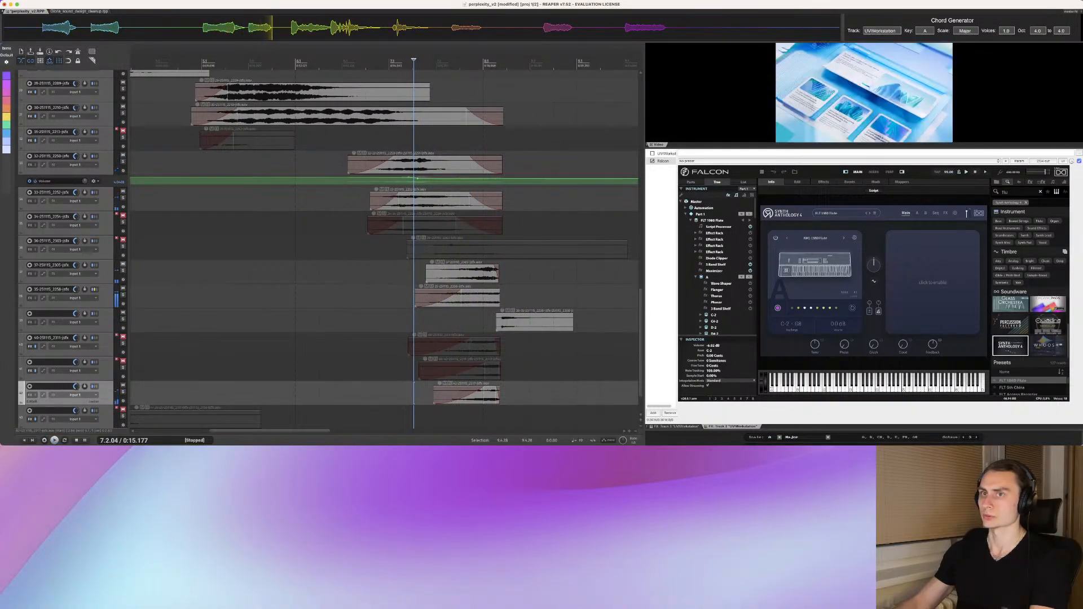
key("space")
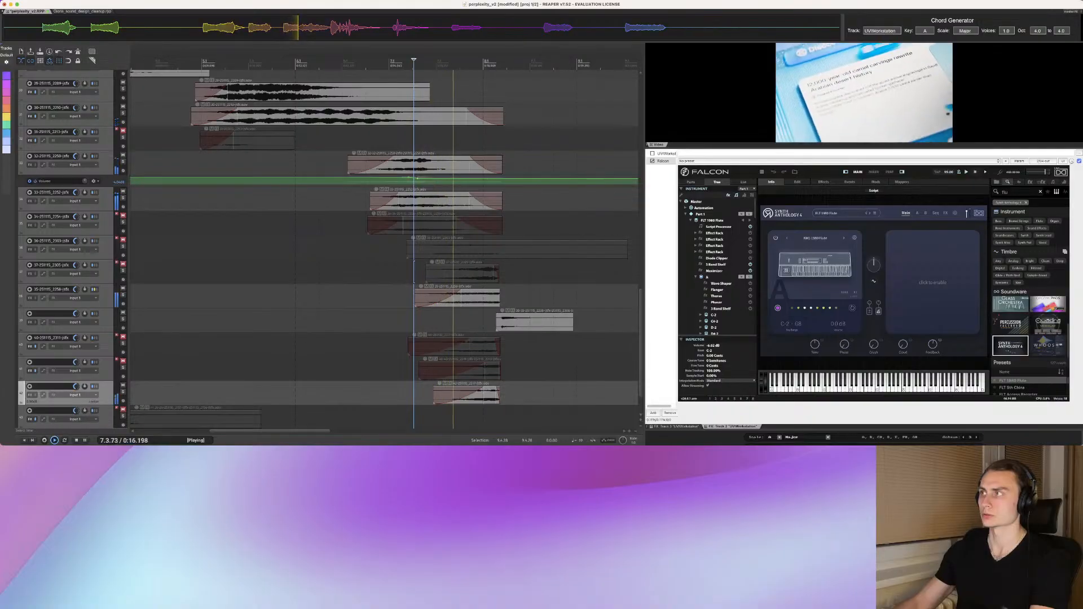
key("space")
Step: Extend the new flute clip's start slightly earlier and play the layers through
mouse_move(434, 395)
left_mouse_down()
mouse_move(400, 397)
mouse_move(424, 396)
left_mouse_up()
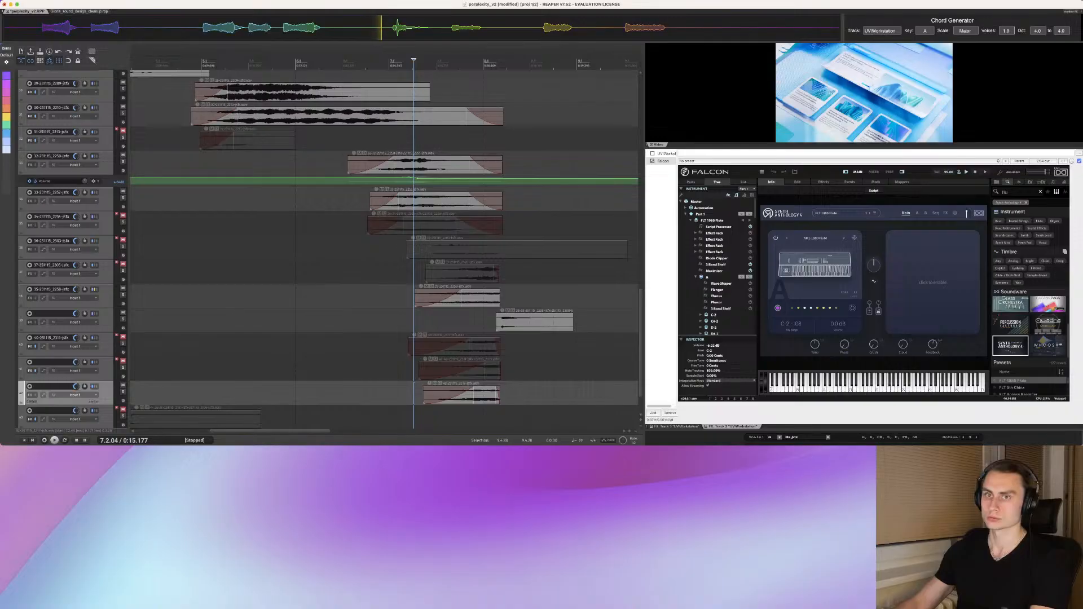
key("space")
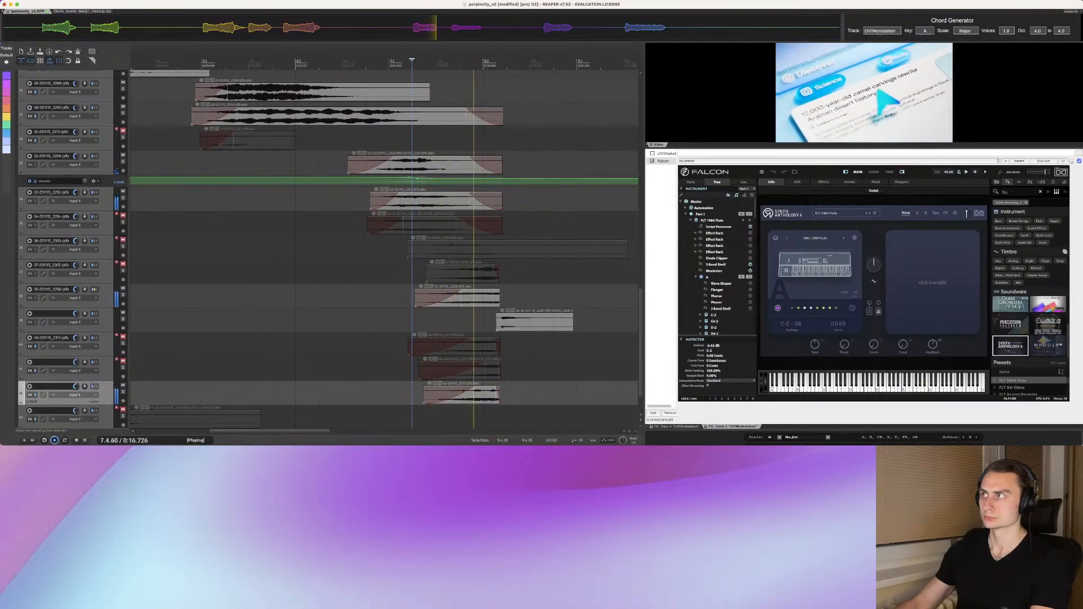
key("space")
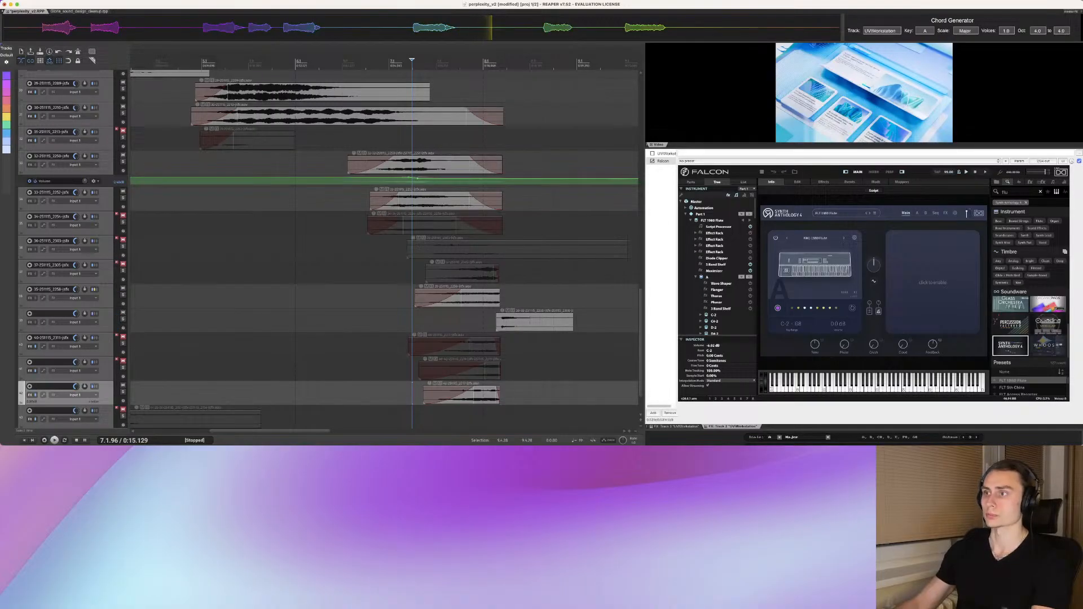
Step: Extend the flute clip's start further back, adjust its fade-in, and replay the layers from before the clip
scroll(395, 393, "down", 3)
left_click_drag(393, 392, 429, 393)
left_click(356, 371)
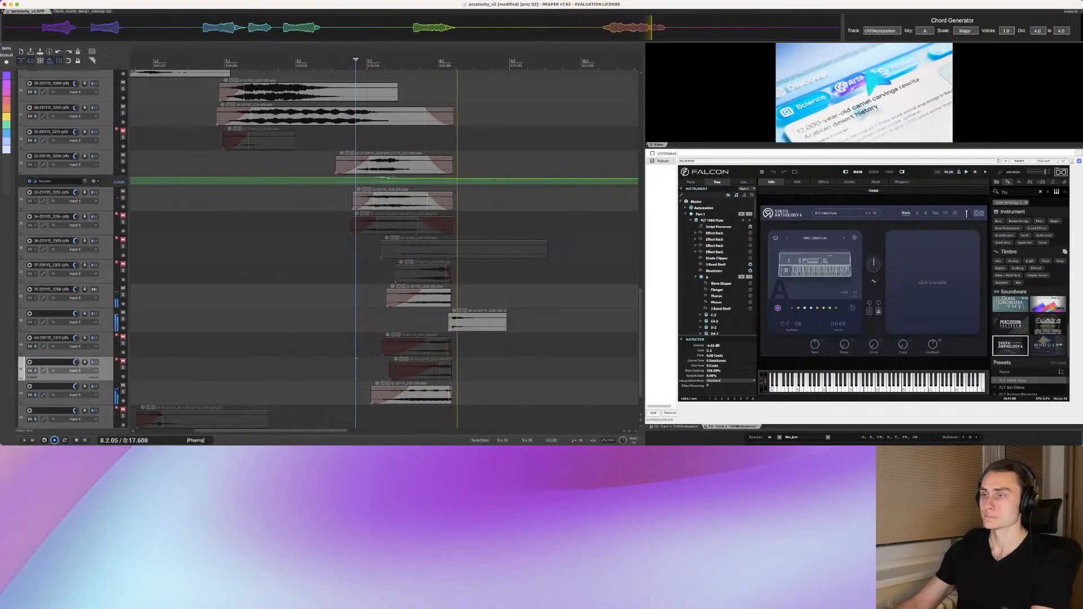
key("space")
key("space")
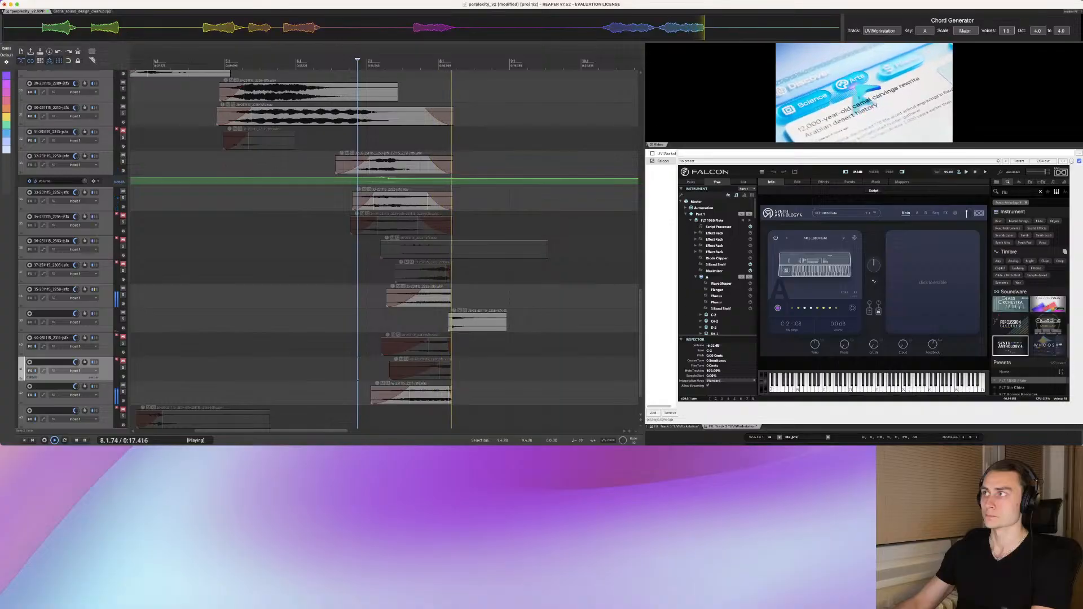
key("space")
key("space")
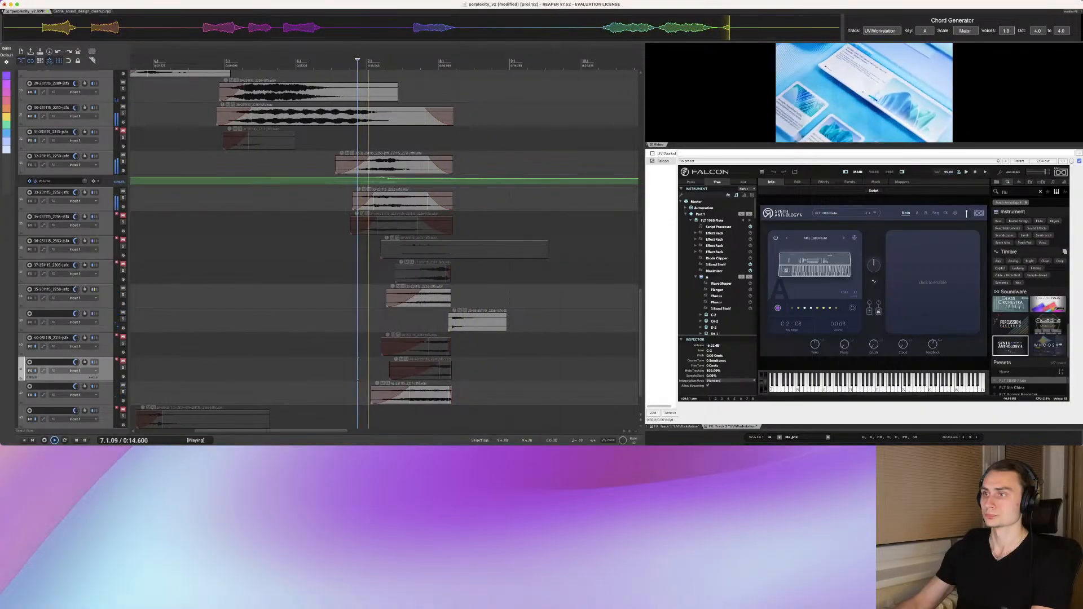
scroll(451, 370, "down", 1)
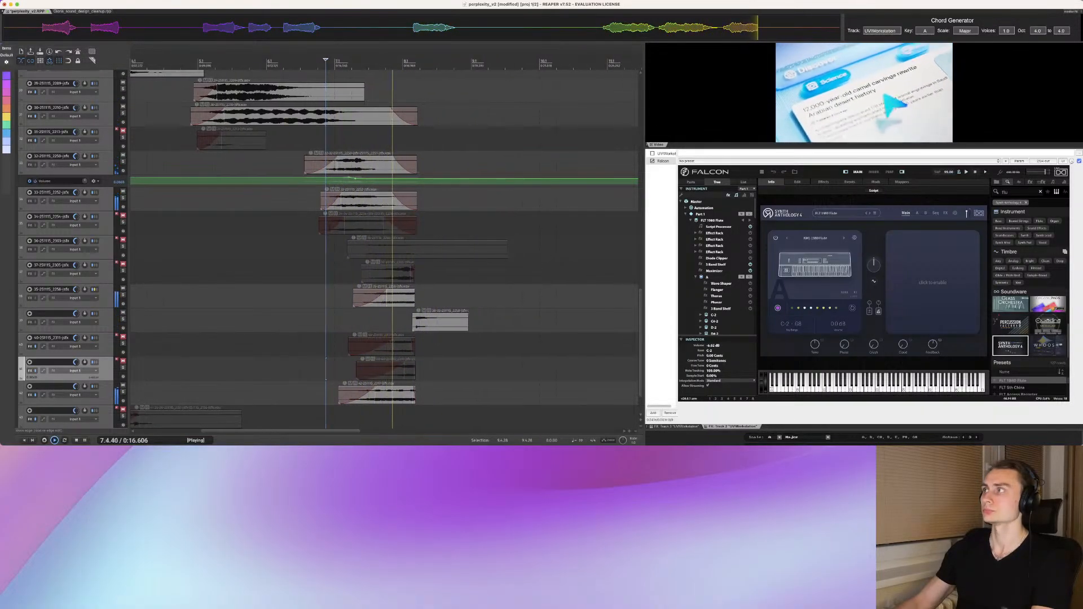
key("space")
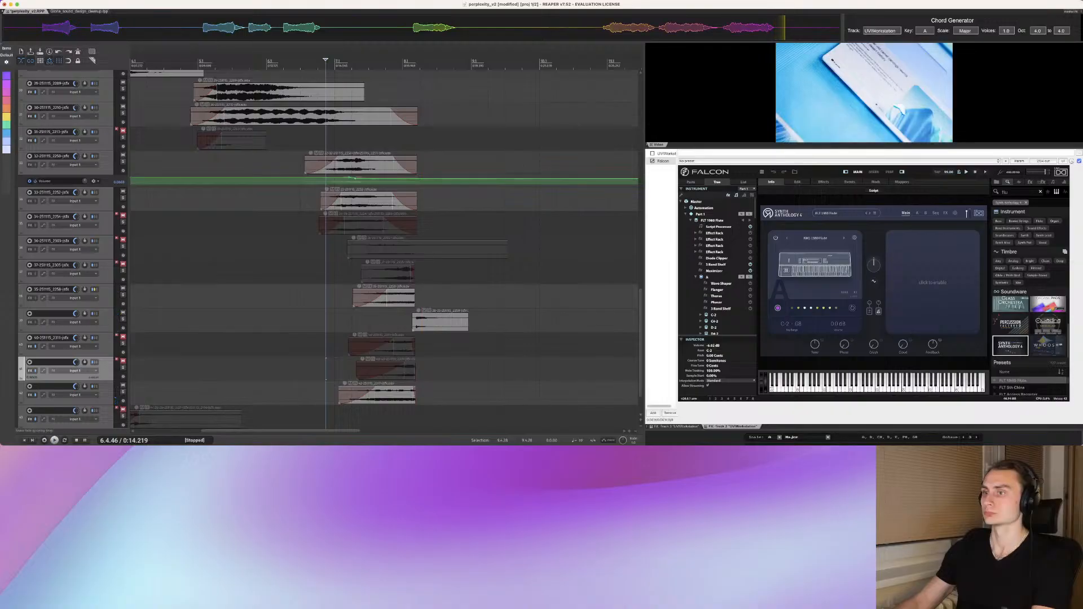
Step: Lengthen the flute clip's fade-in toward its end and replay the layered passage to check it
left_click_drag(376, 389, 415, 391)
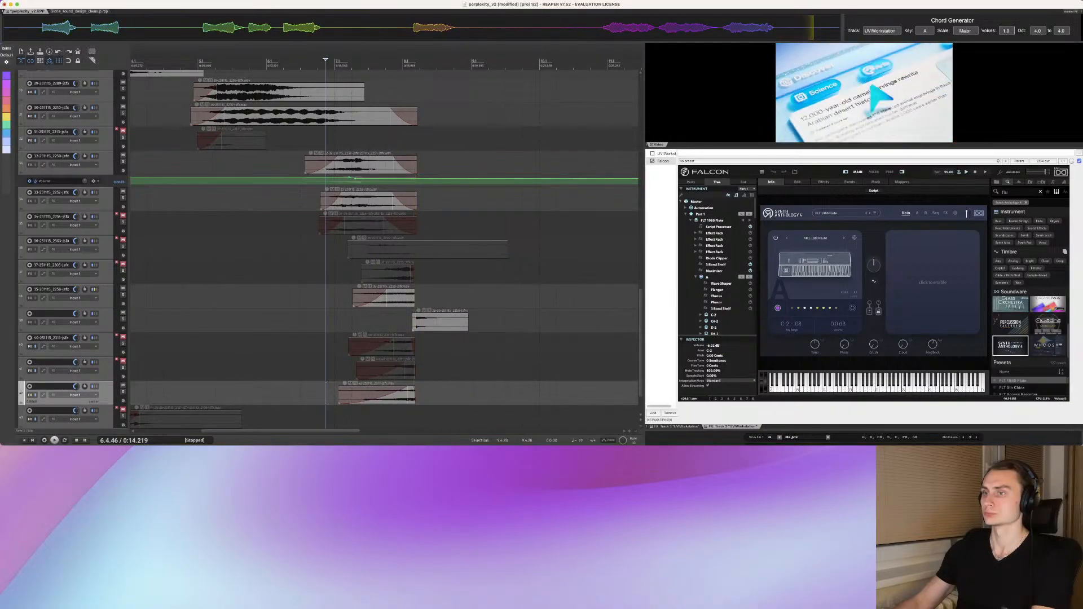
key("space")
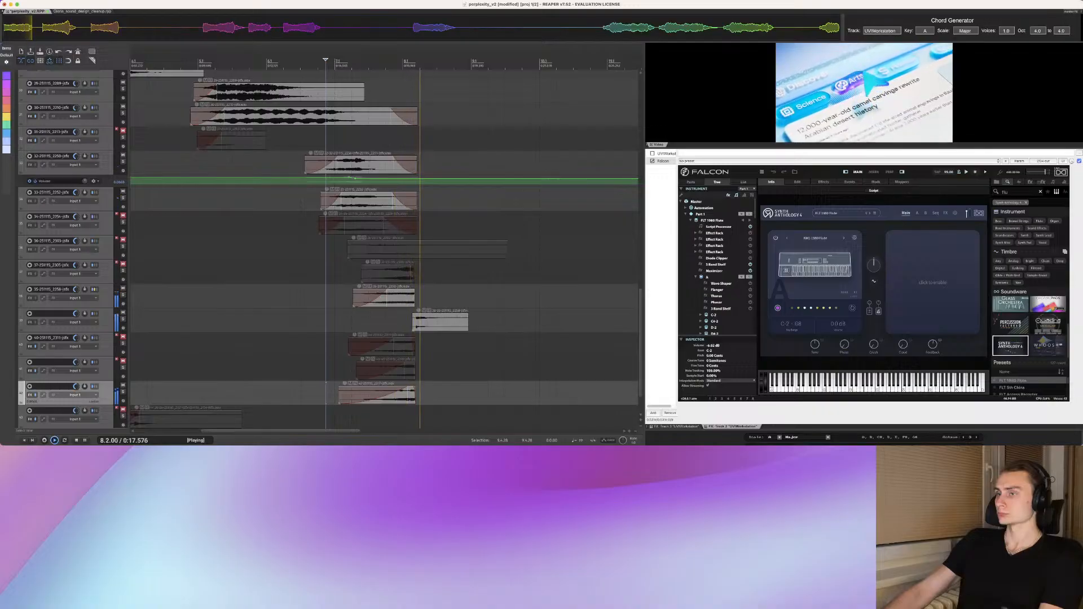
key("space")
key("super+Tab")
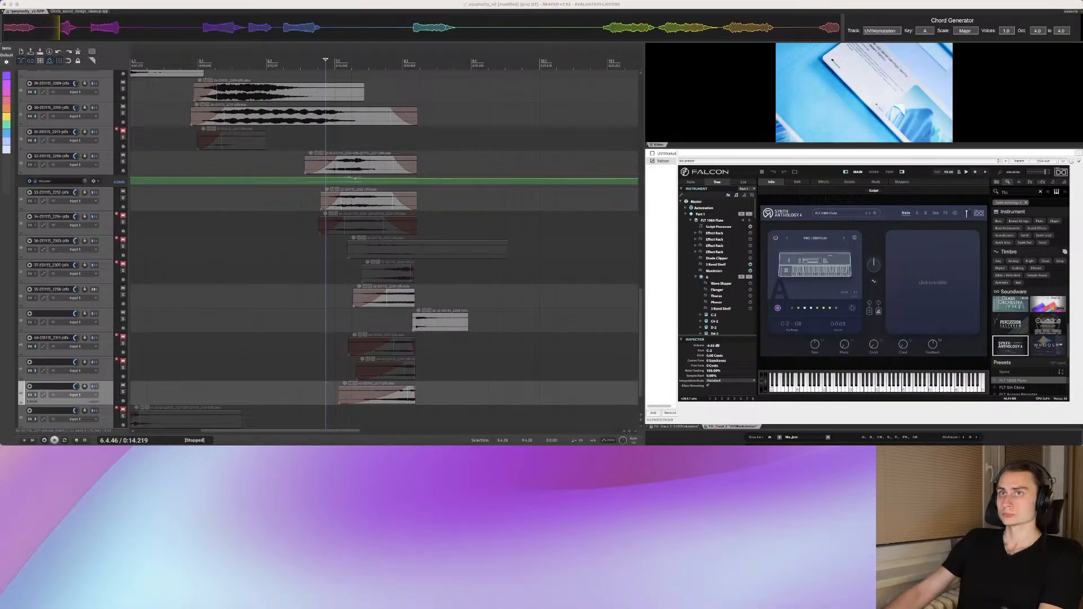
key("space")
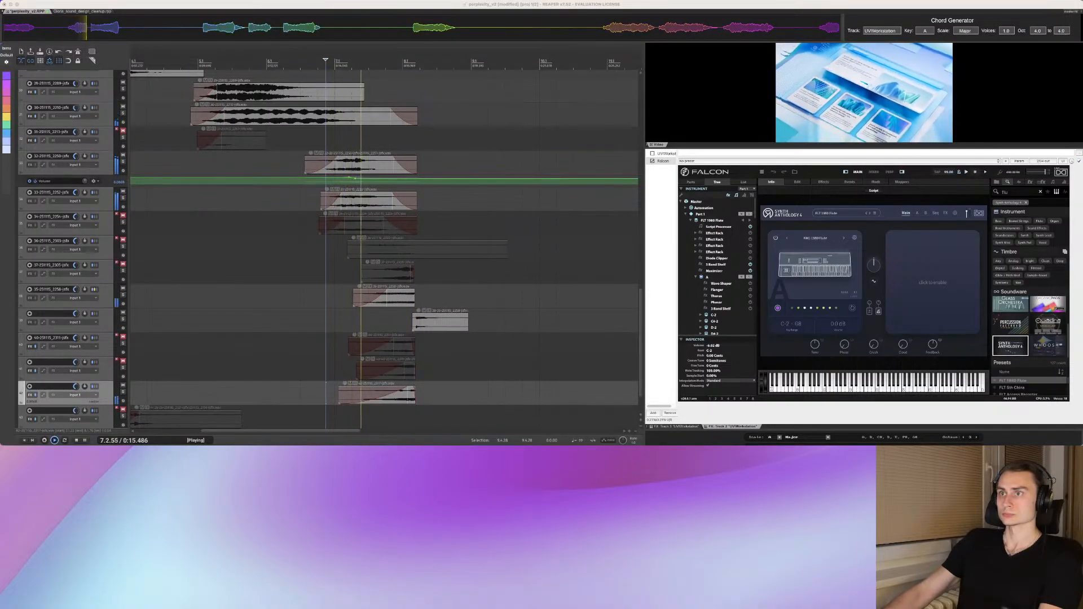
key("space")
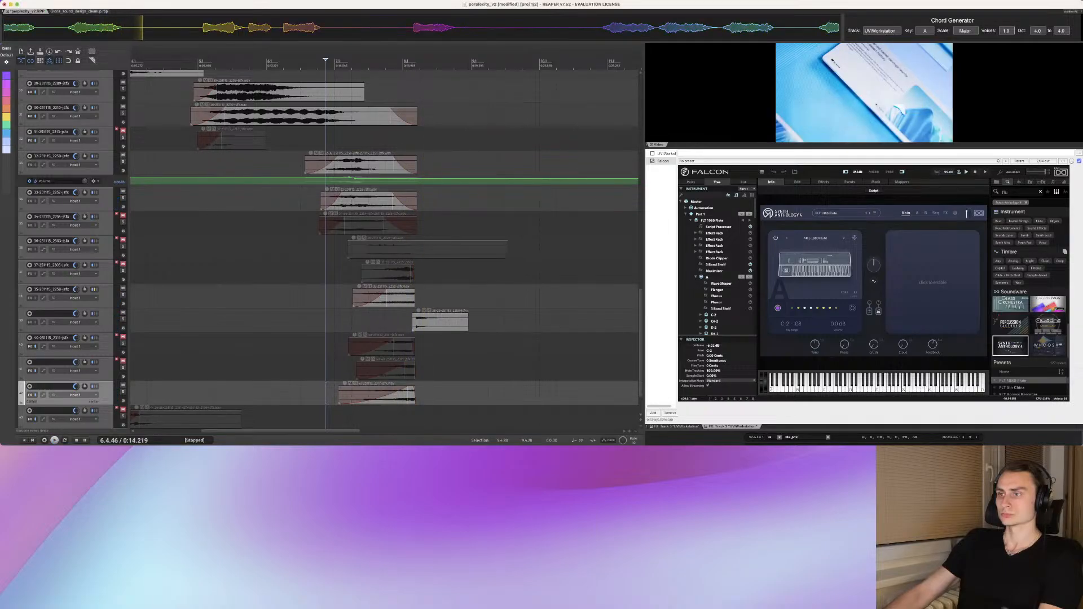
left_click_drag(361, 415, 384, 395)
key("space")
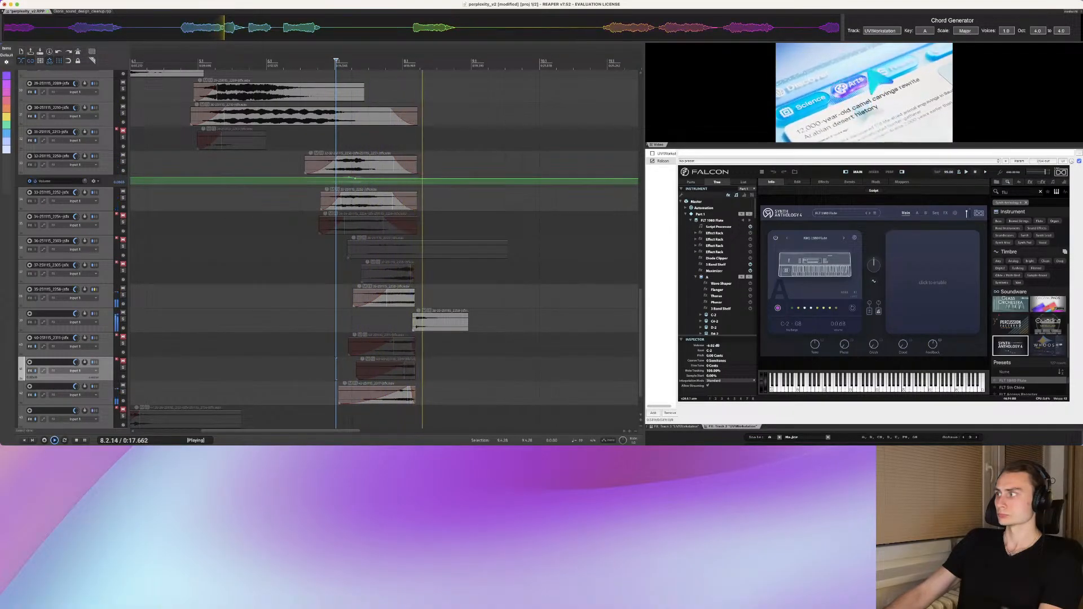
key("space")
Step: Filter the matches by Whoosh FX and open the Whoosh FX.ufs soundbank from the UVI Sounds folder
left_click(1049, 345)
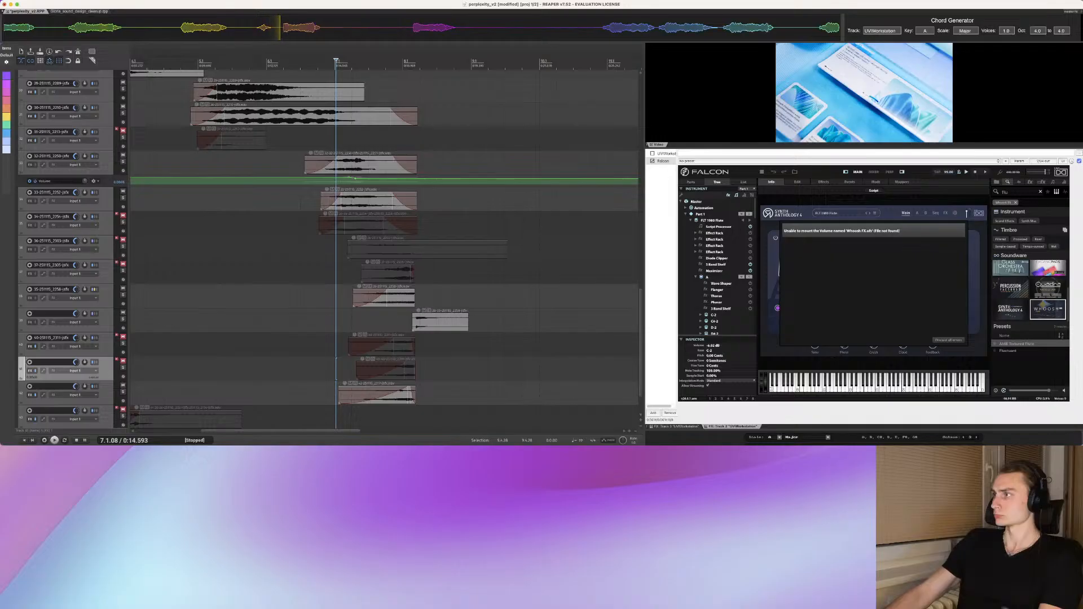
left_click(948, 341)
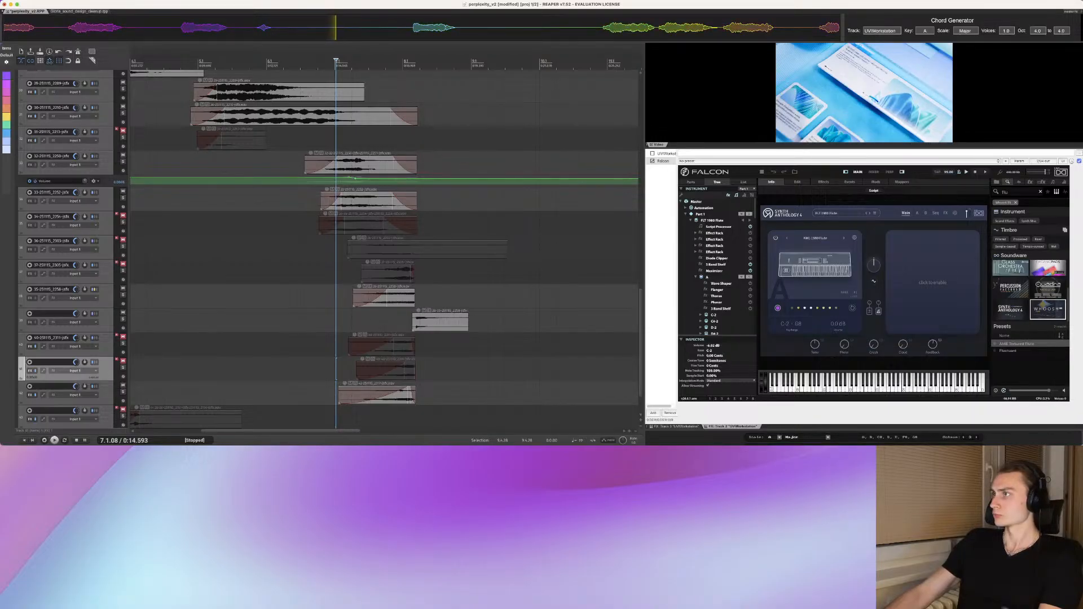
left_click(794, 172)
left_click(779, 211)
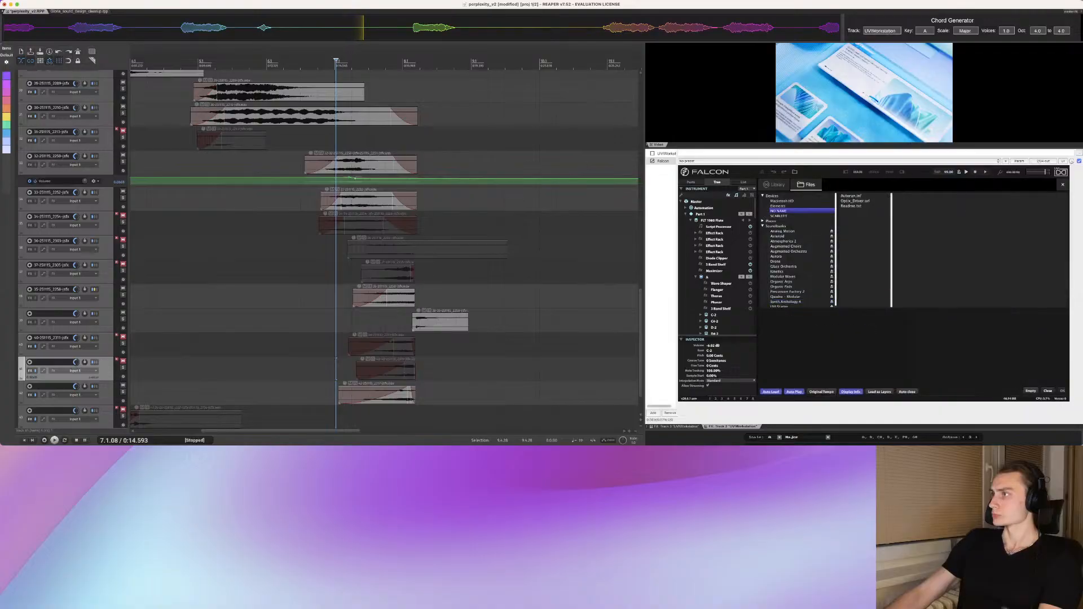
left_click(779, 206)
left_click(852, 296)
scroll(921, 254, "down", 2)
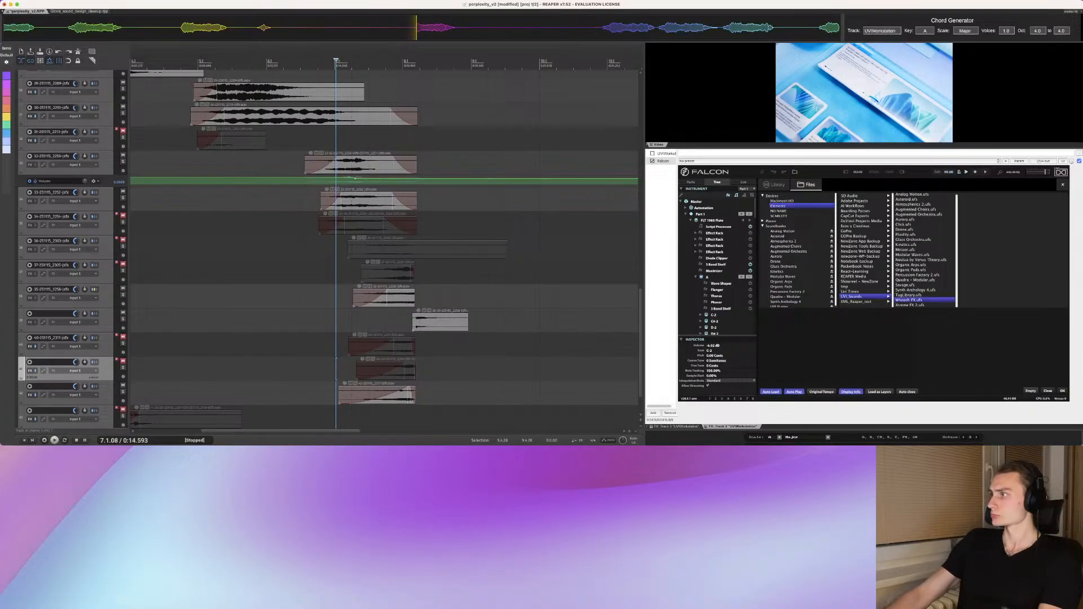
double_click(909, 300)
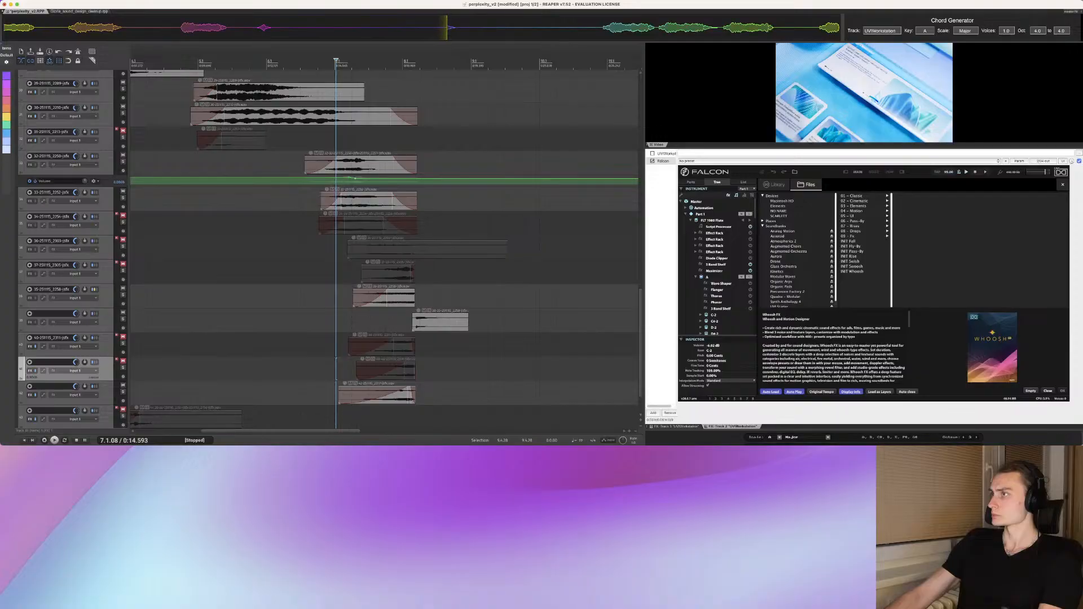
Step: Close the soundbank file browser and load the AMB Textured Flute preset from the Whoosh FX library
left_click(1063, 185)
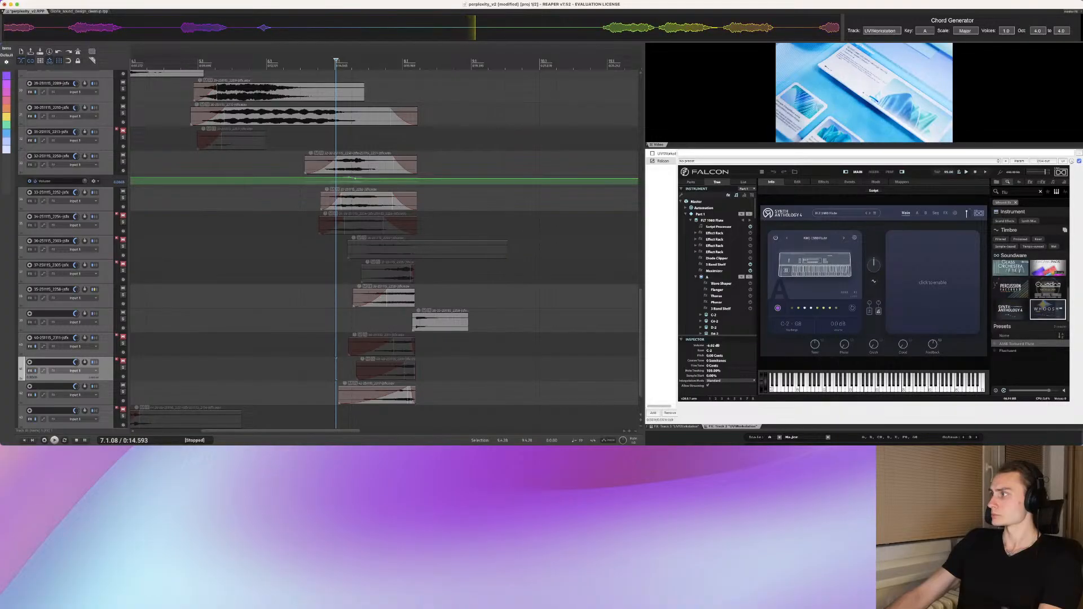
left_click(1017, 344)
double_click(1017, 344)
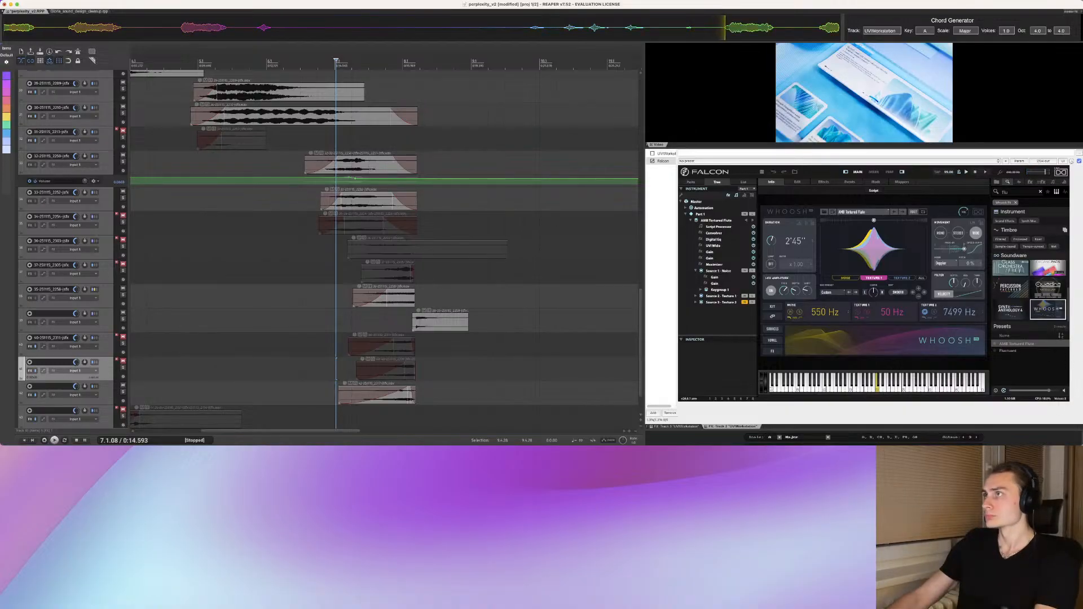
Step: Paste the copied sound clip, add a track below the lowest active flute layer, and move the clip there over the flute clip's end
left_click(510, 297)
left_click(439, 394)
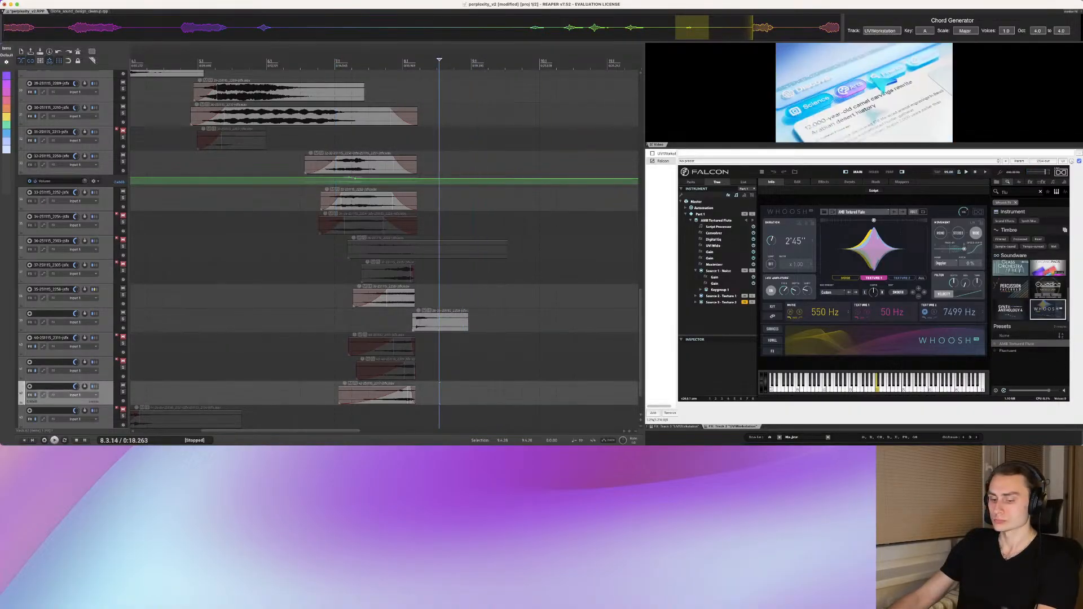
key("super+v")
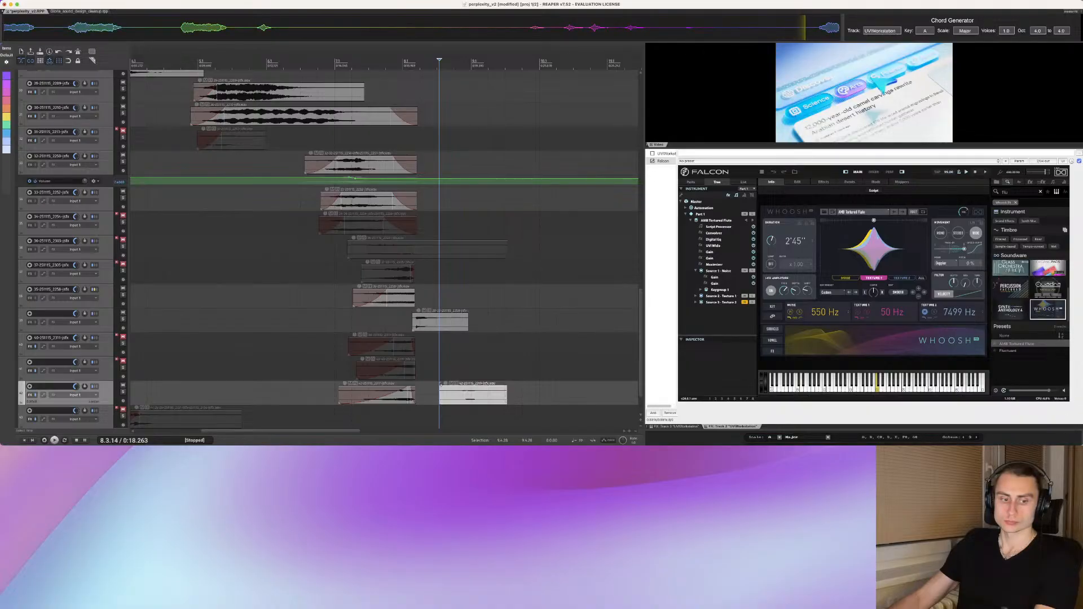
scroll(384, 248, "down", 1)
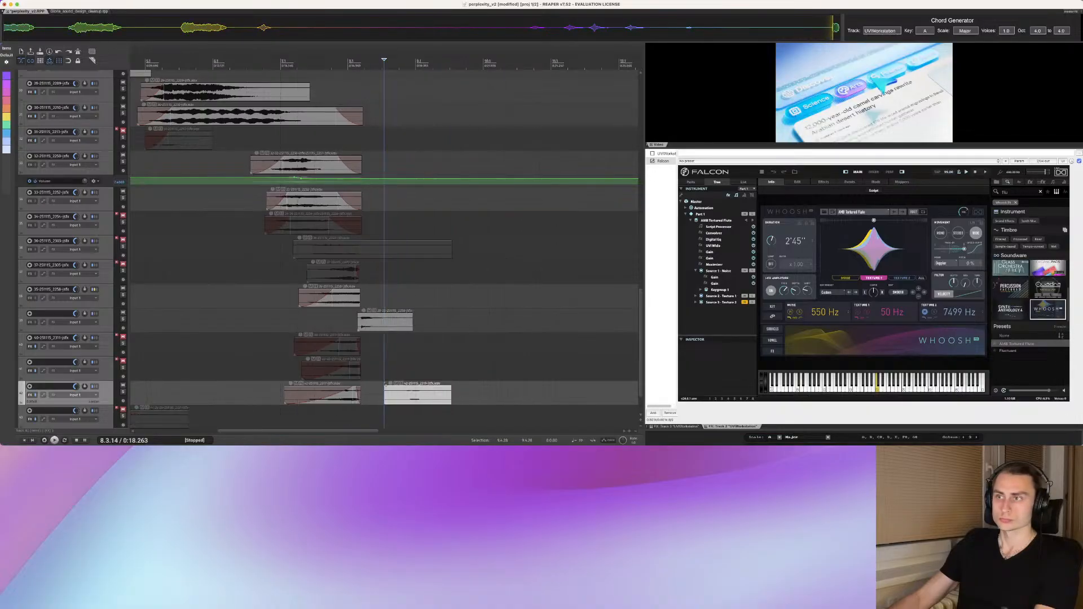
scroll(385, 248, "down", 2)
key("super+t")
left_click_drag(386, 346, 334, 371)
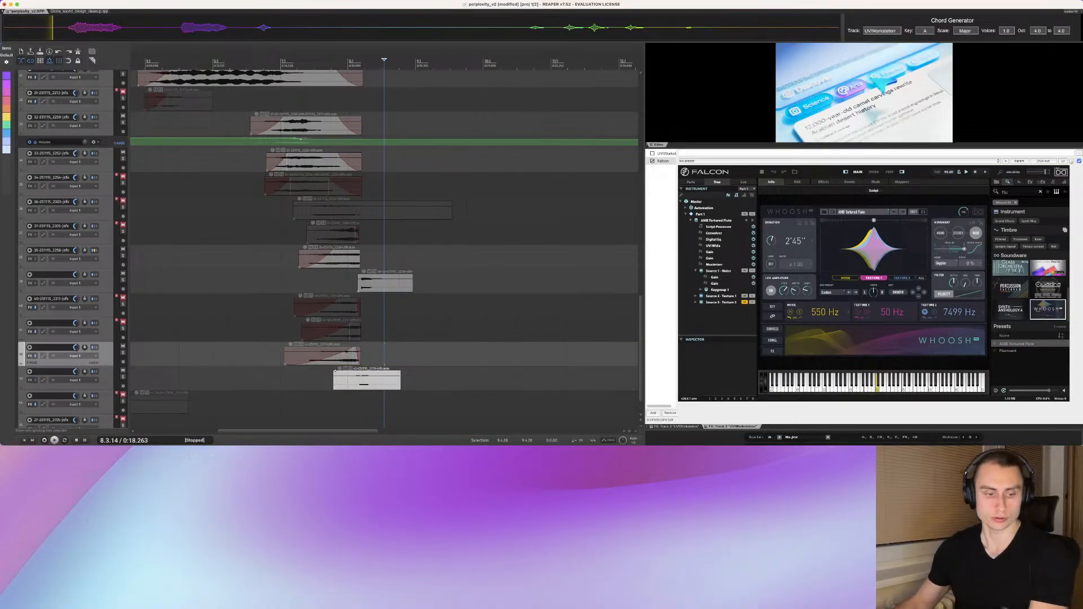
left_click_drag(360, 378, 359, 378)
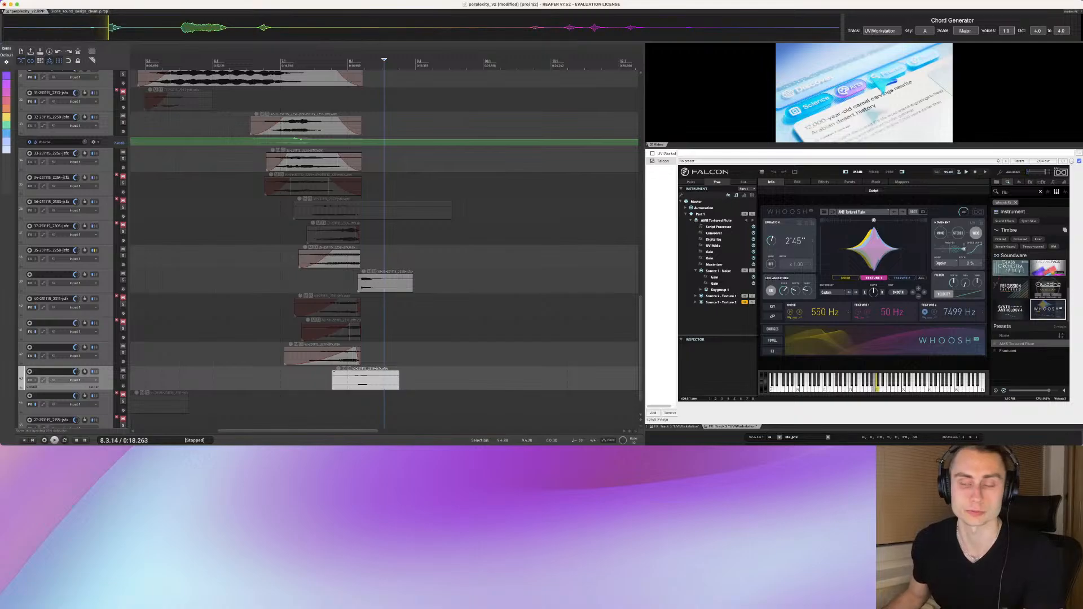
Step: Shift the pasted clip slightly earlier, shorten the start of the flute clip above it, and play the layers
left_click(270, 309)
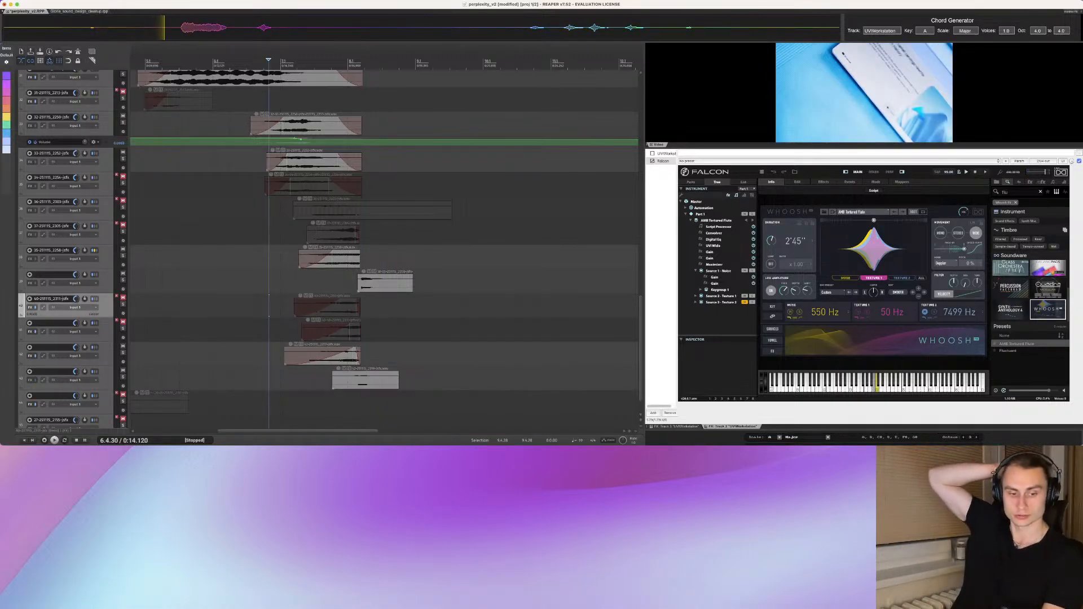
key("space")
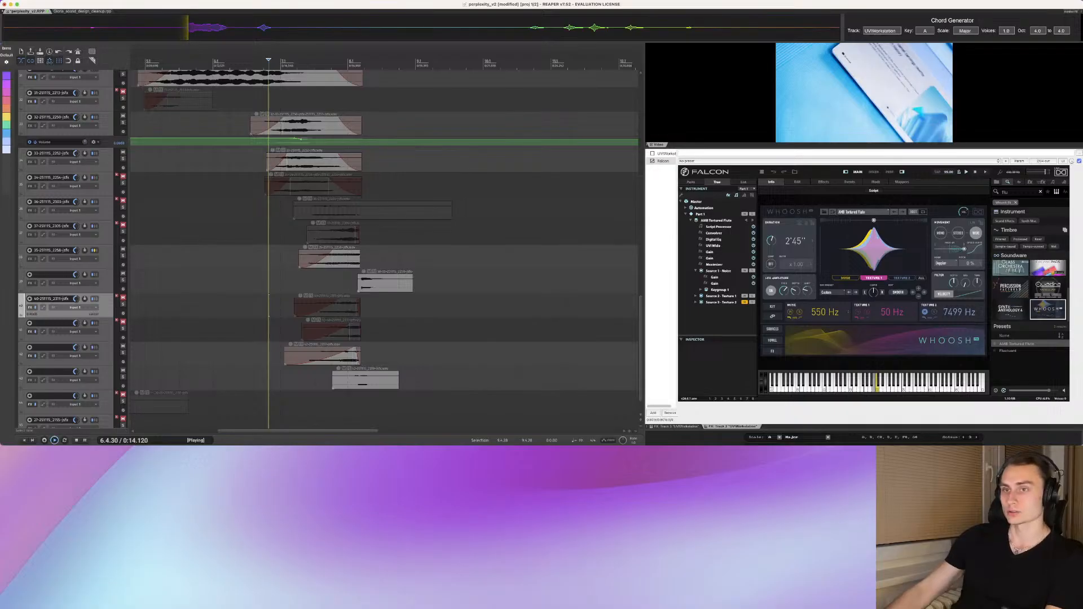
left_click_drag(345, 377, 306, 350)
left_click(343, 377)
key("space")
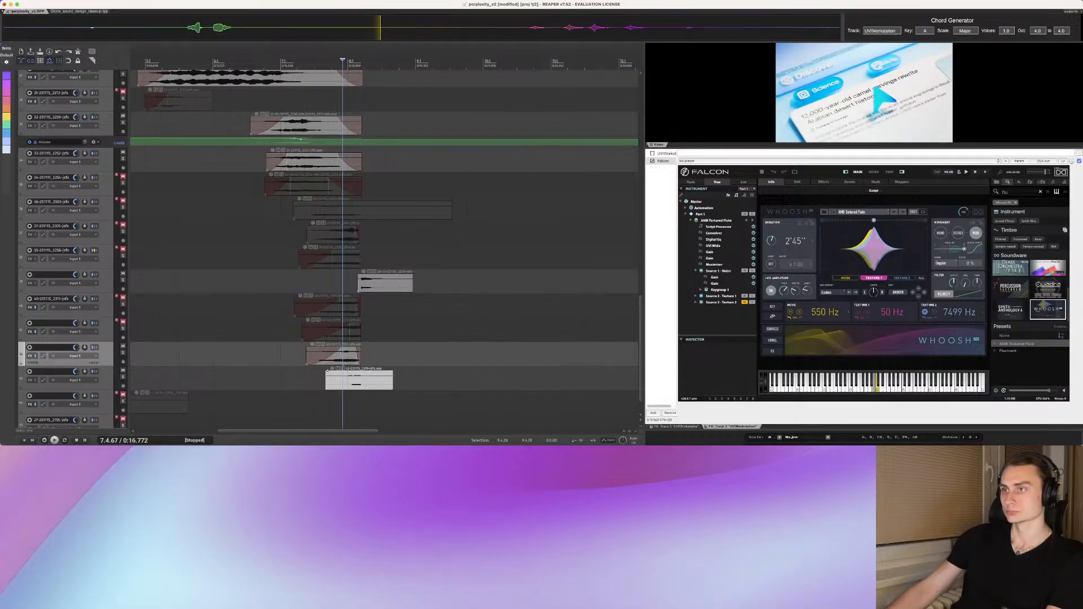
left_click(294, 356)
key("space")
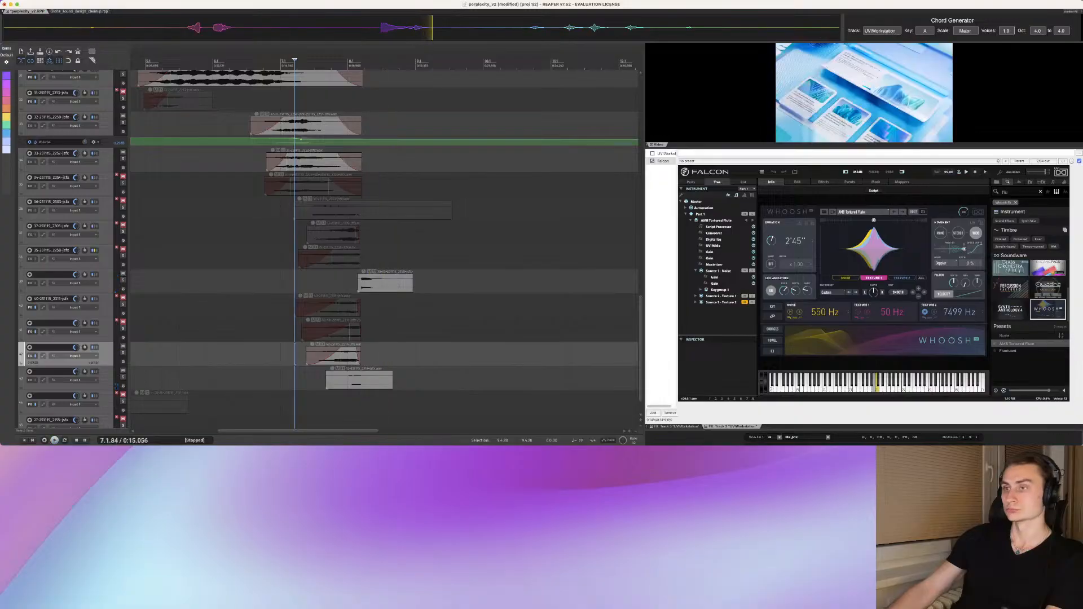
Step: Solo the pasted clip's track to hear it alone, unsolo it, and replay all layers from an earlier point
left_click(123, 377)
key("space")
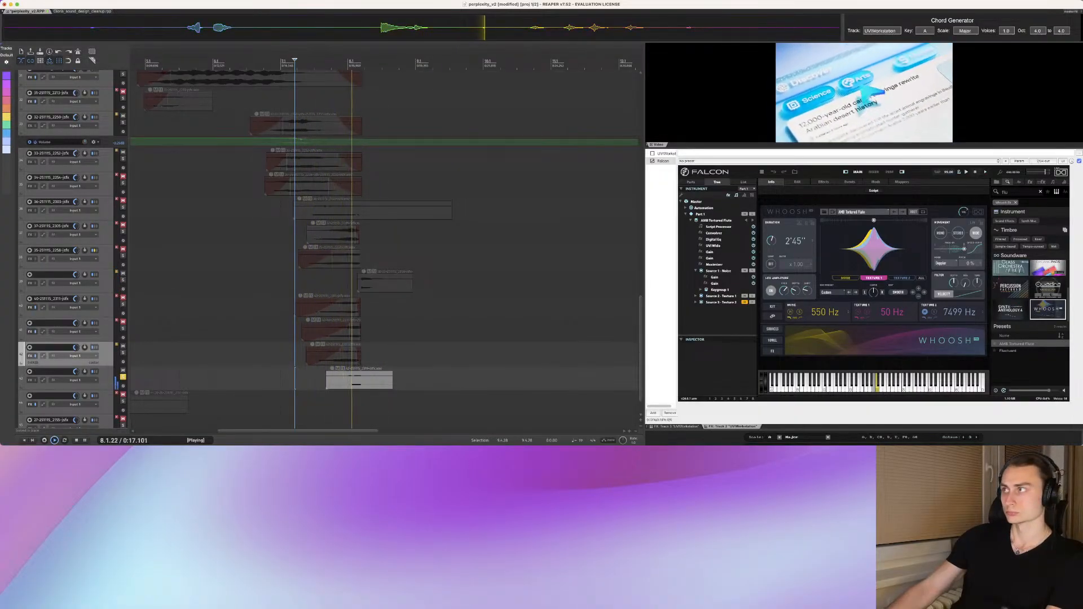
key("space")
left_click(123, 377)
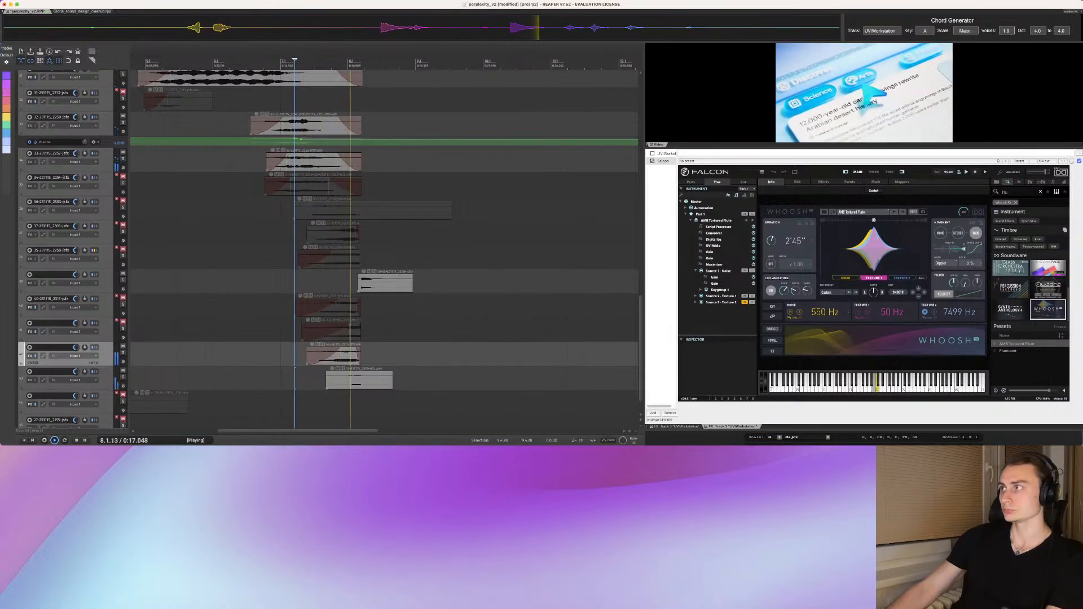
key("space")
left_click(237, 354)
key("space")
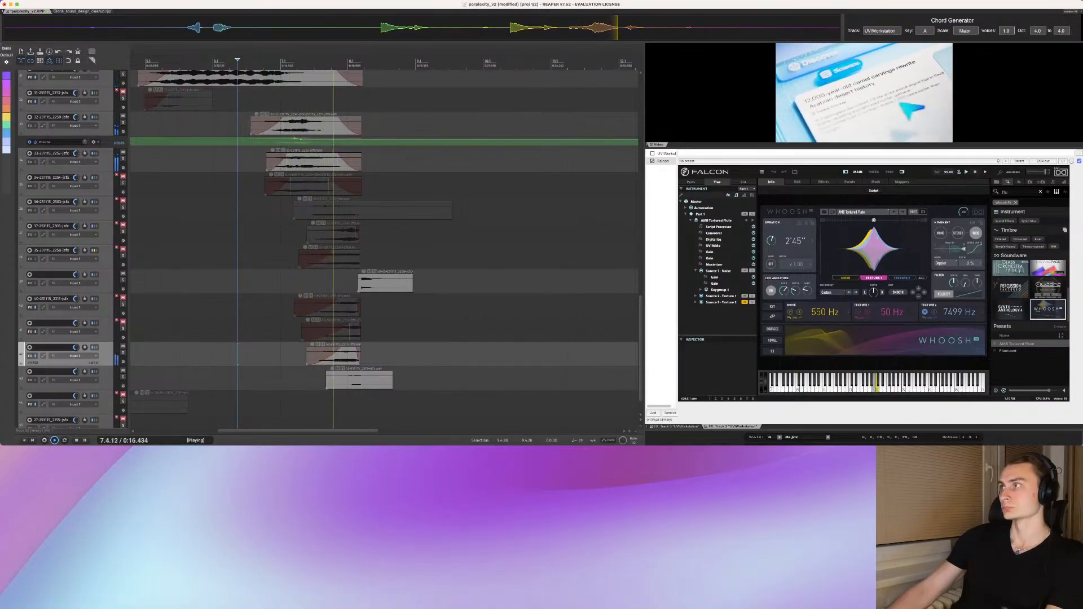
Step: Replay the passage from about 13 s, soloing one upper flute layer briefly and comparing it with the full mix
scroll(375, 379, "up", 10)
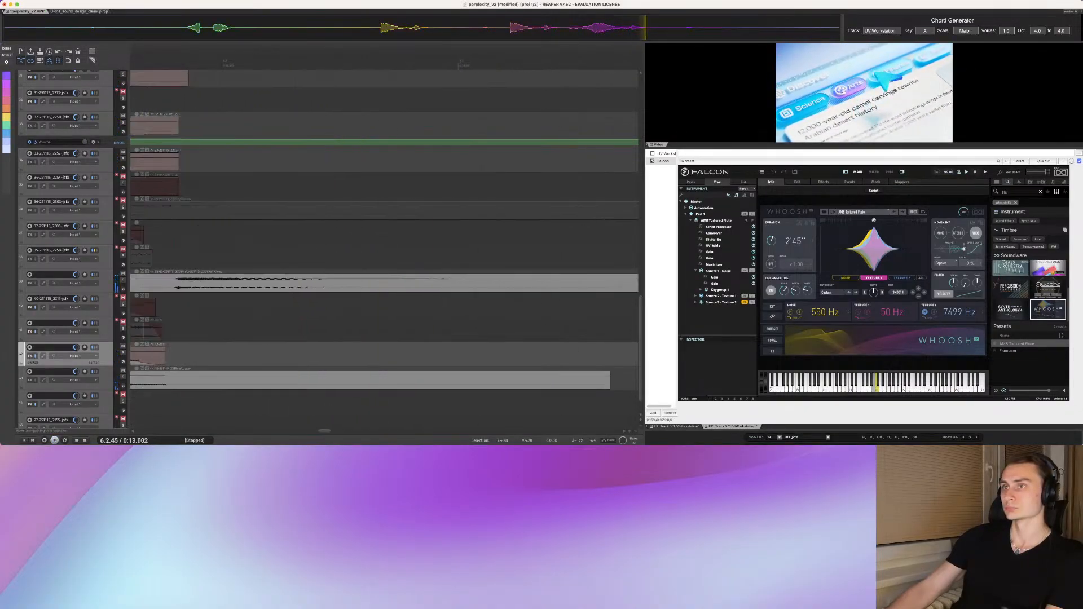
key("space")
scroll(383, 249, "down", 10)
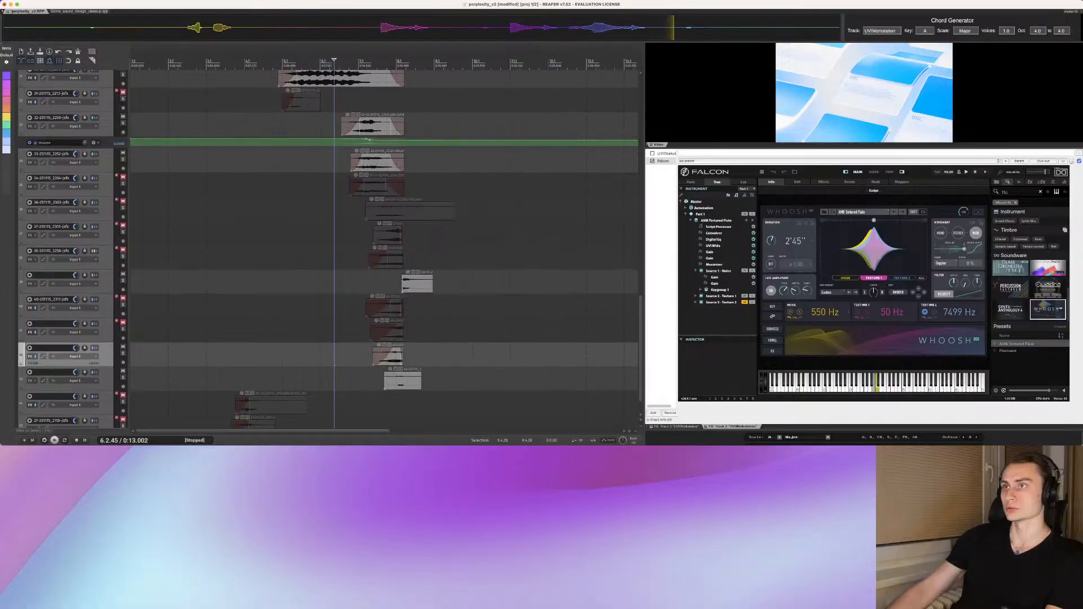
scroll(384, 248, "up", 5)
key("space")
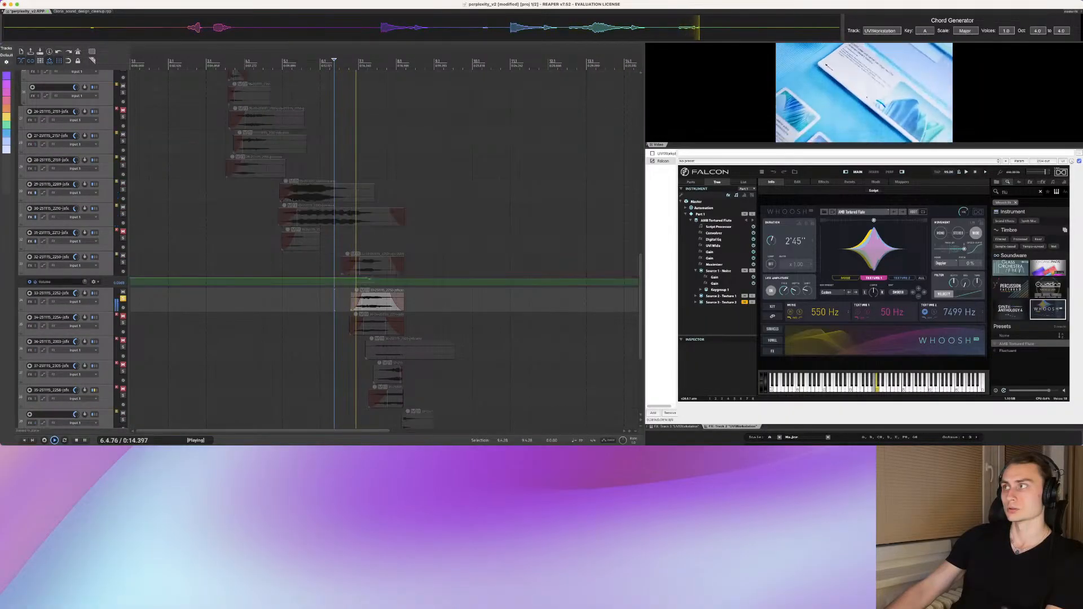
key("space")
key("F6")
key("space")
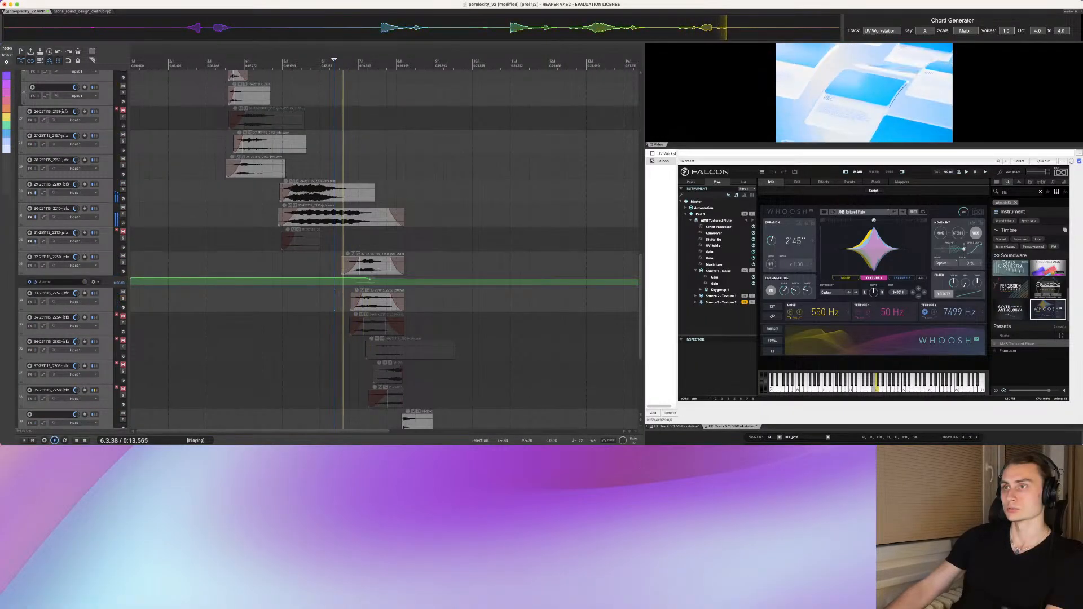
key("space")
key("space")
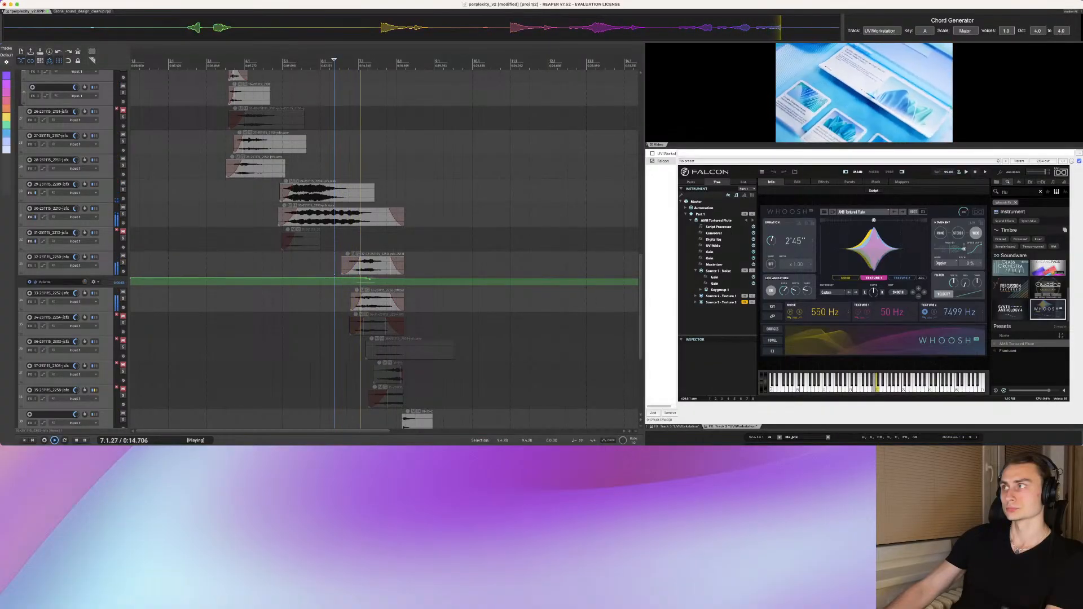
Step: Solo the pasted clip's track, trim the clip's end shortly after the other layers with a fade-out, and play it in the mix
scroll(384, 248, "down", 5)
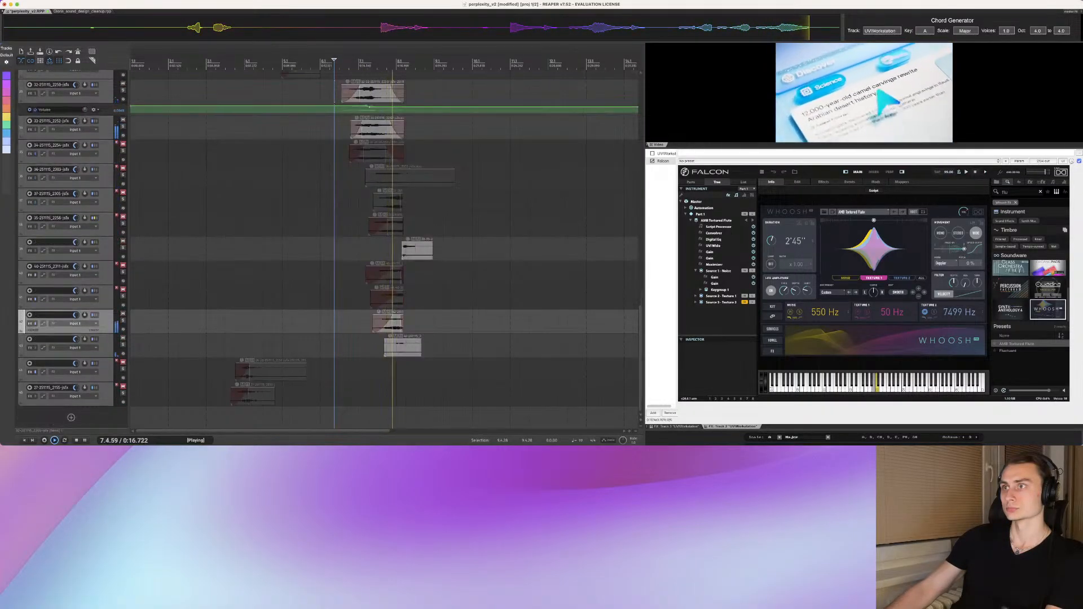
key("equal")
key("space")
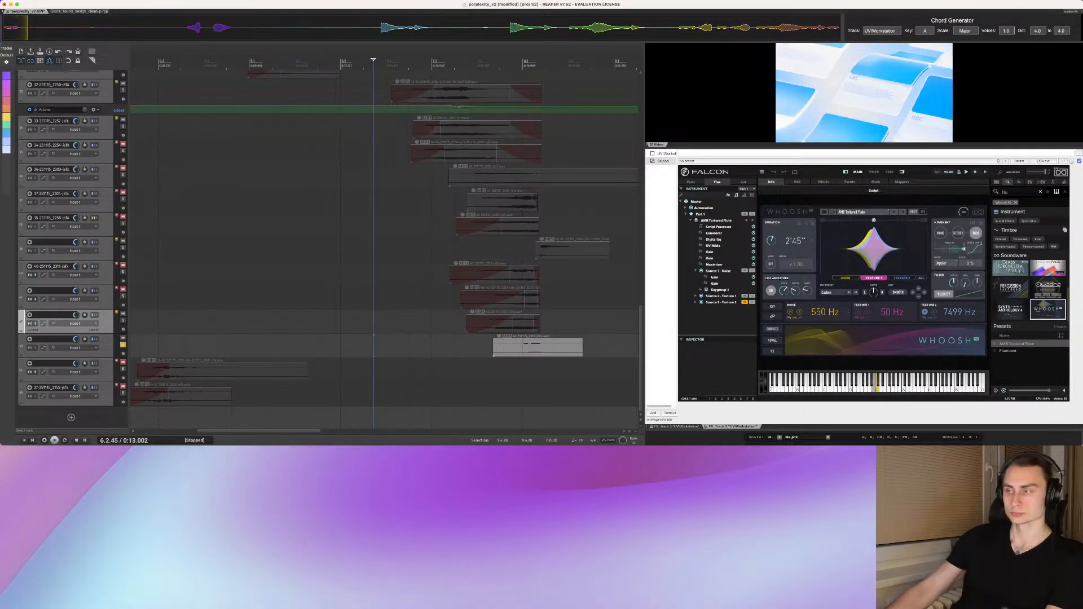
left_click(512, 389)
key("space")
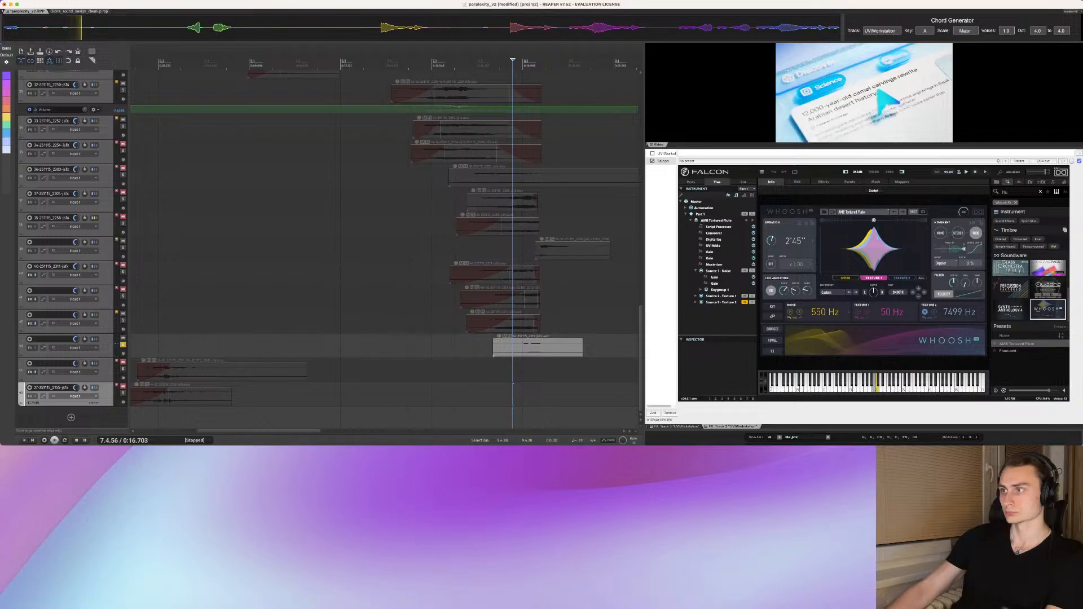
left_click_drag(582, 346, 550, 345)
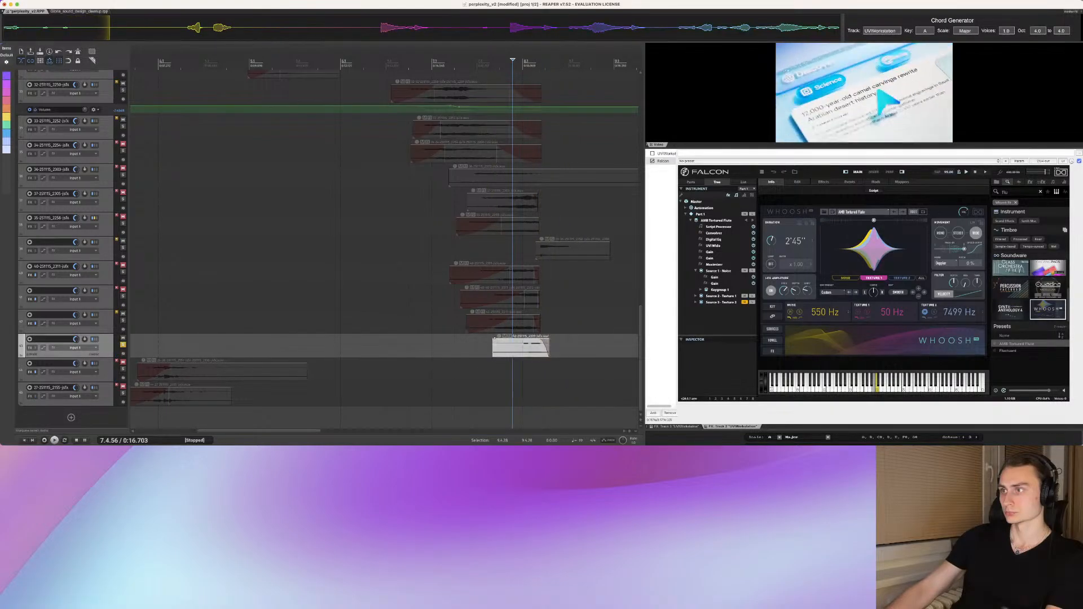
key("space")
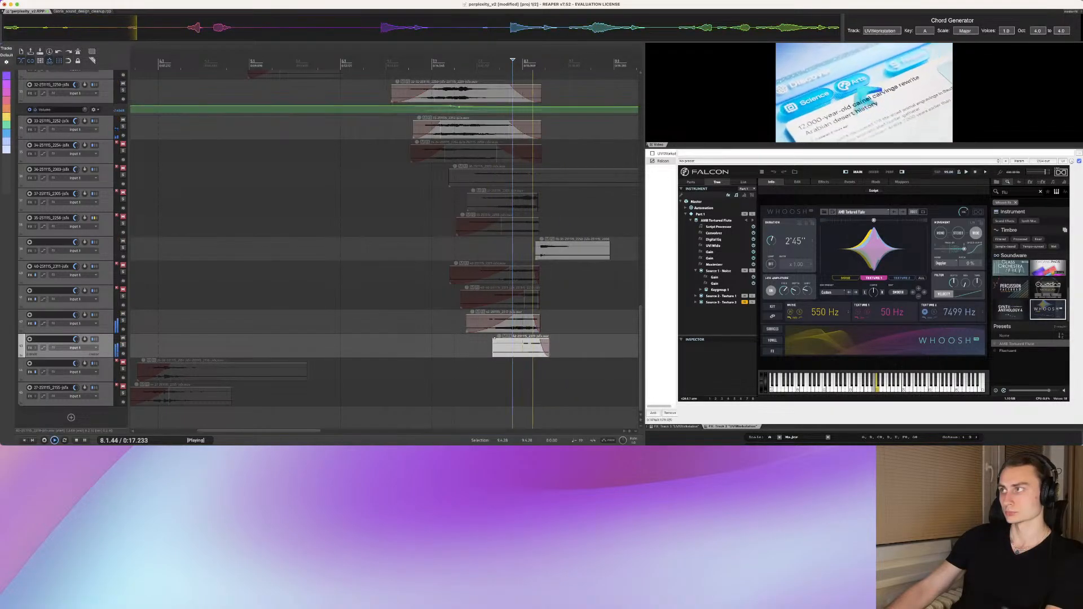
Step: Replay the trimmed clip, and play the full layered passage from about 13.7 s
key("space")
key("space")
key("space")
scroll(536, 346, "down", 2)
left_click(302, 316)
key("space")
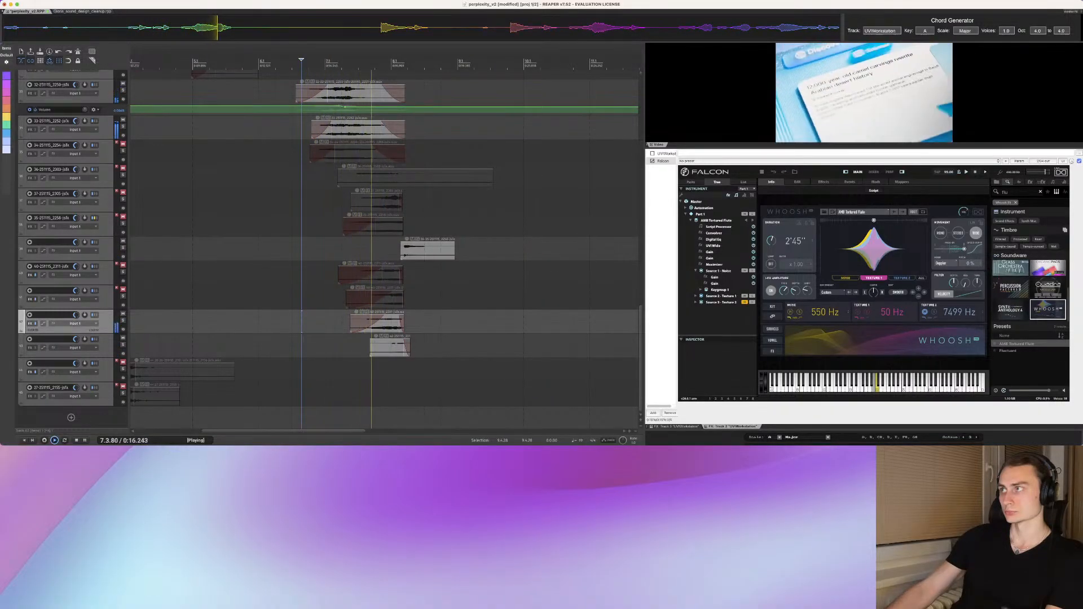
key("space")
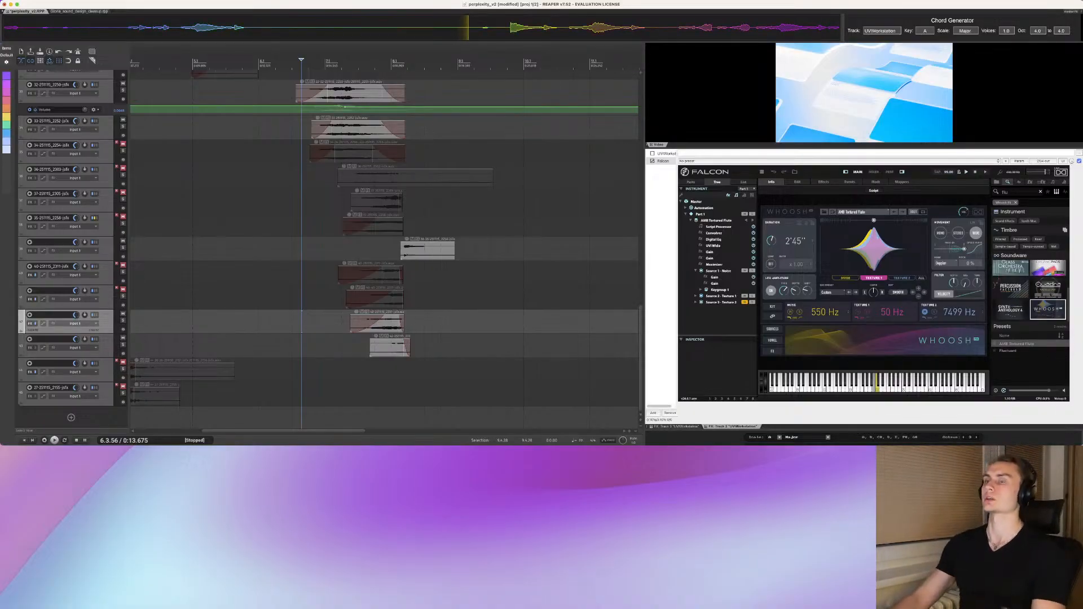
Step: Insert an empty track below the button-click clip's track with the edit cursor near that clip's start, at about 17.1 s
scroll(384, 248, "down", 2)
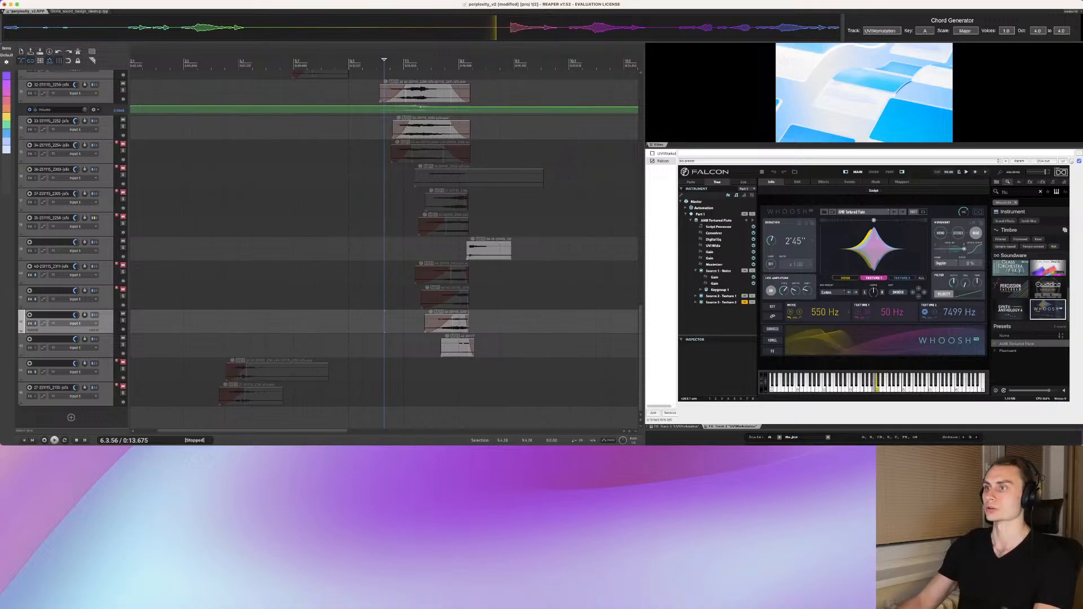
left_click(451, 370)
key("space")
key("space")
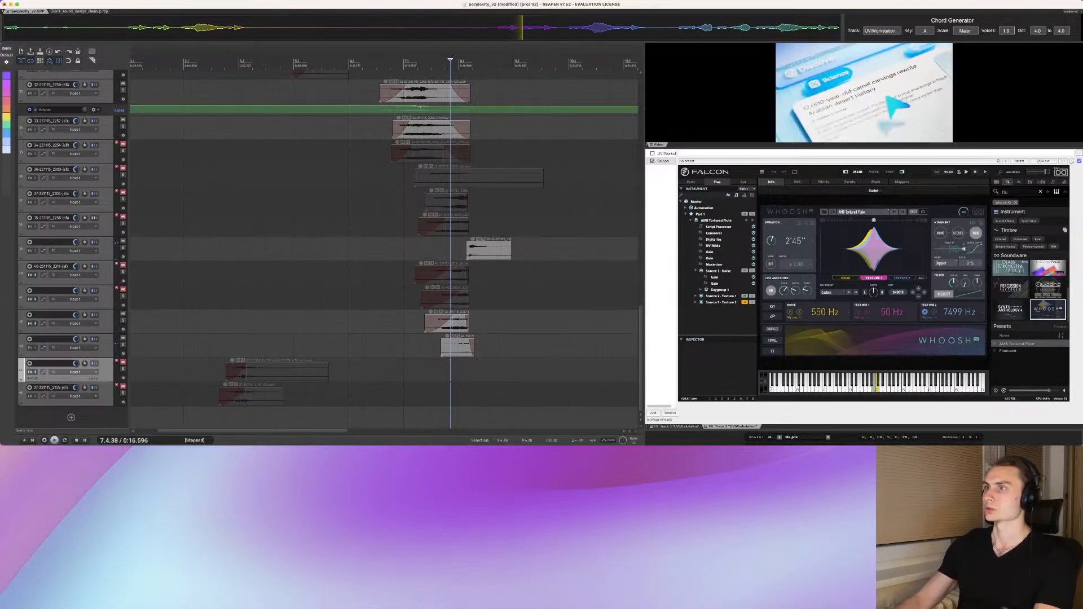
left_click(472, 225)
left_click(462, 248)
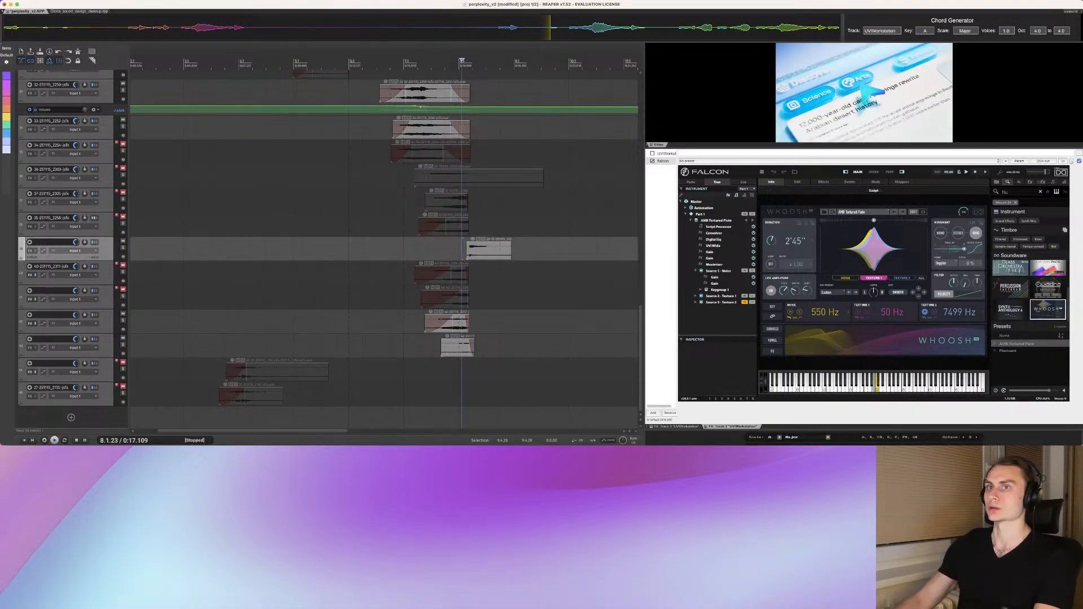
key("super+t")
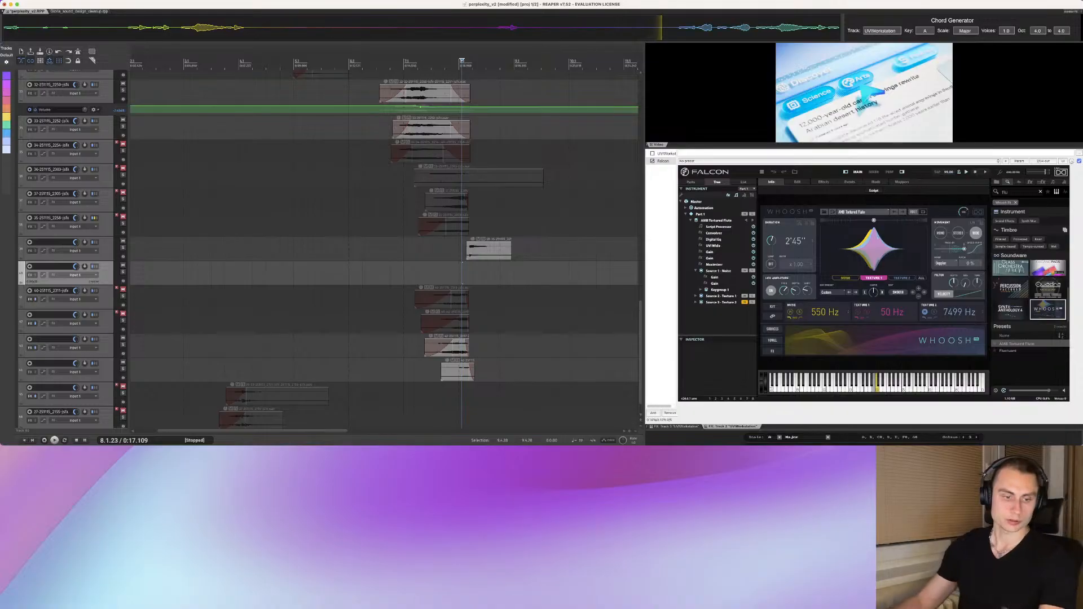
scroll(385, 273, "down", 3)
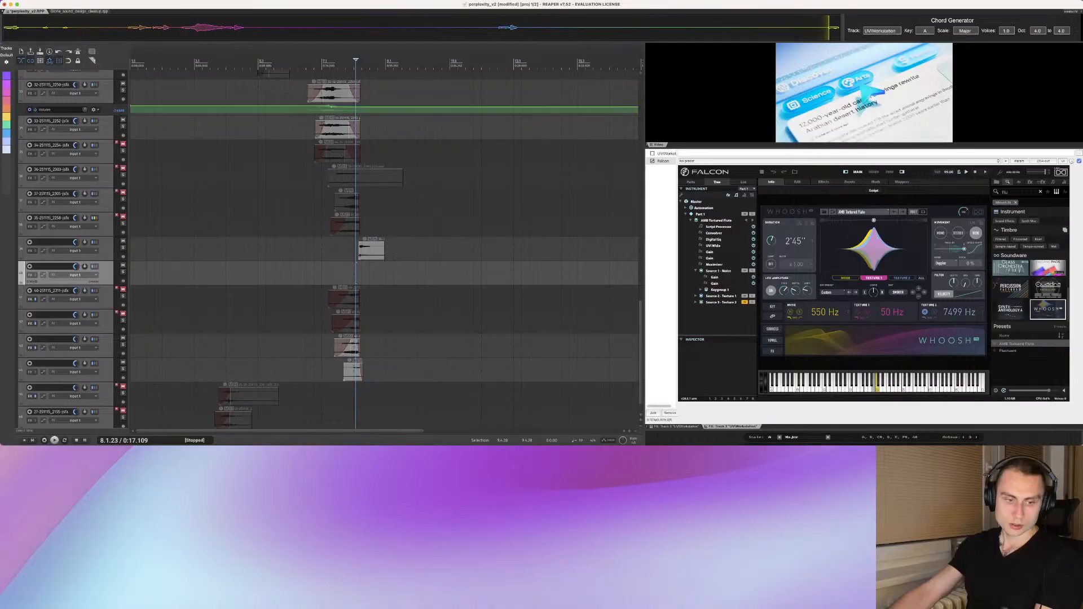
Step: Play the layered build-up and button click repeatedly from slightly before the flute layers
left_click(312, 273)
key("space")
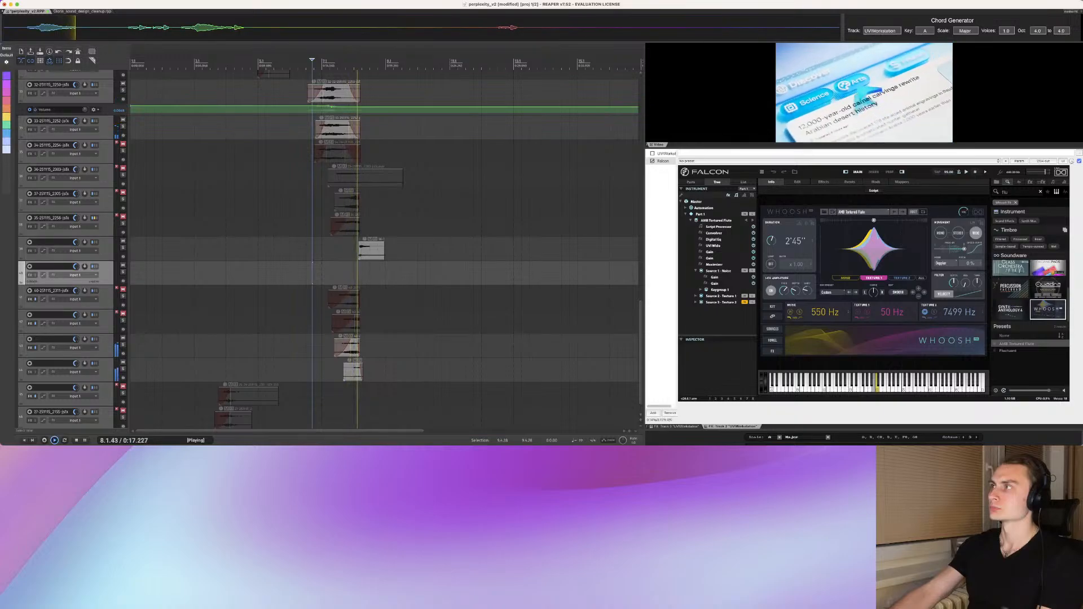
key("space")
key("space")
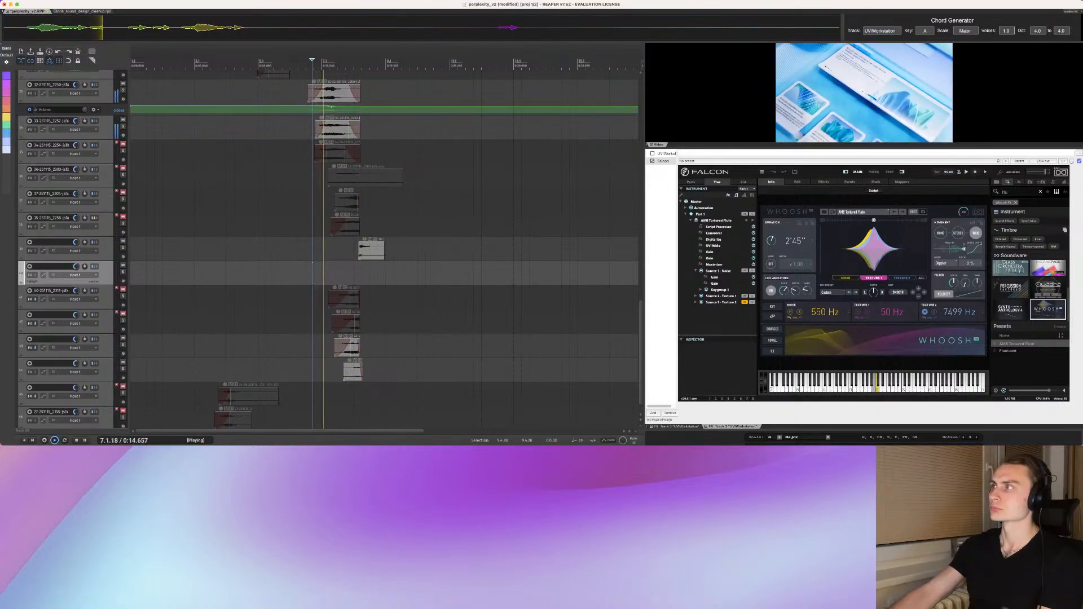
key("space")
left_click(300, 273)
key("space")
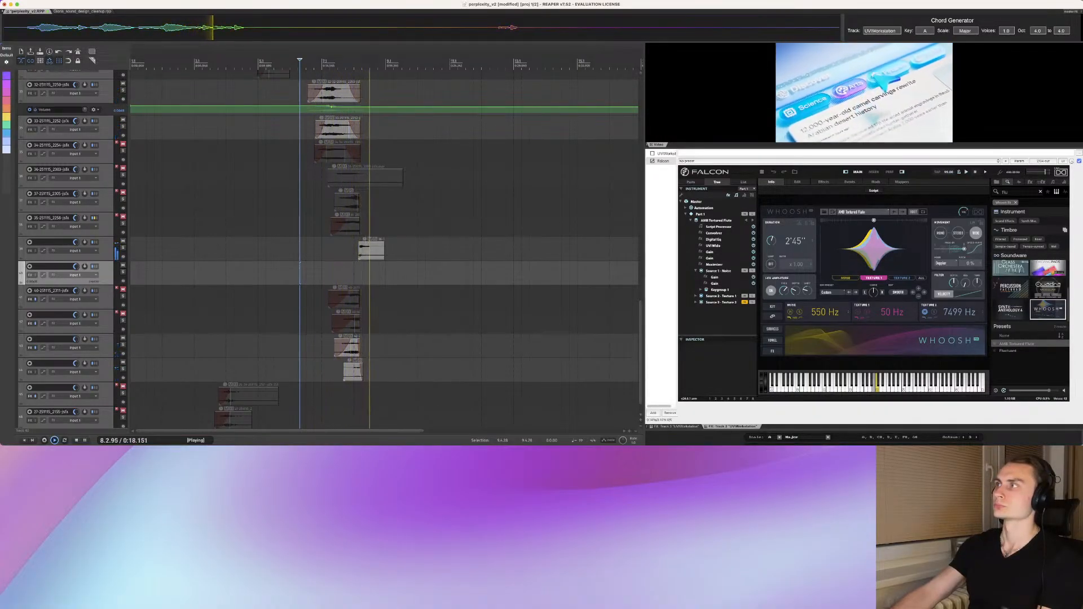
key("space")
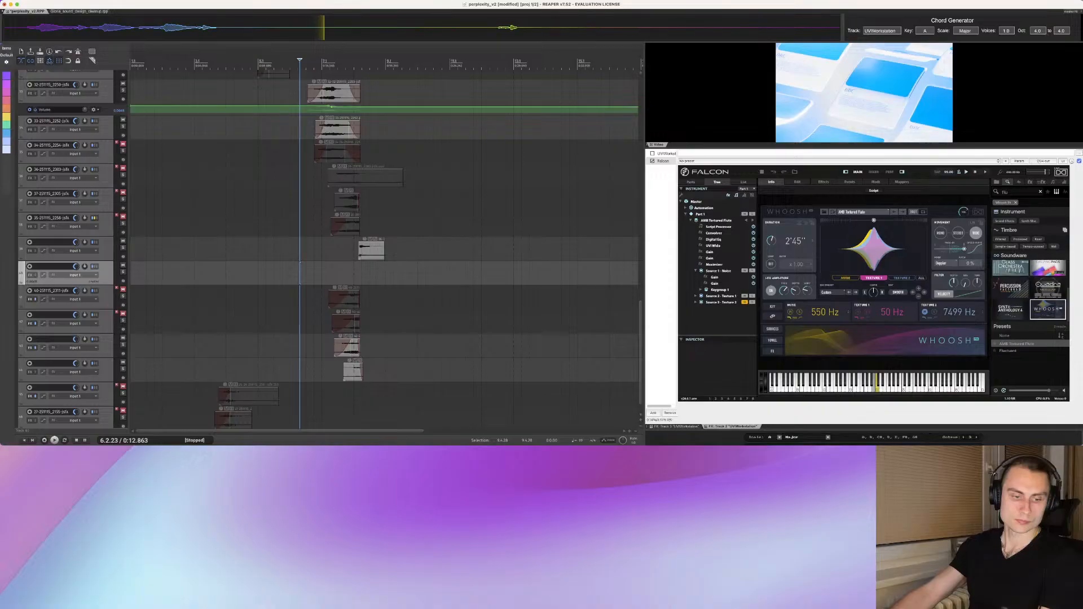
Step: Check the video frames between about 14 and 16.6 s, and play the layered passage from about 14.3 s
left_click(335, 250)
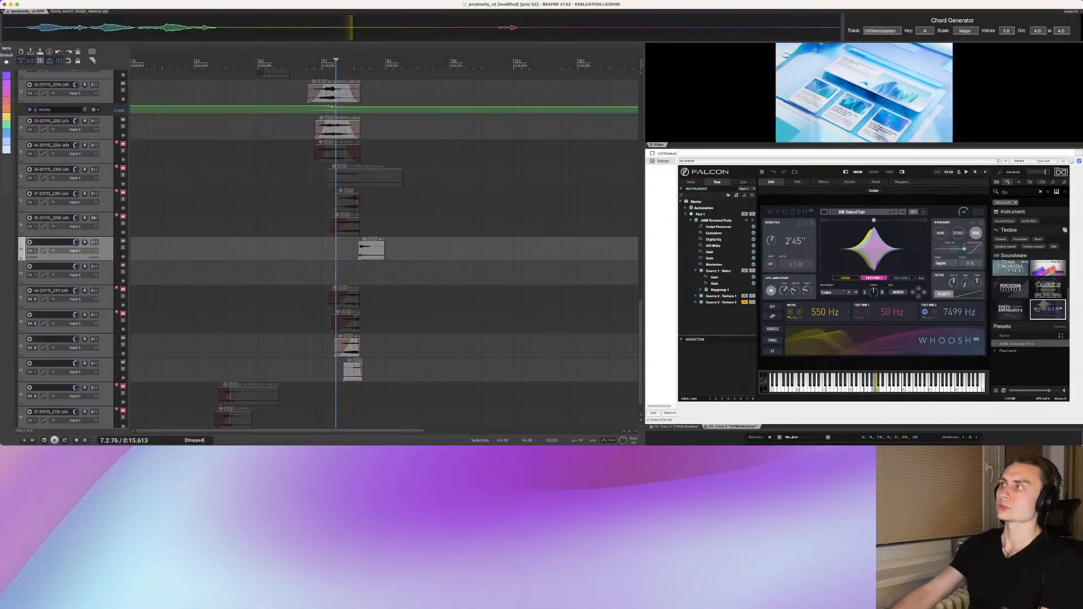
left_click(350, 277)
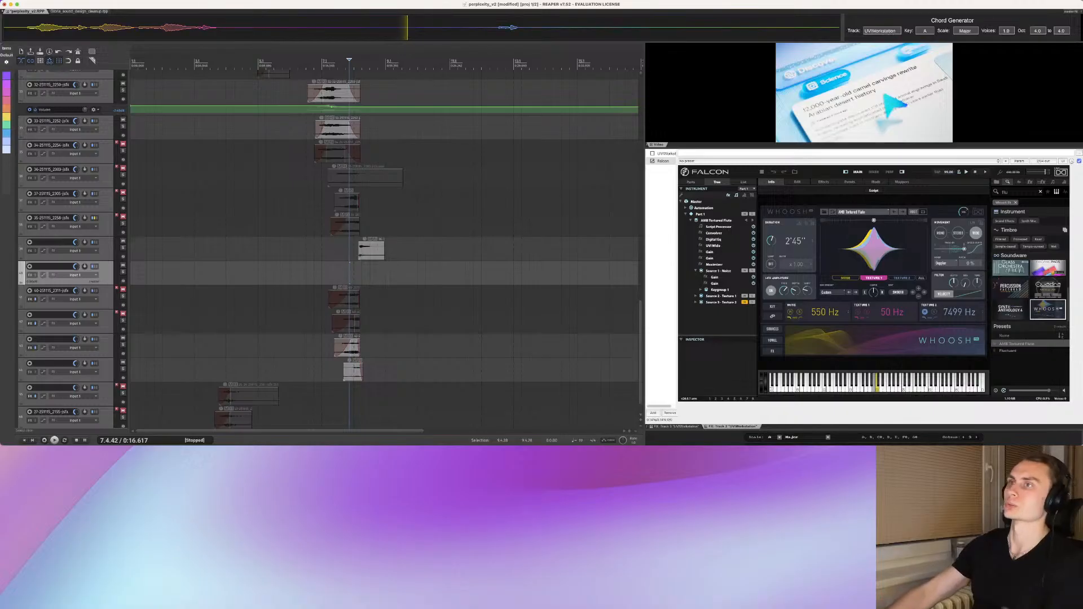
left_click(332, 273)
left_click(330, 273)
left_click(324, 254)
left_click(314, 273)
left_click(319, 248)
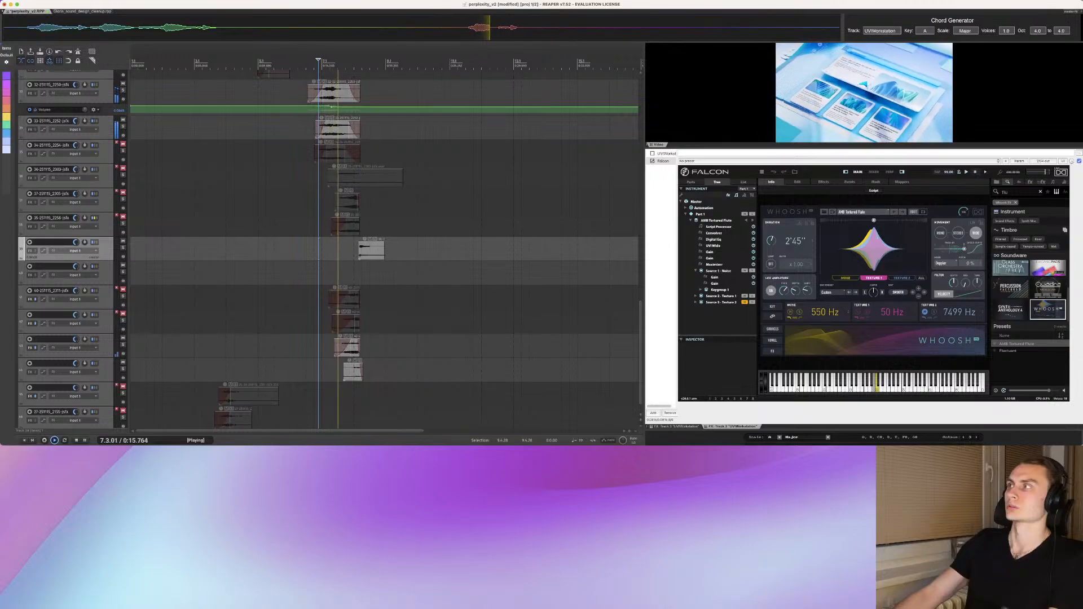
key("space")
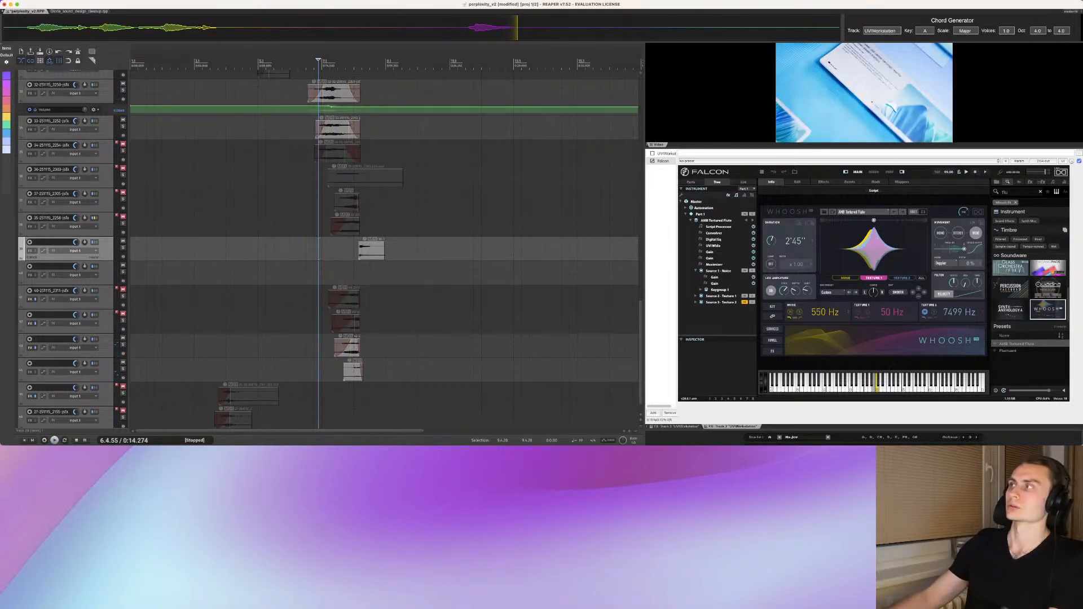
Step: Compare the frames leading up to the button animation between about 15.7 and 17.2 s, and replay the layers from about 14.3 s
left_click(337, 273)
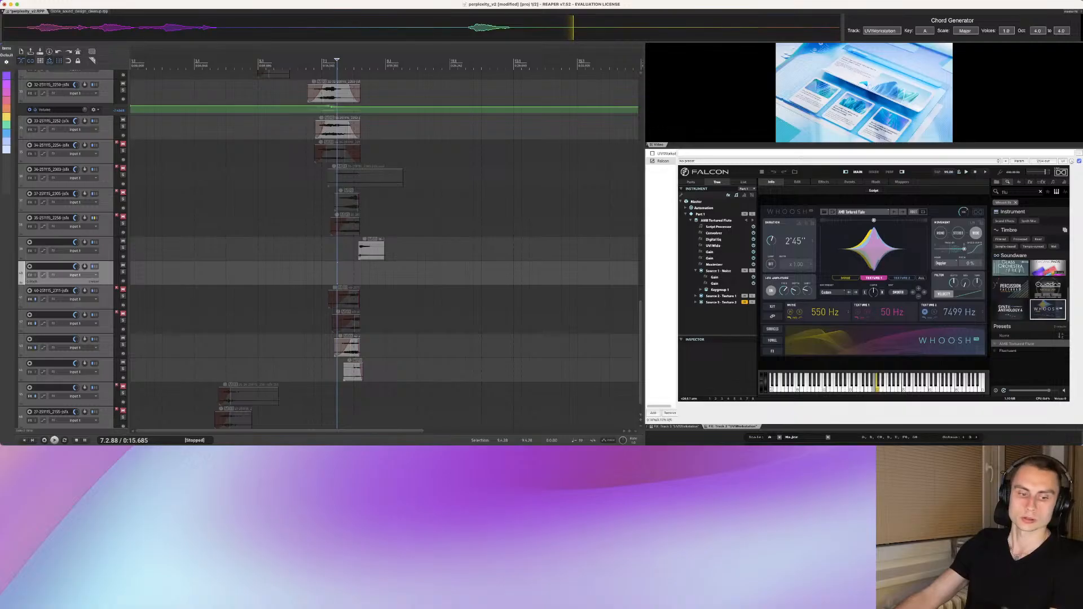
left_click(363, 273)
left_click(347, 274)
left_click(356, 274)
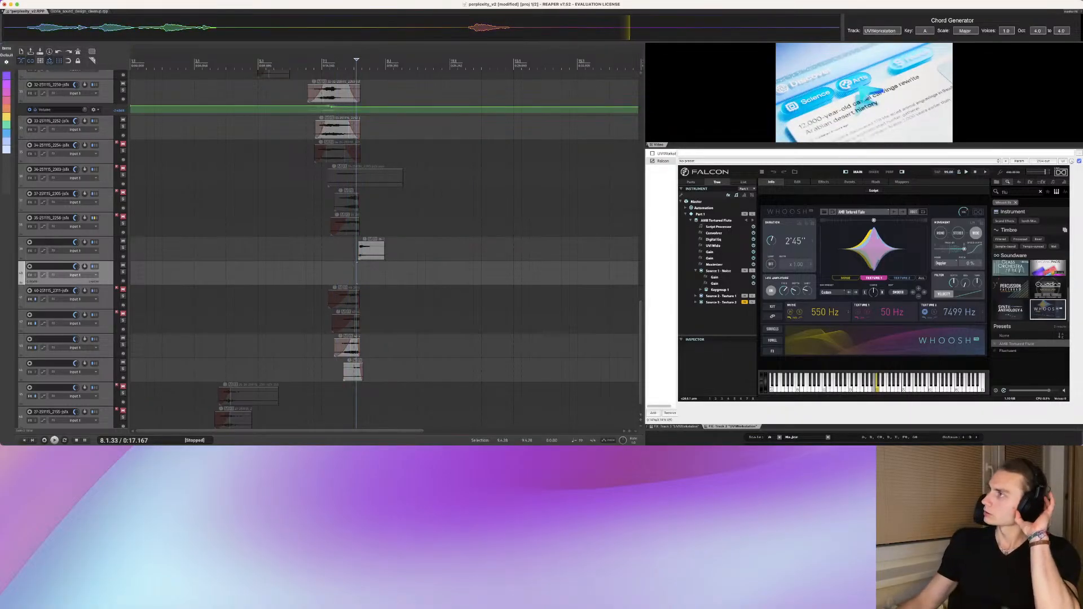
left_click(319, 273)
key("space")
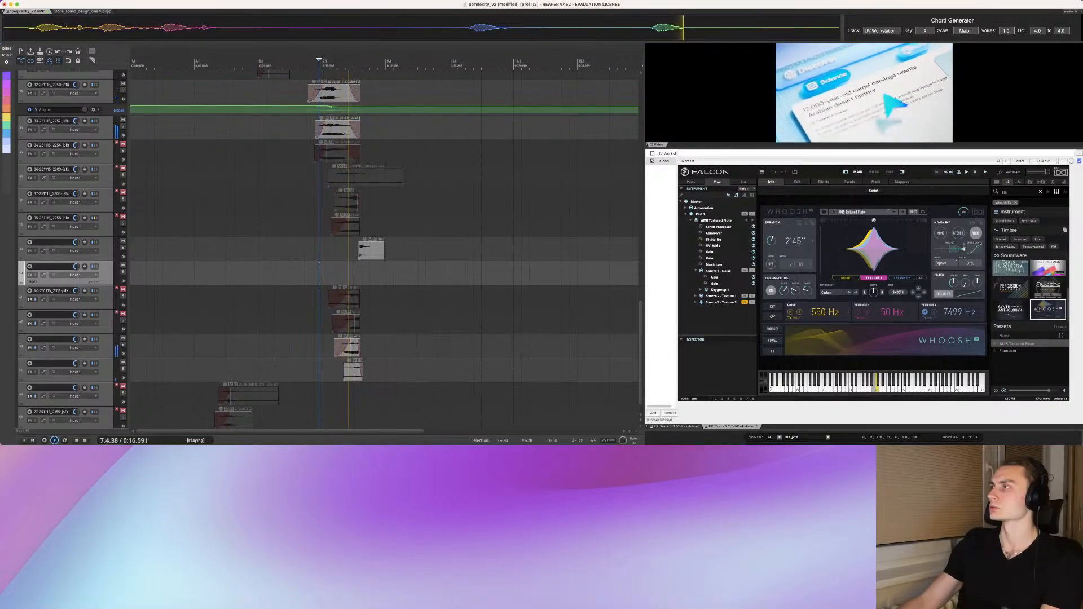
key("space")
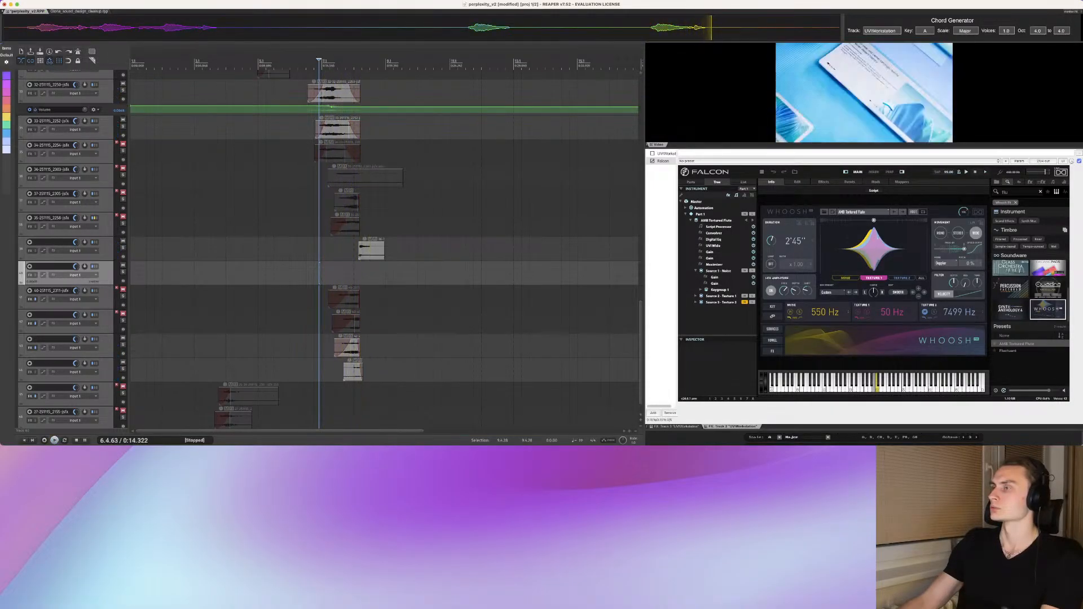
key("space")
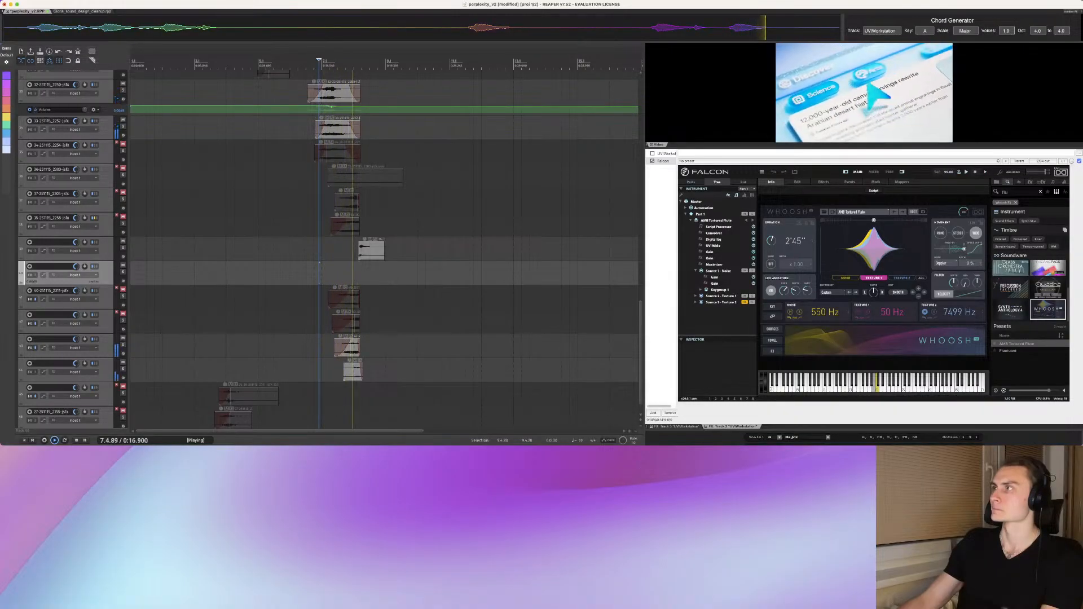
key("space")
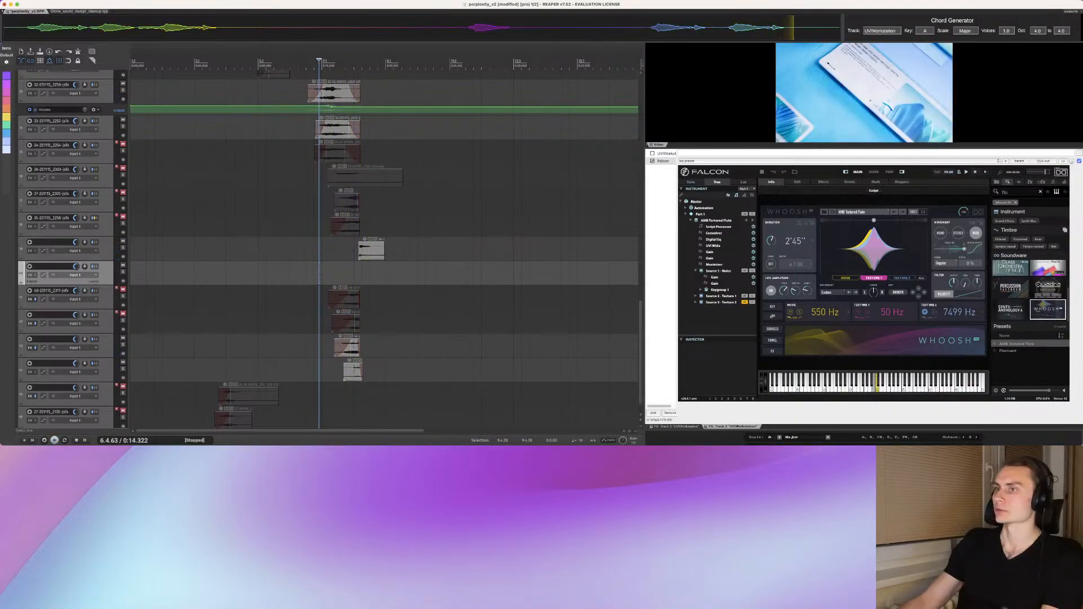
Step: With the edit cursor at about 16 s, filter Falcon's flute presets to the Synth Anthology soundbank and look through its FLT presets
left_click(330, 273)
left_click(336, 273)
left_click(341, 273)
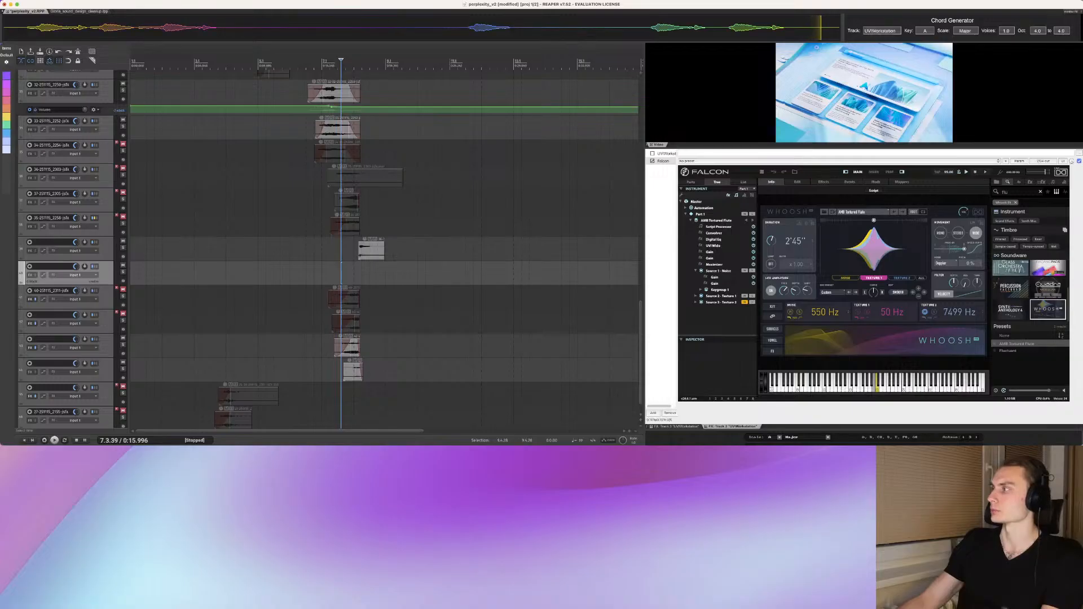
left_click(1010, 309)
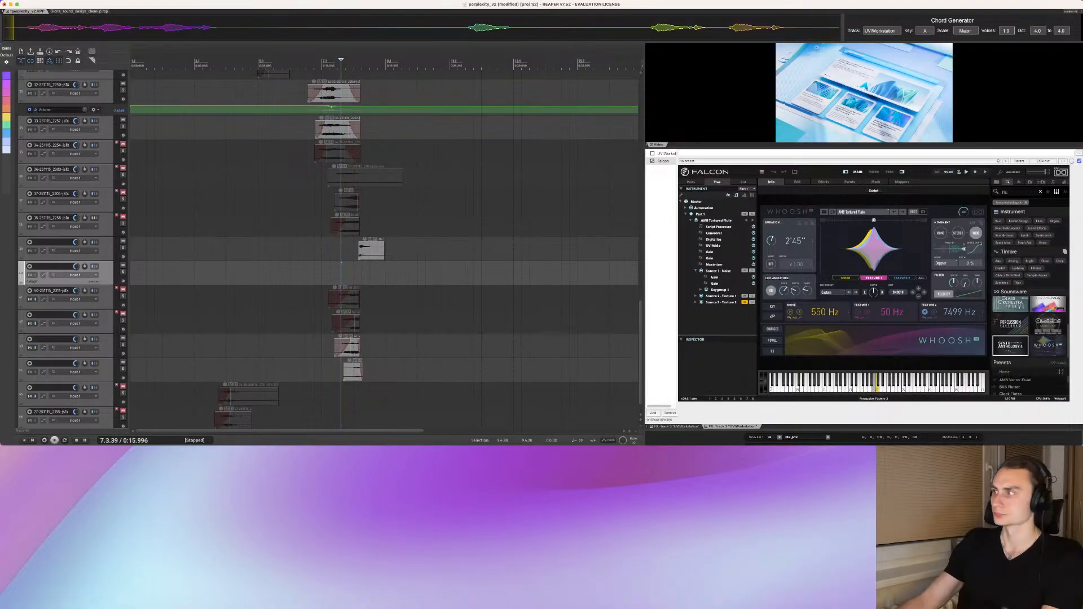
scroll(1019, 382, "down", 5)
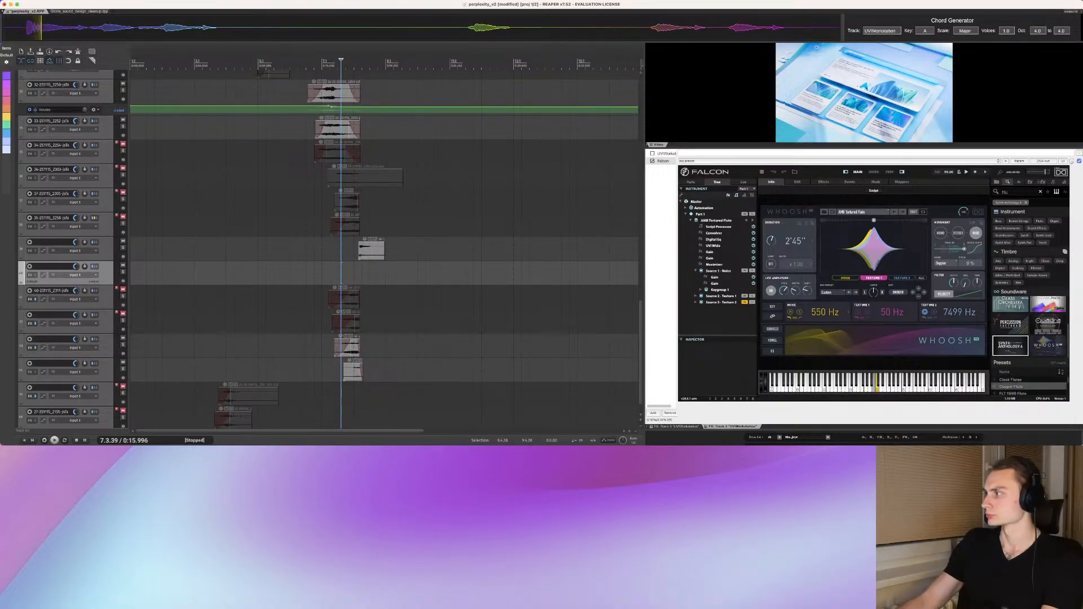
scroll(1018, 387, "down", 1)
scroll(1018, 386, "down", 4)
scroll(1019, 387, "down", 1)
scroll(1018, 386, "down", 6)
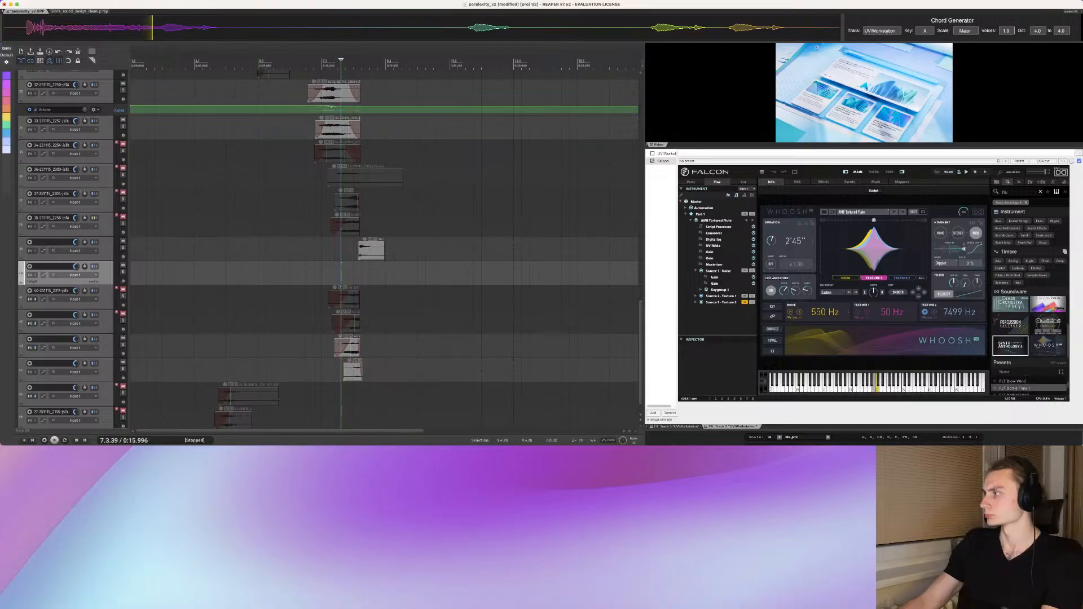
scroll(1029, 386, "down", 1)
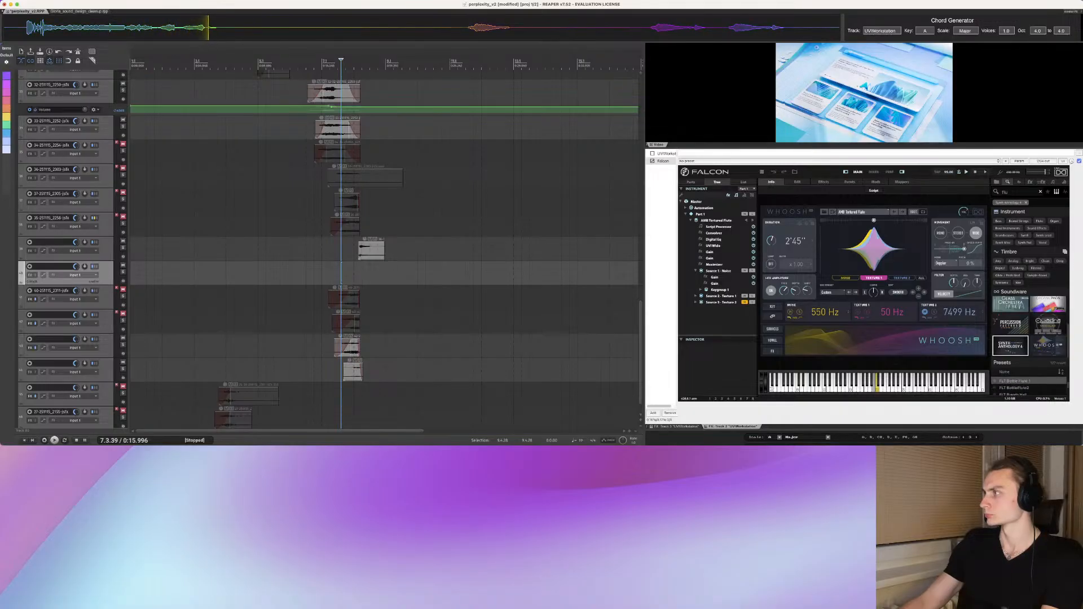
scroll(1030, 387, "down", 2)
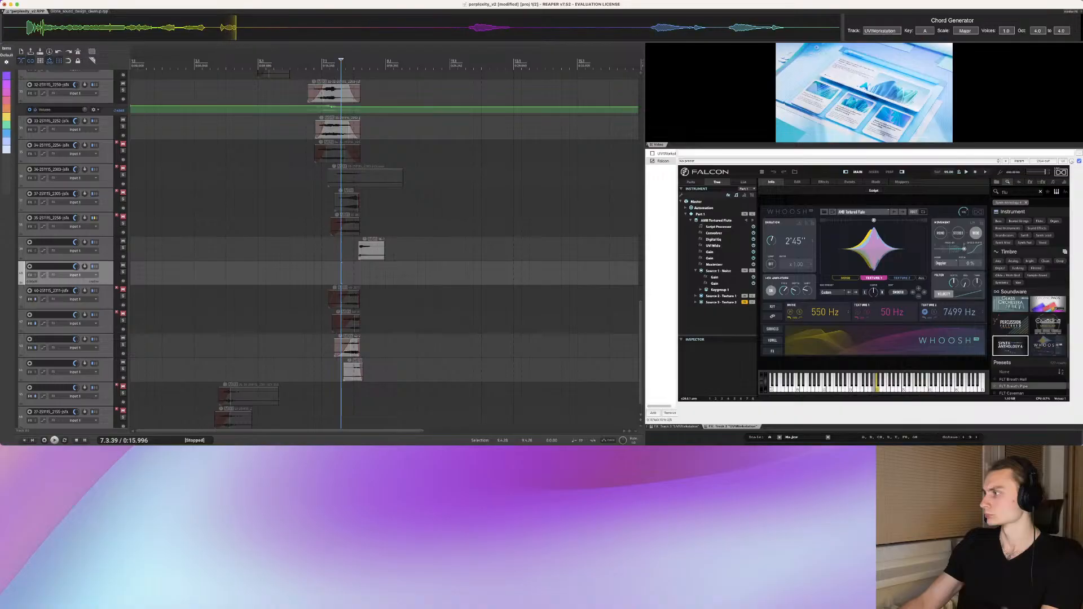
scroll(1030, 383, "down", 1)
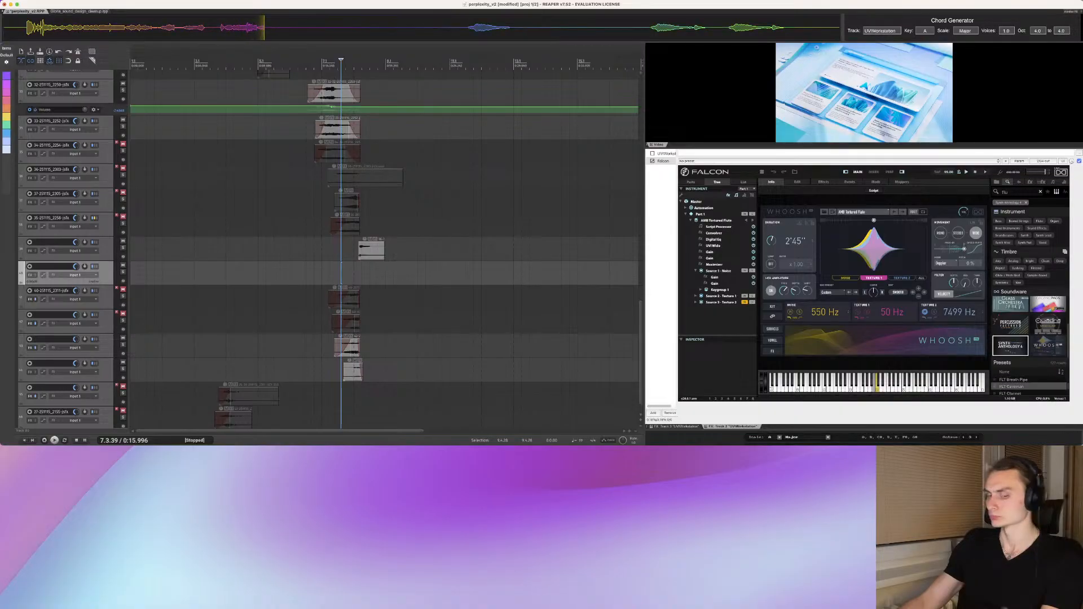
key("Down")
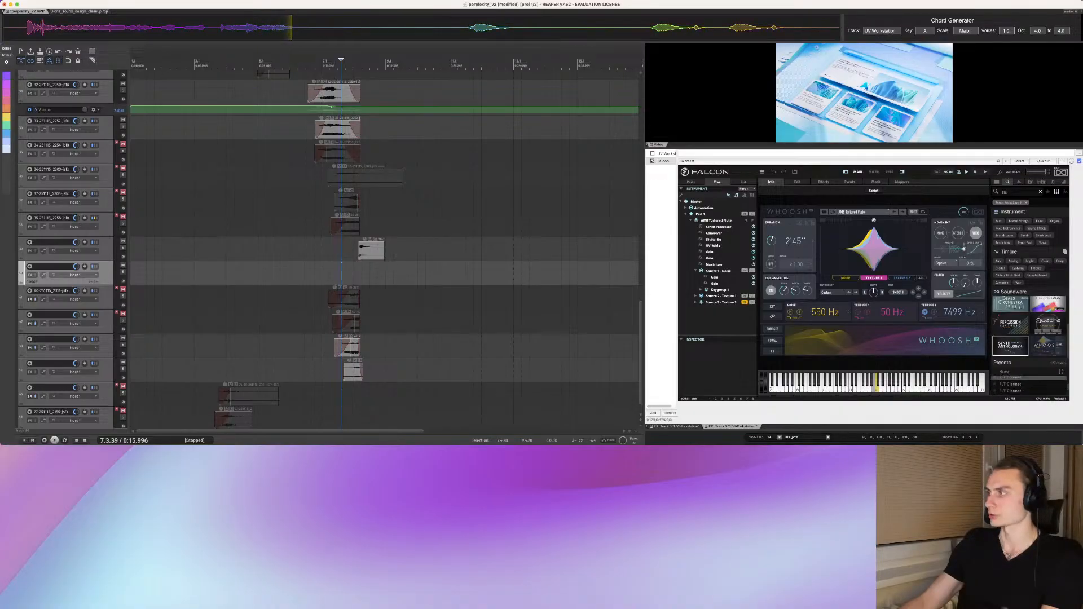
scroll(1030, 387, "up", 1)
scroll(1030, 386, "up", 3)
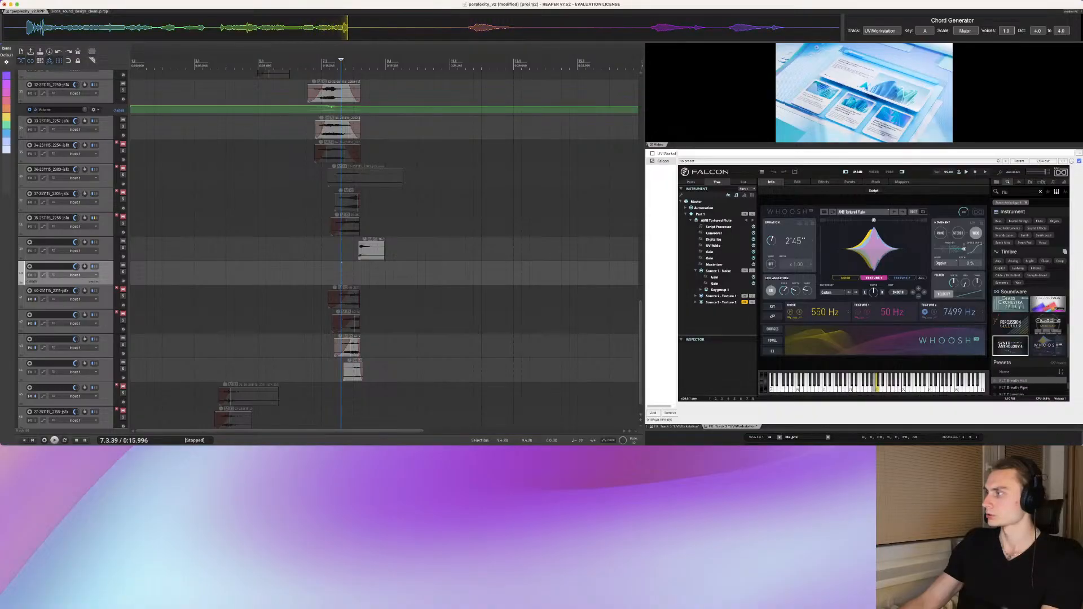
scroll(1030, 386, "up", 1)
scroll(1030, 386, "up", 2)
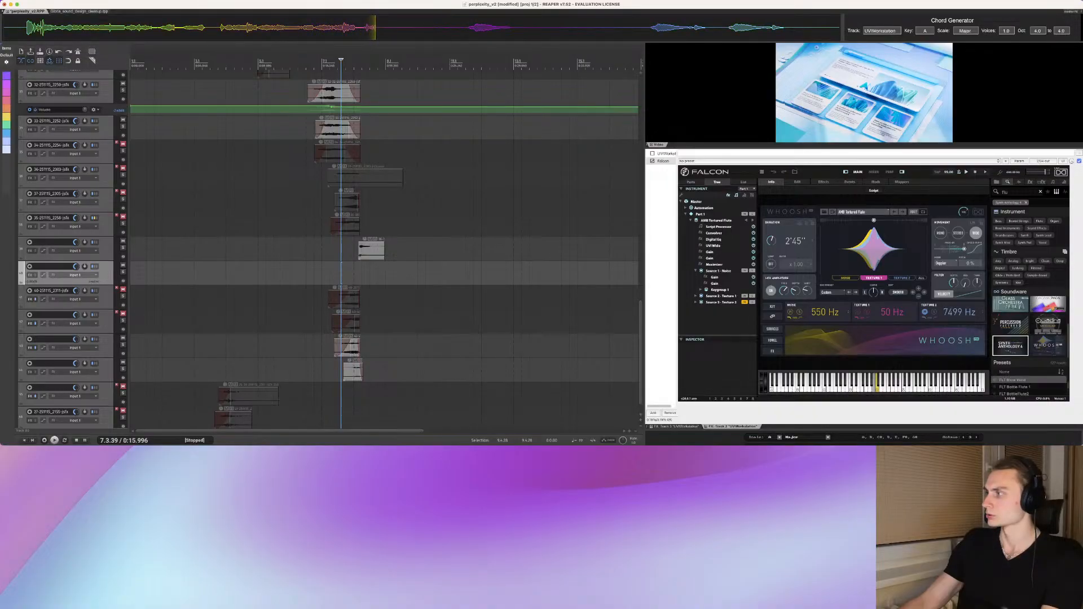
scroll(1030, 386, "up", 2)
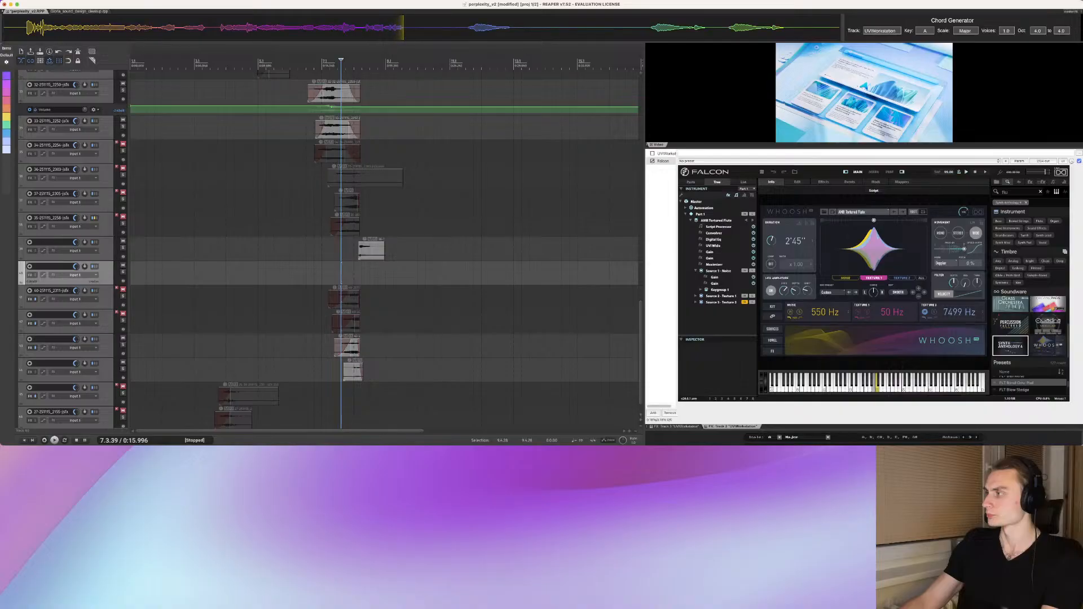
scroll(1029, 386, "up", 3)
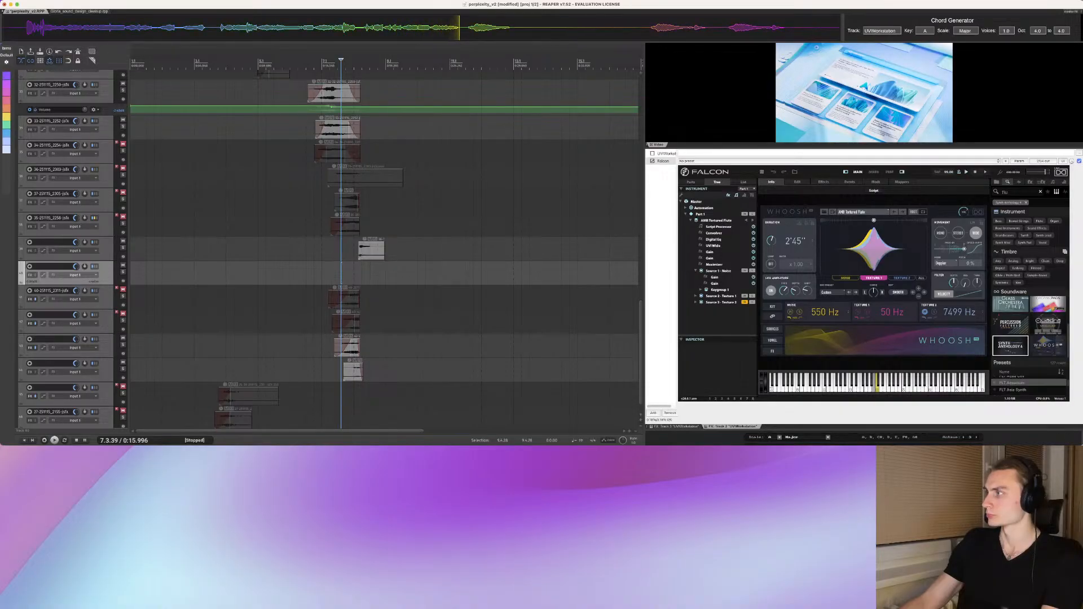
scroll(1030, 386, "up", 2)
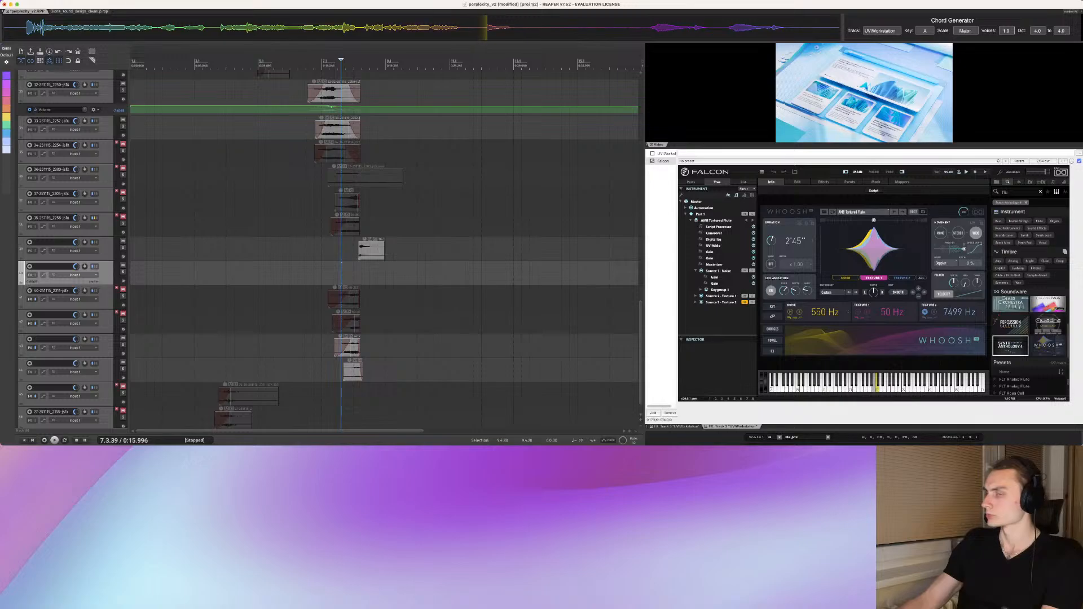
Step: Play the layered build-up and button click from about 14.9 s, and replay it from before the first flute layer
left_click(337, 249)
left_click(326, 273)
key("space")
key("space")
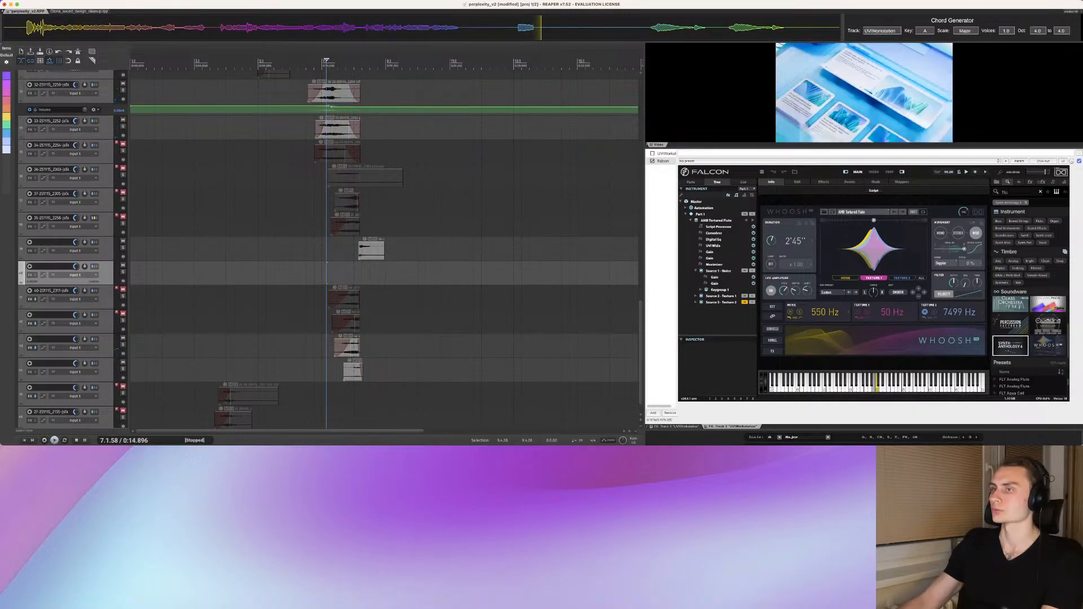
key("space")
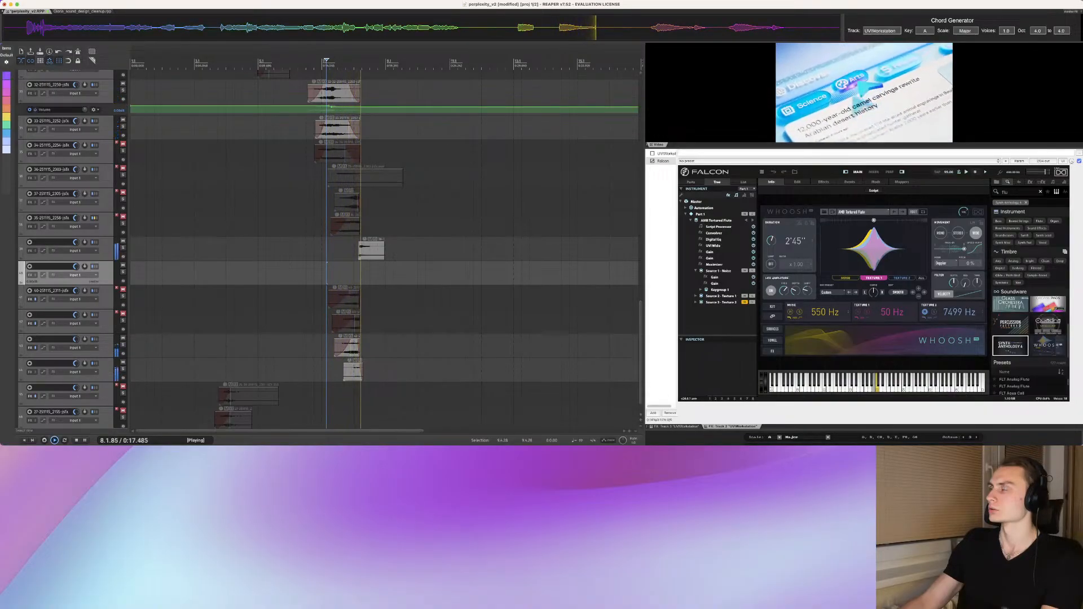
key("space")
left_click(297, 322)
left_click(282, 322)
key("space")
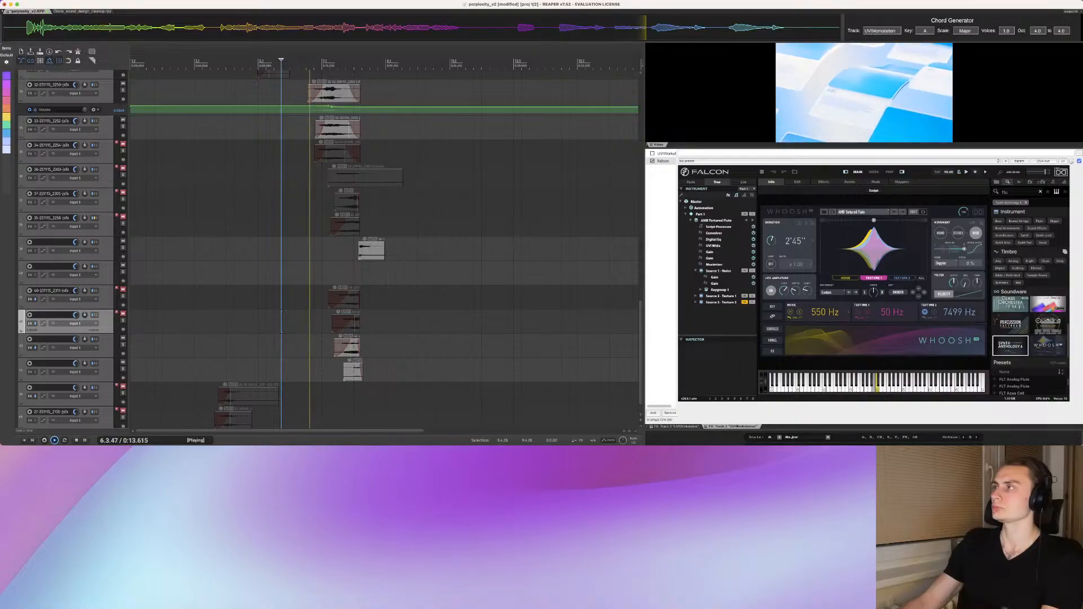
key("space")
Step: Play the whole project from its start through the button click, and save the project
key("w")
key("space")
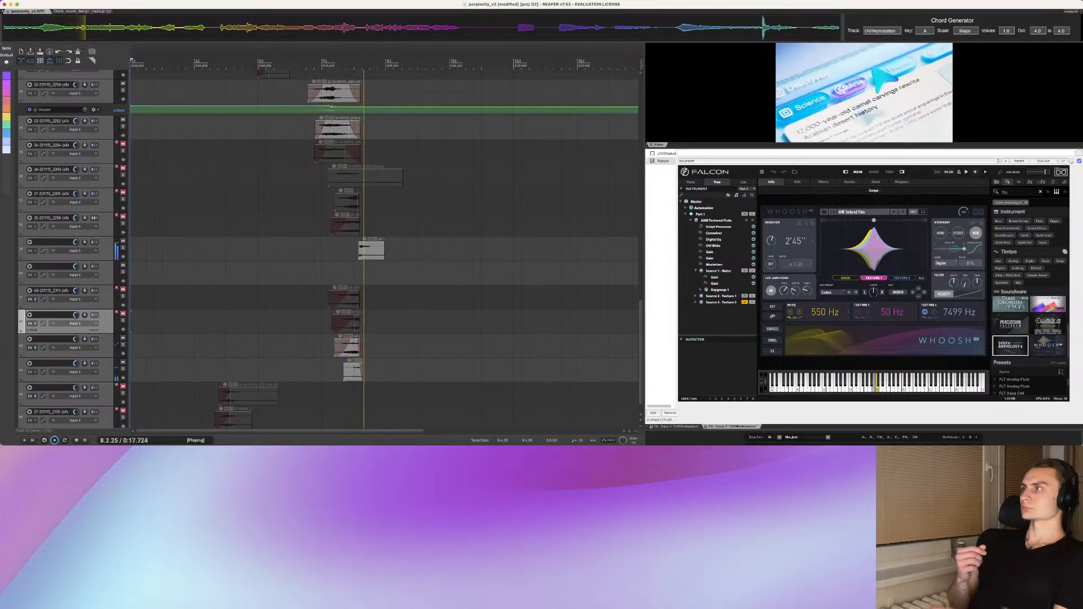
key("space")
key("super+s")
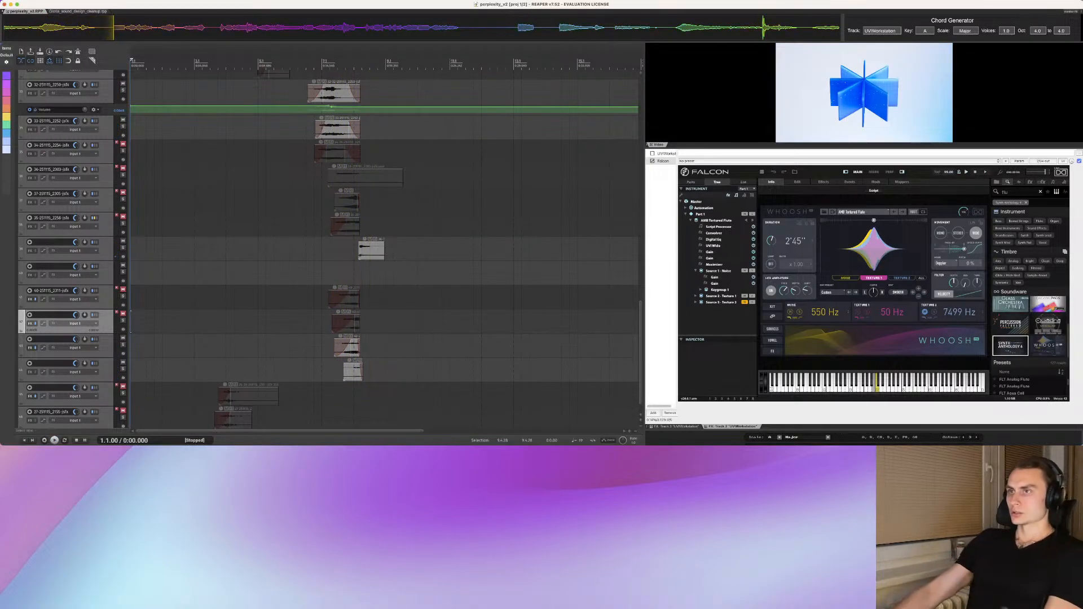
Step: Set the edit cursor on the empty track at about 17.14 s, and look through Falcon's other flute soundbanks
left_click(355, 274)
key("Right")
key("Right")
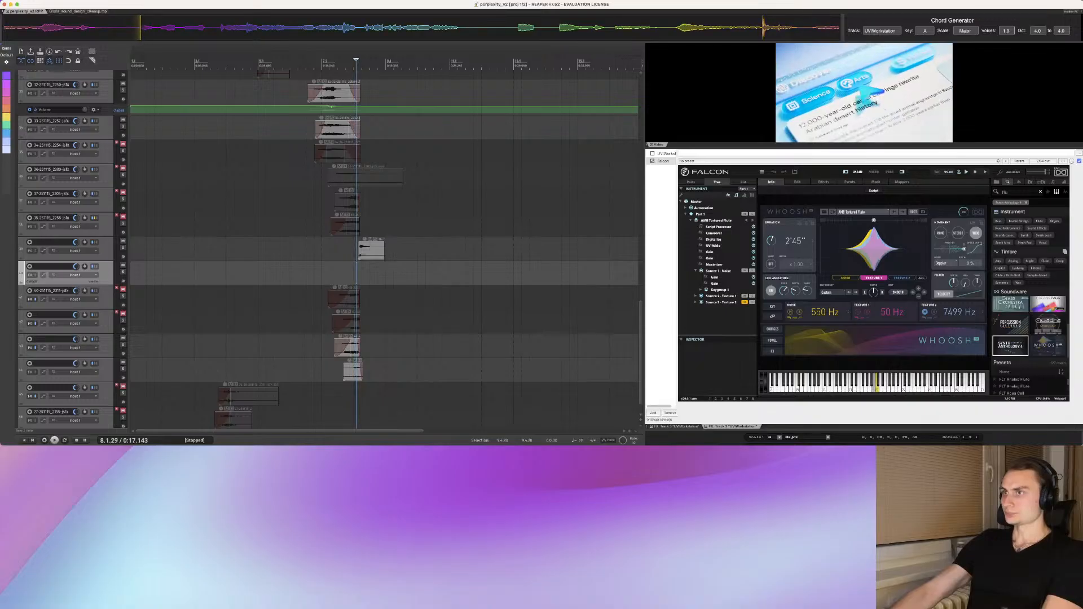
scroll(1048, 316, "up", 2)
left_click(1048, 311)
scroll(1048, 296, "up", 3)
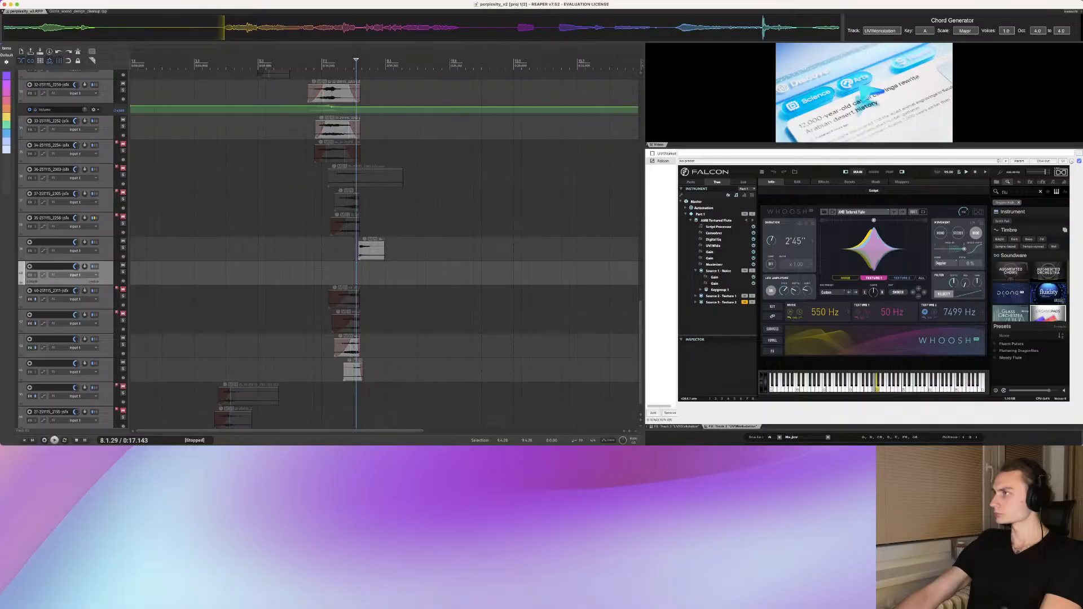
Step: Look through the UI, Pass-By and riser preset folders of Falcon's Whoosh FX soundbank
left_click(795, 172)
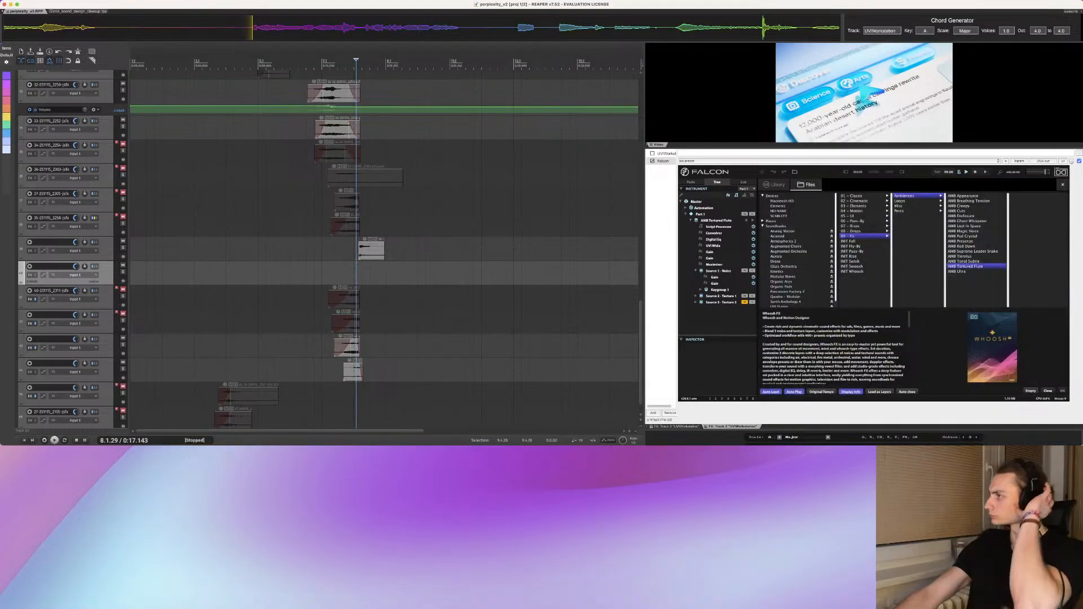
left_click(855, 227)
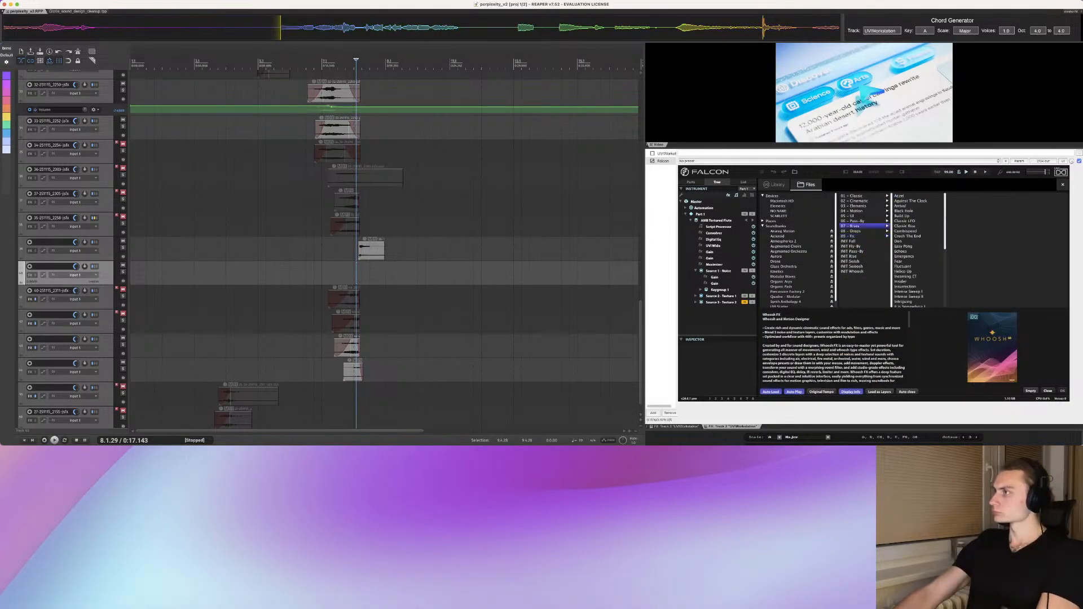
left_click(855, 221)
left_click(855, 216)
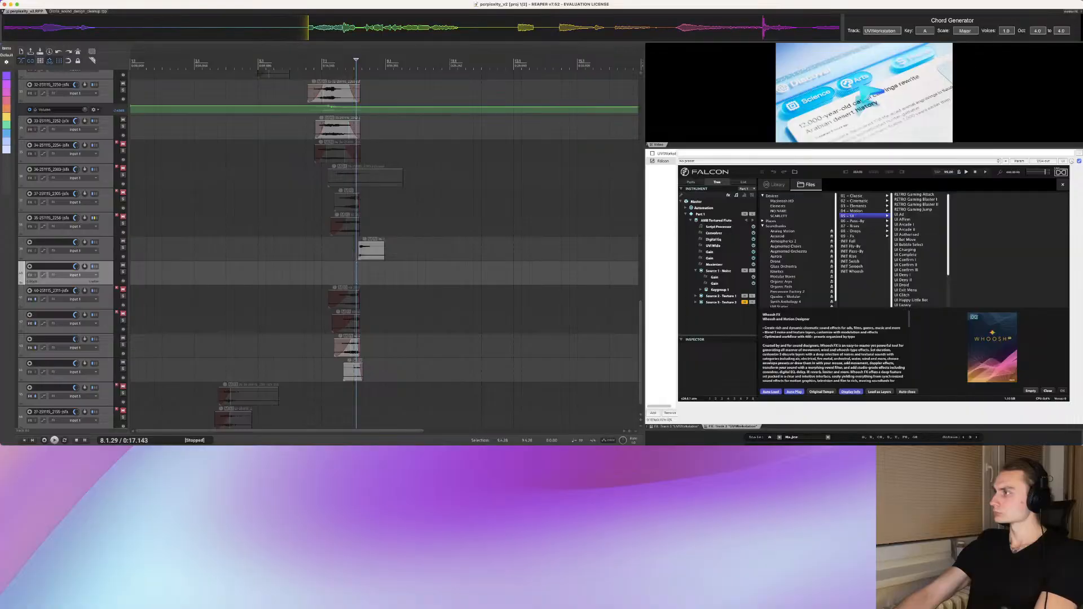
scroll(917, 248, "down", 2)
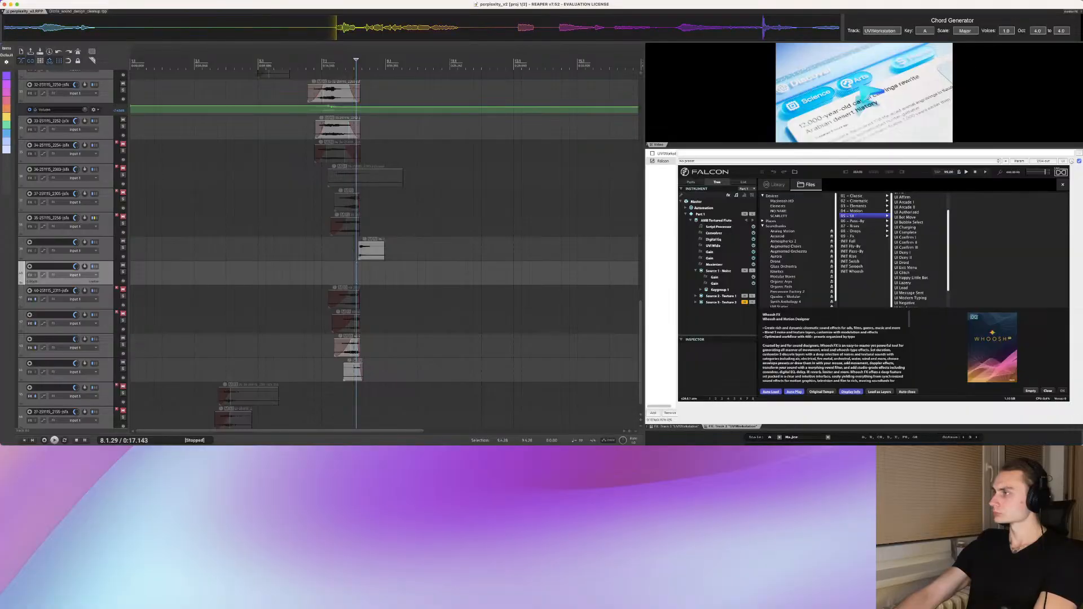
scroll(917, 251, "up", 2)
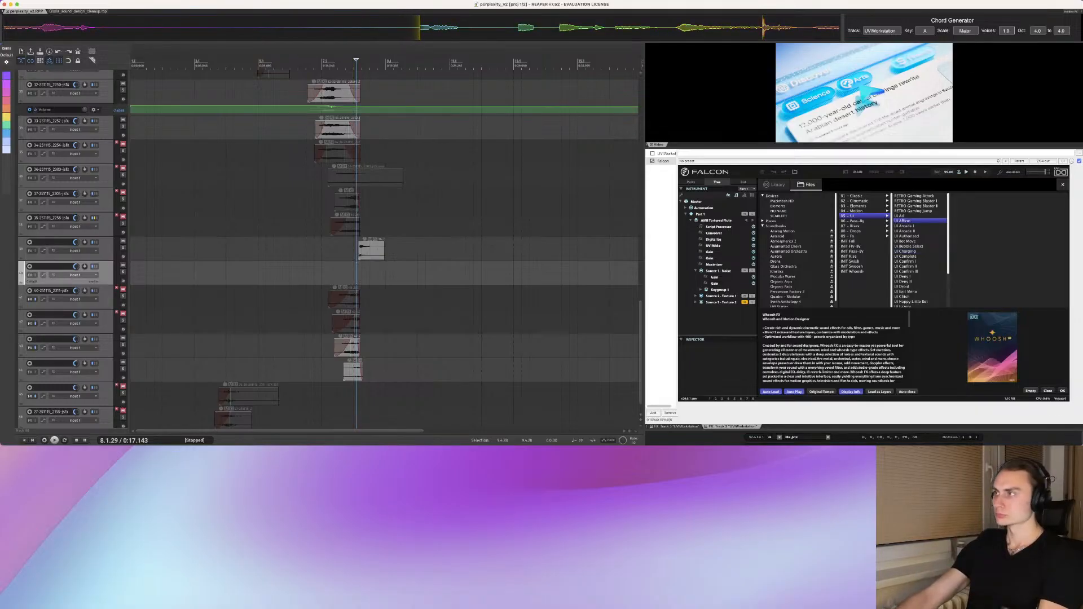
left_click(854, 221)
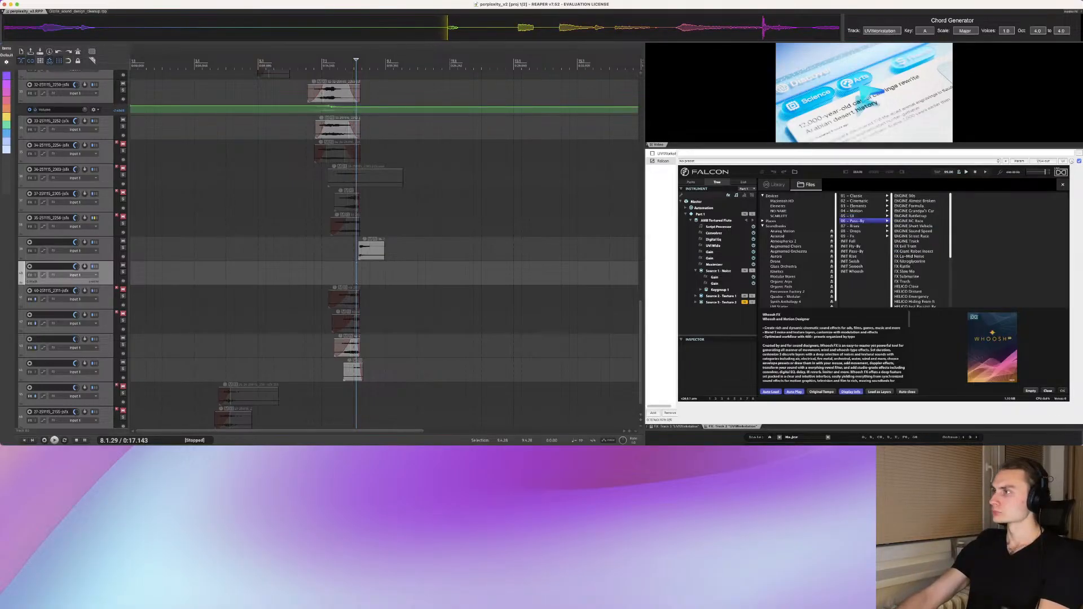
left_click(854, 226)
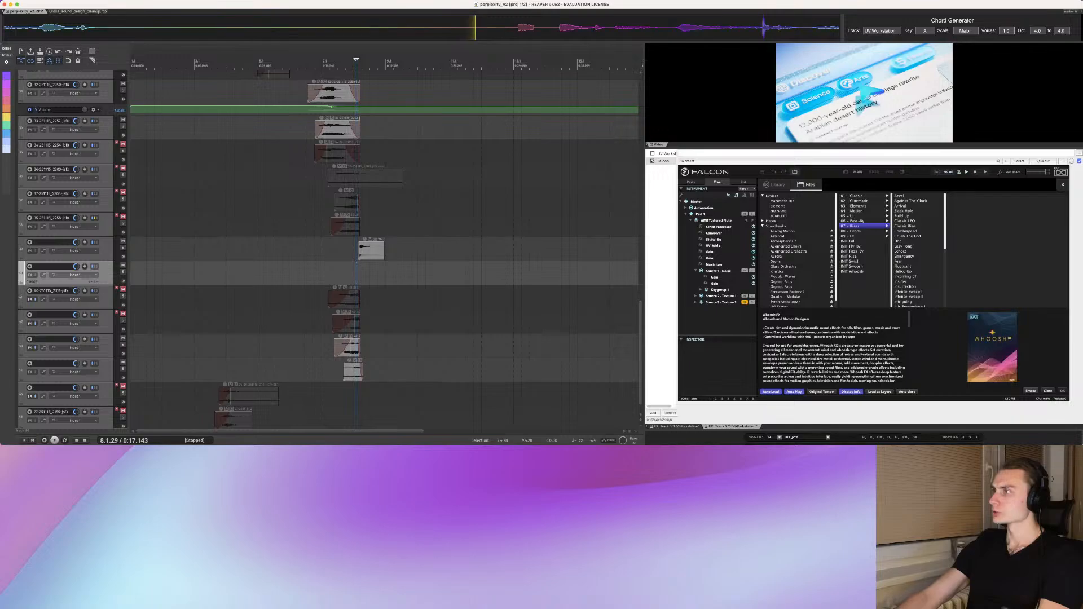
left_click(1064, 184)
Step: Browse Falcon's soundbanks from Augmented Orchestra and Glass Orchestra to Synth Anthology 4
left_click(998, 182)
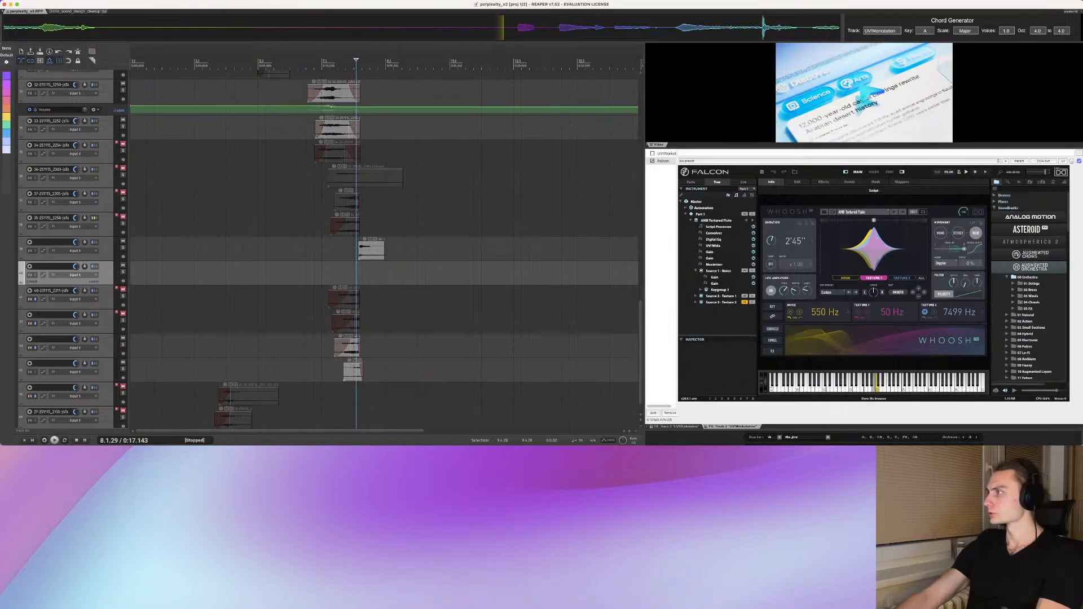
scroll(1030, 288, "down", 1)
left_click(1031, 250)
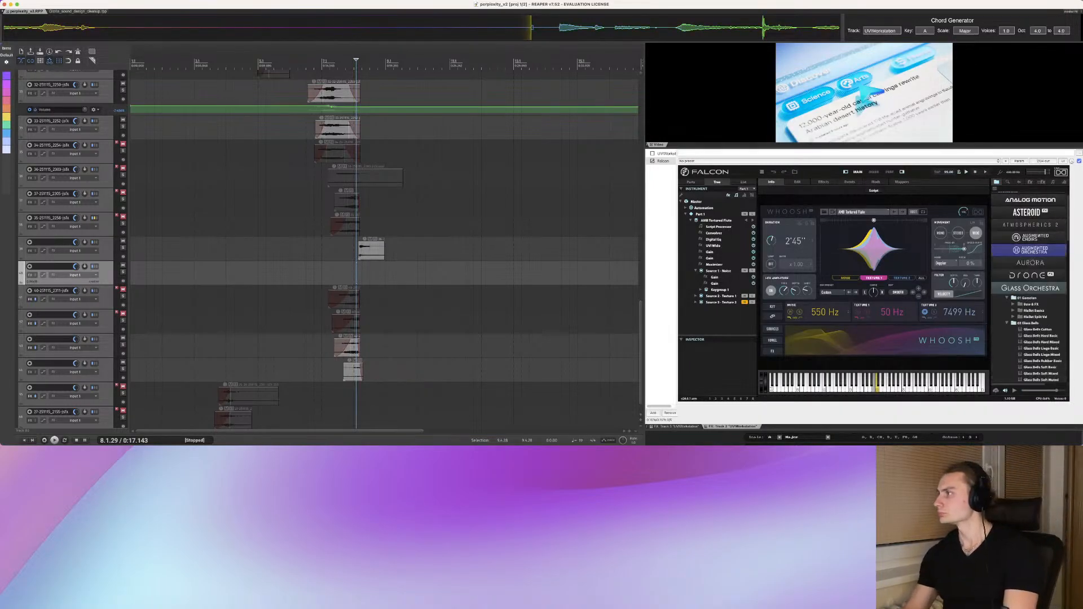
left_click(1030, 288)
scroll(1030, 288, "down", 2)
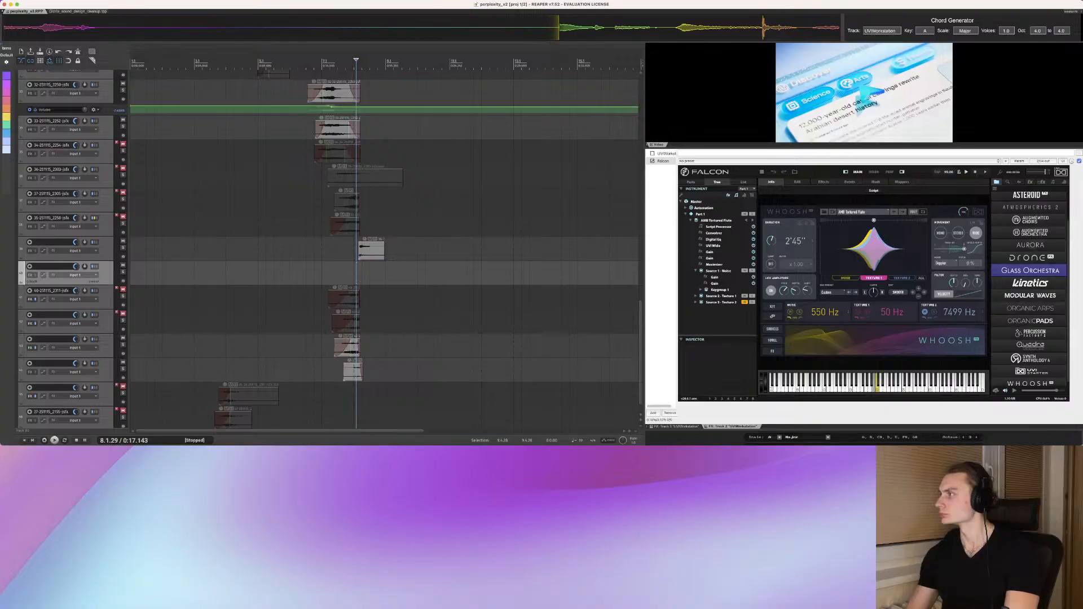
scroll(1031, 287, "down", 1)
left_click(1031, 355)
scroll(1030, 354, "down", 3)
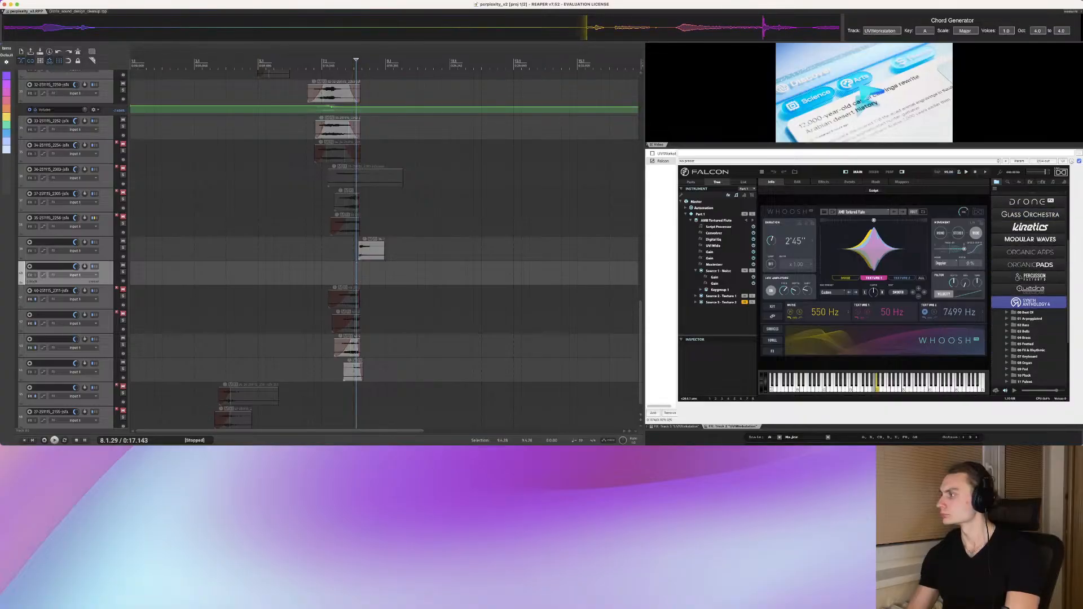
Step: Load the Cyber Moon preset from the Bells folder of Synth Anthology 4
left_click(1007, 331)
scroll(1032, 345, "down", 1)
left_click(1032, 345)
scroll(1032, 346, "down", 1)
left_click(1031, 349)
scroll(1031, 348, "down", 1)
left_click(1032, 350)
scroll(1032, 350, "down", 3)
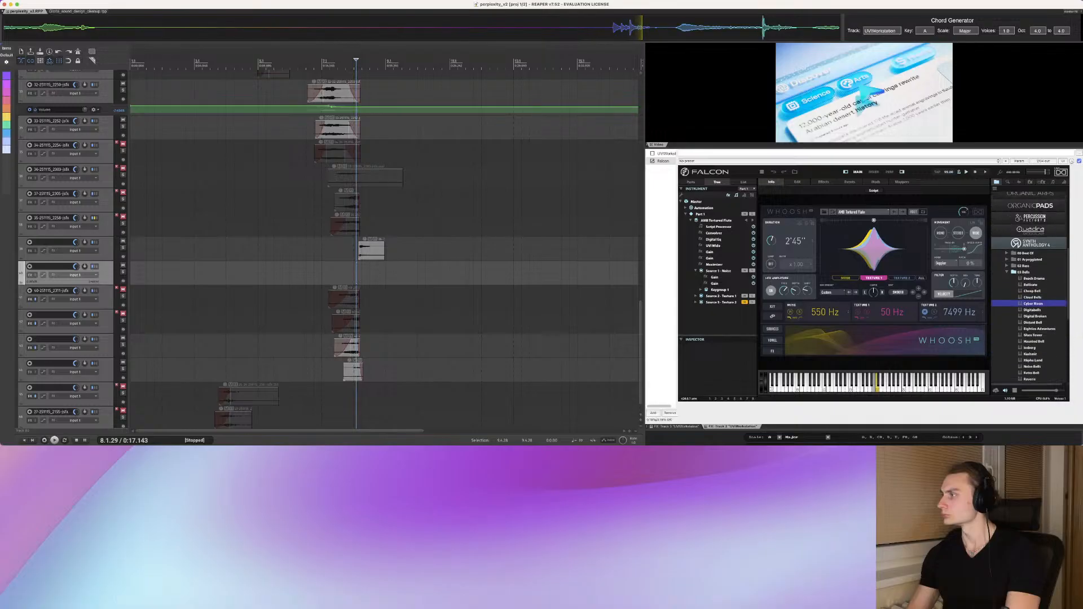
left_click(1034, 317)
left_click(1034, 303)
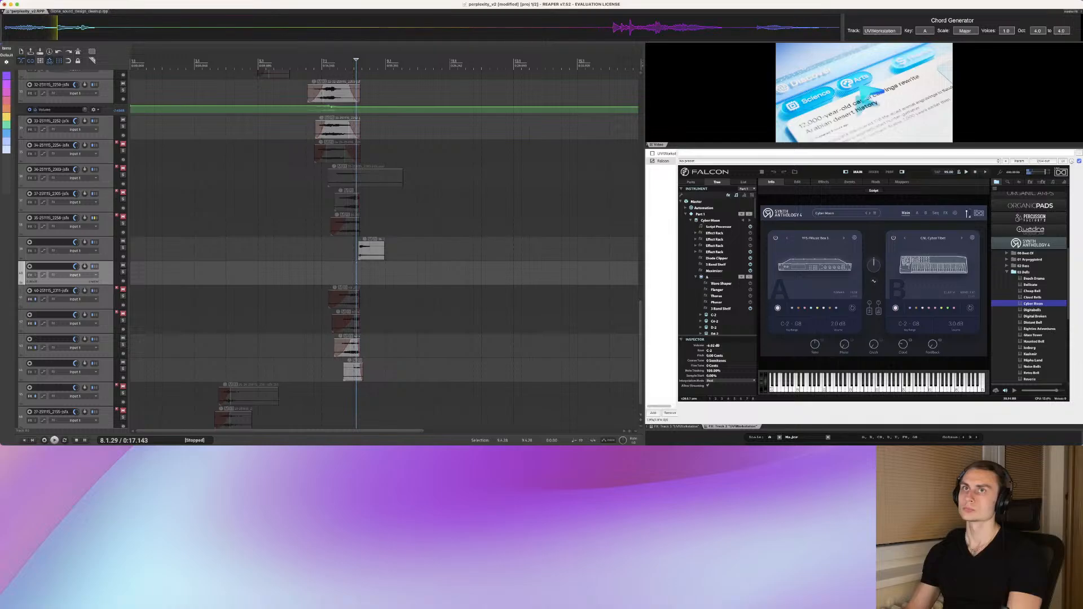
Step: Place the captured bell phrase on a new track under the build-up layers and play it from 14.8 s, both in the mix and soloed
left_click_drag(79, 28, 345, 390)
key("super+t")
left_click(325, 371)
key("space")
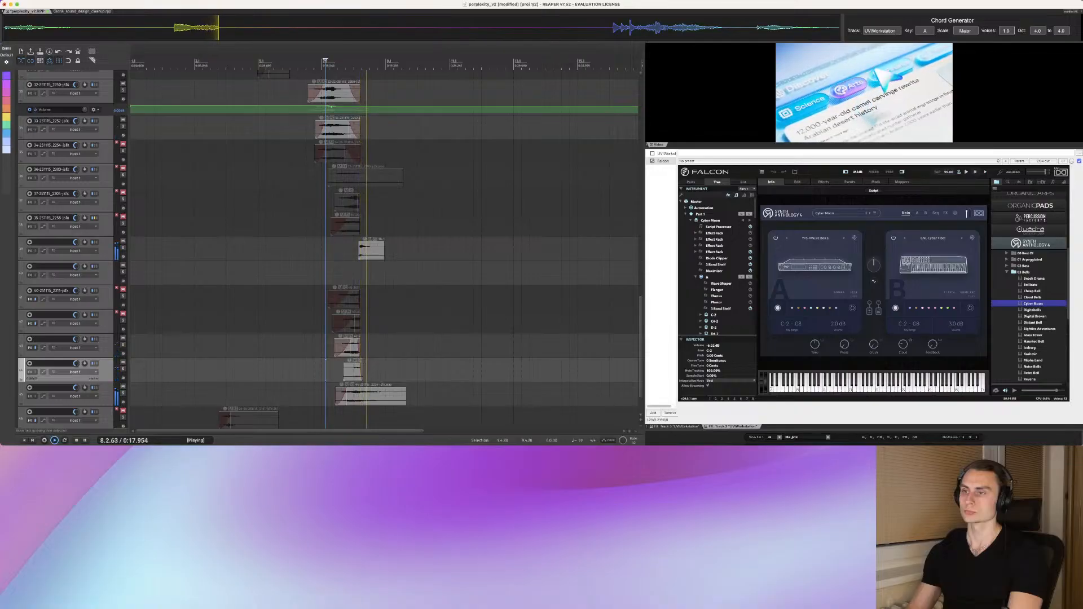
key("space")
key("space")
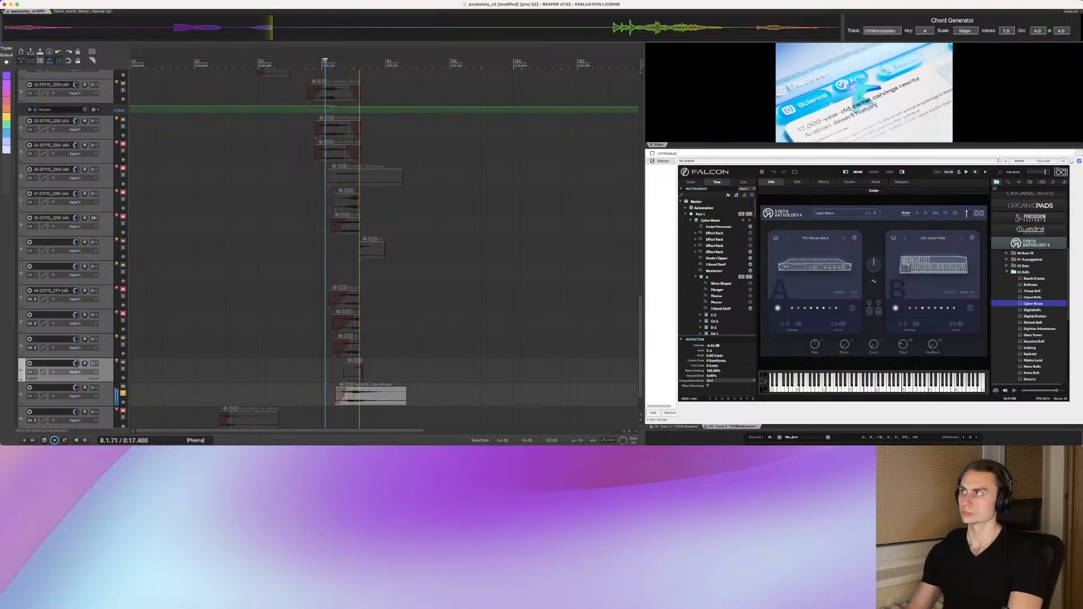
Step: Trim the end of the bell layer to the button click and replay the build-up from 14.8 s
left_click_drag(406, 395, 362, 389)
key("space")
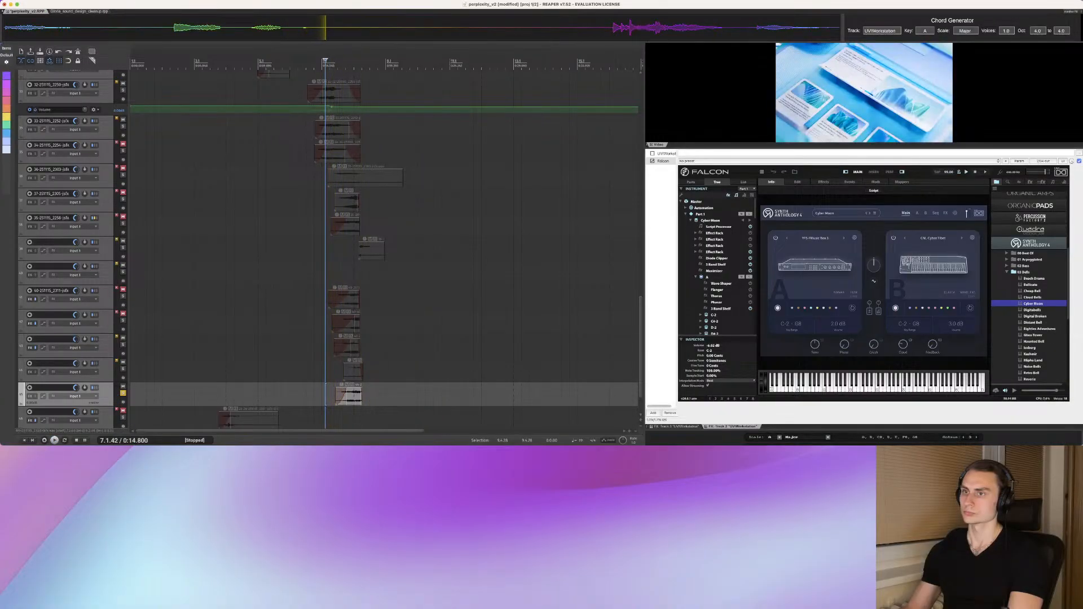
key("space")
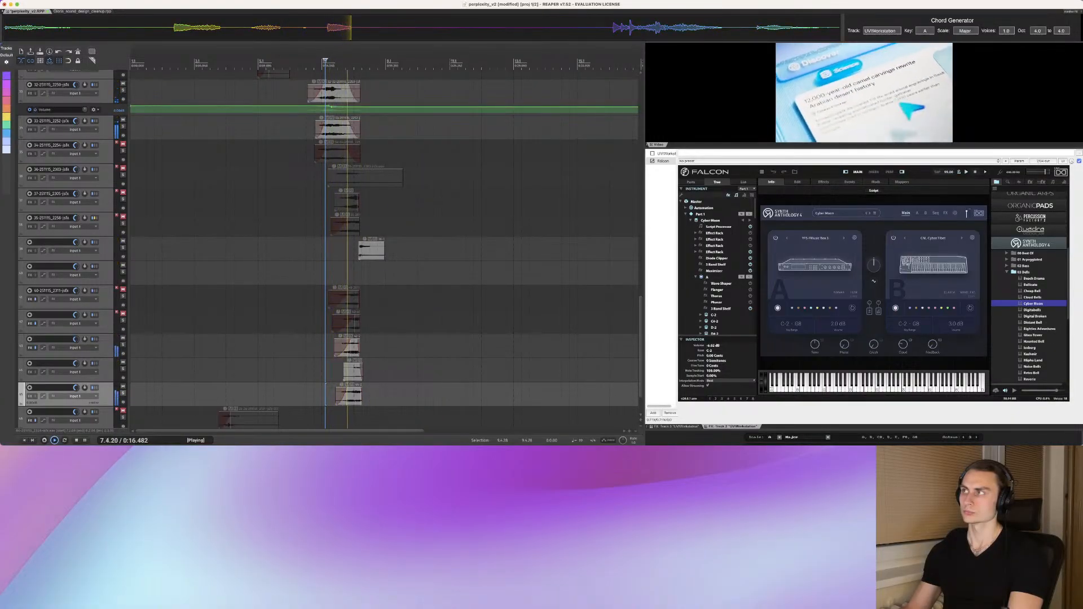
key("space")
key("space")
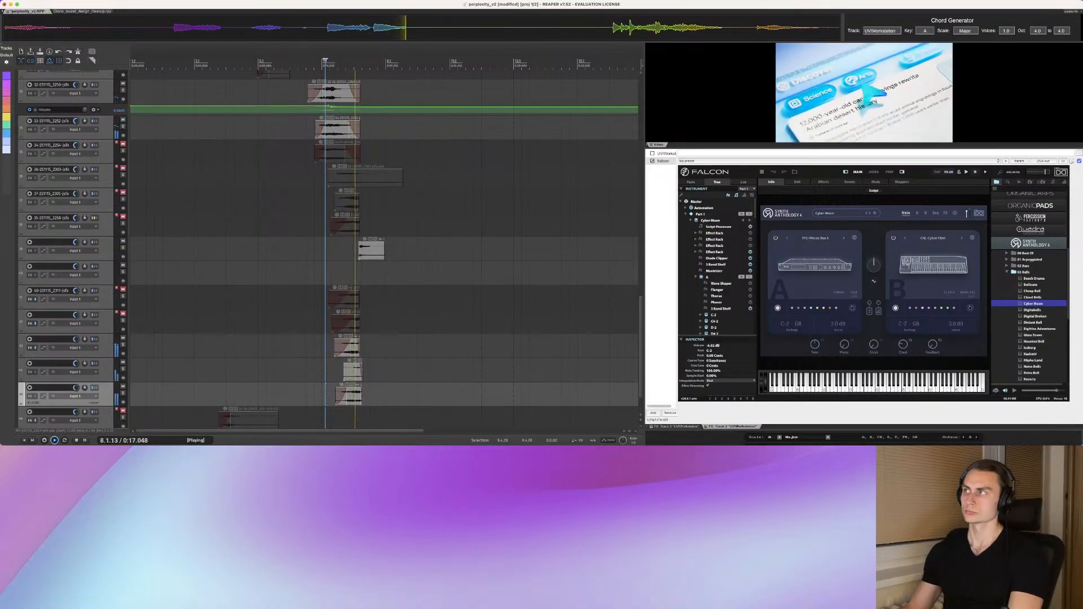
key("space")
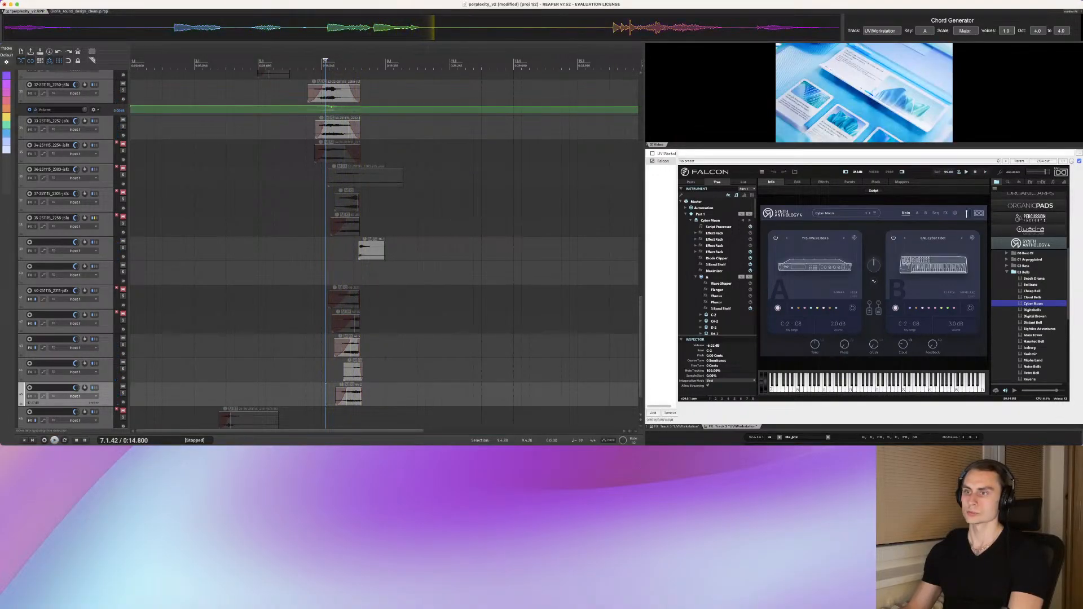
Step: Delete the trimmed bell layer and look through the remaining presets in the Bells folder
left_click(355, 397)
key("Delete")
left_click(1035, 317)
left_click(1033, 322)
key("Down")
key("Down")
key("Down")
key("Down")
key("Down")
key("Down")
key("Down")
key("Down")
key("Down")
key("Down")
key("Down")
key("Down")
key("Down")
scroll(1027, 342, "down", 2)
Step: Look through the presets in Synth Anthology 4's FX & Rhythms folder
left_click(1007, 342)
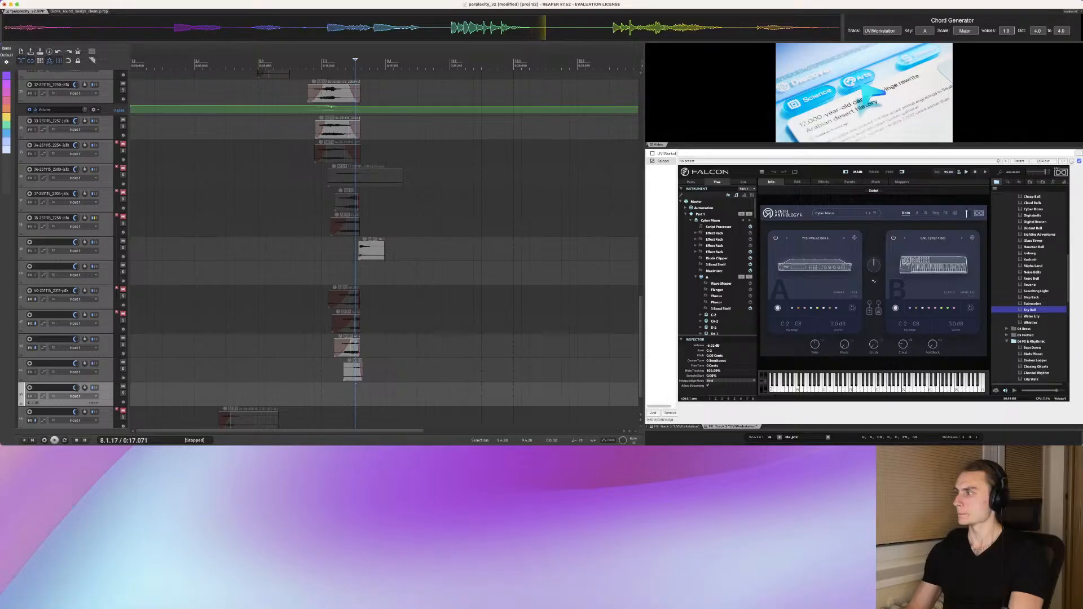
key("Down")
key("Down")
key("Down")
key("Down")
key("Down")
key("Down")
key("Down")
key("Down")
key("Down")
key("Down")
key("Down")
key("Down")
key("Down")
key("Down")
key("Down")
key("Down")
key("Down")
key("Down")
key("Down")
key("Down")
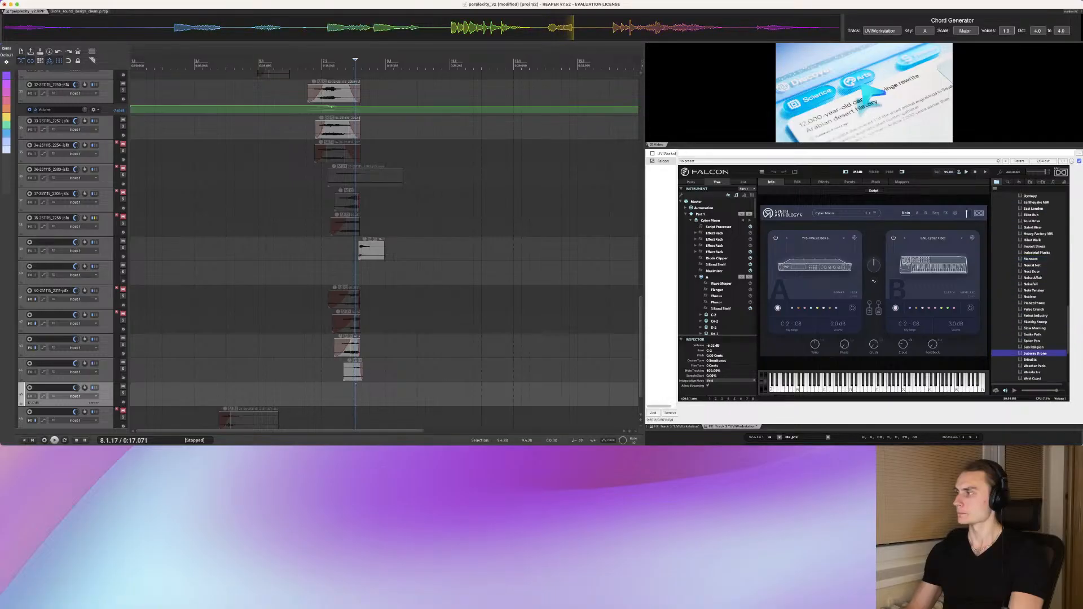
Step: Load the preset directly after Fables in Synth Anthology 4's Pluck folder
scroll(1030, 288, "down", 3)
left_click(1007, 349)
left_click(1032, 355)
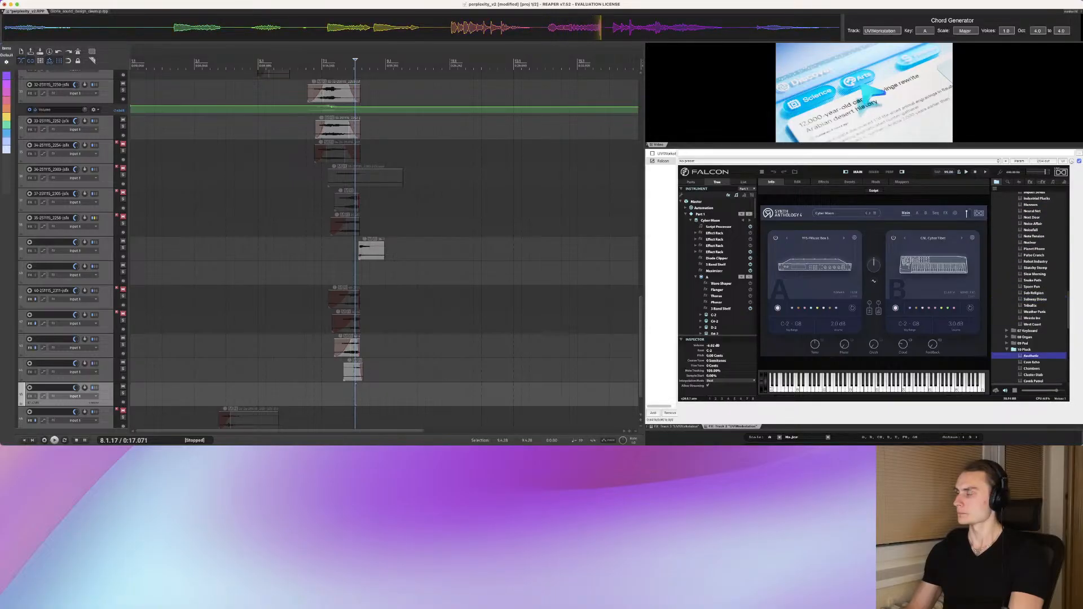
key("Down")
key("Down")
key("Down")
key("Down")
key("Down")
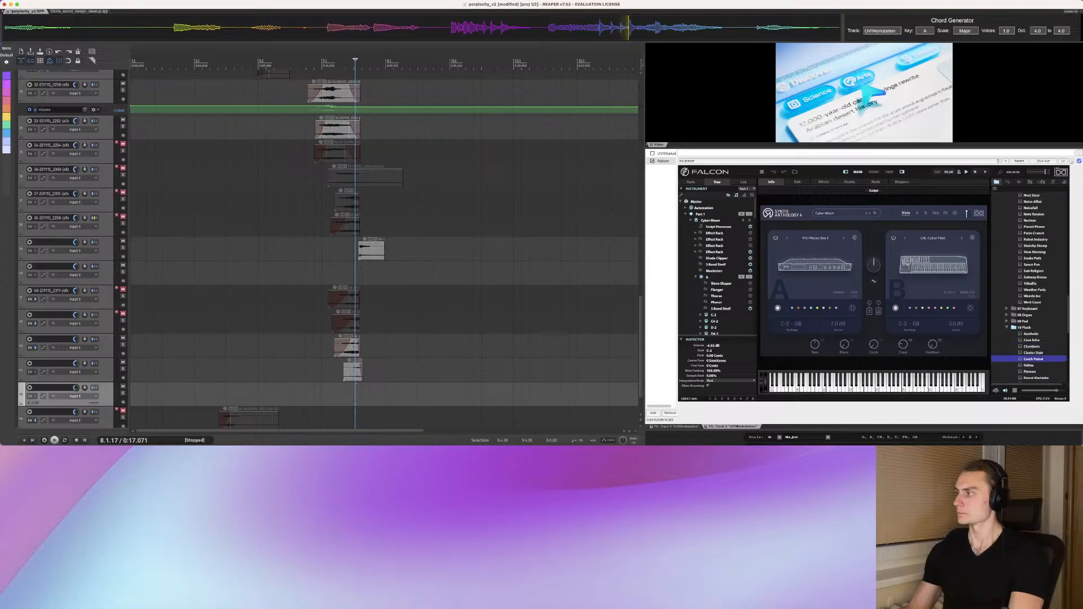
scroll(1032, 350, "down", 1)
key("Down")
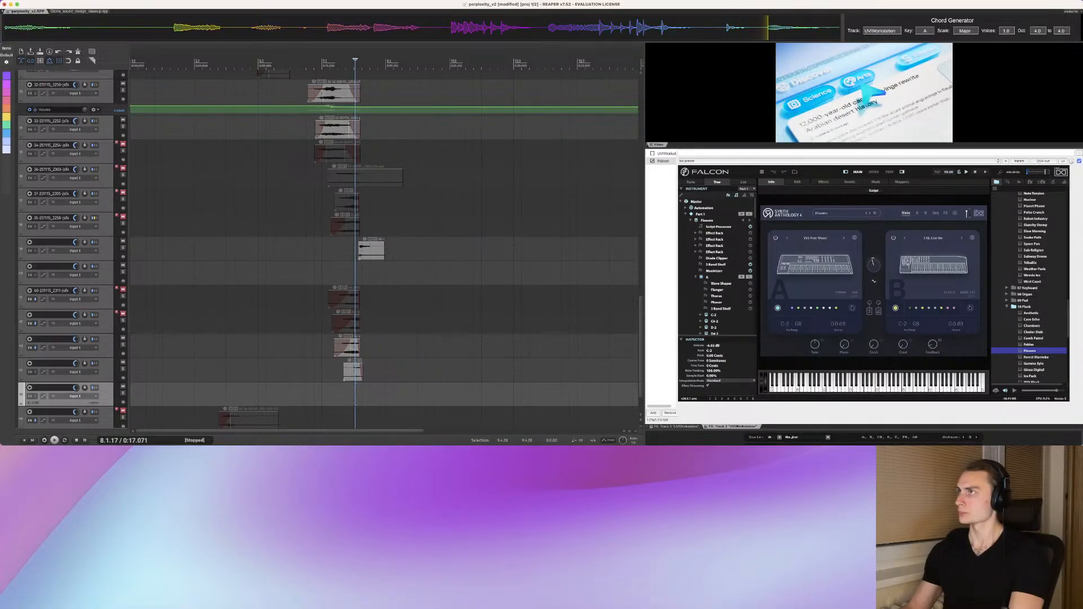
Step: Place a captured sound phrase at about 23.55 s, on the closing title "Where curiosity builds the future"
left_click_drag(726, 28, 755, 28)
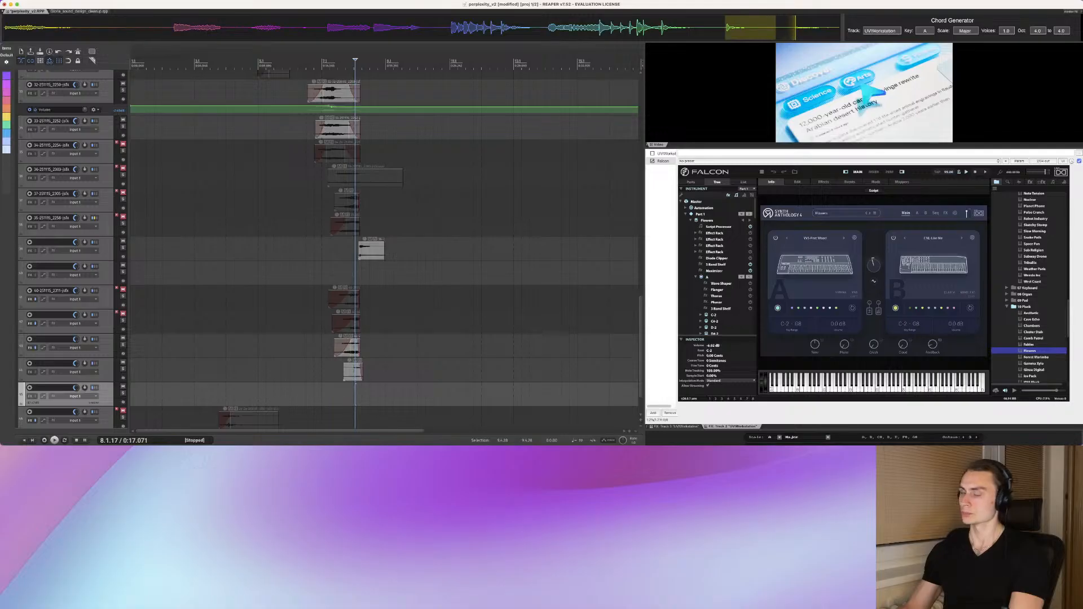
left_click(622, 225)
left_click(558, 274)
left_click(441, 323)
left_click_drag(441, 314, 441, 313)
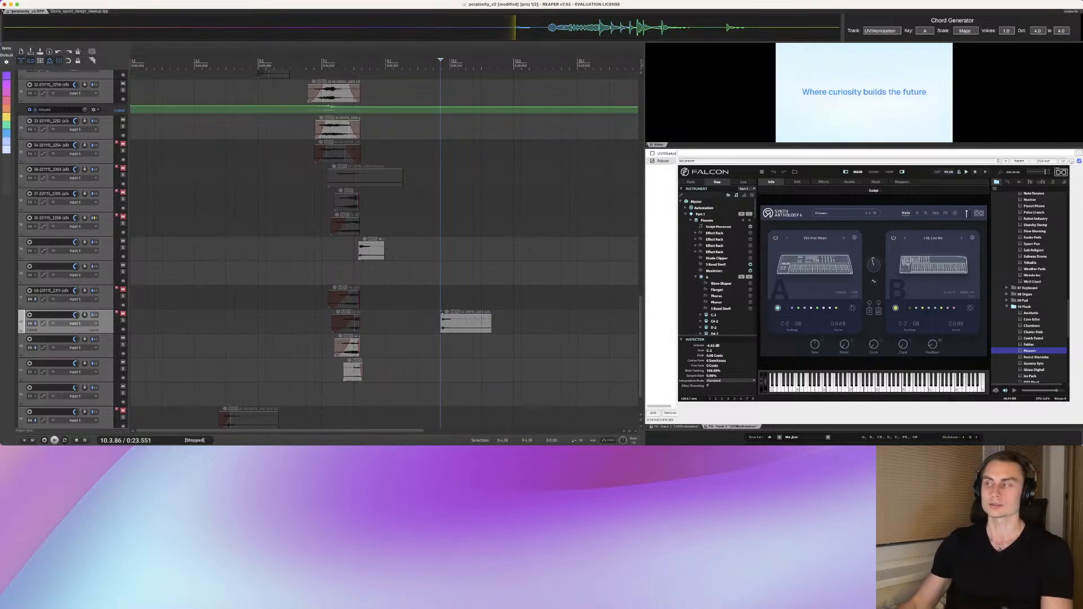
Step: Check the video frames of the card animation between about 12.9 s and 14 s
left_click(305, 177)
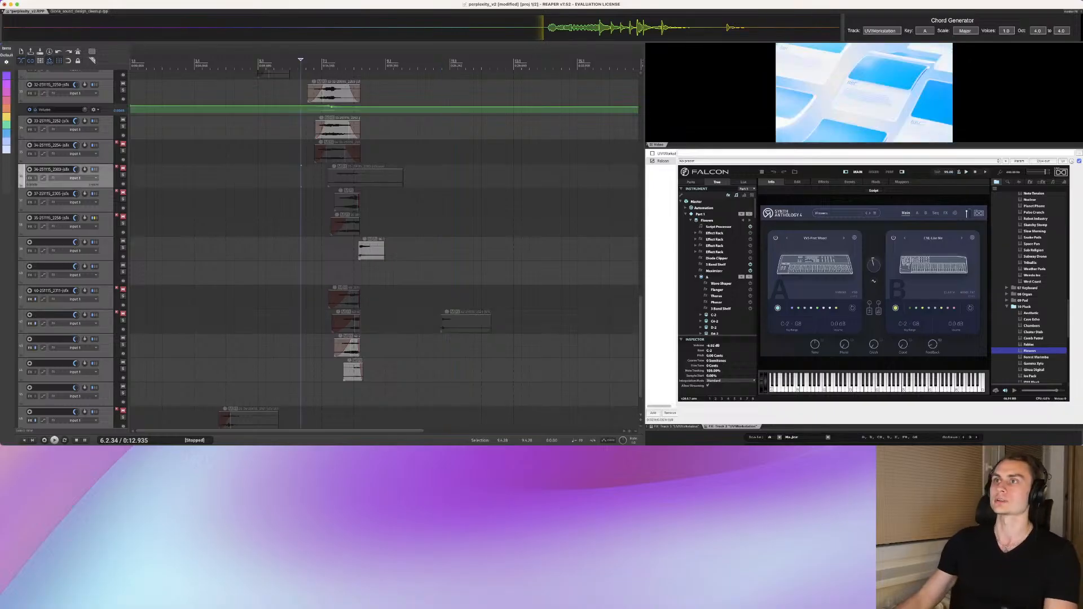
key("Right")
key("Right")
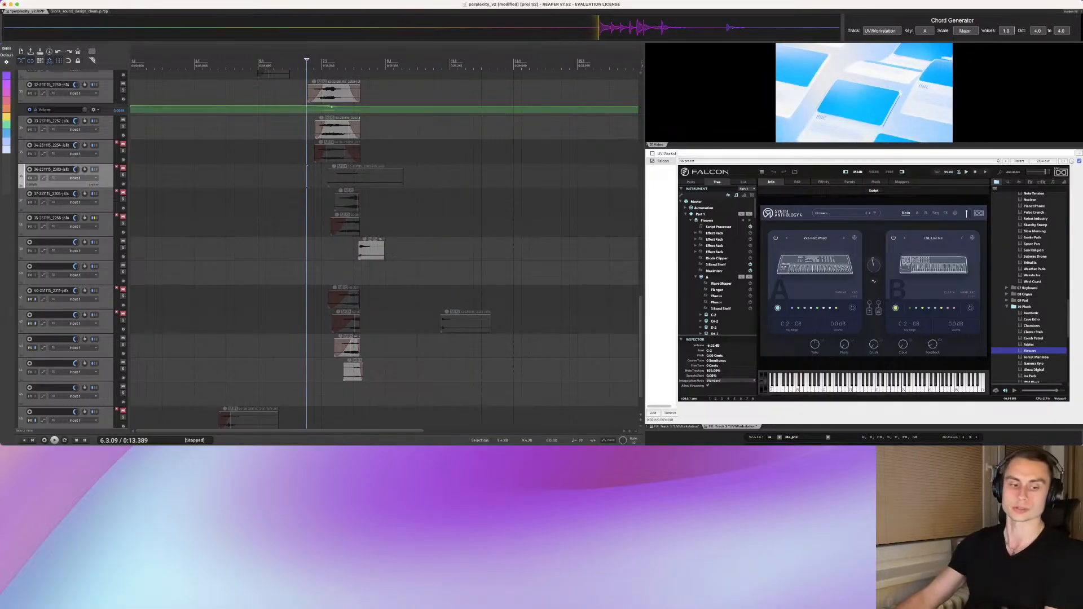
left_click(315, 176)
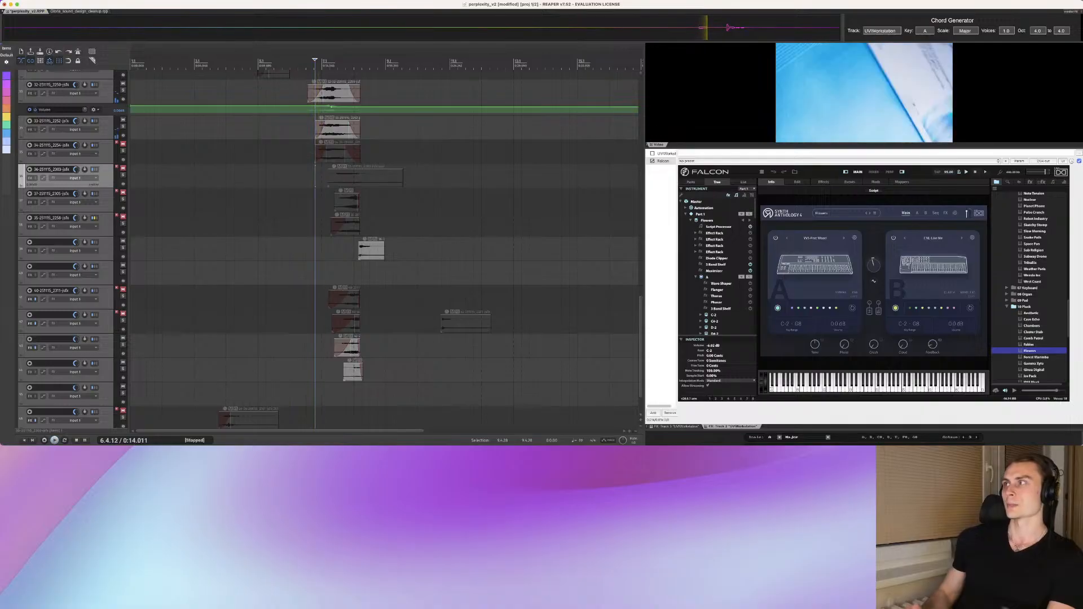
Step: Play the build-up and button click from about 14.5 s, and set the edit cursor at about 14.97 s
left_click(322, 248)
key("space")
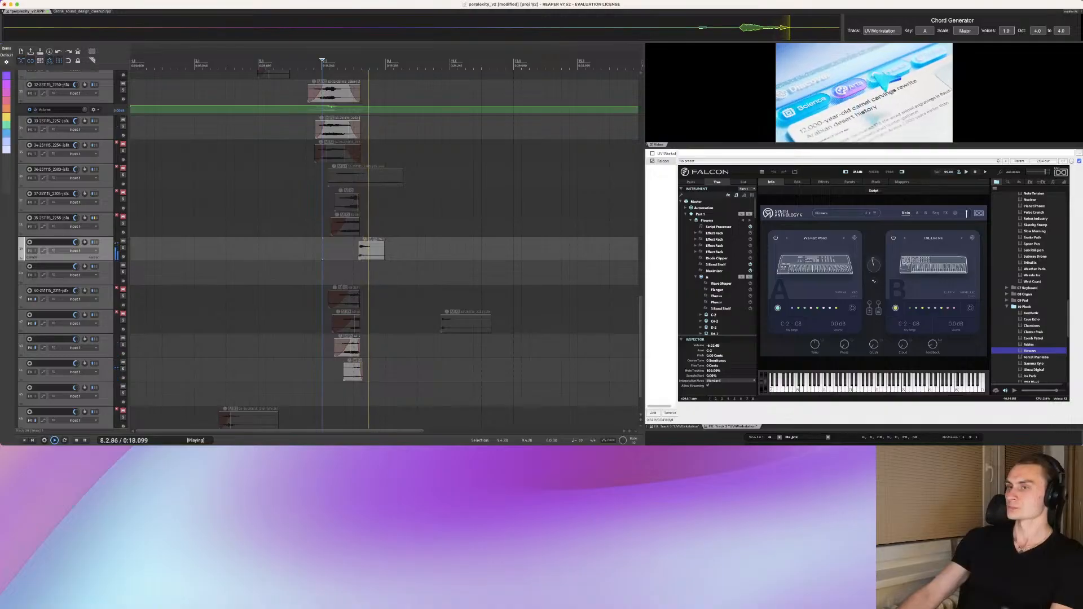
key("space")
left_click(321, 249)
left_click(327, 249)
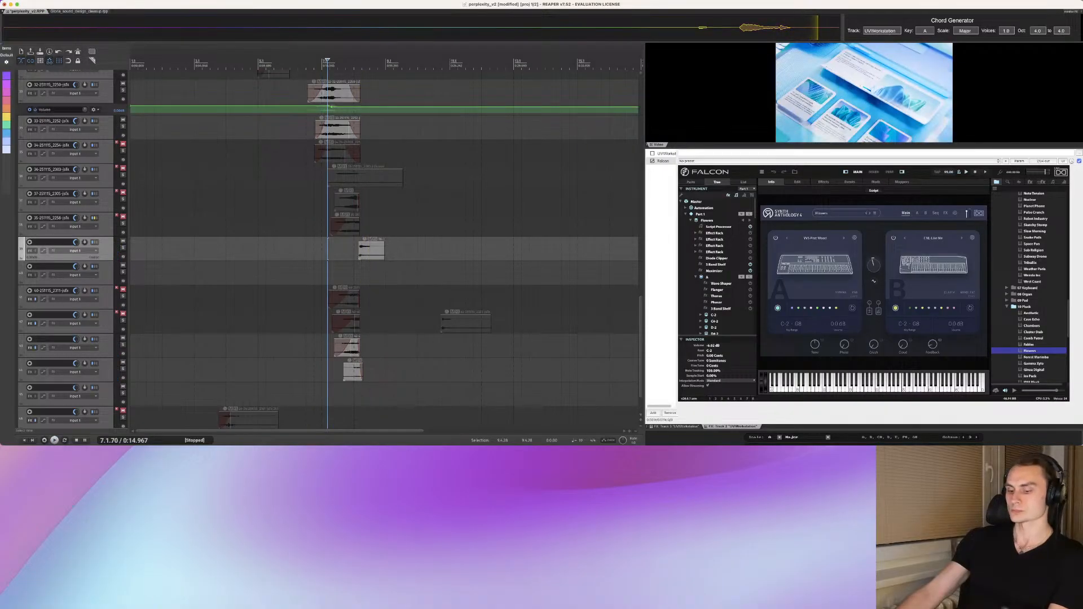
Step: Save the project and play the build-up from about 14 s
key("super+s")
left_click(315, 249)
scroll(314, 249, "down", 3)
scroll(314, 249, "up", 2)
key("space")
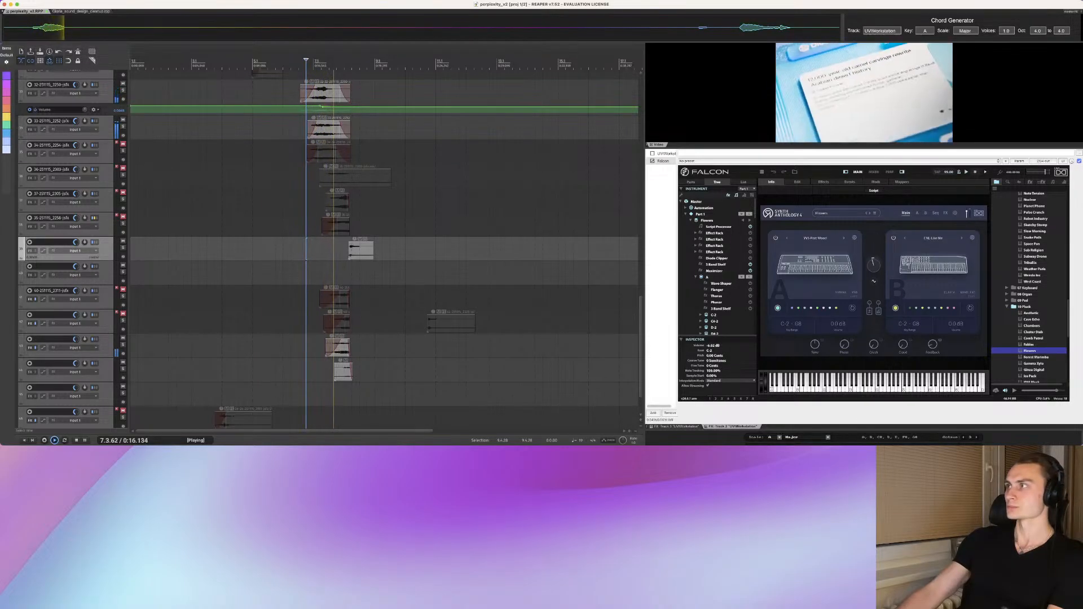
Step: Play the project from its start, and replay the opening search-bar section from just before 4 s with its tracks in view
key("Home")
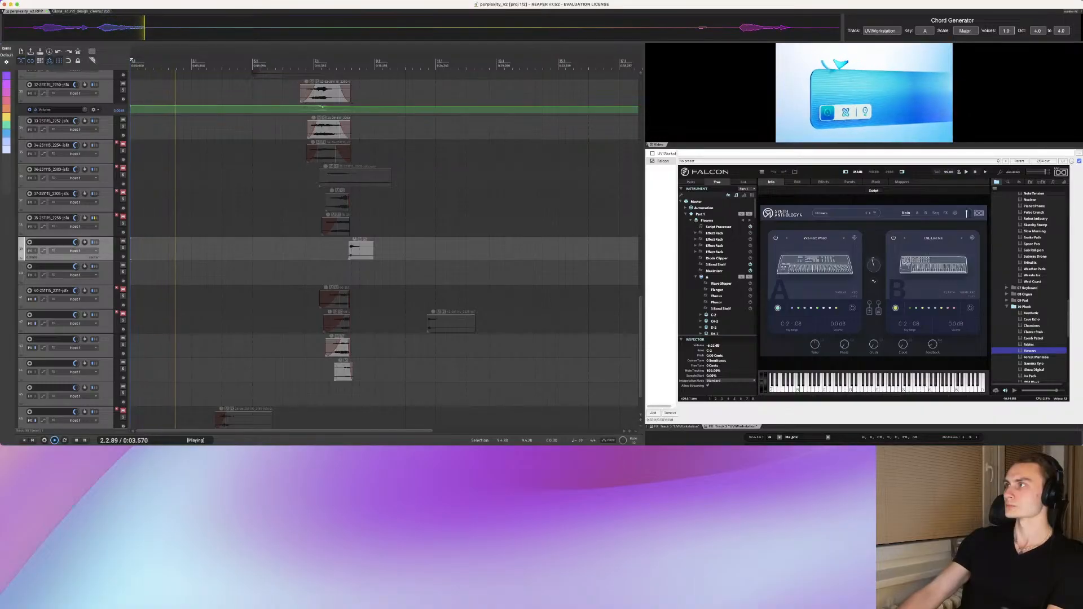
scroll(384, 249, "up", 5)
scroll(384, 248, "up", 20)
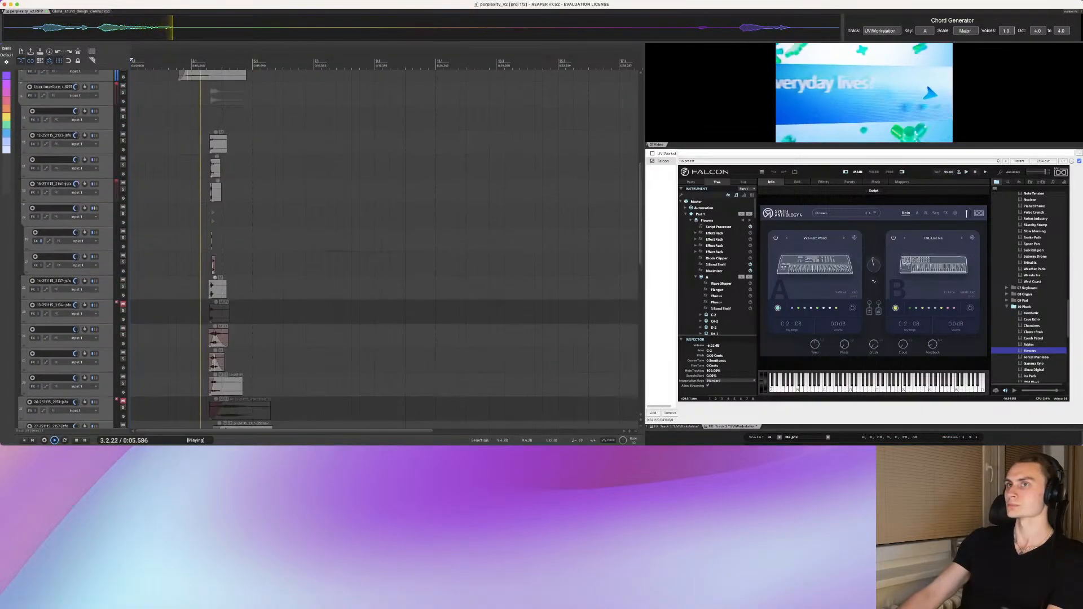
left_click(180, 298)
key("space")
key("space")
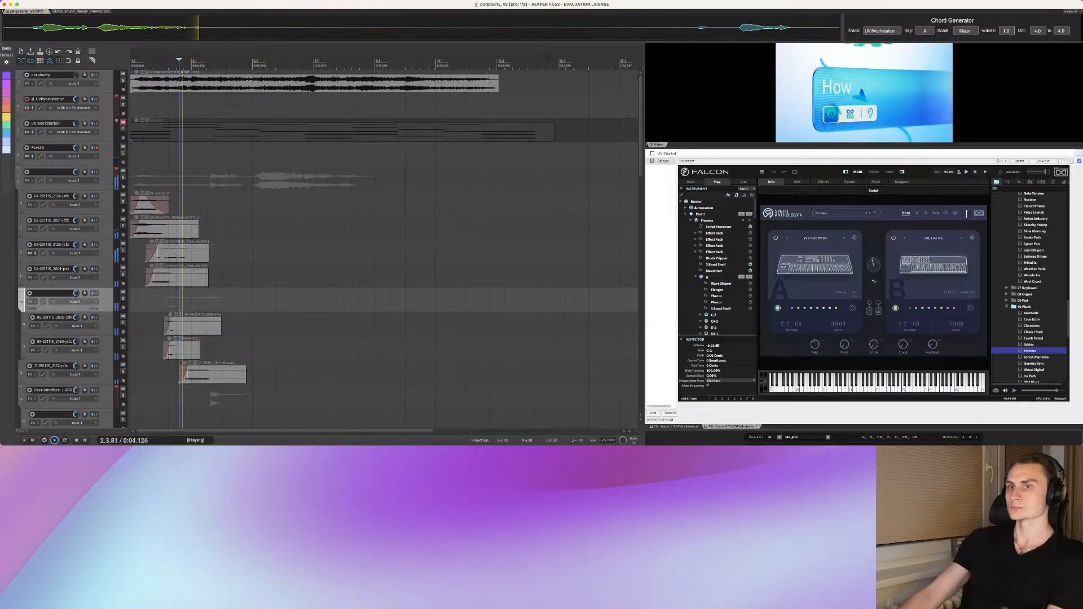
Step: Mute track 11, which holds the last of the opening search-bar sounds, and replay the section from just before 4 s
left_click(124, 371)
key("space")
left_click(123, 372)
left_click(123, 365)
key("space")
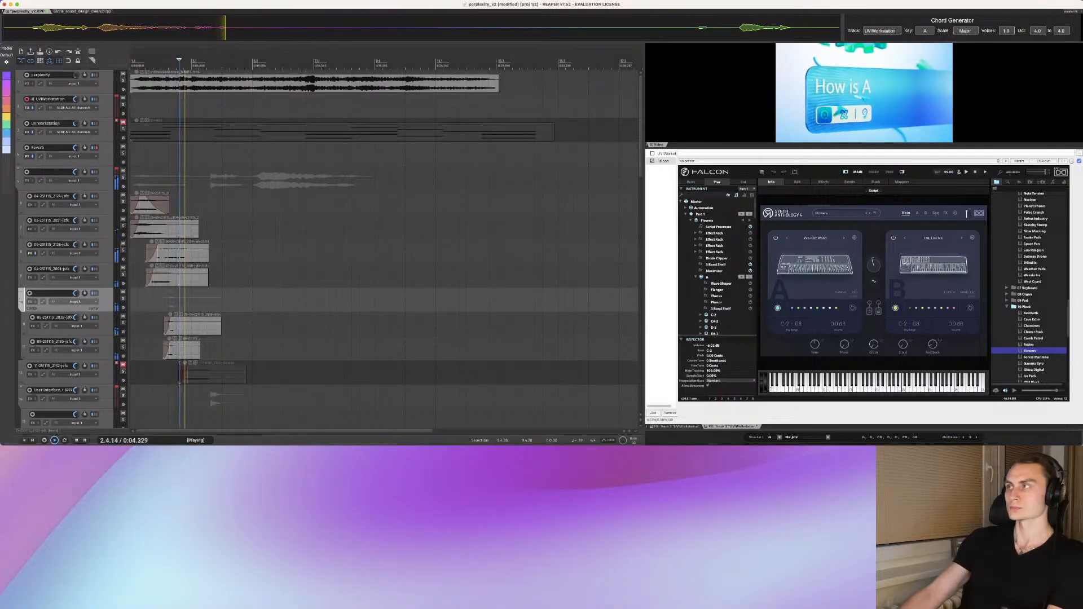
Step: Play the mix on to about 17 s while following the tracks down to the last one, and save the project
scroll(384, 248, "down", 12)
scroll(320, 143, "down", 15)
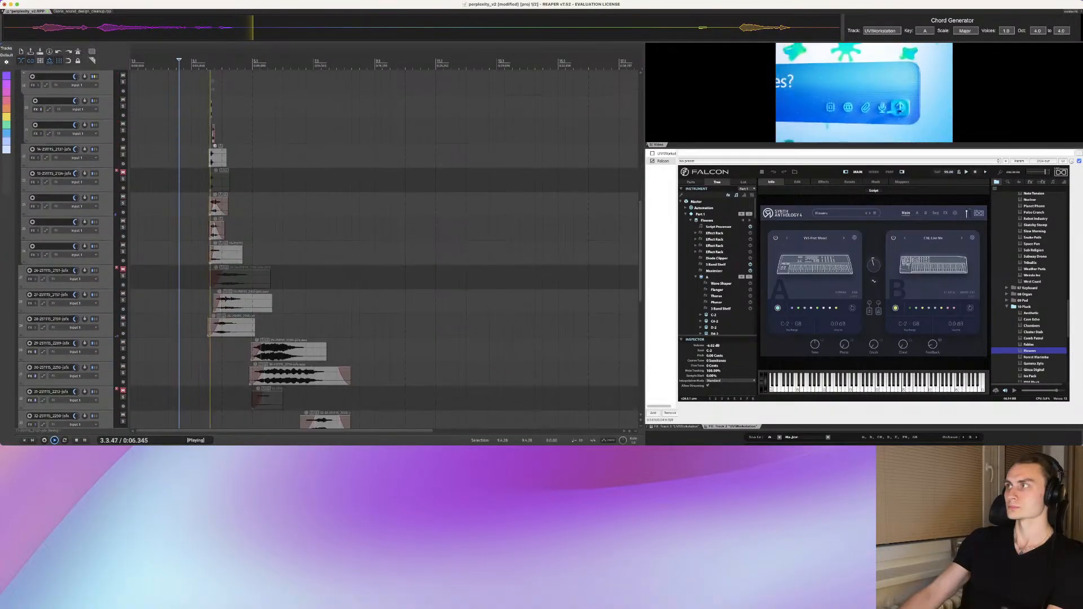
scroll(321, 144, "down", 4)
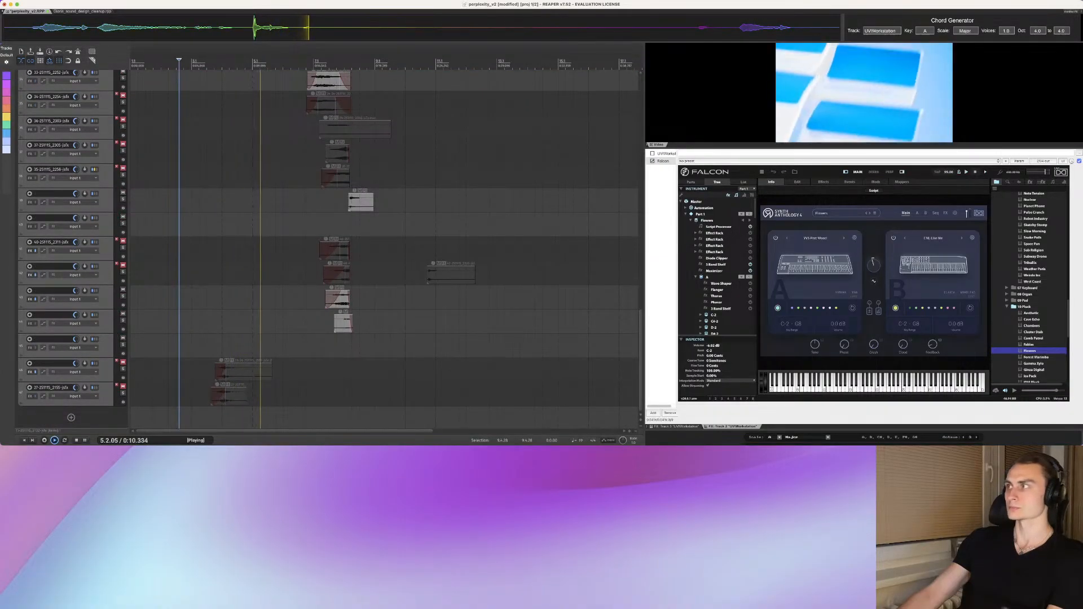
scroll(320, 169, "up", 5)
scroll(321, 171, "up", 2)
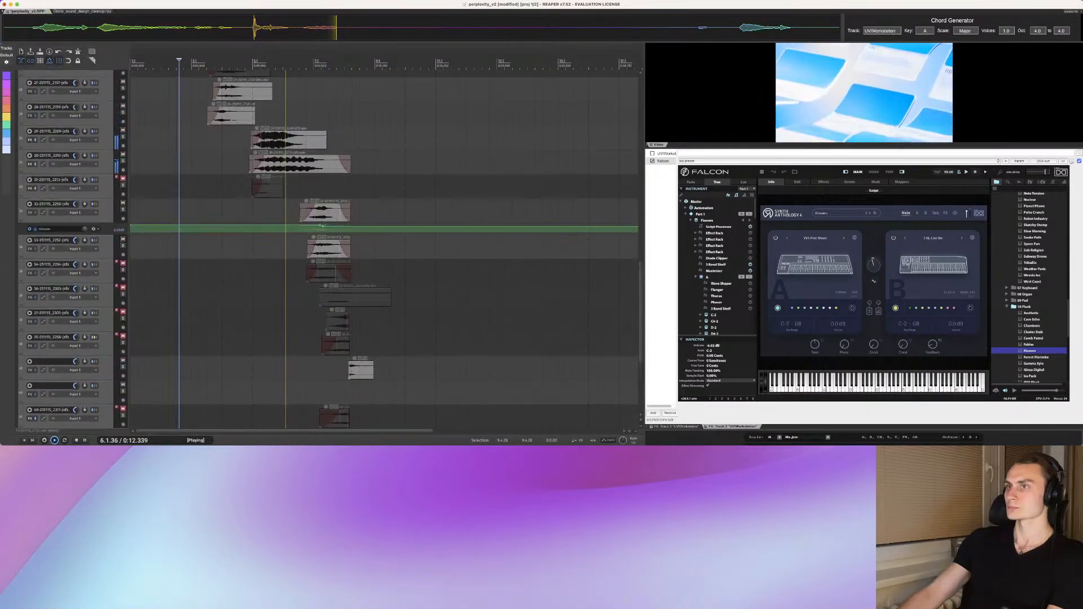
scroll(321, 171, "down", 1)
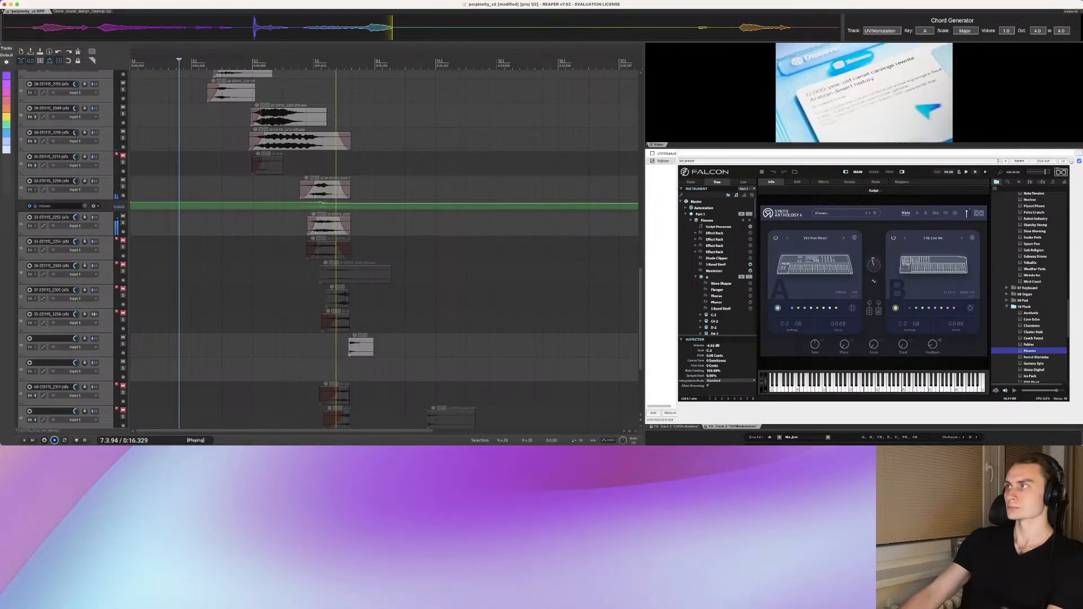
scroll(321, 170, "down", 4)
scroll(321, 170, "down", 2)
key("space")
key("super+s")
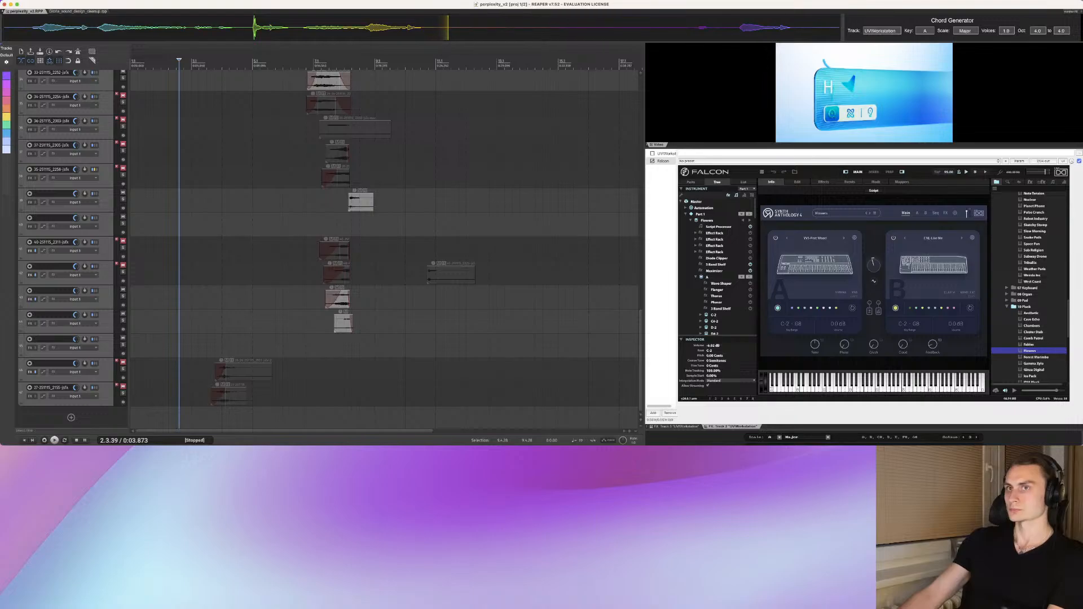
Step: Try the Gamma Byte and Ginsu Digital pluck presets in Falcon, and load the Ice Pack preset
left_click(1034, 364)
left_click(1034, 369)
scroll(1033, 370, "down", 1)
left_click(1031, 370)
scroll(1031, 370, "down", 2)
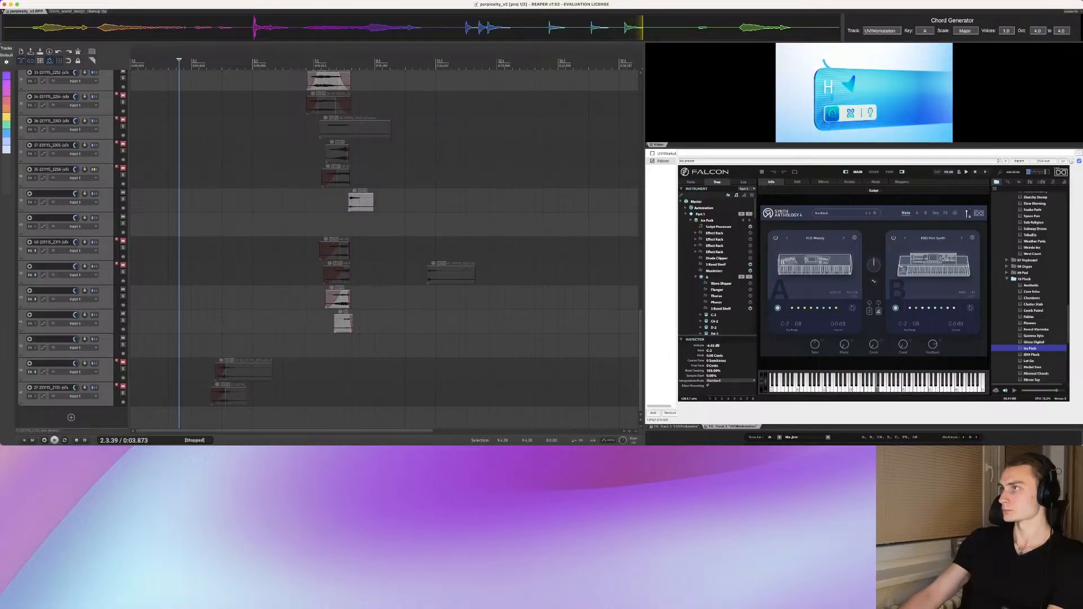
Step: Place the recently captured Falcon sound on the empty track directly below the button click sound near 17 s
left_click_drag(624, 28, 351, 216)
left_click(342, 211)
scroll(339, 215, "up", 6)
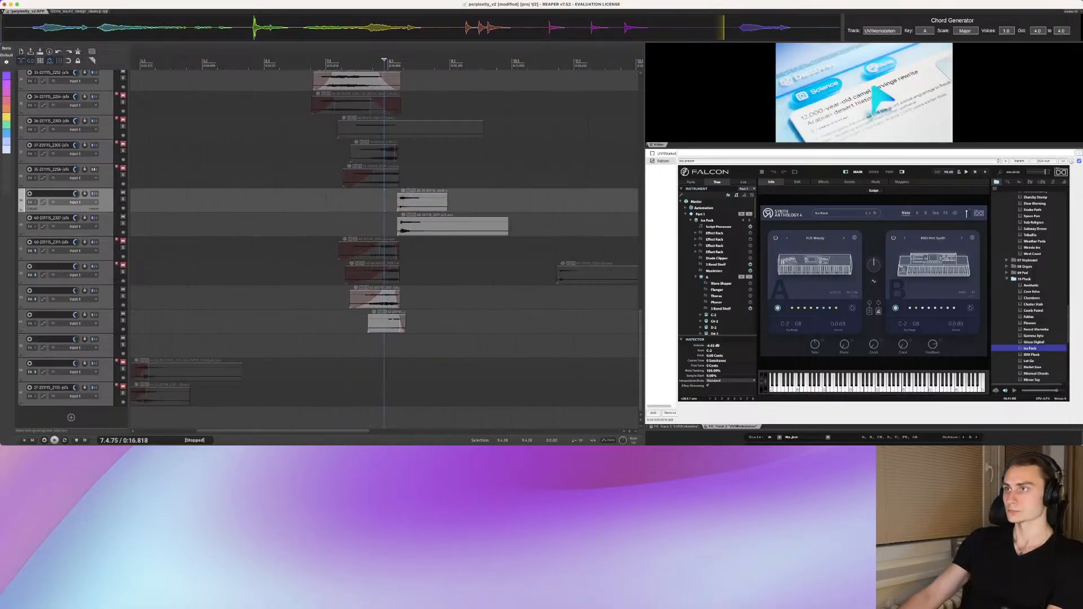
Step: Nudge the new item slightly earlier to start at about 17.3 s with the button click, and shorten it to its opening hit
left_click(426, 217)
left_click(374, 210)
key("space")
key("space")
left_click_drag(470, 224, 466, 224)
key("space")
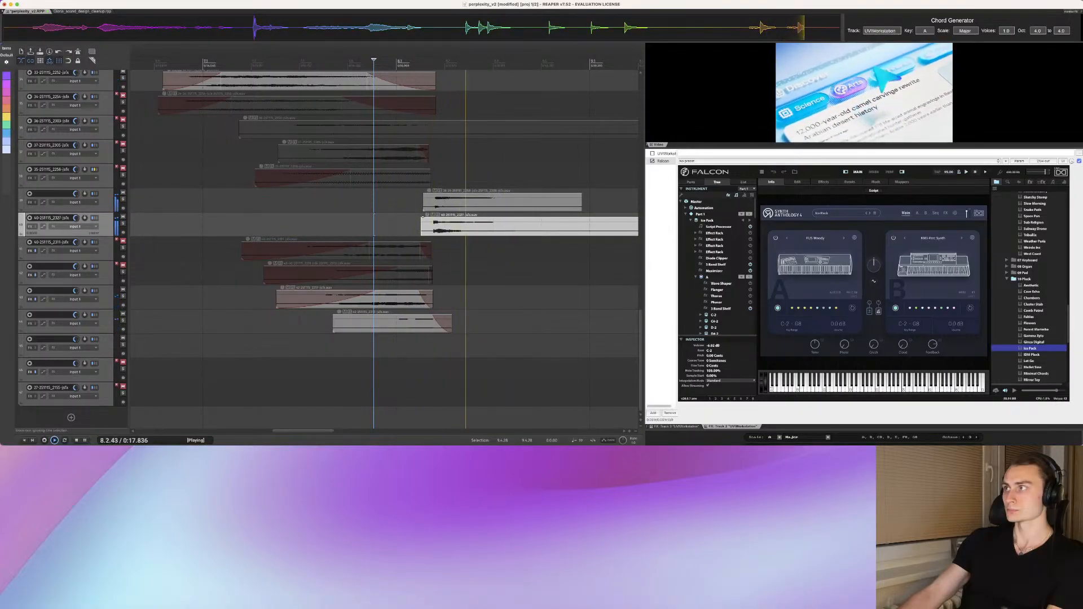
key("space")
scroll(408, 216, "down", 4)
left_click_drag(573, 226, 434, 227)
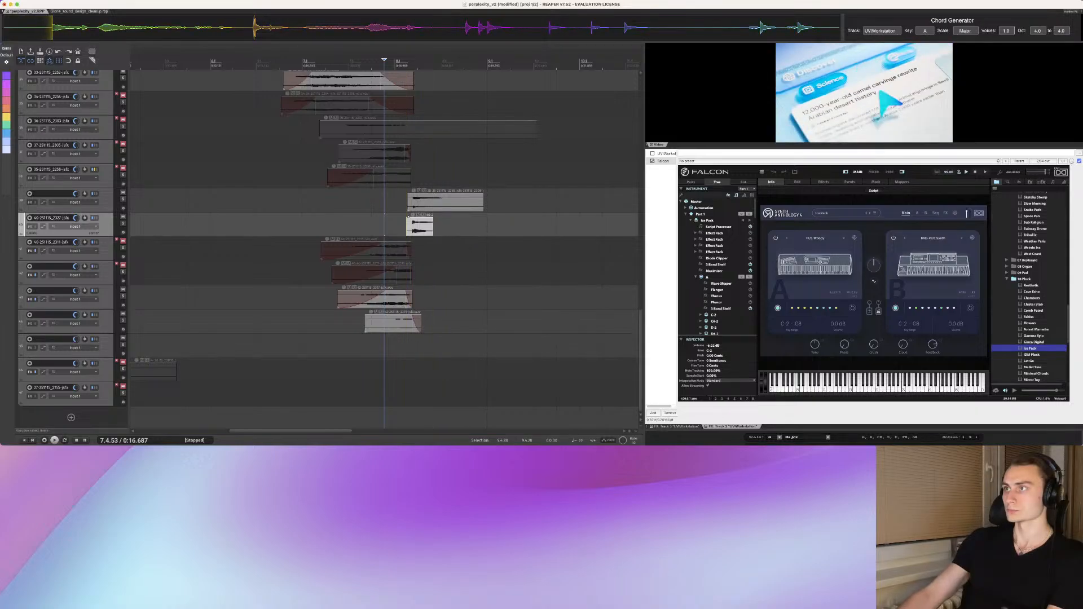
Step: Rework the shortened item into a swell starting at about 17 s with a long fade-in, and play it with the button click
left_click_drag(434, 227, 397, 216)
left_click(399, 227)
key("space")
key("space")
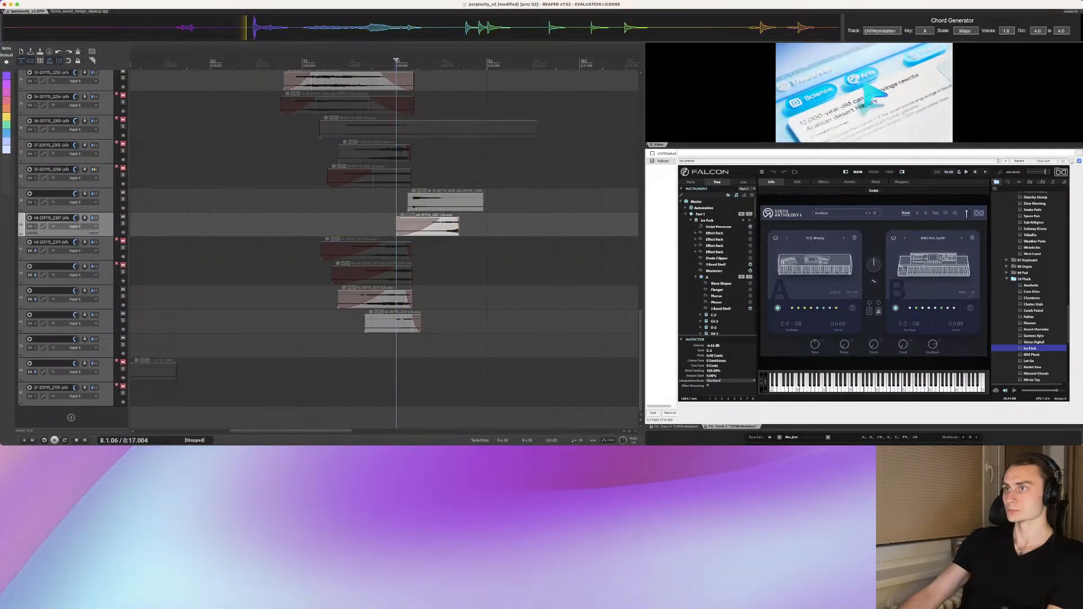
left_click(390, 218)
key("space")
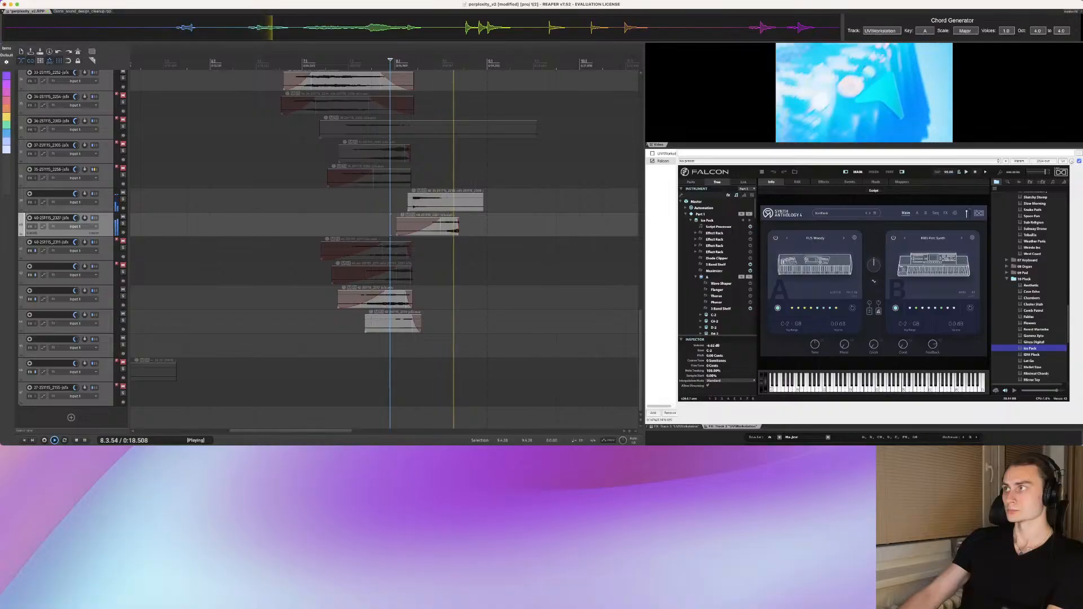
key("space")
Step: Try the swell item slightly earlier against the button click and move it back, playing each position
left_click_drag(450, 223, 441, 223)
key("space")
key("space")
left_click_drag(449, 230, 456, 230)
key("space")
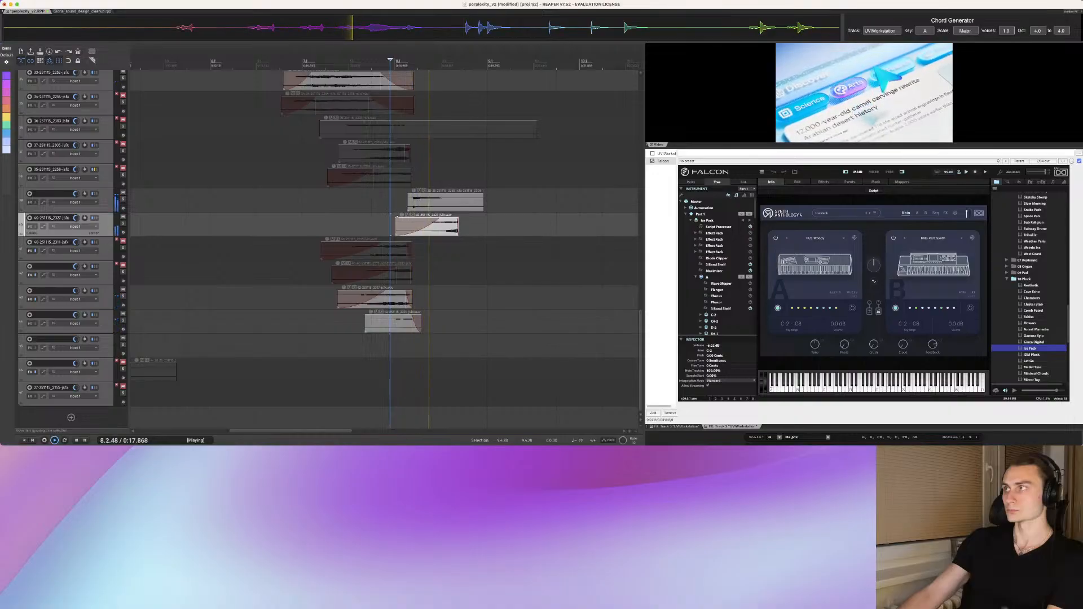
key("space")
Step: Trim the start of the swell item in small amounts to about 17.6 s, playing the result after each trim
left_click_drag(397, 219, 408, 219)
key("space")
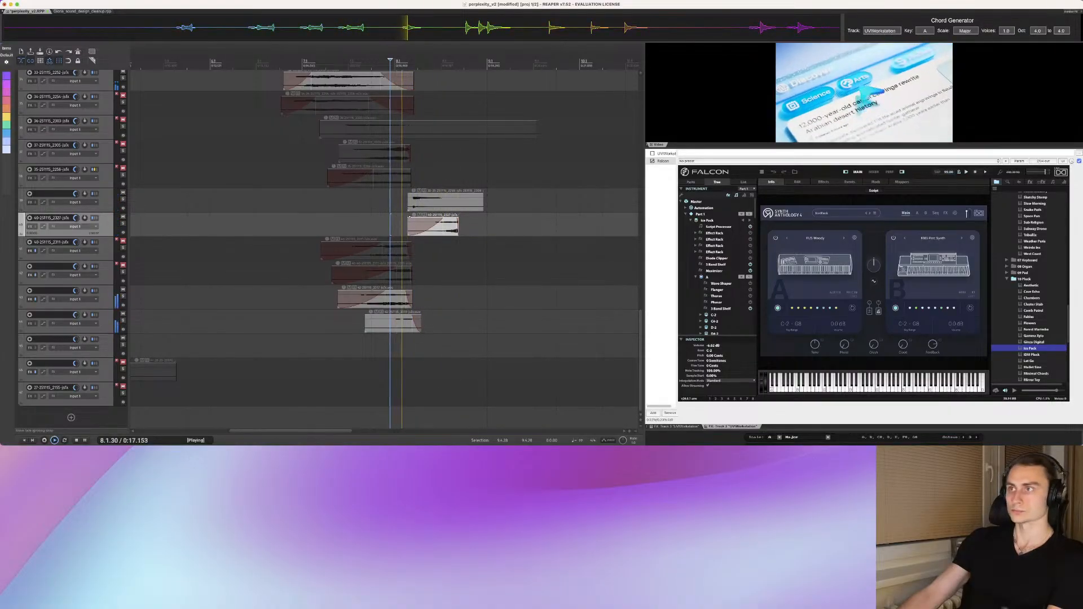
left_click_drag(409, 219, 416, 219)
key("space")
key("space")
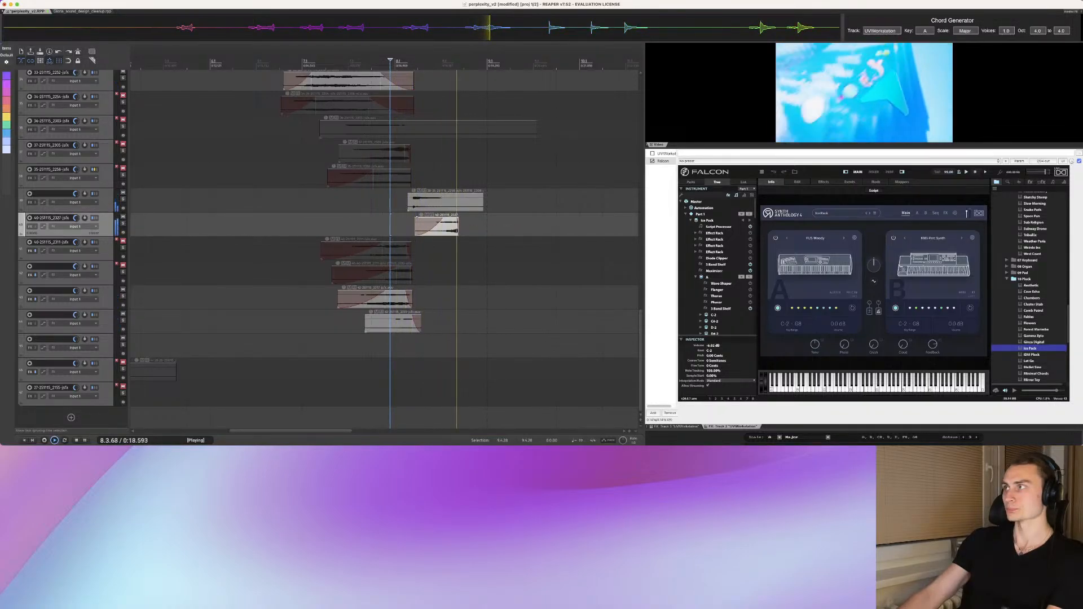
key("space")
left_click_drag(417, 217, 419, 217)
key("space")
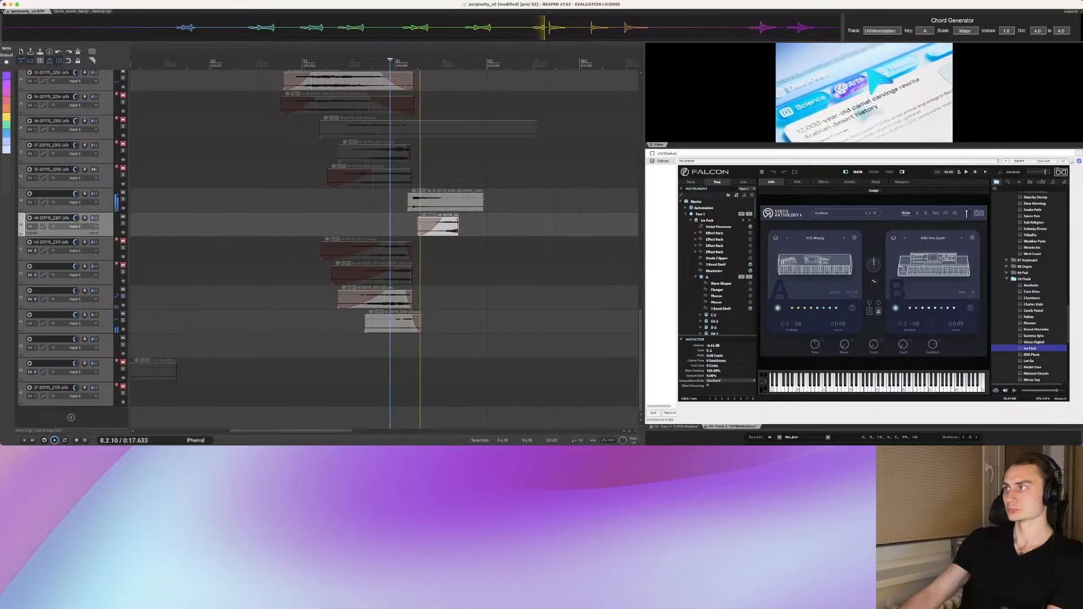
Step: Move the trimmed swell item earlier to start at about 17.3 s, play it, and save the project
mouse_move(419, 216)
left_mouse_down()
mouse_move(442, 226)
mouse_move(411, 217)
left_mouse_up()
key("space")
key("space")
key("space")
key("super+s")
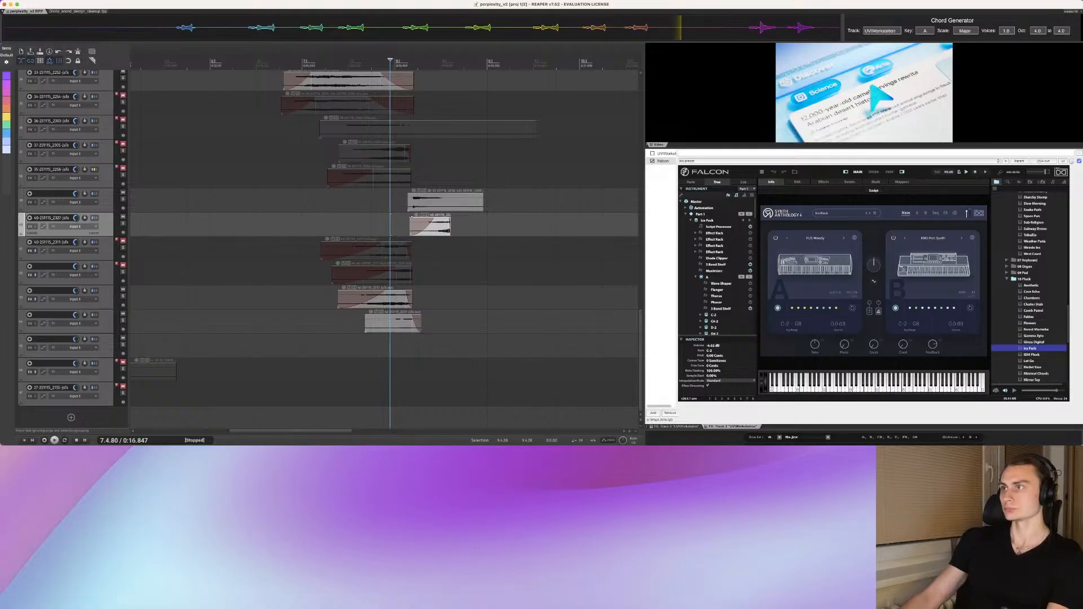
Step: Return the edit cursor to the start of the project and briefly play the opening
key("super+Tab")
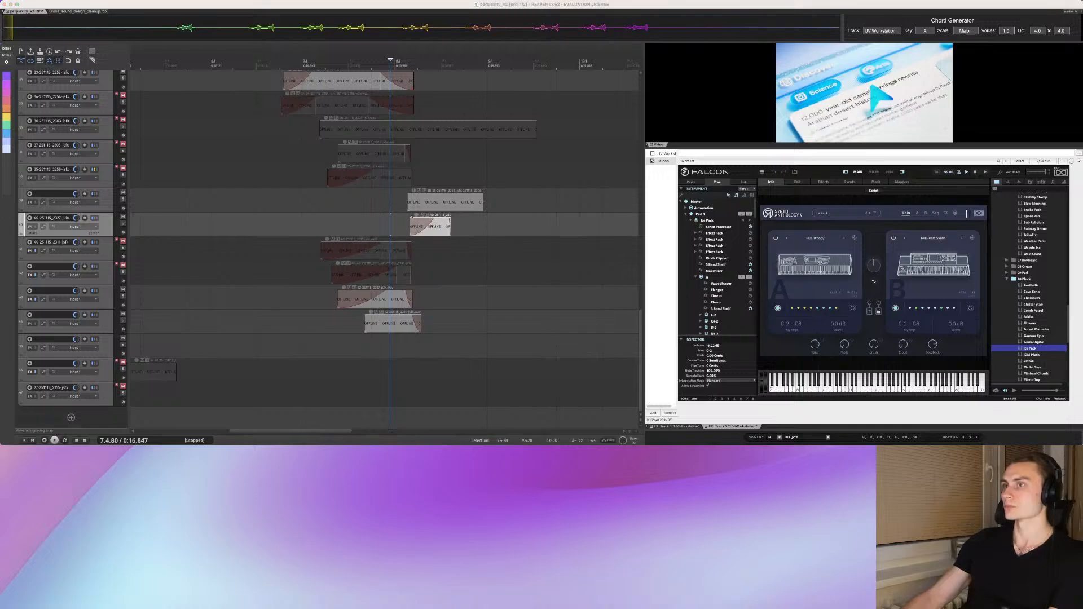
left_click(316, 200)
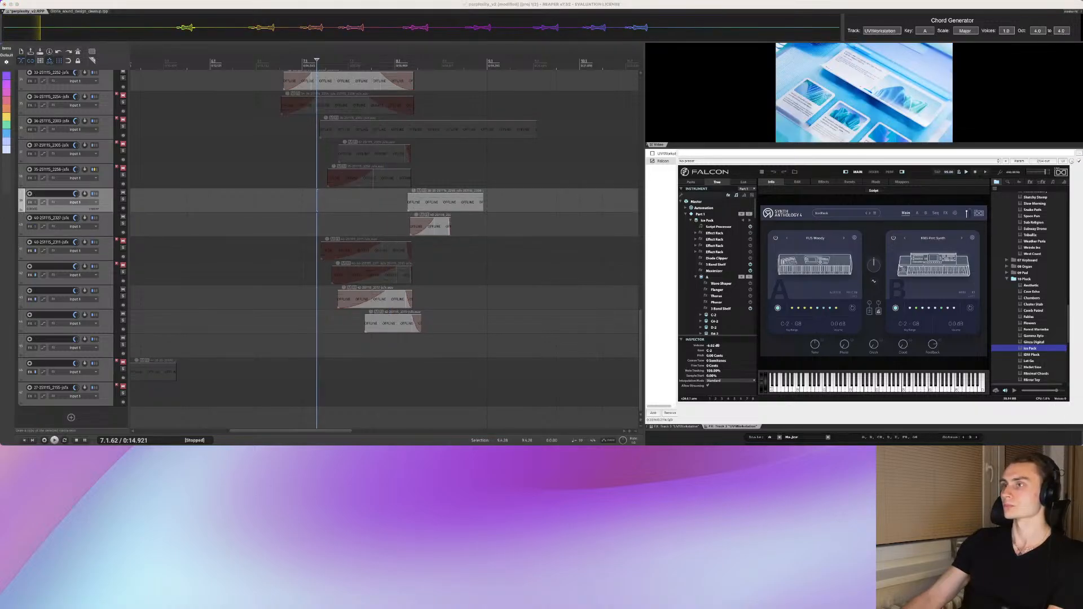
left_click(332, 201)
key("Home")
key("space")
key("space")
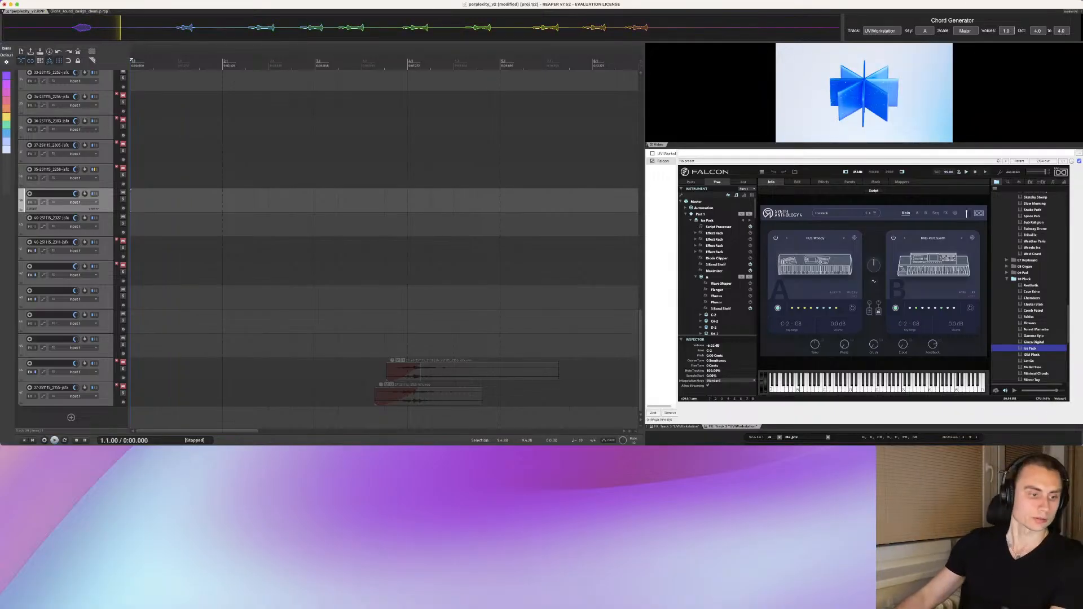
Step: Look over all the layered sound-effect tracks, from the music track at the start to the final build-up layers
scroll(384, 248, "down", 4)
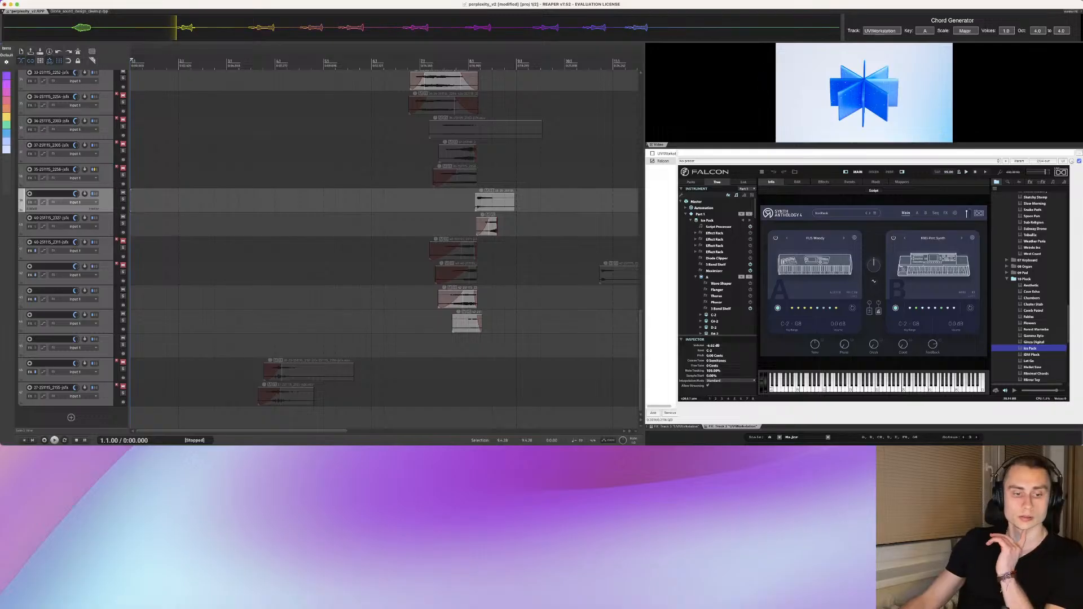
scroll(383, 249, "down", 2)
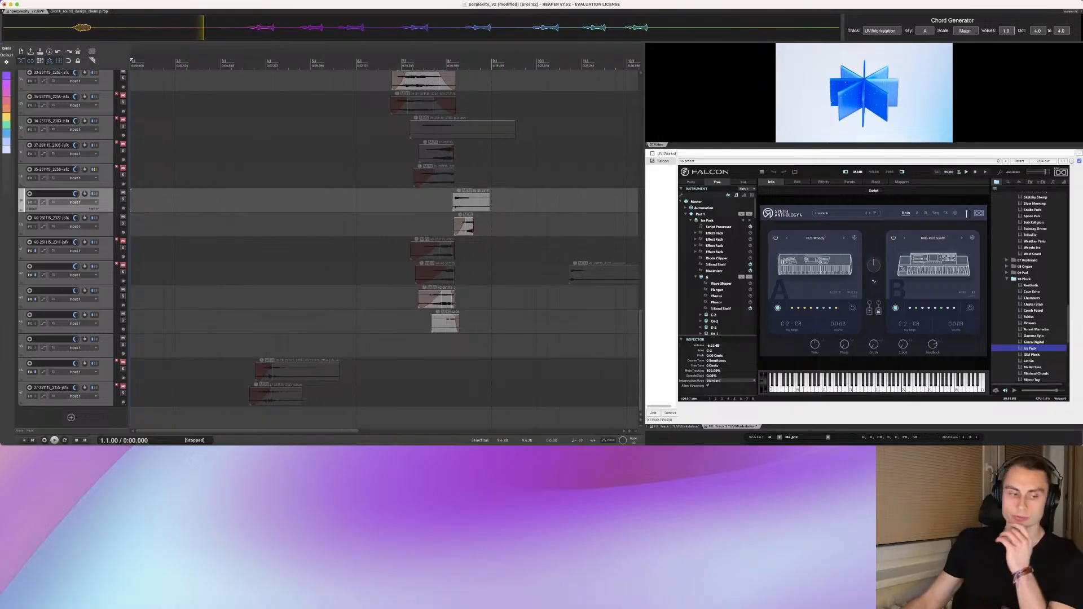
scroll(384, 248, "up", 10)
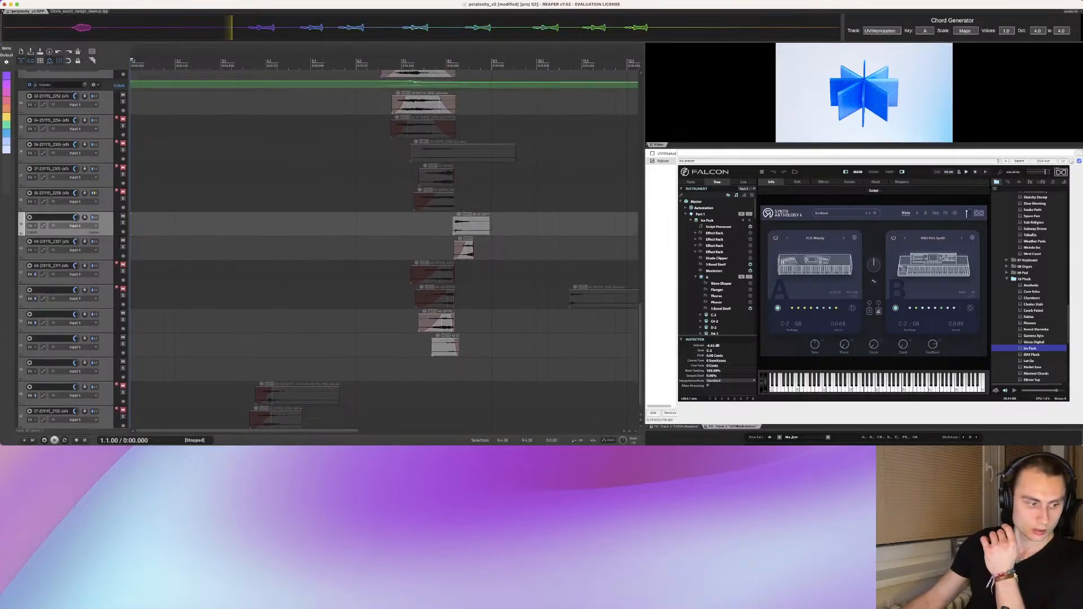
scroll(384, 249, "up", 2)
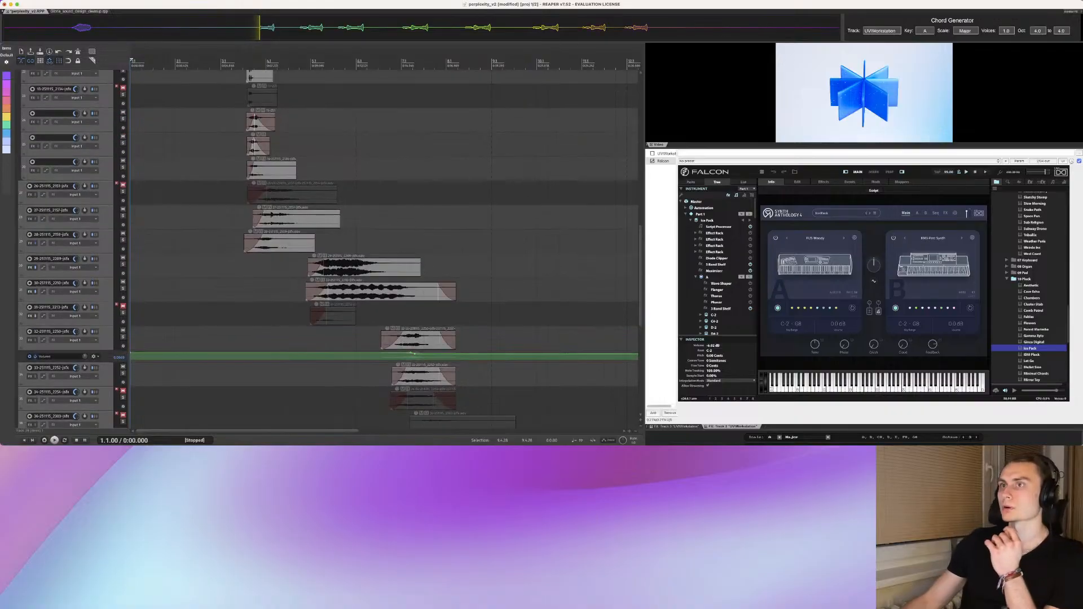
scroll(384, 249, "up", 6)
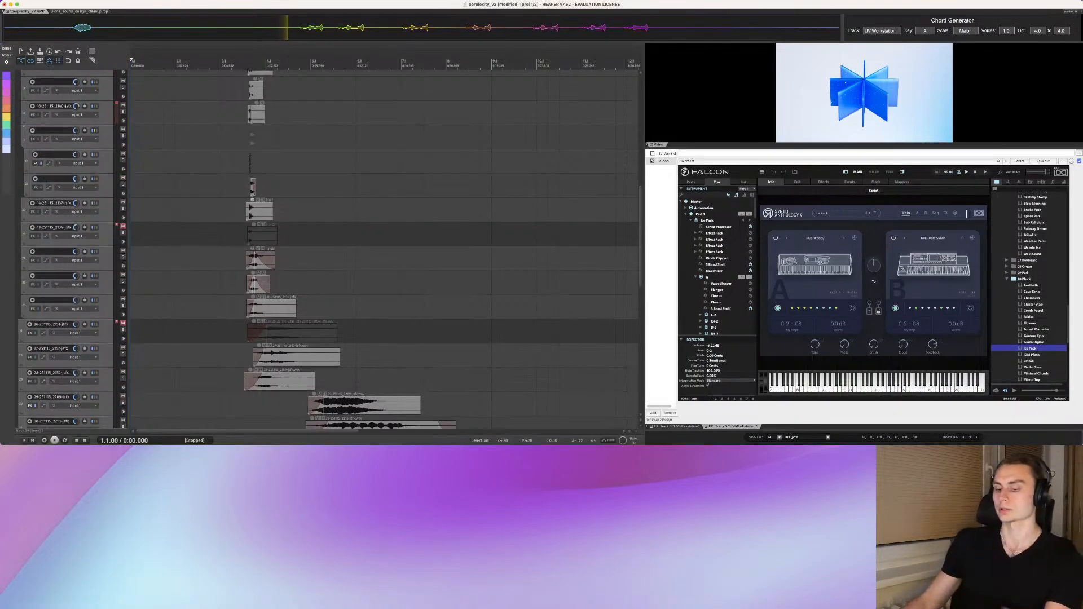
scroll(384, 248, "up", 10)
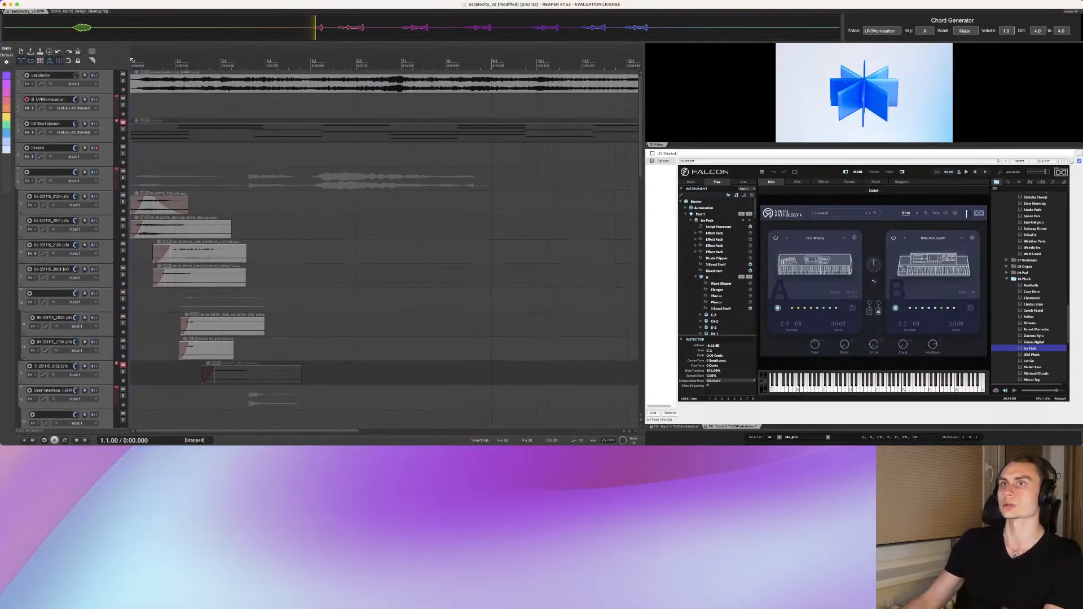
scroll(383, 248, "down", 3)
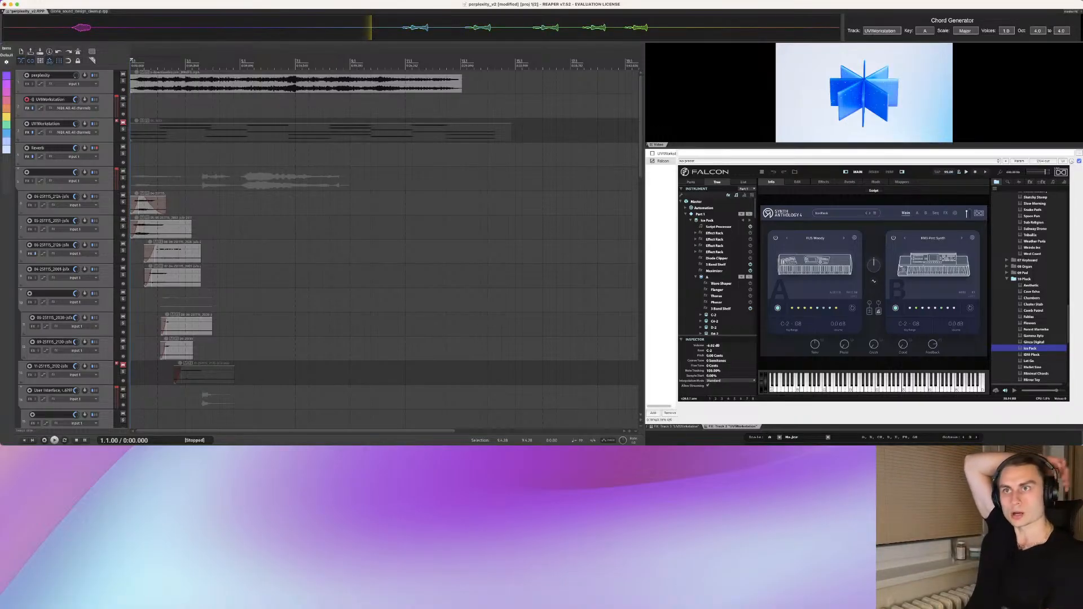
scroll(146, 218, "down", 3)
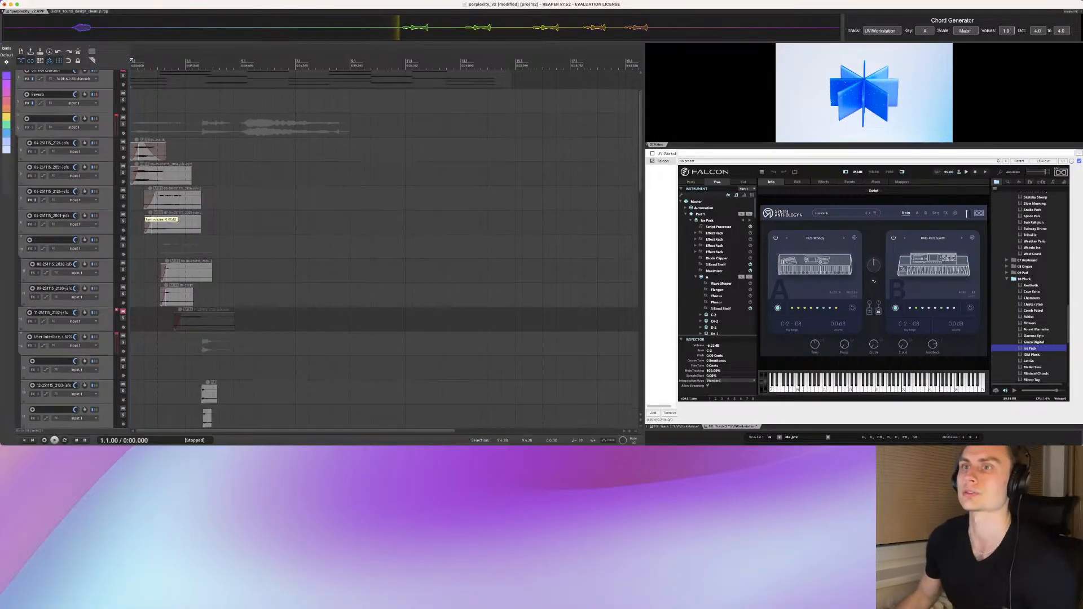
scroll(146, 218, "down", 3)
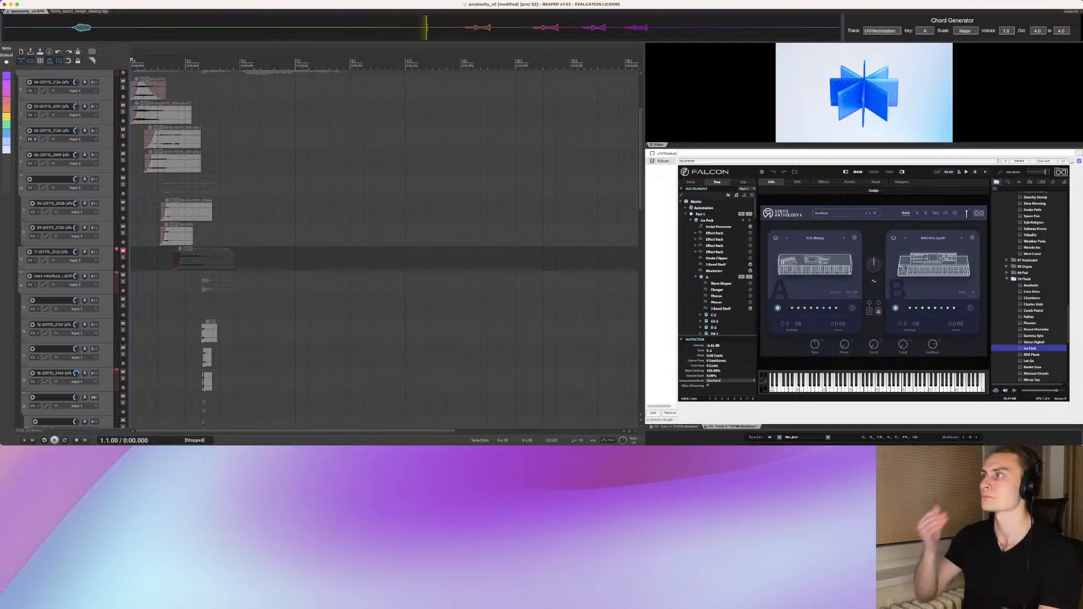
scroll(384, 249, "down", 15)
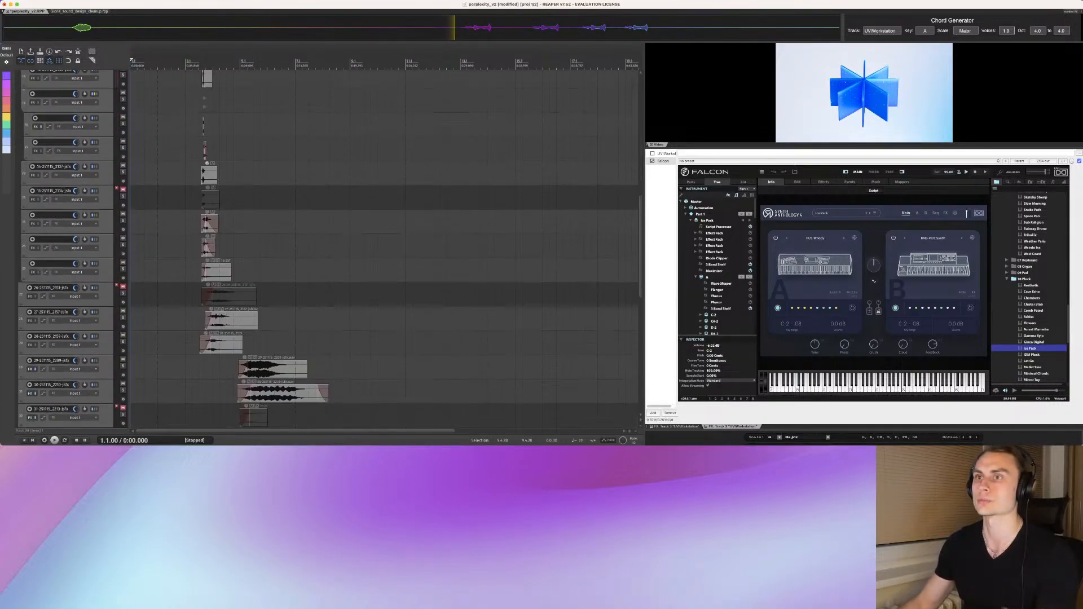
scroll(384, 248, "down", 17)
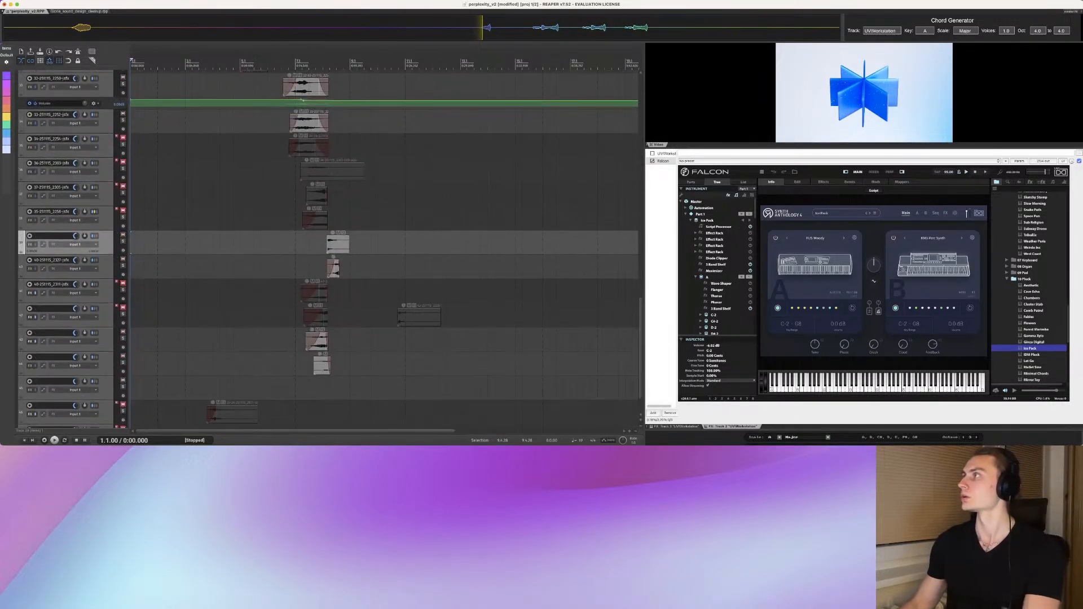
scroll(384, 248, "up", 20)
scroll(384, 248, "up", 6)
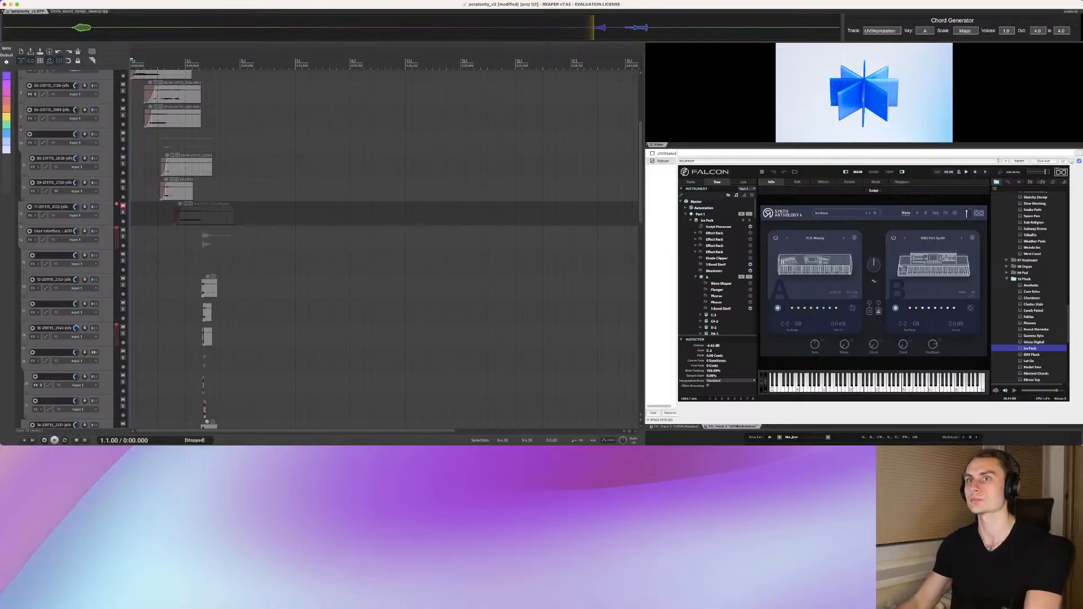
key("super+Tab")
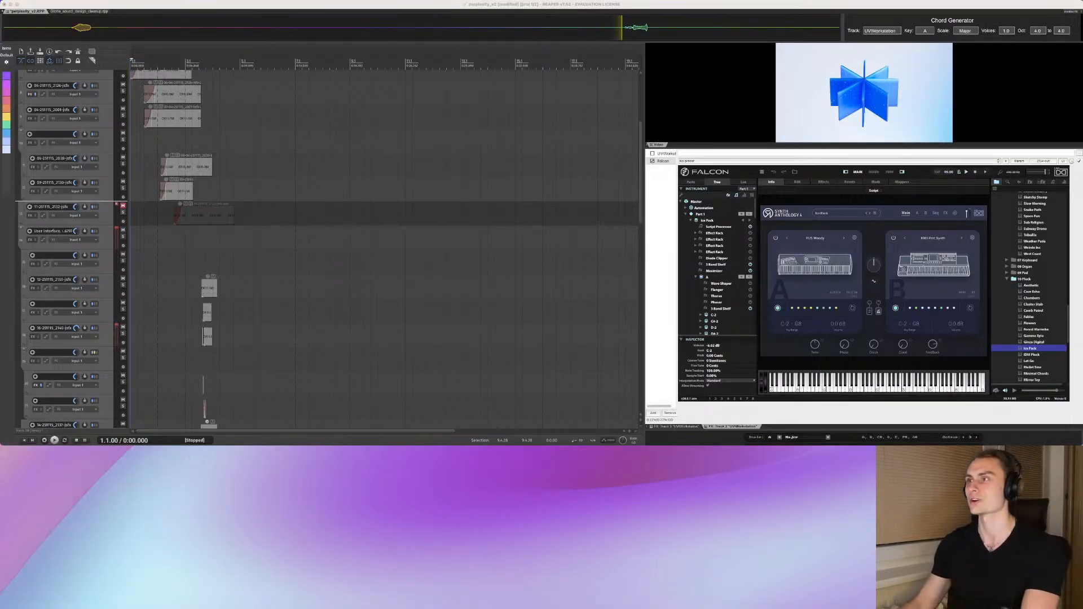